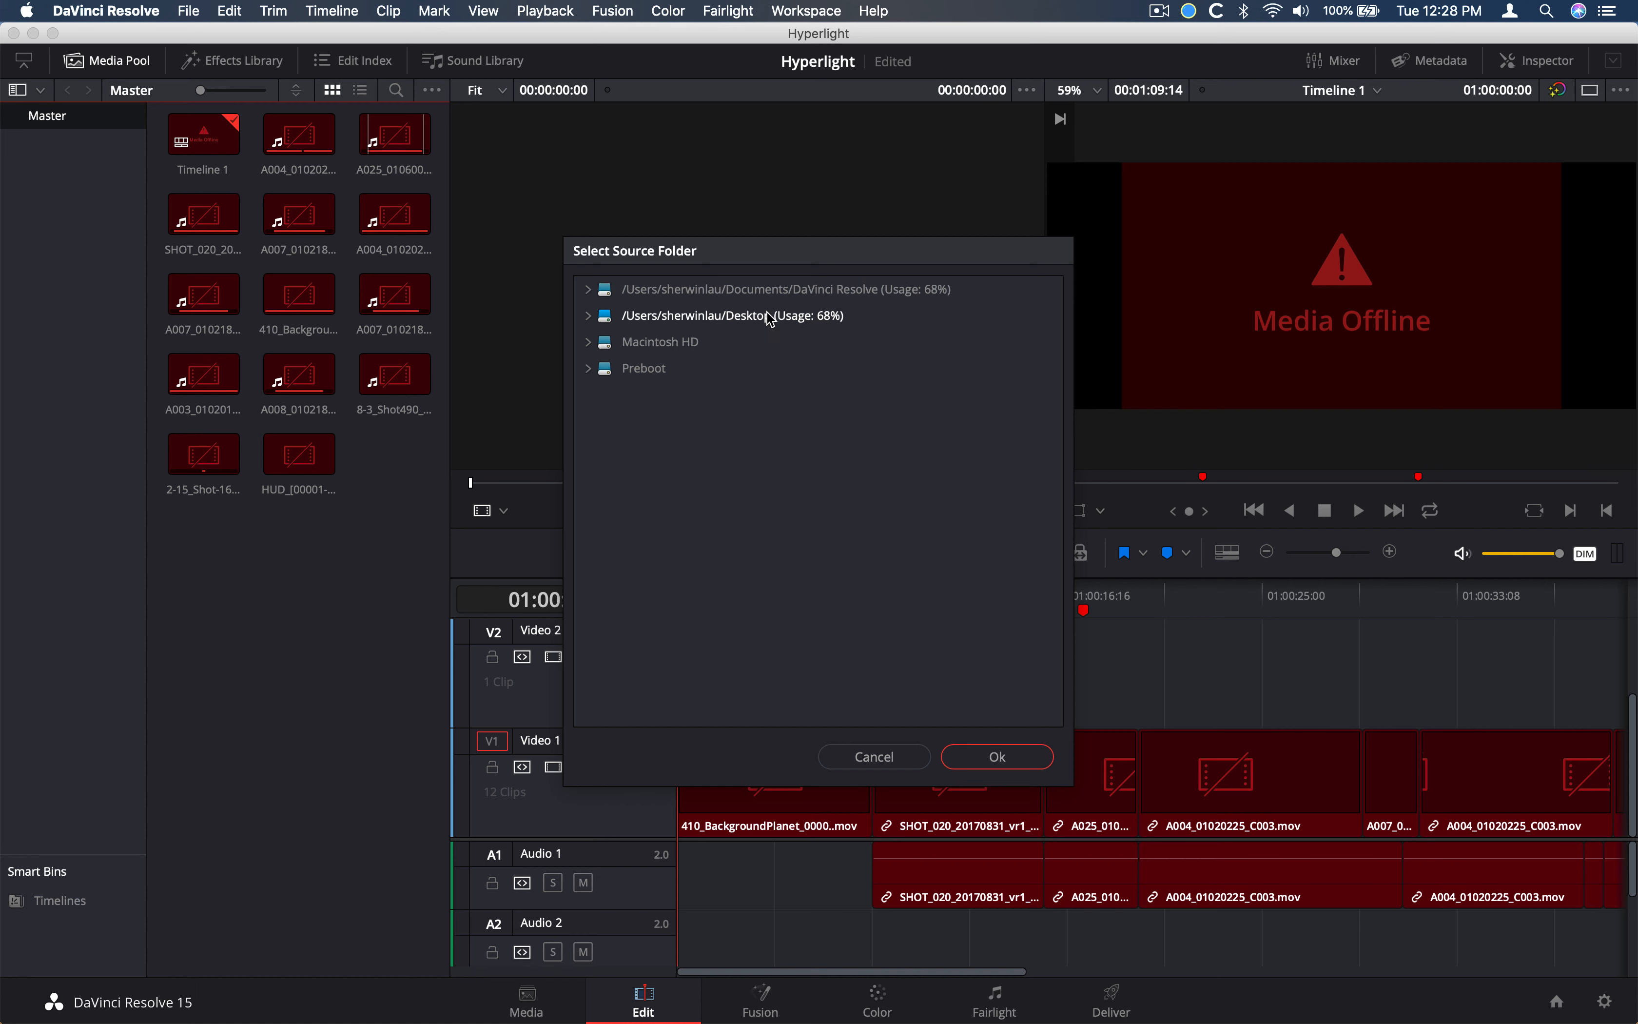
# Choose the Desktop as the source folder for relinking the offline clips, and save the project
pyautogui.click(769, 320)
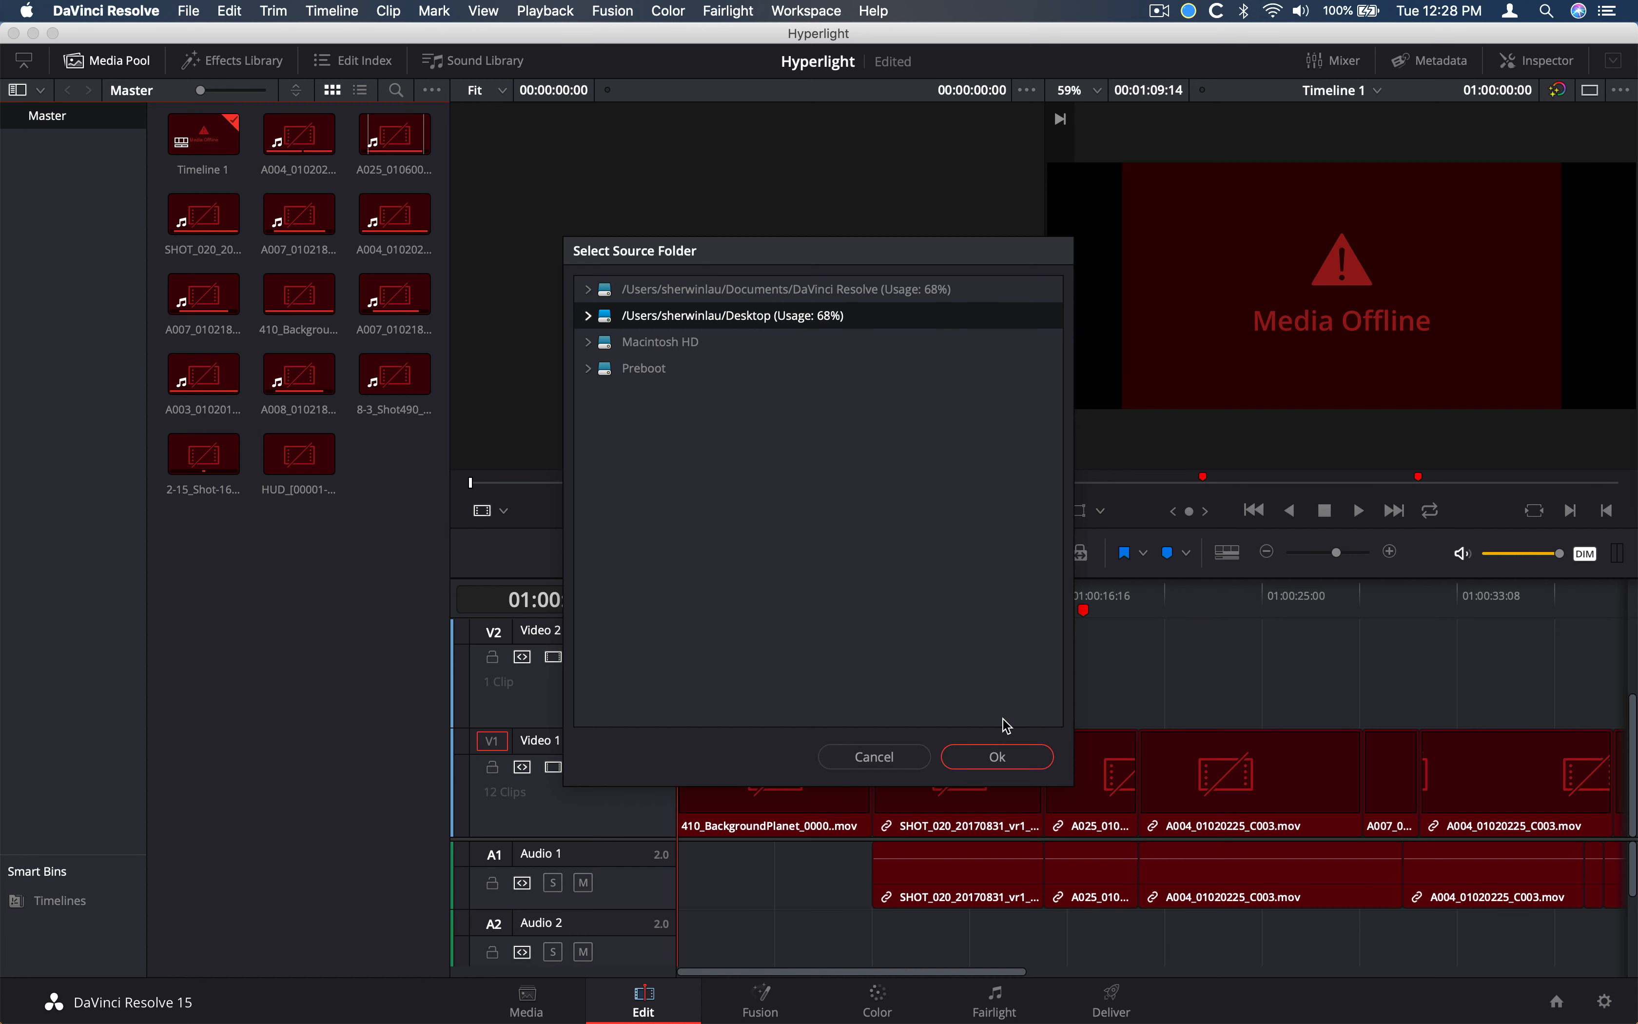
pyautogui.click(992, 757)
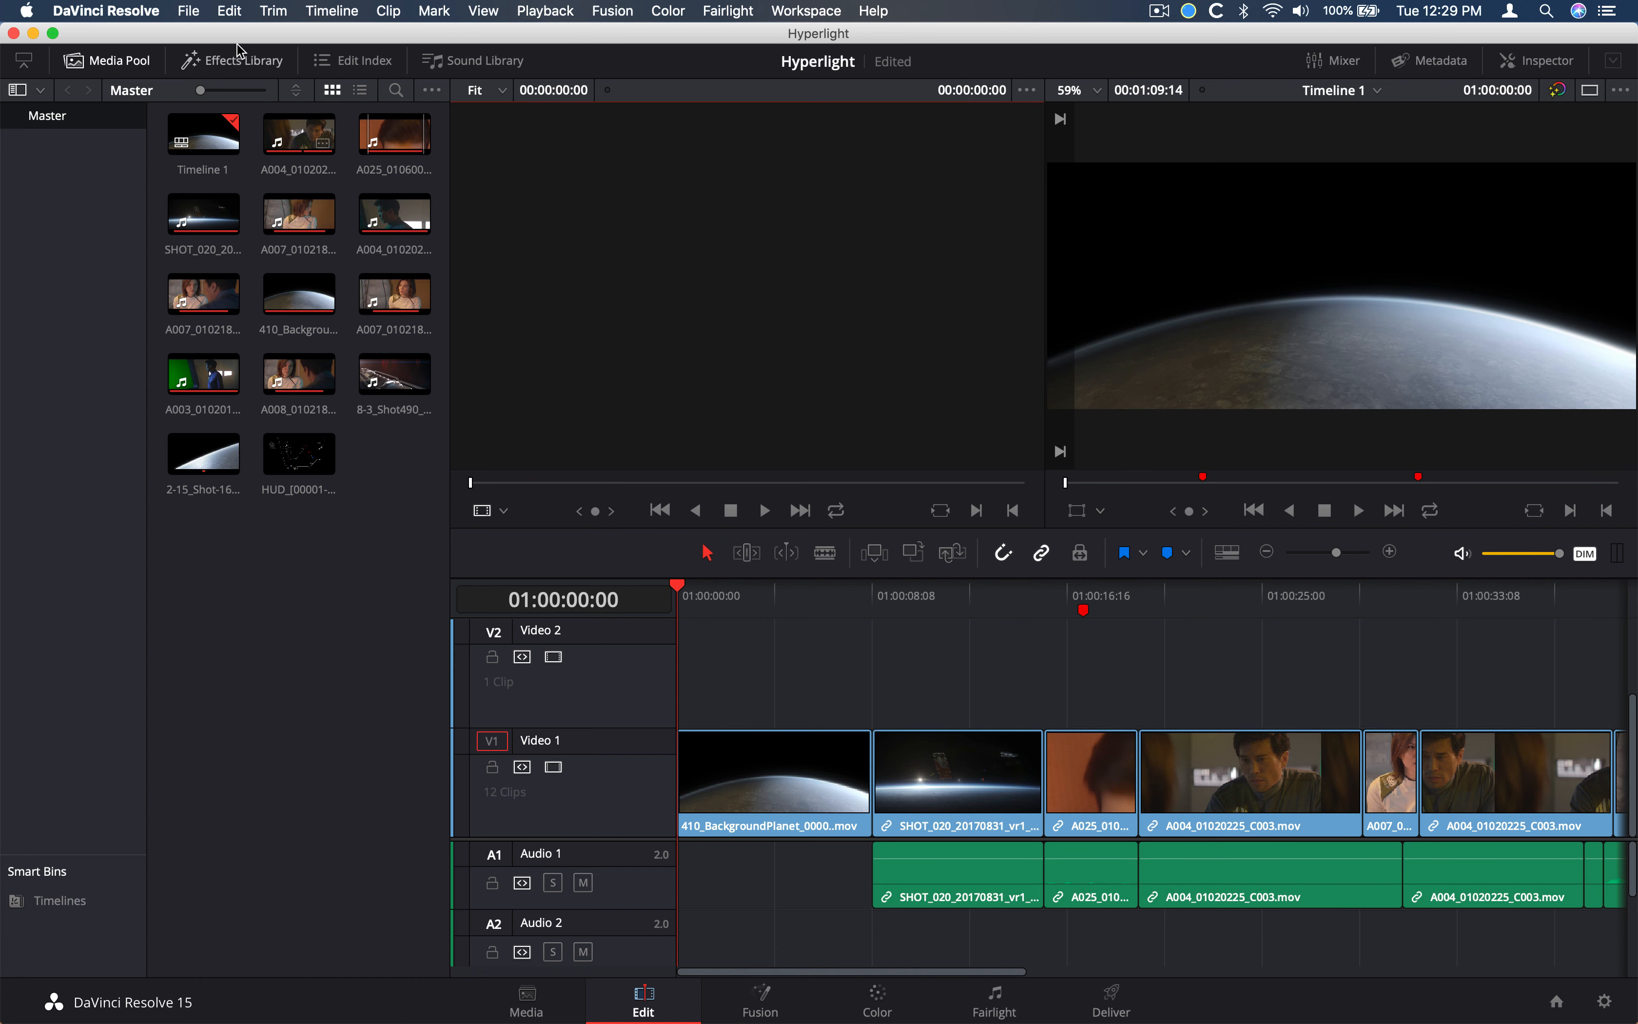
pyautogui.click(188, 10)
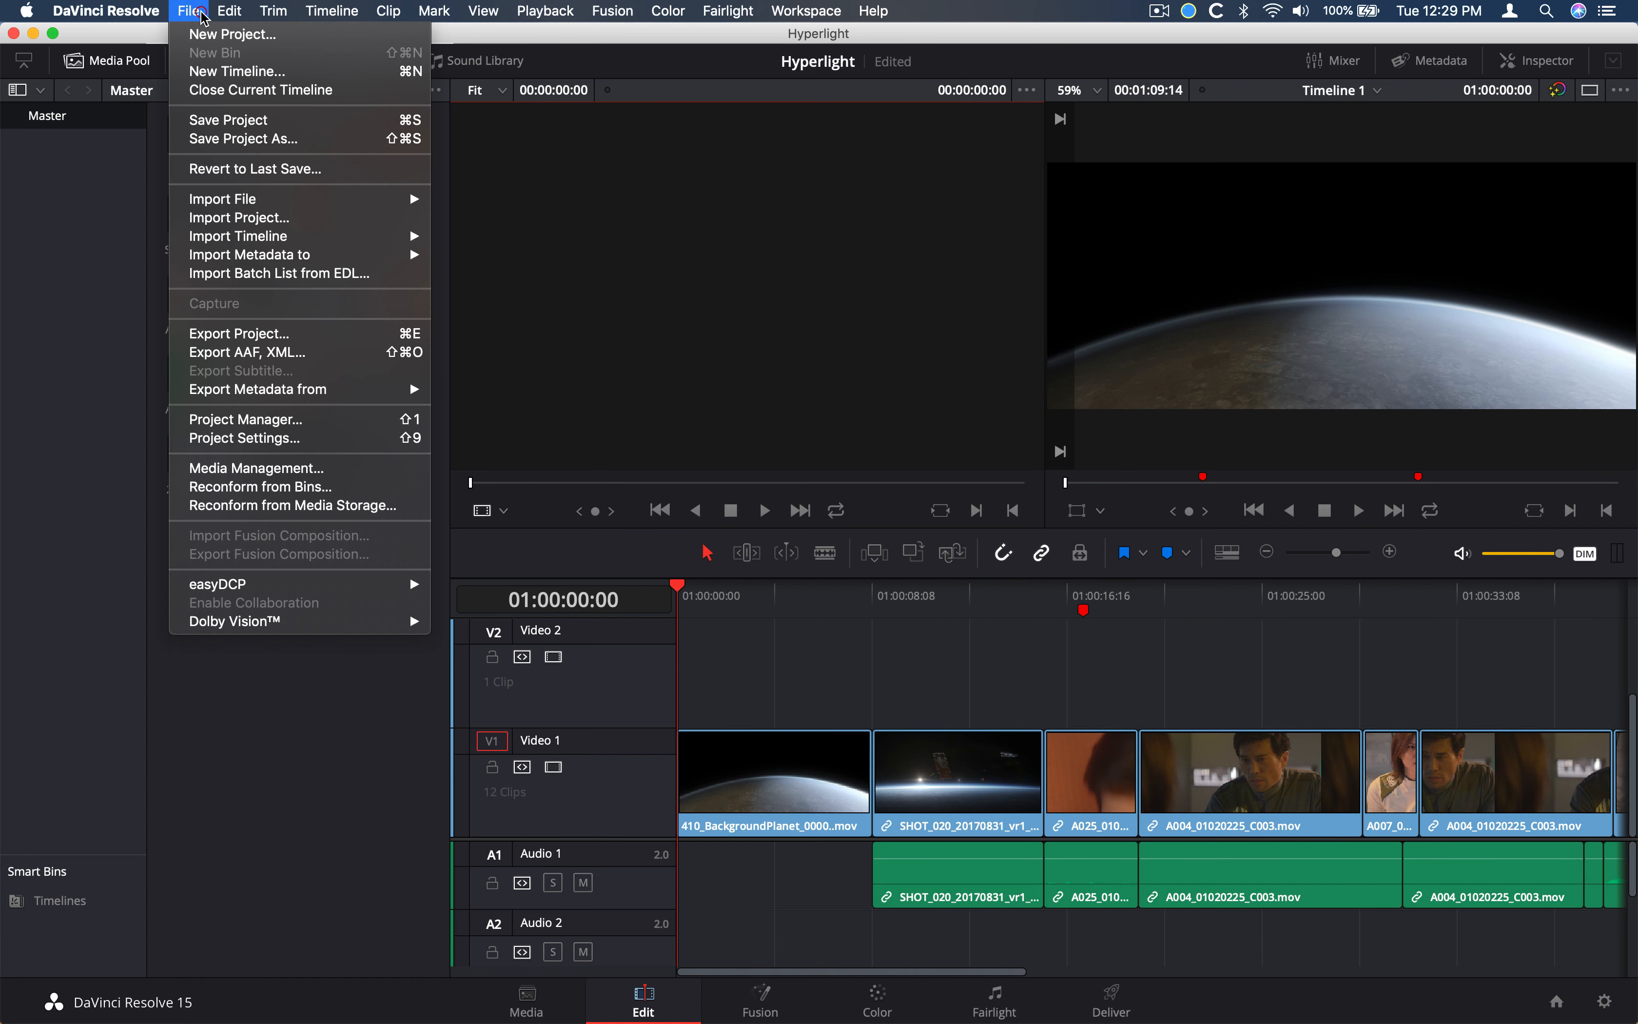
pyautogui.click(211, 122)
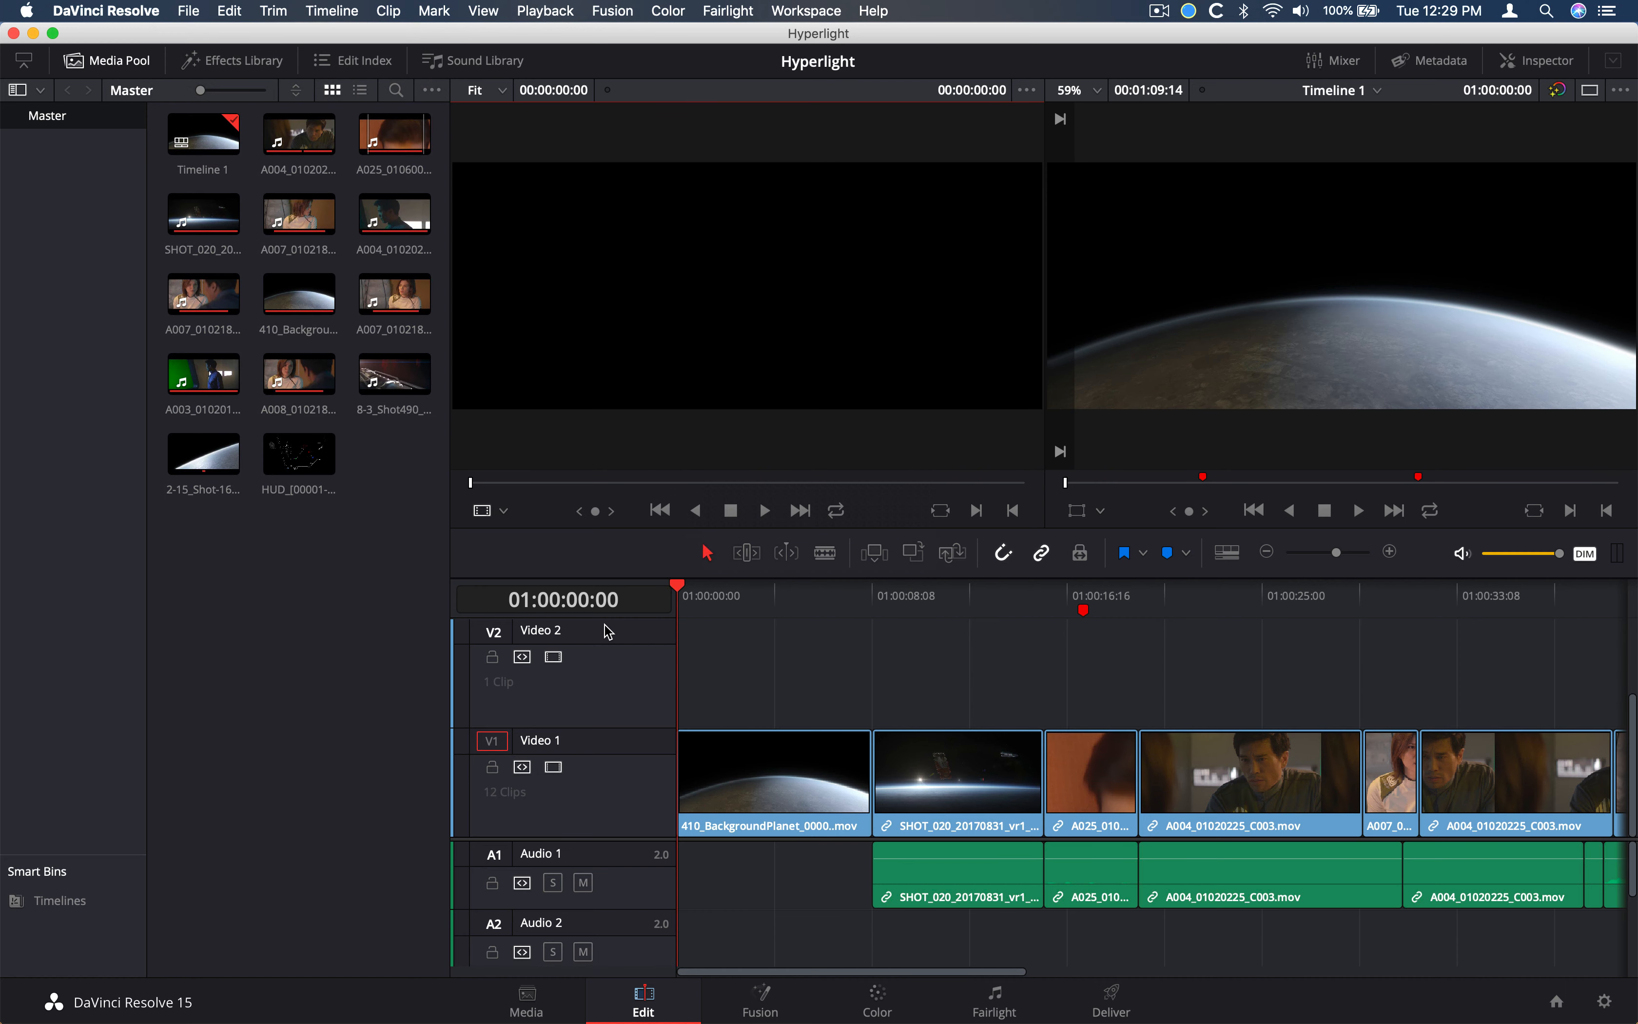
# Place the playhead on the first red timeline marker at 01:00:17:09 and open that clip in the Fusion page
pyautogui.press('super+minus')
pyautogui.click(890, 612)
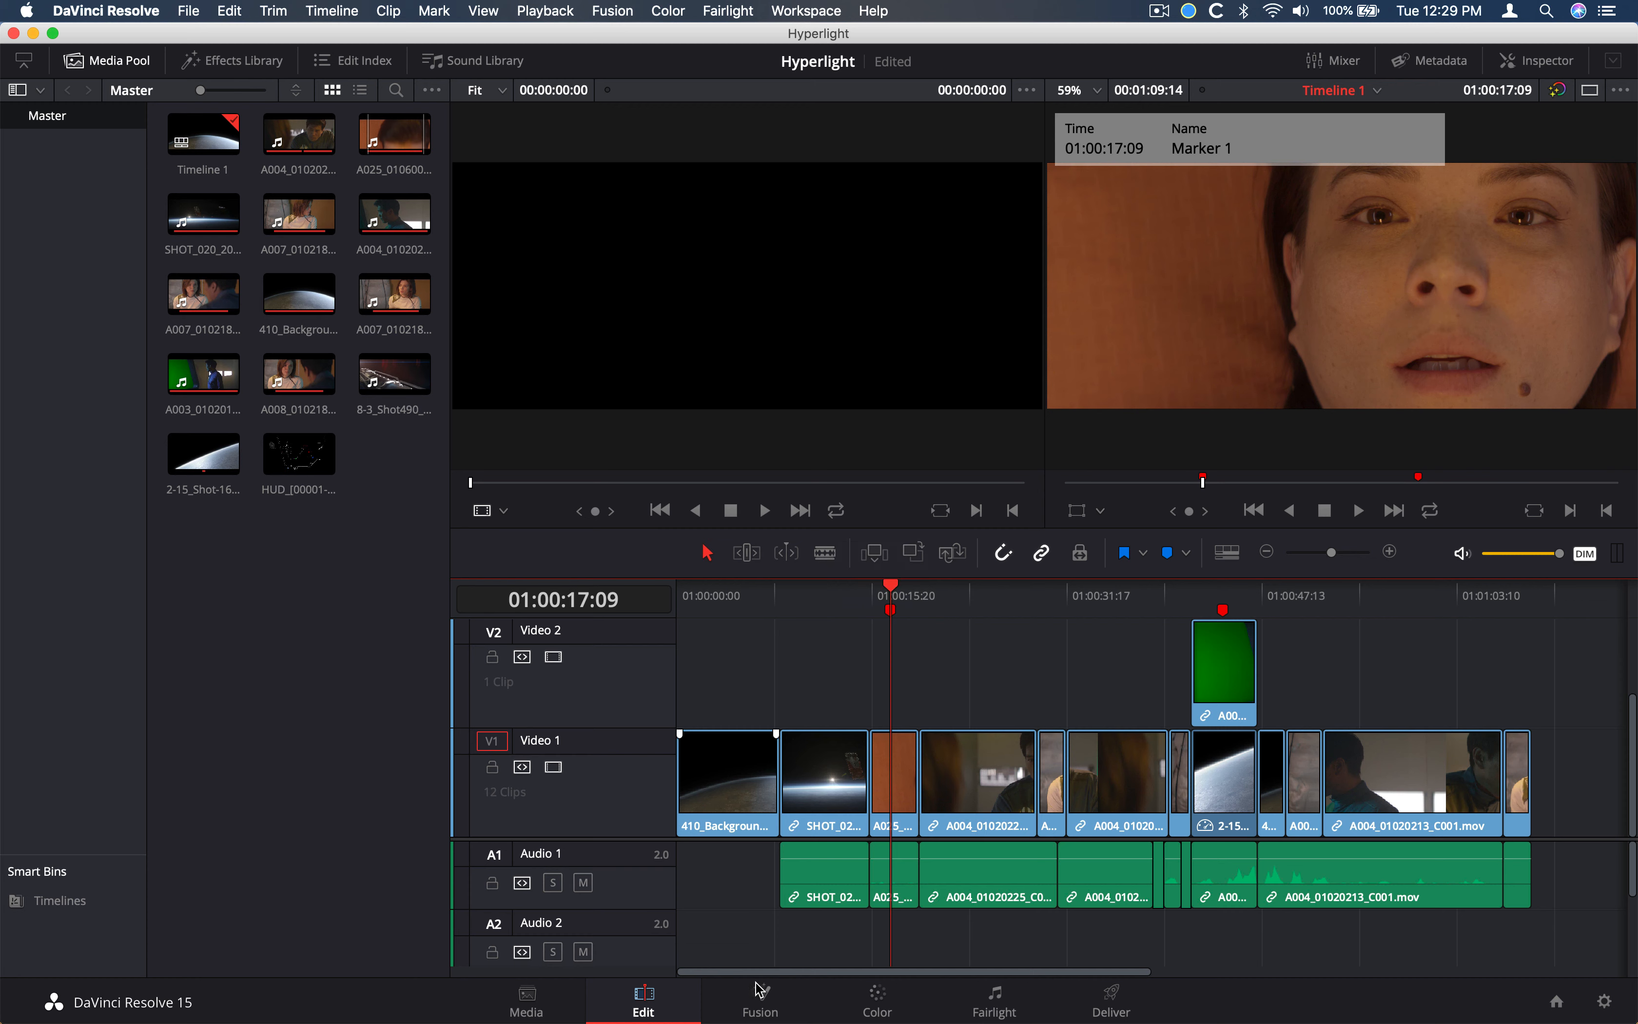
pyautogui.click(763, 996)
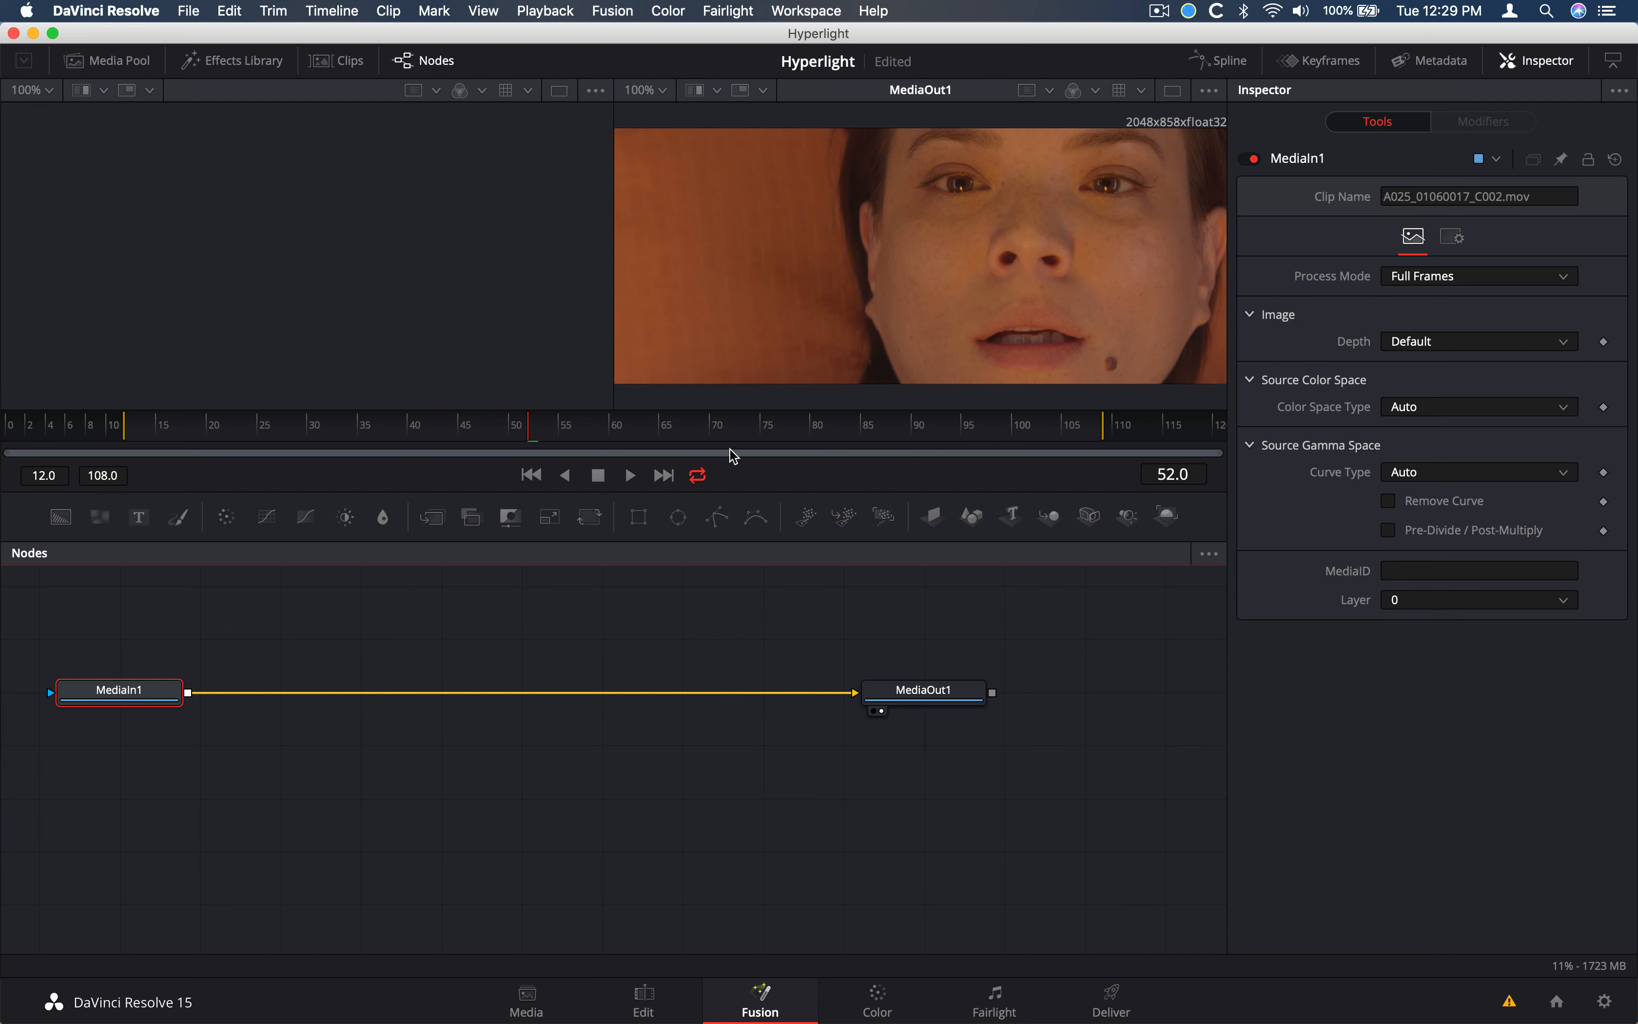
# Compare the clip between the Edit and Fusion pages, and show MediaIn1 in the empty Fusion viewer
pyautogui.click(648, 991)
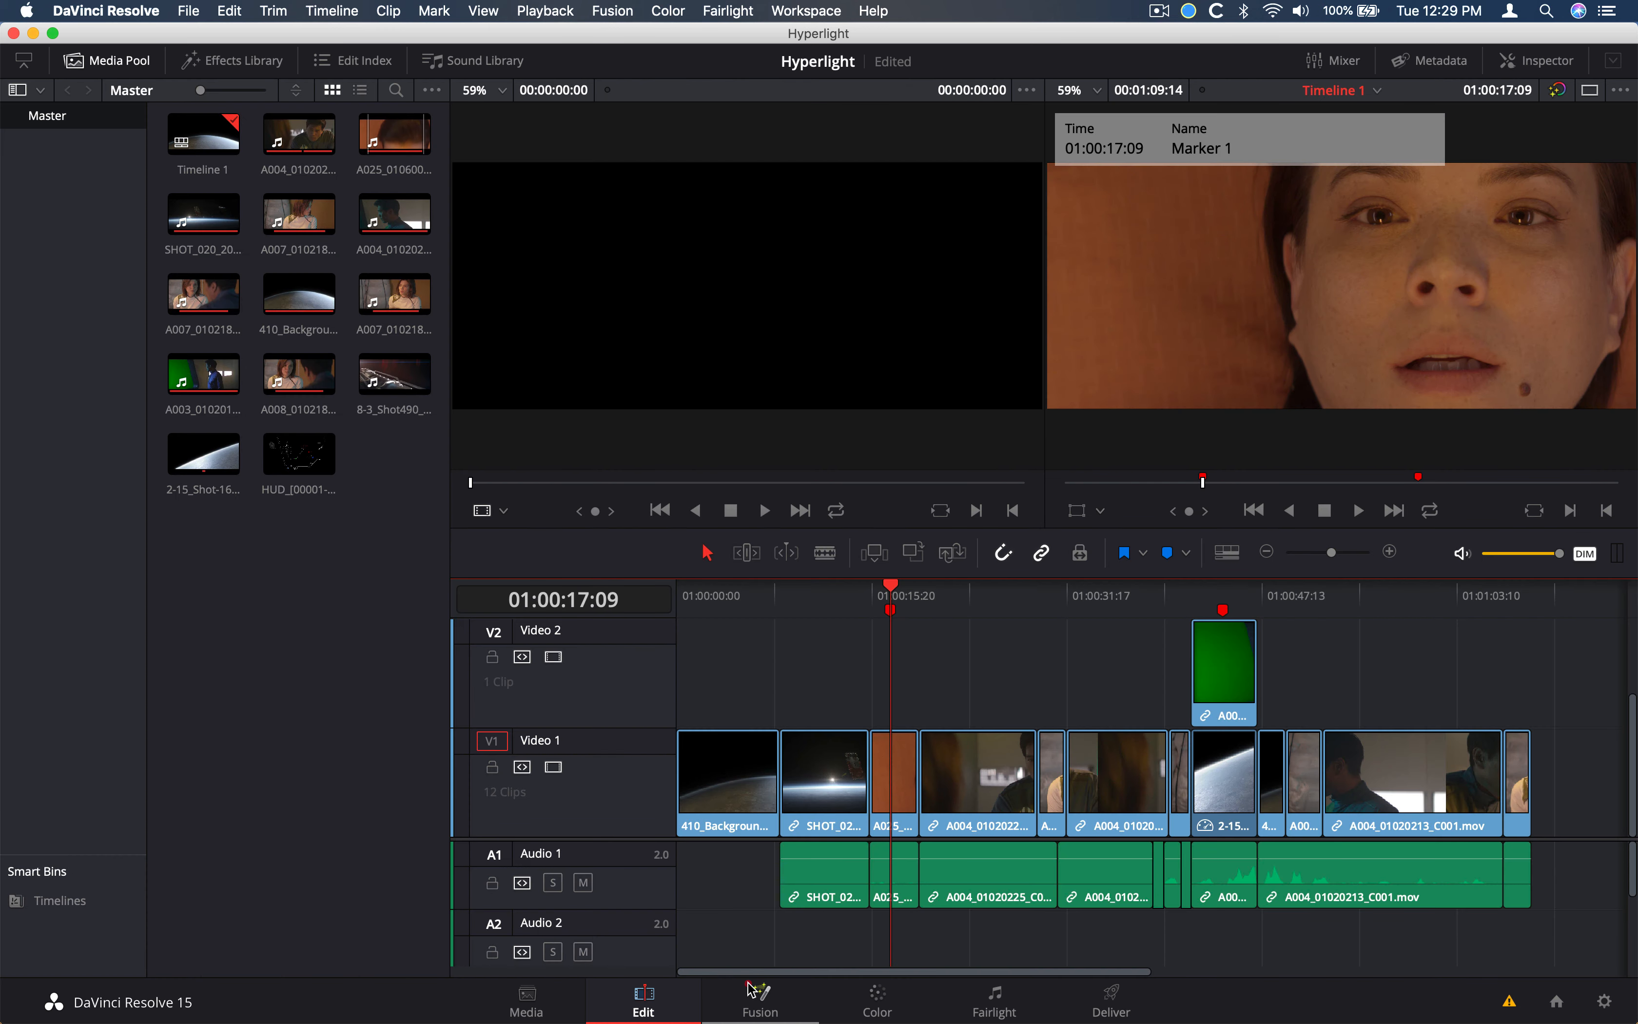
pyautogui.click(751, 991)
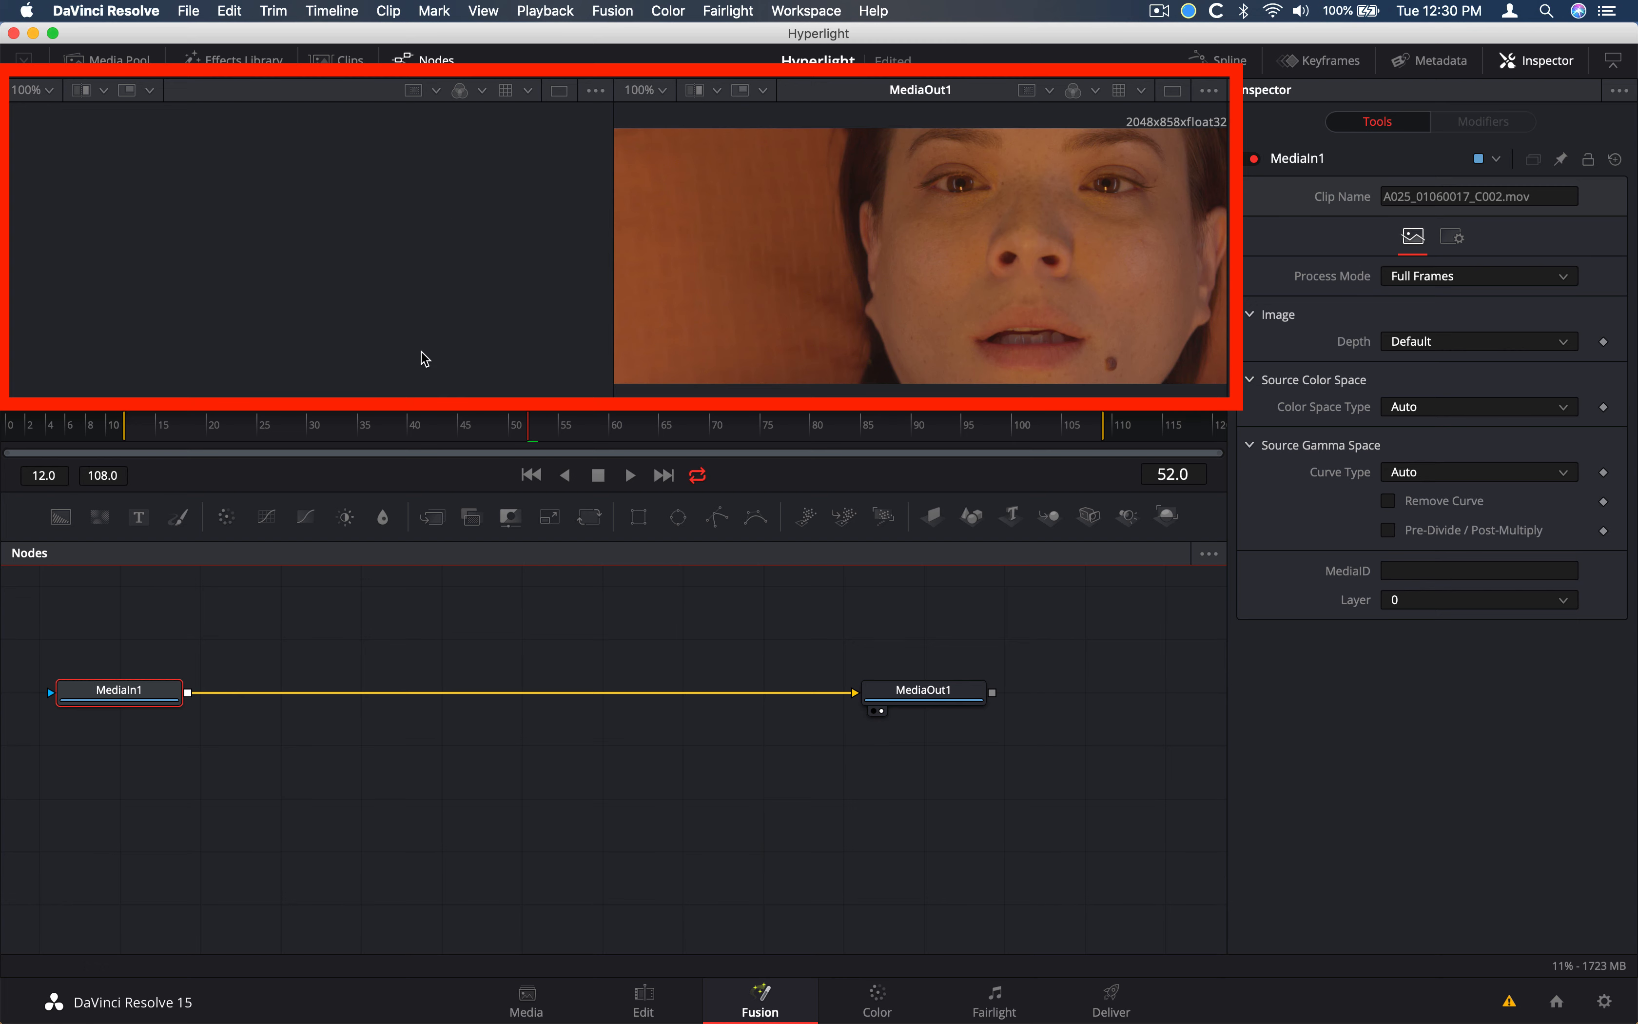
pyautogui.click(643, 999)
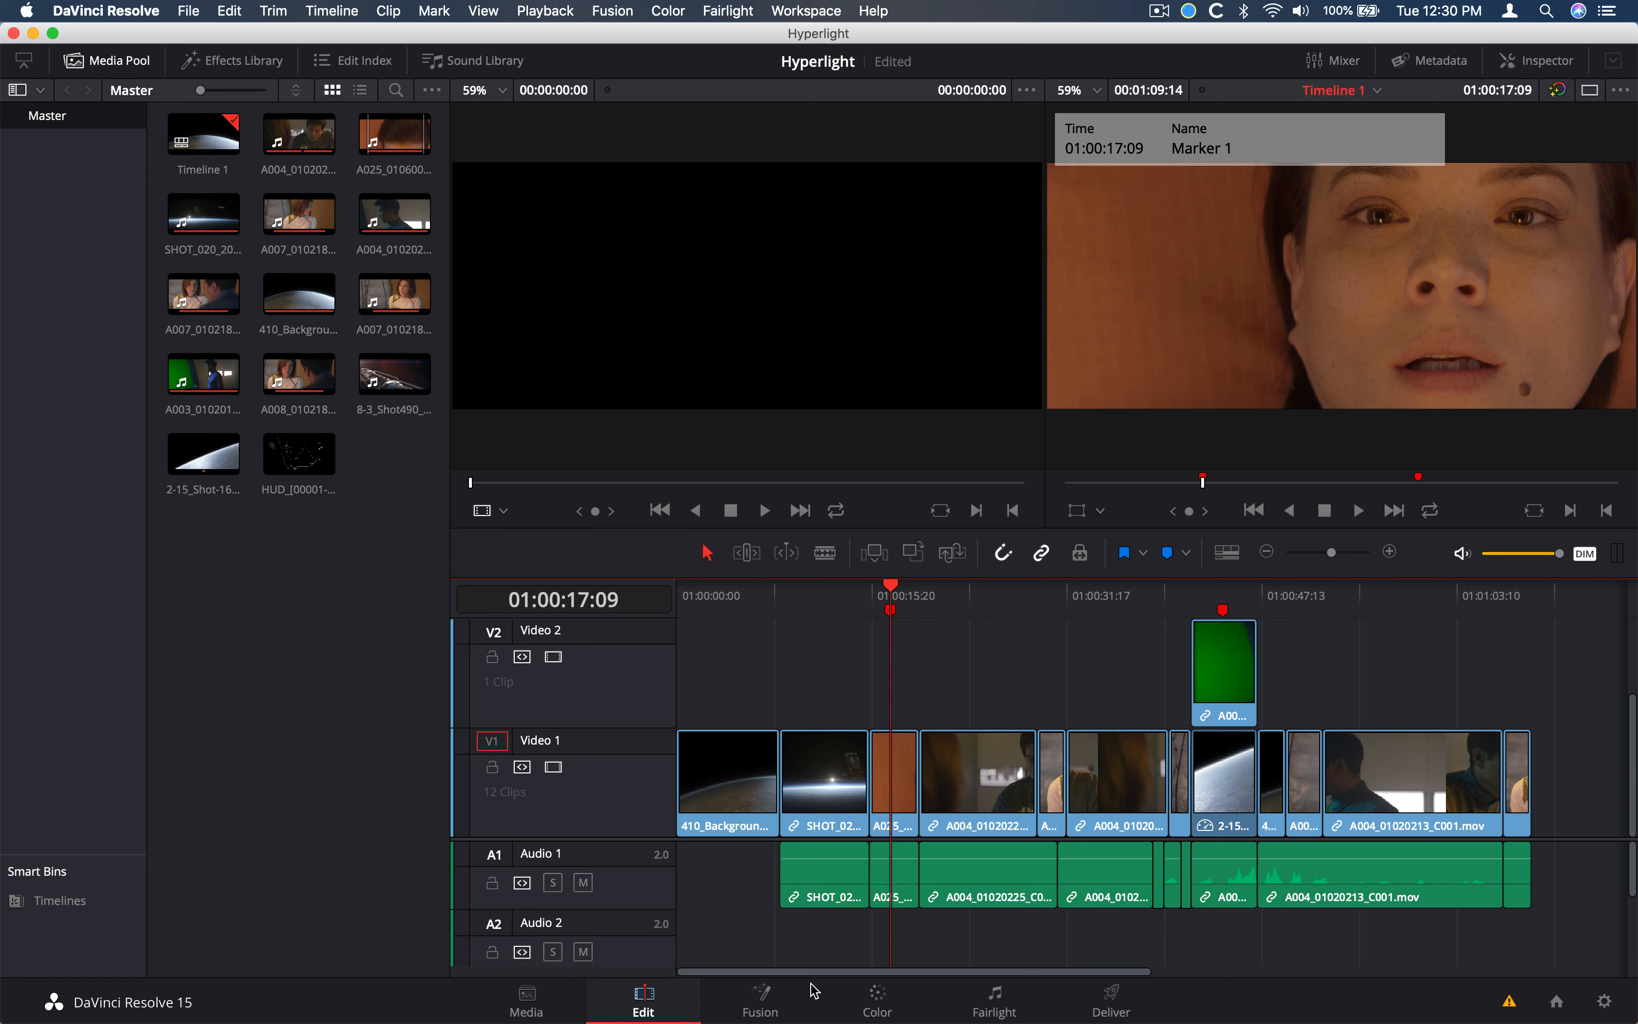
pyautogui.click(767, 1010)
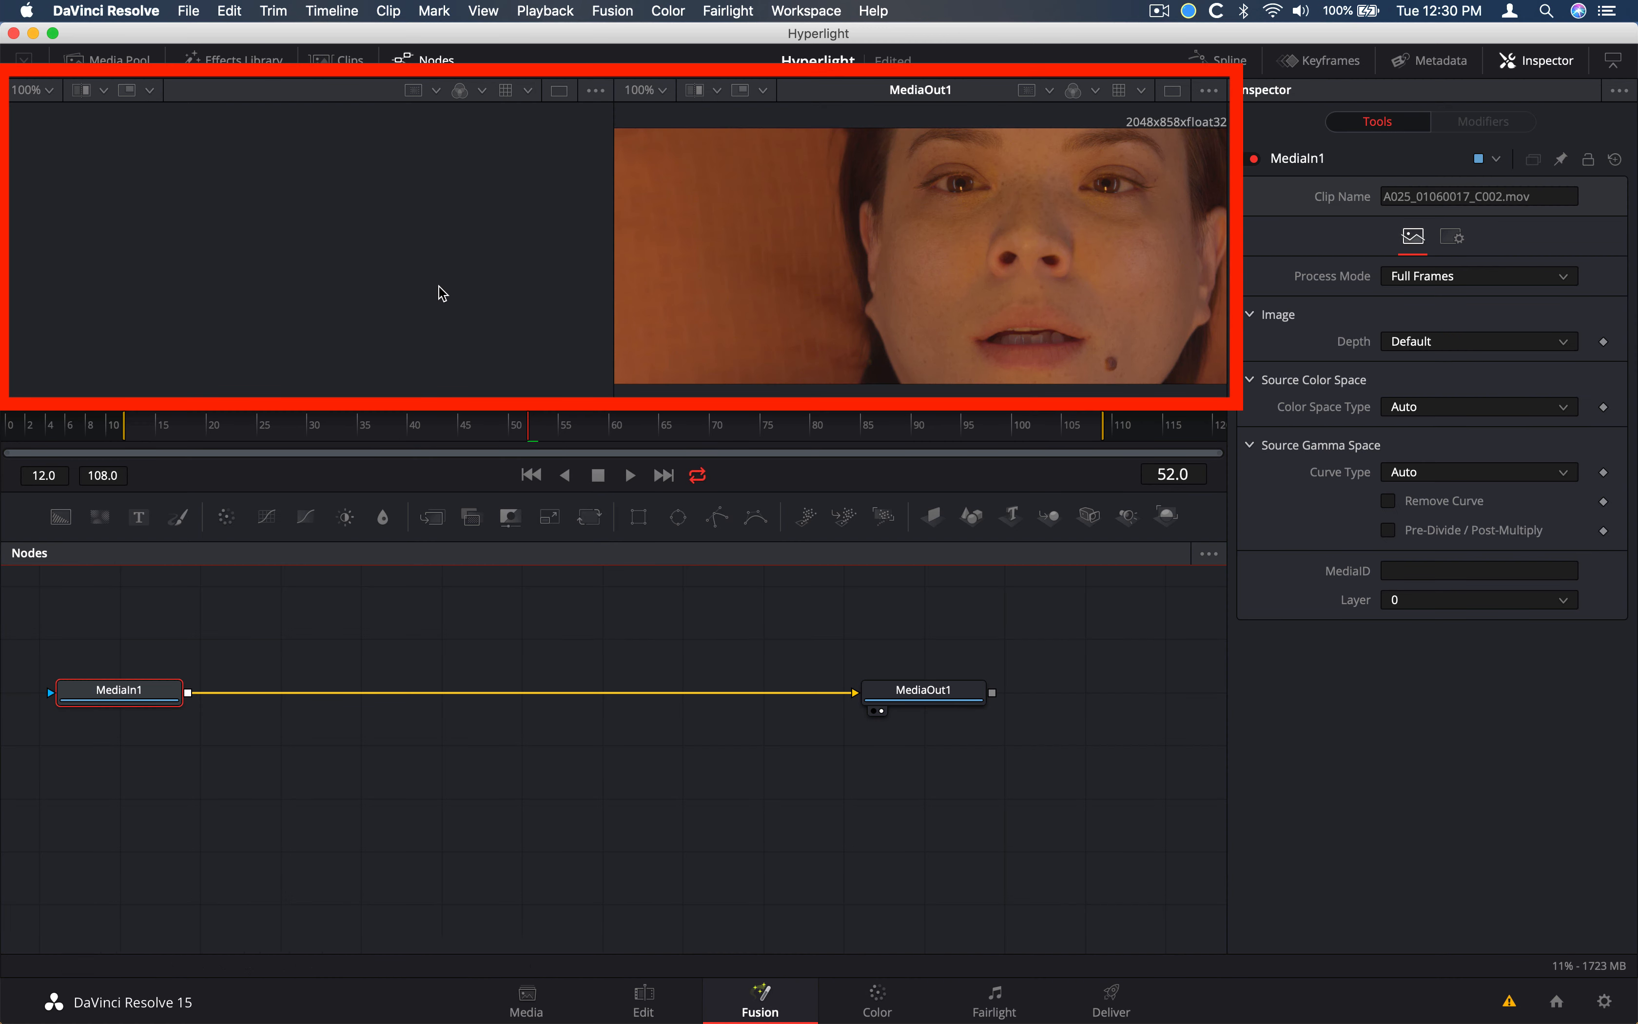
pyautogui.press('1')
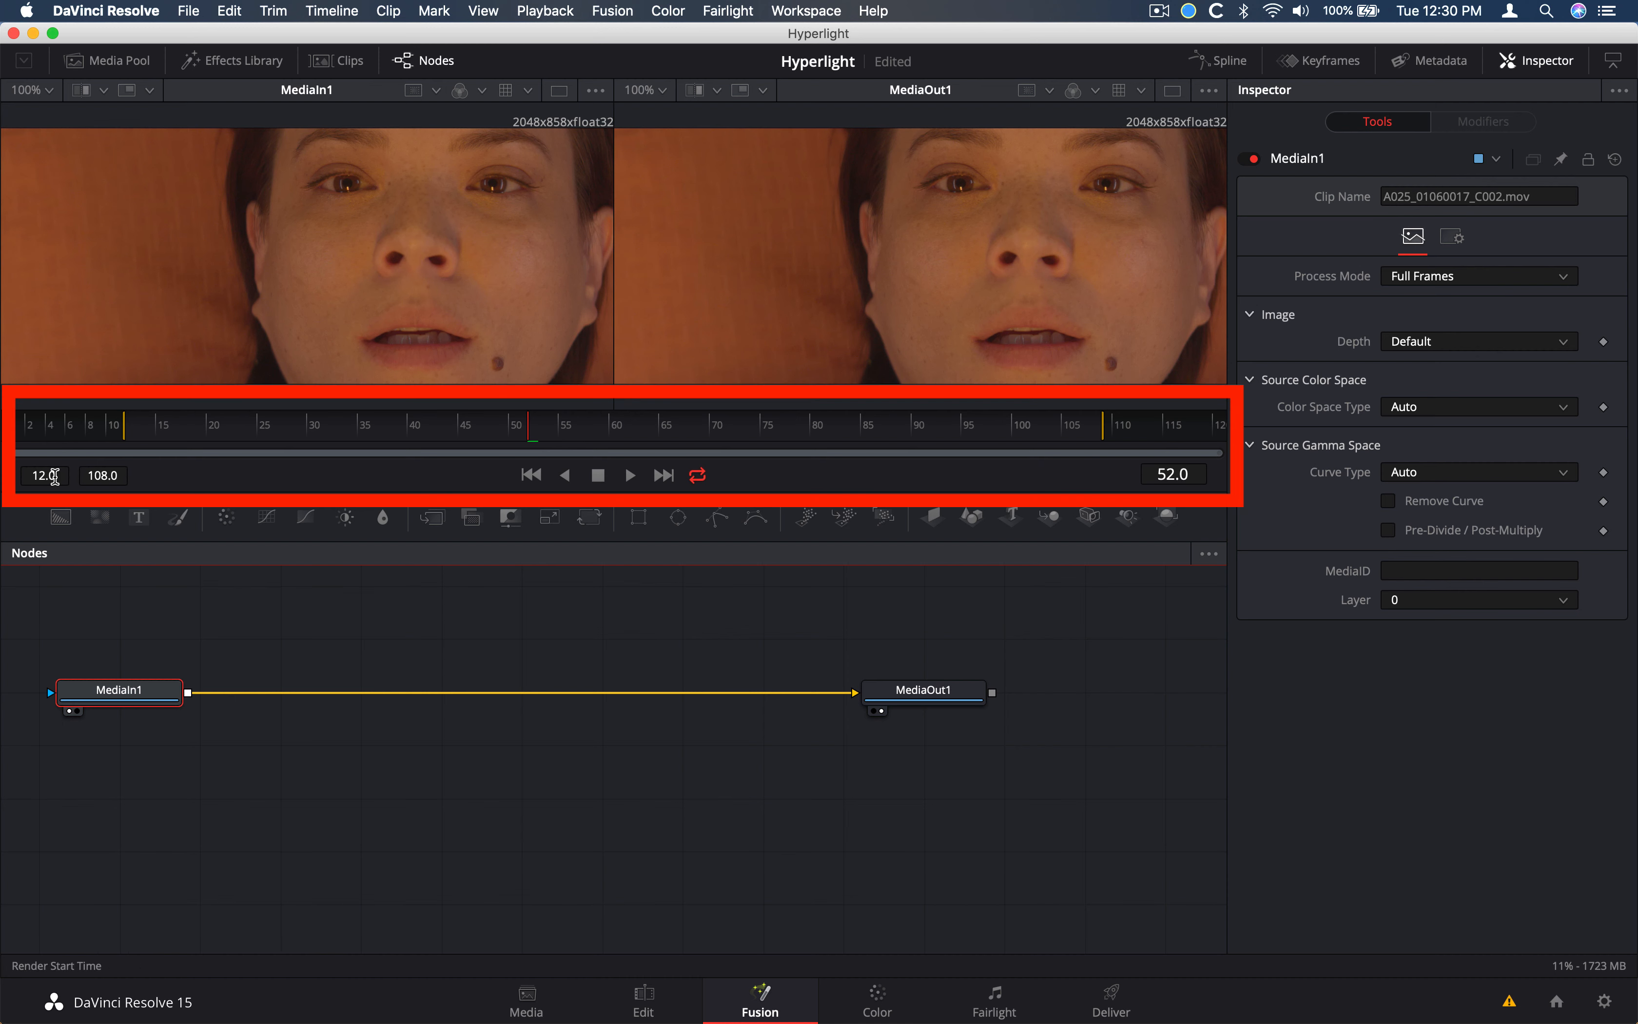
# Examine frames 12 and 15 of the composition and compare them with the clip's opening cut on the Edit page timeline
pyautogui.click(128, 430)
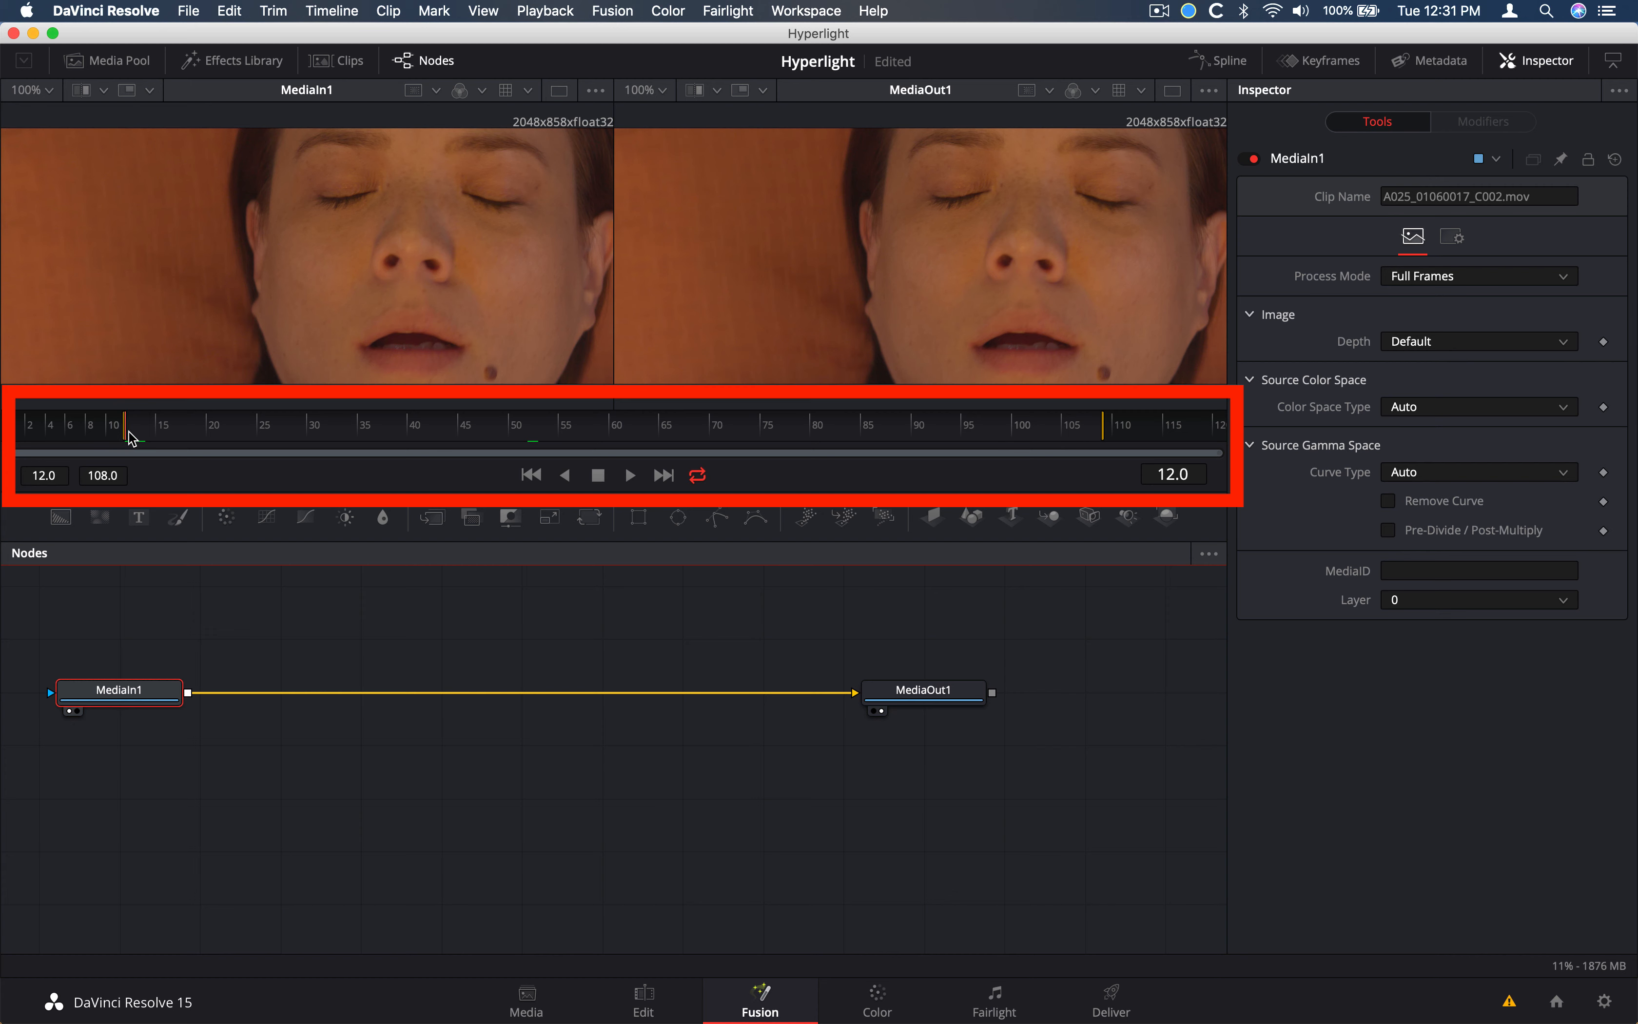
pyautogui.click(155, 428)
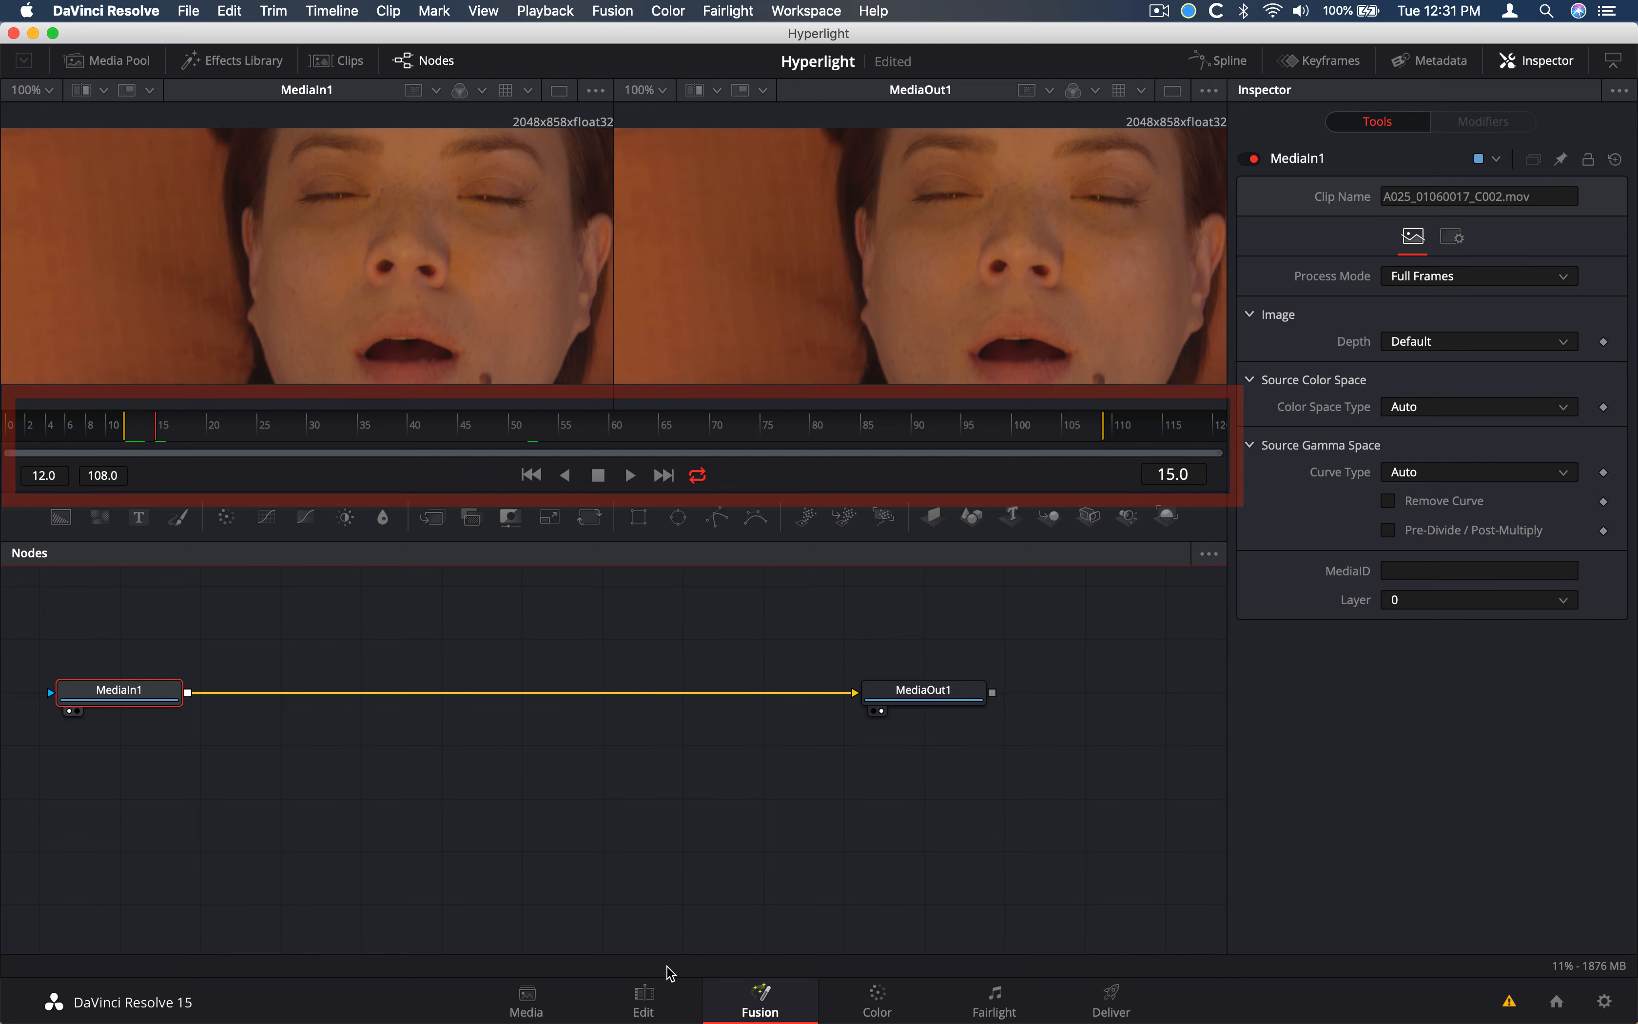
pyautogui.click(643, 1000)
pyautogui.press('super+equal')
pyautogui.press('super+equal')
pyautogui.press('super+equal')
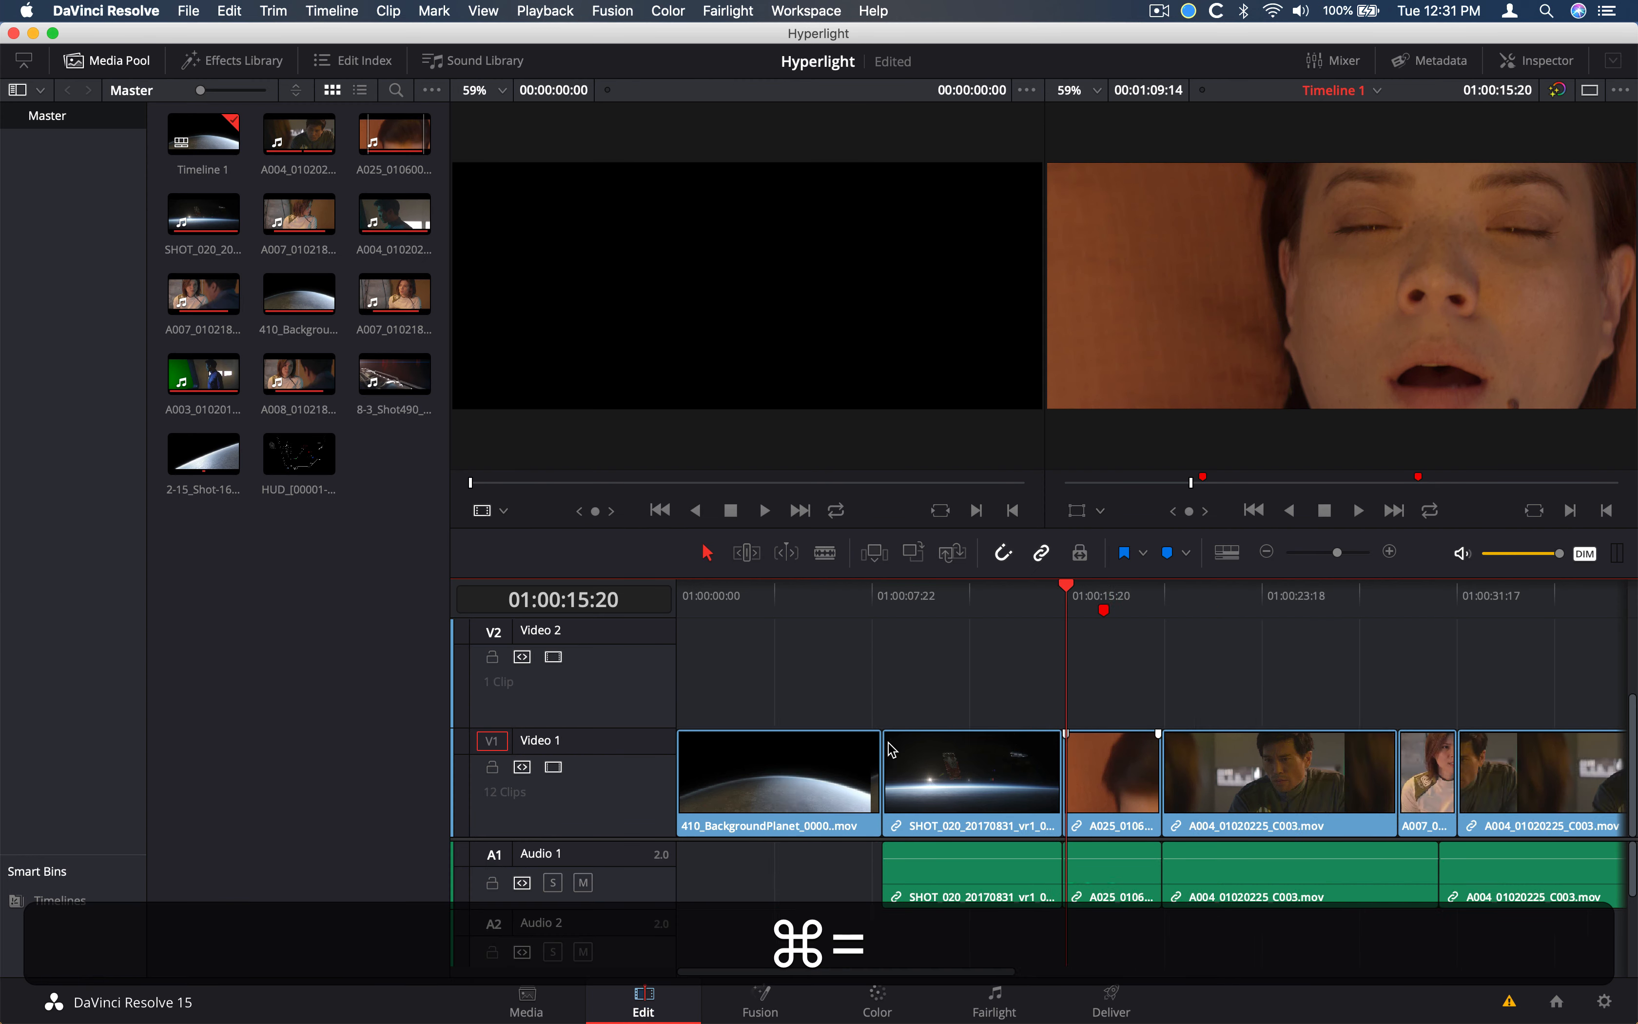
pyautogui.hscroll(5, 892, 748)
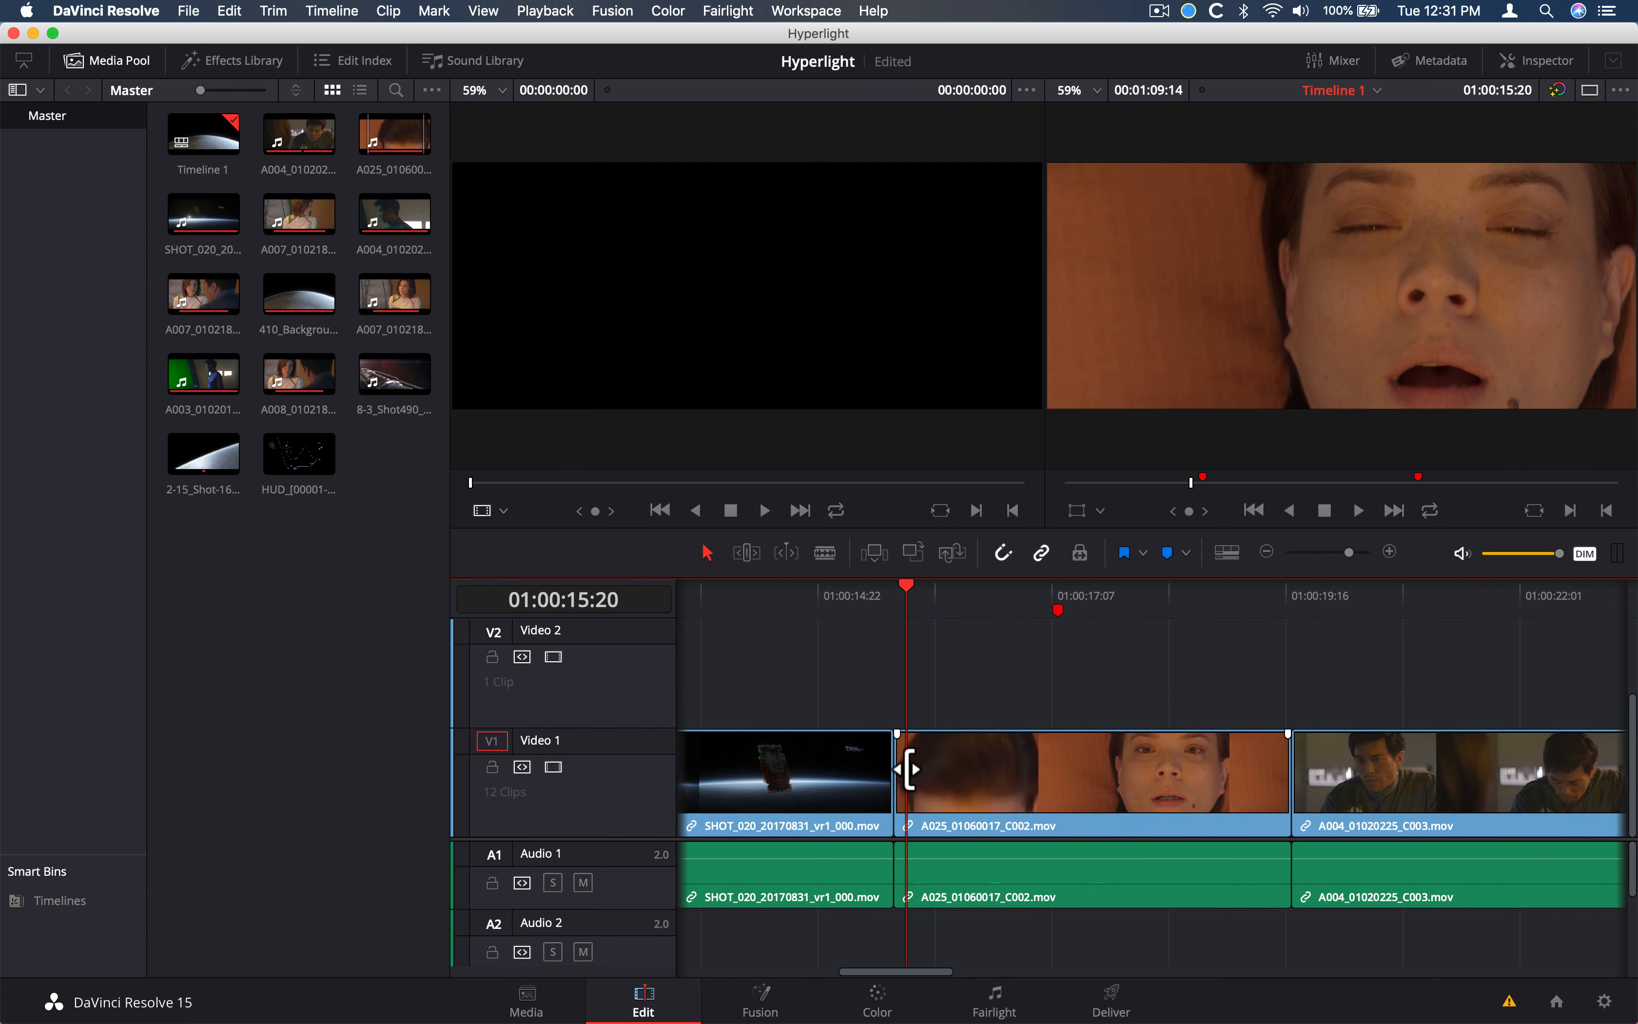
pyautogui.press('Left')
pyautogui.press('Left')
pyautogui.press('Left')
pyautogui.press('Left')
pyautogui.press('Right')
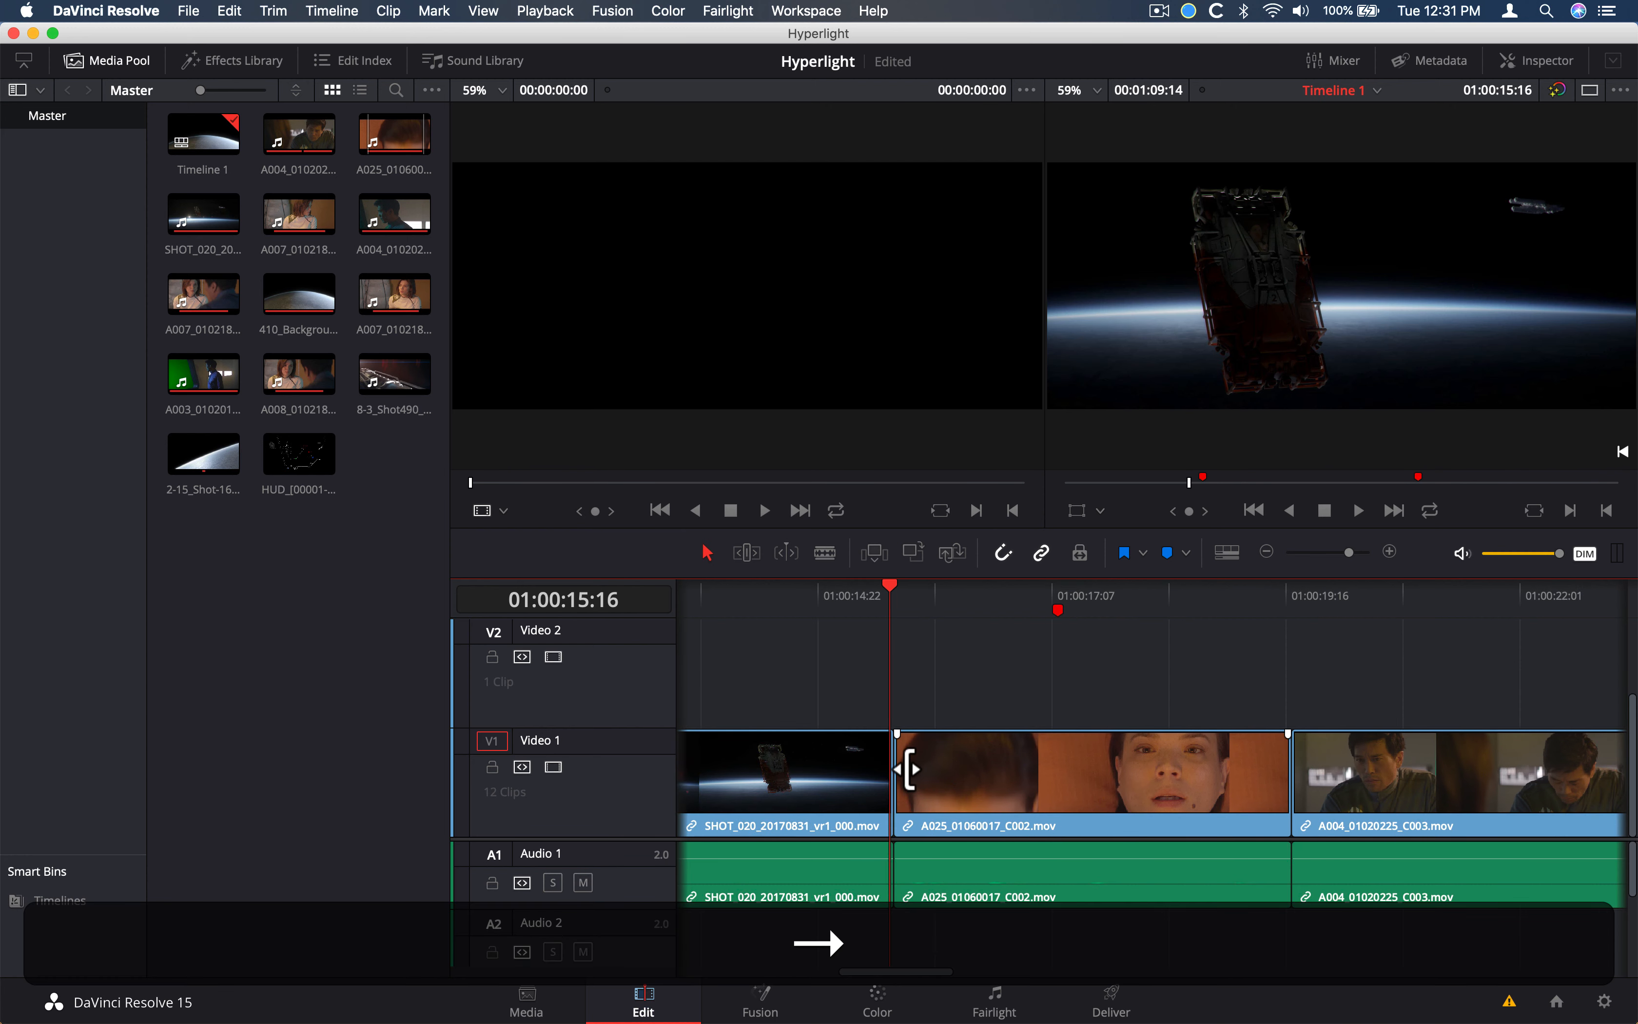
# Scrub the composition to frame 108 in Fusion and compare it with the clip's end on the Edit page timeline
pyautogui.click(761, 995)
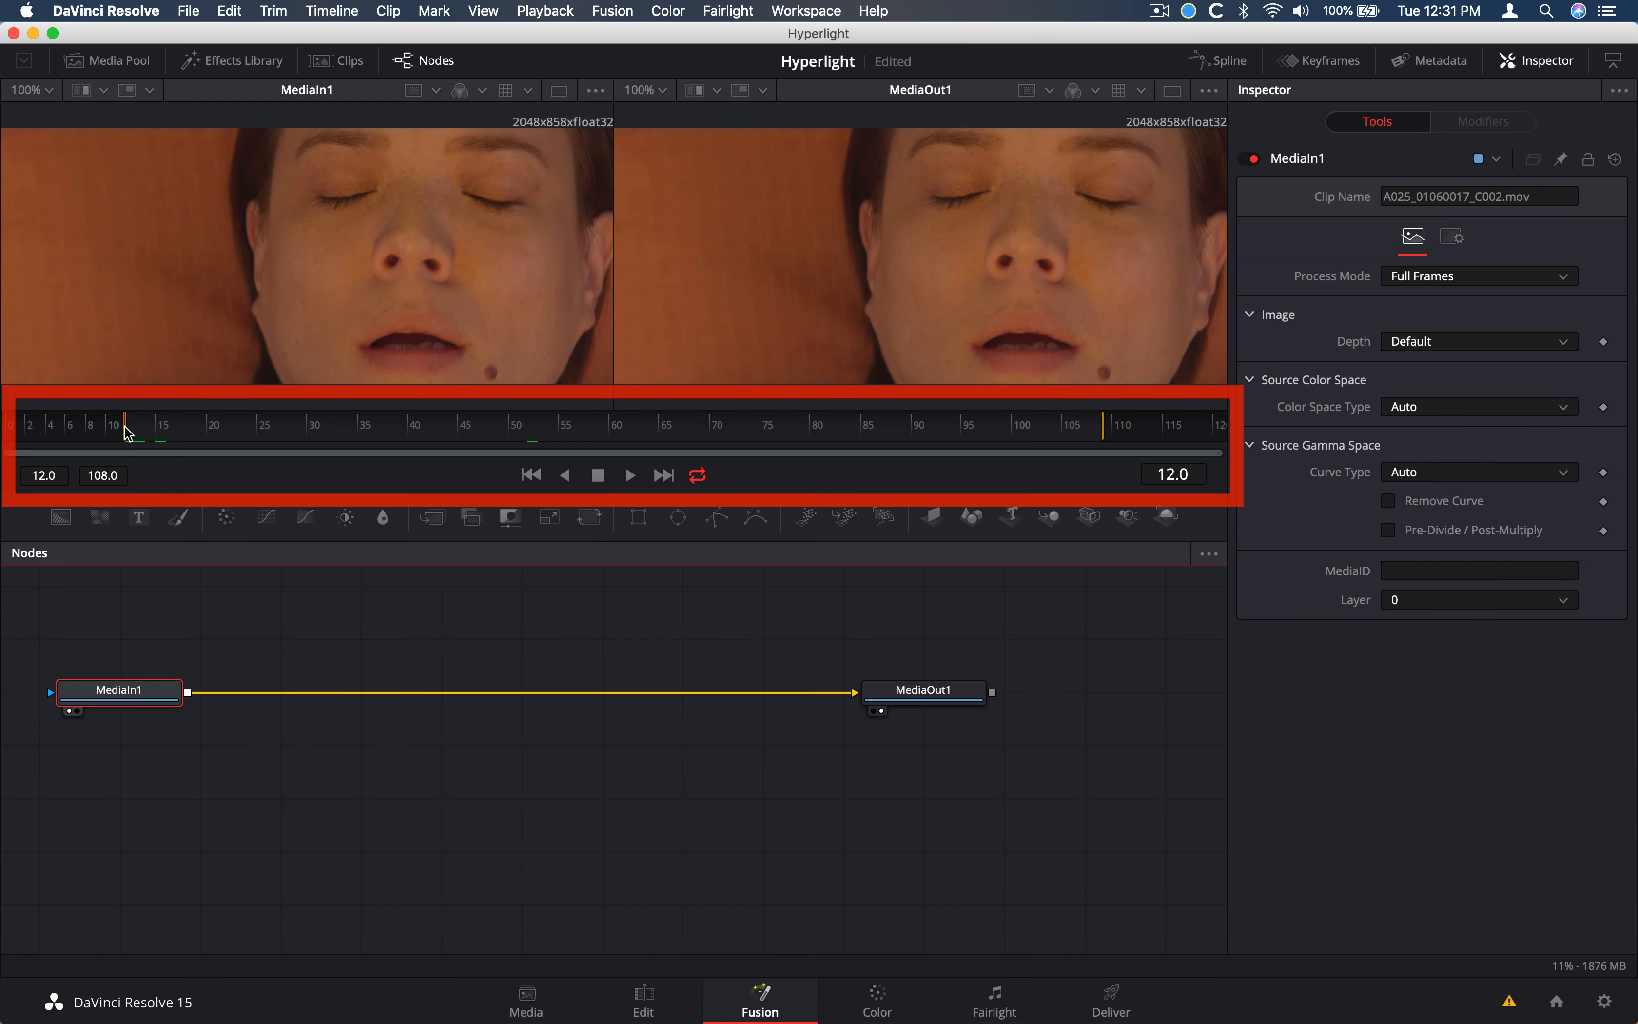
pyautogui.moveTo(146, 433); pyautogui.dragTo(1104, 432)
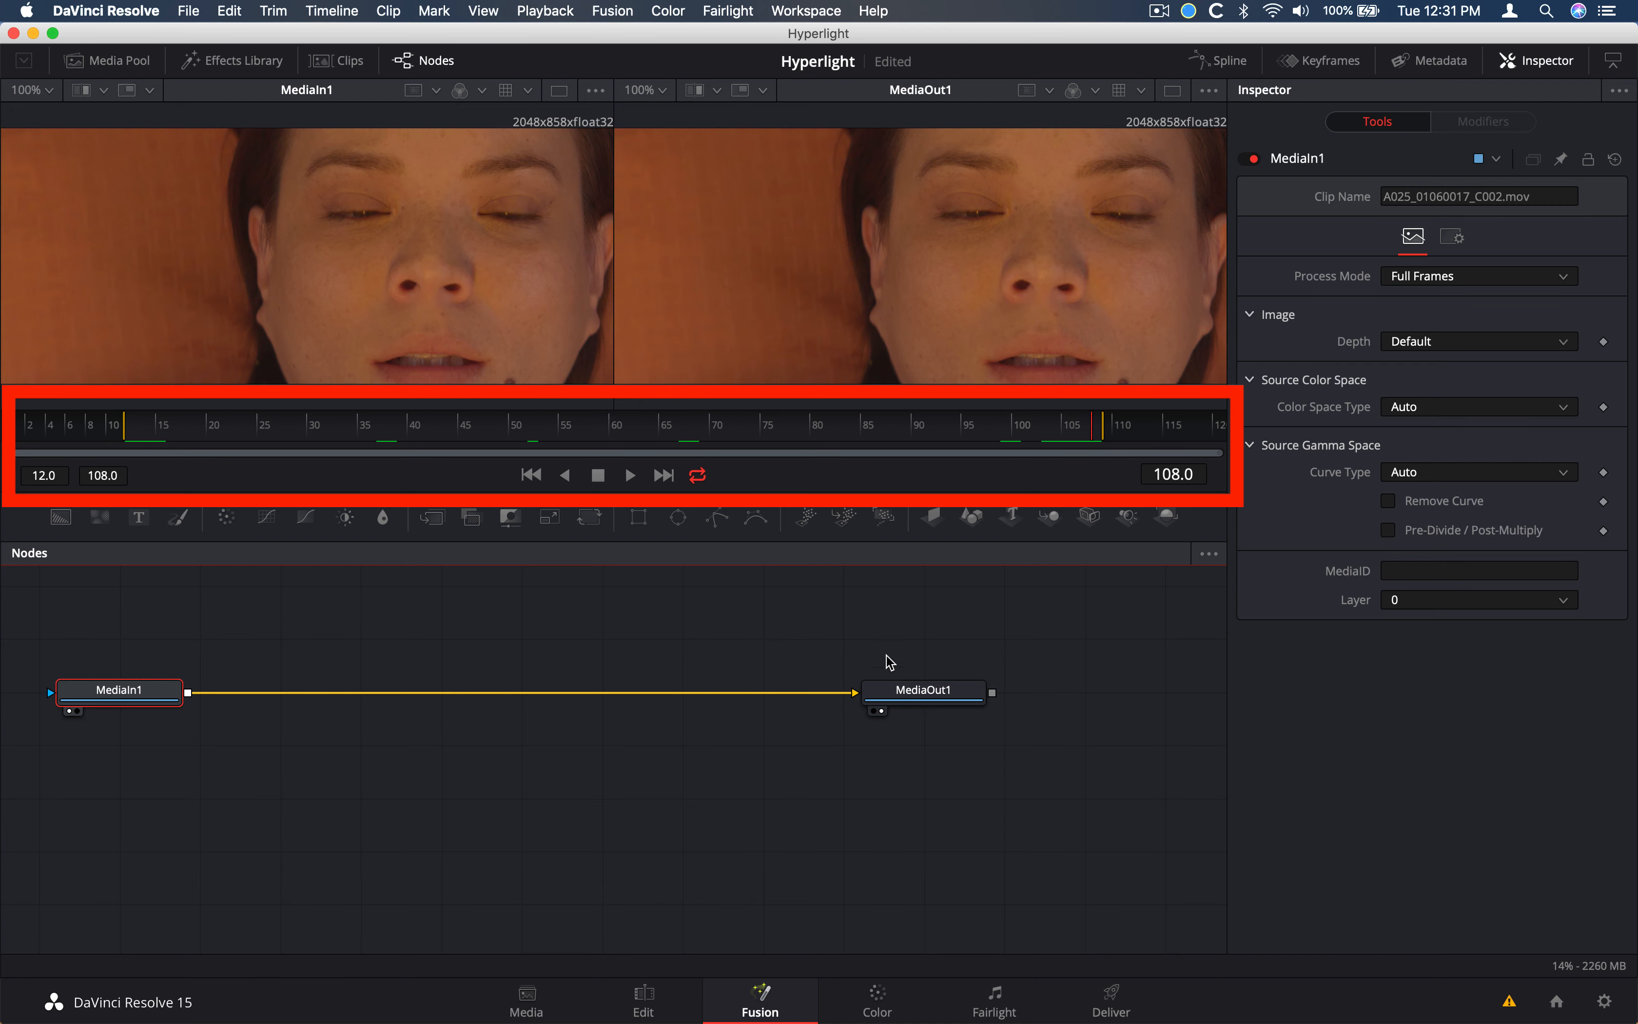
pyautogui.click(644, 999)
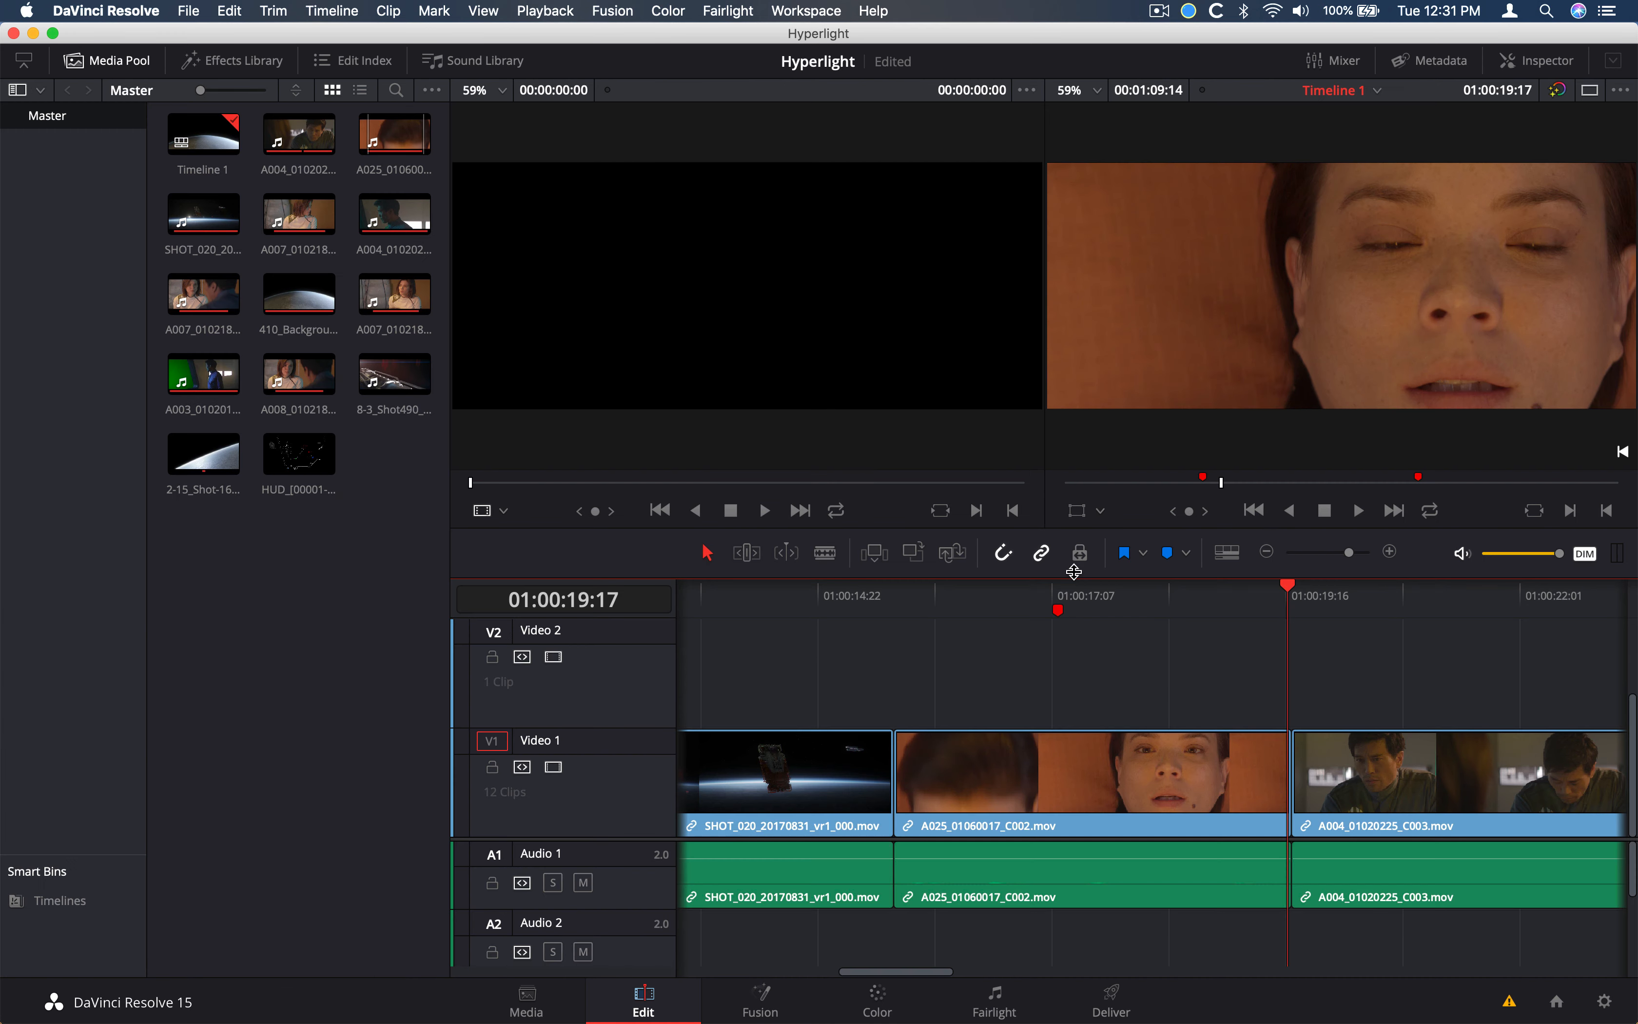
pyautogui.click(760, 995)
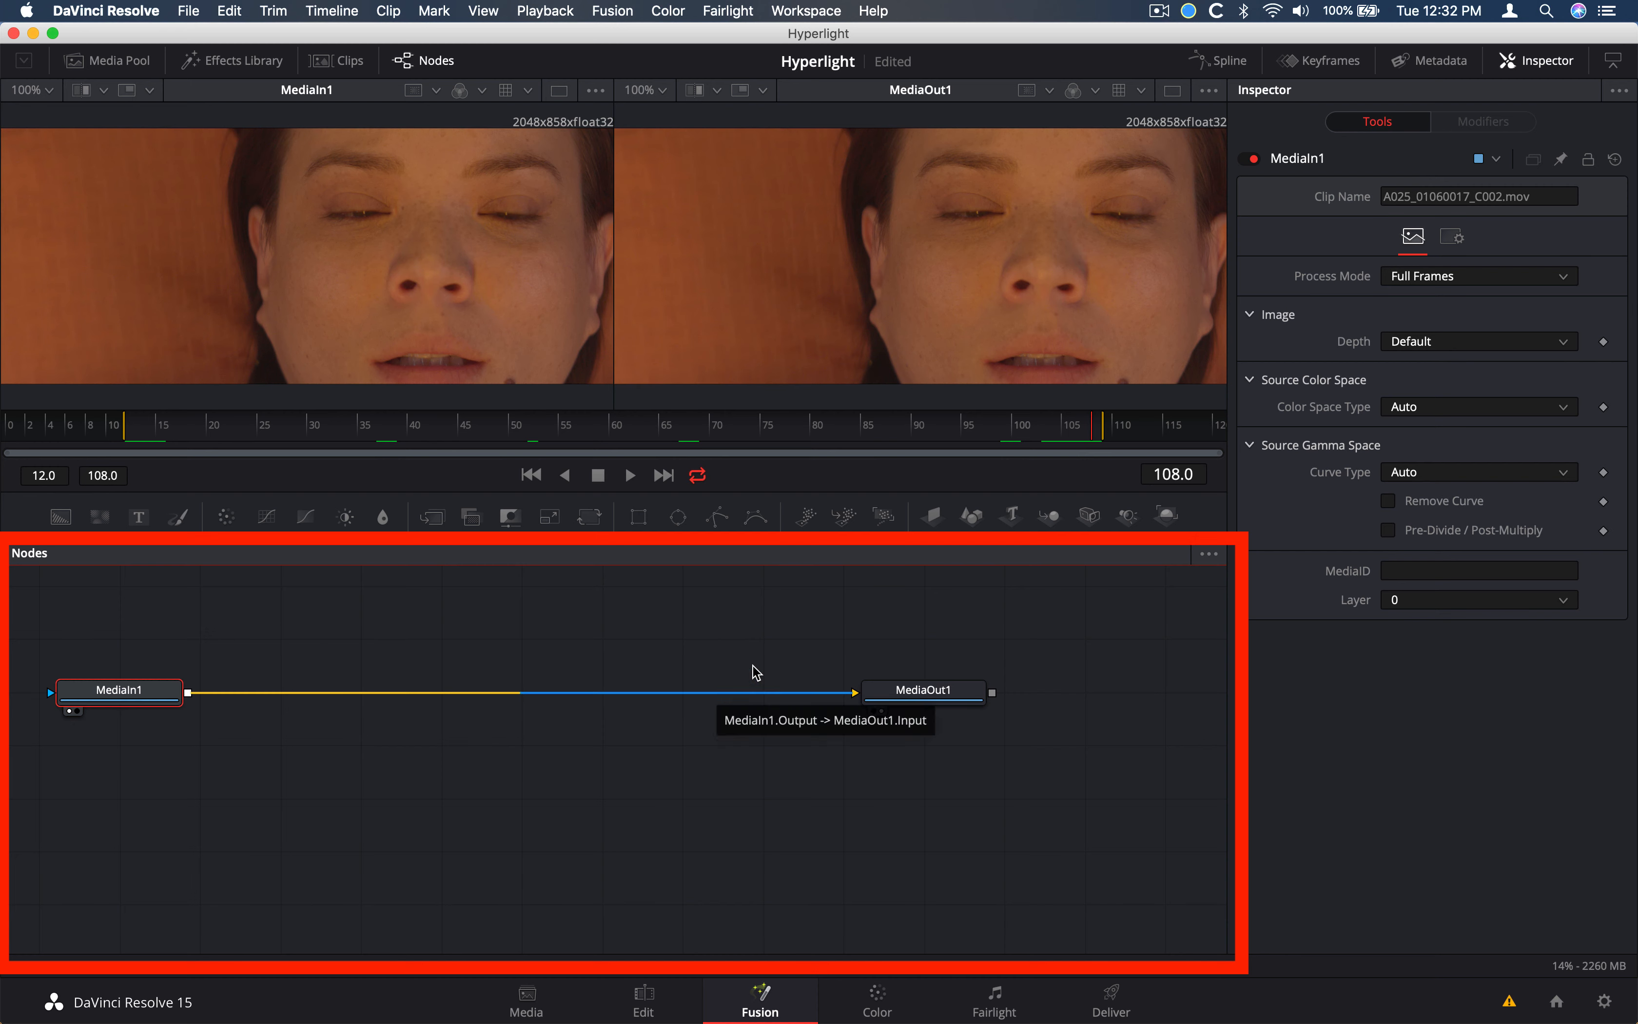
# Move the MediaOut1 node slightly farther from MediaIn1, and visit the Edit, Color and Fairlight pages before returning to Fusion
pyautogui.moveTo(908, 699); pyautogui.dragTo(943, 700)
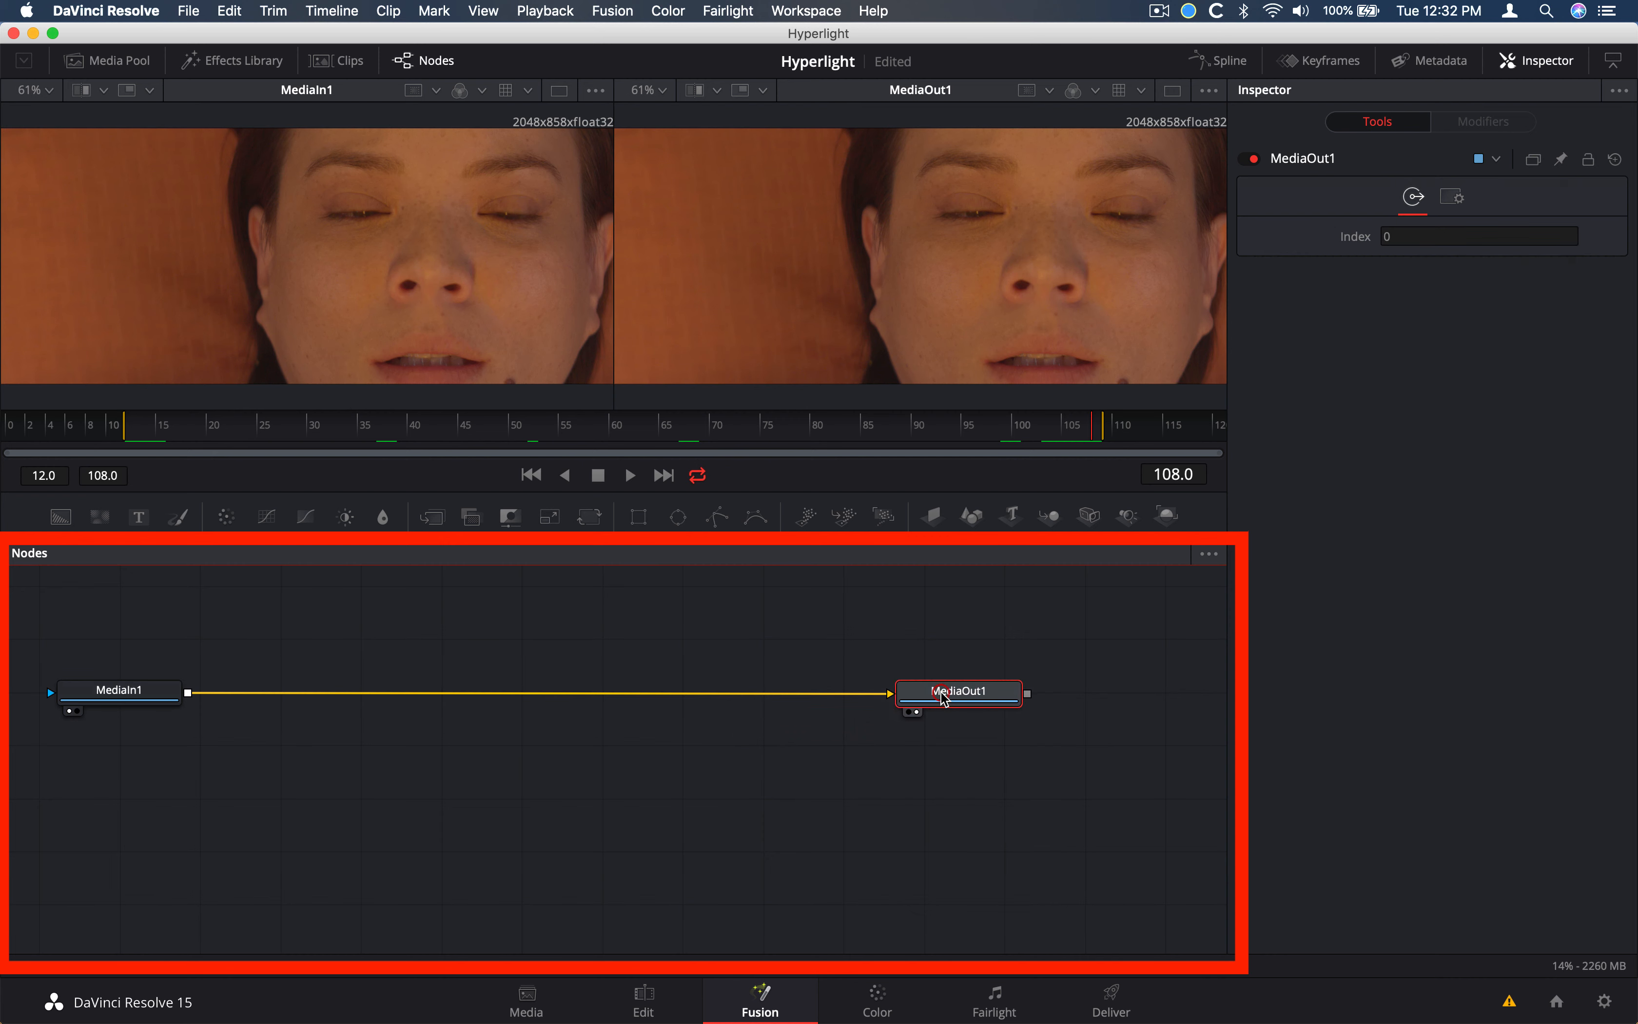
pyautogui.click(661, 994)
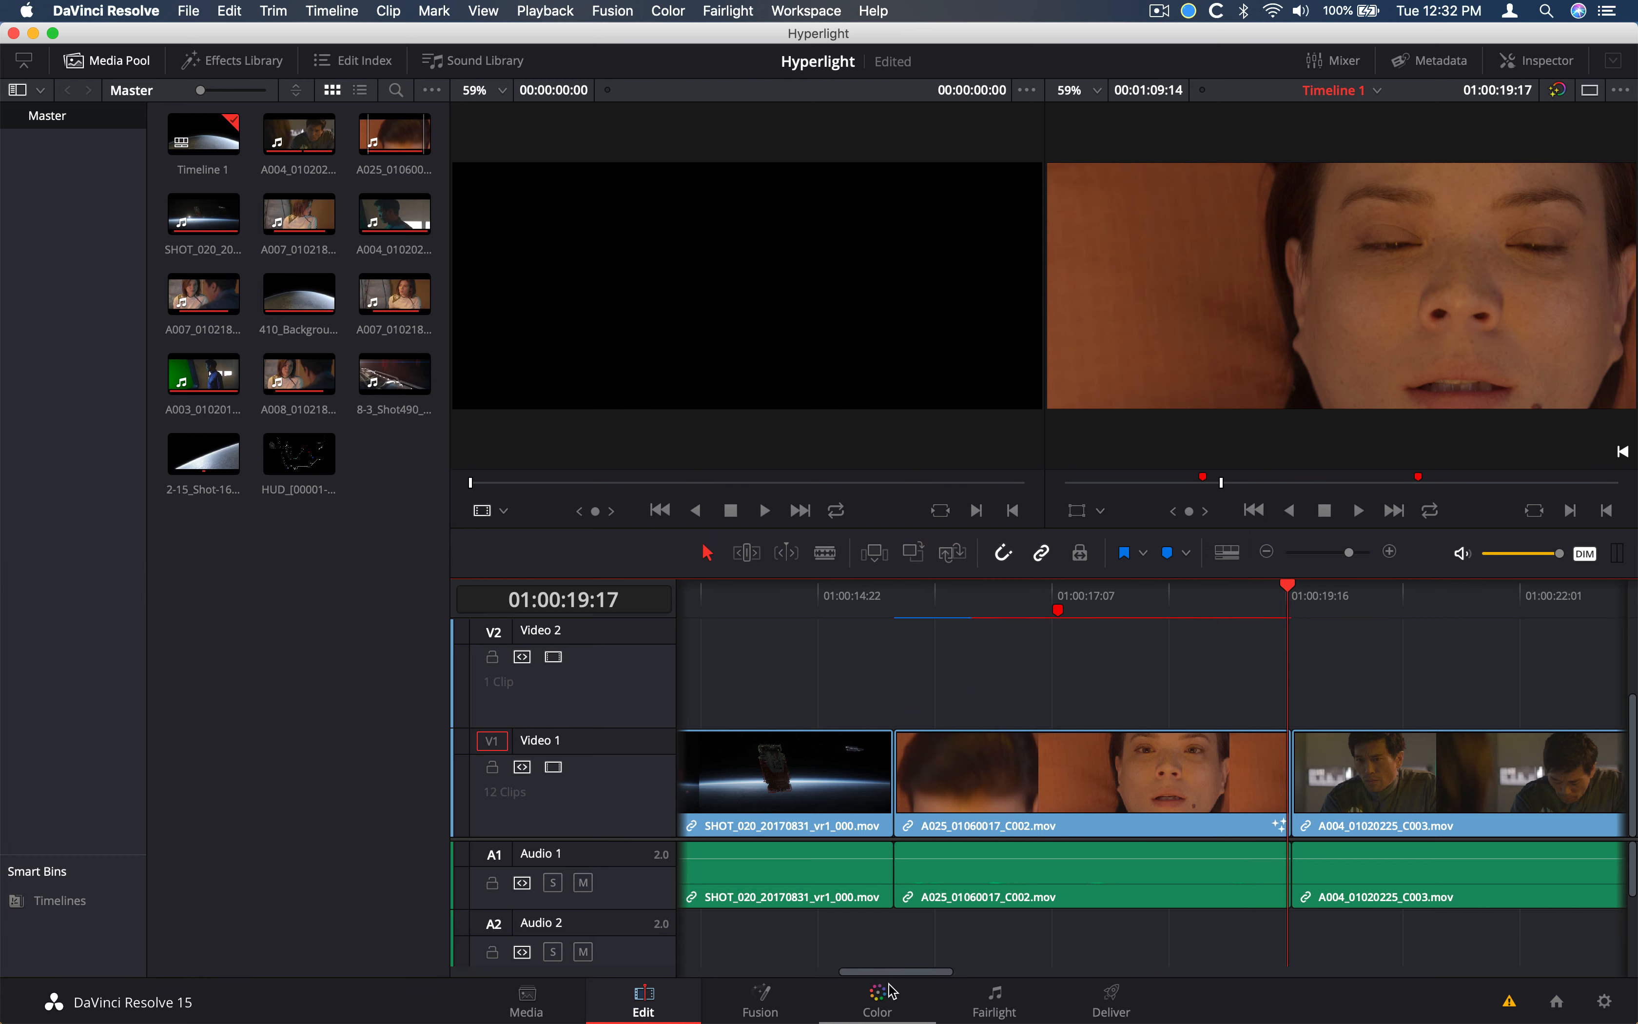
pyautogui.click(894, 995)
pyautogui.click(992, 996)
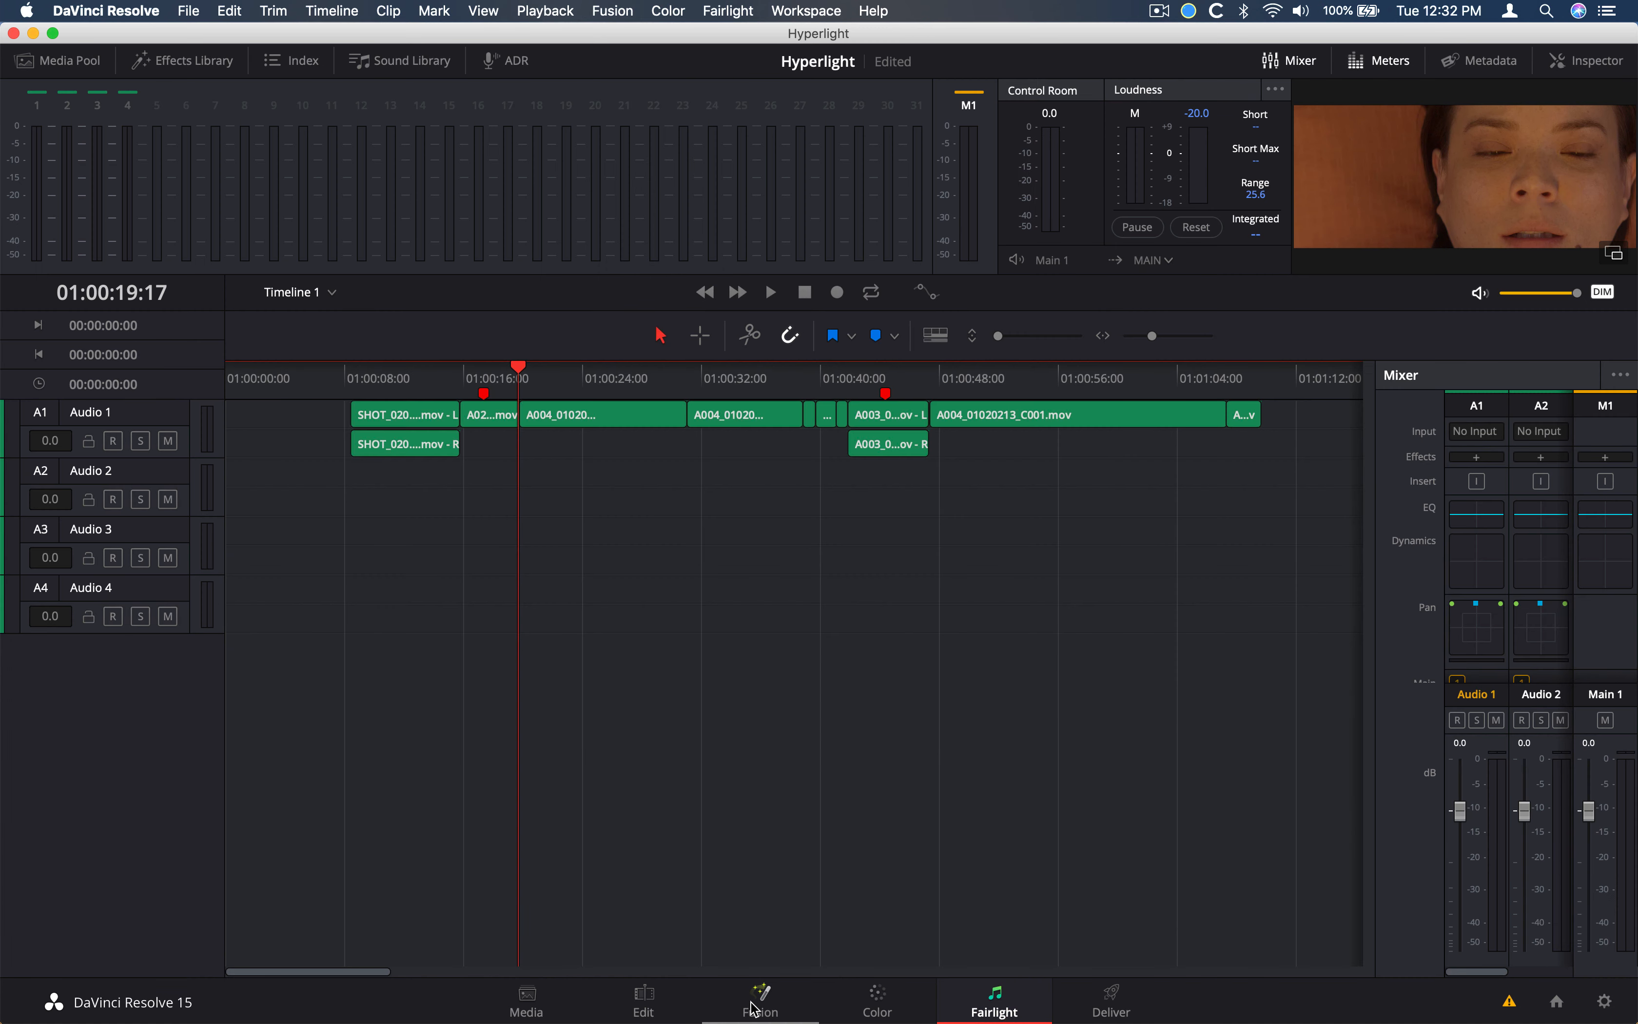
pyautogui.click(767, 997)
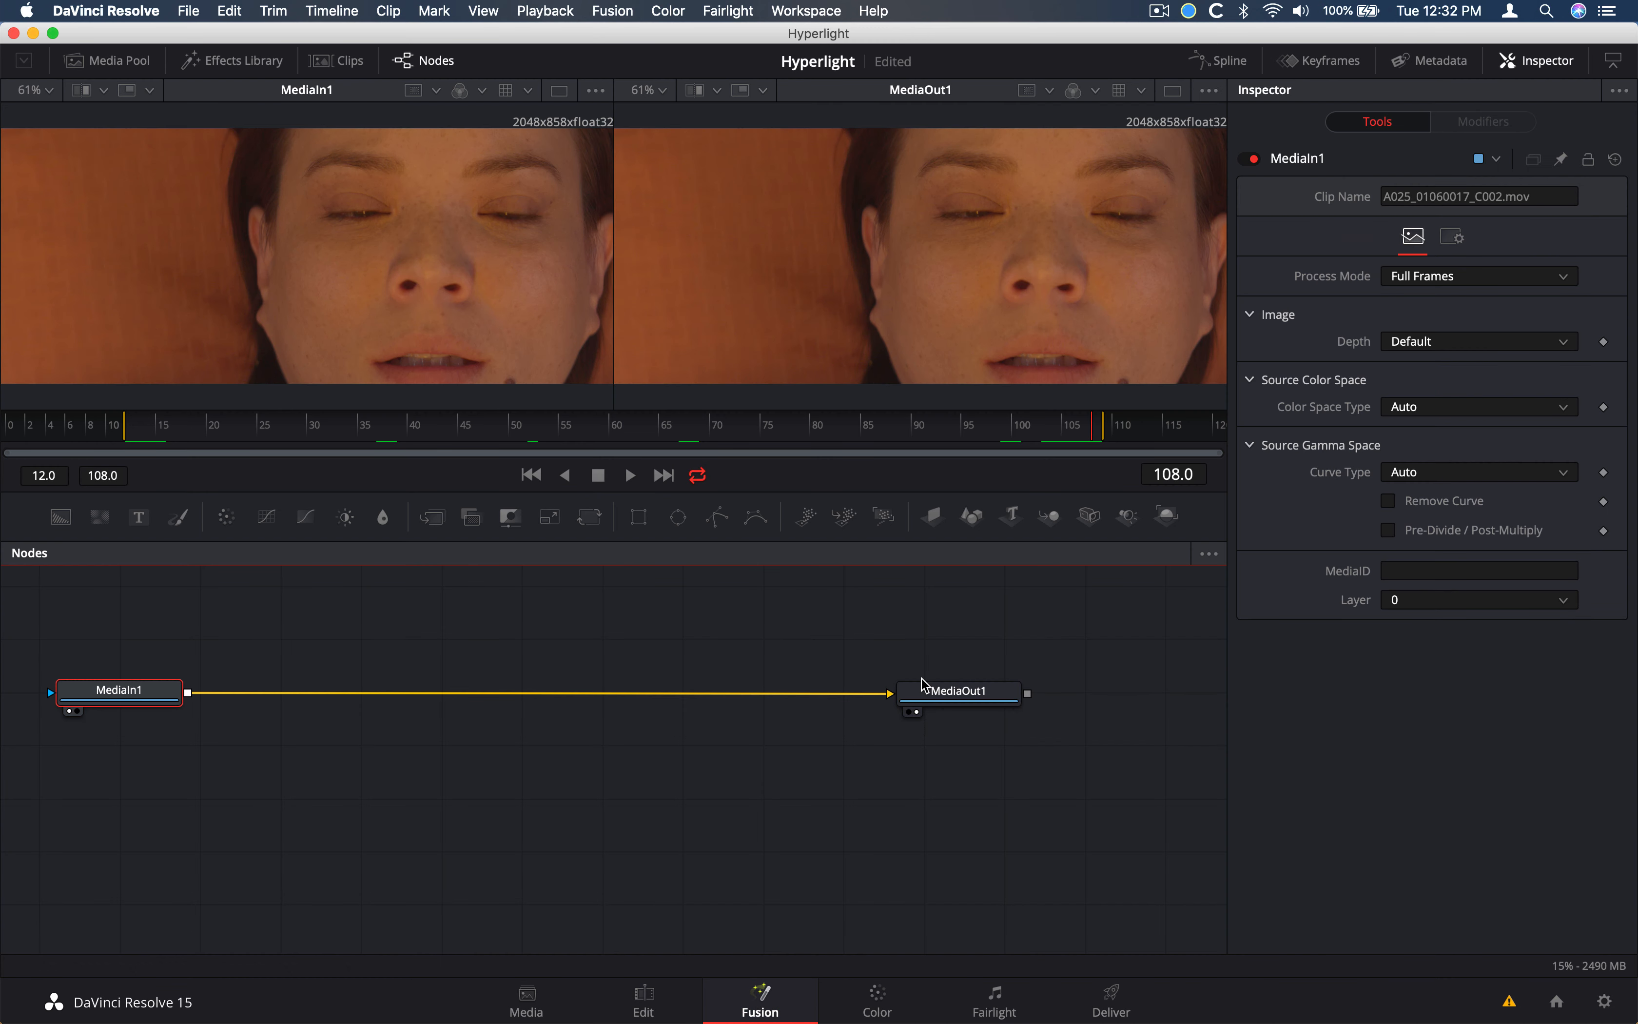
# Show the Effects Library and look through its tool categories, including Color, Generator and LUT
pyautogui.click(154, 692)
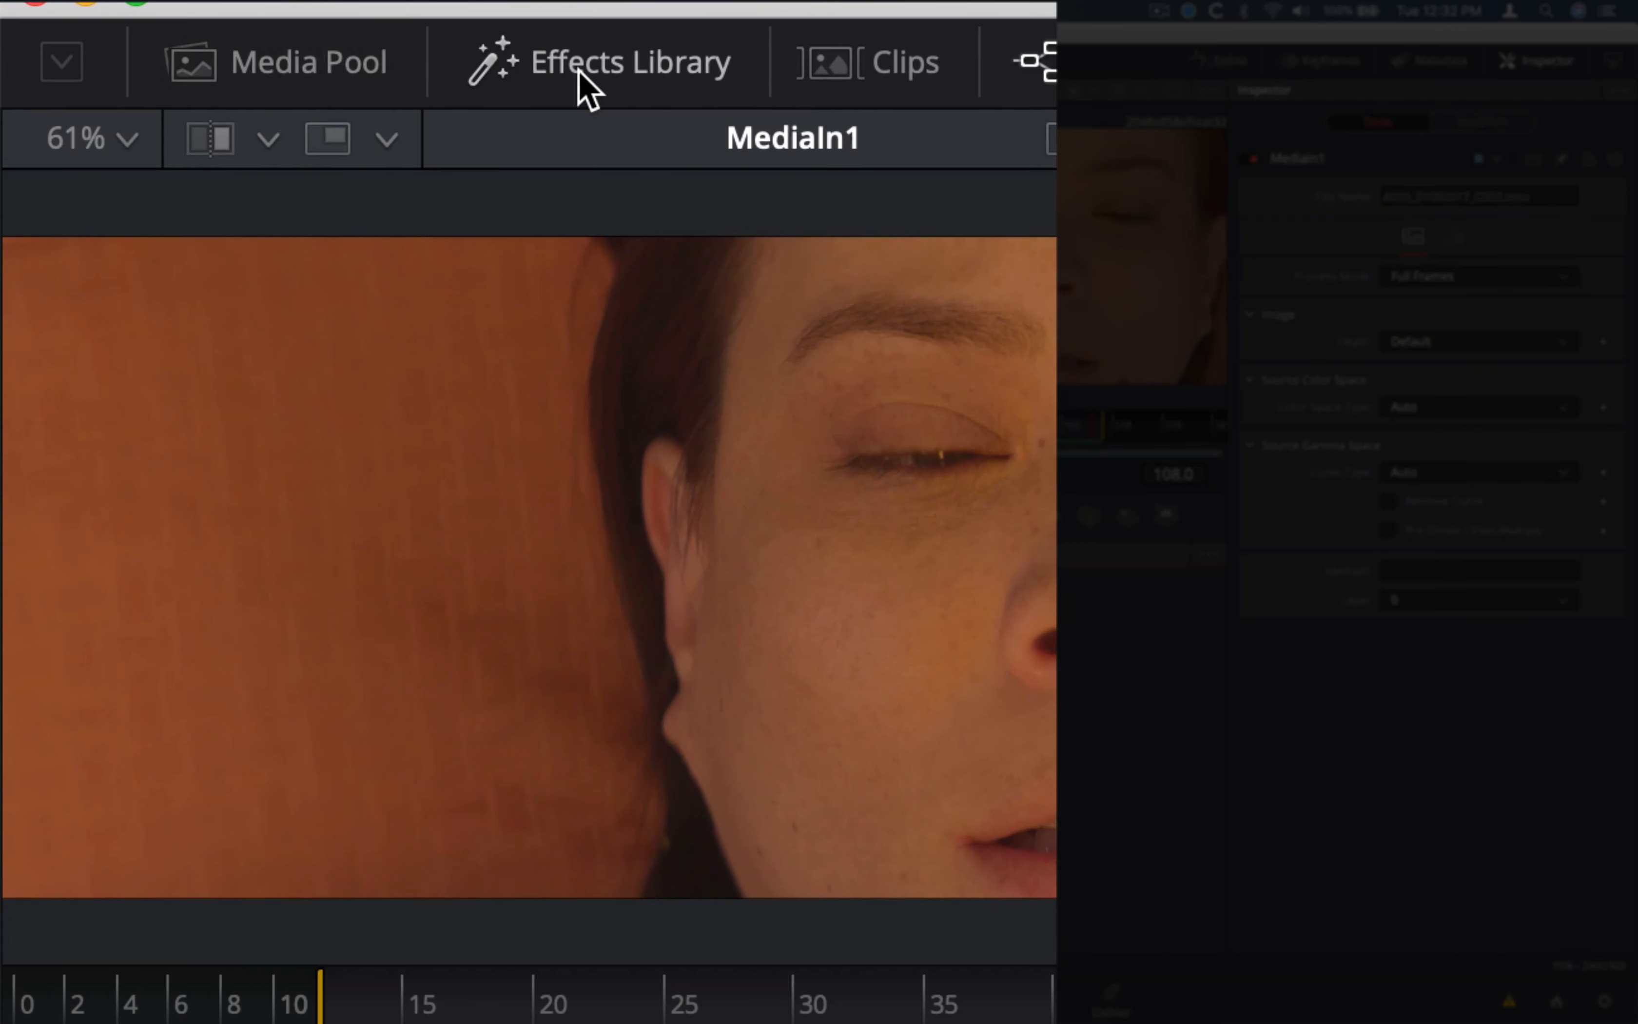
pyautogui.click(201, 72)
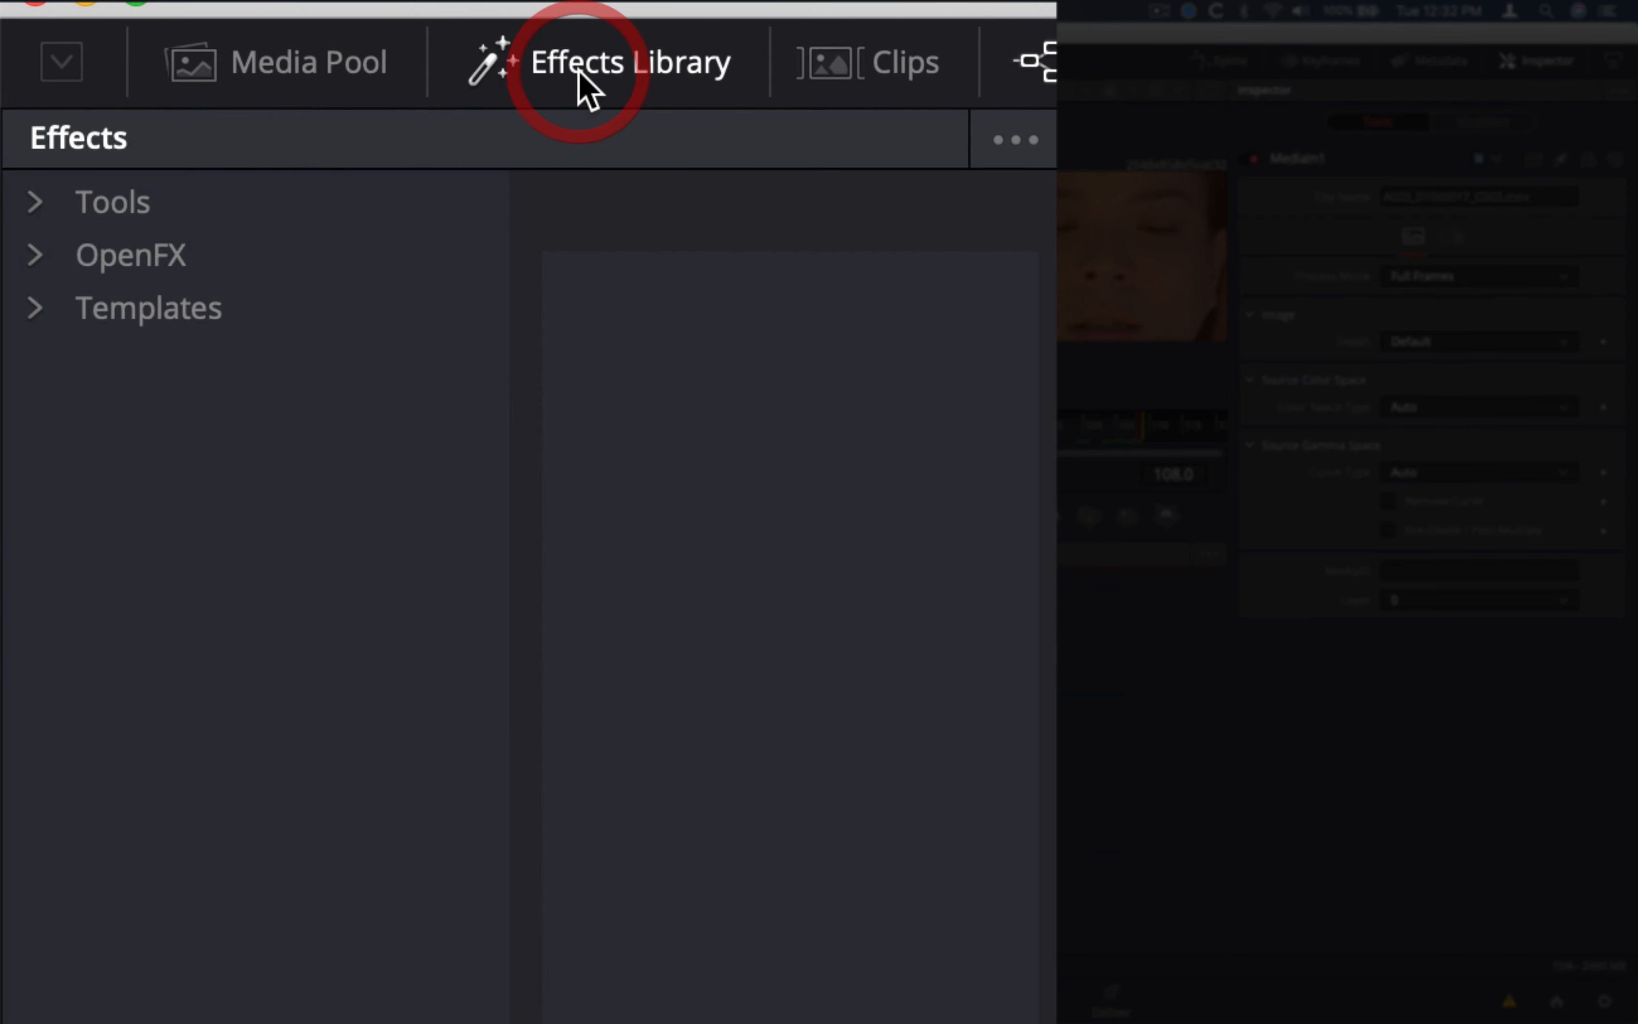
pyautogui.click(36, 200)
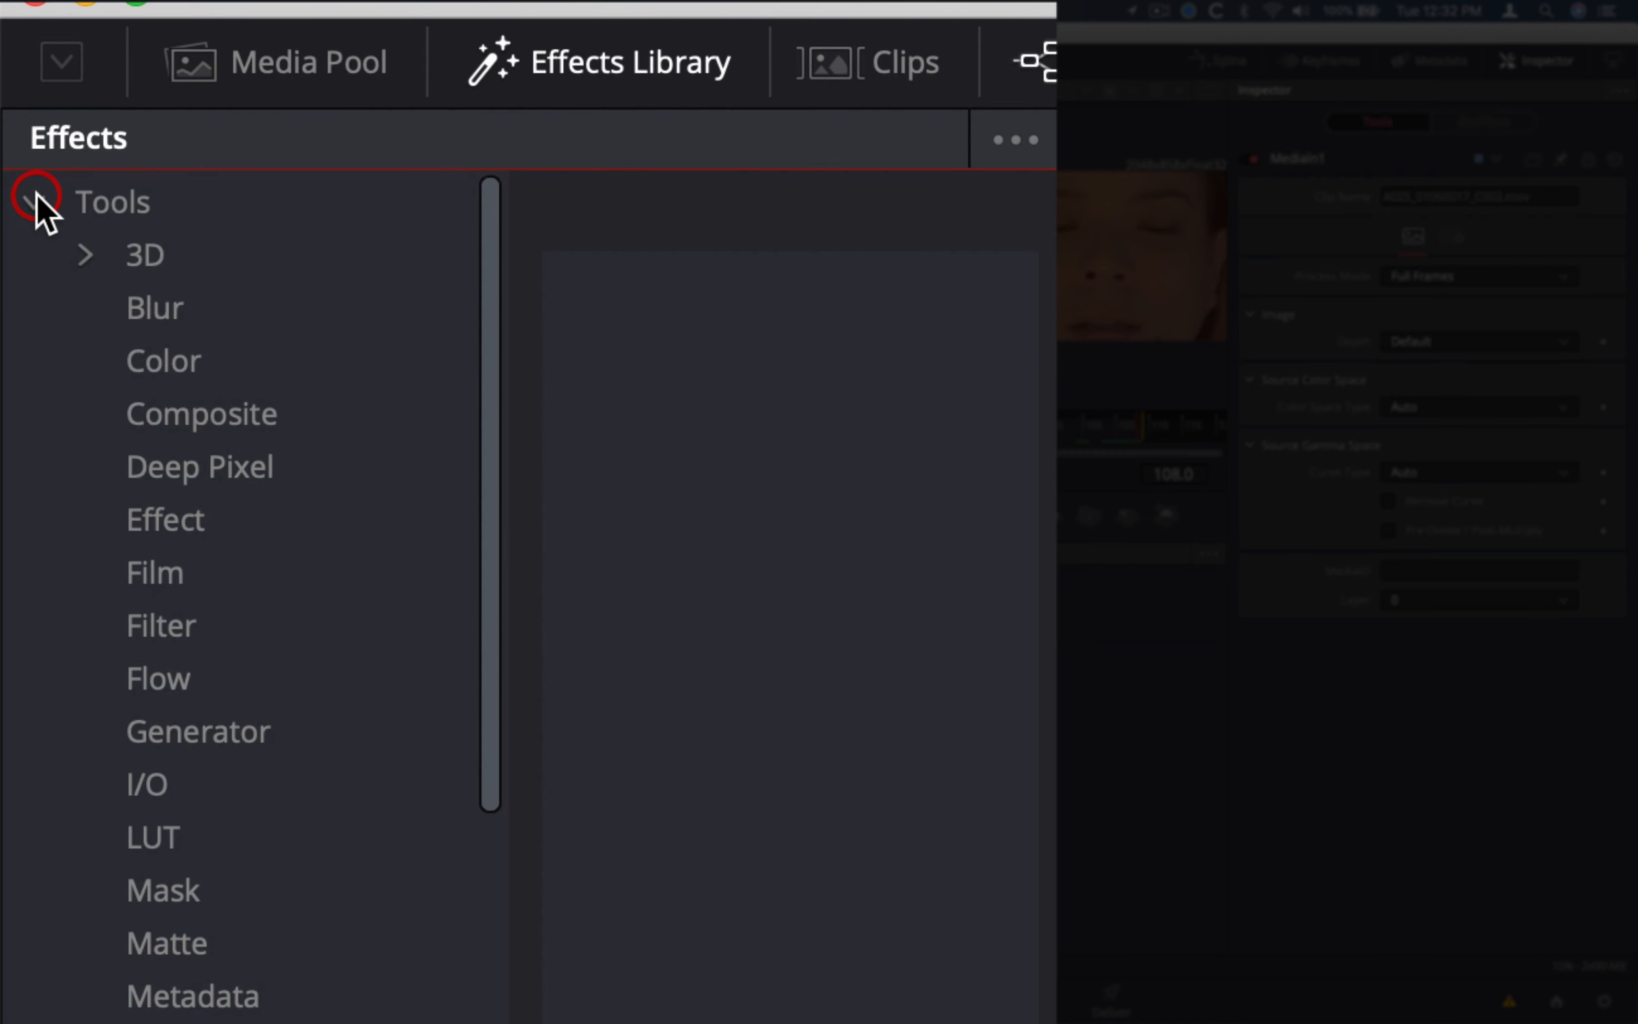
pyautogui.click(188, 308)
pyautogui.click(188, 372)
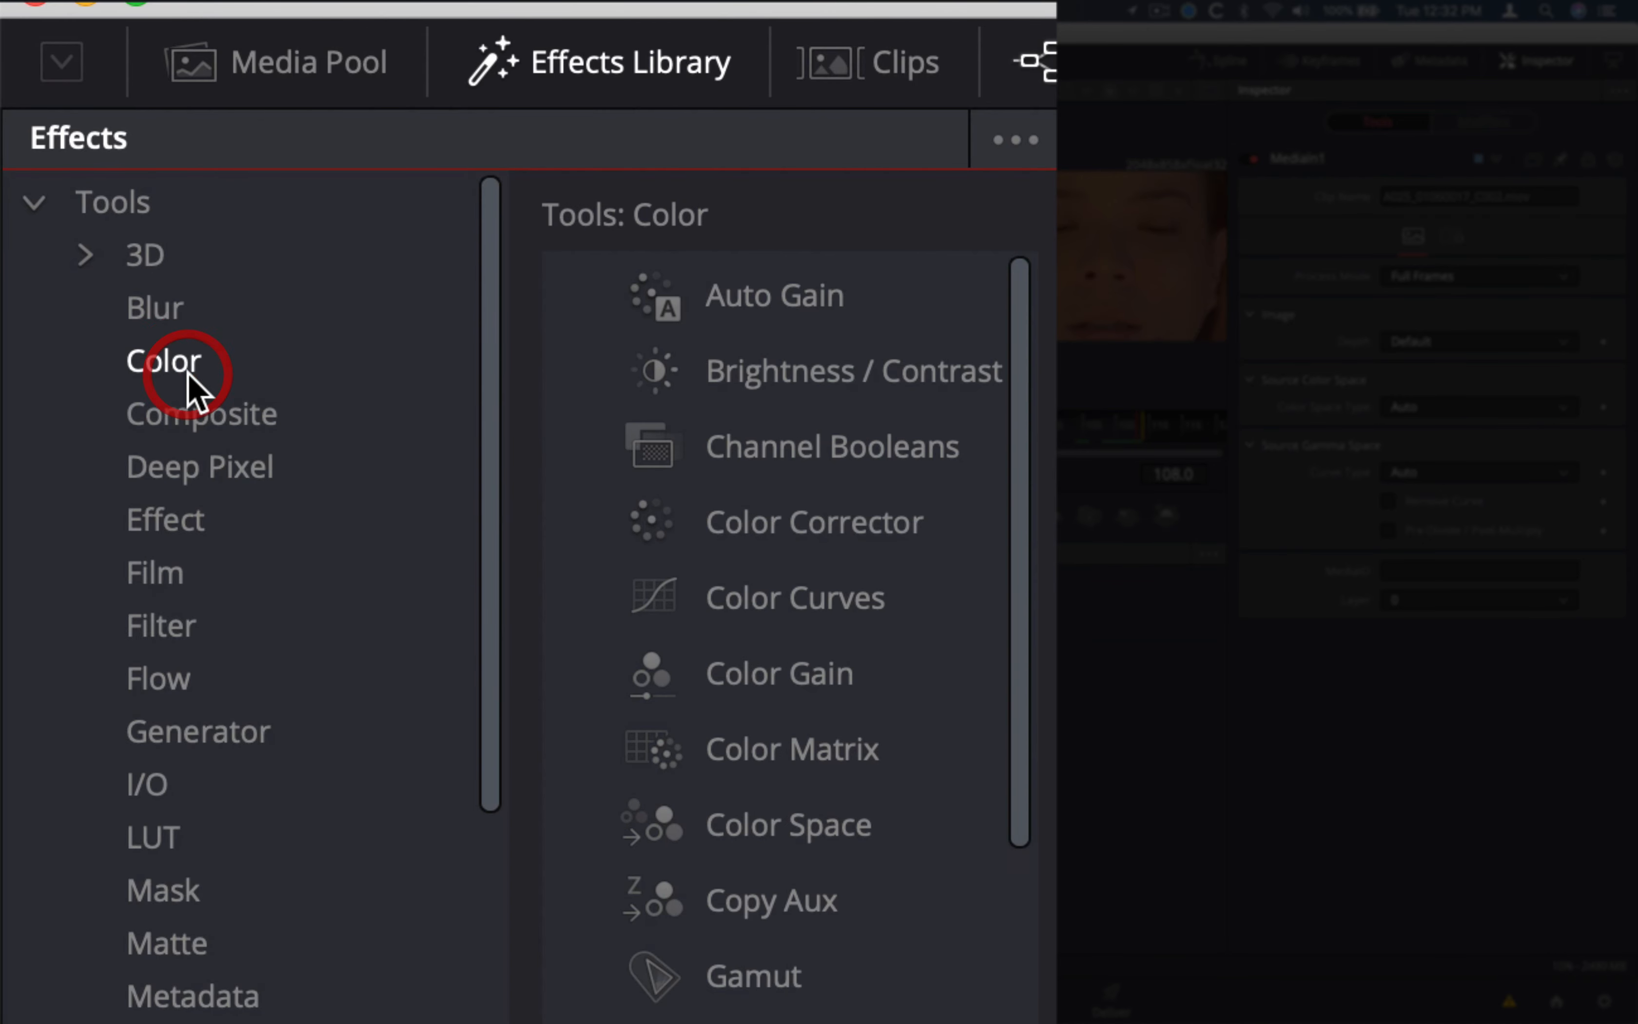
pyautogui.click(185, 420)
pyautogui.click(185, 470)
pyautogui.click(179, 572)
pyautogui.click(188, 707)
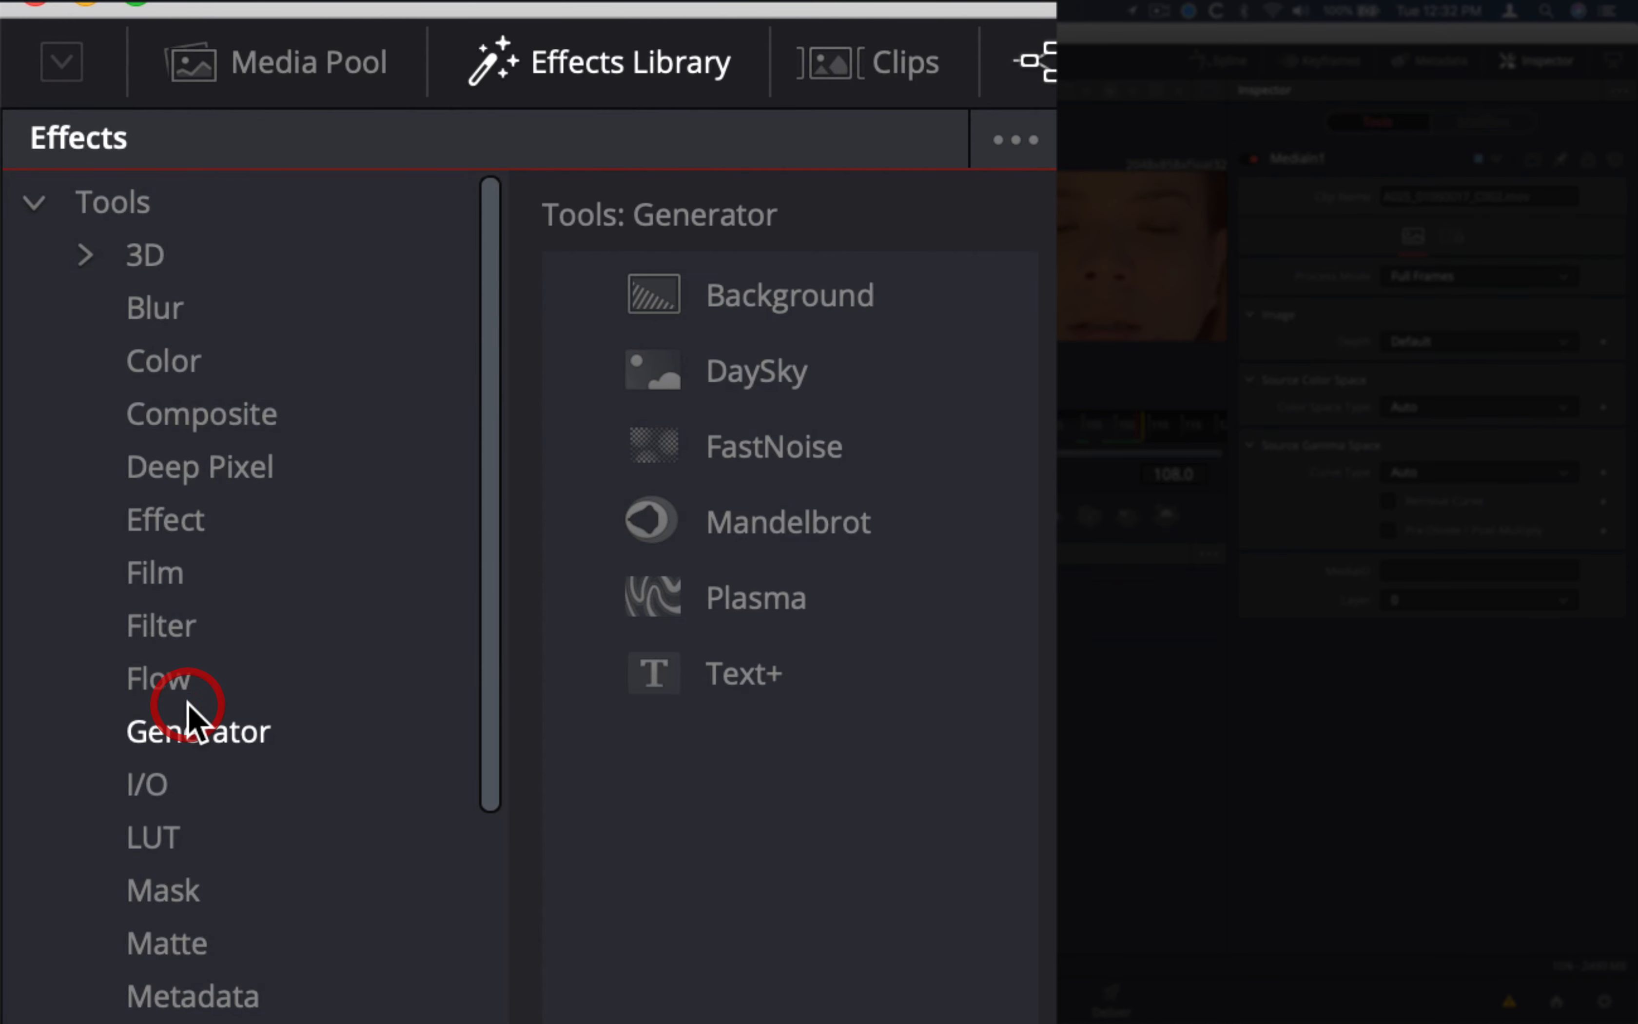
pyautogui.click(185, 842)
pyautogui.scroll(-5, 185, 860)
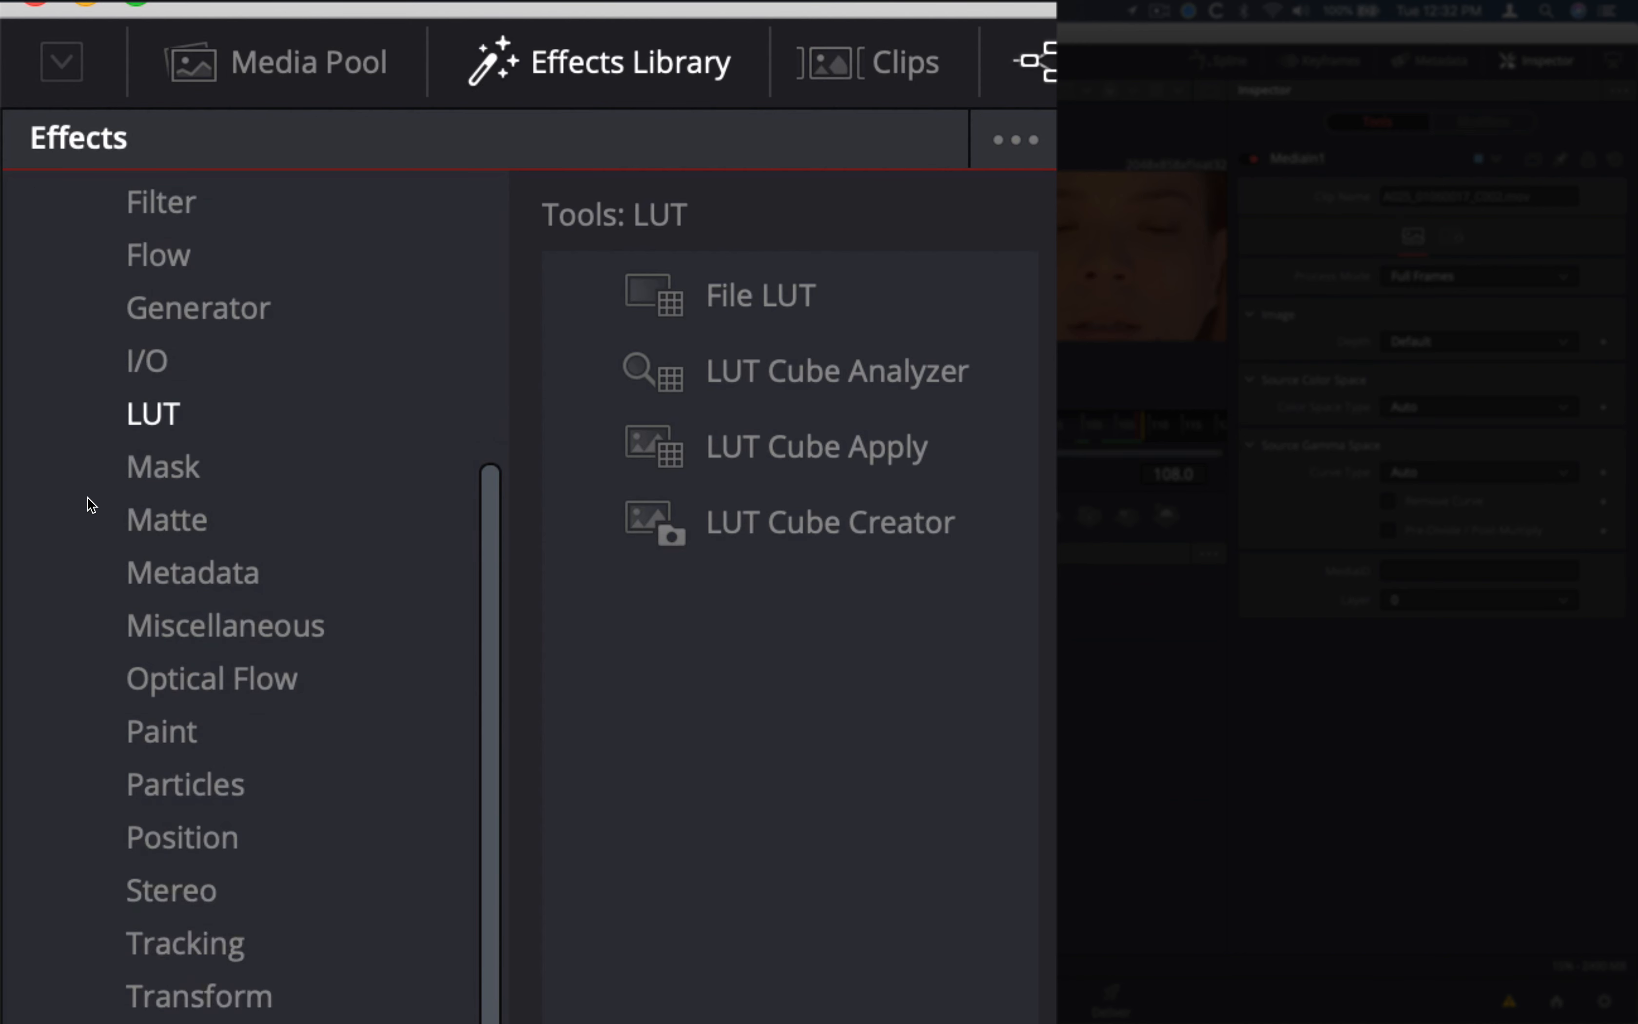
# Add an unconnected Grid Warp node from the Warp tools above the MediaIn1 connection, and pull its mesh across the face in the MediaIn1 viewer
pyautogui.click(185, 1021)
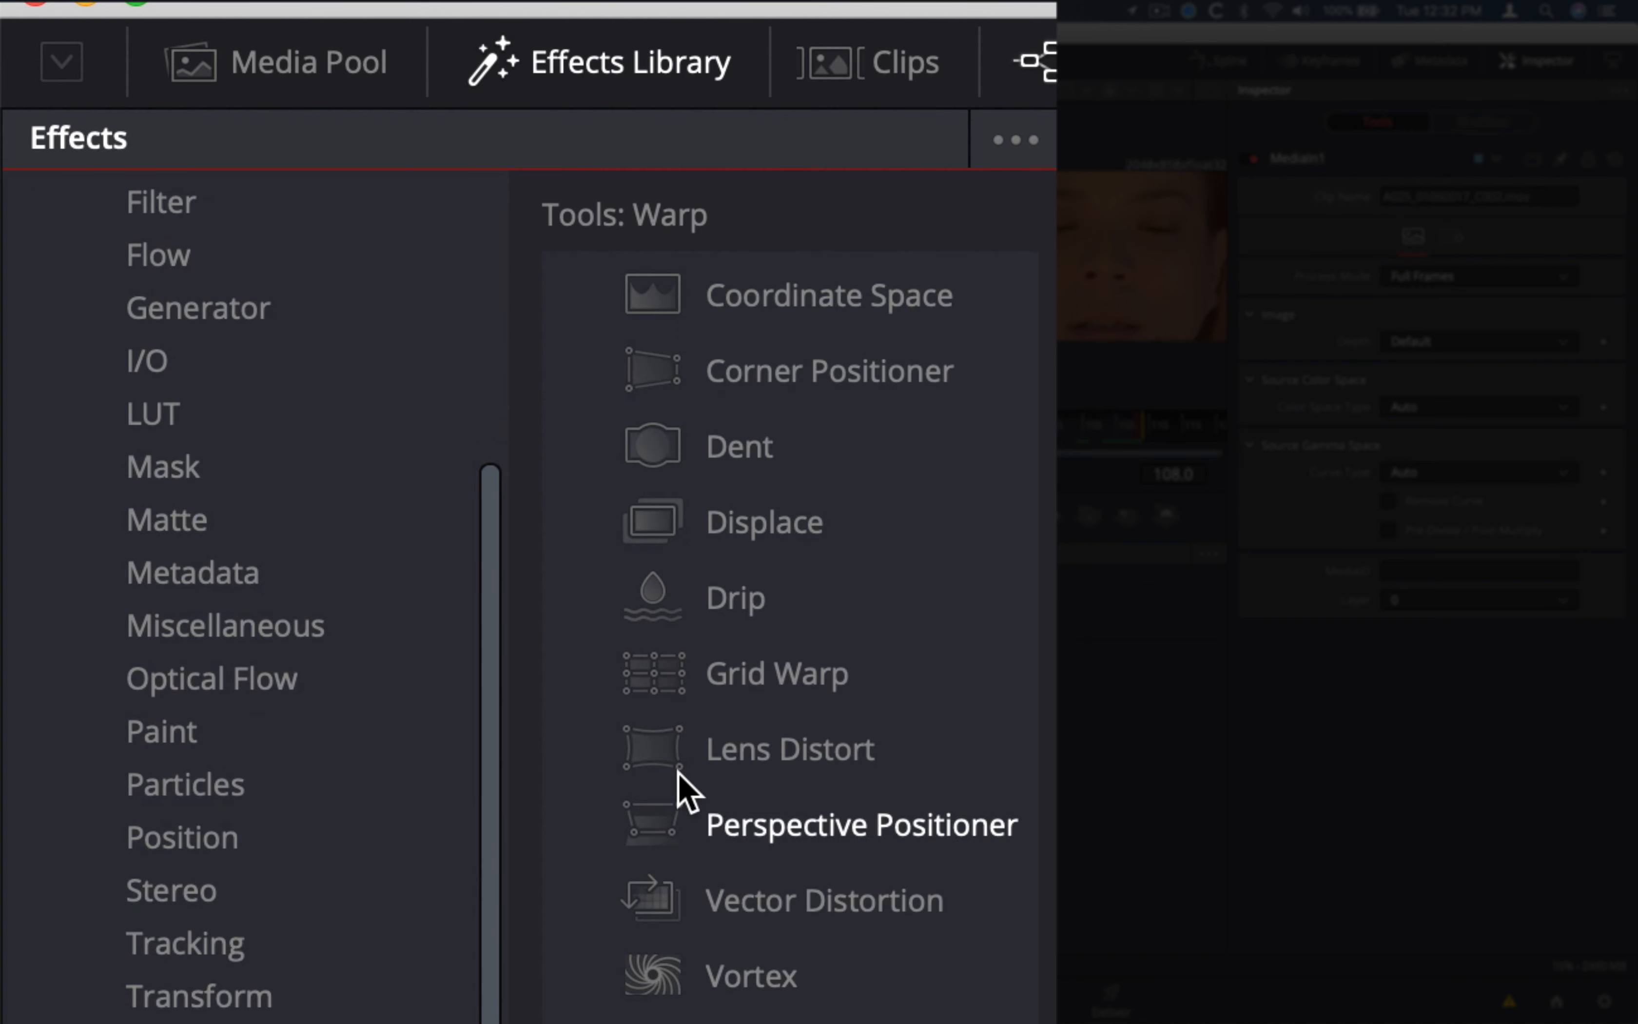
pyautogui.scroll(5, 249, 366)
pyautogui.scroll(-6, 249, 368)
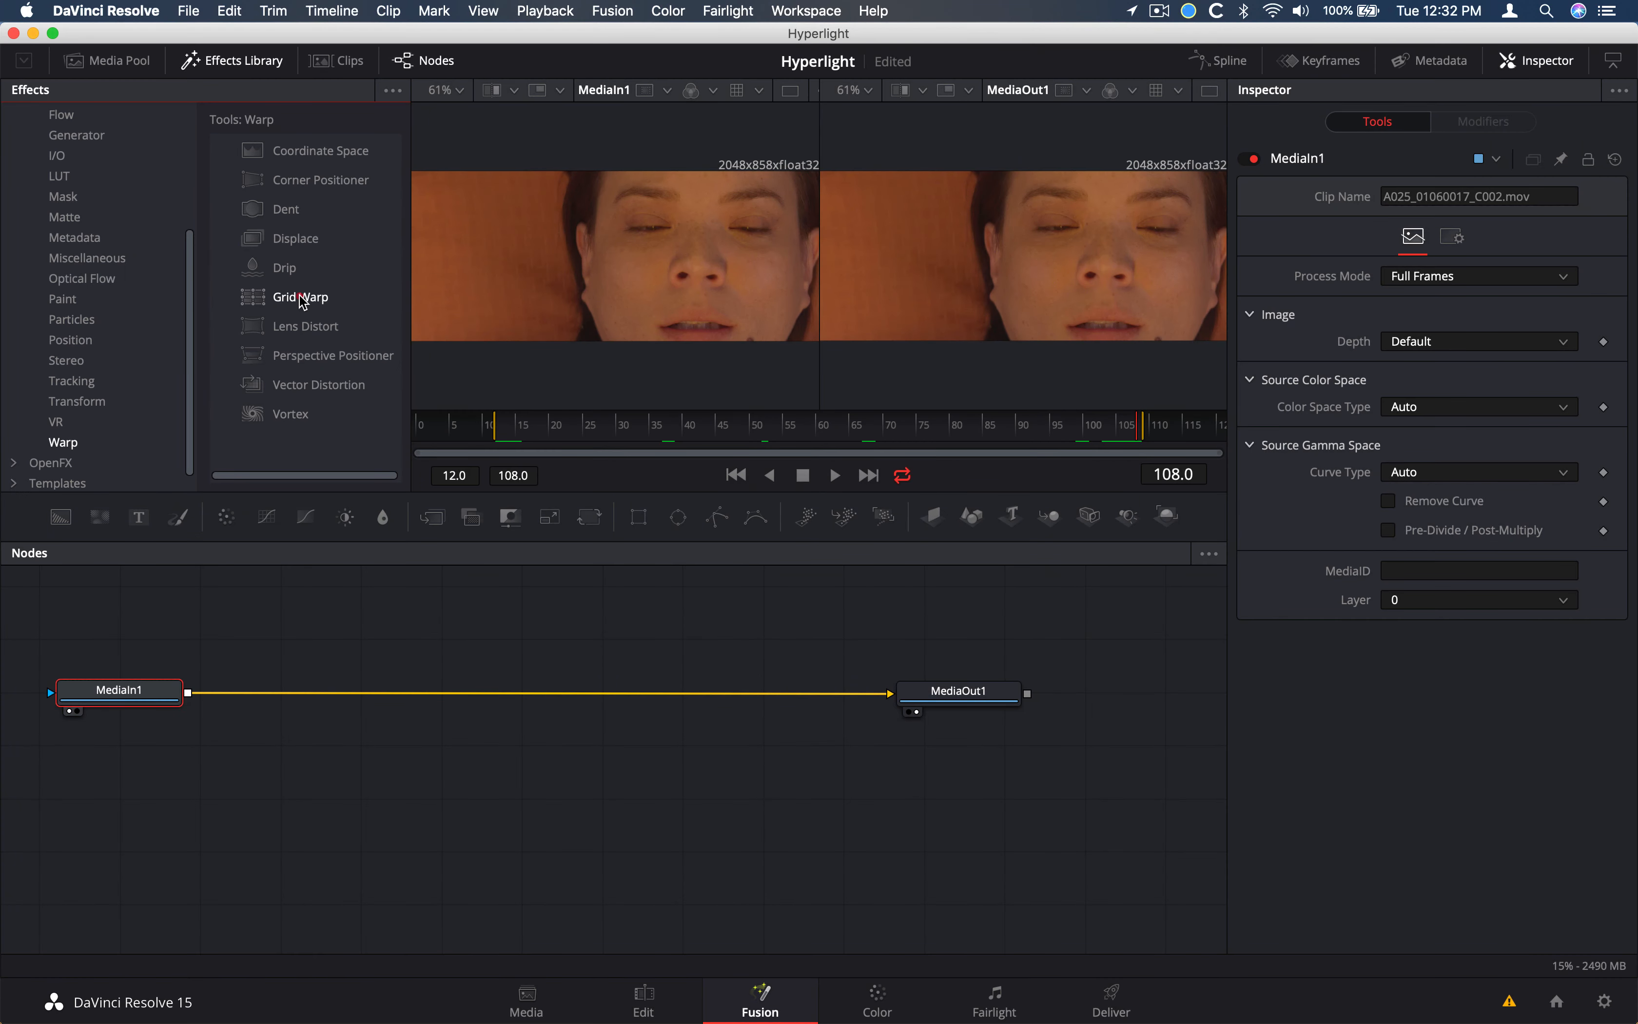
pyautogui.moveTo(444, 386); pyautogui.dragTo(304, 607)
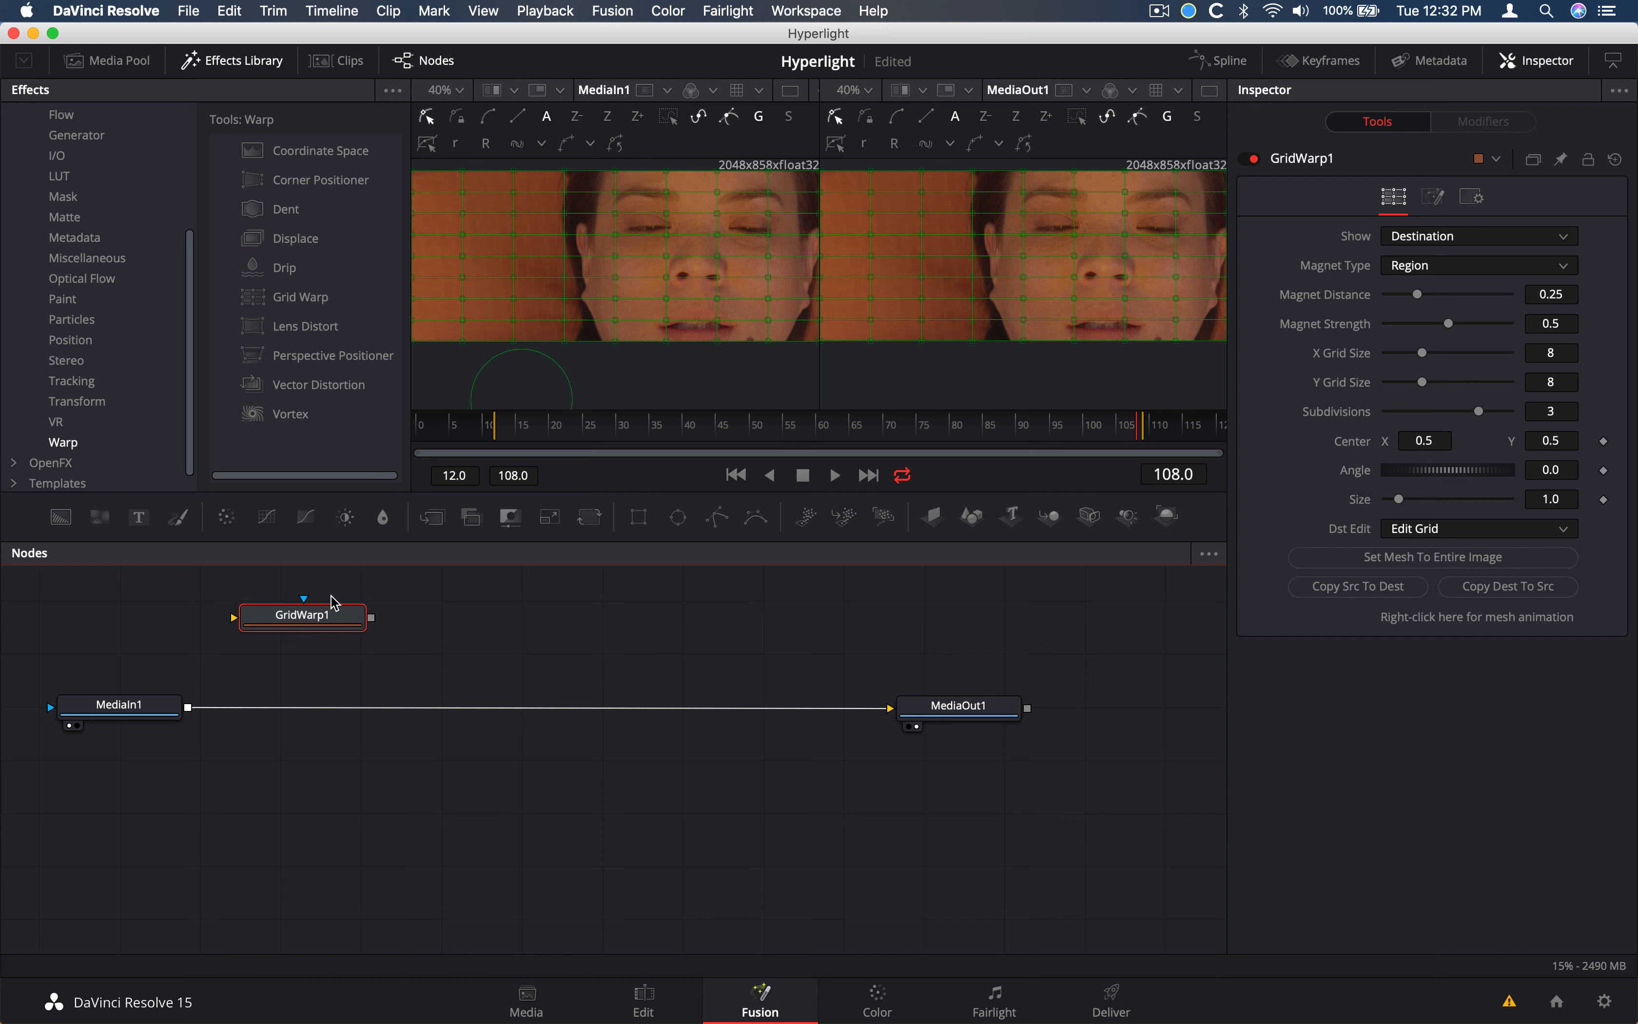
pyautogui.moveTo(322, 611); pyautogui.dragTo(351, 620)
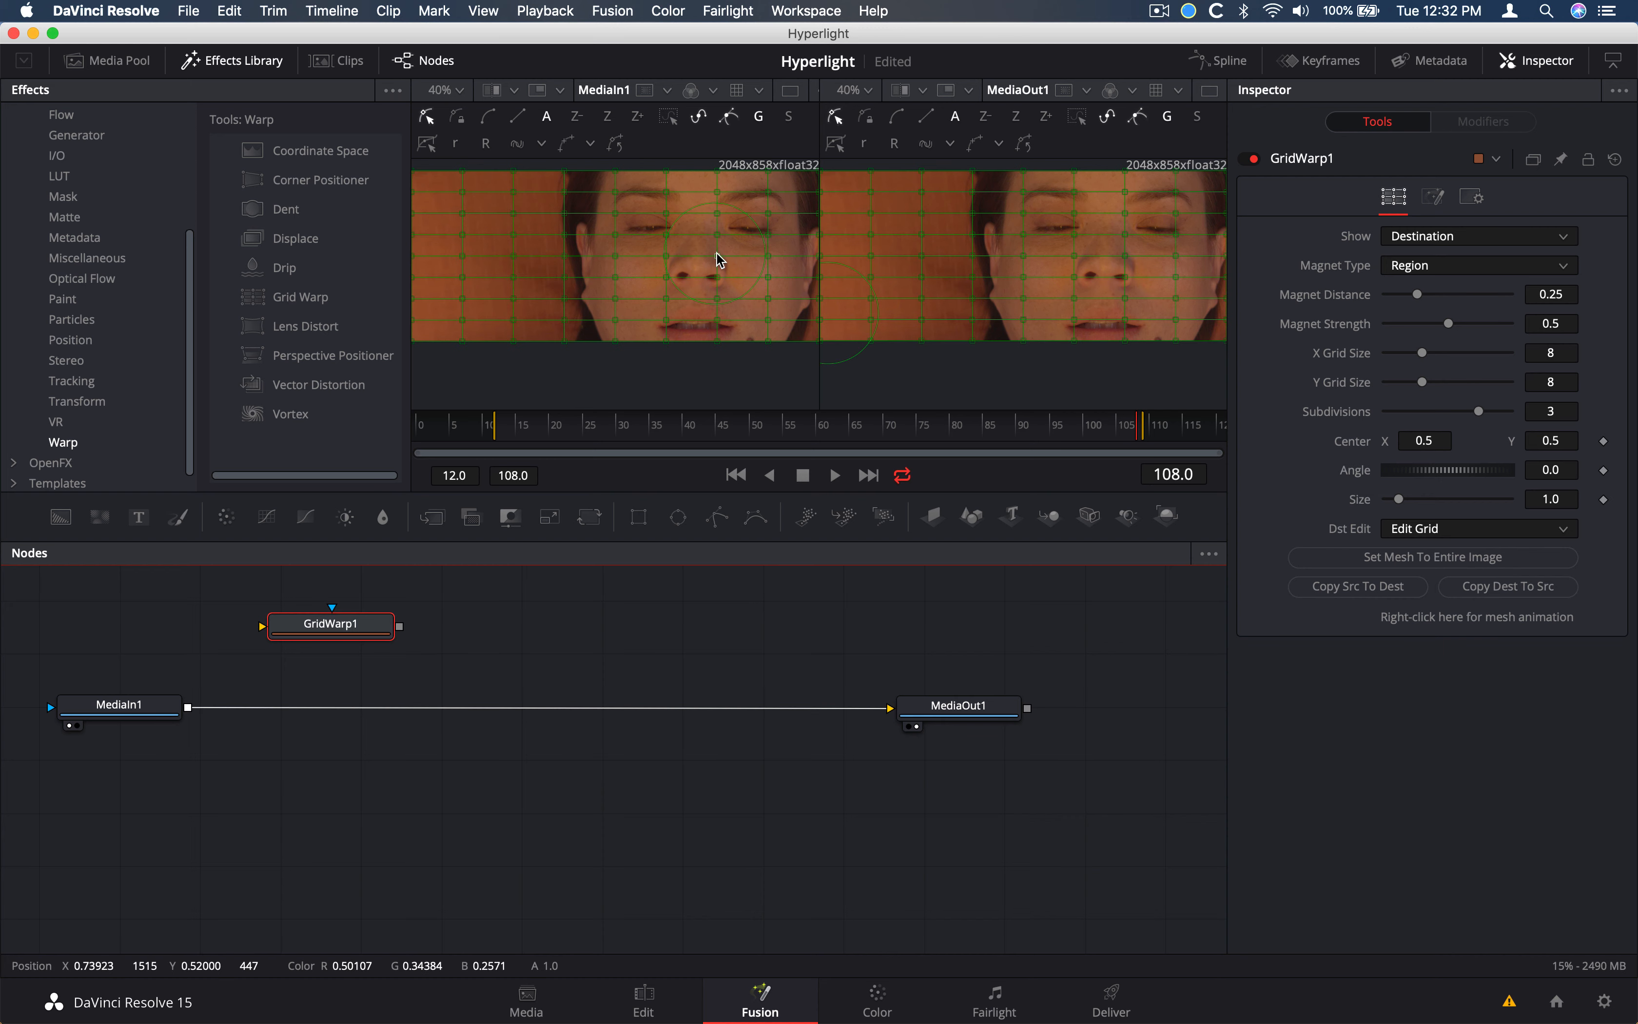
pyautogui.moveTo(717, 259); pyautogui.dragTo(593, 301)
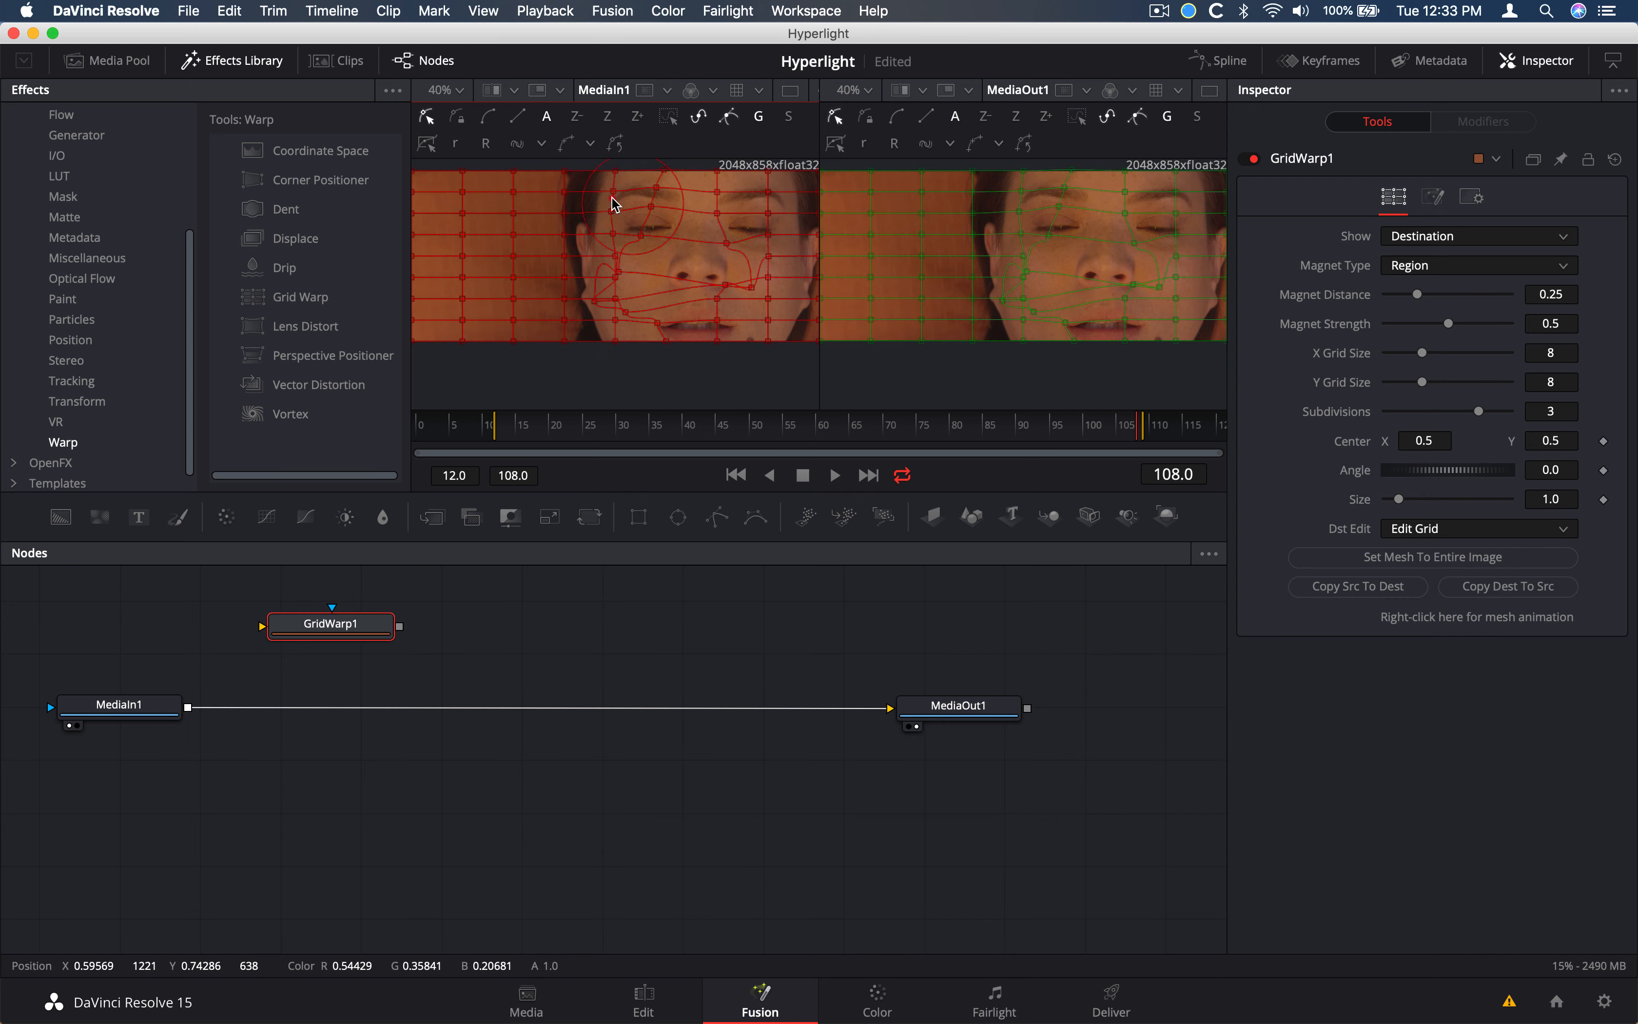
# Pull the Grid Warp mesh further across the face in both viewers, and reset the GridWarp1 node to its defaults
pyautogui.moveTo(655, 214); pyautogui.dragTo(602, 197)
pyautogui.moveTo(1020, 252); pyautogui.dragTo(1083, 265)
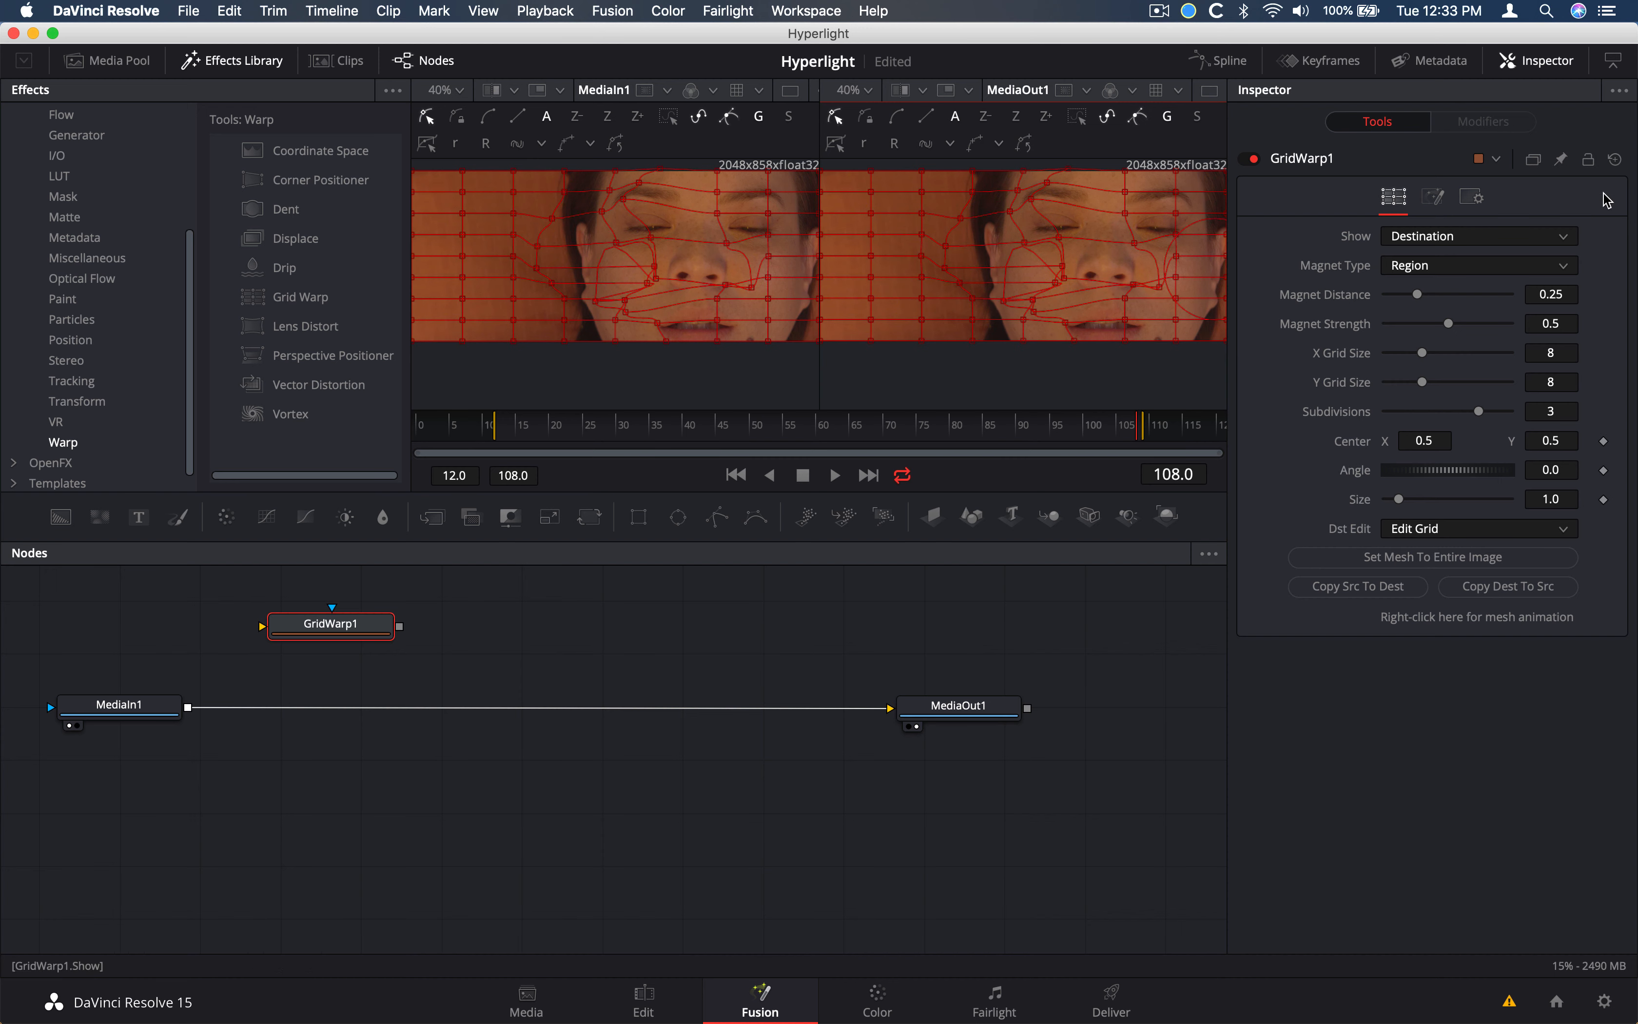
pyautogui.click(1616, 160)
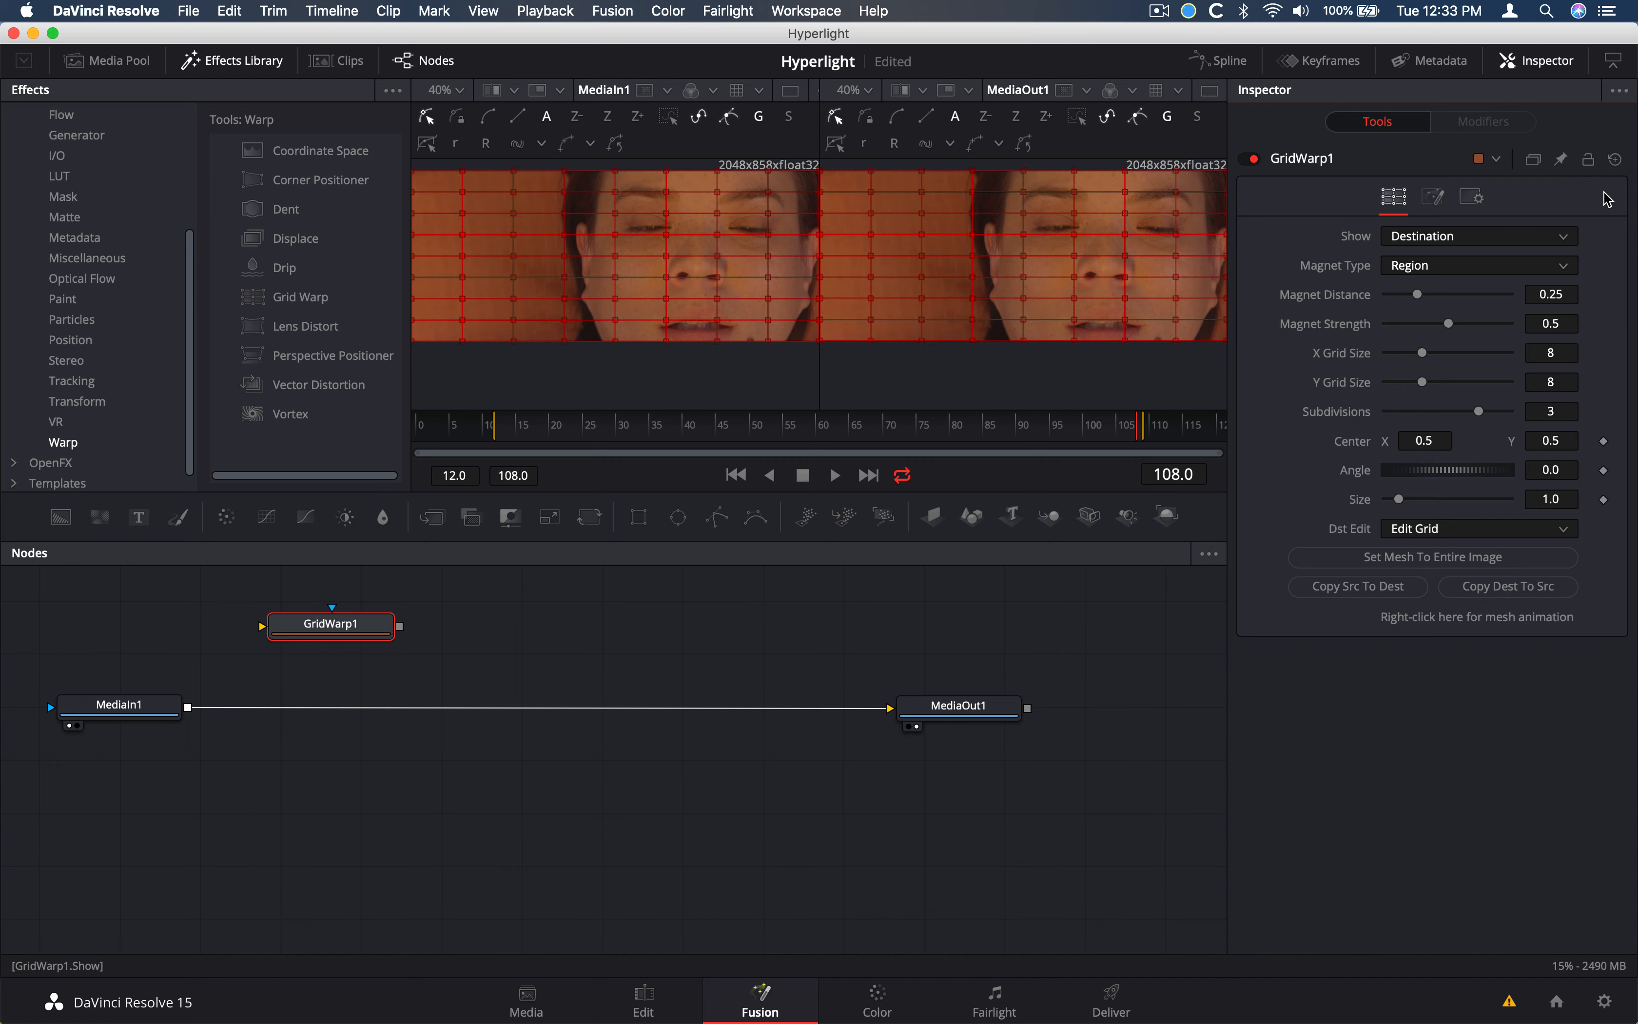
pyautogui.click(1553, 67)
pyautogui.click(1553, 68)
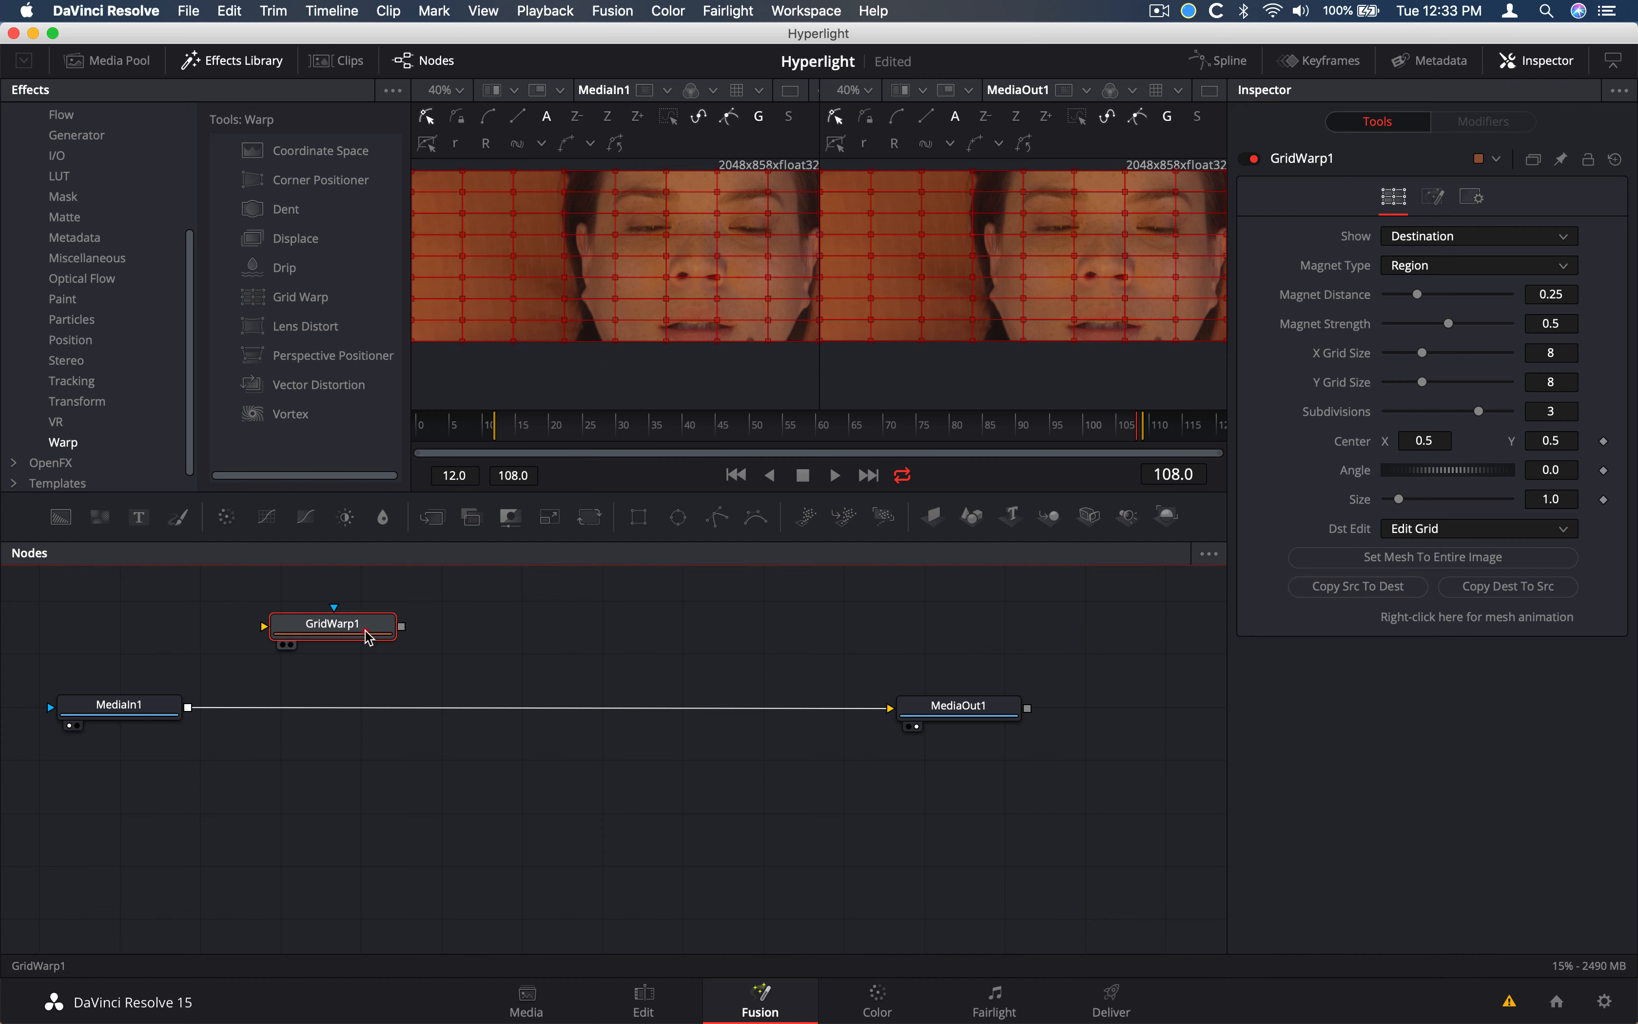
# Insert the GridWarp1 node into the connection between MediaIn1 and MediaOut1
pyautogui.moveTo(348, 623); pyautogui.dragTo(392, 642)
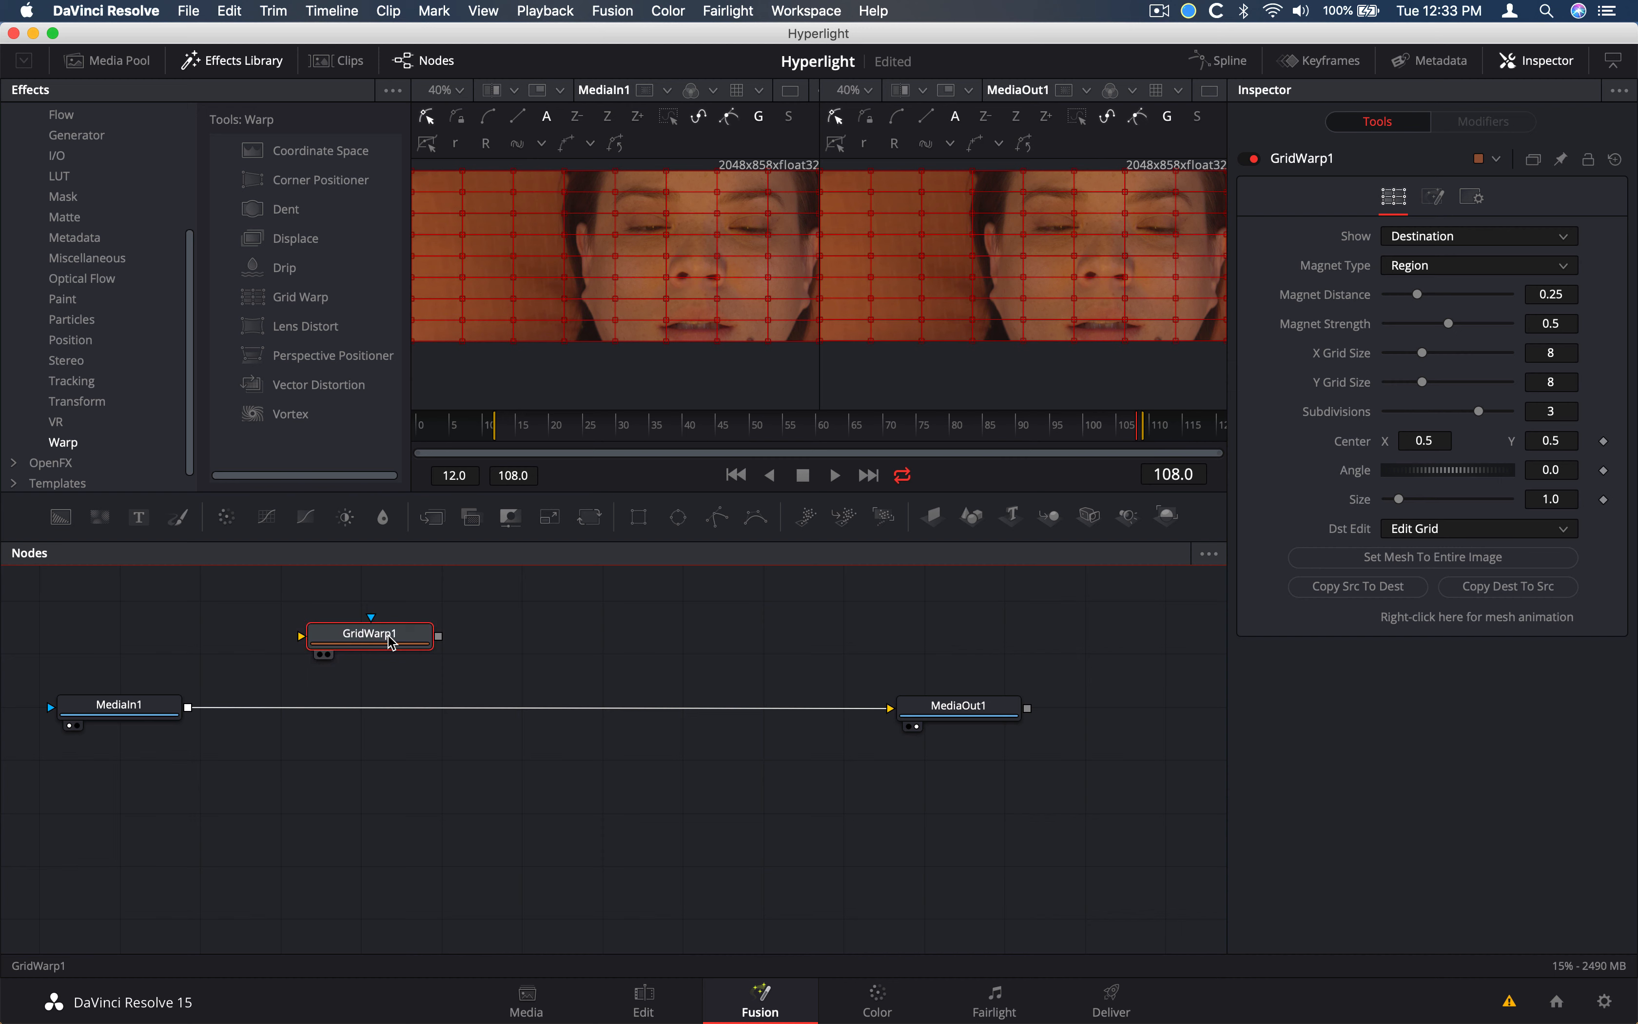
pyautogui.press('shift')
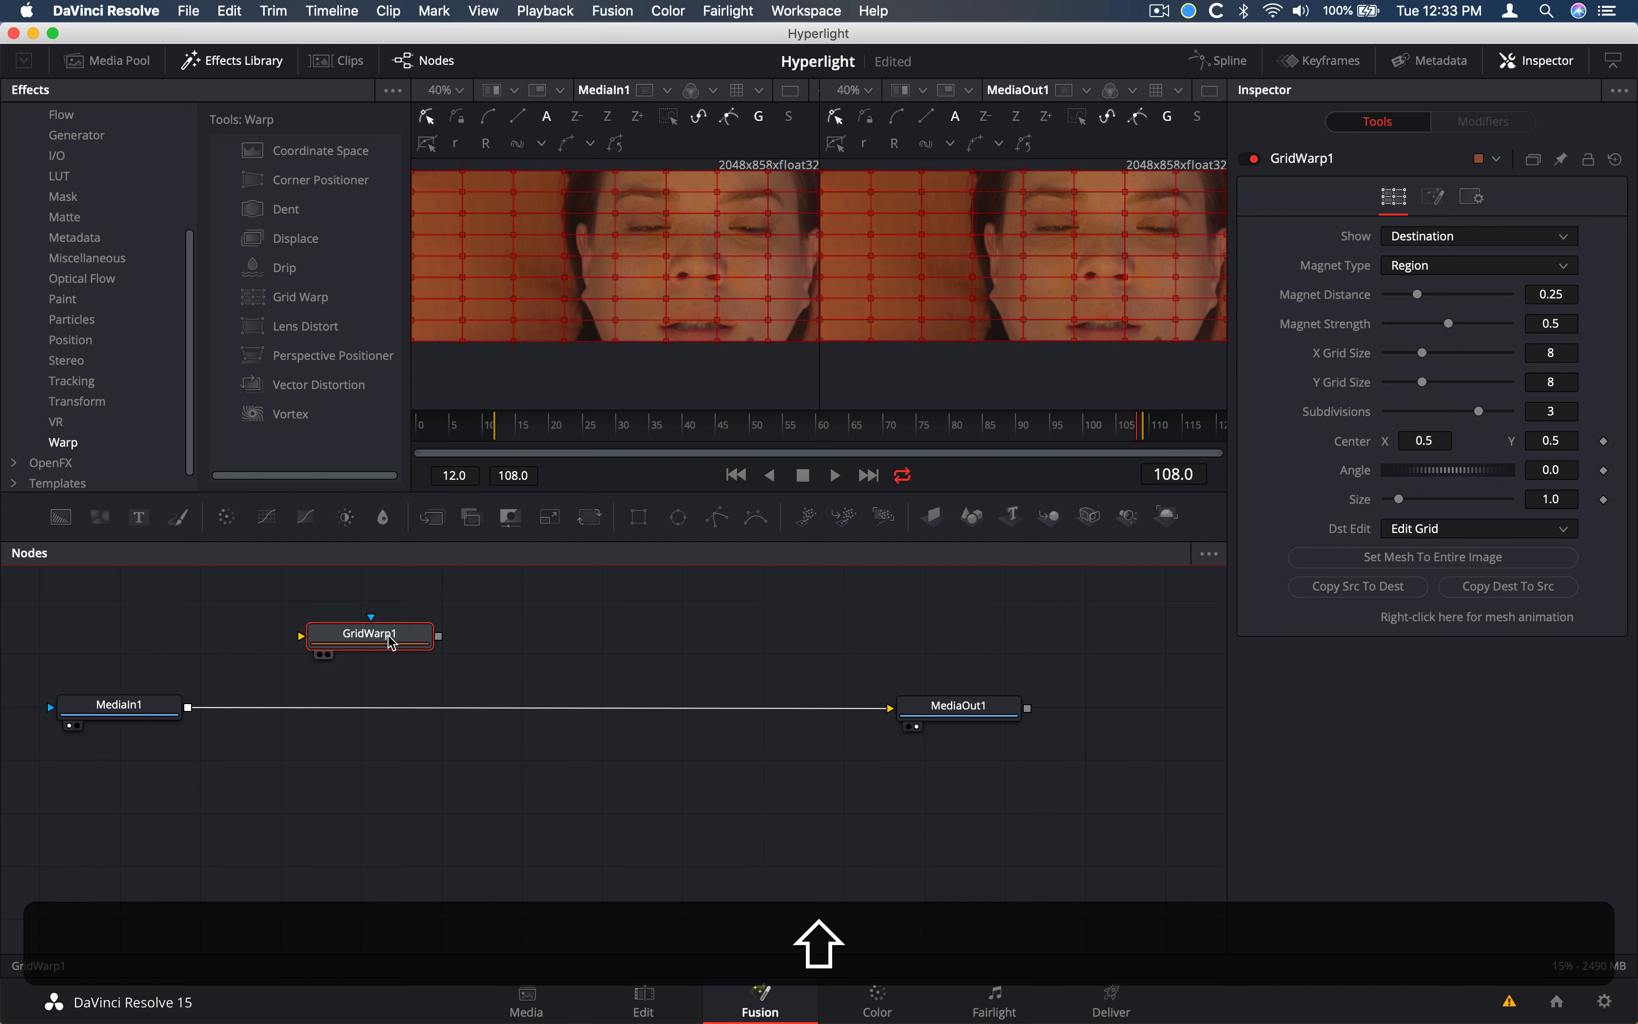
pyautogui.moveTo(391, 642); pyautogui.dragTo(354, 662)
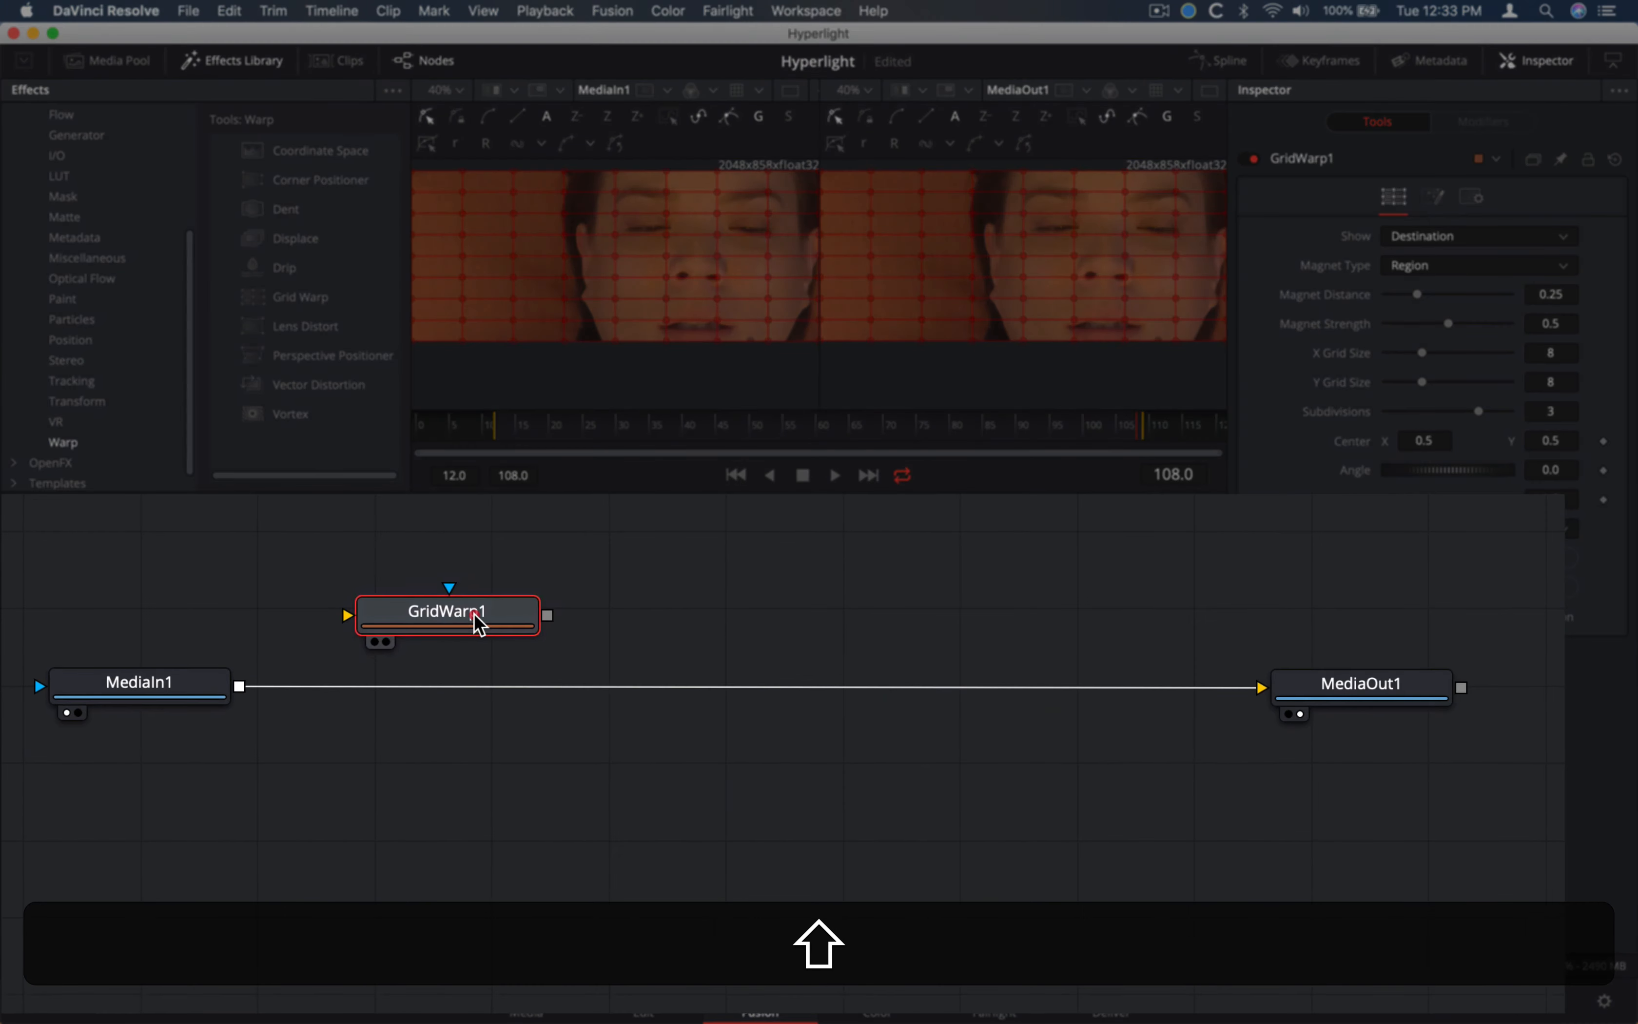
pyautogui.moveTo(618, 498); pyautogui.dragTo(593, 587)
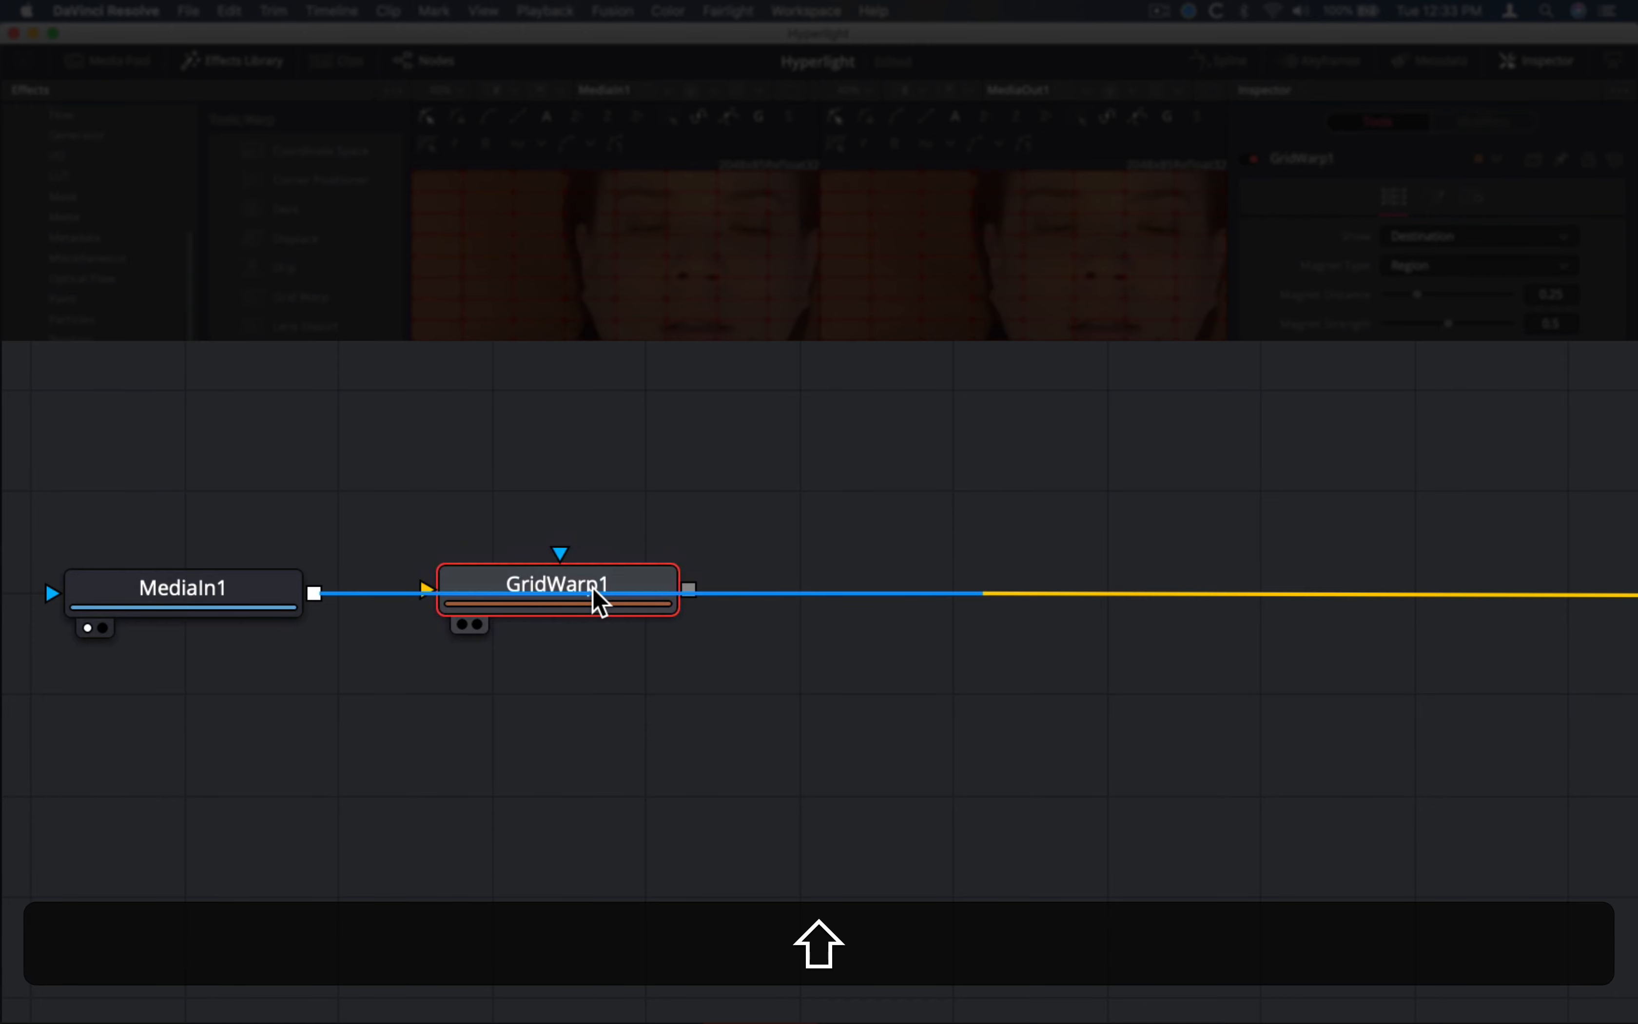
pyautogui.moveTo(598, 599); pyautogui.dragTo(597, 600)
pyautogui.moveTo(334, 705); pyautogui.dragTo(333, 708)
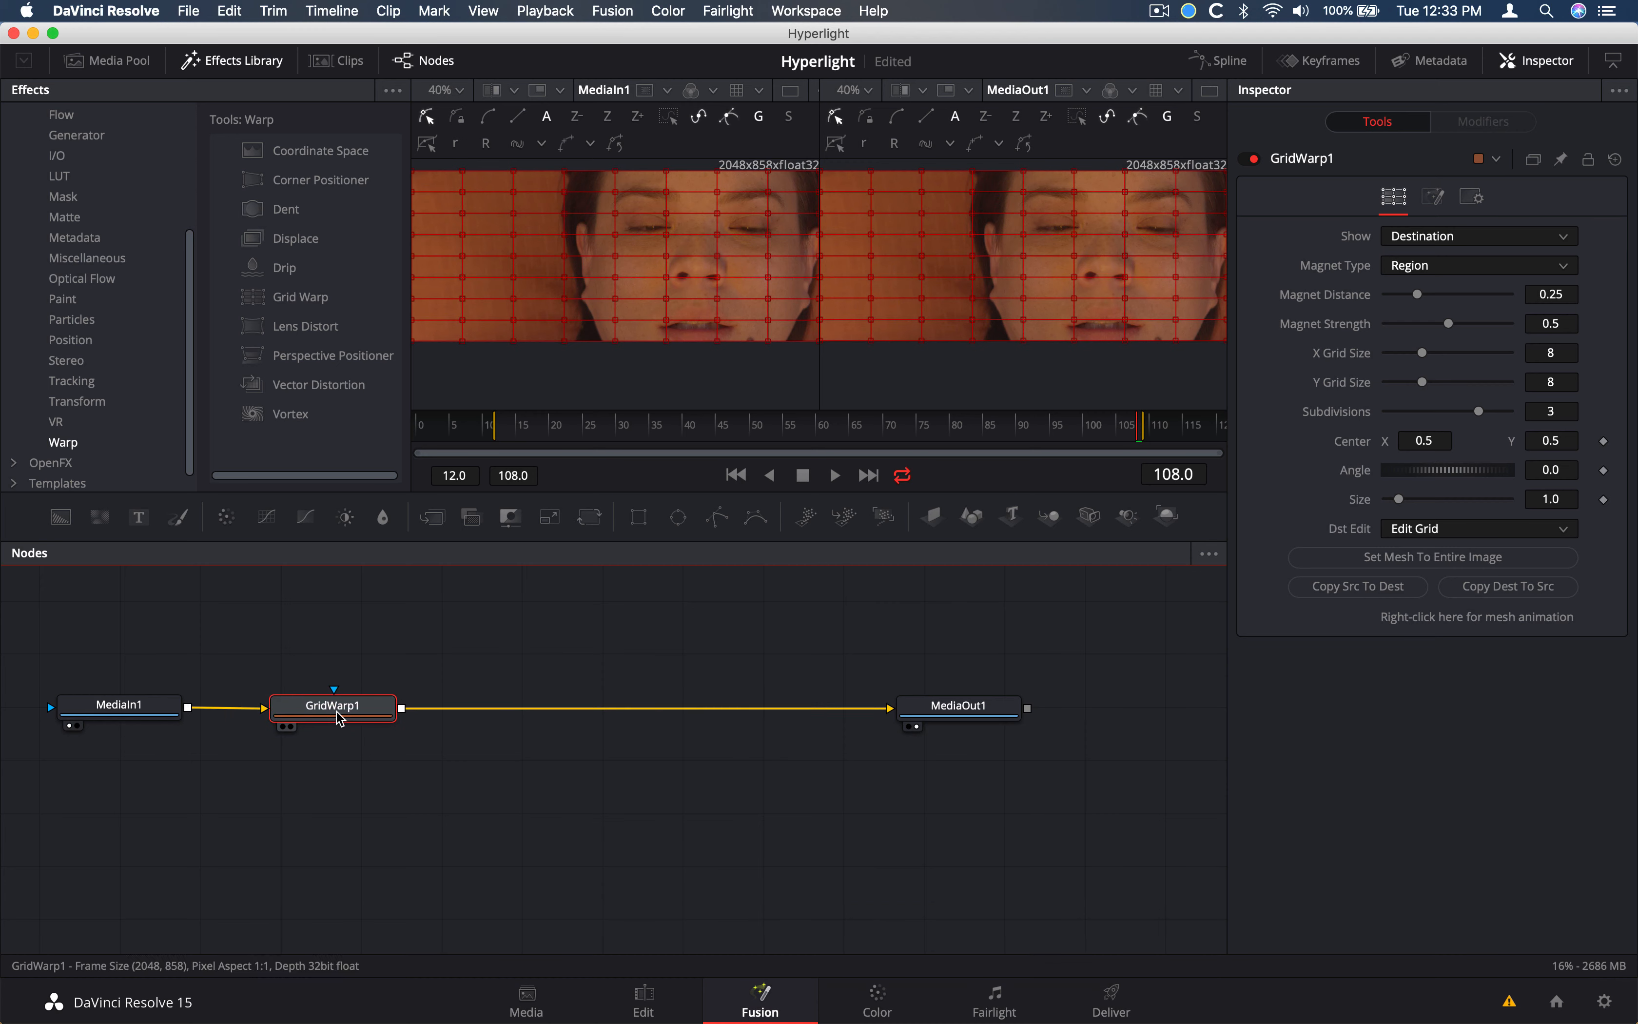
# With GridWarp1 selected, pull its mesh around the eyes and nose in the MediaIn1 viewer
pyautogui.moveTo(364, 719)
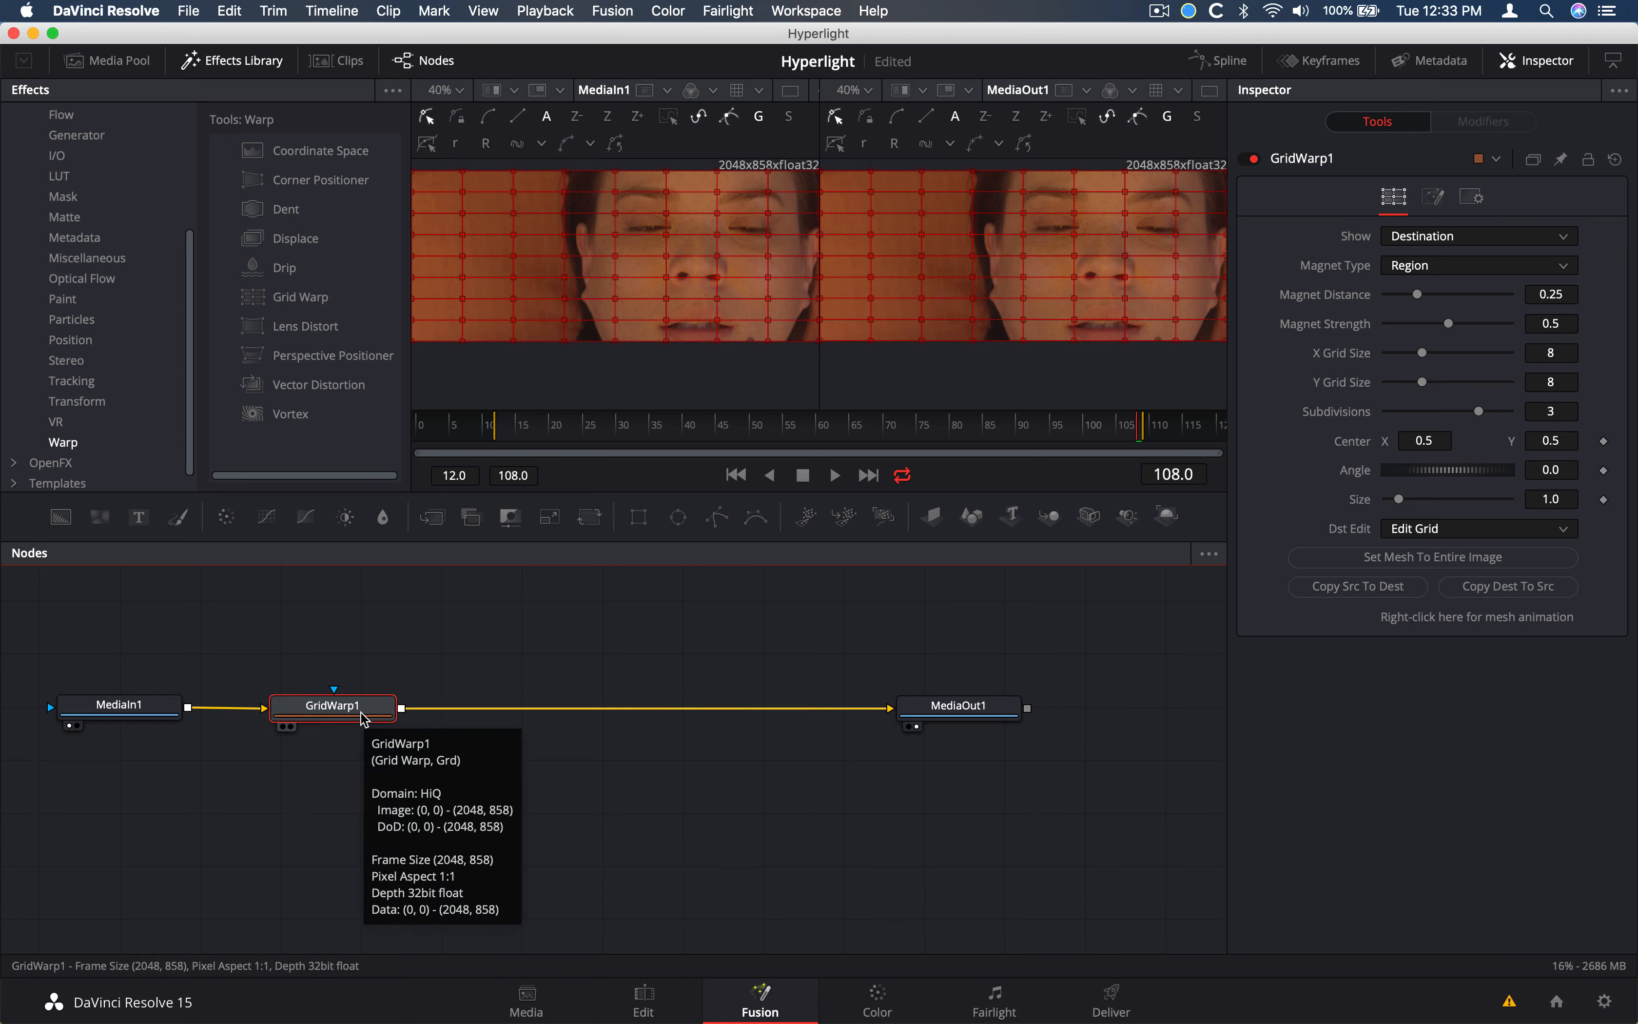
pyautogui.click(364, 718)
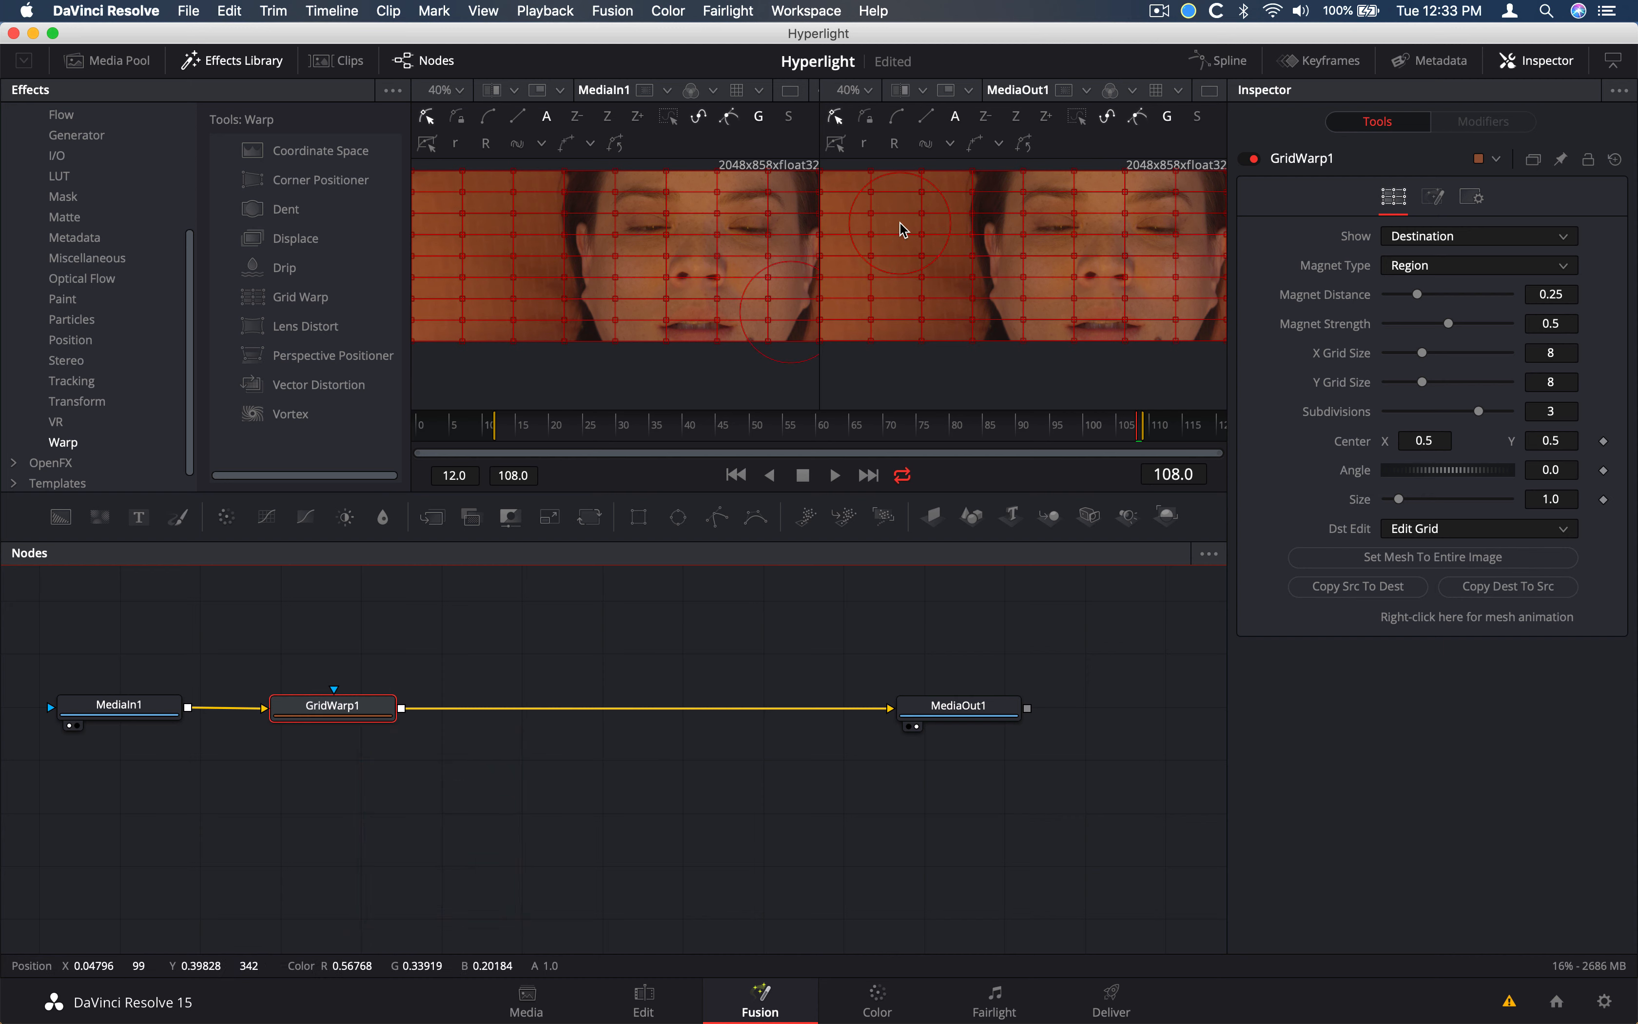
pyautogui.moveTo(716, 234); pyautogui.dragTo(639, 264)
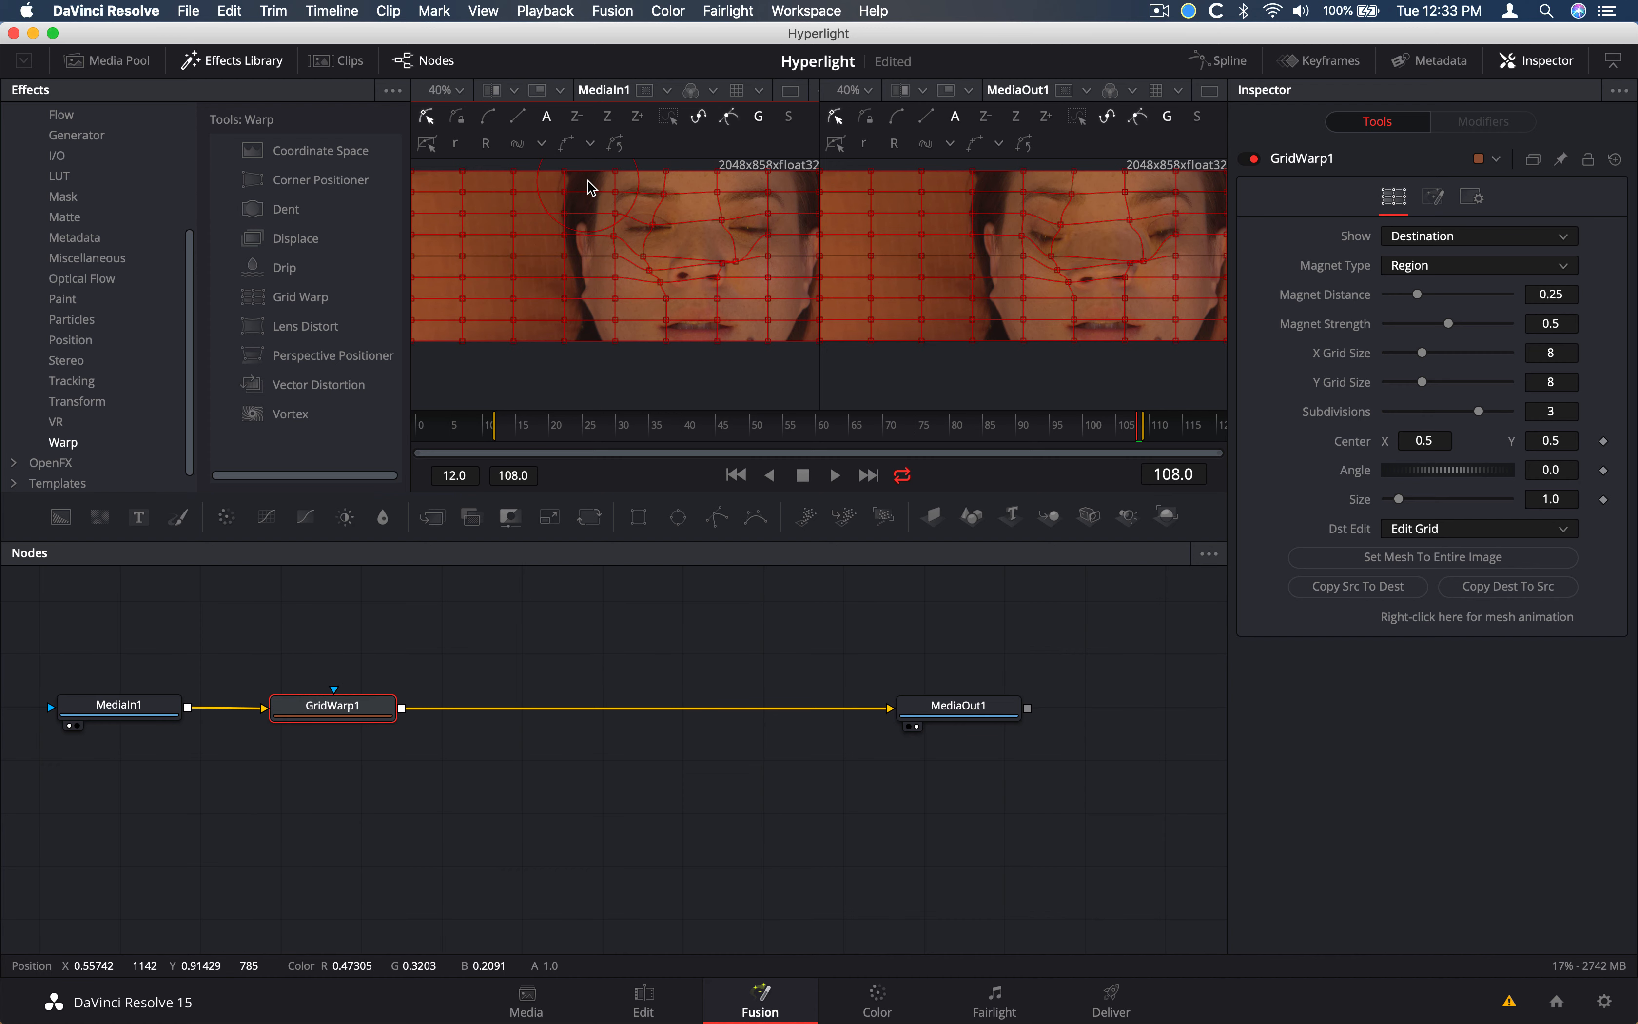
# Hide the Effects Library and try MediaIn1 and MediaOut1 in both viewers, ending with MediaIn1 in the first and MediaOut1 in the second
pyautogui.click(223, 60)
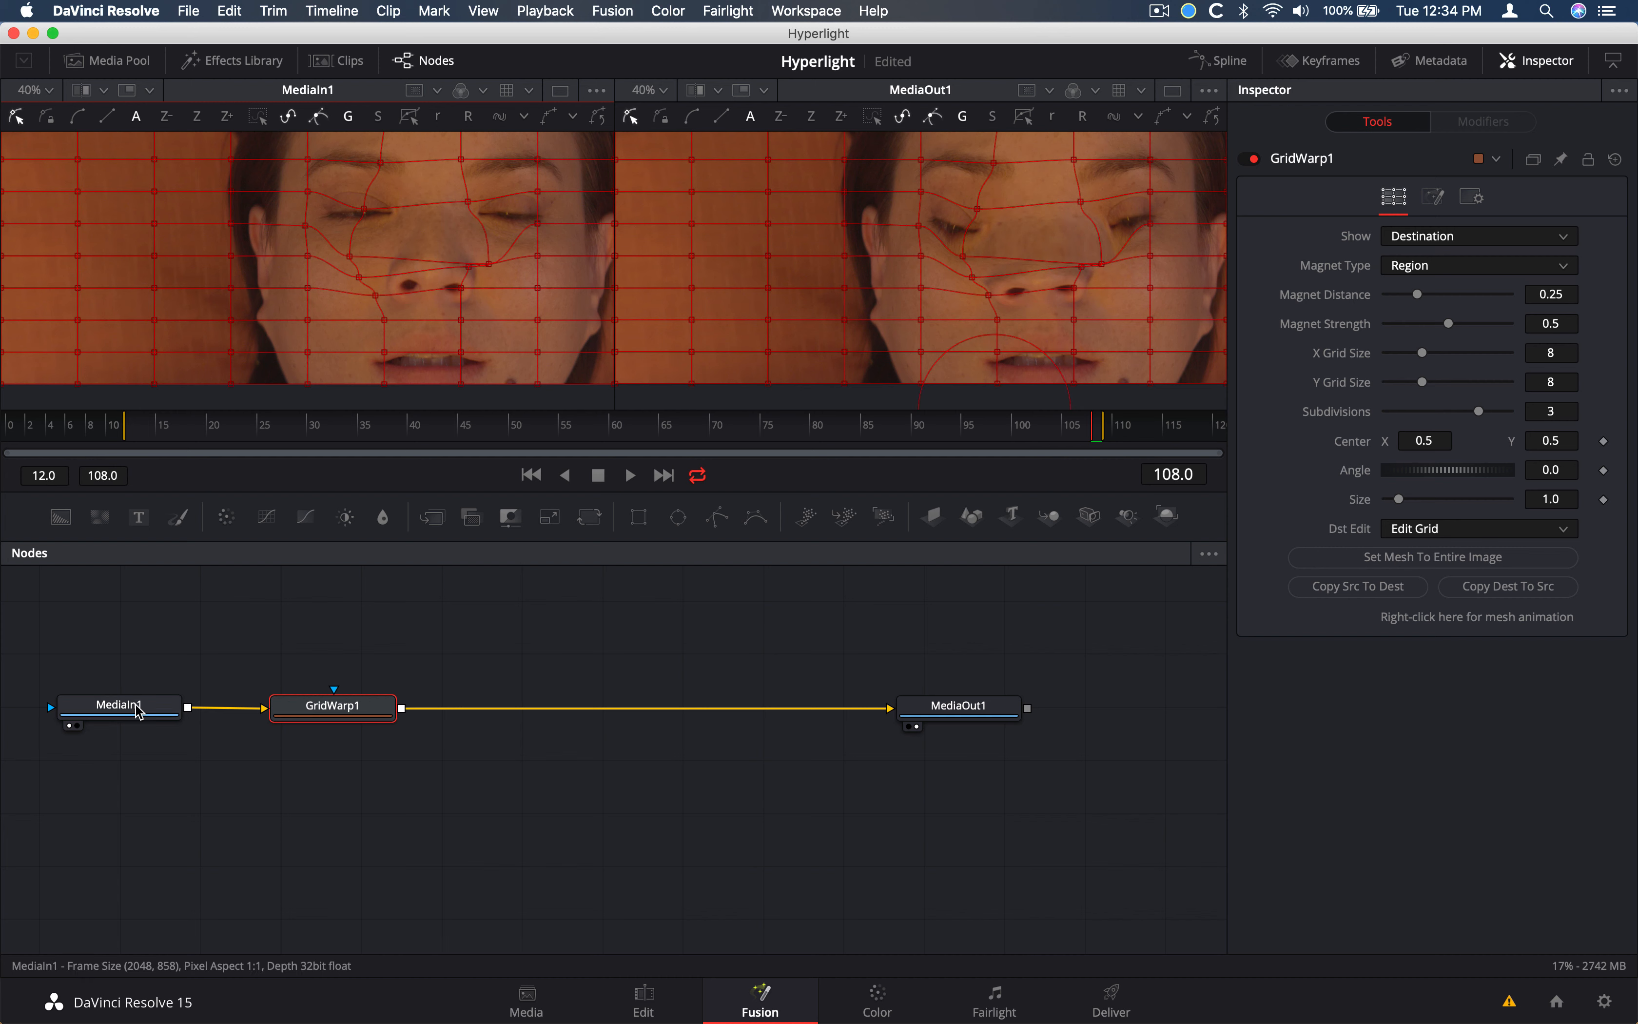
pyautogui.moveTo(139, 716)
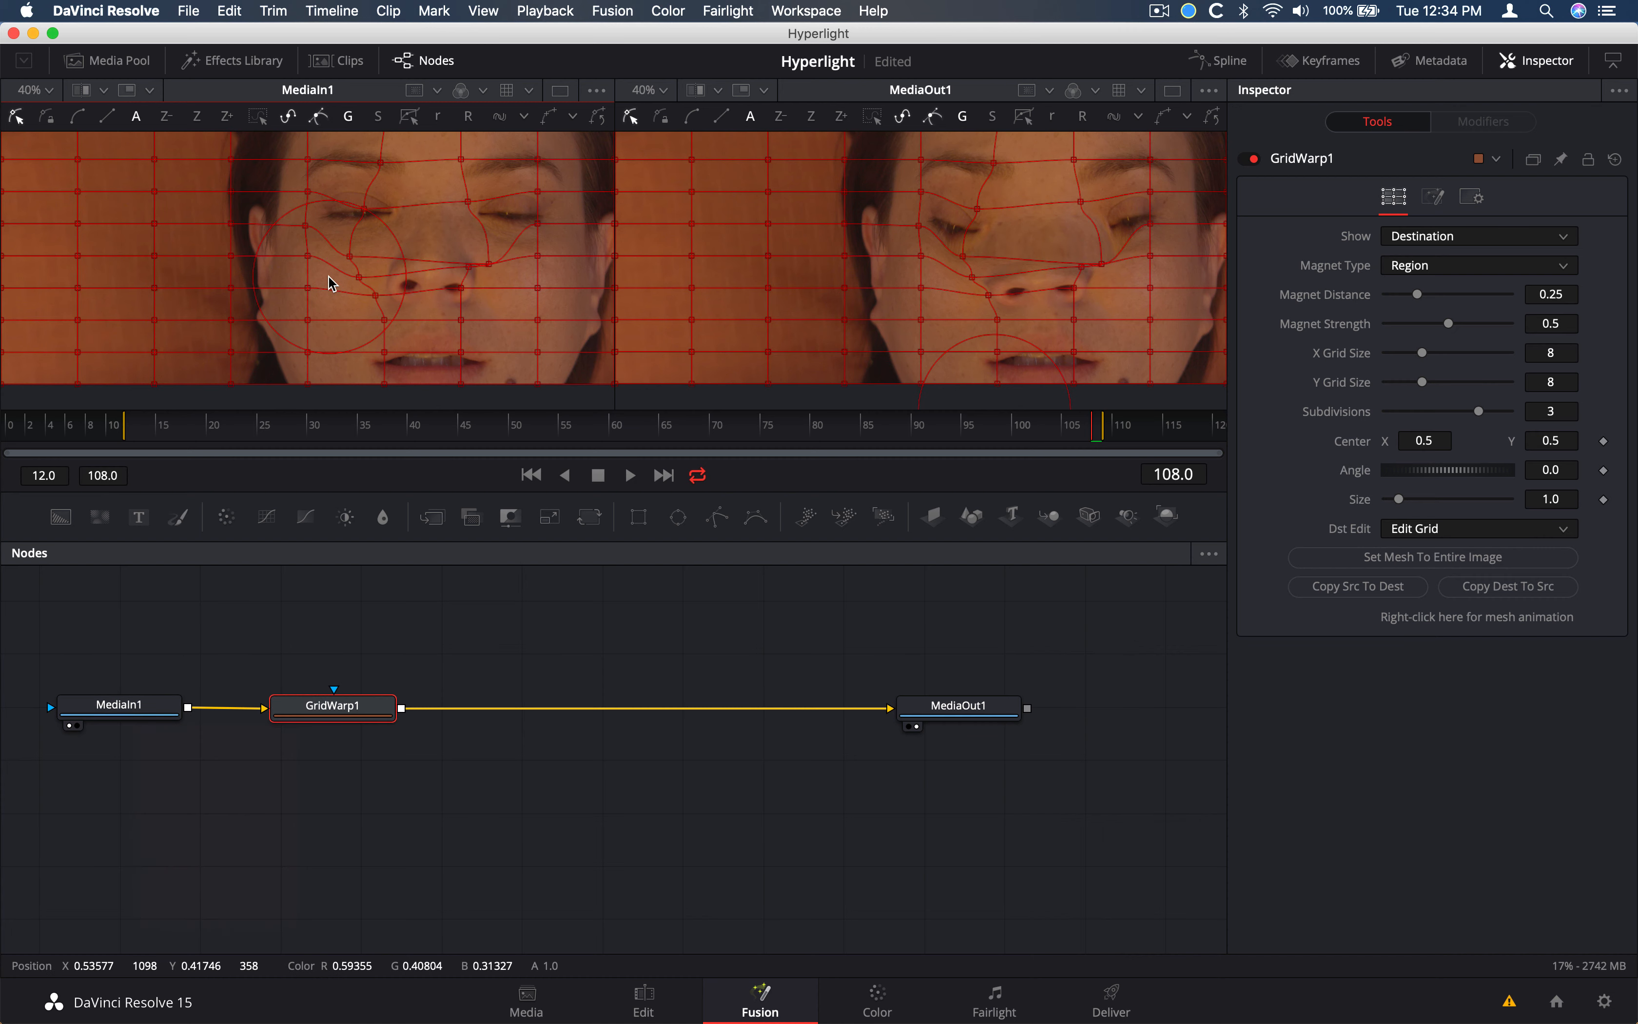
pyautogui.moveTo(965, 714)
pyautogui.click(910, 729)
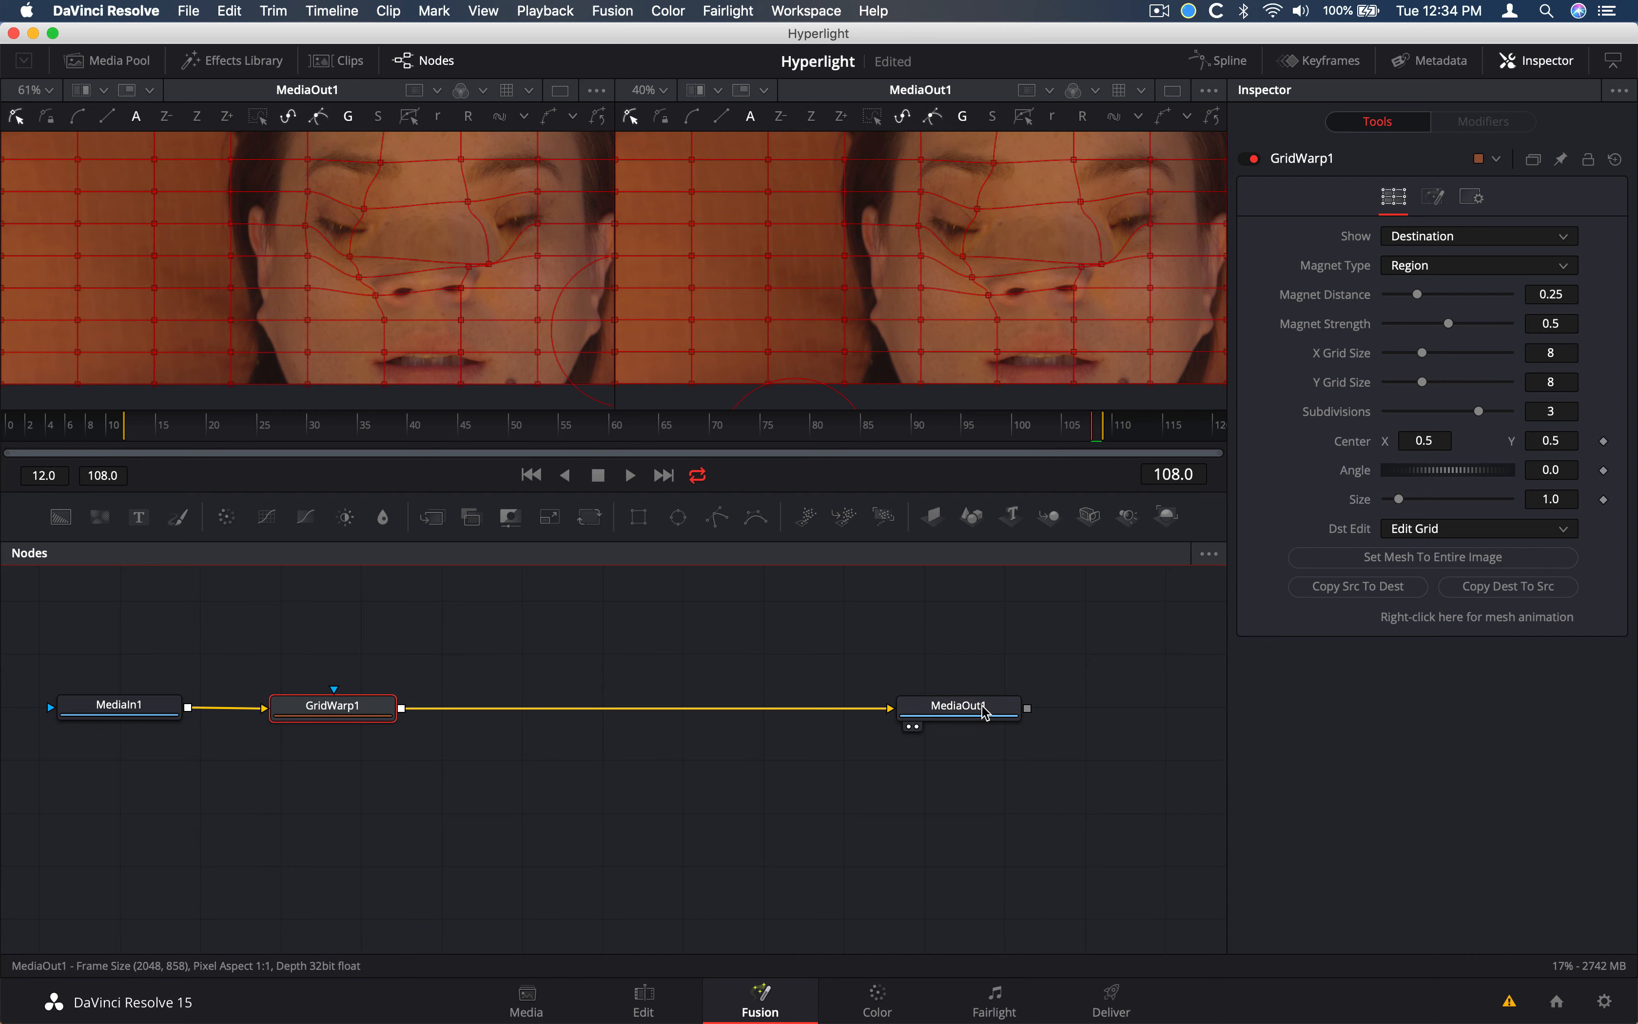
pyautogui.click(128, 712)
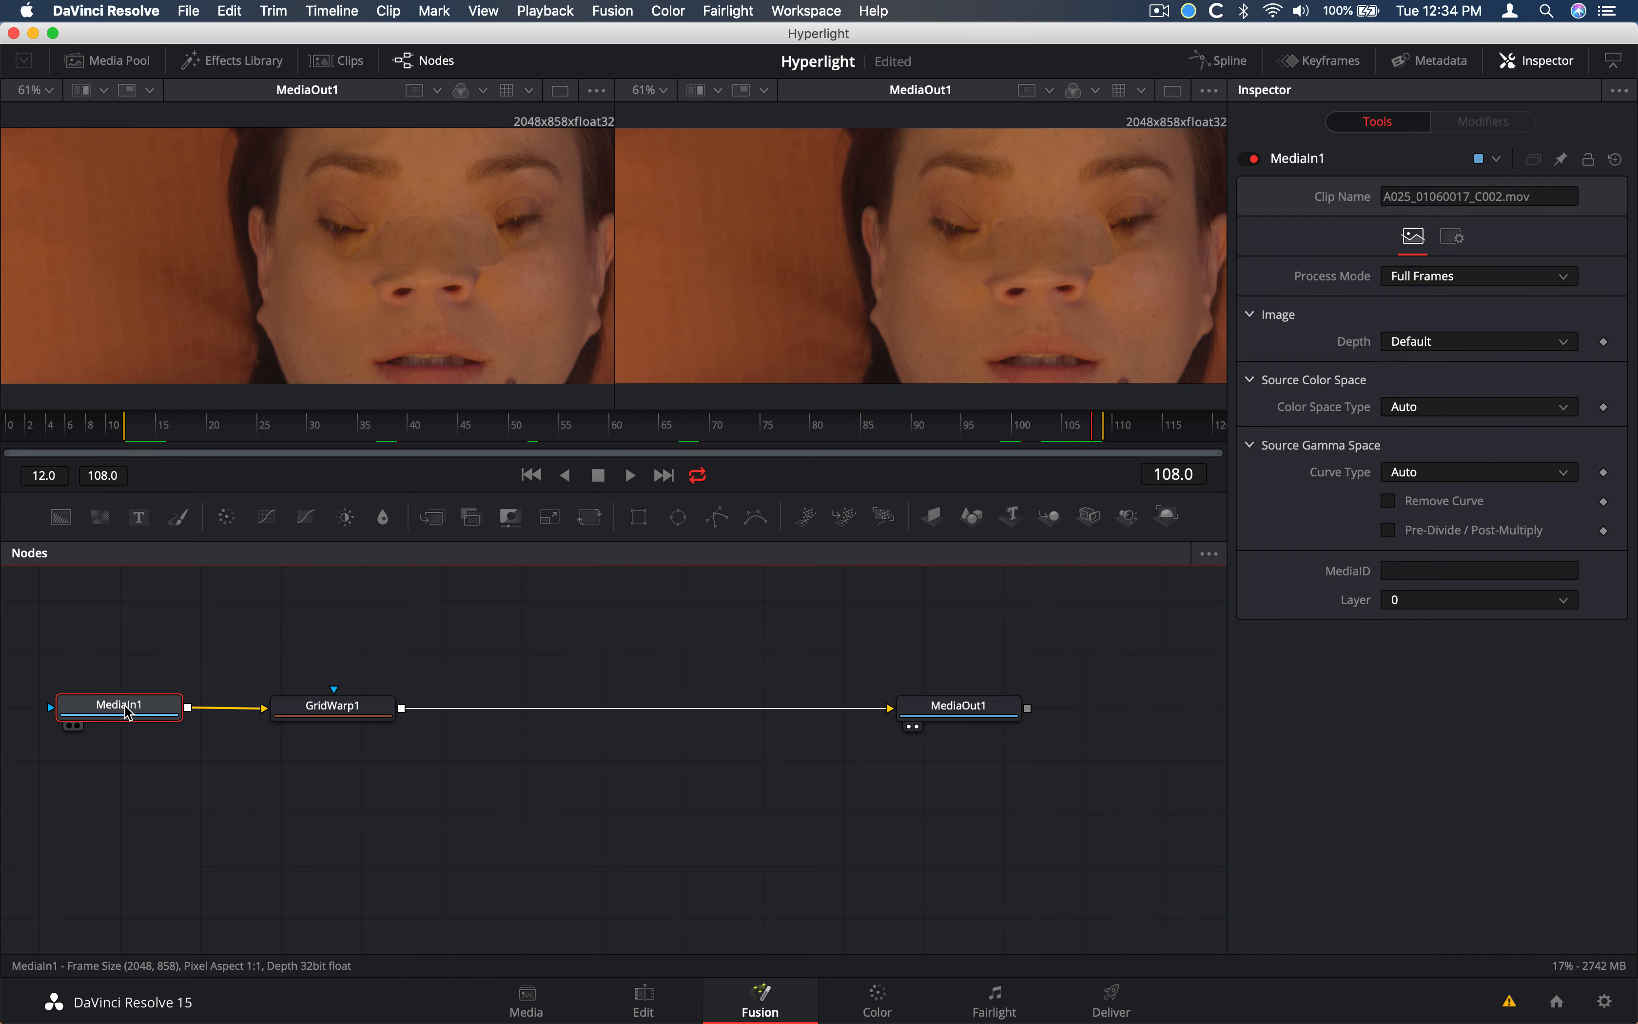
pyautogui.press('2')
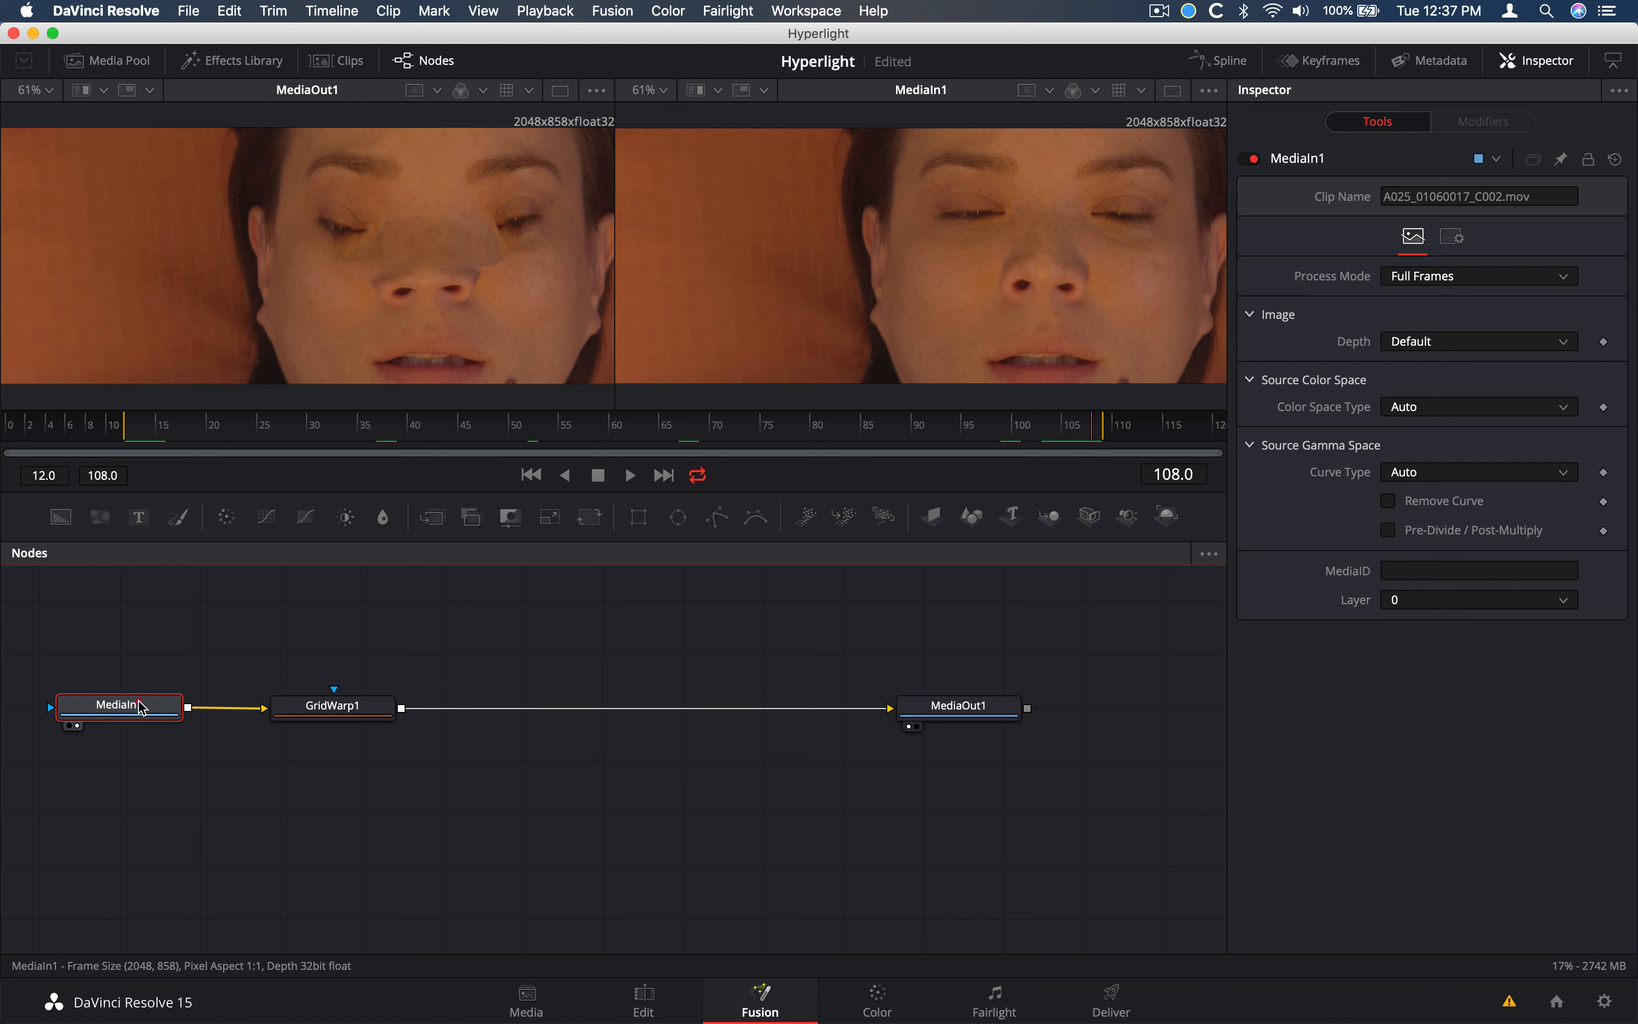
pyautogui.moveTo(317, 291); pyautogui.dragTo(318, 295)
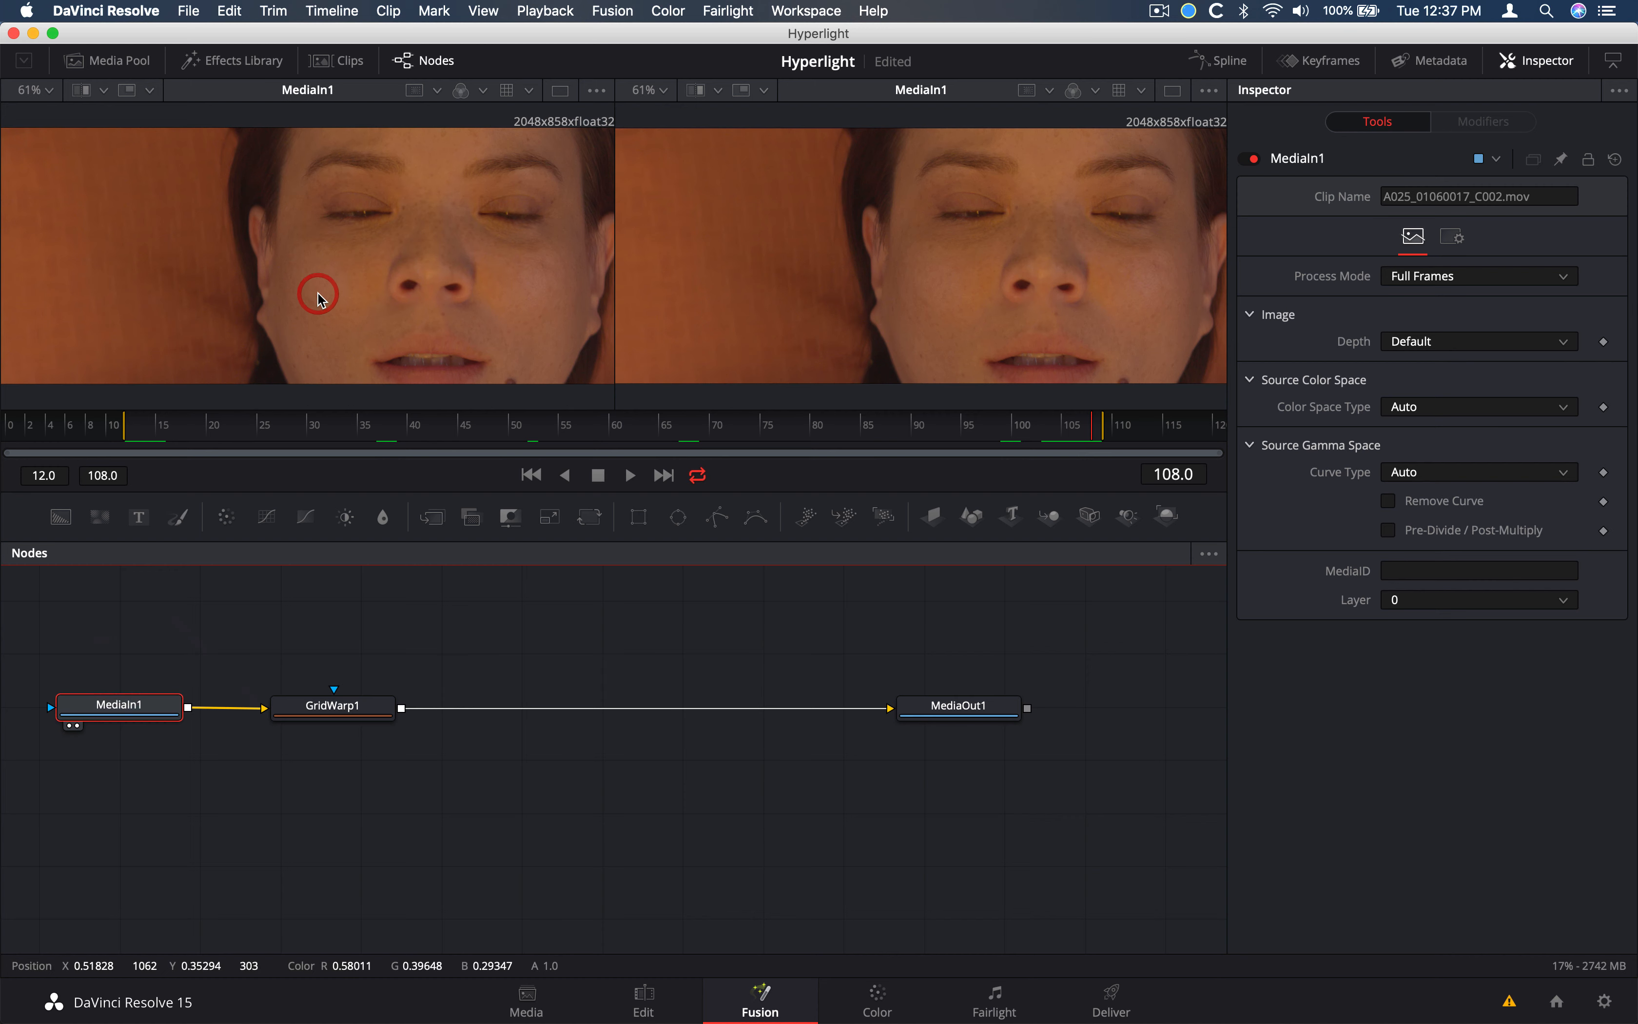
pyautogui.moveTo(950, 707); pyautogui.dragTo(980, 264)
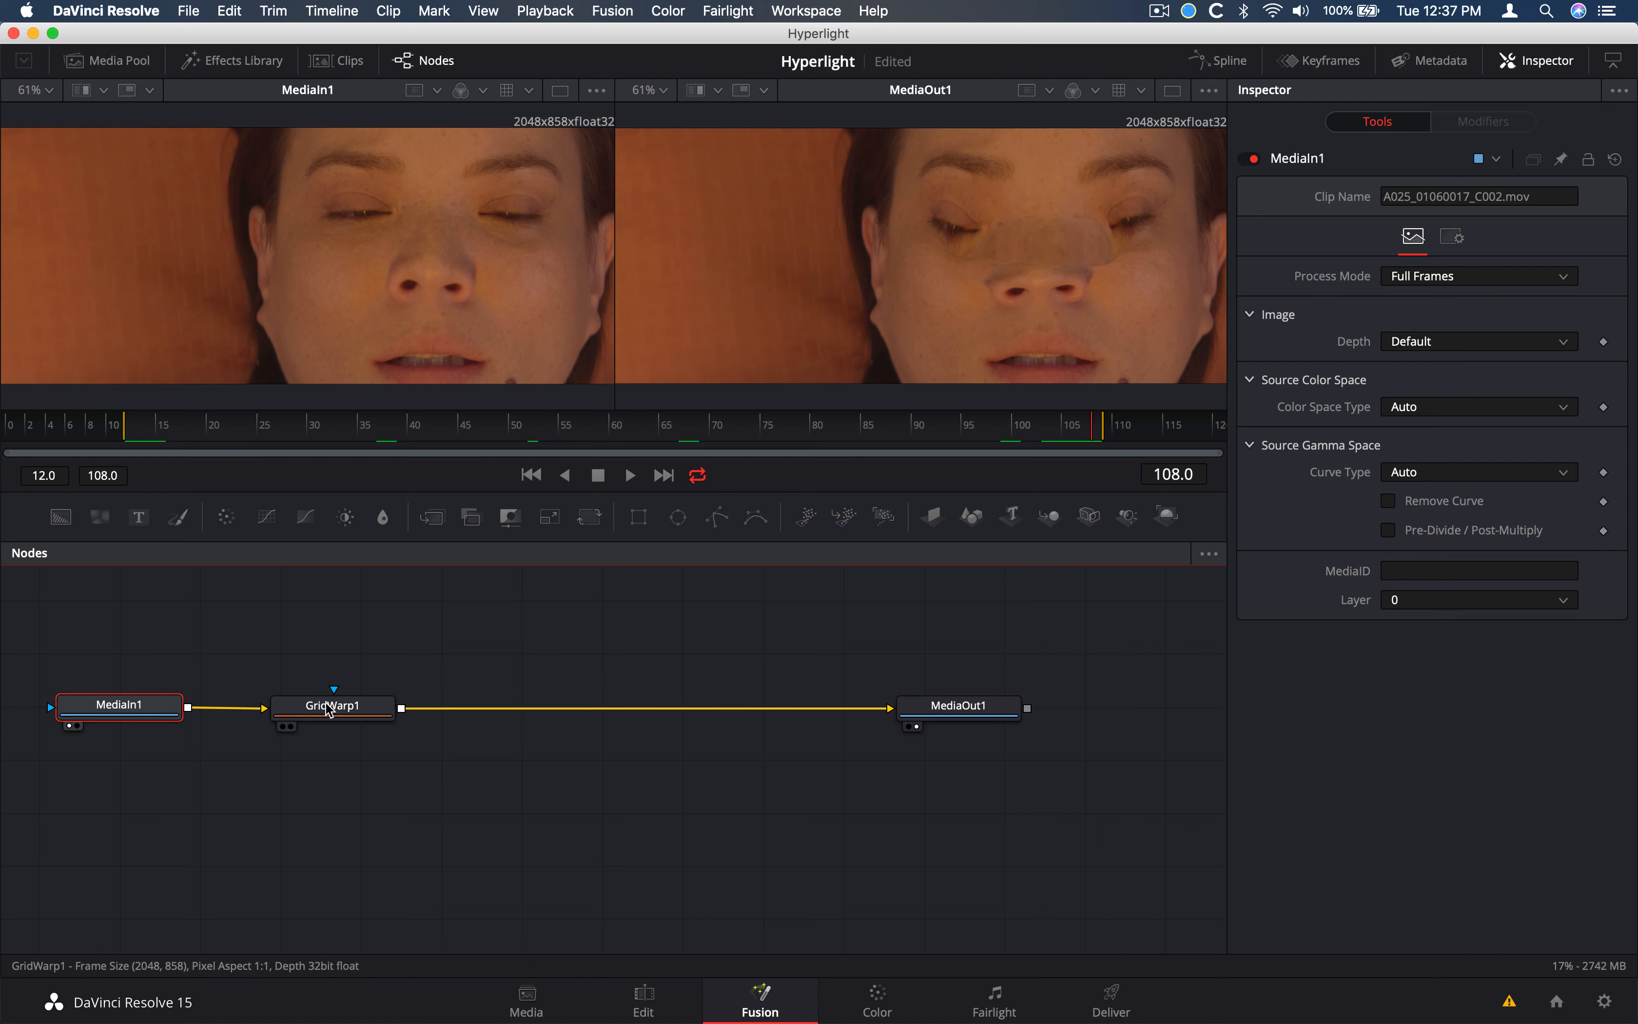
# Select GridWarp1 and reshape its mesh around the eyes and nose in the MediaOut1 viewer
pyautogui.click(324, 702)
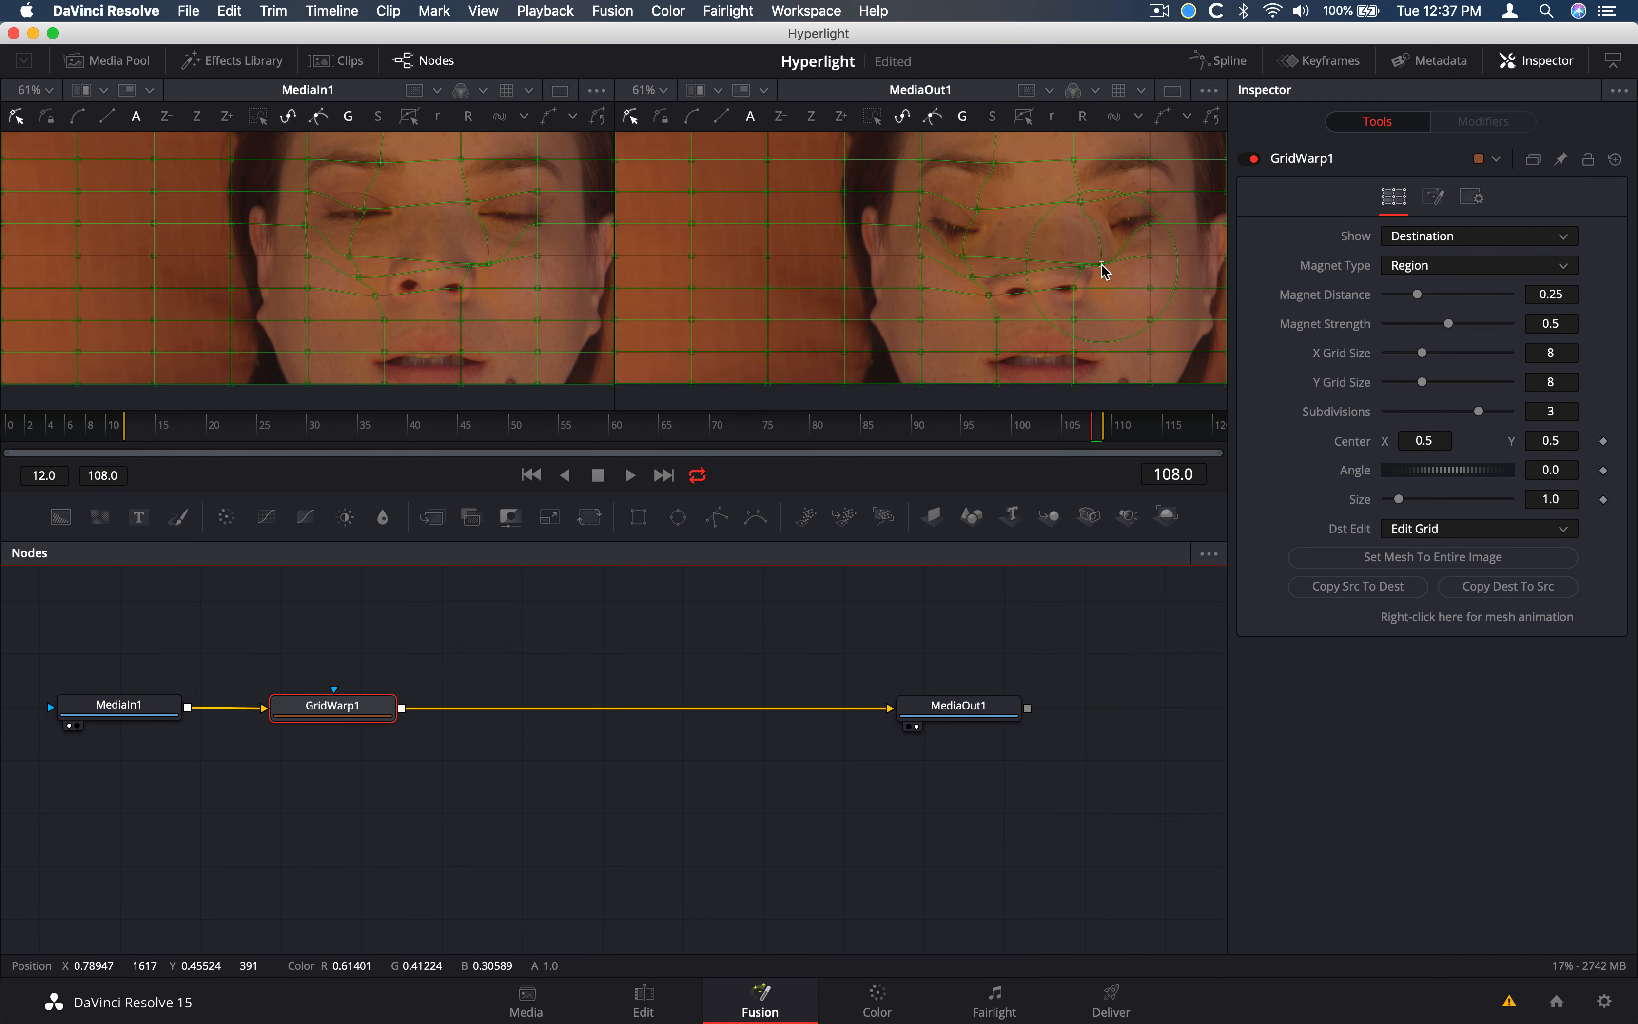
pyautogui.moveTo(1112, 240); pyautogui.dragTo(1011, 242)
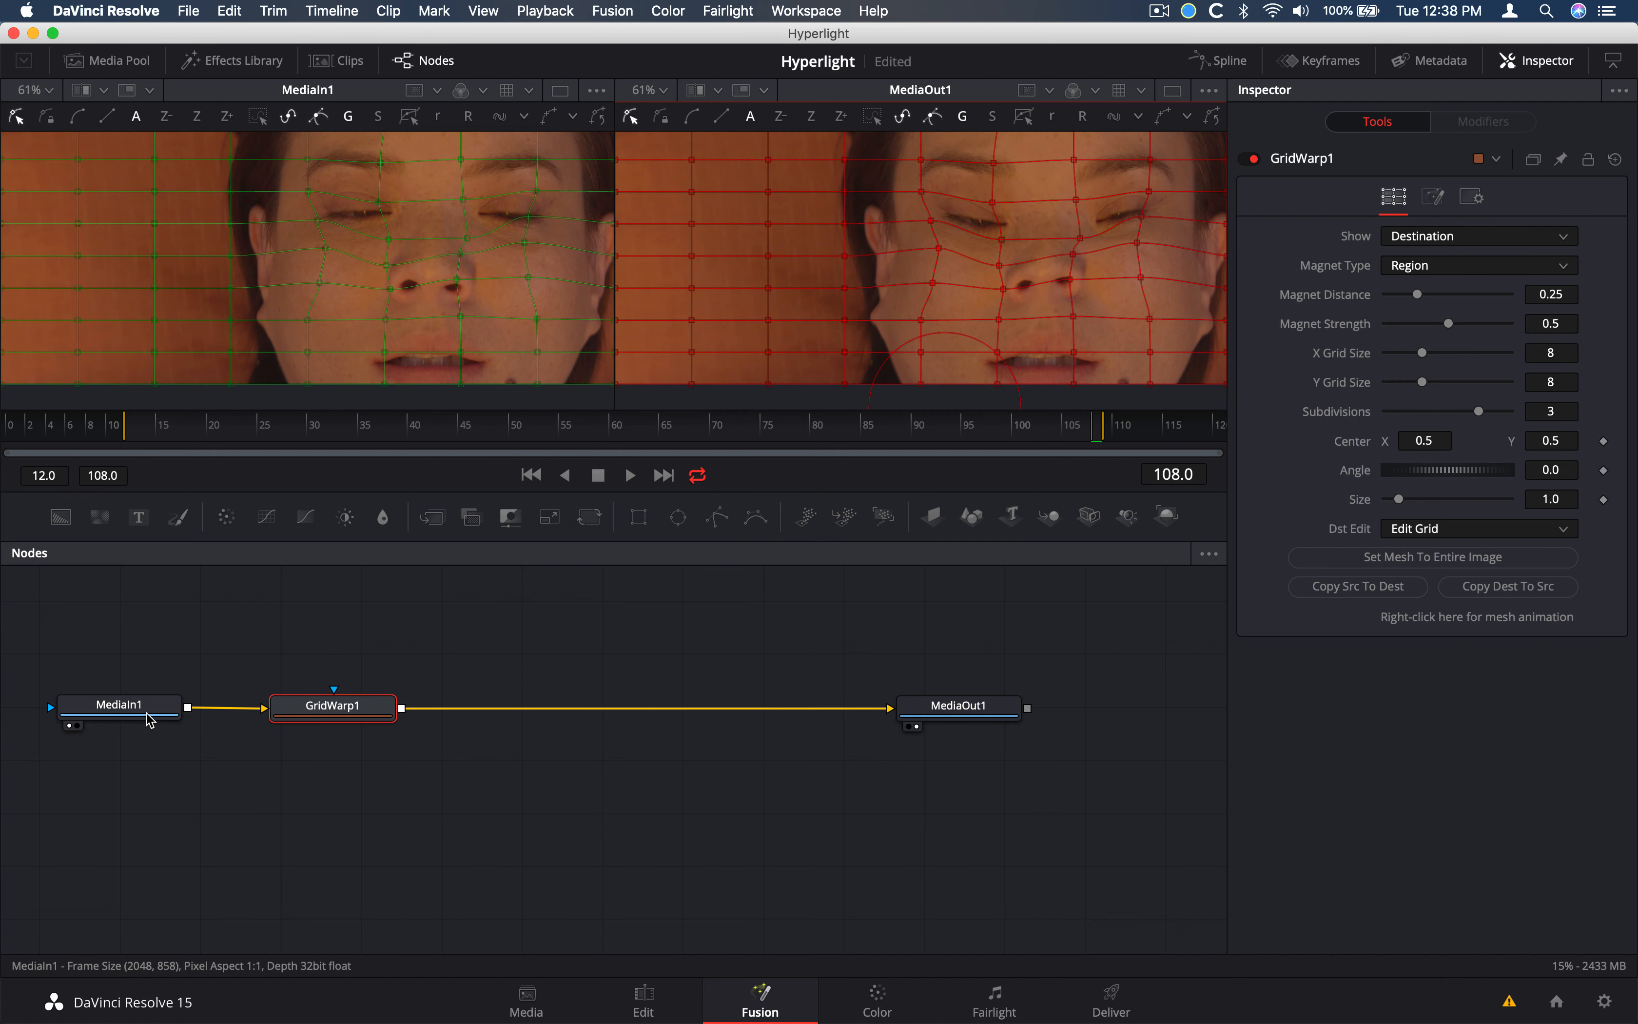
pyautogui.moveTo(149, 718)
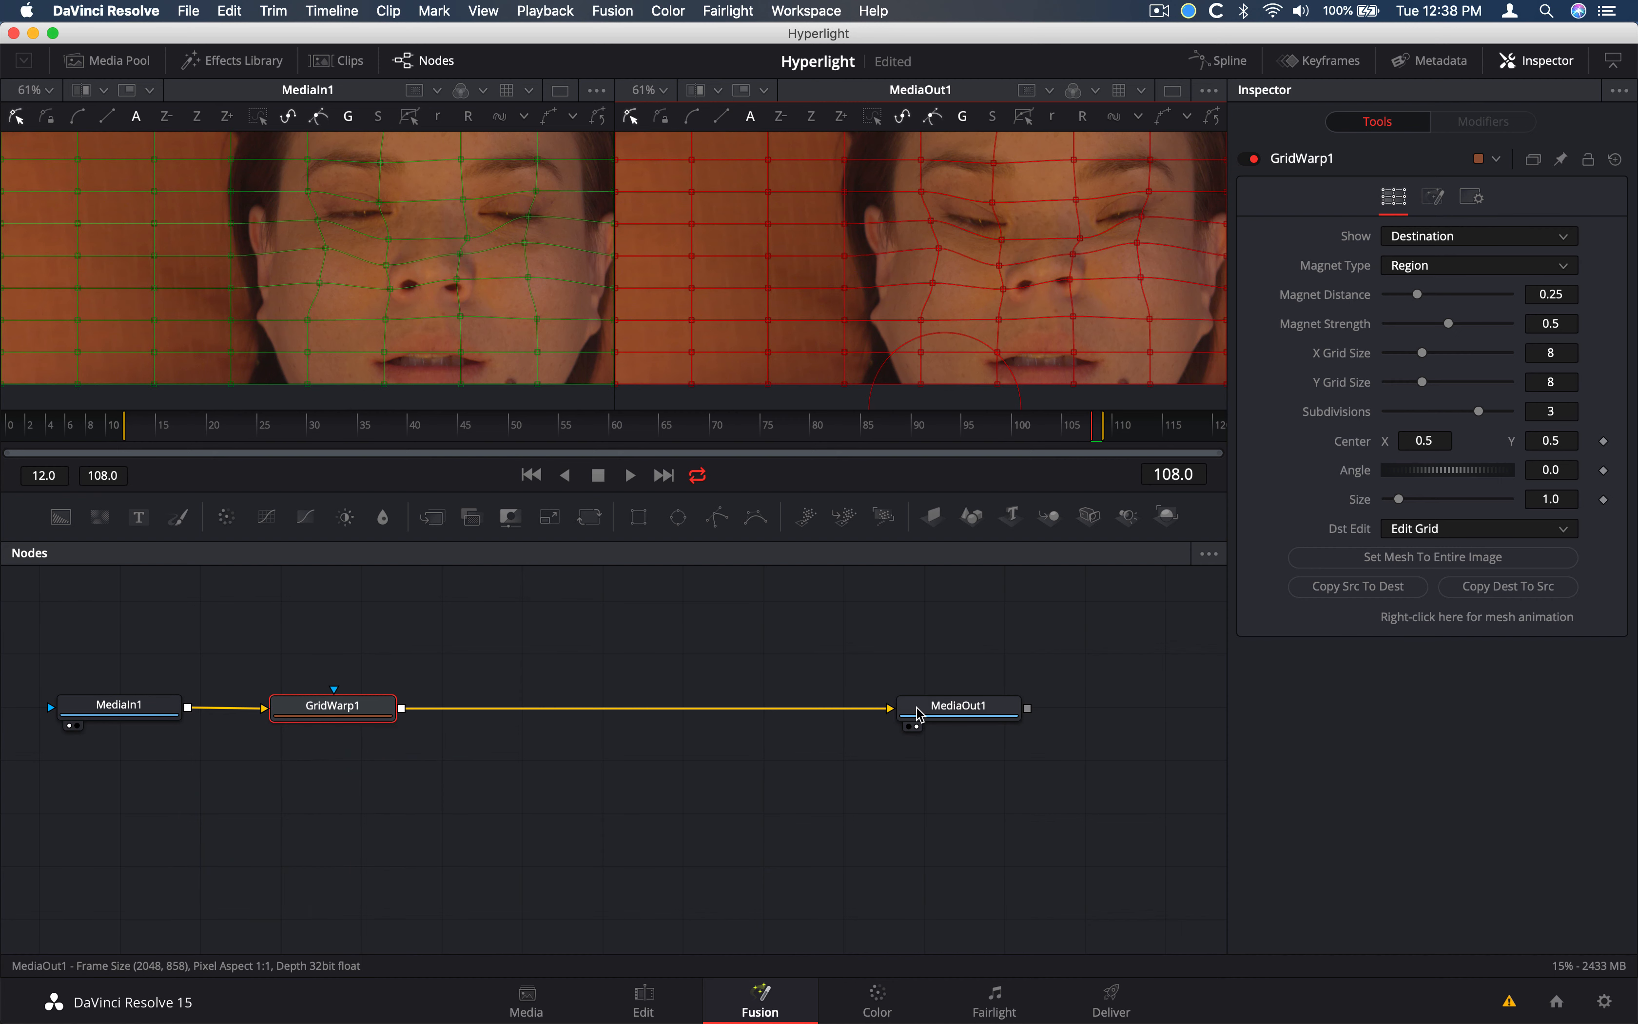
# Check the warped face on the Edit page timeline at 01:00:16:03 and return to Fusion
pyautogui.click(642, 997)
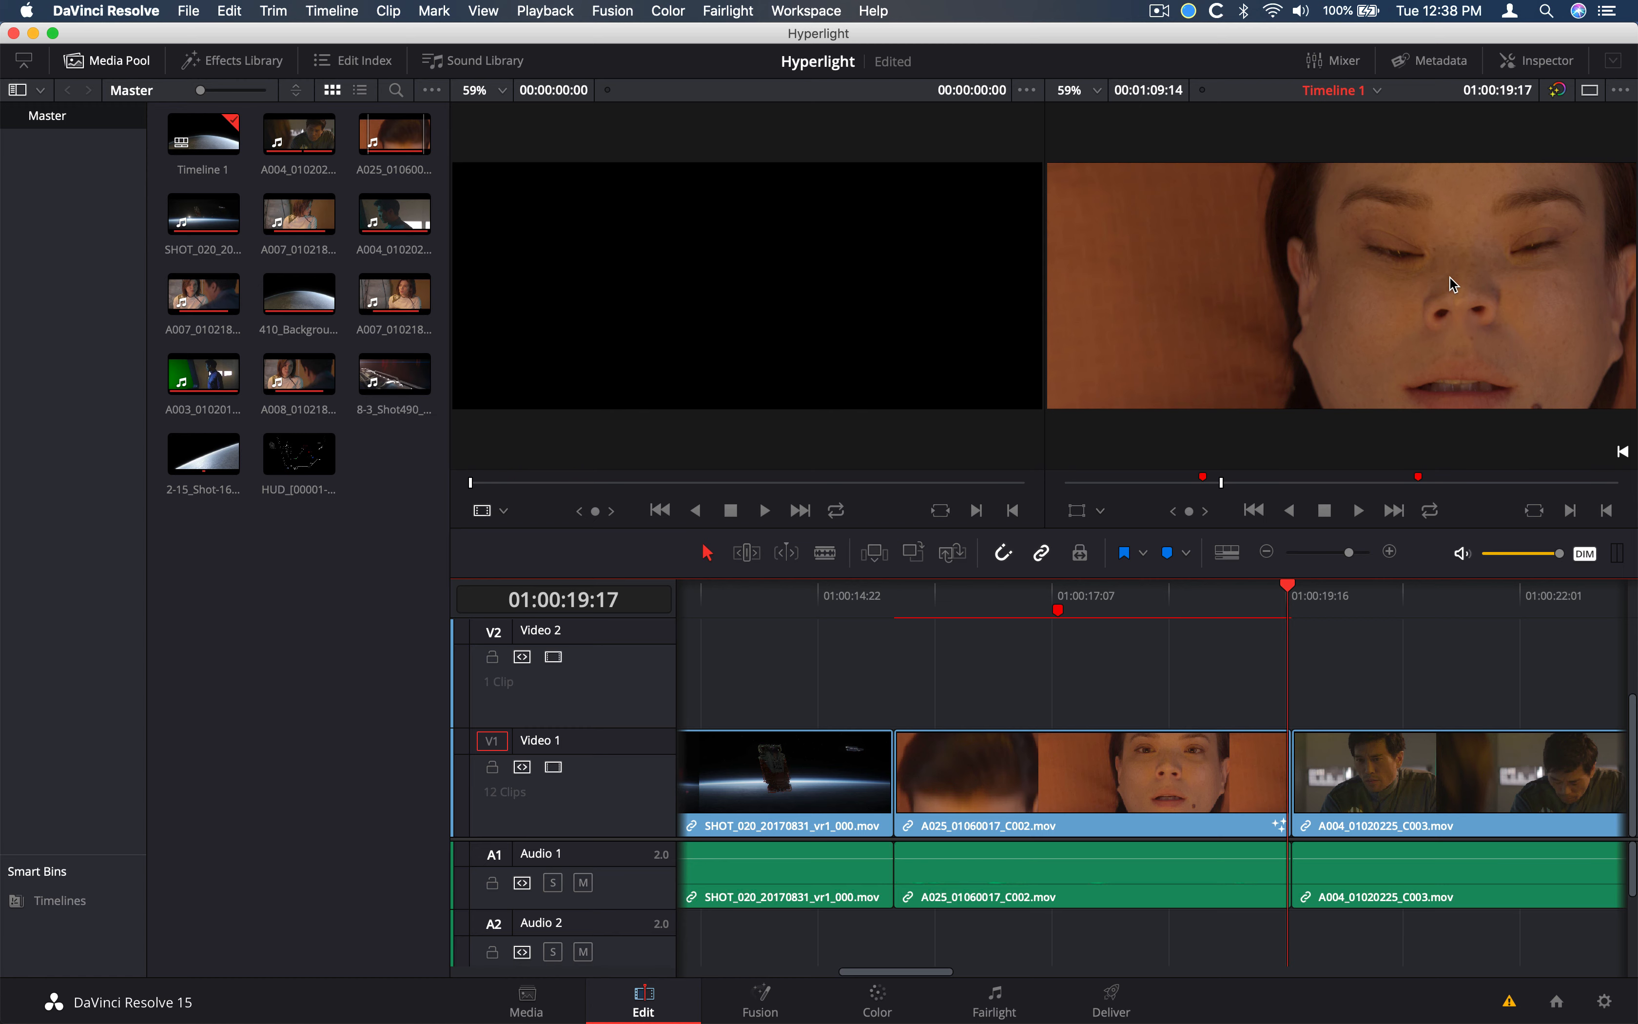
pyautogui.moveTo(1003, 605); pyautogui.dragTo(936, 611)
pyautogui.click(777, 993)
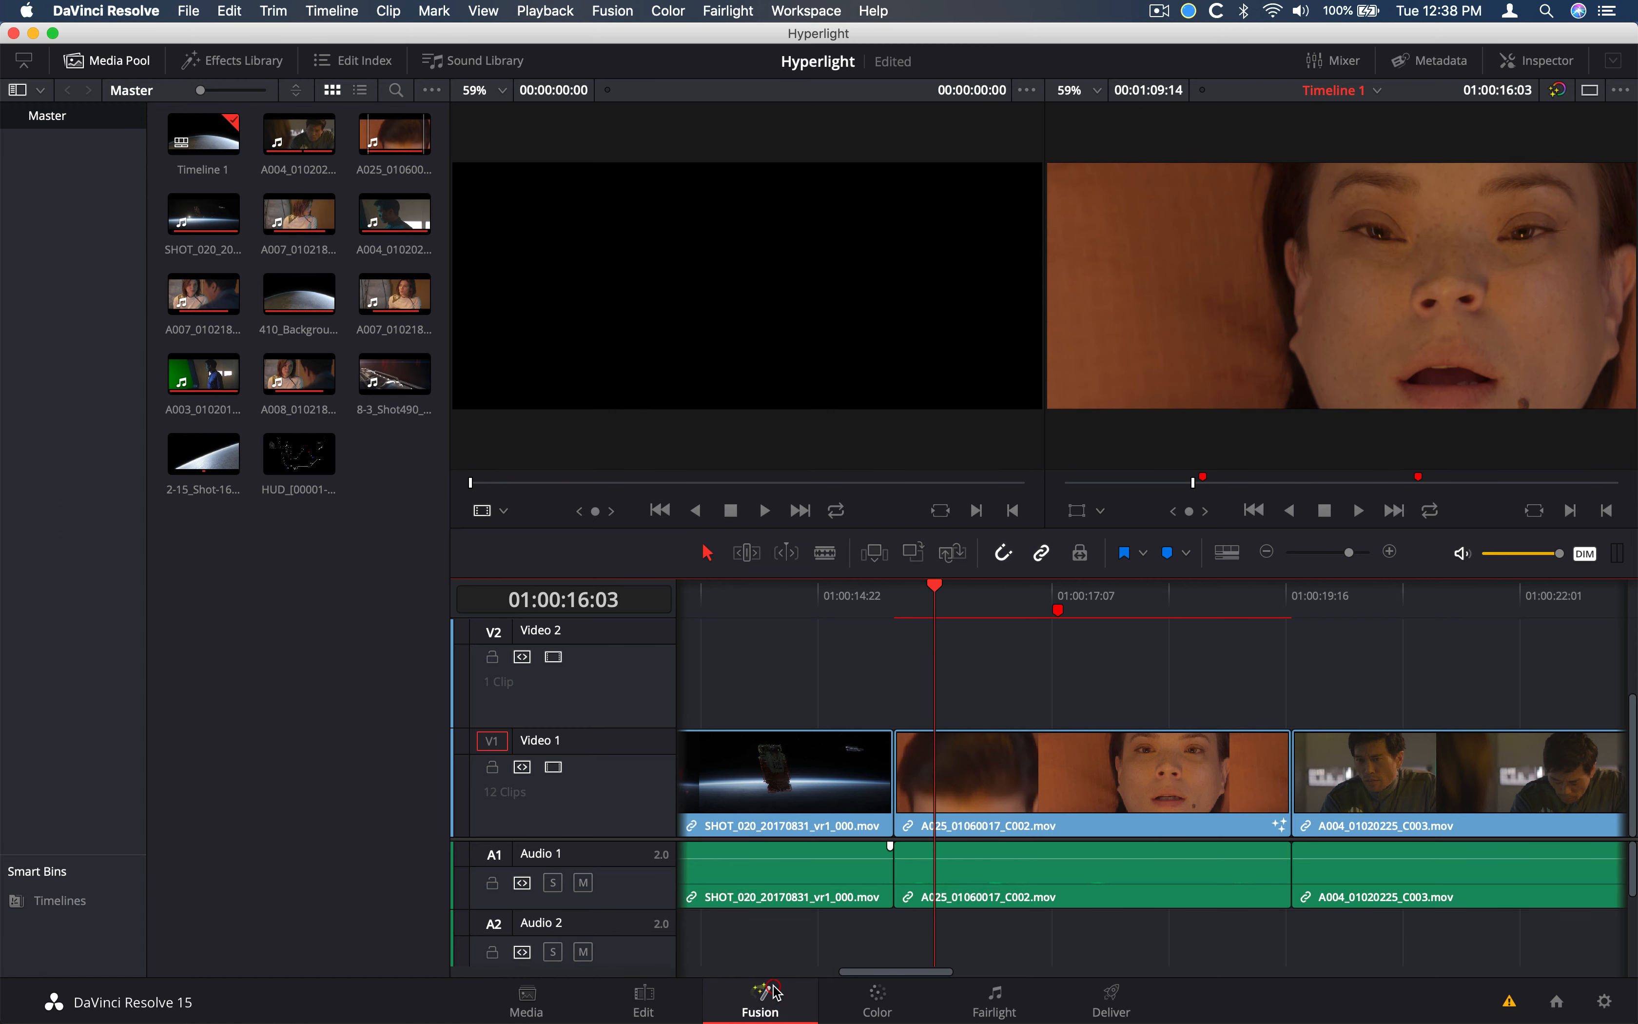
# Stretch the mesh outward at the lower cheek in the MediaOut1 viewer, and compare the result on the Edit page before returning to Fusion
pyautogui.moveTo(925, 324); pyautogui.dragTo(847, 348)
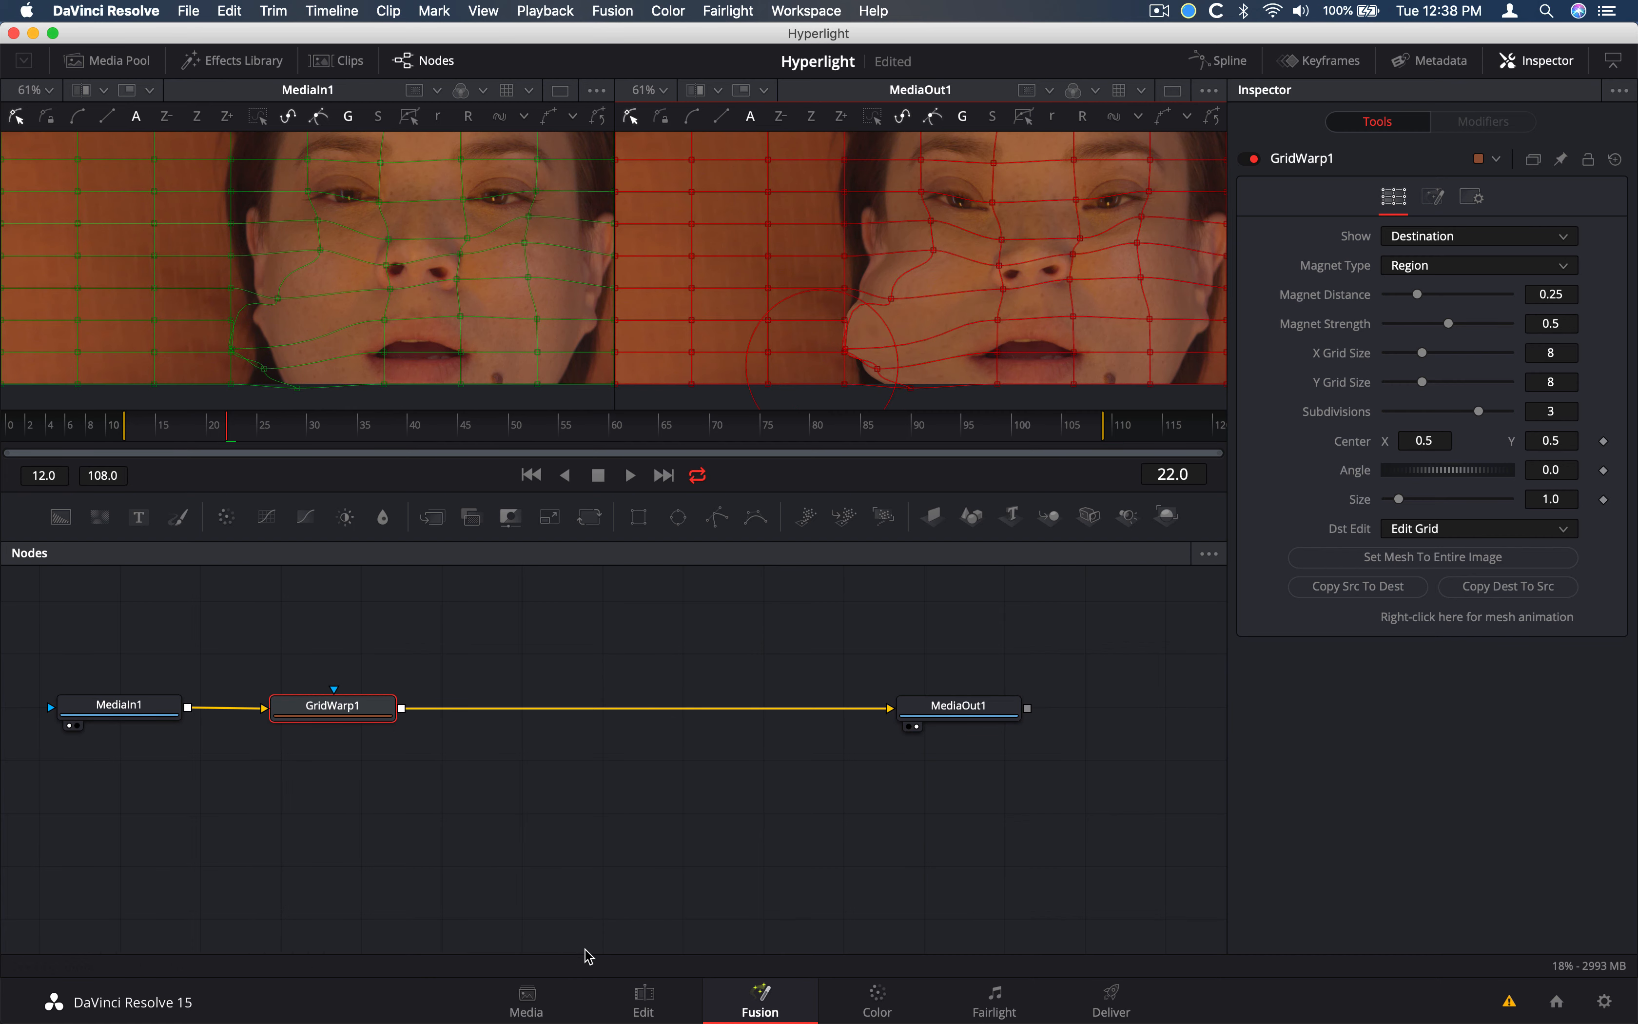
pyautogui.click(643, 993)
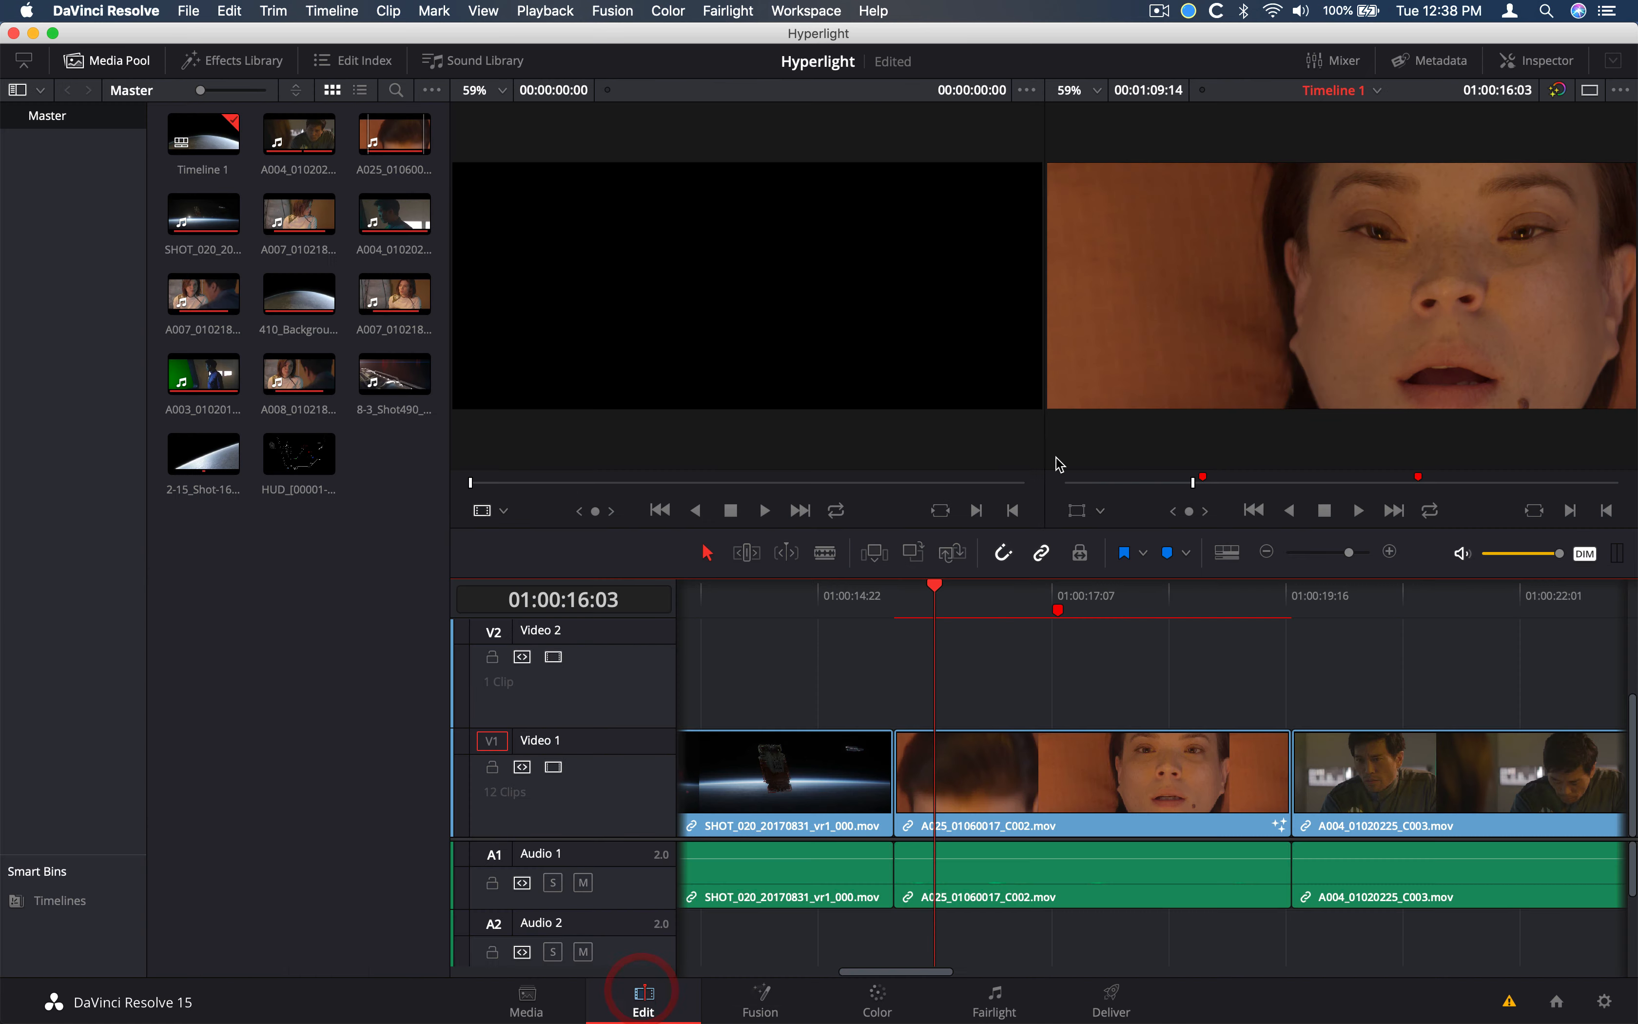
pyautogui.click(761, 999)
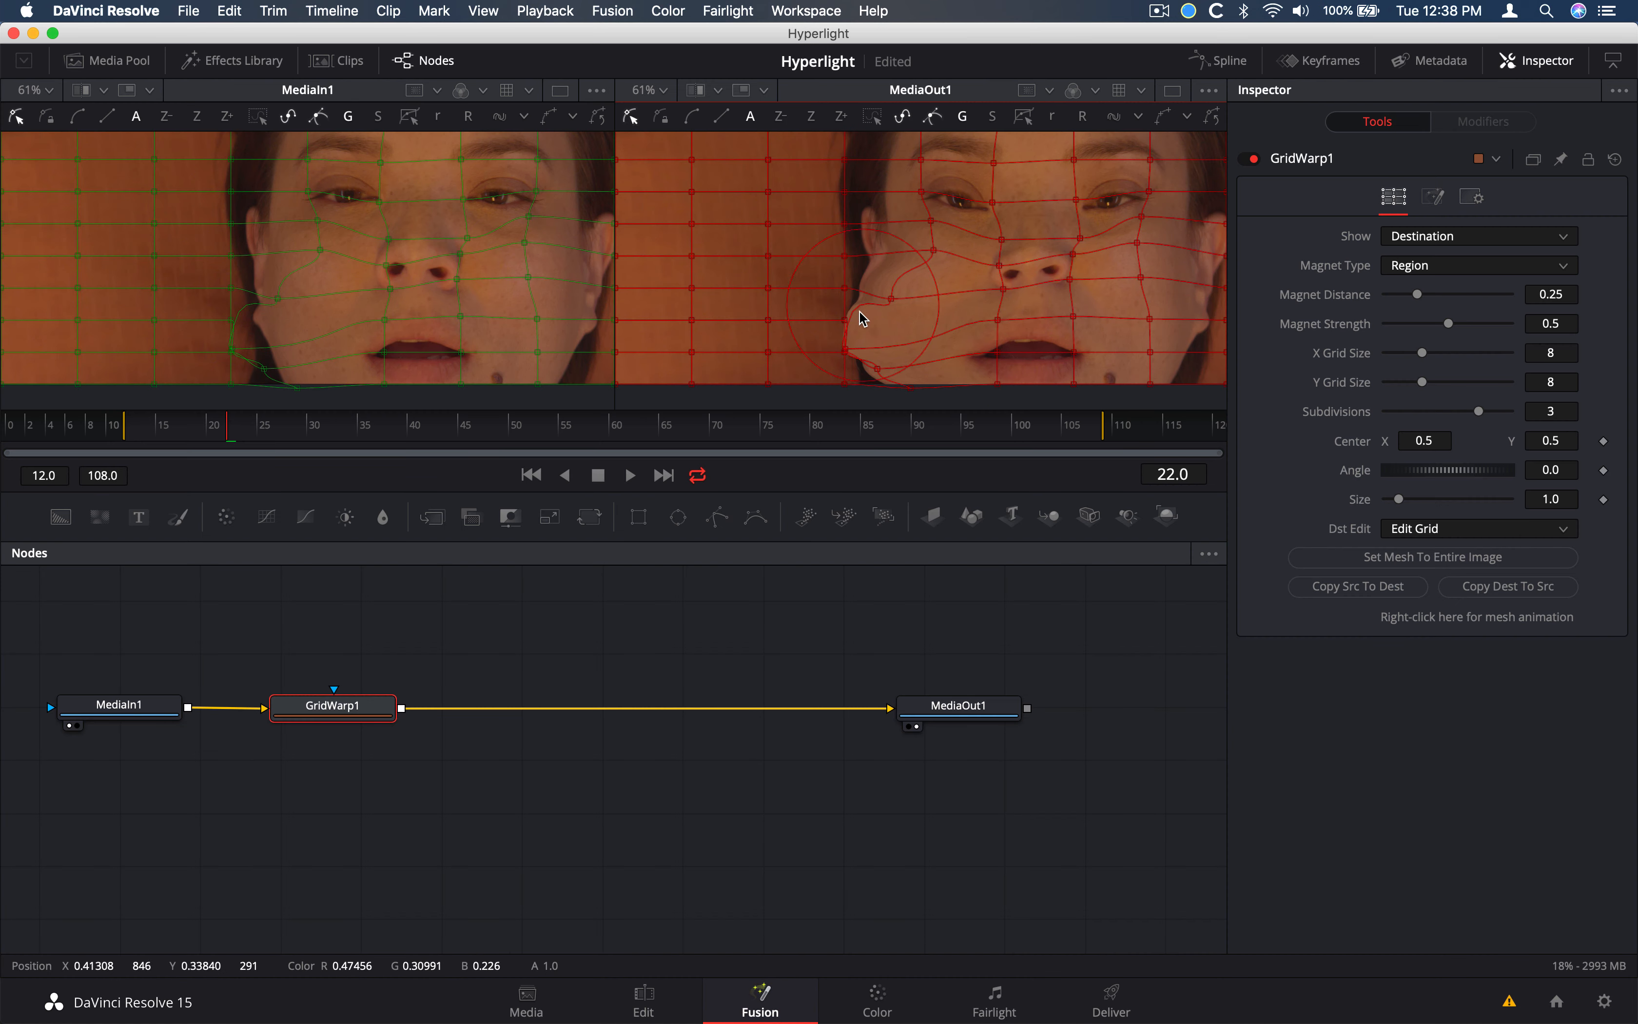
# Push the cheek's mesh inward in the MediaOut1 viewer, and play the warped clip on the Edit page timeline from 01:00:15:23
pyautogui.moveTo(845, 344); pyautogui.dragTo(928, 314)
pyautogui.click(643, 999)
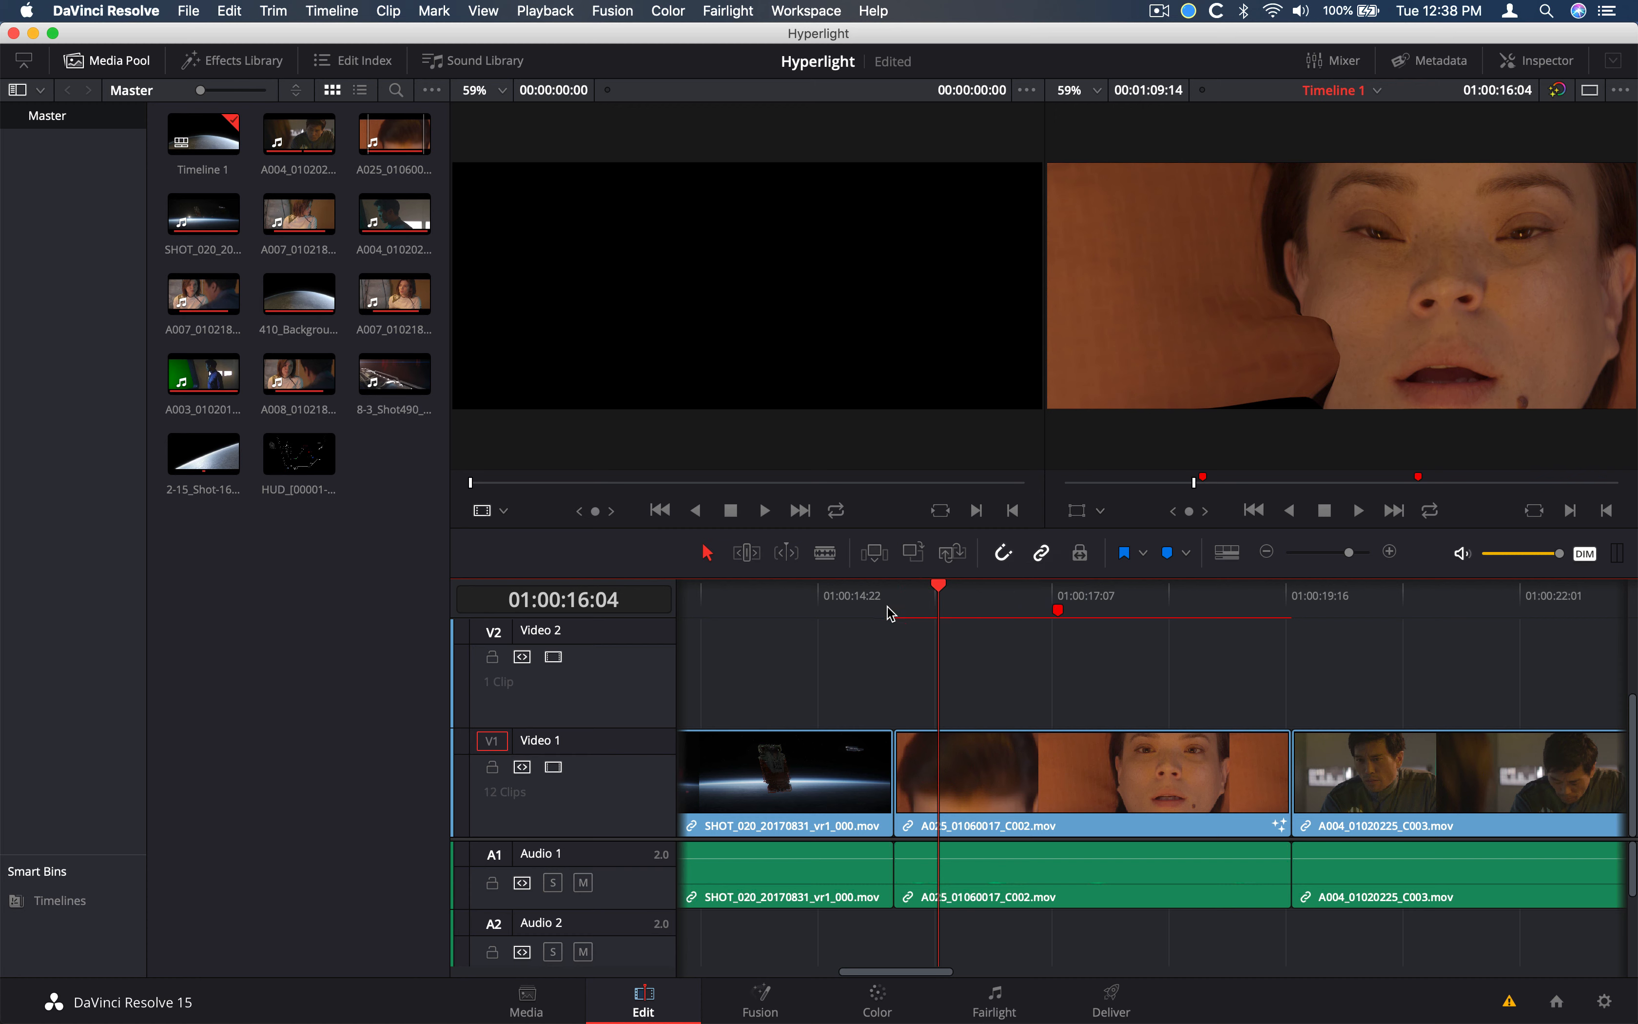
pyautogui.click(936, 597)
pyautogui.moveTo(936, 597); pyautogui.dragTo(918, 599)
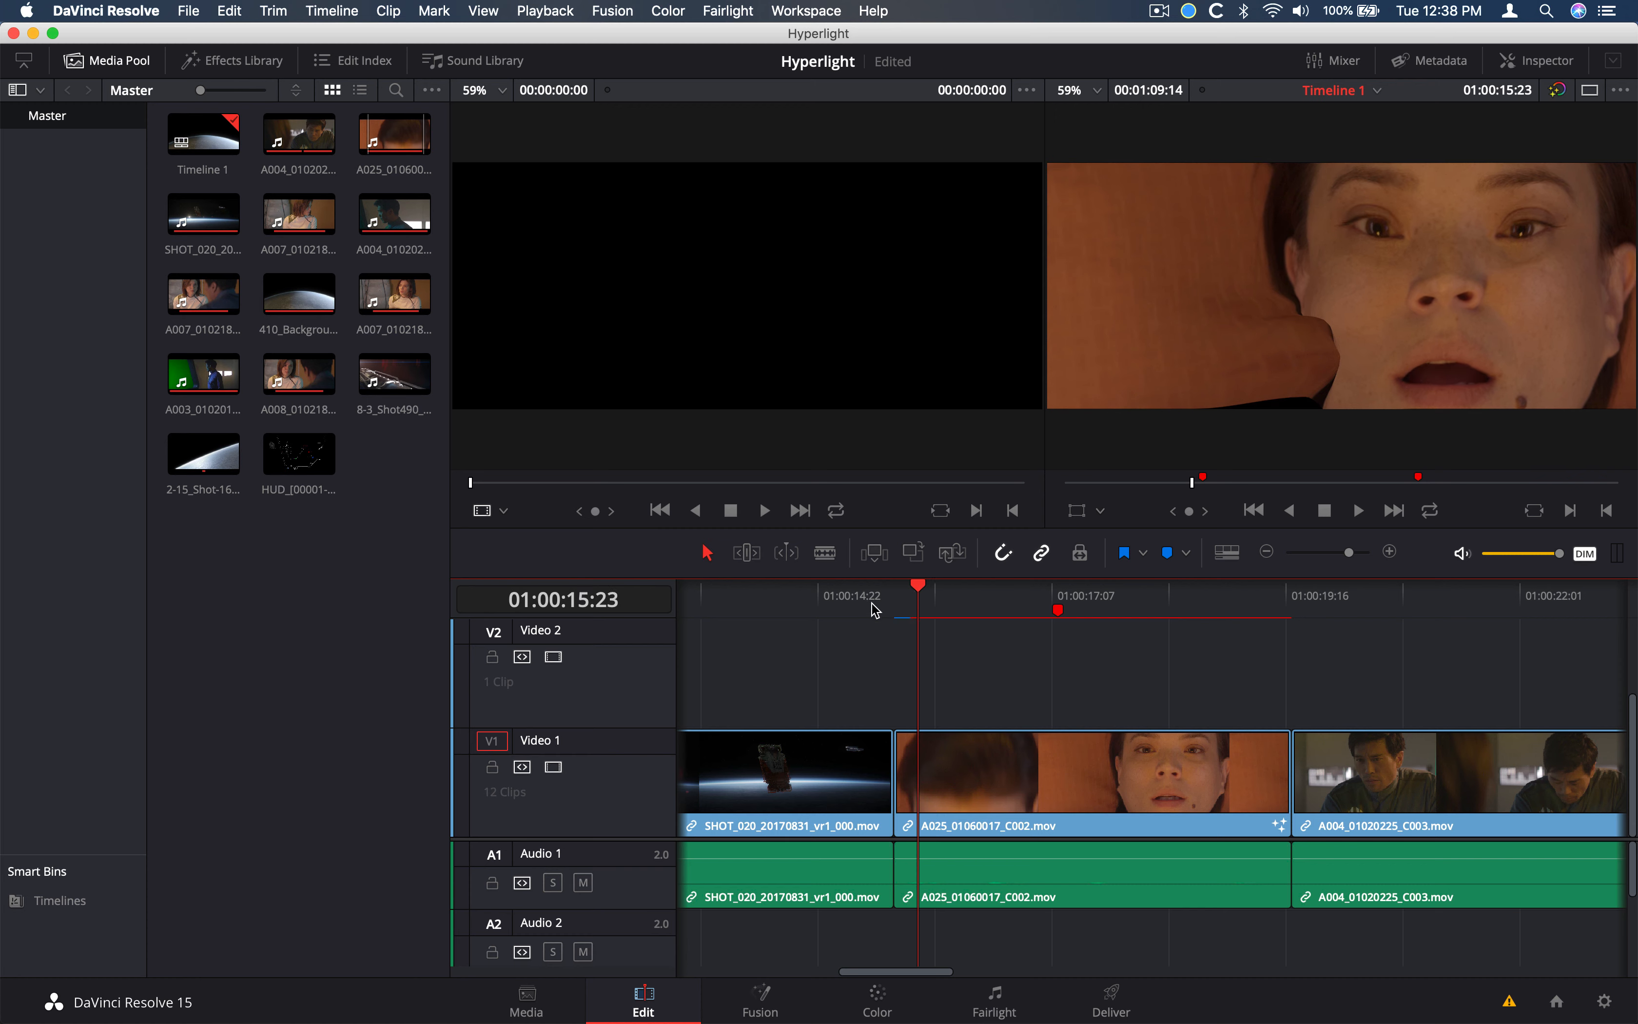
pyautogui.click(897, 604)
pyautogui.press('space')
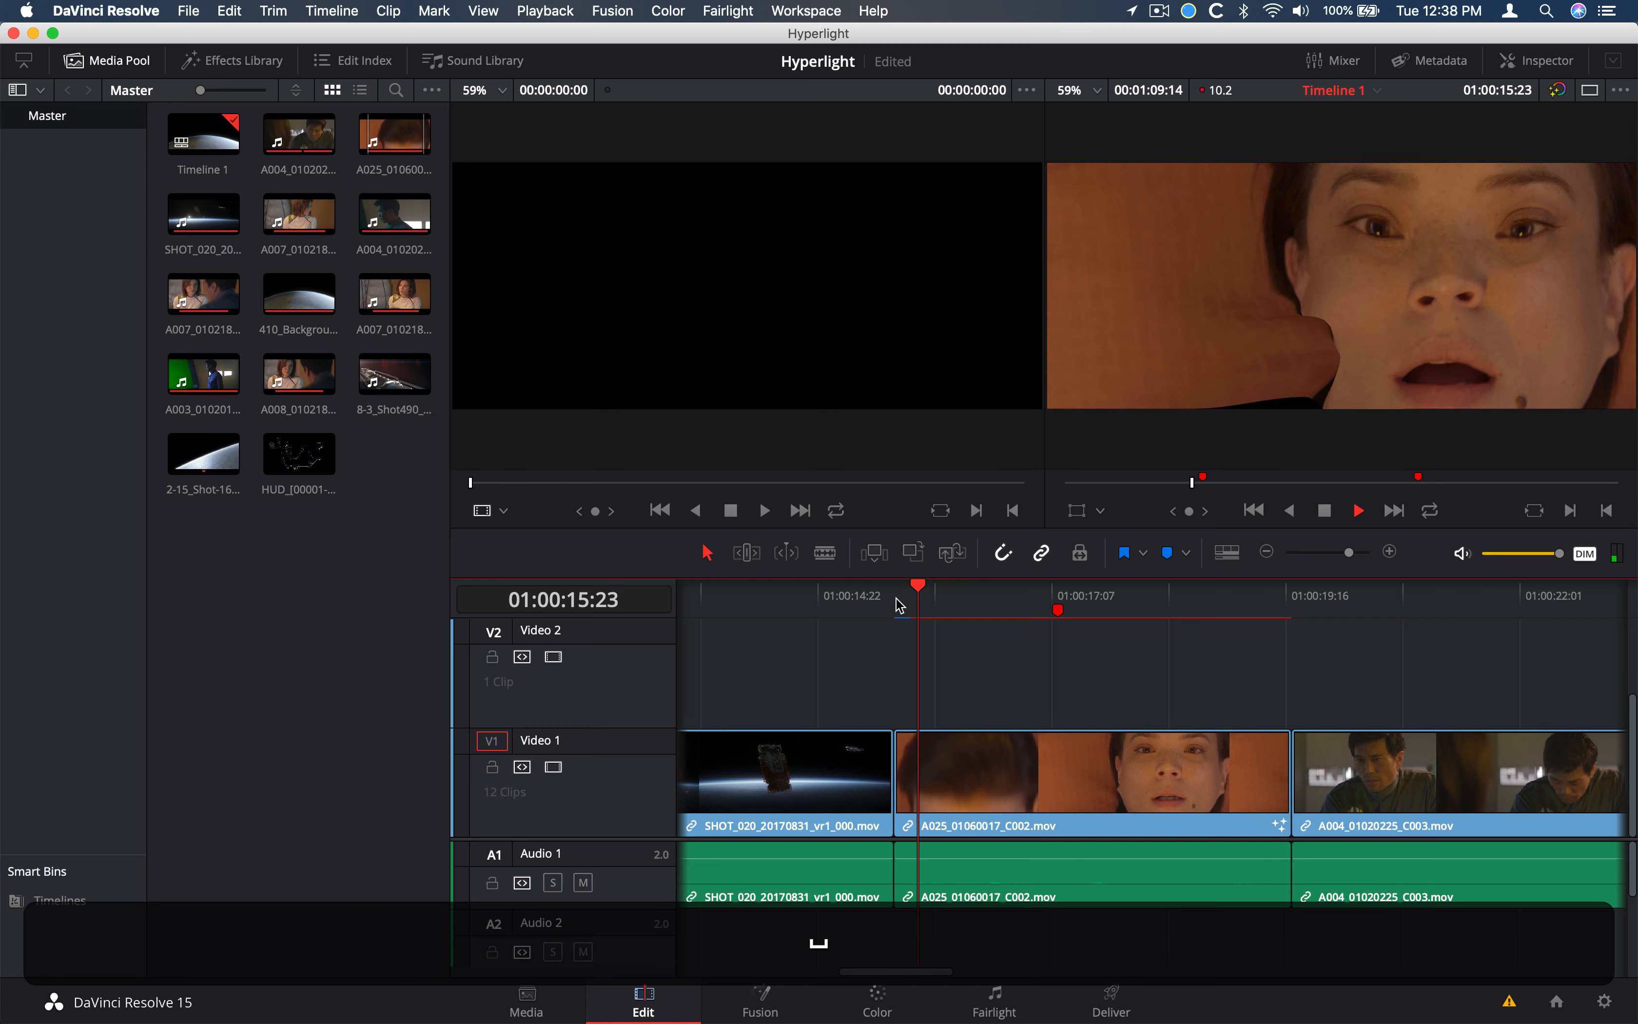
pyautogui.press('space')
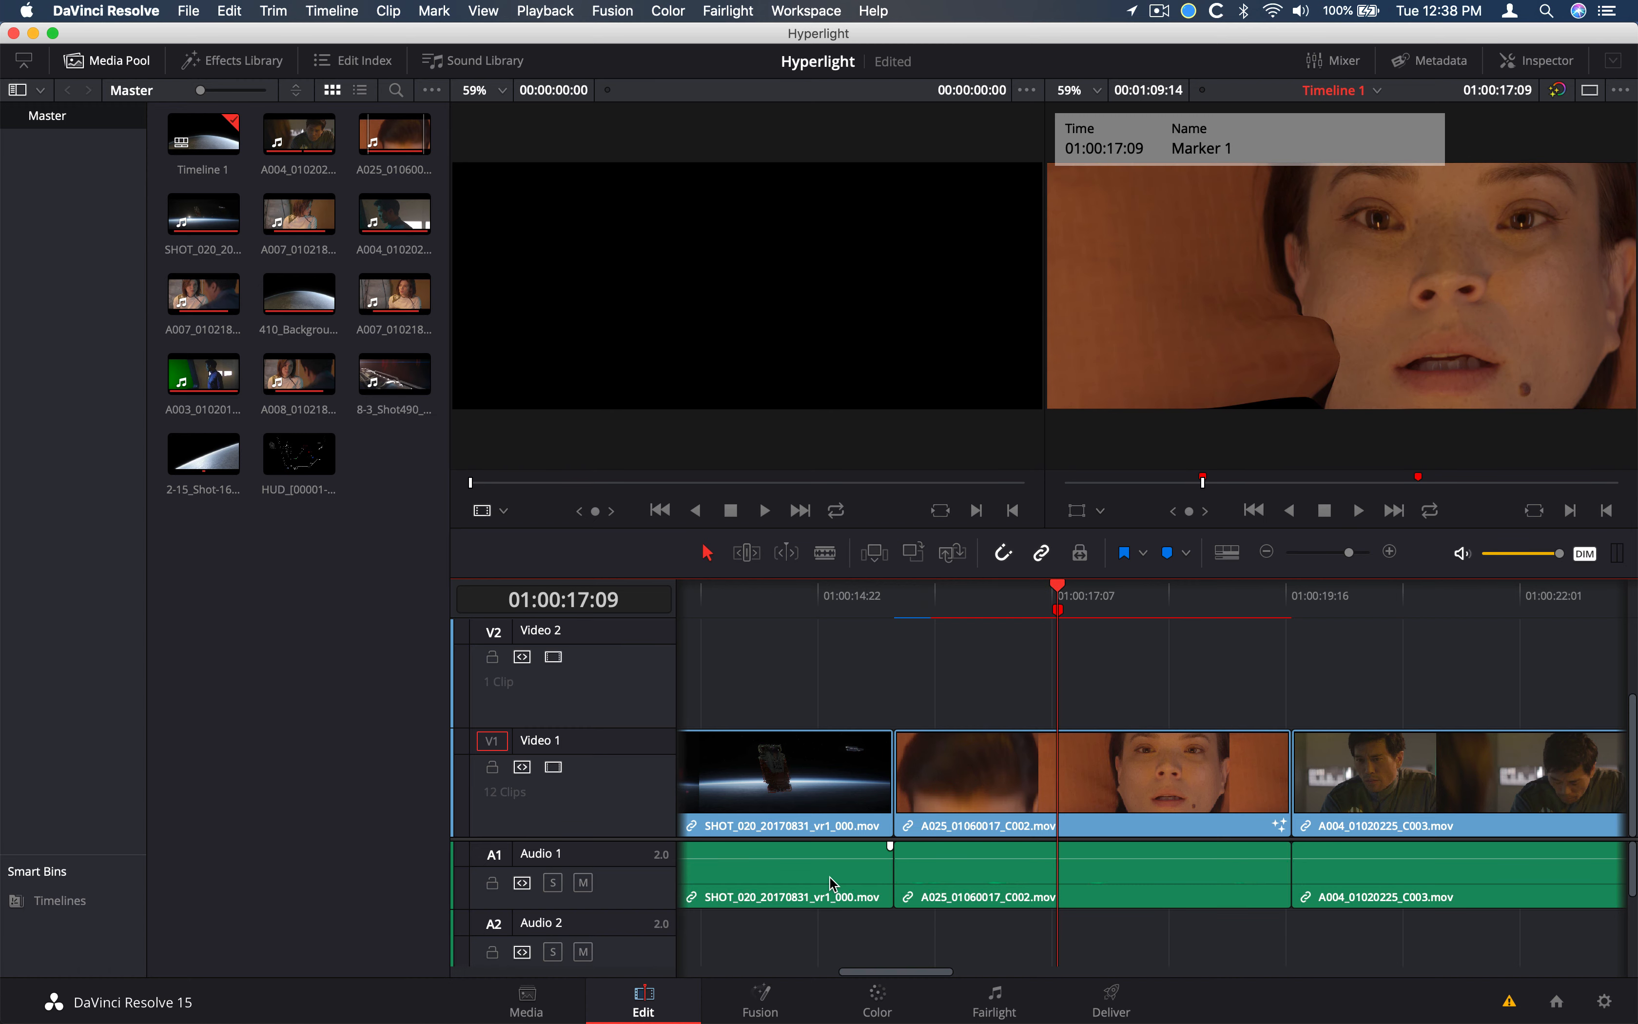
# Return to Fusion and delete the GridWarp1 node from between MediaIn1 and MediaOut1
pyautogui.click(760, 1001)
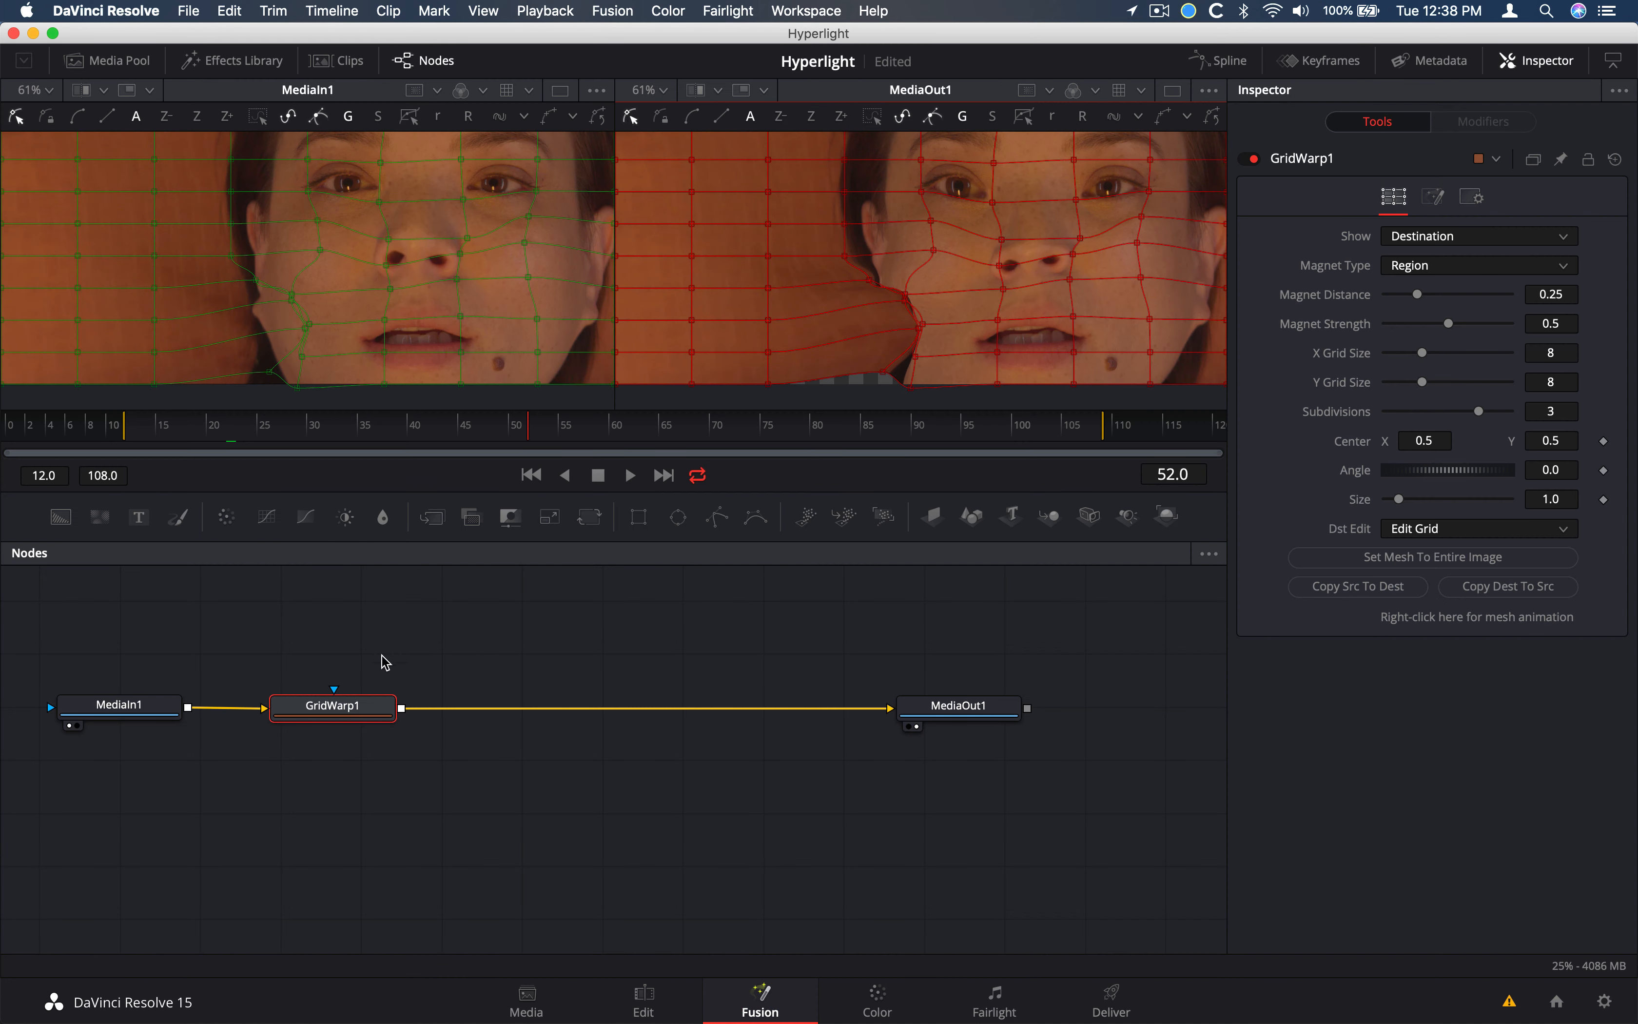
pyautogui.click(350, 705)
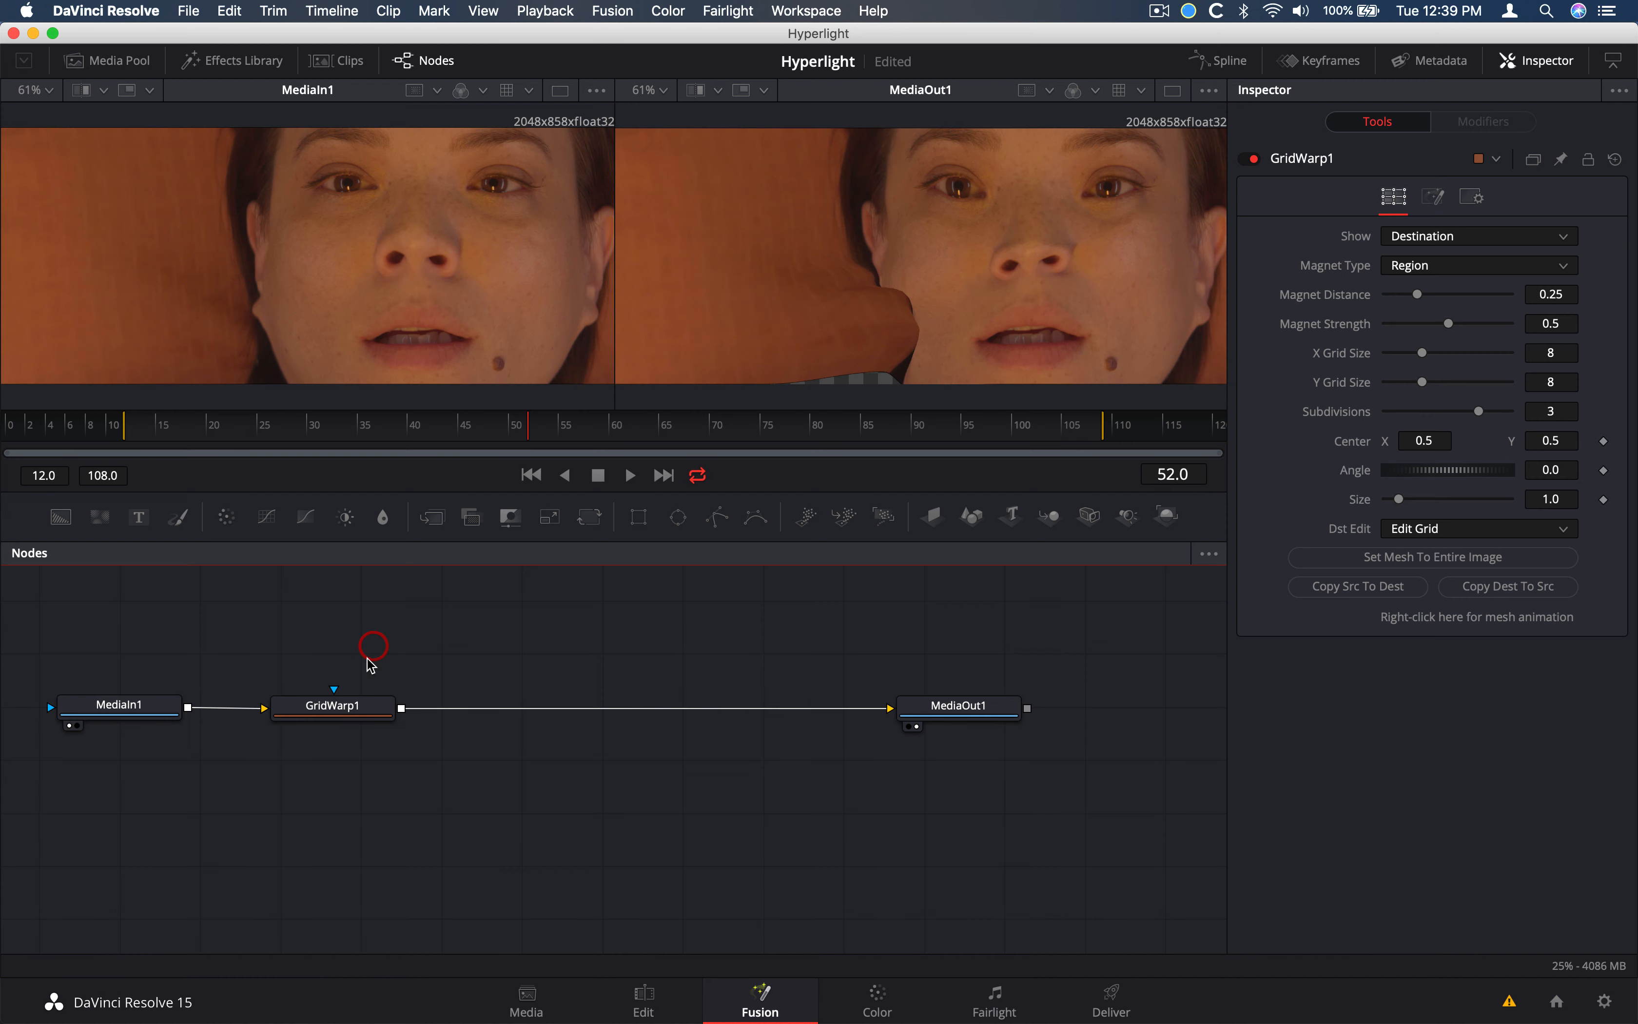
pyautogui.click(350, 712)
pyautogui.press('BackSpace')
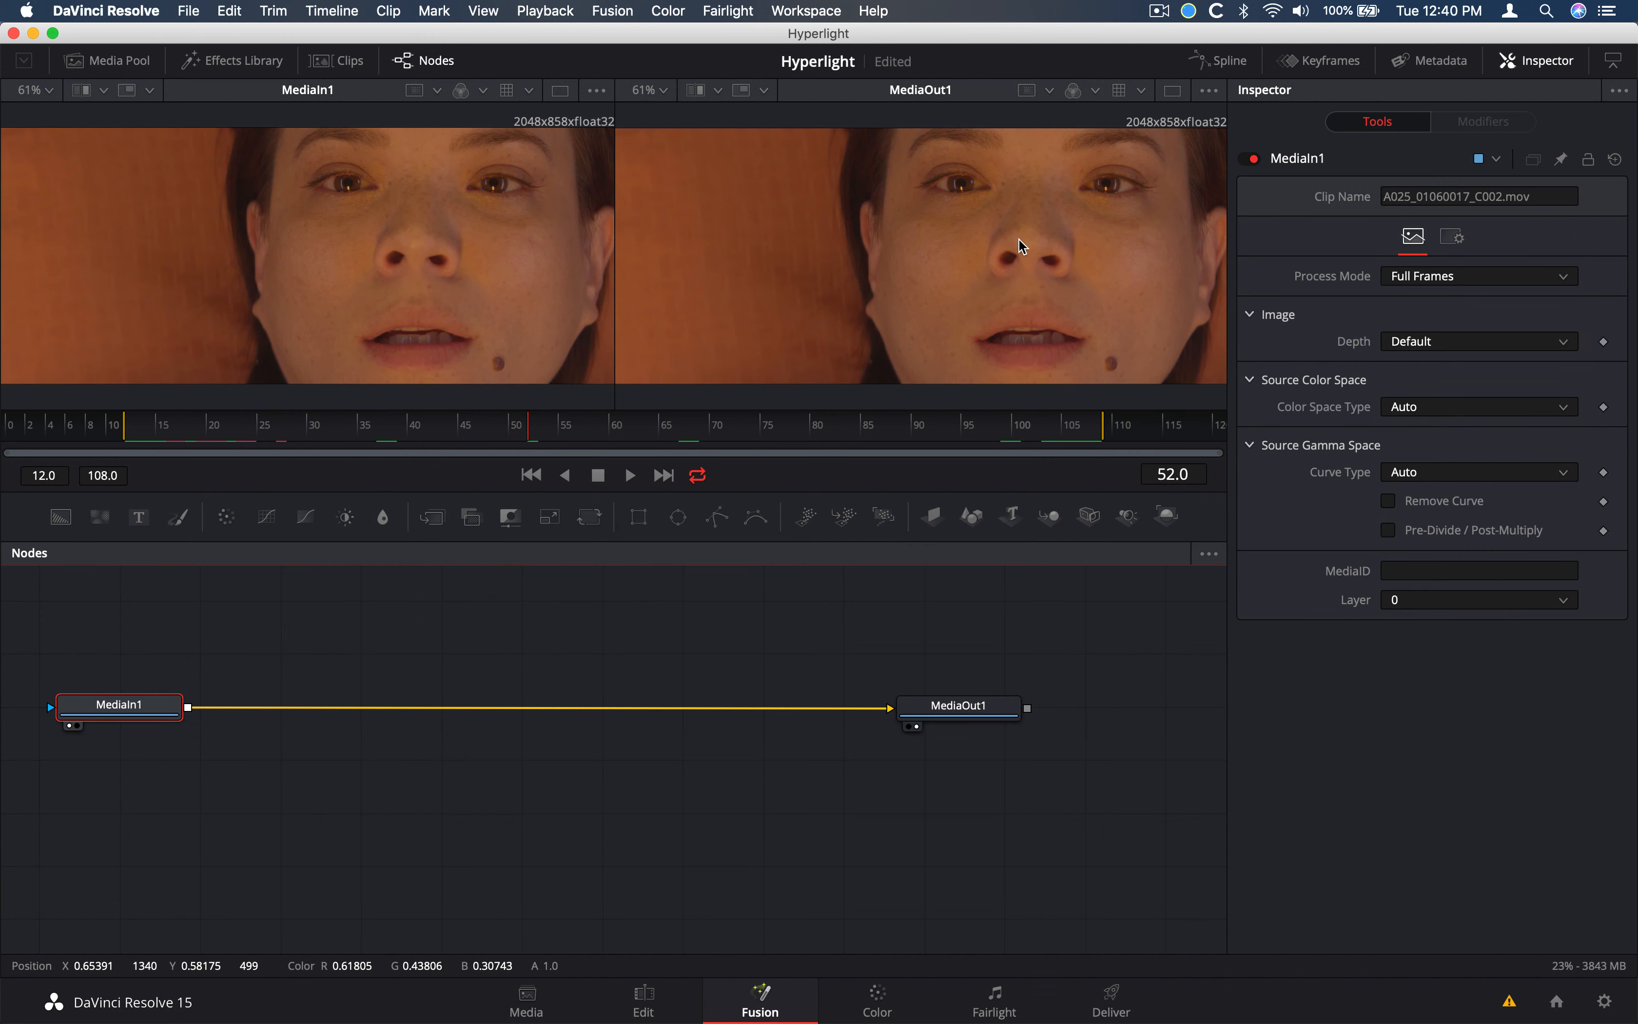
# Scrub the composition to frame 13 and show the Media Pool
pyautogui.moveTo(146, 439)
pyautogui.mouseDown()
pyautogui.moveTo(386, 417)
pyautogui.moveTo(1094, 426)
pyautogui.moveTo(474, 436)
pyautogui.moveTo(301, 463)
pyautogui.moveTo(137, 455)
pyautogui.mouseUp()
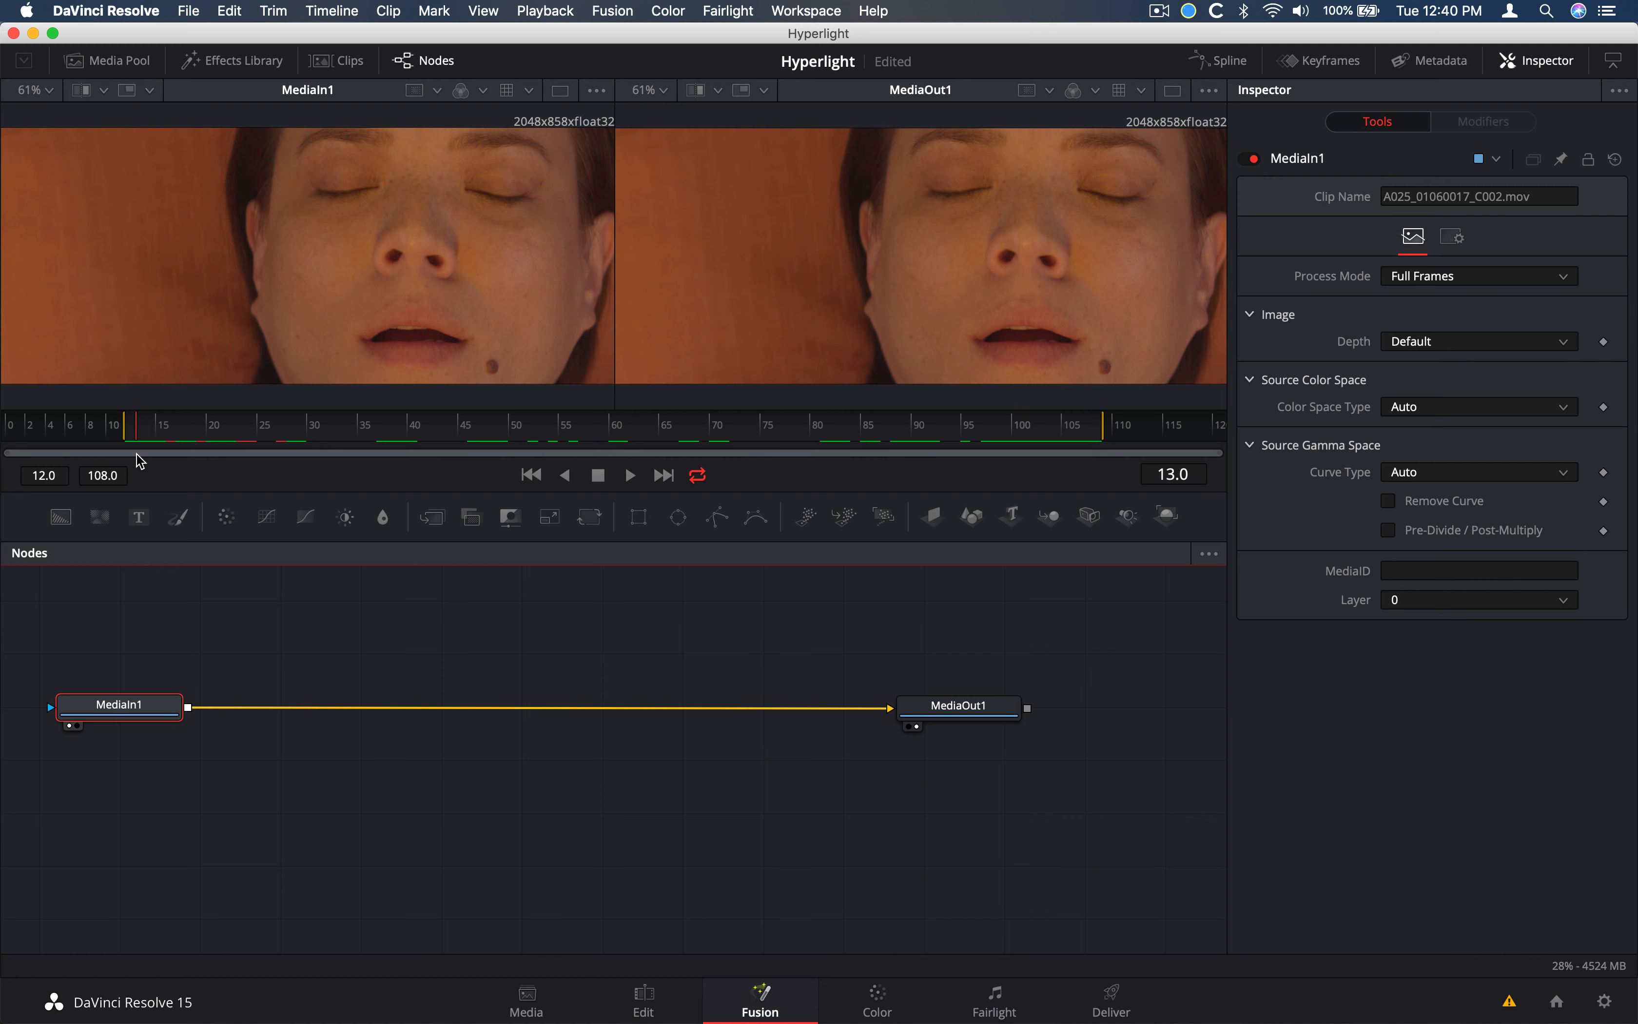
pyautogui.click(107, 60)
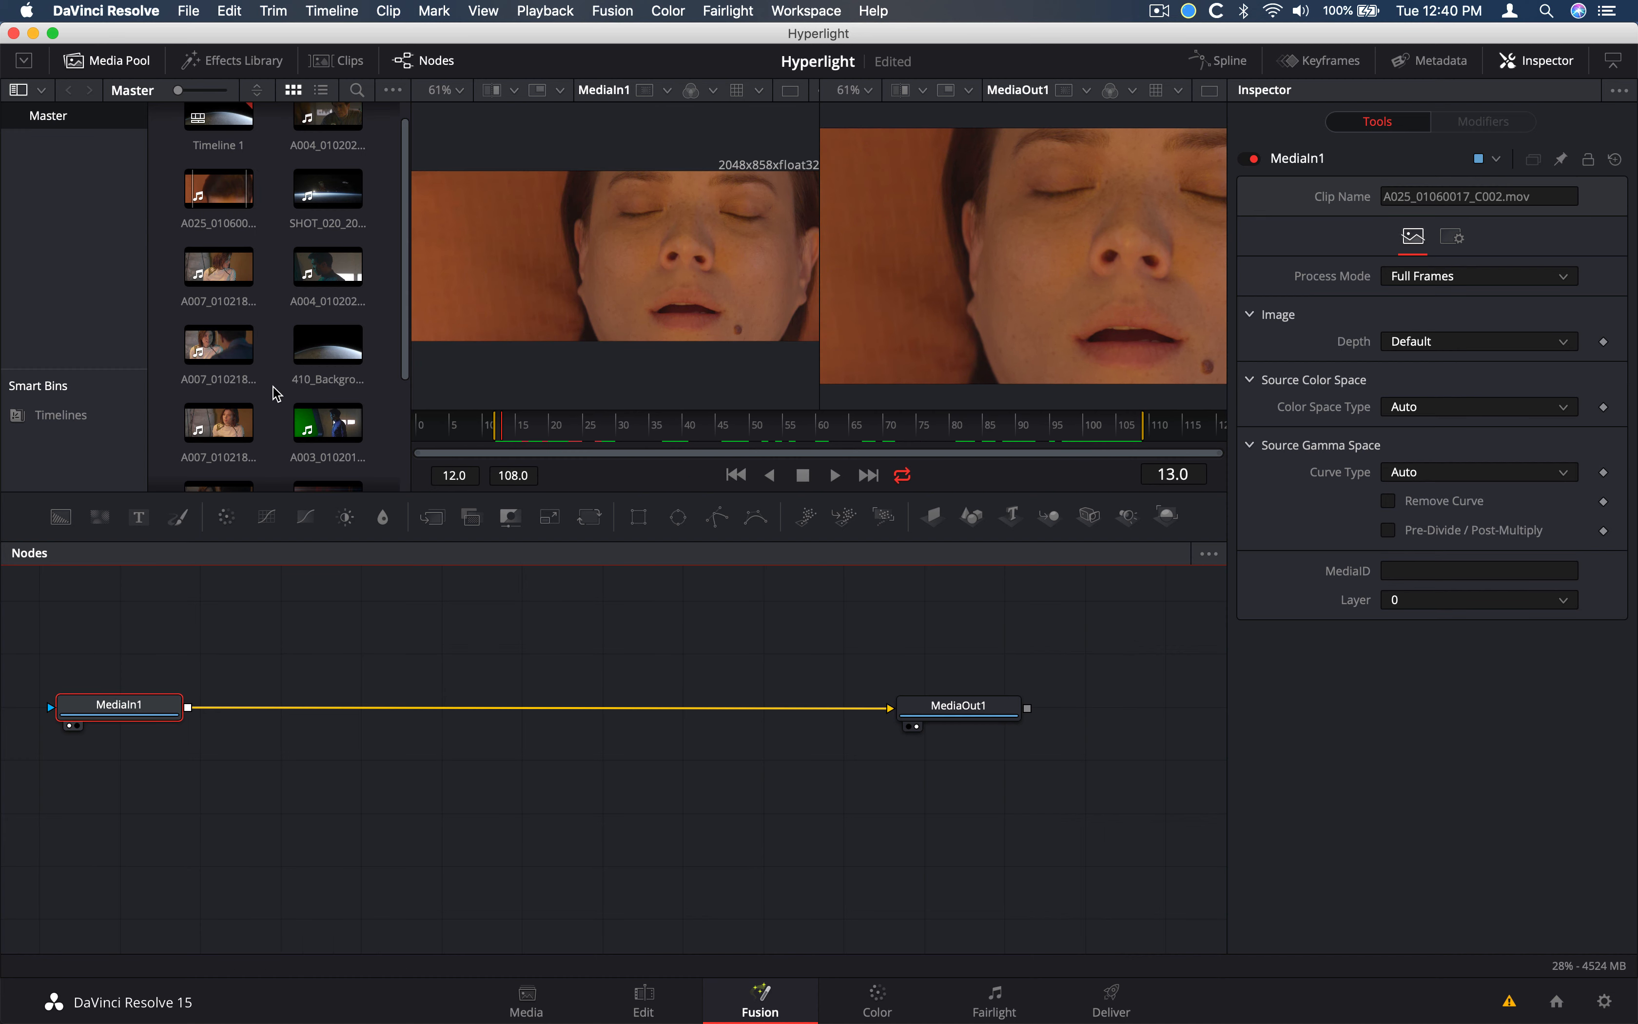
pyautogui.scroll(2, 389, 345)
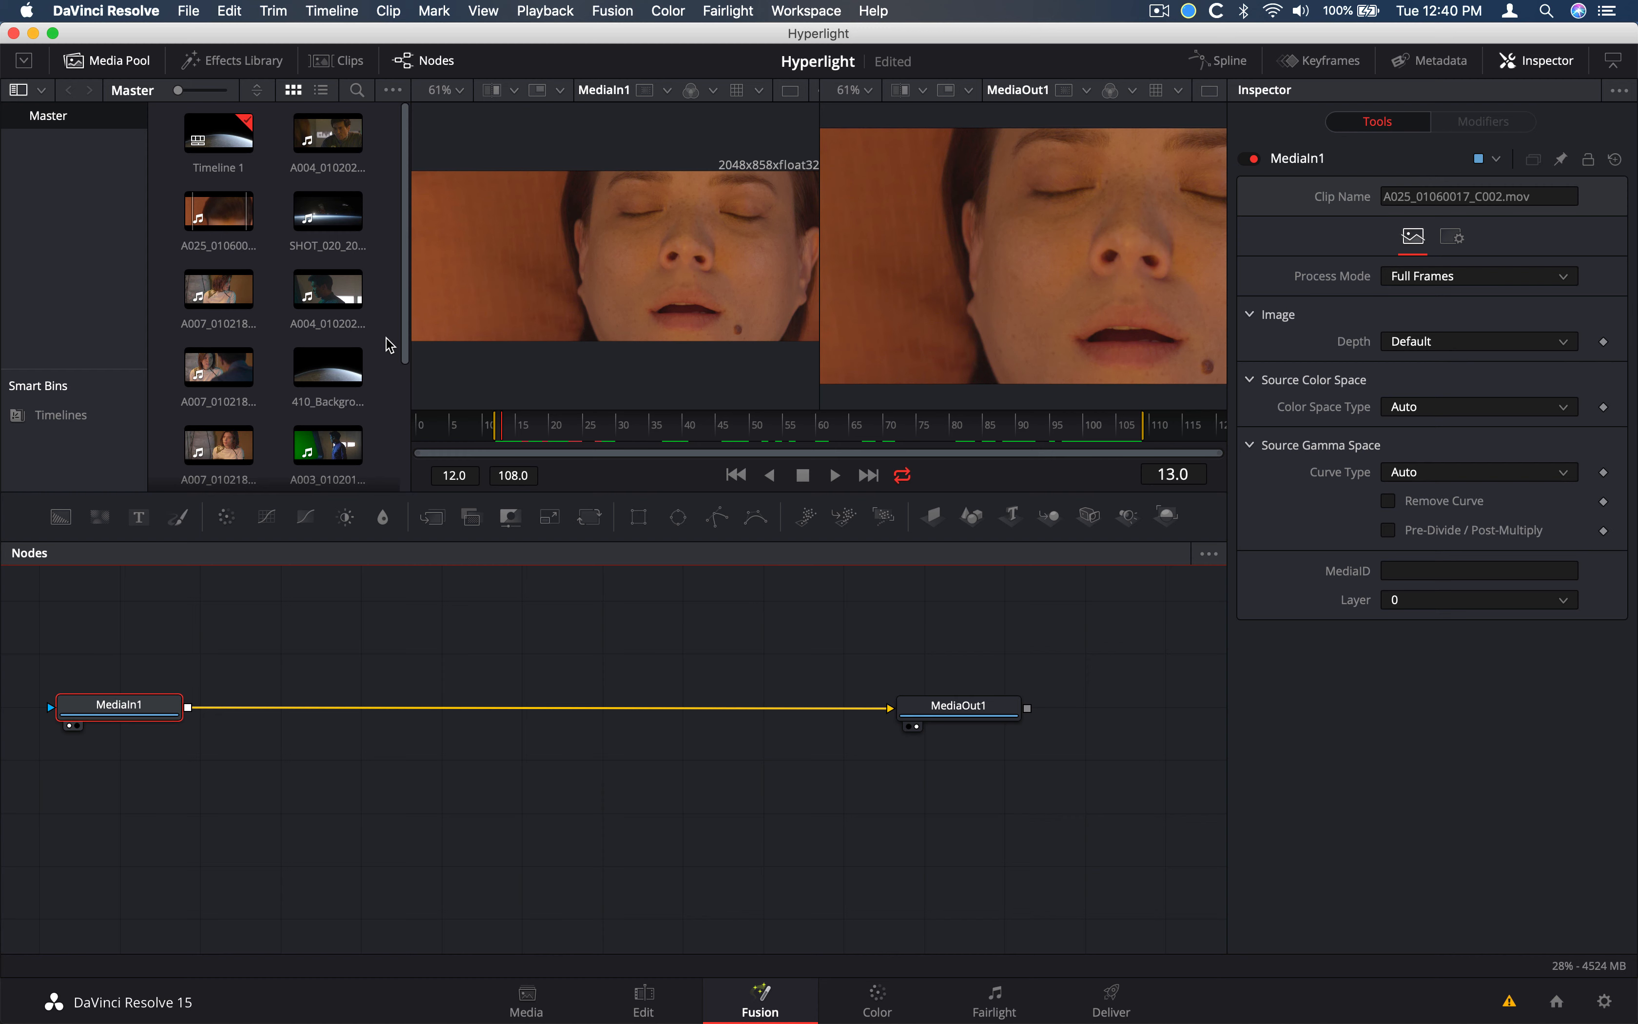
pyautogui.scroll(-5, 402, 308)
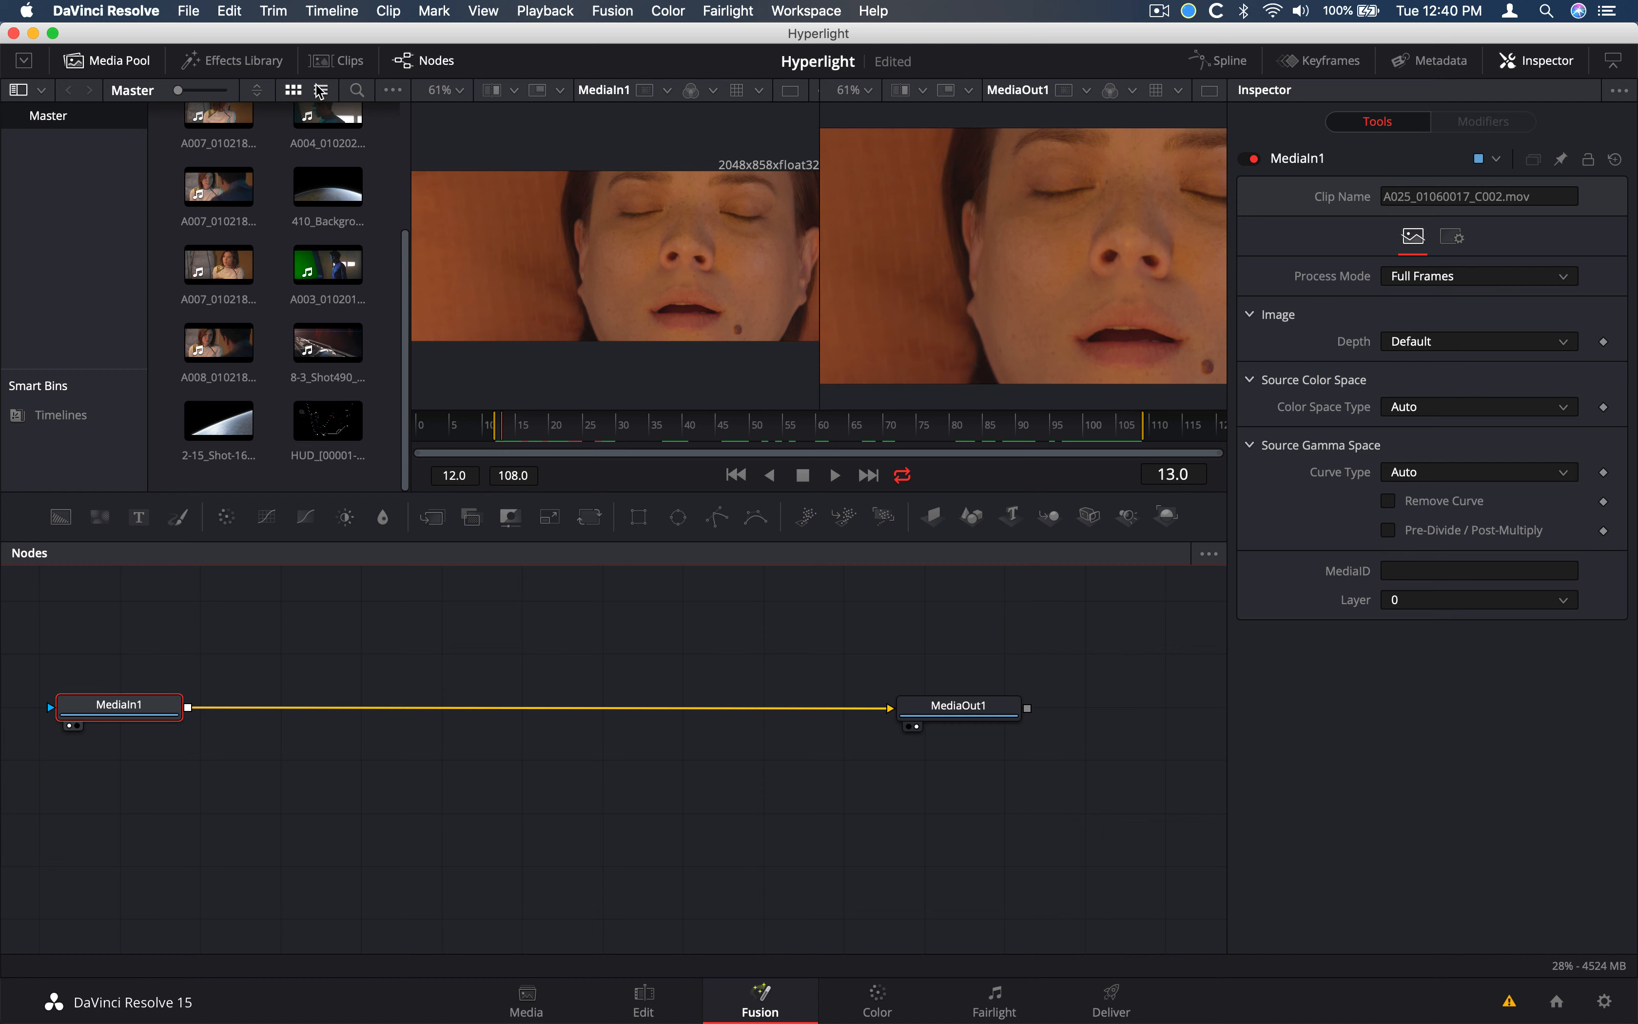
pyautogui.moveTo(315, 414); pyautogui.dragTo(323, 624)
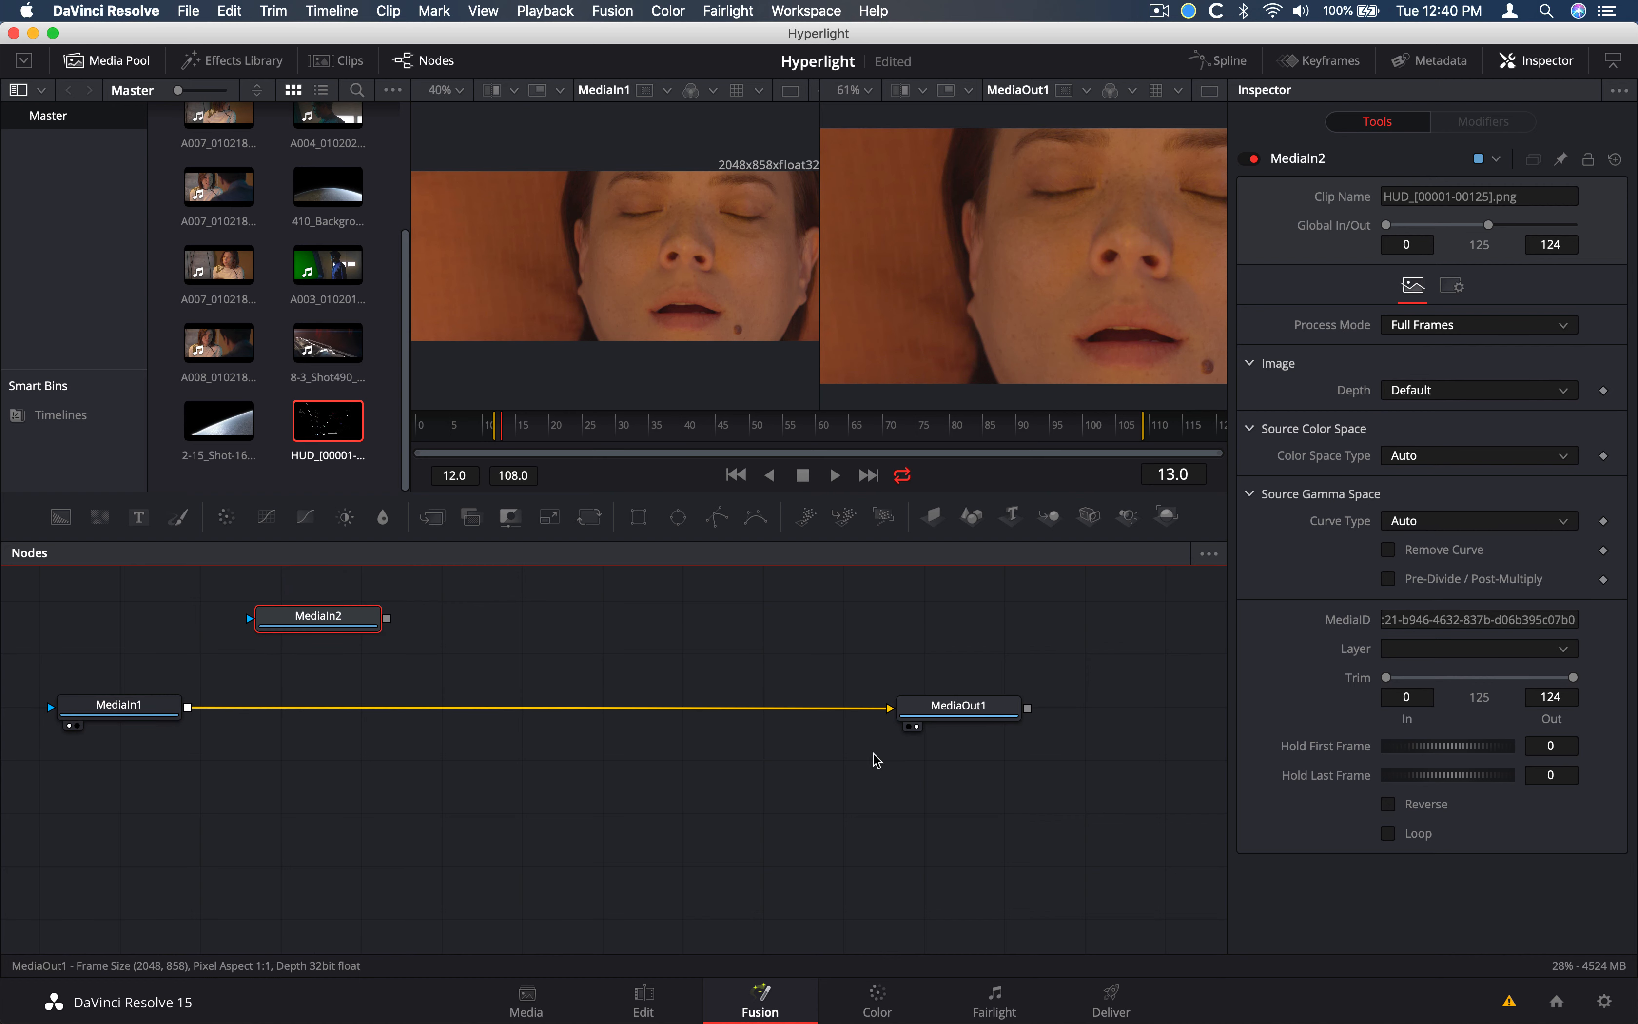
# Rename the MediaIn1 node as ACTRESS
pyautogui.moveTo(120, 707)
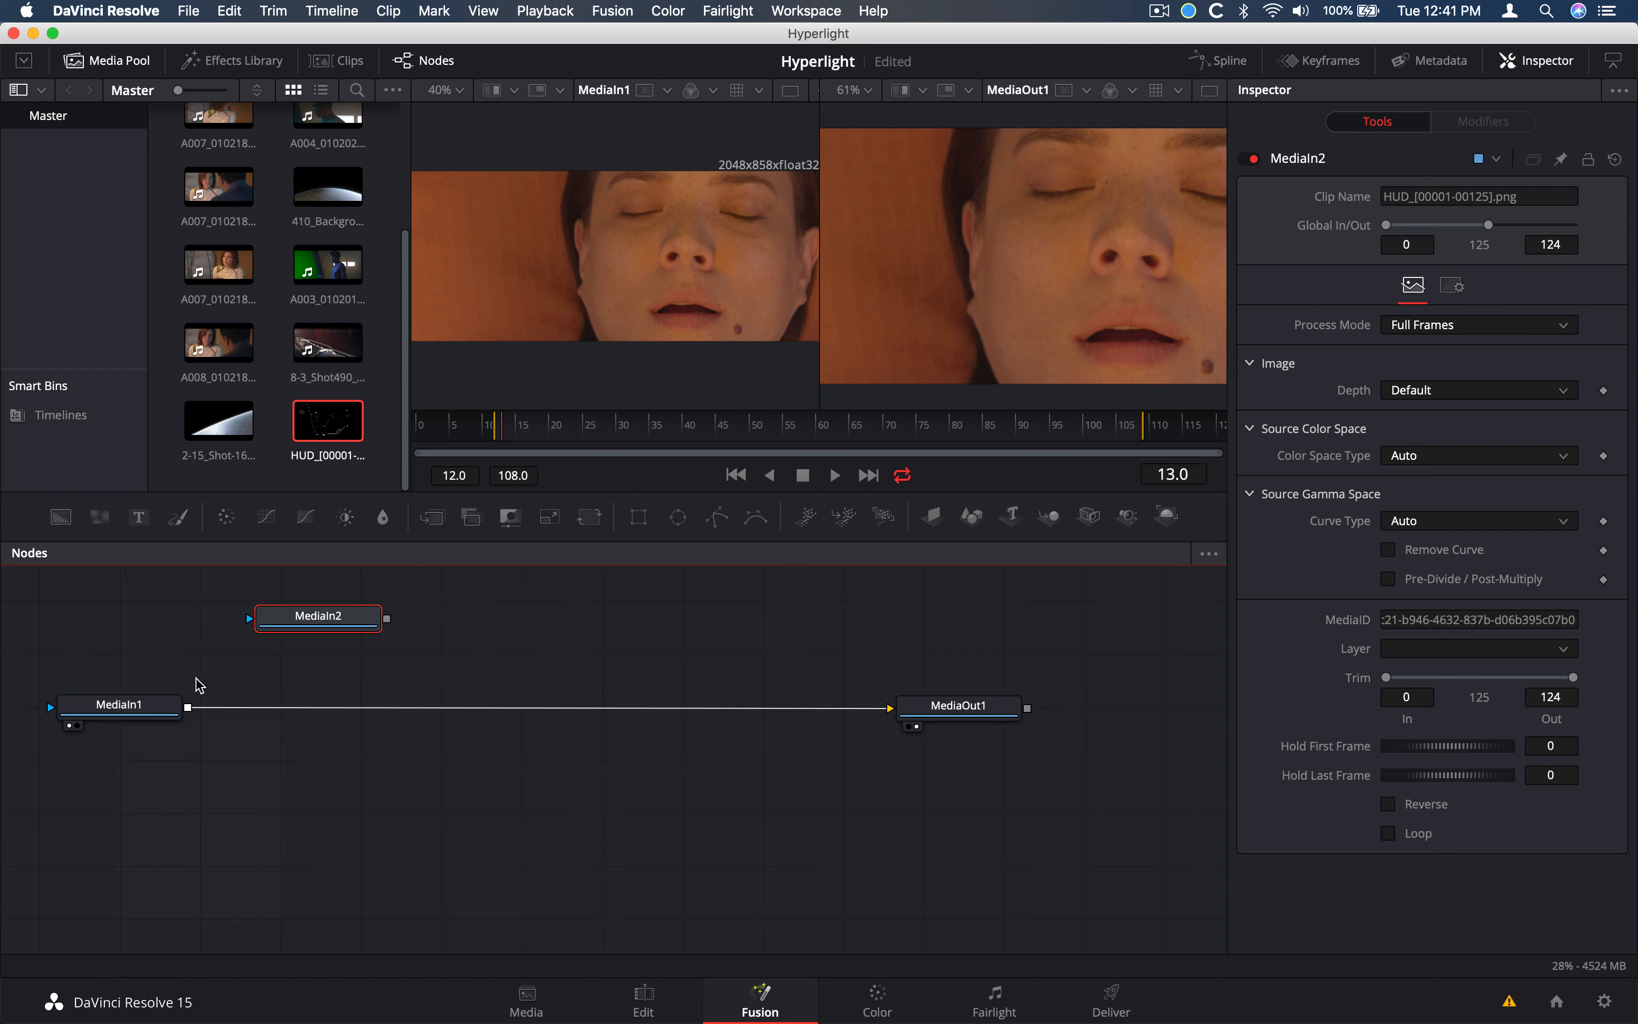
pyautogui.click(139, 711)
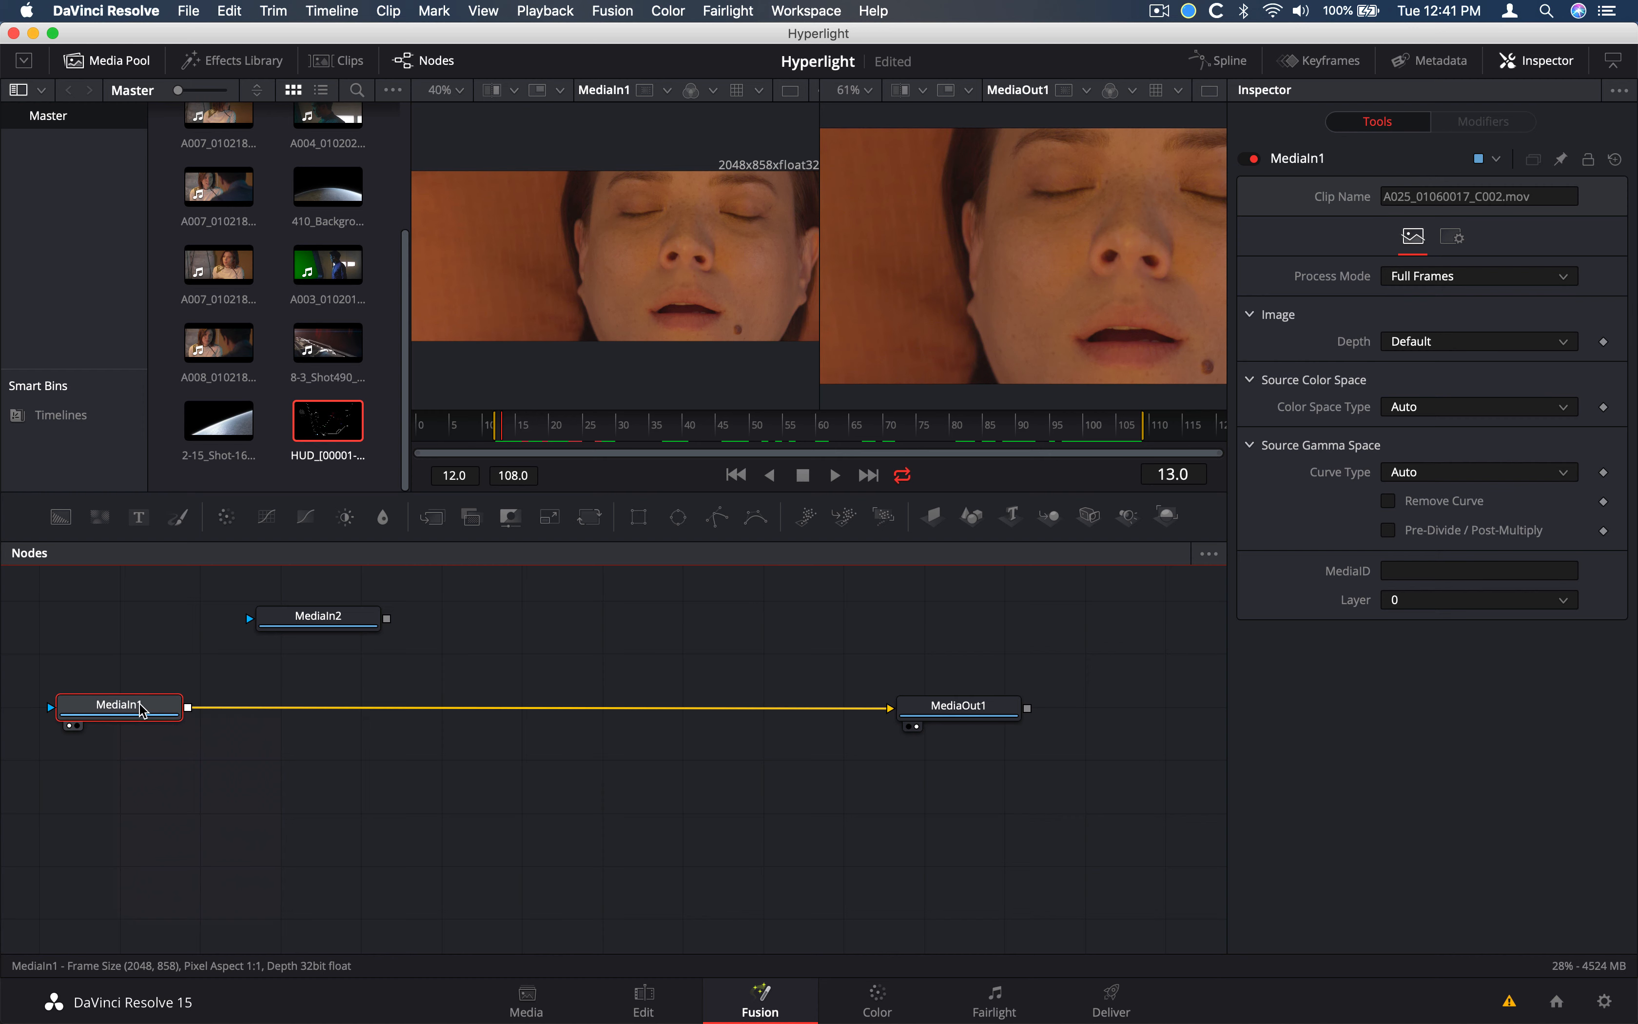
pyautogui.rightClick(142, 710)
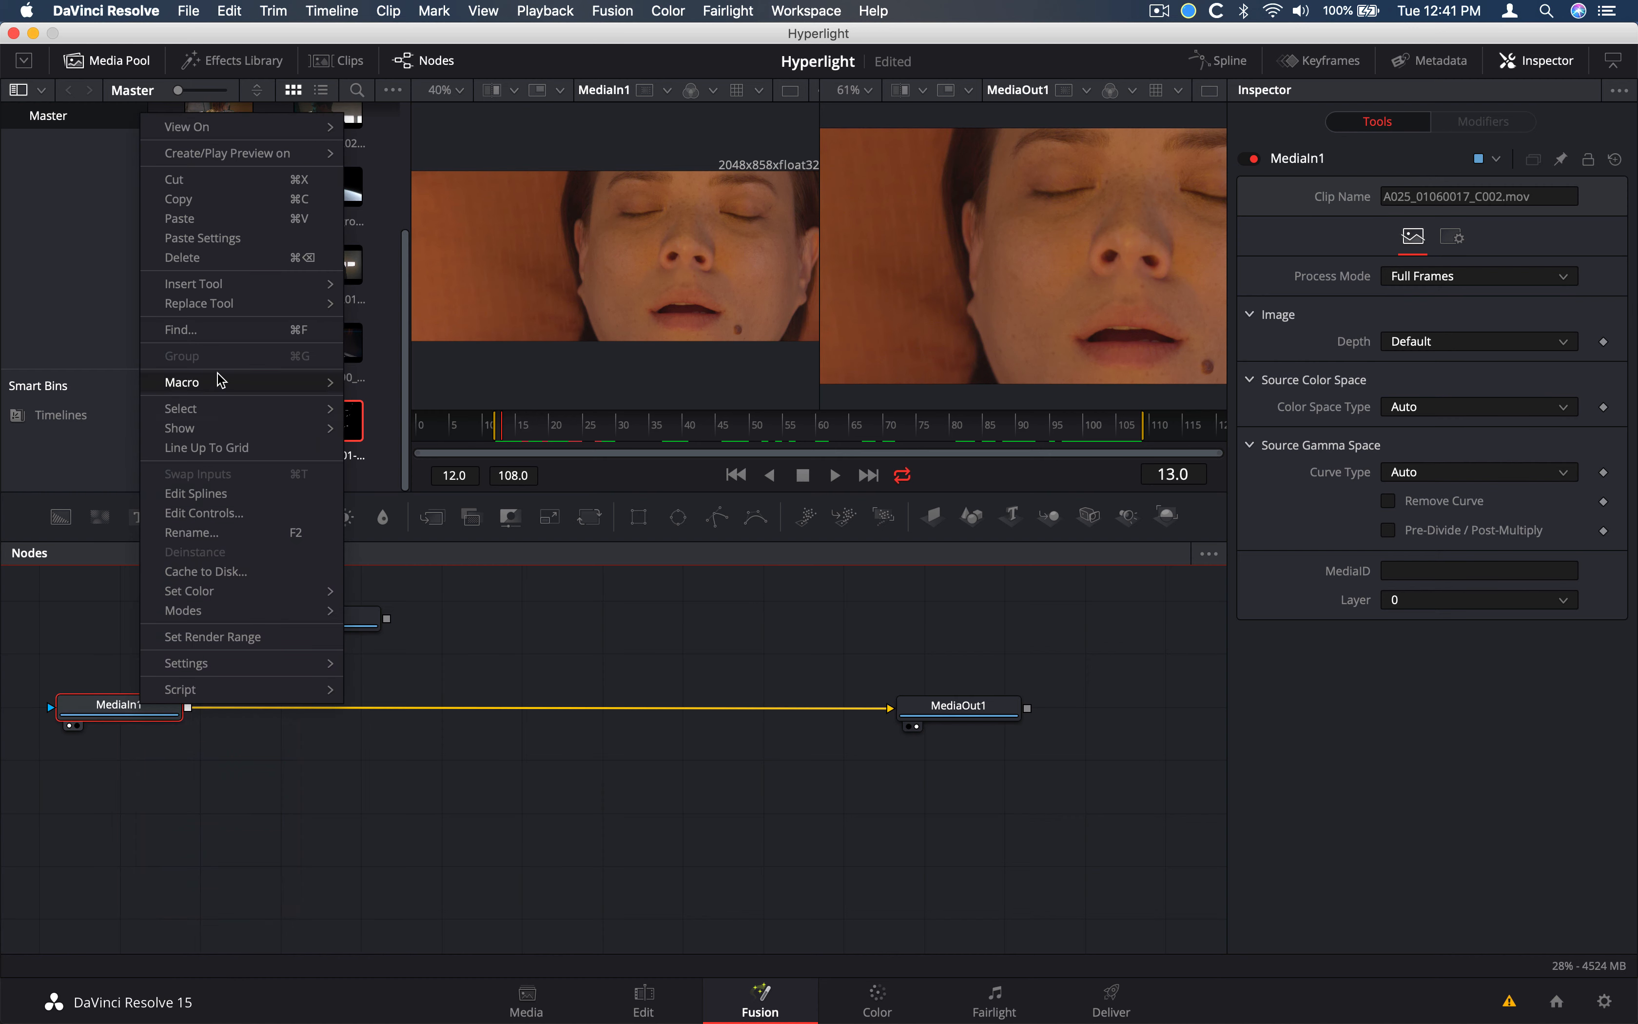
pyautogui.moveTo(220, 381)
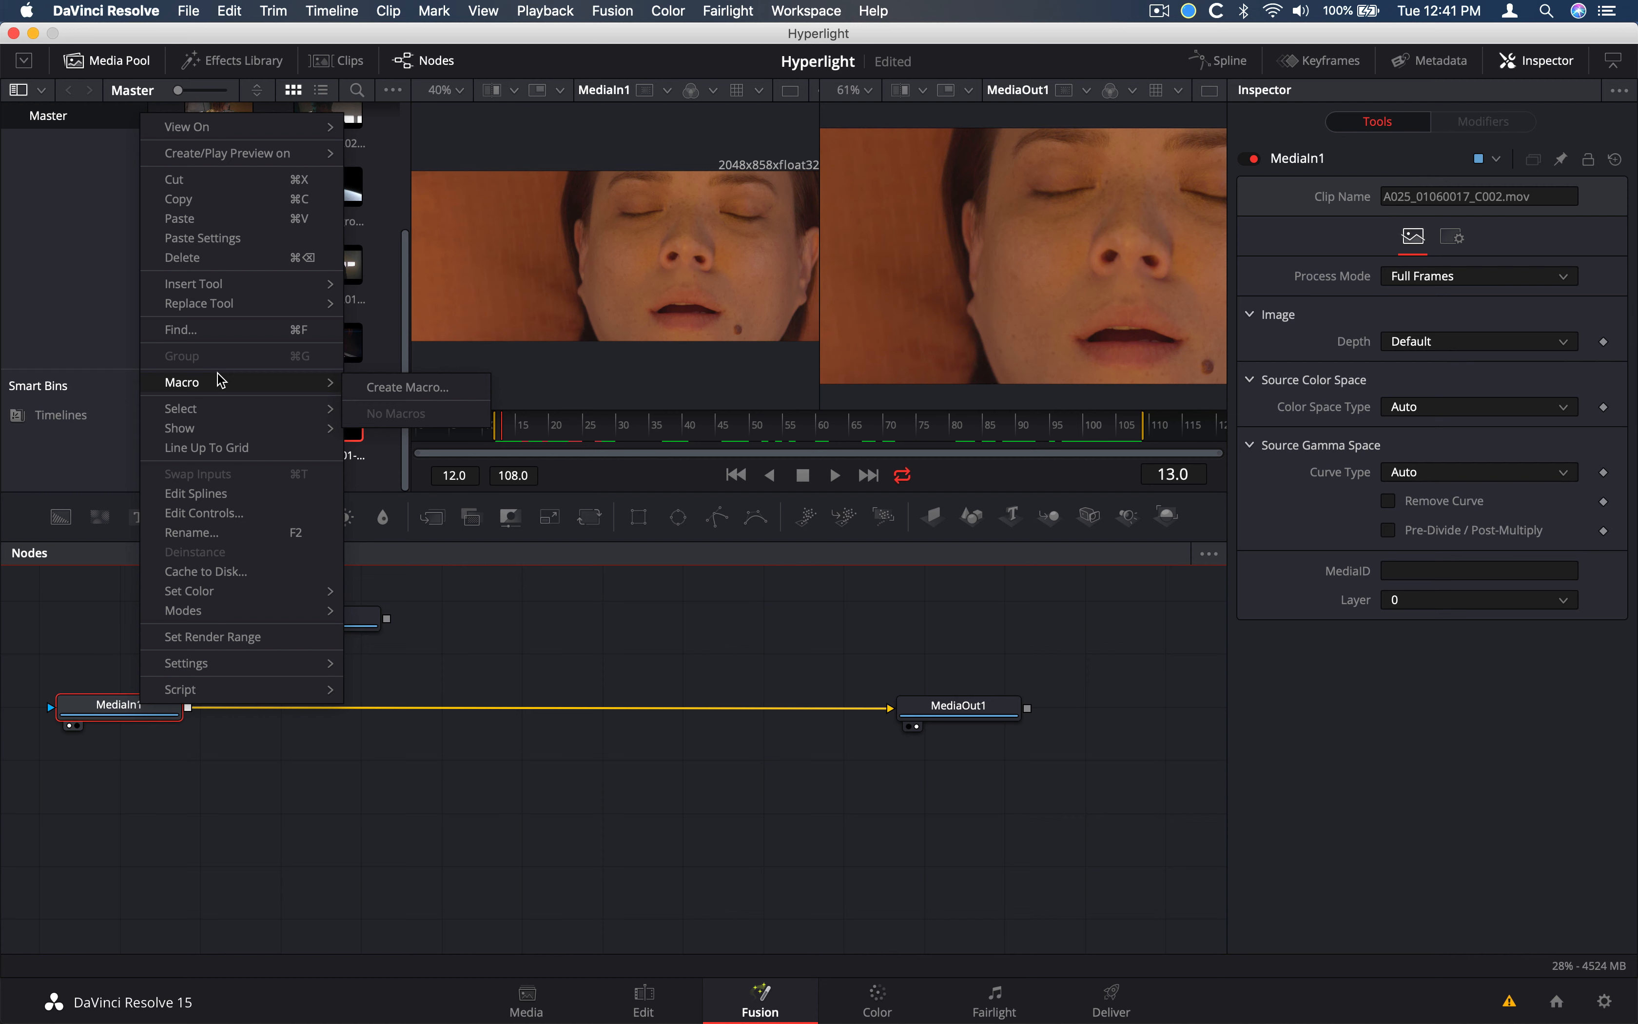
pyautogui.click(296, 534)
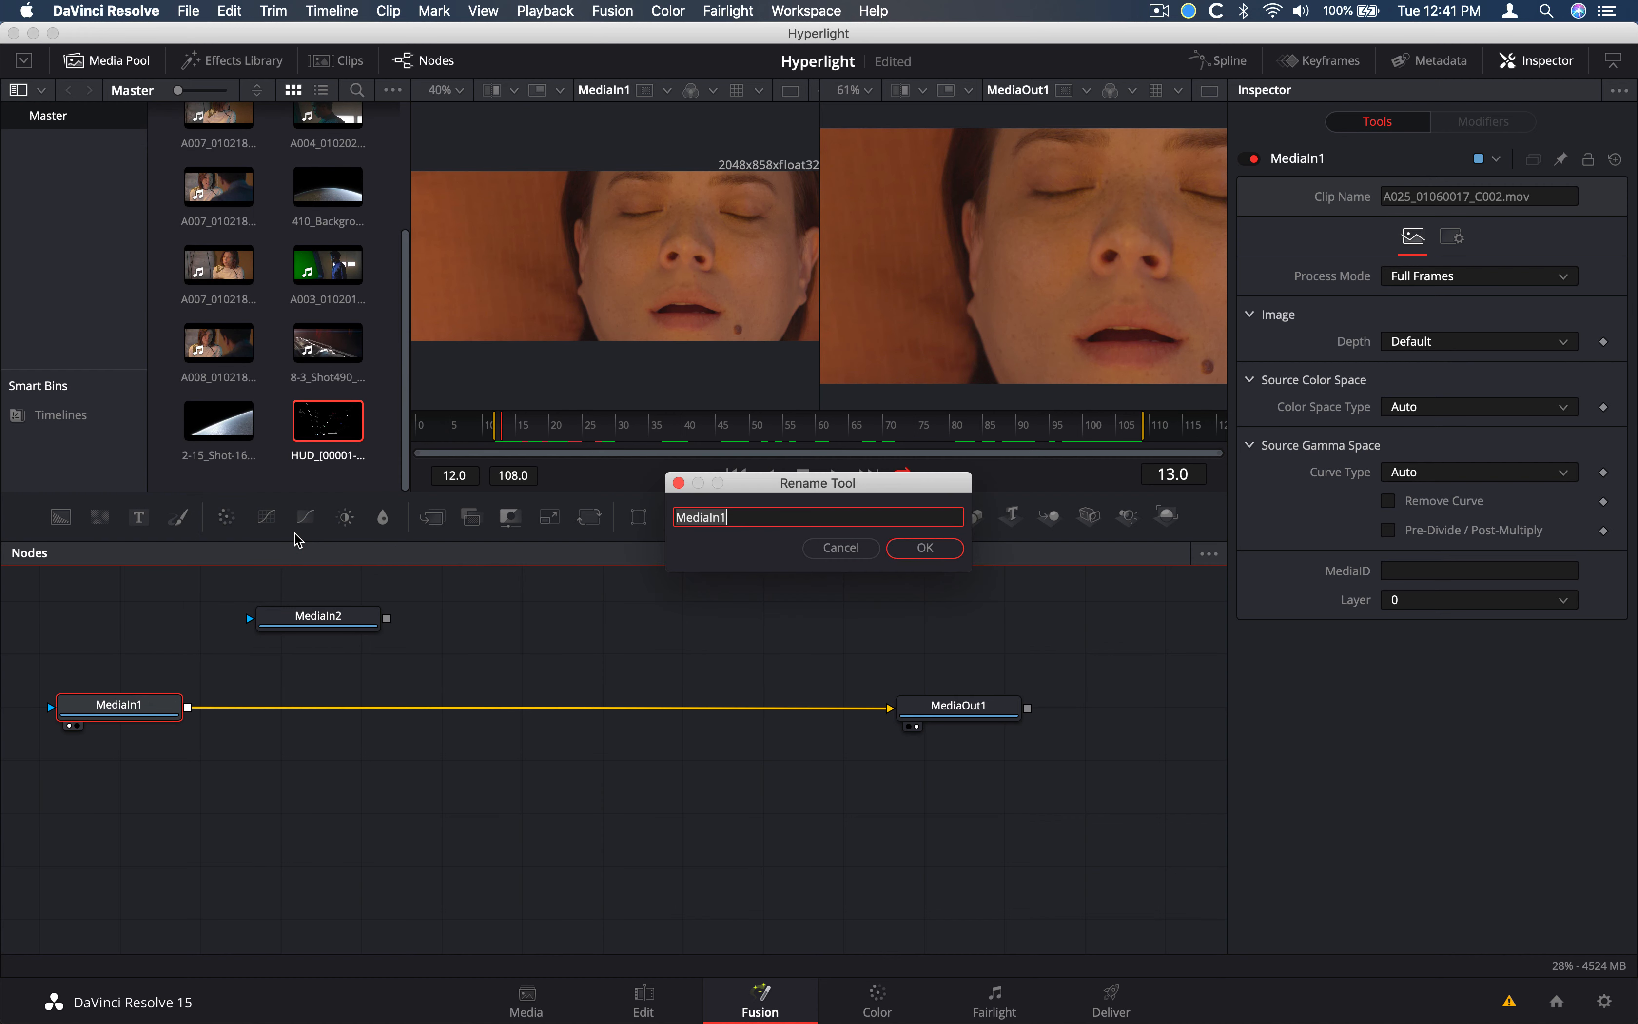
pyautogui.write('AC')
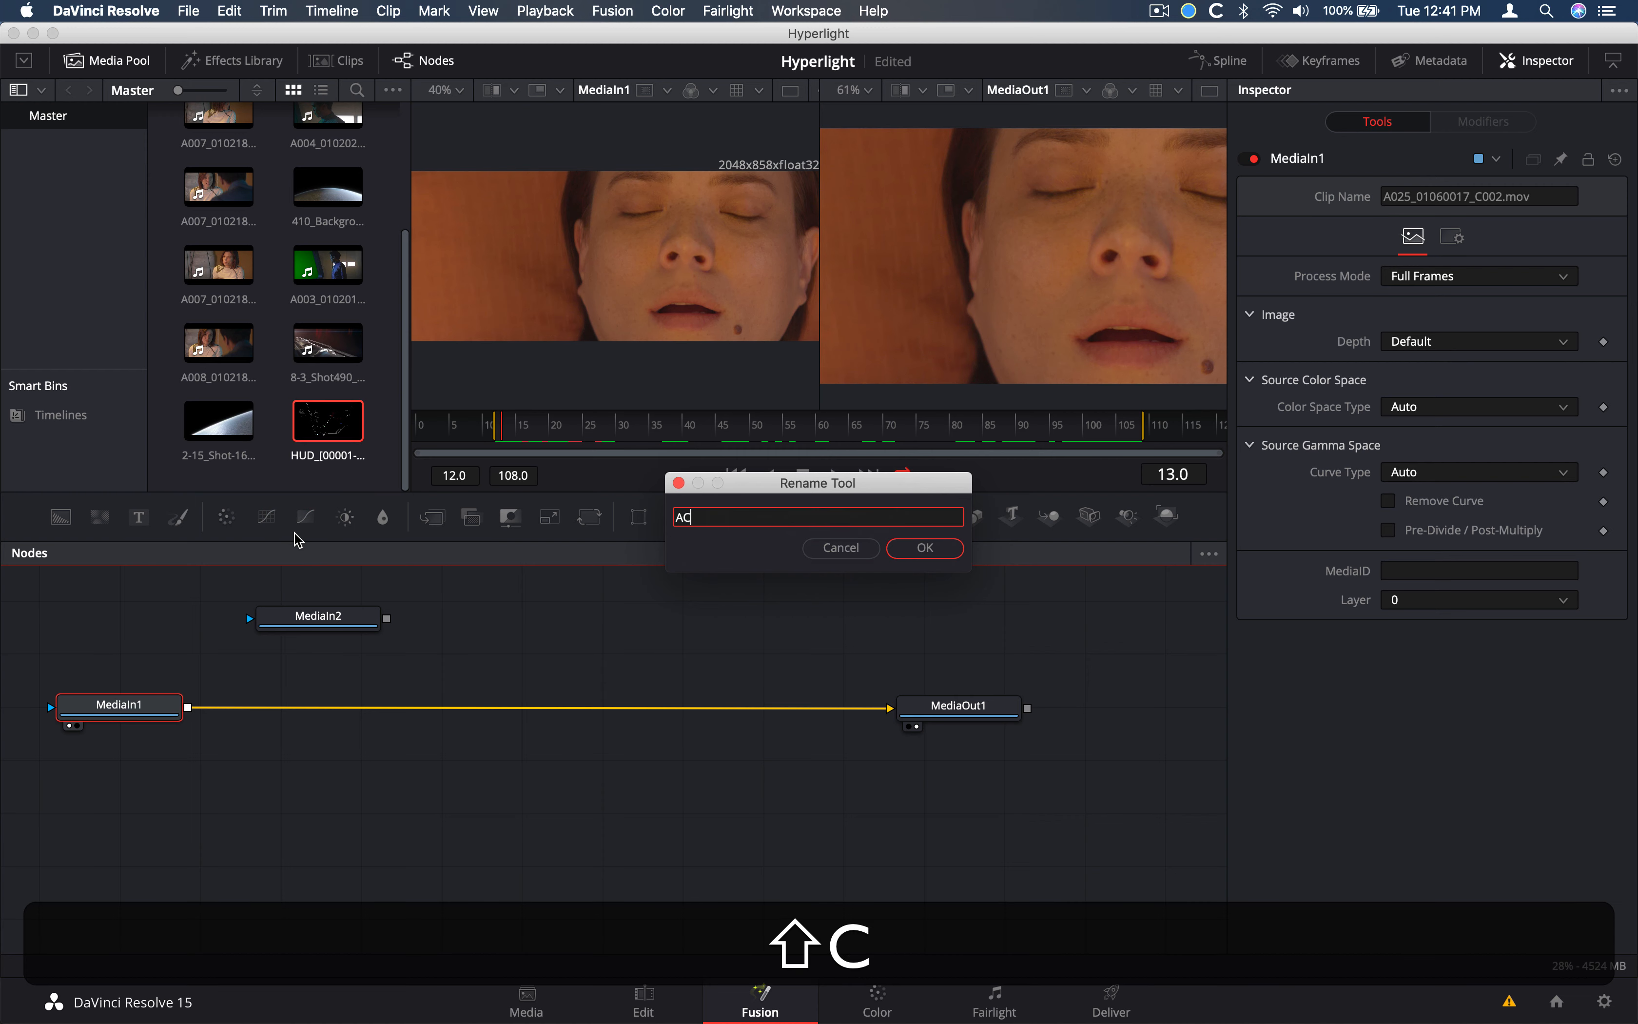
pyautogui.write('TRESS')
pyautogui.hotkey('shift', 'Return')
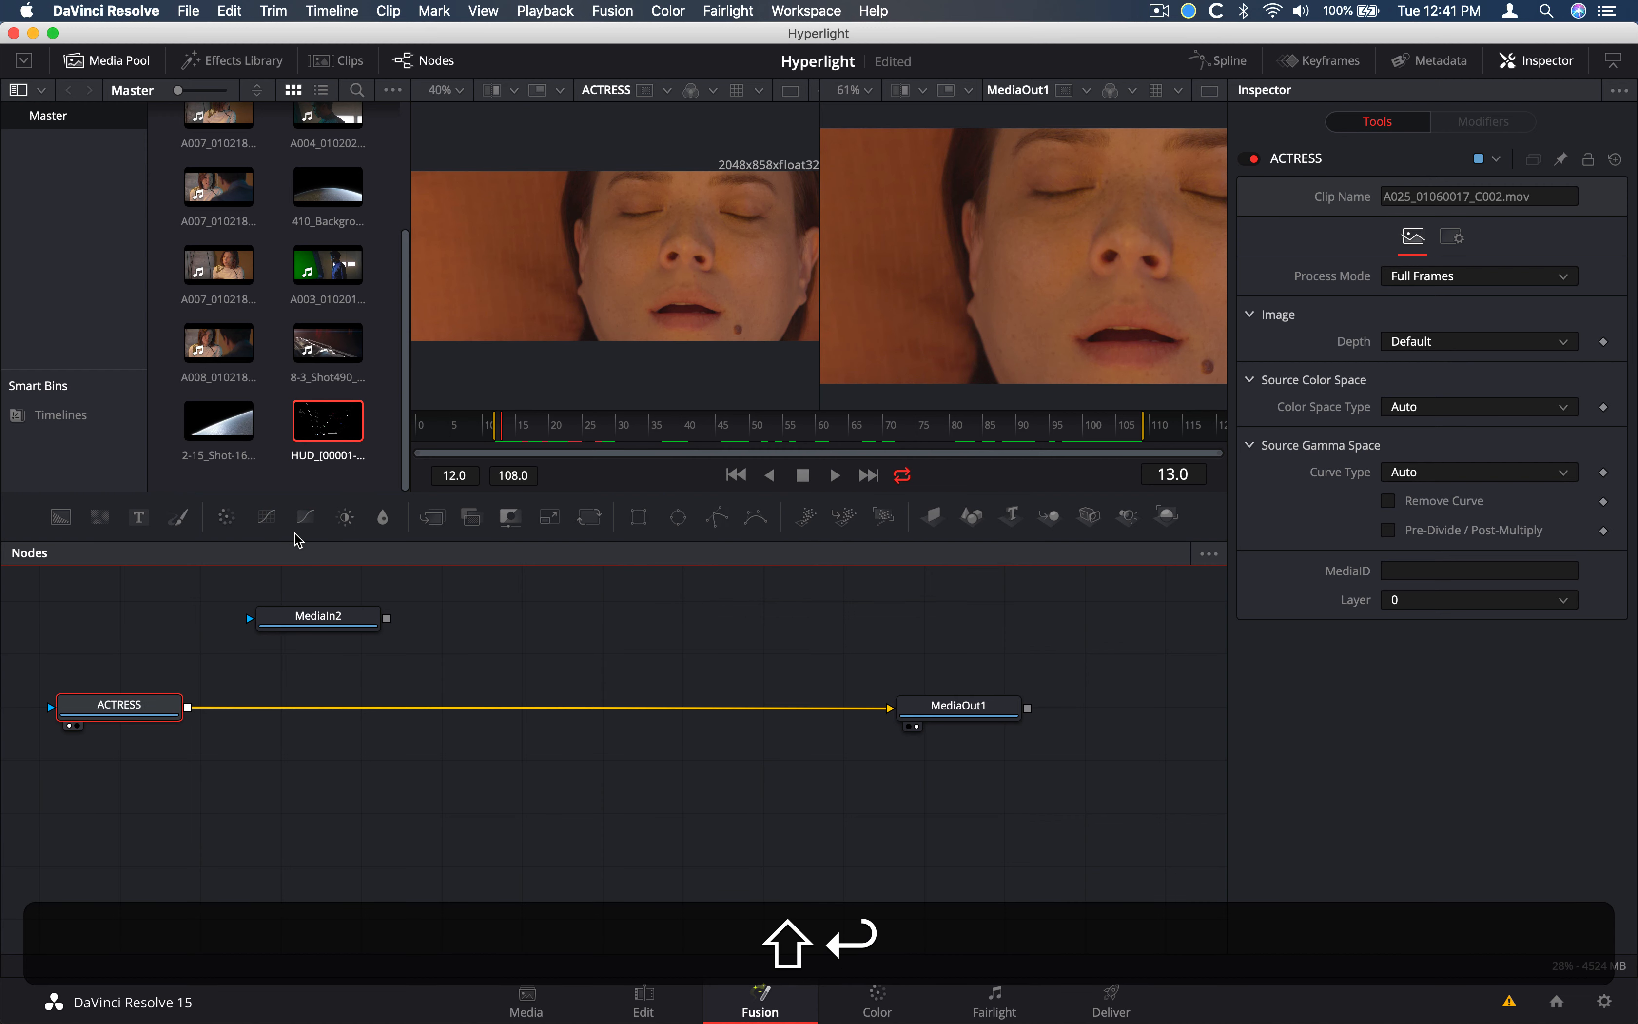
# Rename the MediaOut1 node as OUTPUT
pyautogui.click(939, 706)
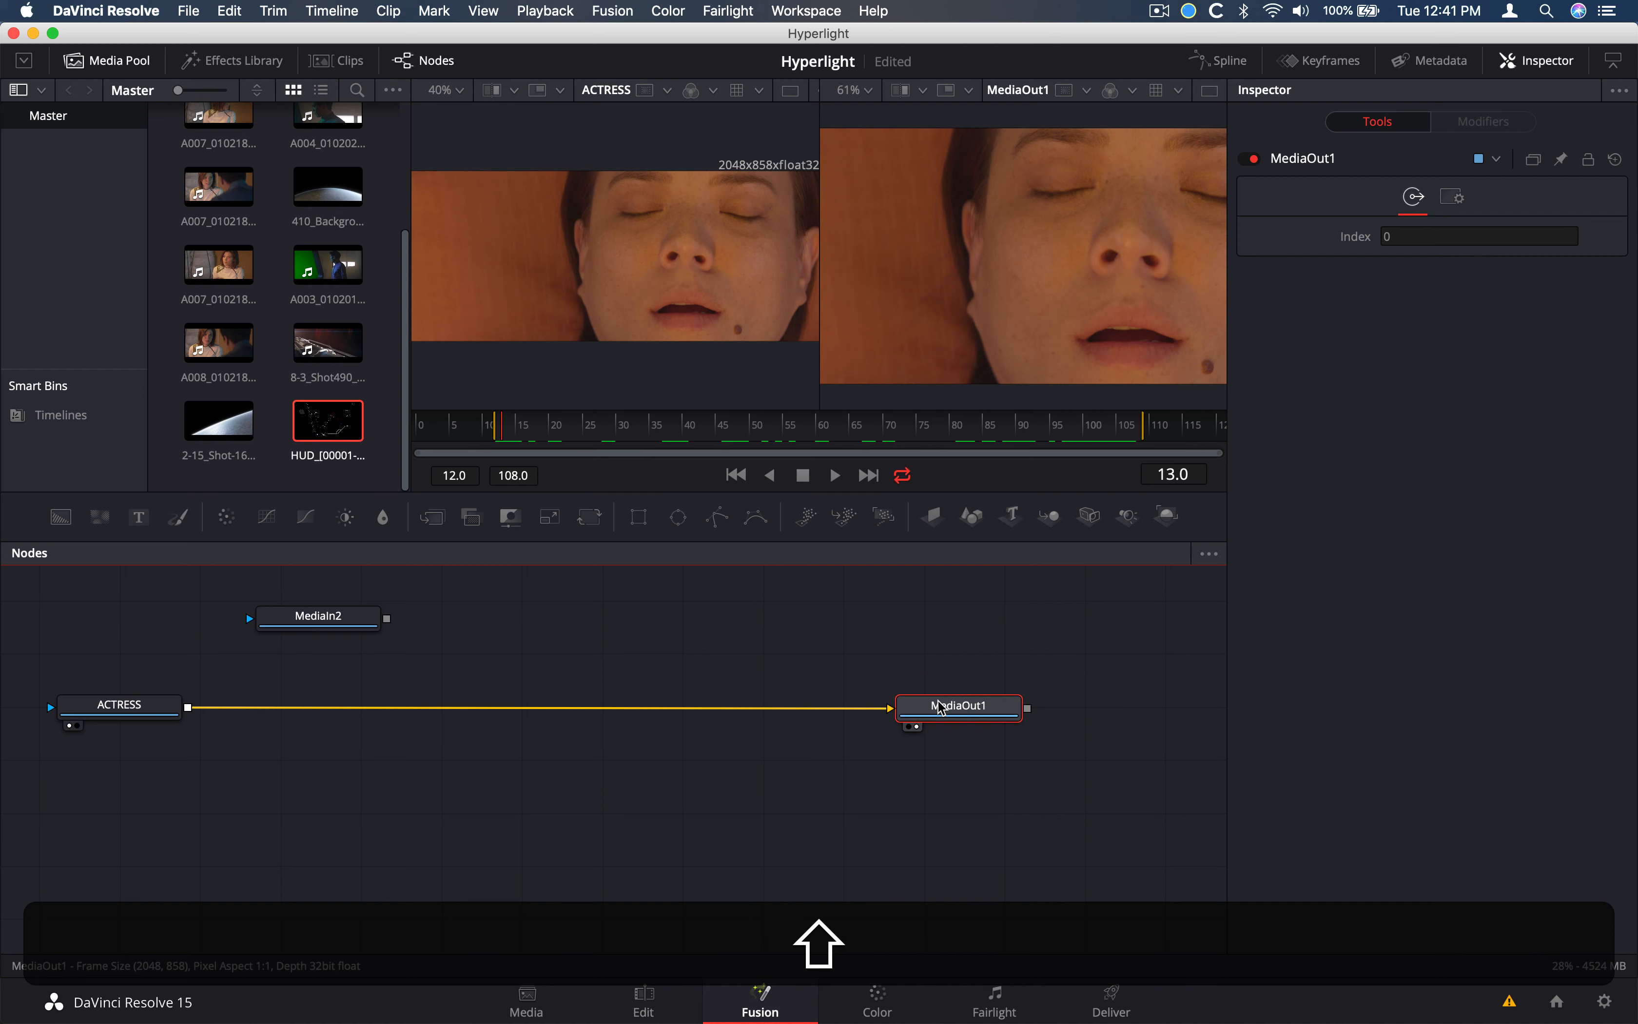
pyautogui.hotkey('shift', 'F2')
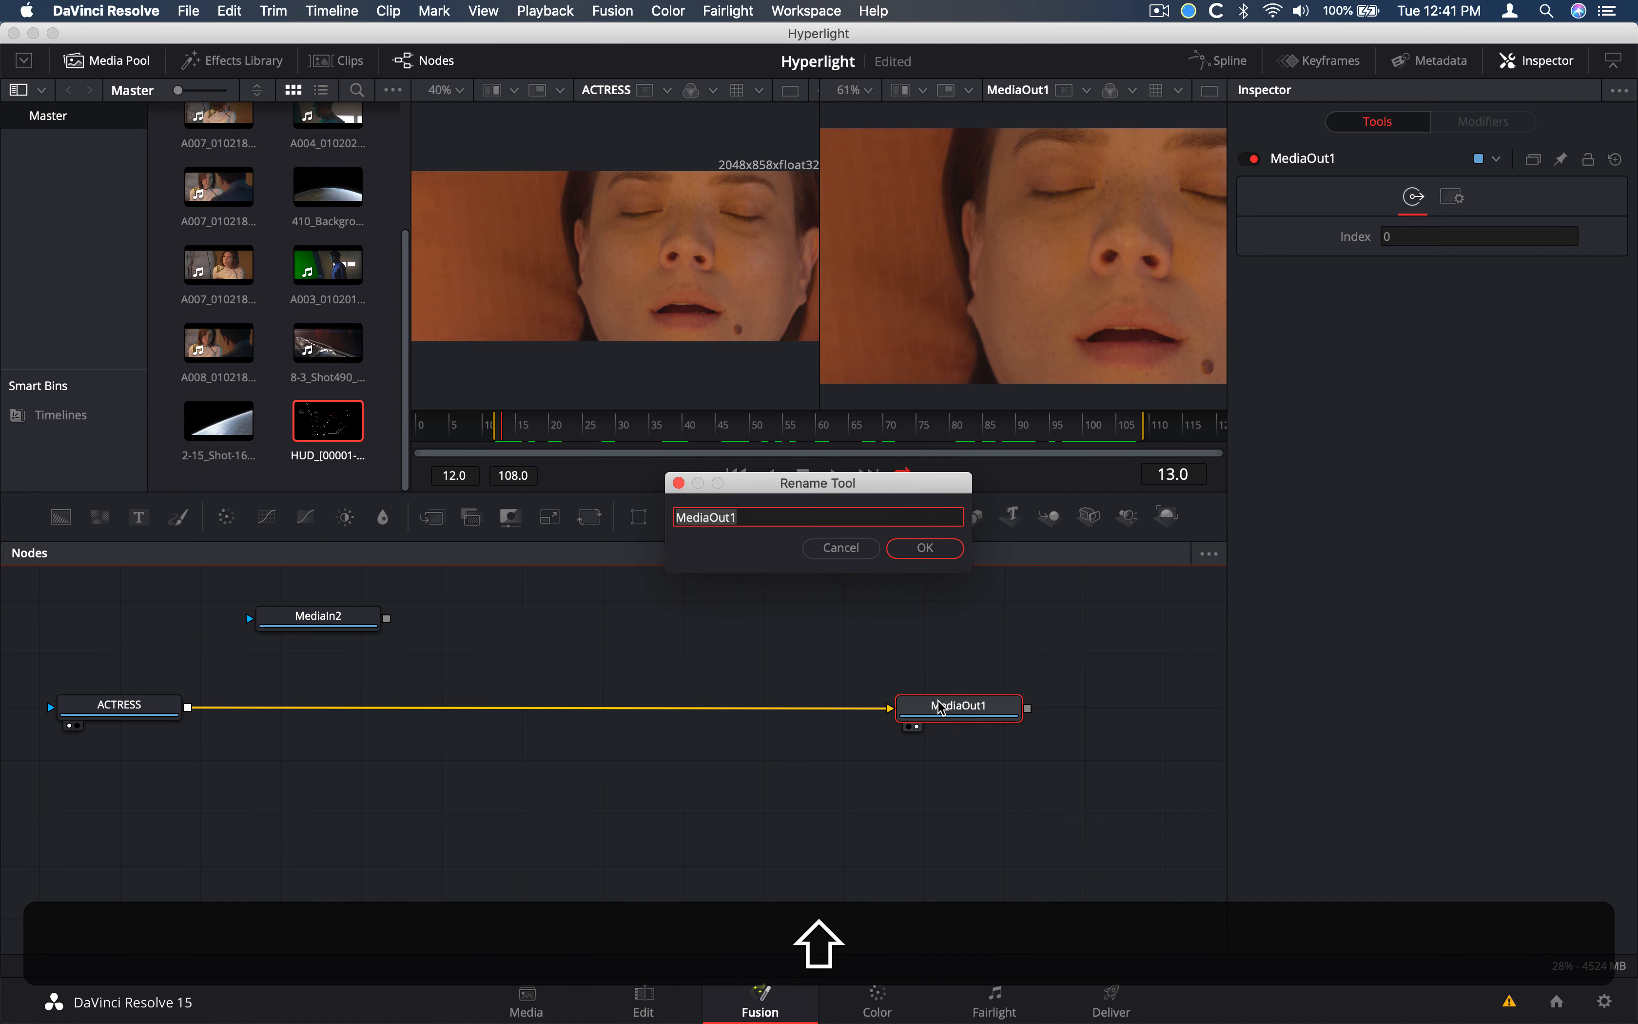
pyautogui.write('OUTPUT')
pyautogui.hotkey('shift', 'Return')
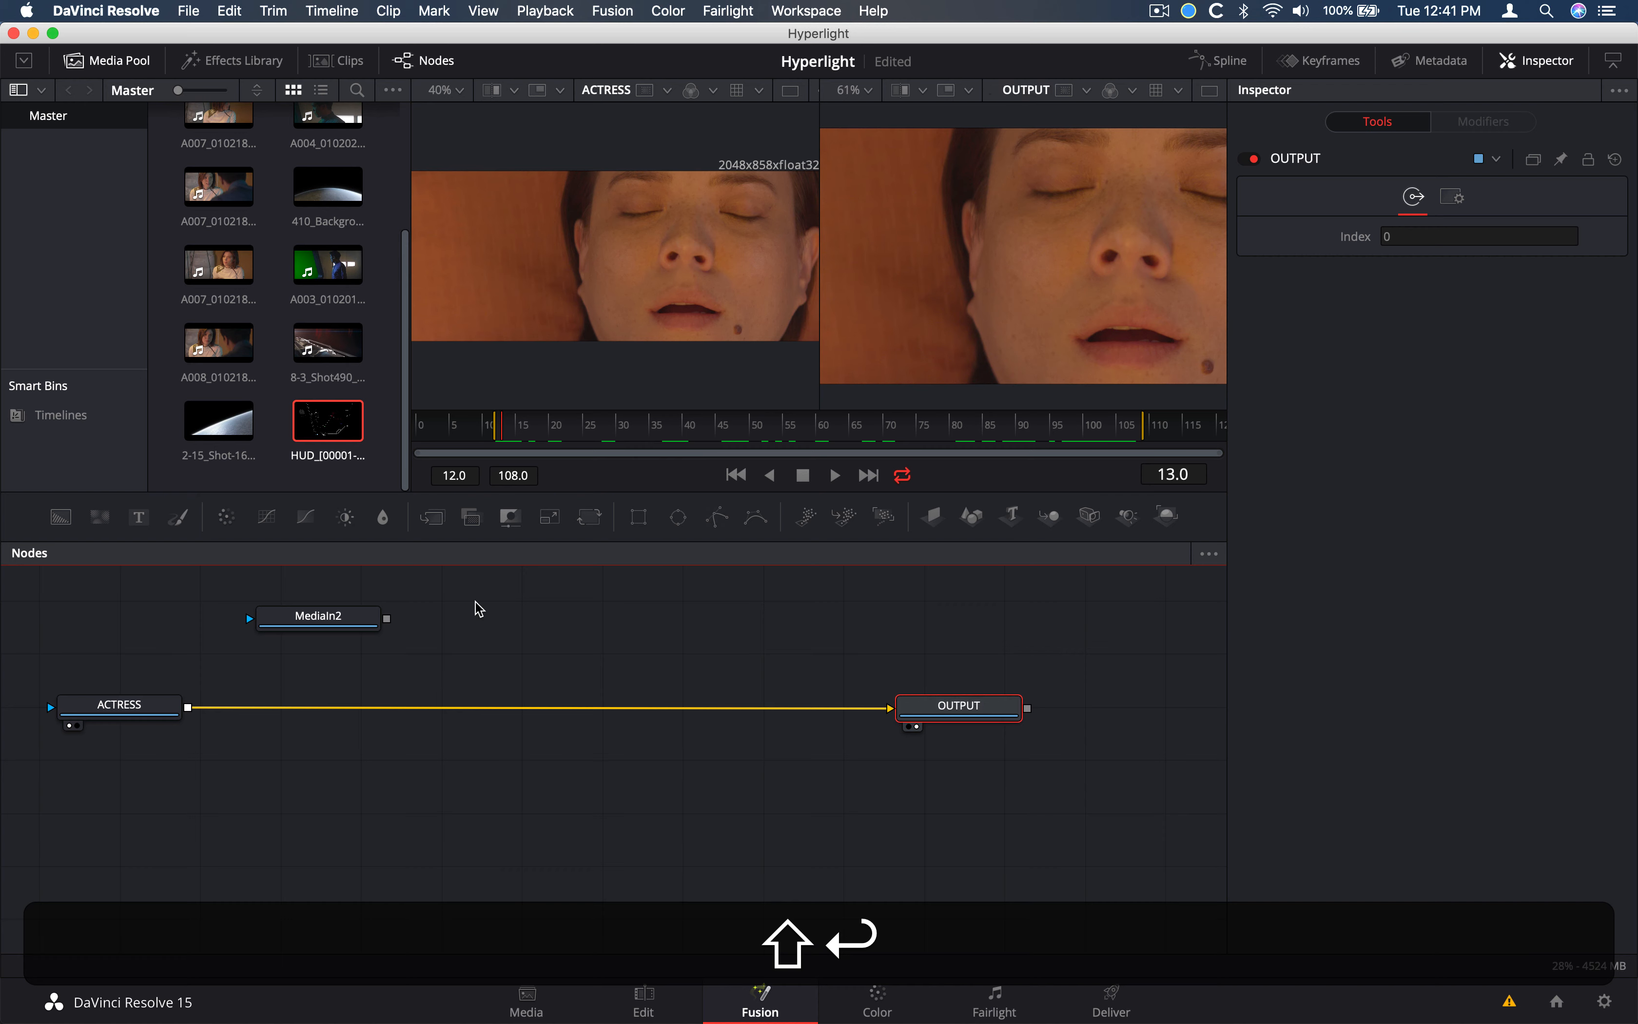
# Rename the MediaIn2 node as HUD
pyautogui.click(328, 623)
pyautogui.rightClick(329, 624)
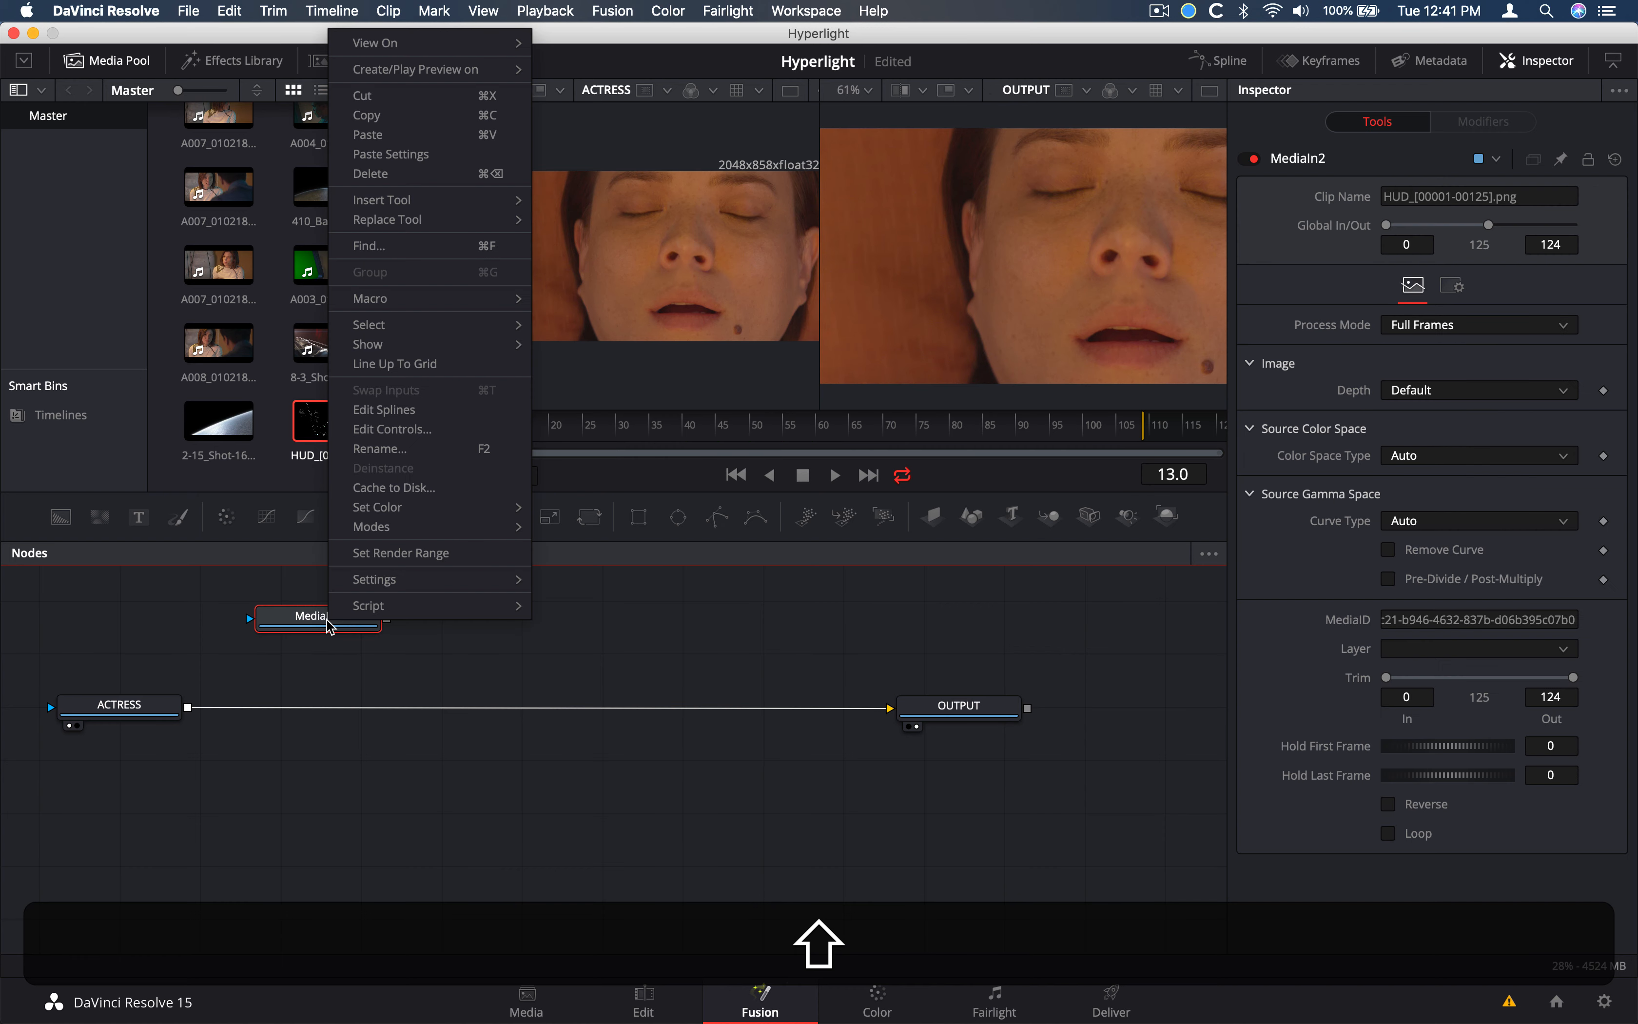
pyautogui.click(398, 450)
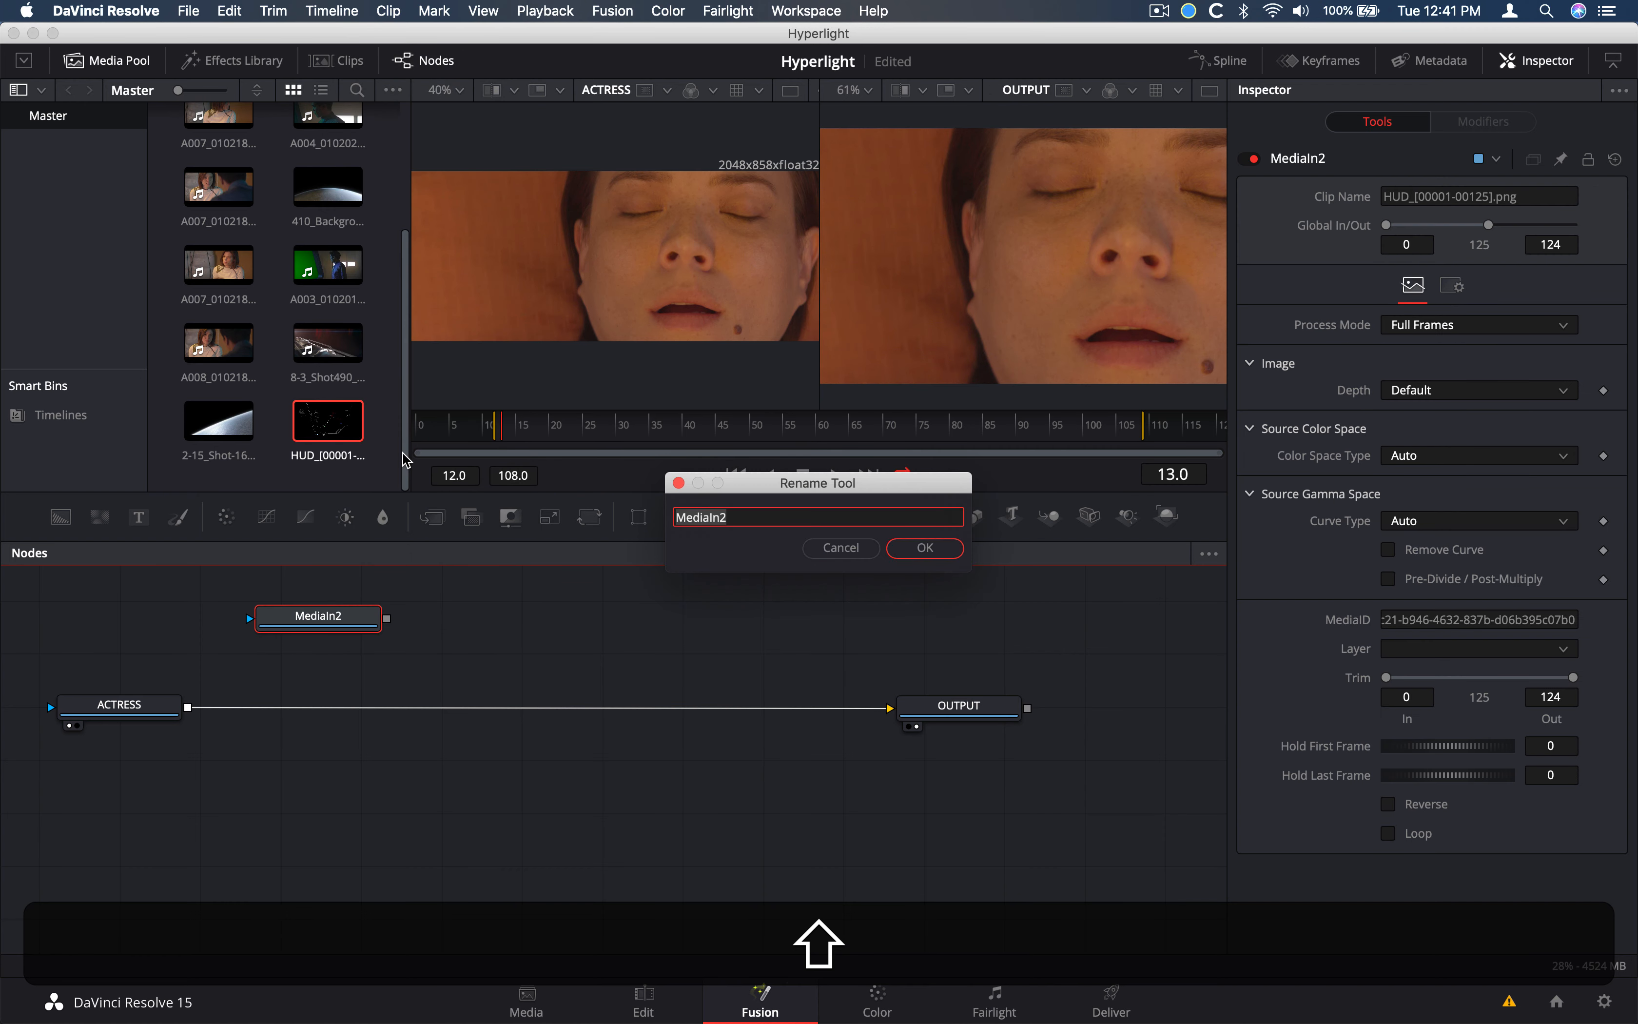
pyautogui.write('HUD')
pyautogui.hotkey('shift', 'Return')
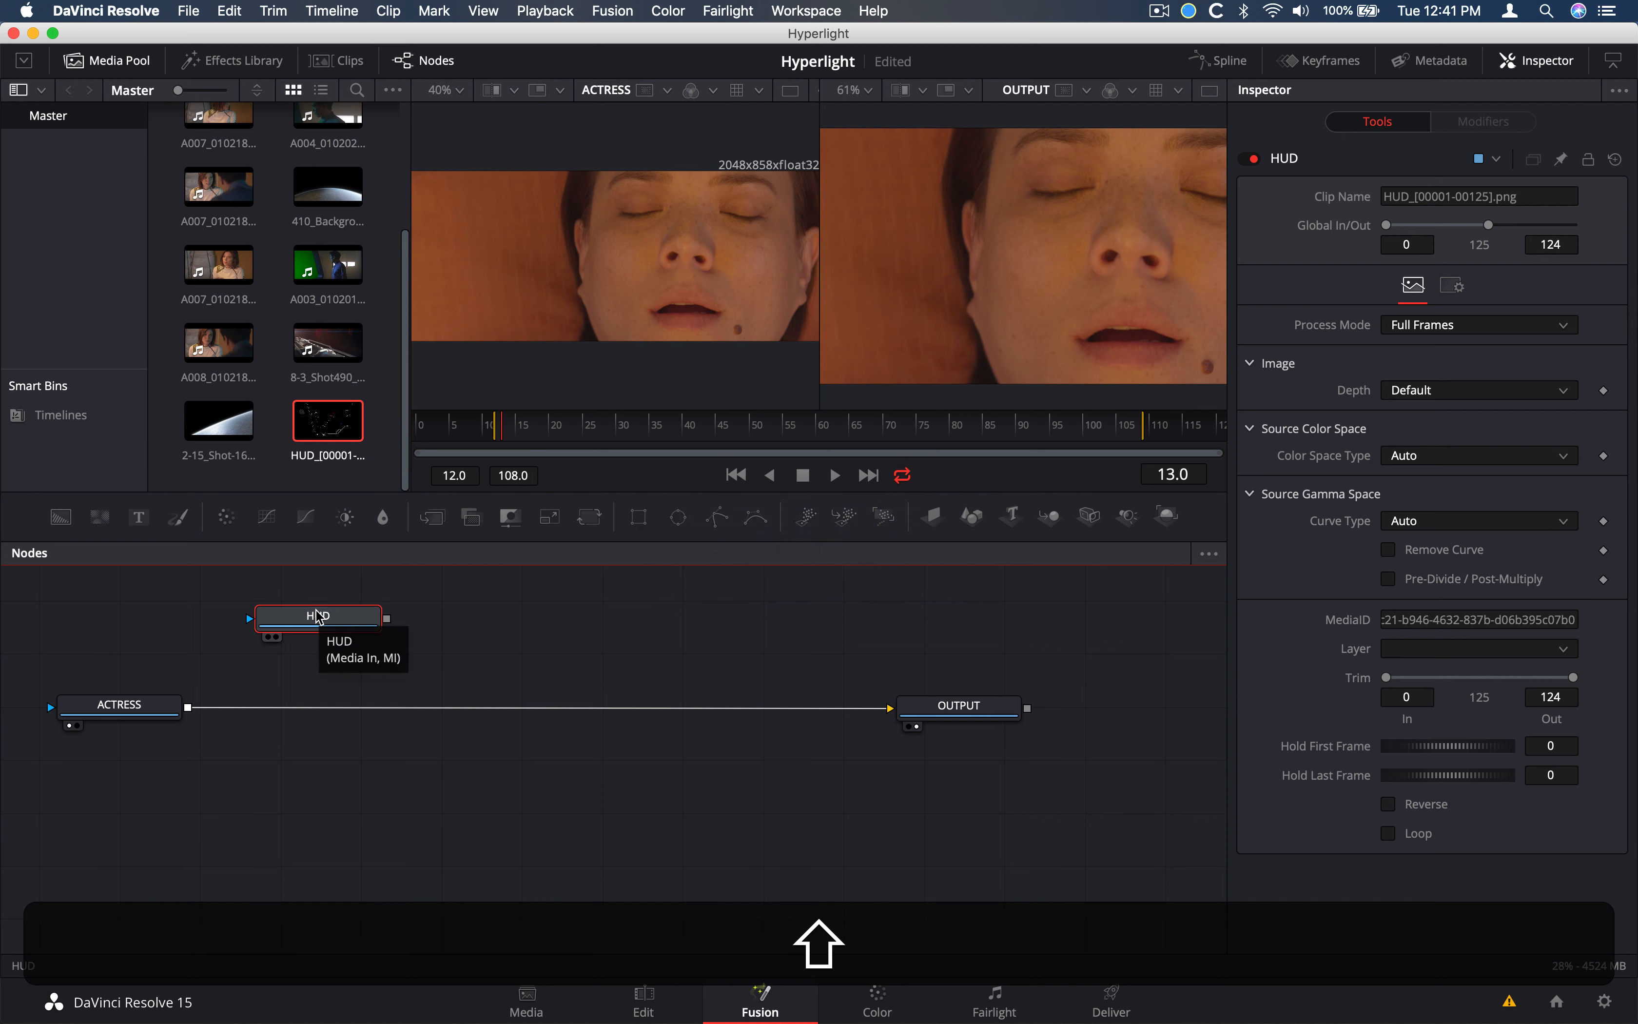
# Display the HUD node in the first viewer and hide the Media Pool
pyautogui.moveTo(318, 616); pyautogui.dragTo(542, 319)
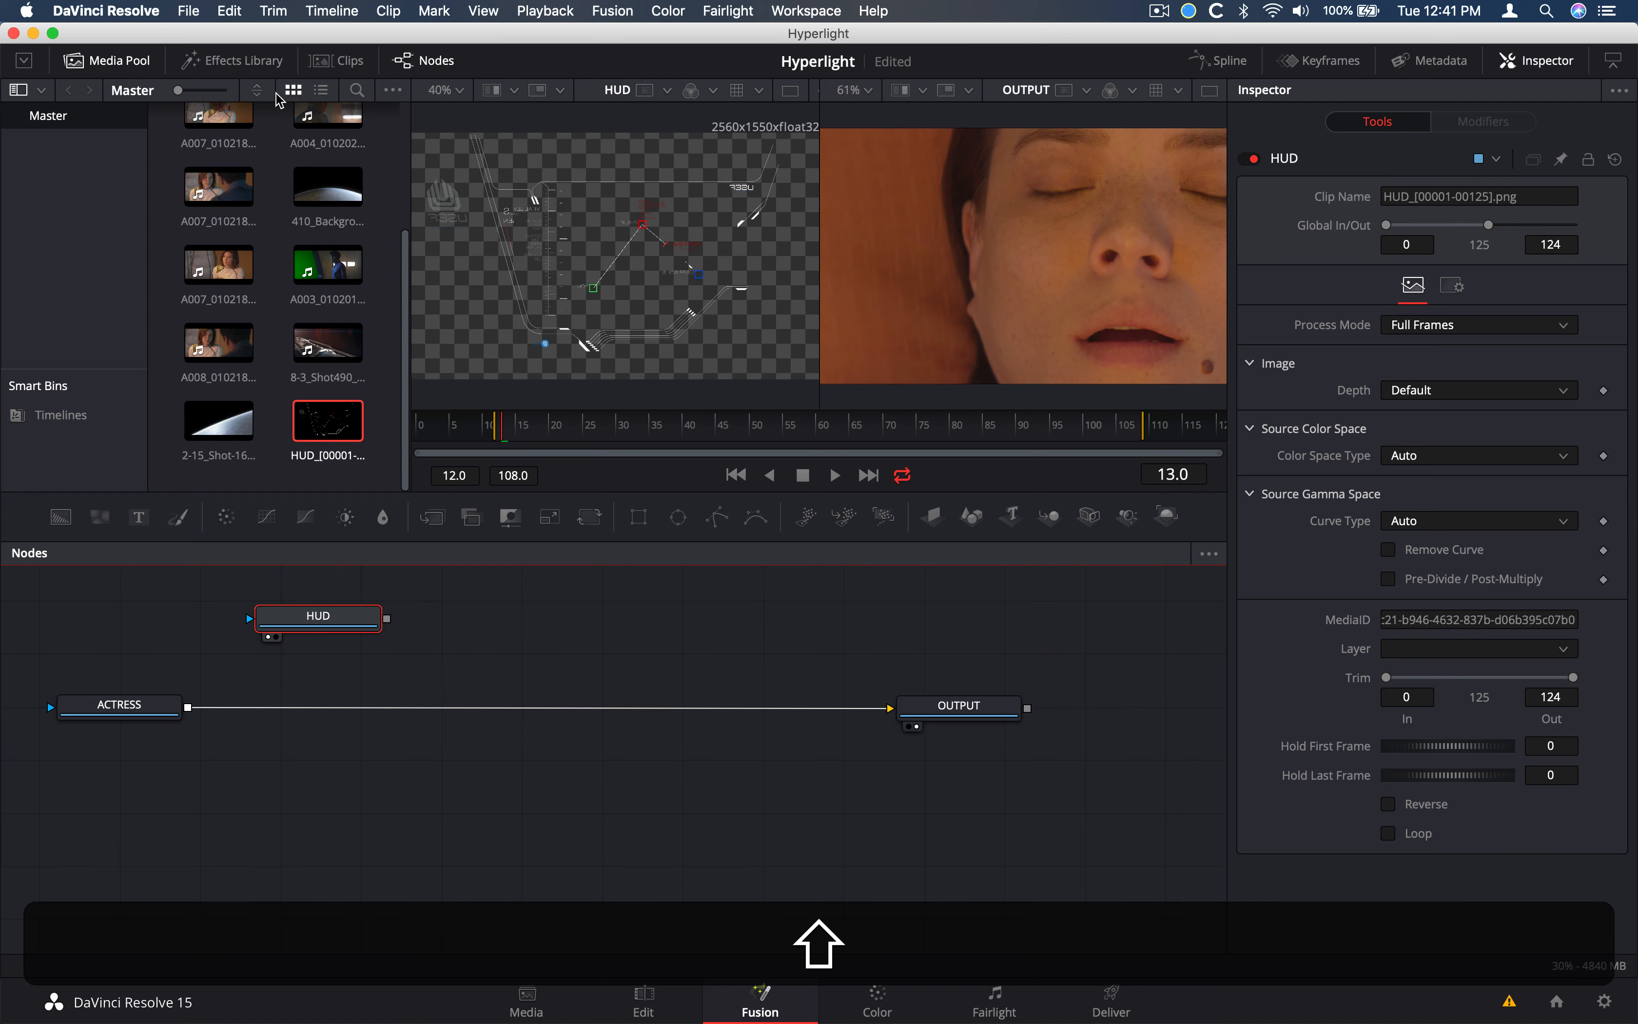
pyautogui.click(126, 61)
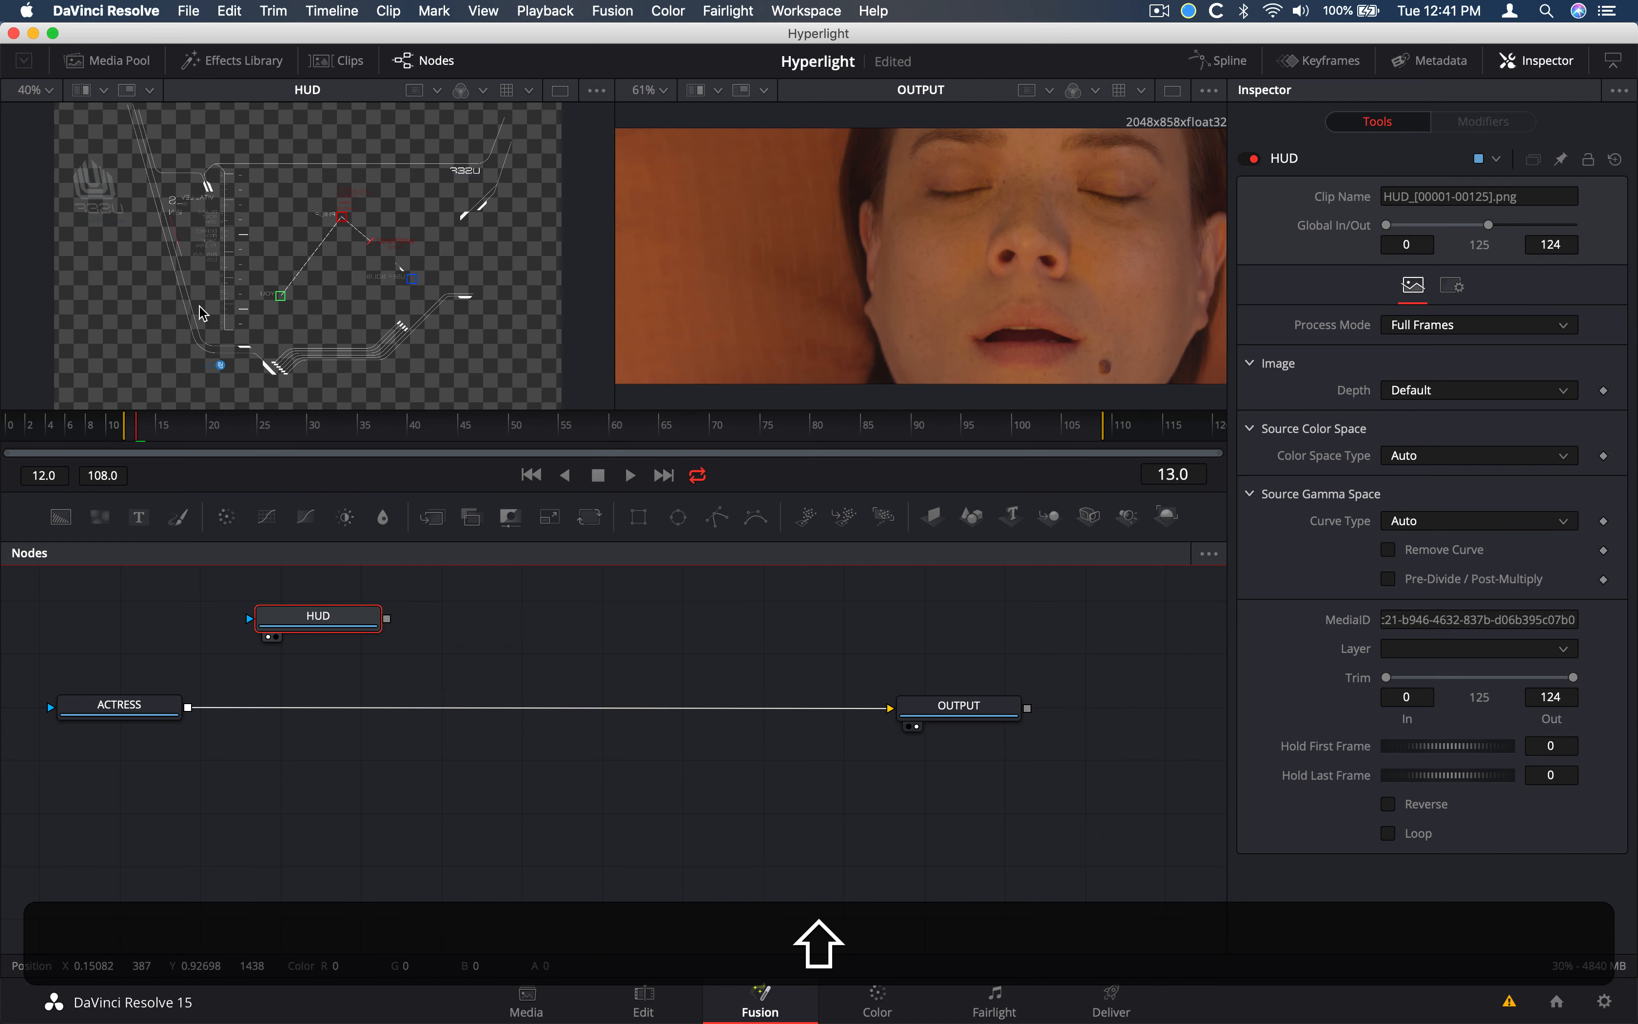
# Toggle the HUD node in both viewers, ending with HUD in the first viewer and OUTPUT in the second
pyautogui.moveTo(286, 612); pyautogui.dragTo(288, 613)
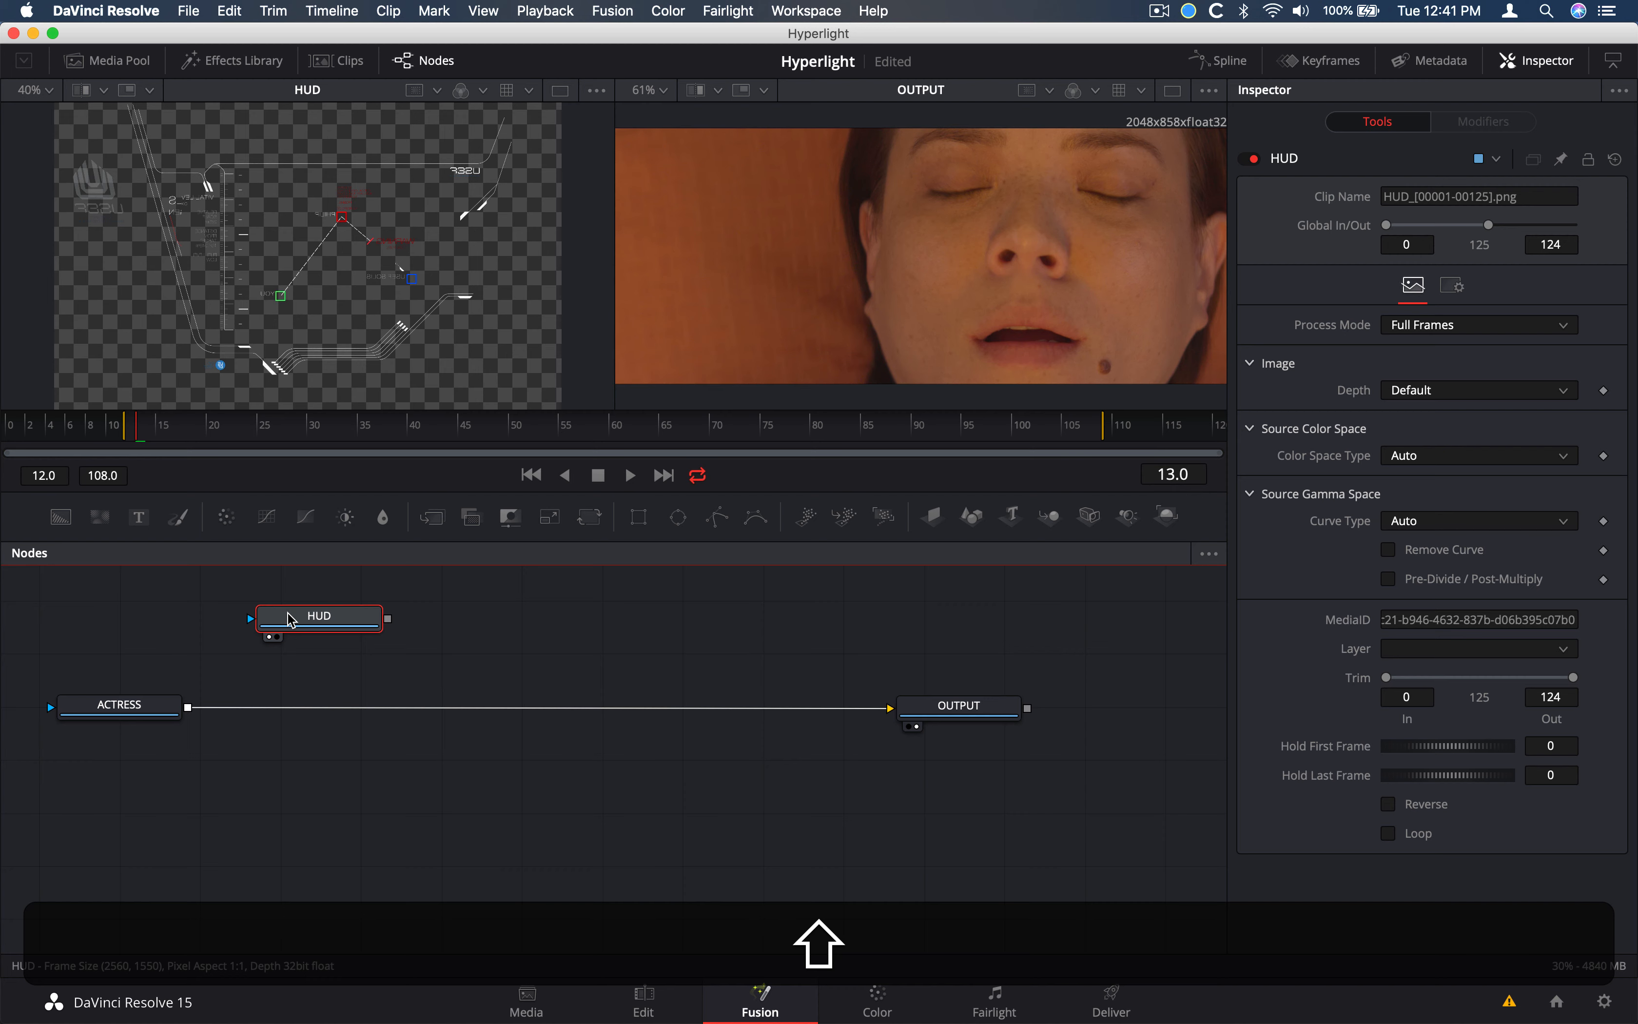
pyautogui.press('1')
pyautogui.press('1')
pyautogui.press('1')
pyautogui.press('1')
pyautogui.hotkey('shift', '2')
pyautogui.hotkey('shift', '2')
pyautogui.hotkey('shift', '2')
pyautogui.hotkey('shift', '1')
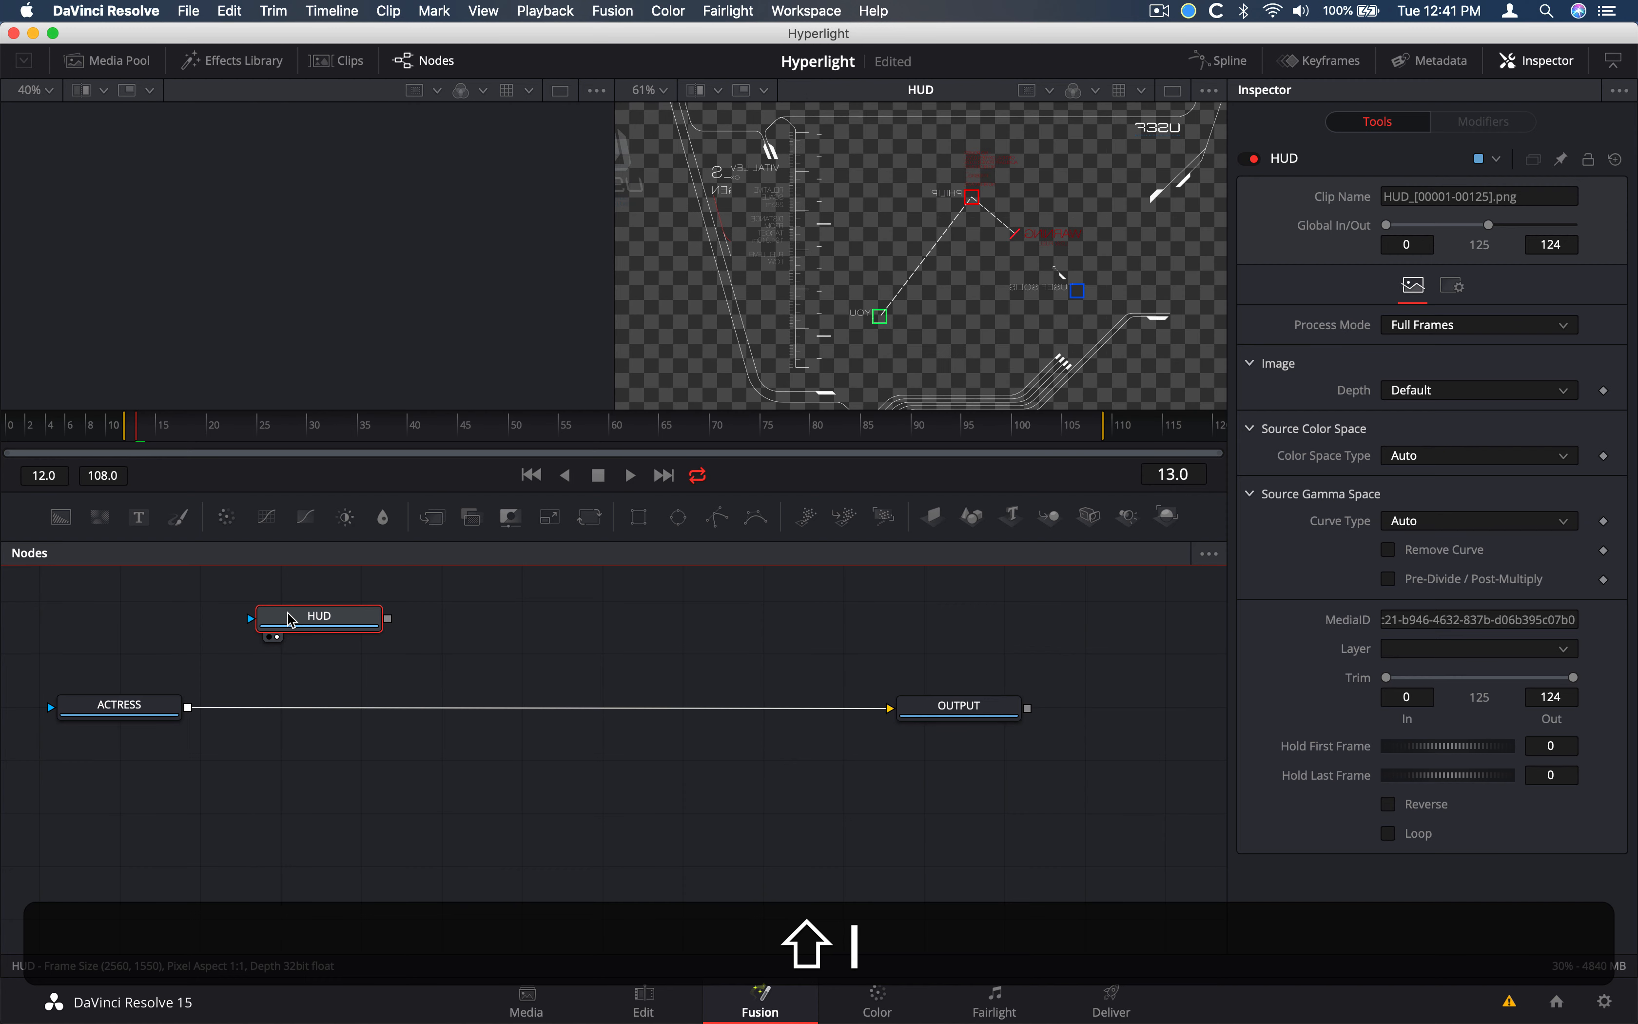
pyautogui.hotkey('shift', '1')
pyautogui.click(947, 715)
pyautogui.hotkey('shift', '2')
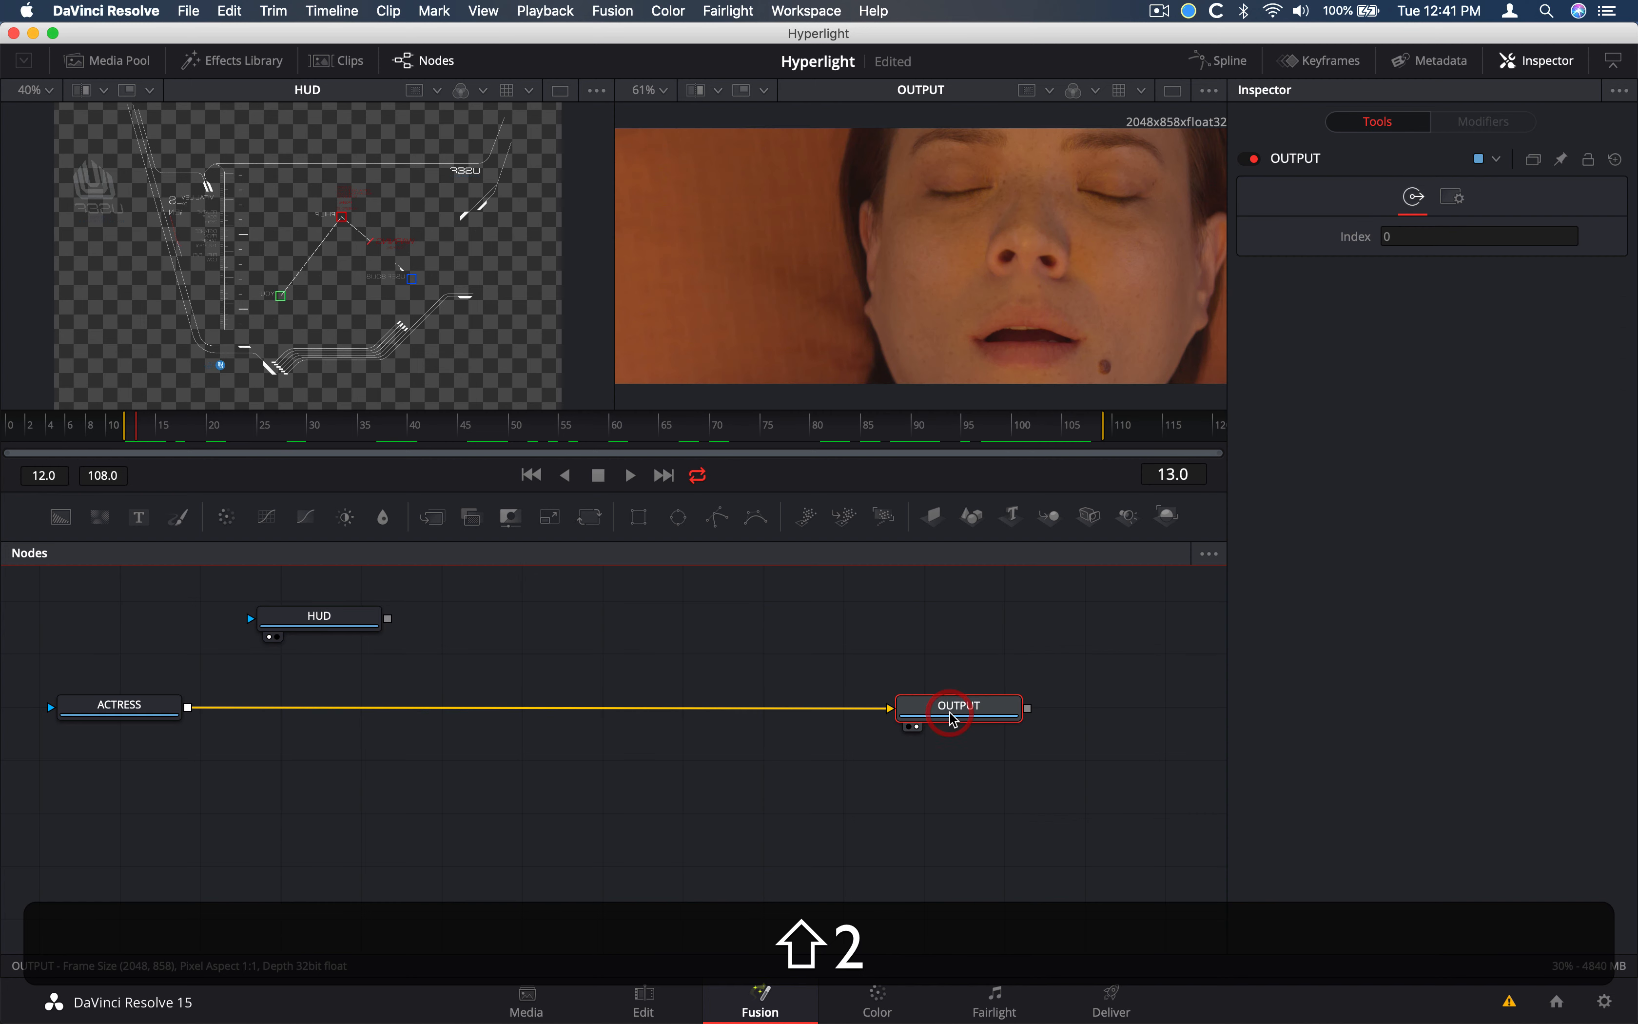
# Widen the HUD viewer slightly and scrub the composition to frame 12
pyautogui.moveTo(611, 263); pyautogui.dragTo(634, 268)
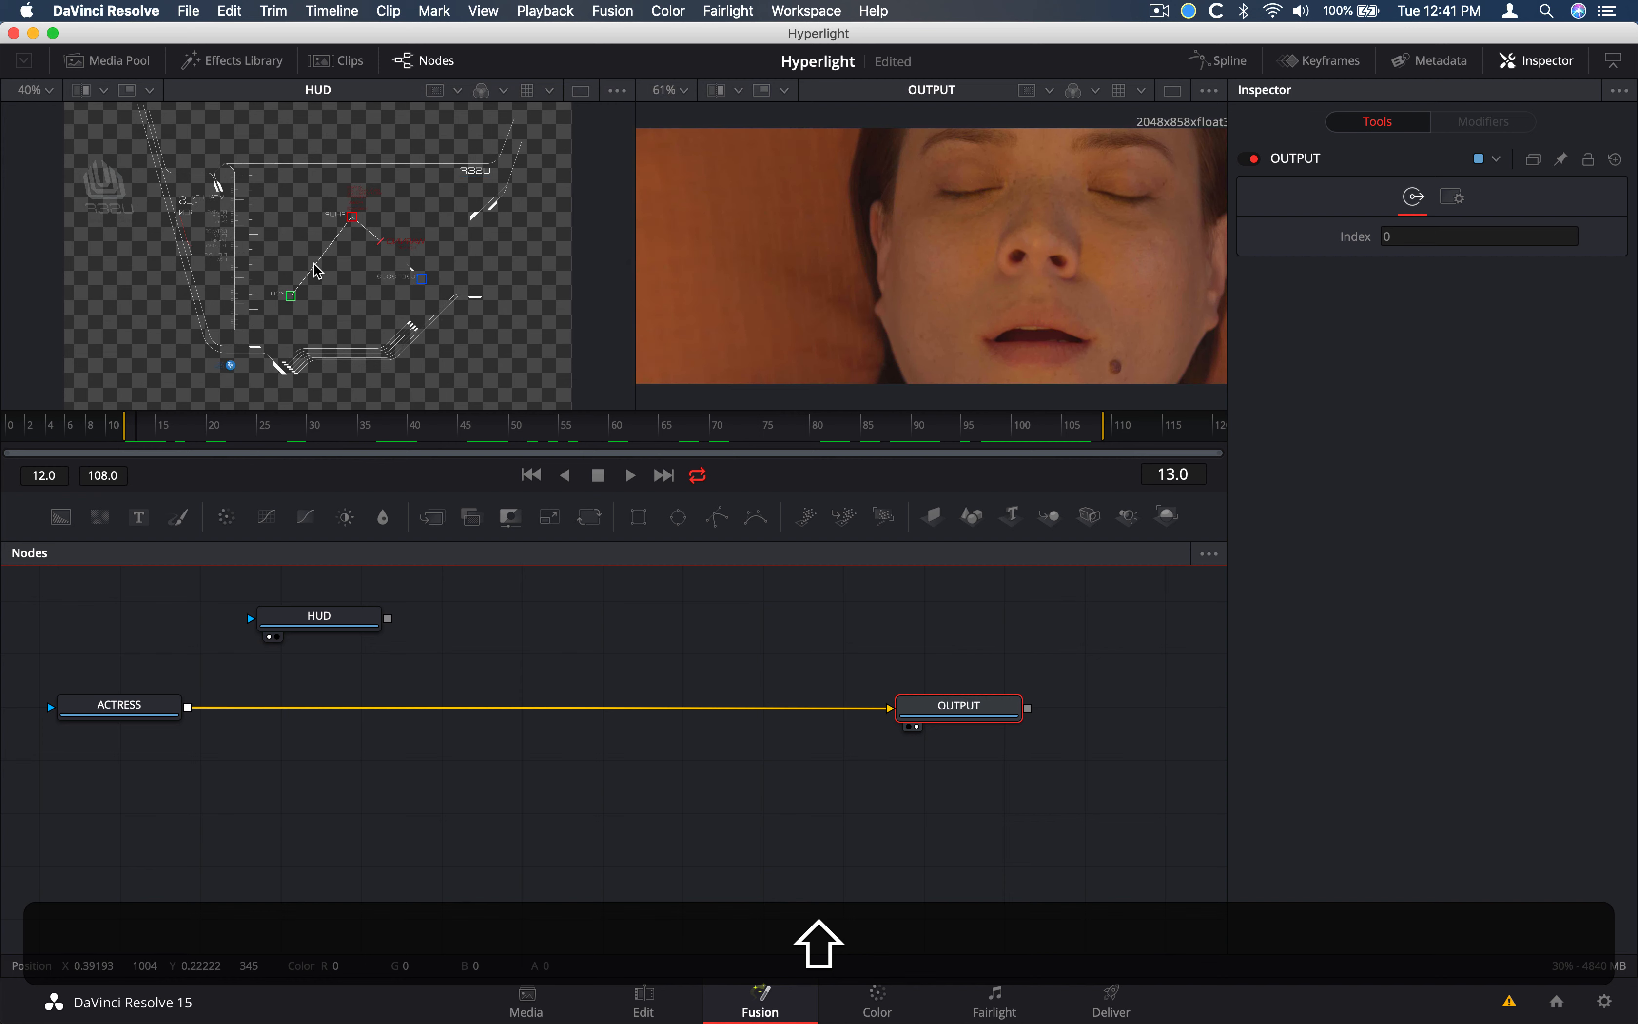
pyautogui.click(208, 427)
pyautogui.moveTo(244, 429); pyautogui.dragTo(133, 424)
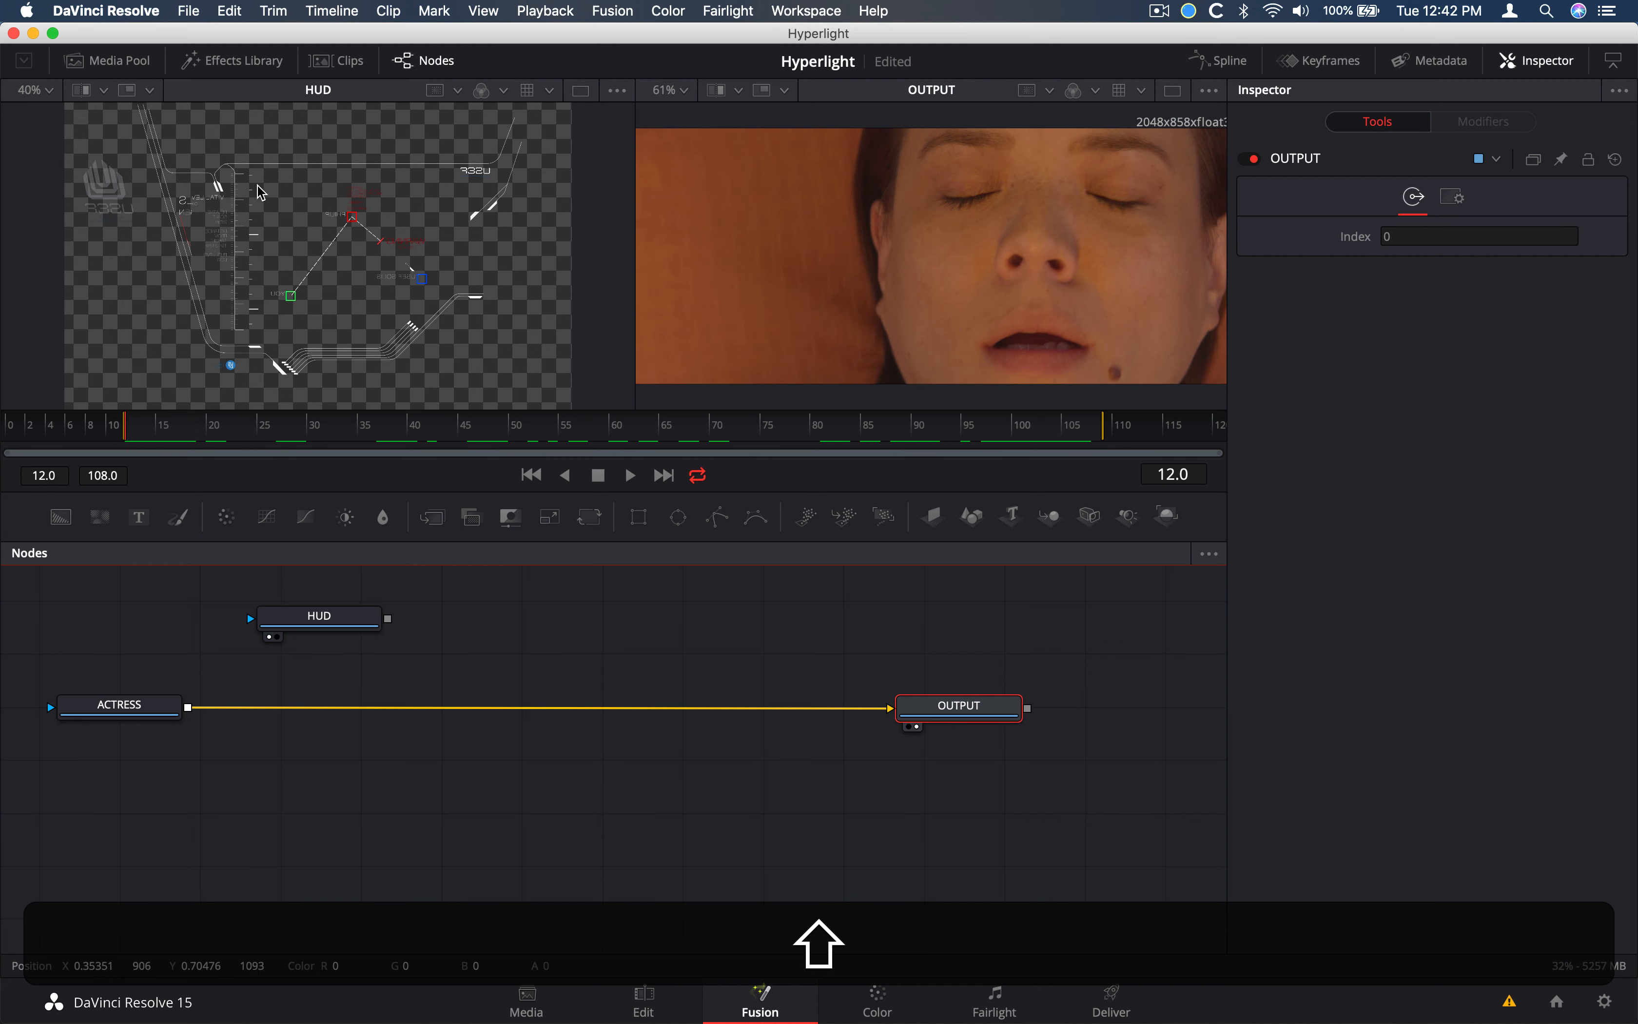
# Inspect the HUD image's red, green, blue and alpha channels one after another, and return the viewer to the color display
pyautogui.click(504, 92)
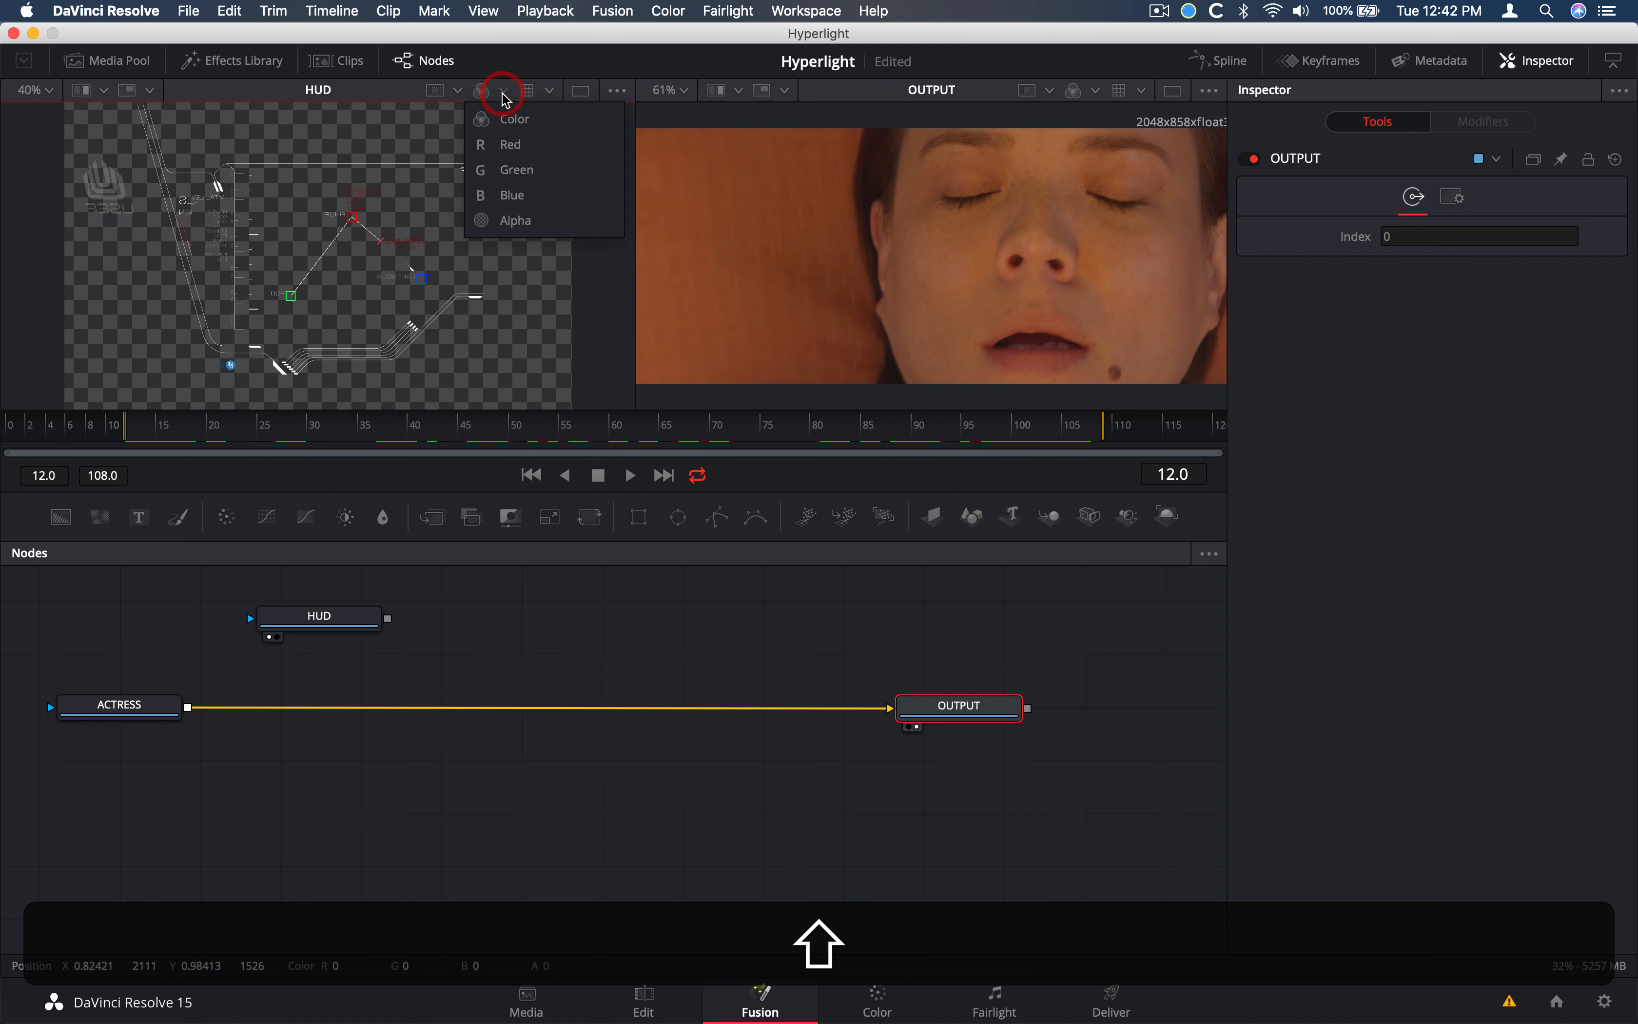
pyautogui.click(514, 120)
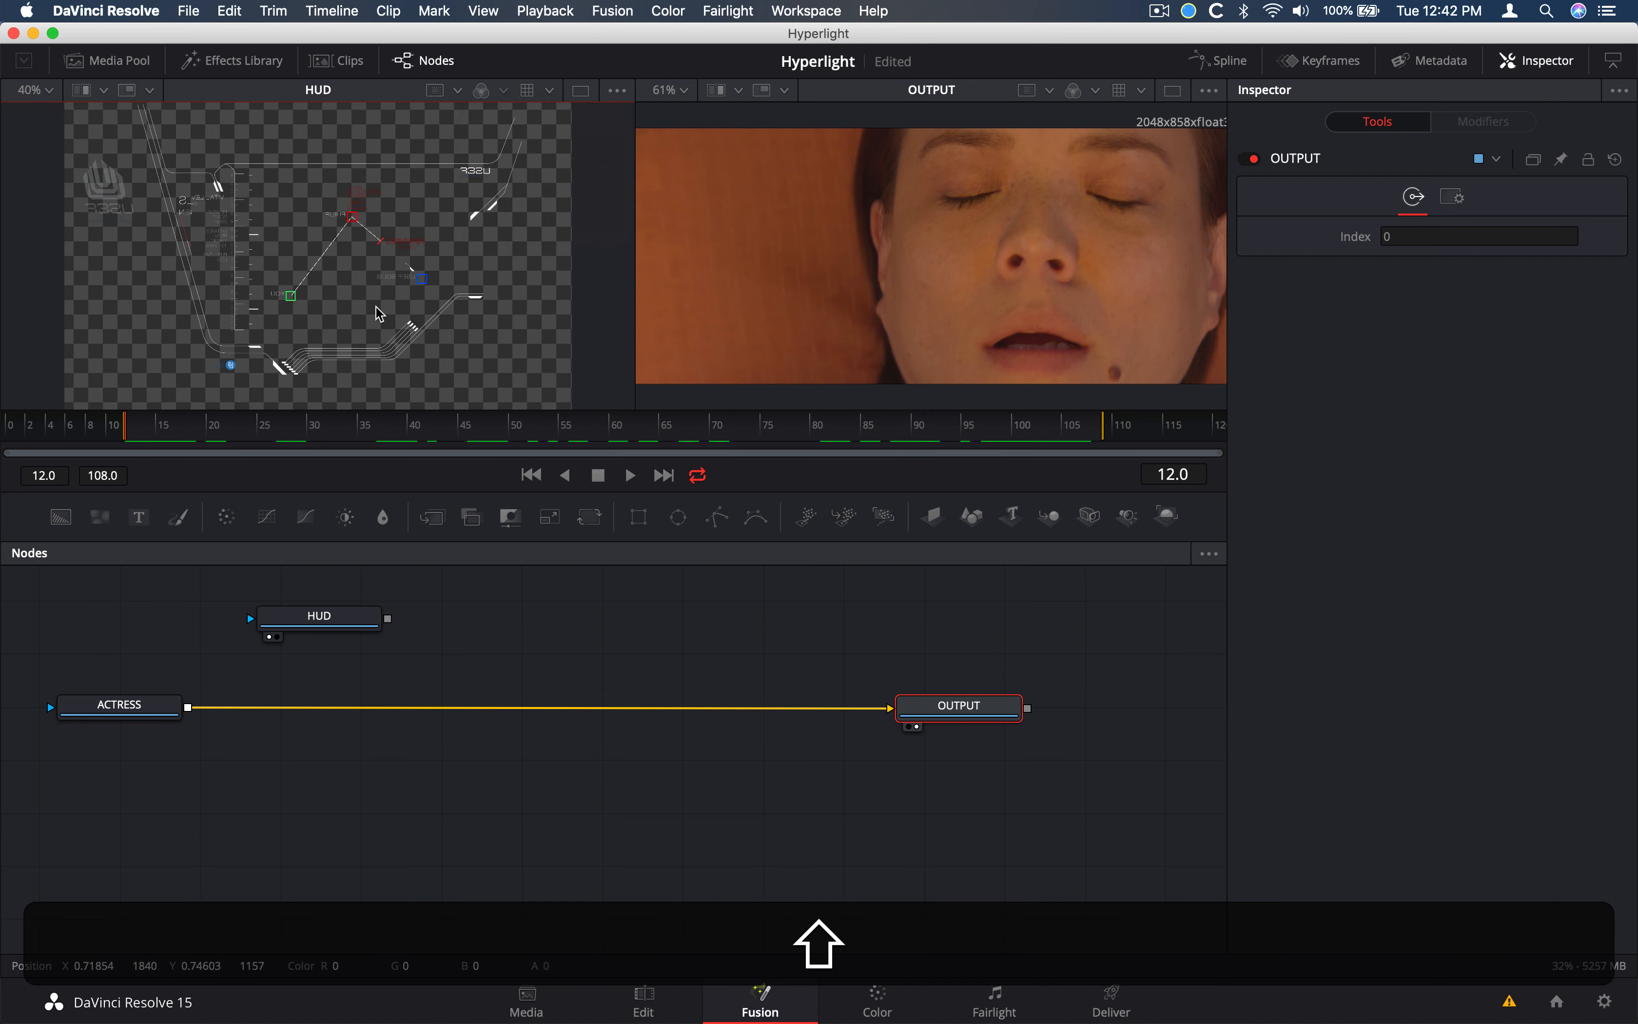
pyautogui.click(504, 94)
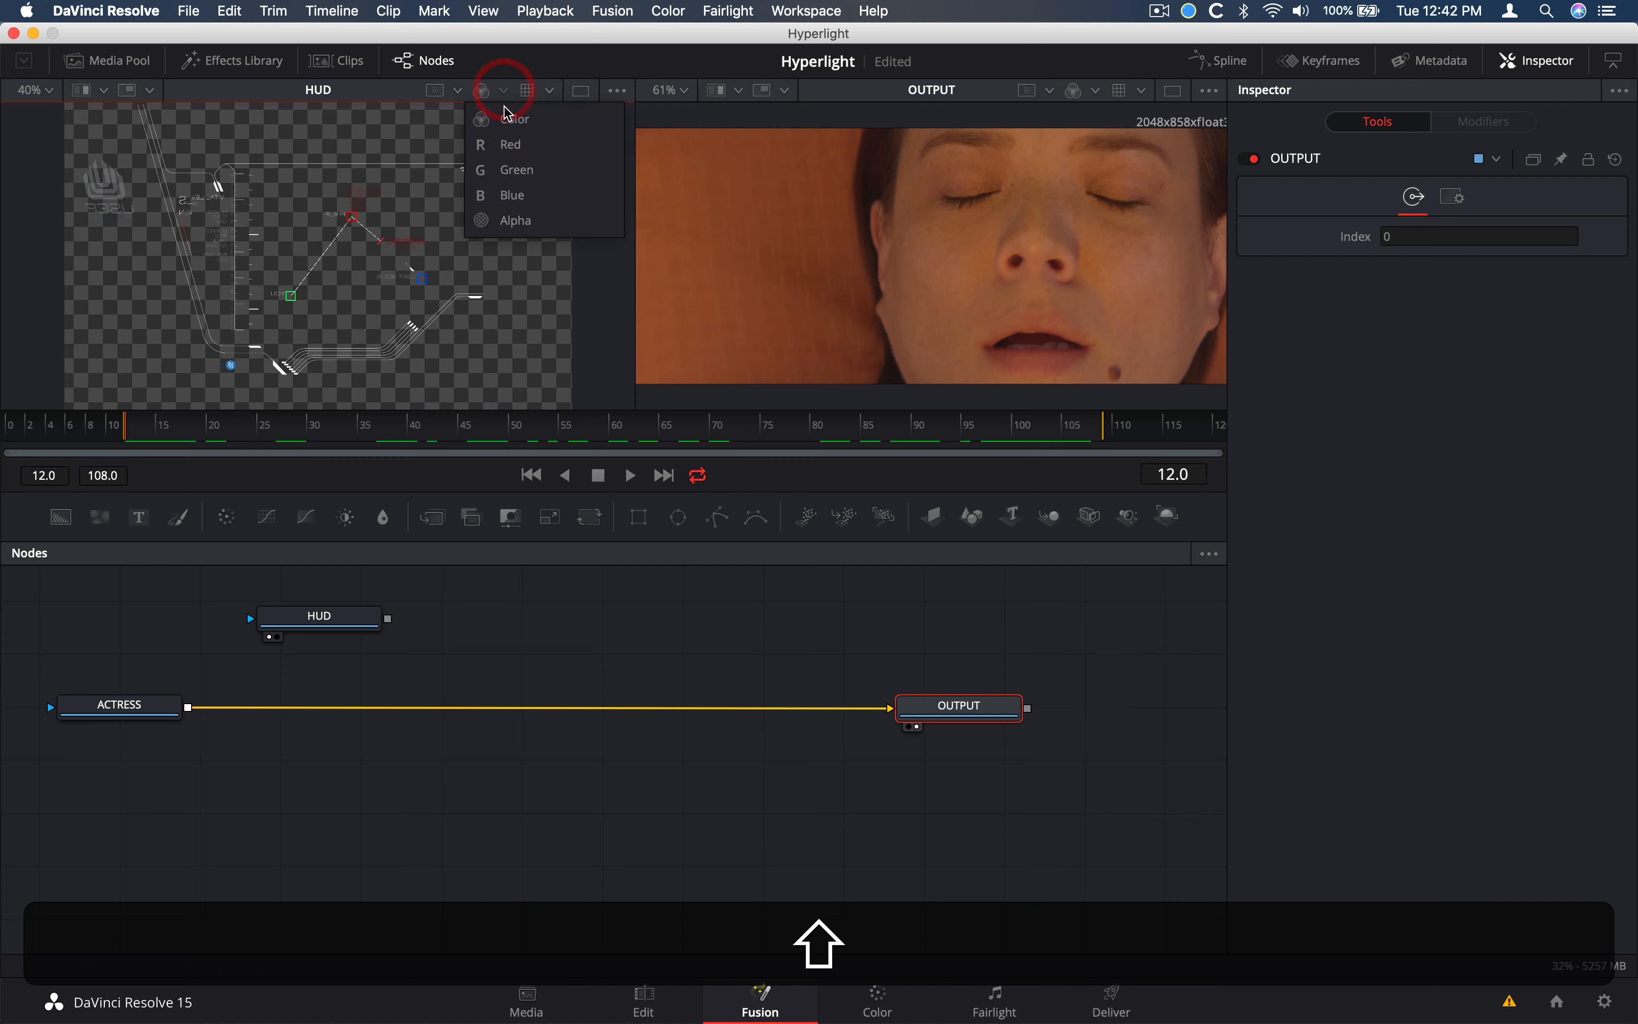
pyautogui.click(518, 146)
pyautogui.click(504, 92)
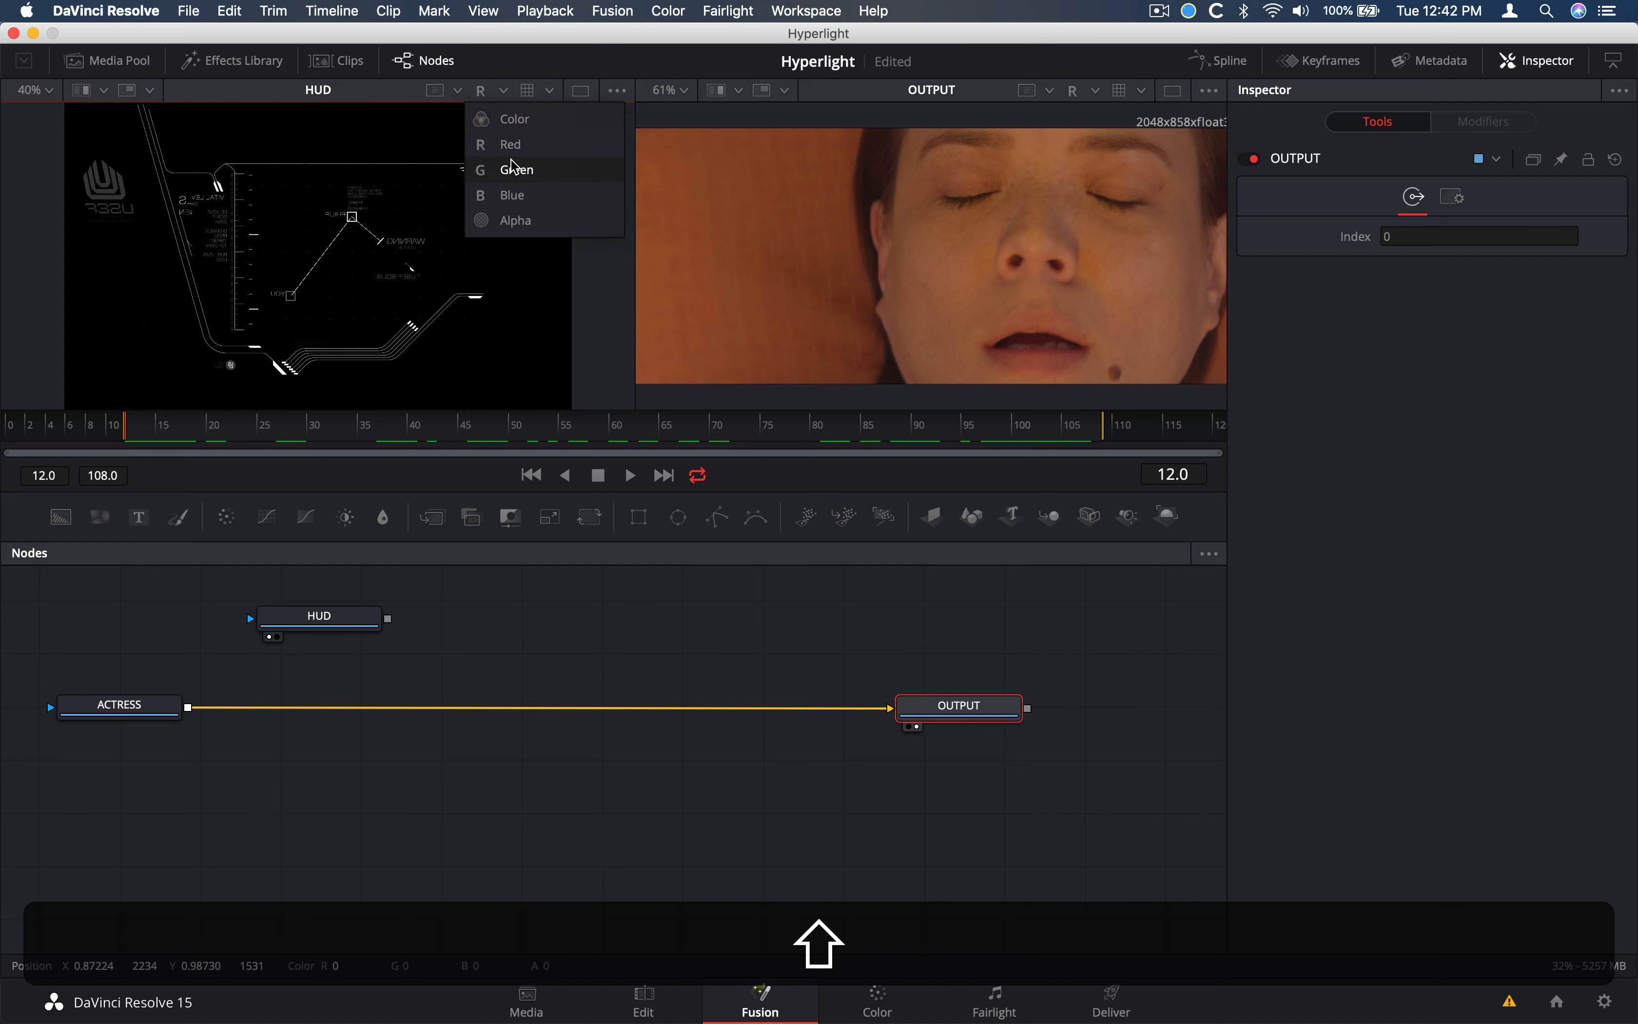
pyautogui.click(514, 173)
pyautogui.click(504, 94)
pyautogui.click(509, 196)
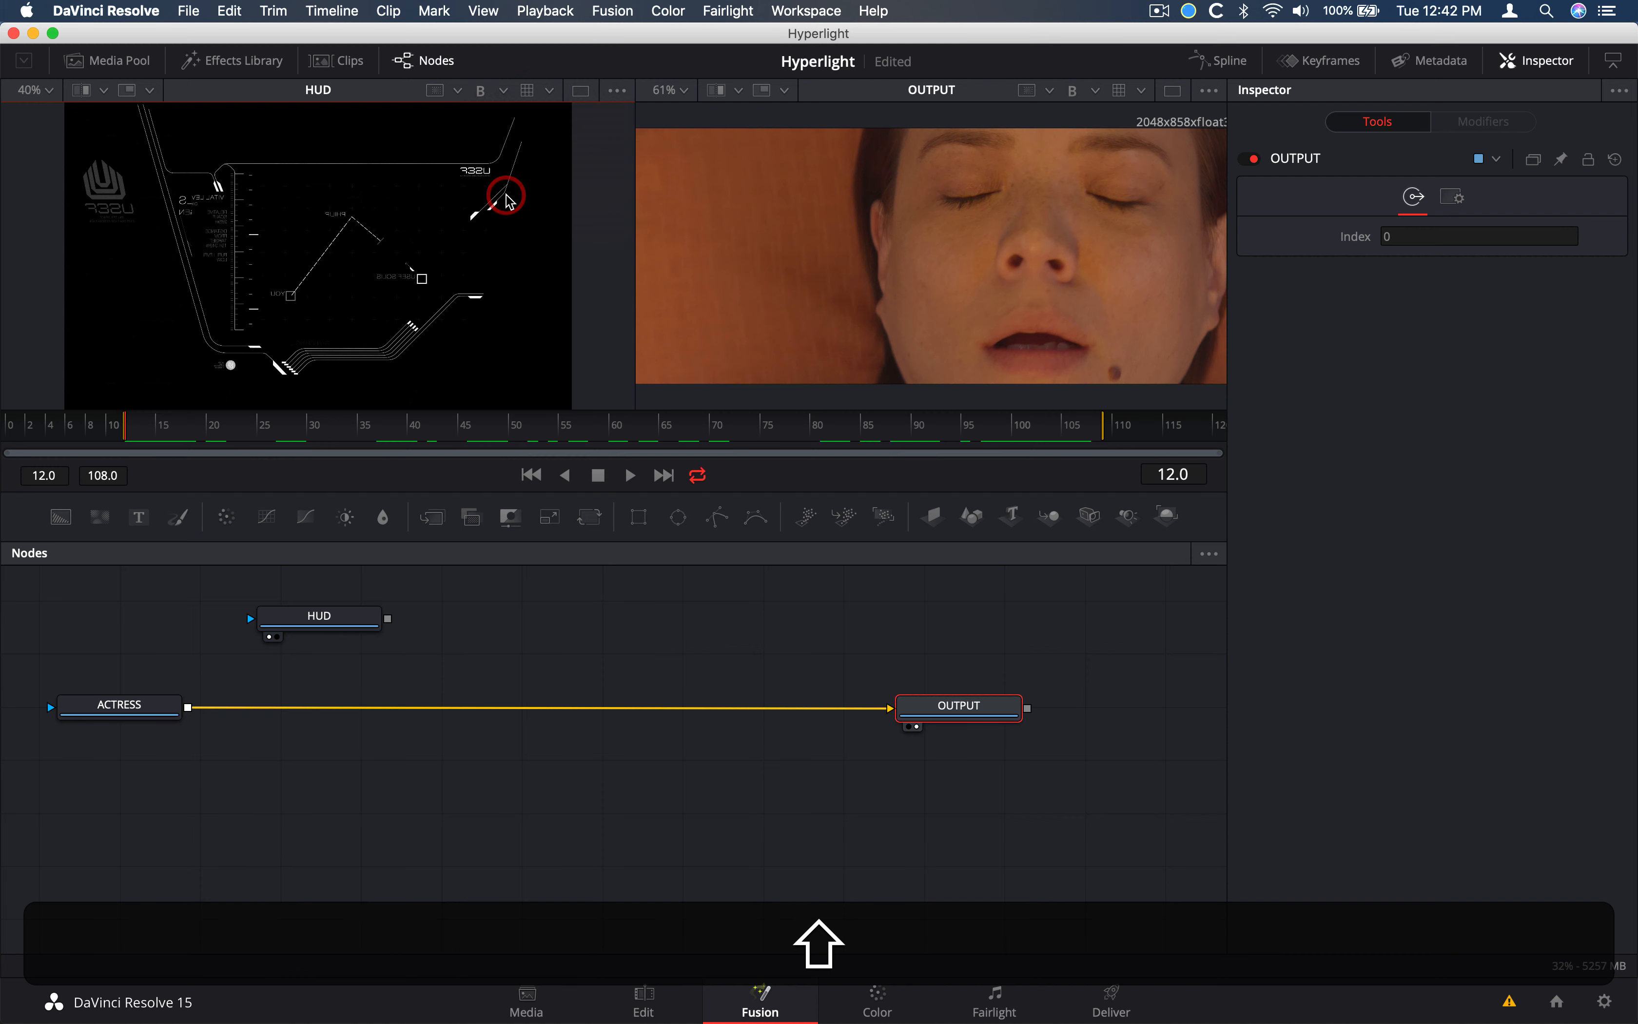
pyautogui.click(504, 92)
pyautogui.click(511, 221)
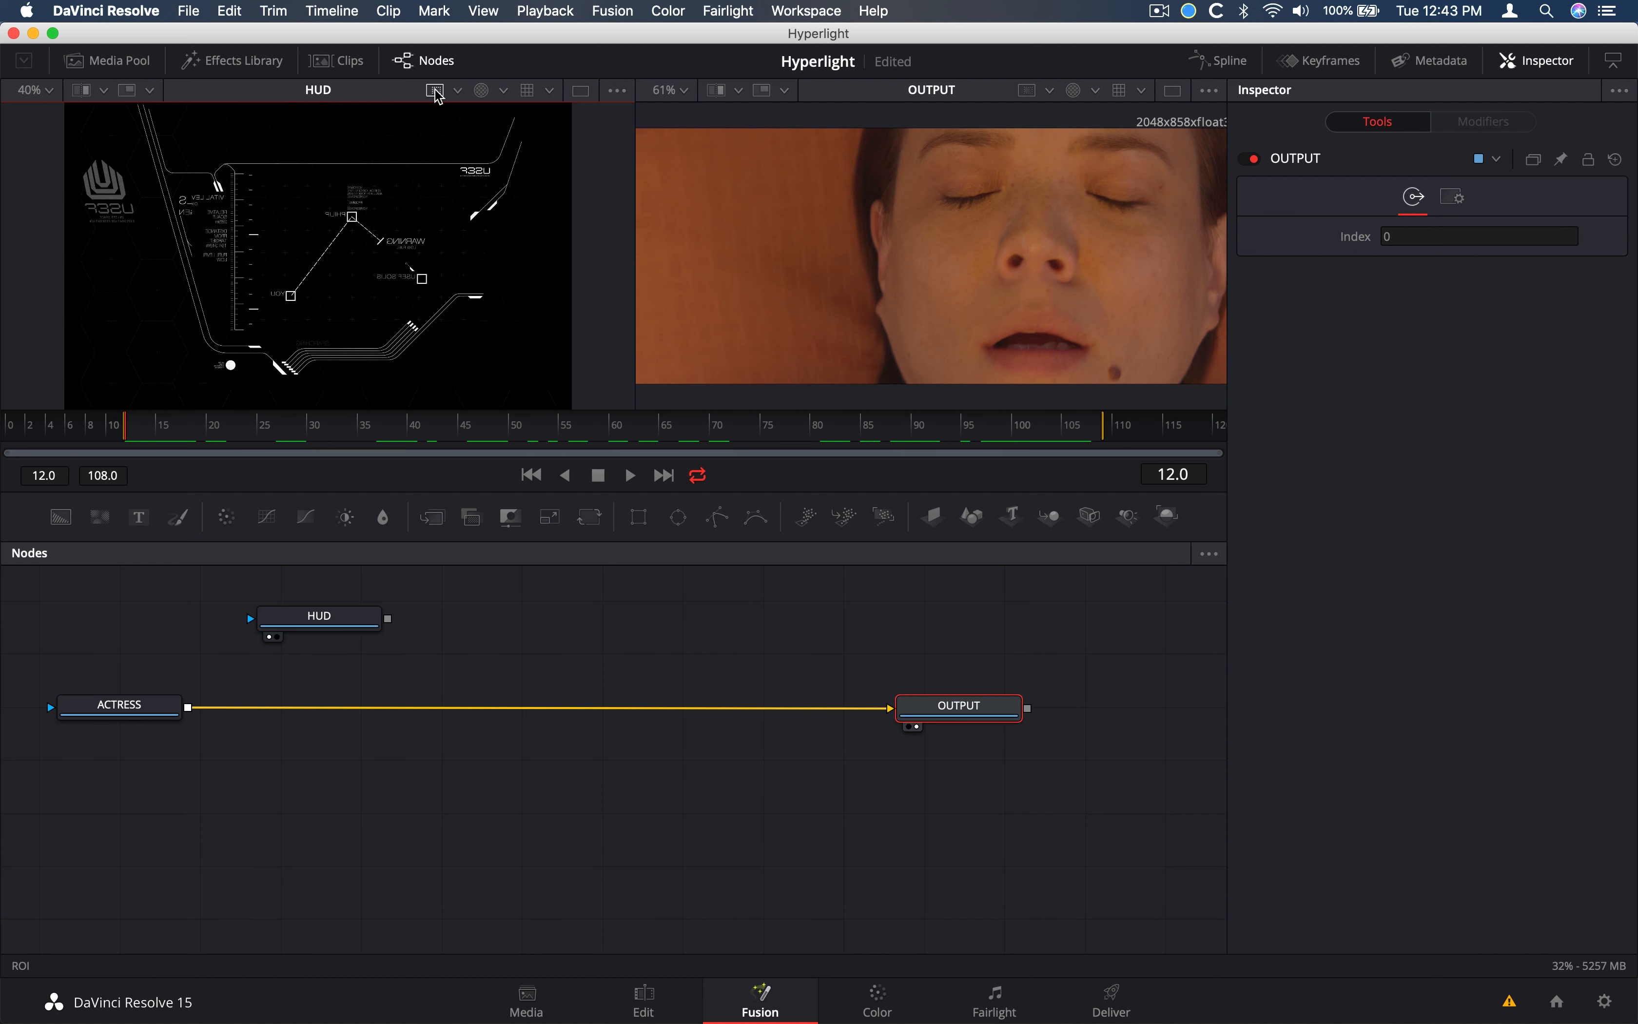
pyautogui.click(459, 95)
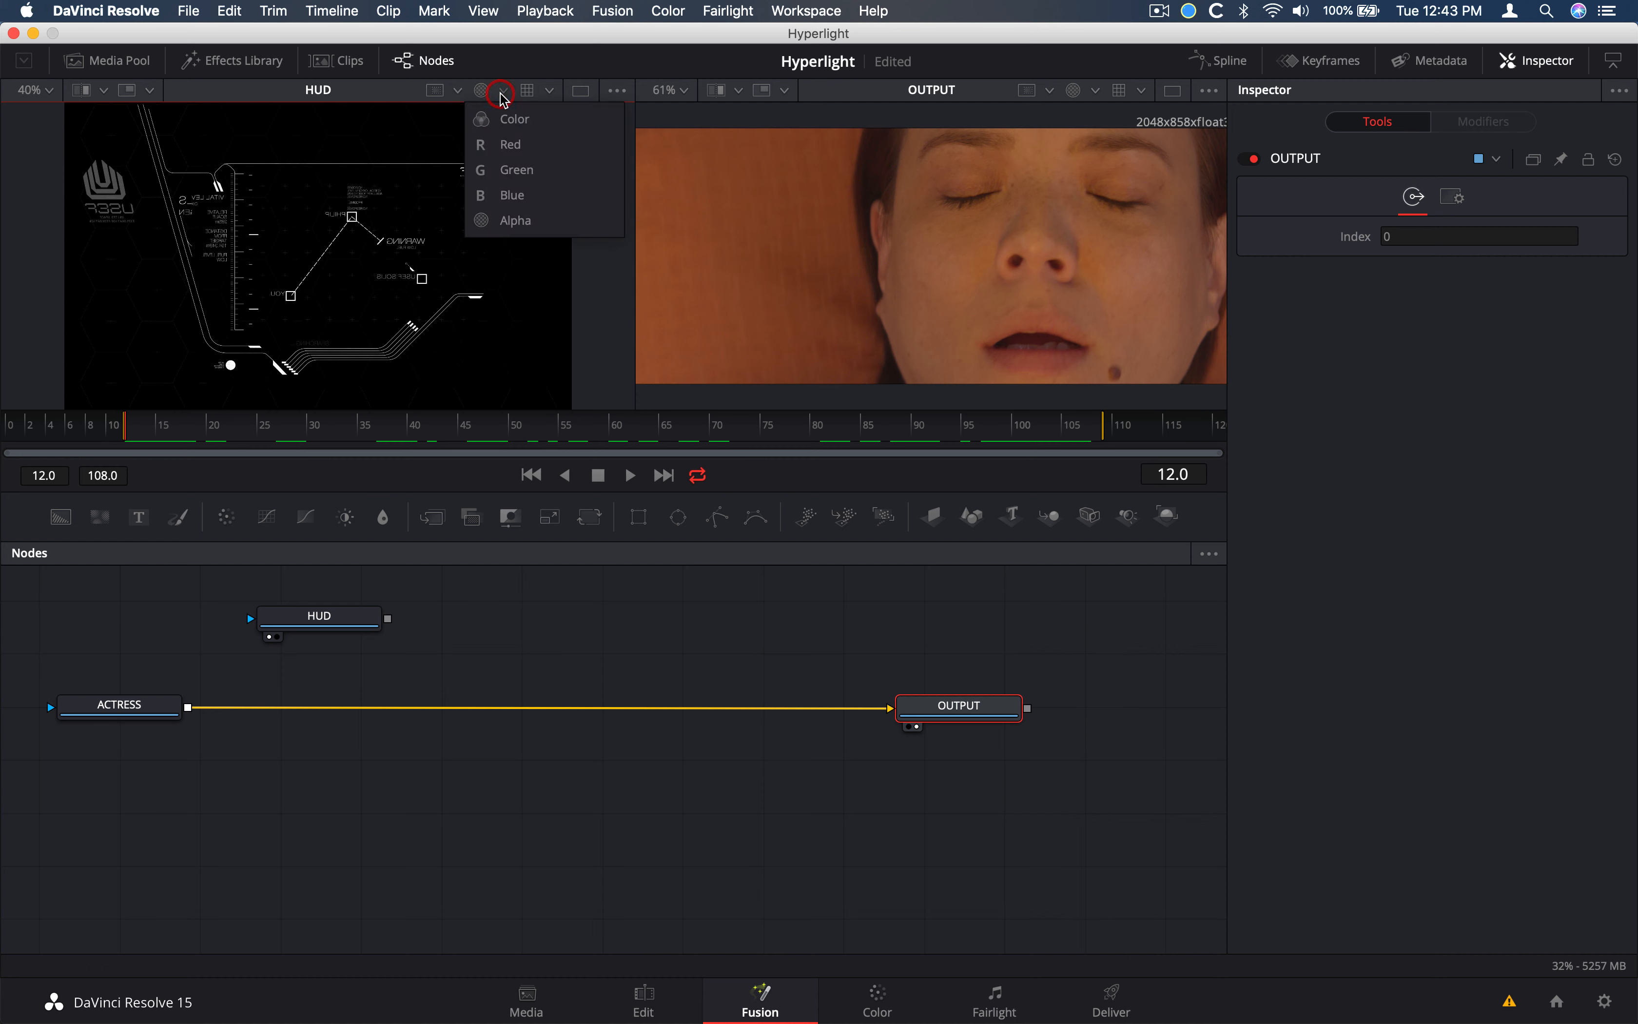
pyautogui.click(503, 124)
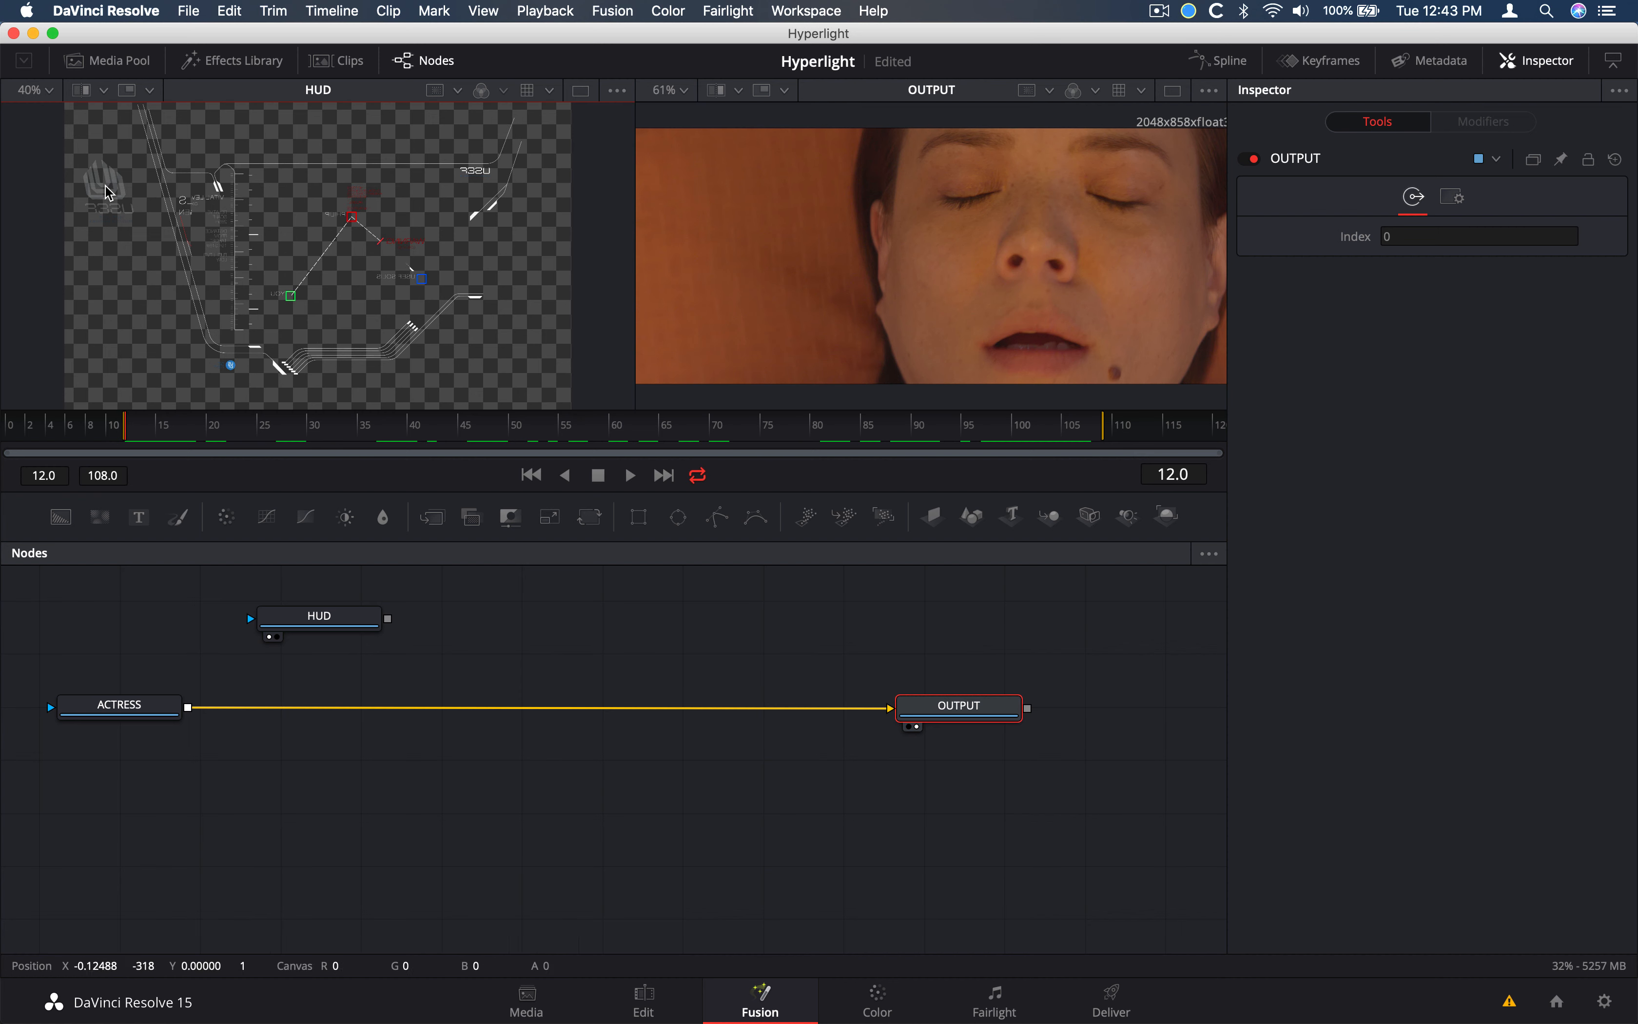
# Magnify the HUD viewer to 100% and examine the semi-transparent logo at the graphic's upper-left corner
pyautogui.click(48, 91)
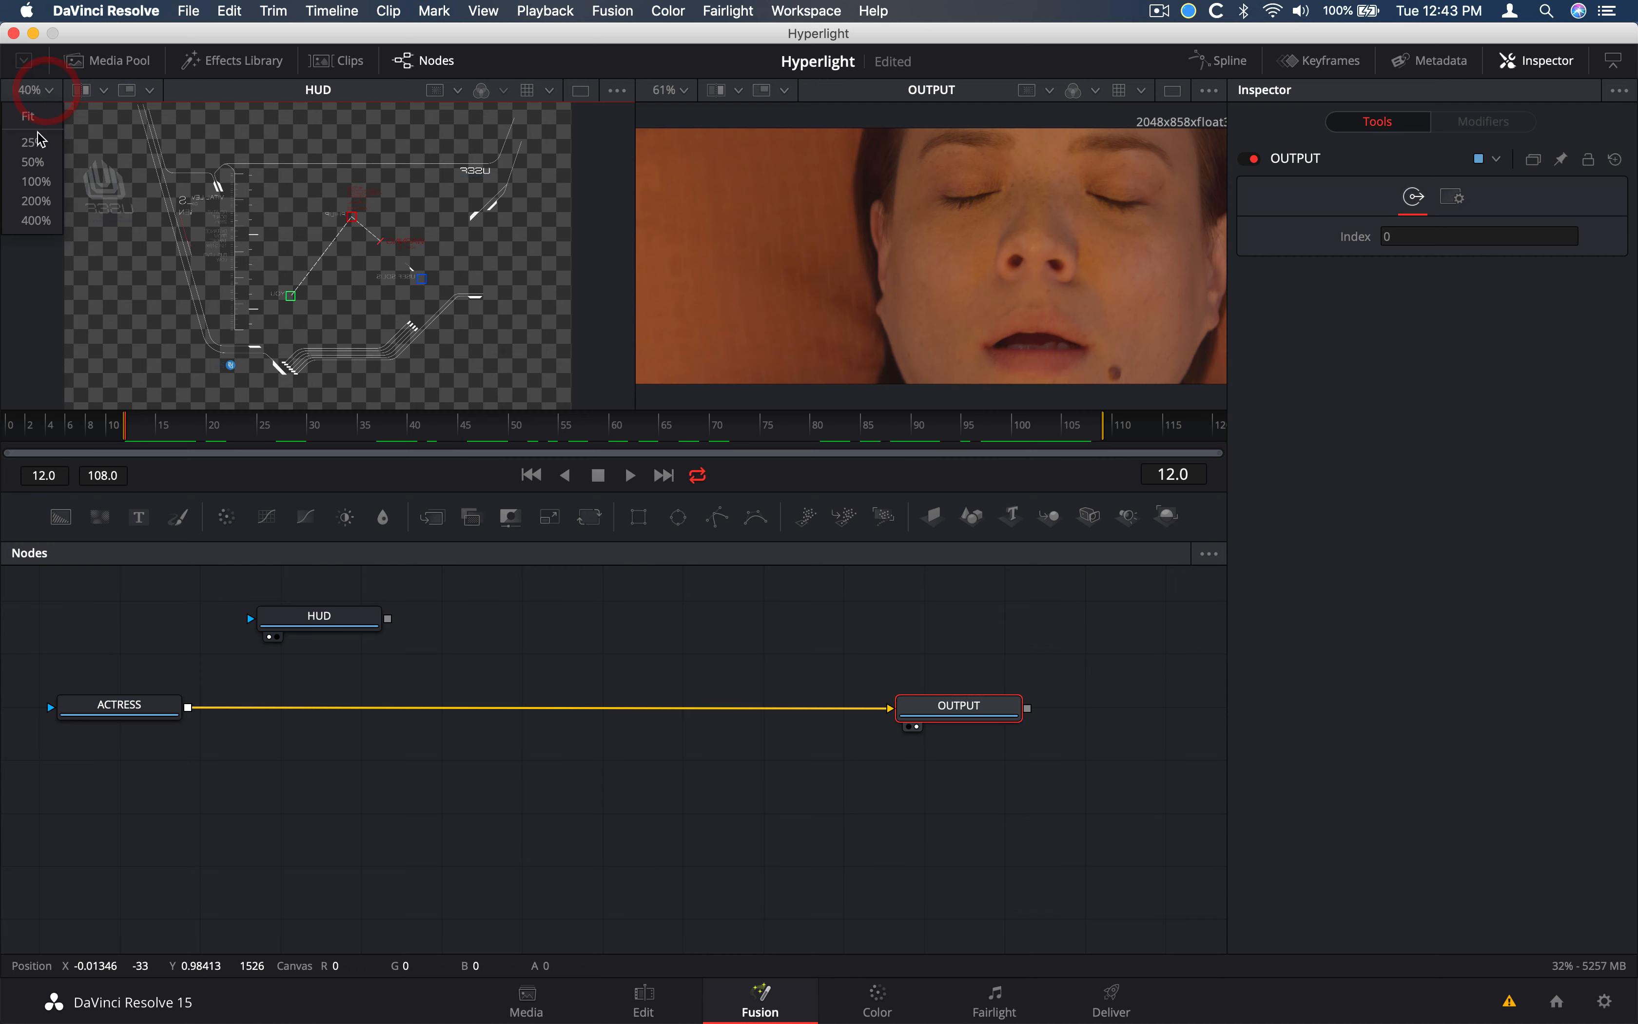
pyautogui.click(39, 190)
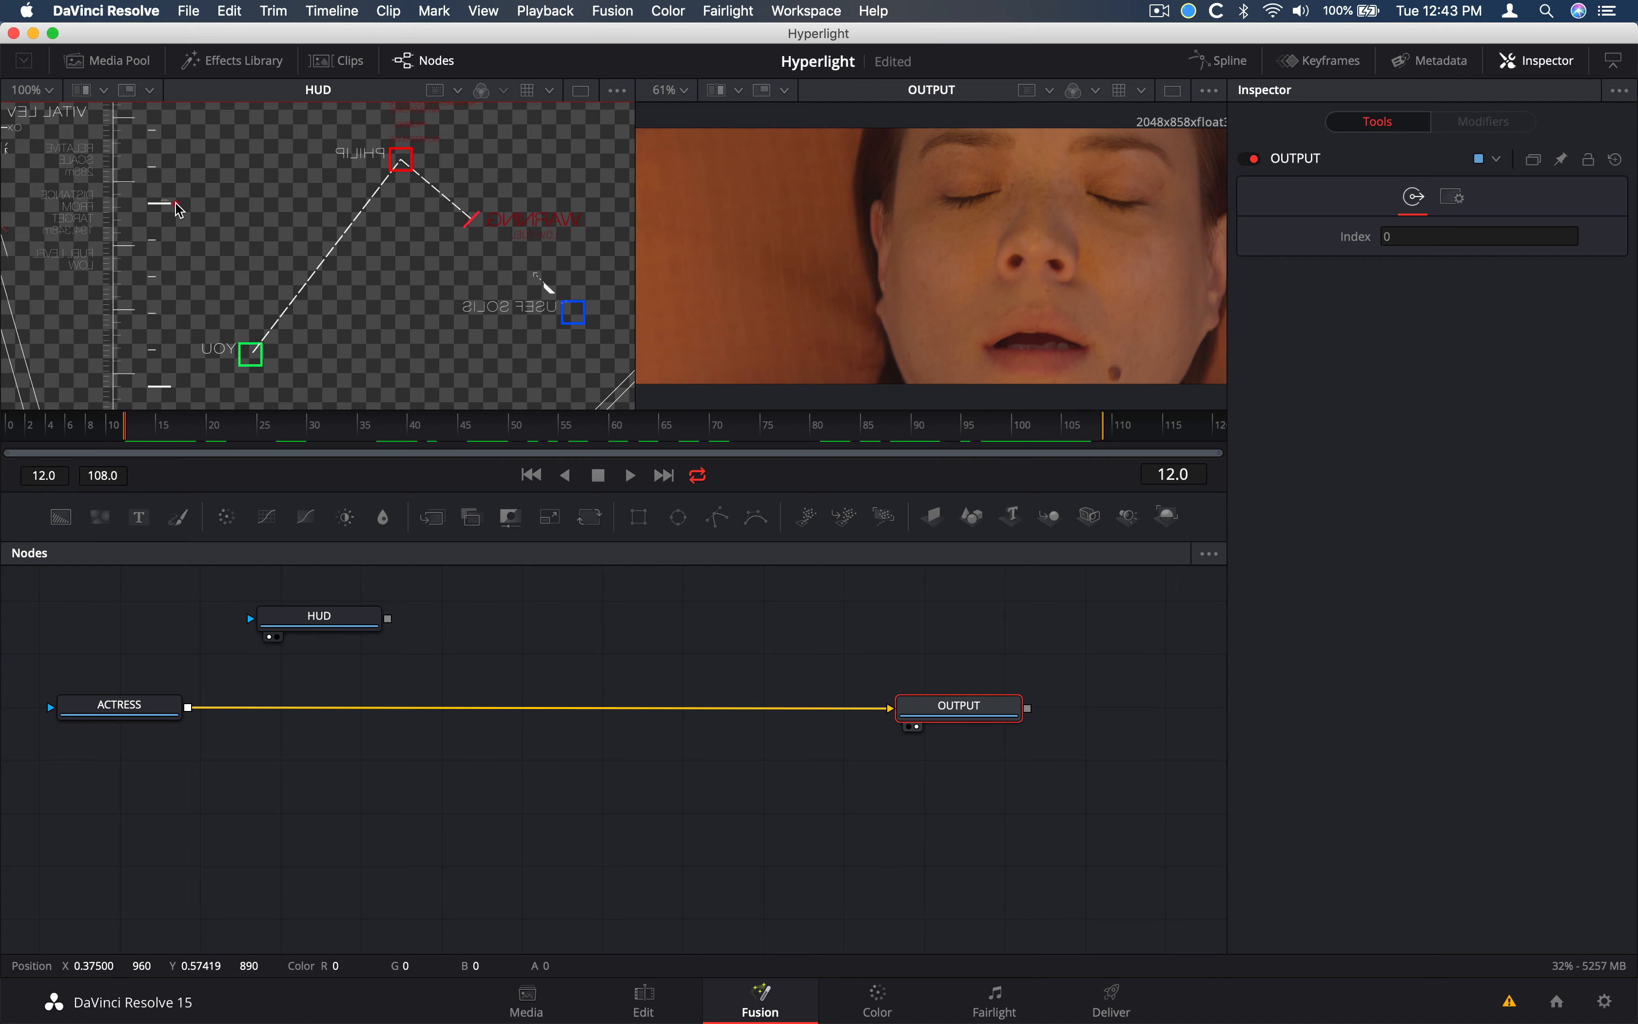
pyautogui.hscroll(-2, 196, 216)
pyautogui.hscroll(-4, 196, 216)
pyautogui.scroll(2, 196, 215)
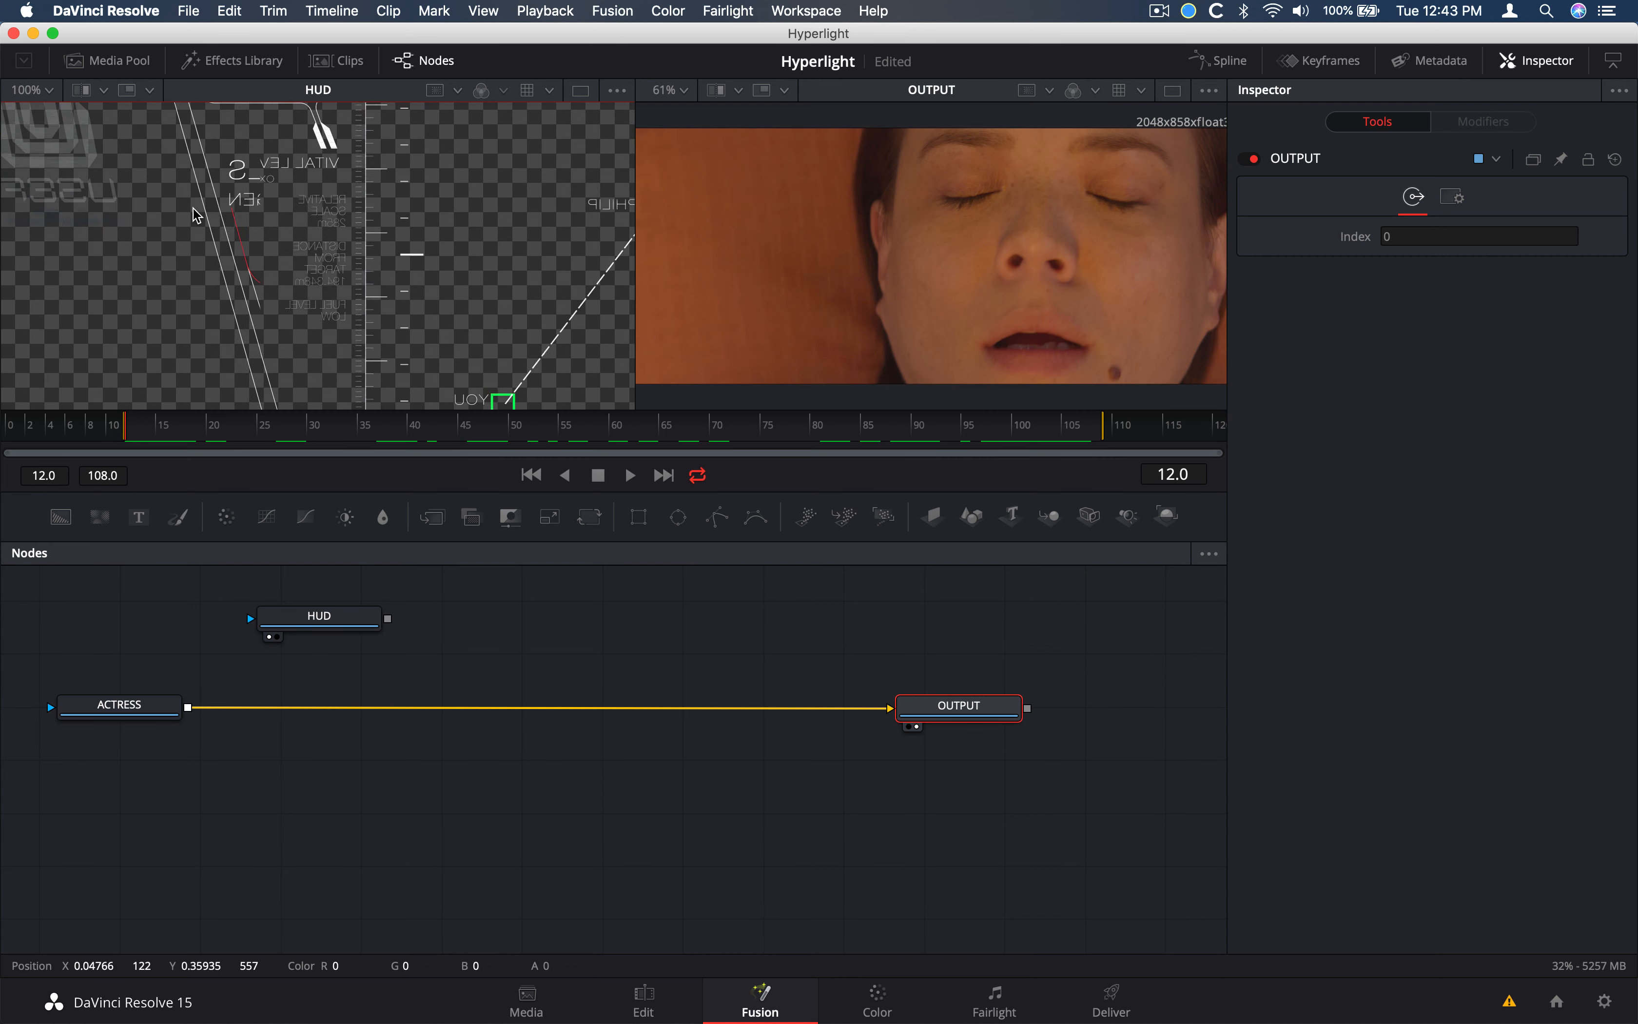
pyautogui.hscroll(-1, 154, 195)
pyautogui.scroll(2, 155, 195)
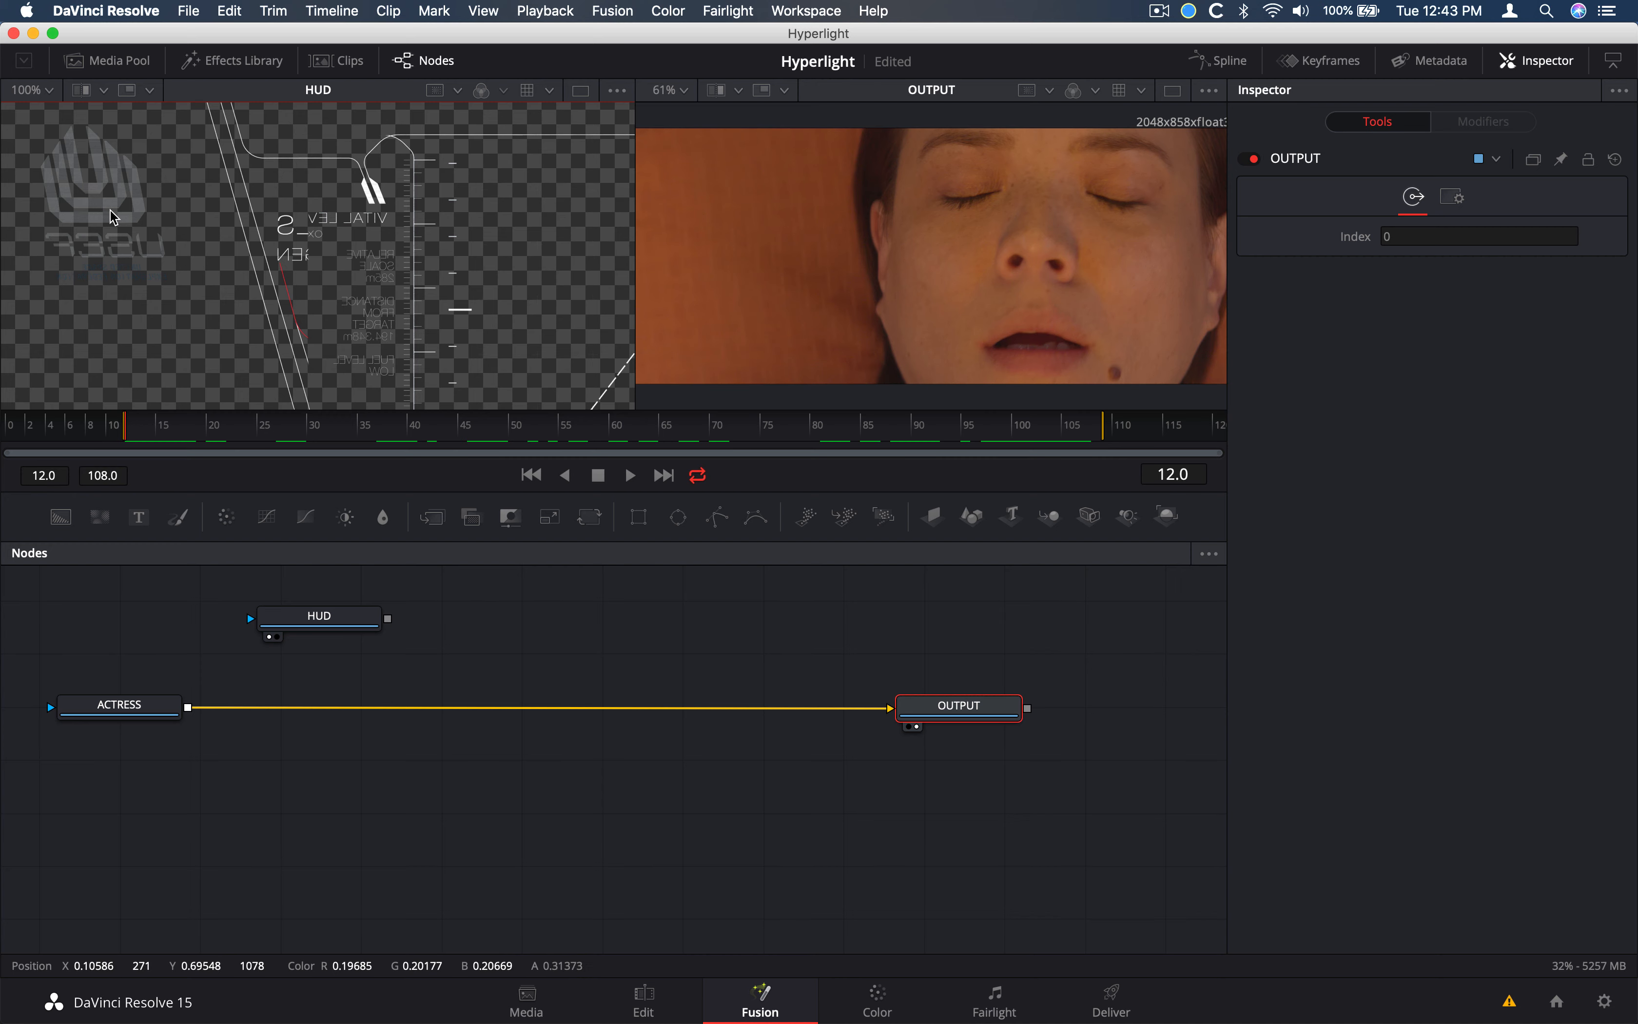
# Examine the HUD graphic's target markers and side text at 100%, and fit the whole image back into the HUD viewer
pyautogui.hscroll(2, 150, 210)
pyautogui.scroll(-1, 150, 211)
pyautogui.hscroll(15, 430, 283)
pyautogui.scroll(-8, 430, 283)
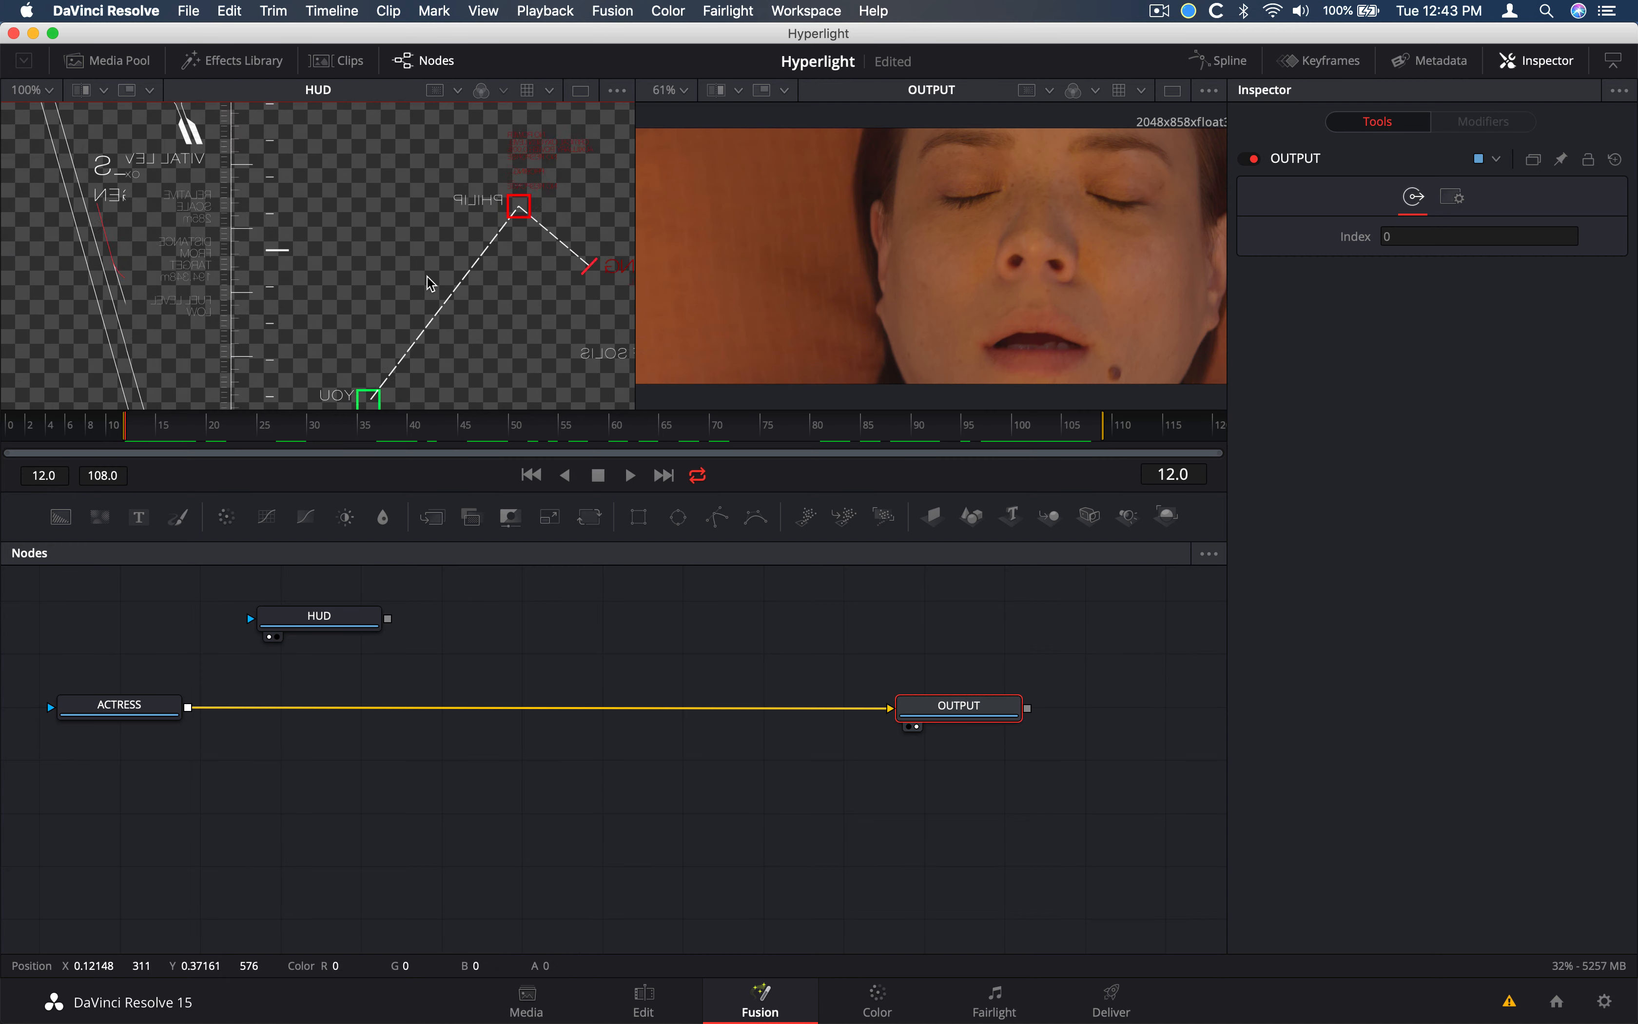
pyautogui.click(45, 91)
pyautogui.click(47, 119)
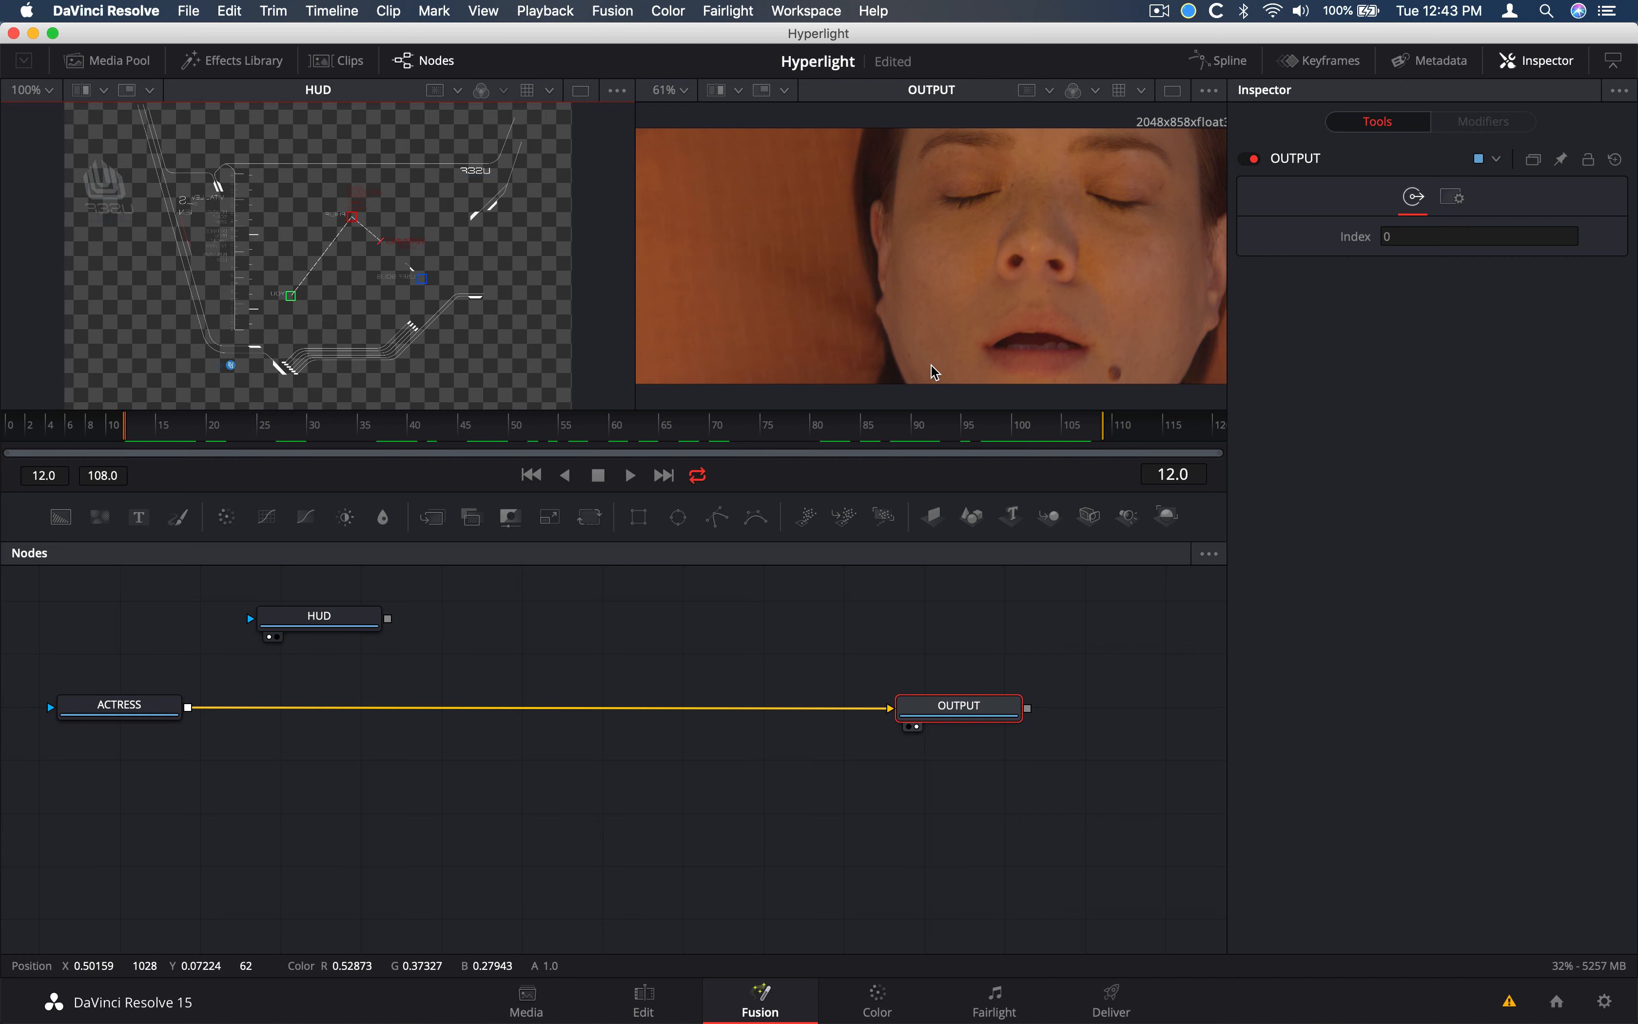
# Move the HUD node closer to ACTRESS, above the ACTRESS–OUTPUT connection, and clear the node selection
pyautogui.moveTo(319, 622); pyautogui.dragTo(232, 610)
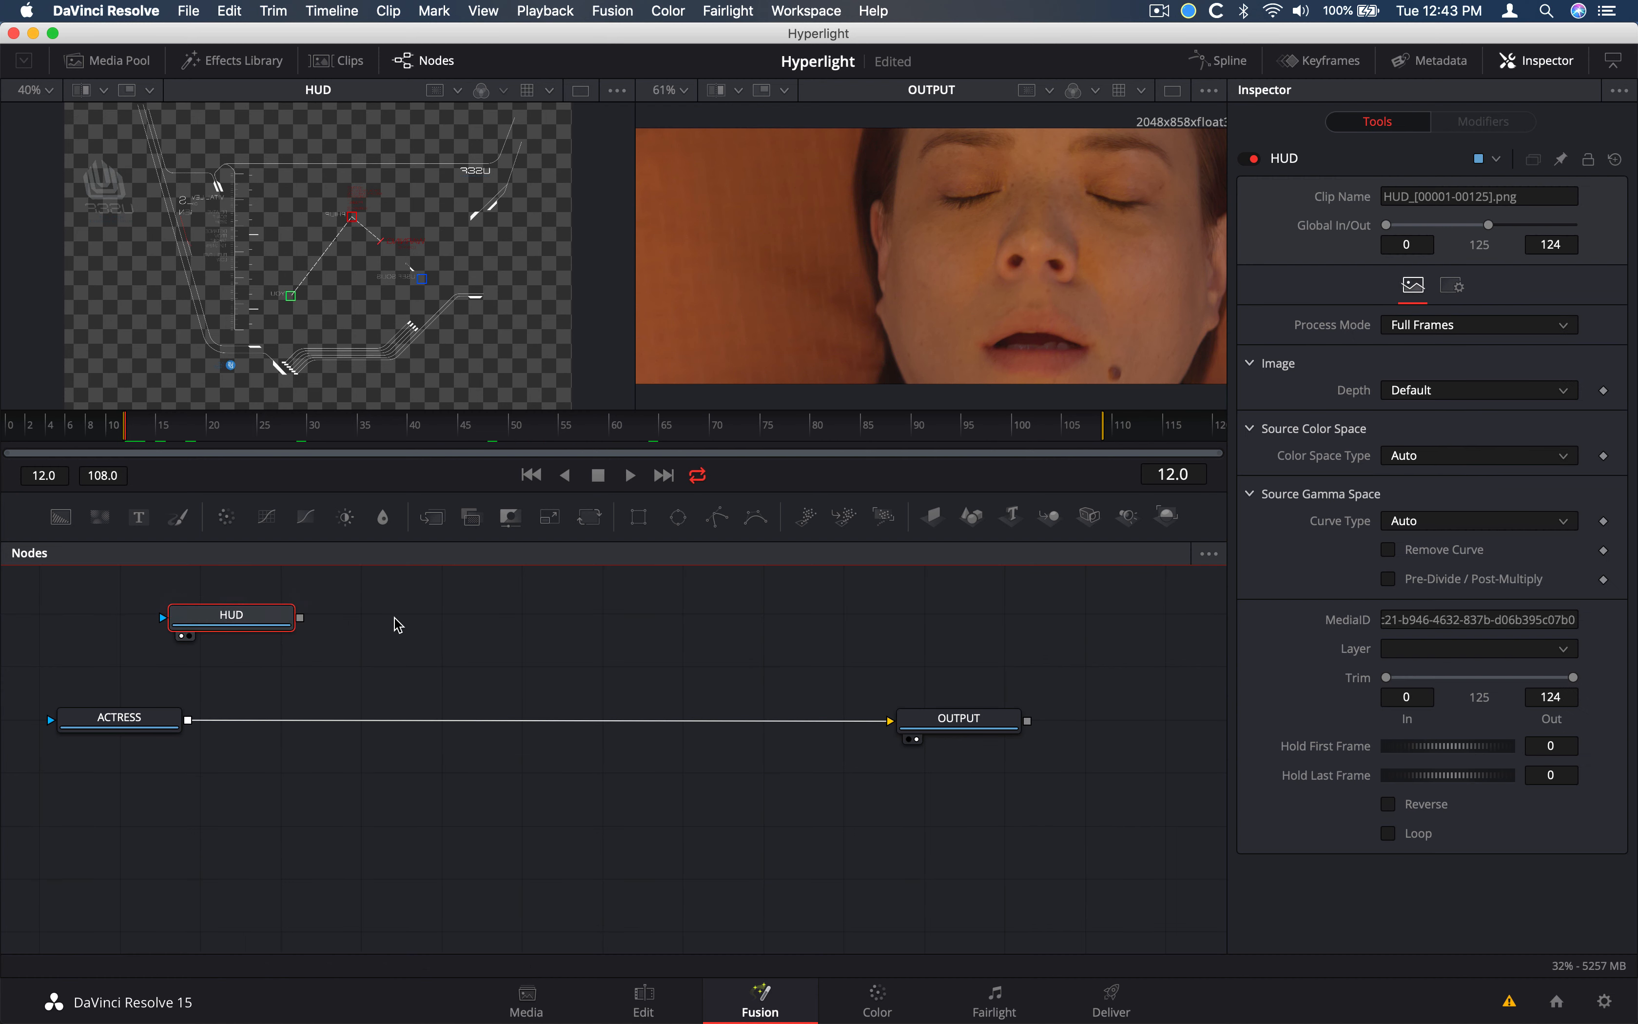
pyautogui.click(432, 625)
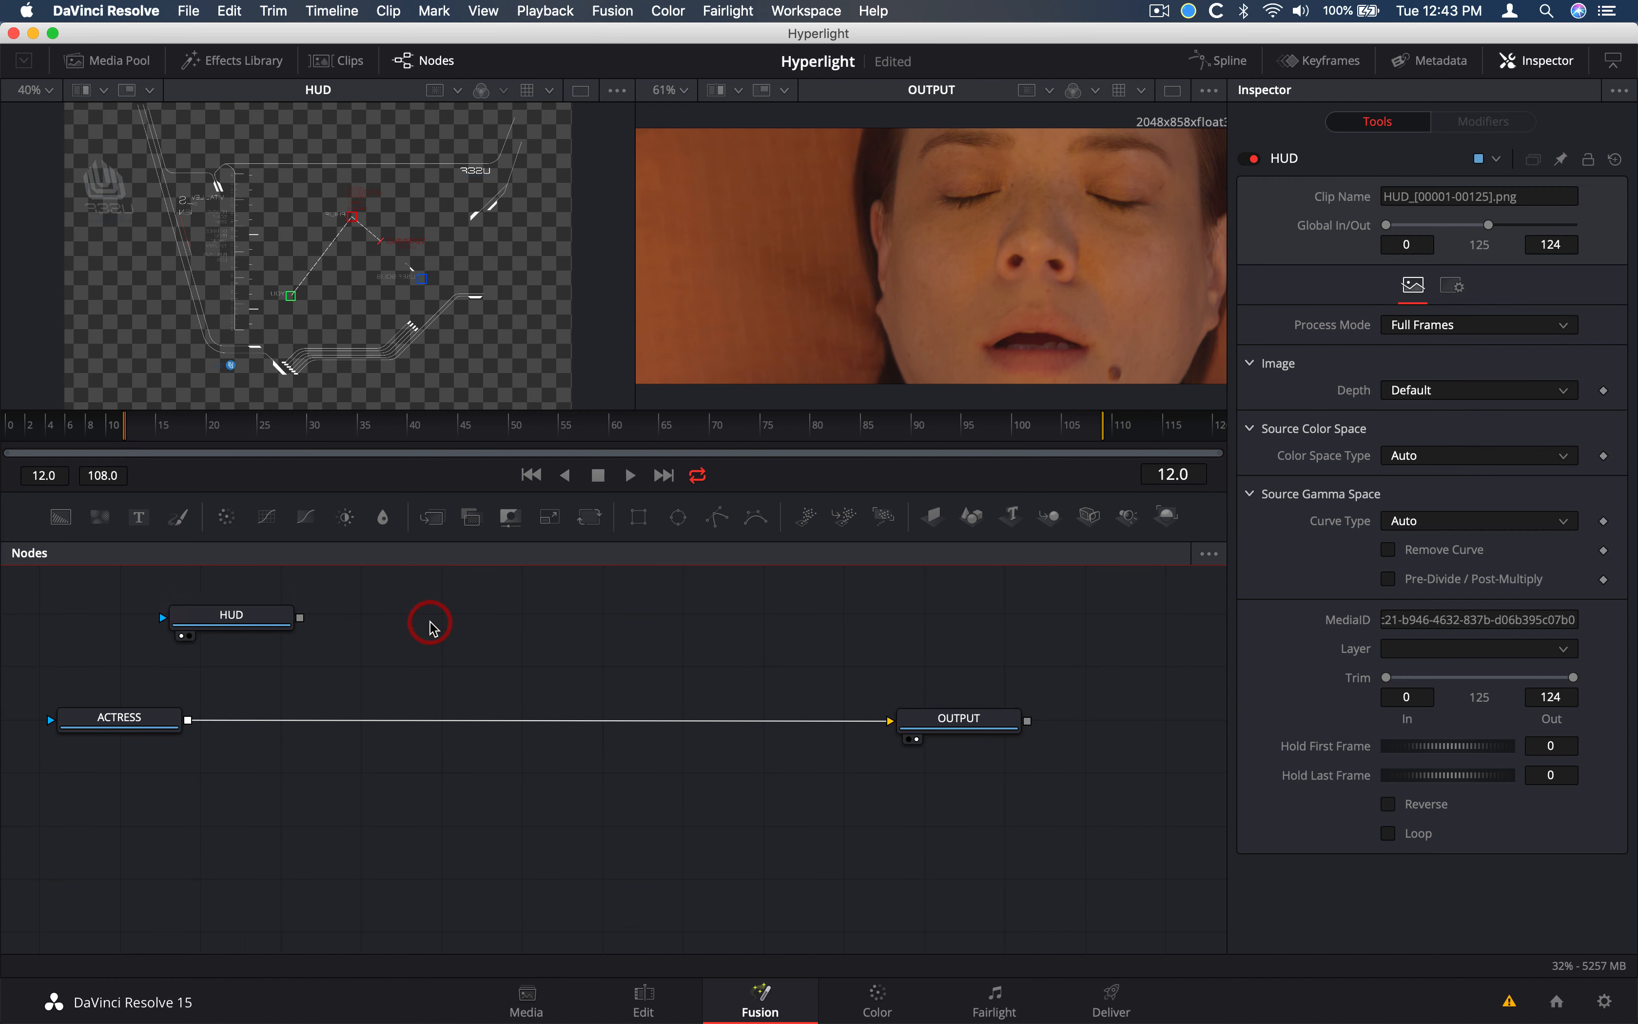
pyautogui.click(154, 722)
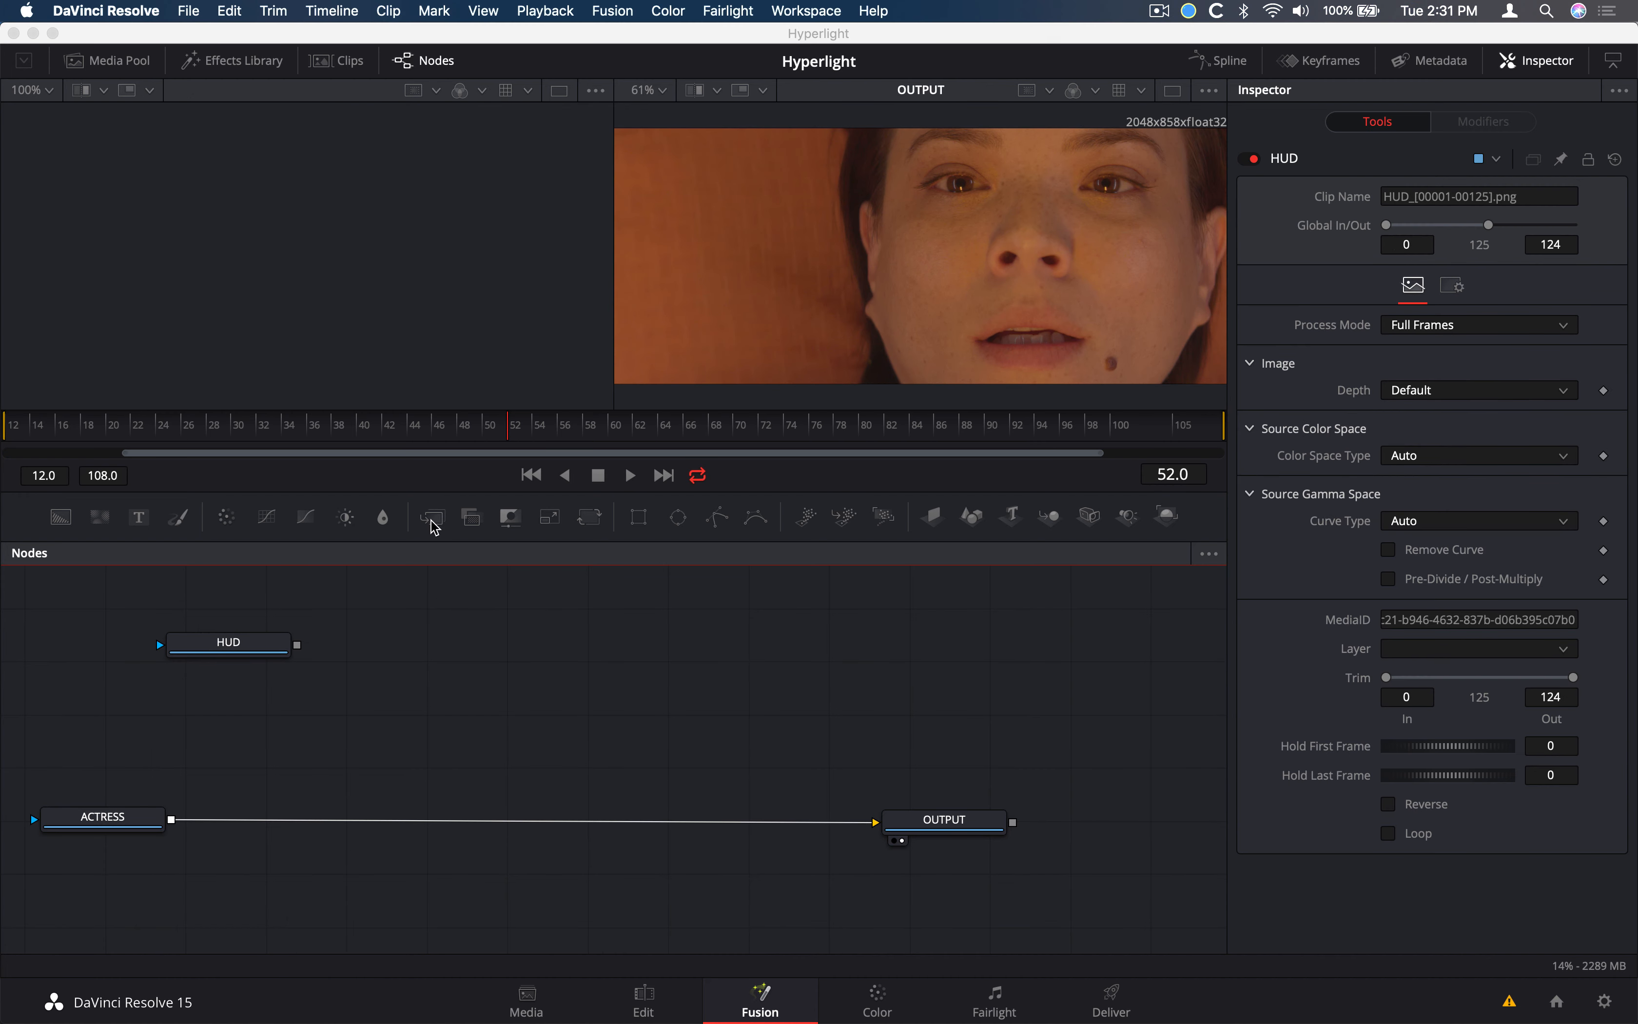
pyautogui.click(467, 629)
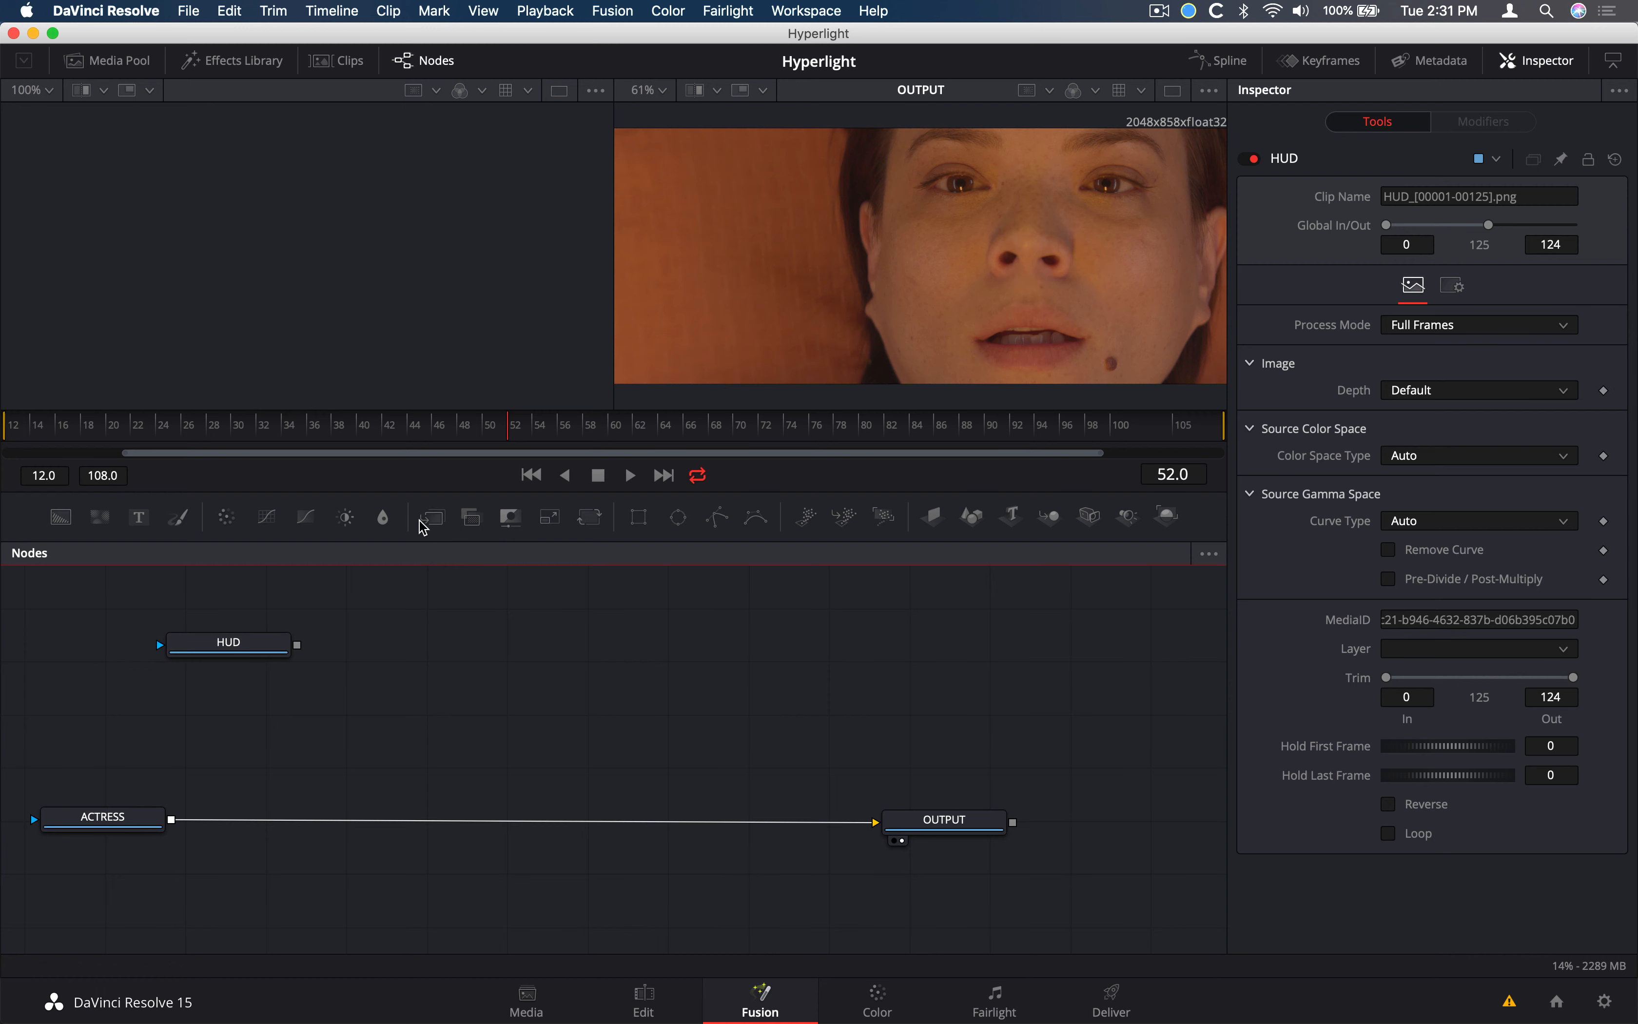
# Insert a Merge node on the connection between ACTRESS and OUTPUT, and feed HUD's output into its foreground input
pyautogui.moveTo(423, 527); pyautogui.dragTo(406, 823)
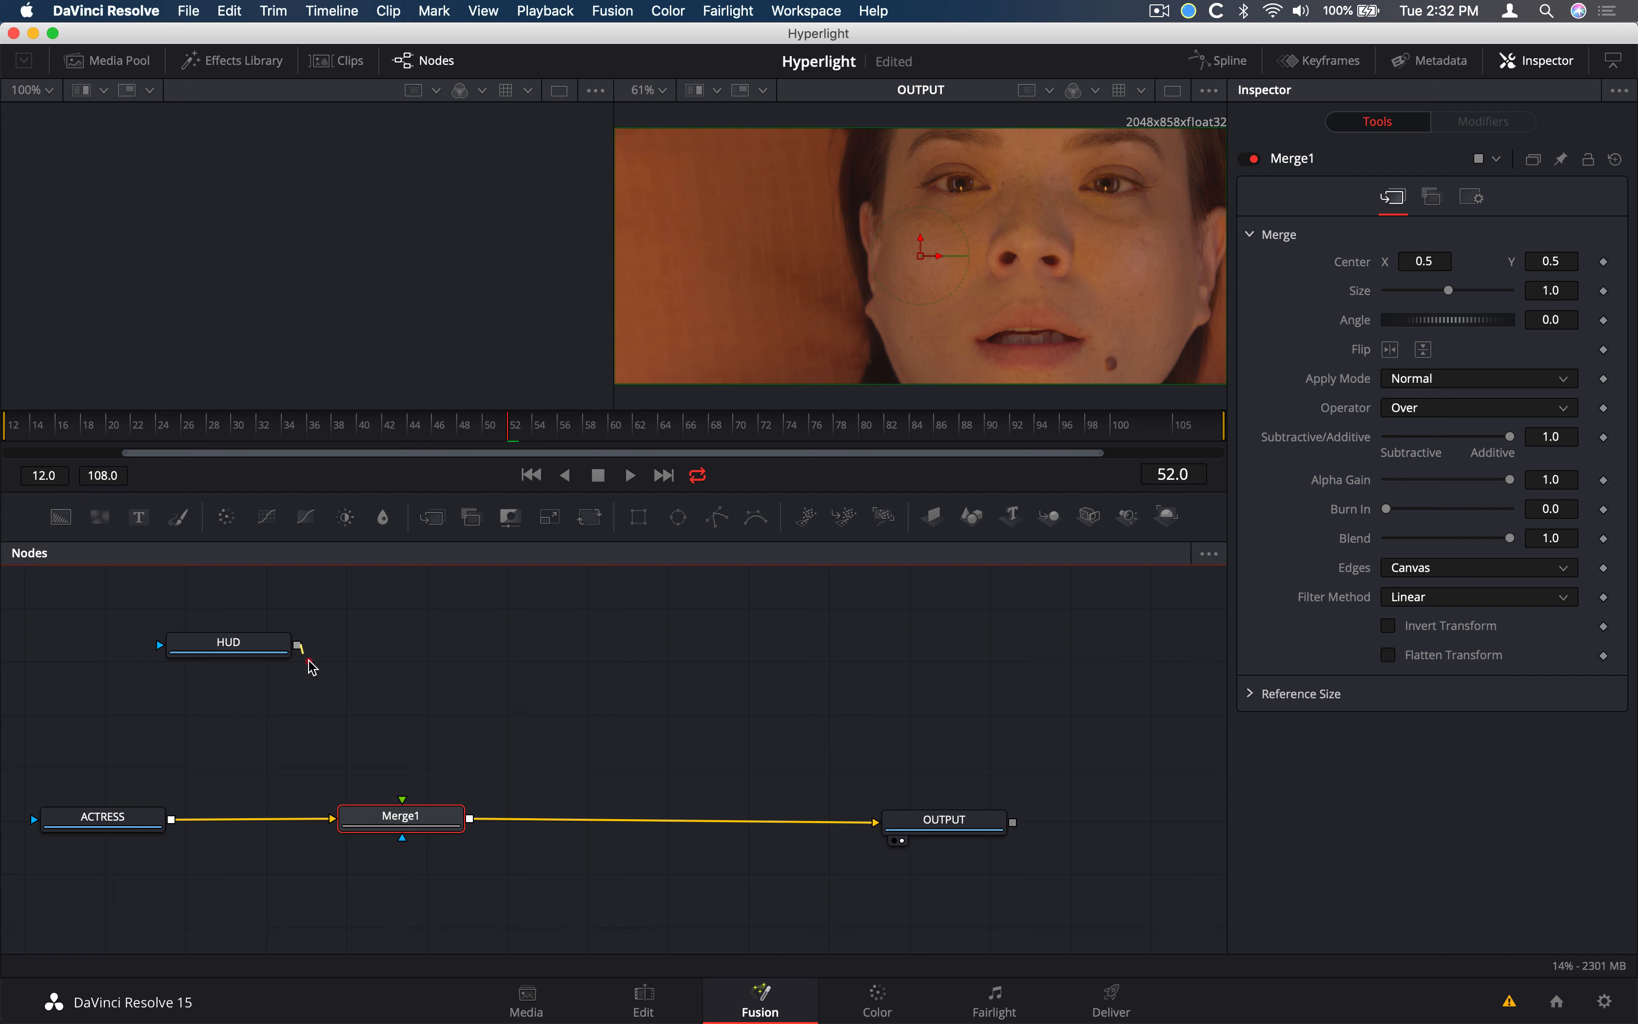
pyautogui.moveTo(308, 661); pyautogui.dragTo(402, 813)
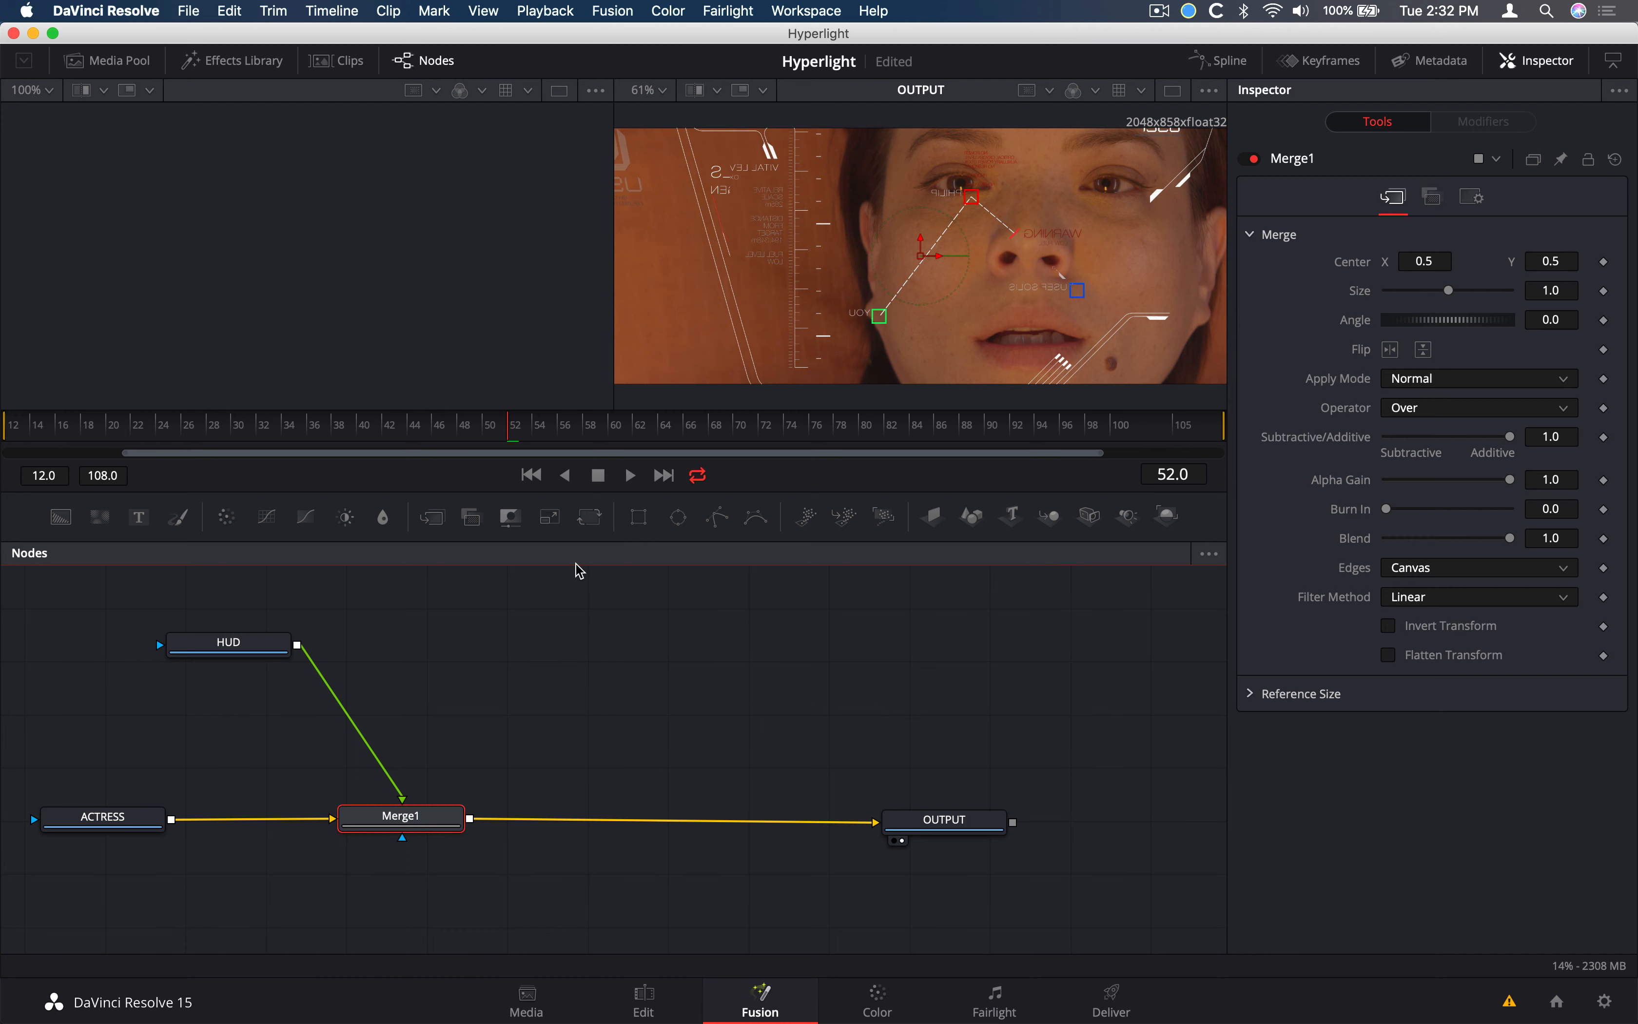
# Show the HUD node in the first viewer and place it directly above Merge1
pyautogui.click(266, 651)
pyautogui.press('1')
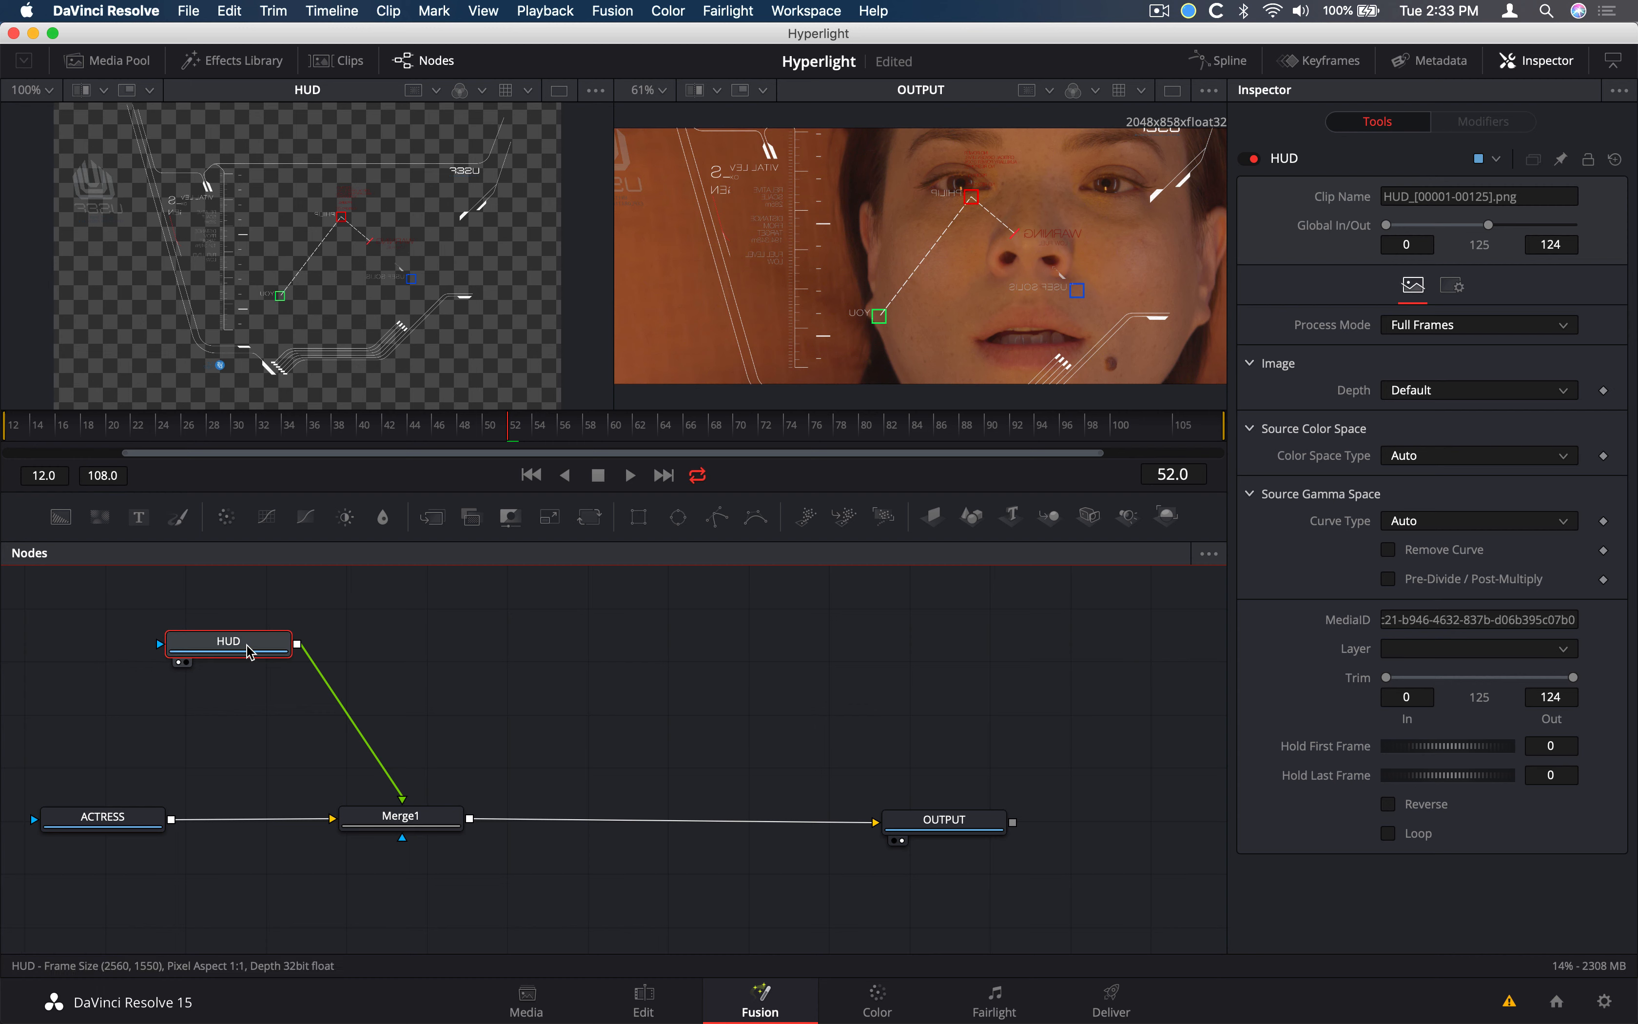
pyautogui.moveTo(249, 651); pyautogui.dragTo(424, 616)
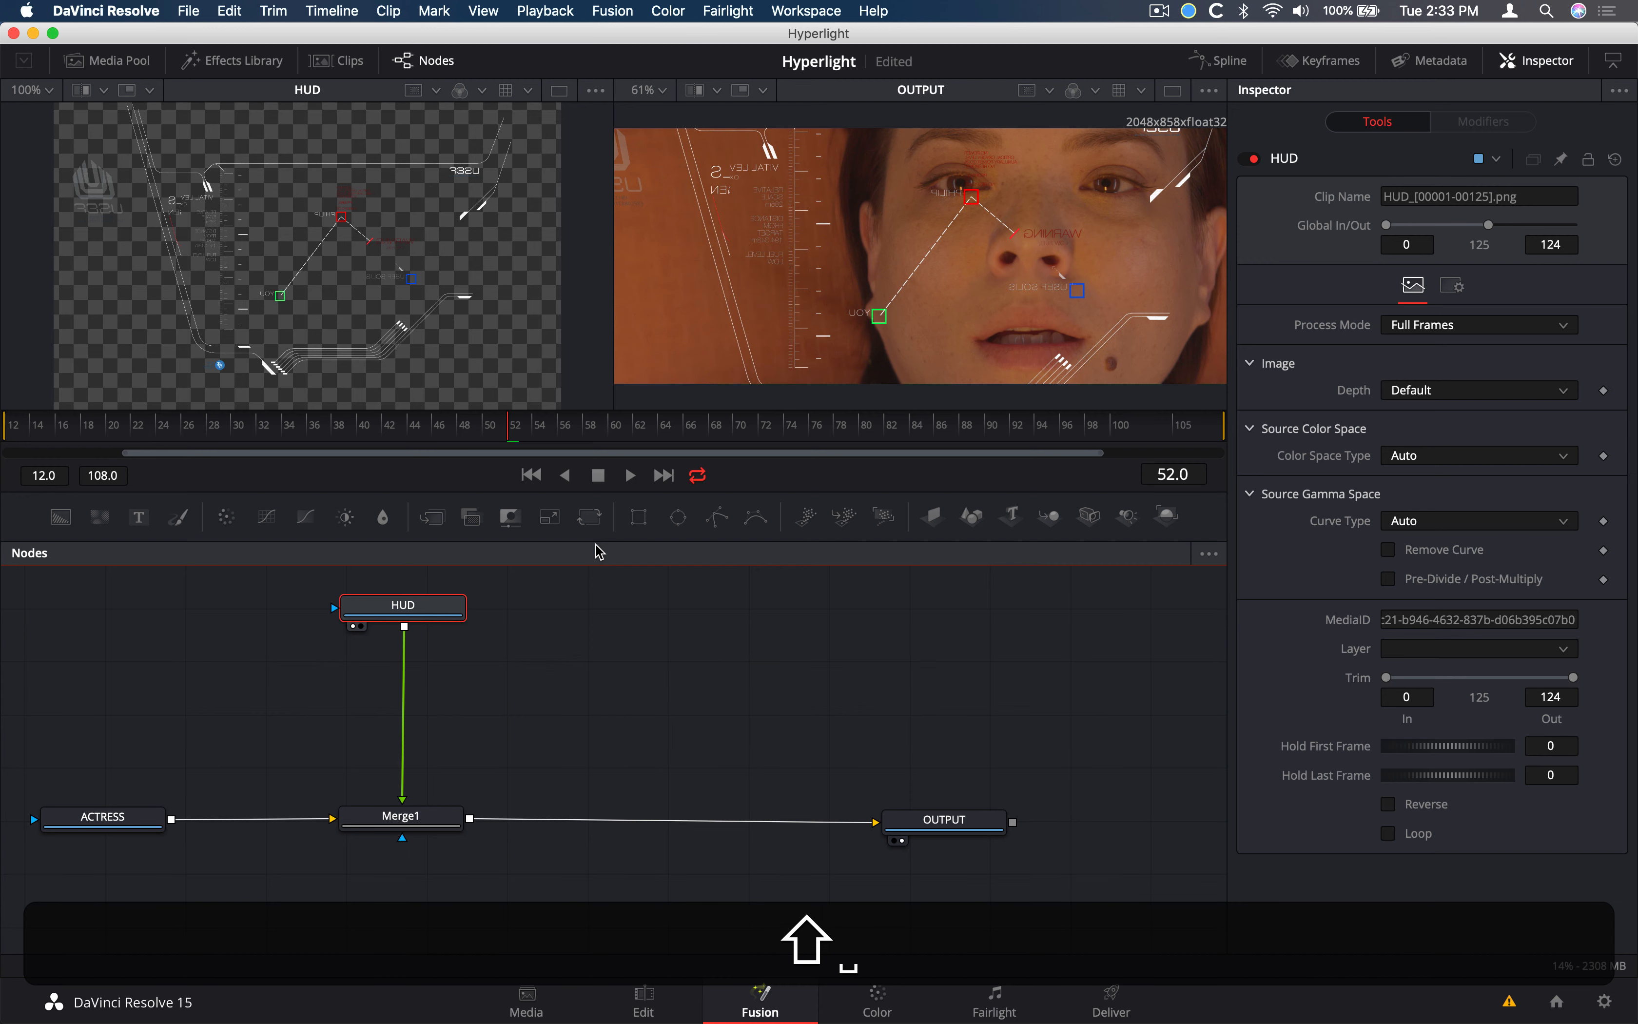
# Search the tool selector for "trans" and add a Transform (Xf) node between HUD and Merge1
pyautogui.hotkey('shift', 'space')
pyautogui.moveTo(999, 369); pyautogui.dragTo(827, 264)
pyautogui.write('trans')
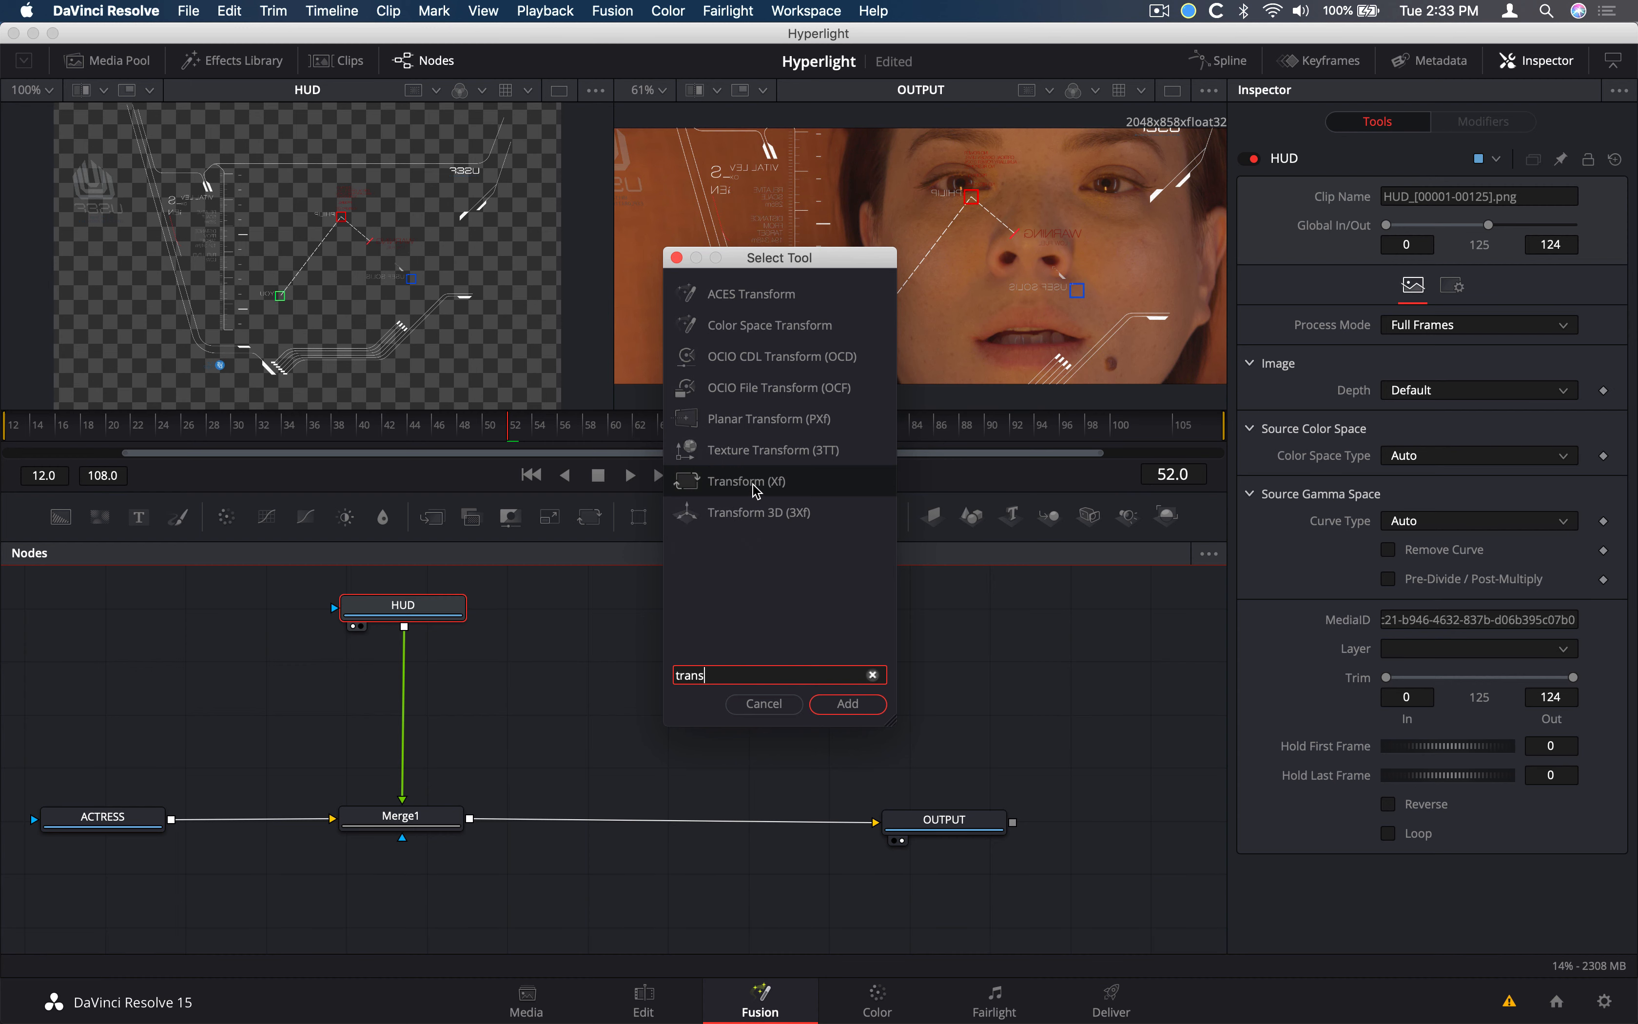
pyautogui.click(737, 482)
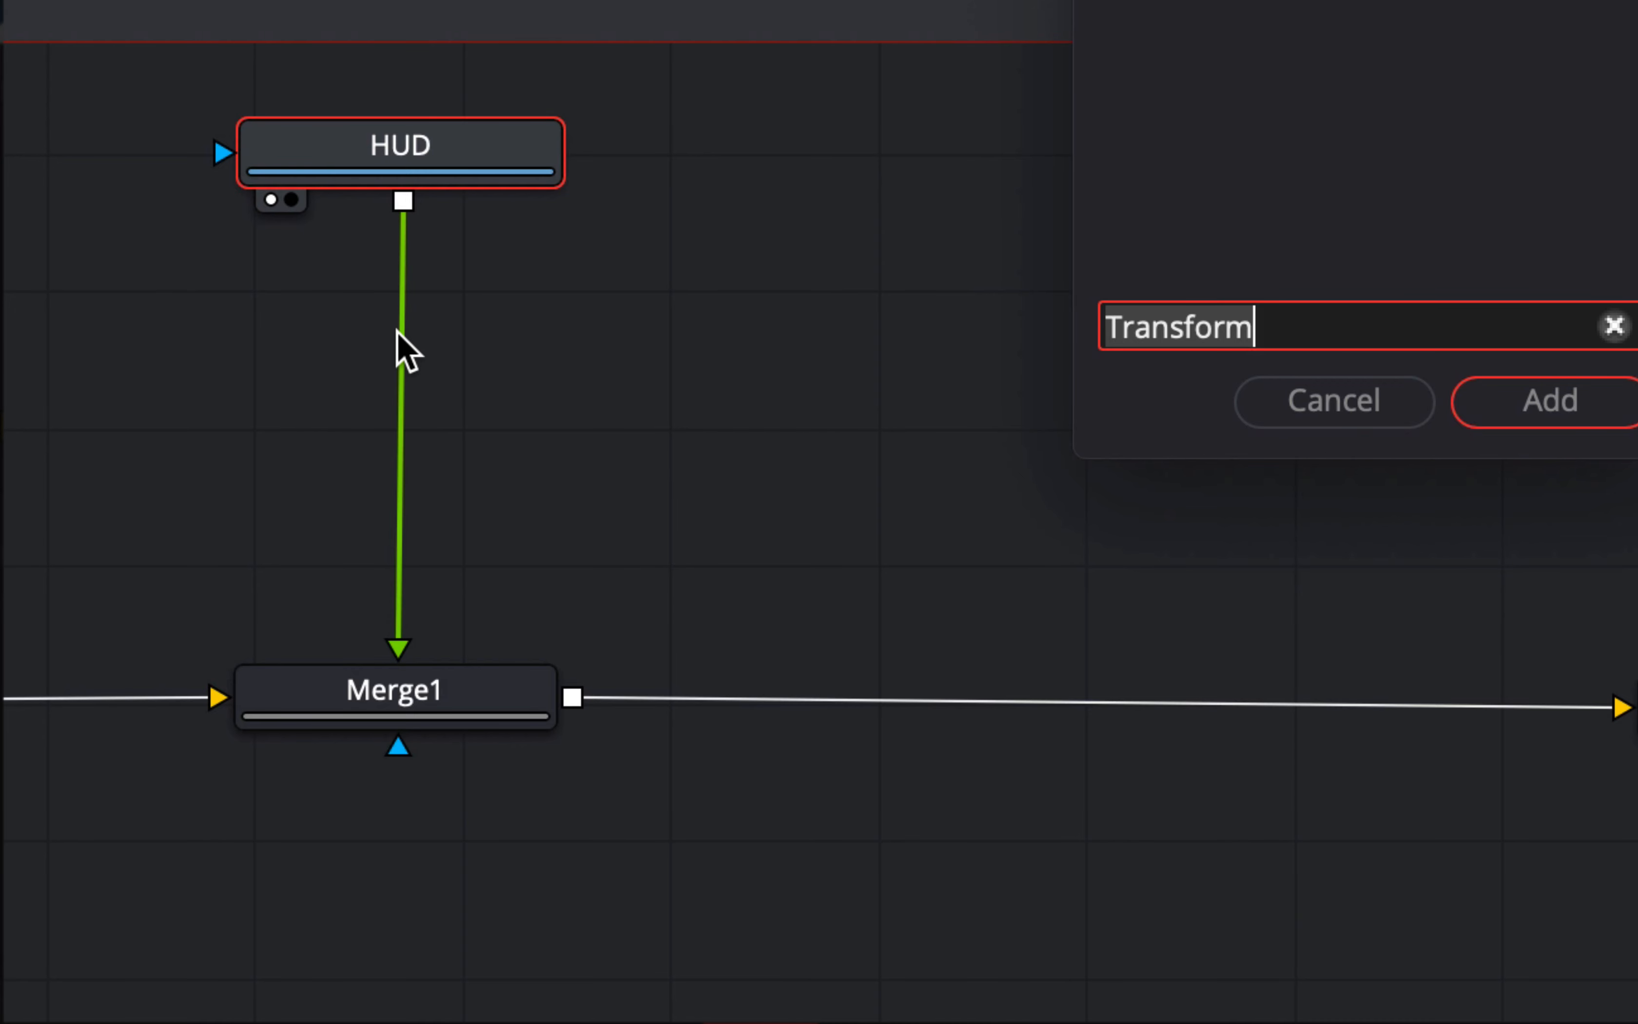
pyautogui.click(1542, 399)
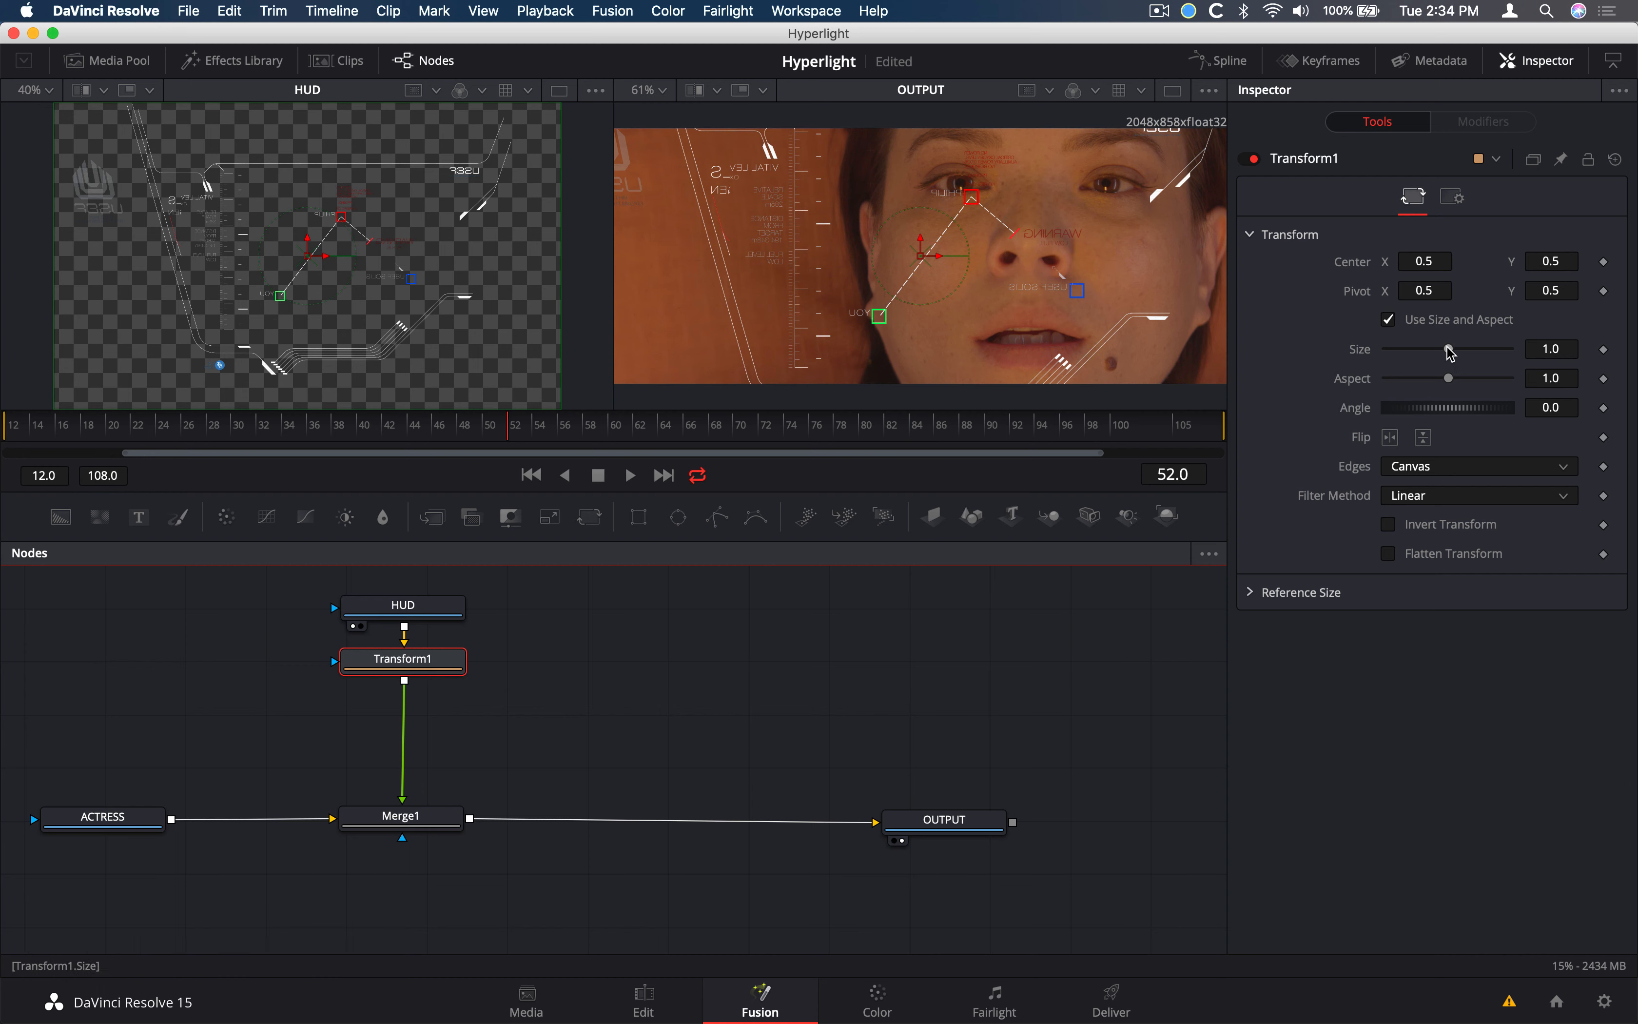
# Reduce Transform1's size to 0.788 so that the HUD graphic fits the actress shot better
pyautogui.moveTo(1449, 351); pyautogui.dragTo(1441, 356)
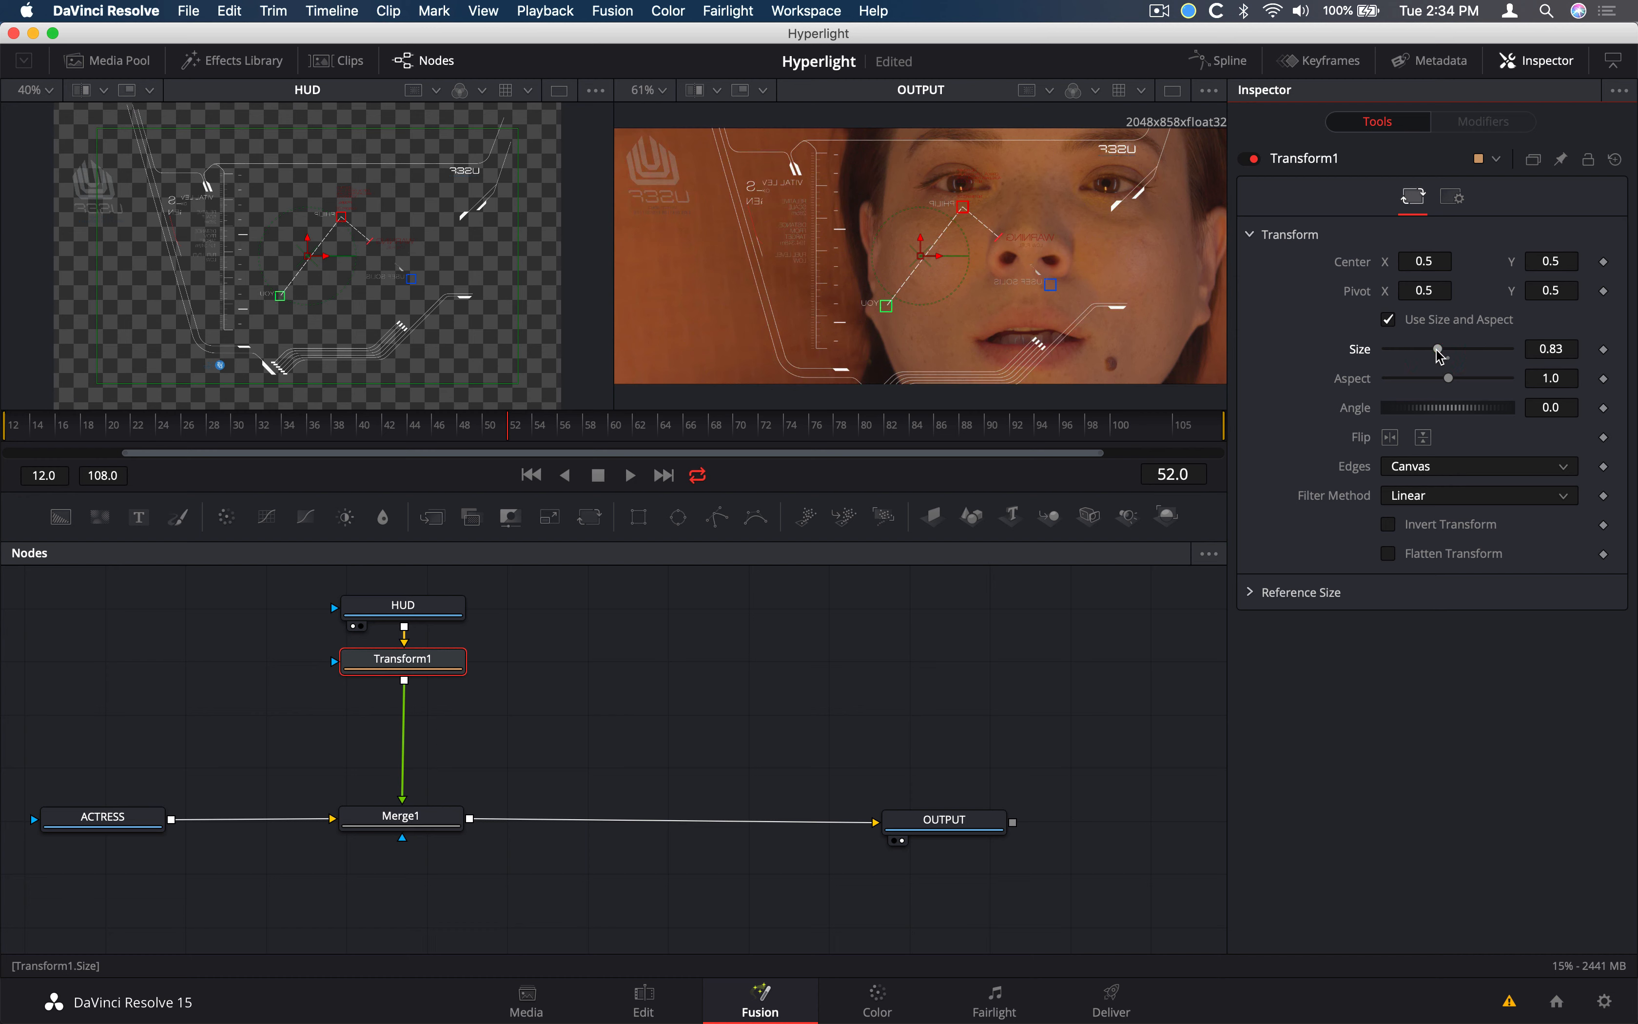
pyautogui.click(1551, 350)
pyautogui.moveTo(1551, 349); pyautogui.dragTo(1514, 359)
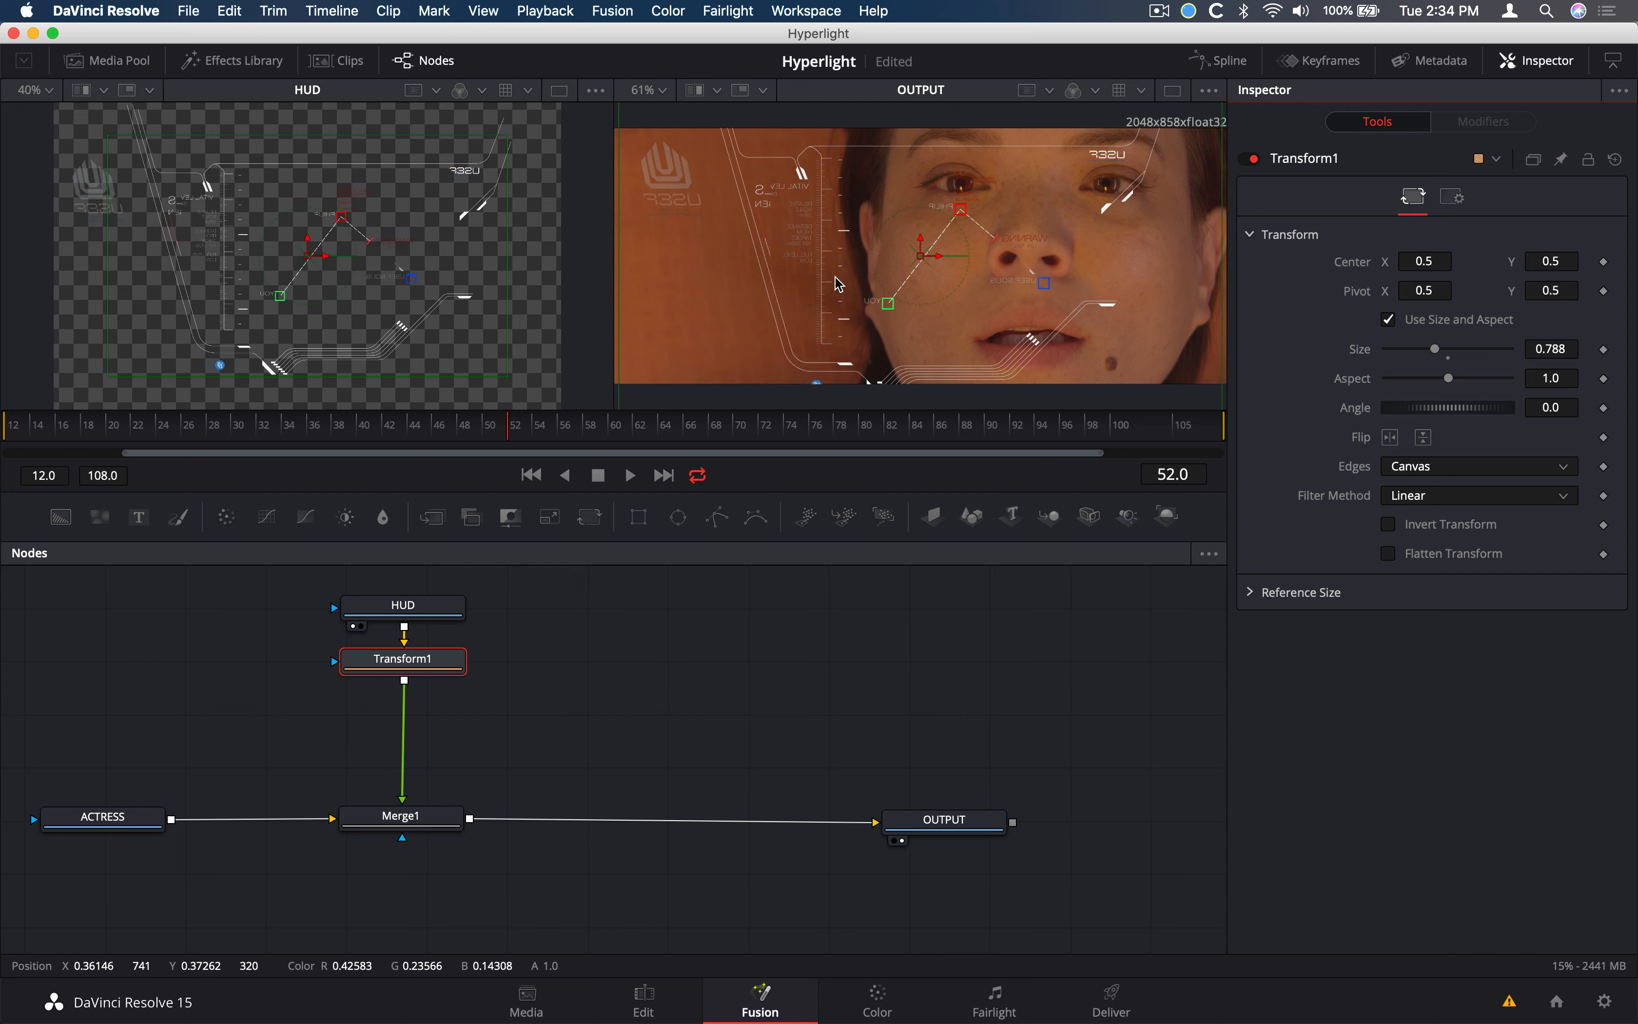
# Examine the HUD text over the actress shot in the OUTPUT viewer at 200%, and fit the image back
pyautogui.scroll(1, 834, 280)
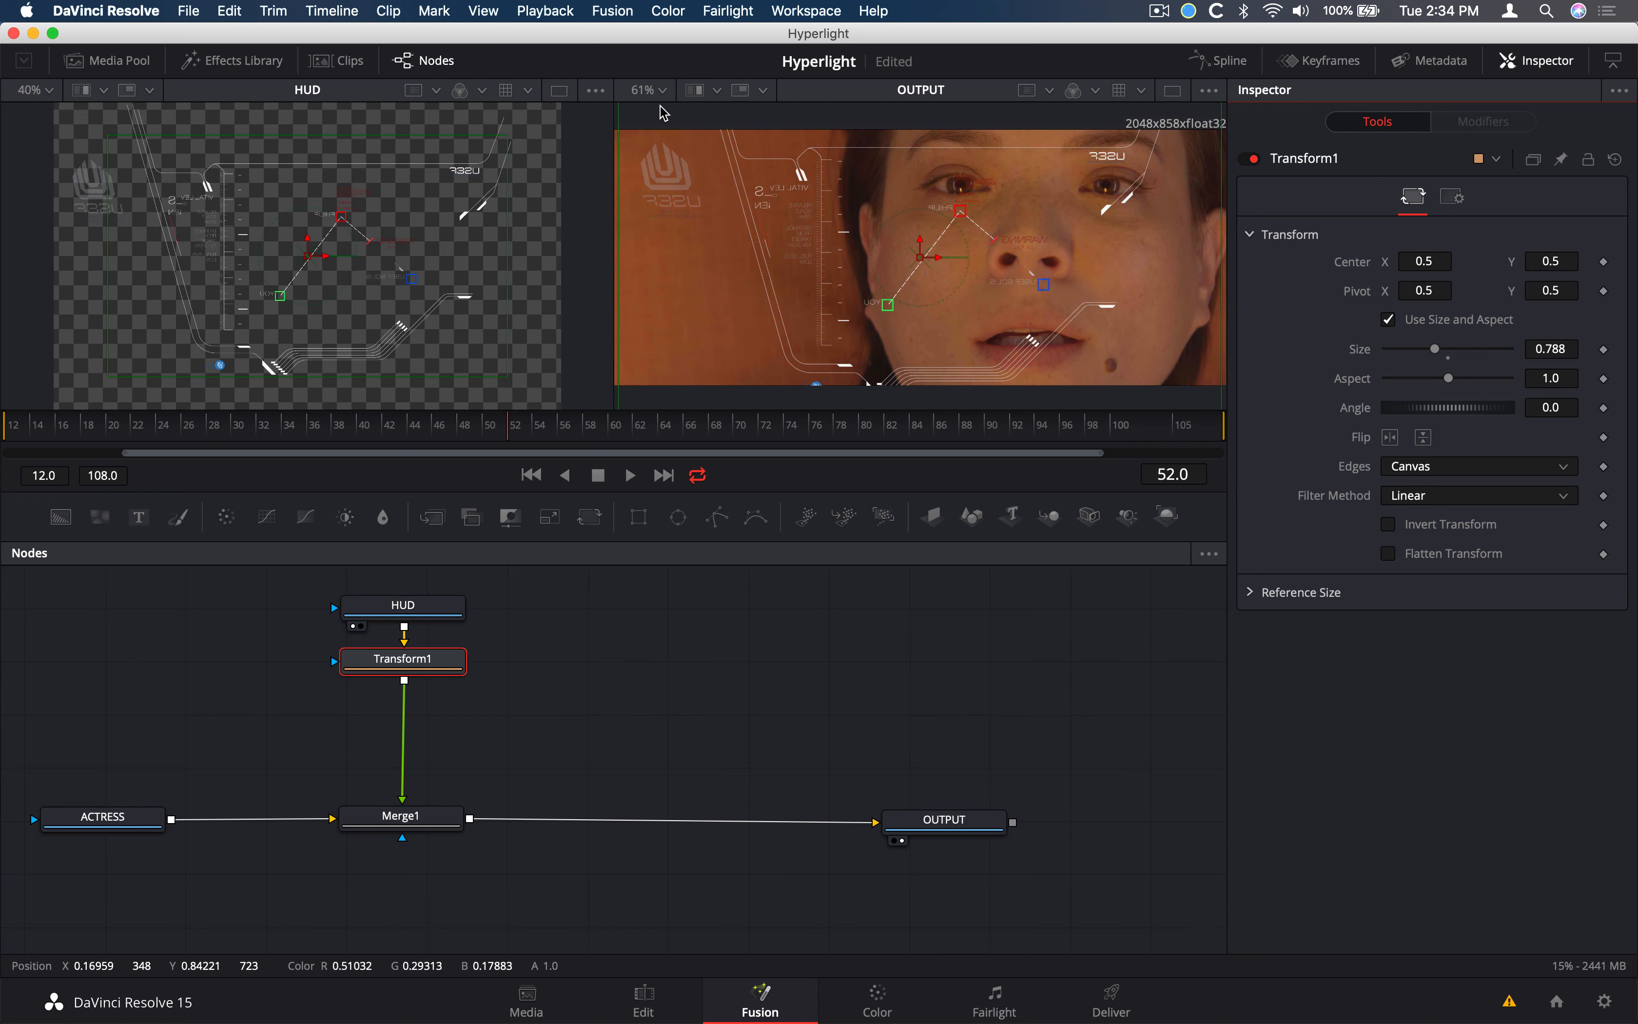
pyautogui.click(648, 89)
pyautogui.click(648, 201)
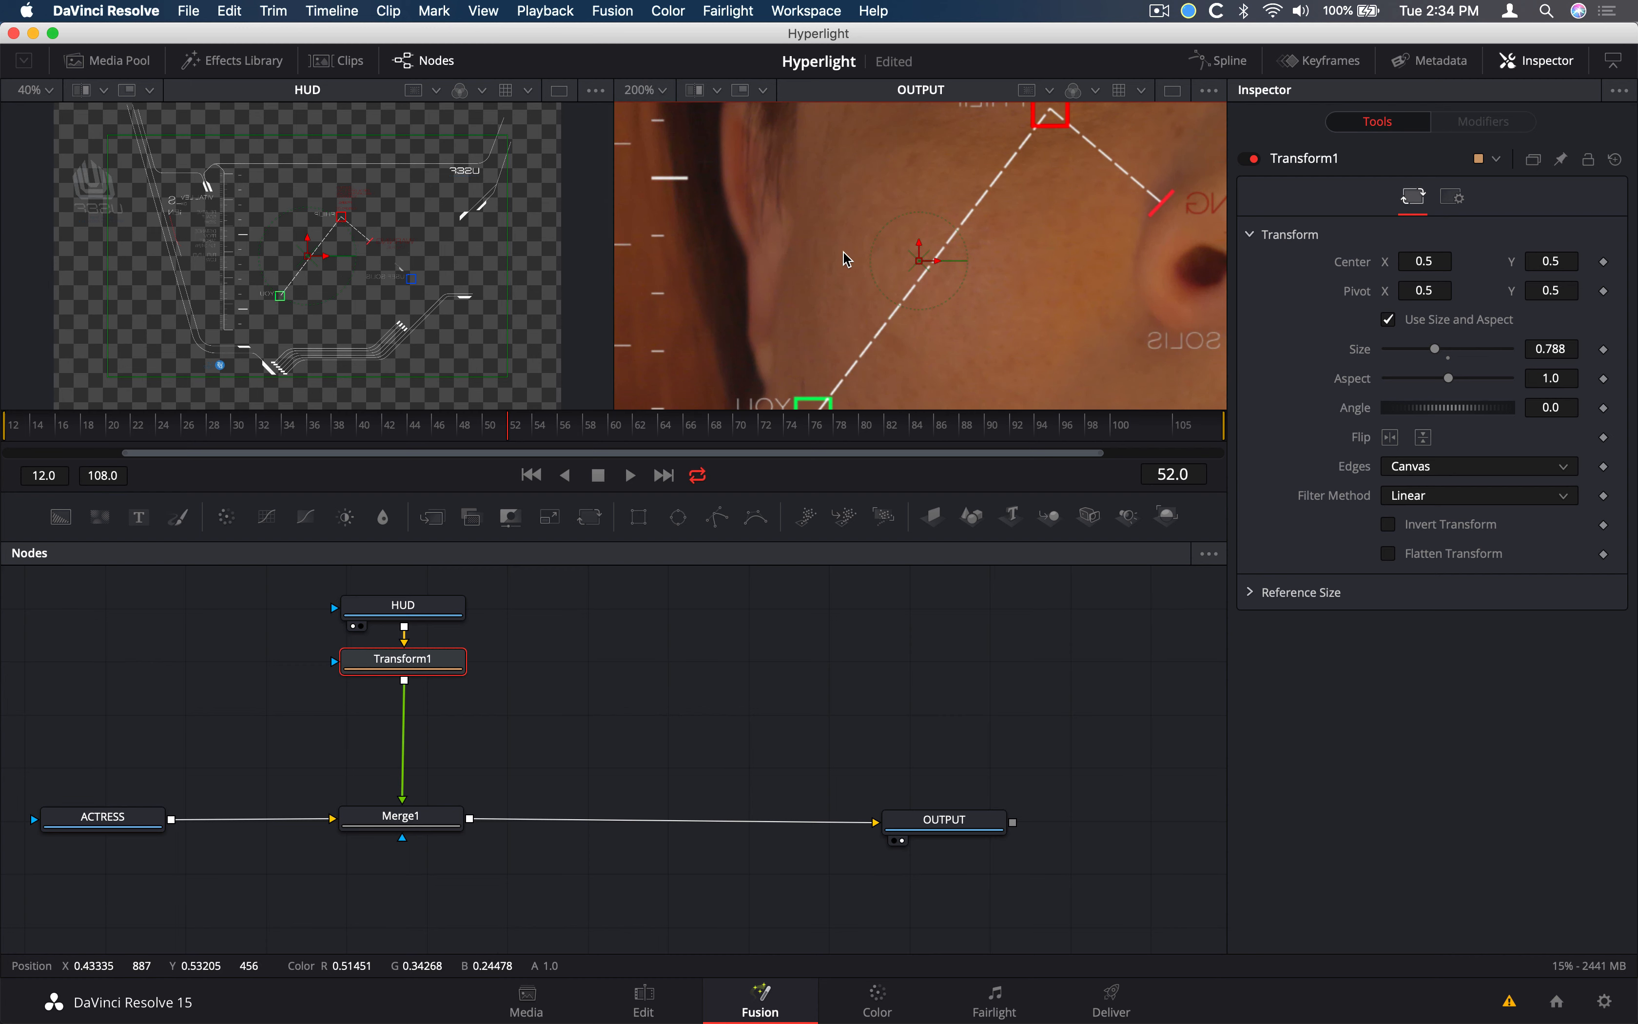
pyautogui.hscroll(-5, 844, 256)
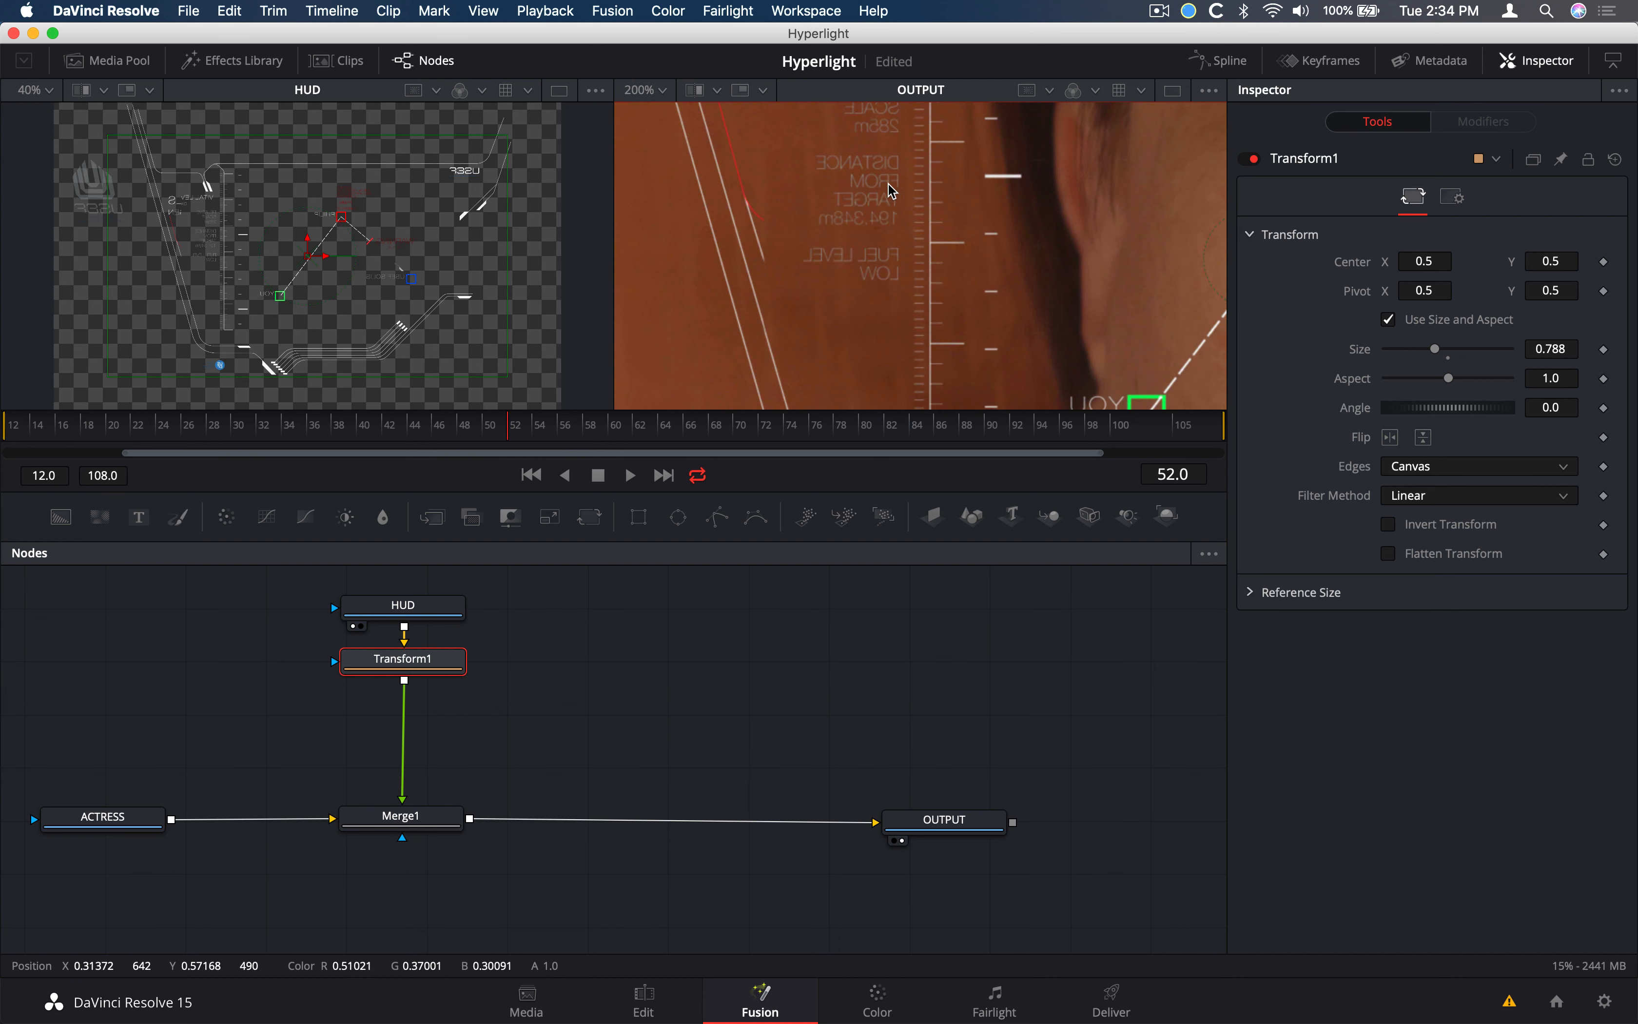
pyautogui.click(646, 90)
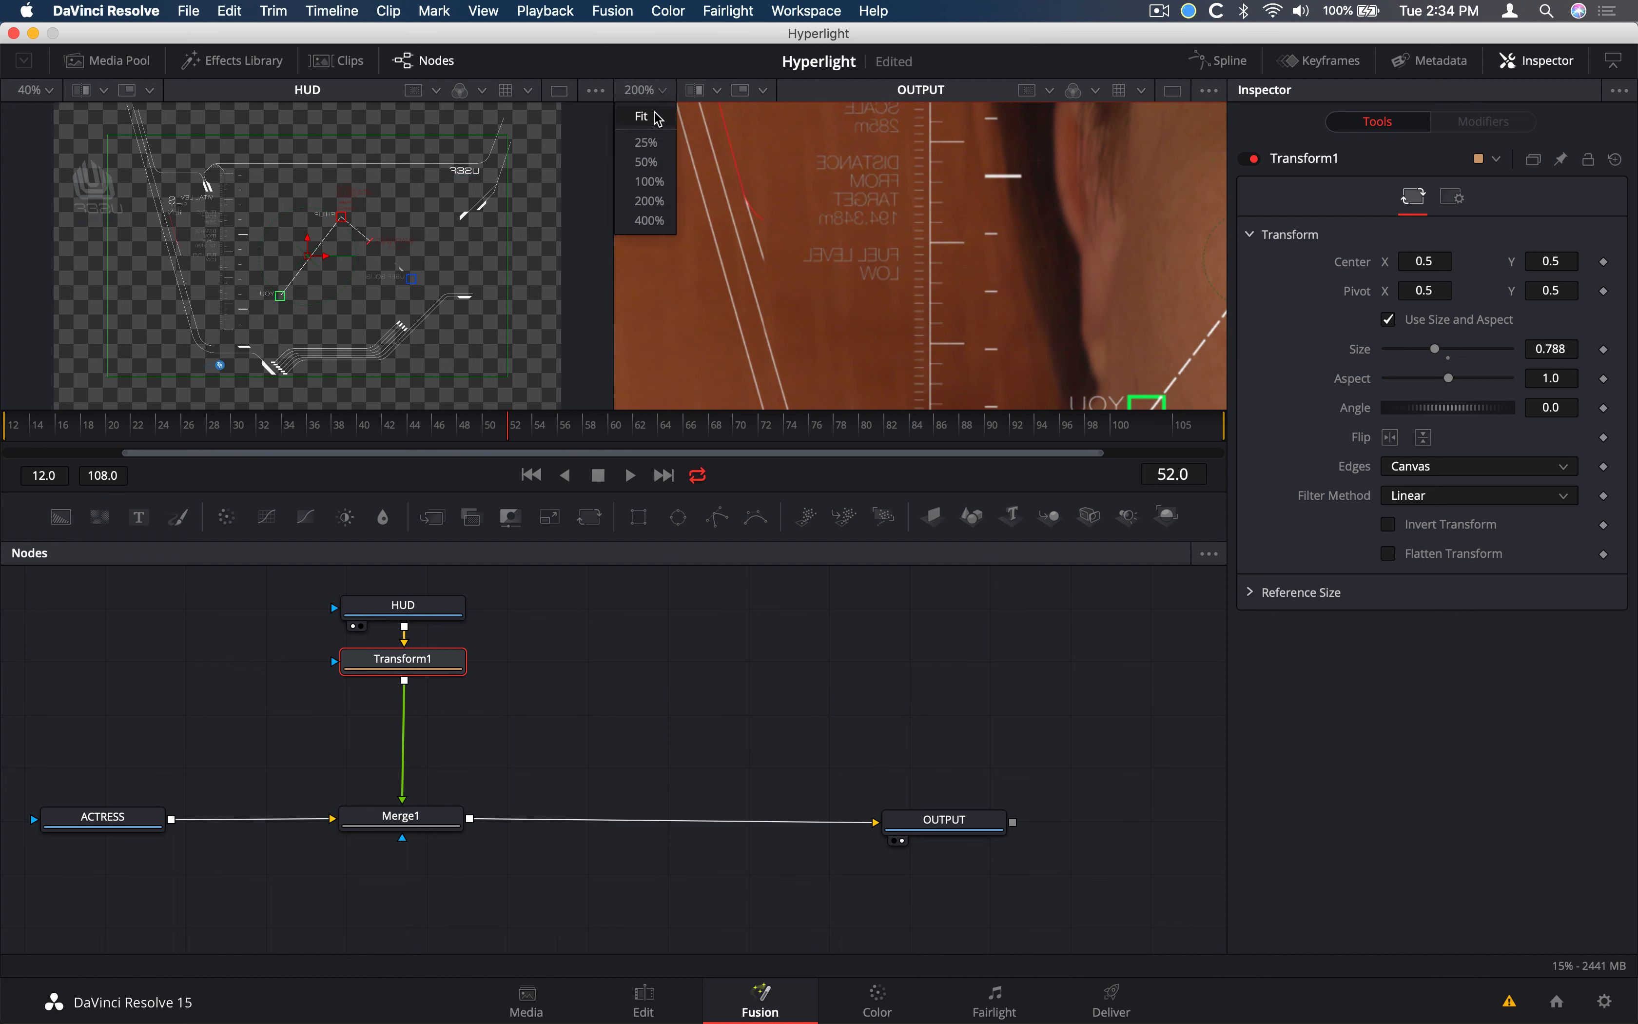
pyautogui.click(654, 116)
# Add a Blur node after Transform1 and set its blur size to 1.6, judging the softened HUD in the OUTPUT viewer at 100%
pyautogui.click(416, 667)
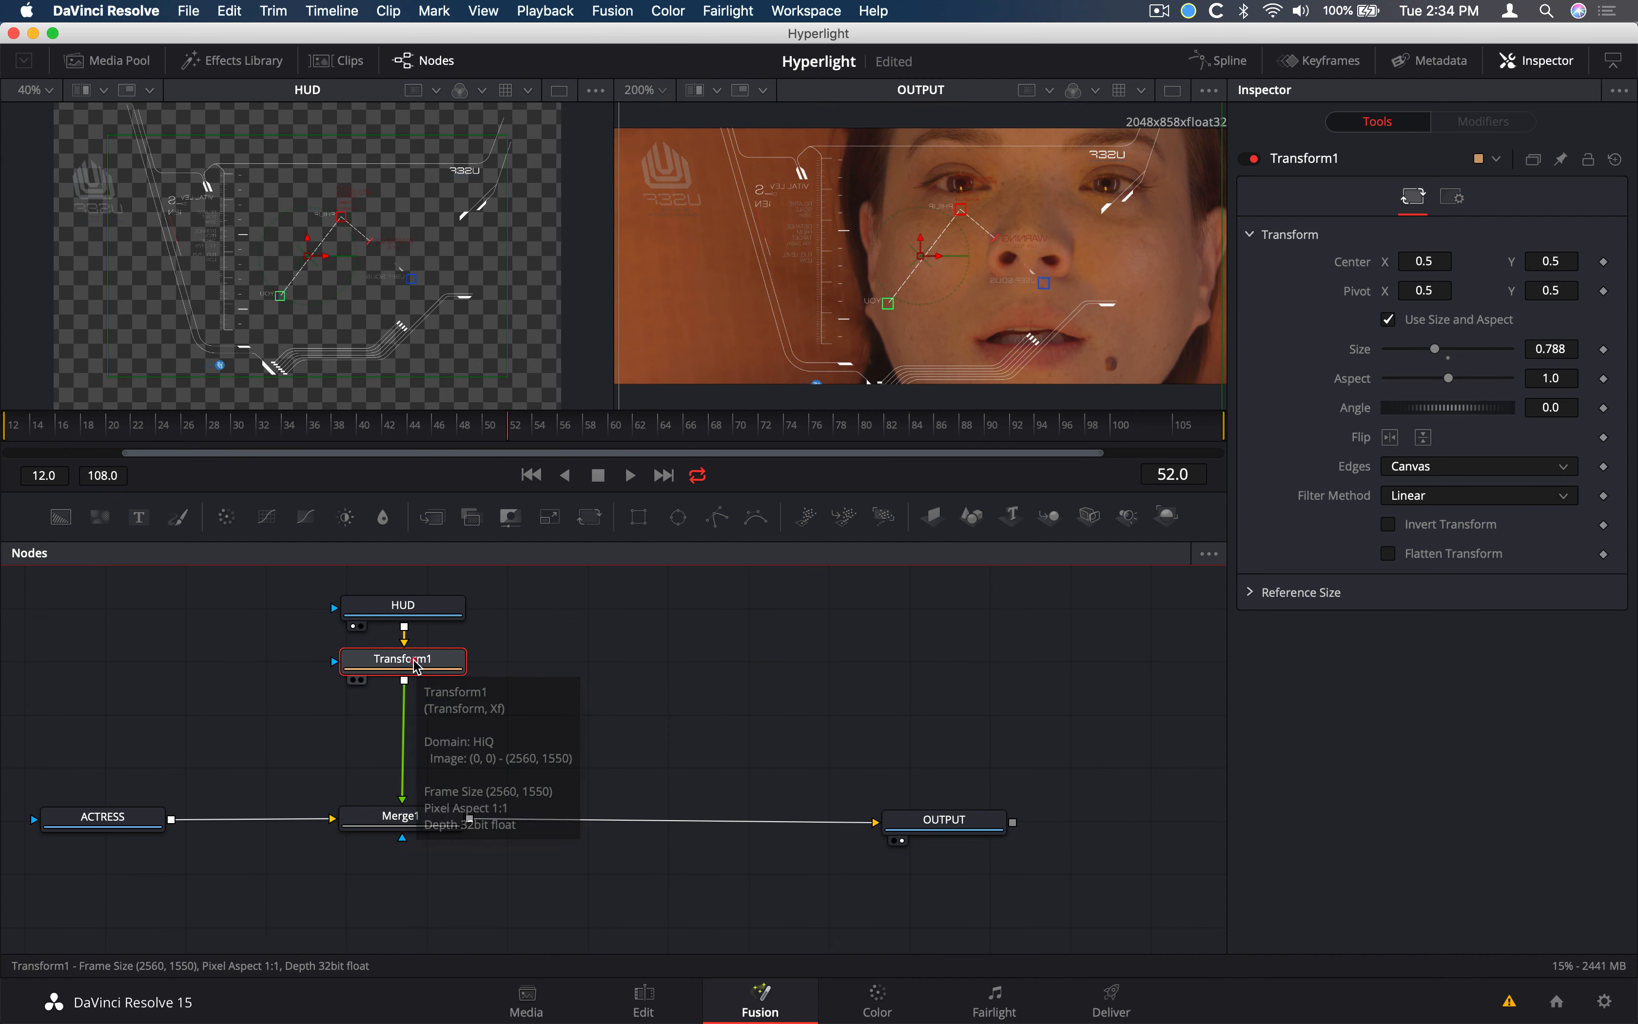
pyautogui.click(385, 521)
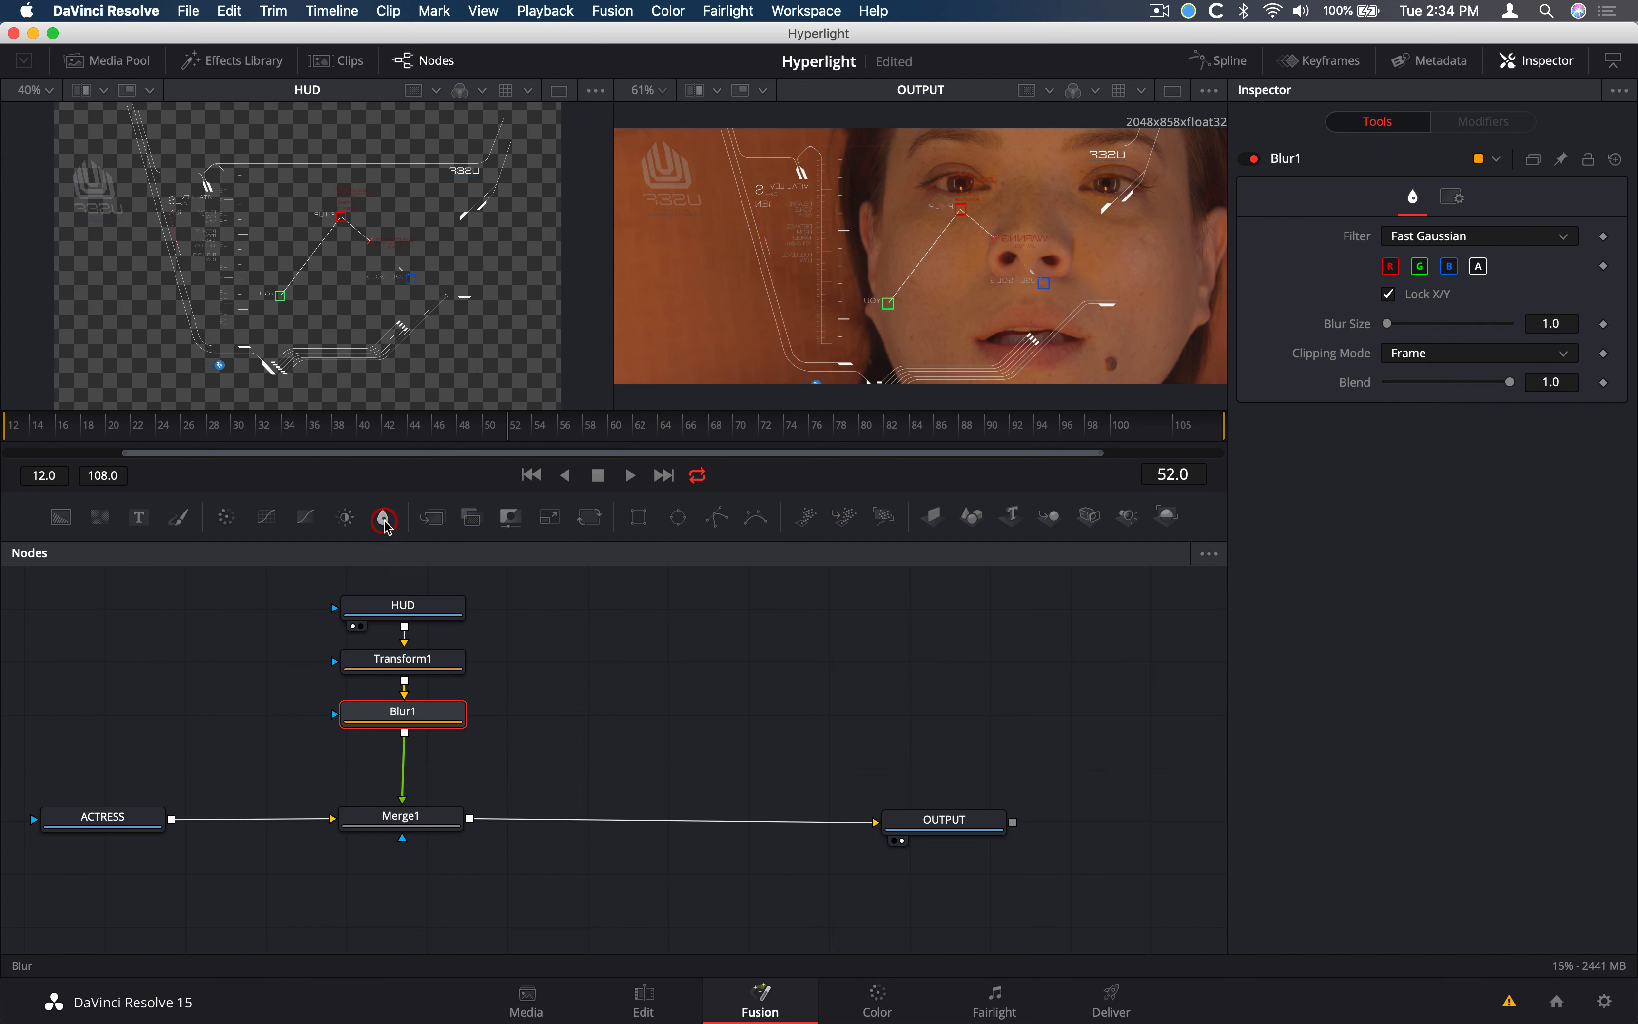
pyautogui.click(661, 103)
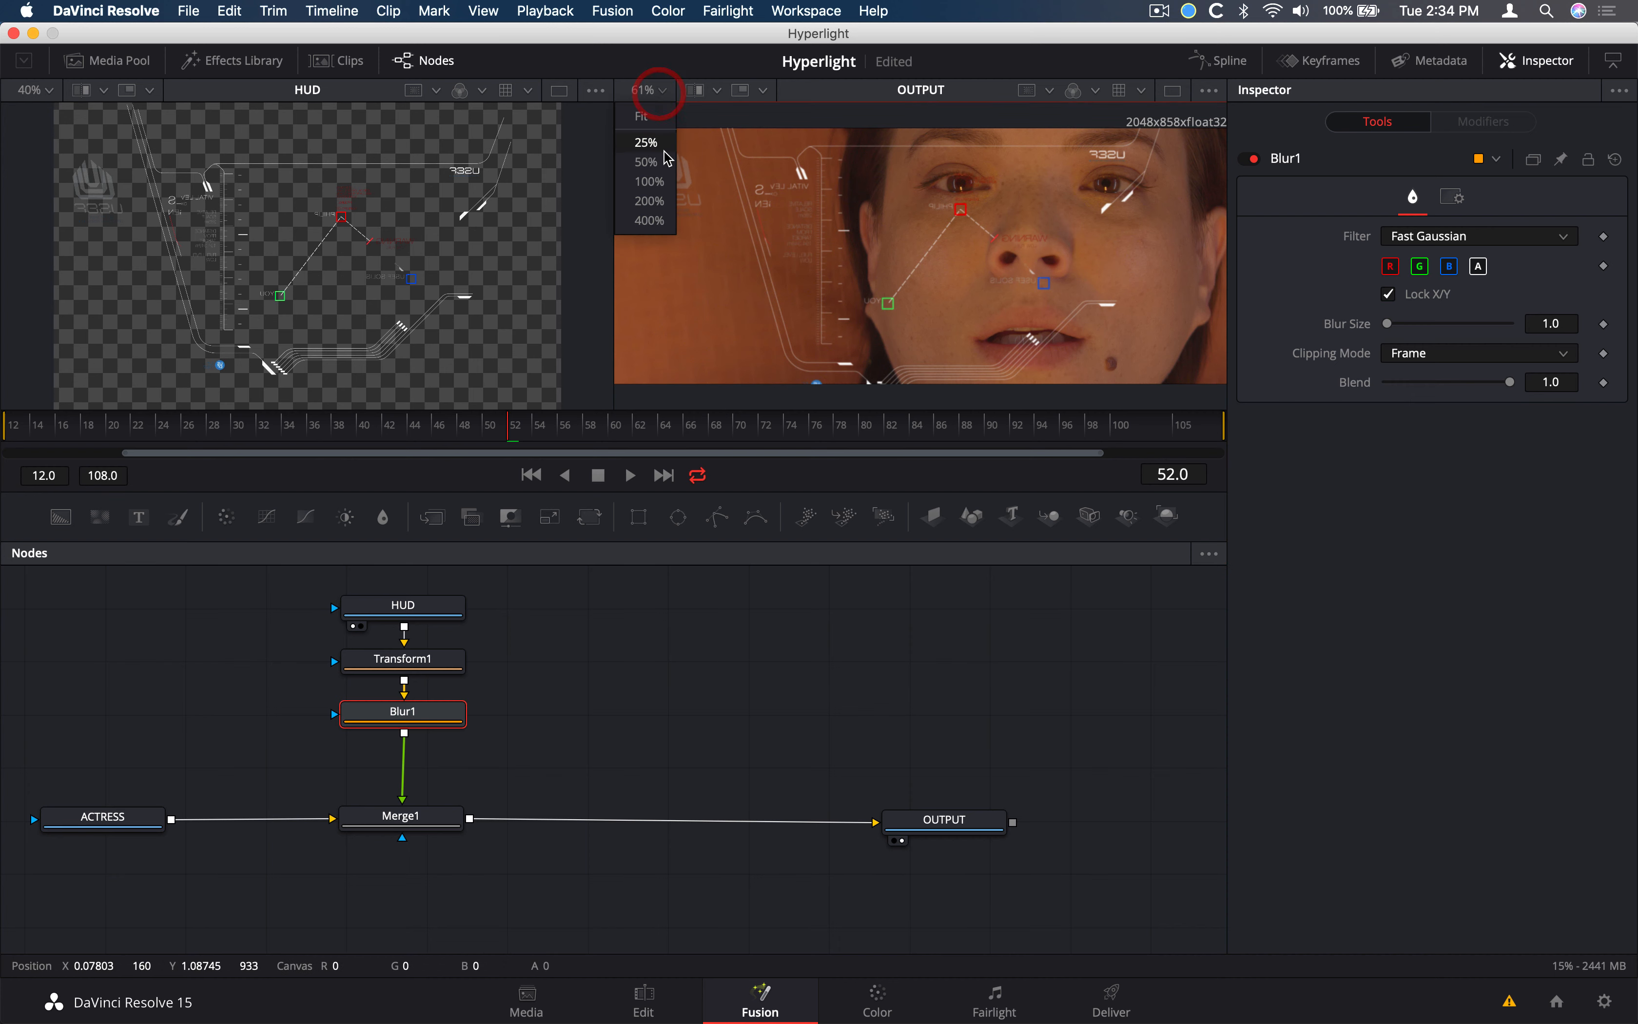
pyautogui.click(650, 183)
pyautogui.hscroll(-3, 748, 210)
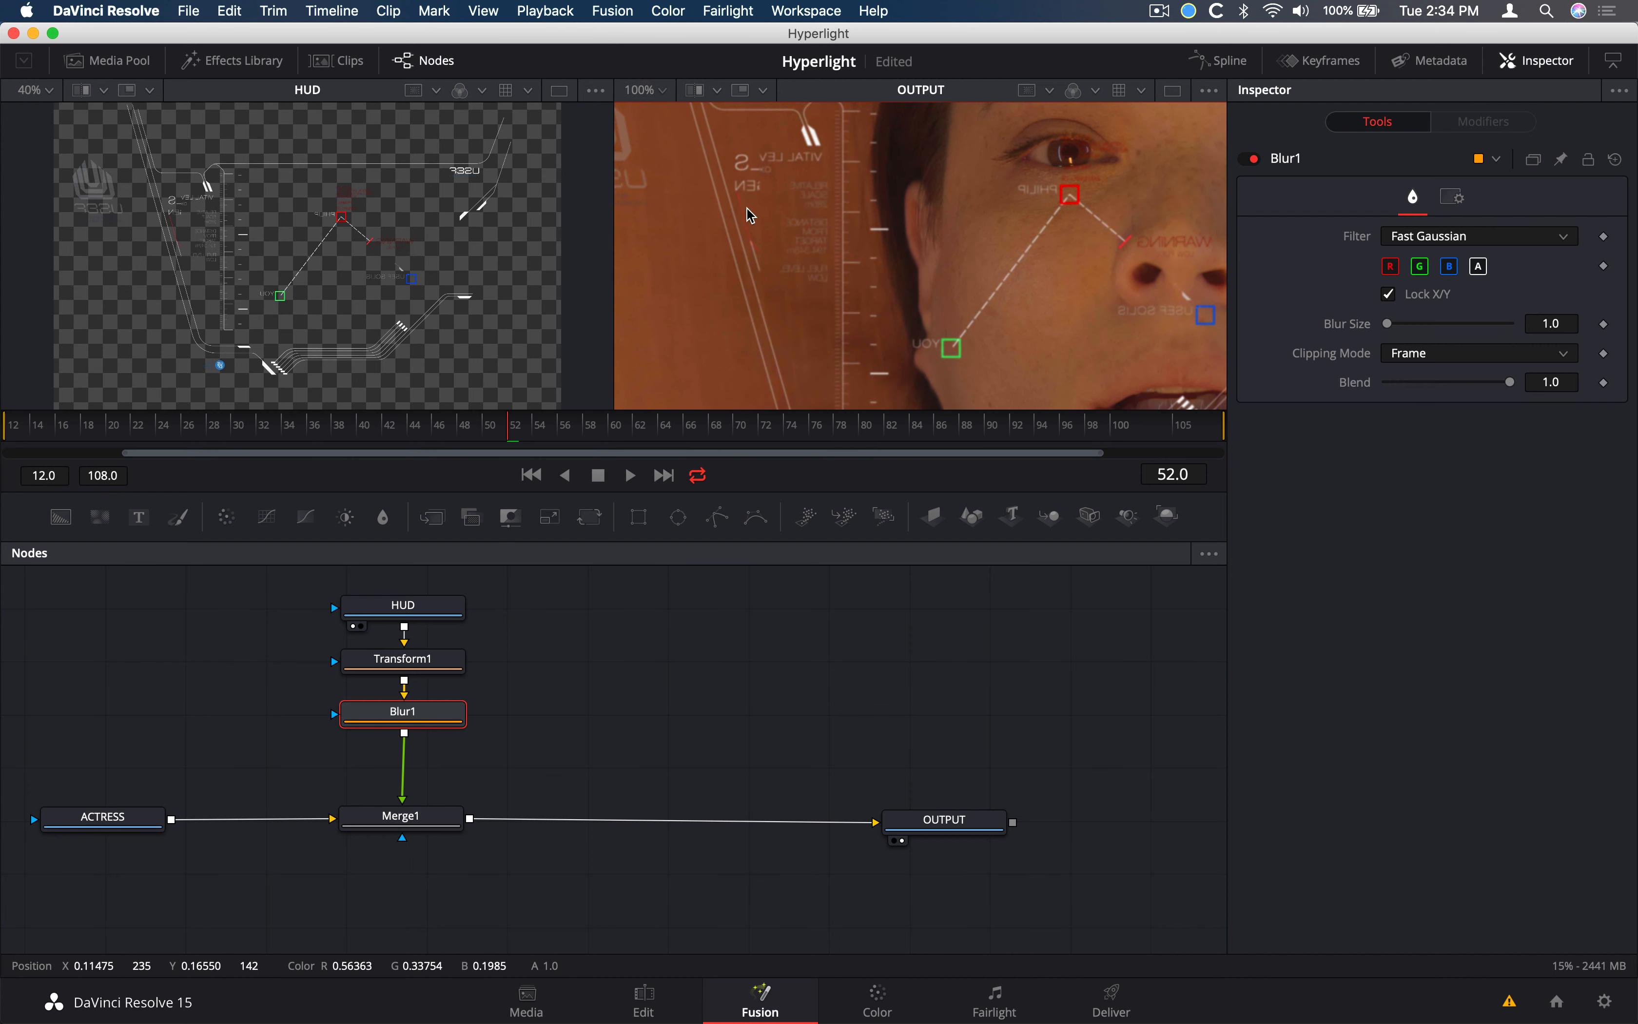
pyautogui.click(1551, 324)
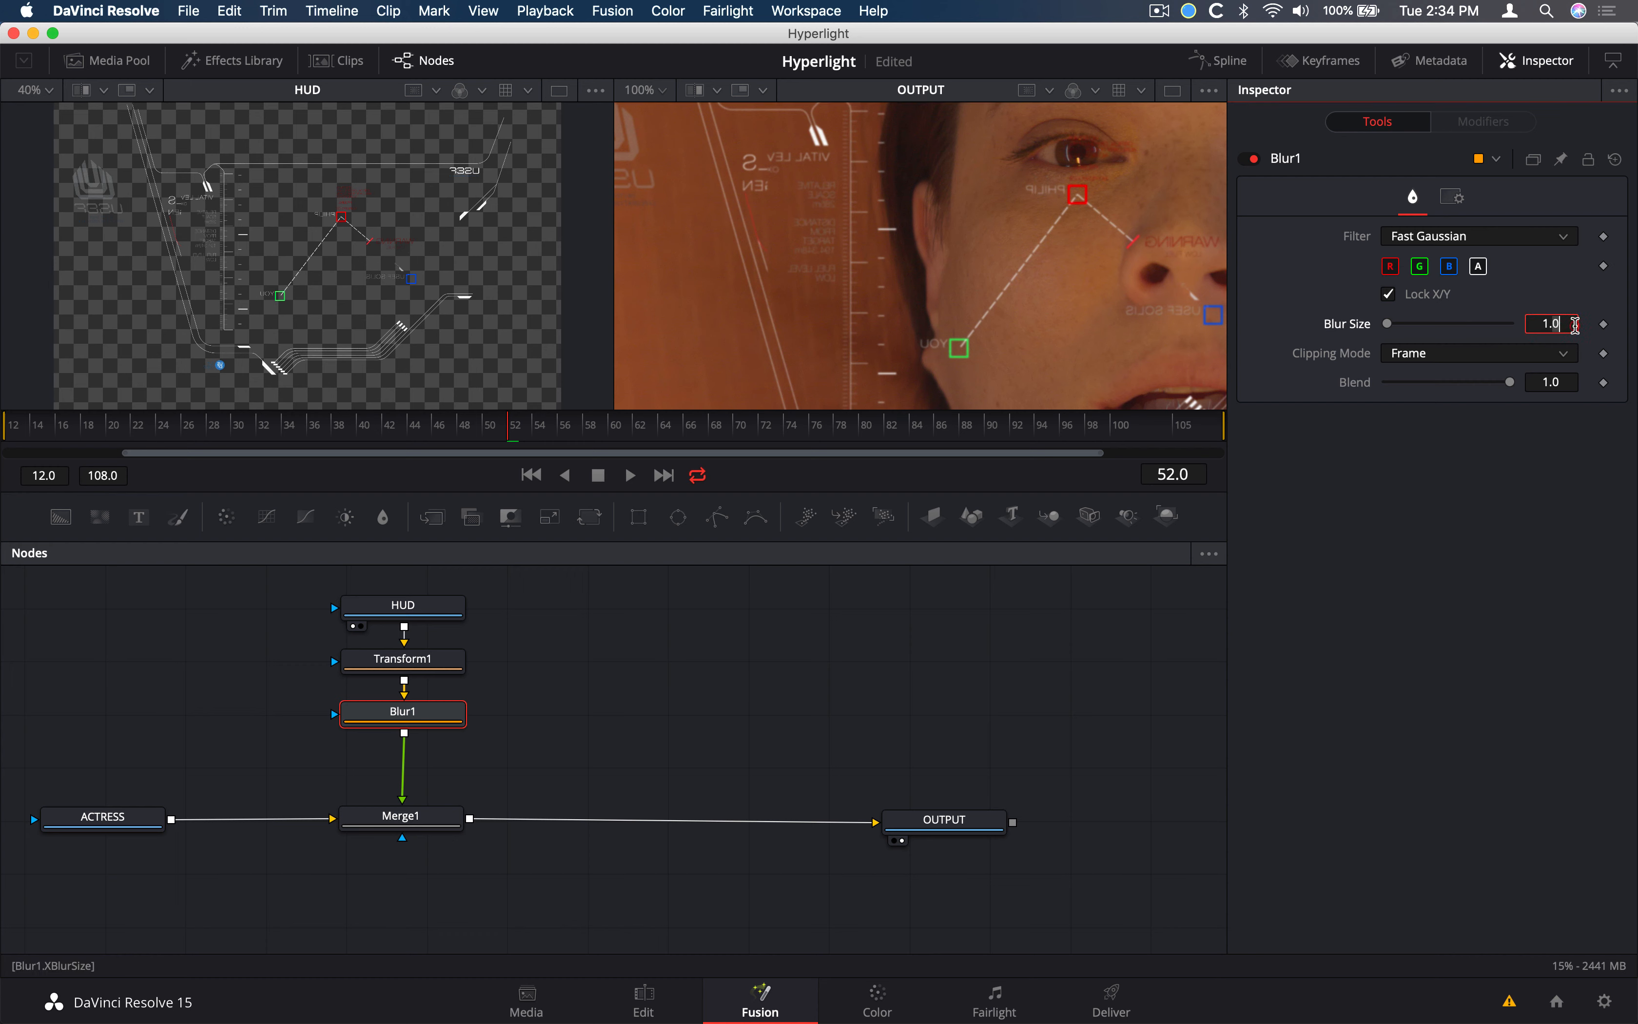
pyautogui.moveTo(1385, 324); pyautogui.dragTo(1393, 332)
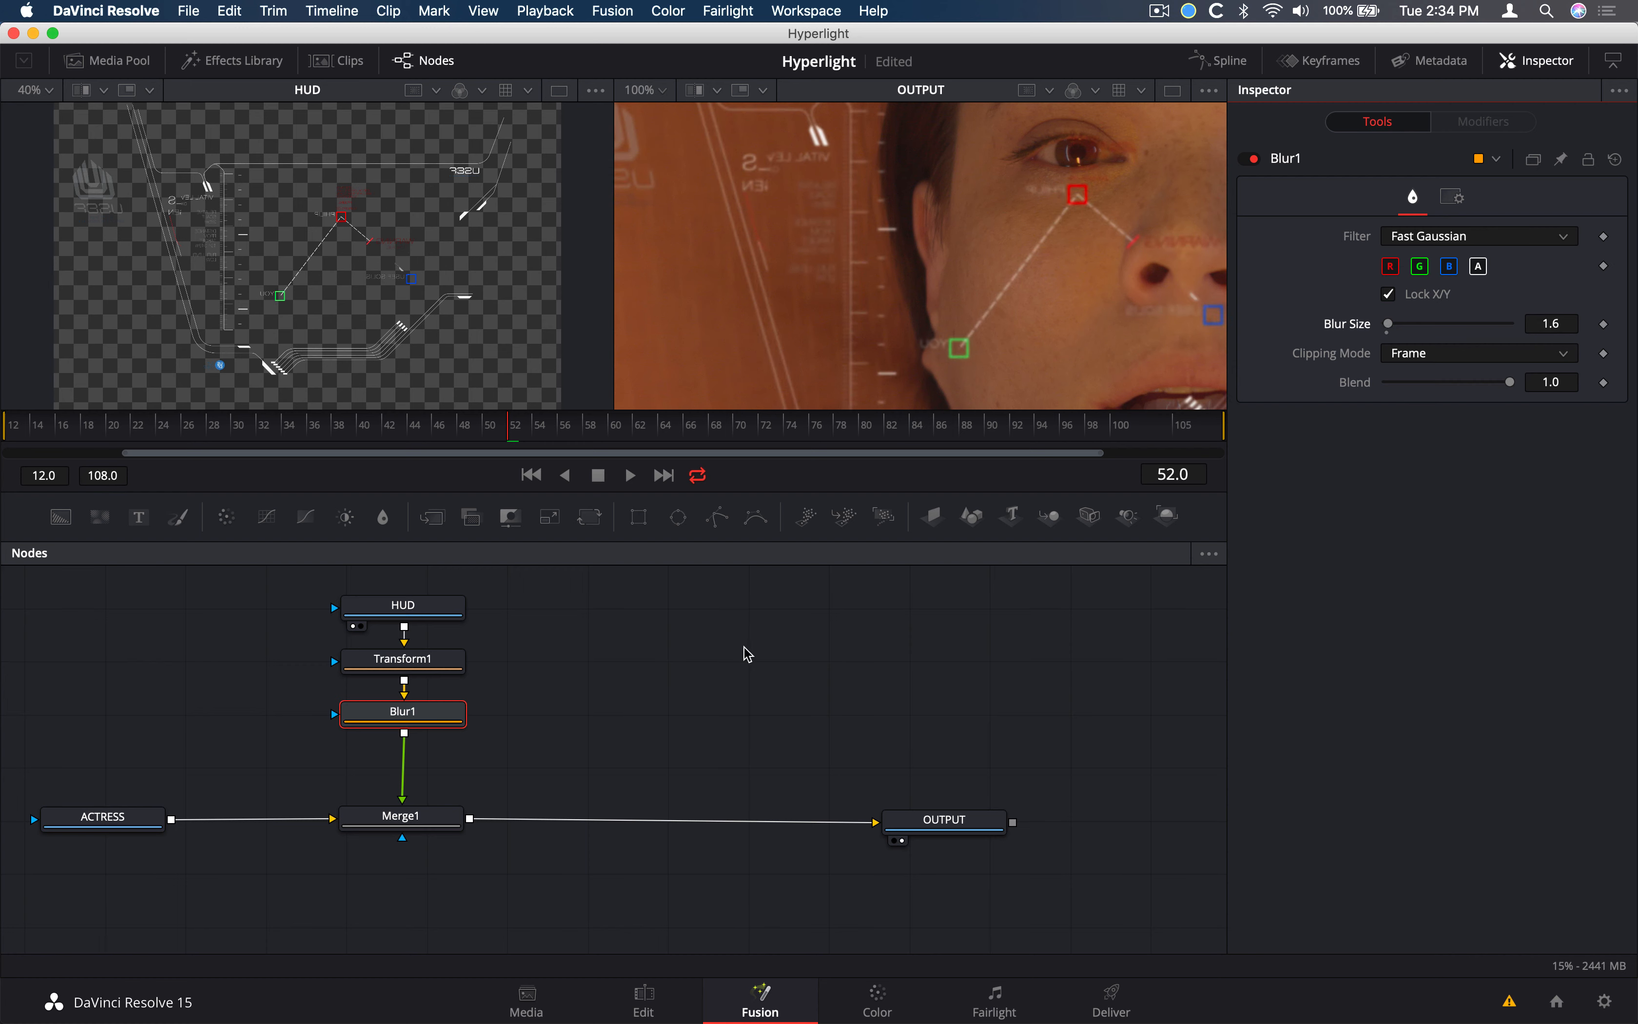
pyautogui.click(422, 716)
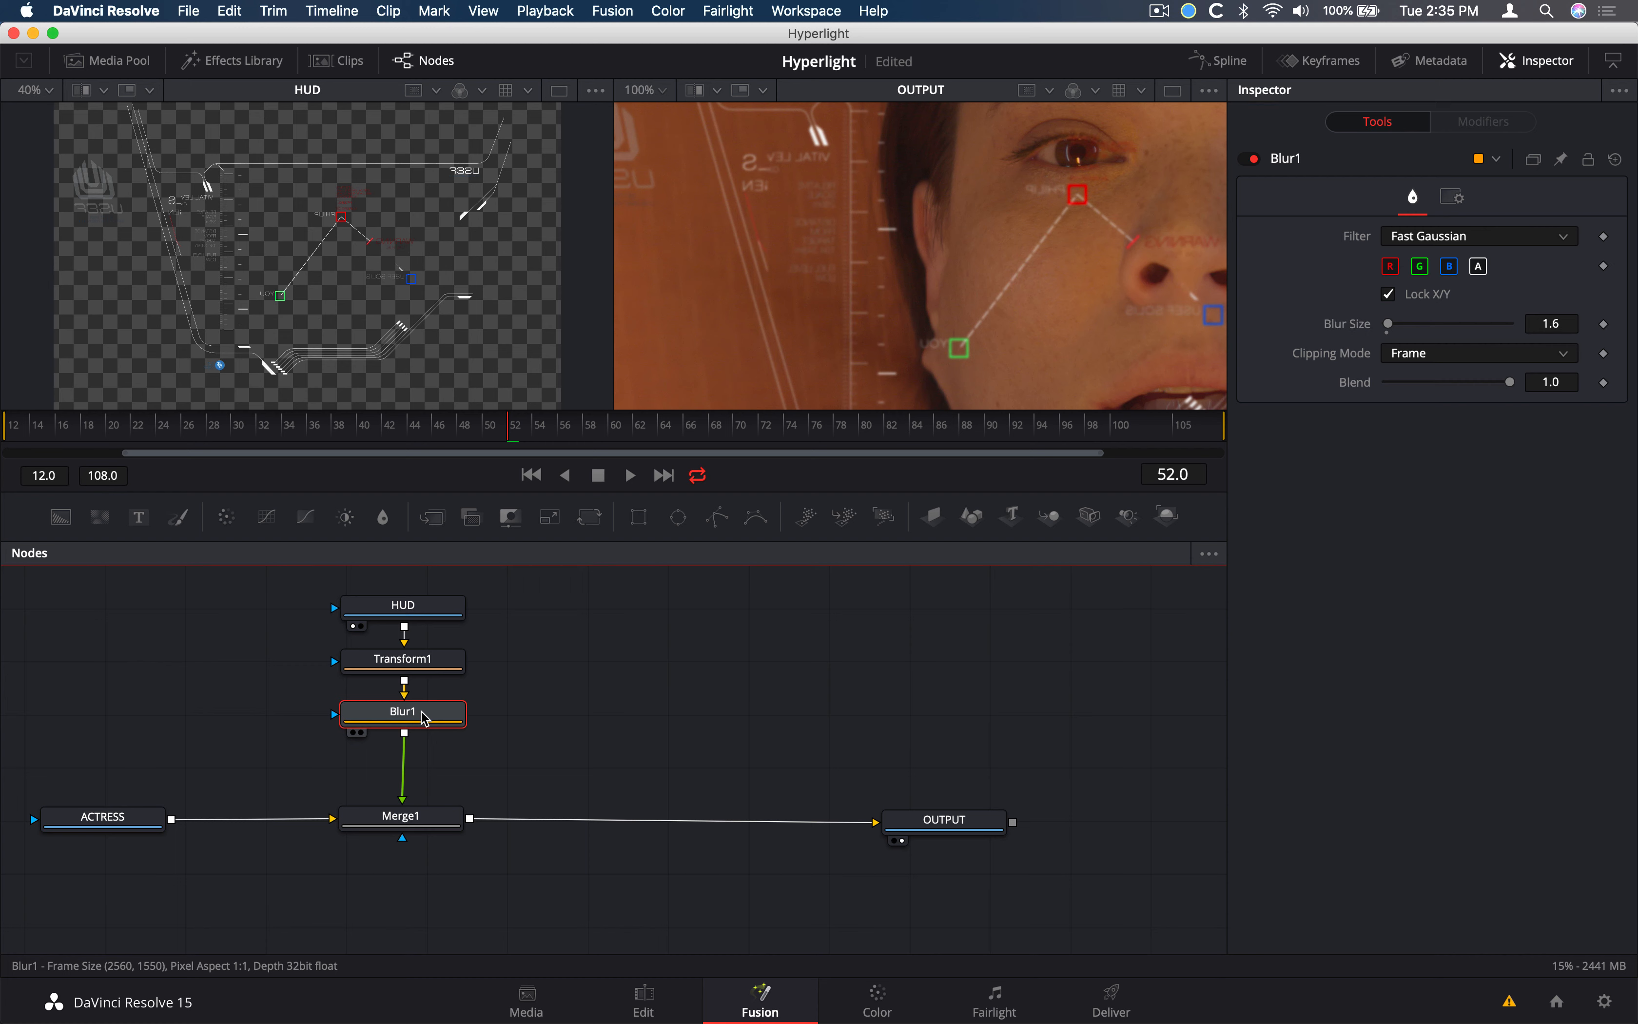
pyautogui.click(661, 90)
pyautogui.click(657, 116)
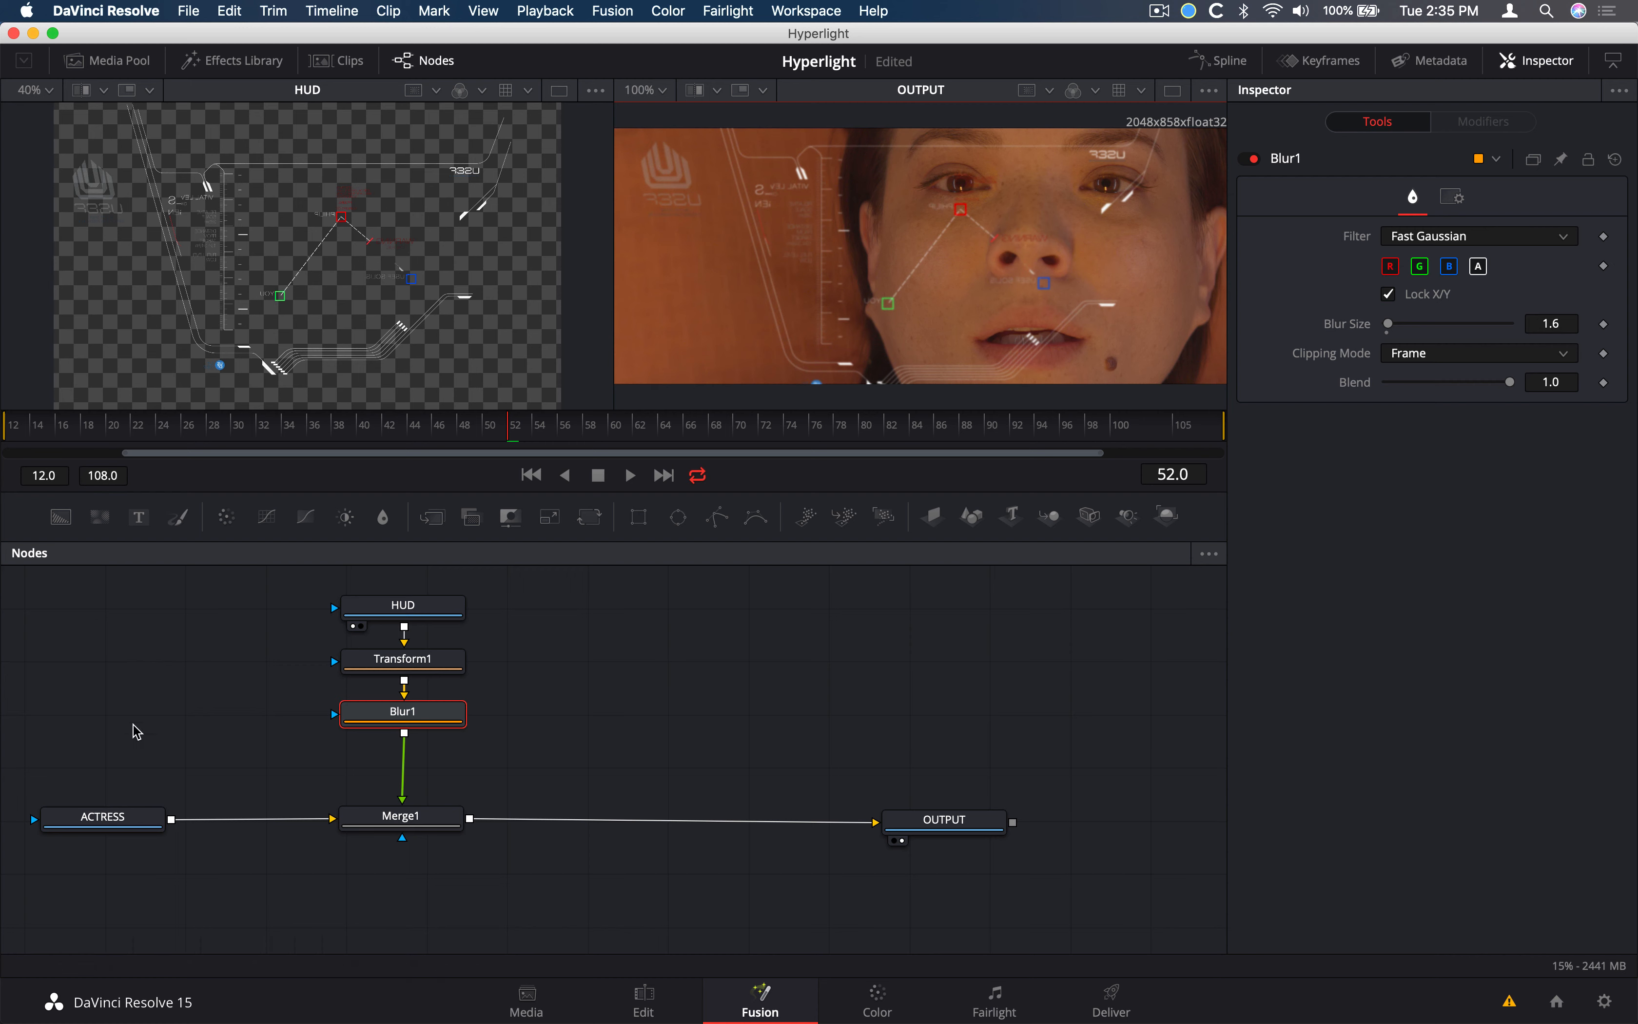
# Add a Blur node between ACTRESS and Merge1, and realign the HUD, Transform1 and Blur1 nodes above Merge1
pyautogui.click(95, 817)
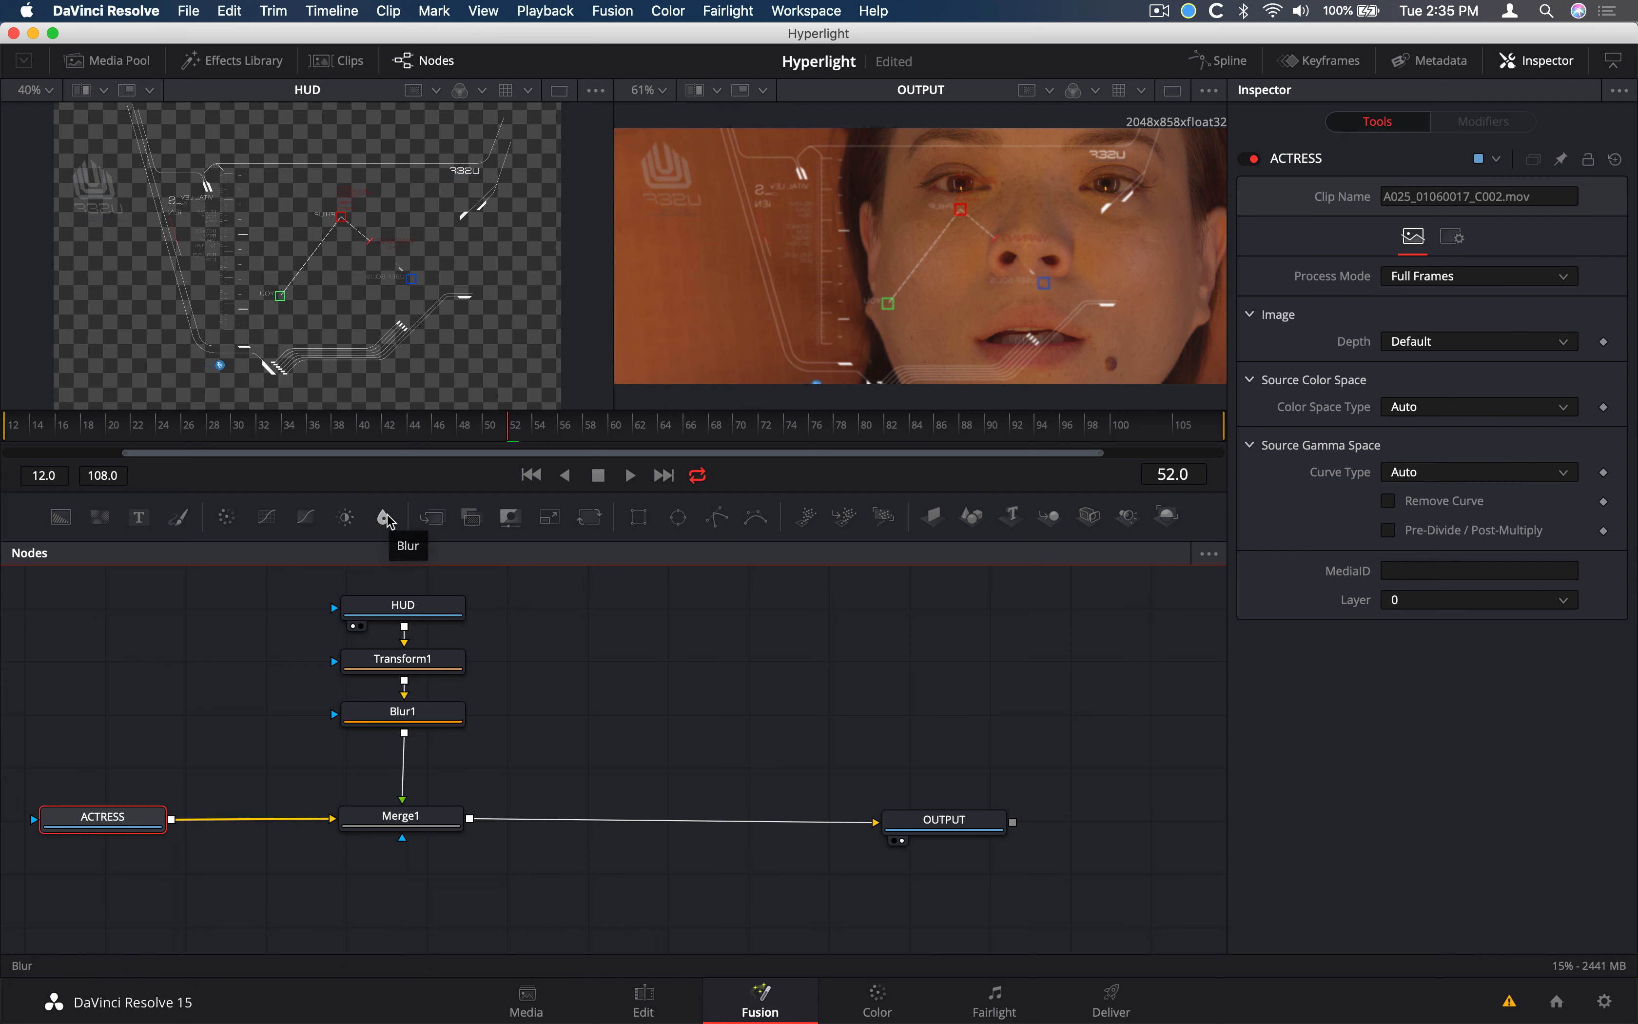
pyautogui.click(385, 518)
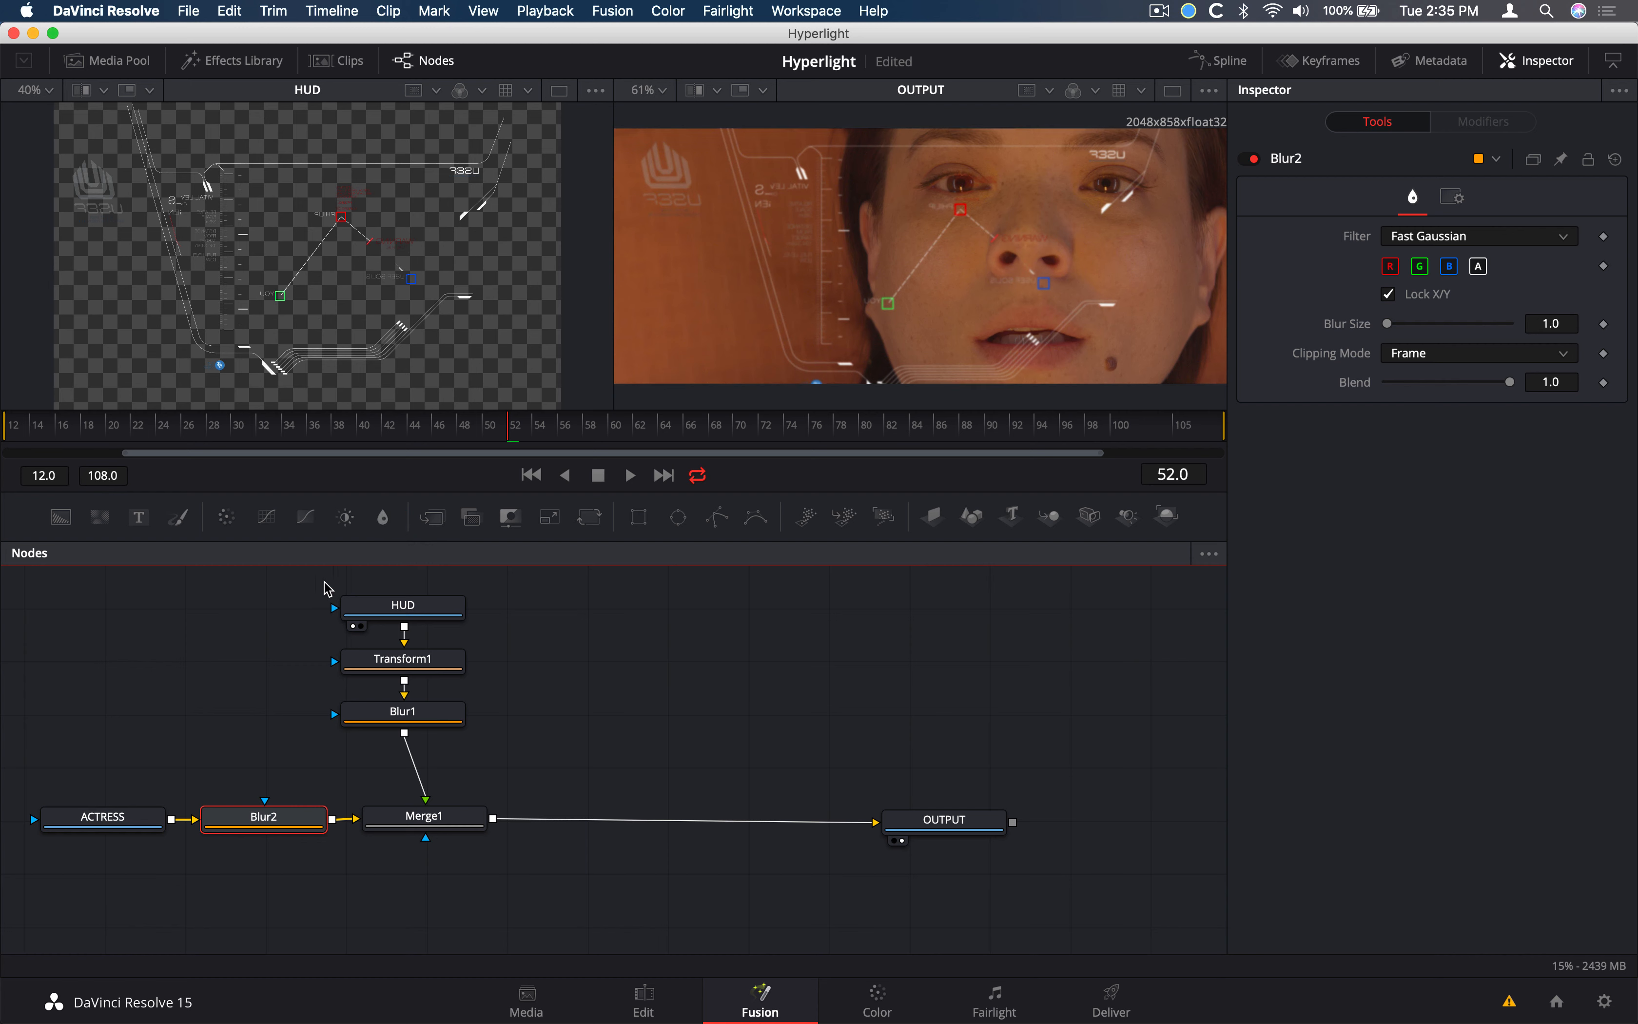
pyautogui.moveTo(325, 599); pyautogui.dragTo(459, 711)
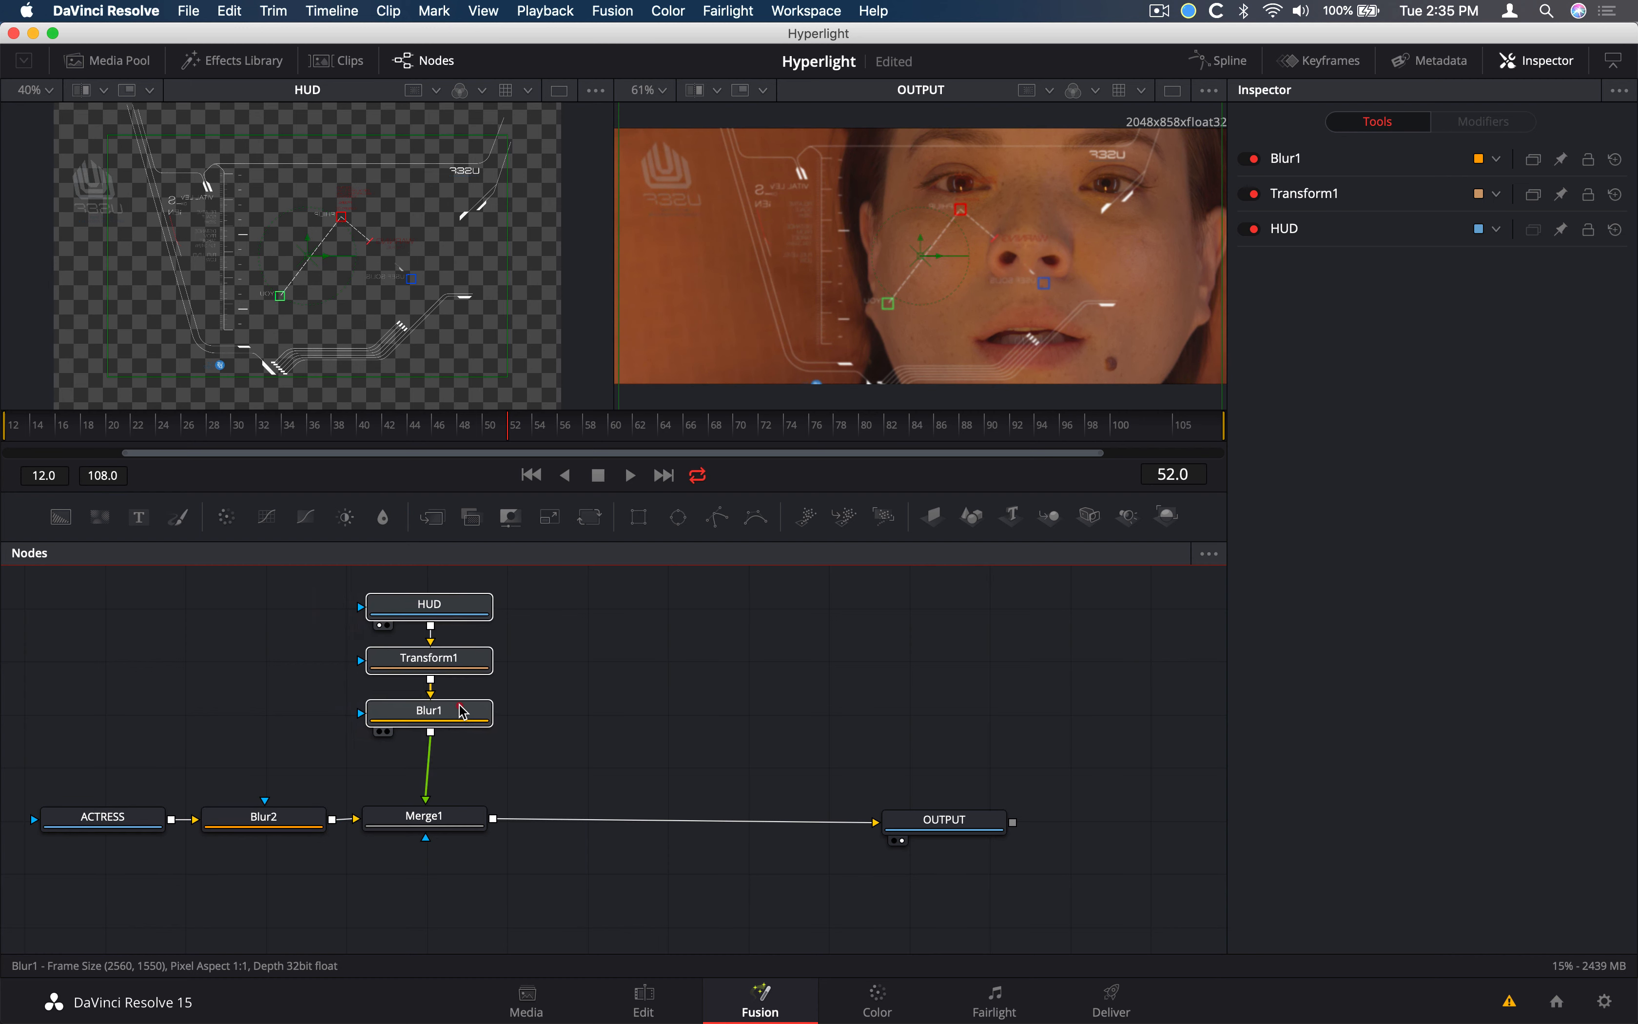
# Set Blur2's blur size to 38.6 and show Blur2 in the first viewer
pyautogui.click(288, 821)
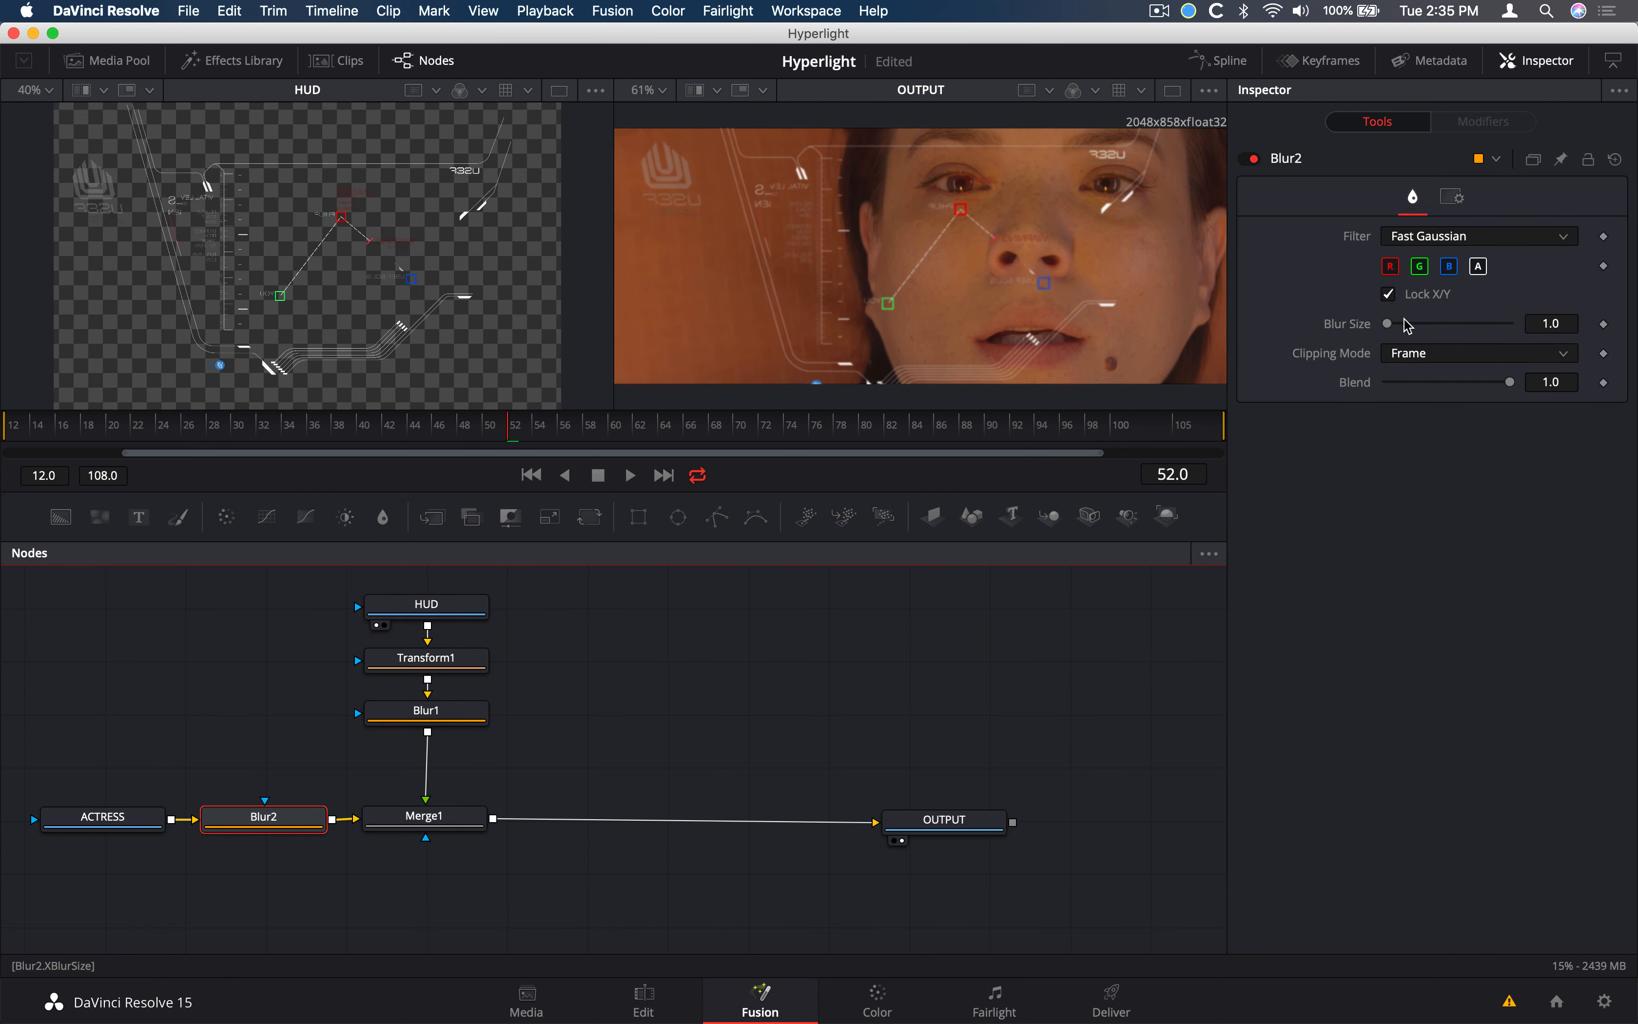
pyautogui.moveTo(1389, 329); pyautogui.dragTo(1437, 333)
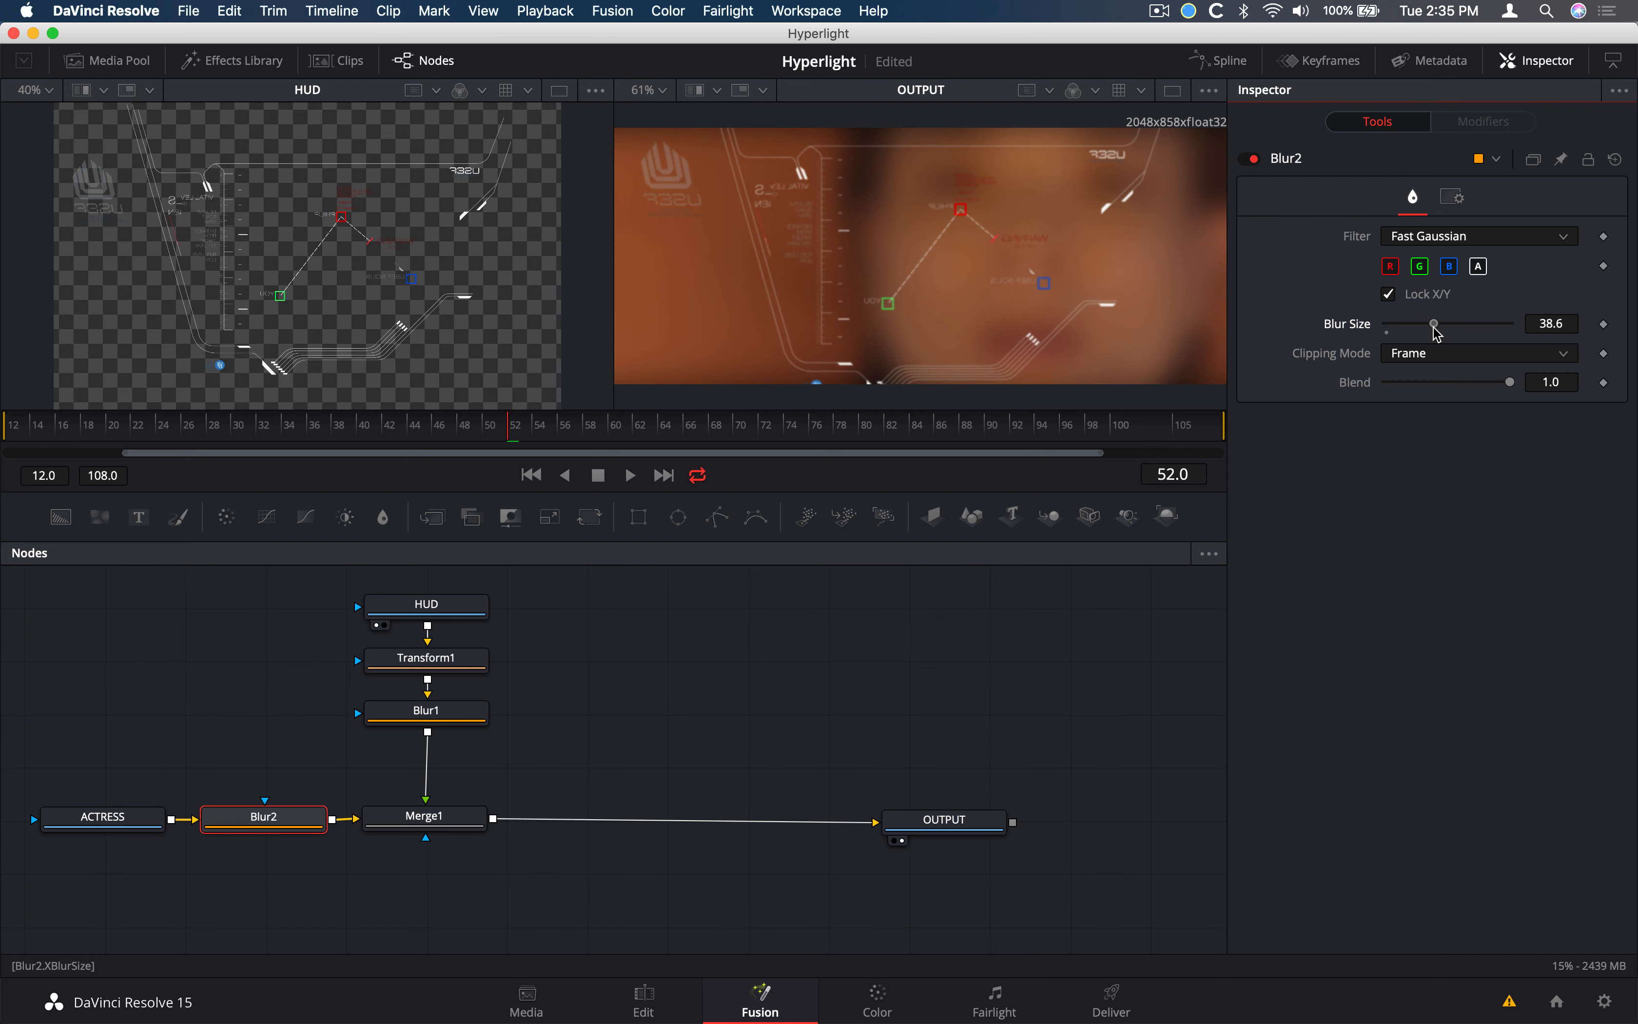
pyautogui.moveTo(252, 817); pyautogui.dragTo(248, 265)
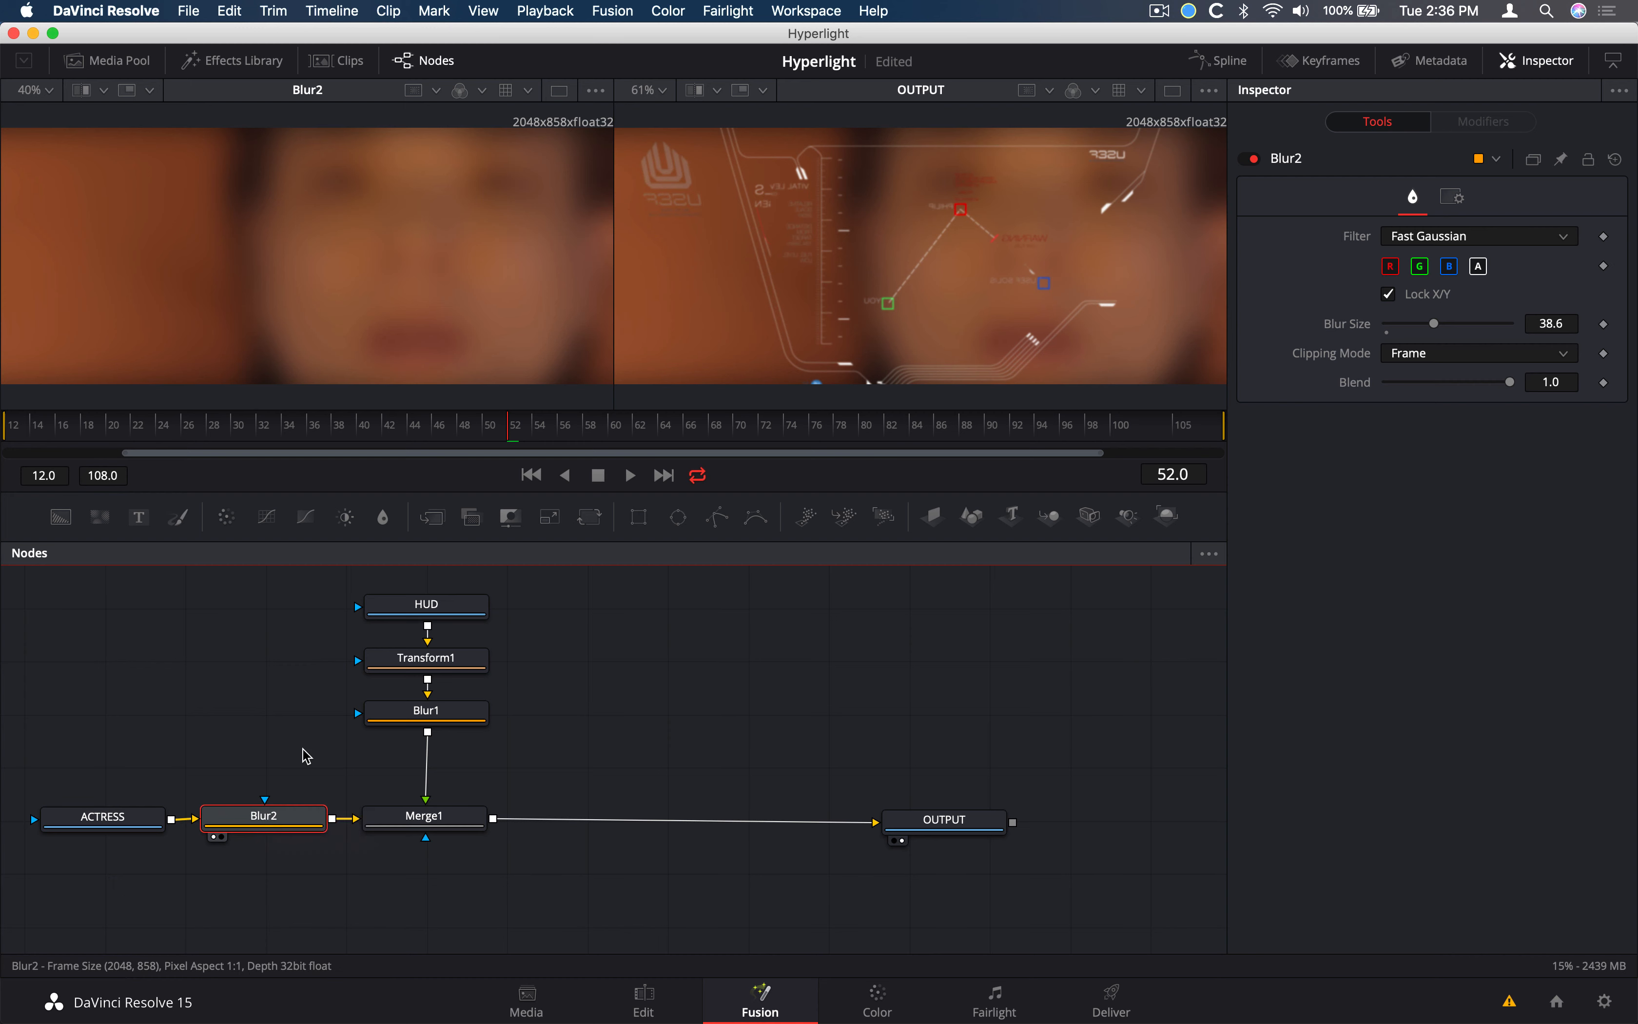
# Add an Ellipse mask to Blur2 and invert it so that only the area outside the ellipse is blurred
pyautogui.click(679, 519)
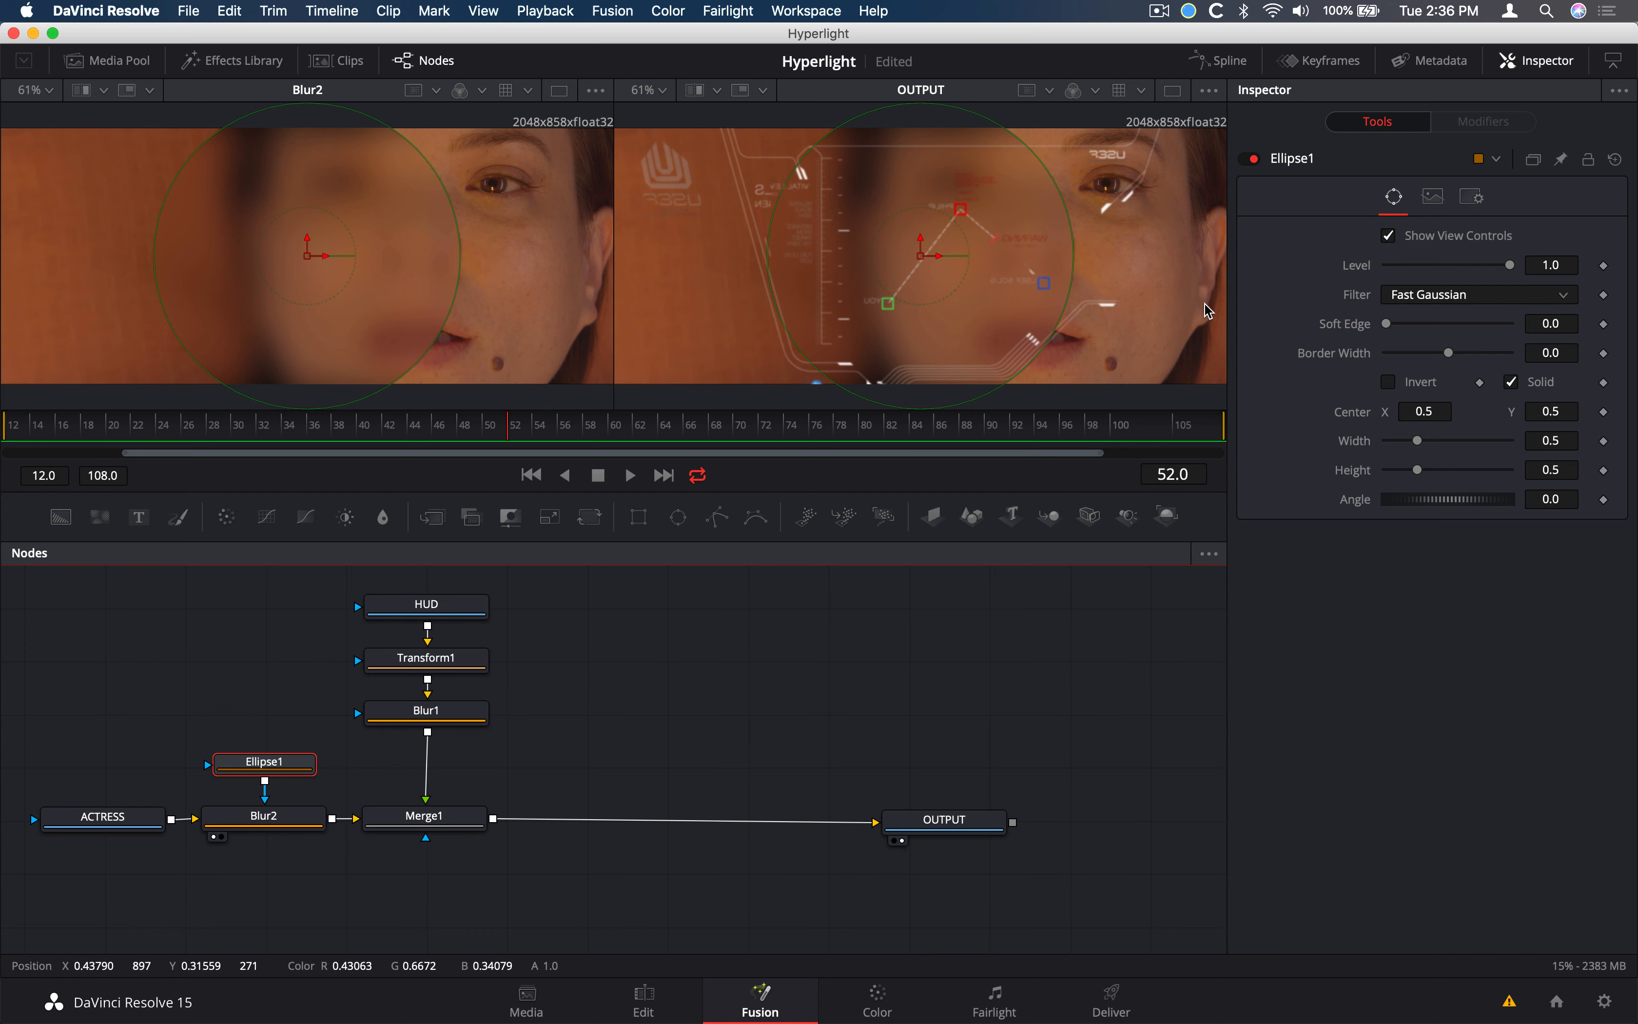
pyautogui.click(1389, 383)
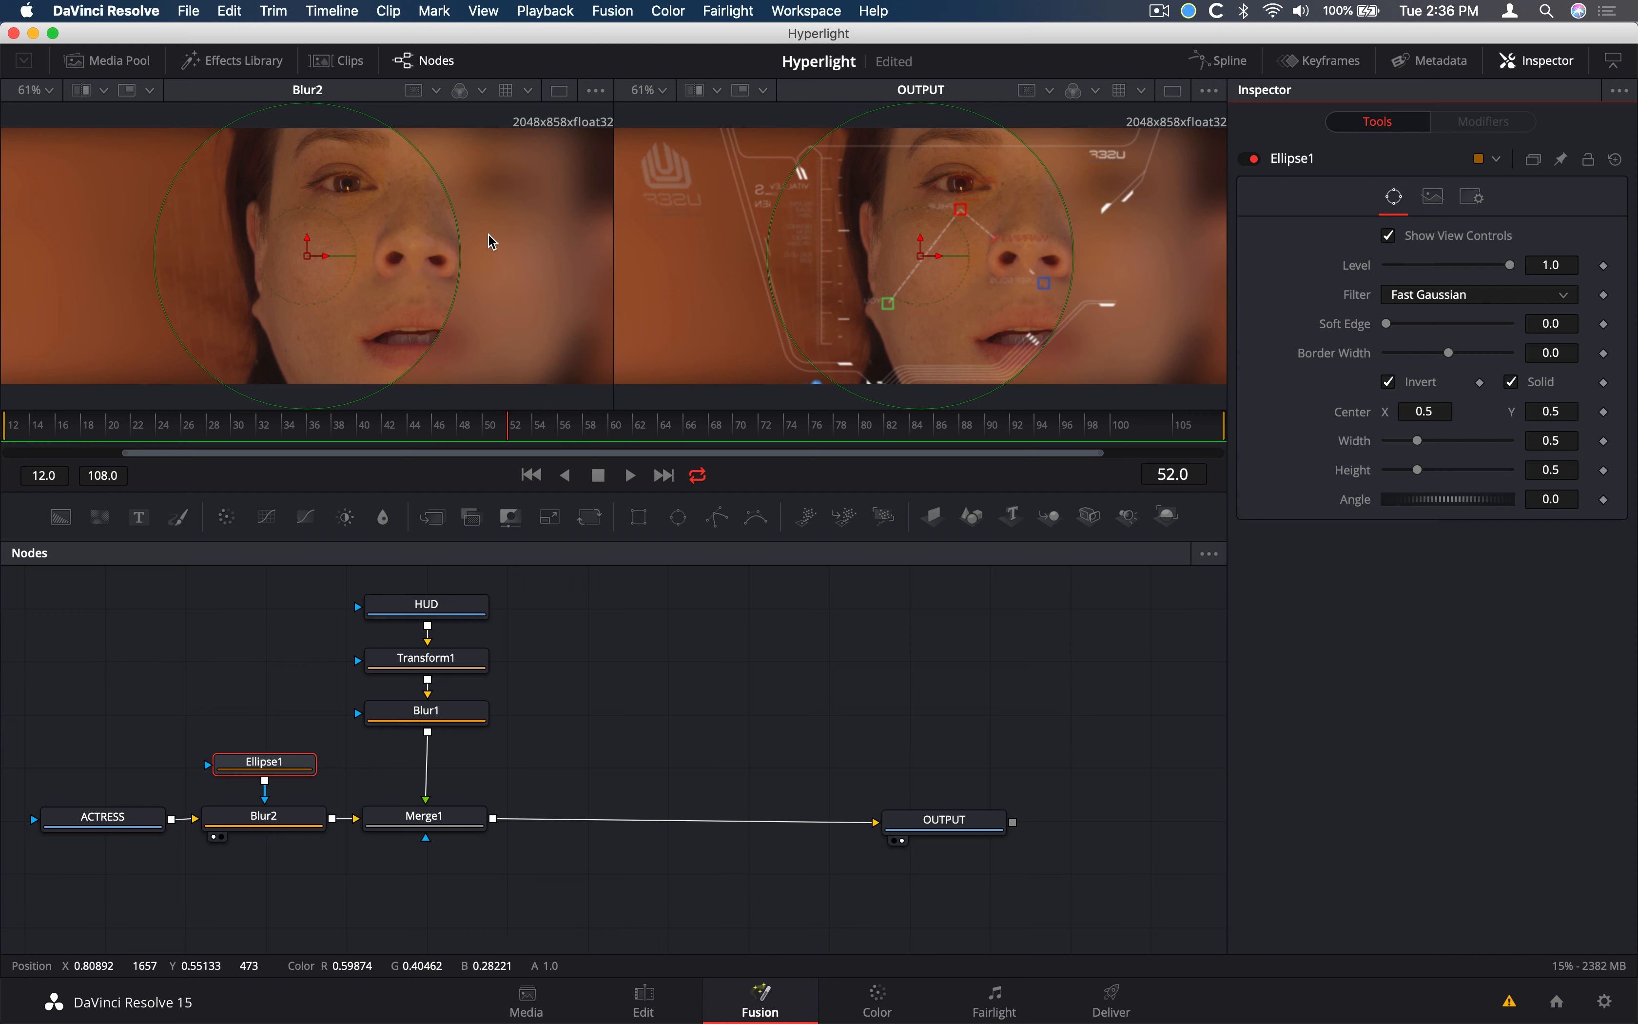
# Reshape the Ellipse1 mask to a width of about 1.05 and a height of about 0.44, and set its soft edge to 0.1512
pyautogui.moveTo(461, 267); pyautogui.dragTo(628, 269)
pyautogui.moveTo(326, 103); pyautogui.dragTo(326, 127)
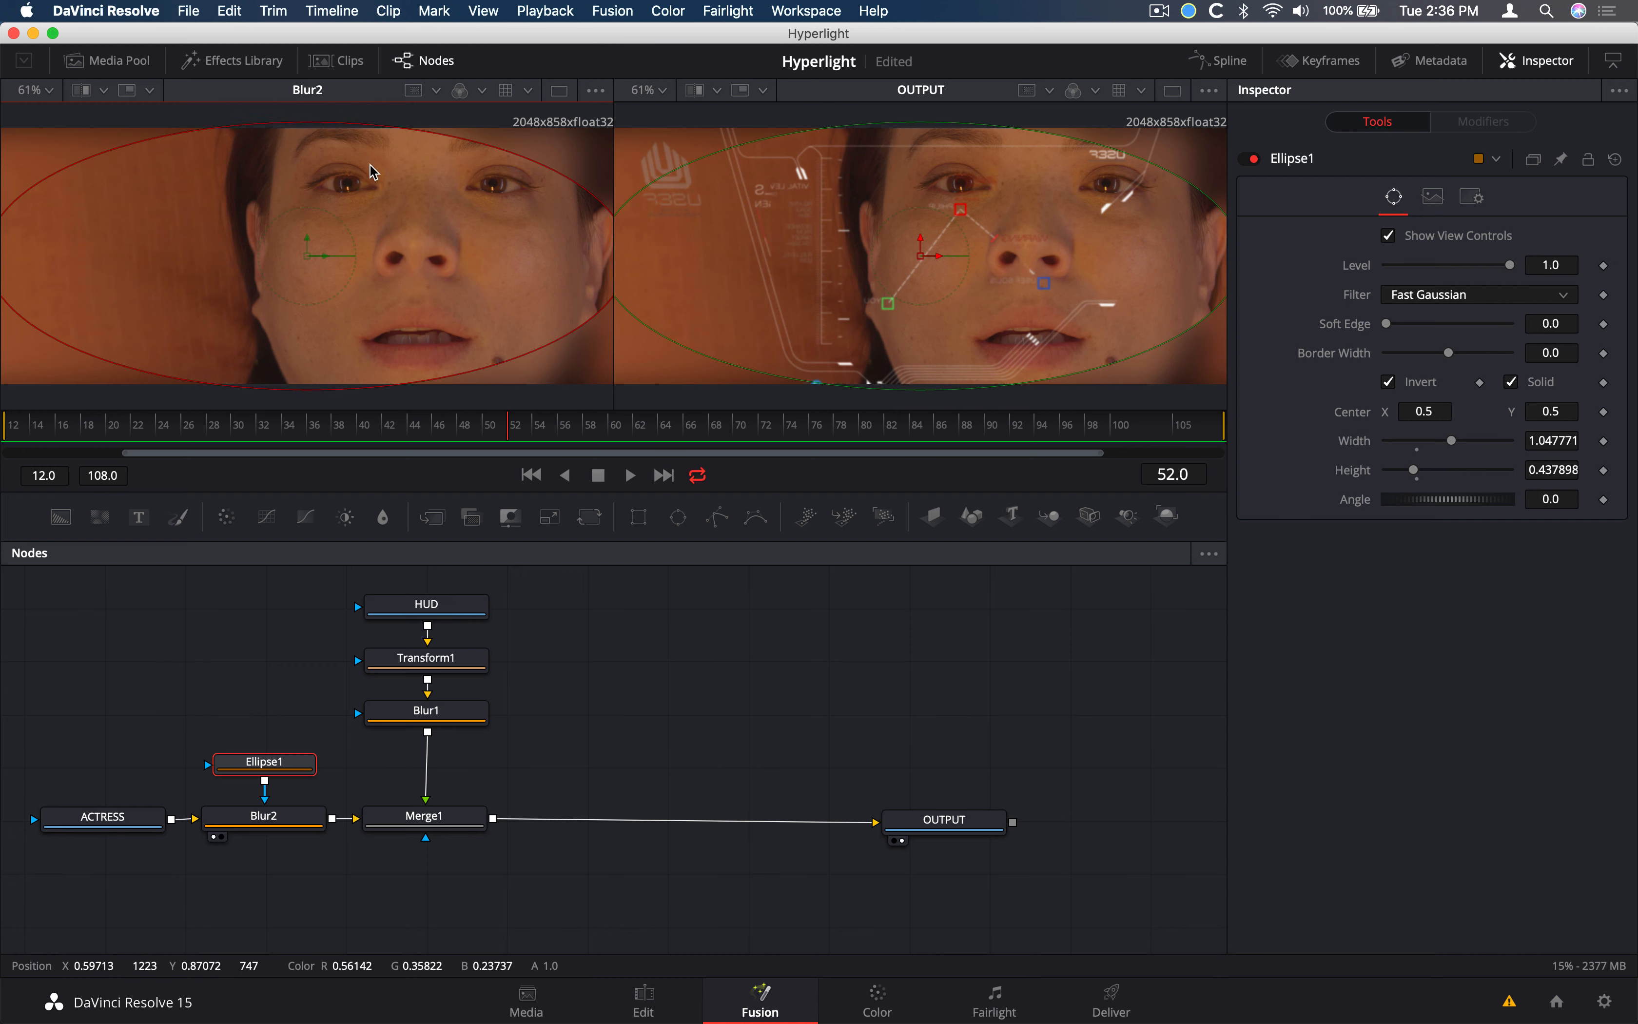
pyautogui.moveTo(1387, 324); pyautogui.dragTo(1485, 334)
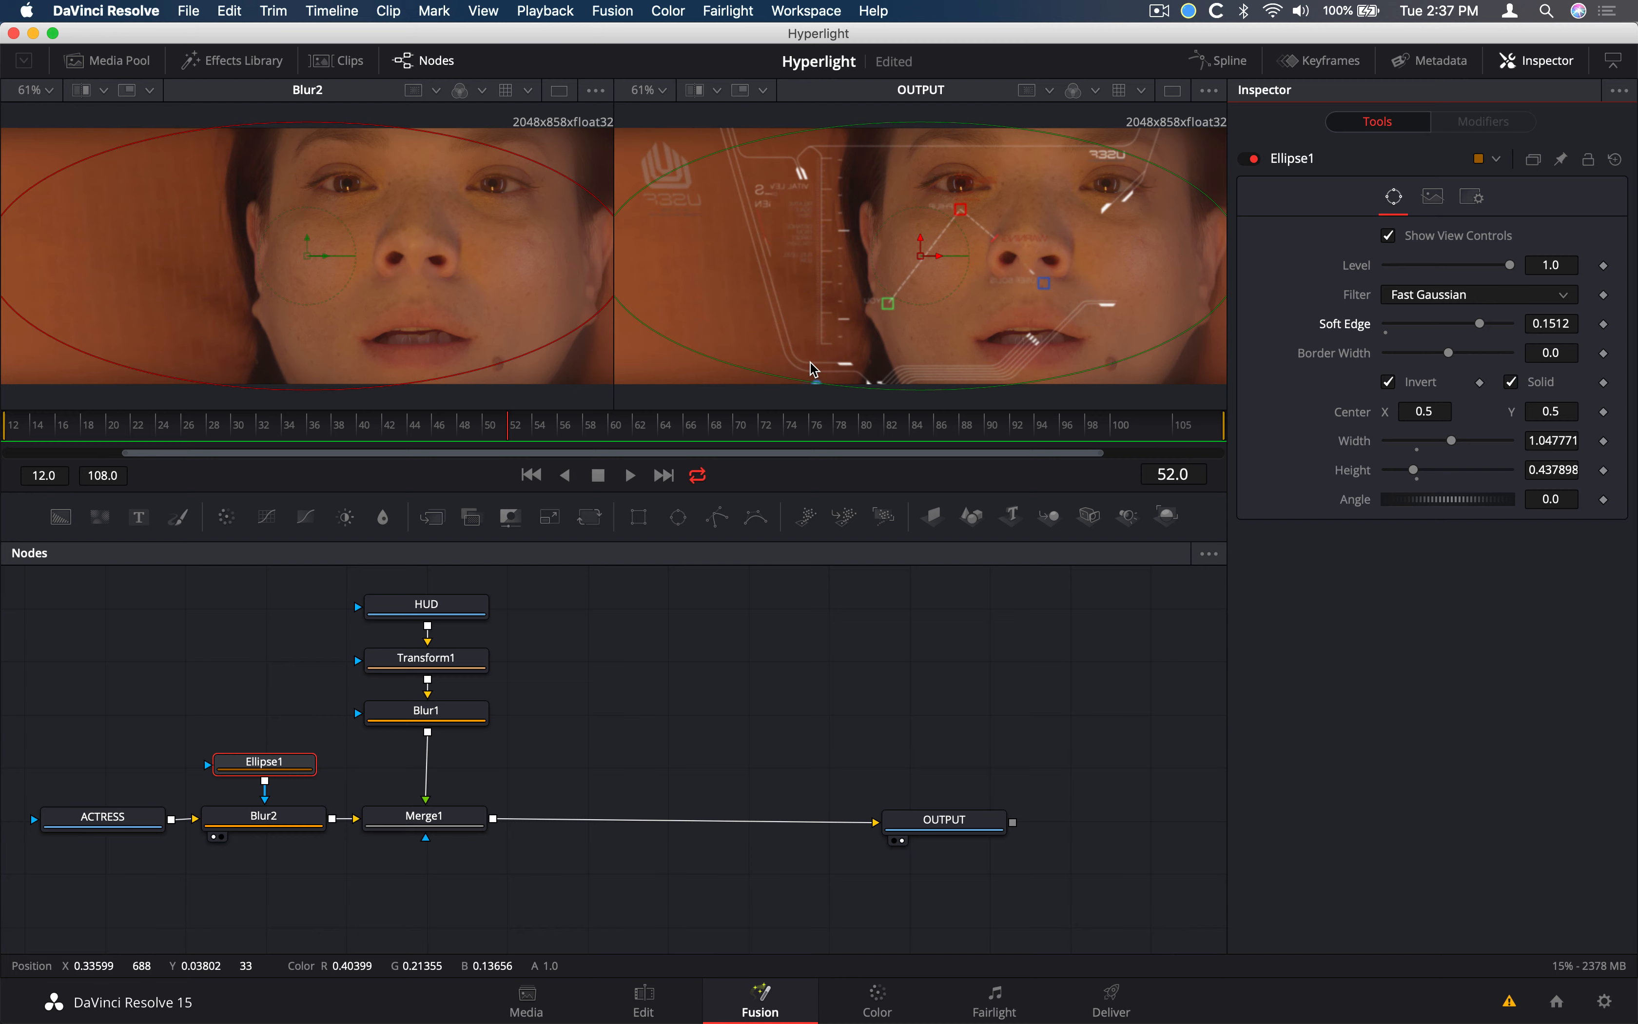
# Check the composited HUD shot in the Edit page's timeline and return to the Fusion page
pyautogui.click(649, 989)
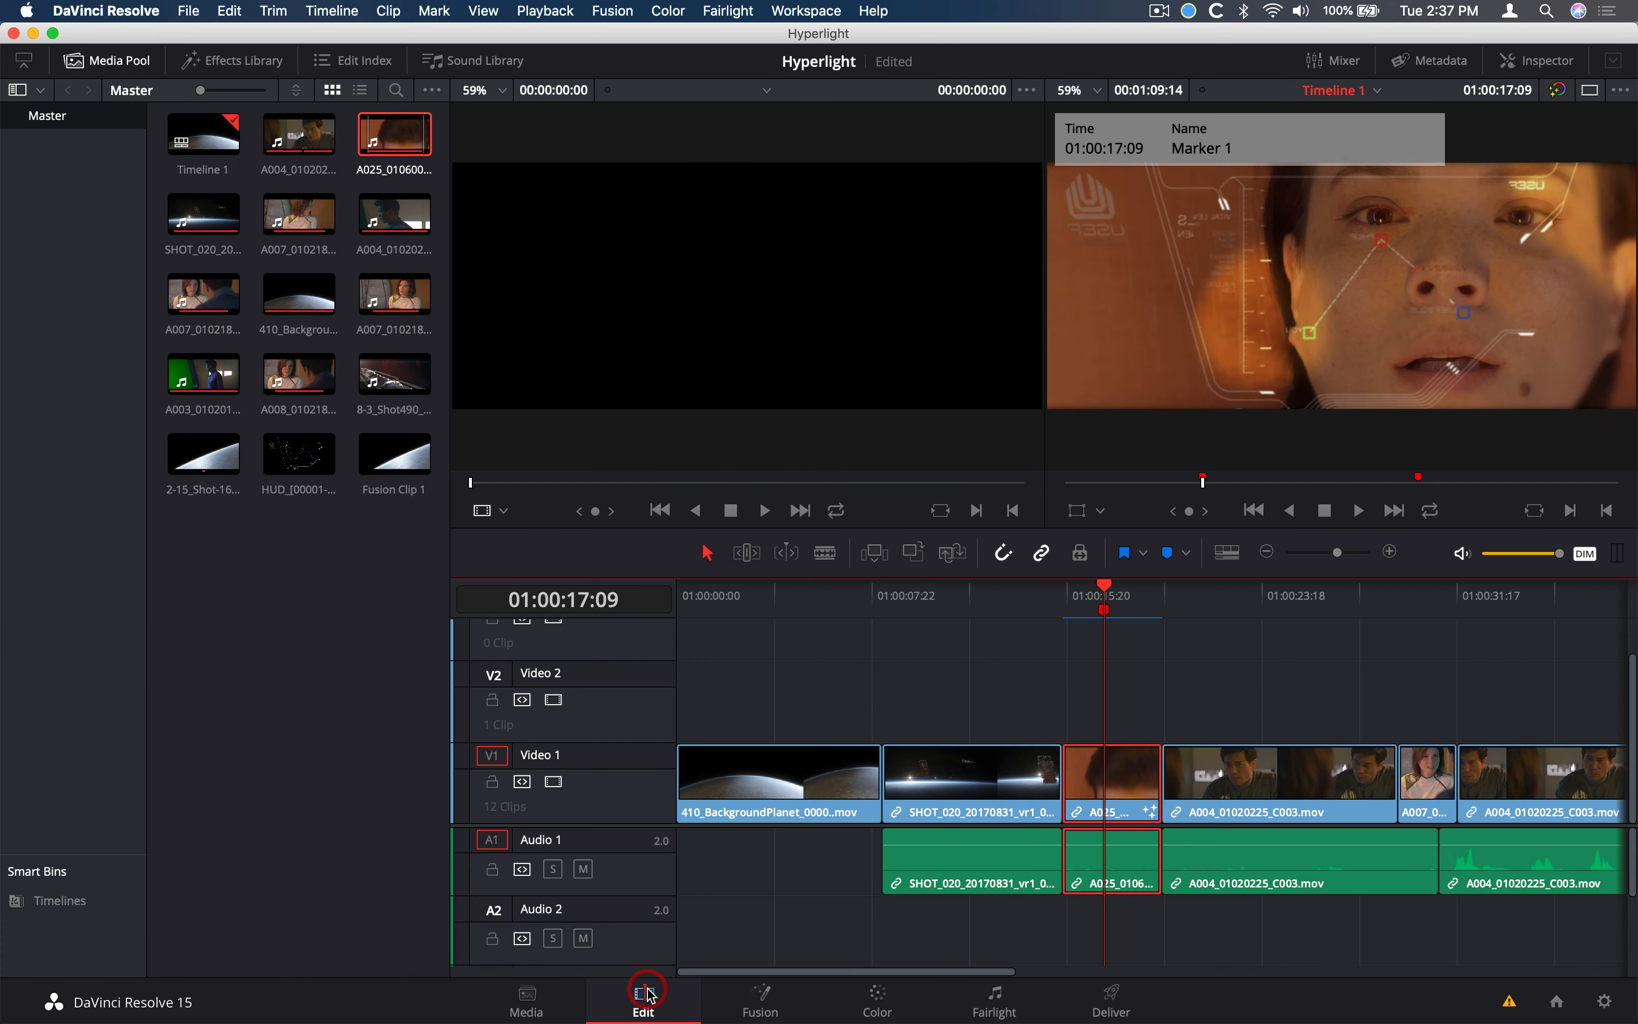
pyautogui.moveTo(1046, 599)
pyautogui.mouseDown()
pyautogui.moveTo(902, 616)
pyautogui.moveTo(1105, 599)
pyautogui.mouseUp()
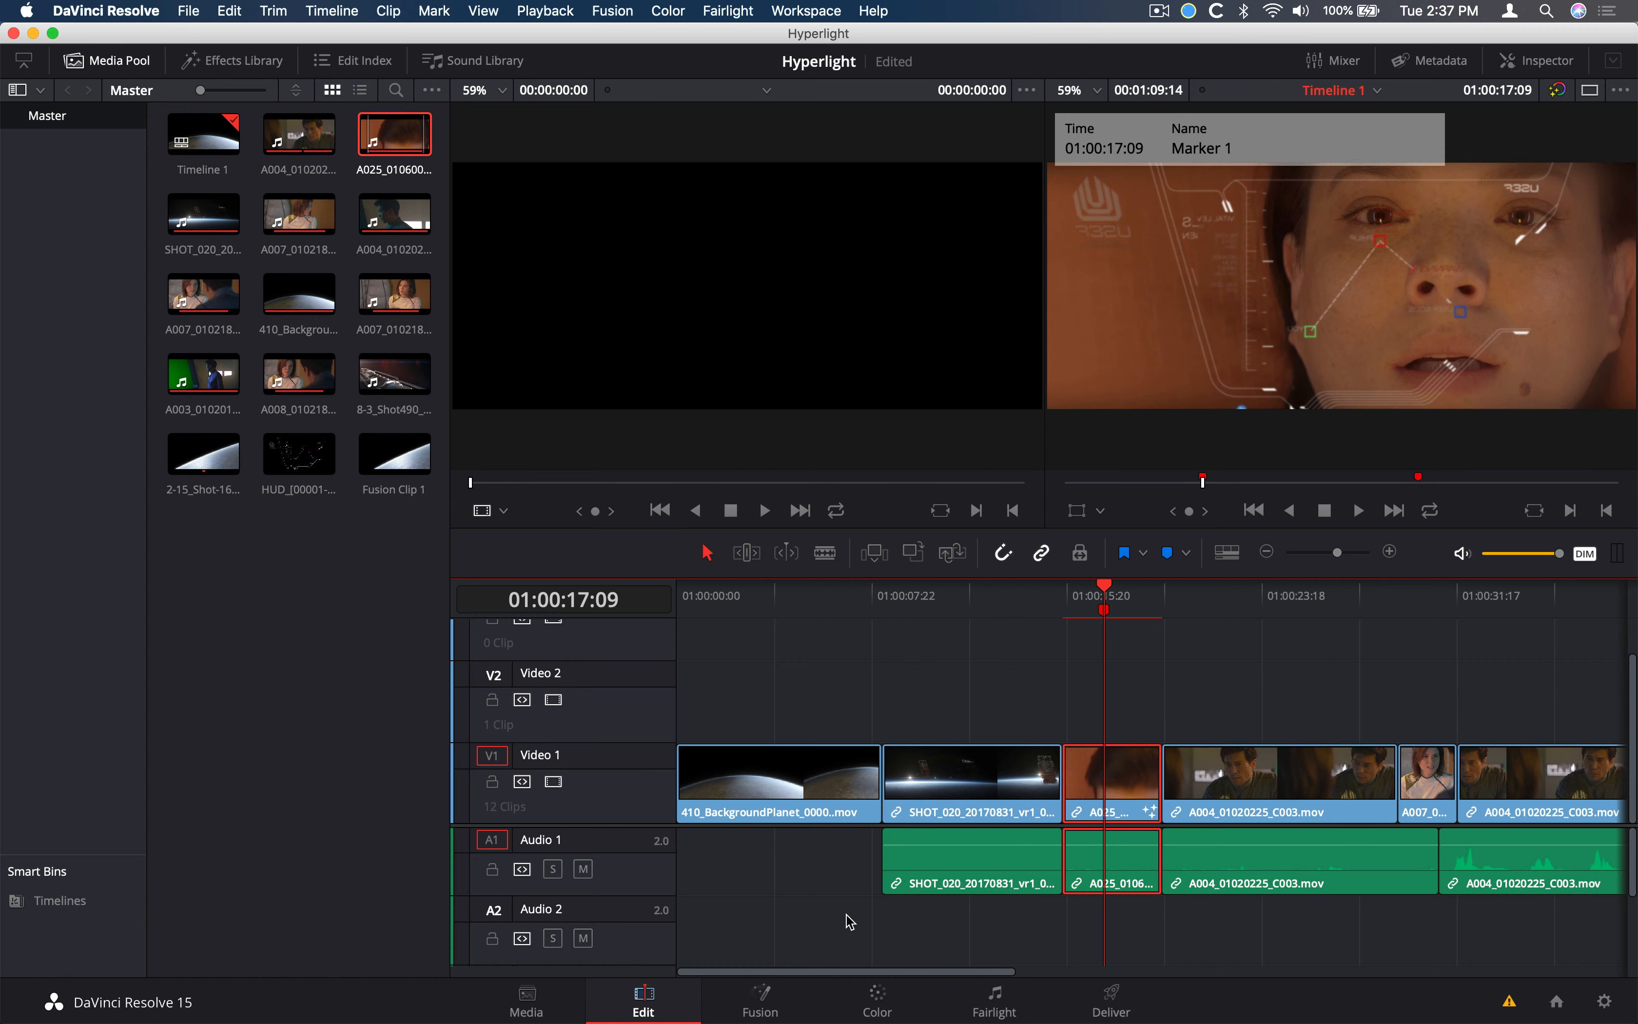
pyautogui.click(773, 992)
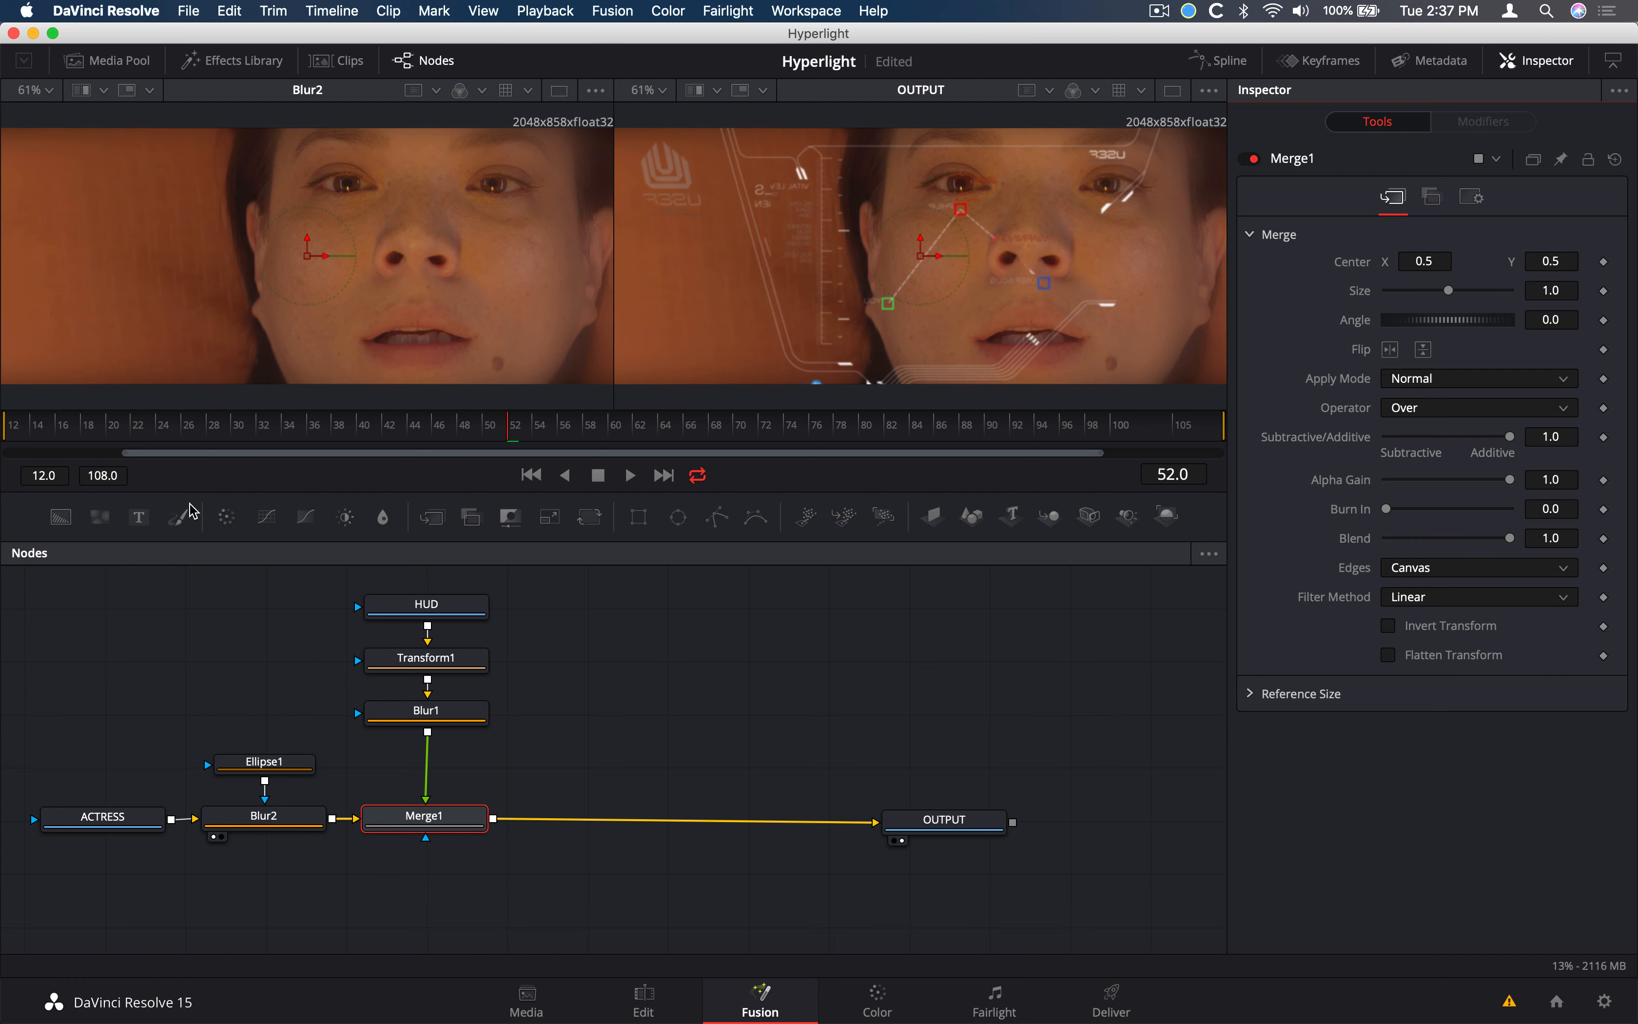
# Add a Paint node to the empty area of the node graph and a Background node feeding its input
pyautogui.moveTo(181, 525)
pyautogui.mouseDown()
pyautogui.moveTo(663, 669)
pyautogui.moveTo(673, 639)
pyautogui.moveTo(696, 634)
pyautogui.moveTo(697, 655)
pyautogui.mouseUp()
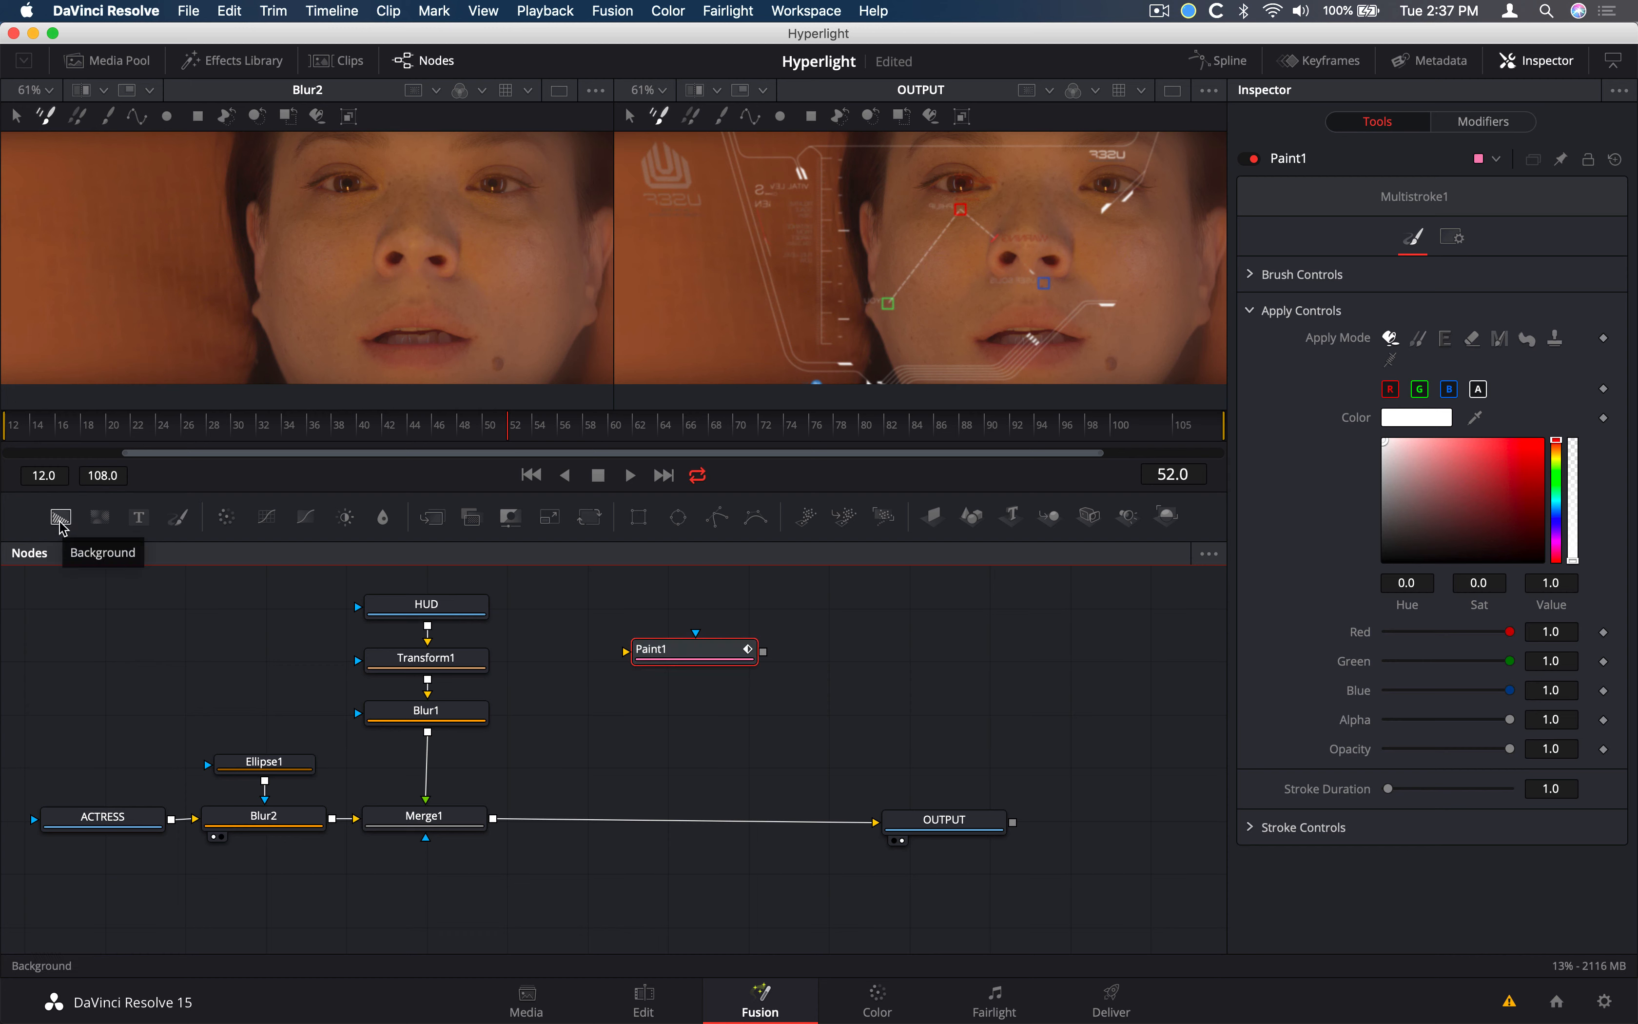
pyautogui.moveTo(60, 521)
pyautogui.mouseDown()
pyautogui.moveTo(216, 556)
pyautogui.moveTo(722, 609)
pyautogui.moveTo(643, 670)
pyautogui.mouseUp()
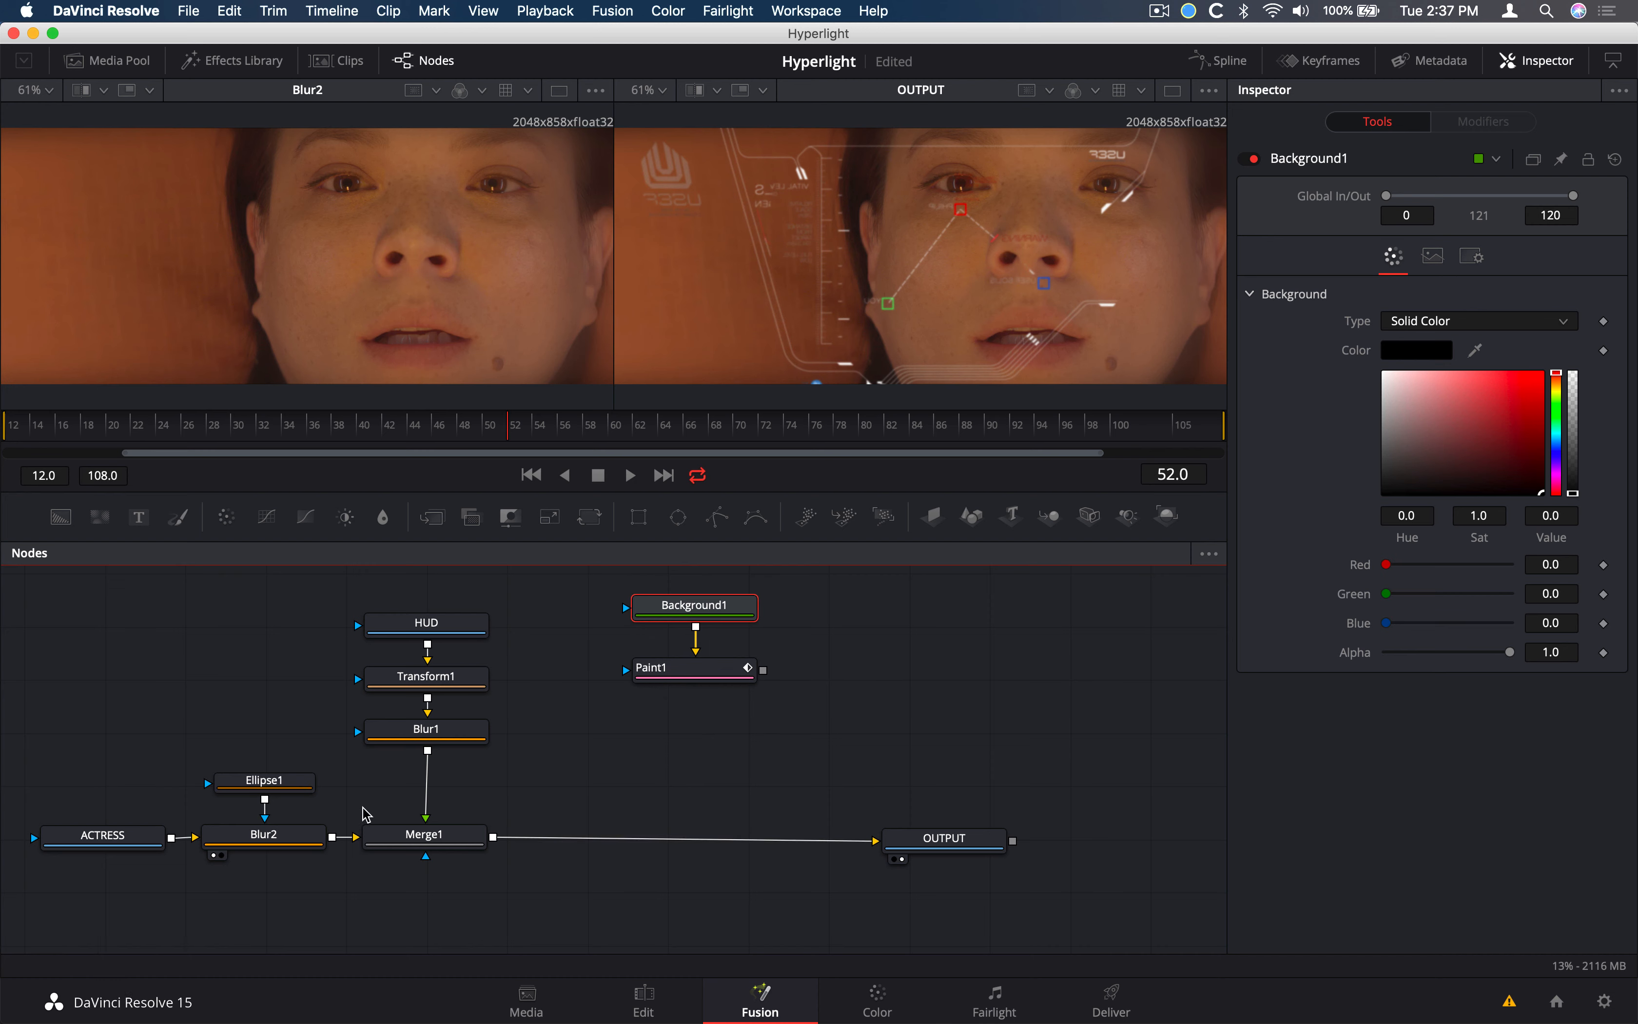
pyautogui.press('BackSpace')
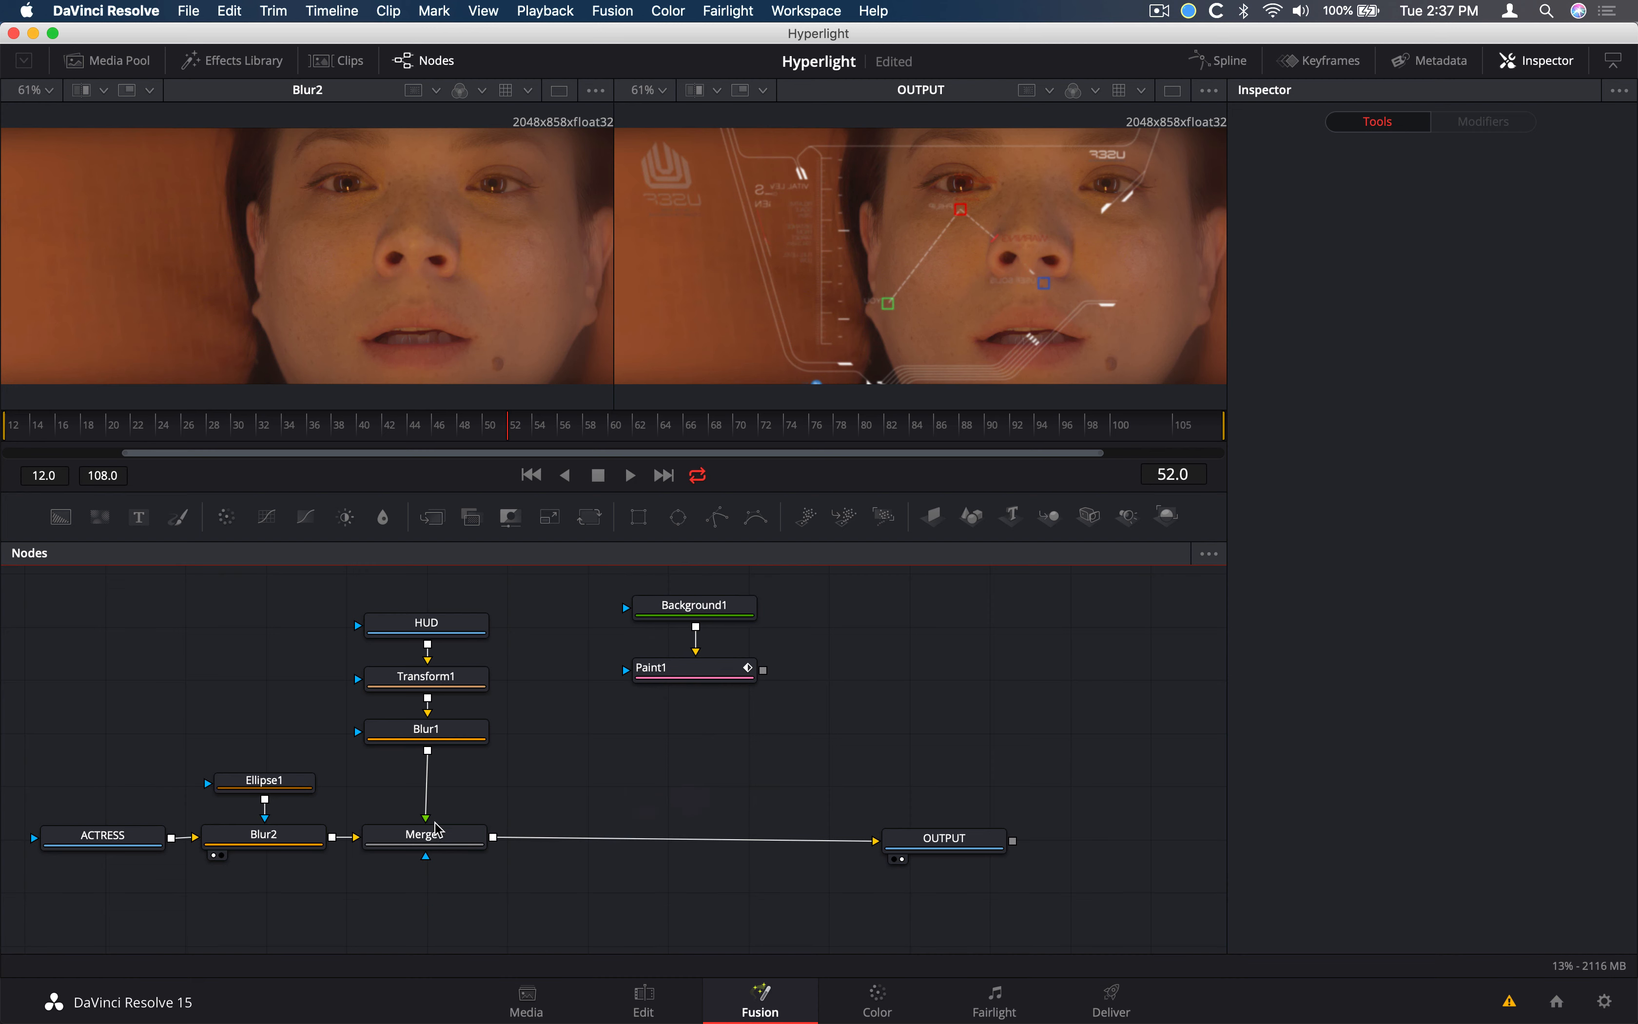
# Insert a Merge node between Merge1 and OUTPUT and connect Paint1's output to its foreground input
pyautogui.click(439, 840)
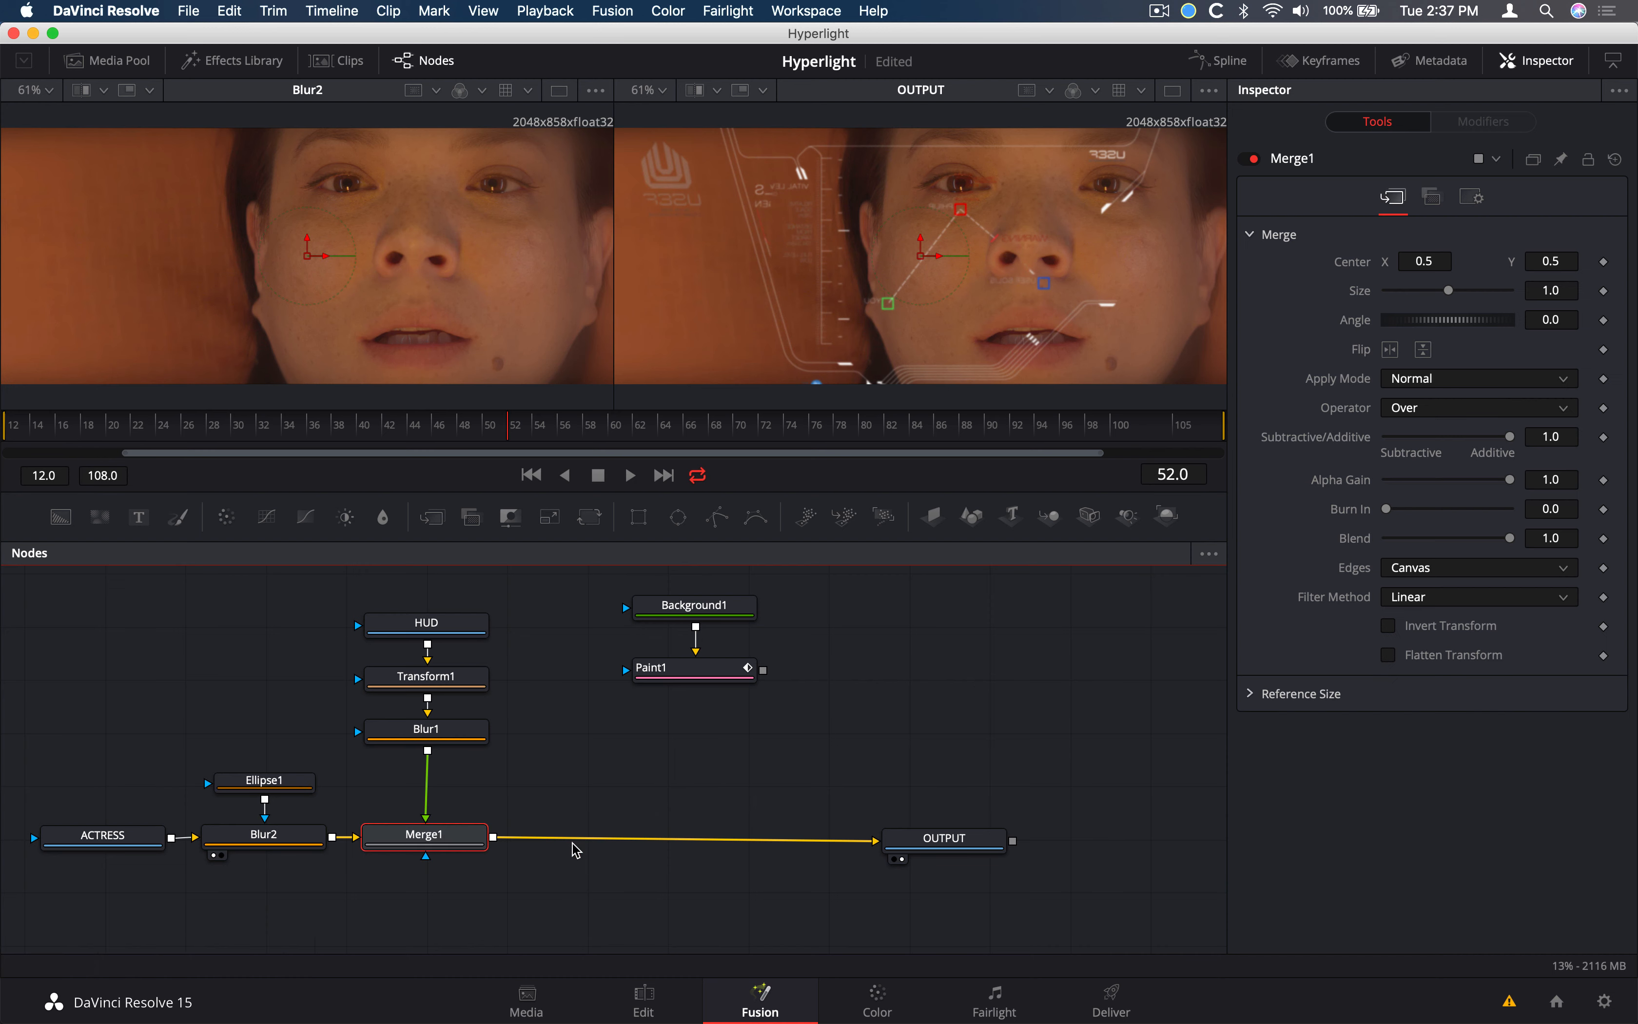
pyautogui.moveTo(441, 526); pyautogui.dragTo(648, 842)
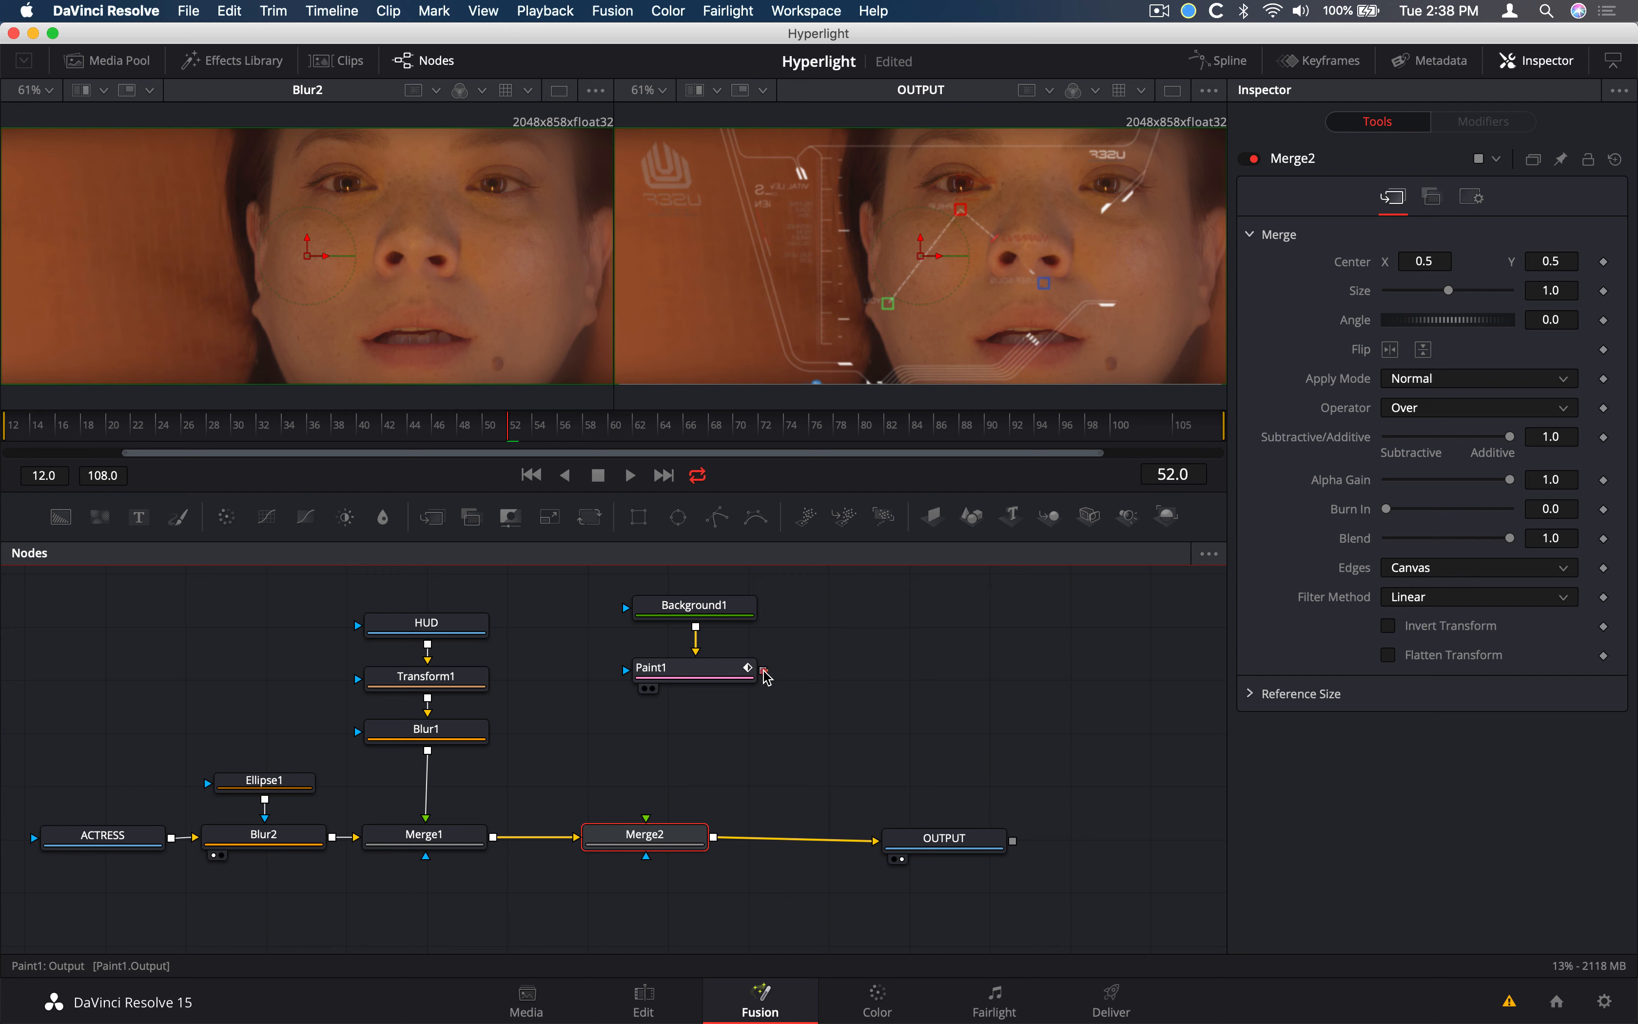
pyautogui.moveTo(764, 672); pyautogui.dragTo(647, 834)
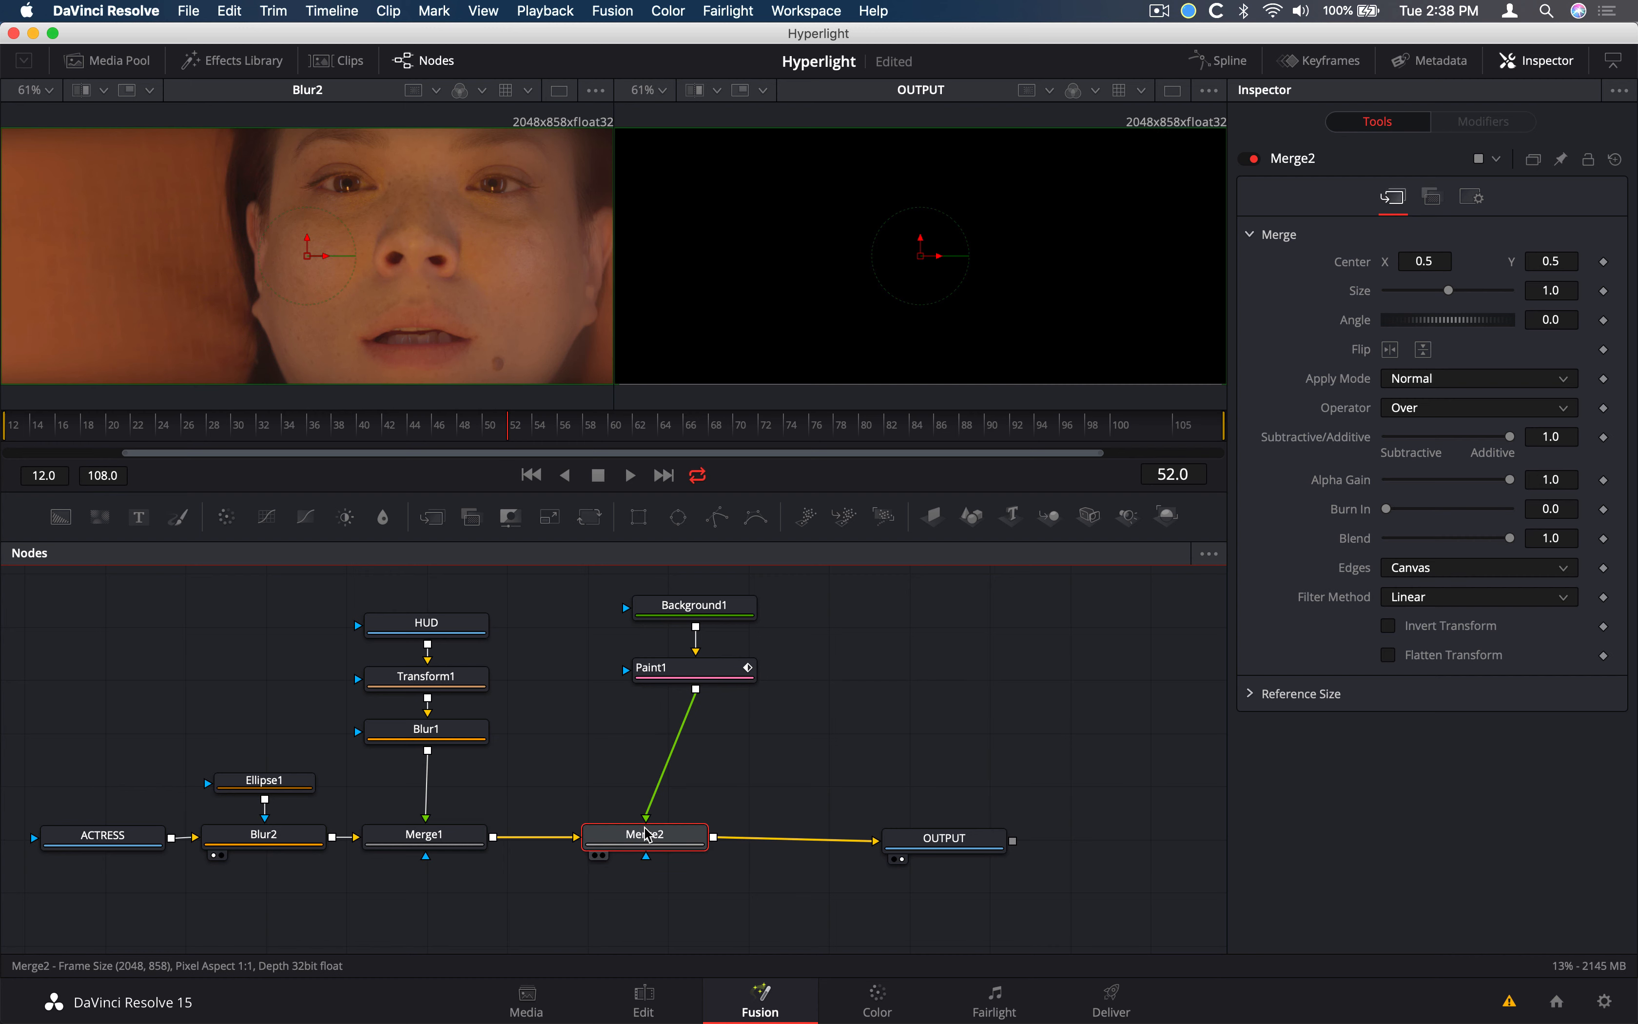
# Make Background1 fully transparent by setting its alpha to 0.0
pyautogui.click(729, 610)
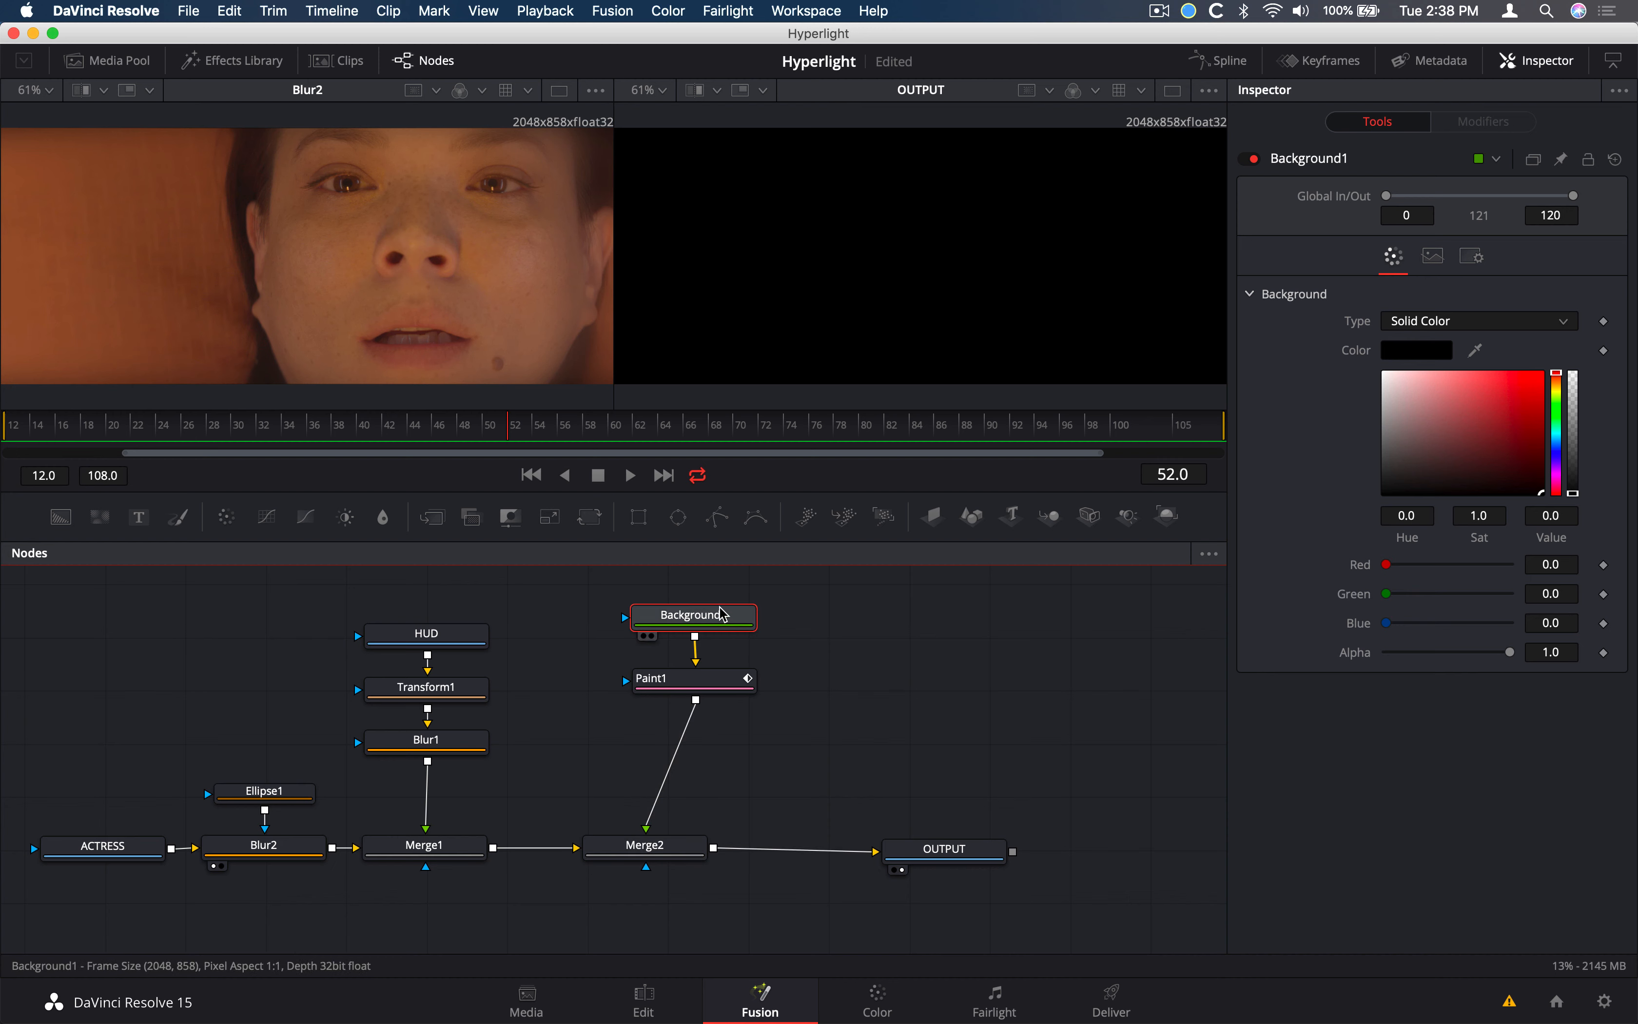
pyautogui.moveTo(731, 612)
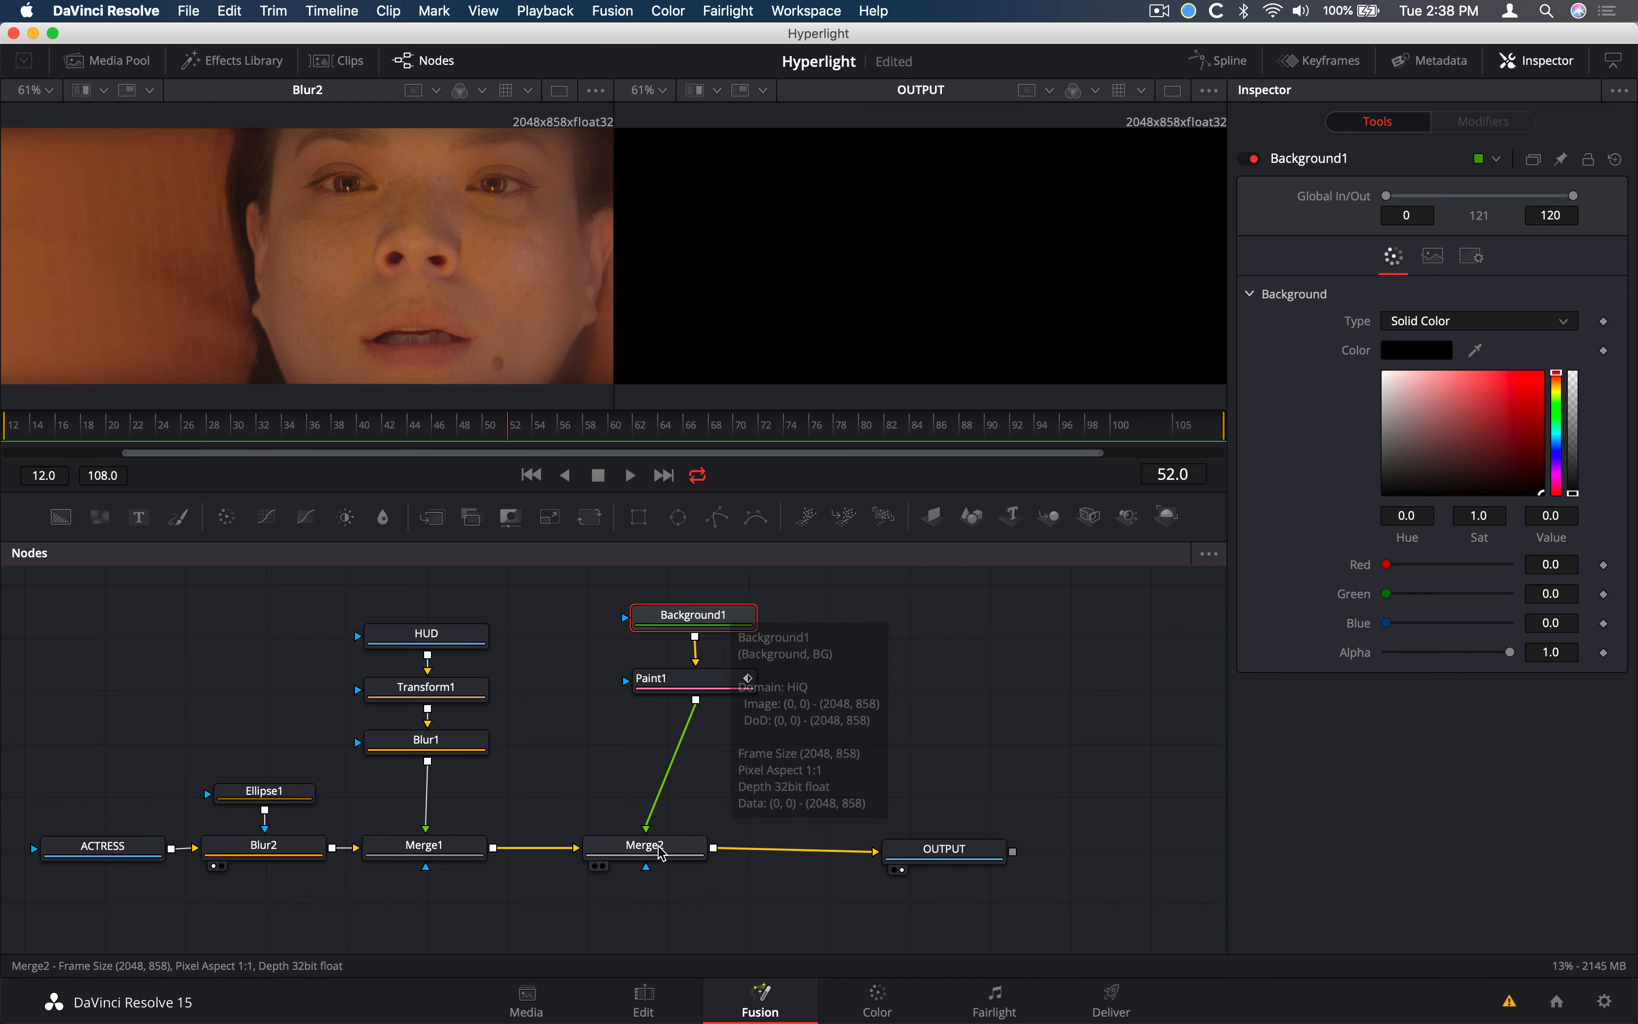
pyautogui.moveTo(662, 854)
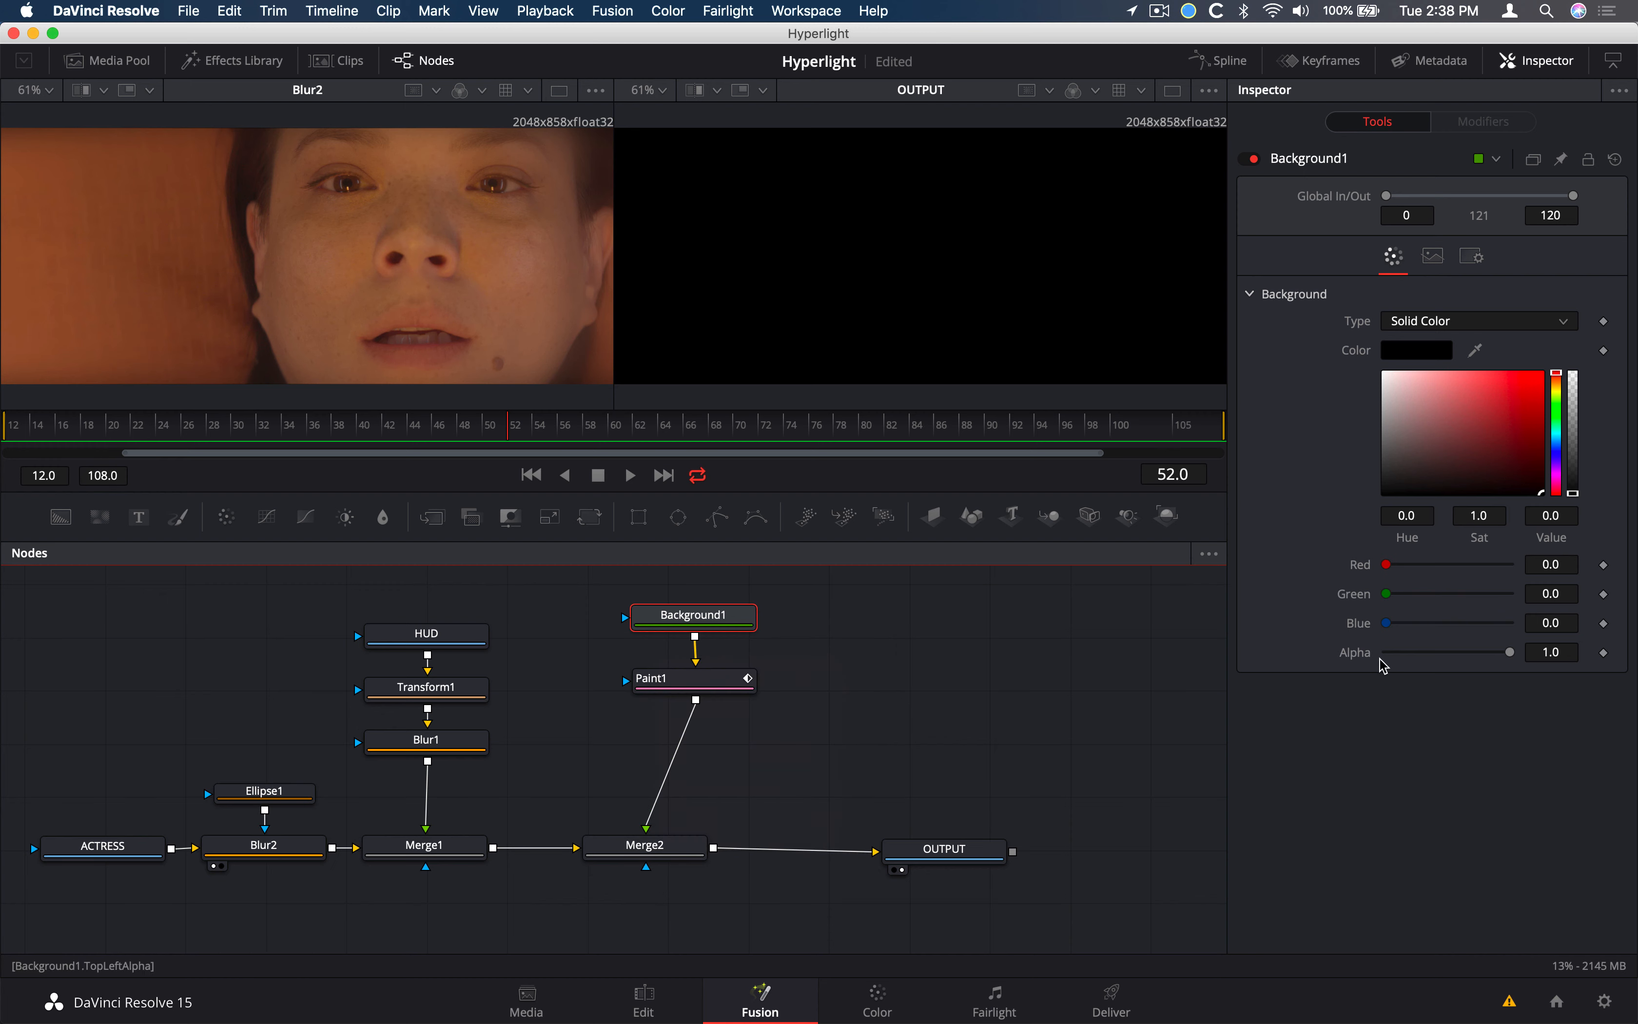
pyautogui.click(1511, 653)
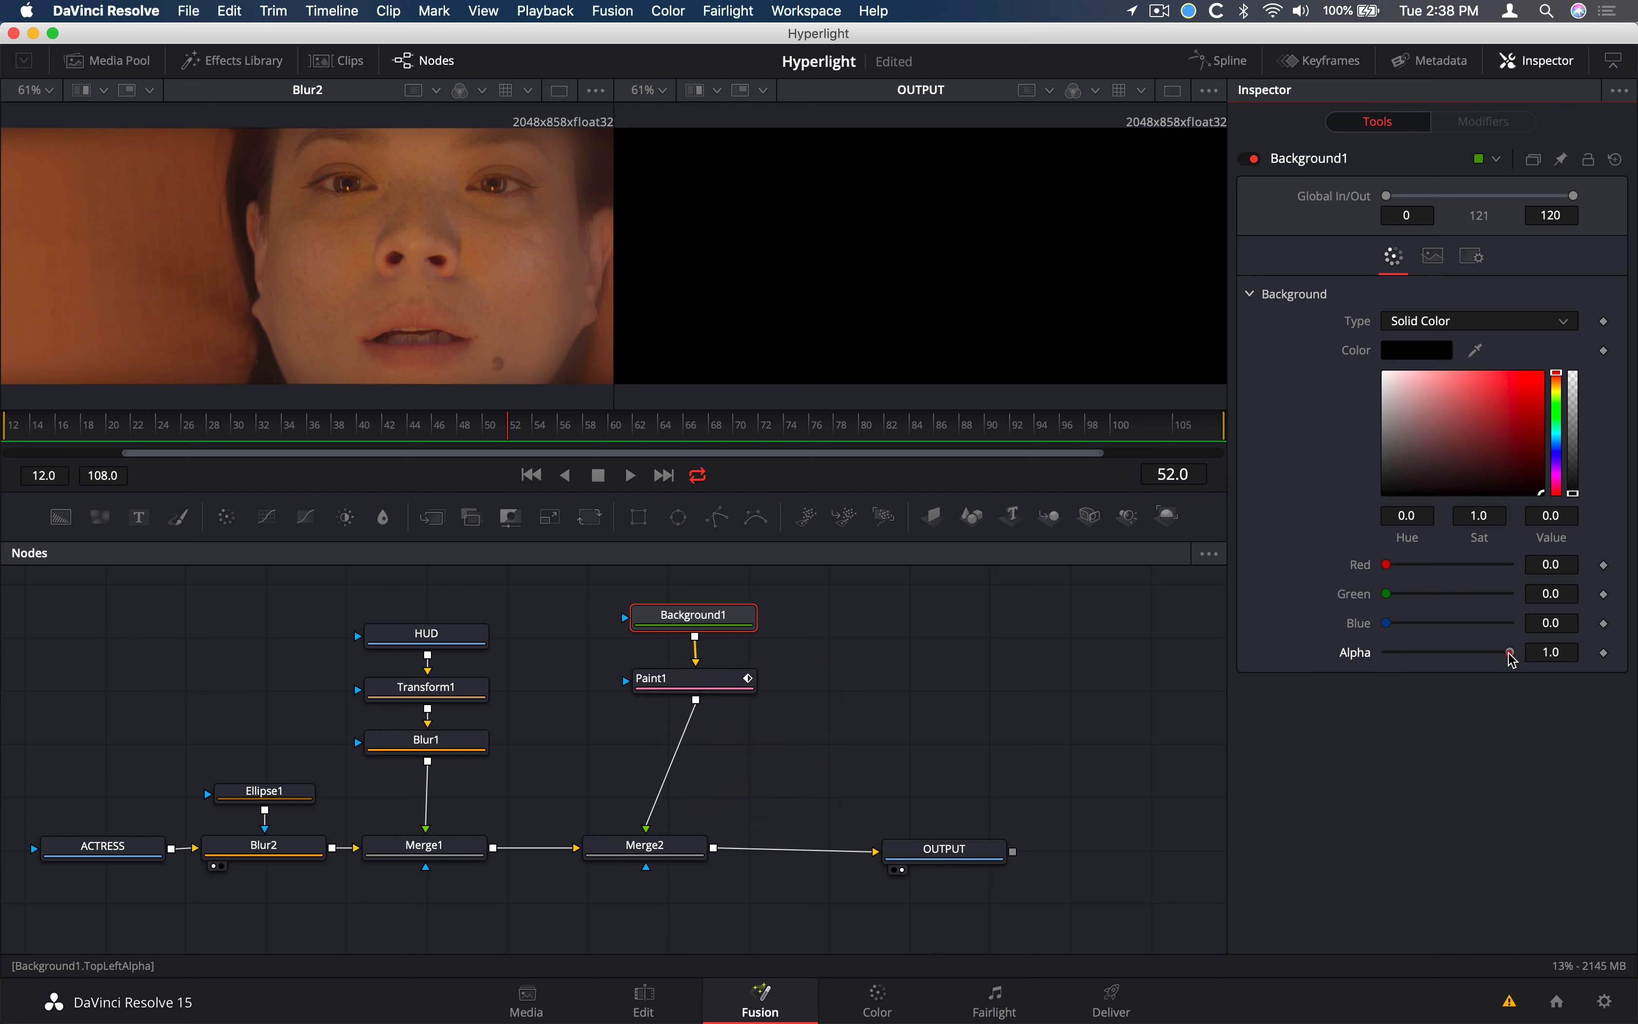
pyautogui.moveTo(1512, 655); pyautogui.dragTo(1320, 662)
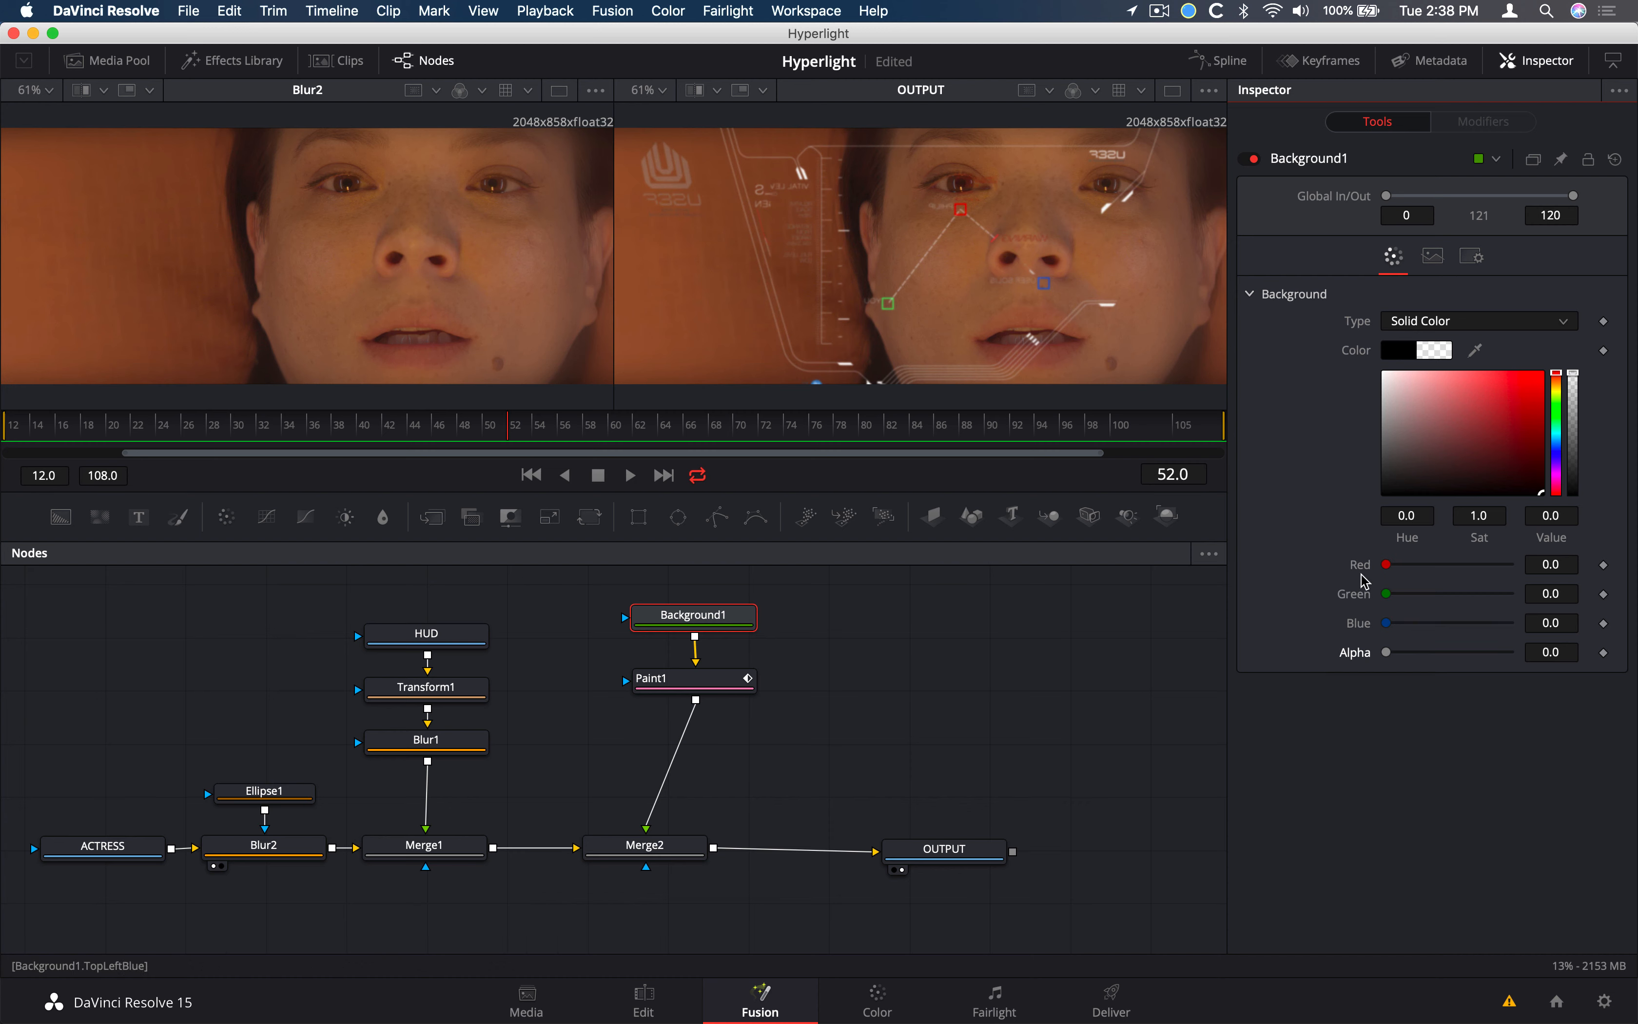
# Paint soft white spots beside the actress's face and over the upper-right corner of the image with Paint1's enlarged Stroke brush, undoing the last stroke
pyautogui.click(688, 680)
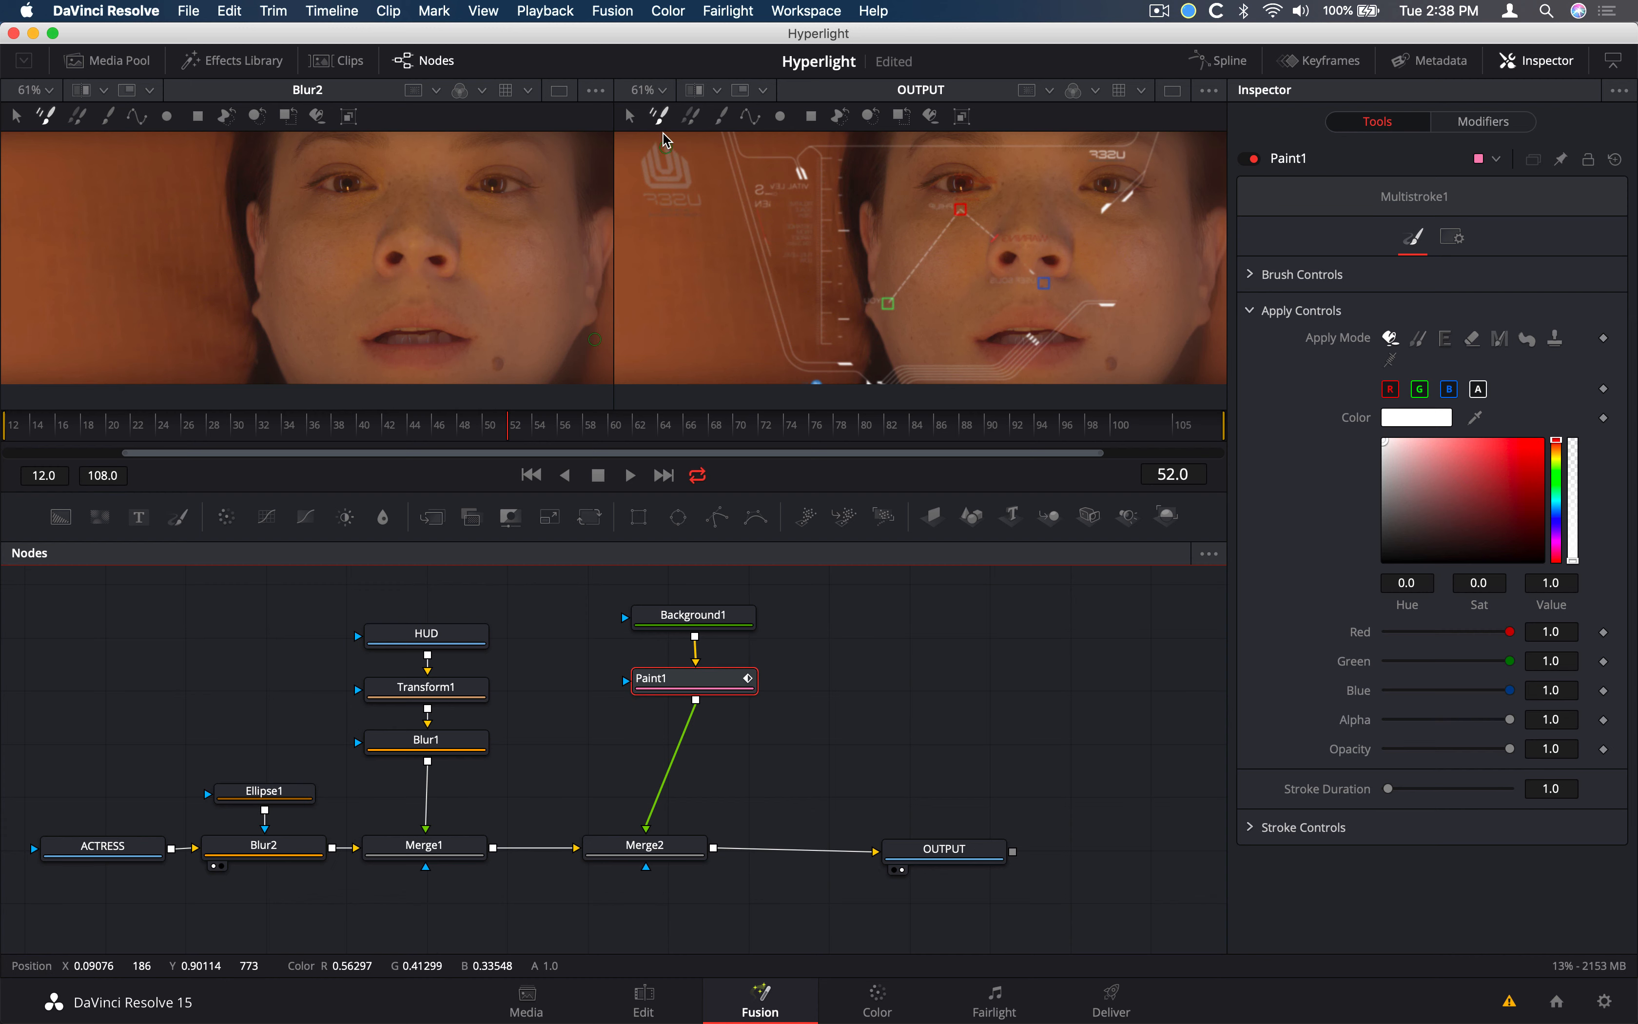
pyautogui.click(725, 121)
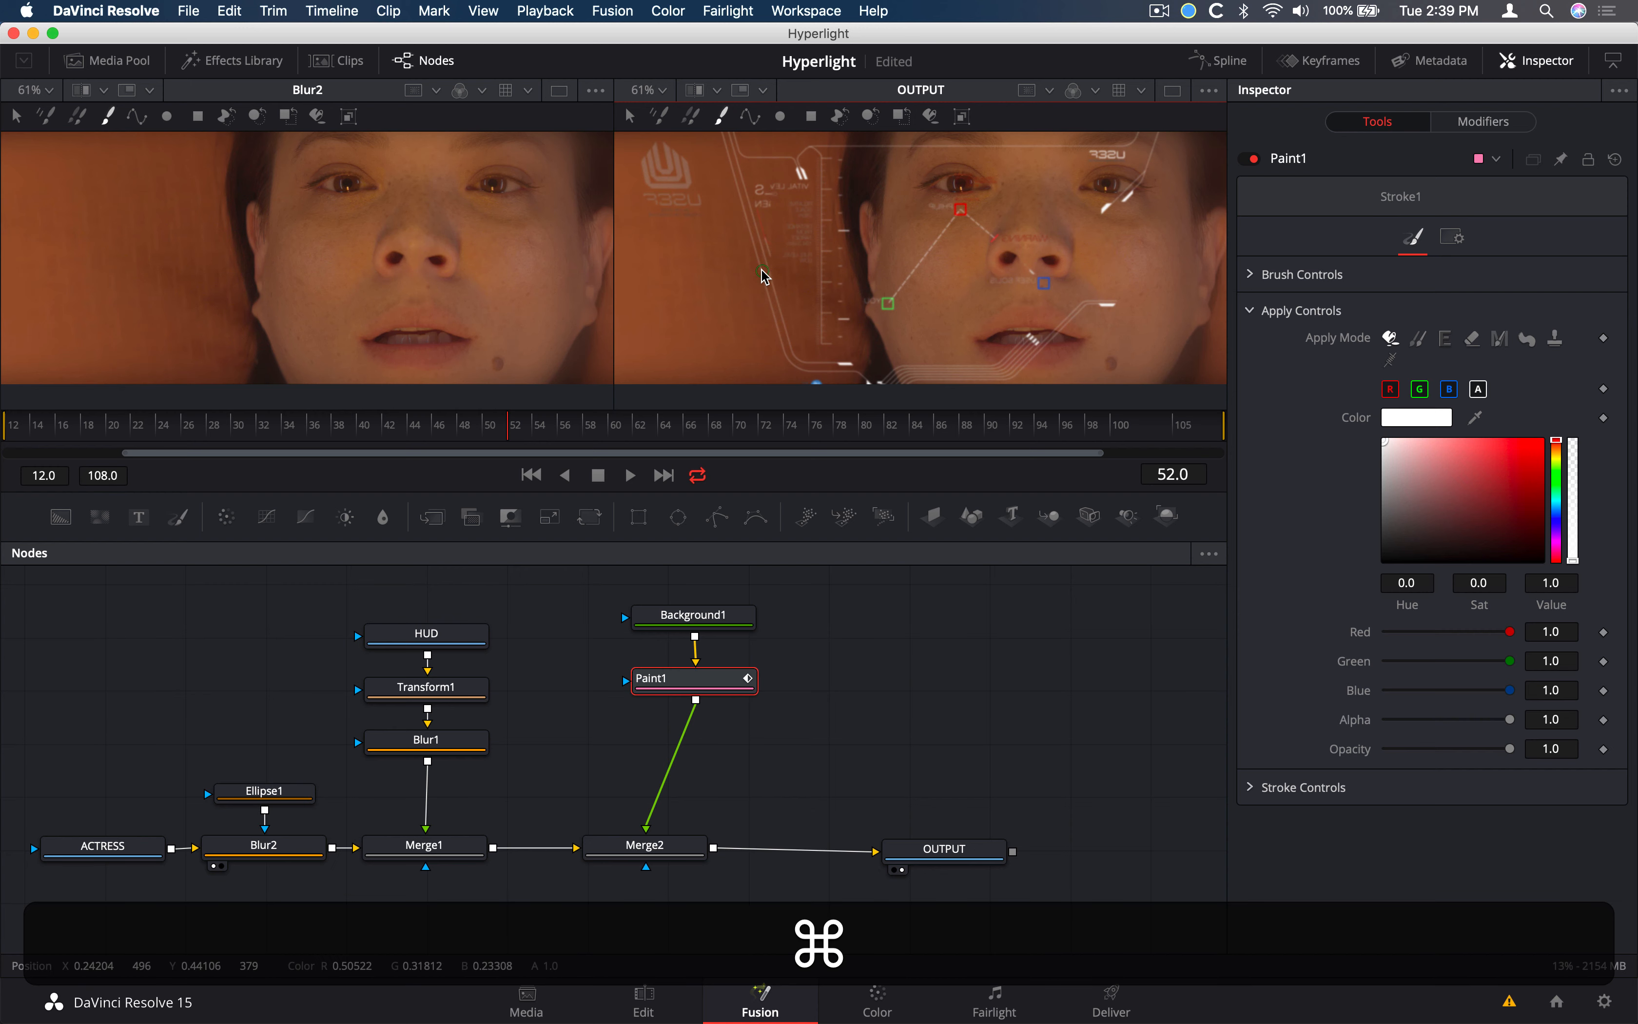
pyautogui.keyDown('super'); pyautogui.moveTo(755, 270); pyautogui.dragTo(843, 282); pyautogui.keyUp('super')
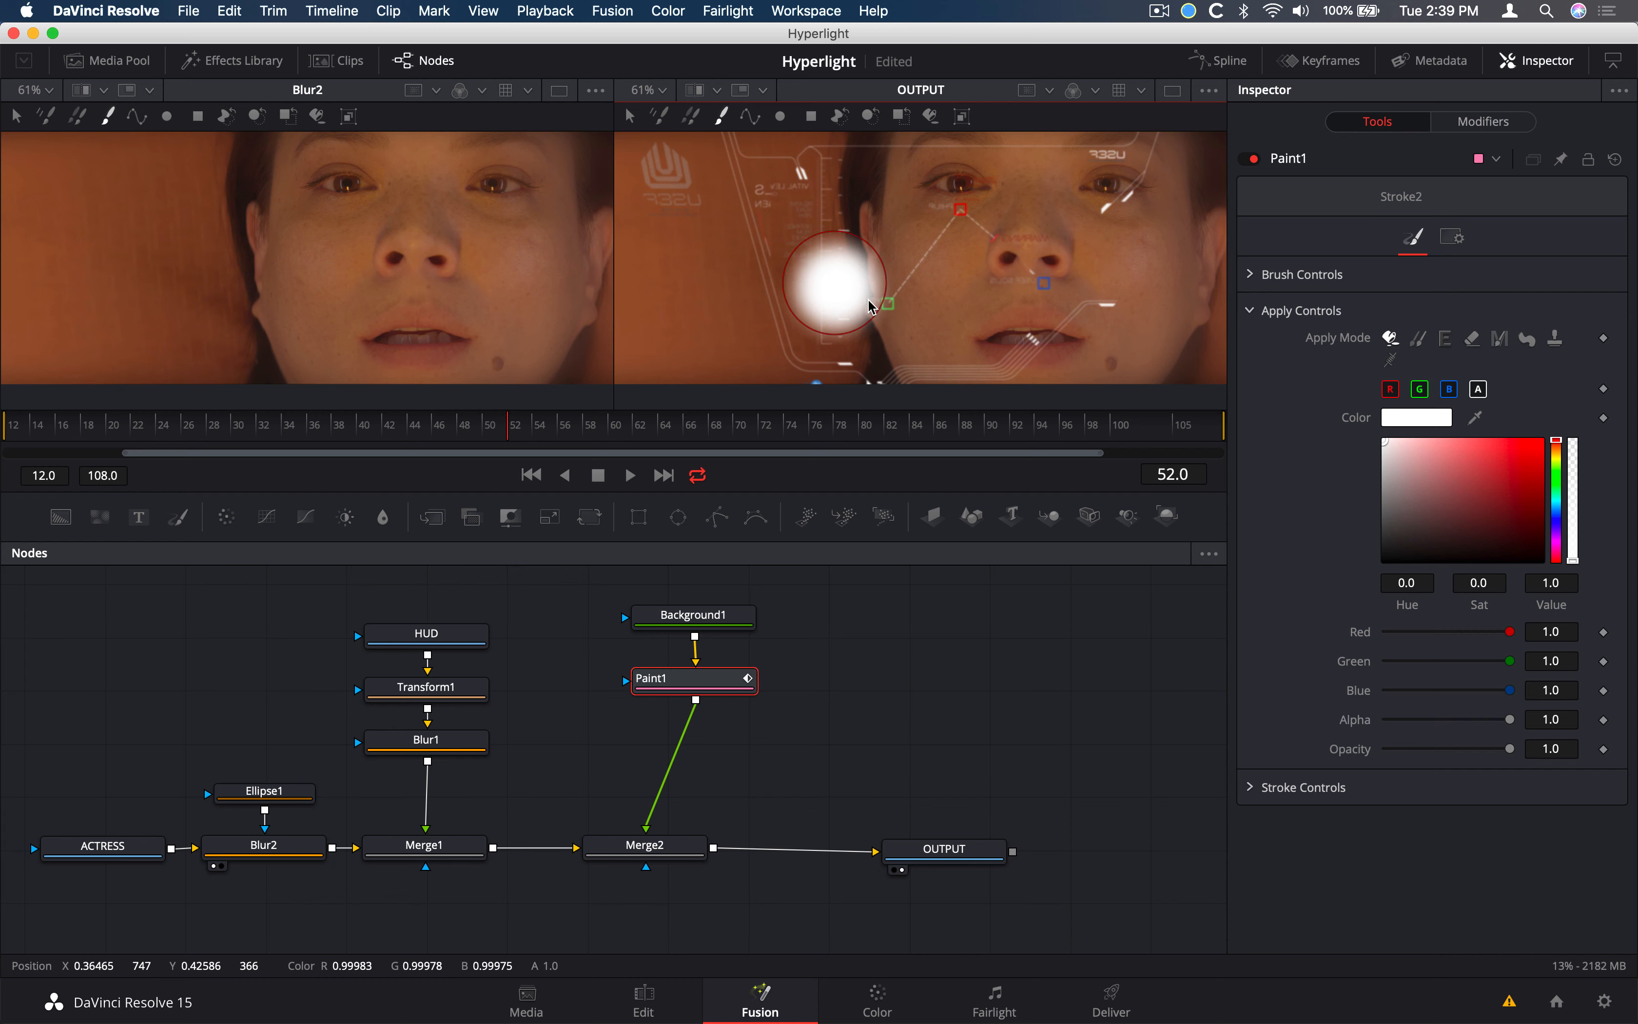
pyautogui.moveTo(1204, 156)
pyautogui.mouseDown()
pyautogui.moveTo(1183, 163)
pyautogui.moveTo(1205, 169)
pyautogui.moveTo(1193, 192)
pyautogui.moveTo(1218, 196)
pyautogui.mouseUp()
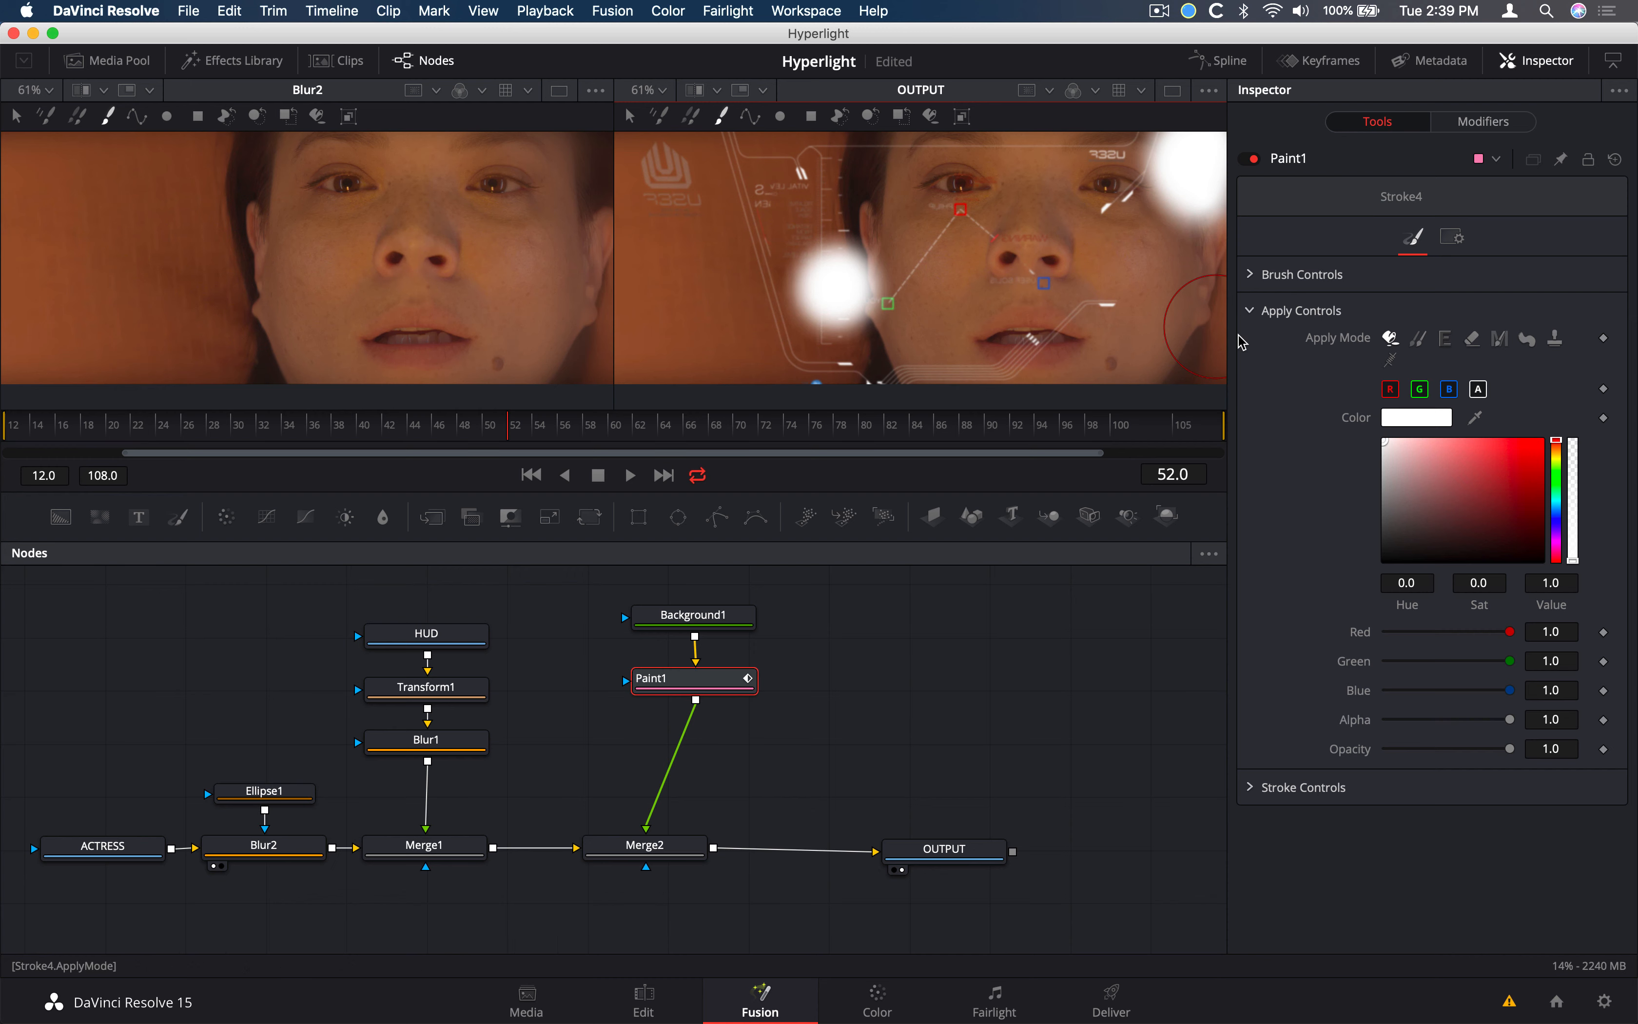
pyautogui.press('super+z')
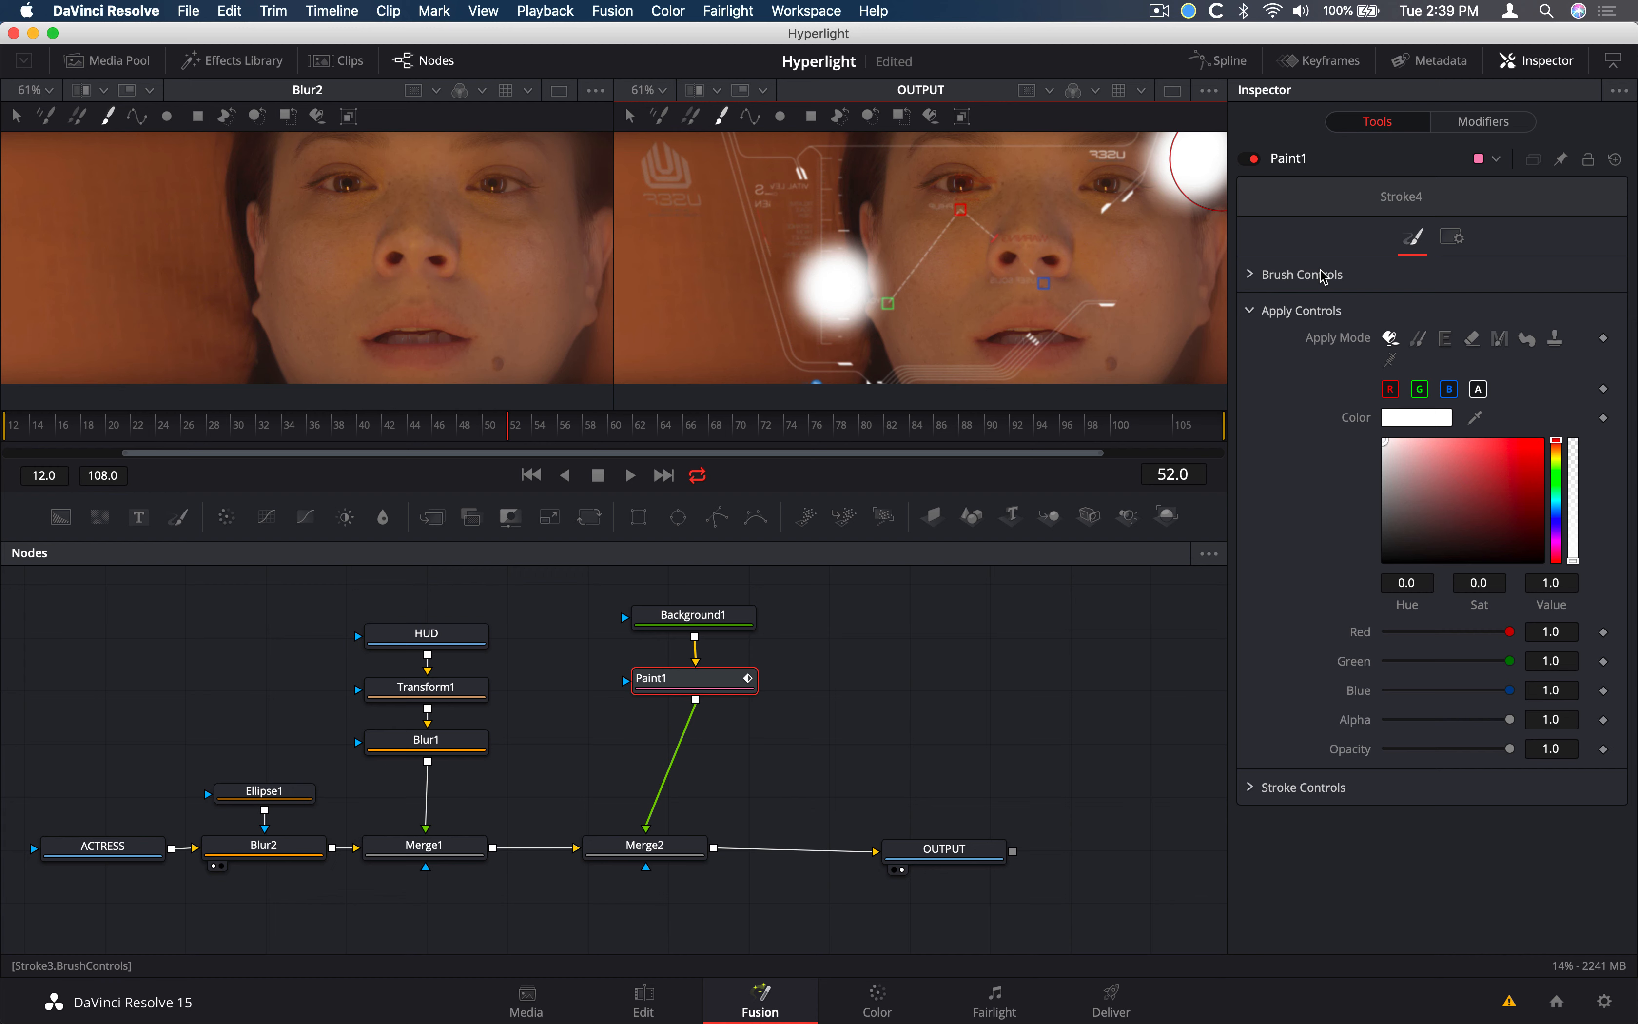
# Align Background1 and Paint1 above Merge2, and show the viewer controls of Paint1's Stroke1 and Stroke2 modifiers
pyautogui.moveTo(629, 580)
pyautogui.mouseDown()
pyautogui.moveTo(748, 717)
pyautogui.moveTo(673, 703)
pyautogui.mouseUp()
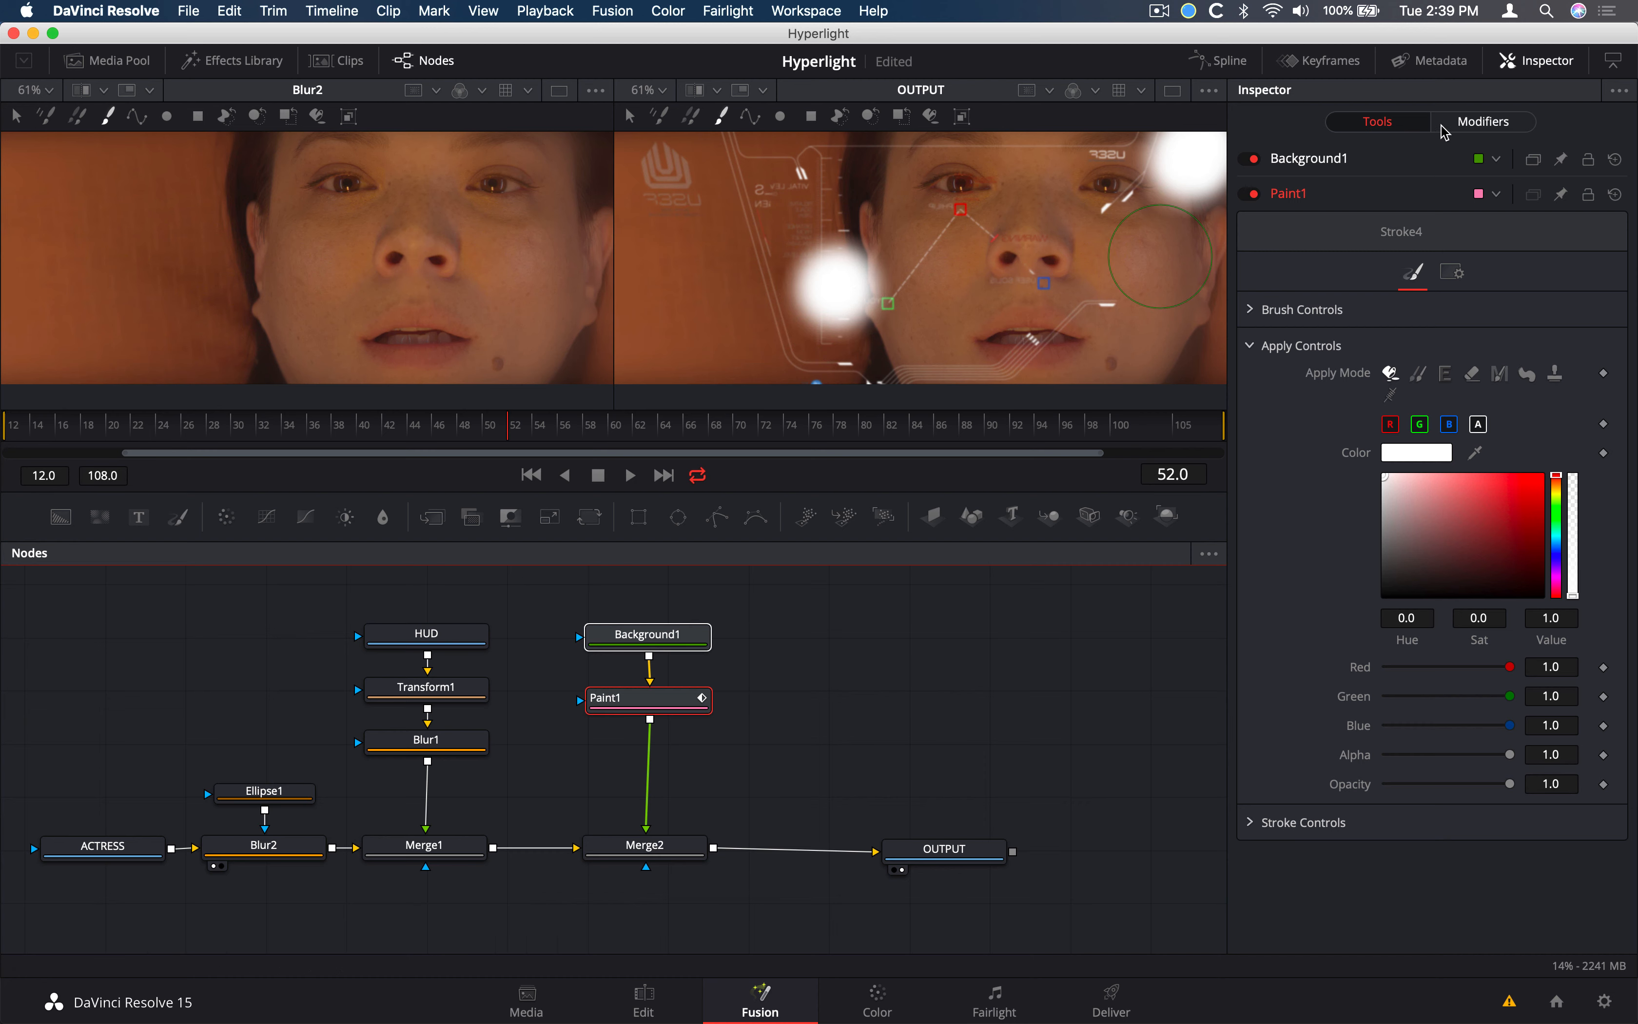
pyautogui.click(1472, 124)
pyautogui.scroll(15, 1286, 354)
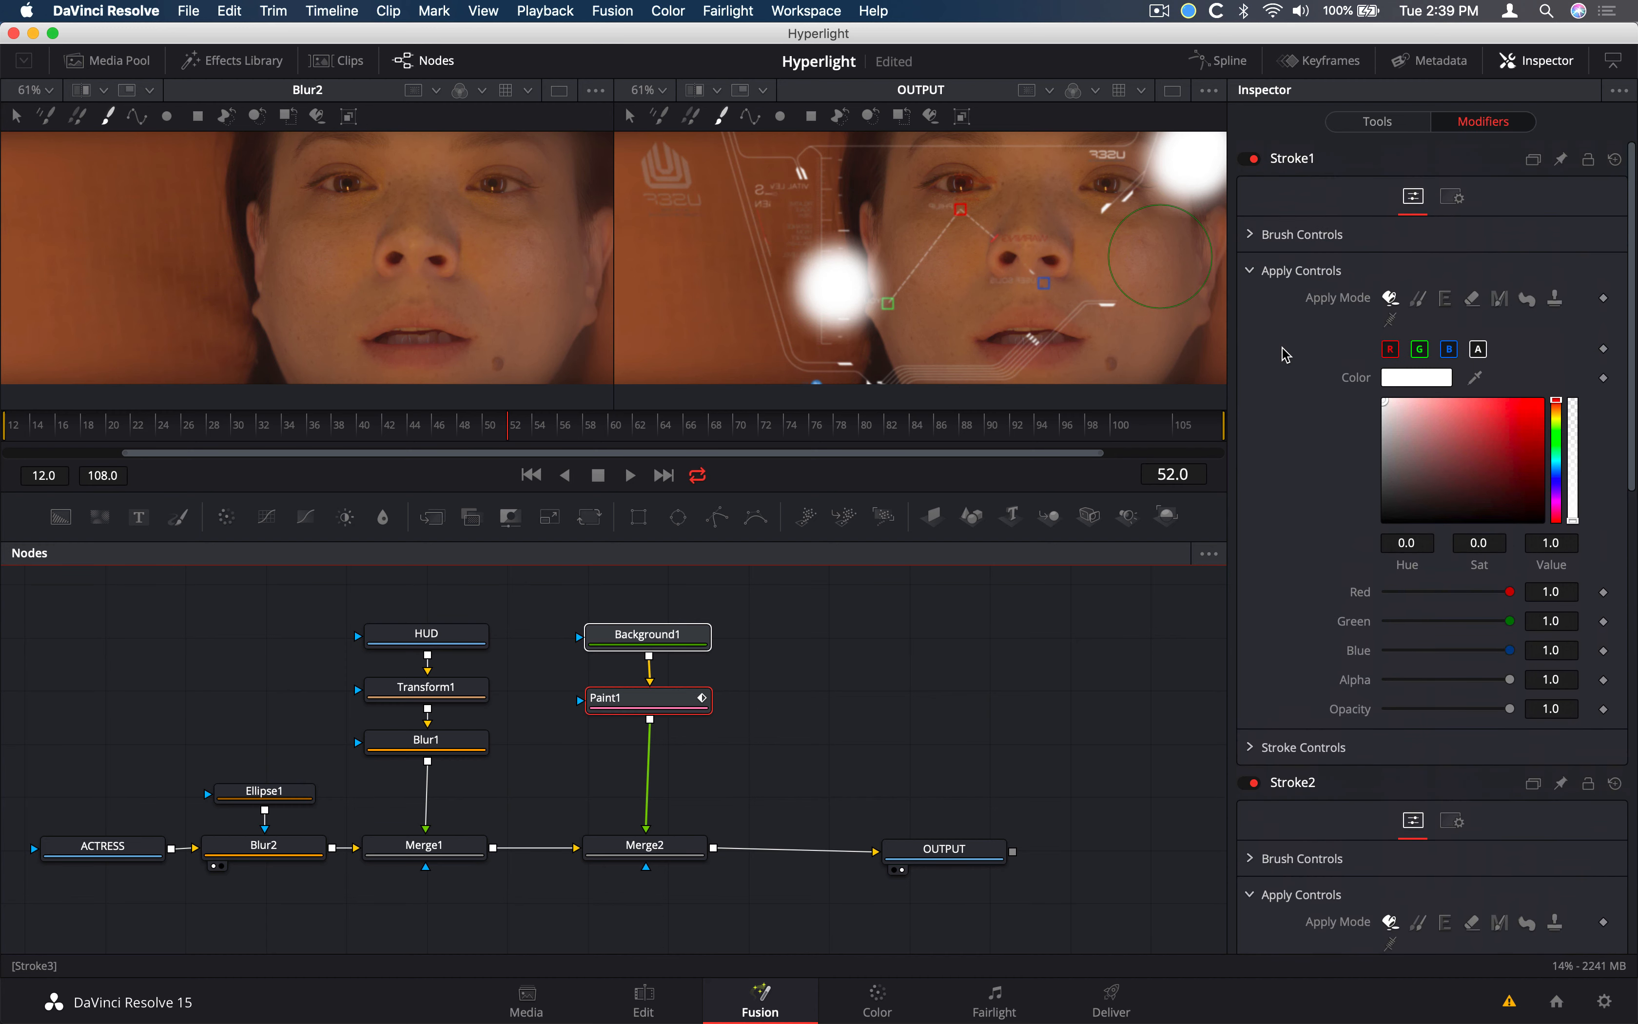
pyautogui.scroll(-15, 1287, 353)
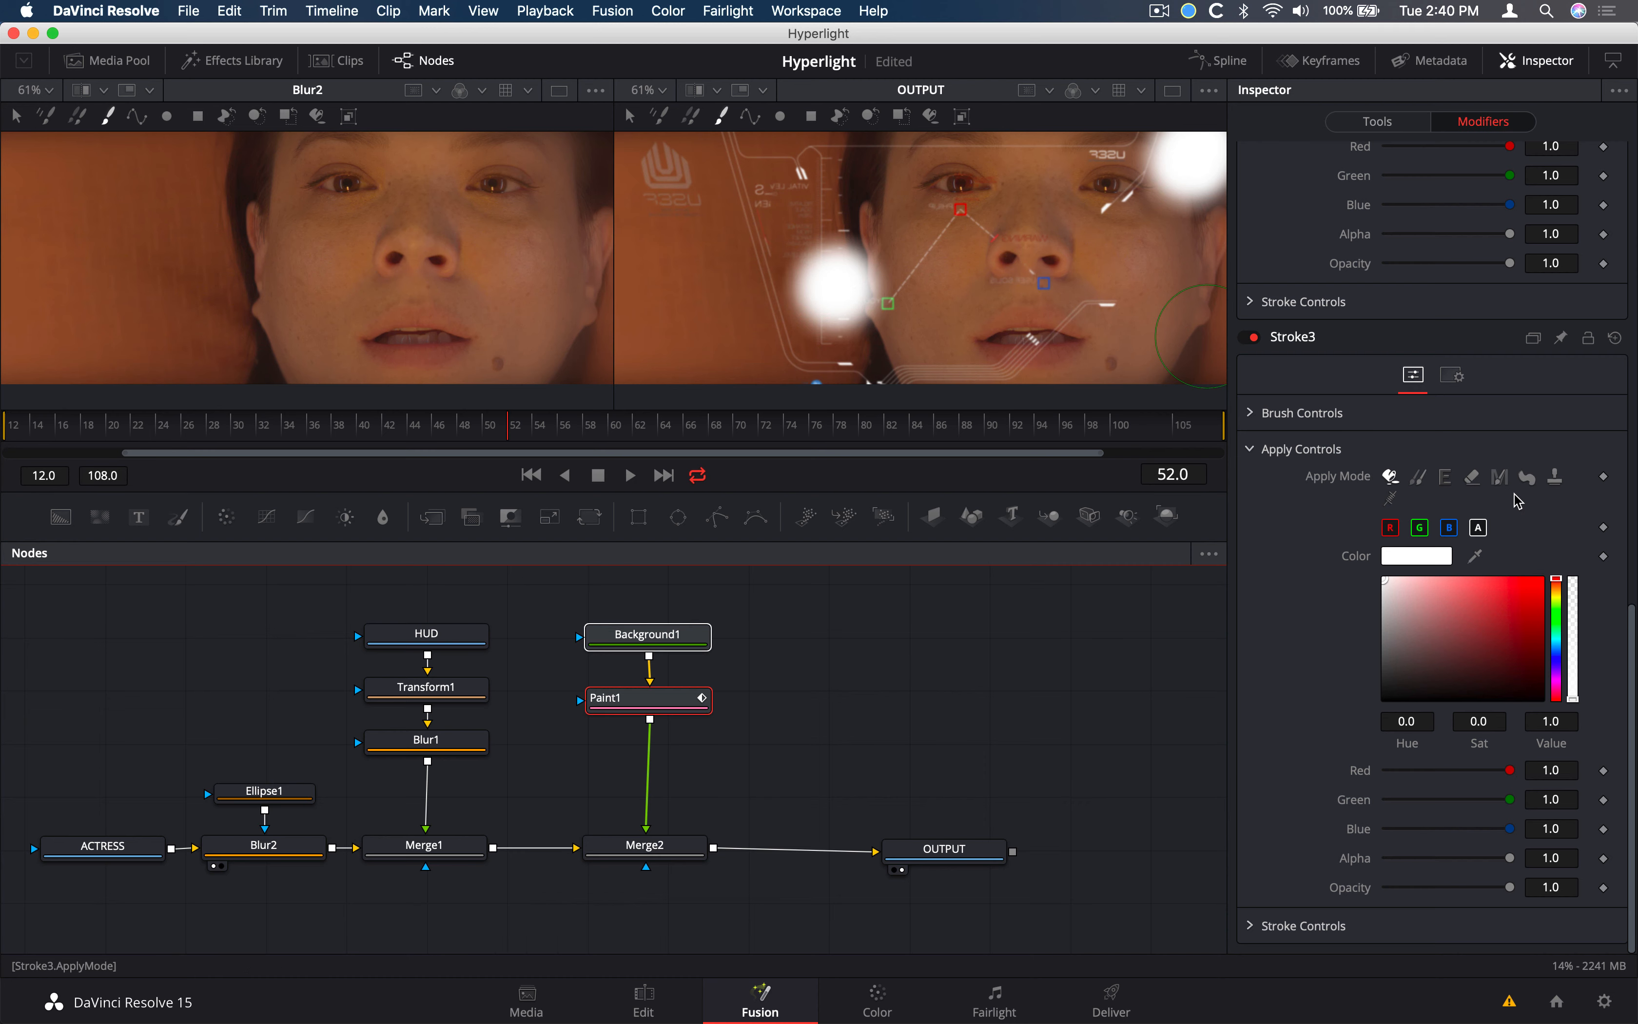
pyautogui.scroll(15, 1519, 501)
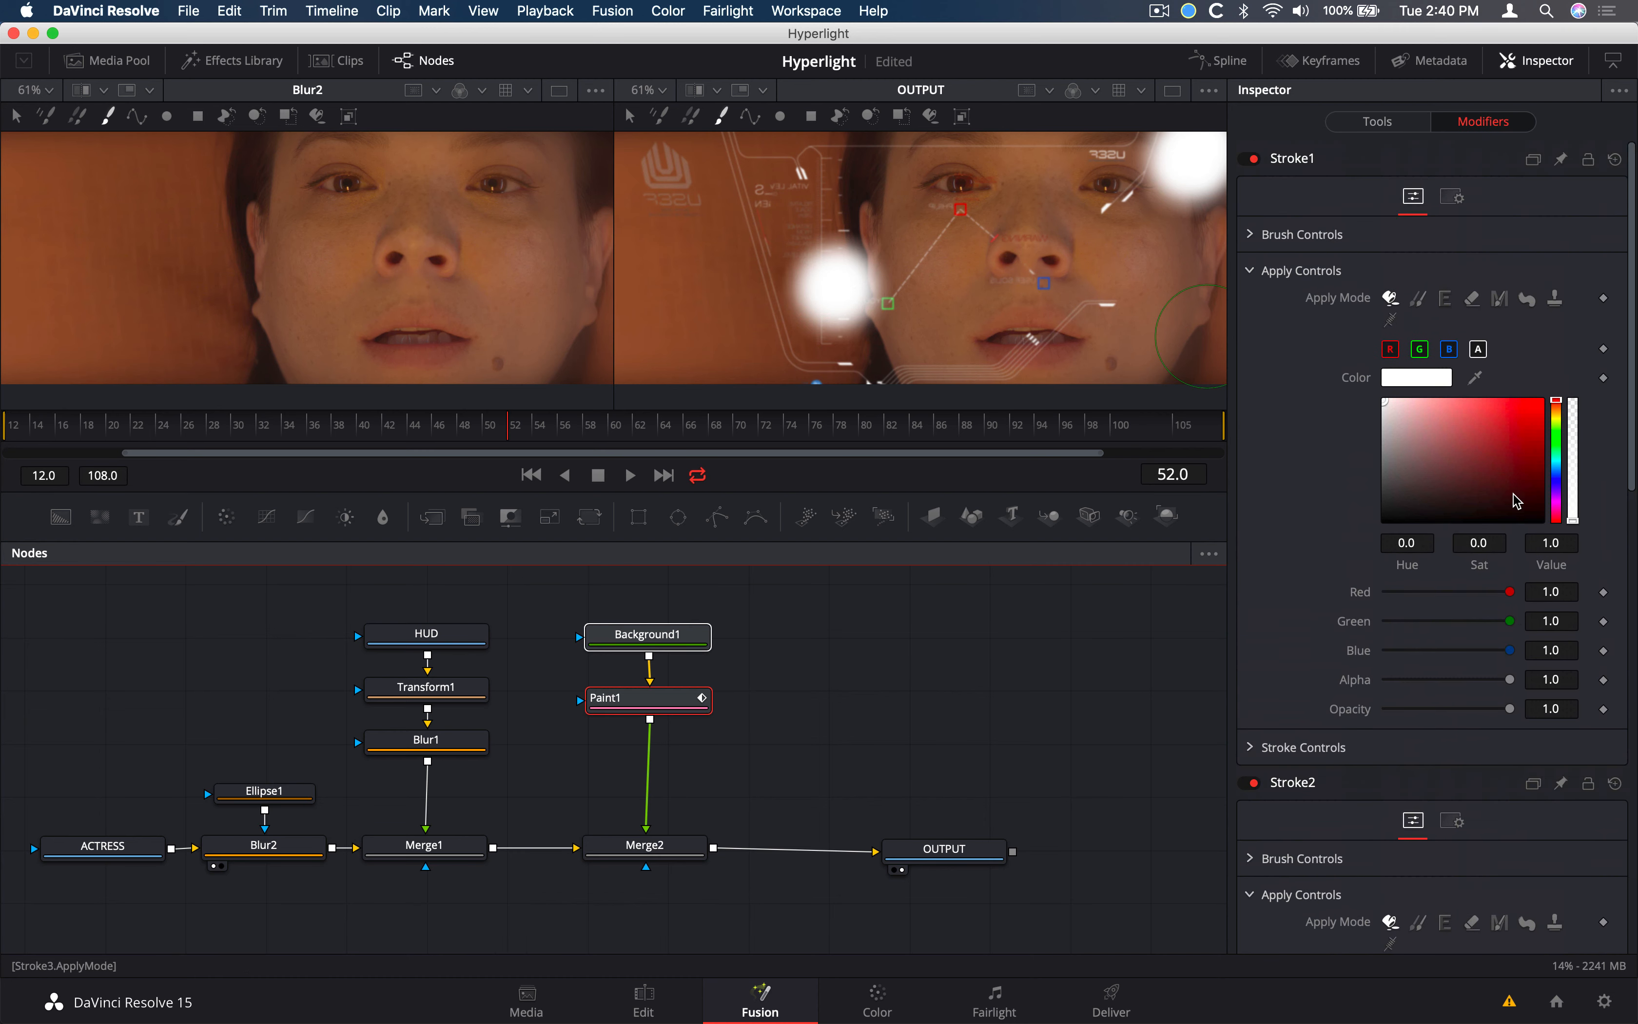
pyautogui.click(1325, 162)
pyautogui.scroll(6, 1324, 162)
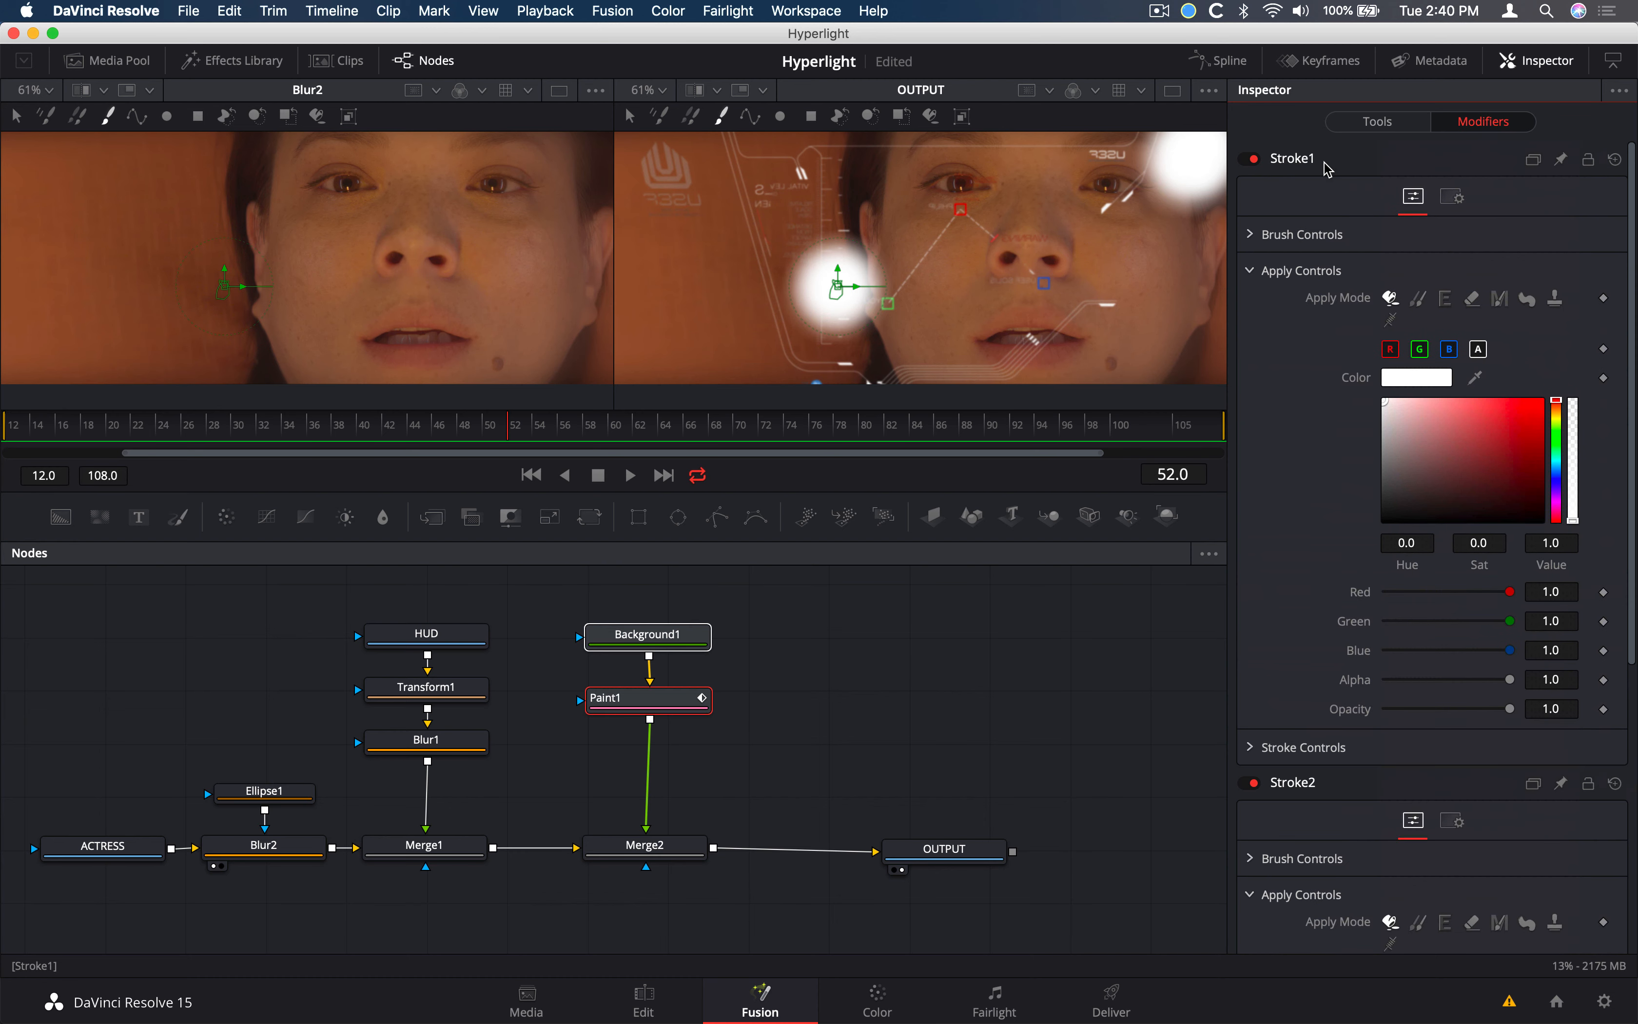
pyautogui.click(1326, 163)
pyautogui.click(1328, 193)
pyautogui.click(1328, 195)
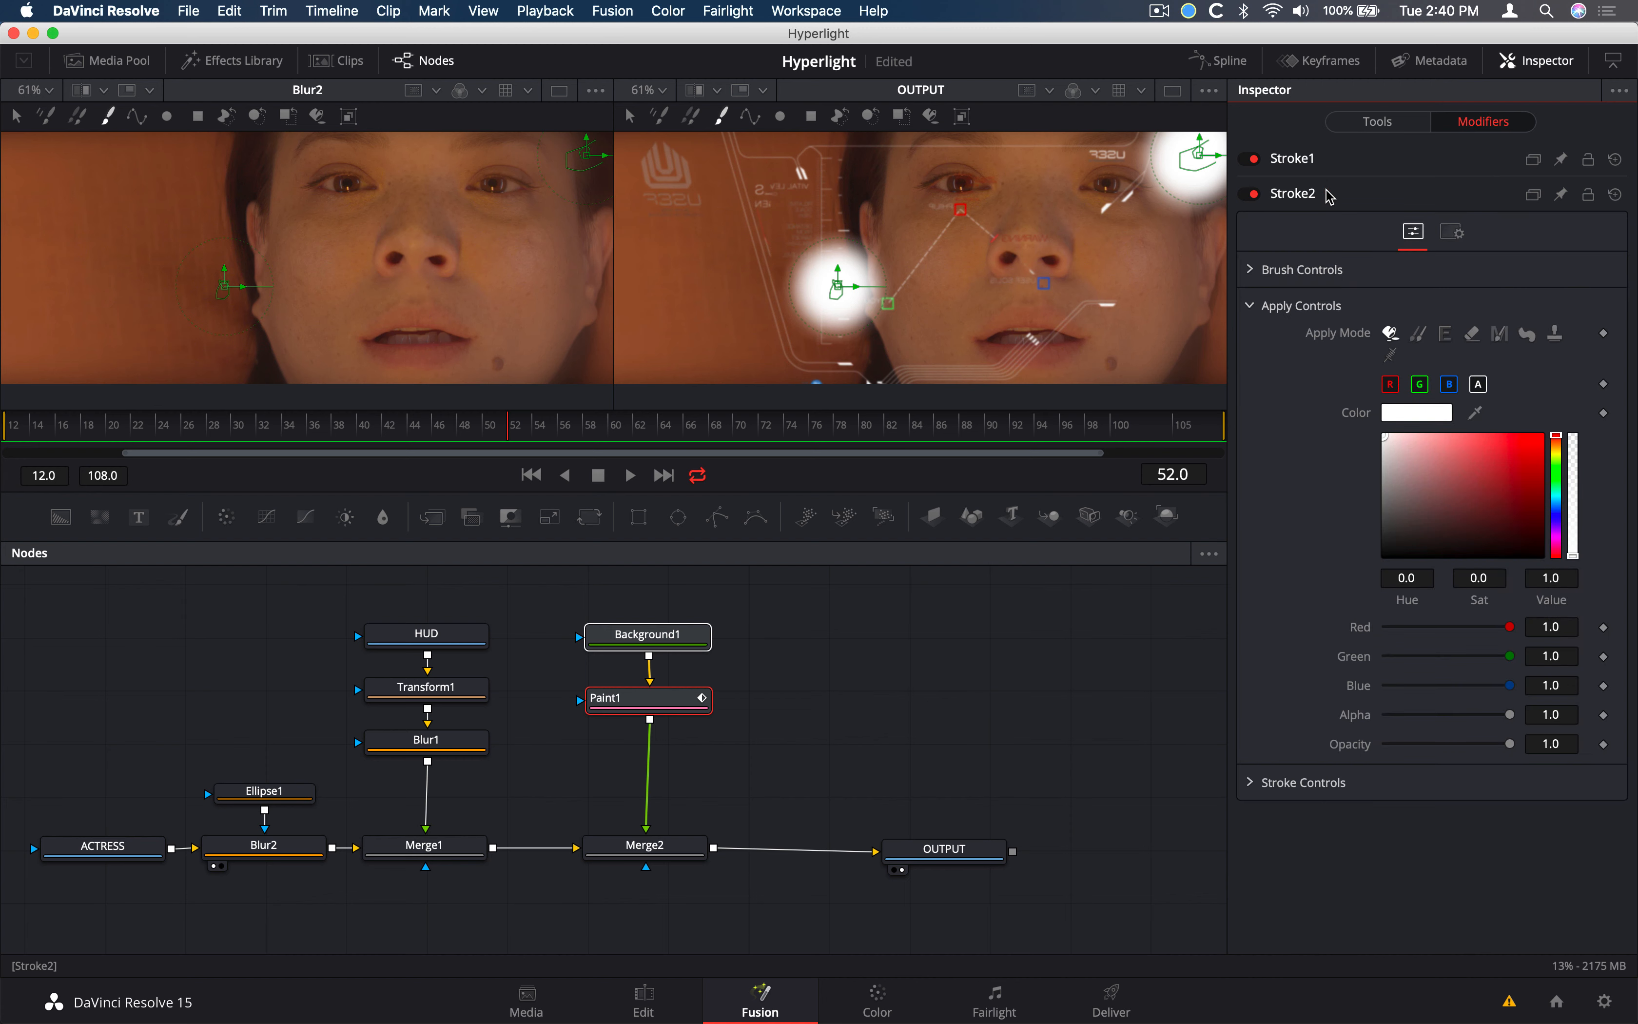
# Color Stroke1 a warm yellow with hue 0.12, saturation 0.47 and value 0.953
pyautogui.click(1321, 158)
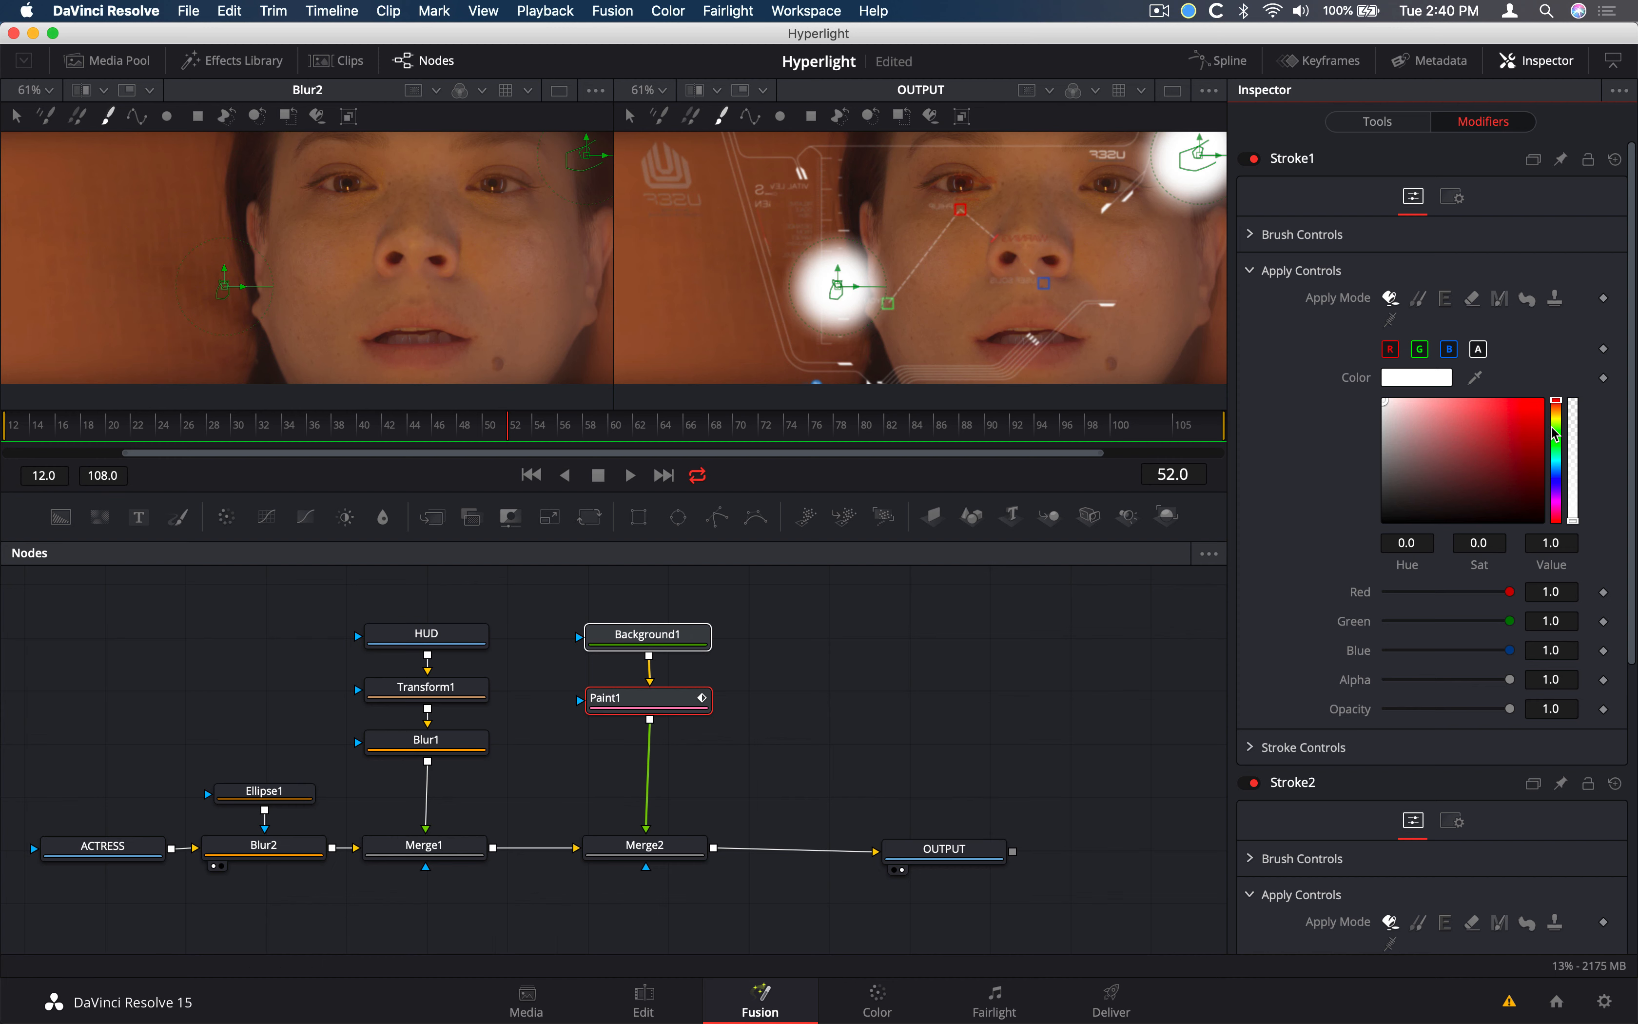
pyautogui.moveTo(1561, 423); pyautogui.dragTo(1558, 420)
pyautogui.moveTo(1419, 433); pyautogui.dragTo(1448, 411)
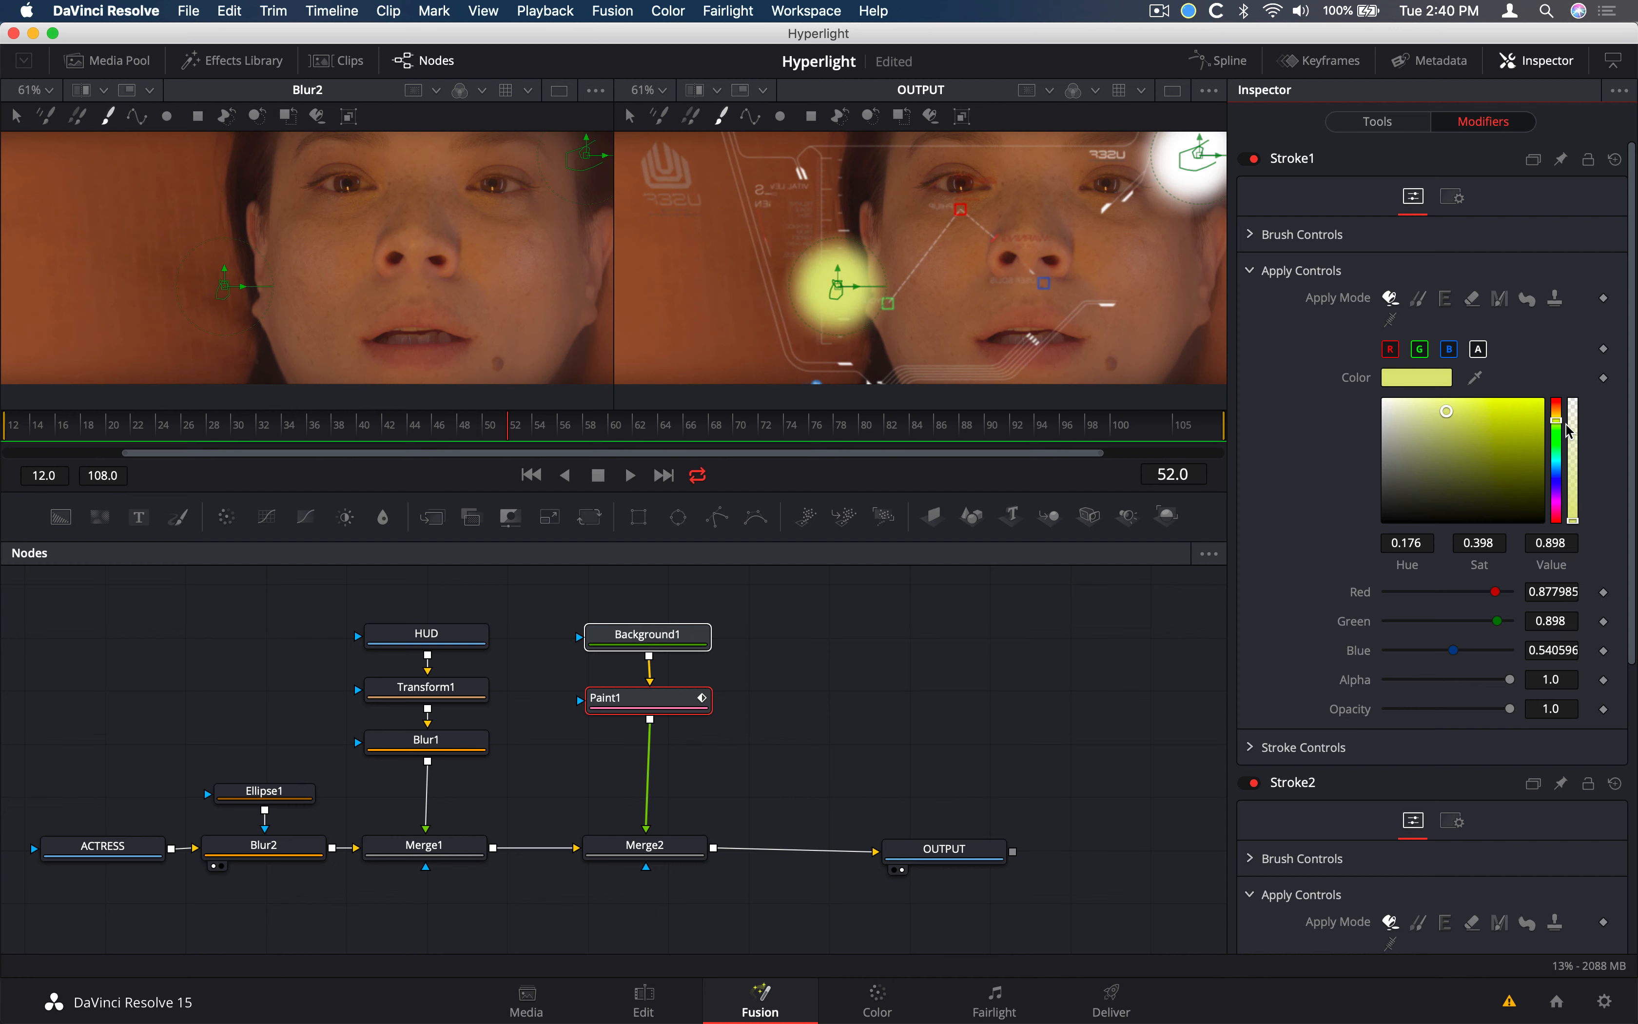
pyautogui.moveTo(1559, 419); pyautogui.dragTo(1561, 414)
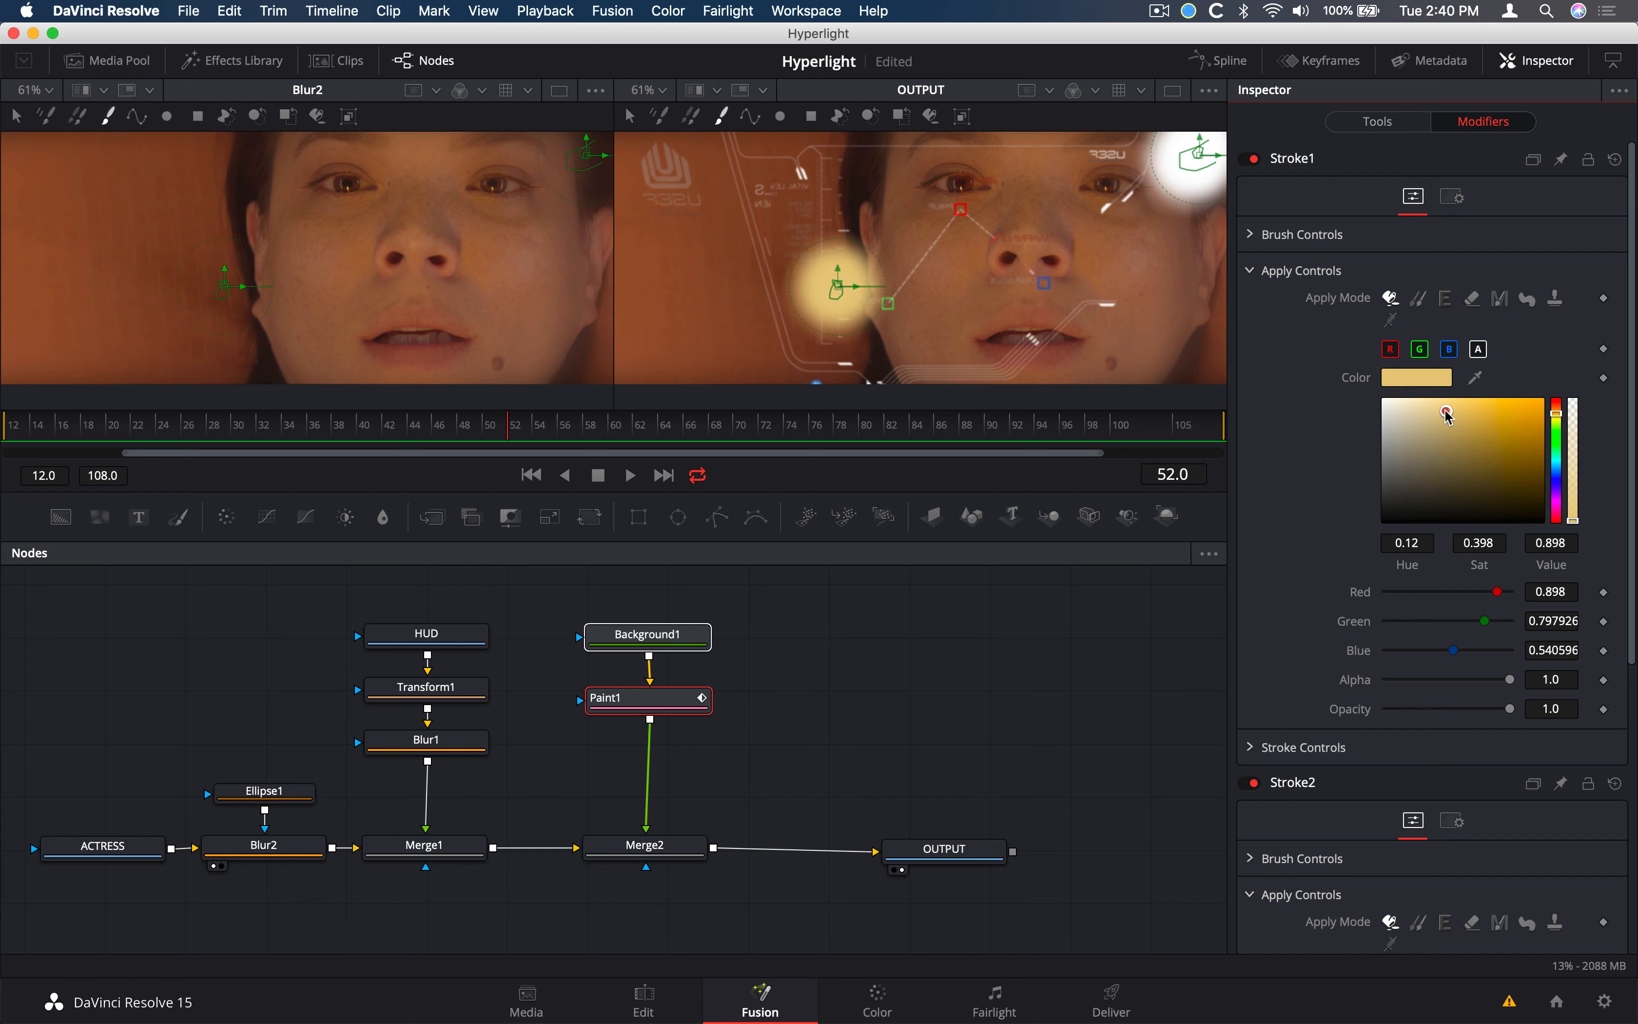
pyautogui.moveTo(1448, 411); pyautogui.dragTo(1459, 405)
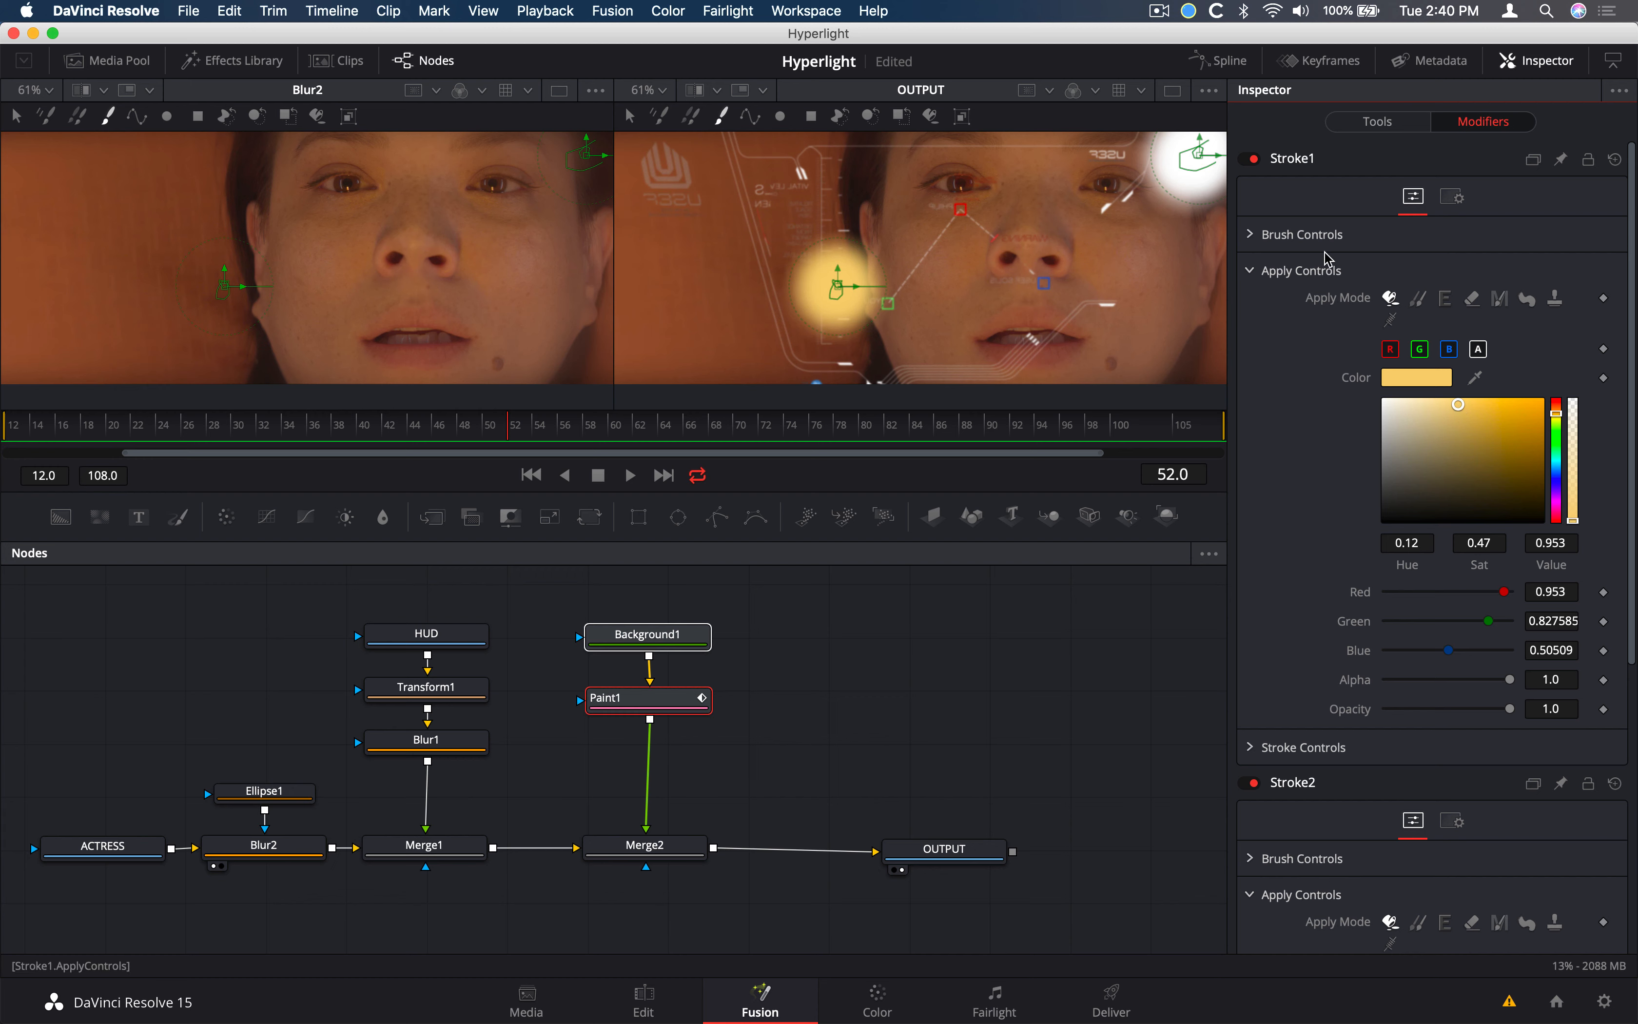
# Color Stroke2 a matching warm yellow with hue 0.12, saturation 0.422 and value 0.921
pyautogui.click(1319, 161)
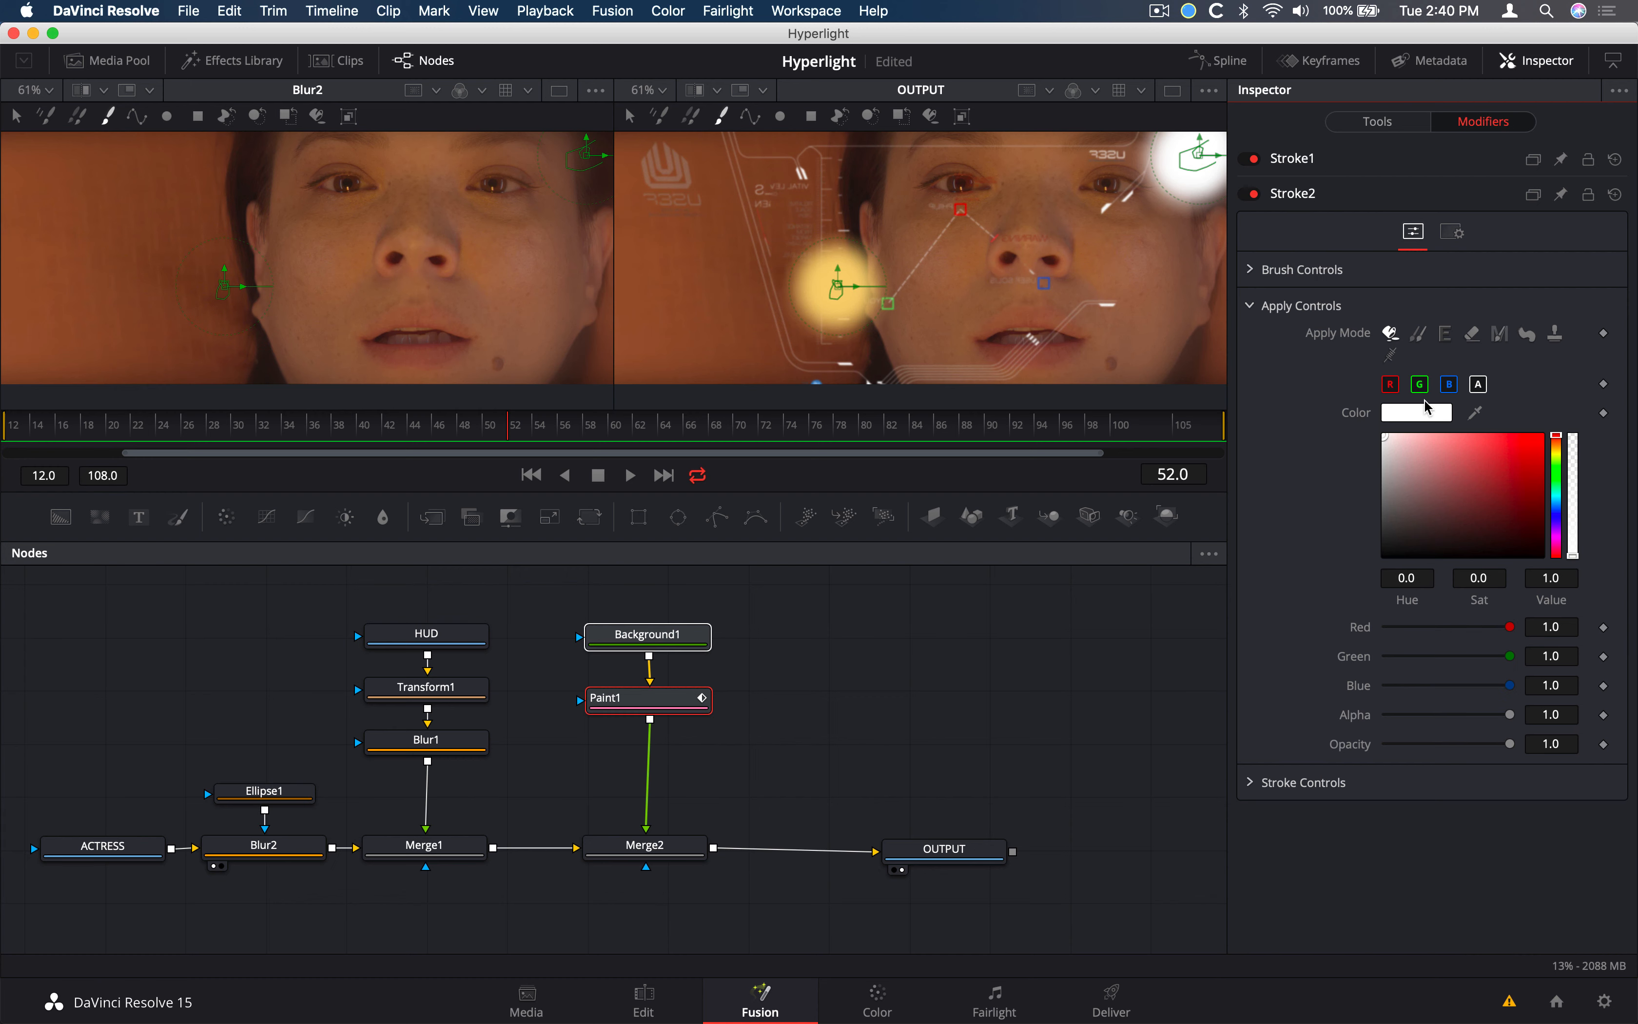
pyautogui.moveTo(1561, 449); pyautogui.dragTo(1560, 447)
pyautogui.moveTo(1444, 444)
pyautogui.mouseDown()
pyautogui.moveTo(1427, 452)
pyautogui.moveTo(1453, 451)
pyautogui.mouseUp()
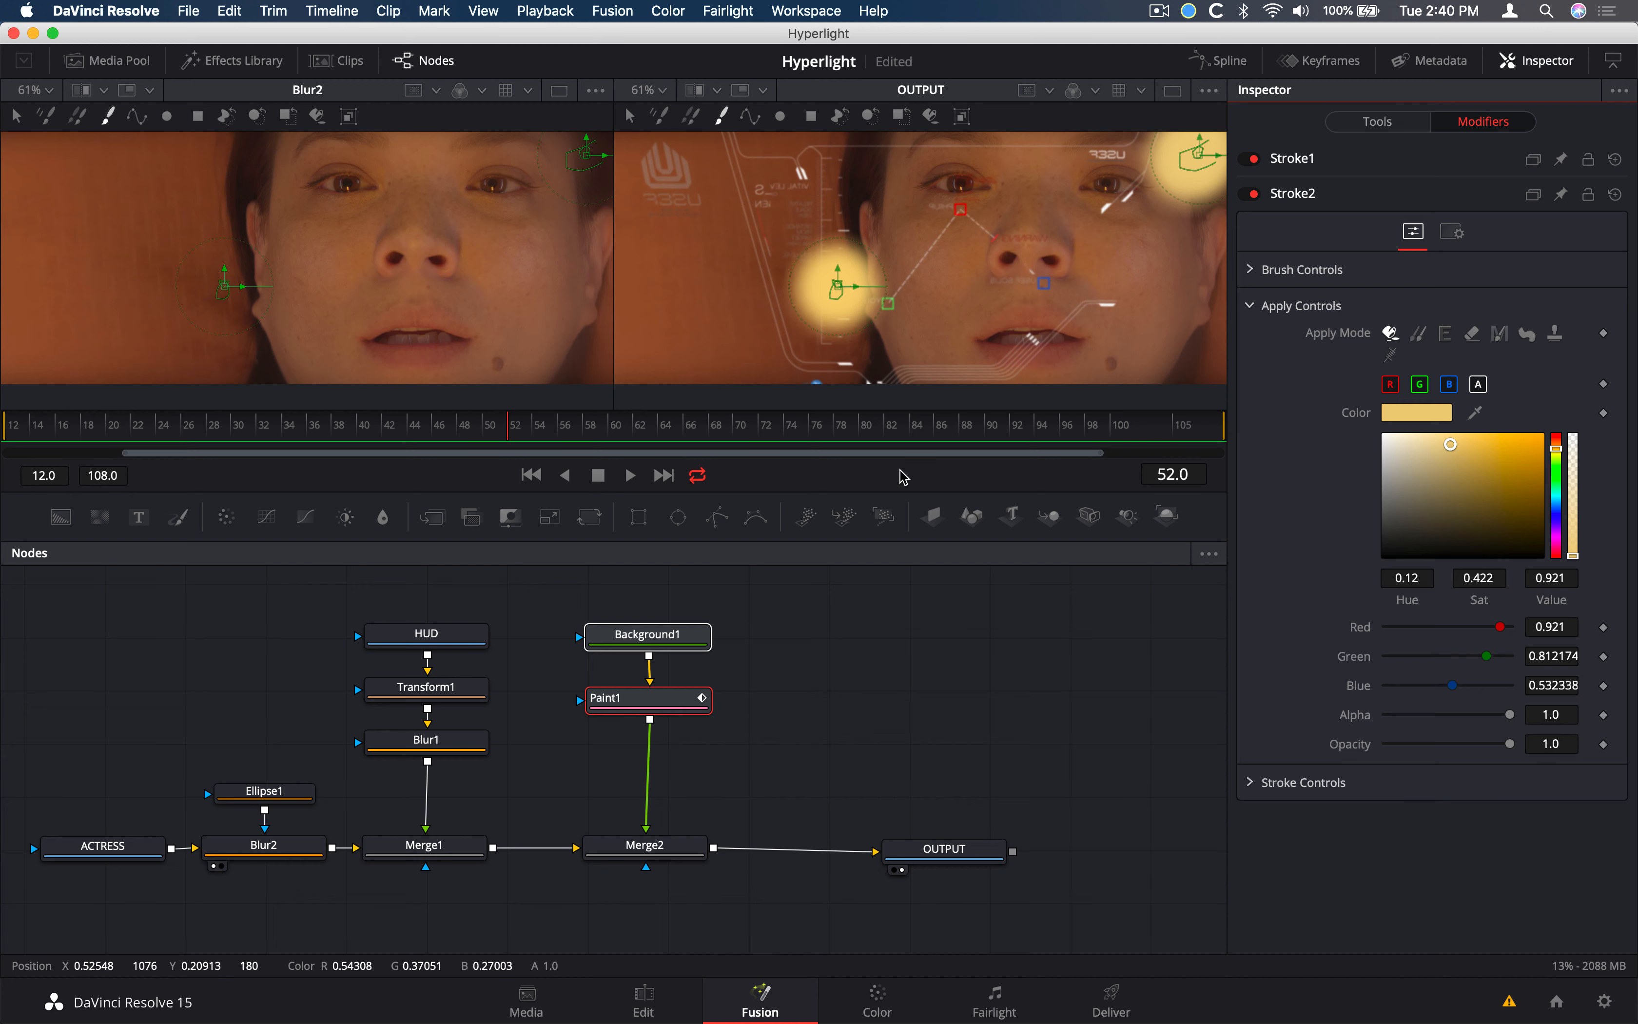
# Lower Merge2's blend to 0.496 so the yellow paint spots are semi-transparent over the shot
pyautogui.click(652, 848)
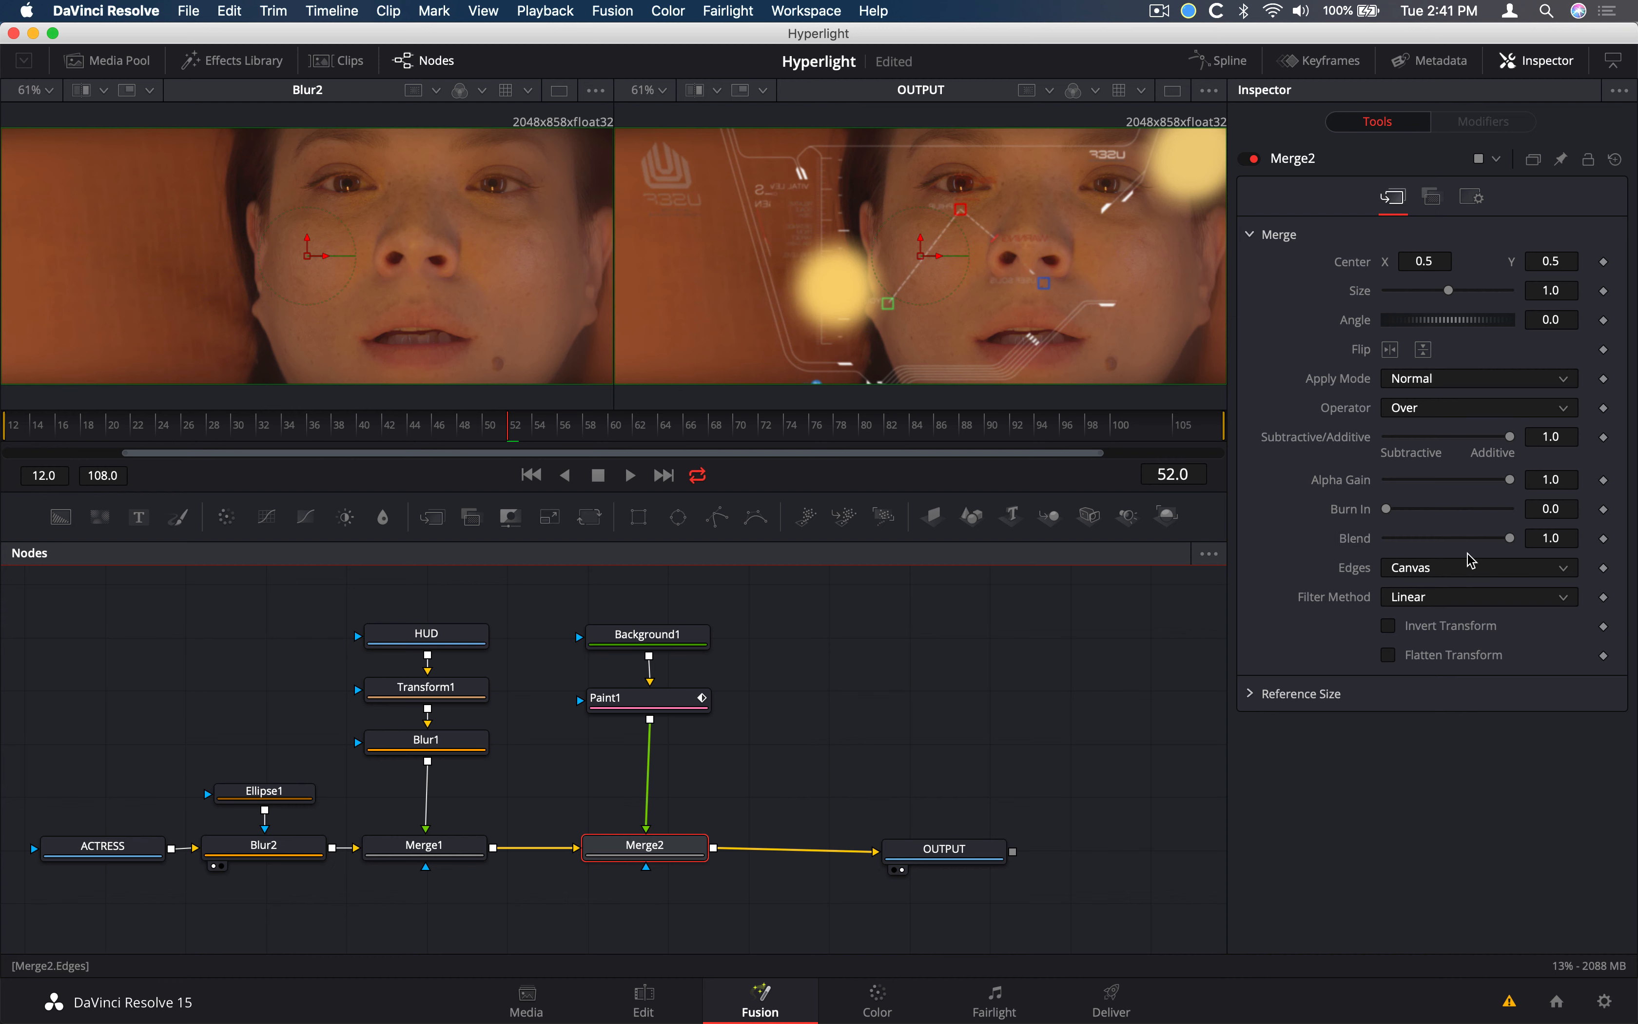
pyautogui.moveTo(1511, 539); pyautogui.dragTo(1440, 550)
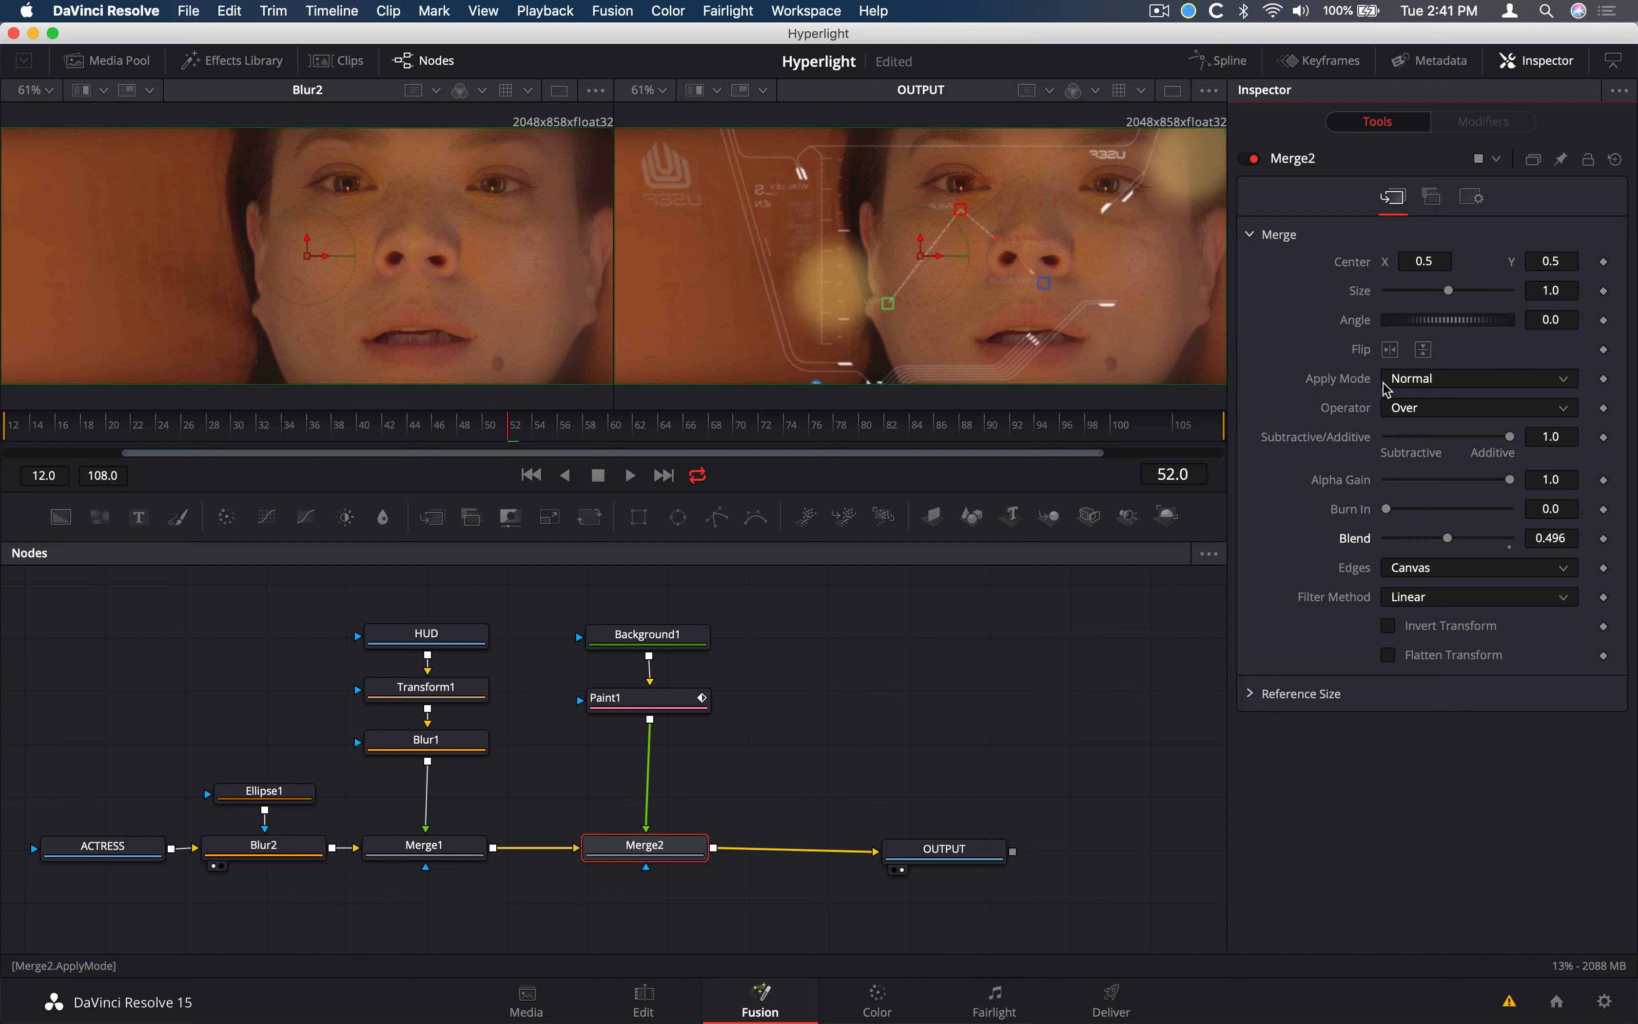
# Try the Screen and Multiply apply modes on Merge2 for the yellow paint spots
pyautogui.click(1436, 385)
pyautogui.scroll(-5, 1461, 439)
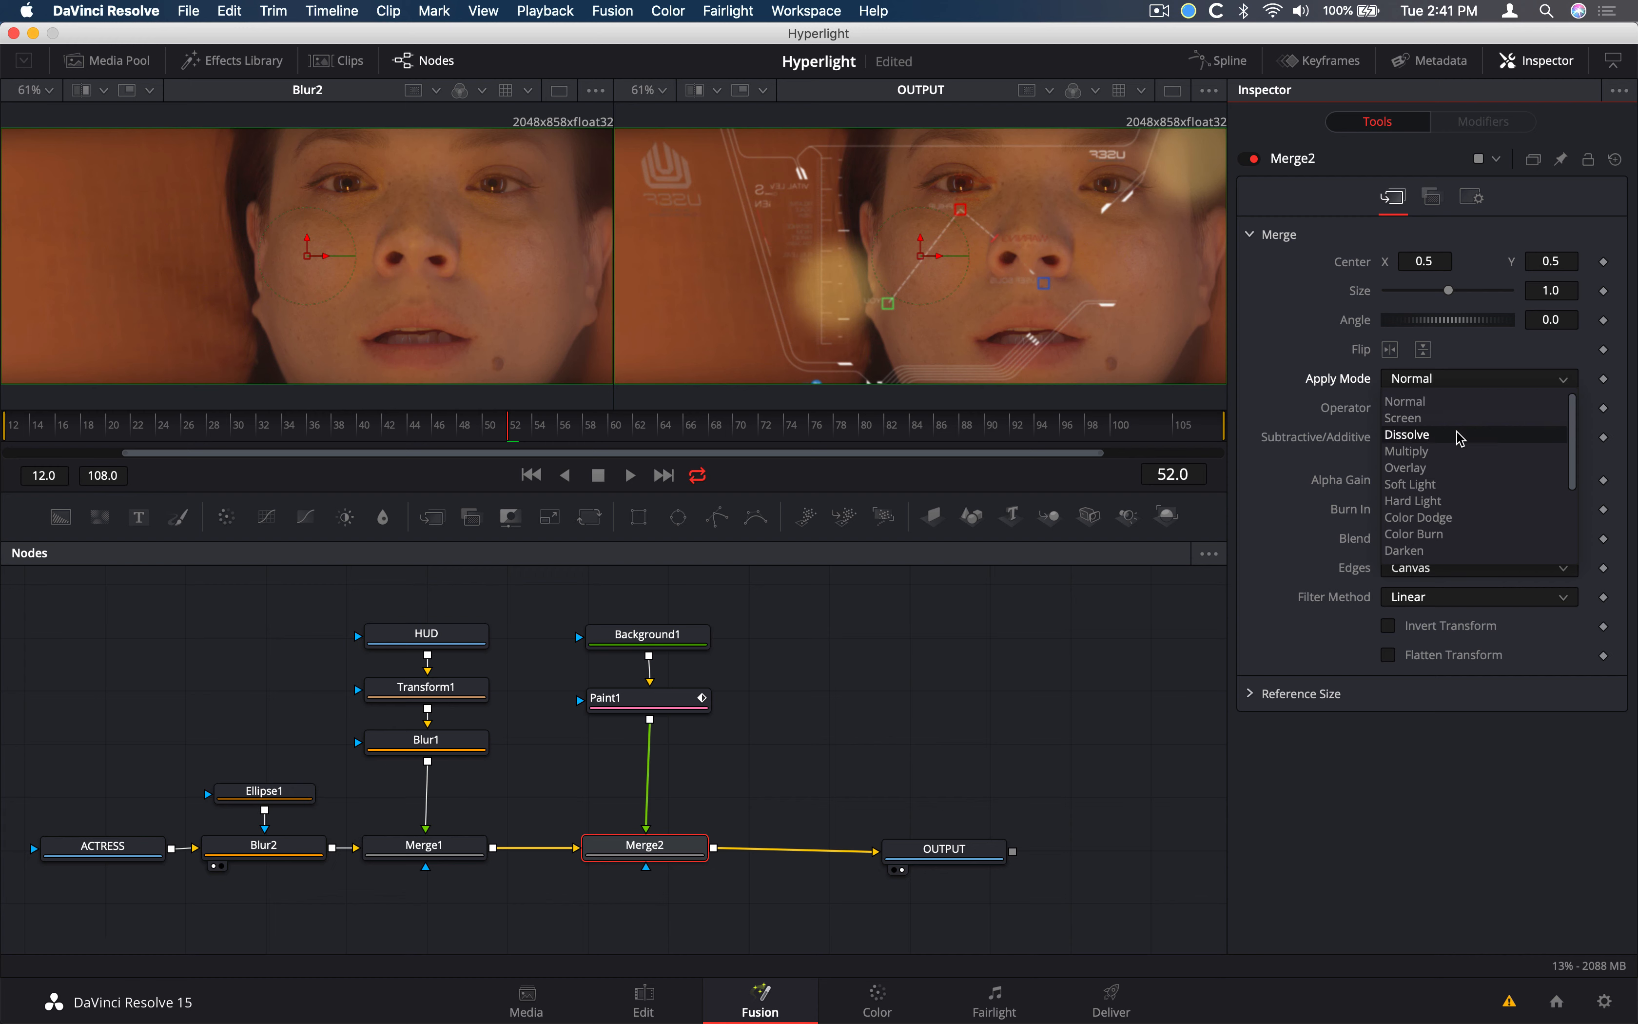
pyautogui.scroll(5, 1460, 439)
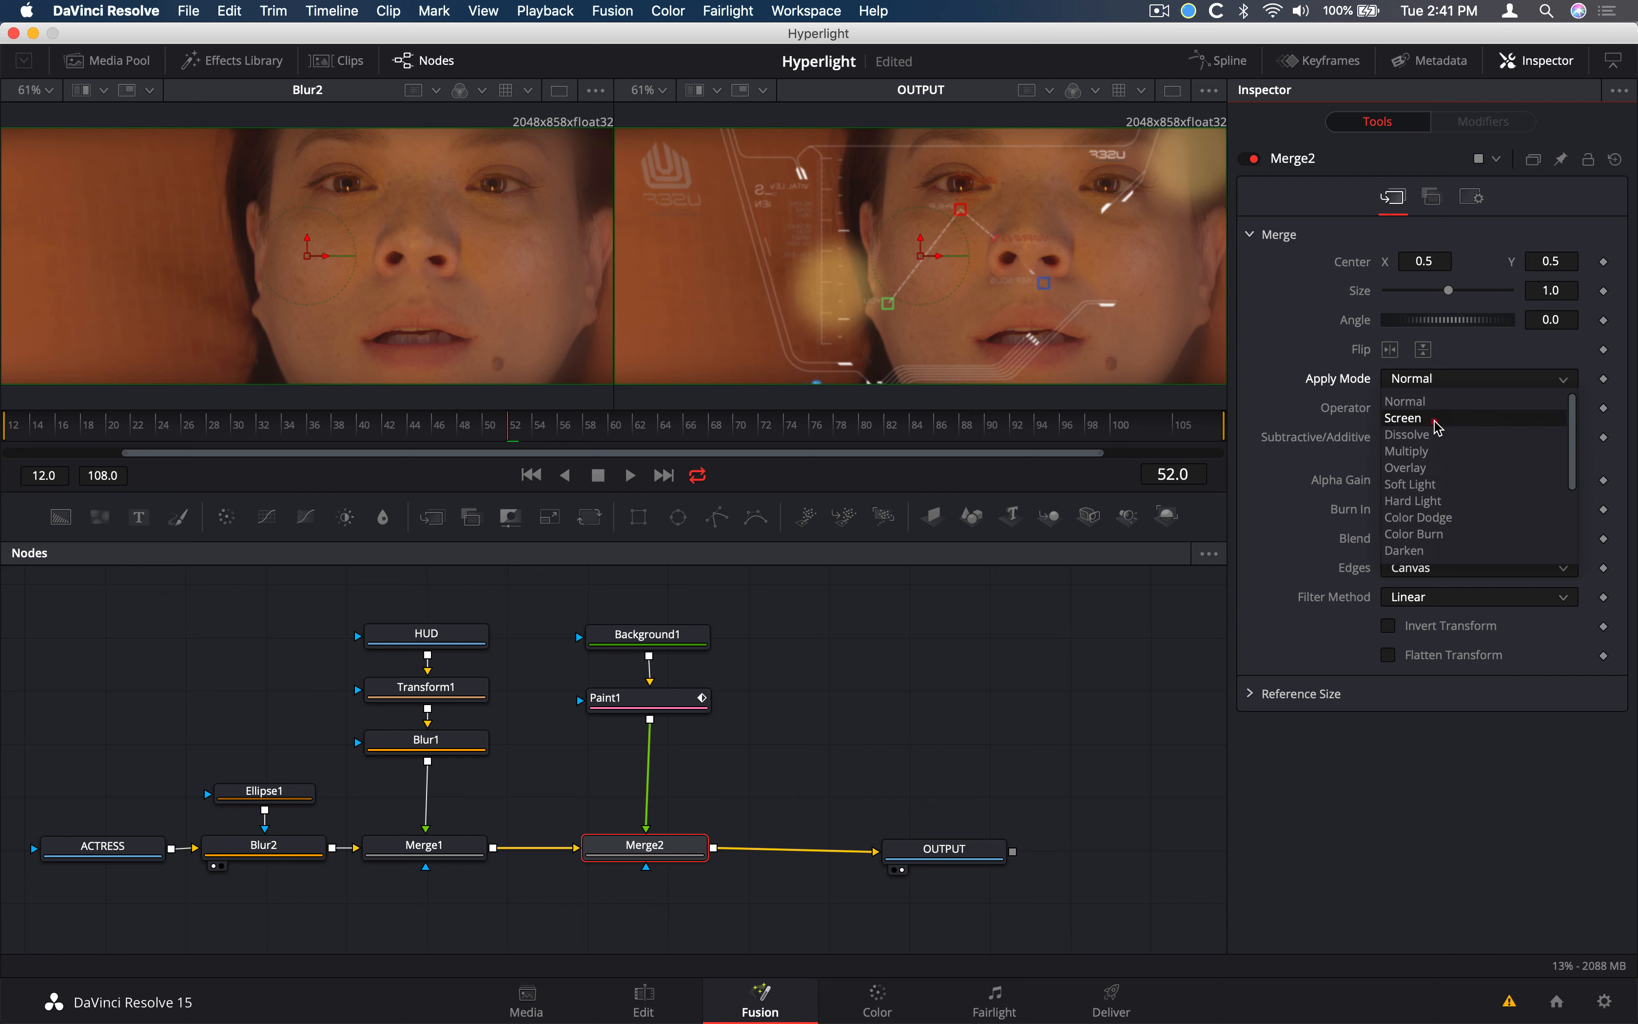
pyautogui.click(1436, 419)
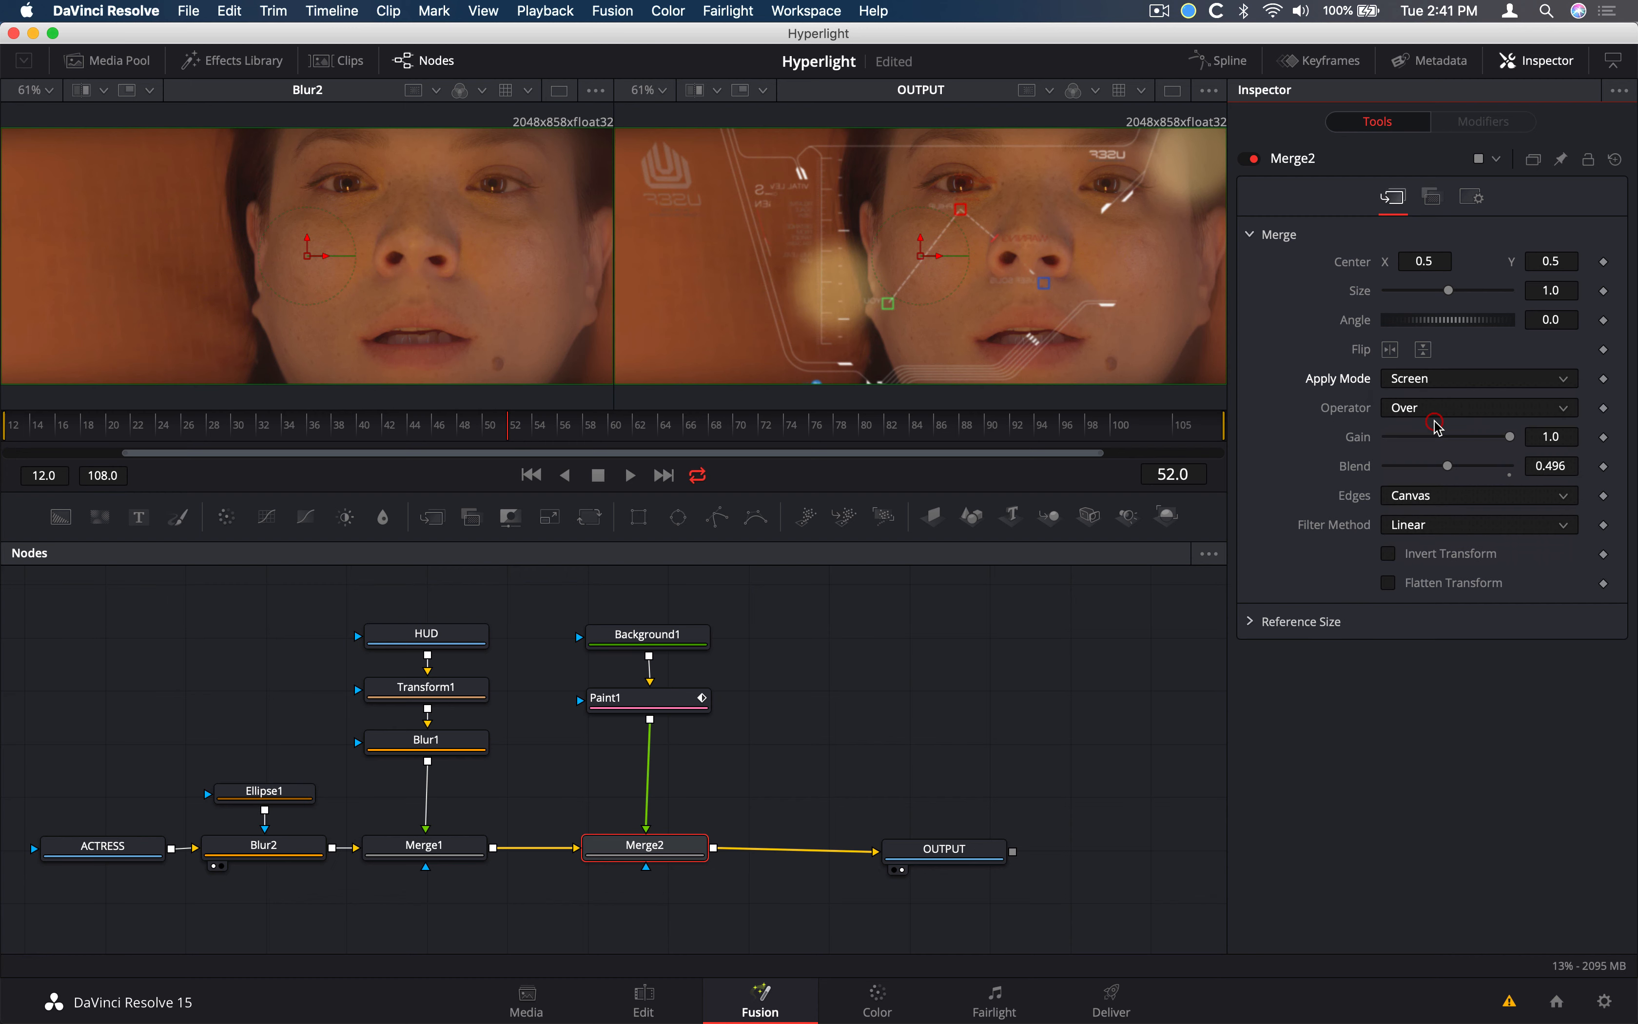
pyautogui.click(1430, 382)
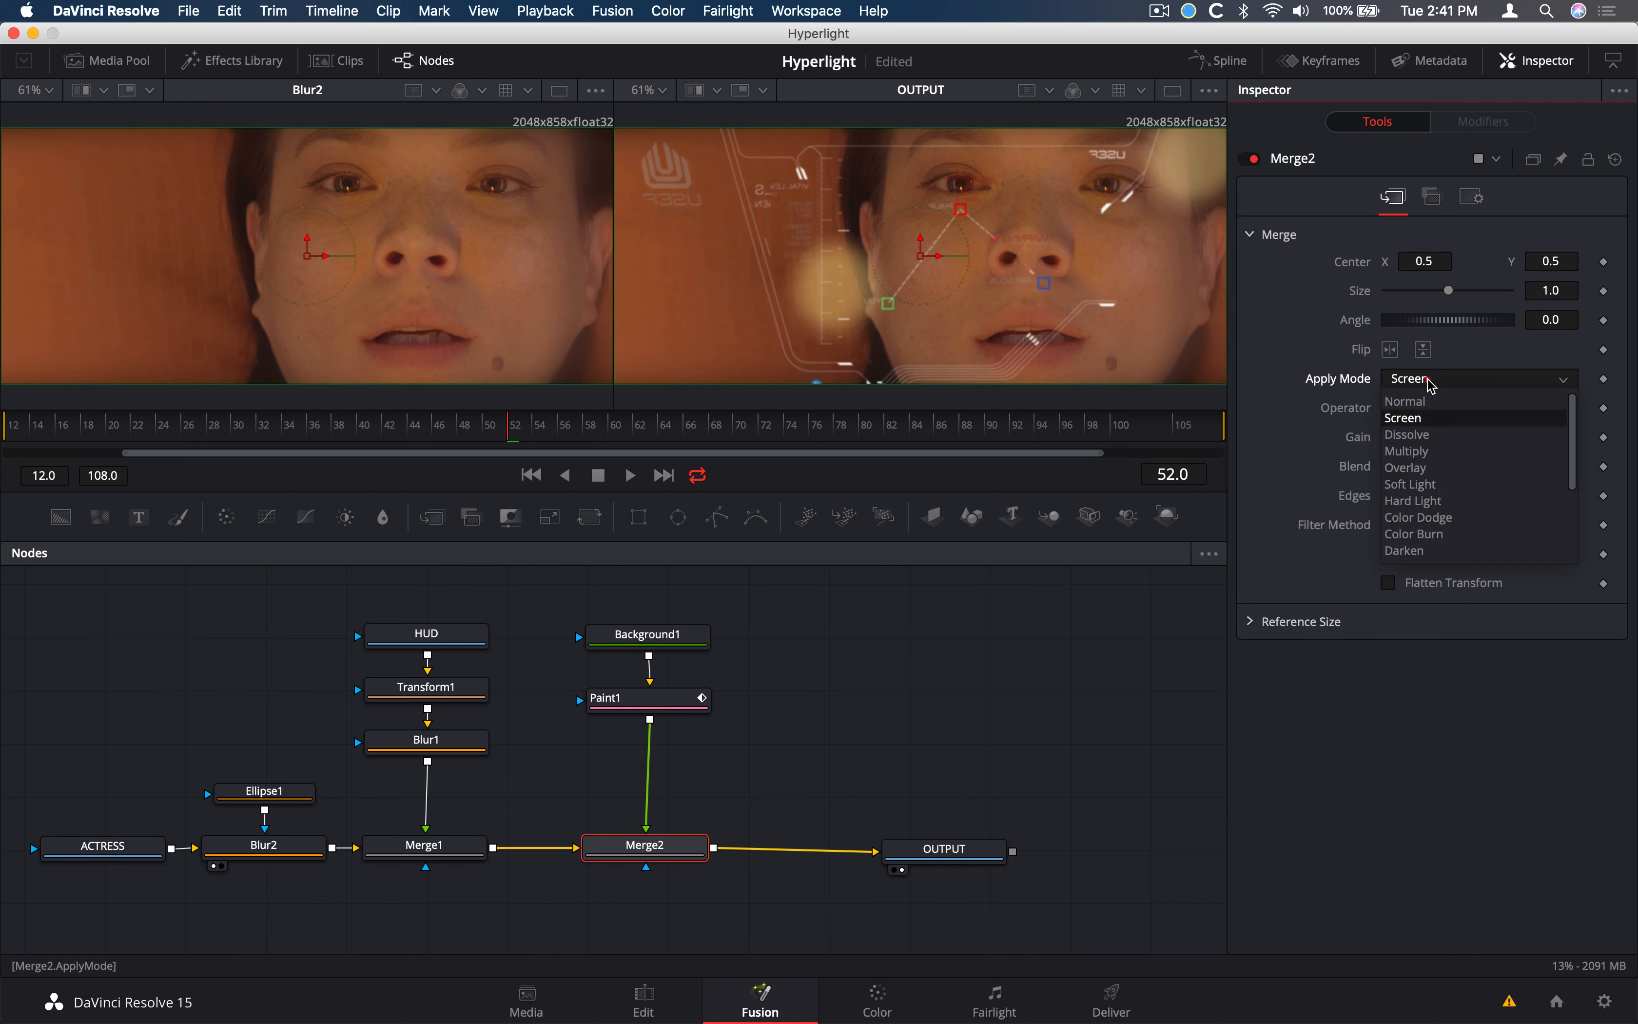
pyautogui.click(1435, 452)
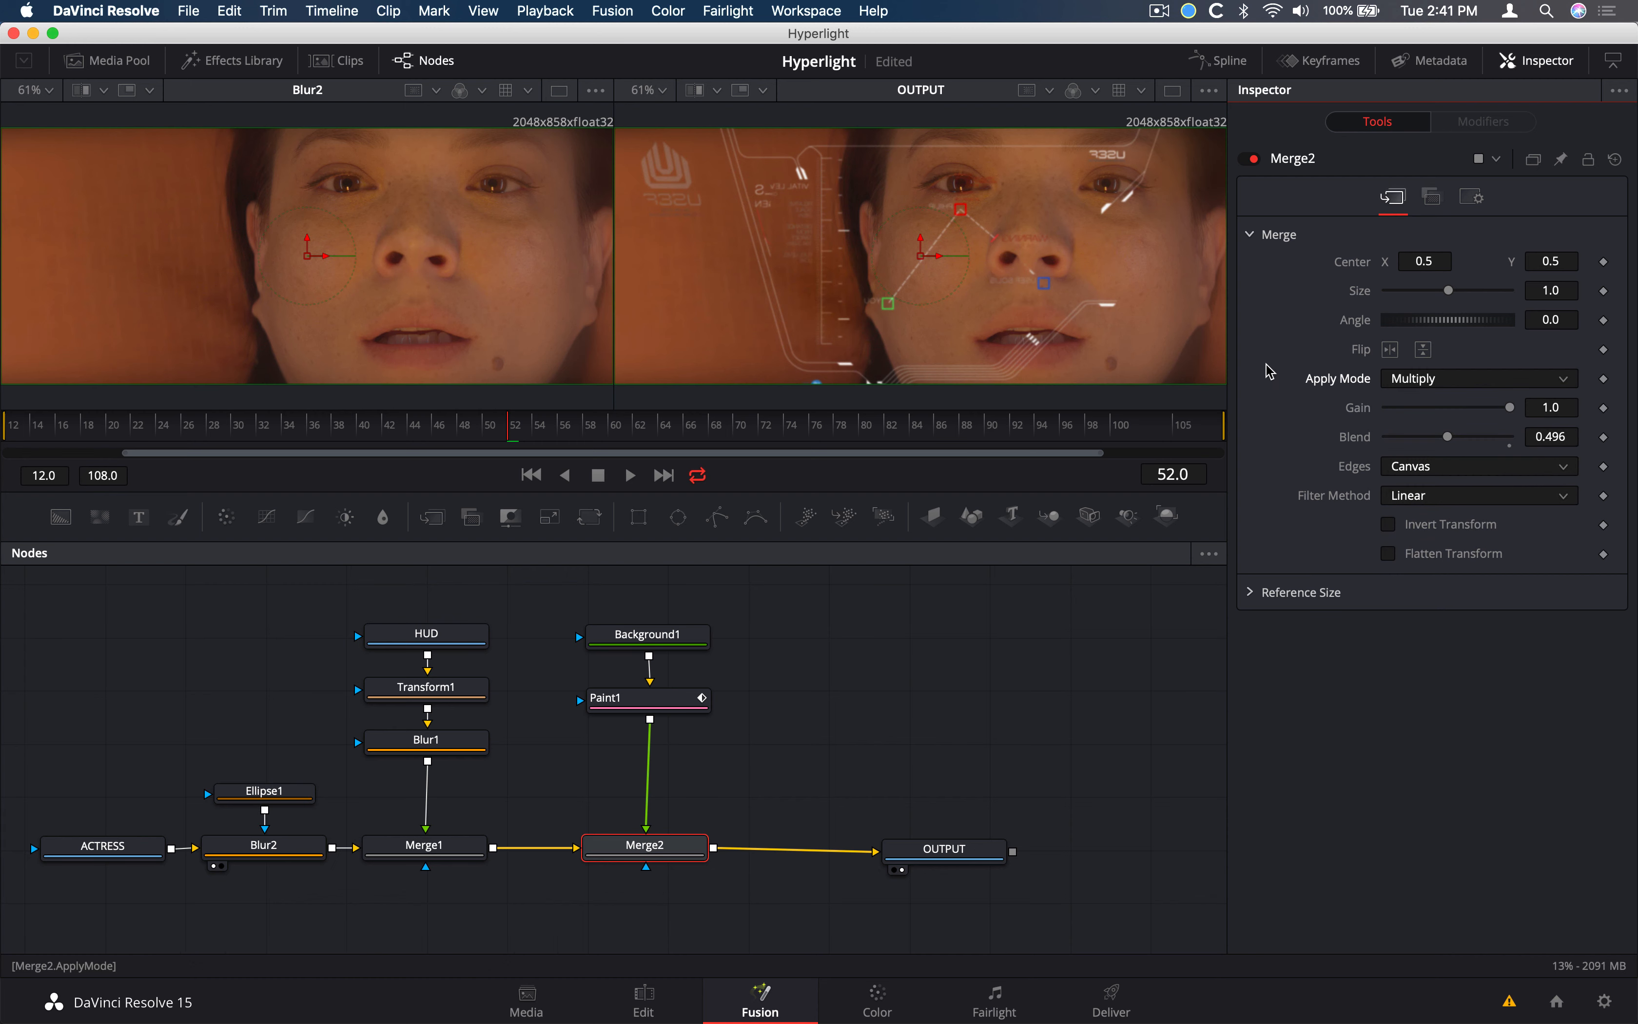
# Try the Darken, Overlay and Soft Light apply modes on Merge2
pyautogui.click(1413, 381)
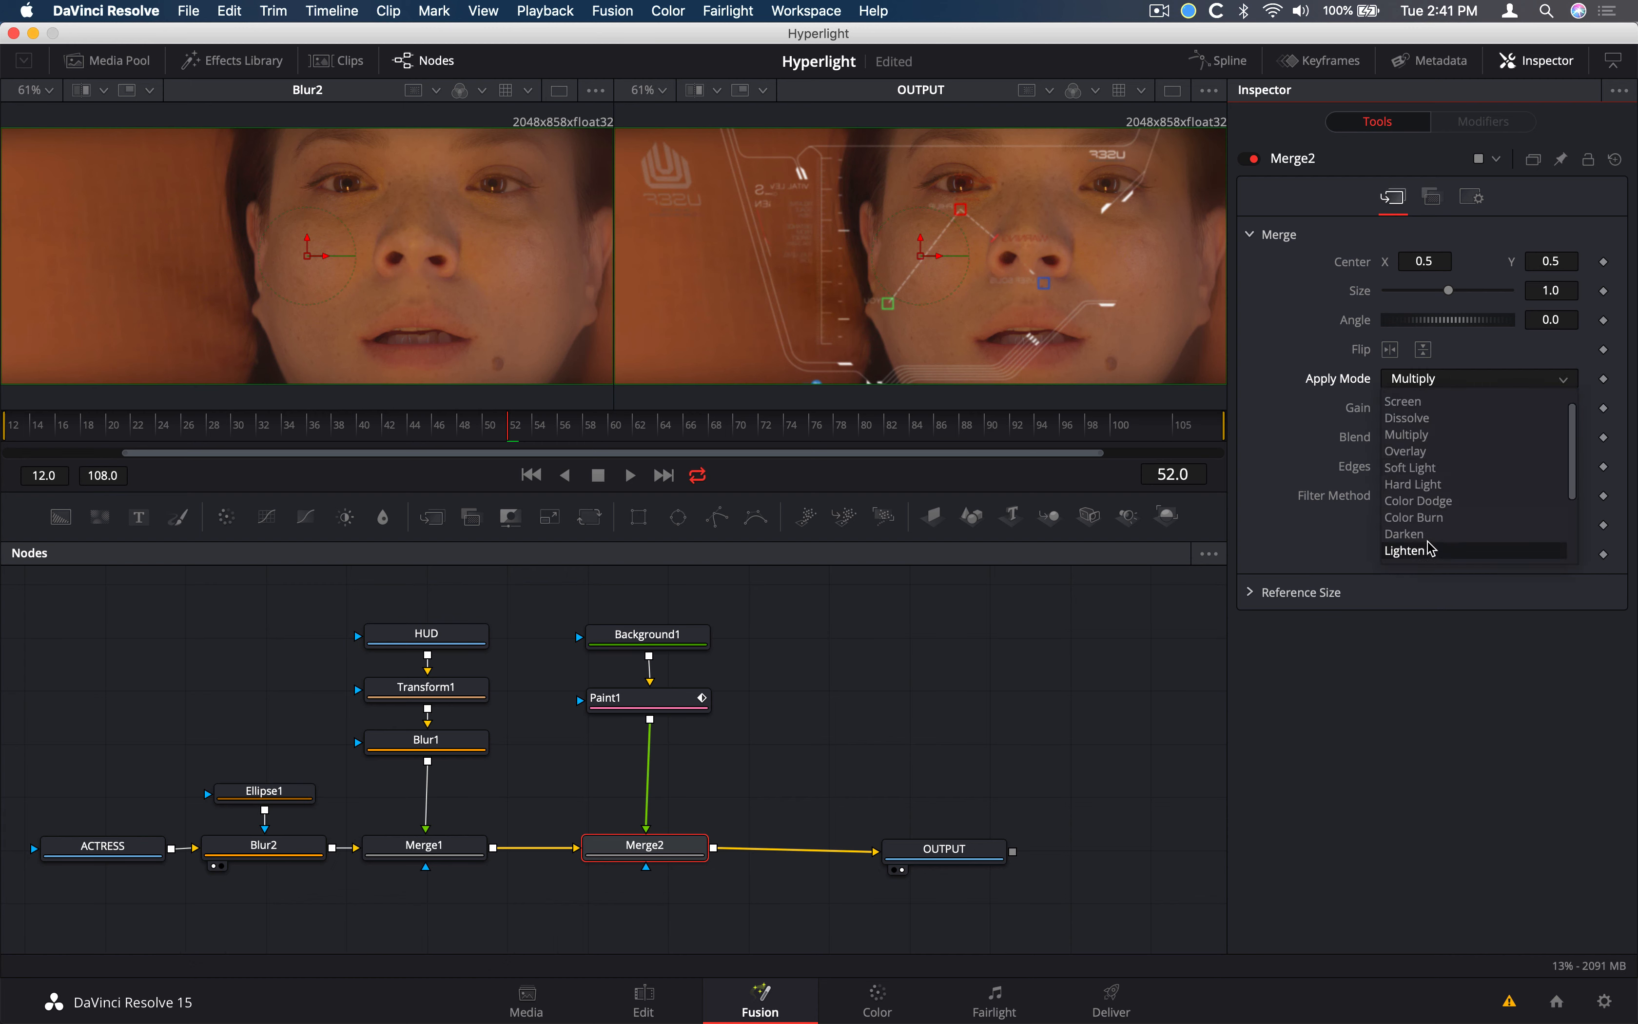
pyautogui.click(1429, 535)
pyautogui.click(1434, 379)
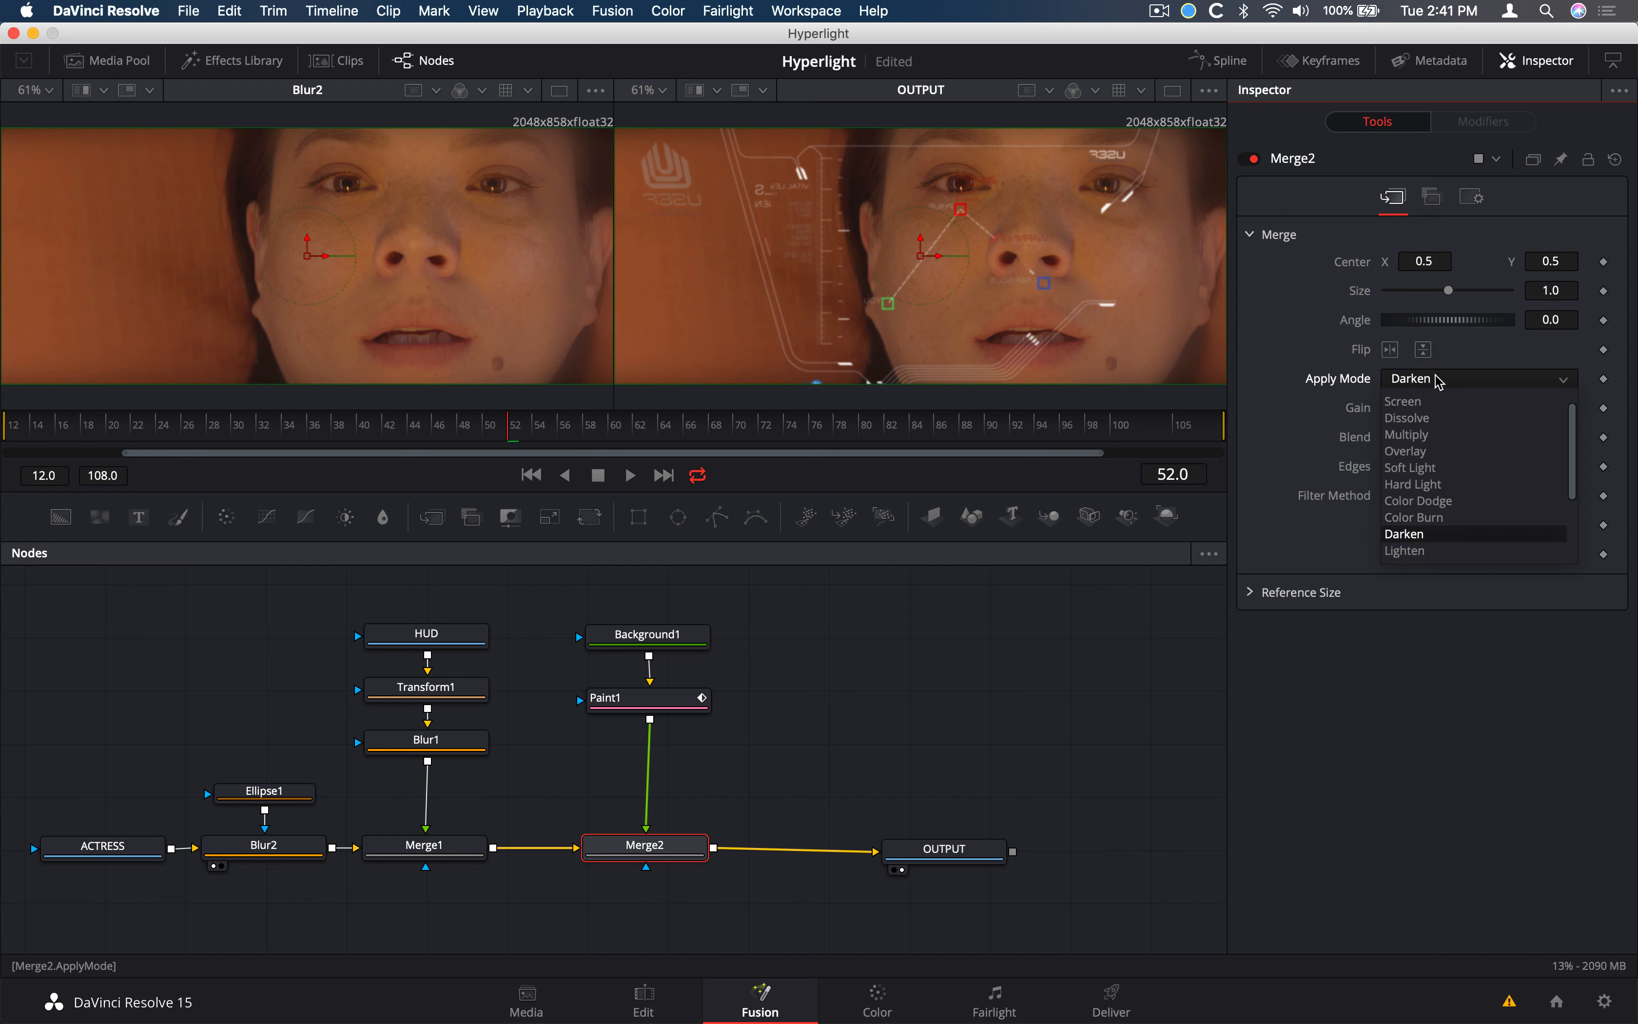
pyautogui.click(1435, 452)
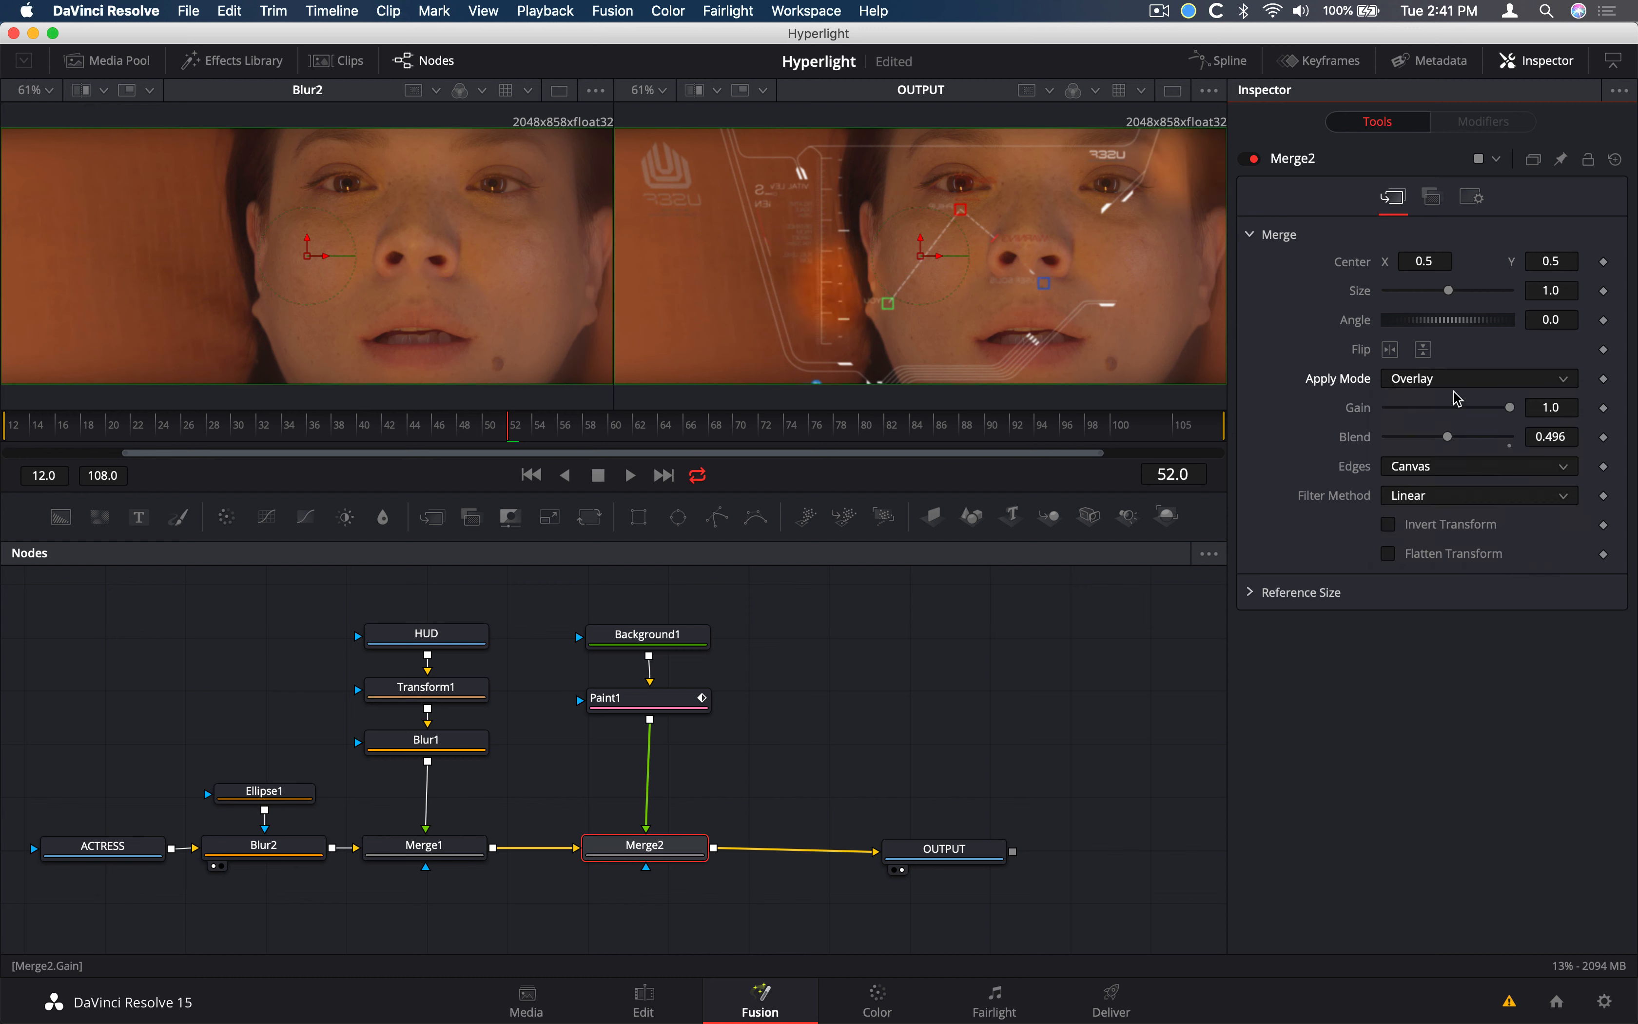
pyautogui.click(1474, 387)
pyautogui.click(1413, 467)
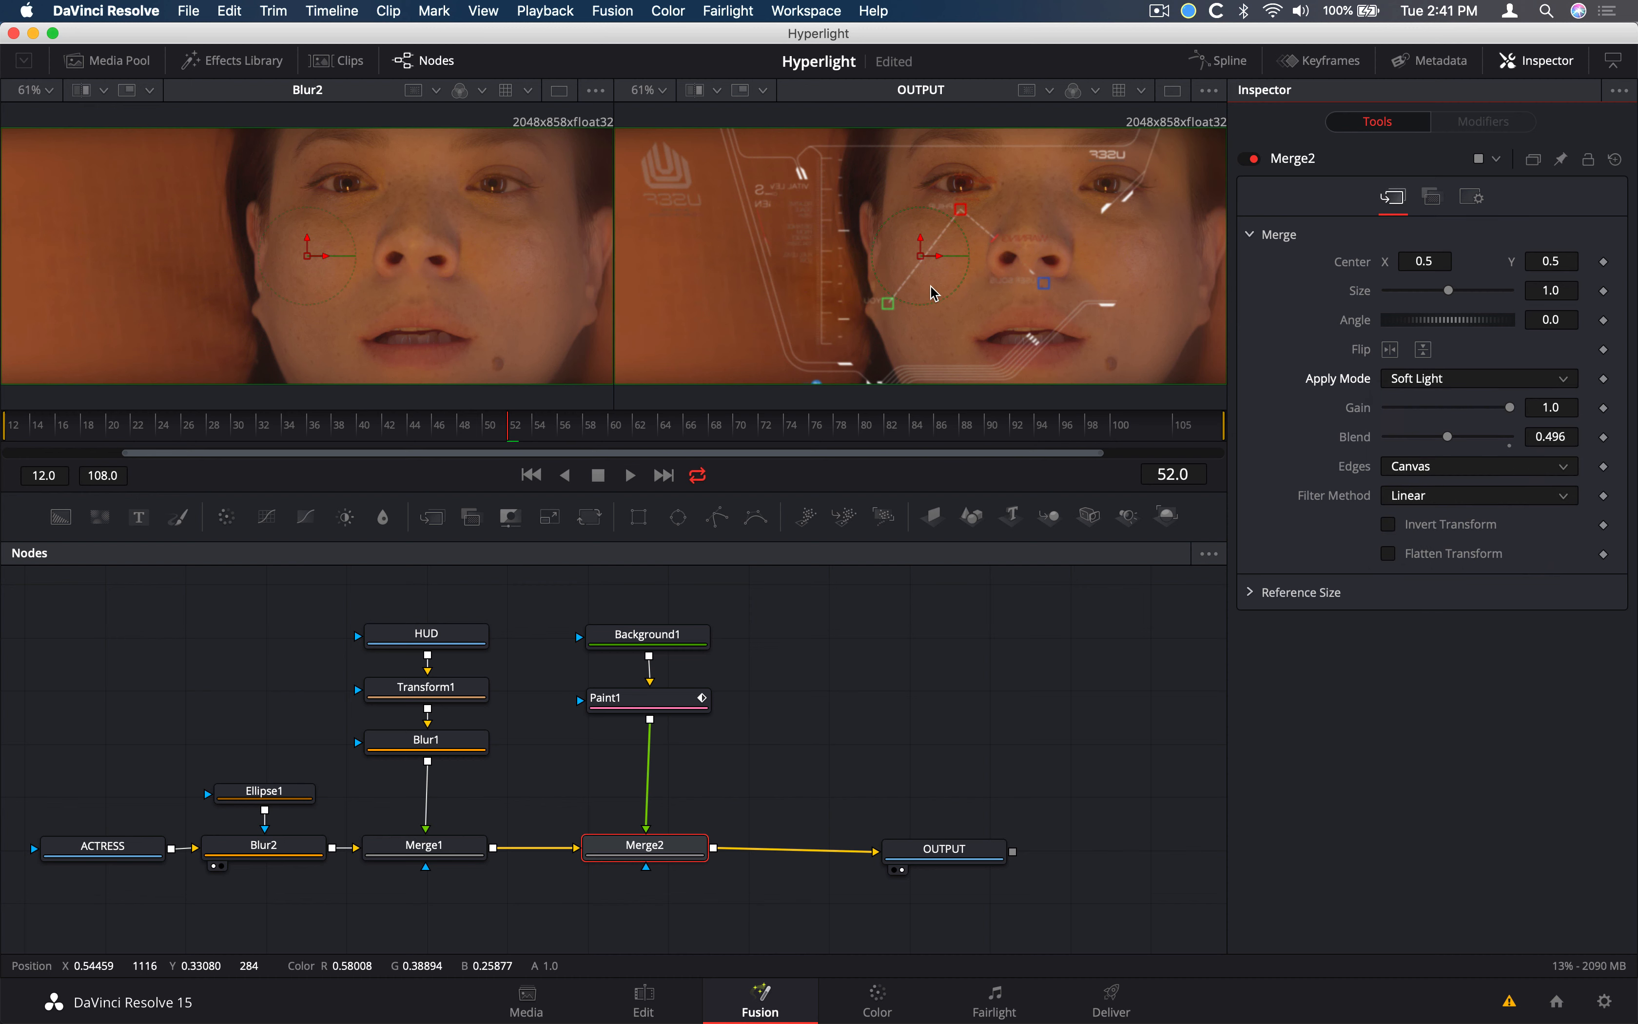
# Set Merge2's apply mode to Overlay and its blend to 0.52, and play the composition from its first frame
pyautogui.click(1425, 379)
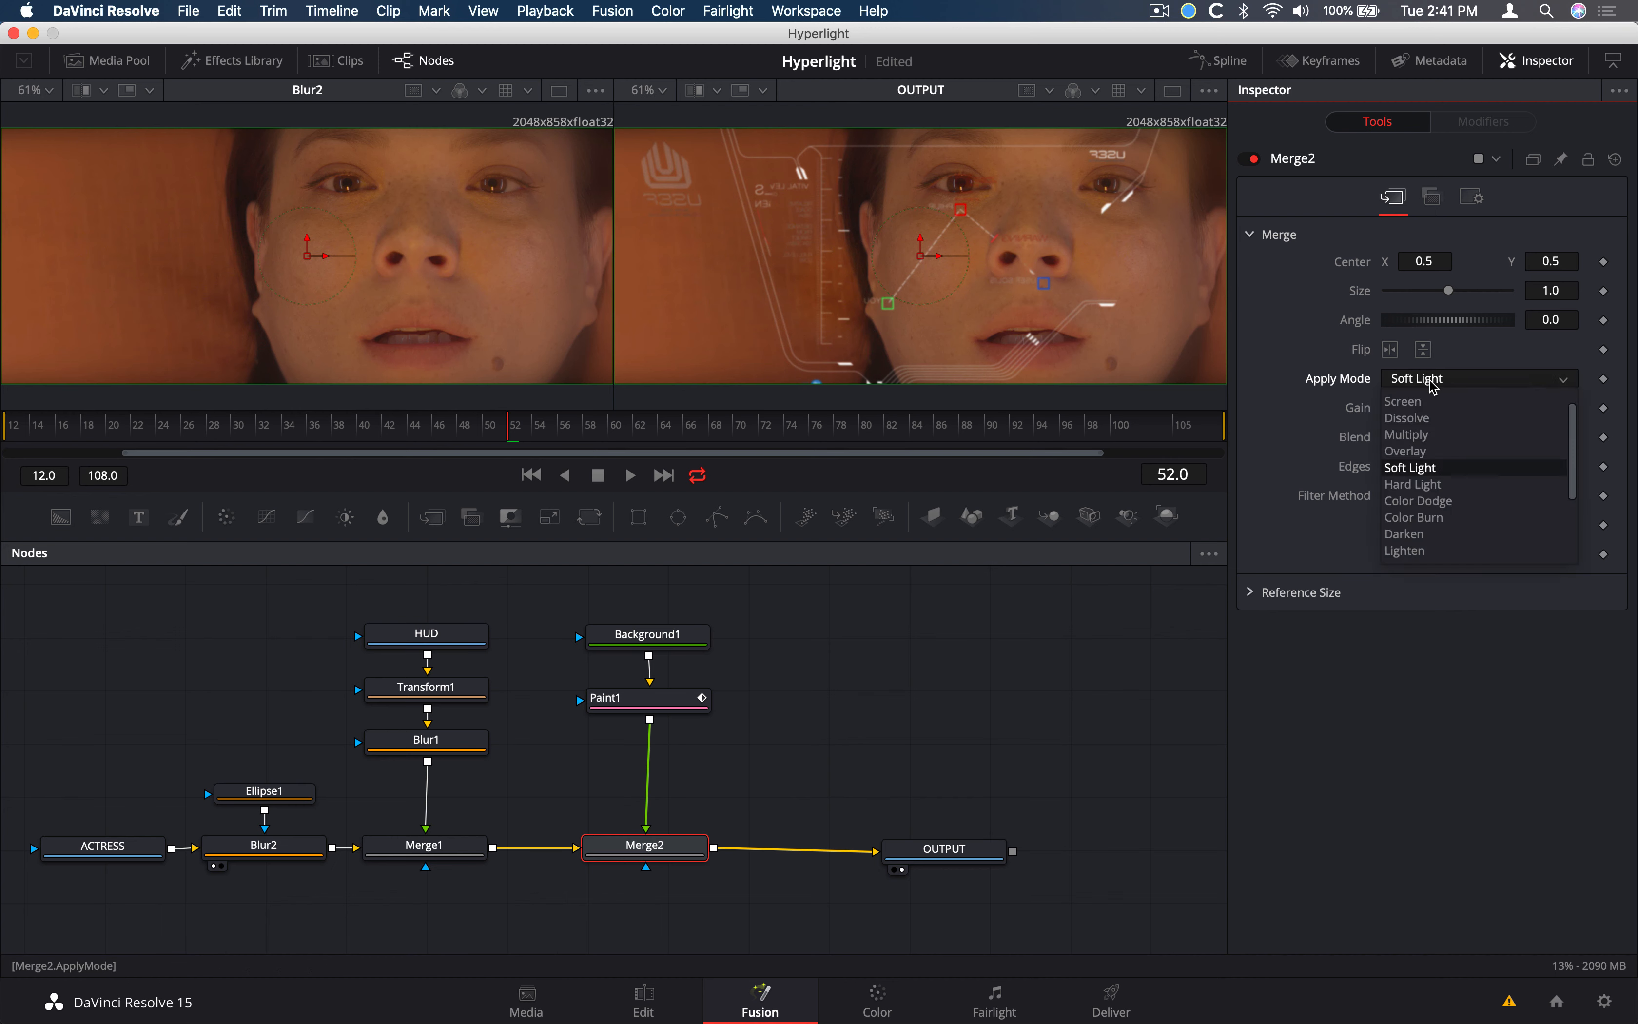
pyautogui.click(1430, 453)
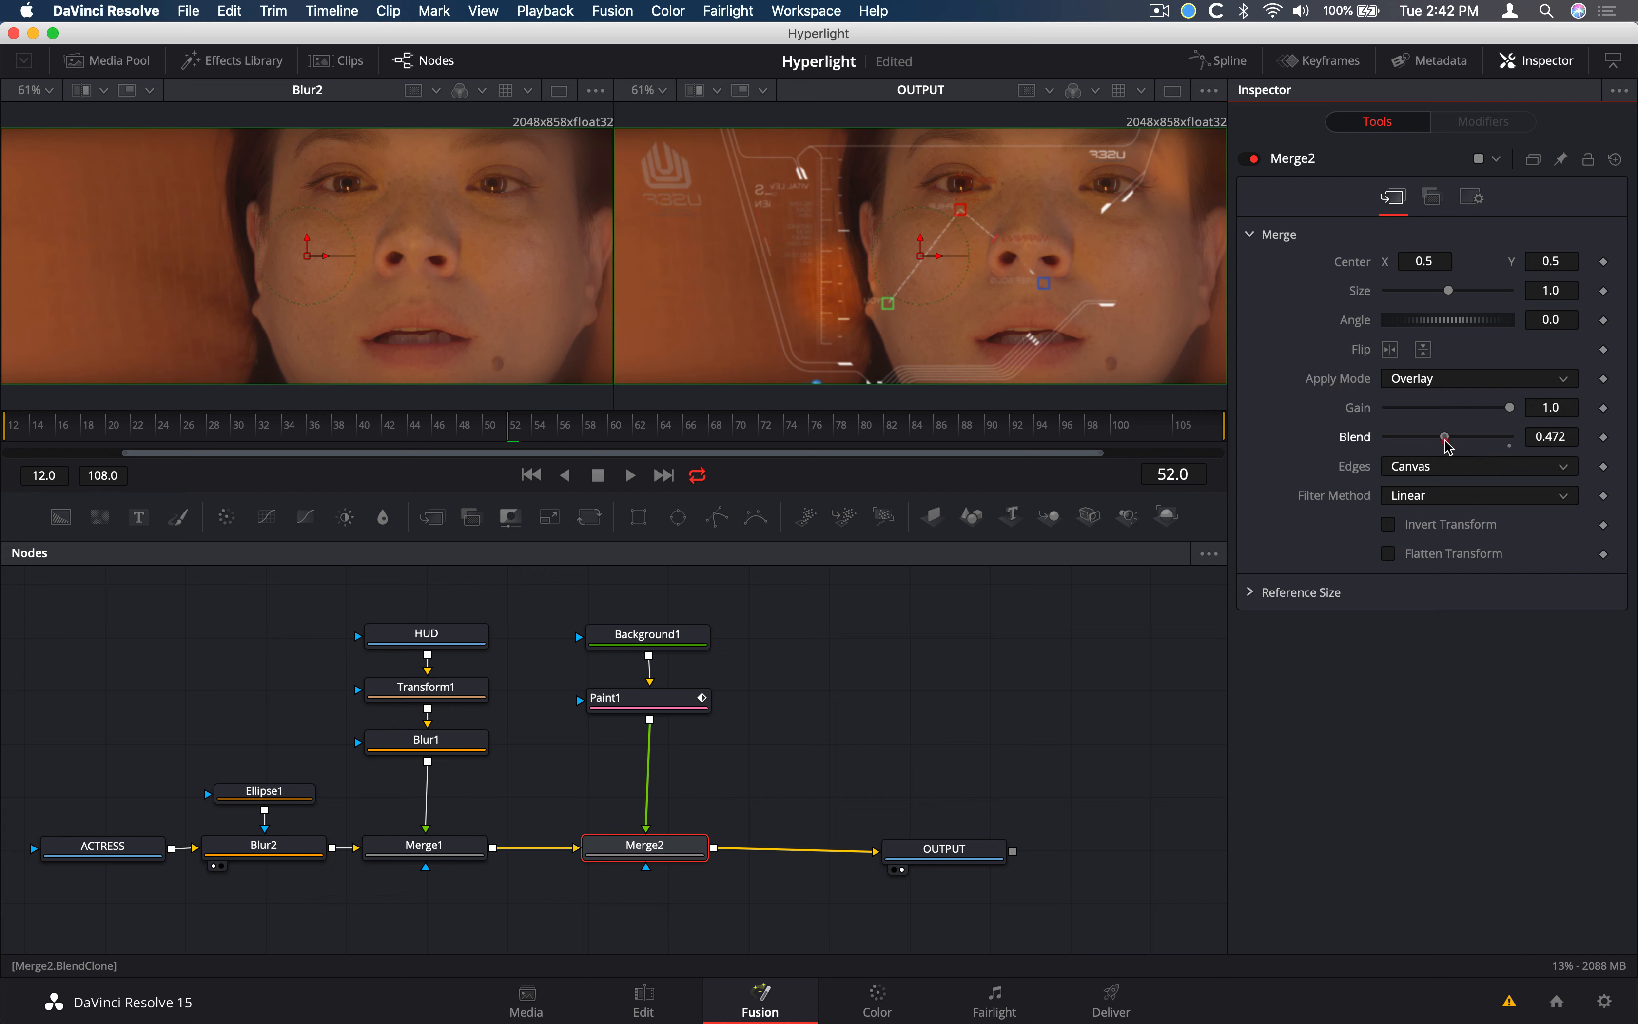
pyautogui.moveTo(1444, 439); pyautogui.dragTo(1450, 439)
pyautogui.press('super+Left')
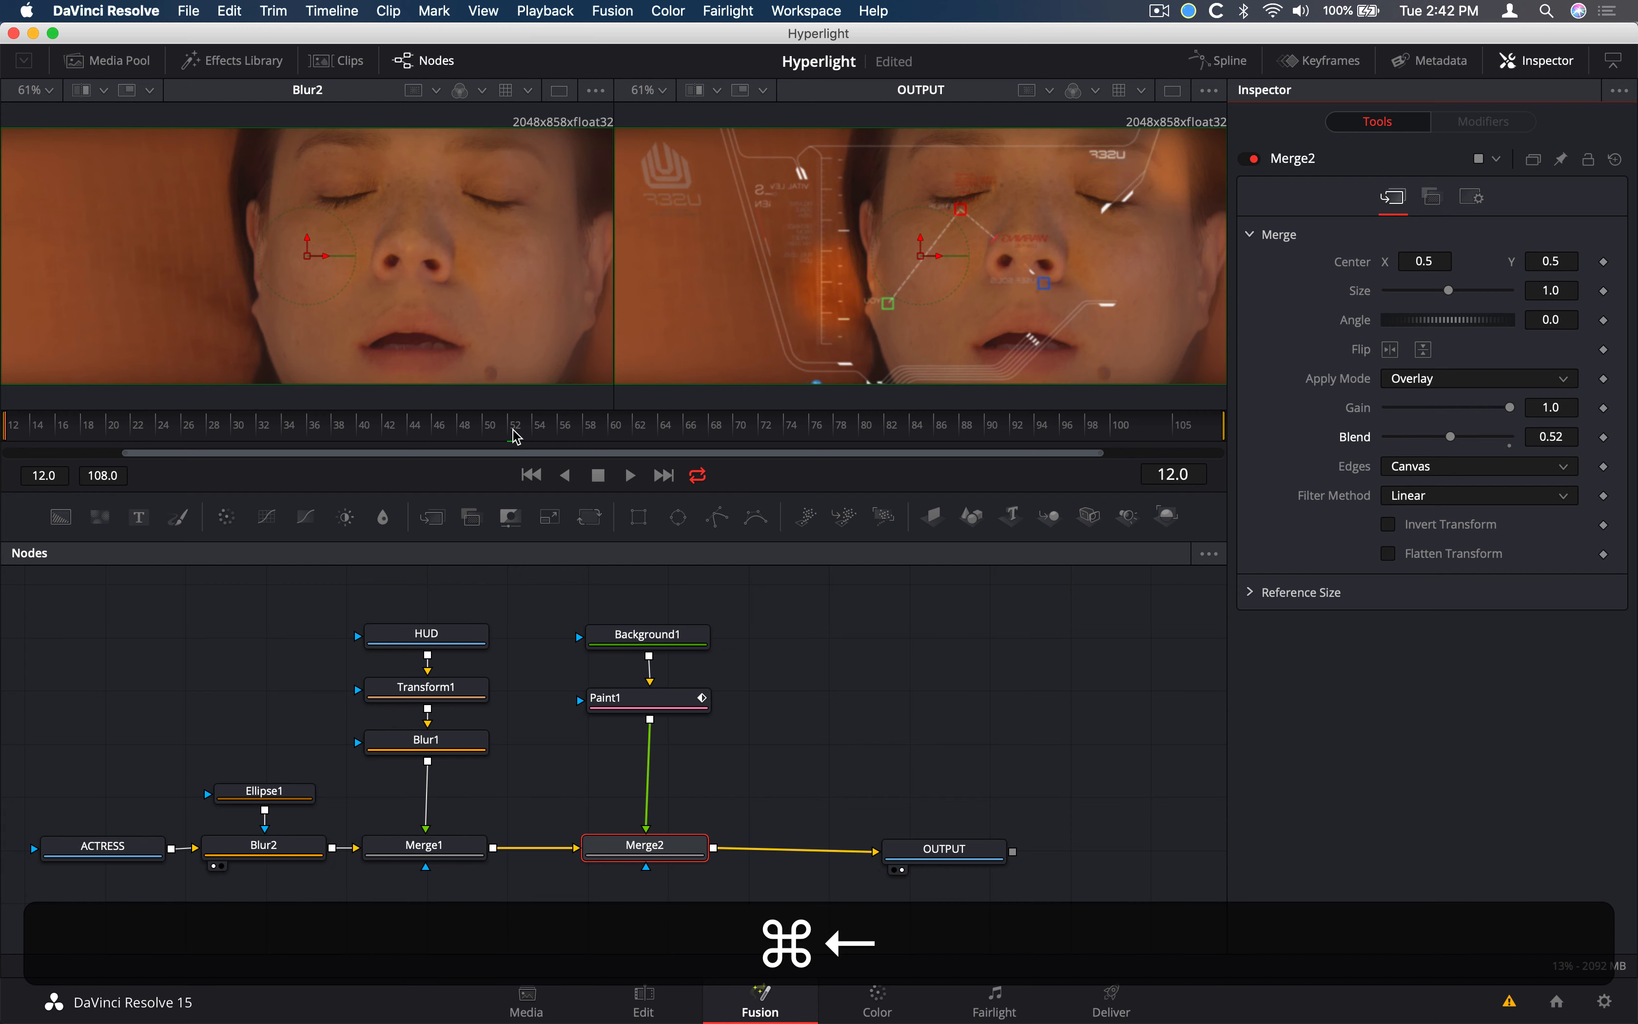
pyautogui.press('space')
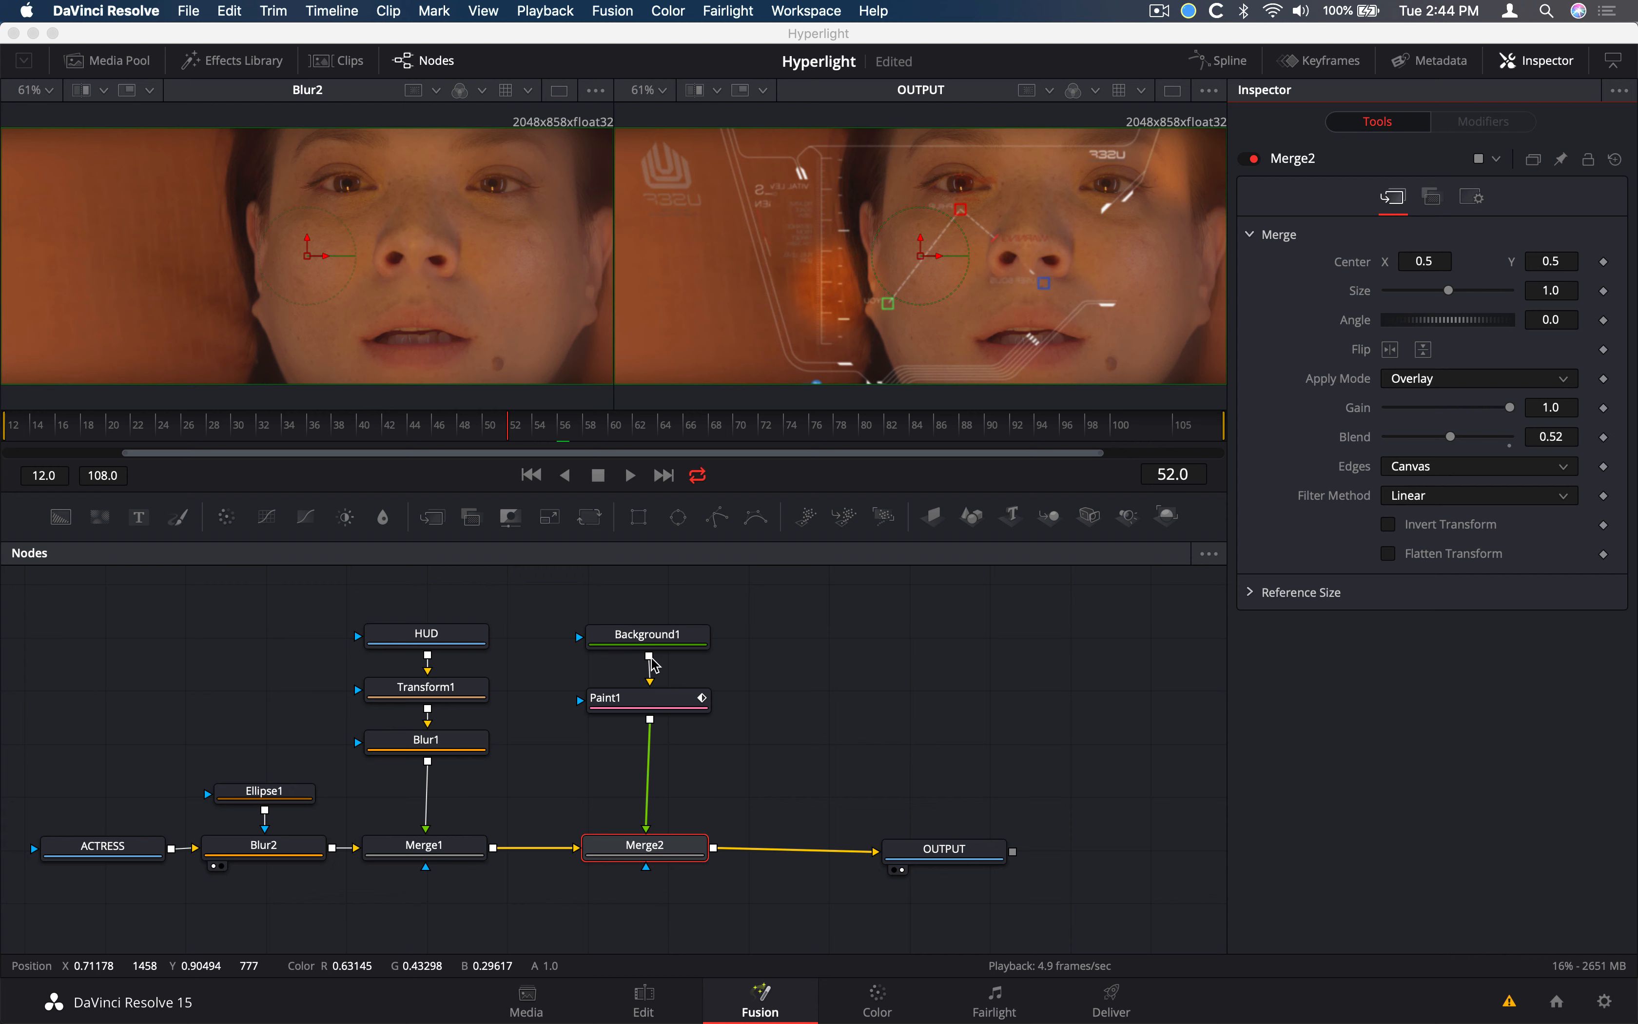
# Try Paint1 below and beside Merge2 to see its connections reroute, and move it back between Background1 and Merge2
pyautogui.moveTo(650, 640)
pyautogui.mouseDown()
pyautogui.moveTo(650, 603)
pyautogui.moveTo(650, 620)
pyautogui.mouseUp()
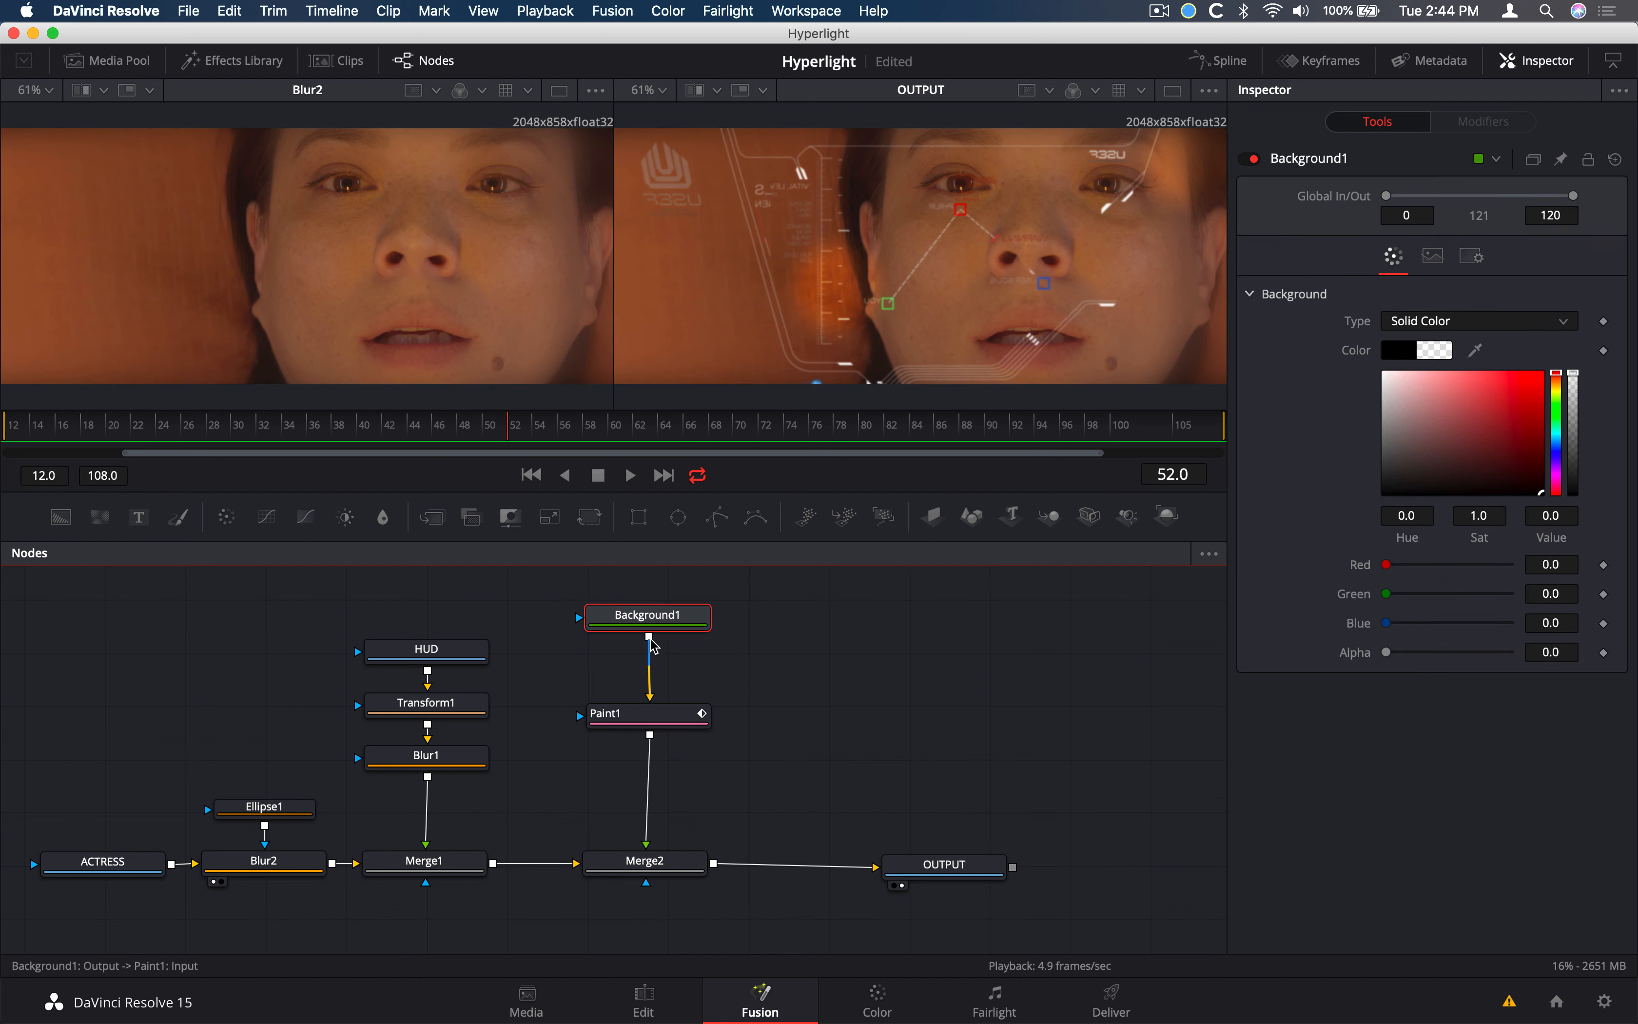
pyautogui.moveTo(648, 700); pyautogui.dragTo(647, 855)
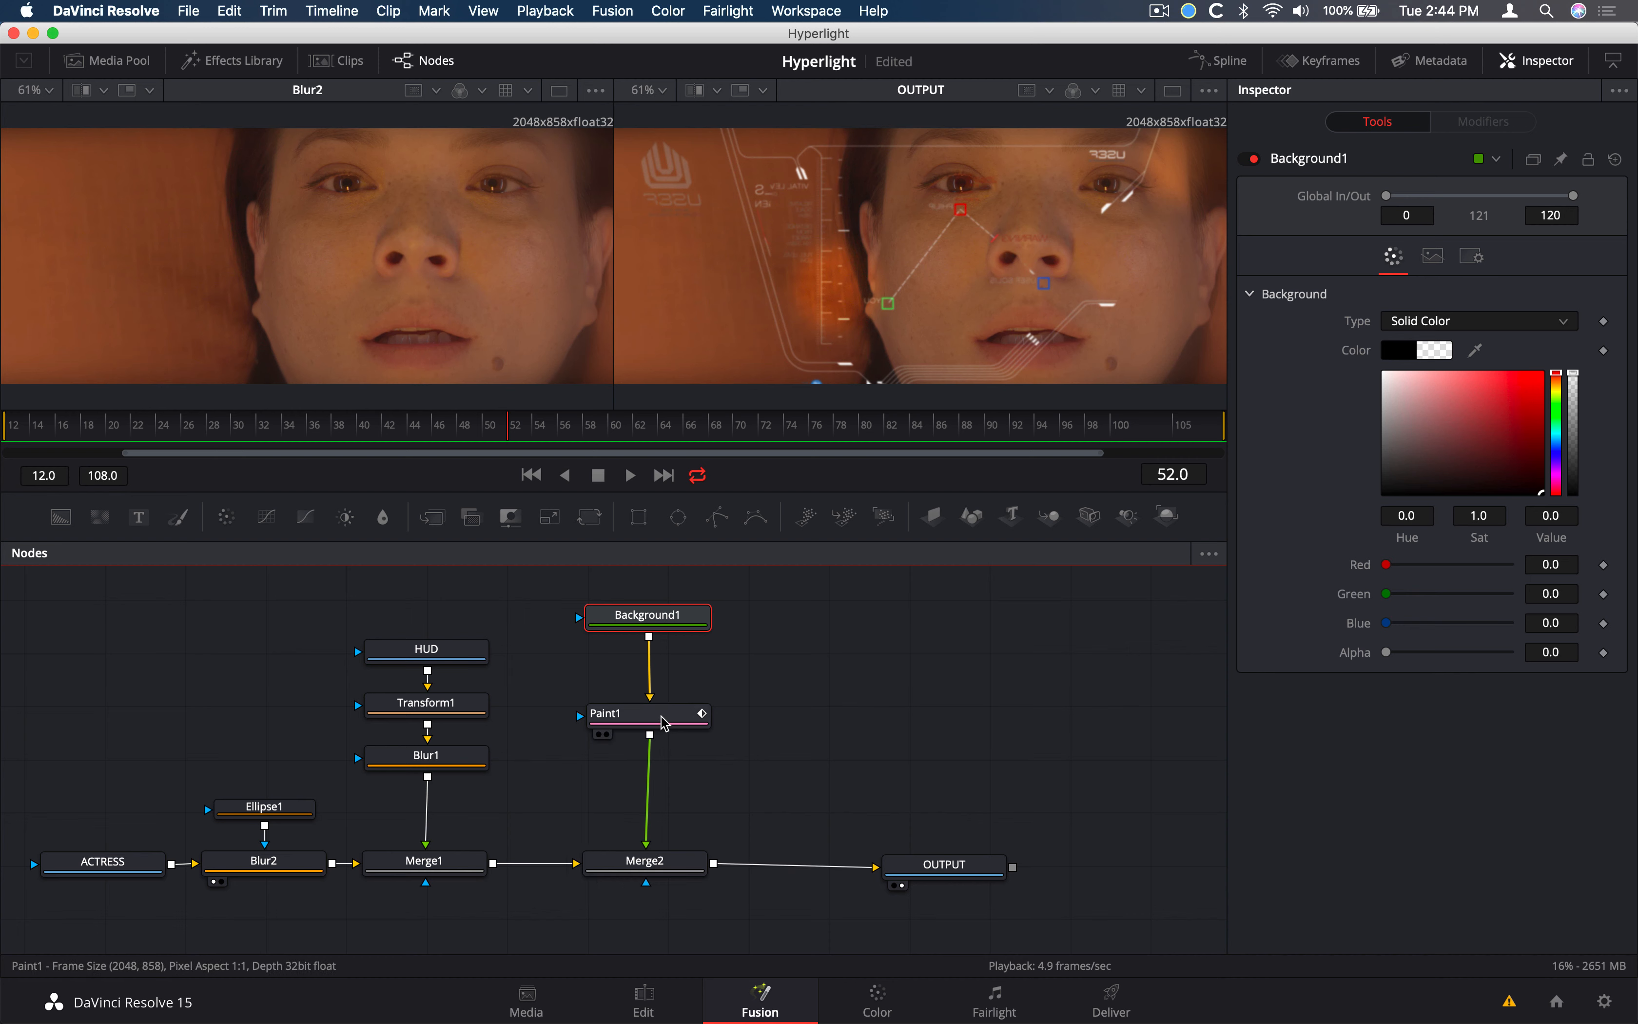
pyautogui.moveTo(664, 723)
pyautogui.mouseDown()
pyautogui.moveTo(664, 758)
pyautogui.moveTo(801, 837)
pyautogui.moveTo(786, 927)
pyautogui.moveTo(676, 948)
pyautogui.moveTo(684, 925)
pyautogui.moveTo(802, 922)
pyautogui.mouseUp()
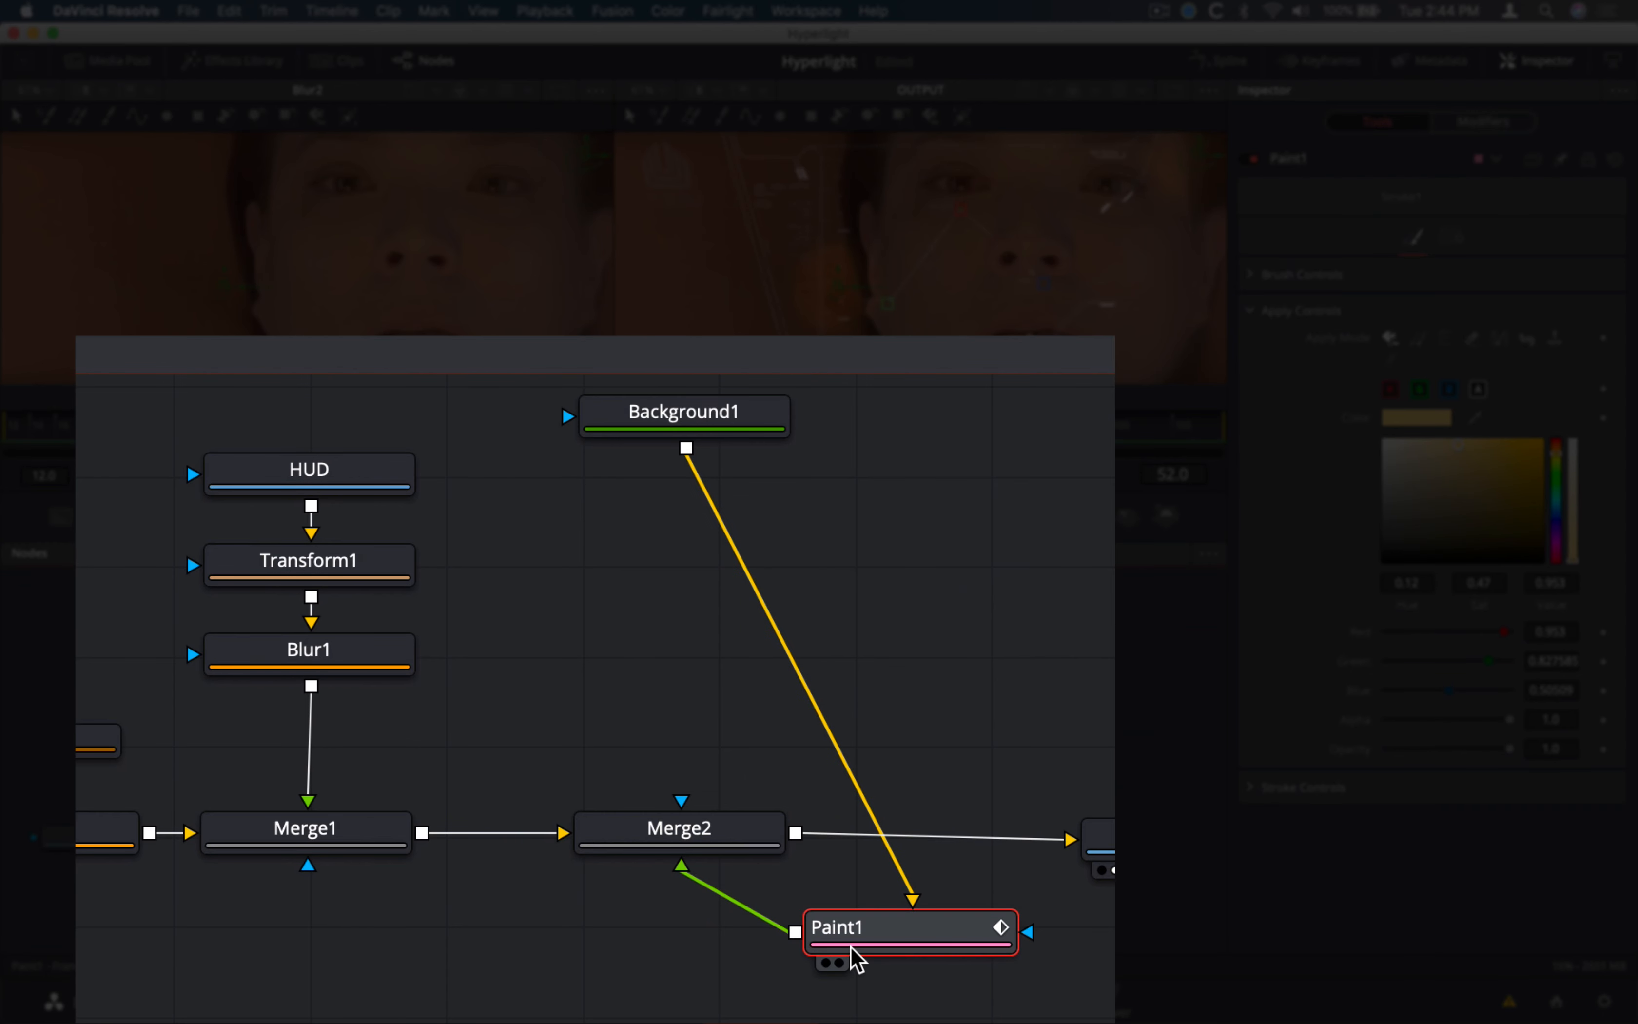
pyautogui.moveTo(855, 958)
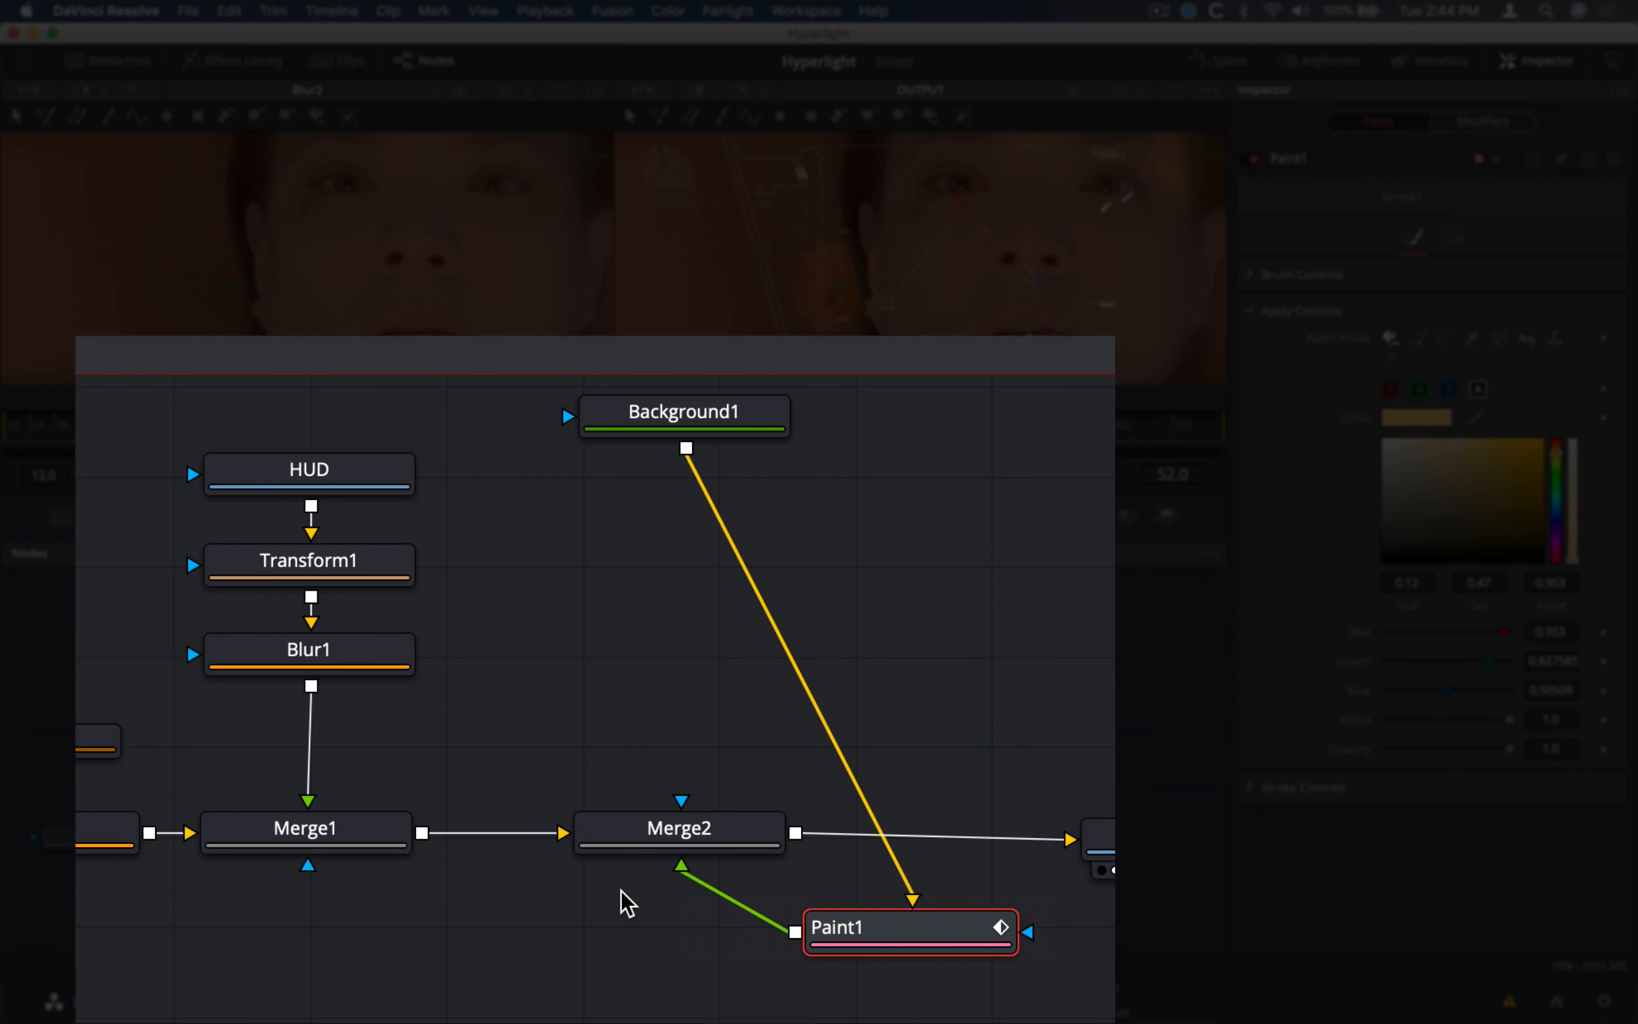
pyautogui.moveTo(870, 929)
pyautogui.mouseDown()
pyautogui.moveTo(427, 889)
pyautogui.moveTo(396, 806)
pyautogui.moveTo(474, 696)
pyautogui.moveTo(644, 610)
pyautogui.moveTo(643, 633)
pyautogui.mouseUp()
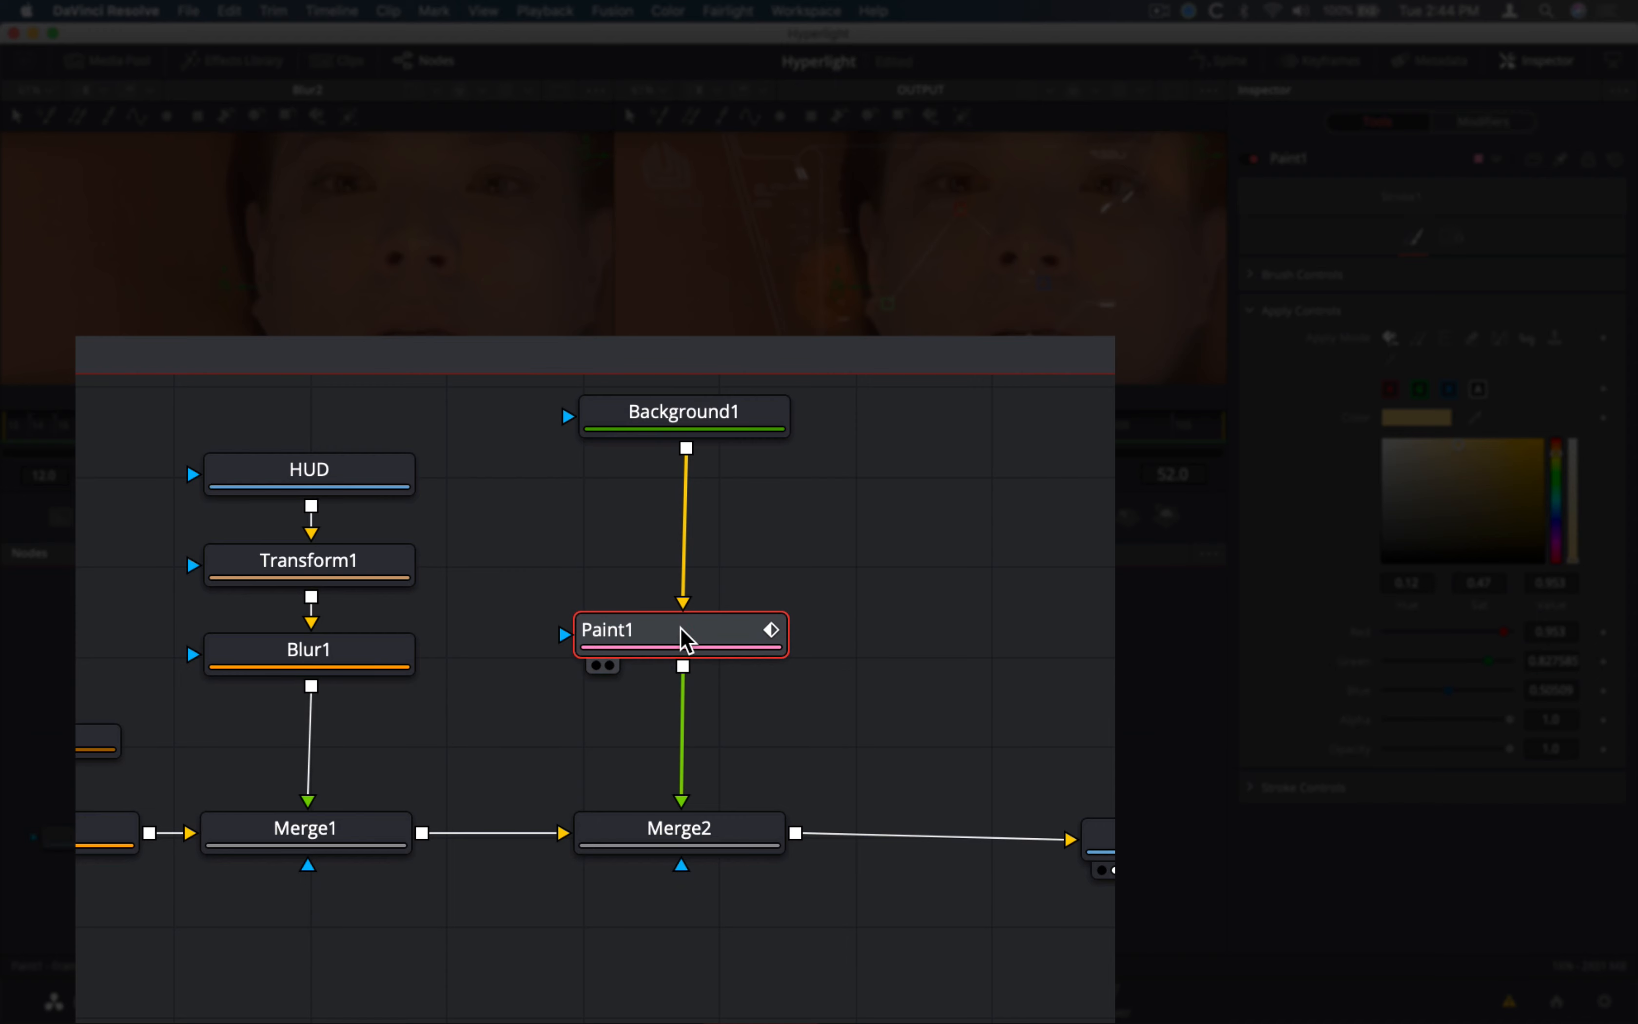
pyautogui.moveTo(685, 637)
pyautogui.mouseDown()
pyautogui.moveTo(793, 702)
pyautogui.moveTo(877, 786)
pyautogui.moveTo(962, 791)
pyautogui.moveTo(980, 838)
pyautogui.moveTo(812, 940)
pyautogui.moveTo(677, 962)
pyautogui.moveTo(692, 645)
pyautogui.moveTo(457, 863)
pyautogui.moveTo(812, 890)
pyautogui.moveTo(743, 625)
pyautogui.moveTo(684, 630)
pyautogui.mouseUp()
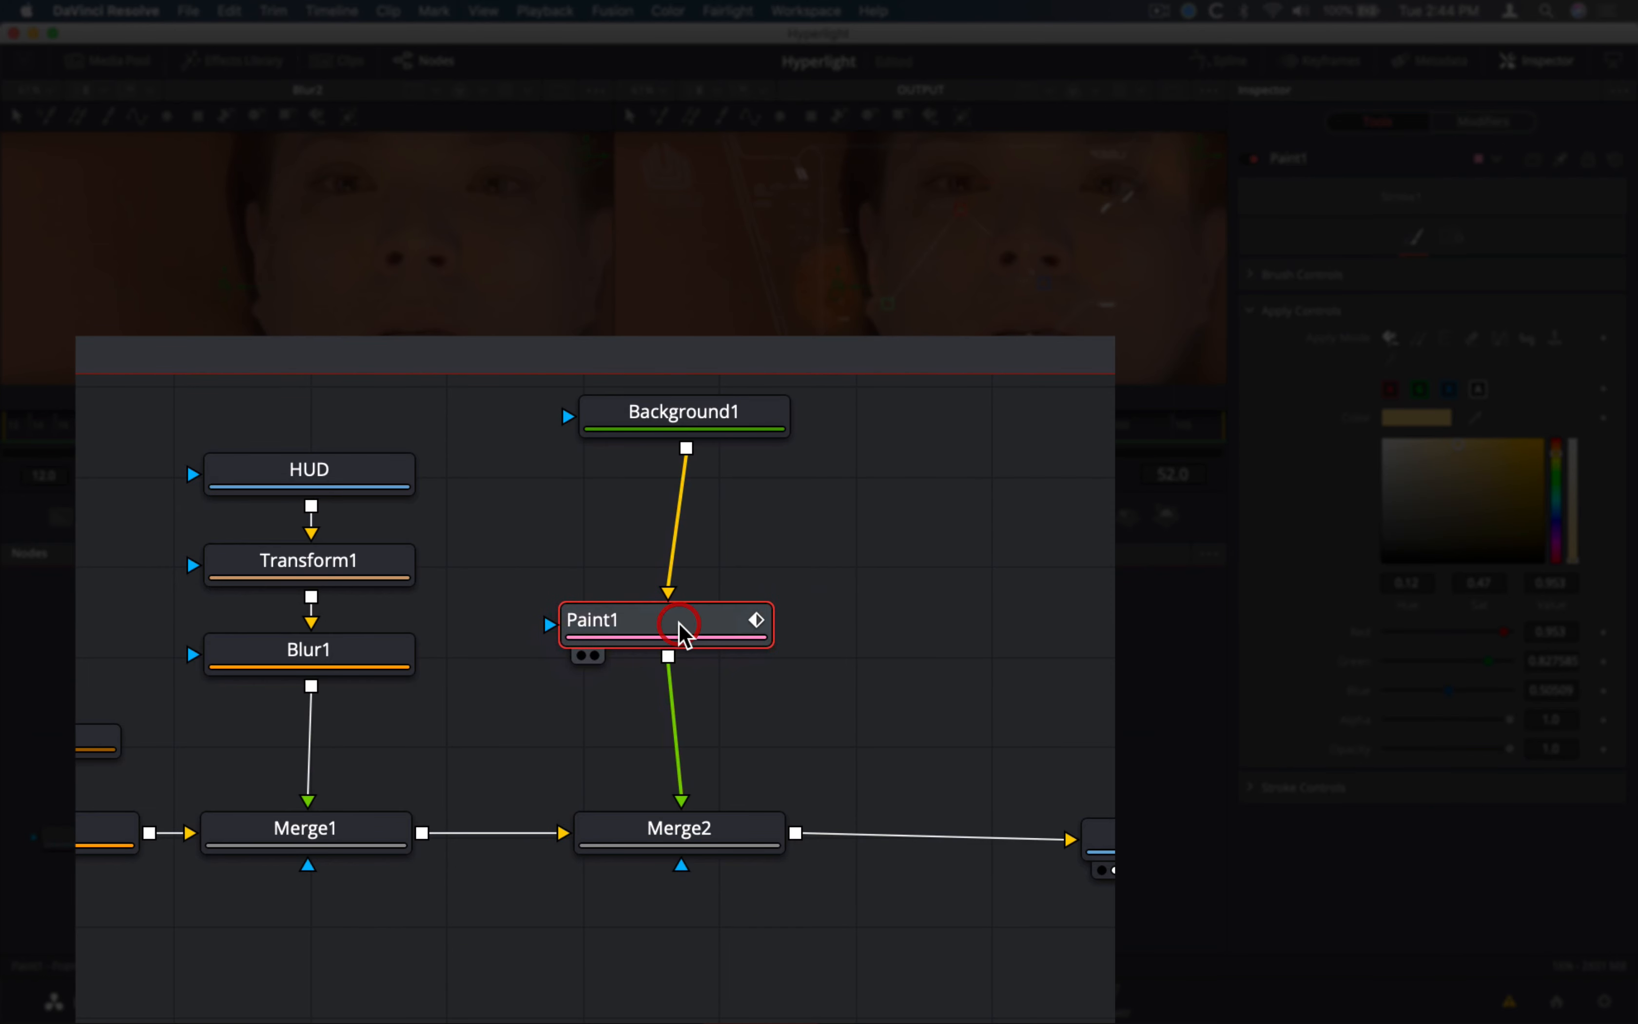
pyautogui.moveTo(718, 437)
pyautogui.mouseDown()
pyautogui.moveTo(852, 647)
pyautogui.moveTo(731, 757)
pyautogui.moveTo(454, 585)
pyautogui.moveTo(856, 560)
pyautogui.moveTo(524, 829)
pyautogui.moveTo(662, 480)
pyautogui.moveTo(863, 674)
pyautogui.moveTo(647, 725)
pyautogui.moveTo(572, 513)
pyautogui.moveTo(669, 479)
pyautogui.mouseUp()
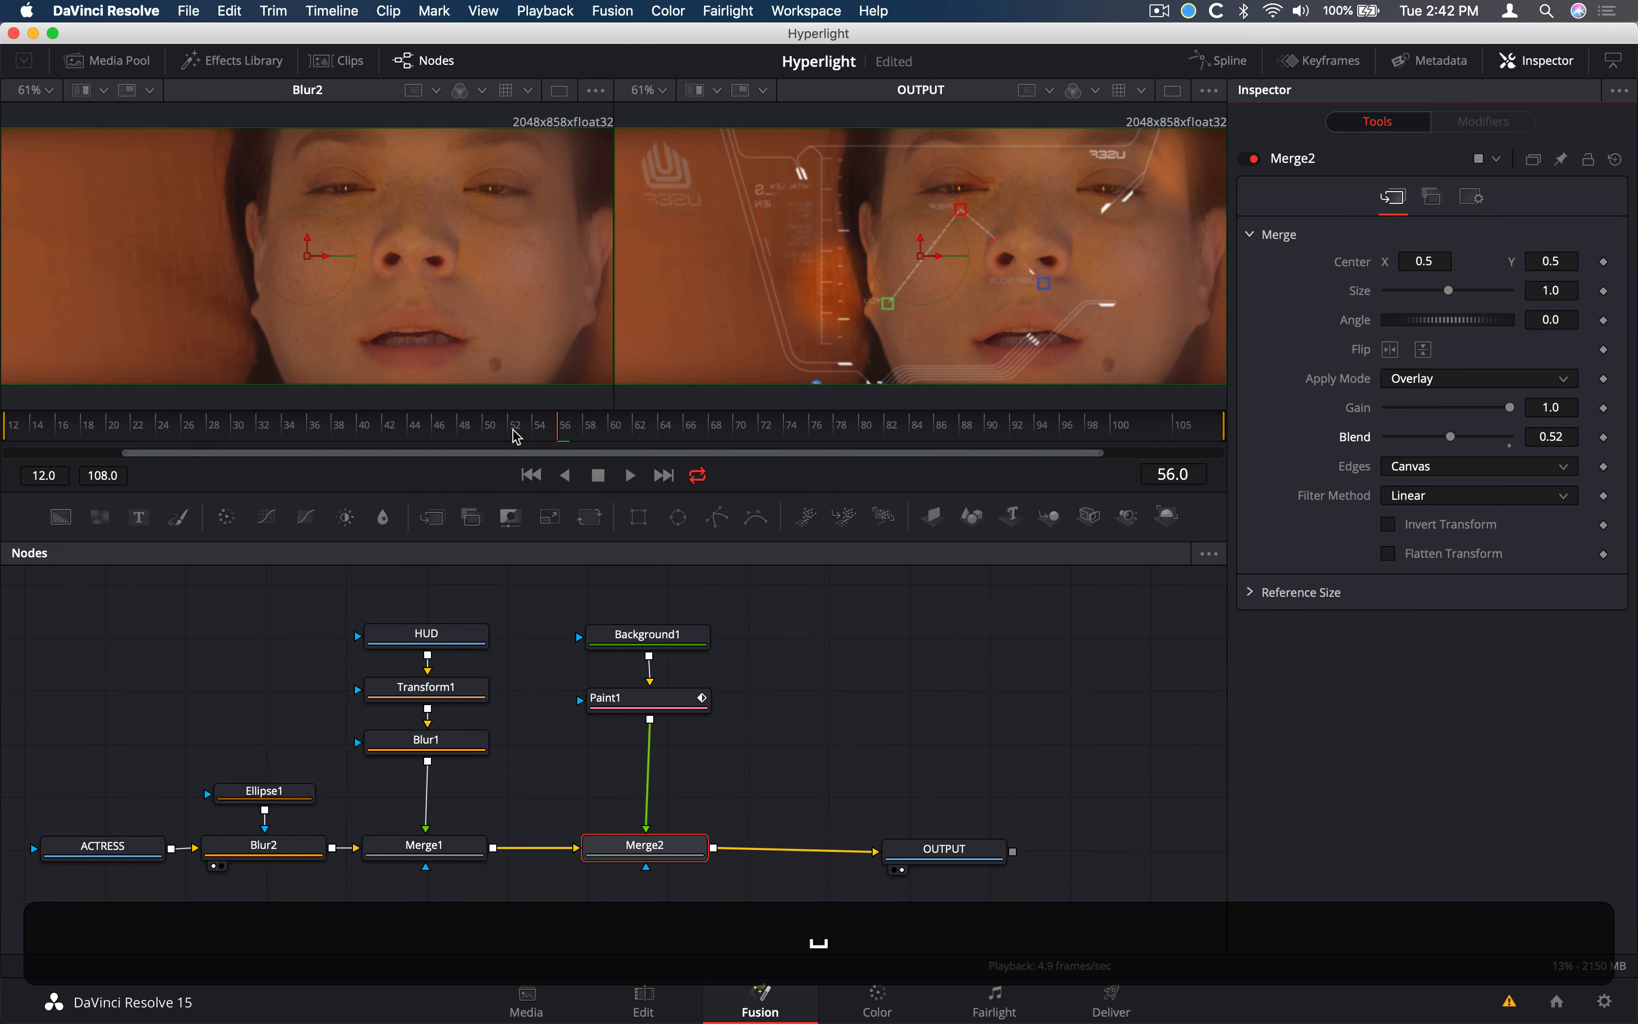
# Play the composited HUD shot on the Edit page and save the project with the playhead on Marker 1
pyautogui.press('super+s')
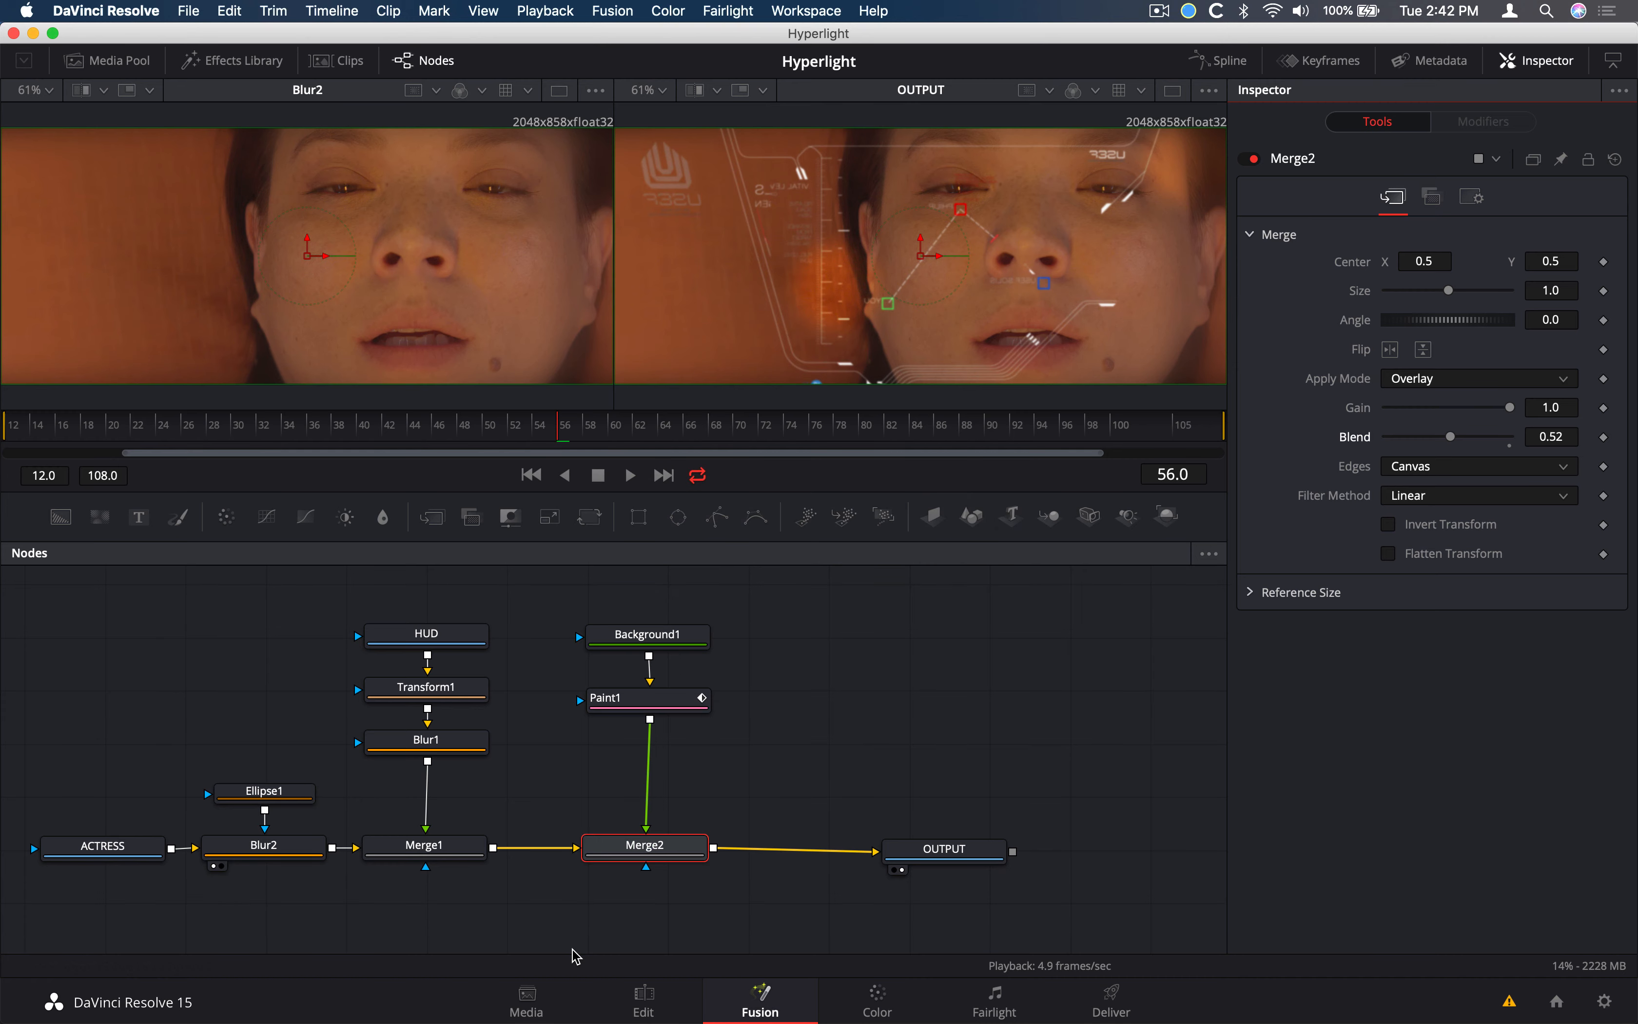
pyautogui.click(640, 995)
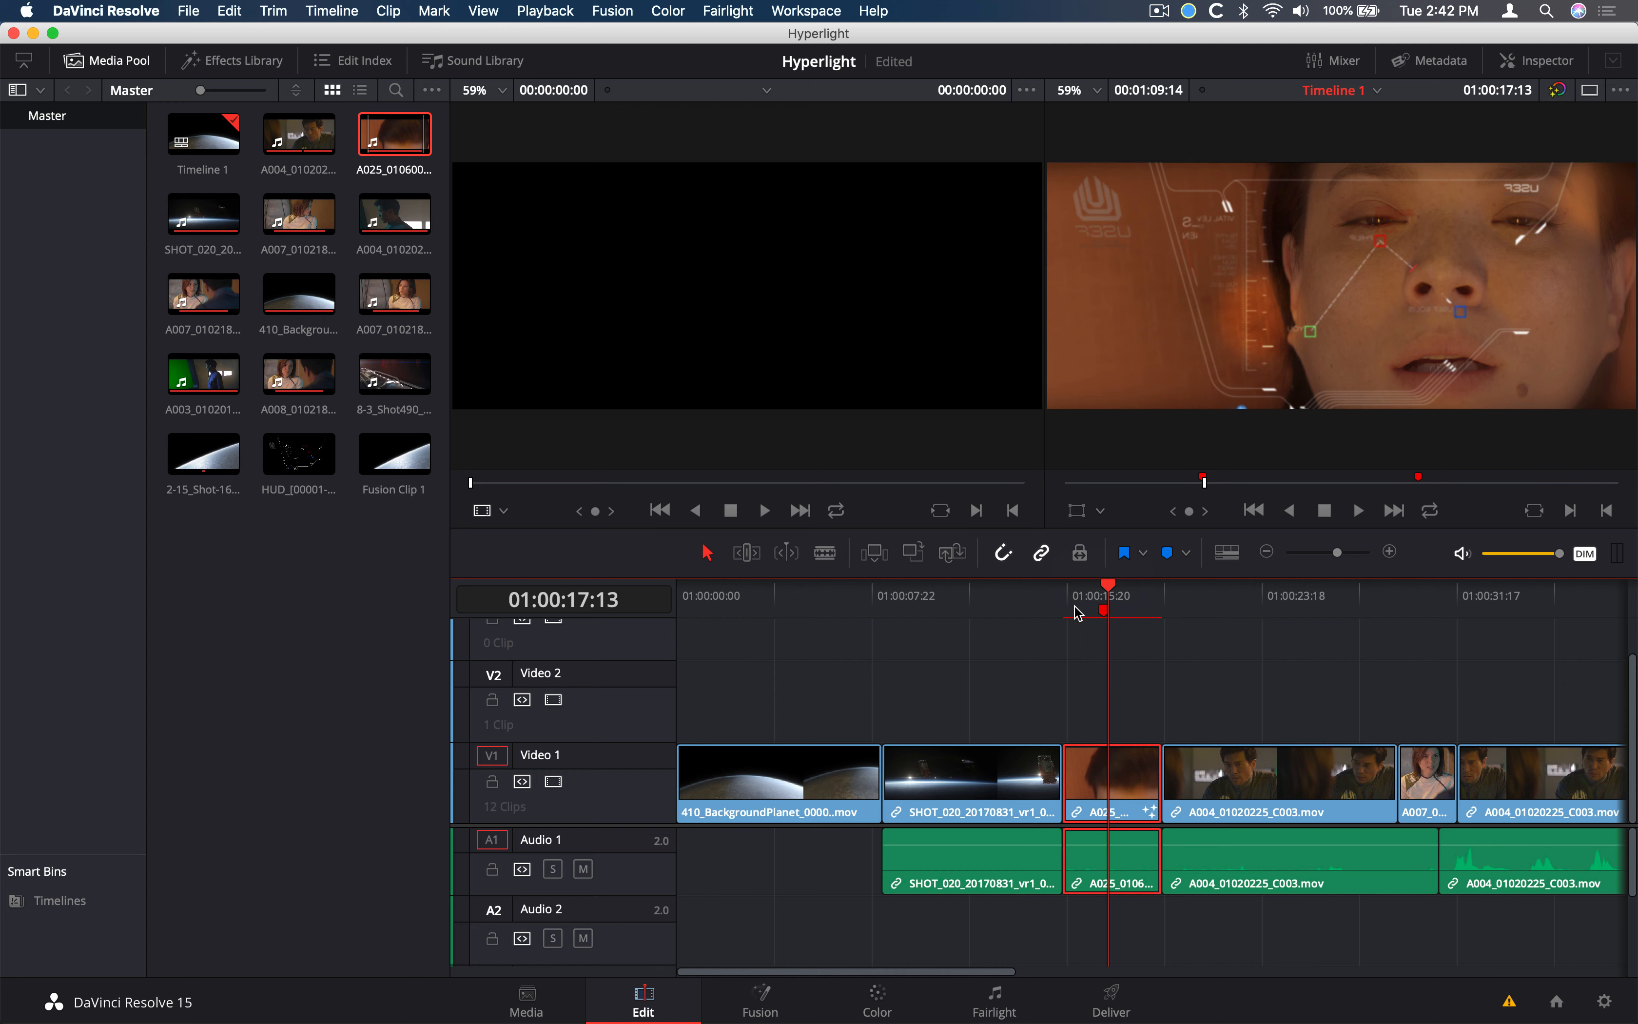
pyautogui.press('Up')
pyautogui.press('space')
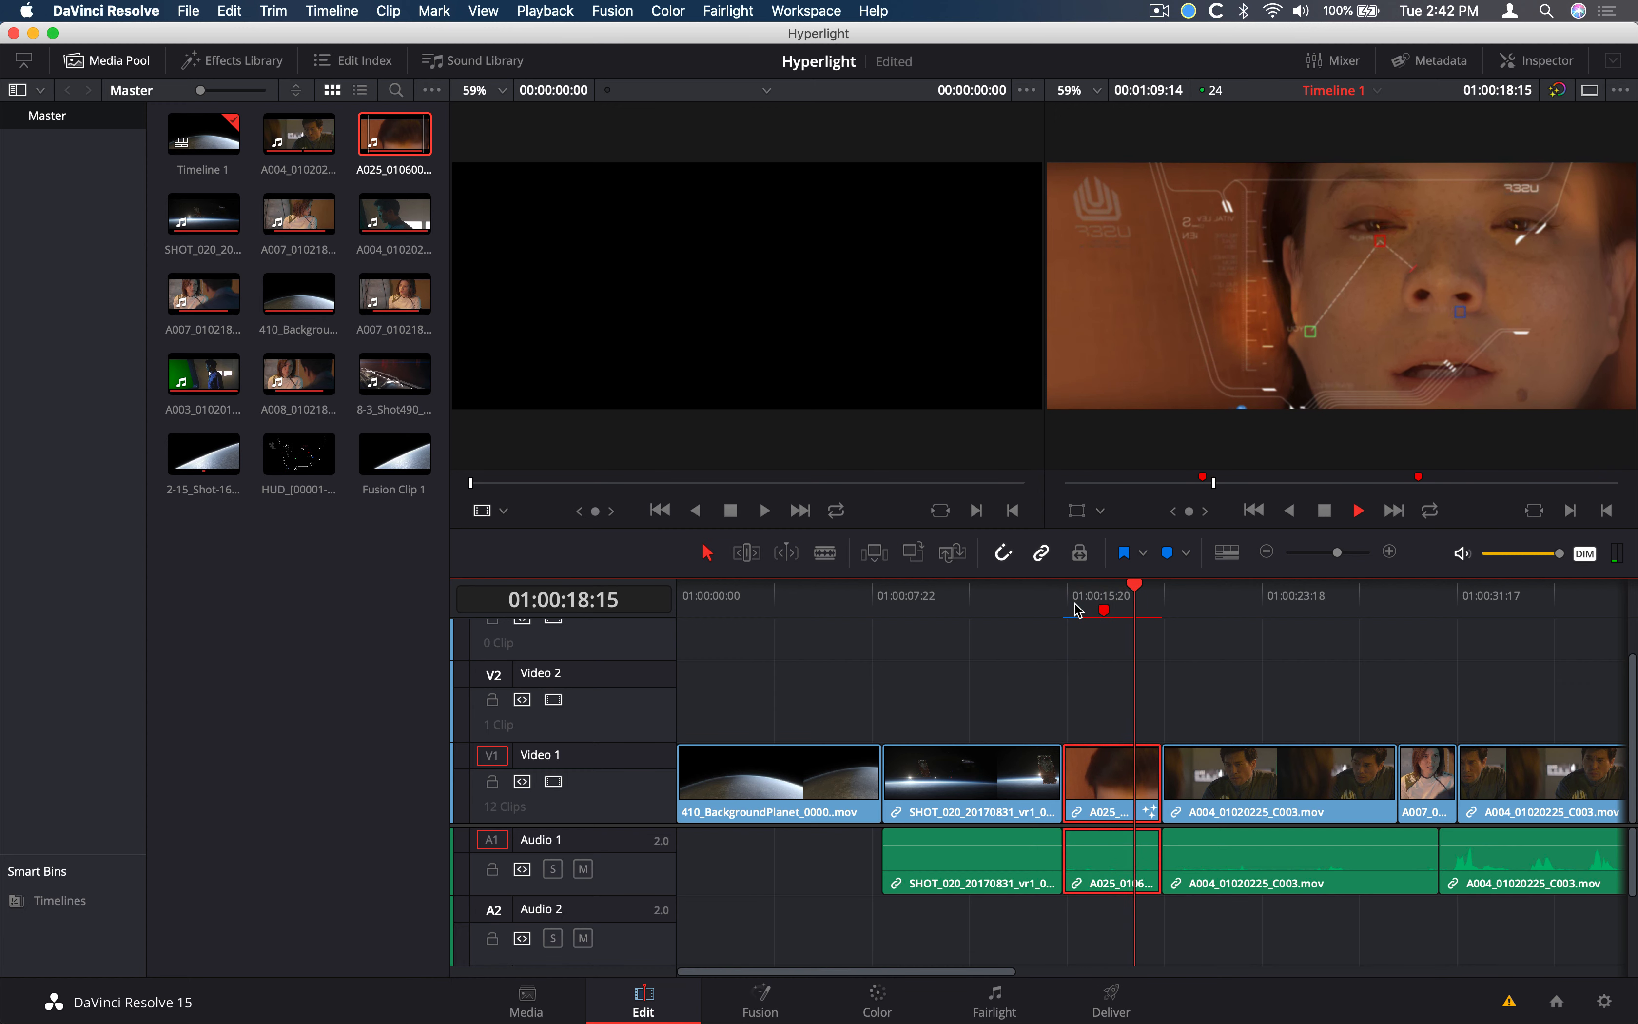
pyautogui.moveTo(1082, 603)
pyautogui.mouseDown()
pyautogui.moveTo(1129, 601)
pyautogui.moveTo(1108, 601)
pyautogui.mouseUp()
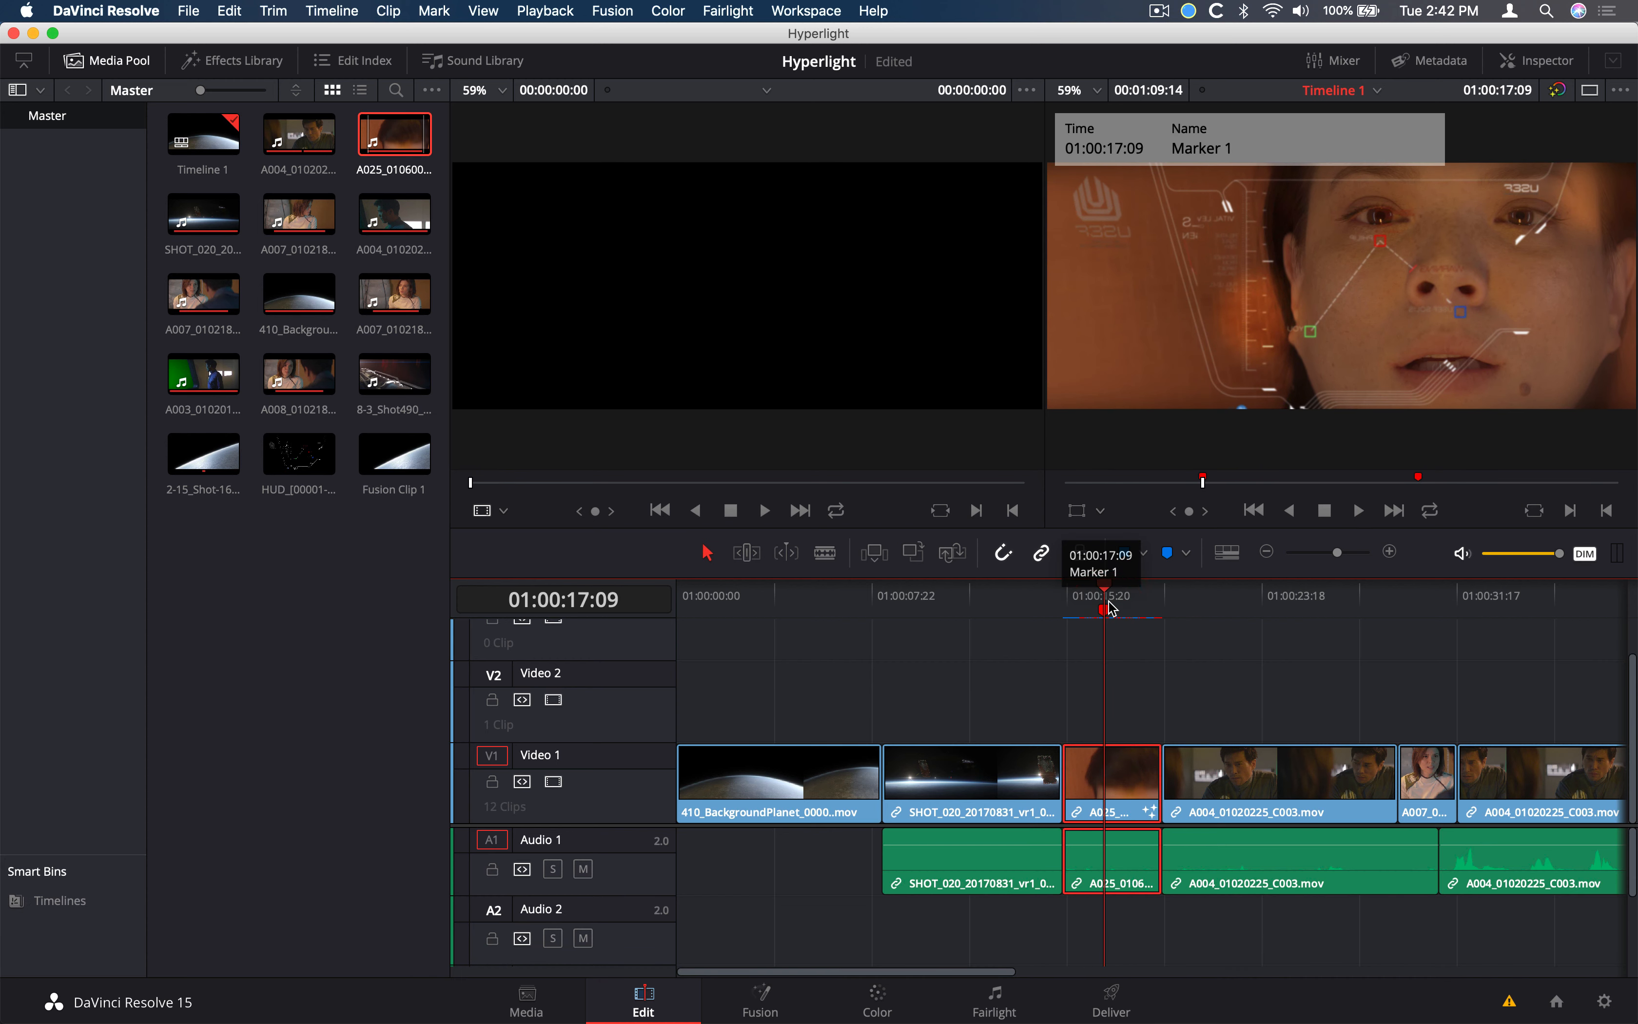
pyautogui.press('super+s')
# Move the timeline playhead to Marker 2 at 01:00:44:10, over the green screen shot
pyautogui.hscroll(10, 1138, 678)
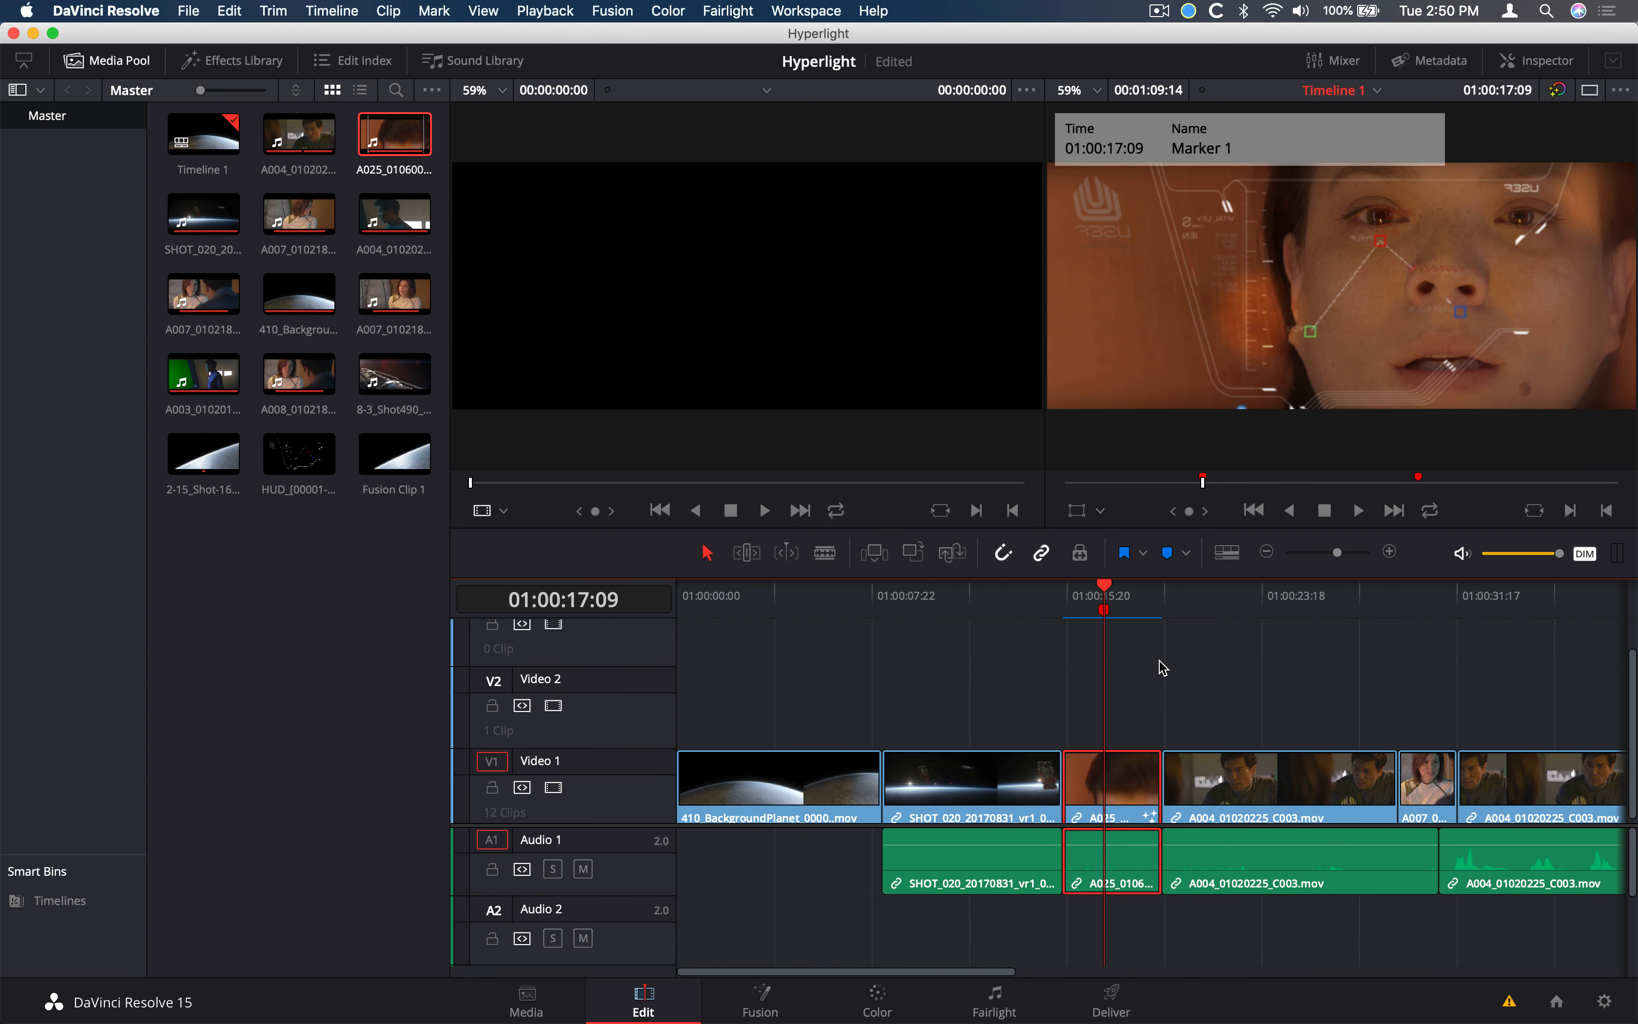
pyautogui.hscroll(10, 1163, 667)
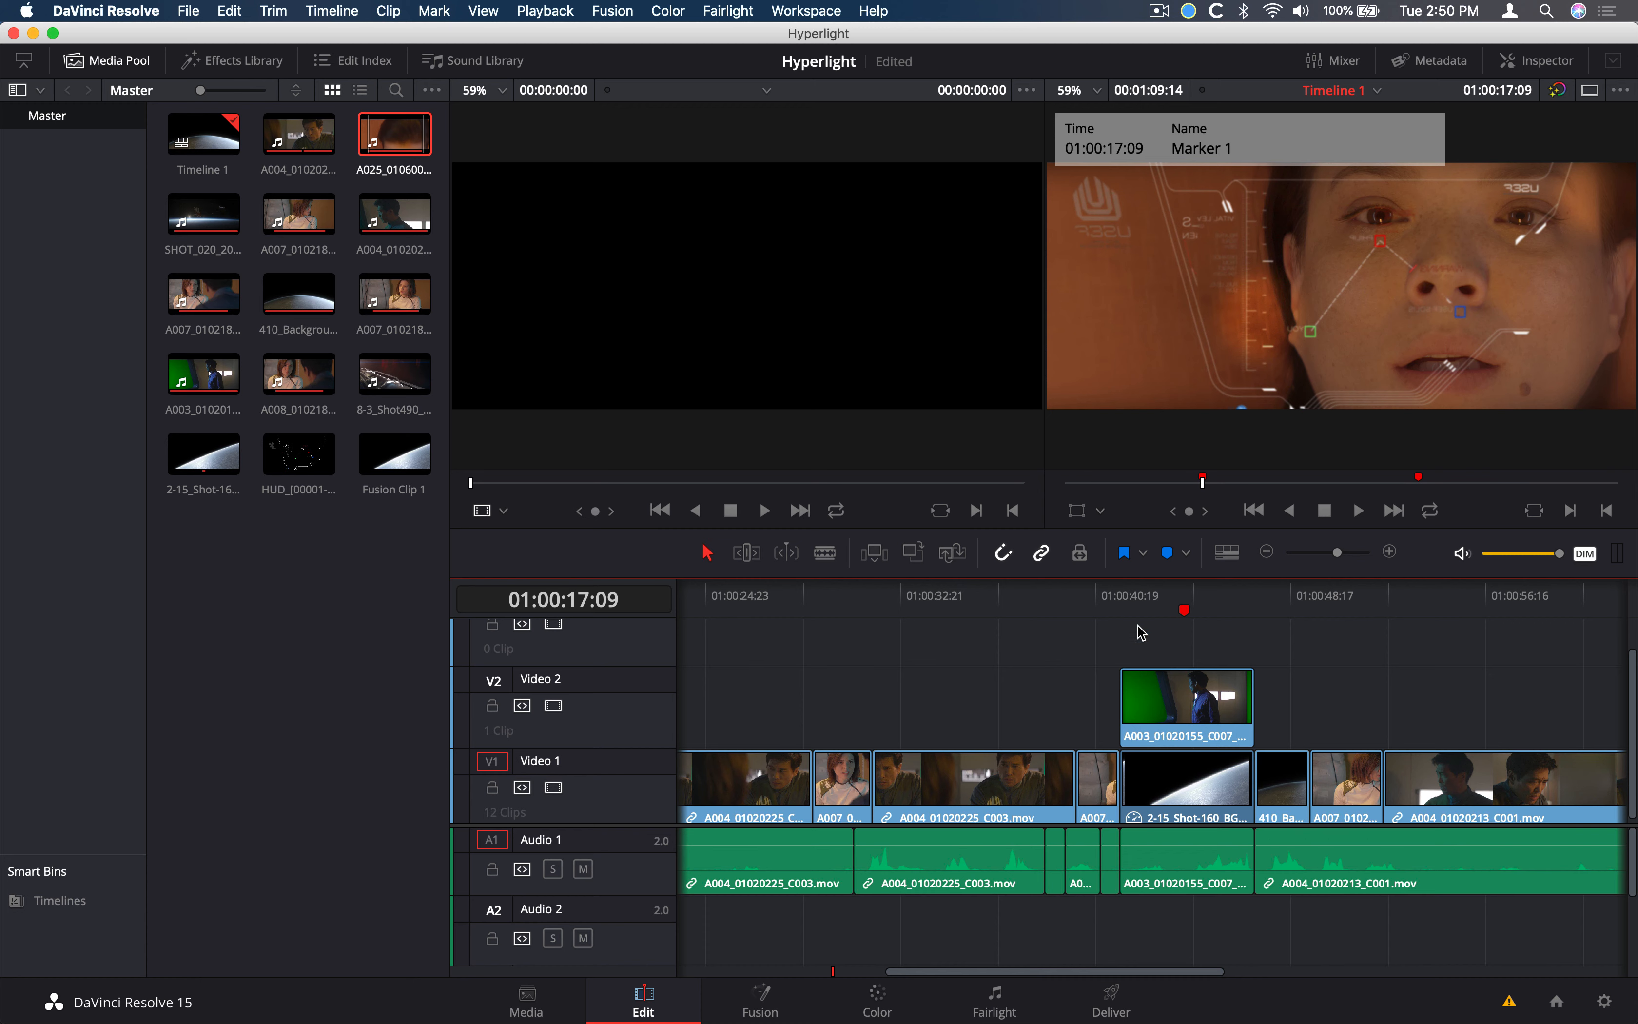
pyautogui.click(1185, 605)
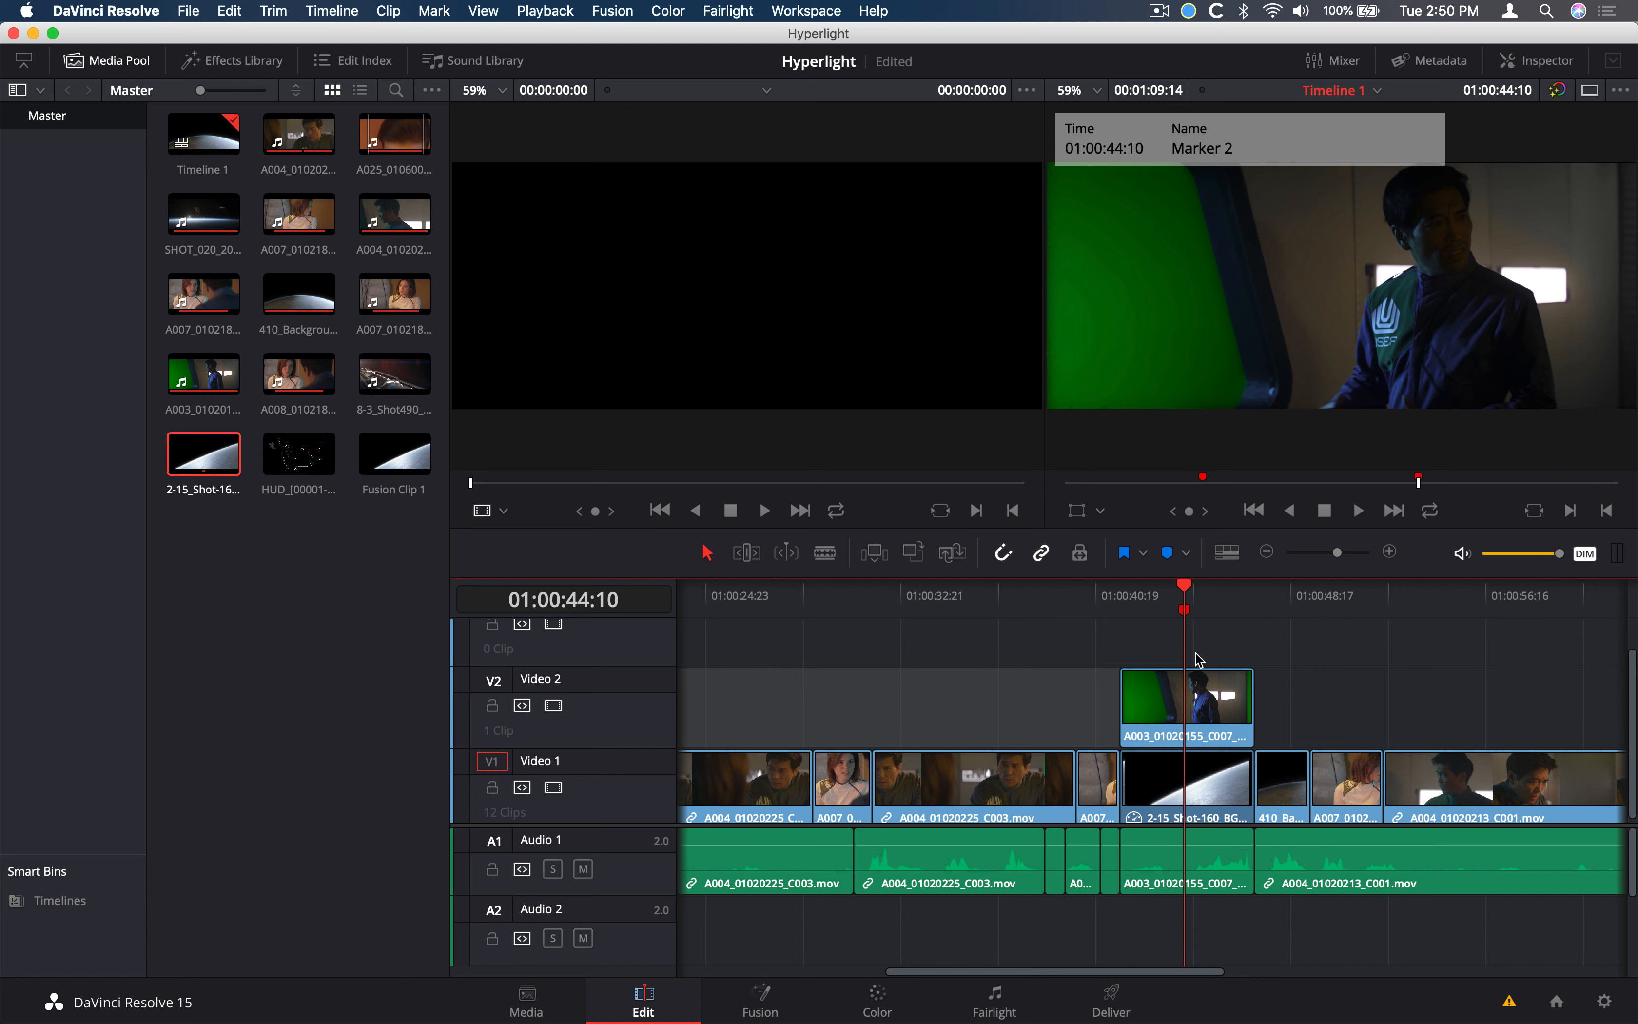
# Select both stacked clips at Marker 2 on Video 1 and Video 2, and clear the selection
pyautogui.click(1214, 657)
pyautogui.moveTo(1213, 660); pyautogui.dragTo(1170, 793)
pyautogui.scroll(-1, 1162, 782)
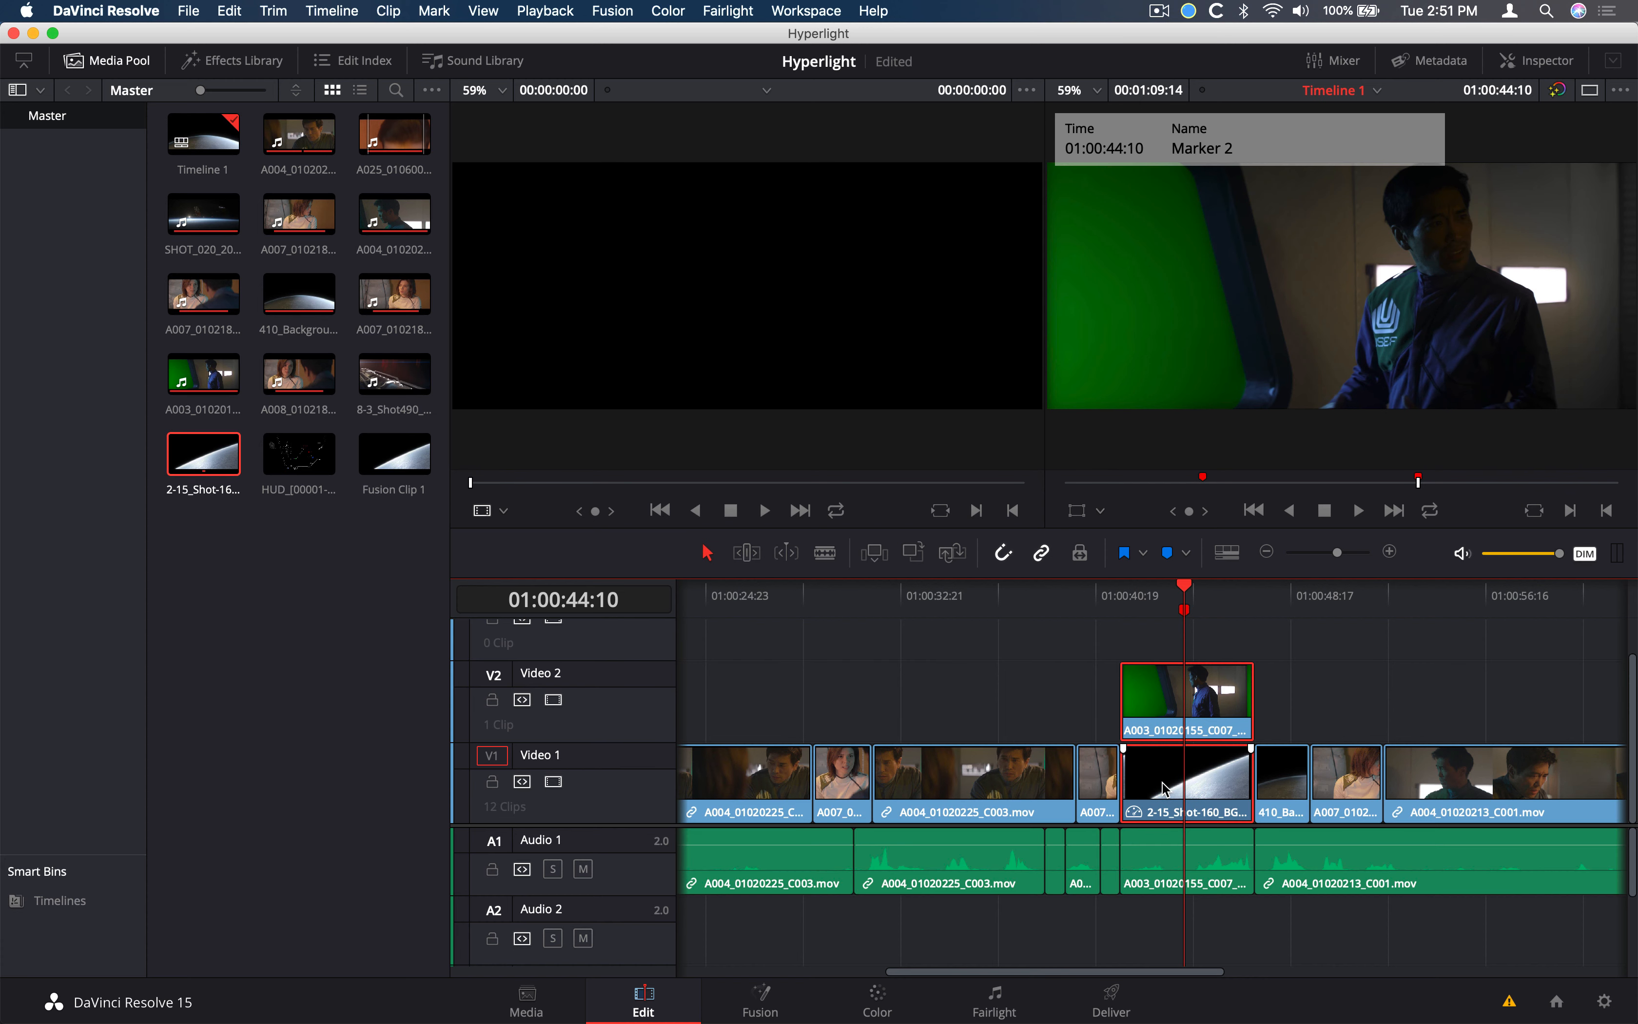
pyautogui.click(1098, 684)
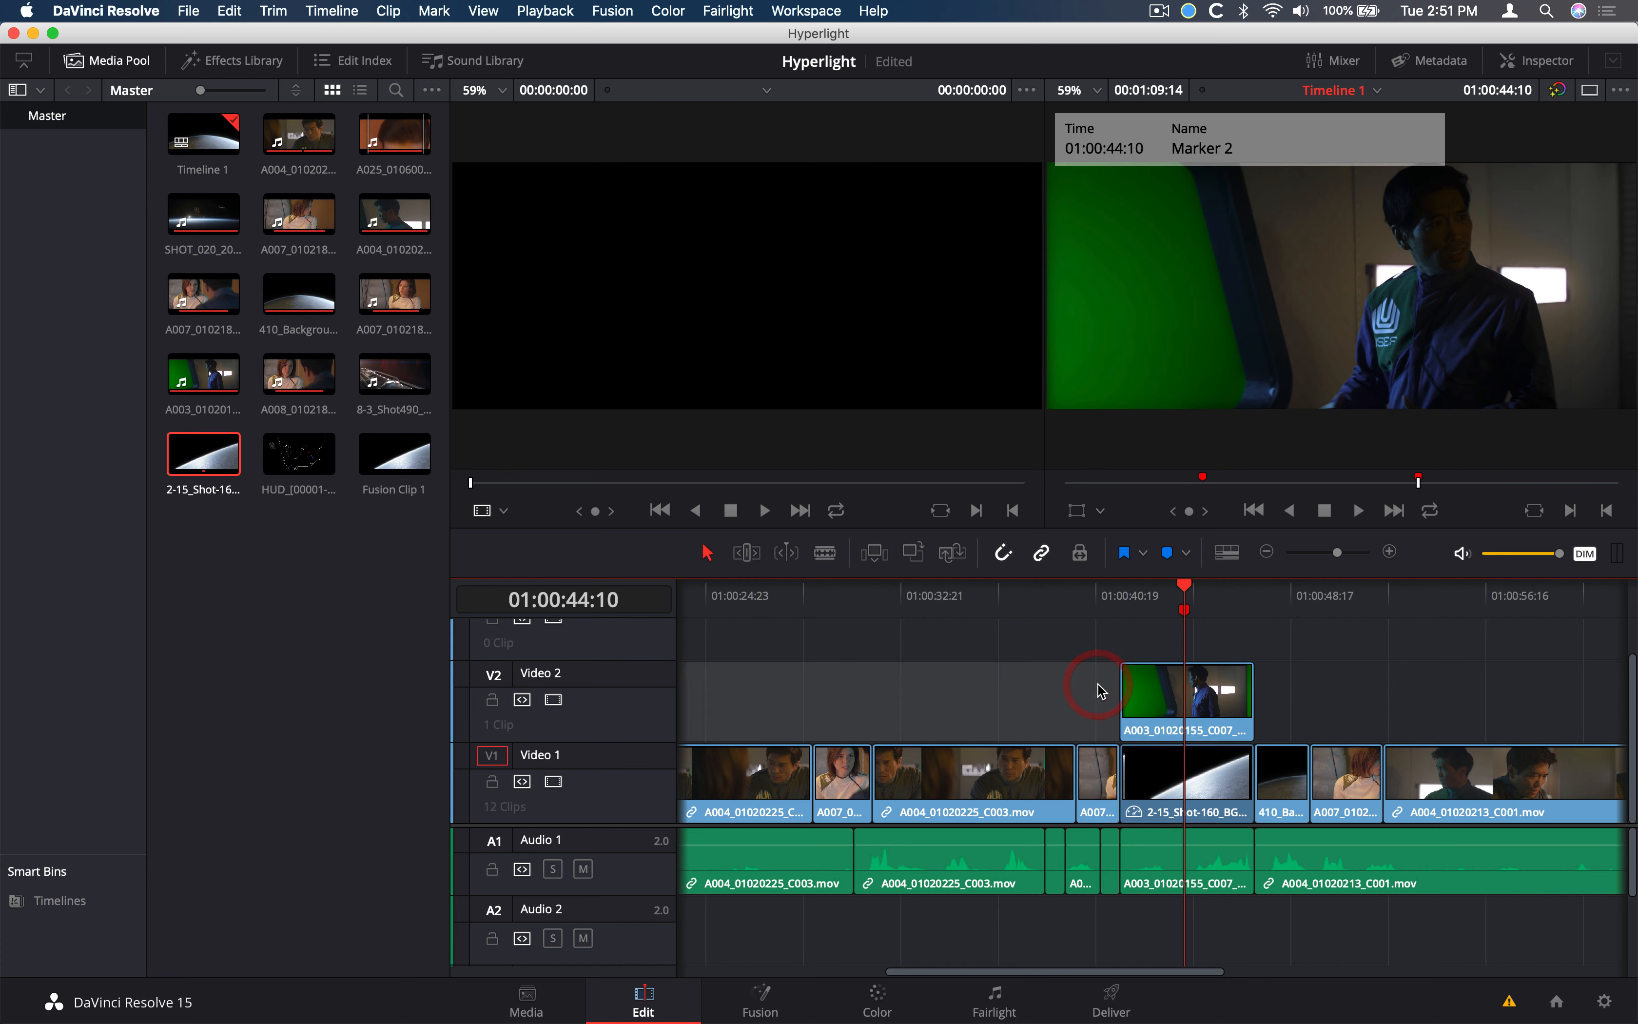
pyautogui.click(1099, 685)
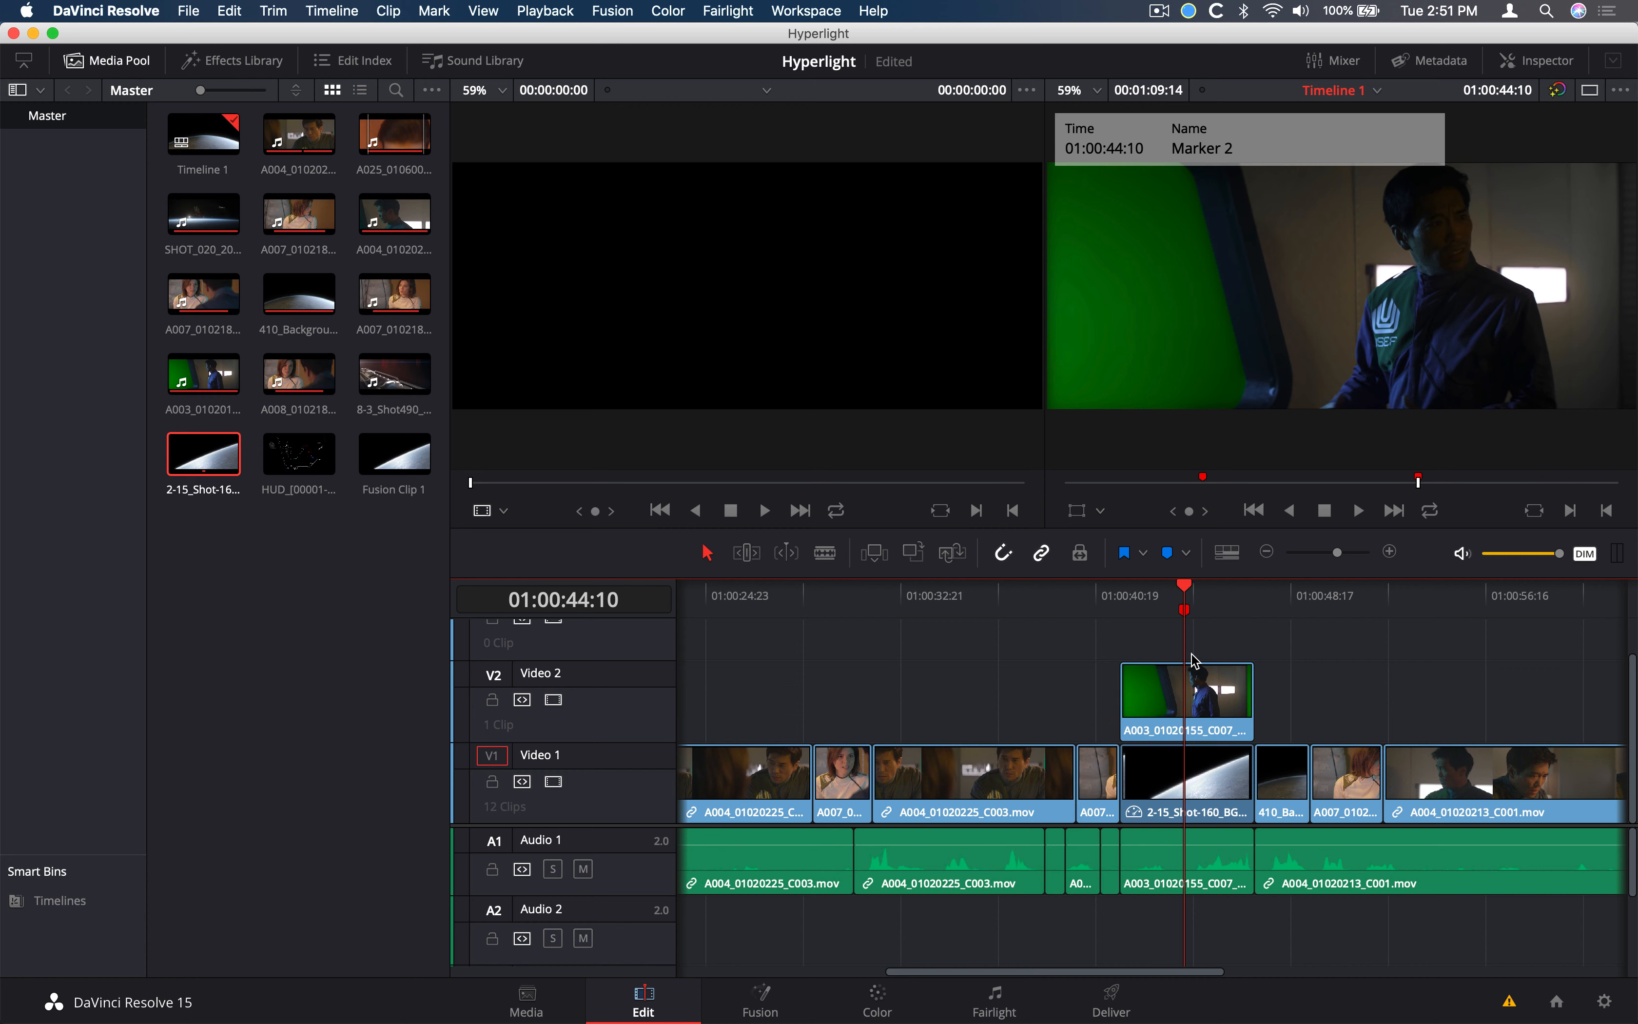
# Select the green screen and planet background clips at Marker 2 in turn, finishing on the green screen clip on Video 2
pyautogui.click(1213, 697)
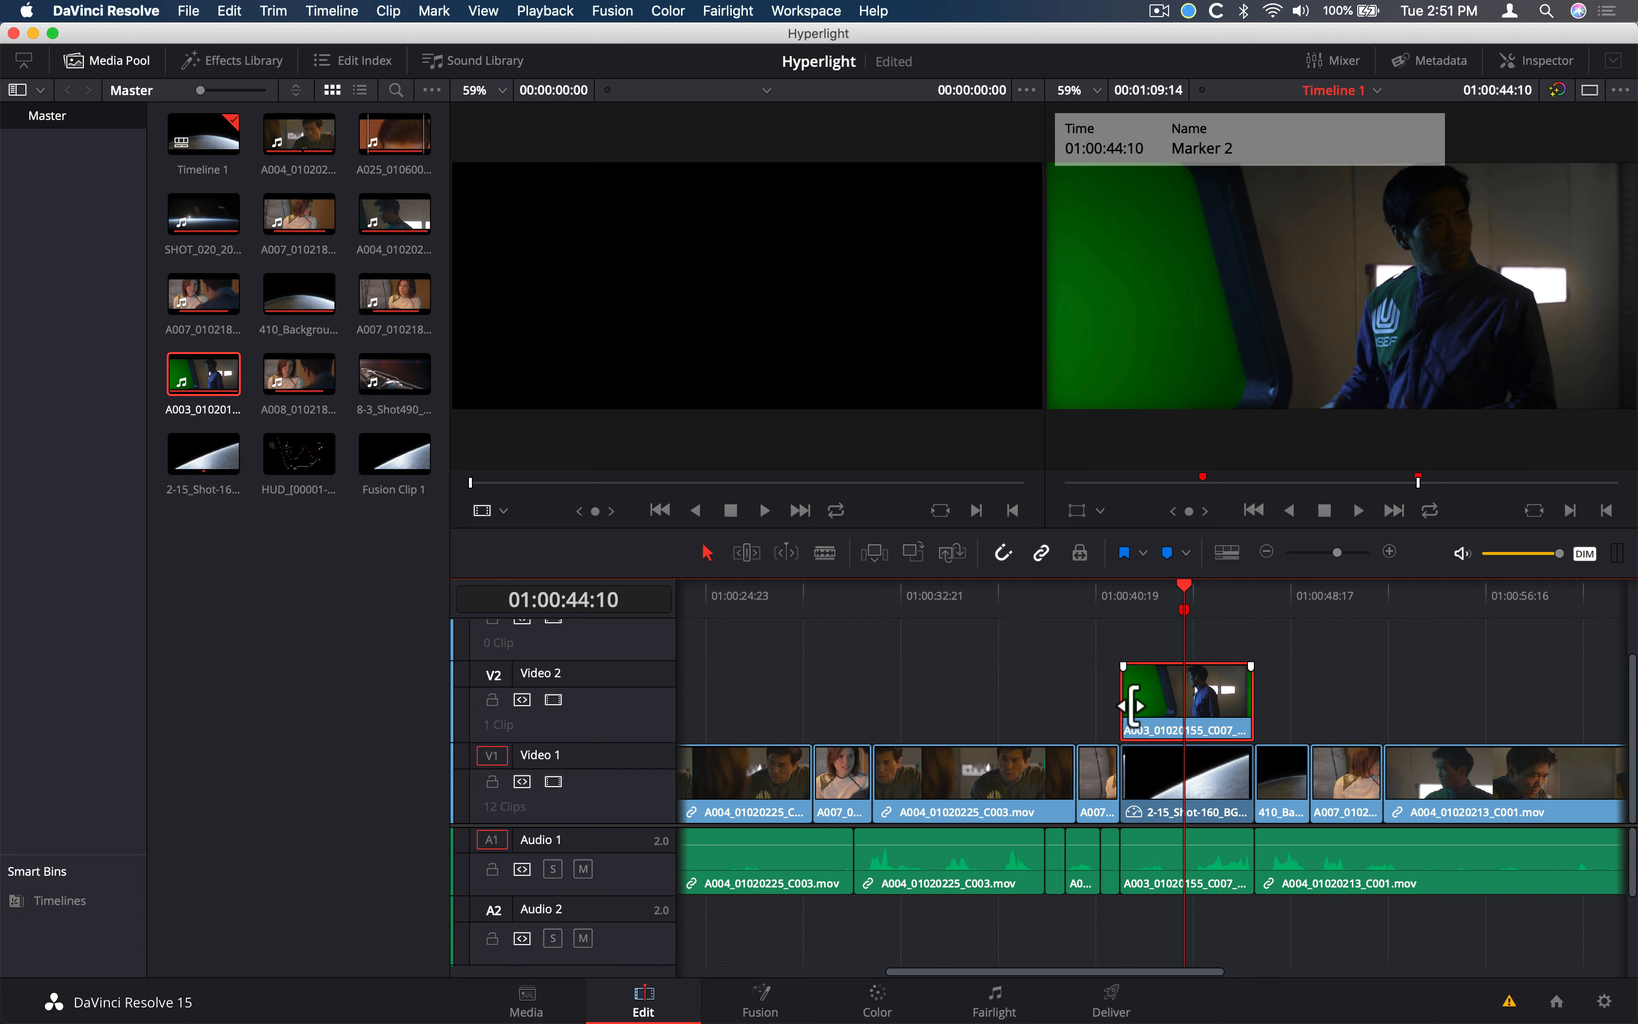
pyautogui.click(1186, 810)
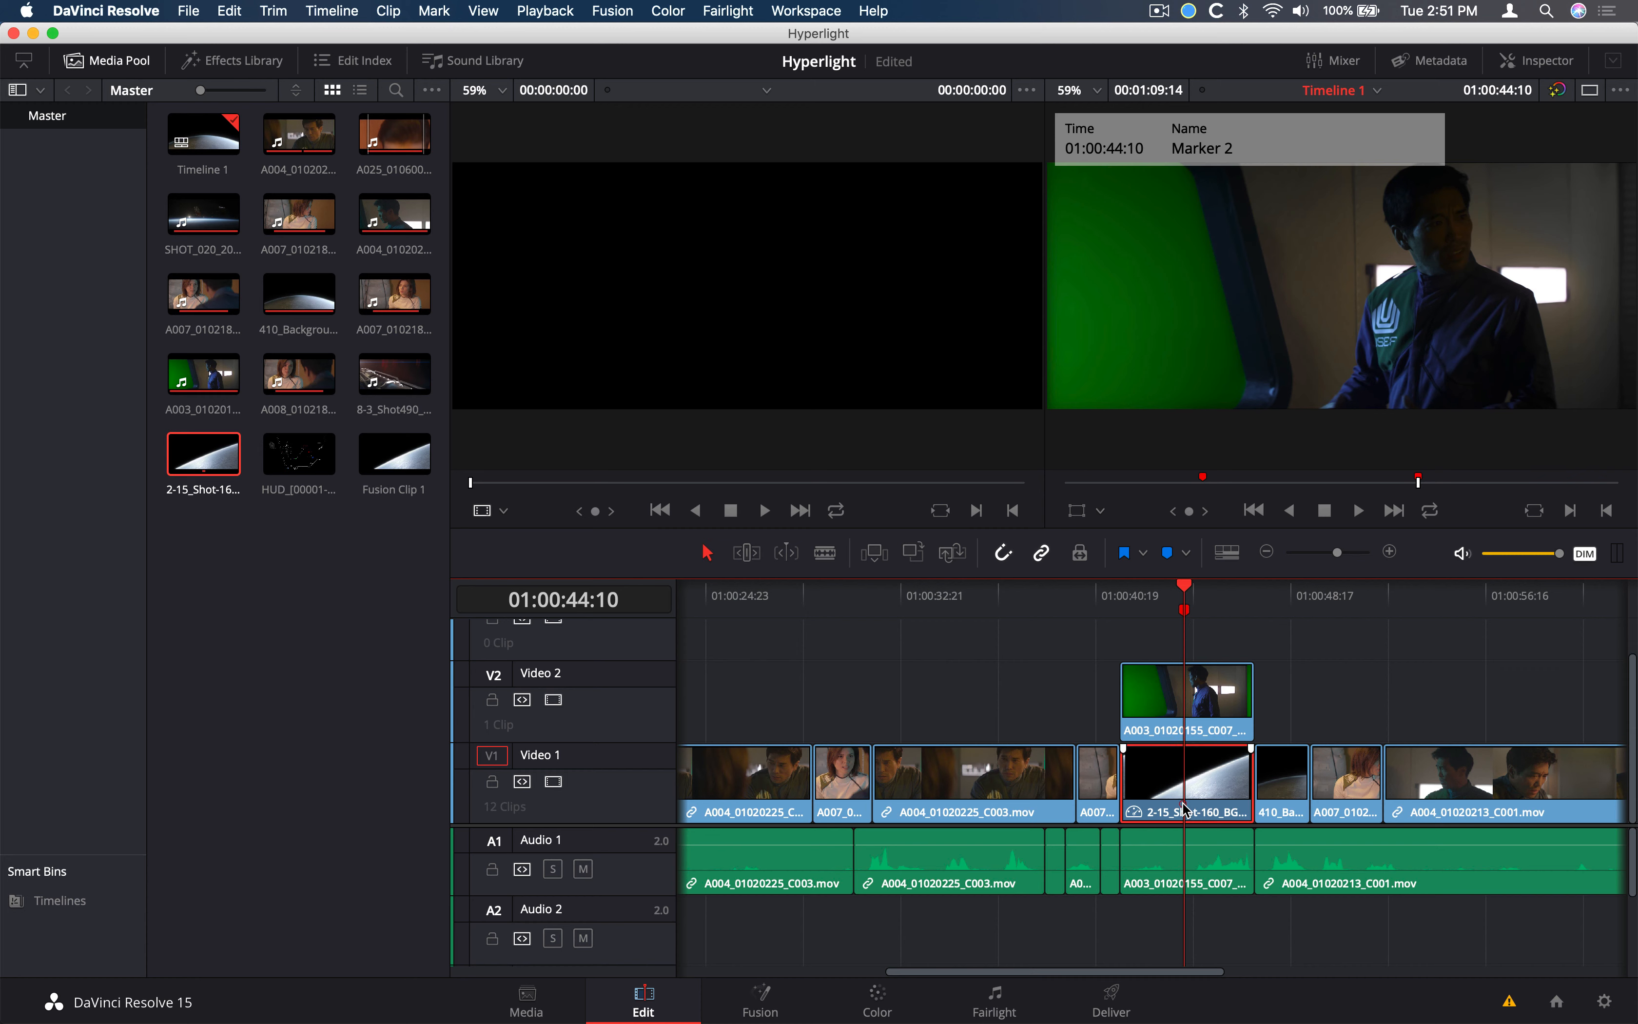
pyautogui.click(1195, 674)
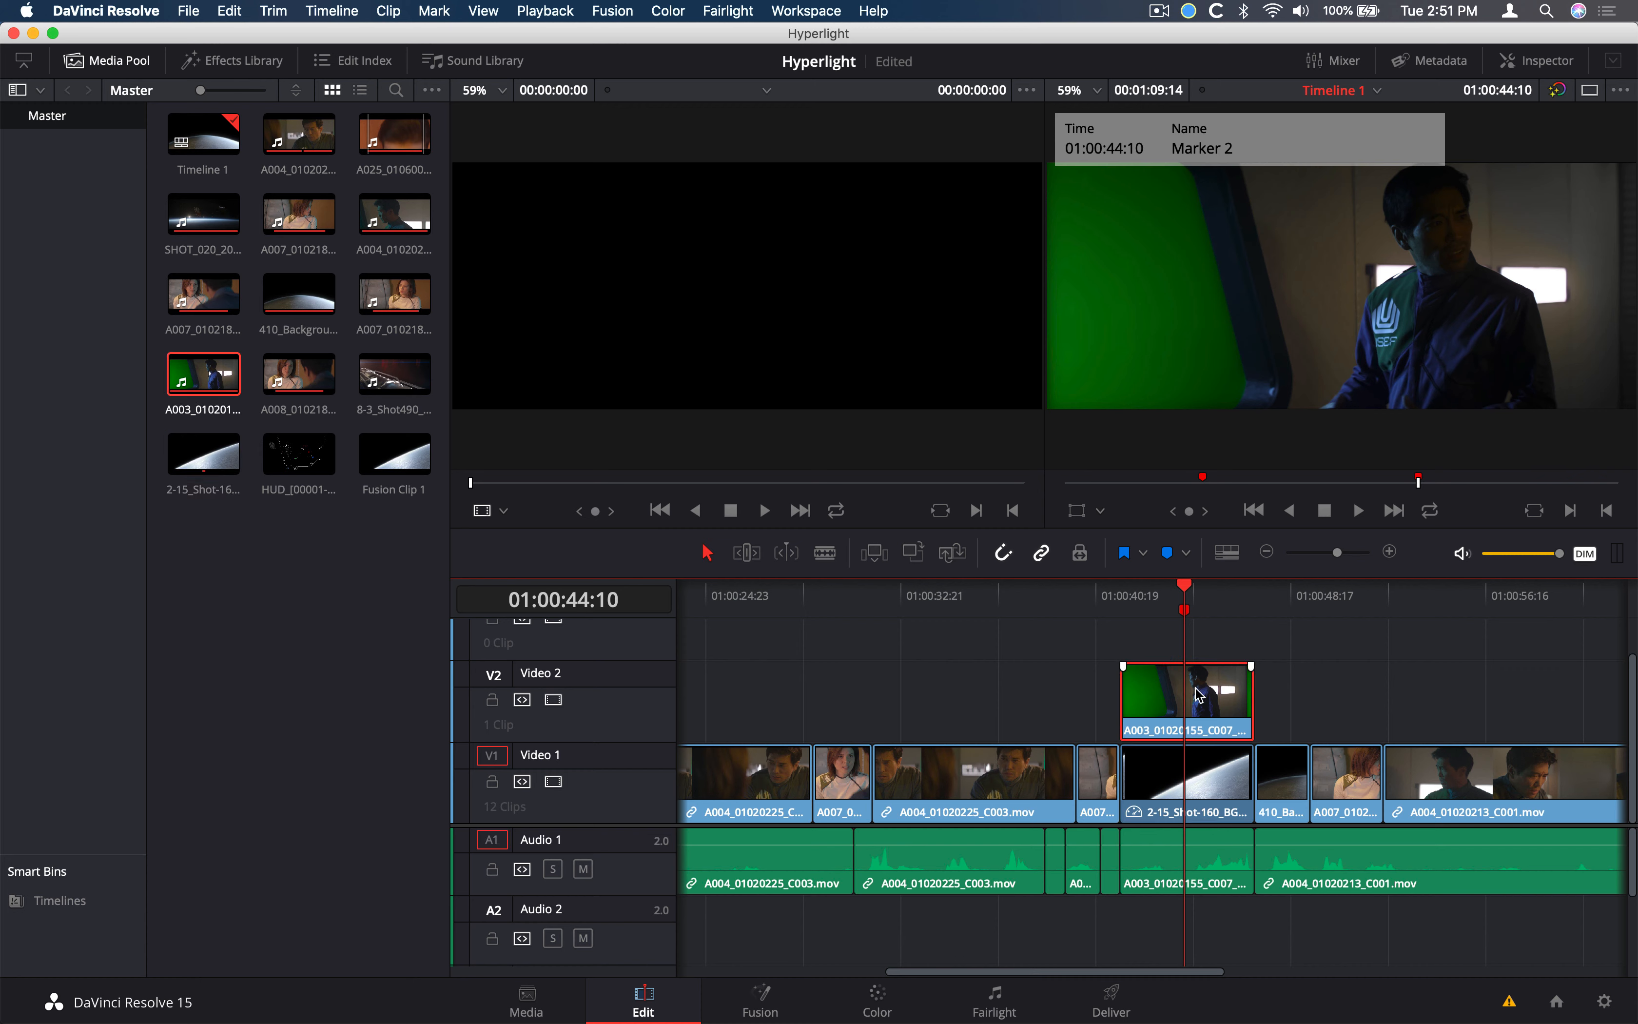
pyautogui.click(1202, 783)
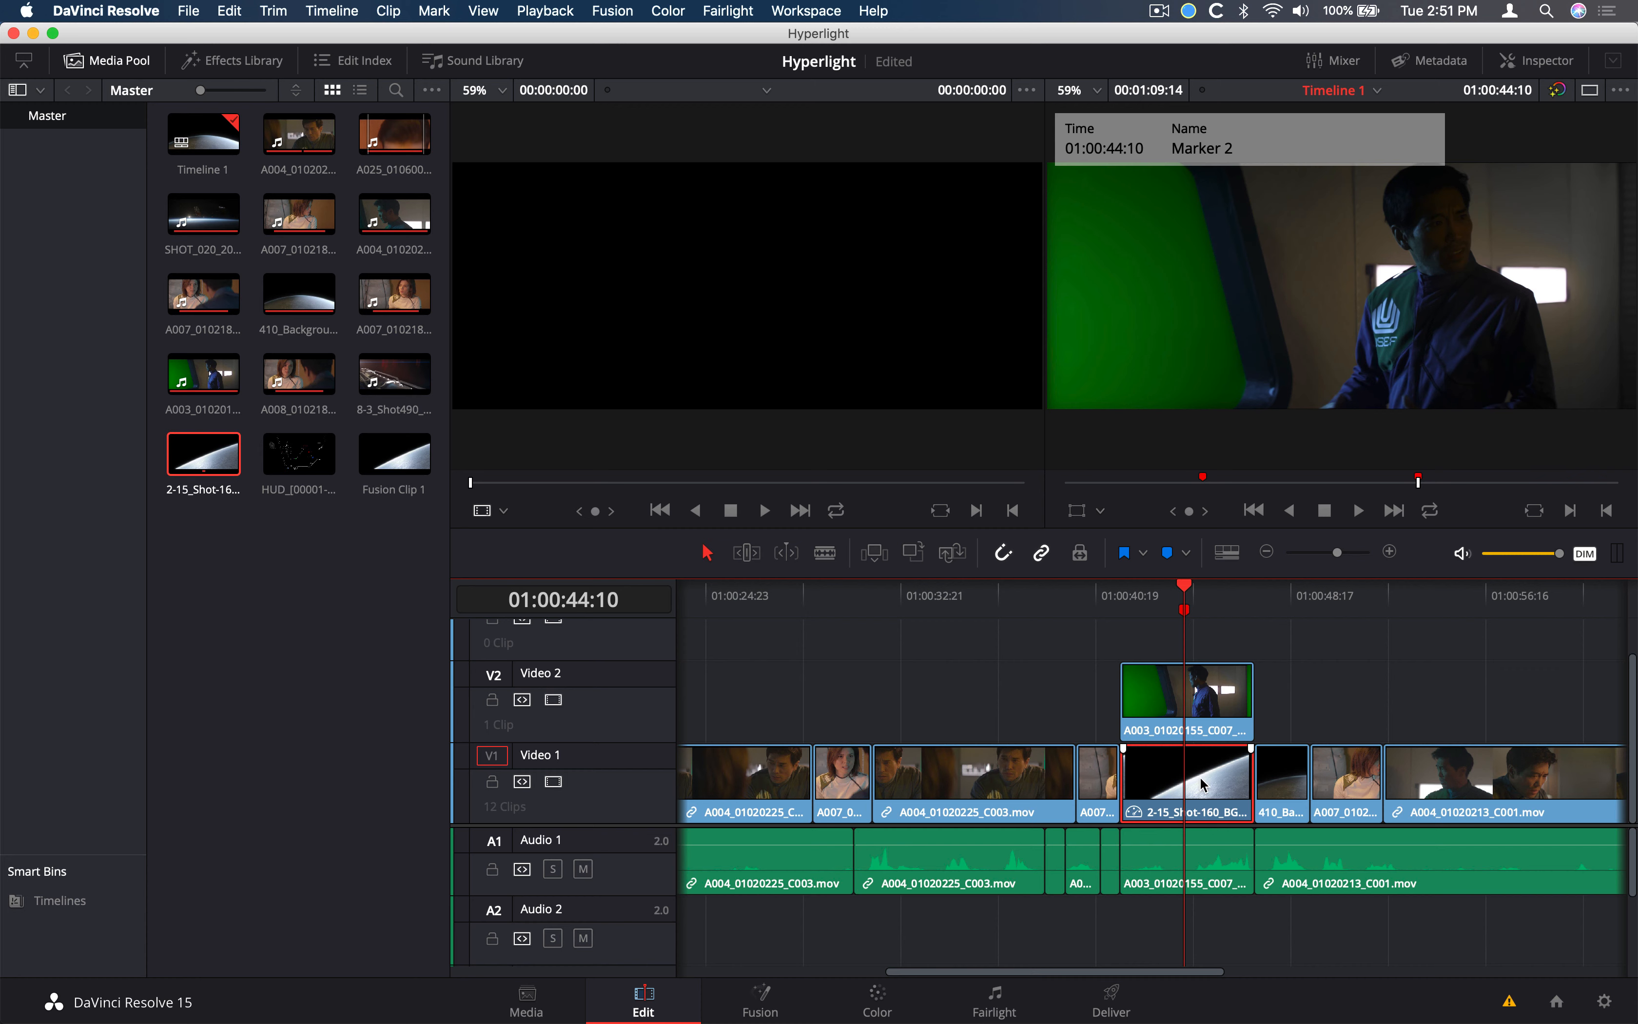
pyautogui.click(1213, 708)
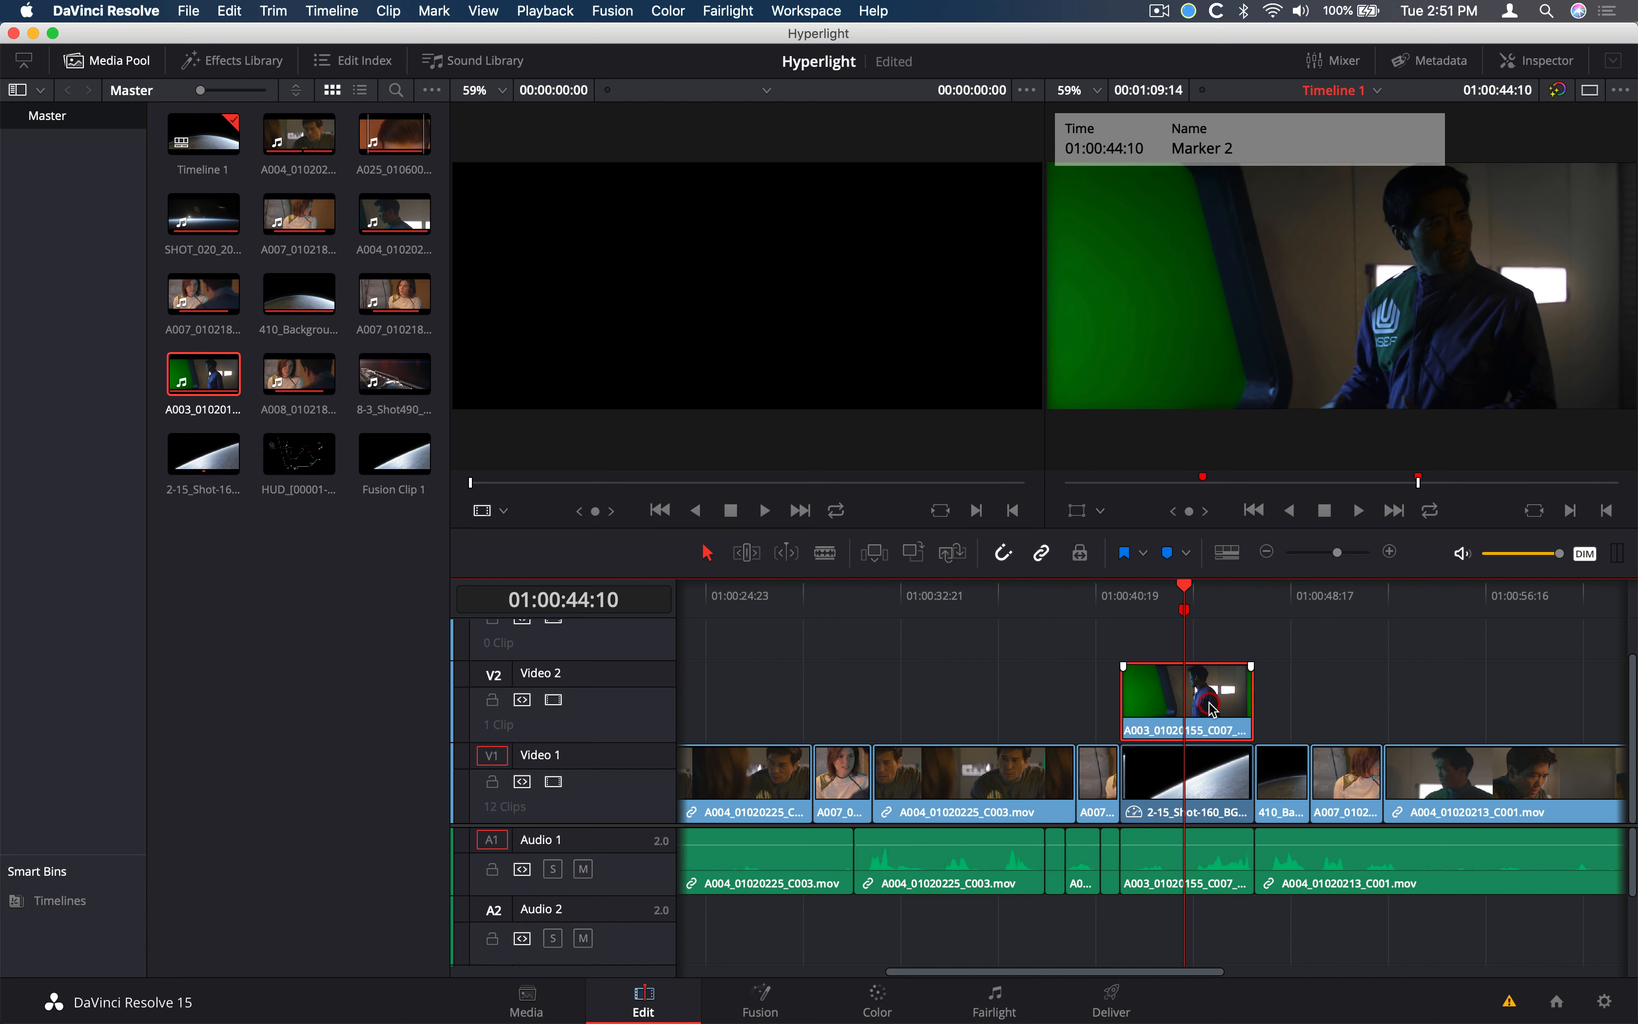
# Disable the green screen clip on Video 2 to view the planet background beneath it, and enable it again
pyautogui.press('d')
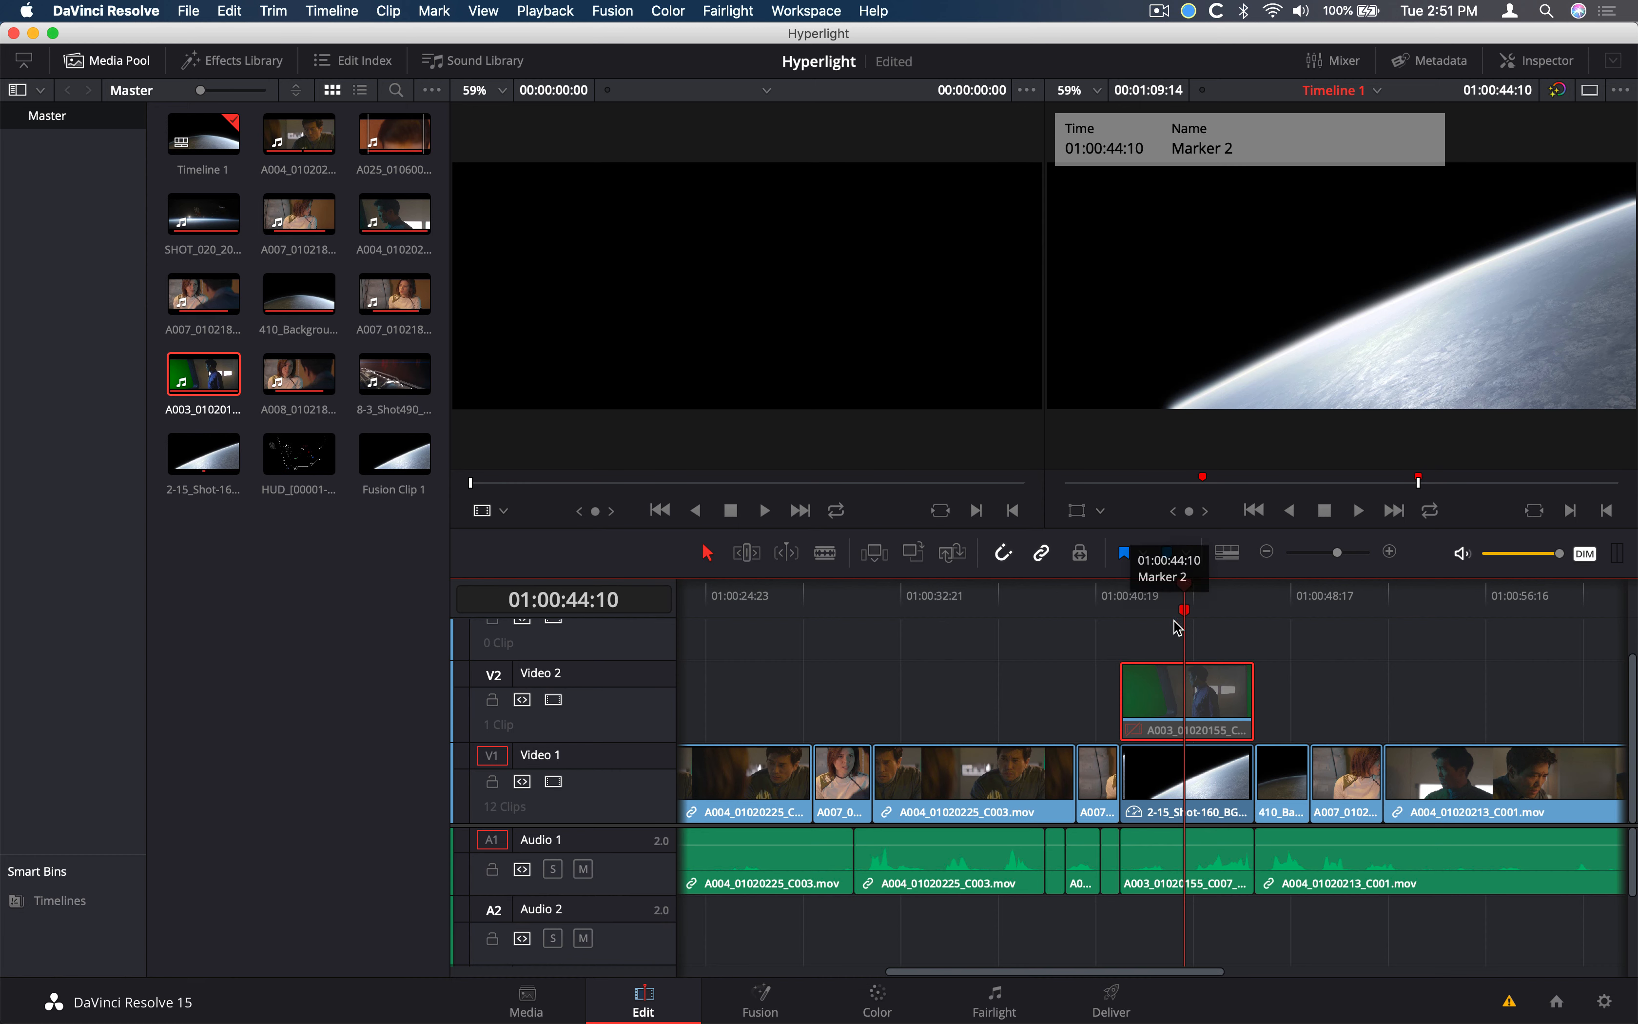
pyautogui.press('d')
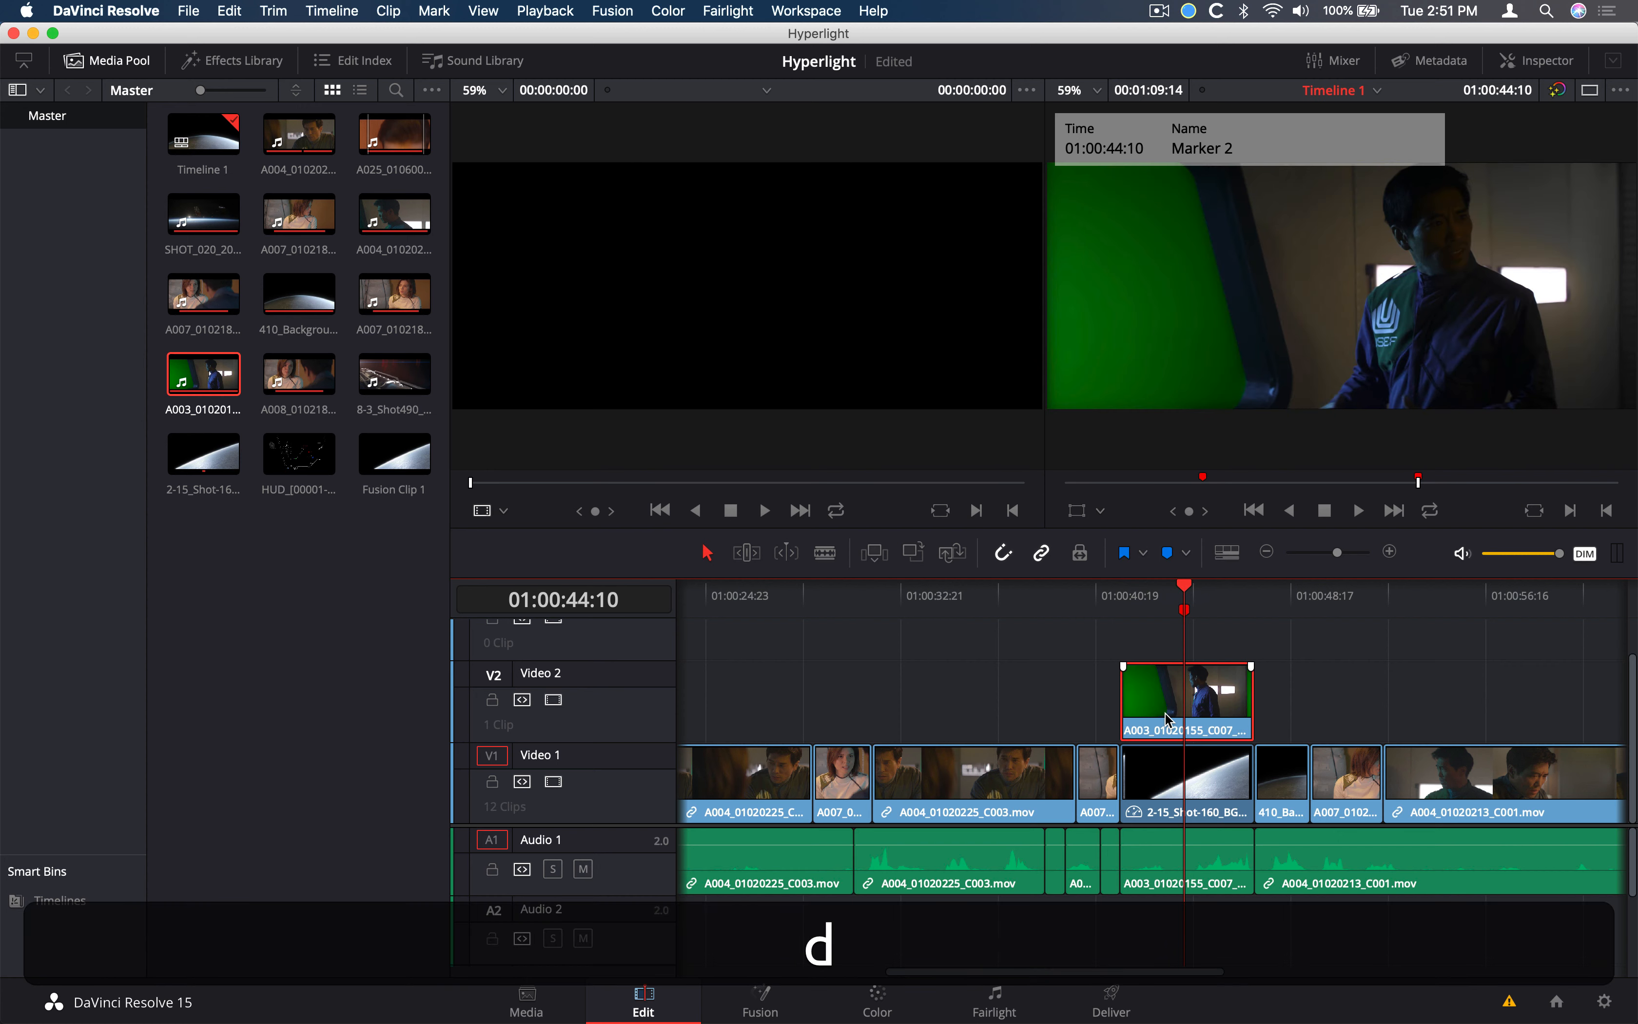
# Combine the green screen and planet background clips at Marker 2 into a new Fusion clip and open it on the Fusion page
pyautogui.click(1225, 646)
pyautogui.moveTo(1226, 647); pyautogui.dragTo(1161, 798)
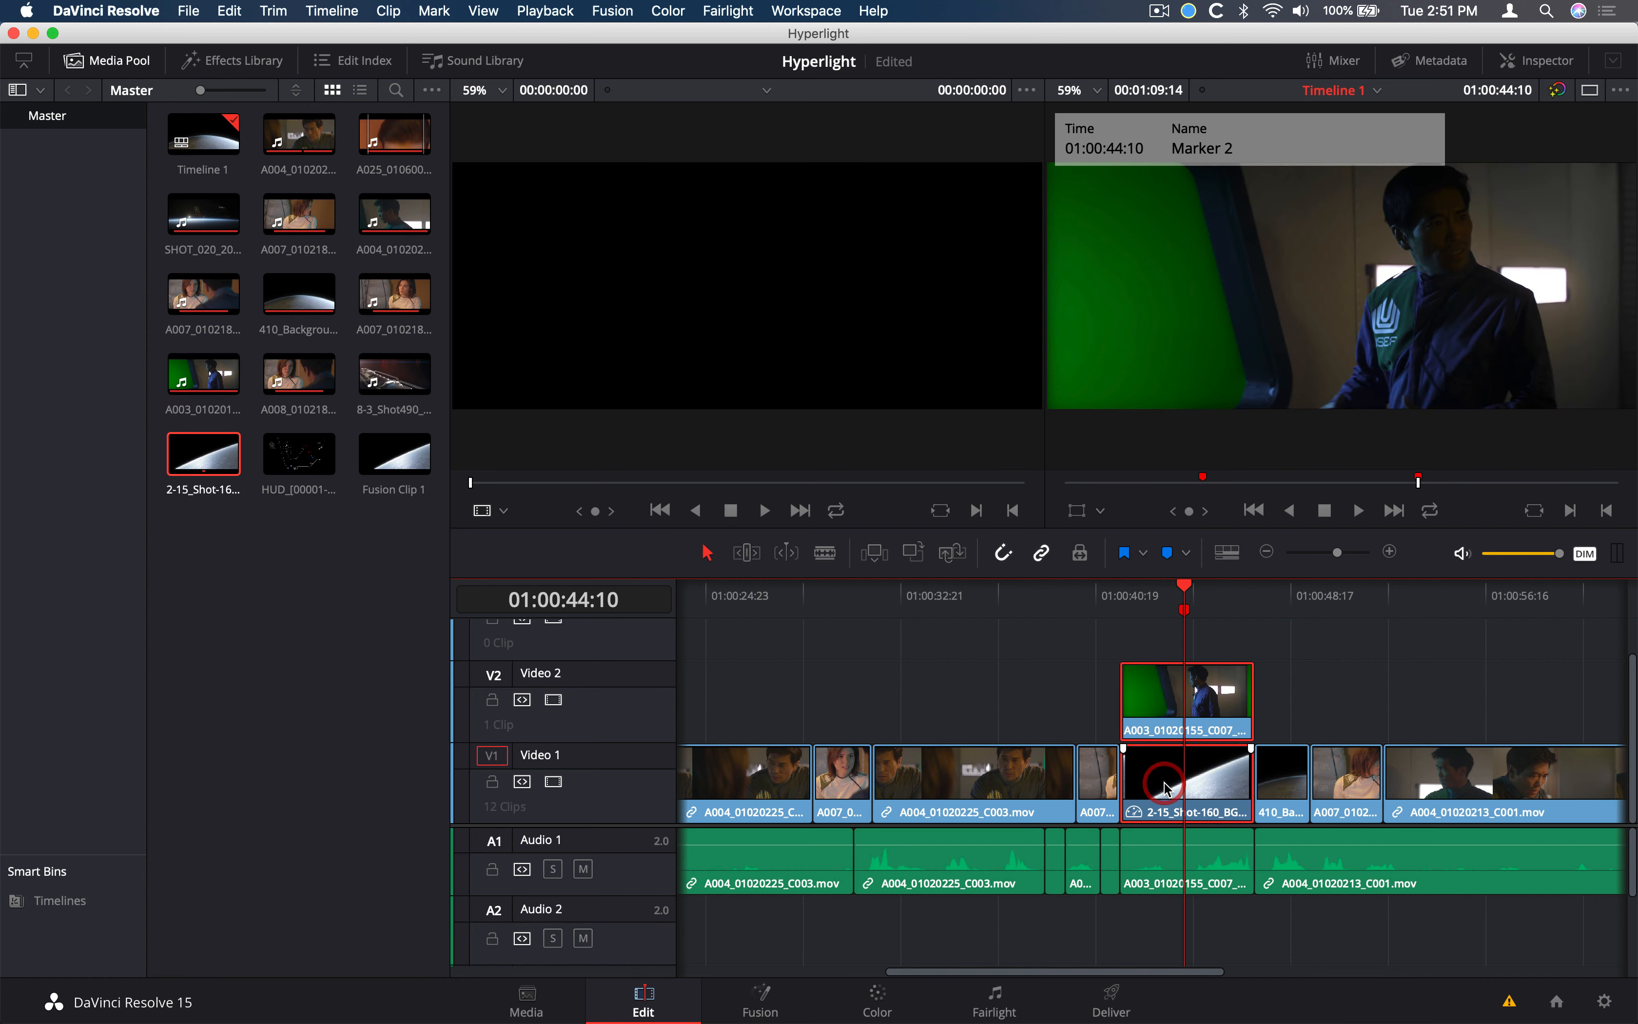
pyautogui.rightClick(1162, 713)
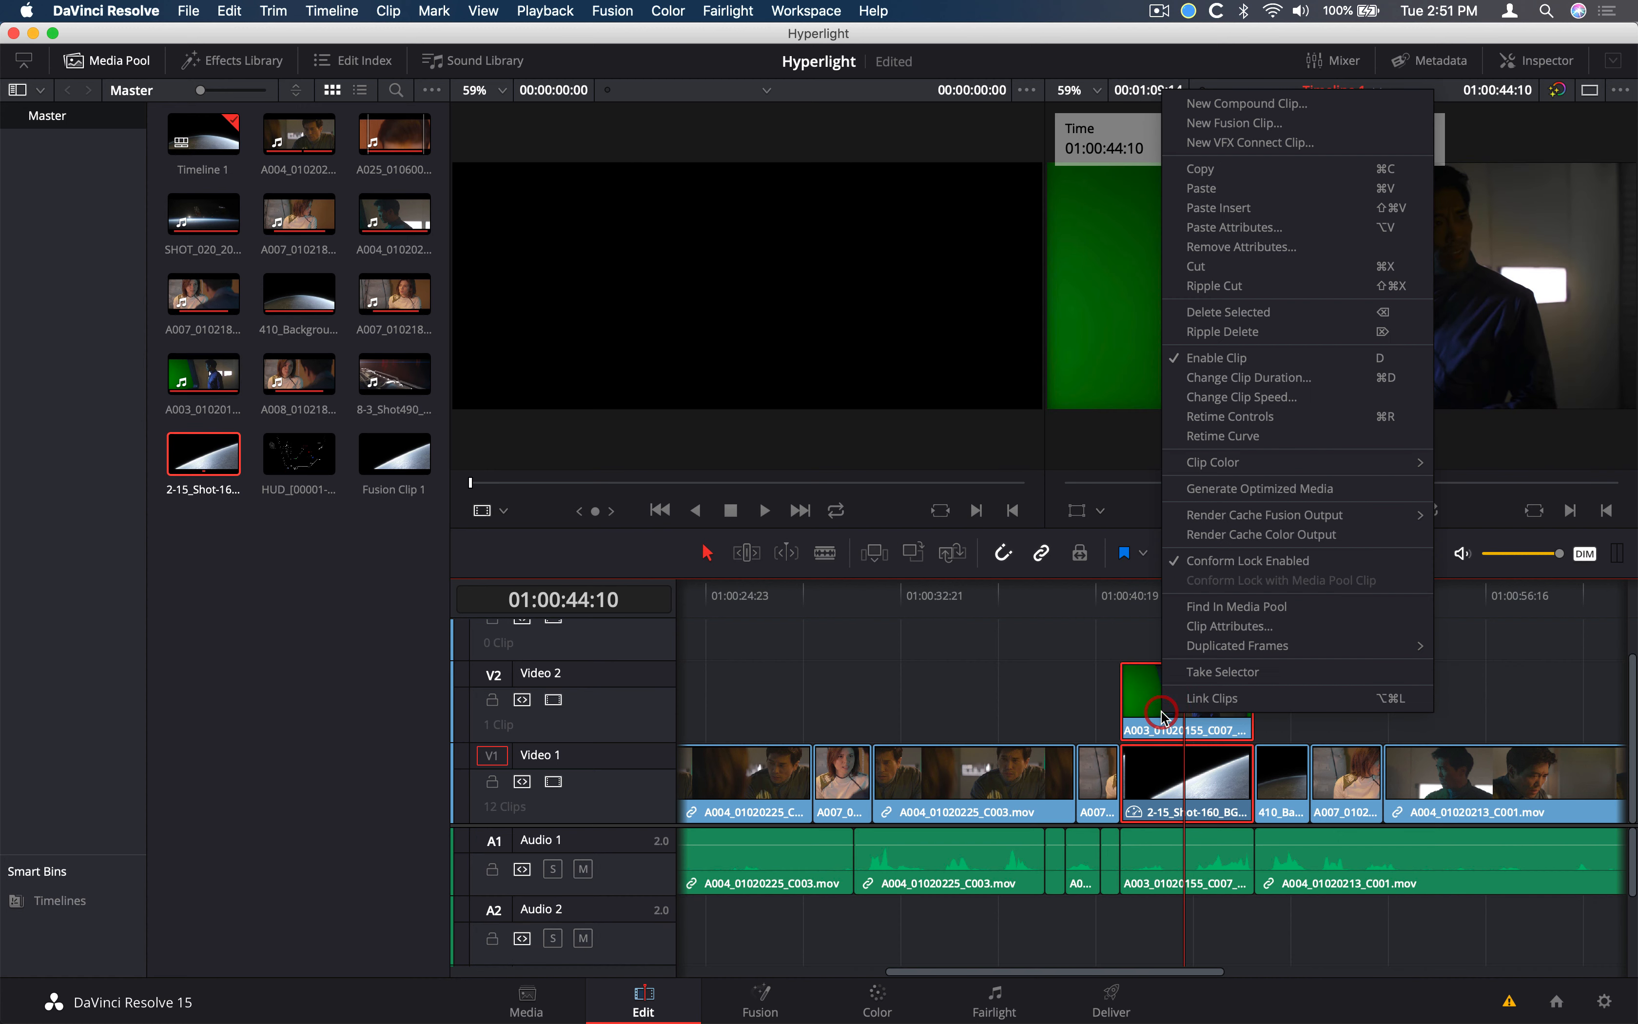
pyautogui.click(1262, 125)
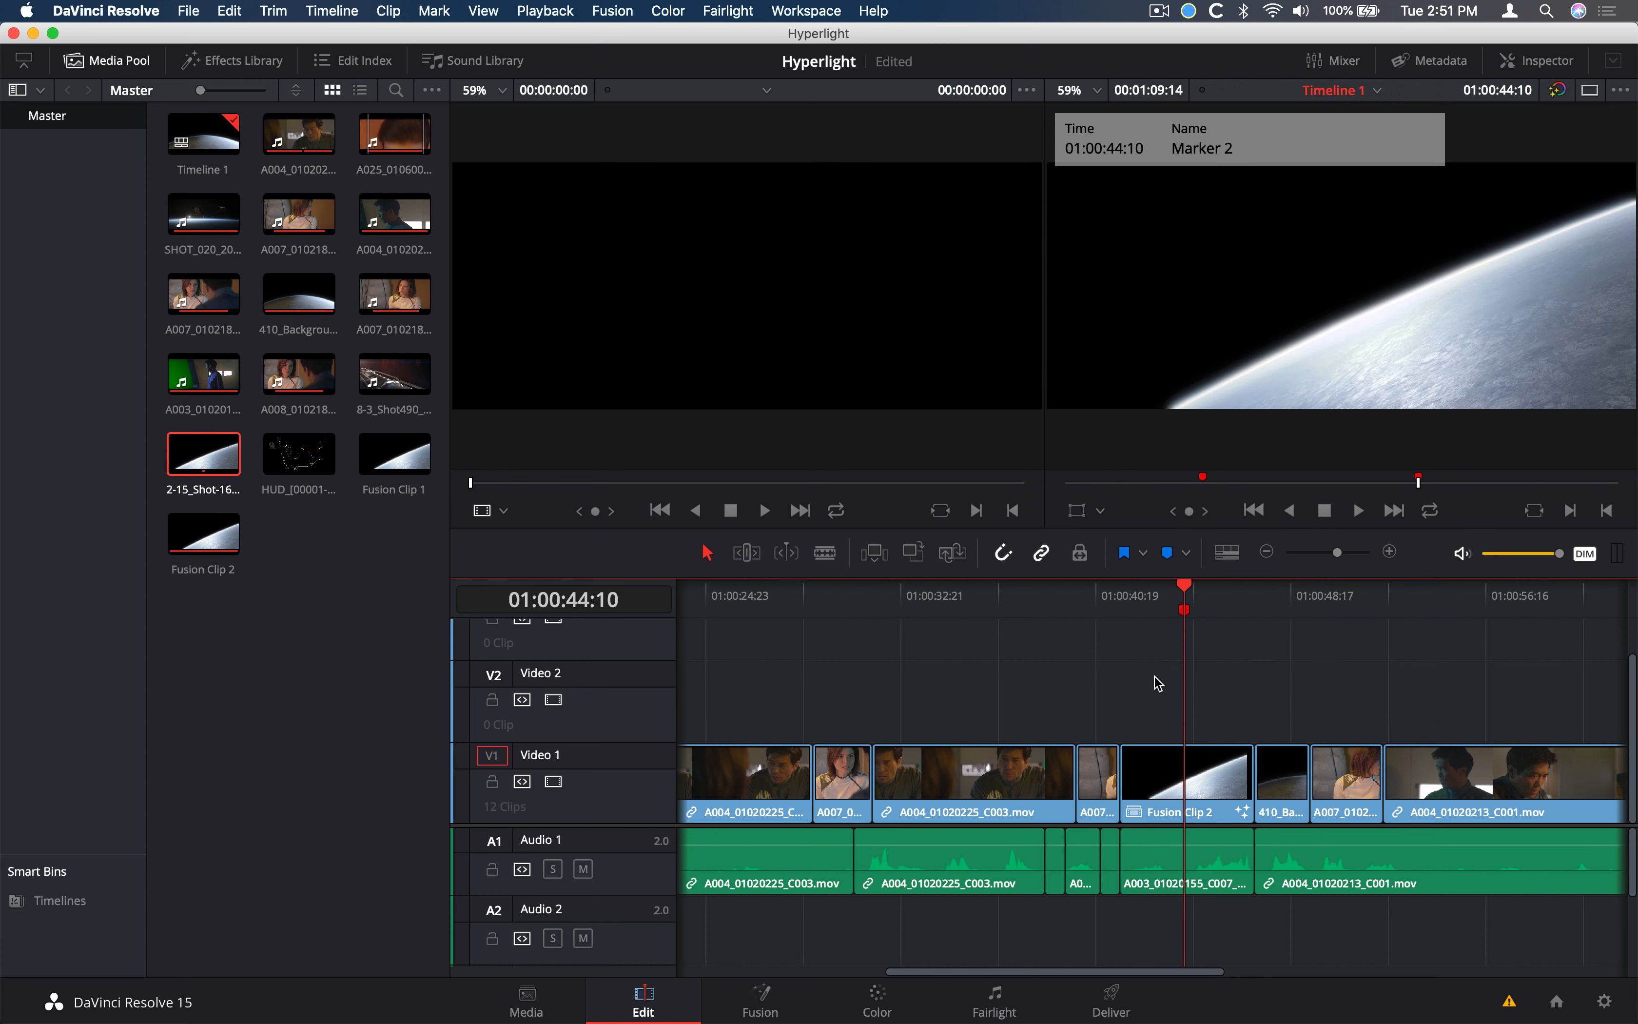
pyautogui.click(1163, 779)
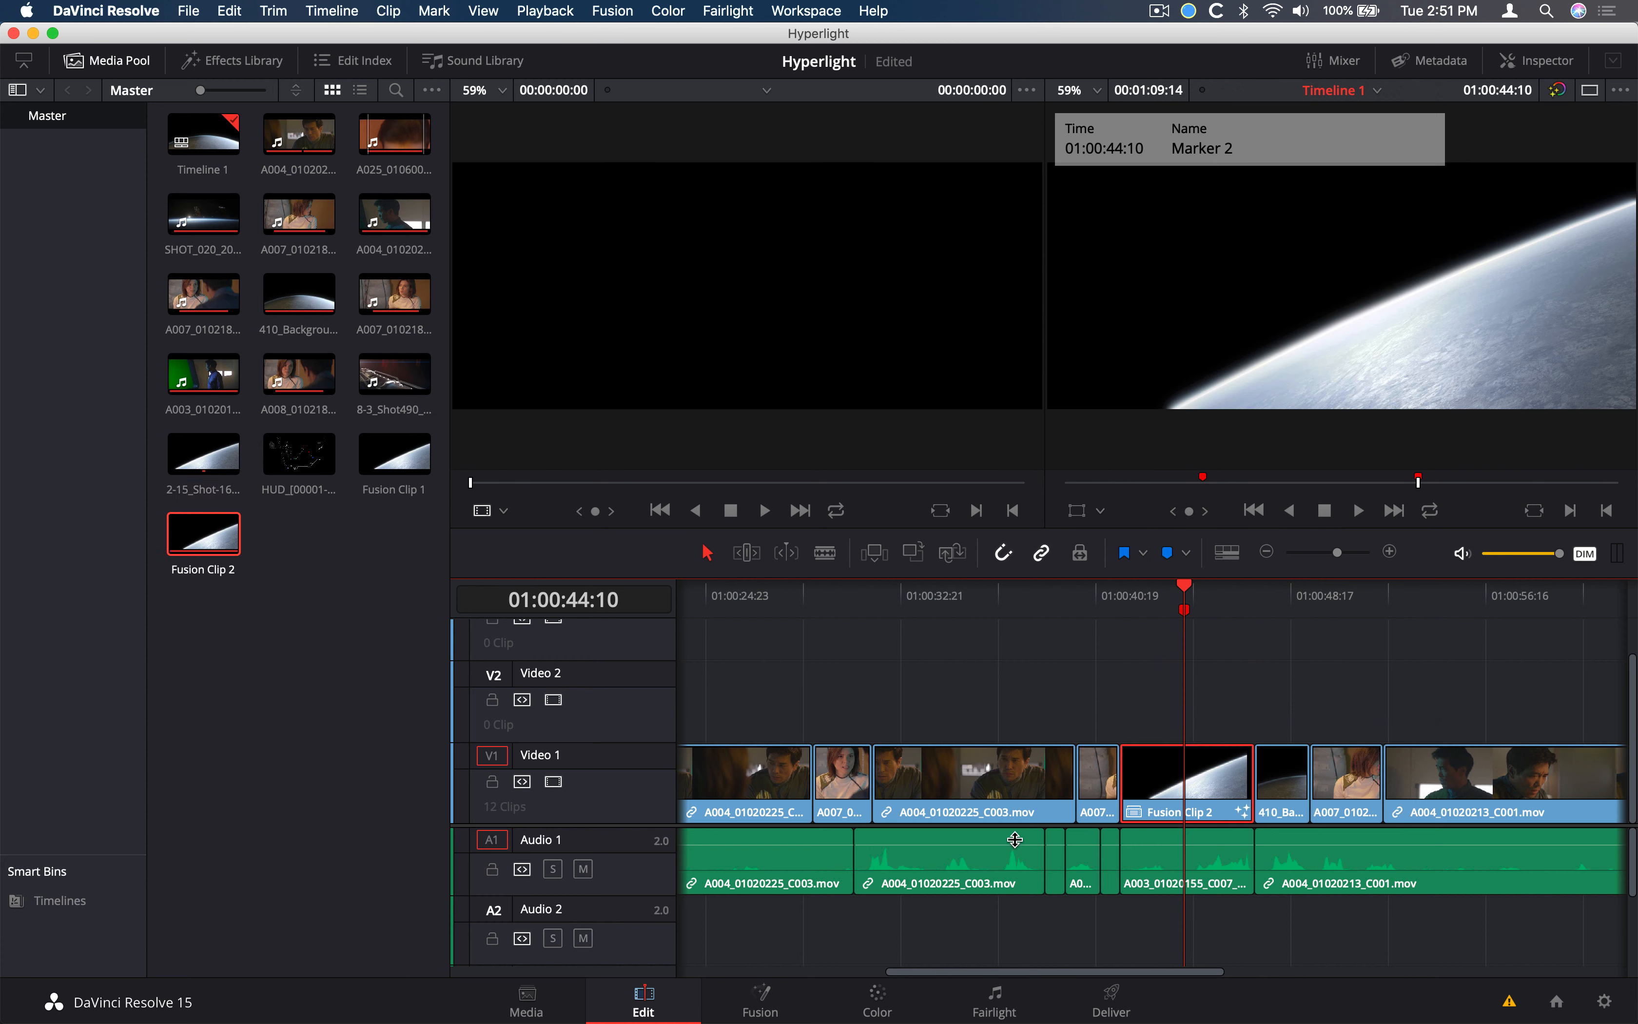
pyautogui.click(765, 995)
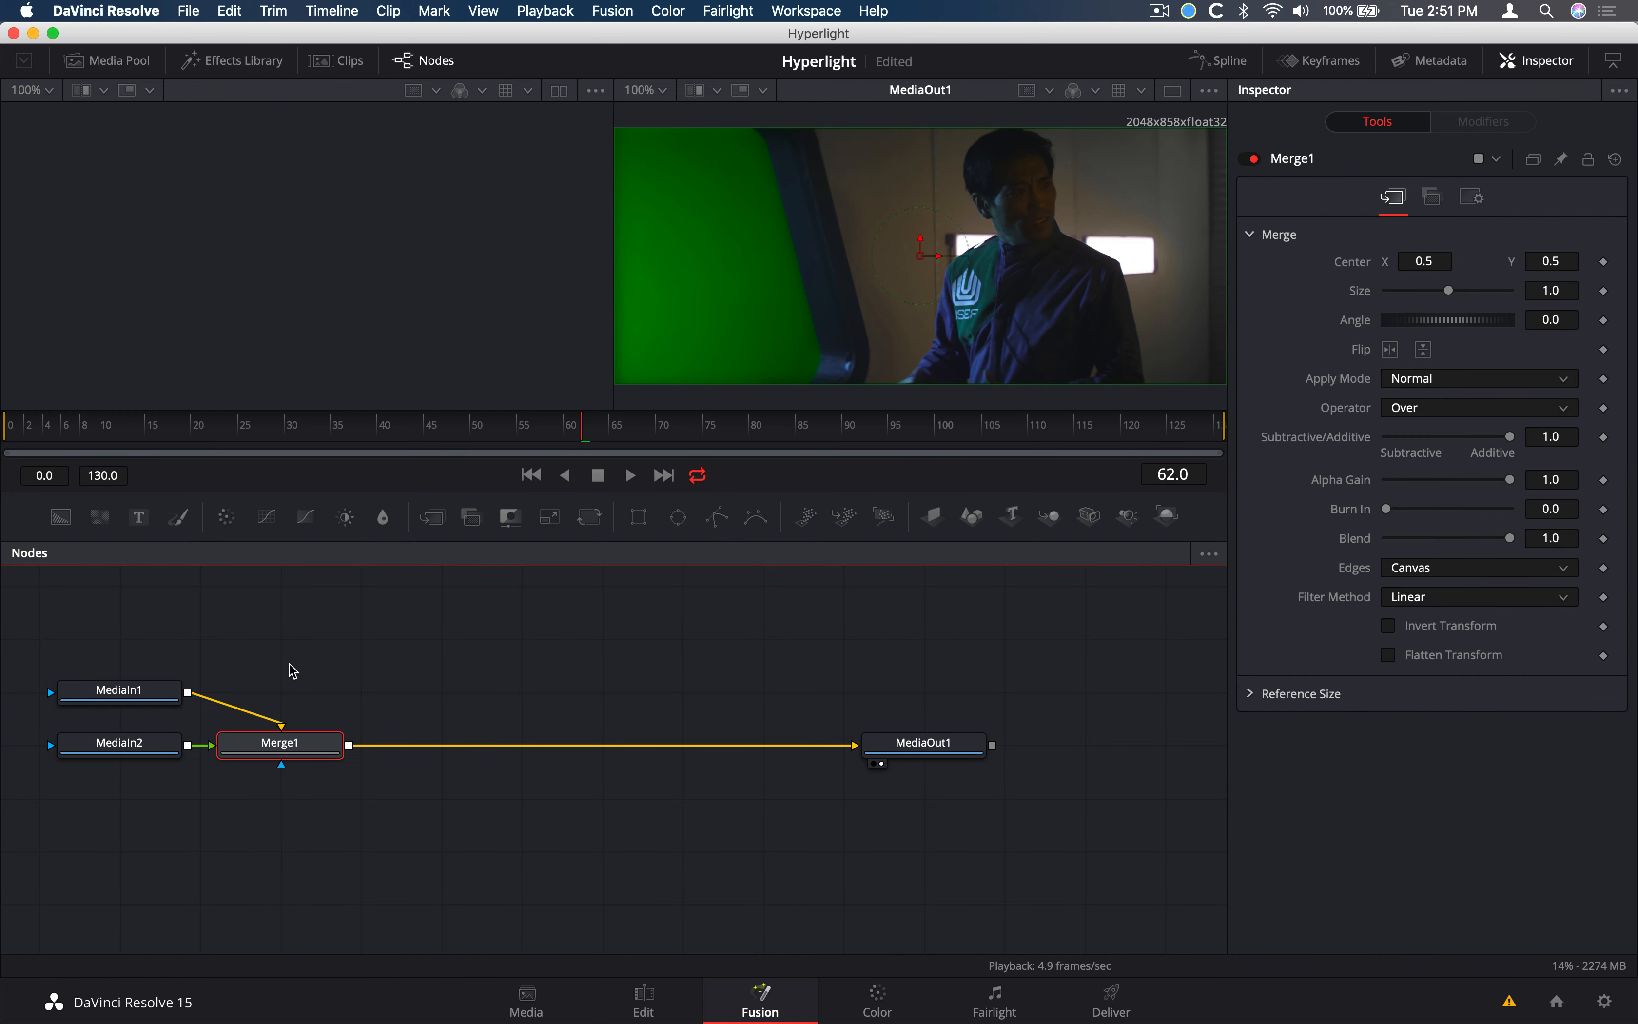
# Show the planet background node MediaIn1 in the first viewer and the green screen node MediaIn2 in the second viewer
pyautogui.click(123, 692)
pyautogui.press('1')
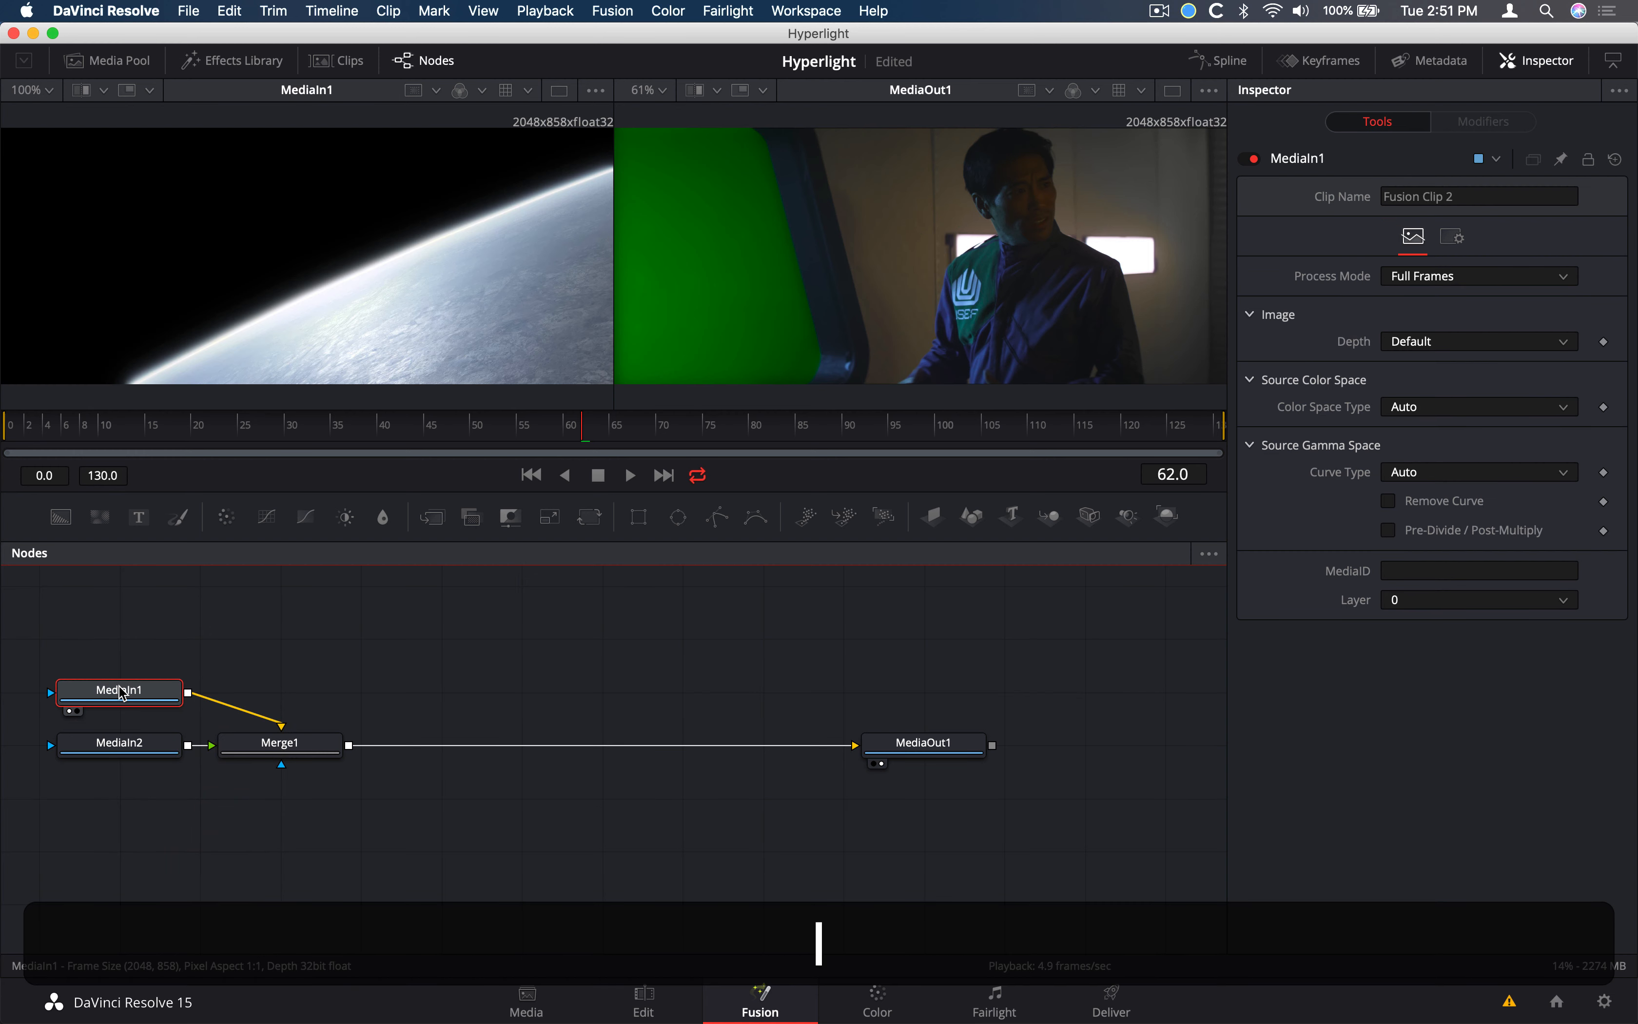
pyautogui.click(114, 745)
pyautogui.press('2')
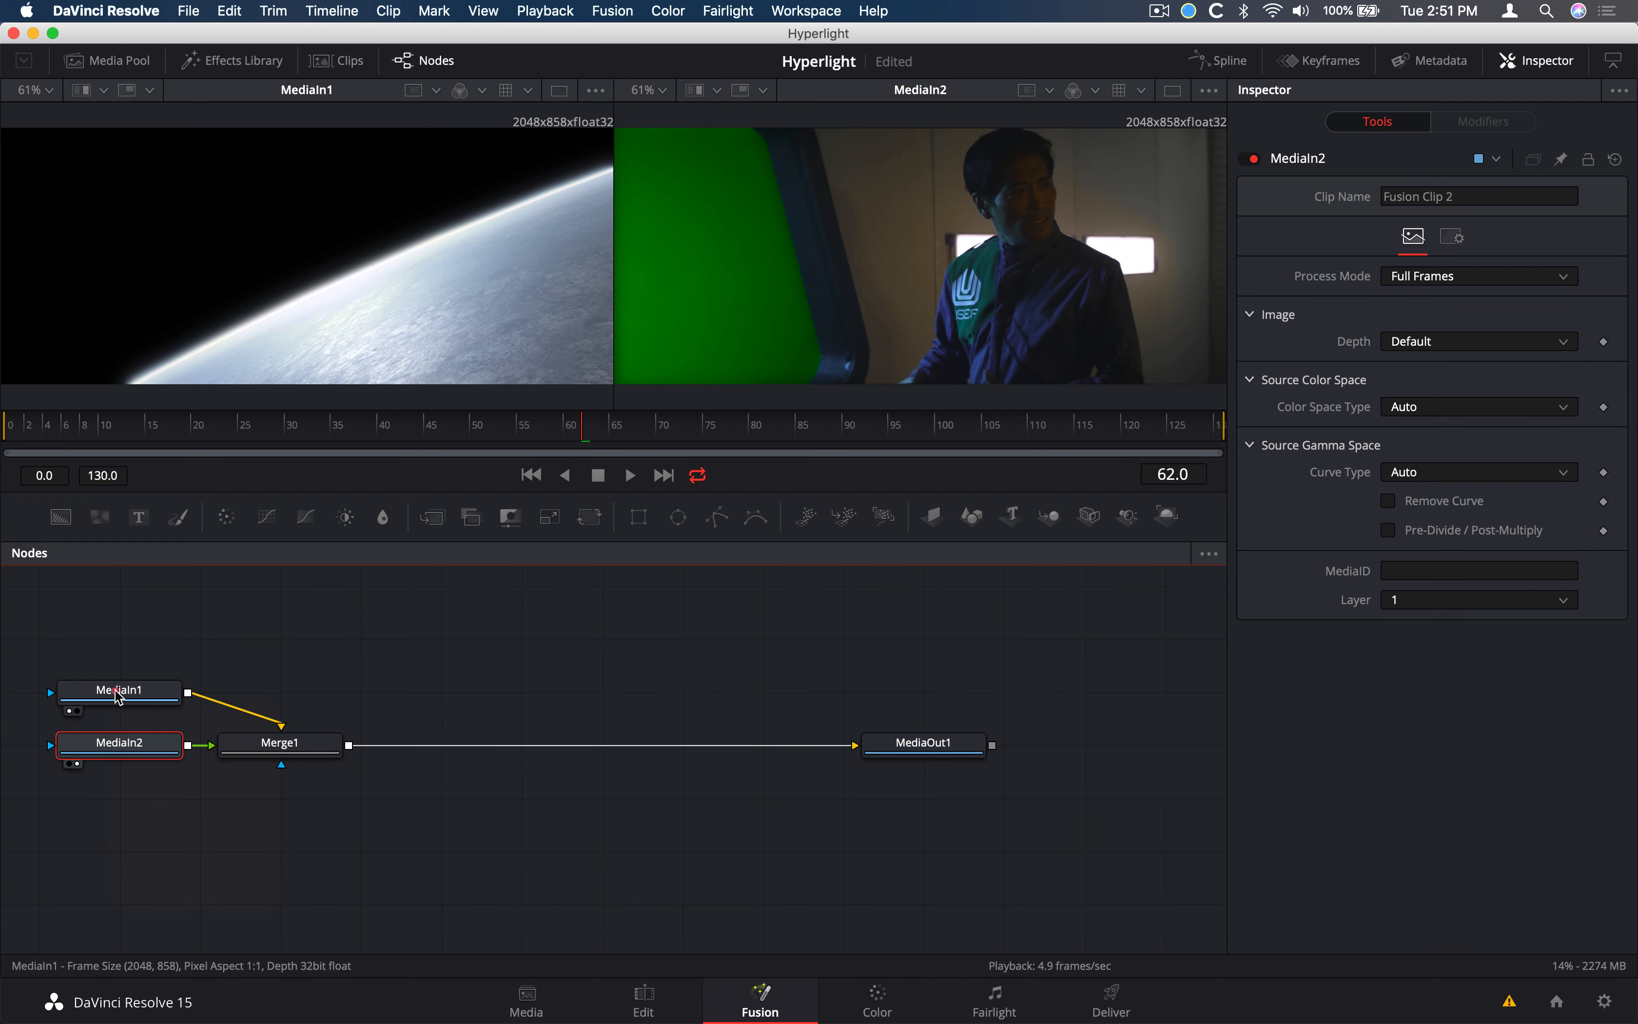
# Rearrange the input nodes so MediaIn1 sits in line with Merge1 and MediaIn2 sits above it
pyautogui.moveTo(118, 695)
pyautogui.mouseDown()
pyautogui.moveTo(118, 749)
pyautogui.moveTo(119, 684)
pyautogui.mouseUp()
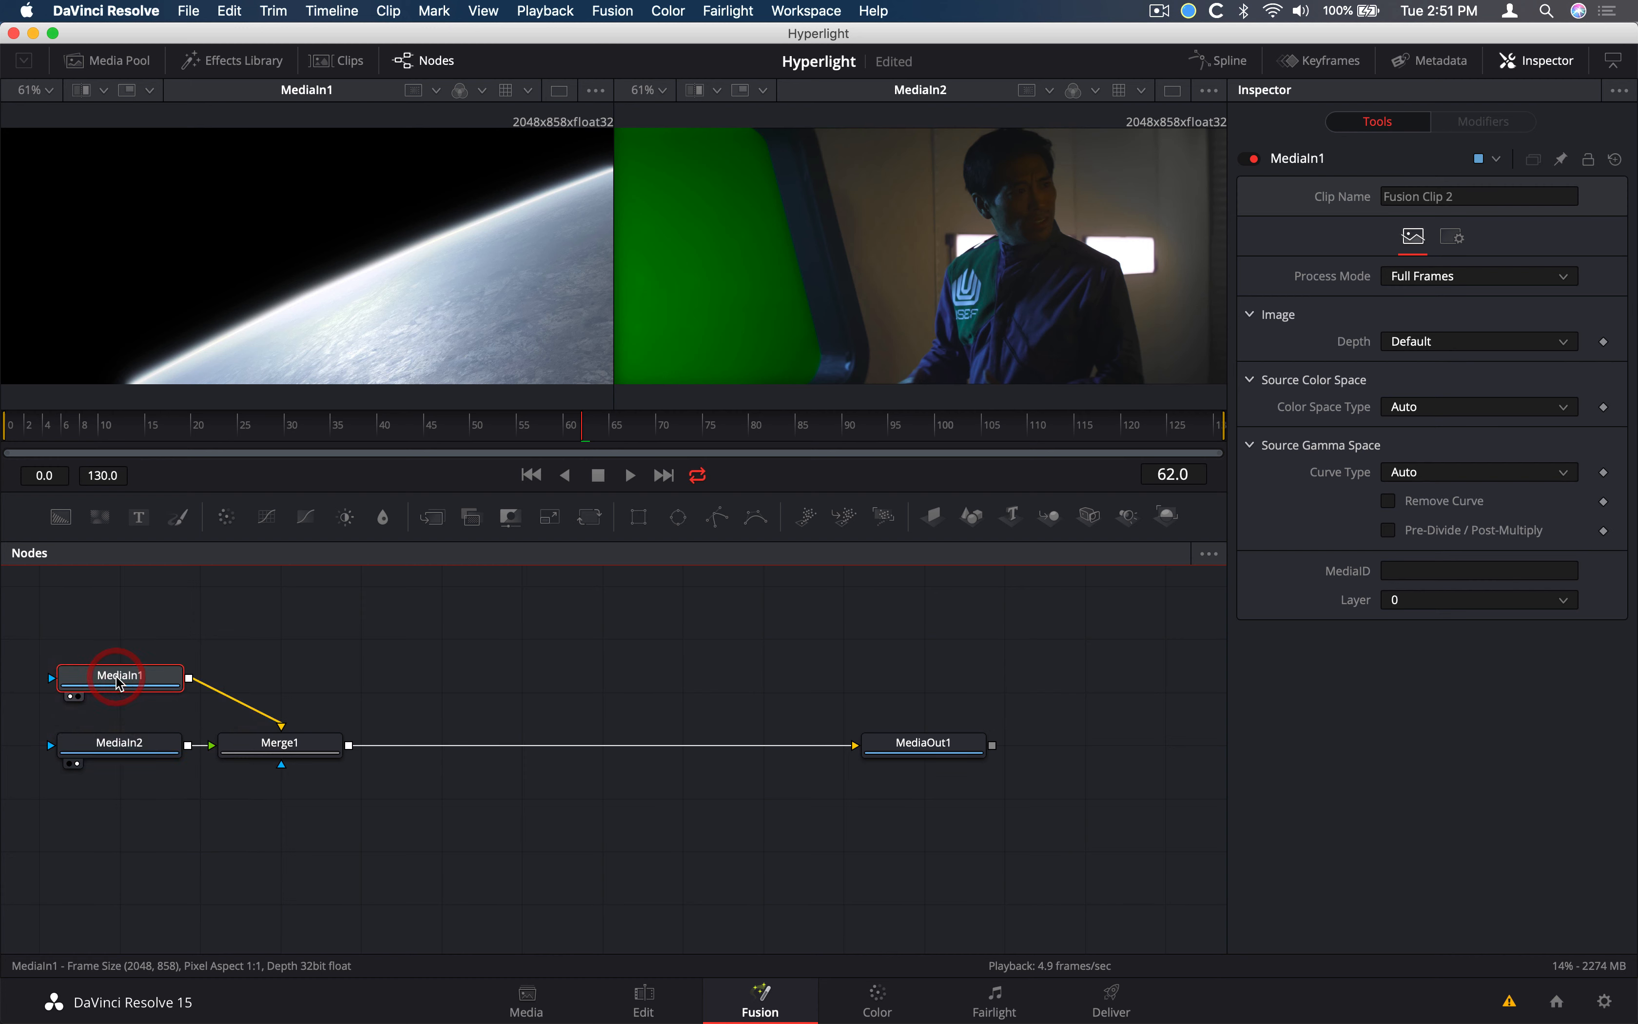
pyautogui.click(156, 747)
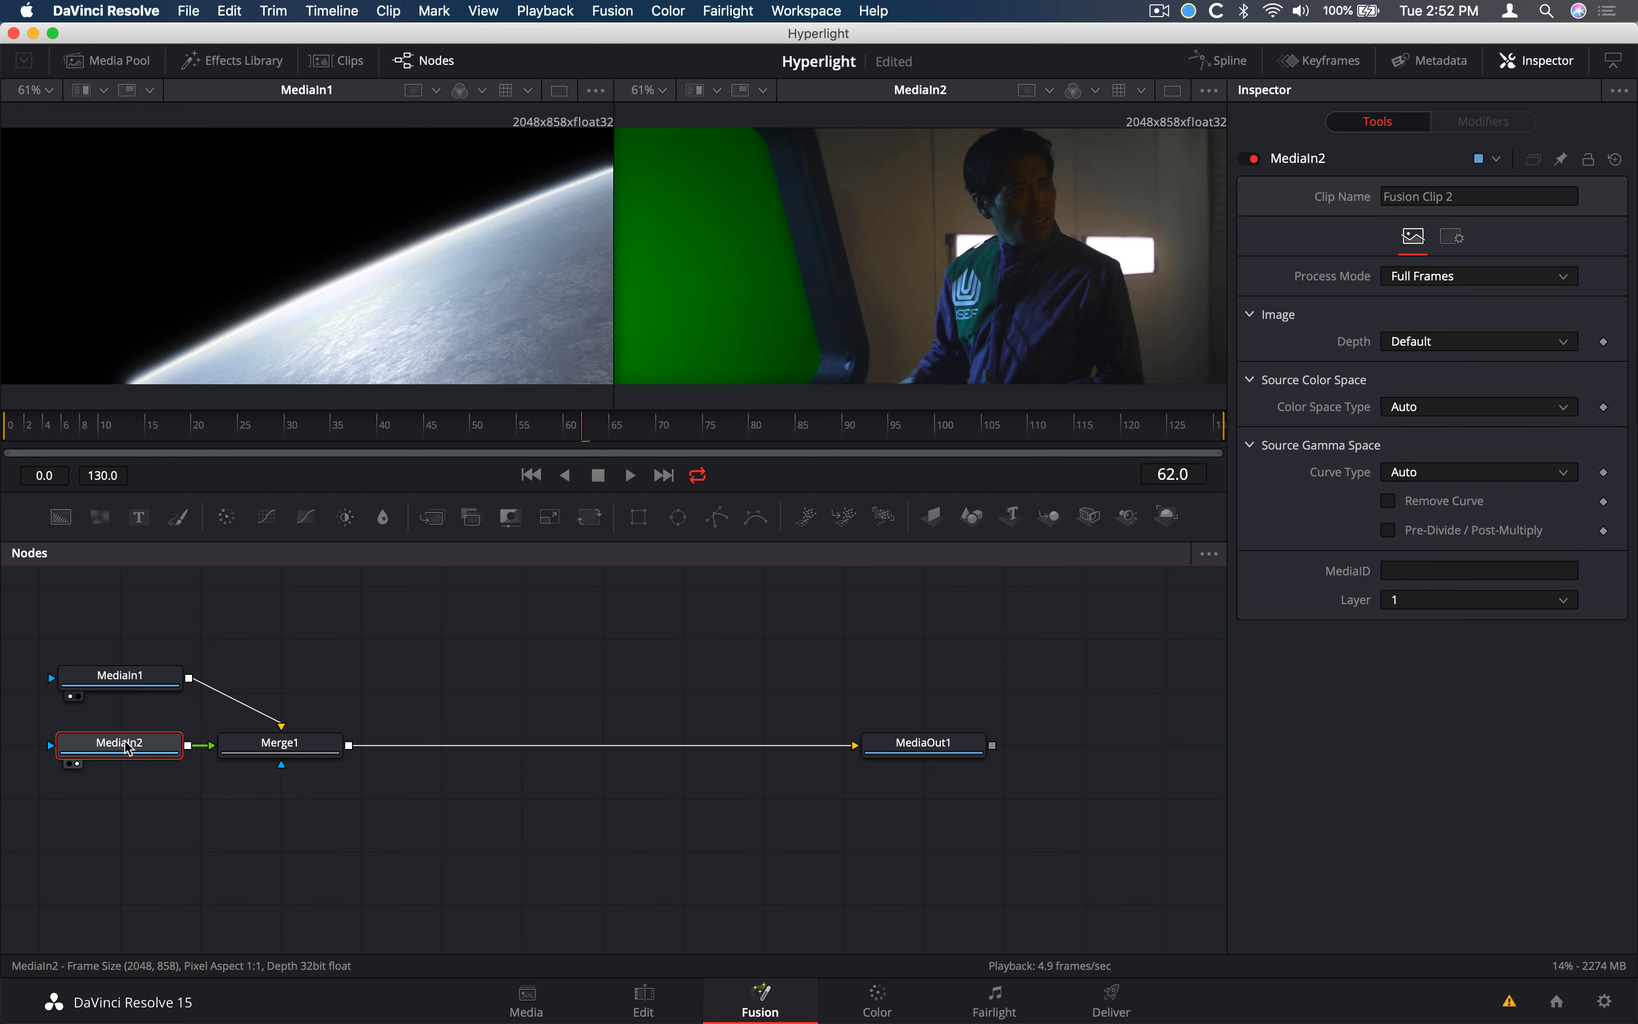
pyautogui.moveTo(128, 748)
pyautogui.mouseDown()
pyautogui.moveTo(134, 642)
pyautogui.moveTo(121, 751)
pyautogui.mouseUp()
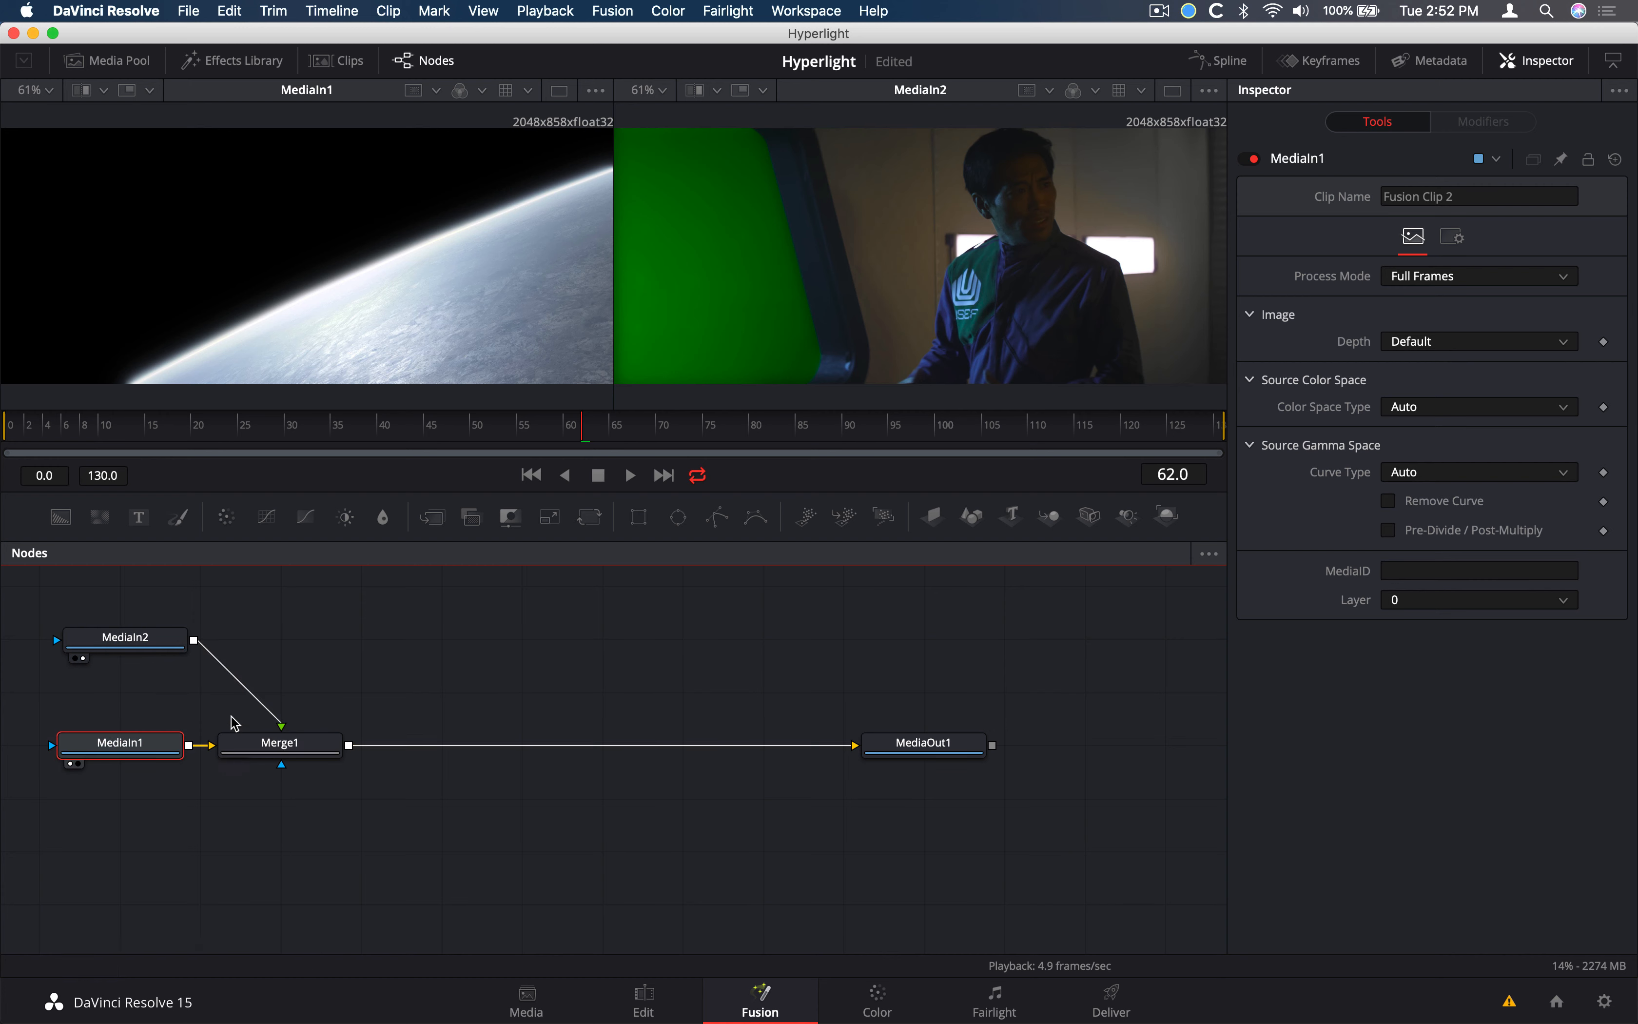
# Rename the MediaIn1 node as PLANET_BG
pyautogui.rightClick(134, 747)
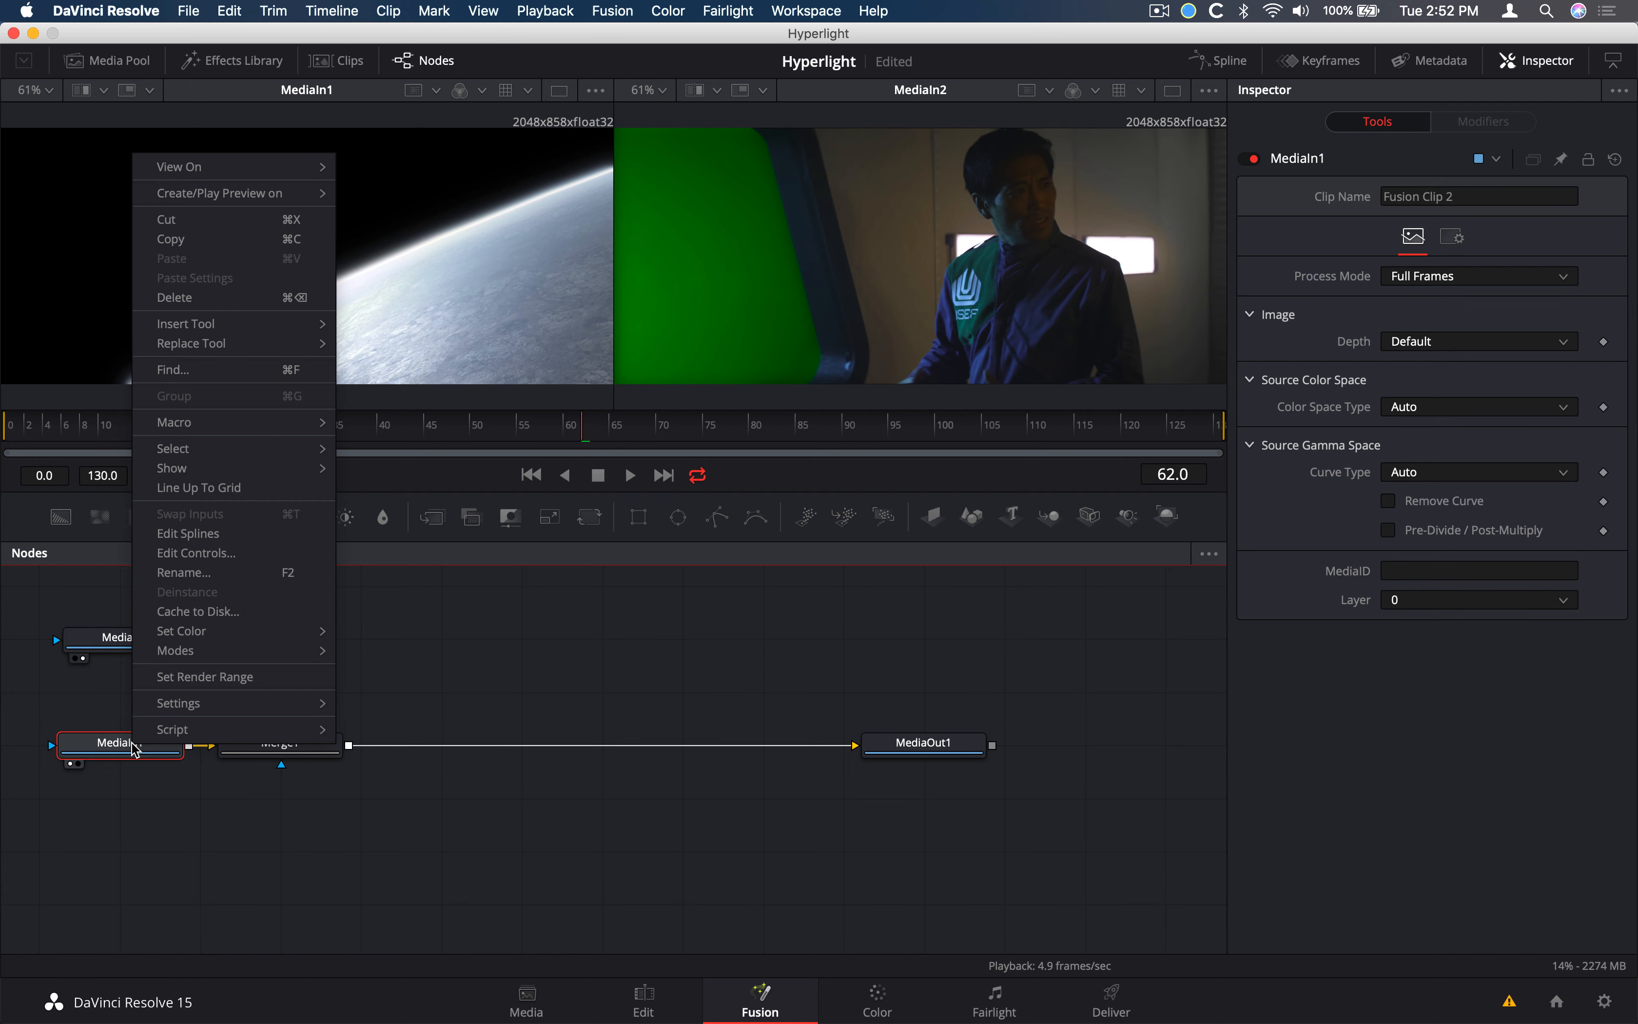
pyautogui.click(187, 573)
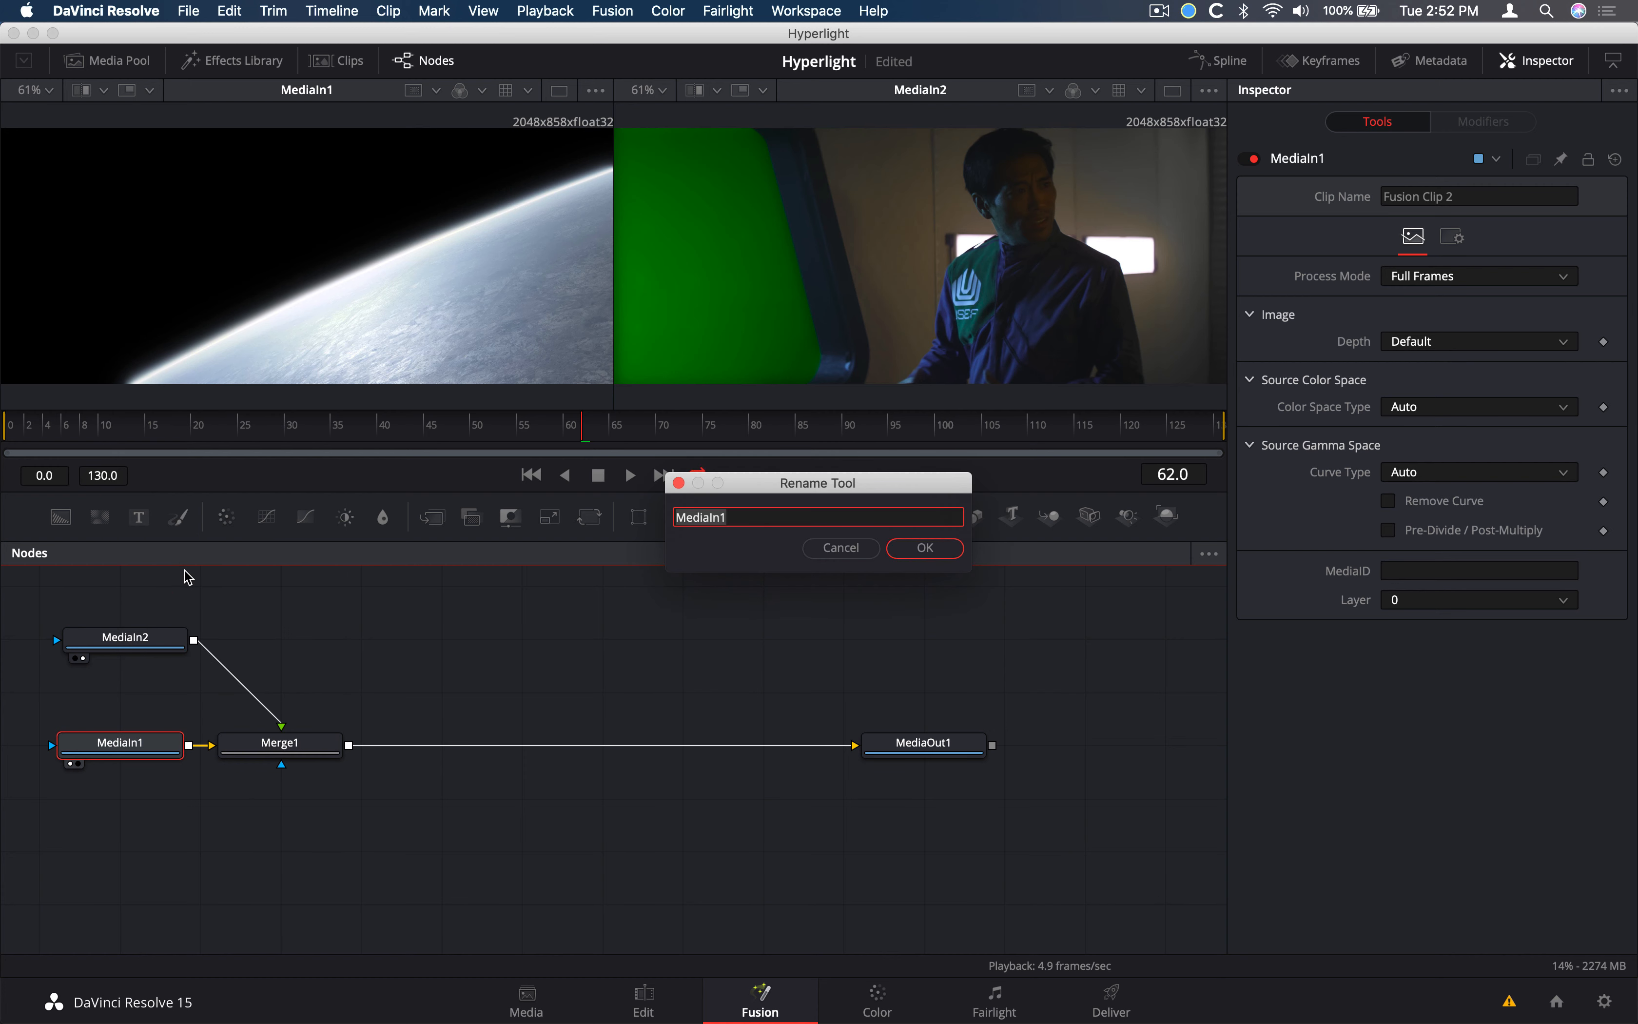
pyautogui.write('PLANTE')
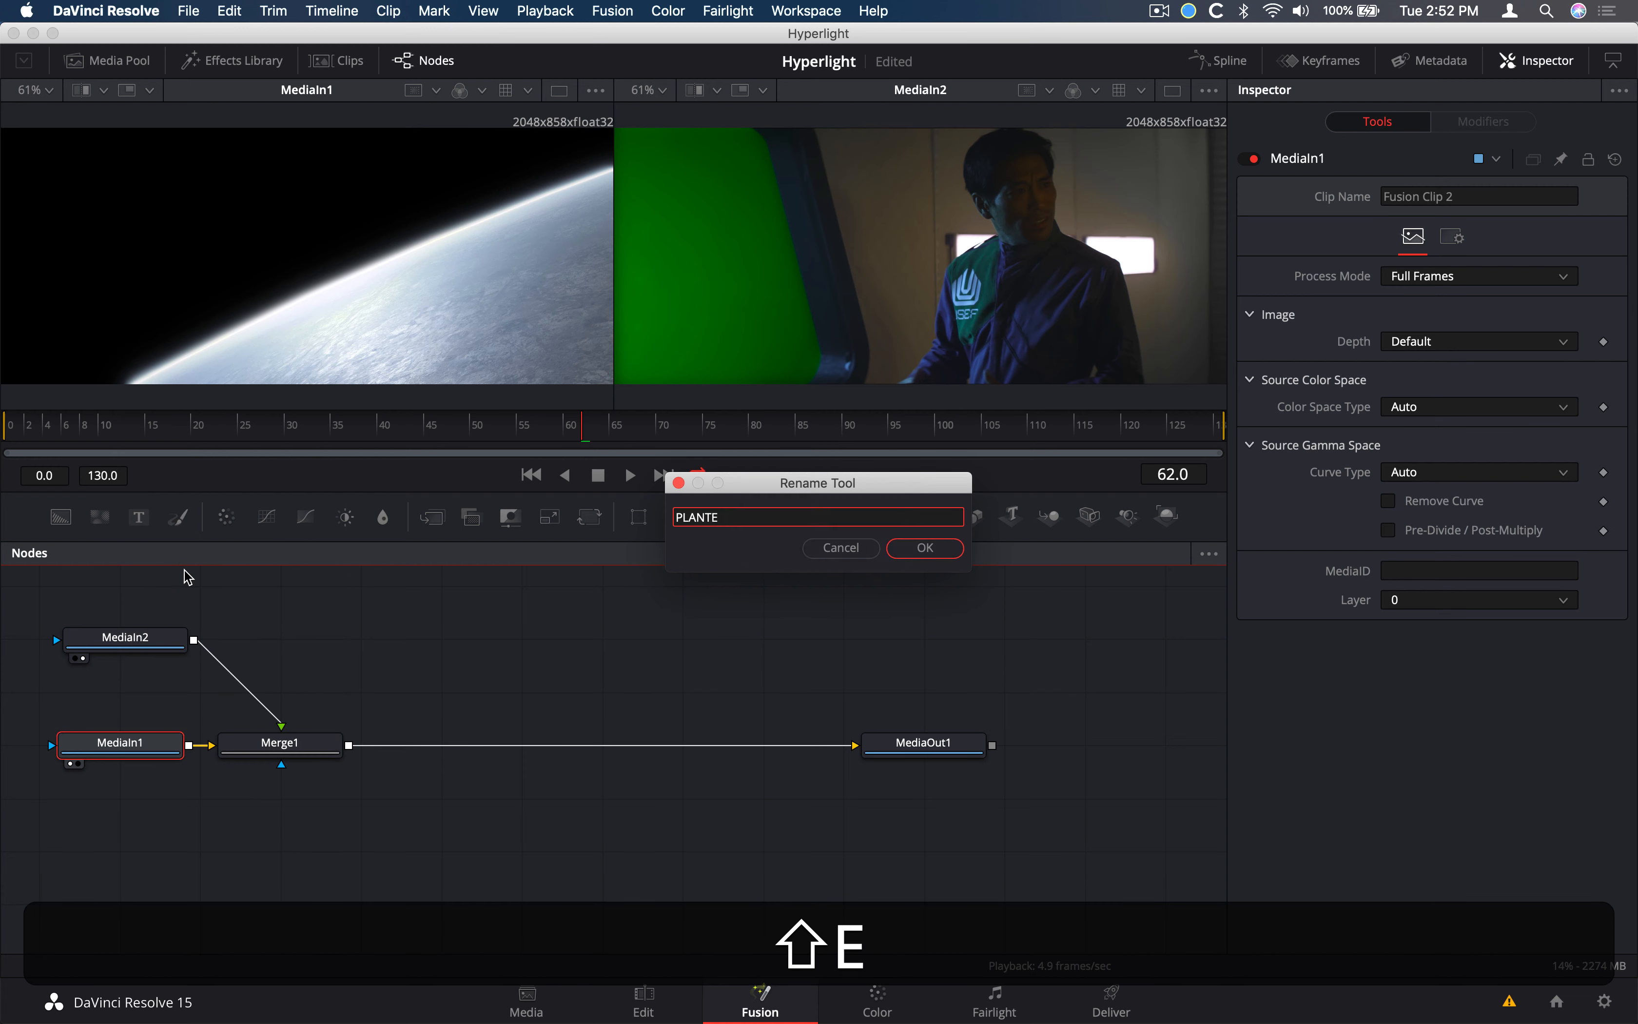
pyautogui.press('BackSpace')
pyautogui.press('BackSpace')
pyautogui.write('ET_BG')
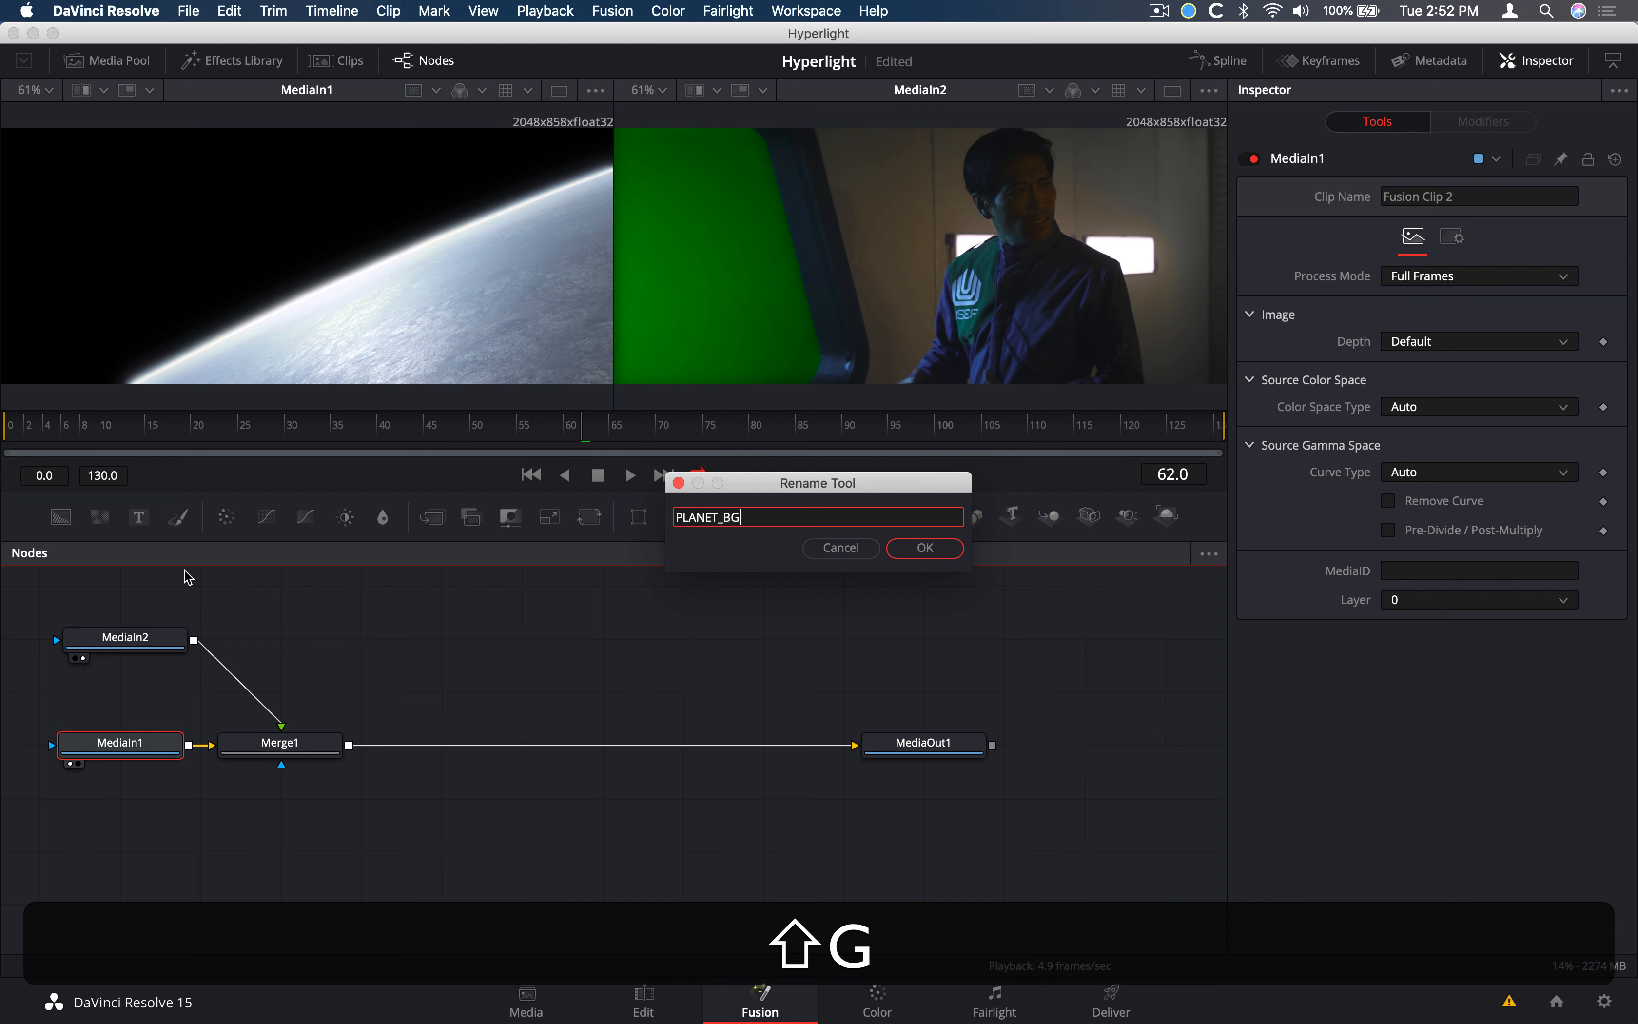
pyautogui.hotkey('shift', 'Return')
# Rename the green screen node MediaIn2, starting the new name with G
pyautogui.click(145, 639)
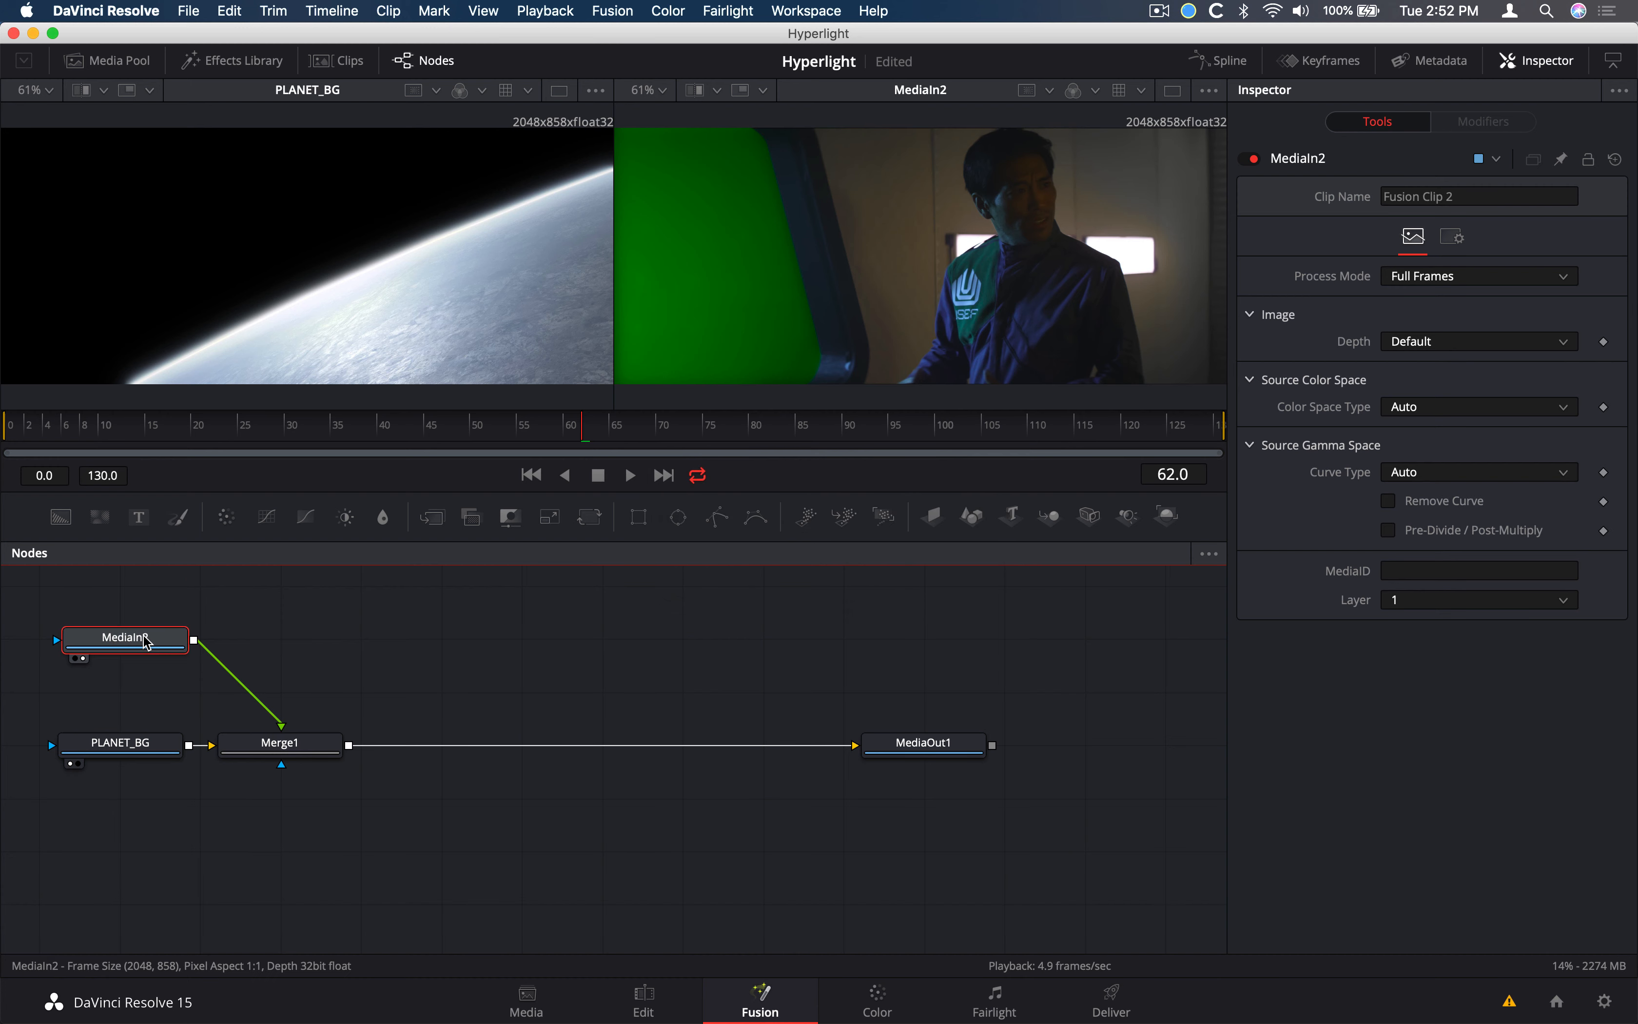
pyautogui.rightClick(146, 640)
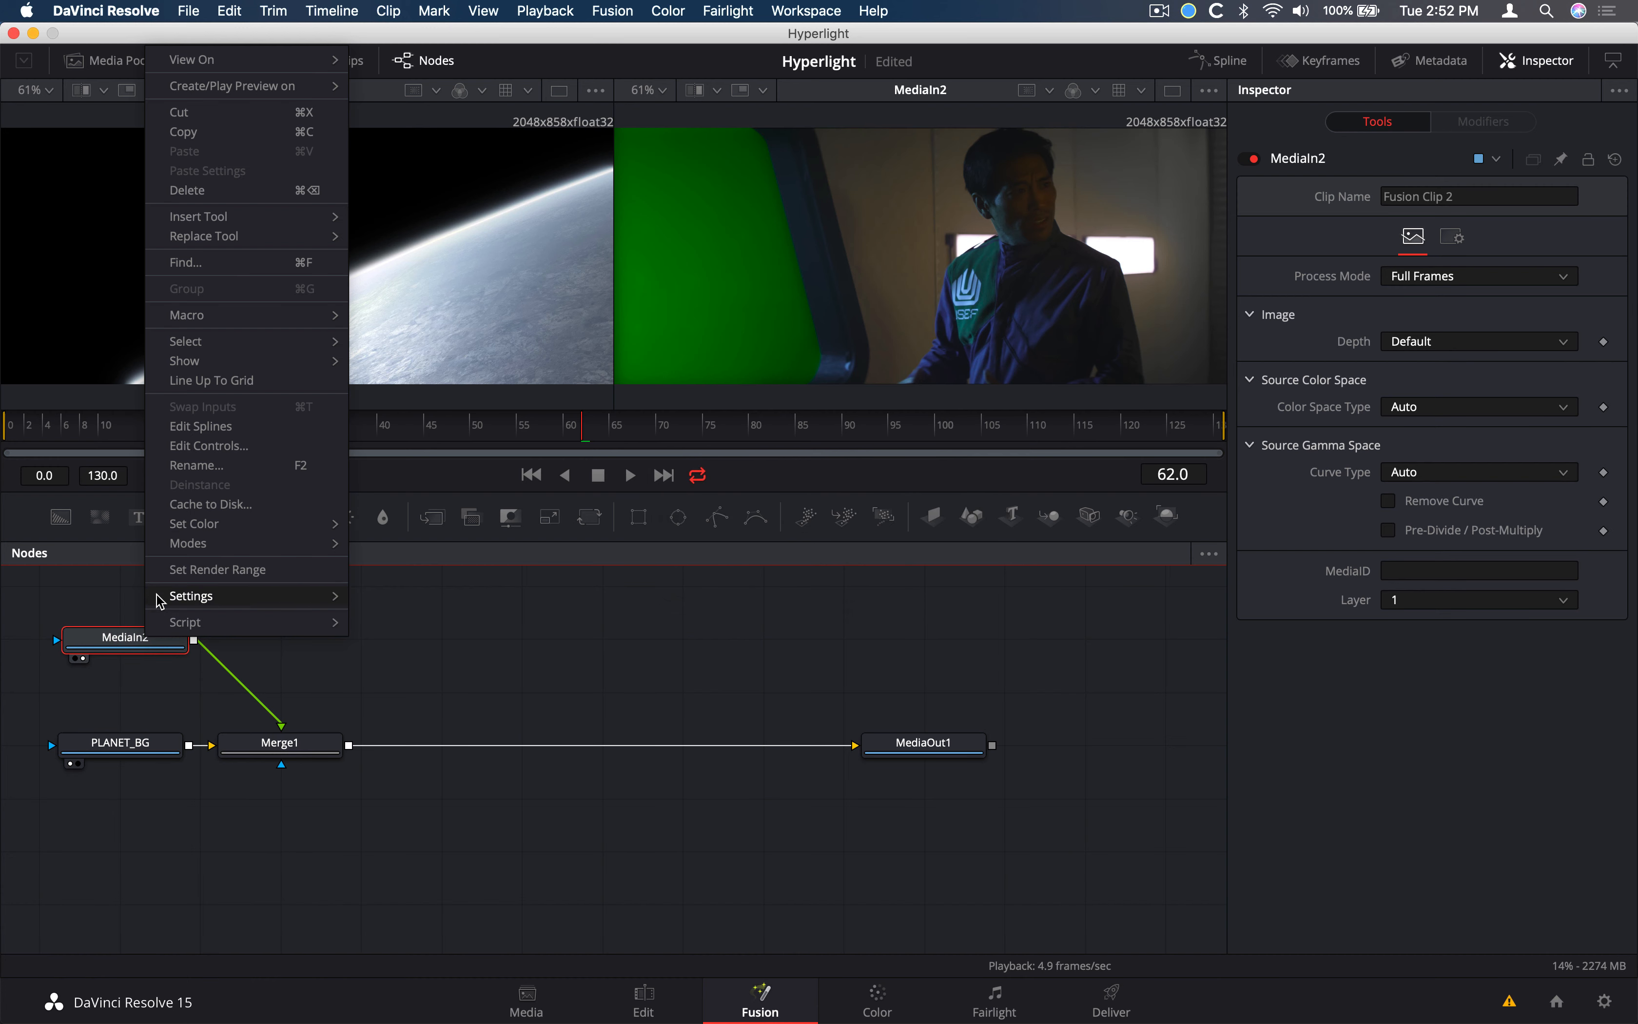
pyautogui.click(197, 467)
pyautogui.write('G')
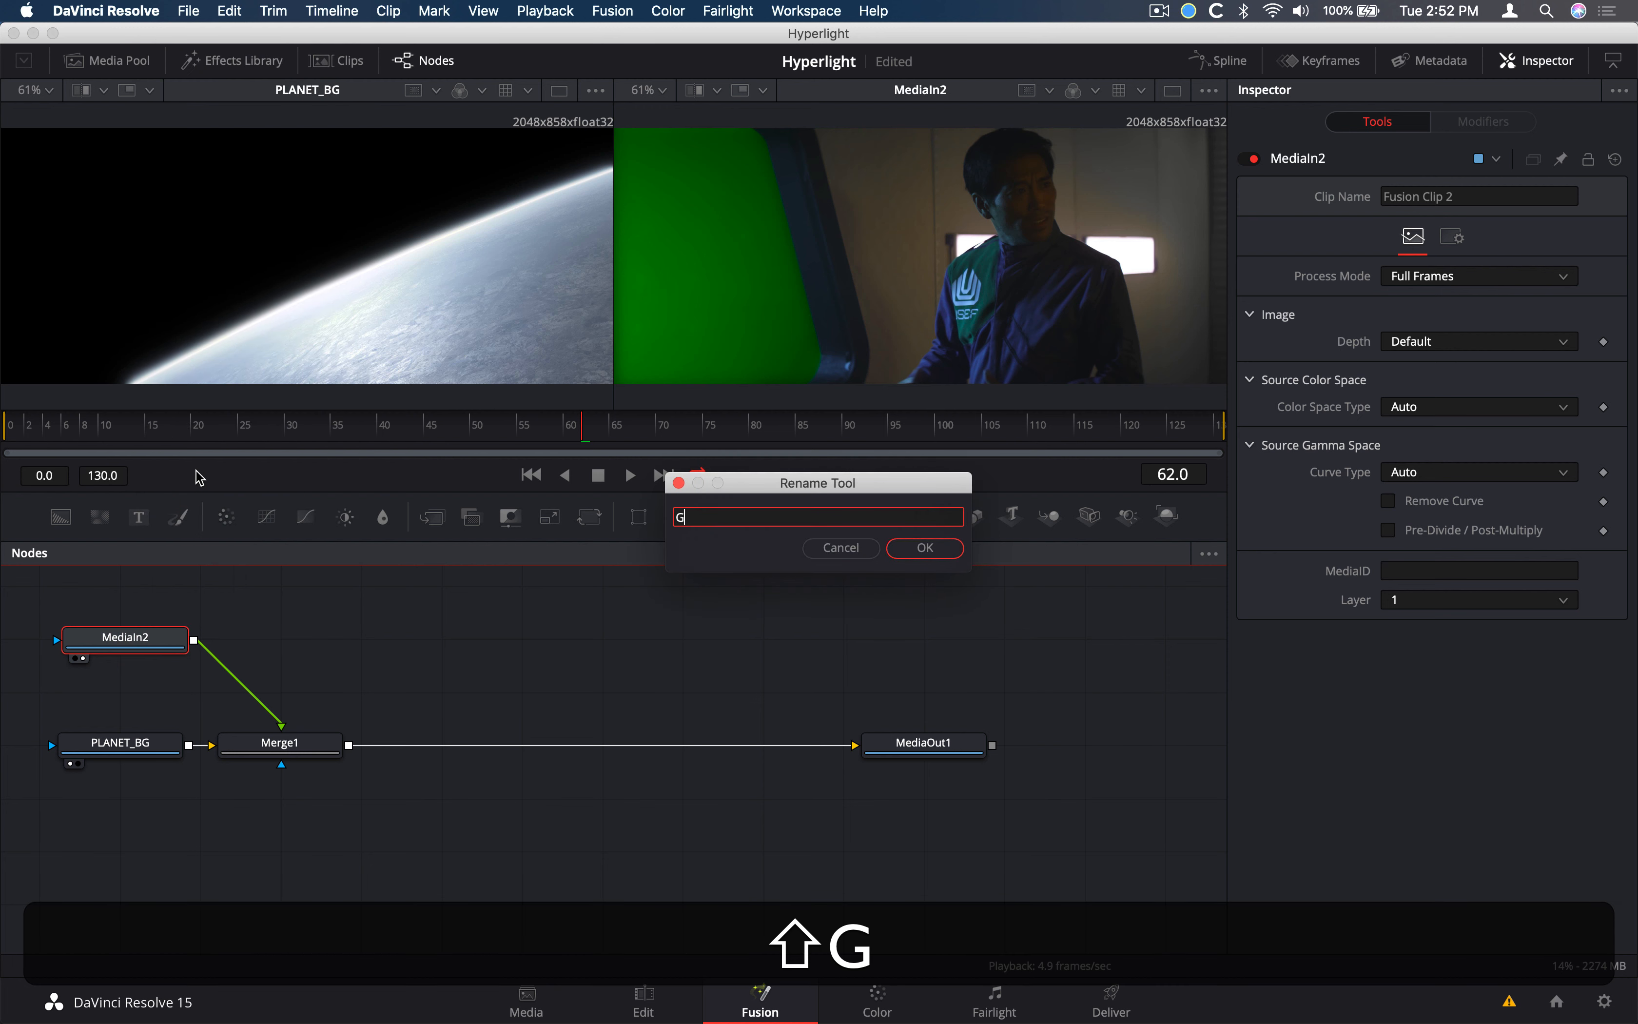
# Rename the selected media input node as GS_FG and place it directly above Merge1
pyautogui.write('S_FG')
pyautogui.hotkey('shift', 'Return')
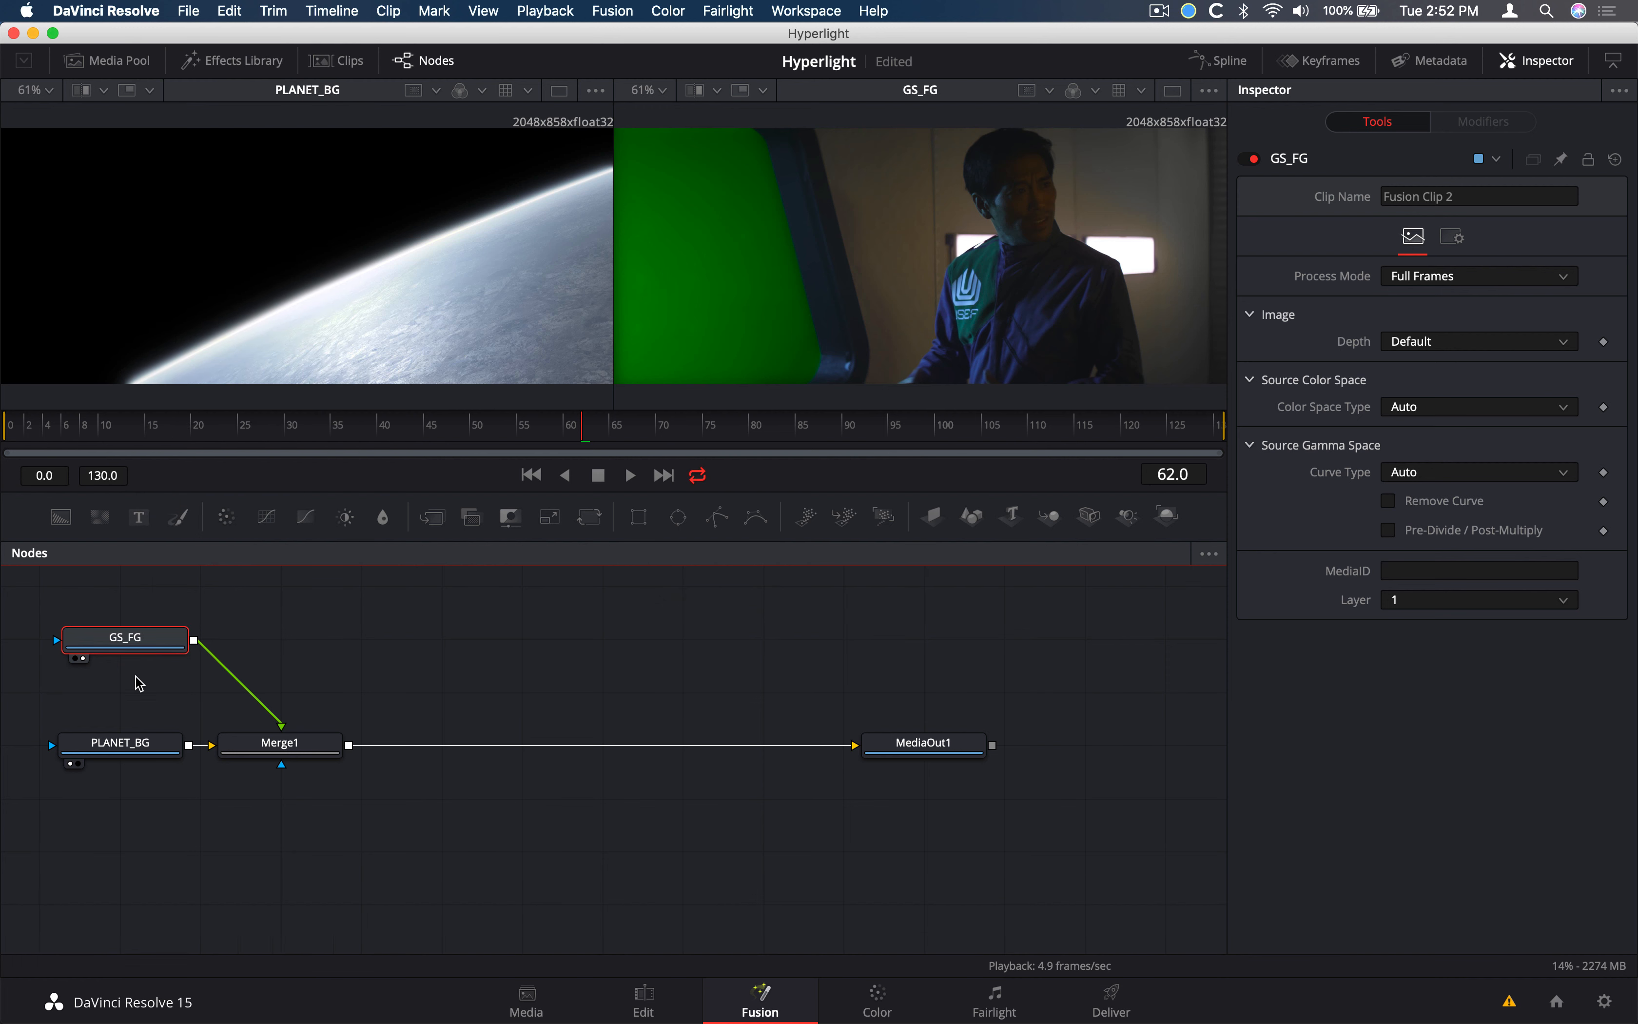
pyautogui.moveTo(144, 644); pyautogui.dragTo(295, 599)
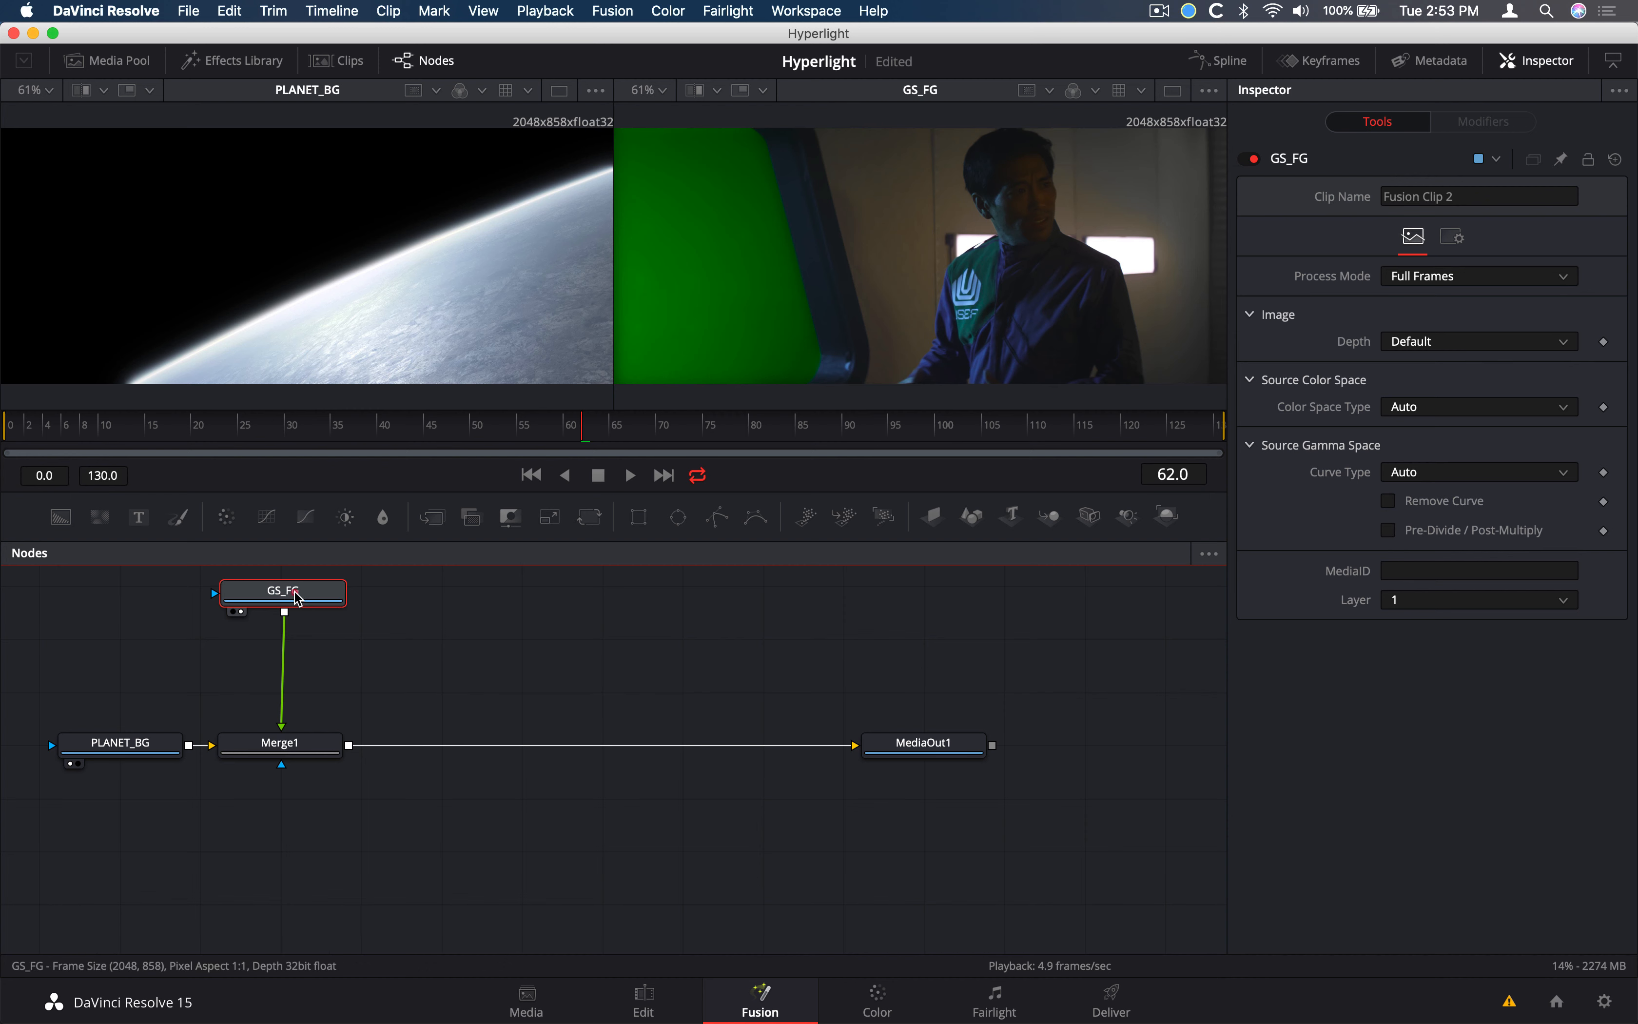
pyautogui.moveTo(295, 592); pyautogui.dragTo(295, 592)
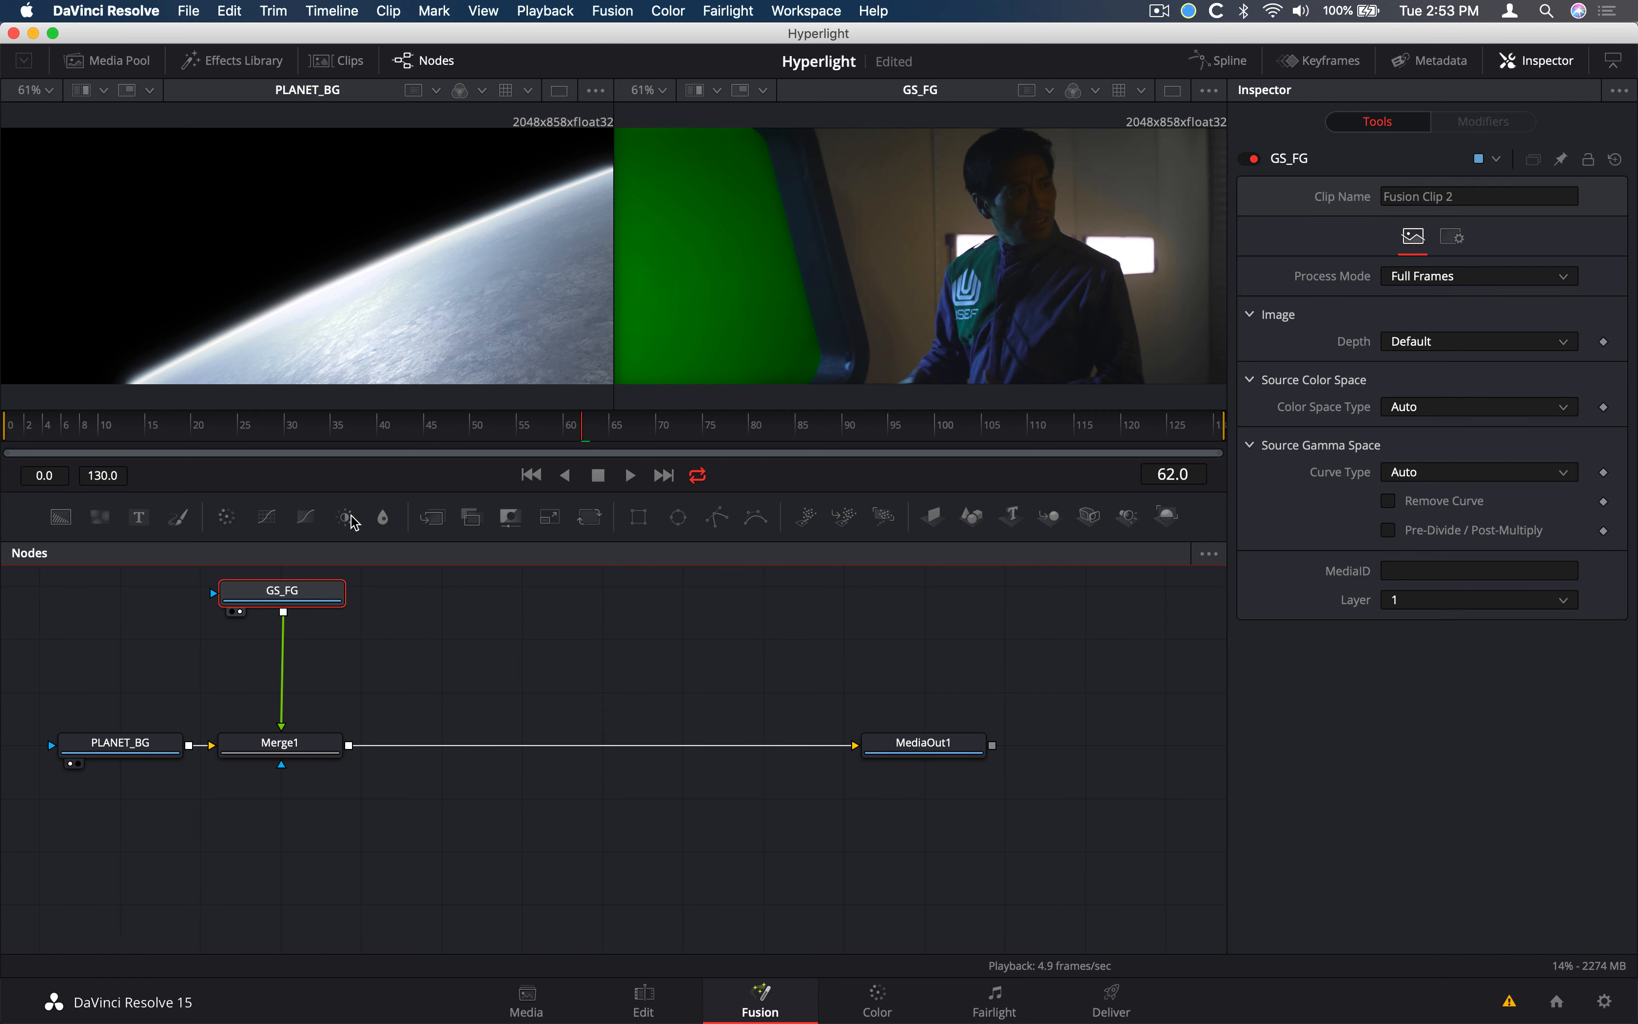
# Insert a Delta Keyer between GS_FG and Merge1, and lower PLANET_BG, Merge1 and the keyer to space out the nodes
pyautogui.click(222, 66)
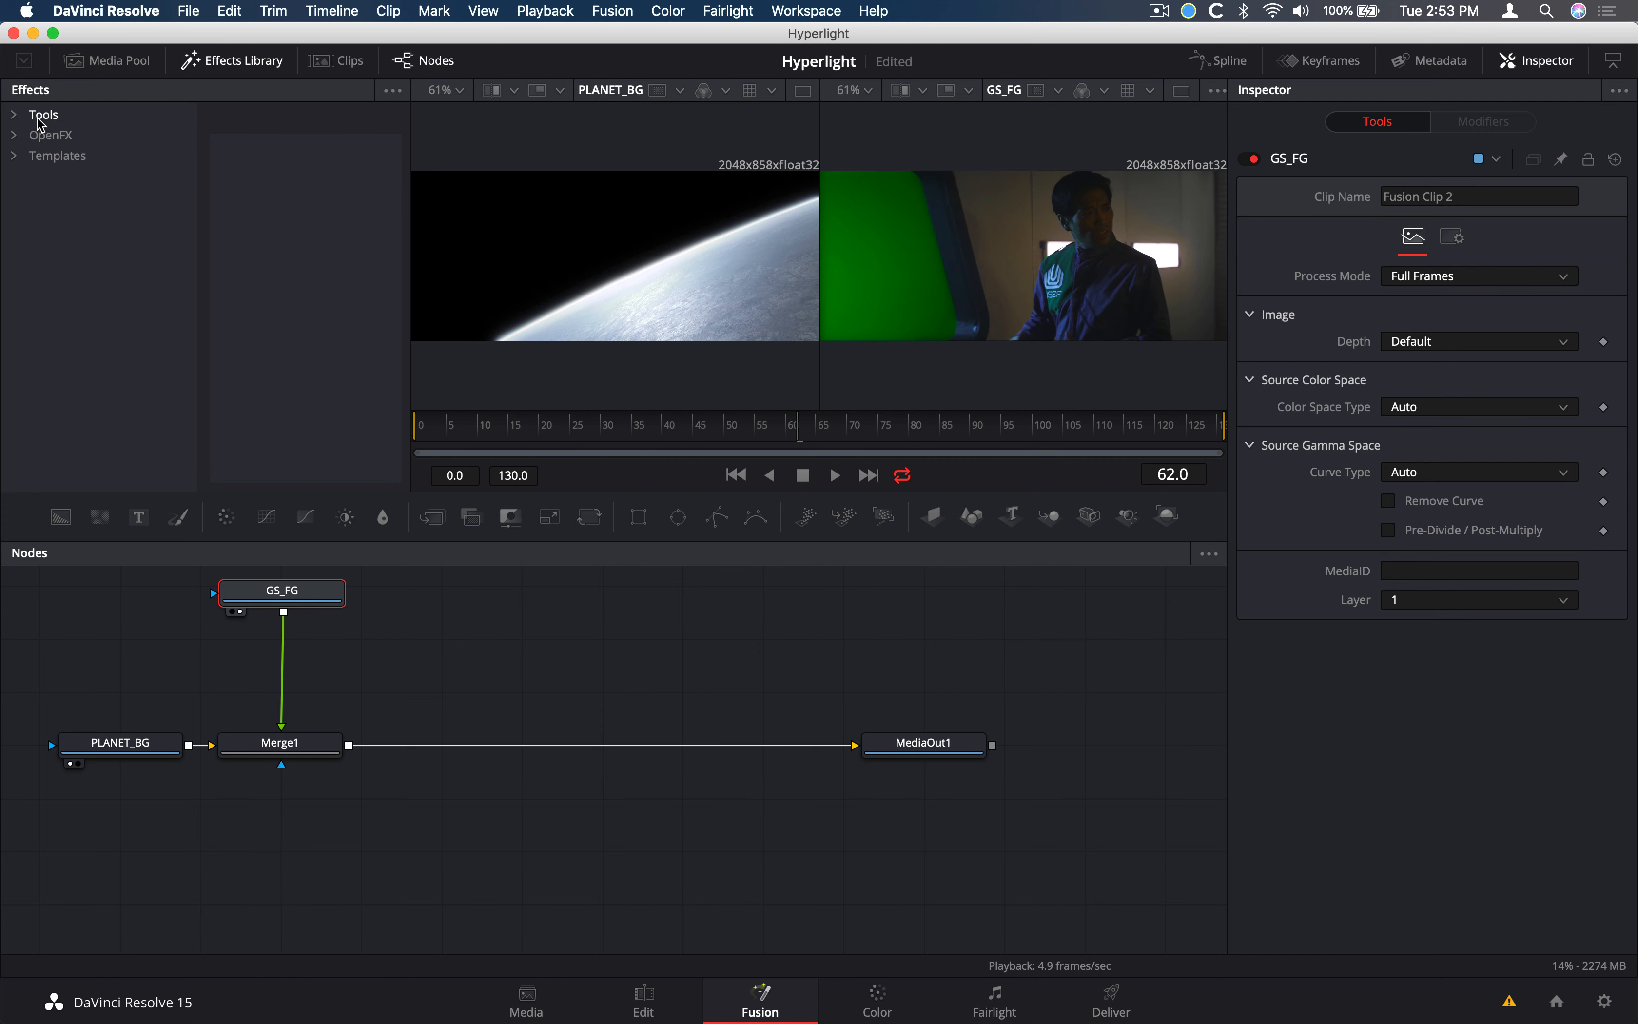
pyautogui.click(17, 116)
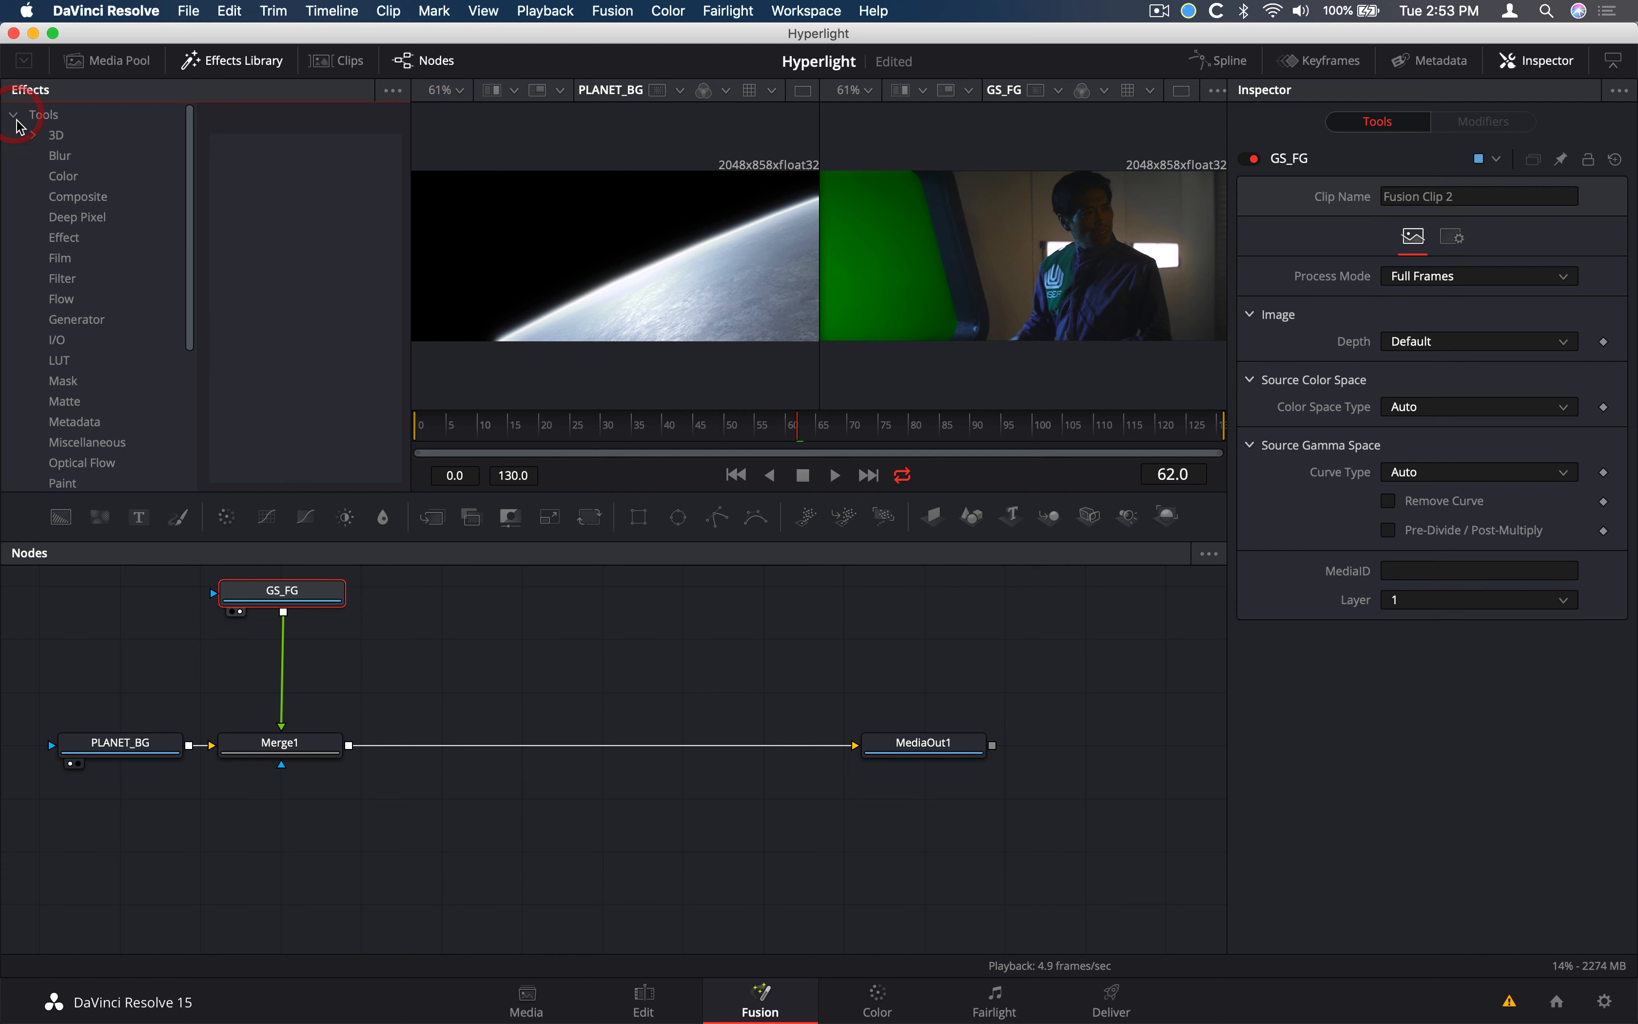
pyautogui.click(76, 406)
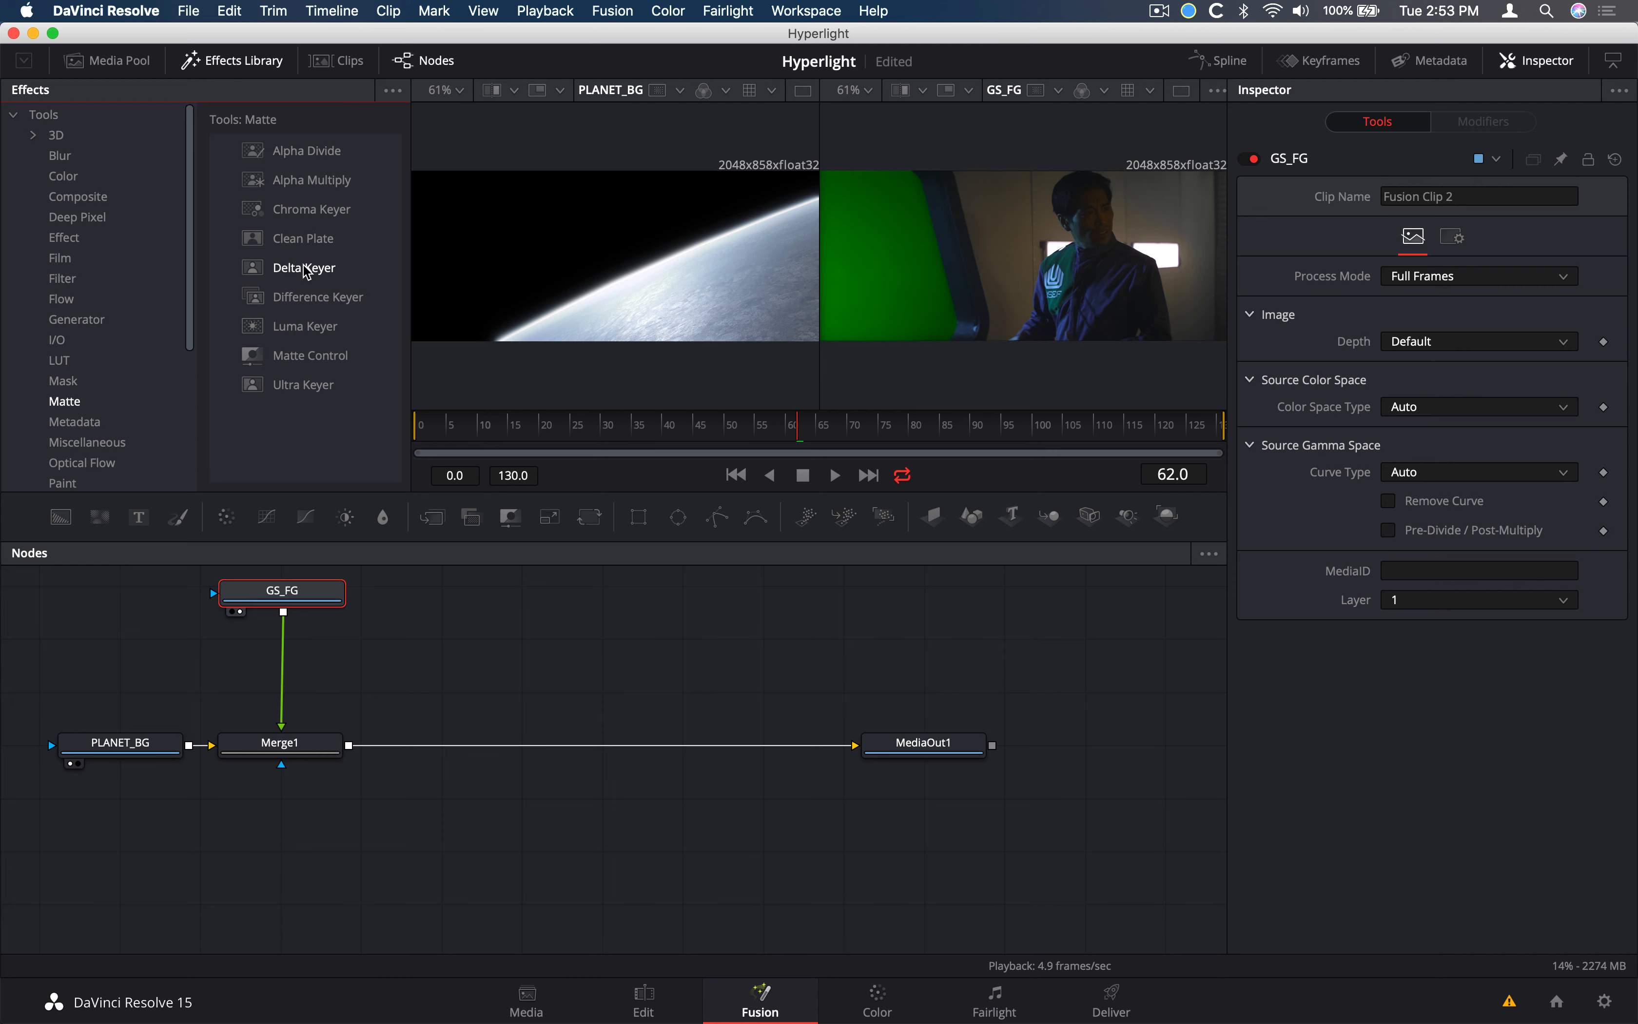
pyautogui.moveTo(306, 271); pyautogui.dragTo(283, 670)
pyautogui.moveTo(128, 797); pyautogui.dragTo(300, 859)
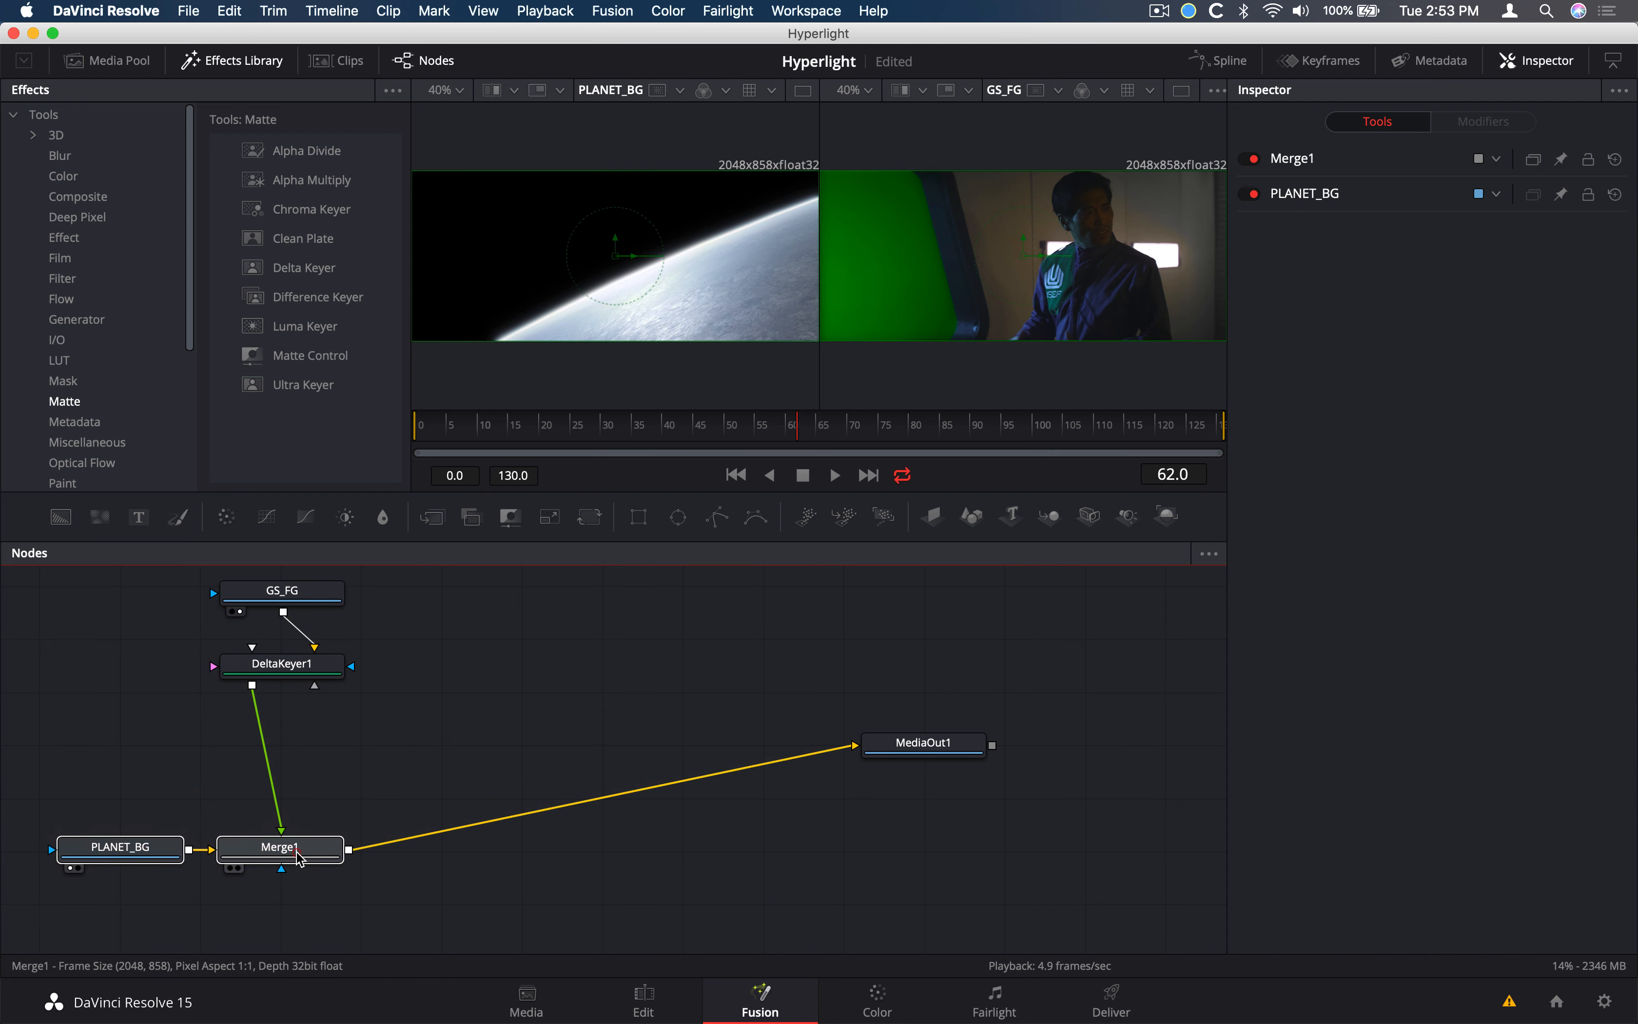
pyautogui.moveTo(309, 669); pyautogui.dragTo(308, 690)
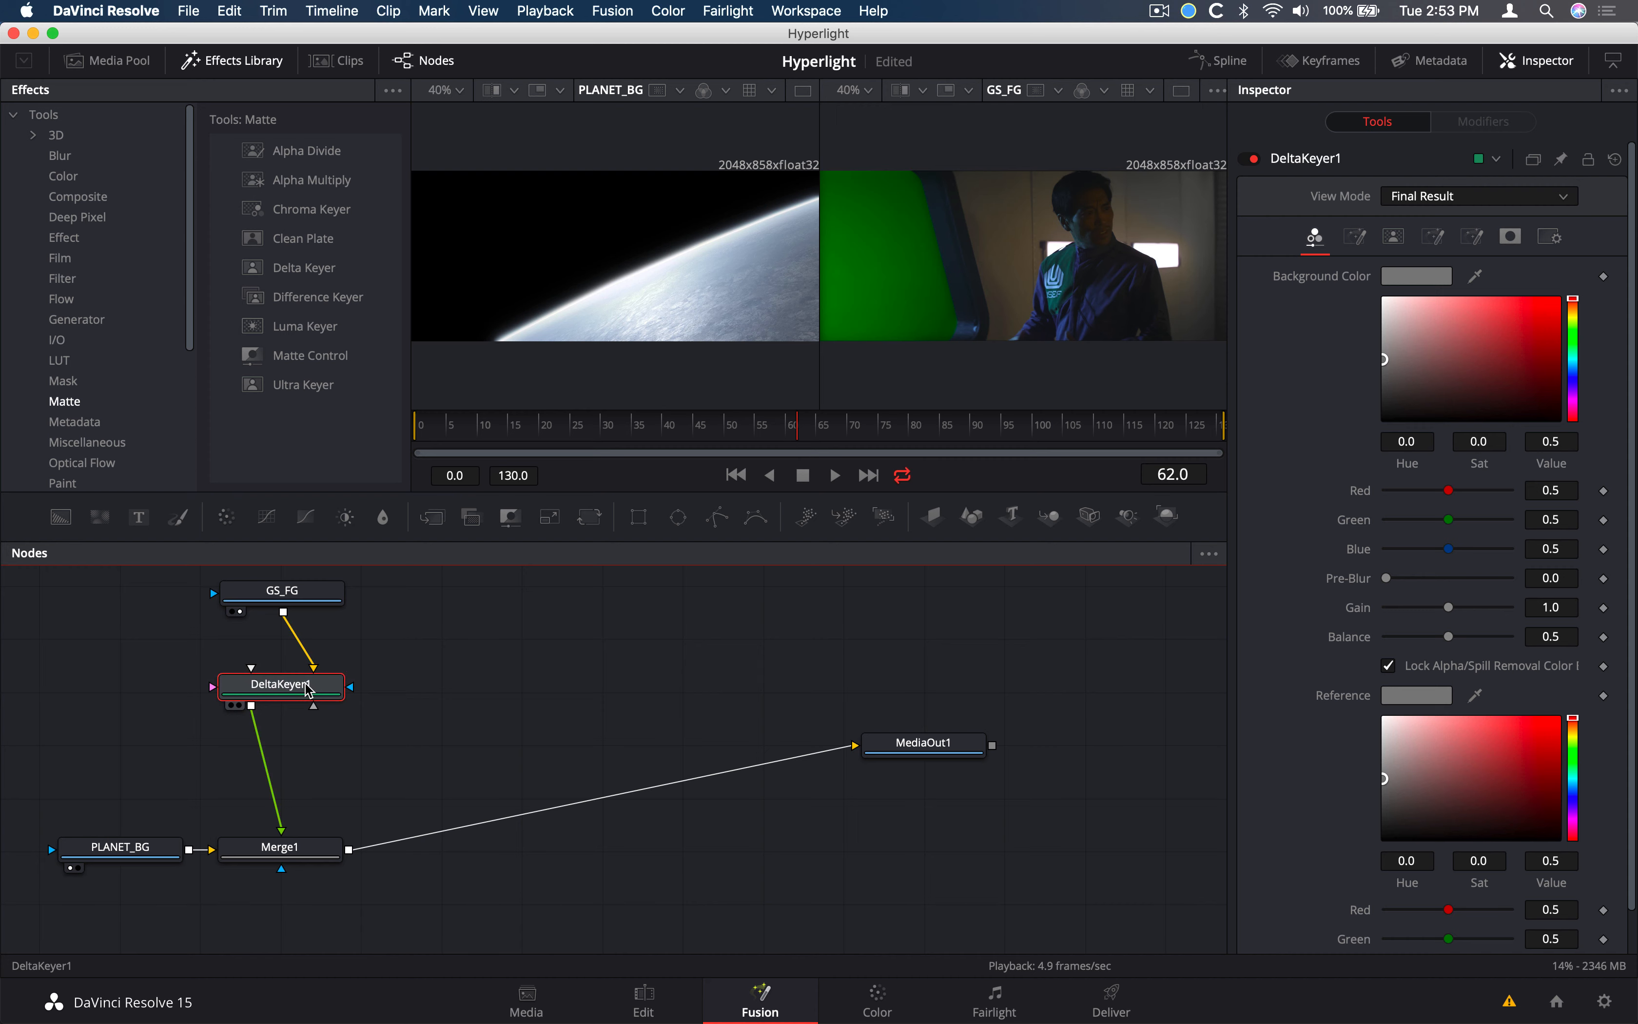
# Display DeltaKeyer1 in the first viewer and MediaOut1 in the second, with the effects library closed
pyautogui.press('1')
pyautogui.click(242, 65)
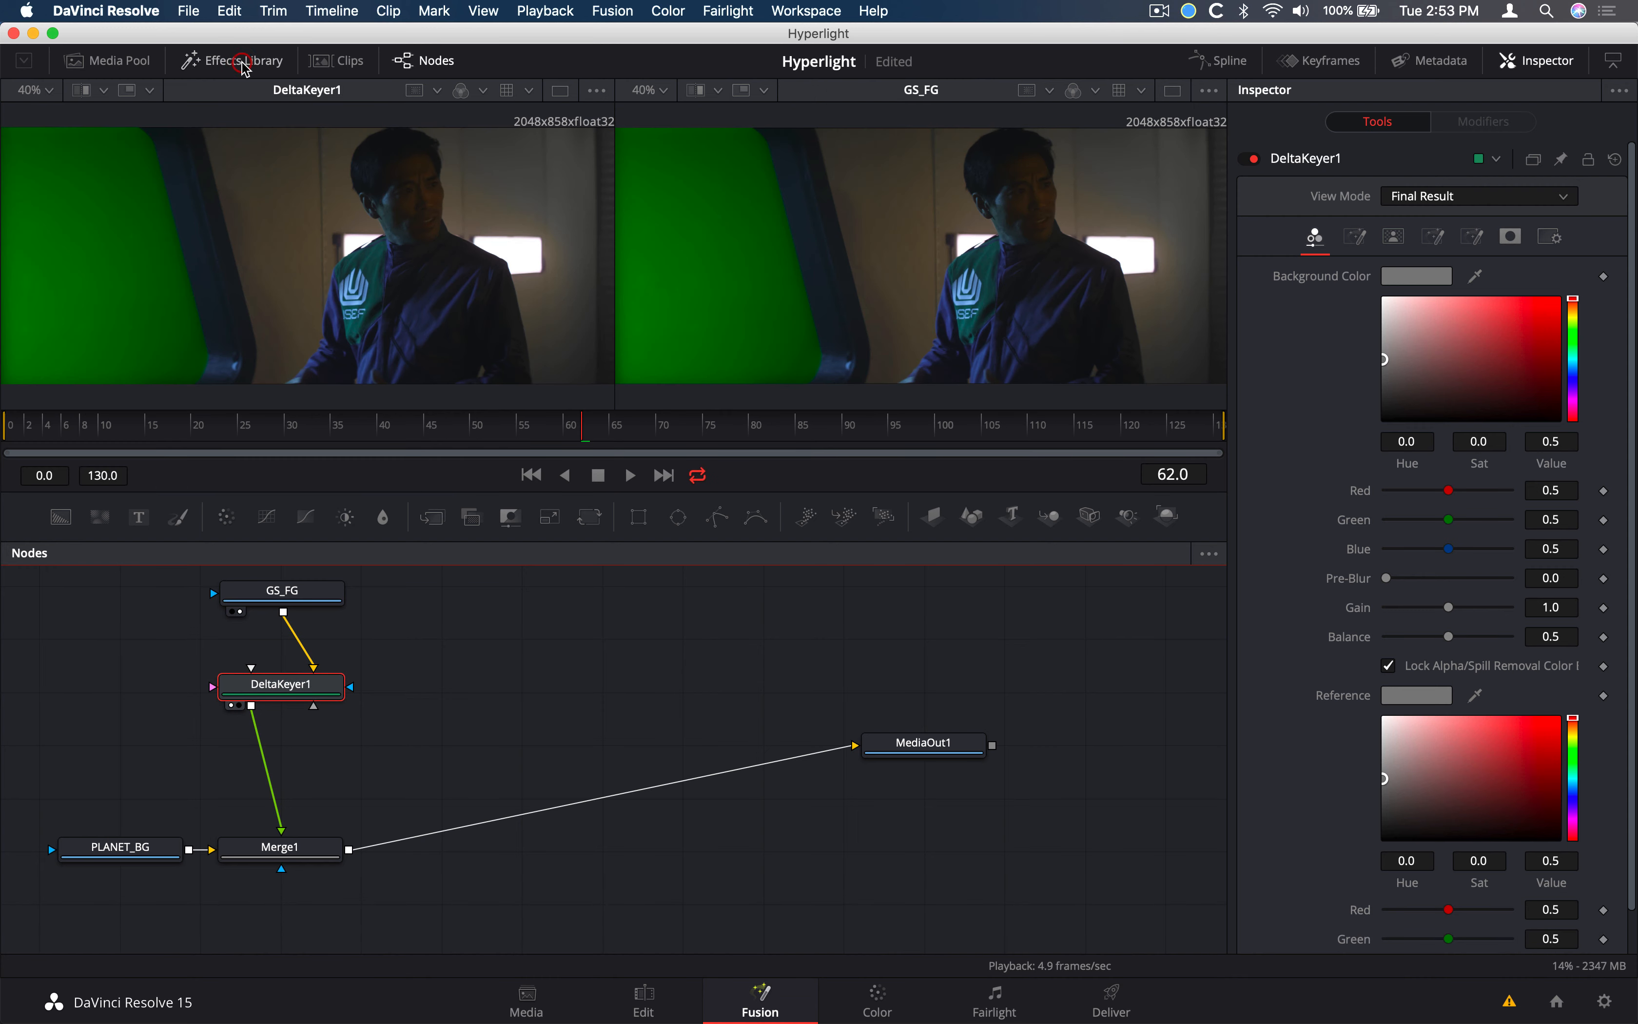
pyautogui.click(926, 752)
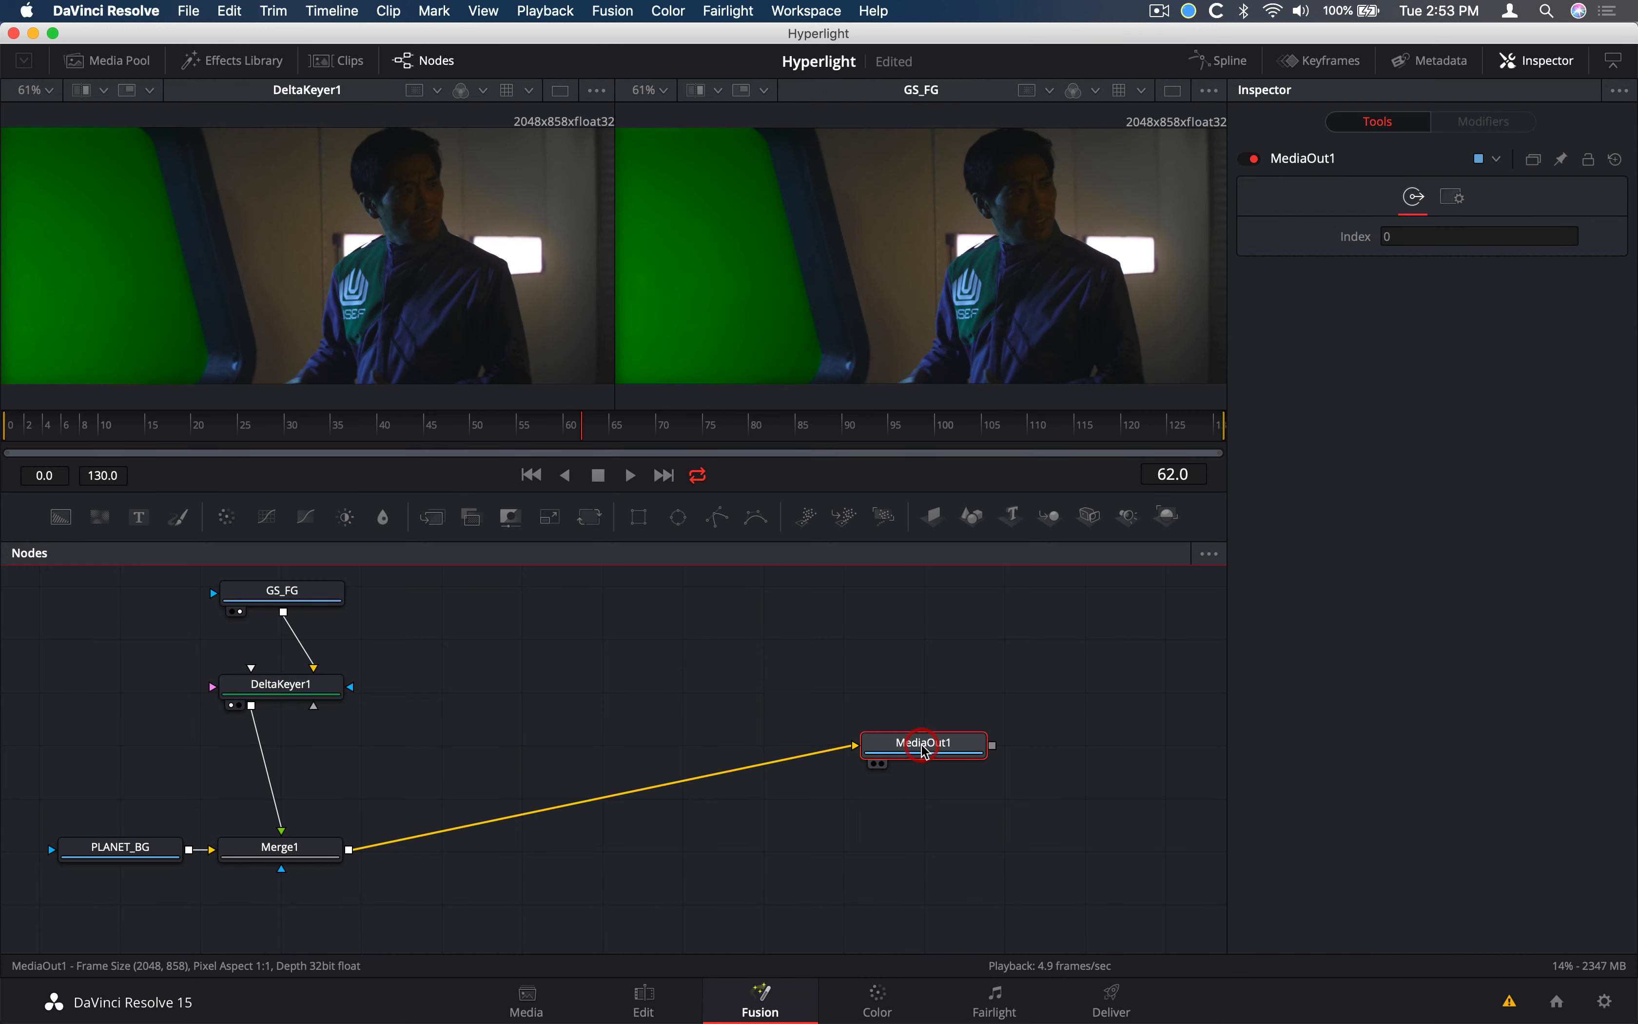
pyautogui.press('2')
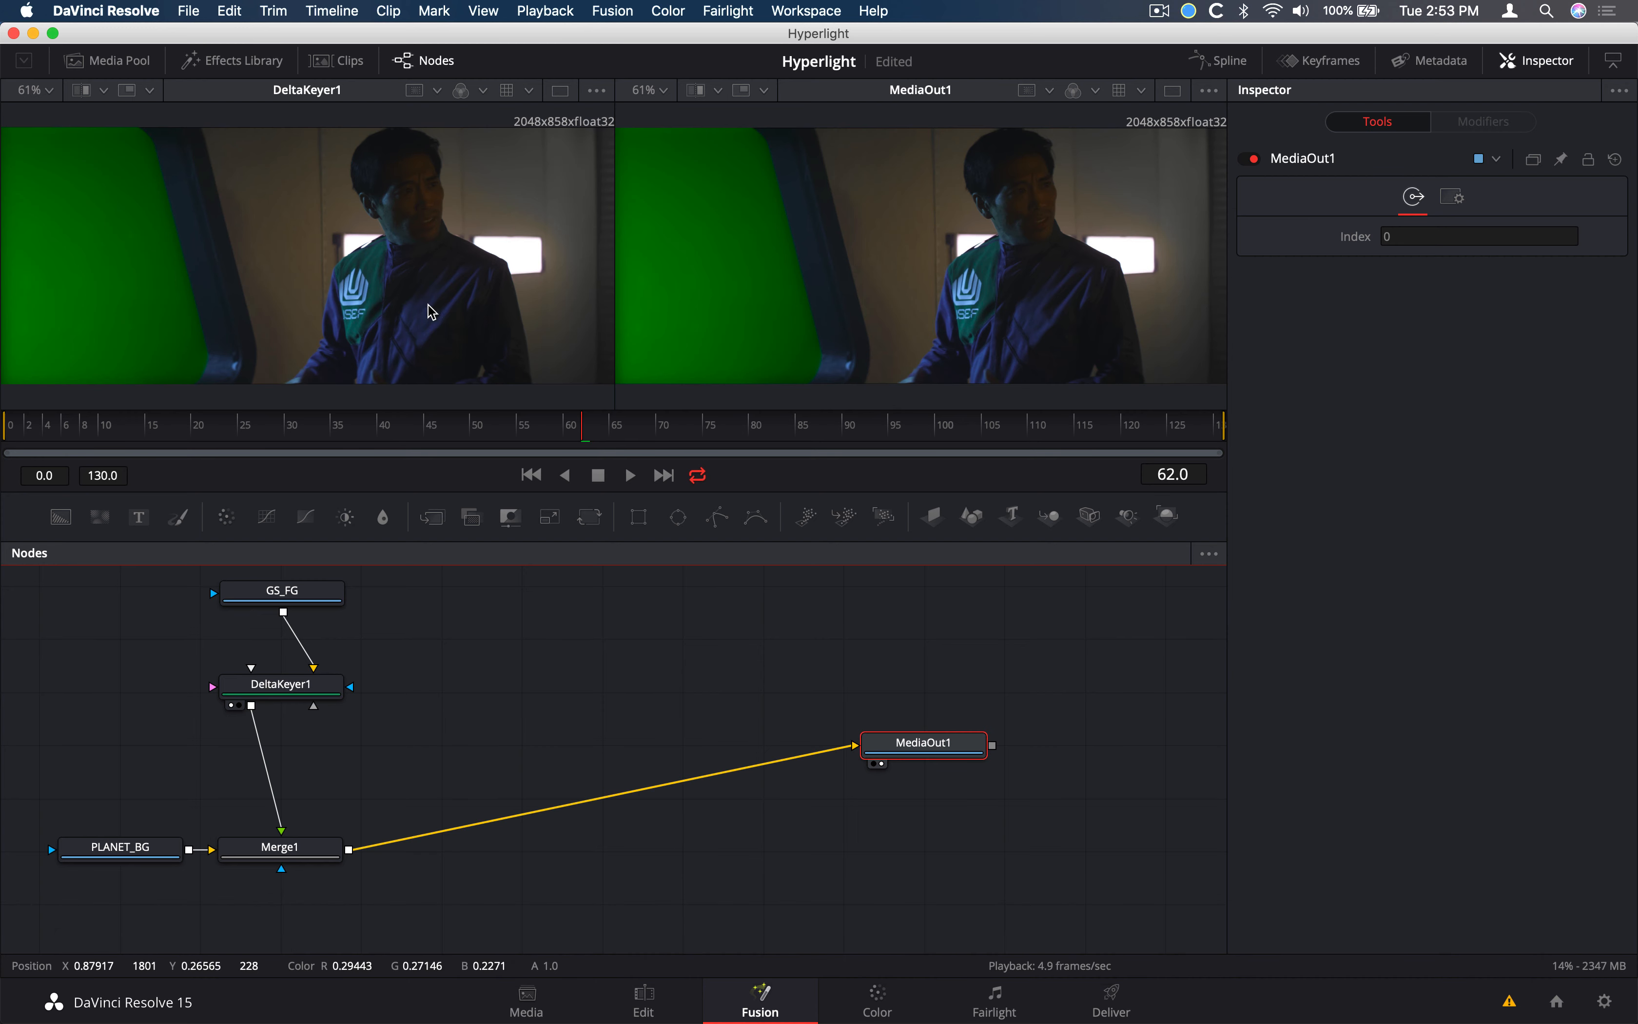
# Sample the green screen in the MediaOut1 image as DeltaKeyer1's background color
pyautogui.click(311, 692)
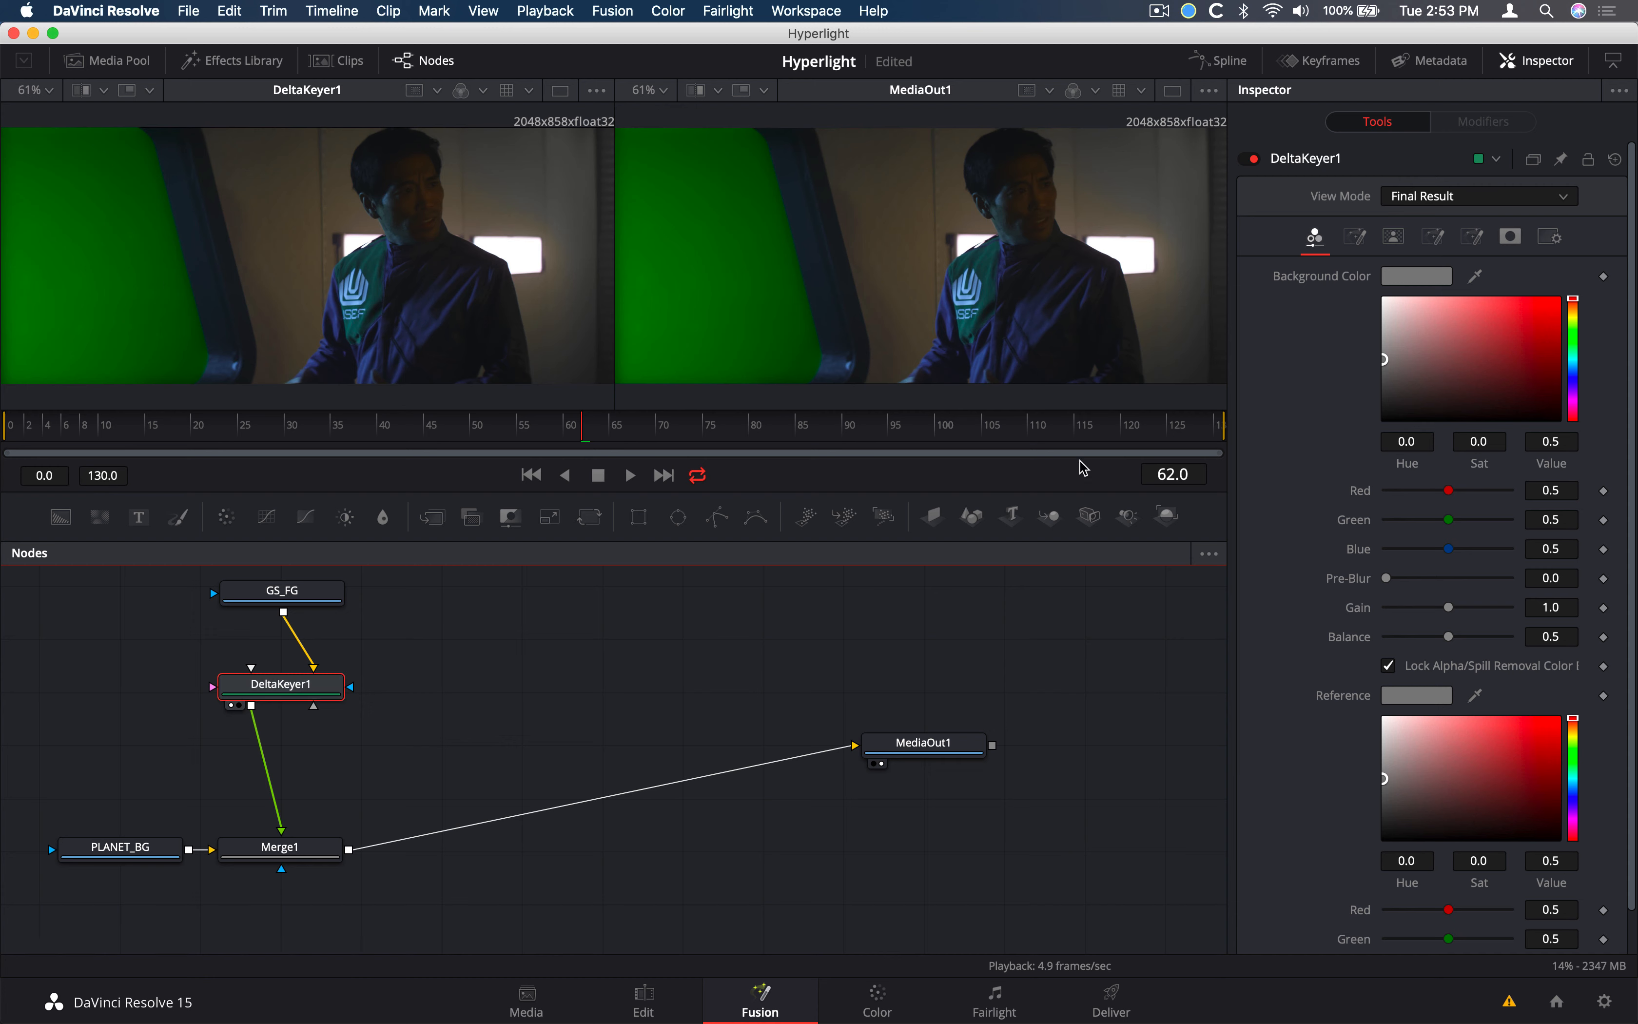
pyautogui.click(1477, 281)
pyautogui.moveTo(1478, 280); pyautogui.dragTo(838, 230)
pyautogui.moveTo(831, 237); pyautogui.dragTo(663, 344)
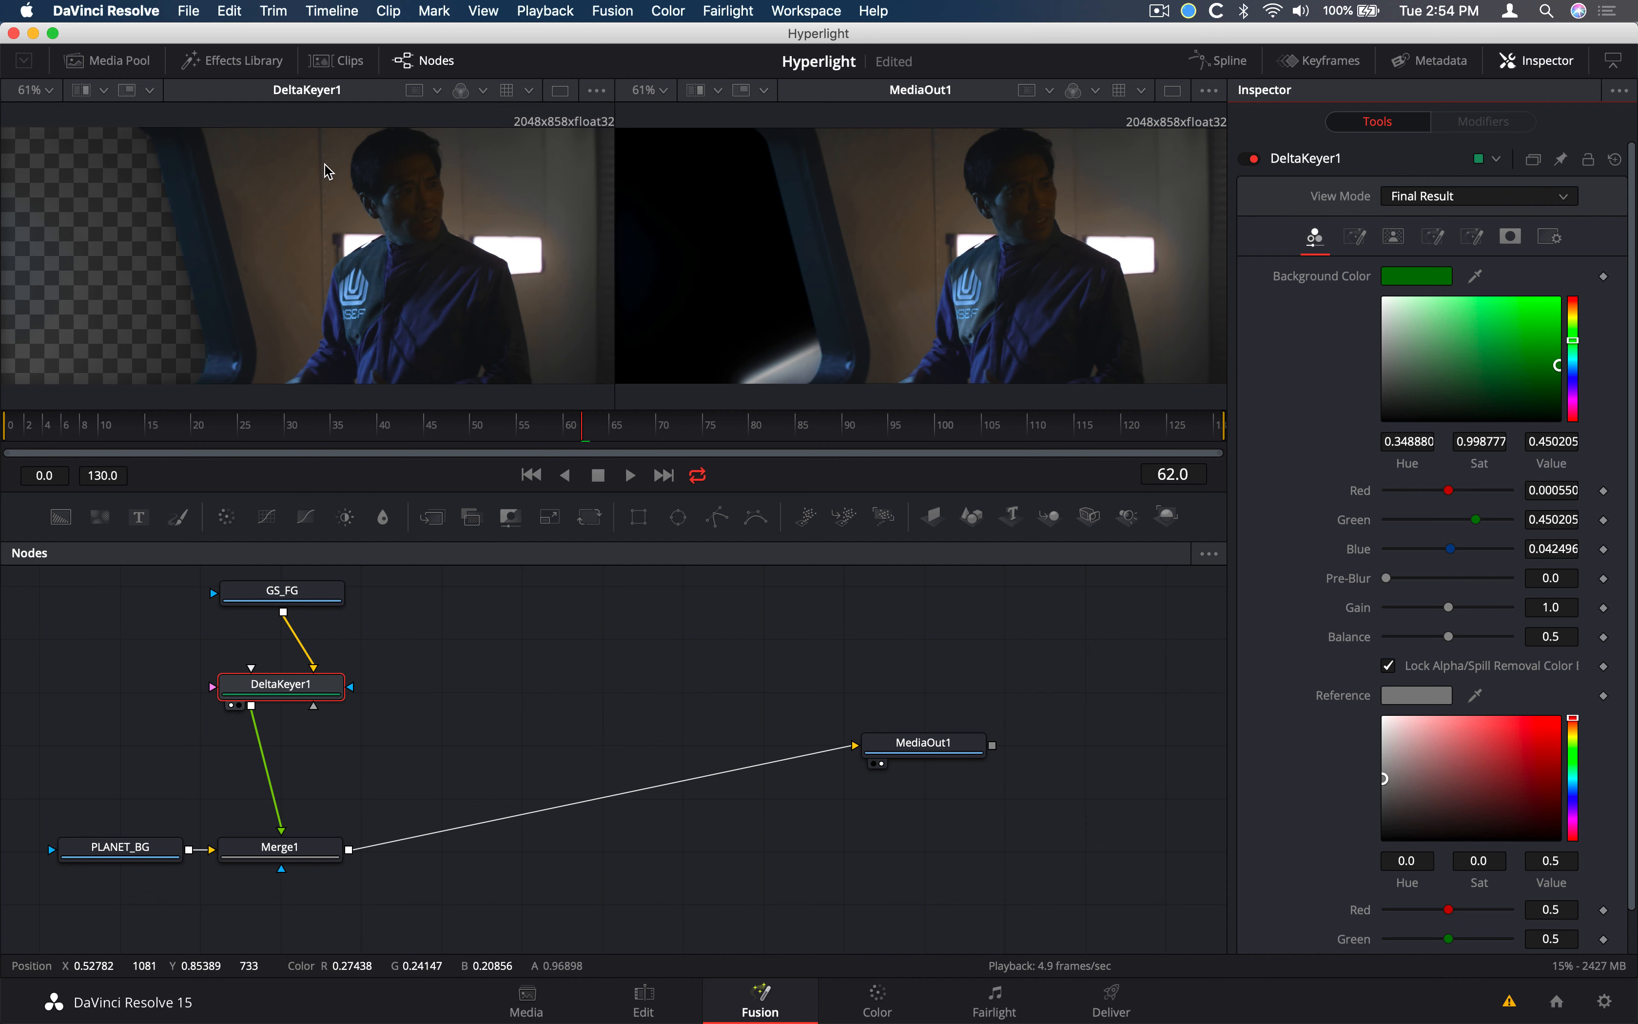
# With the alpha channel displayed, set DeltaKeyer1's matte threshold to 0.444 low and 0.689 high and its blur to 0.00014, and save the project
pyautogui.click(483, 91)
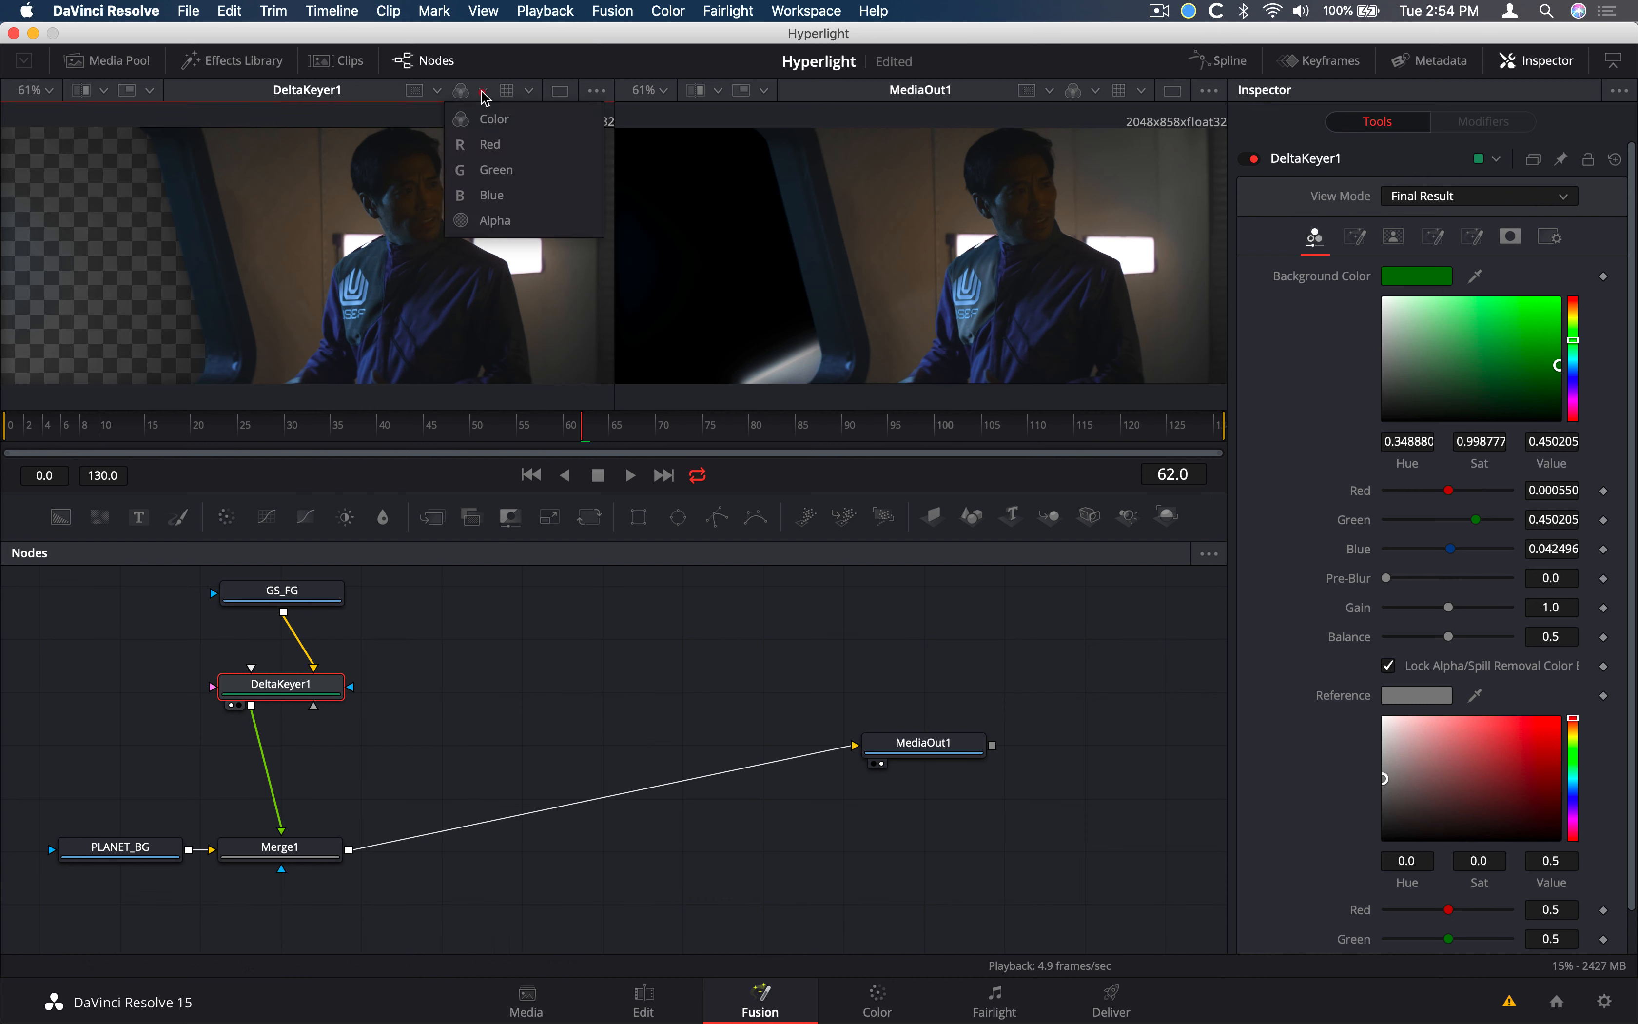
pyautogui.click(495, 220)
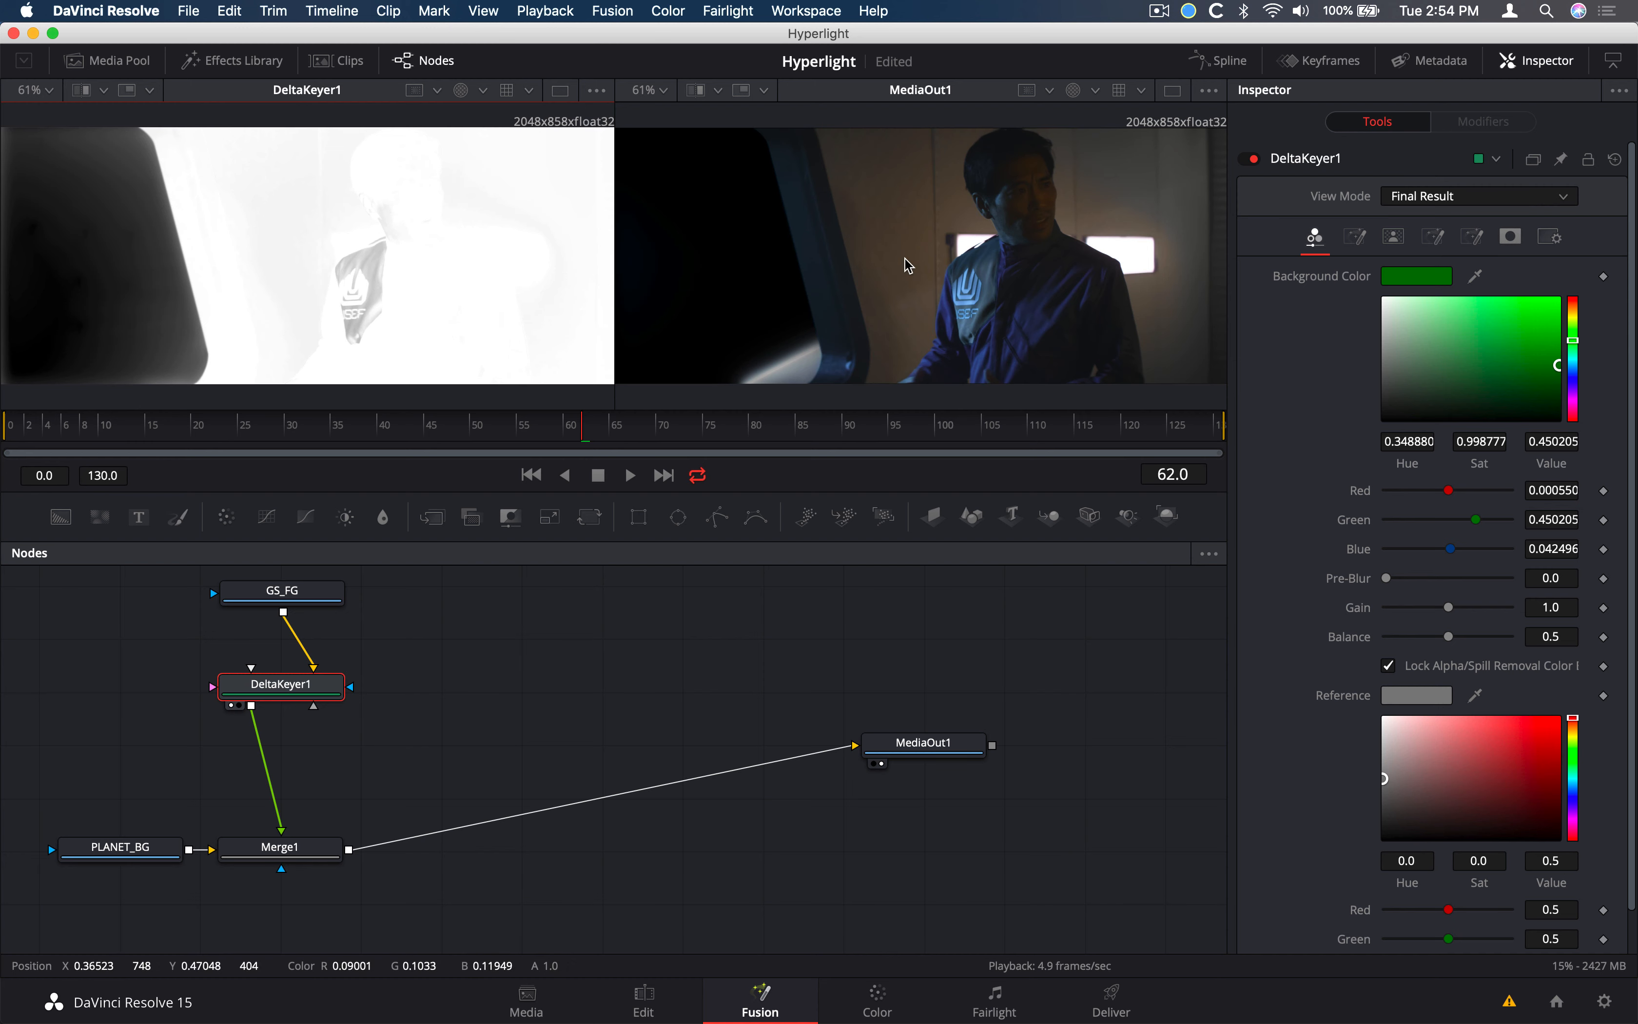
pyautogui.click(1397, 238)
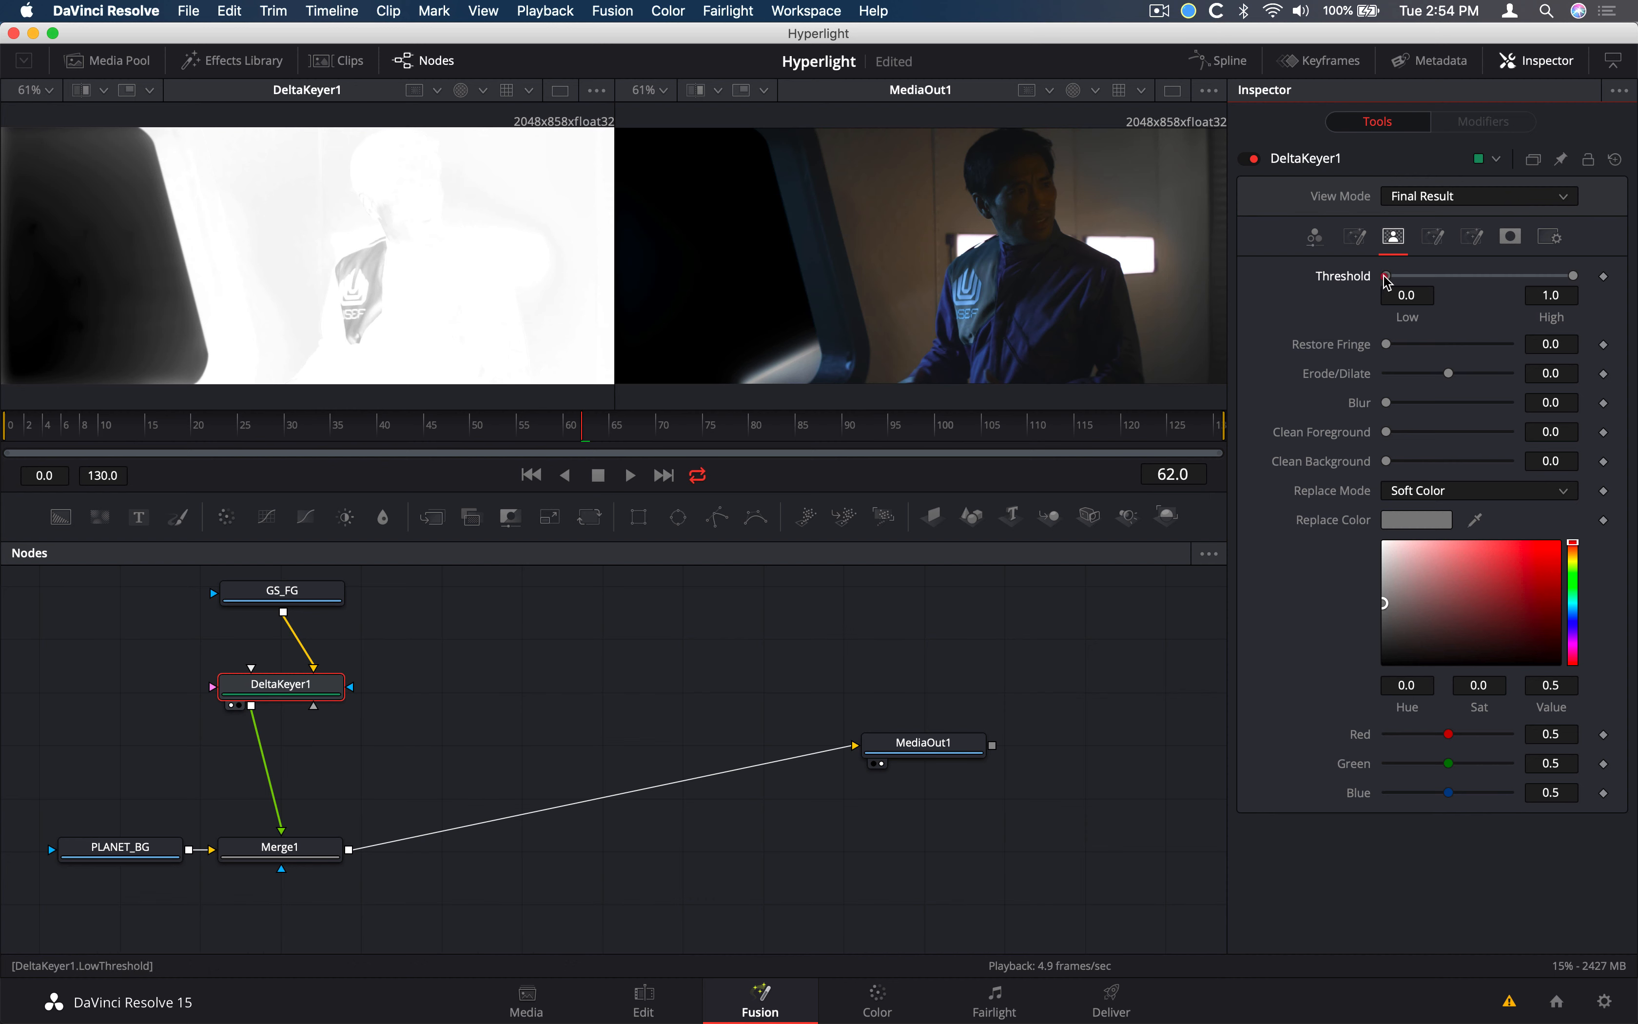
pyautogui.moveTo(1389, 282); pyautogui.dragTo(1464, 294)
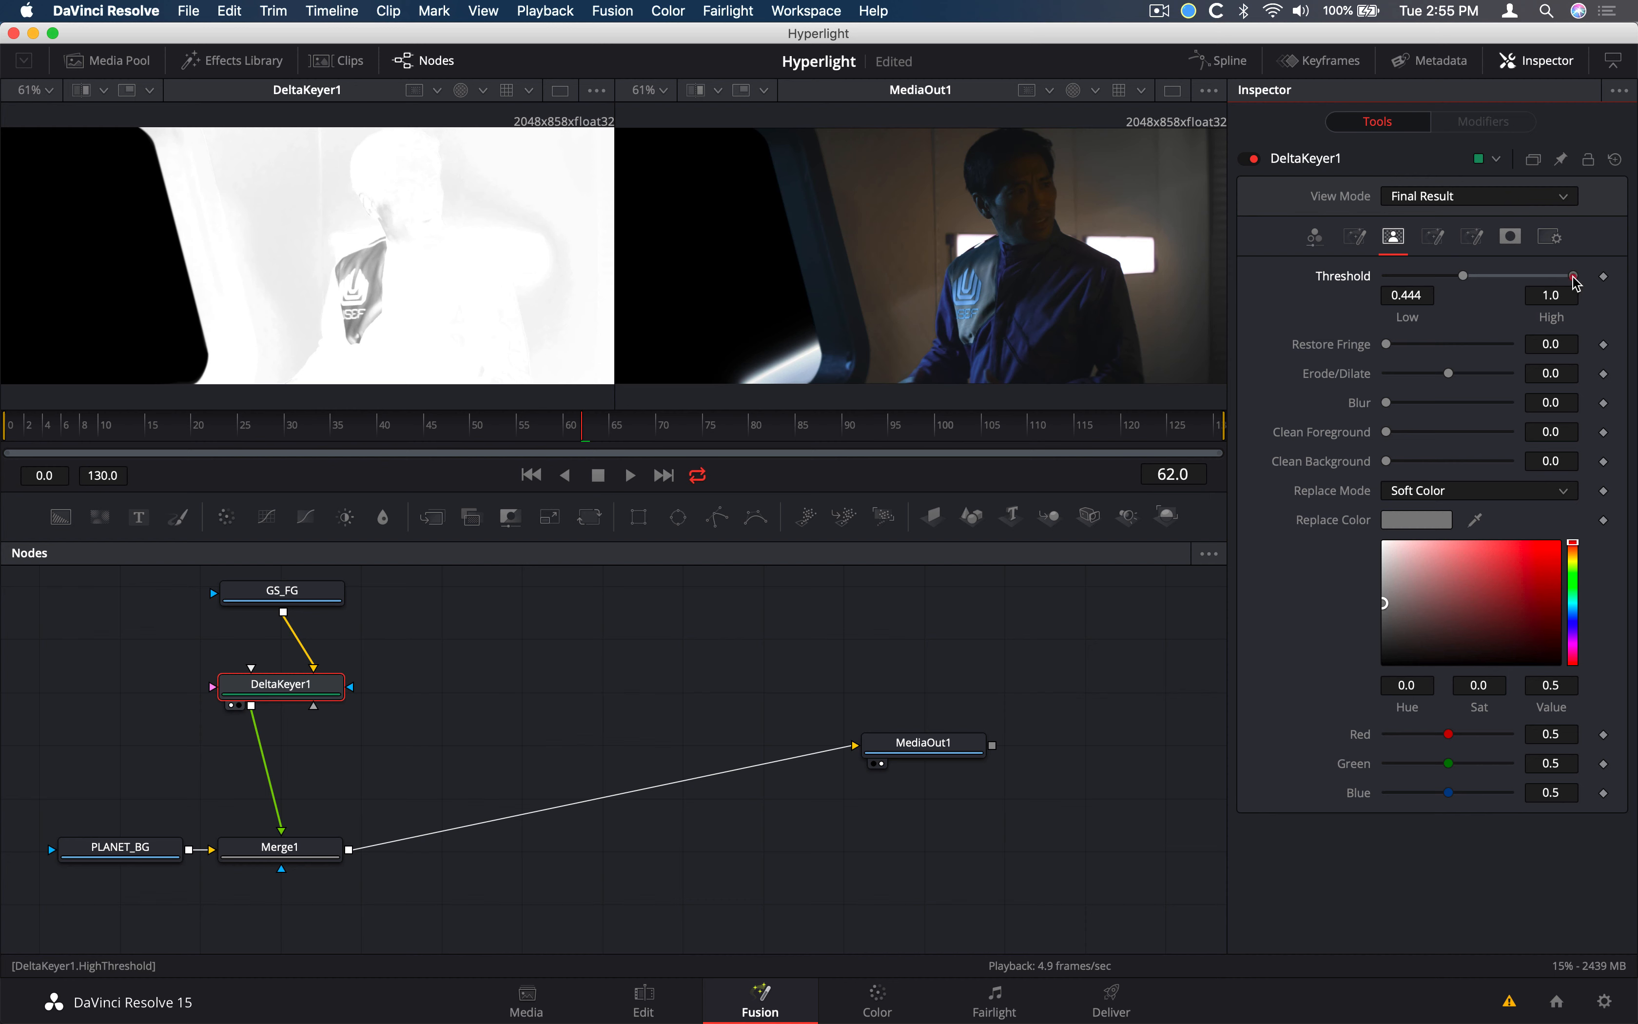
pyautogui.moveTo(1576, 283); pyautogui.dragTo(1520, 289)
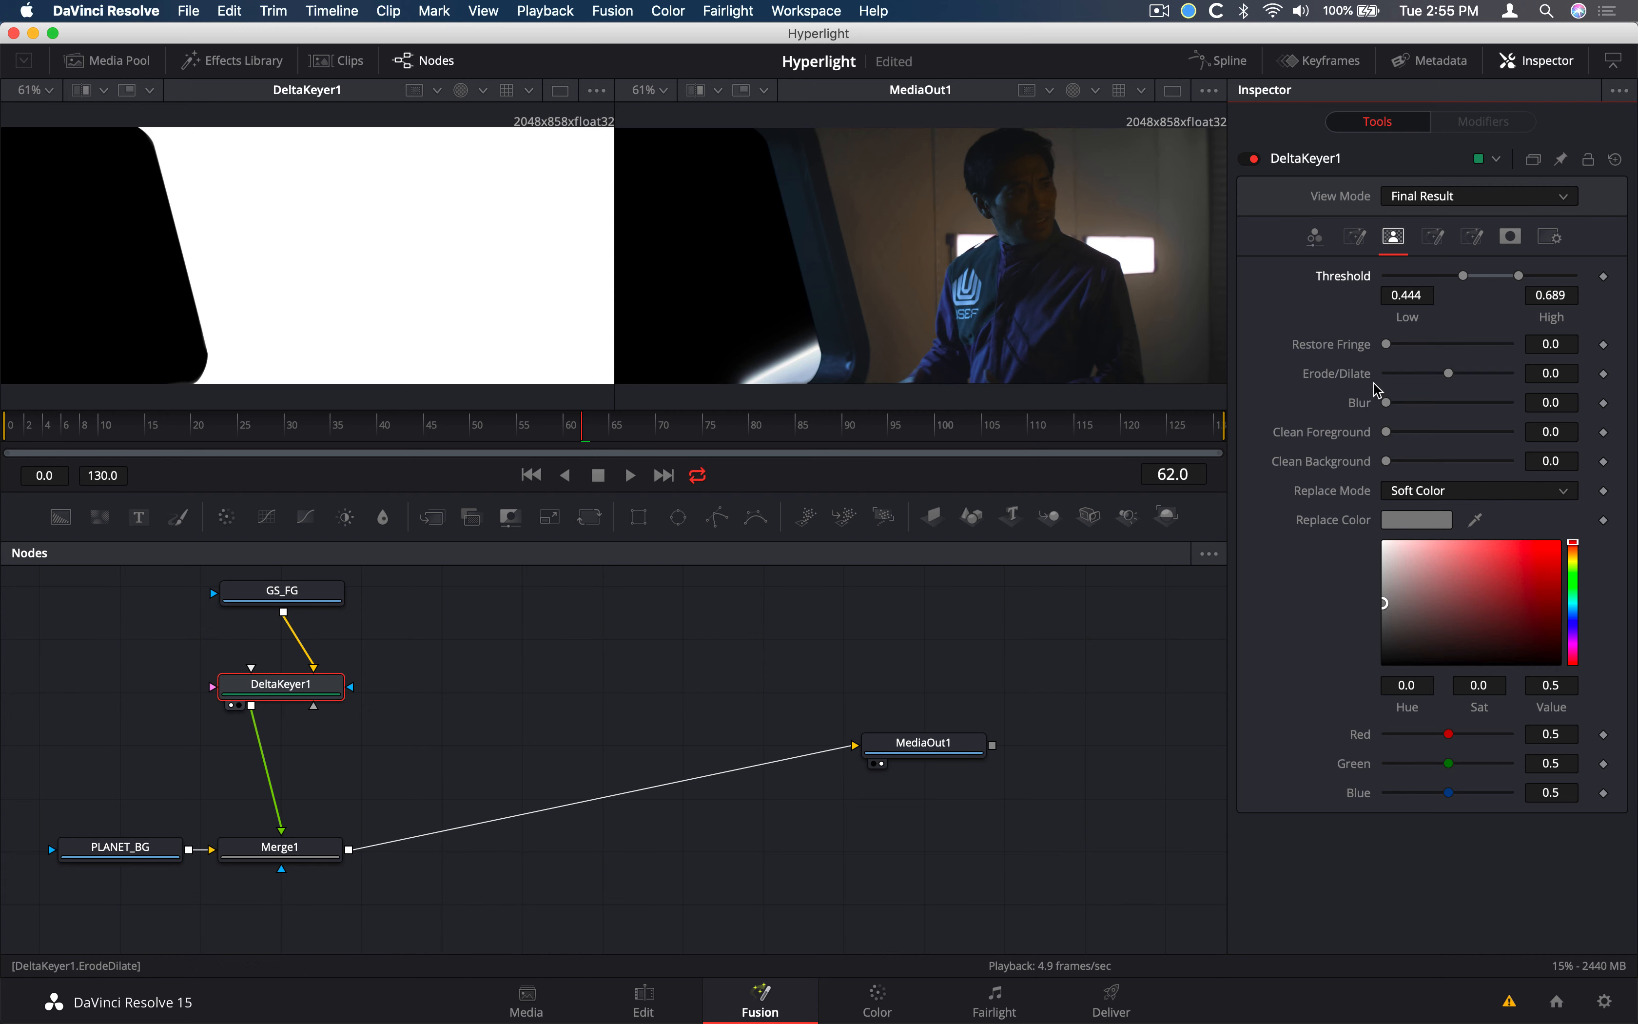
pyautogui.moveTo(1549, 402); pyautogui.dragTo(1555, 402)
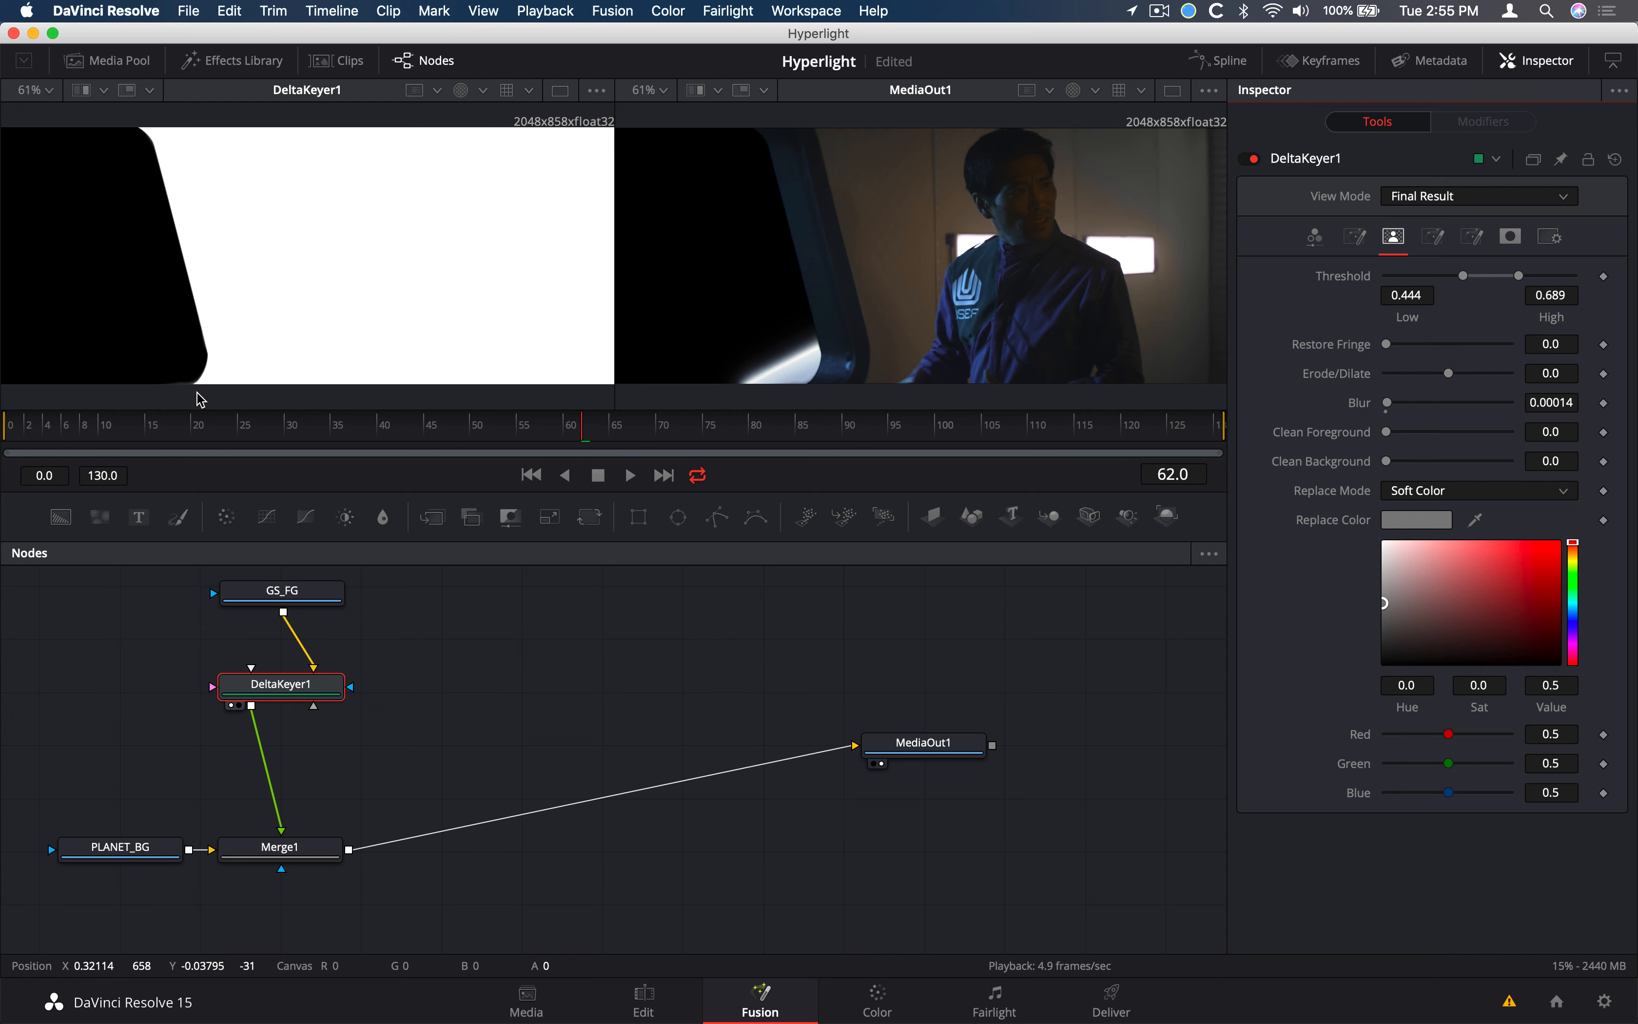
pyautogui.press('super+s')
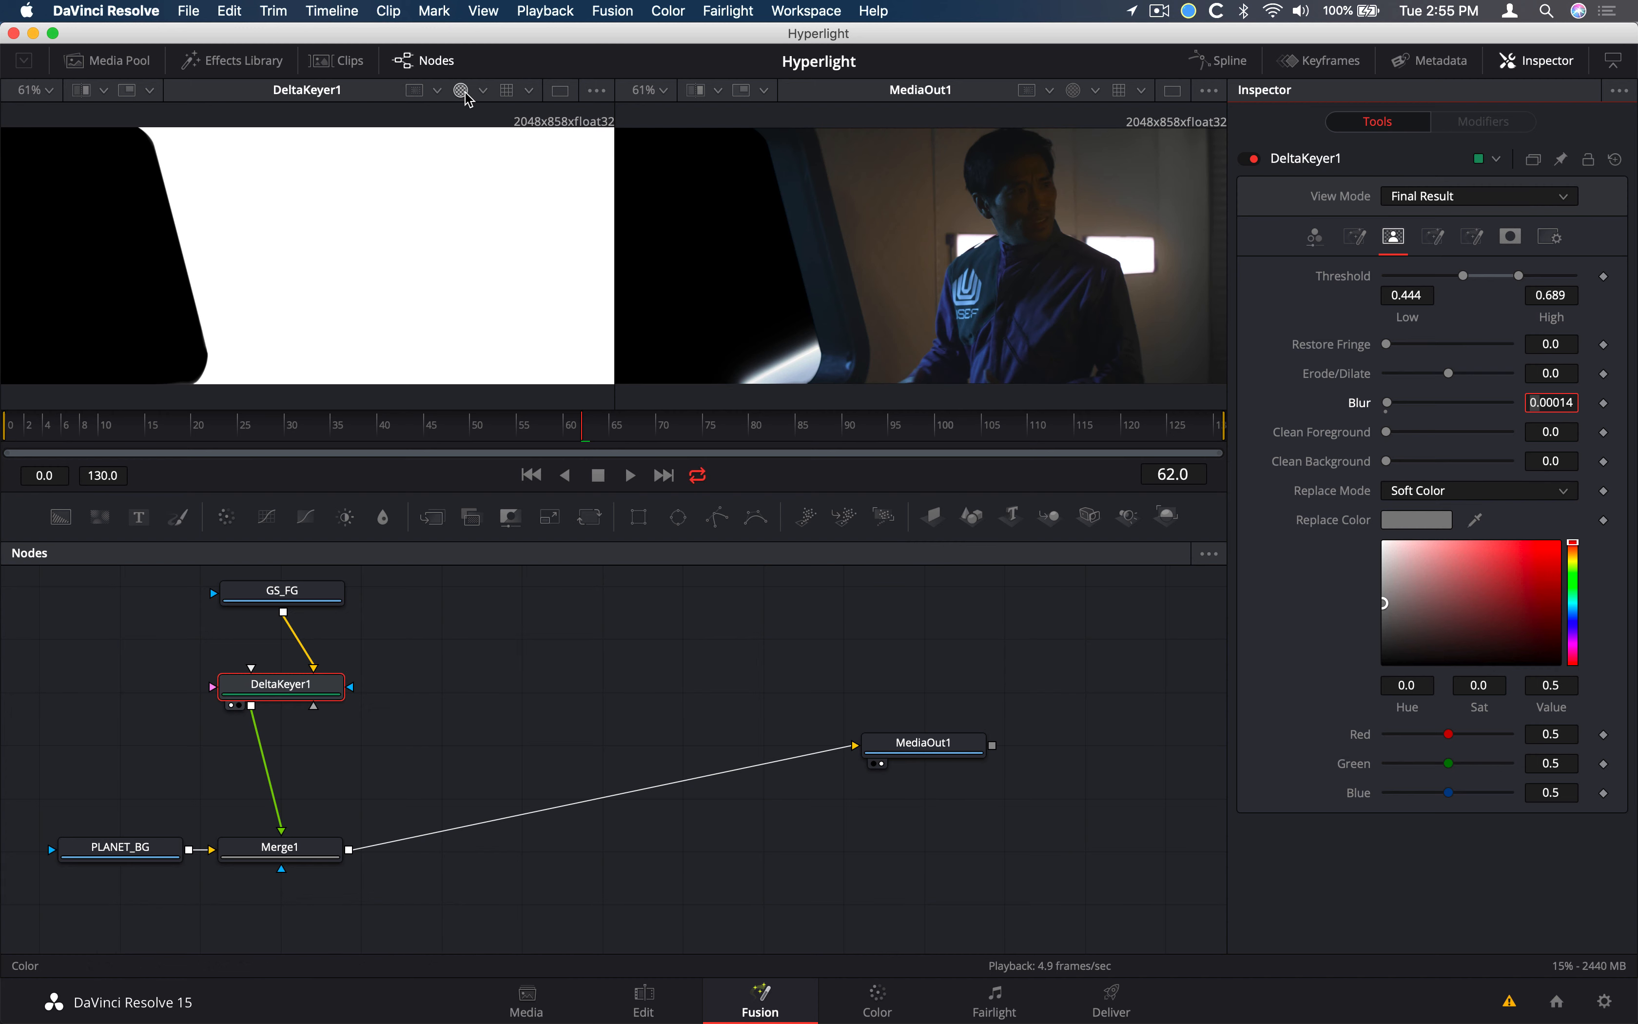
# Compare the color and alpha displays of DeltaKeyer1, finishing on color, and save the project
pyautogui.press('c')
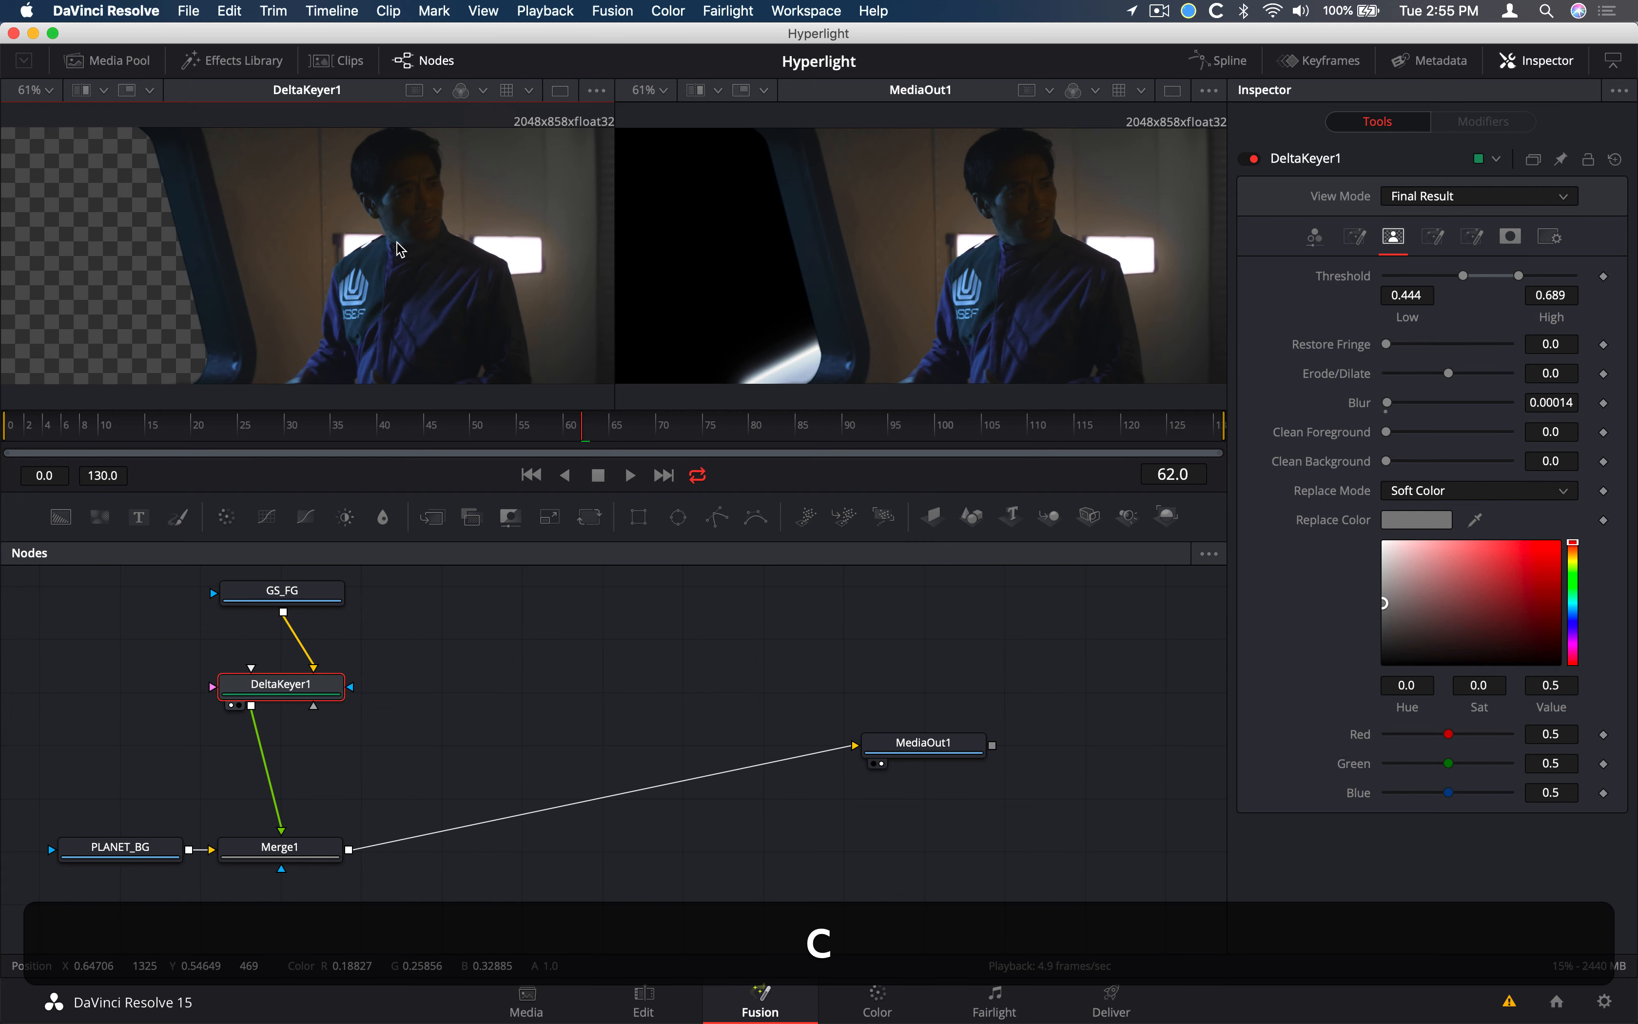
pyautogui.press('a')
pyautogui.press('c')
pyautogui.press('c')
pyautogui.press('c')
pyautogui.press('c')
pyautogui.press('c')
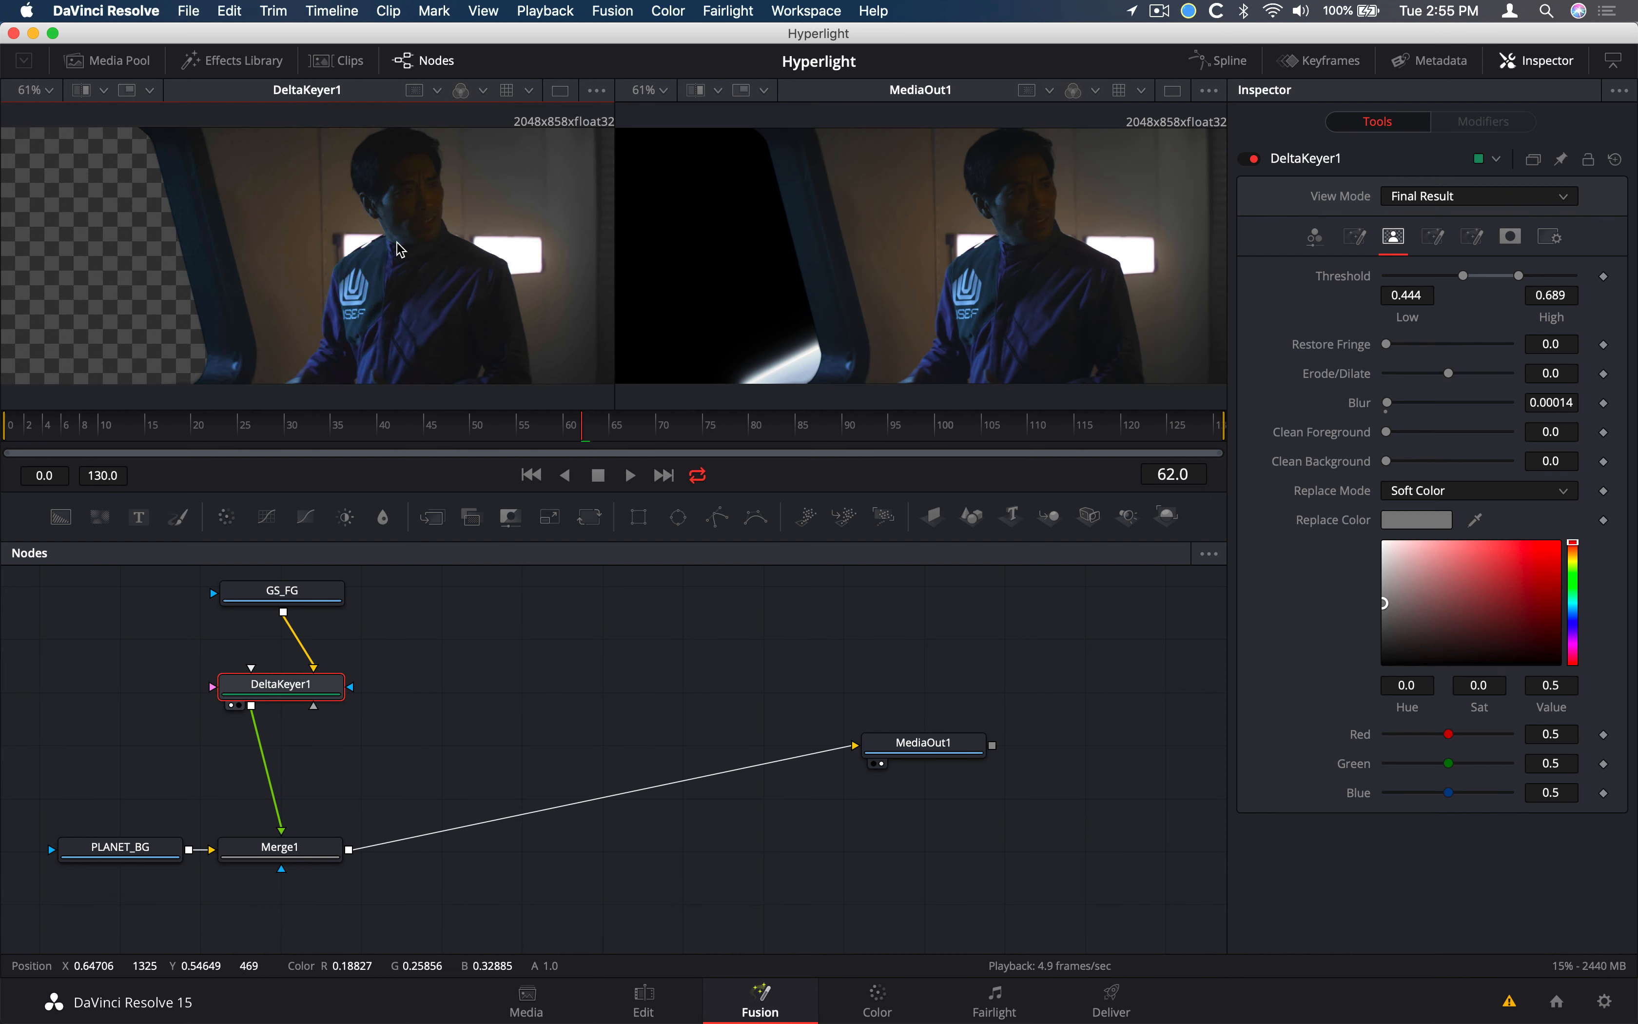
pyautogui.press('c')
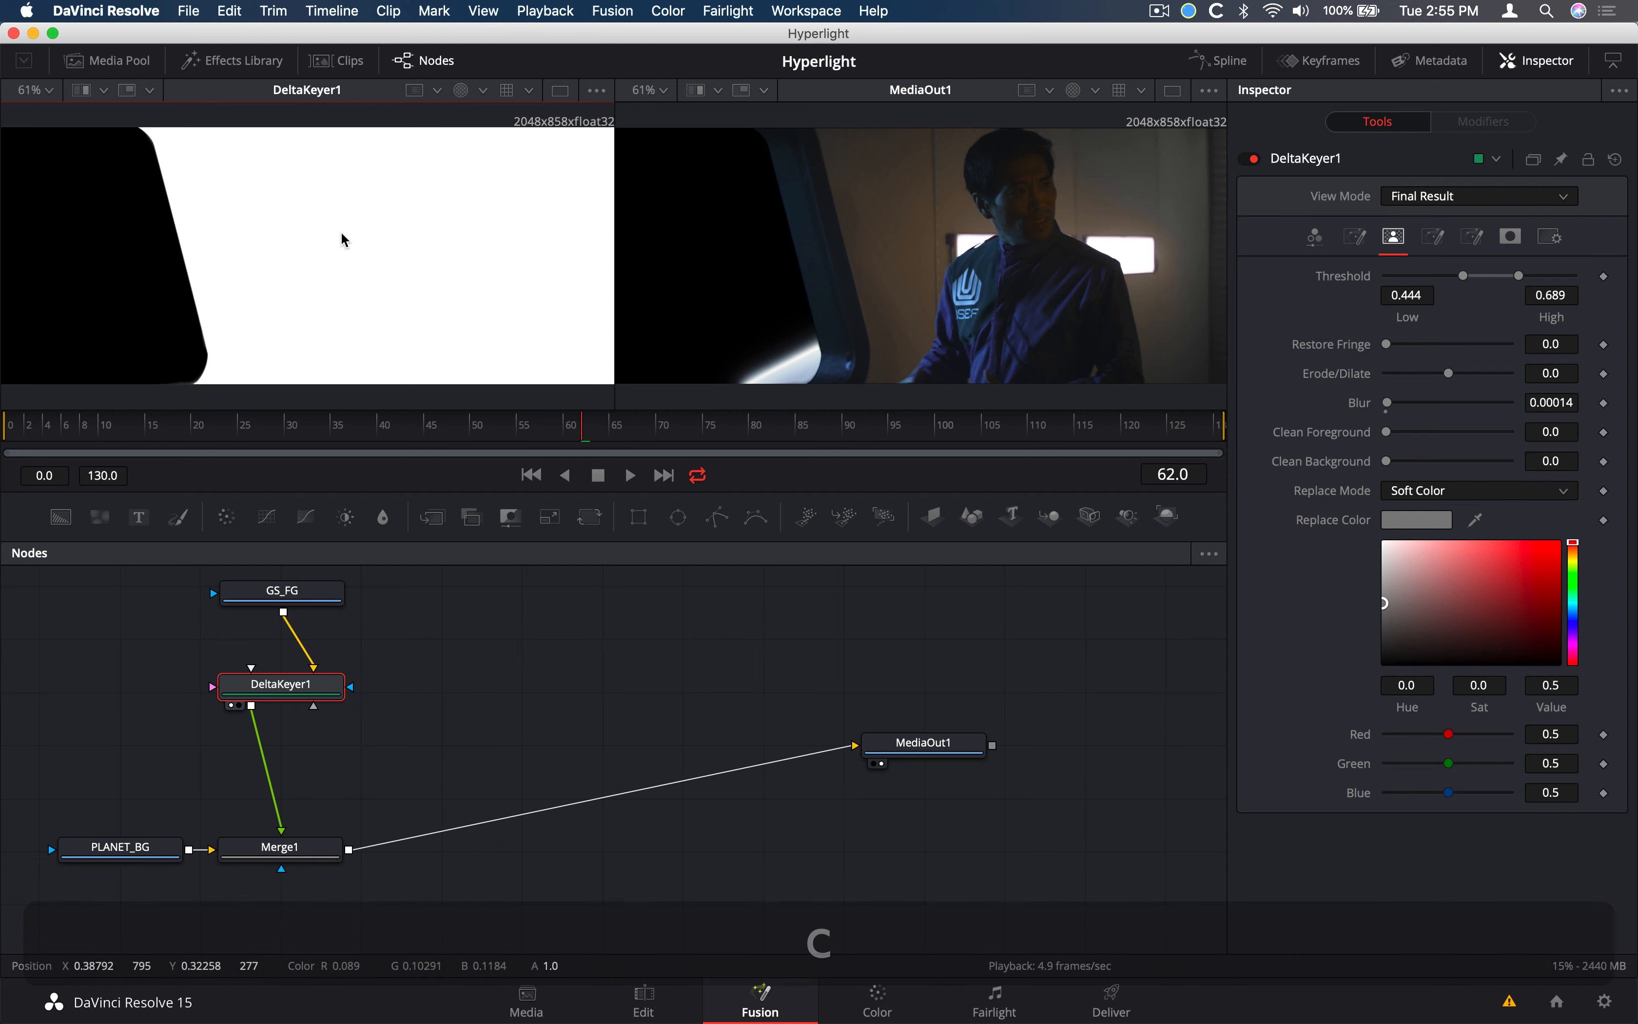
pyautogui.press('c')
pyautogui.press('c')
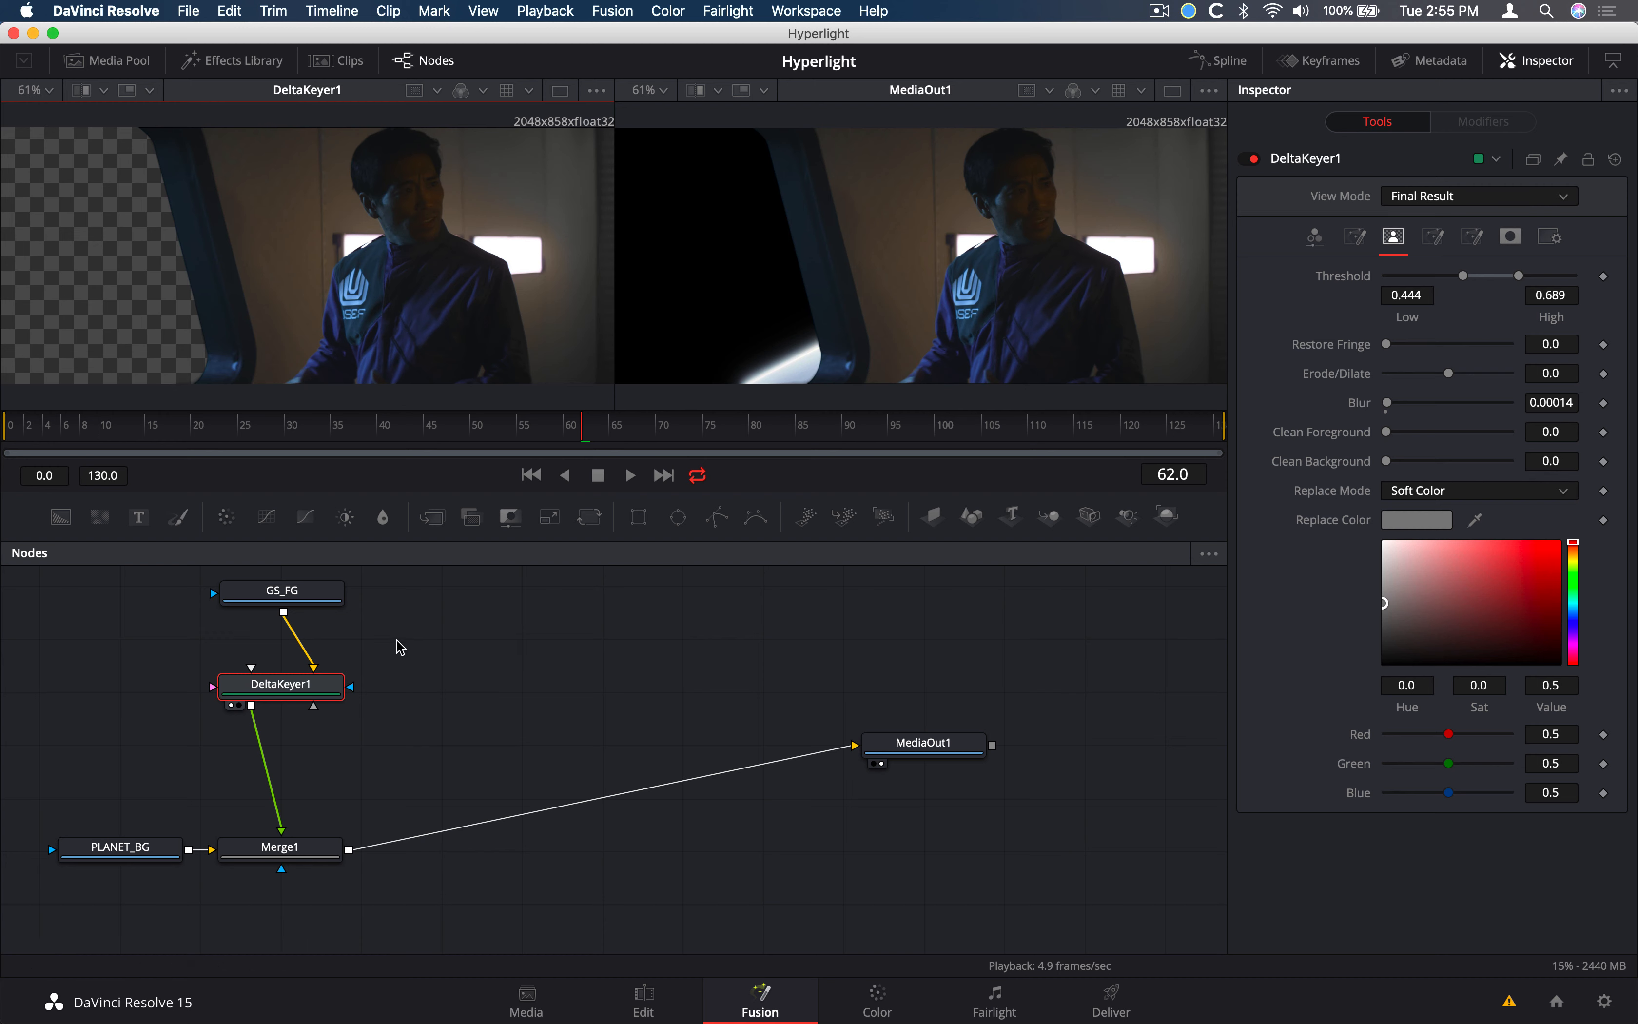
pyautogui.press('super+s')
# Play the composite from the first frame, scrub through the clip to check the planet behind the window, and return to frame 0
pyautogui.press('super+Left')
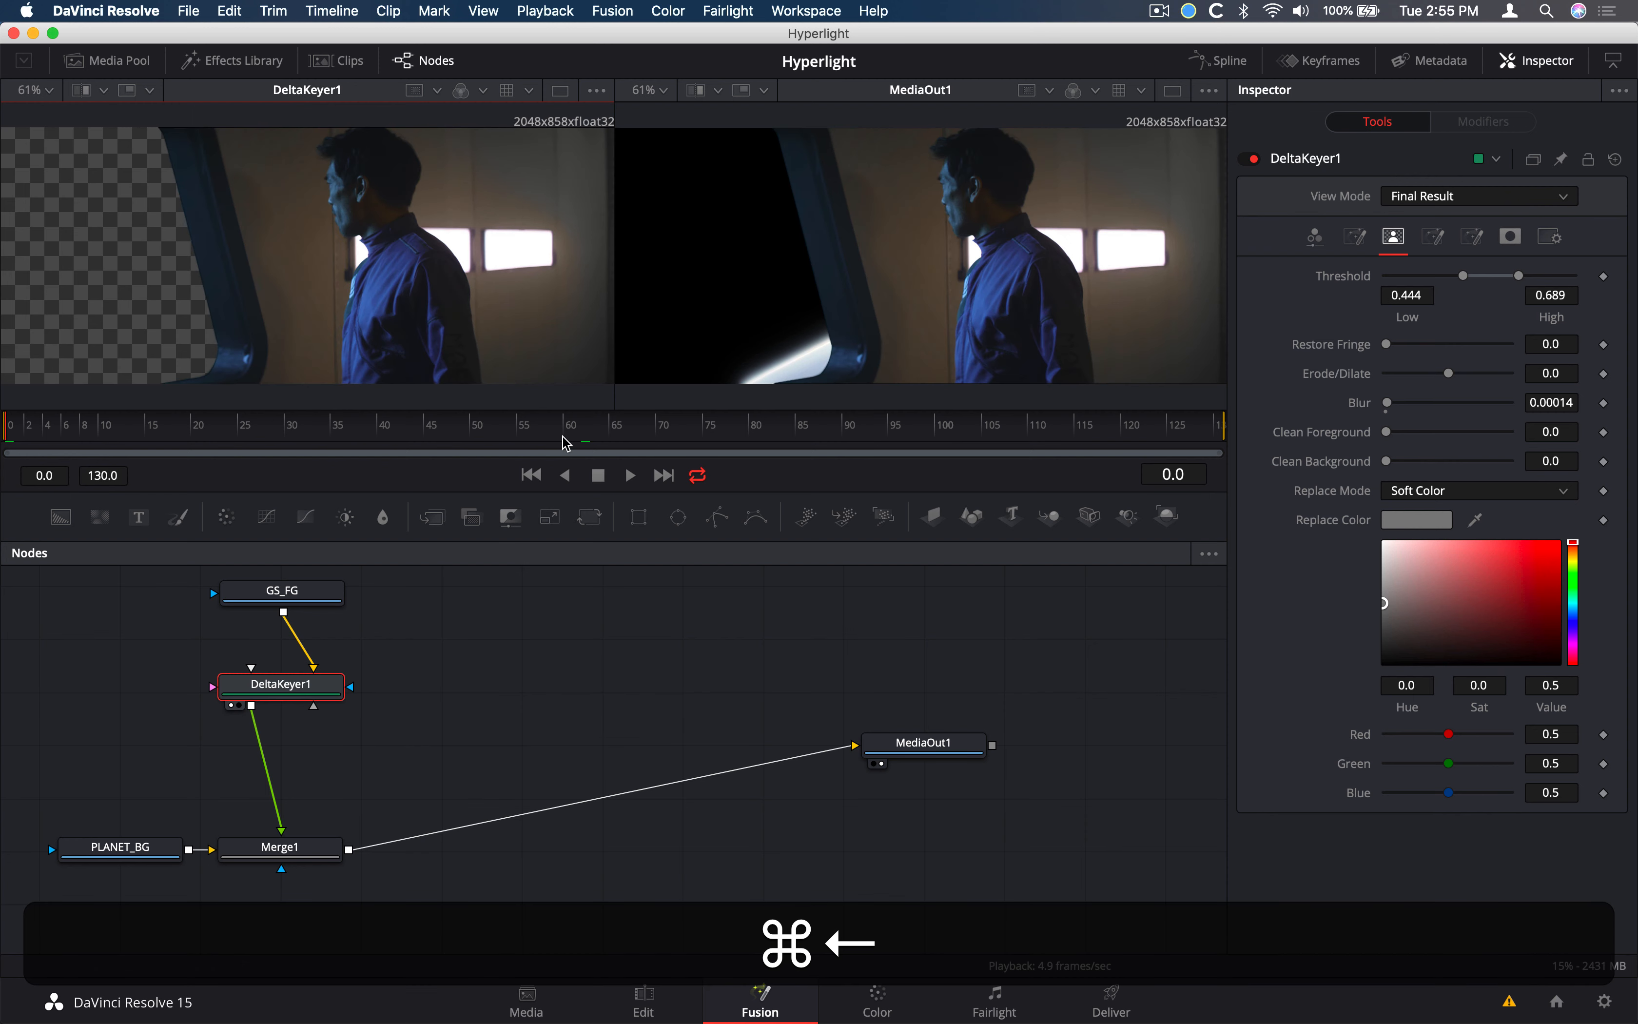
pyautogui.press('space')
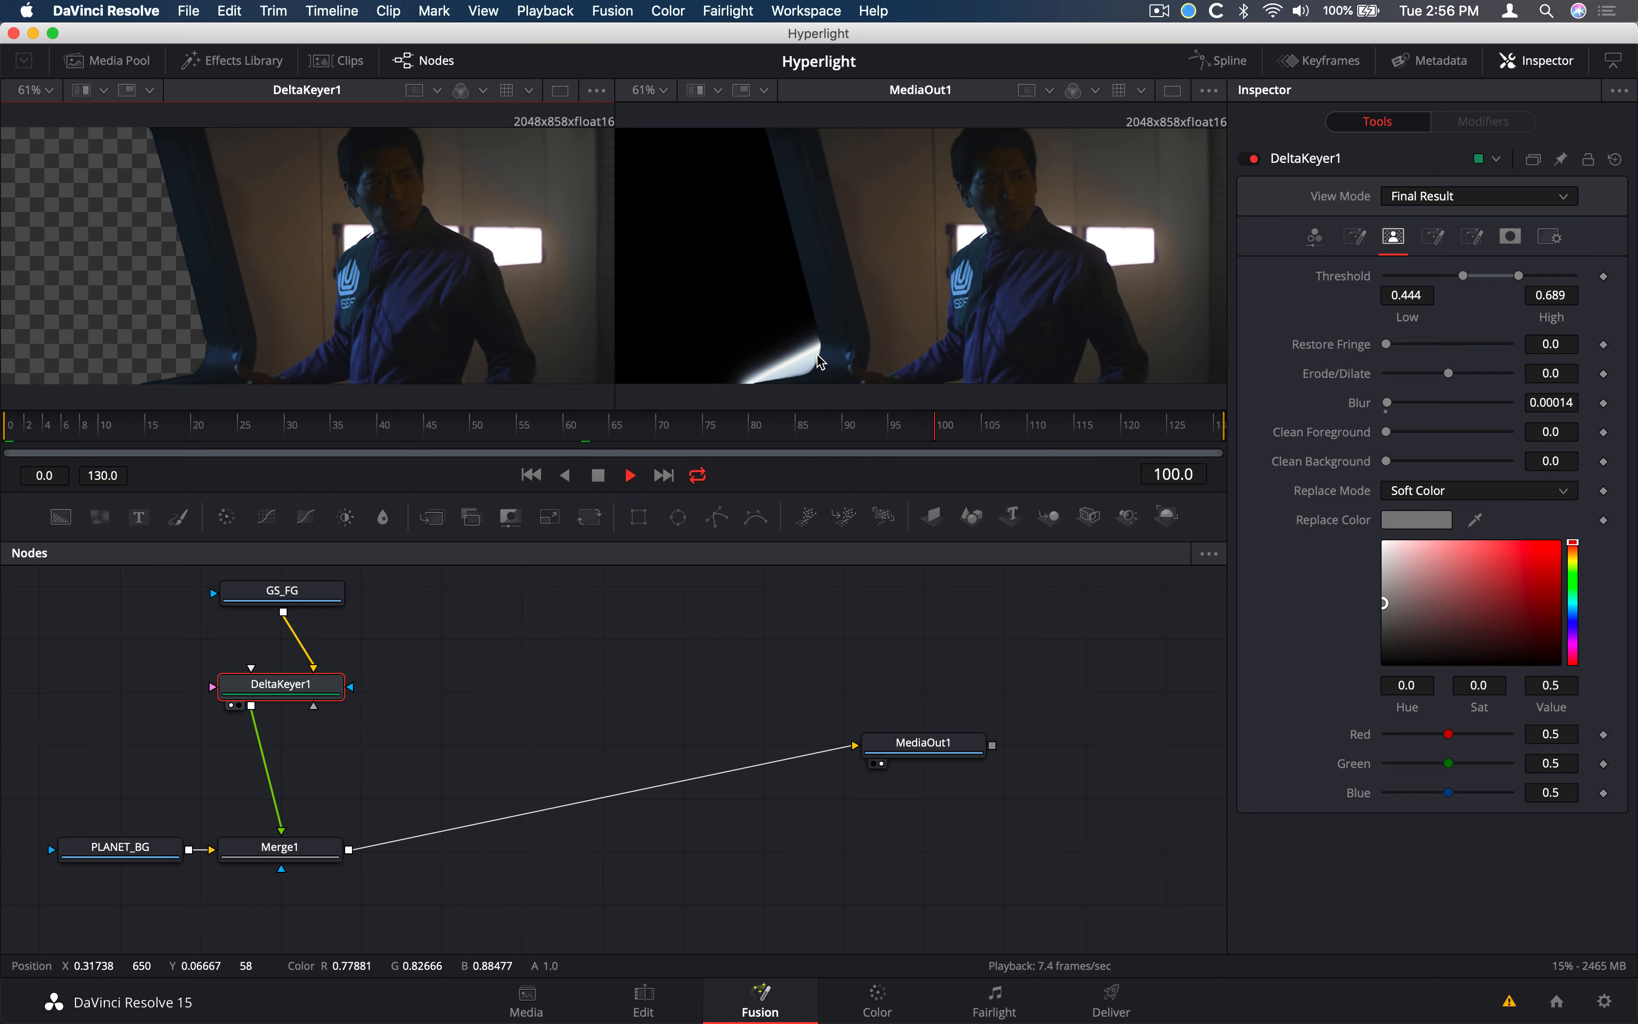
pyautogui.press('space')
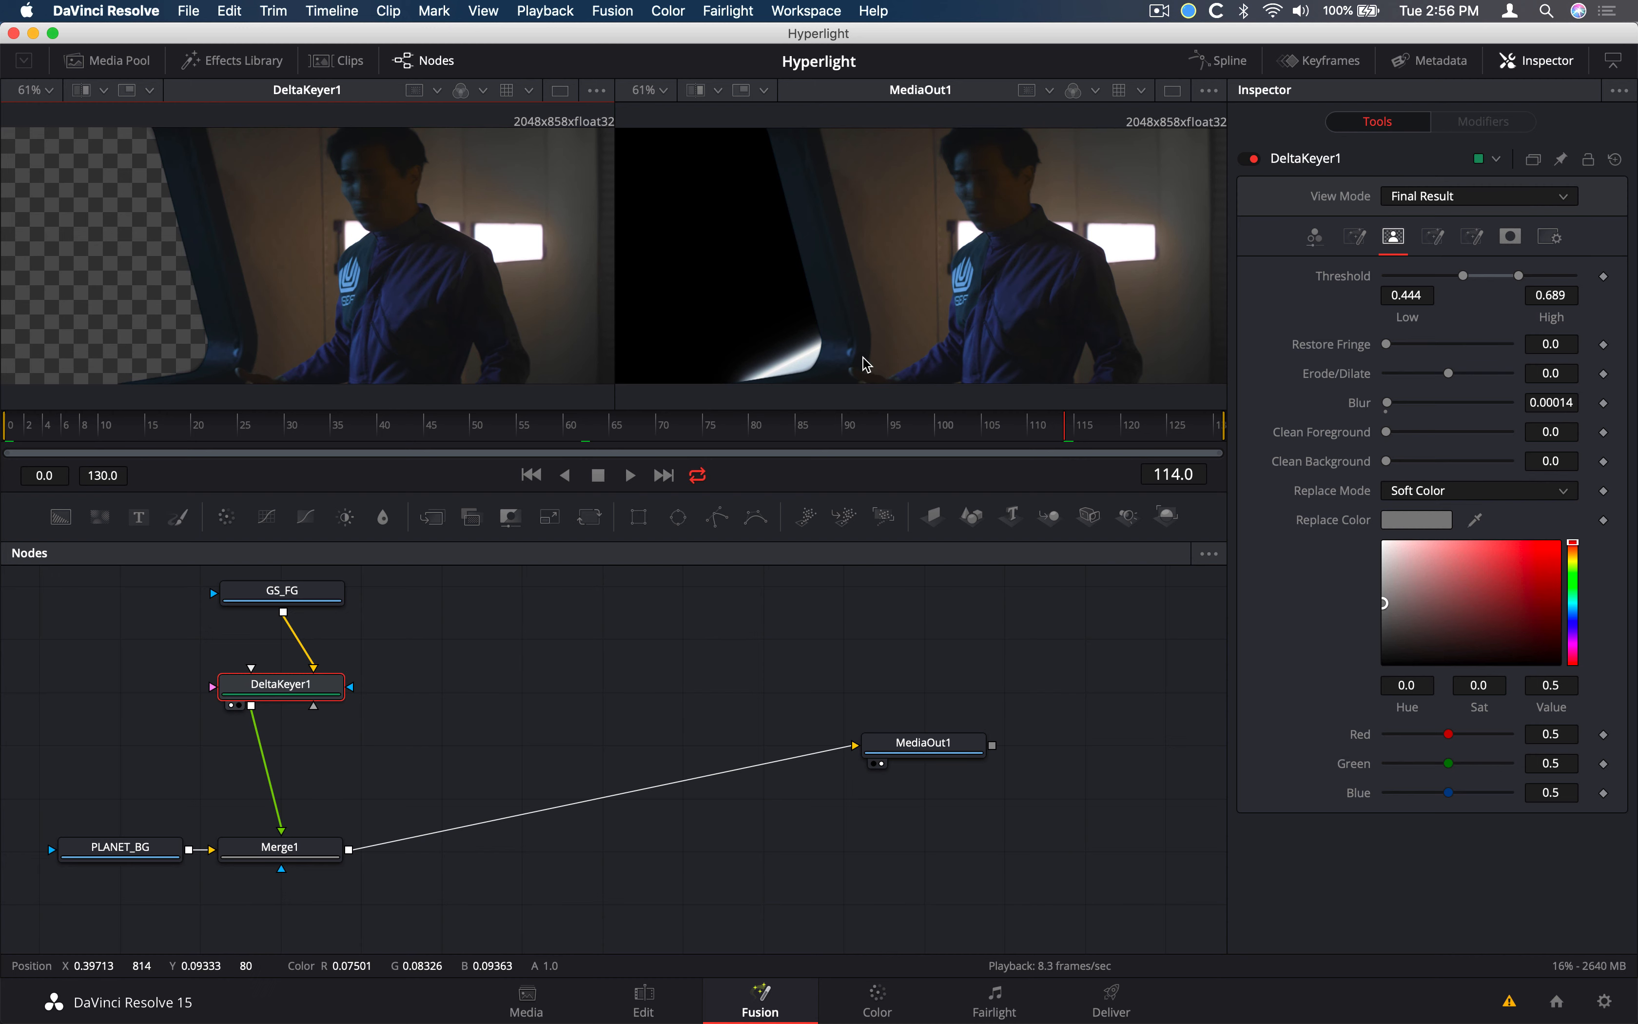
pyautogui.click(851, 427)
pyautogui.moveTo(851, 428); pyautogui.dragTo(69, 451)
pyautogui.press('super+Left')
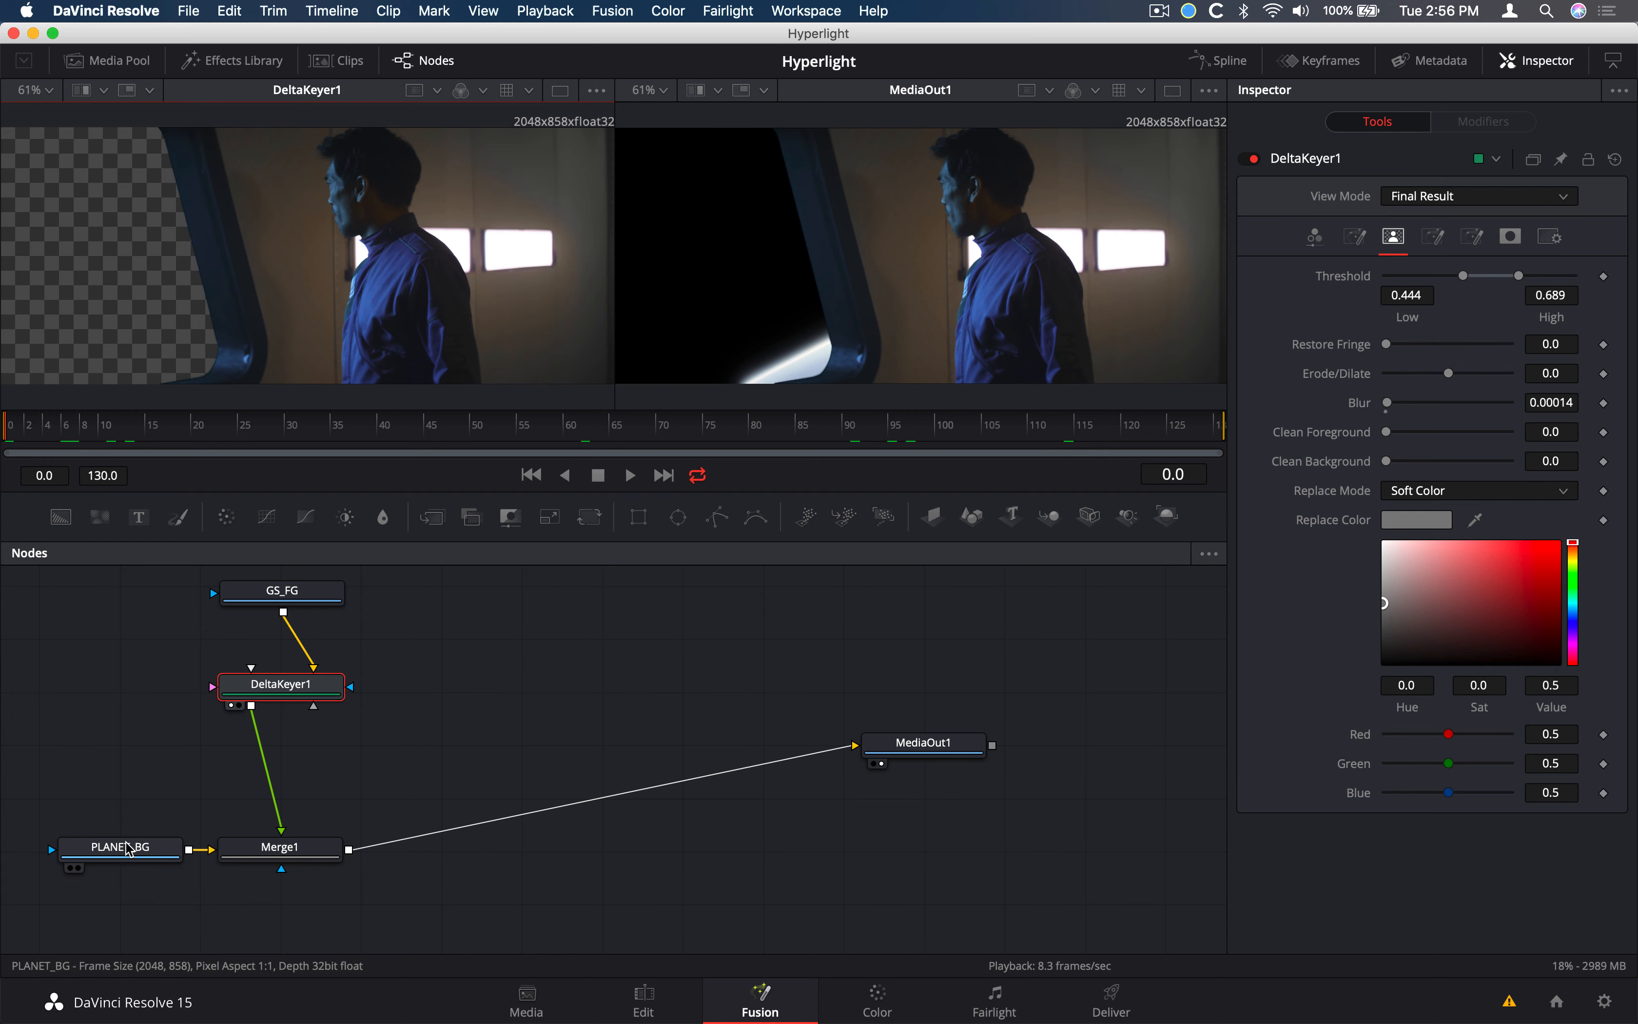
# Move the DeltaKeyer1 node down toward Merge1 to open space below GS_FG
pyautogui.click(316, 602)
pyautogui.scroll(1, 315, 601)
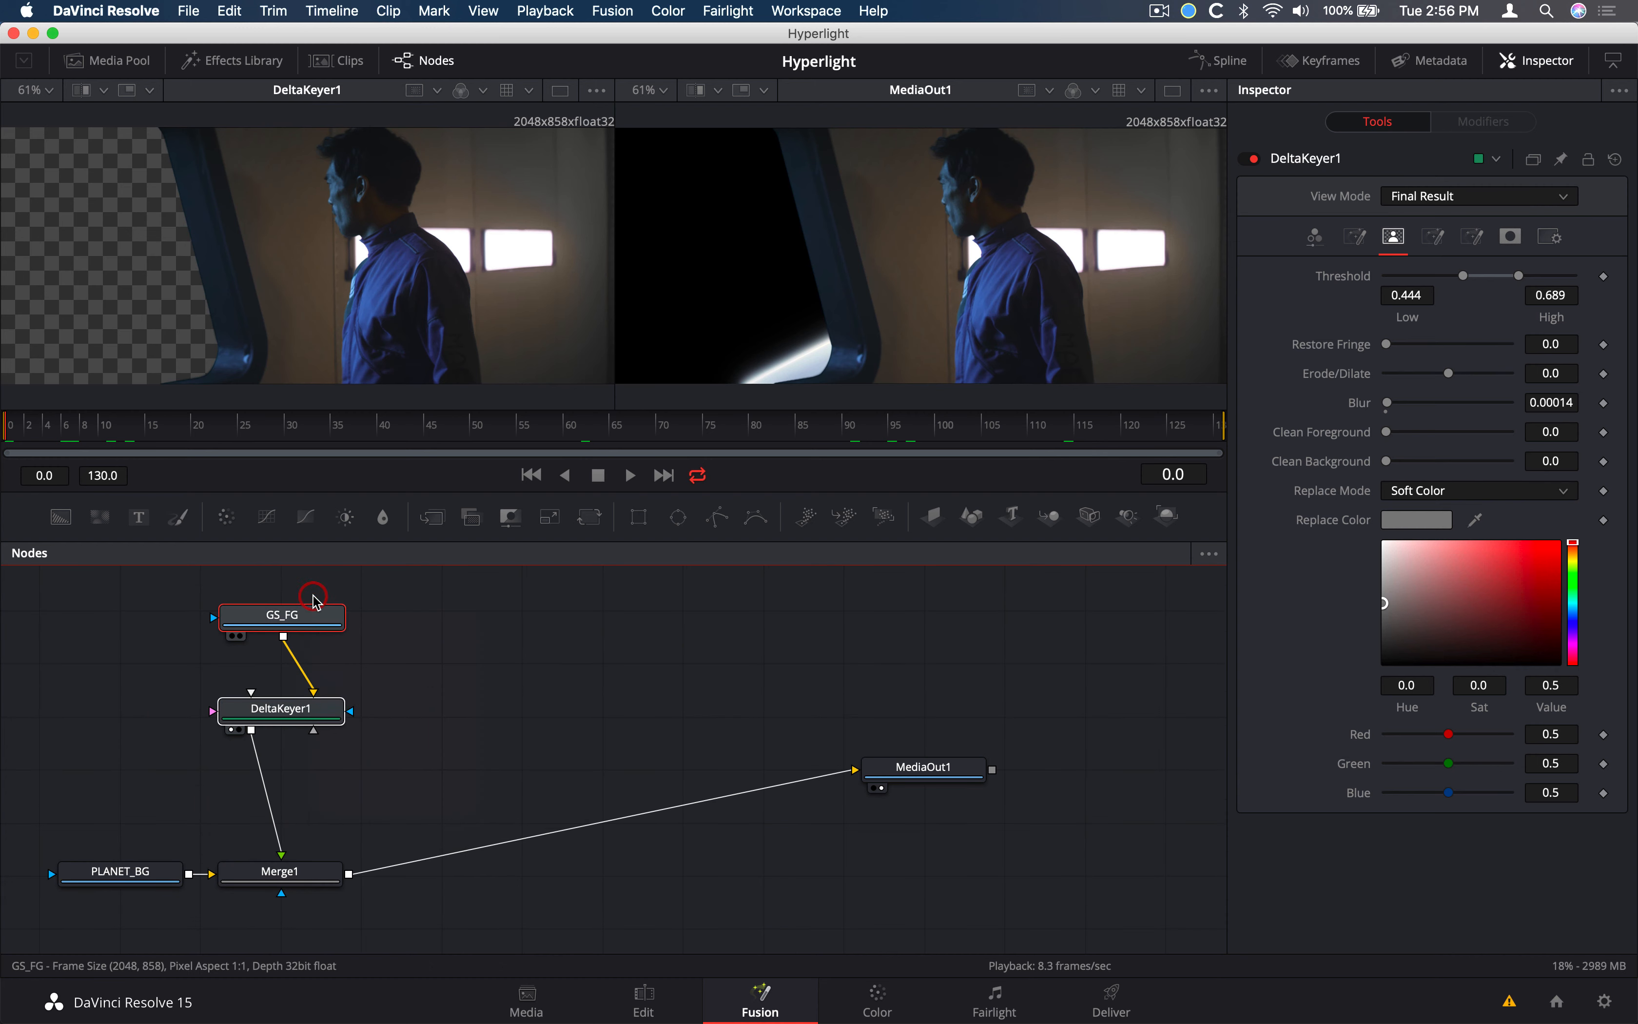
pyautogui.moveTo(293, 708); pyautogui.dragTo(304, 769)
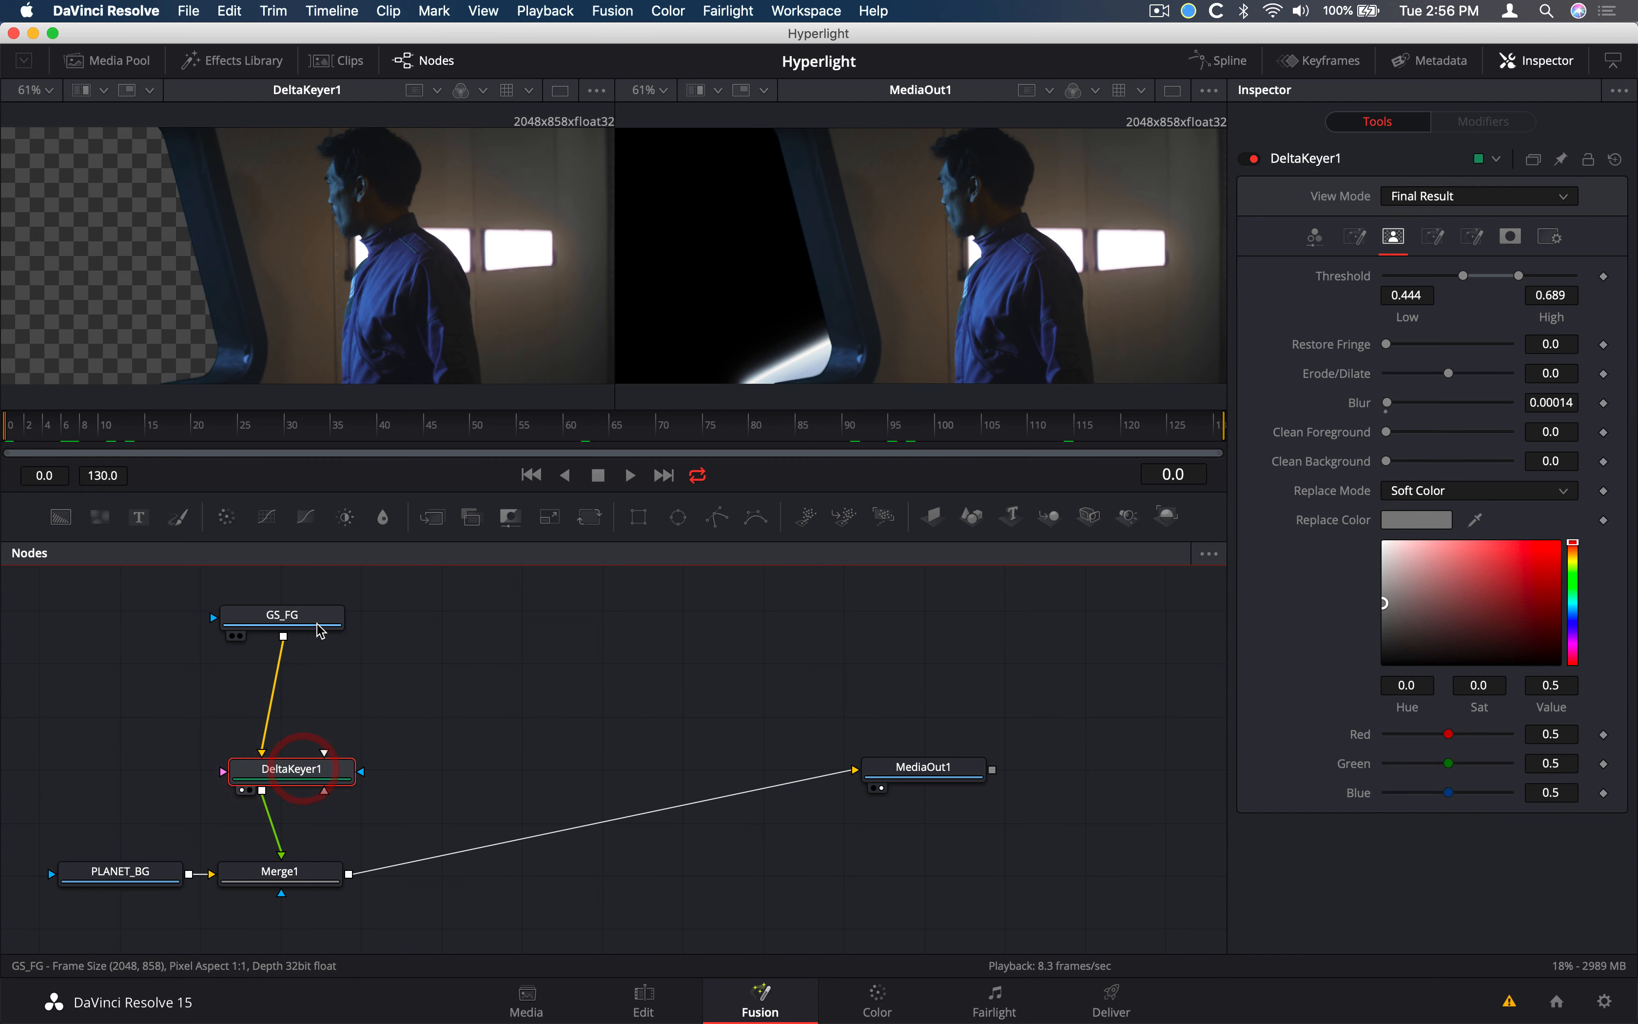
# Insert a Tracker node between GS_FG and DeltaKeyer1 and display it in the first viewer
pyautogui.click(316, 617)
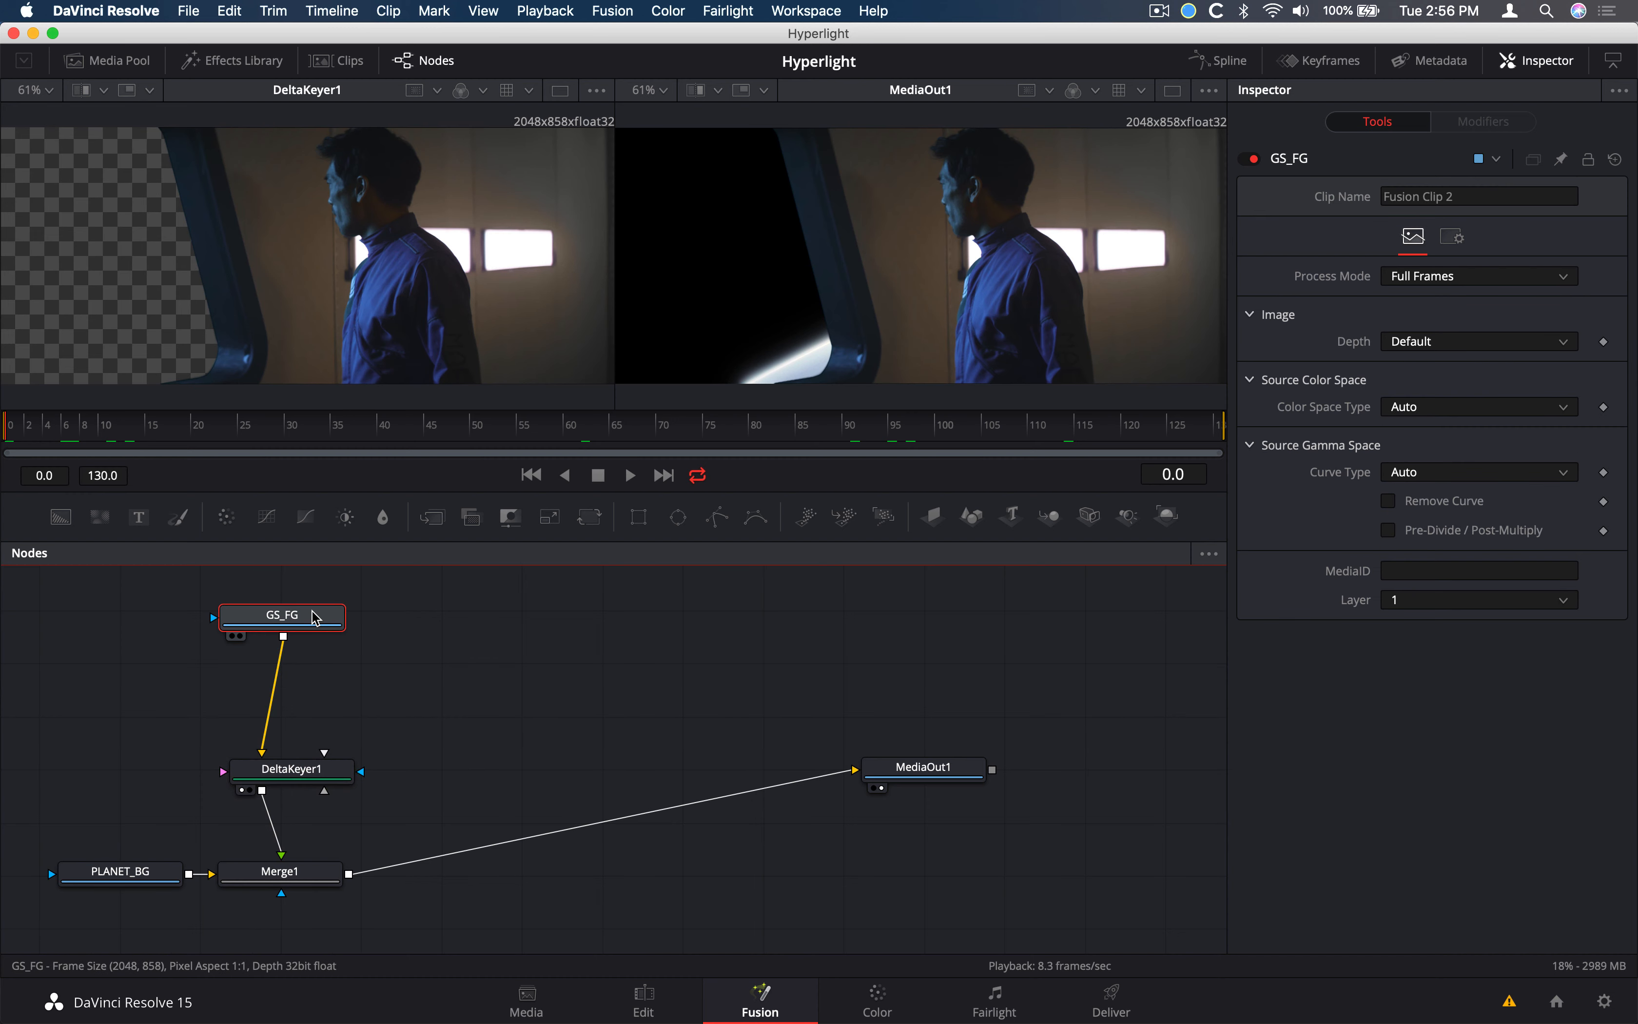
pyautogui.hotkey('shift', 'space')
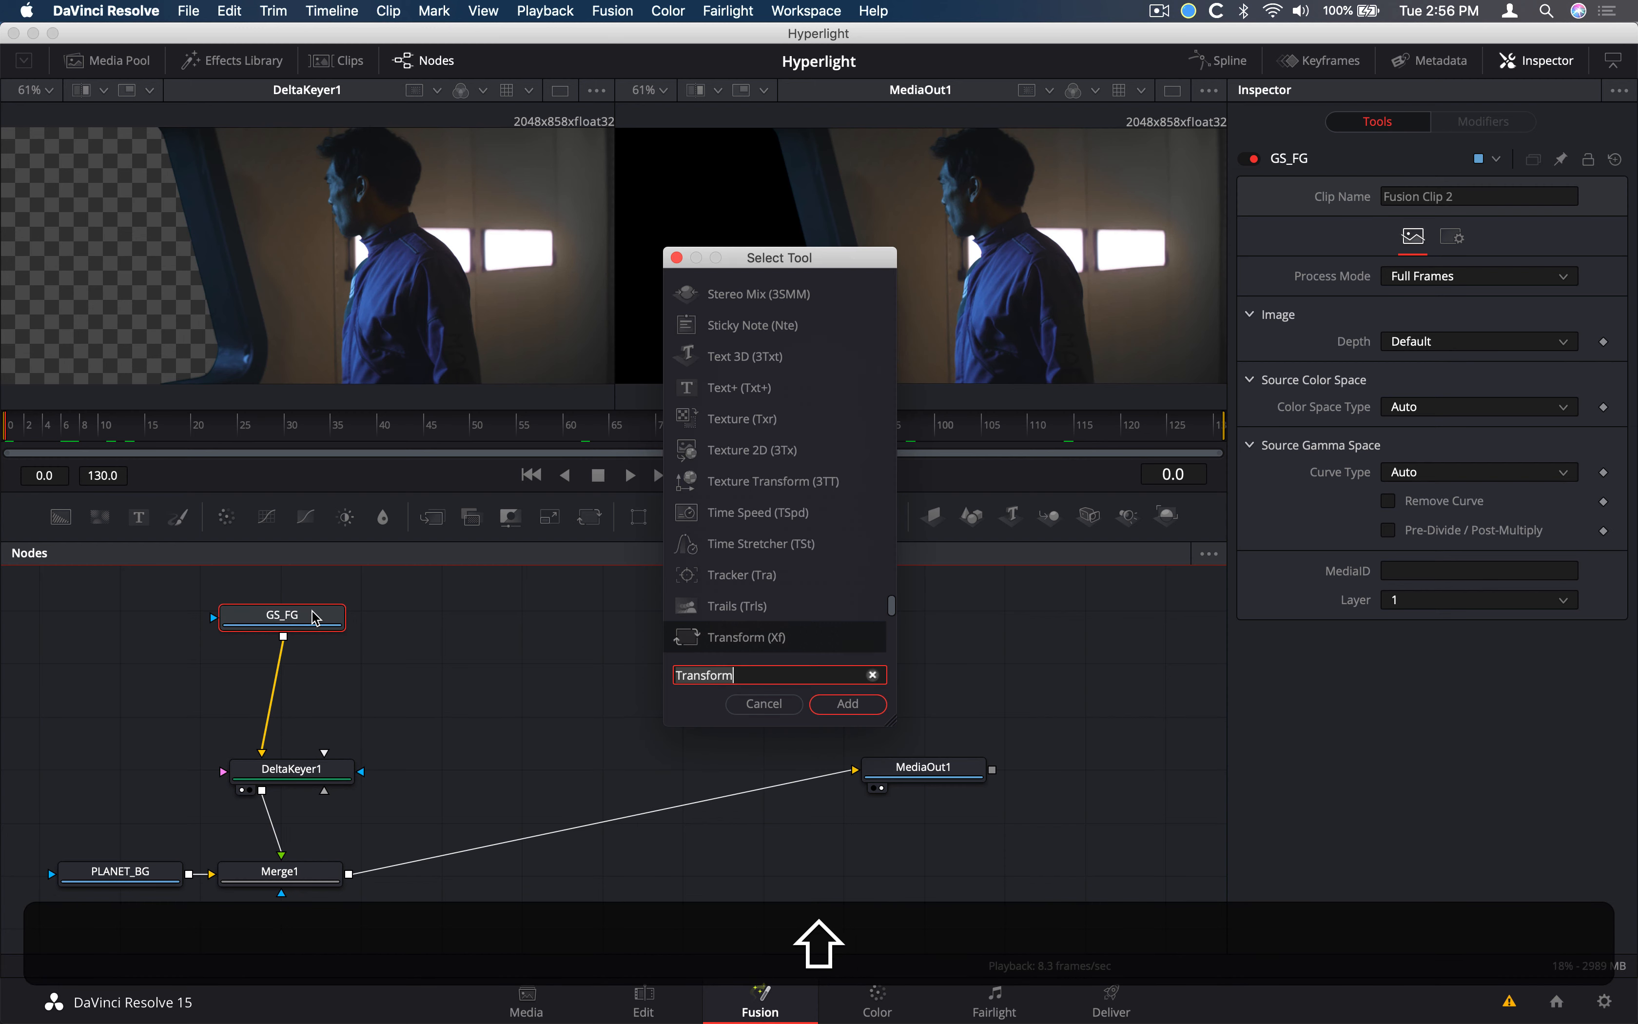
pyautogui.write('track')
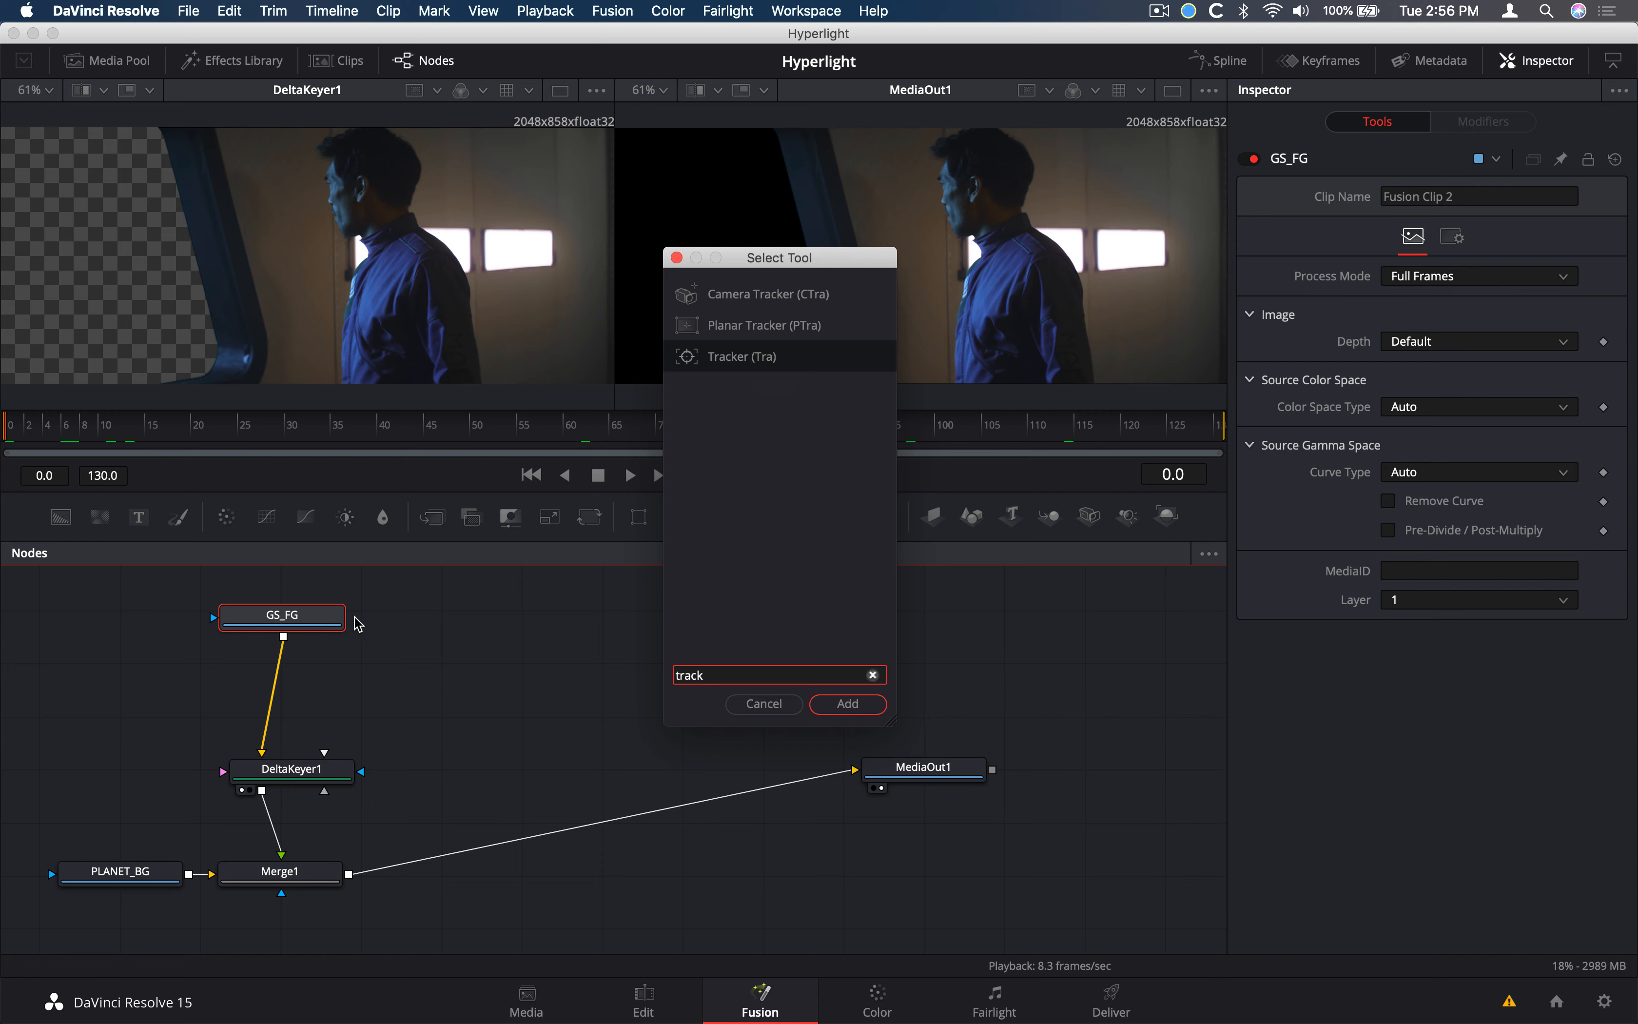
pyautogui.click(848, 705)
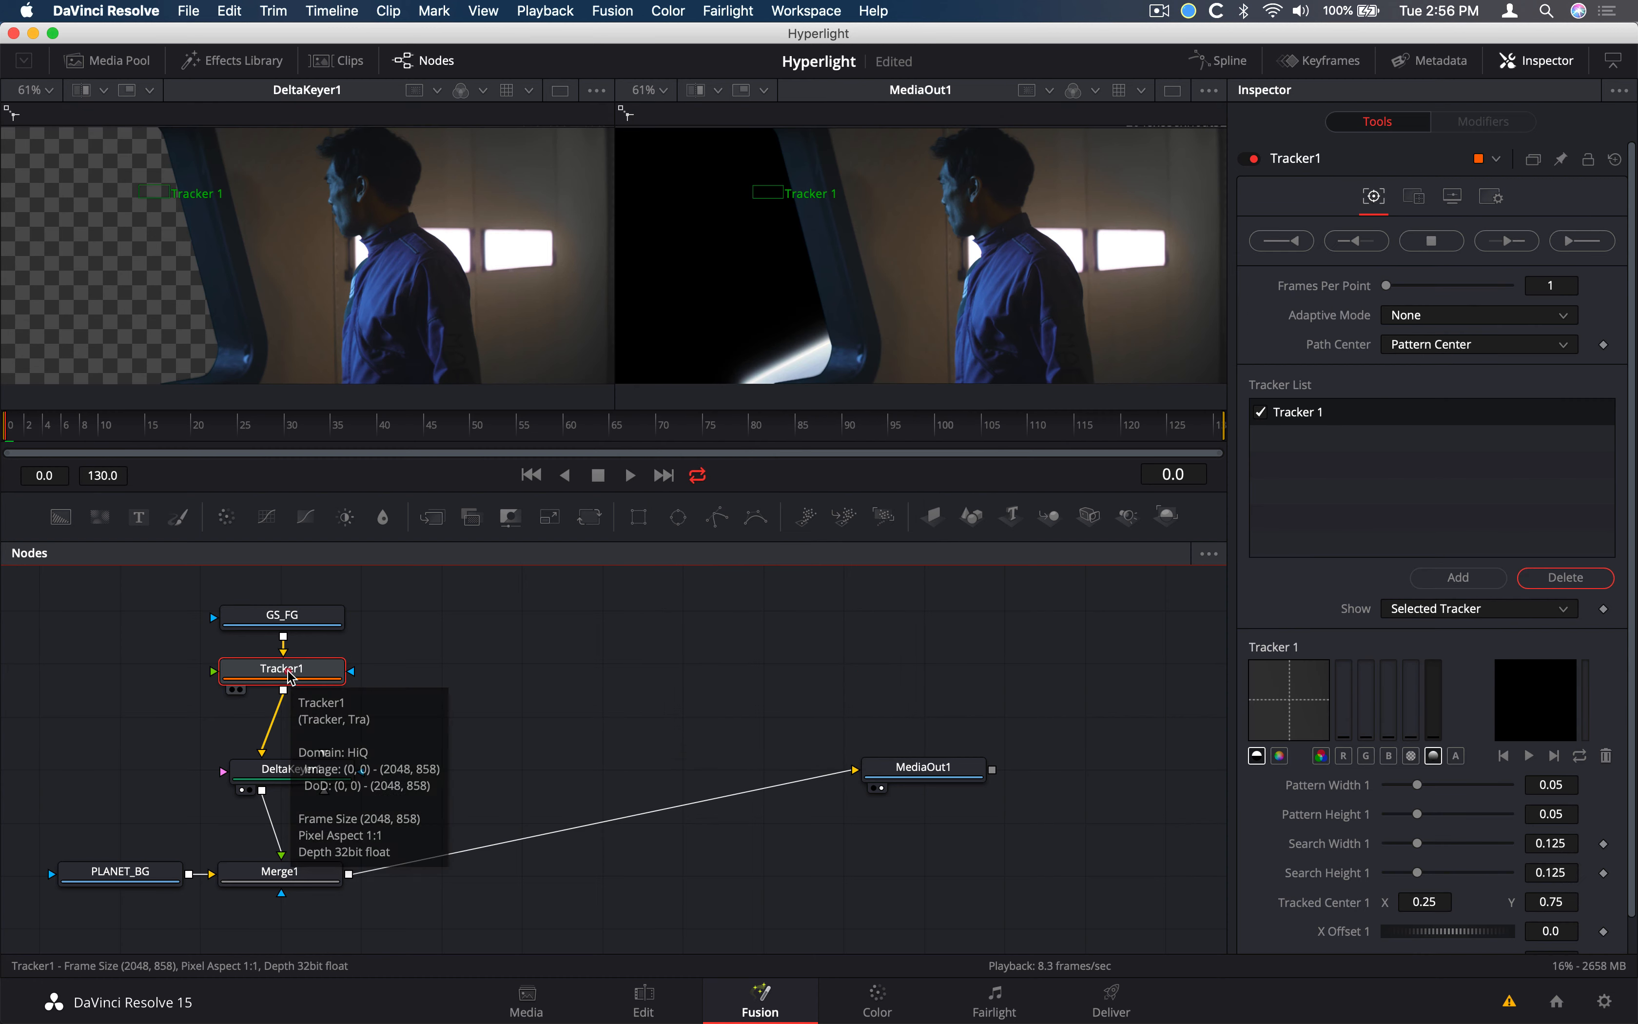
pyautogui.press('1')
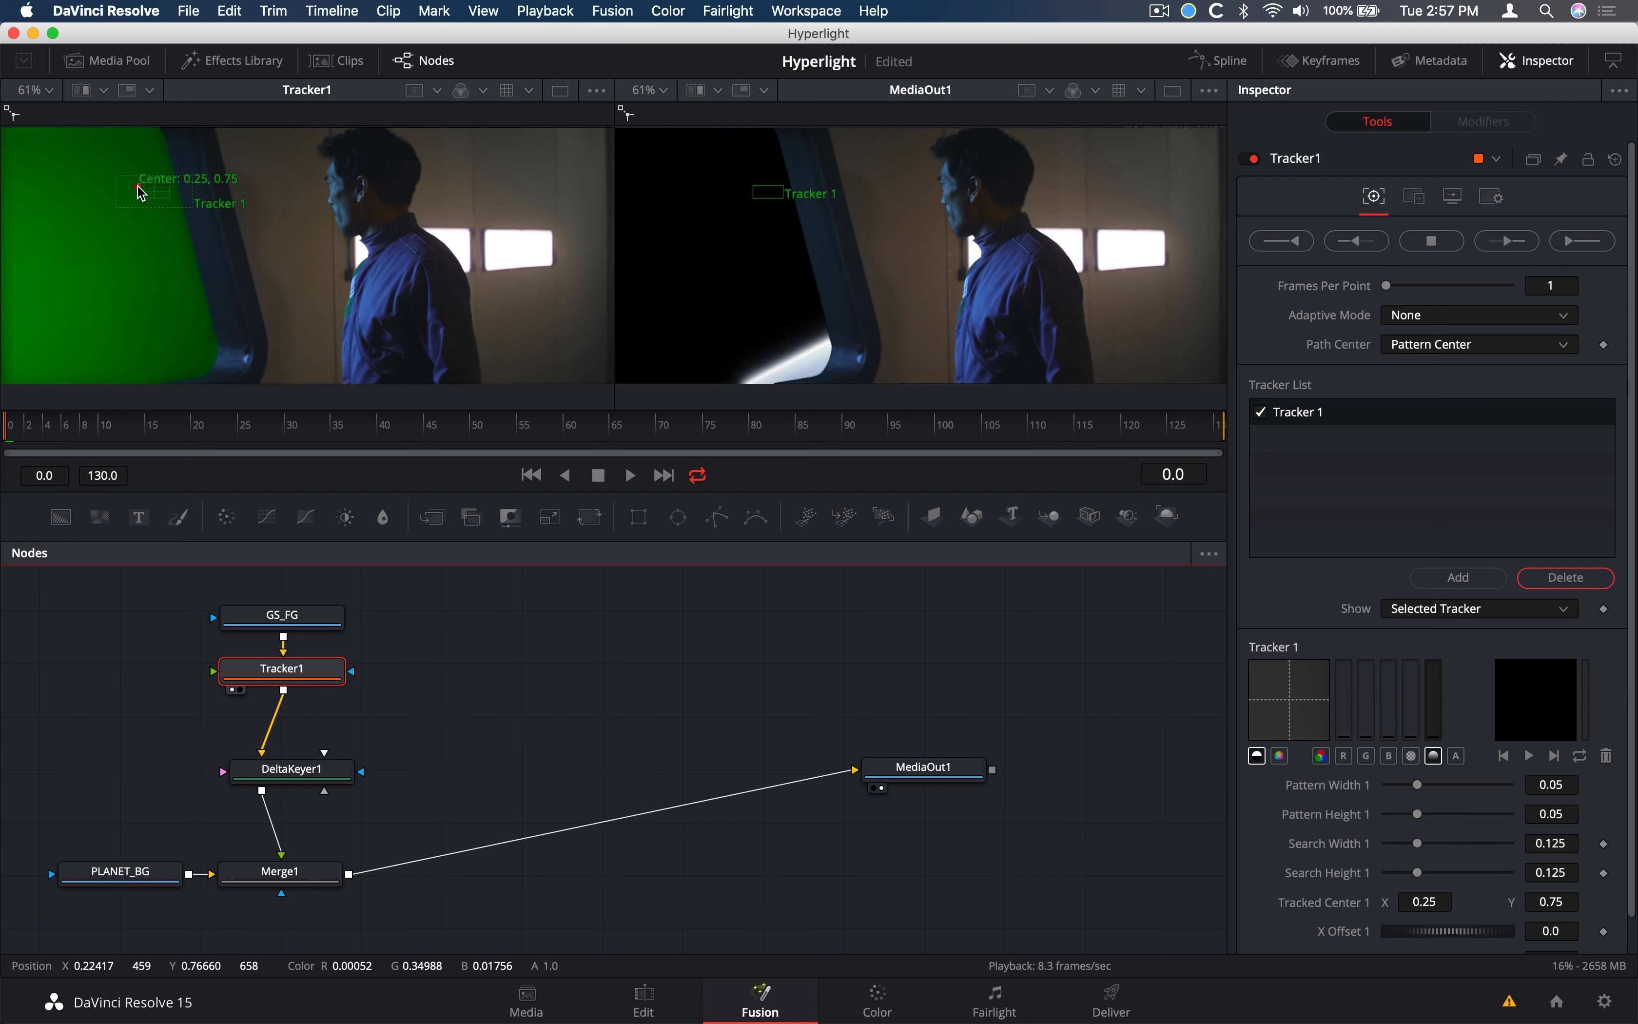
# Place Tracker 1 over the bright highlight on the window frame's lower corner and tighten its pattern box to about 0.031 by 0.061
pyautogui.moveTo(138, 187); pyautogui.dragTo(480, 169)
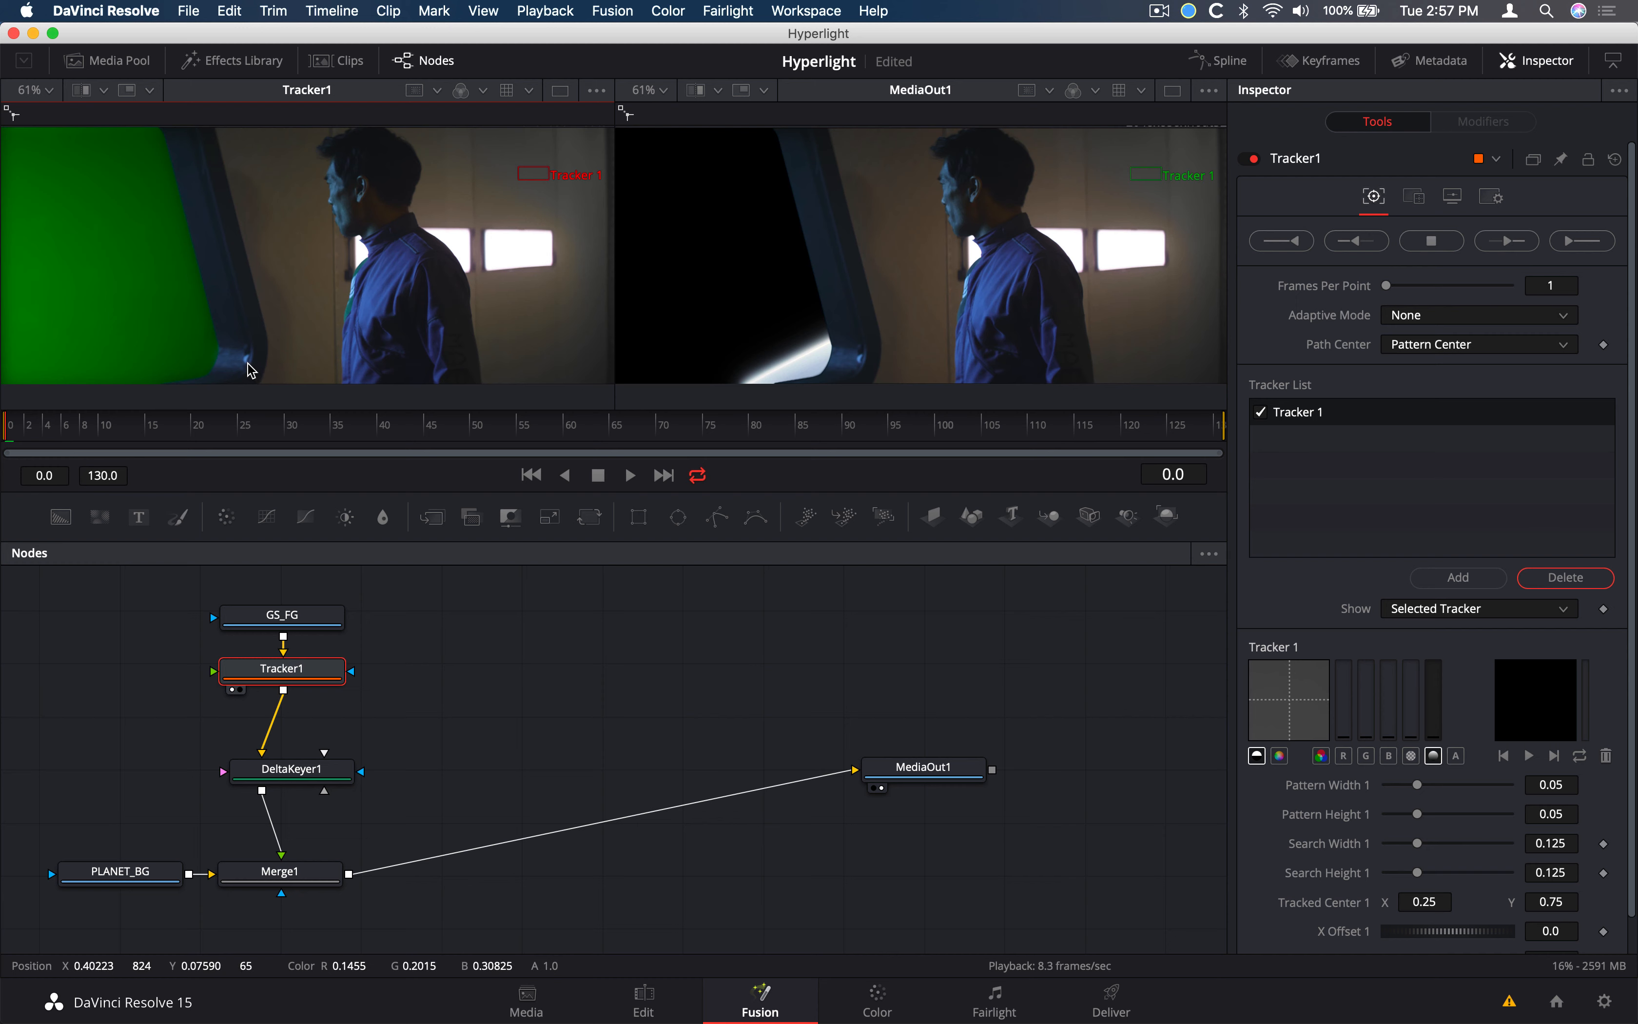
pyautogui.moveTo(522, 174); pyautogui.dragTo(233, 356)
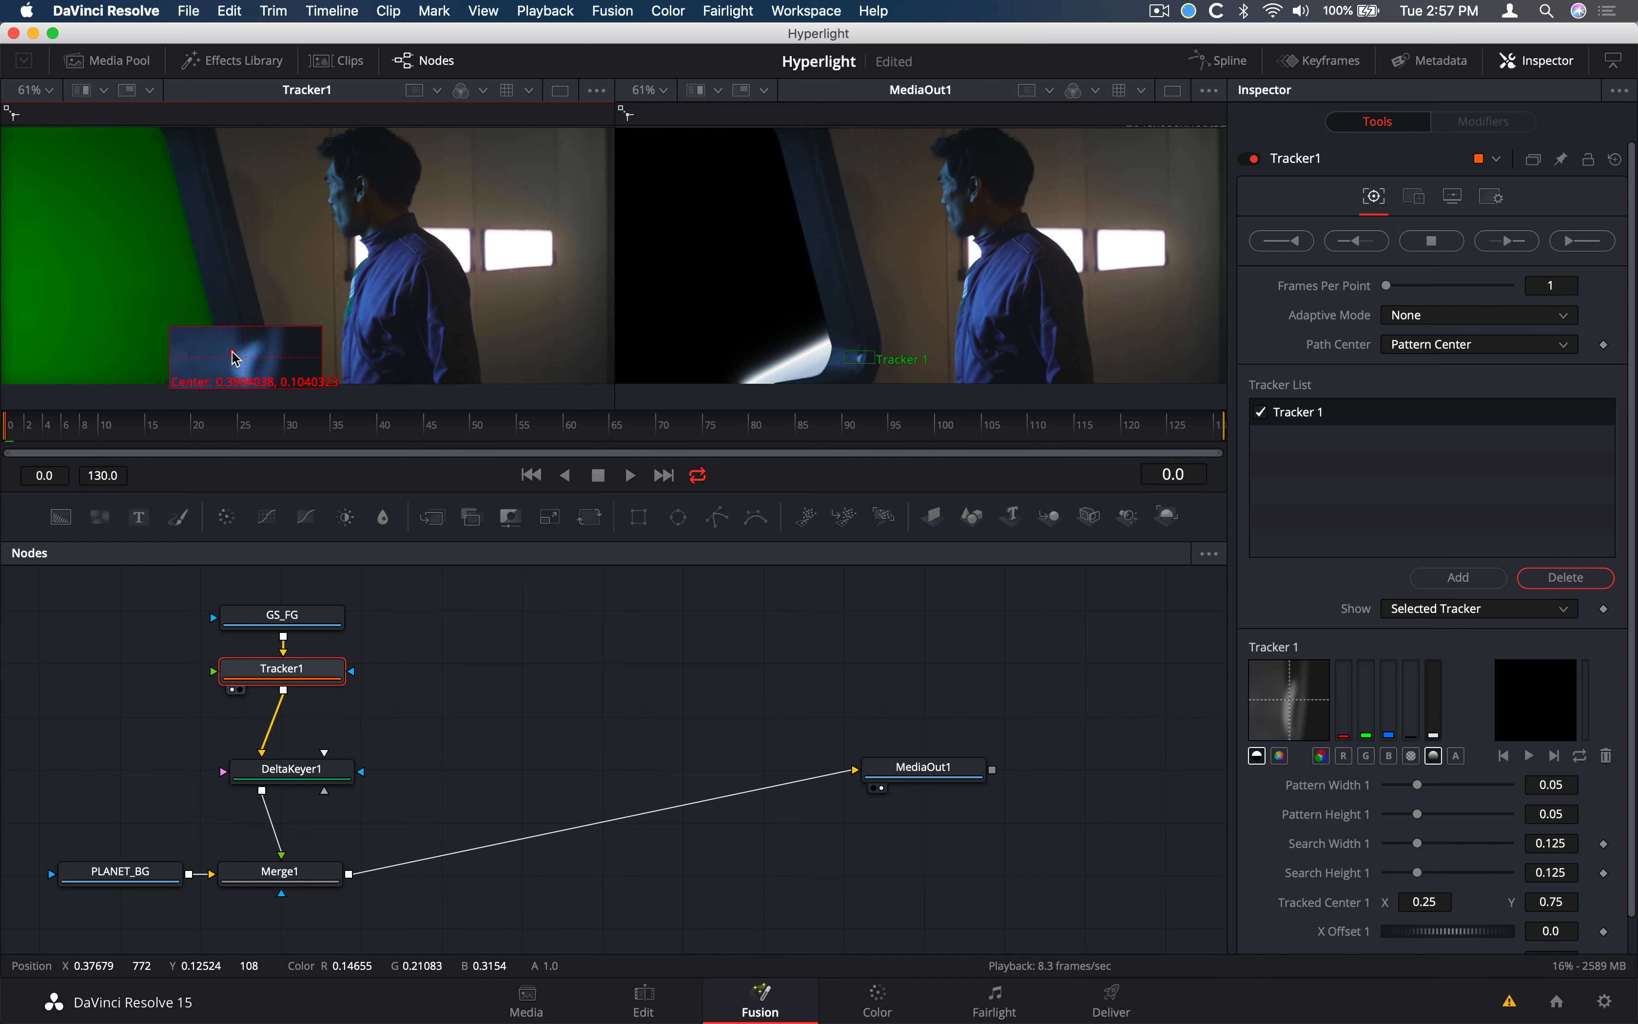
pyautogui.moveTo(235, 357); pyautogui.dragTo(235, 359)
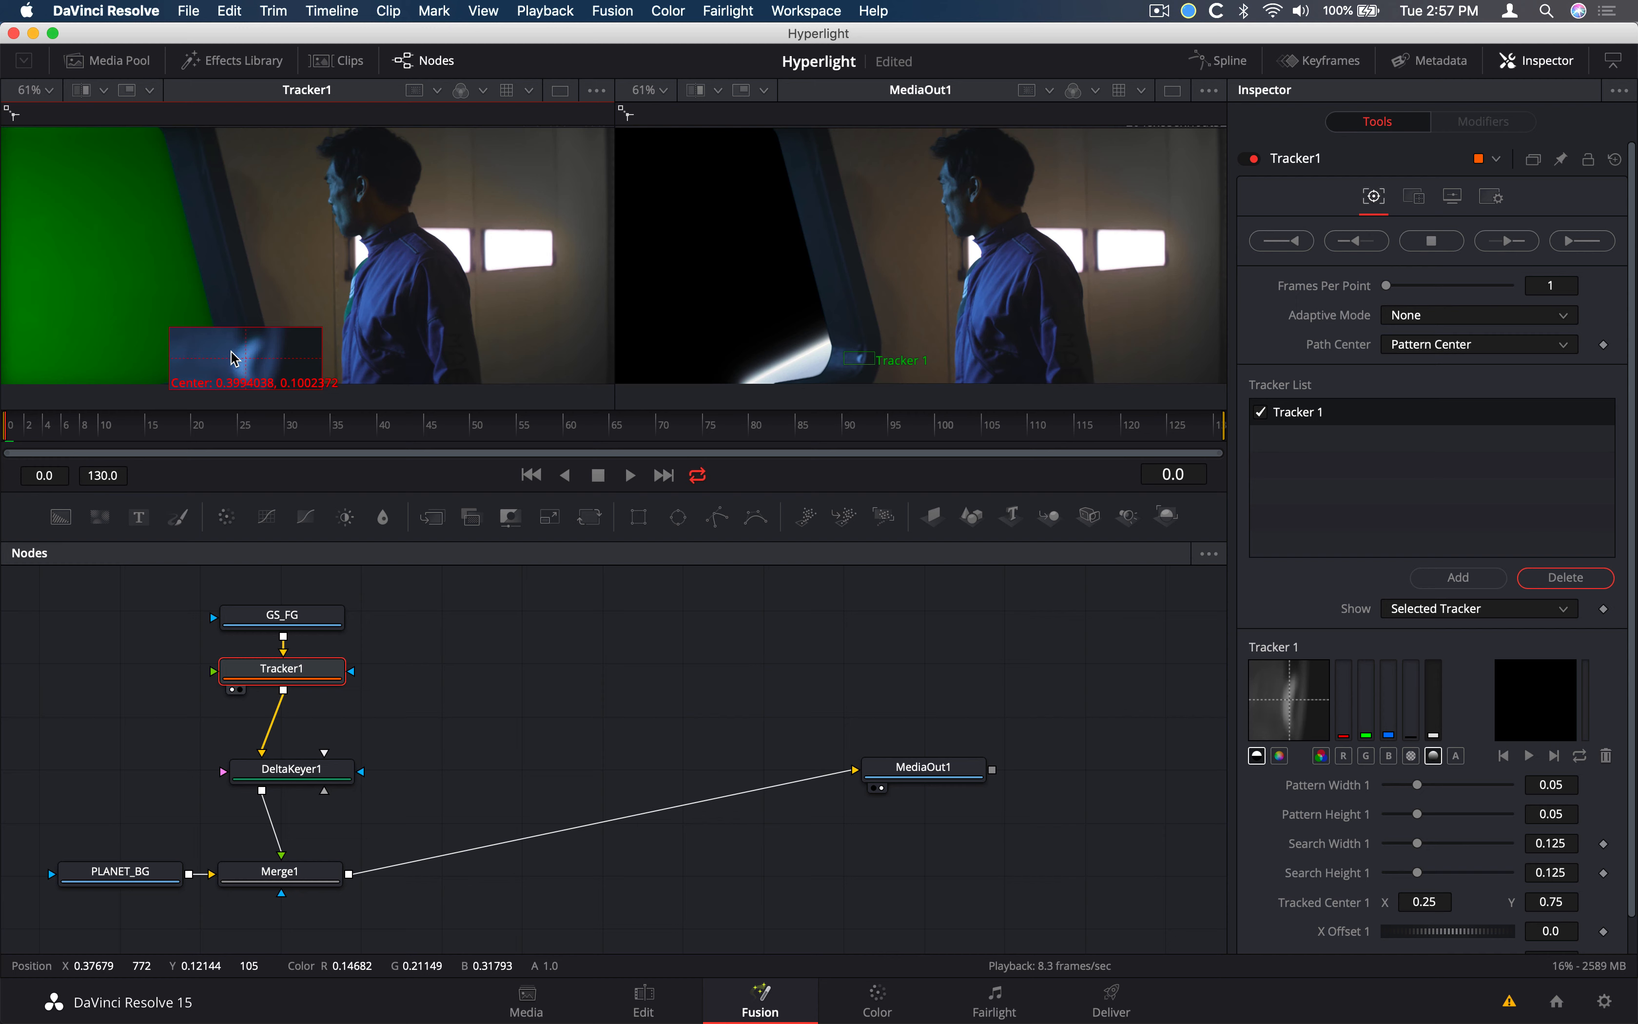
pyautogui.moveTo(235, 359); pyautogui.dragTo(278, 369)
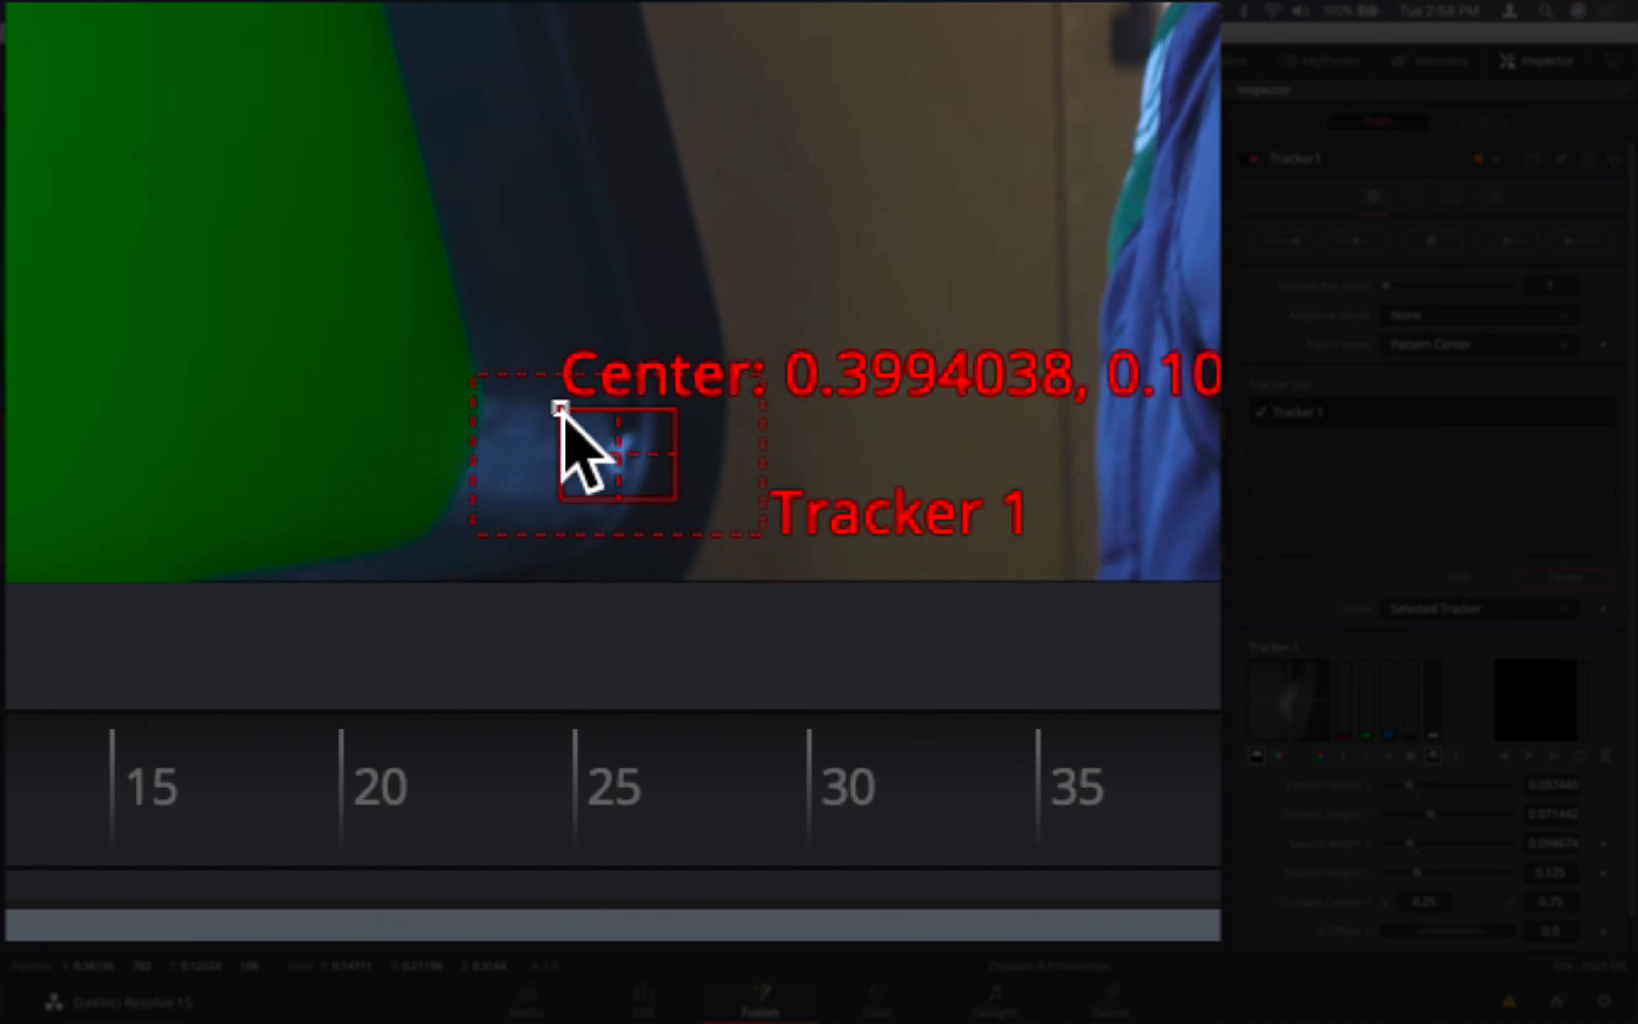
pyautogui.moveTo(561, 407)
pyautogui.mouseDown()
pyautogui.moveTo(530, 413)
pyautogui.moveTo(556, 413)
pyautogui.mouseUp()
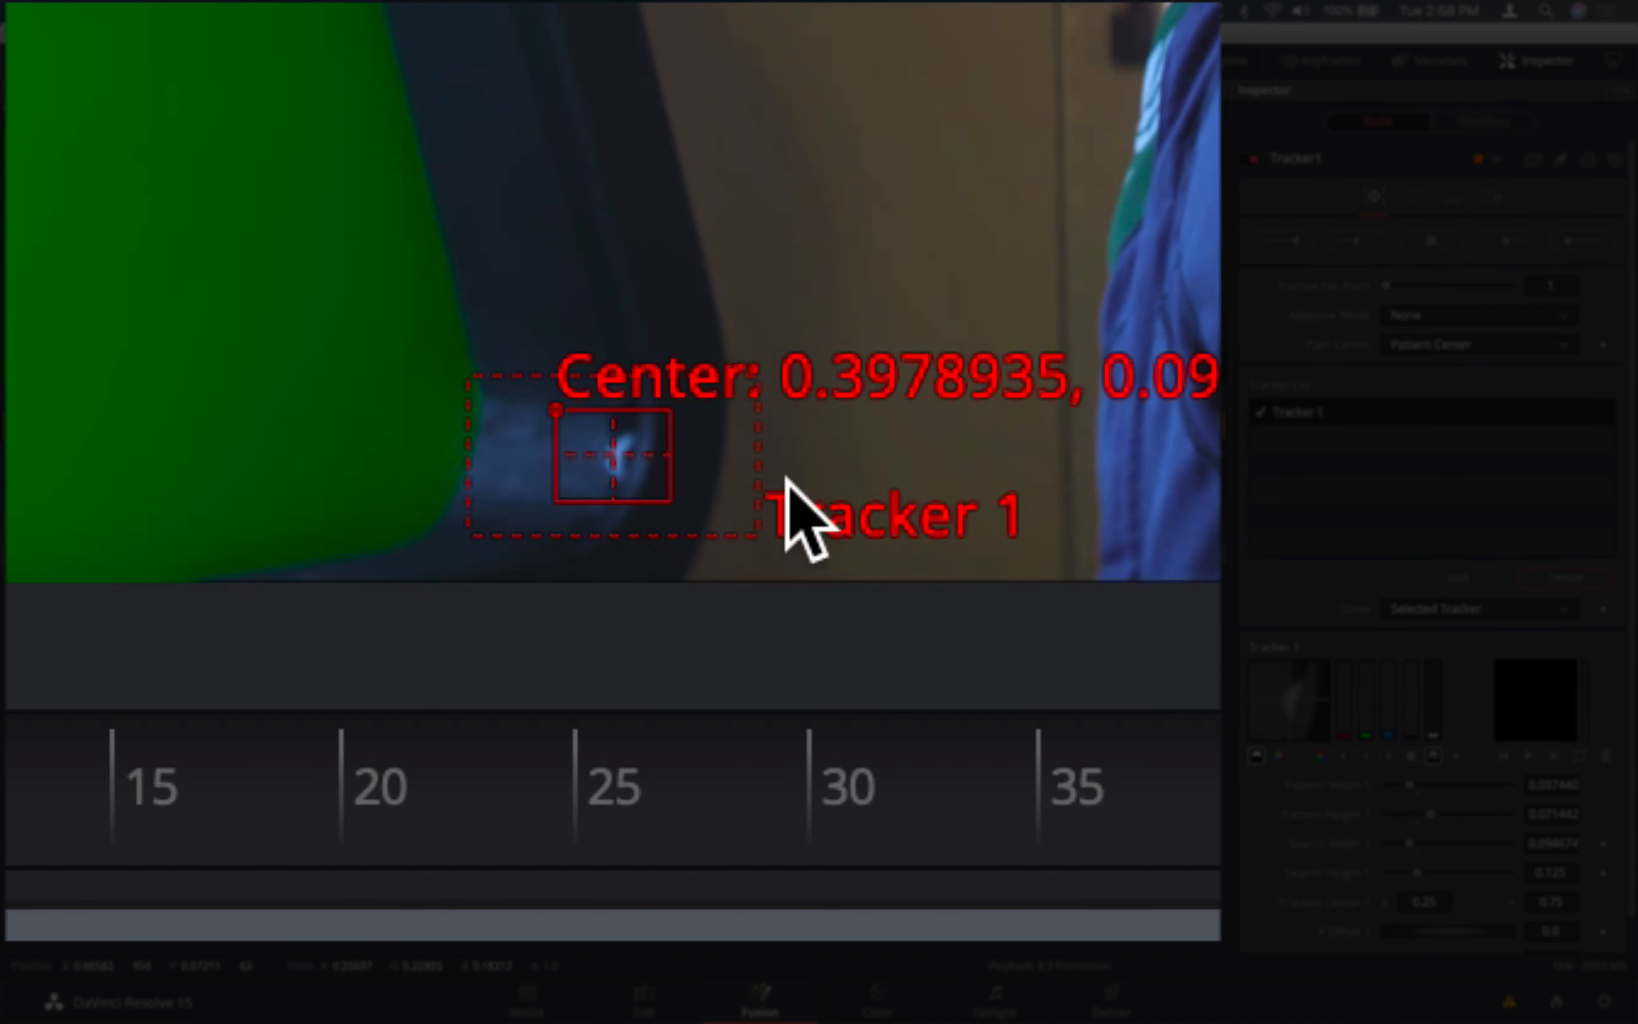
pyautogui.moveTo(670, 501)
pyautogui.mouseDown()
pyautogui.moveTo(661, 486)
pyautogui.moveTo(669, 497)
pyautogui.moveTo(636, 501)
pyautogui.moveTo(654, 477)
pyautogui.moveTo(660, 490)
pyautogui.mouseUp()
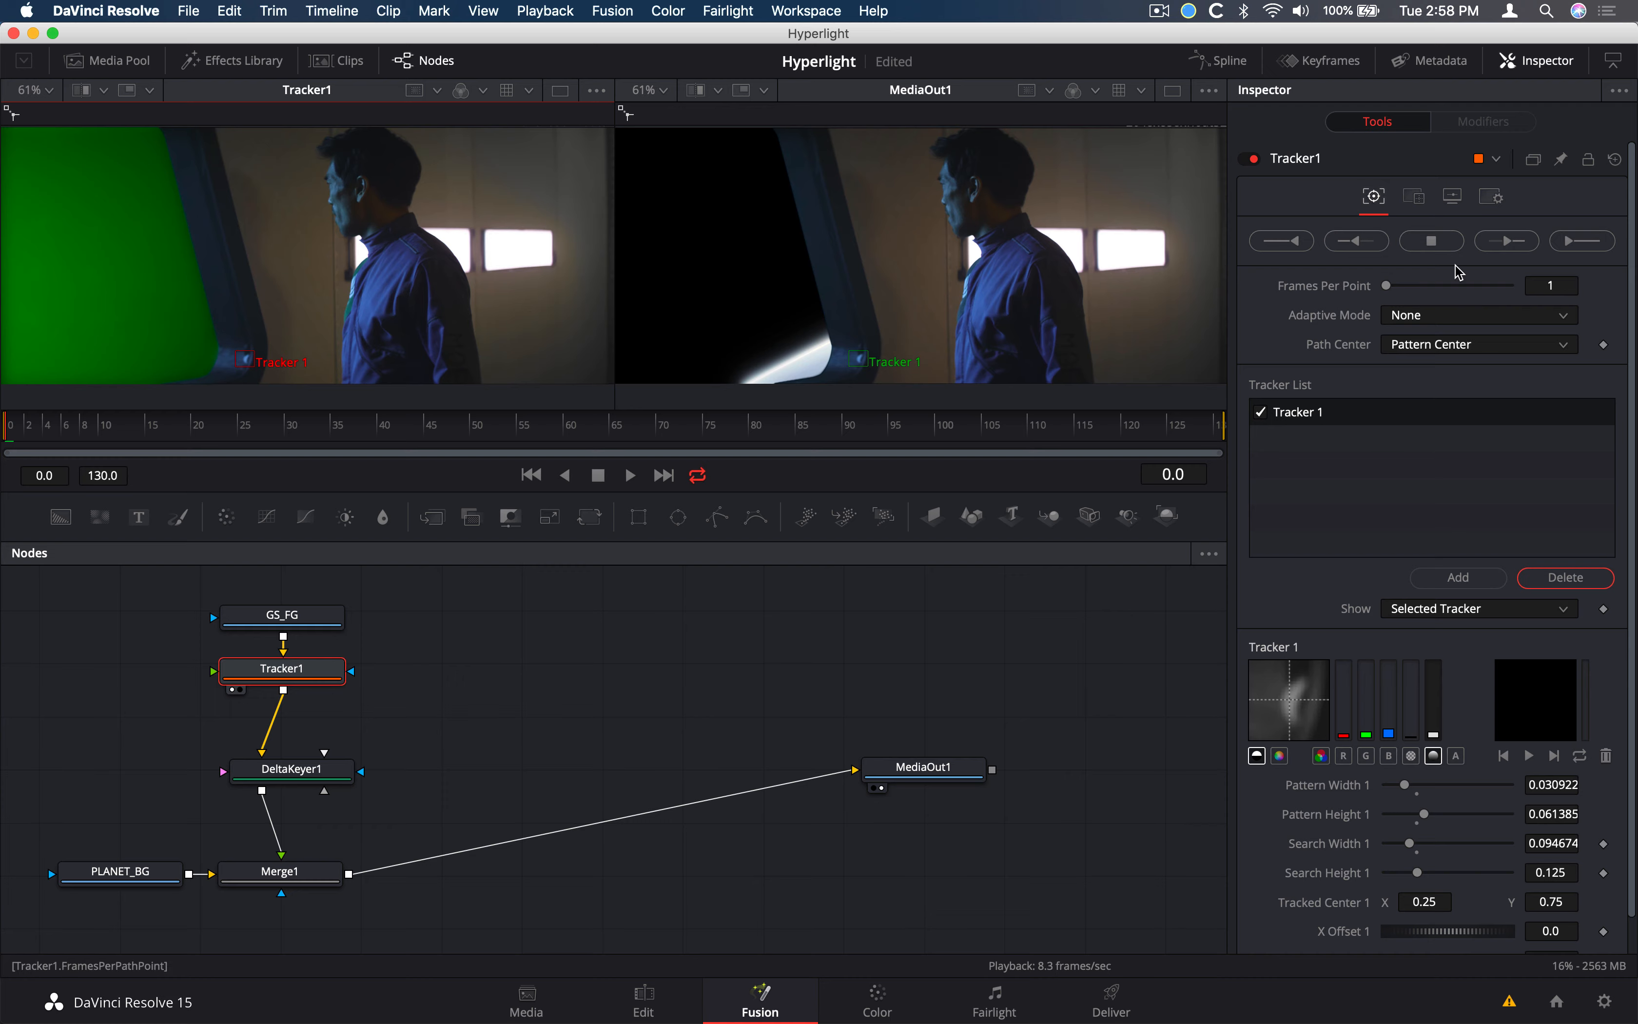
# Track the highlight forward from frame 0 to frame 130, close the render report, and view the tracked center values
pyautogui.click(1511, 246)
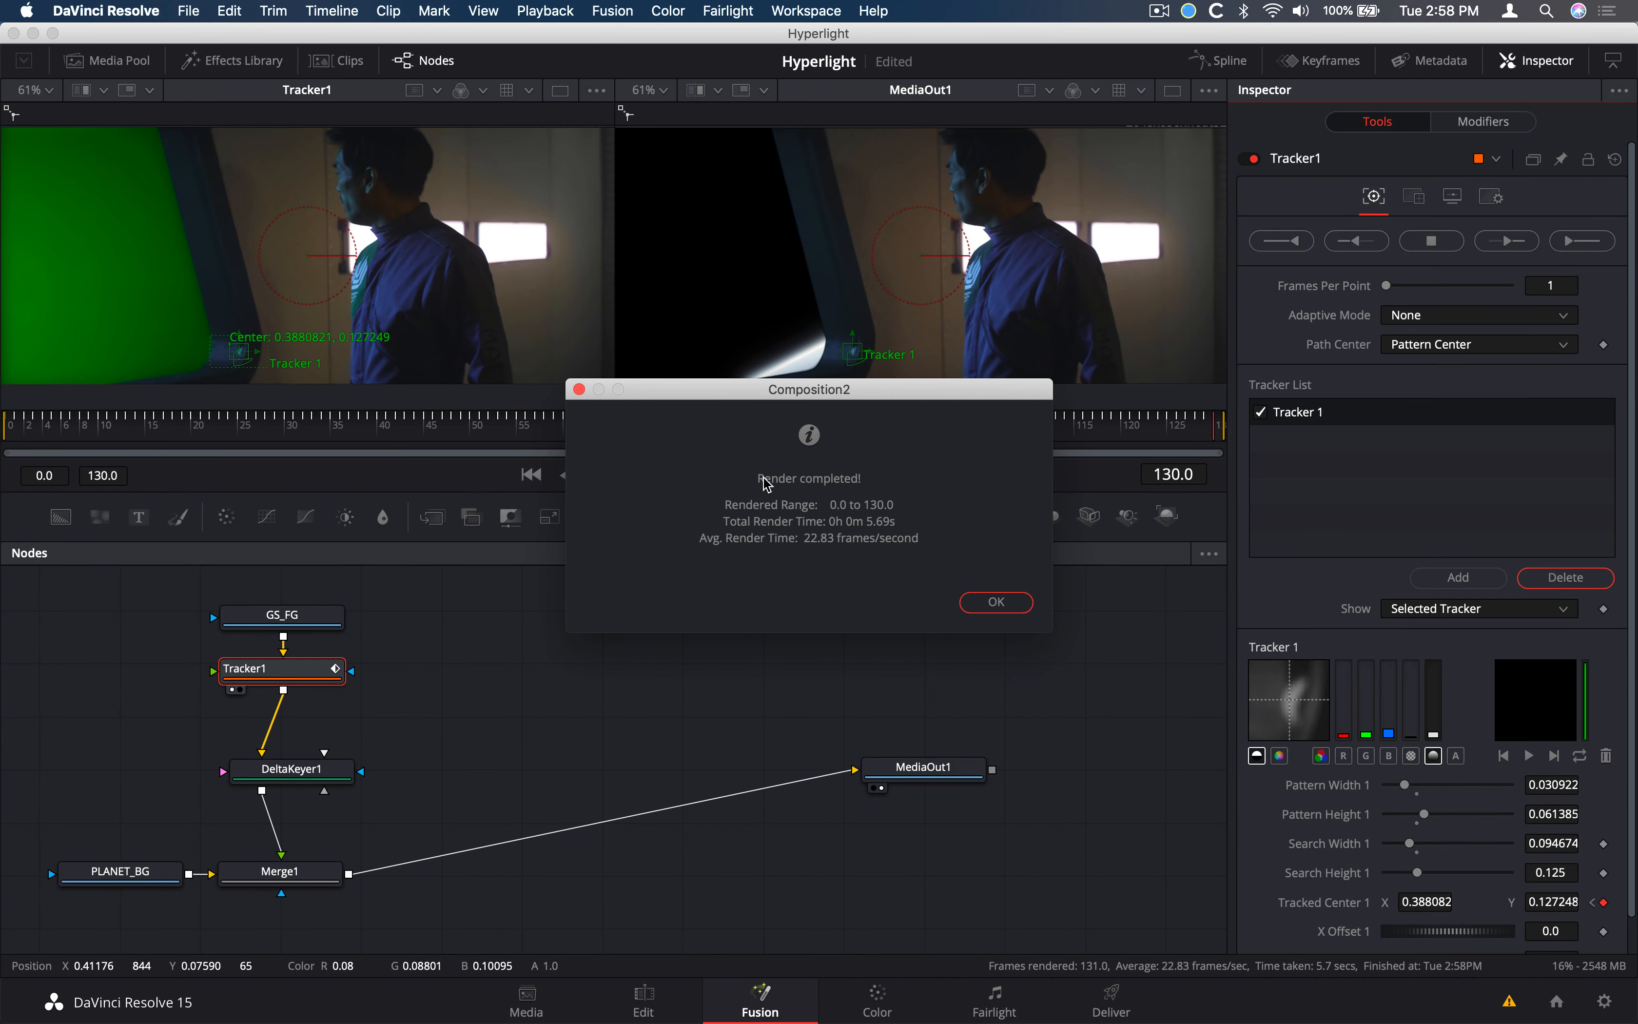
pyautogui.click(990, 602)
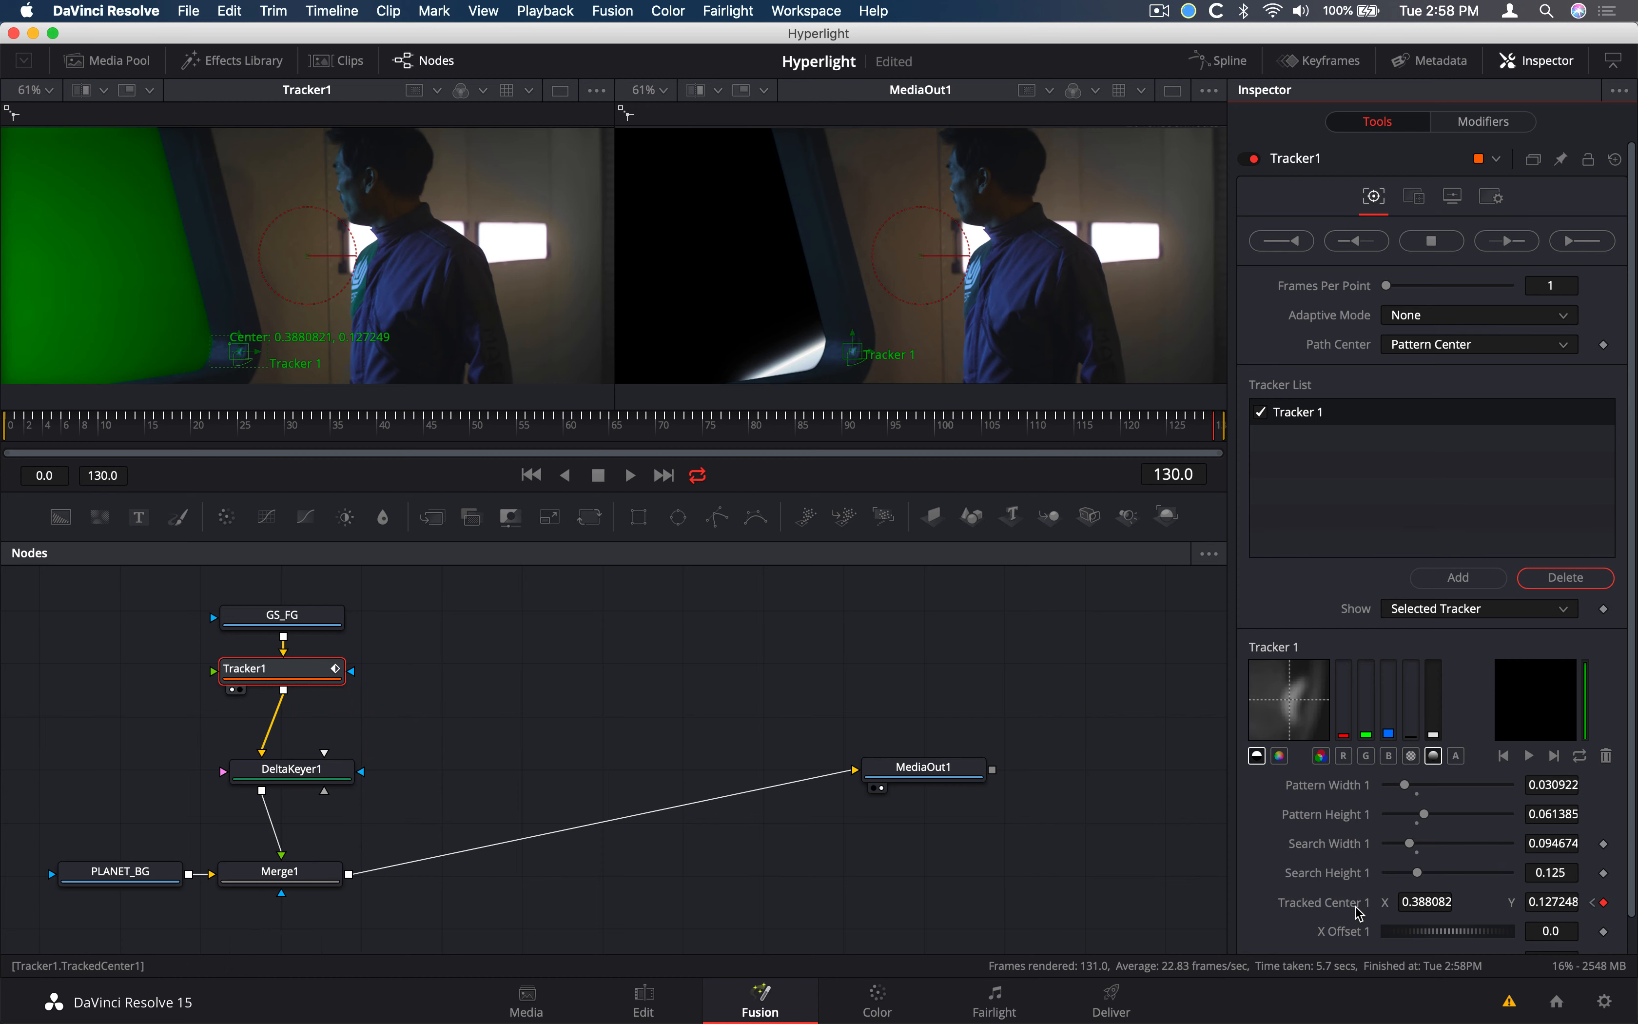
pyautogui.scroll(-1, 1361, 913)
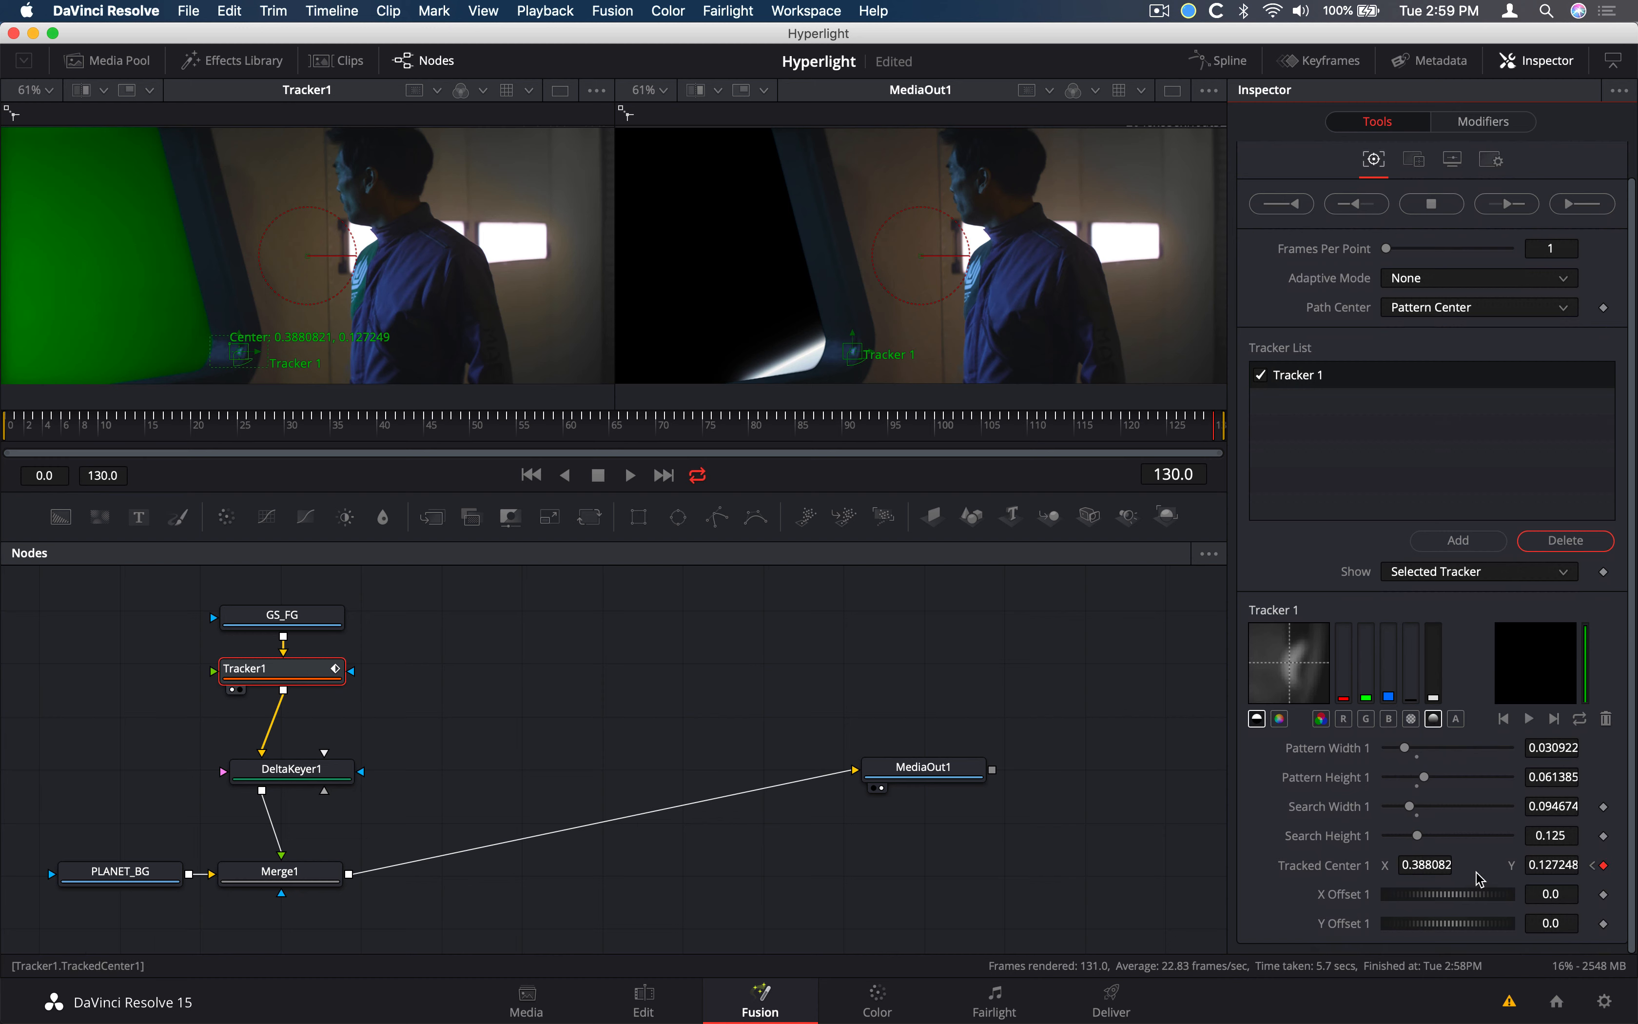
# Move the GS_FG, Tracker1, DeltaKeyer1 and Merge1 nodes together away from PLANET_BG to open space before Merge1
pyautogui.click(120, 872)
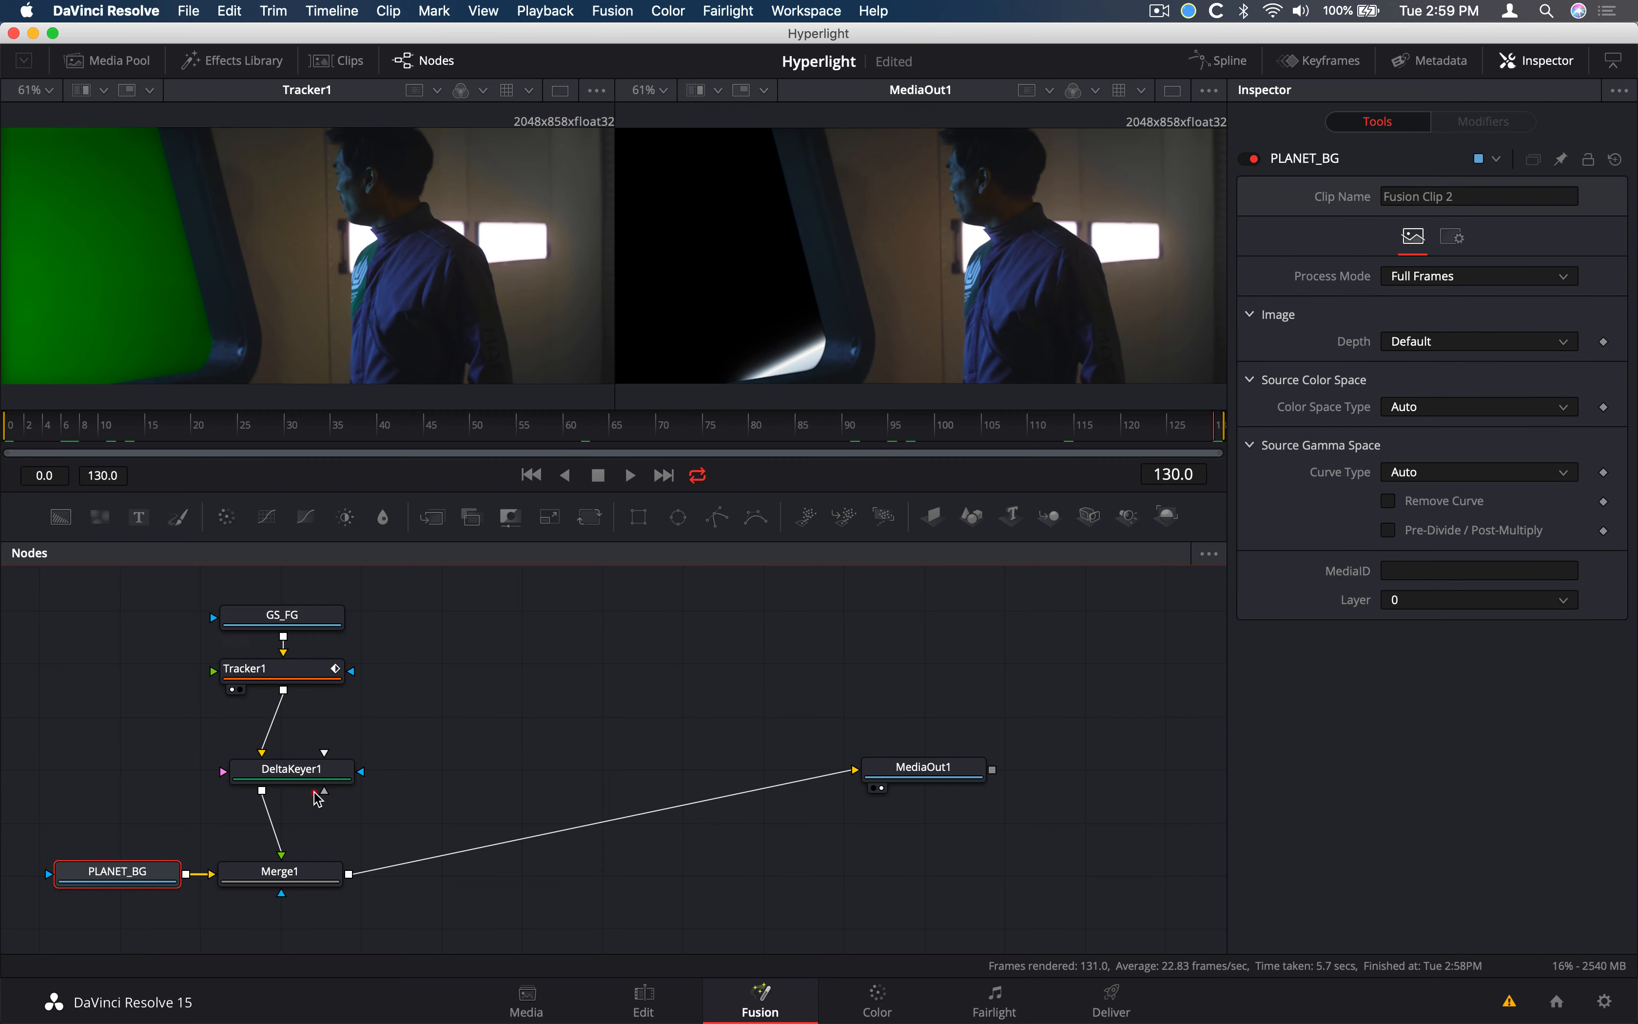
pyautogui.moveTo(220, 575); pyautogui.dragTo(565, 864)
pyautogui.click(331, 808)
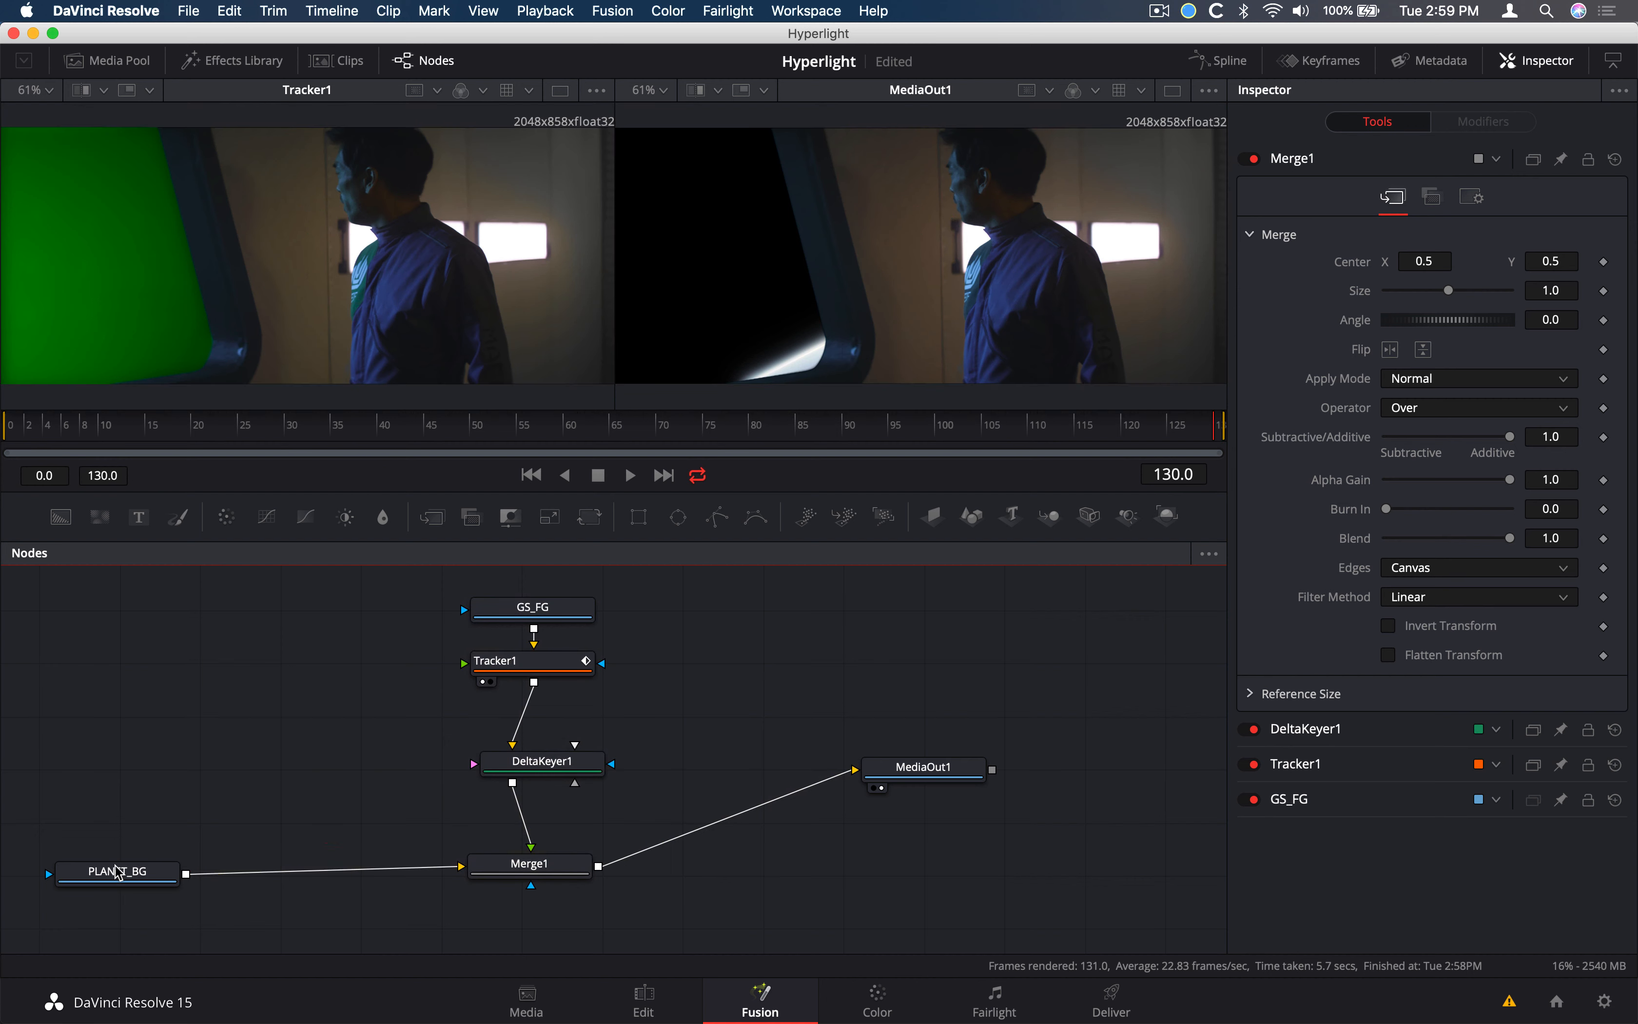
# Insert a Transform node between PLANET_BG and Merge1 and display it in the first viewer
pyautogui.click(118, 874)
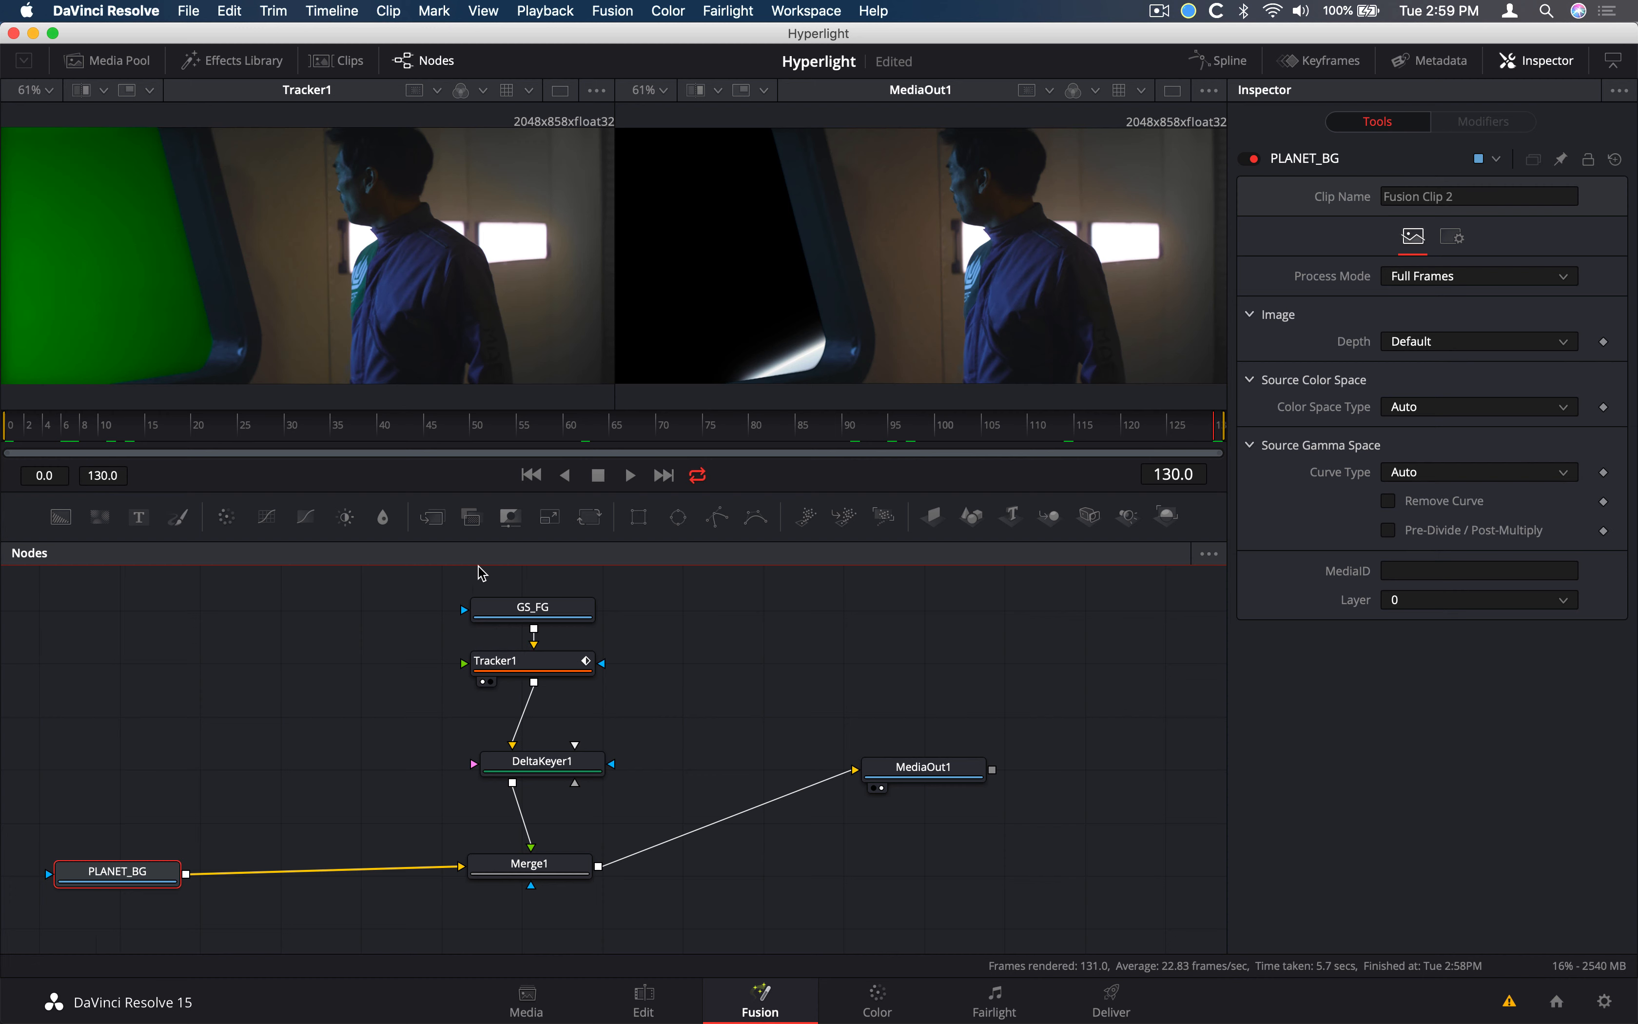
pyautogui.click(590, 518)
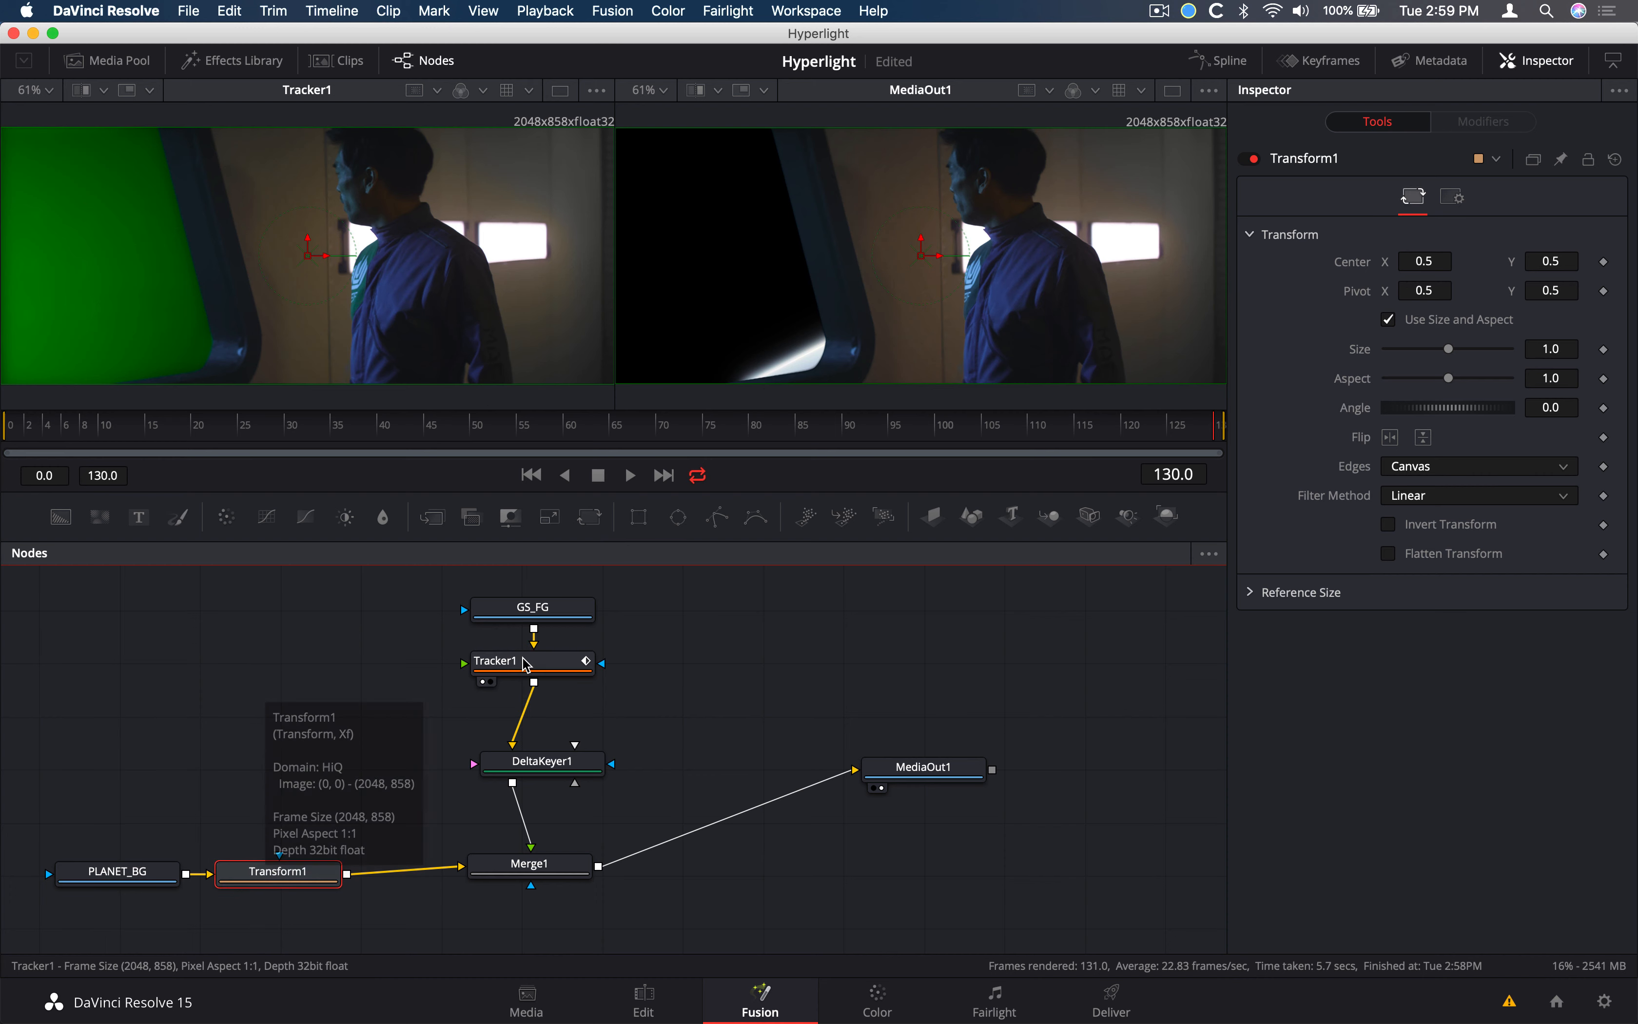
pyautogui.click(294, 872)
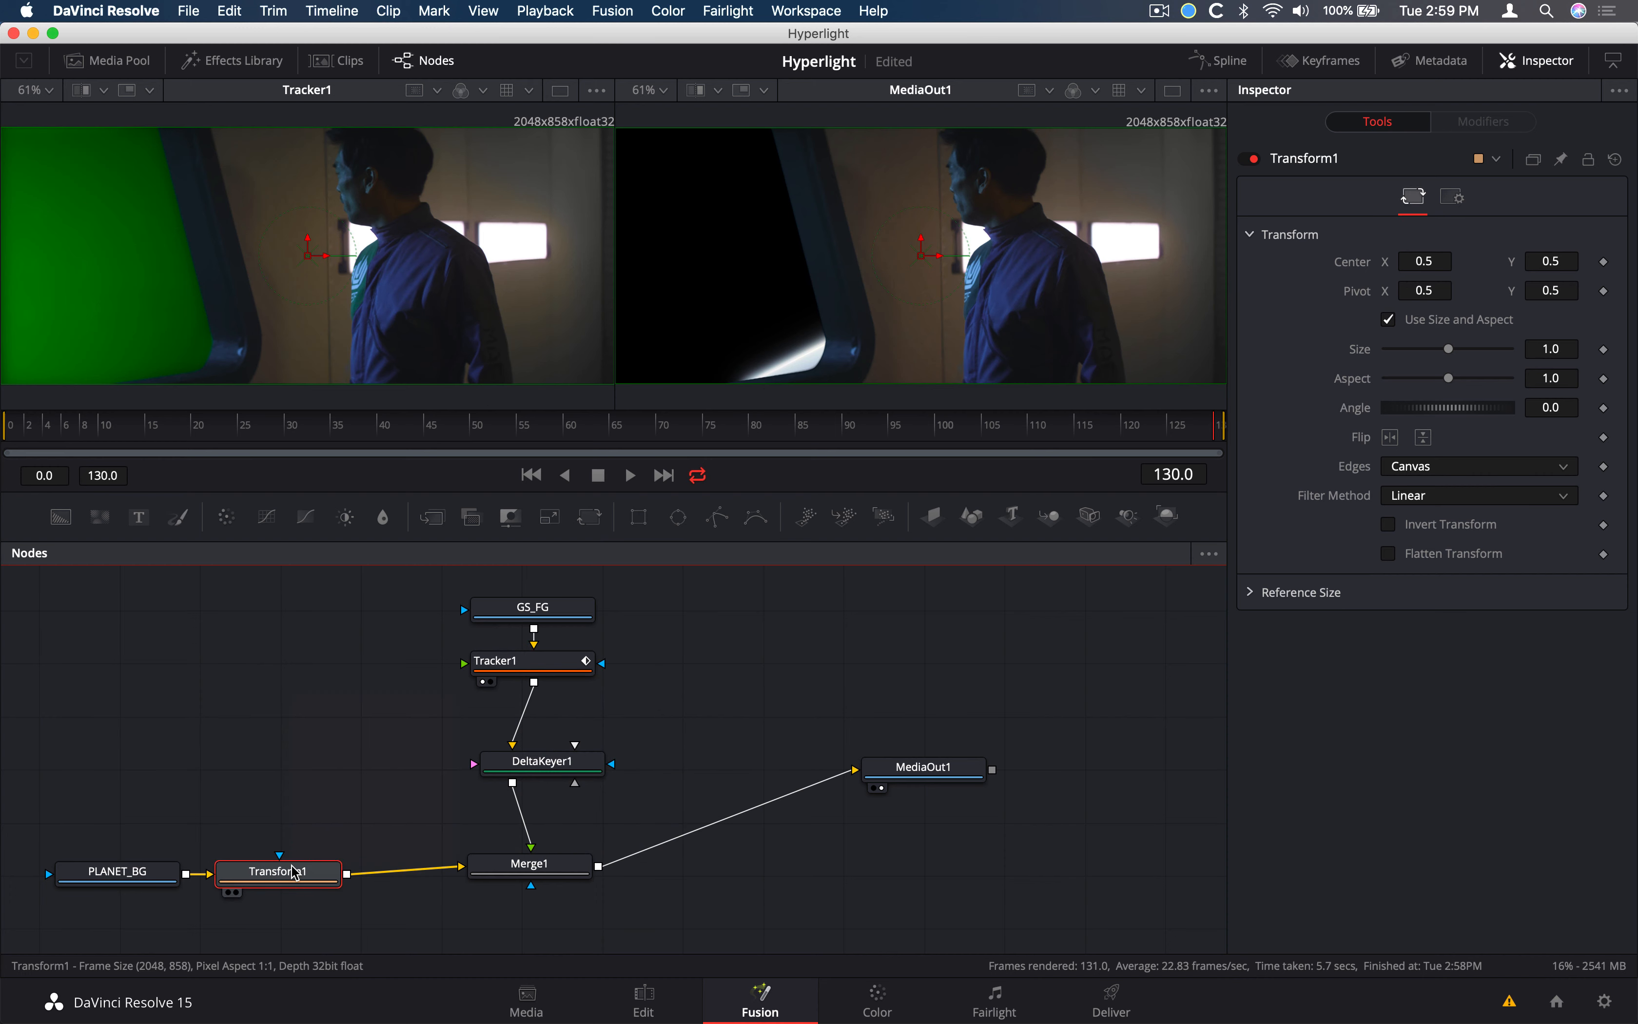
pyautogui.press('1')
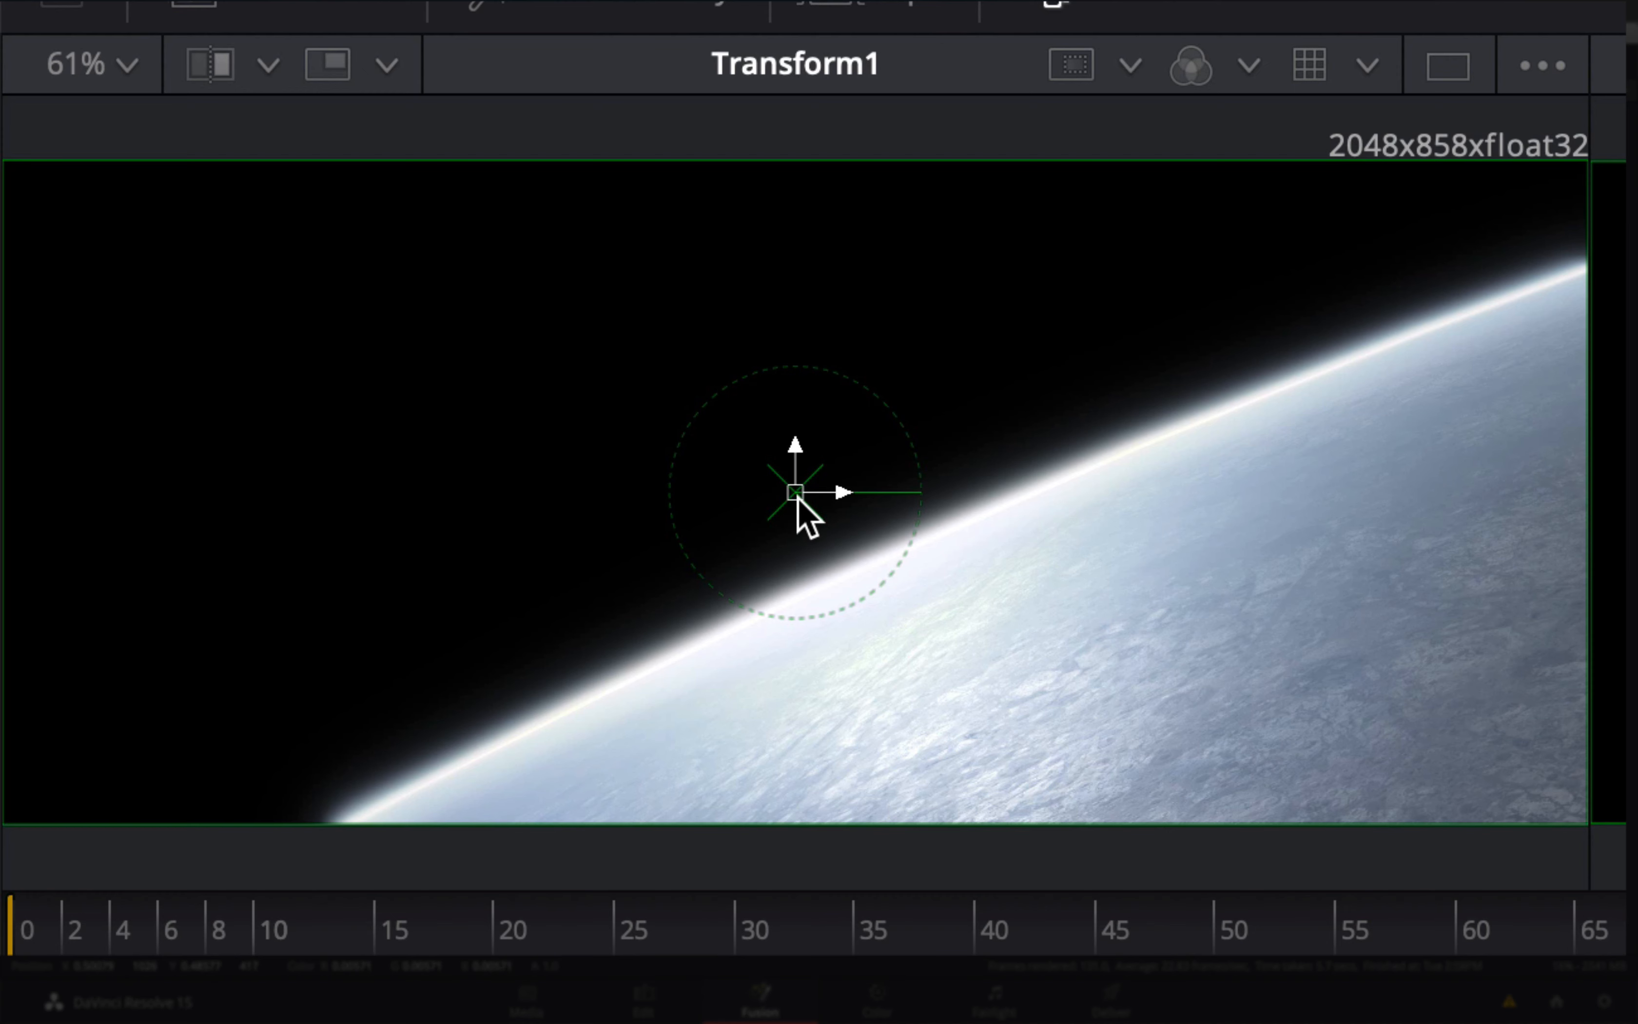
pyautogui.rightClick(793, 499)
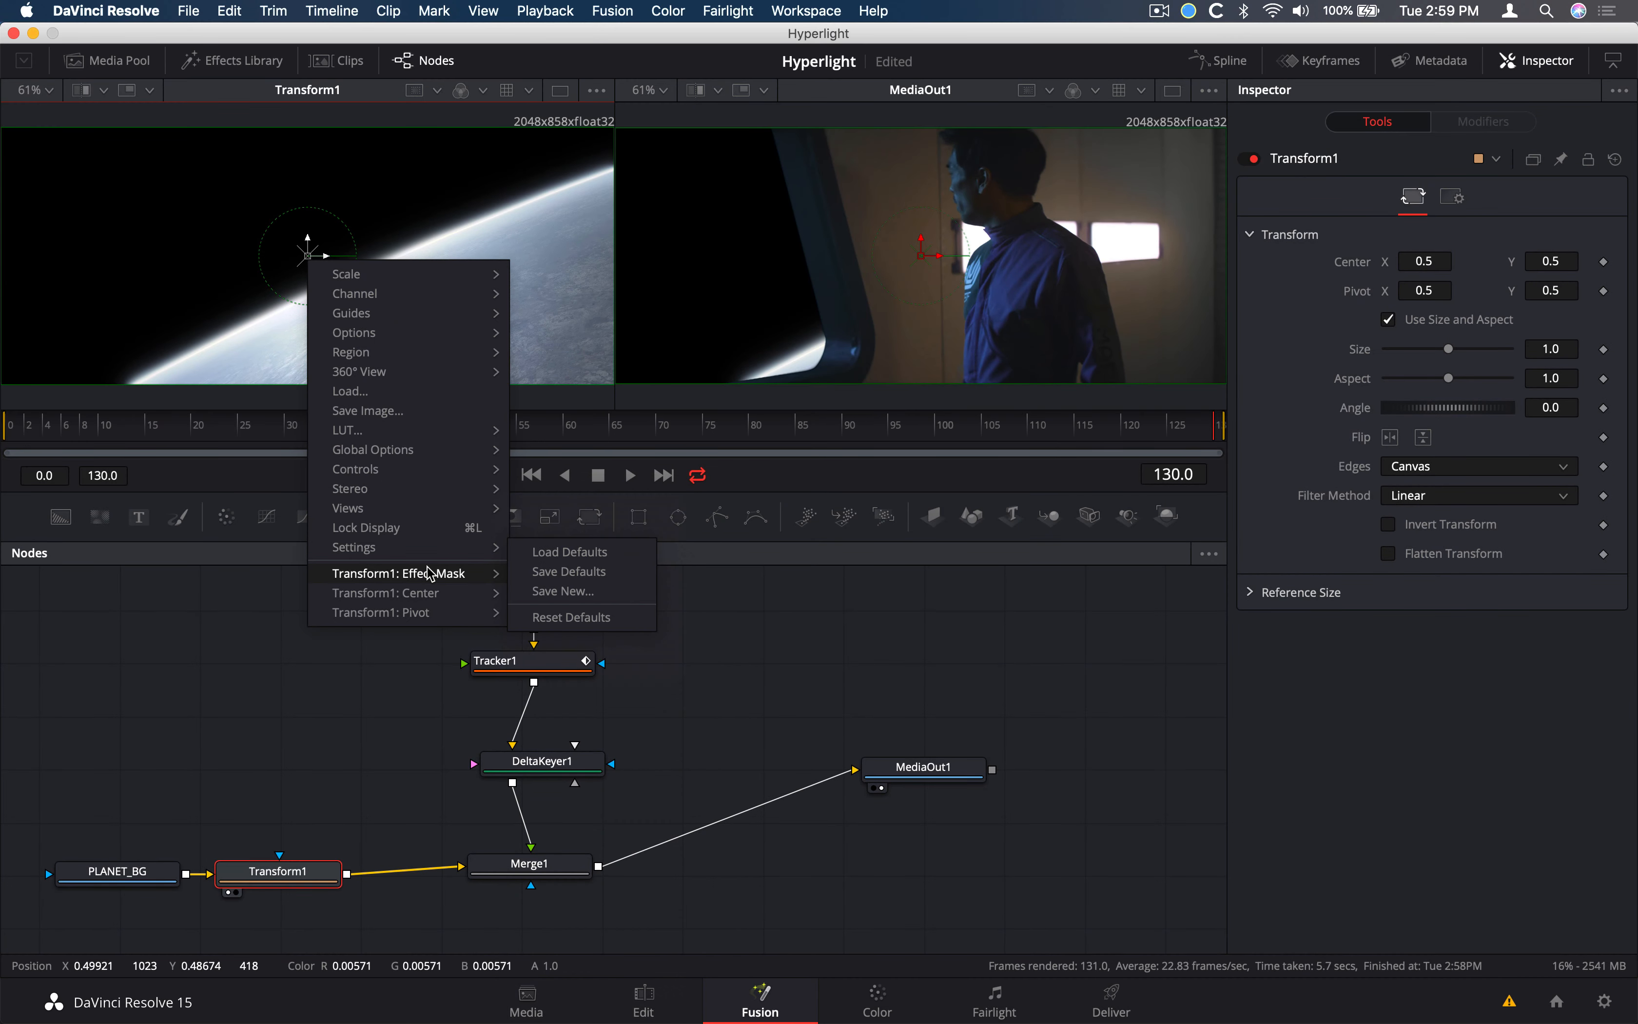
pyautogui.moveTo(429, 594)
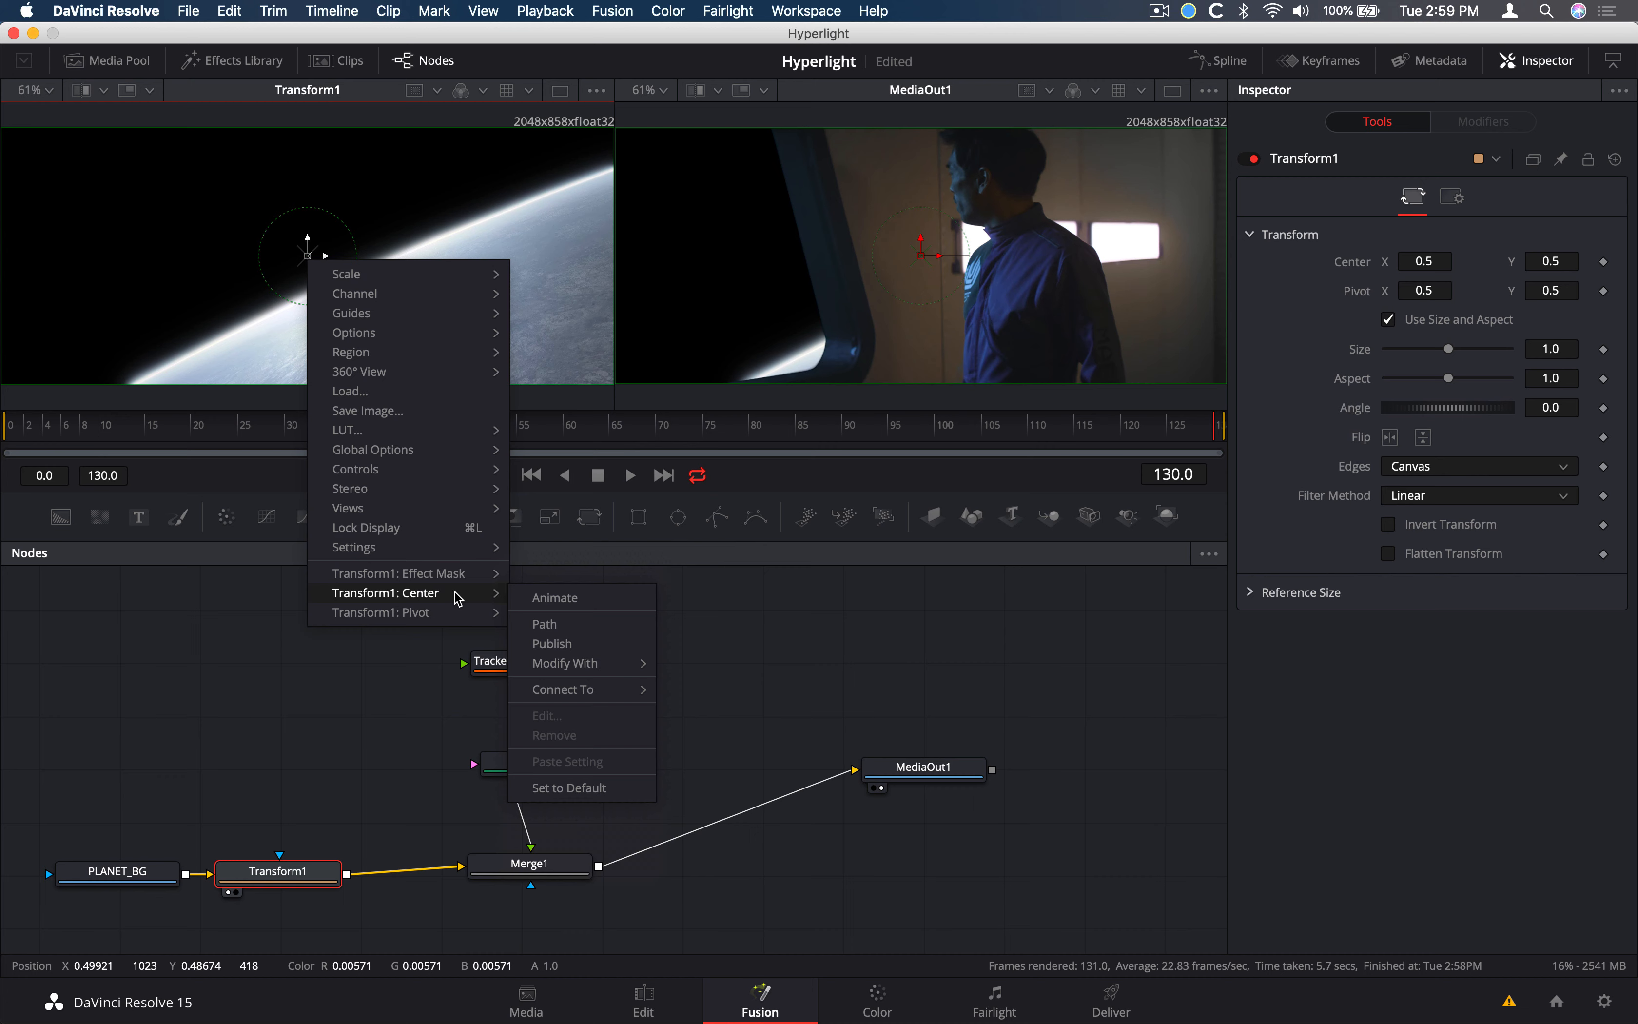
pyautogui.click(365, 713)
pyautogui.click(535, 662)
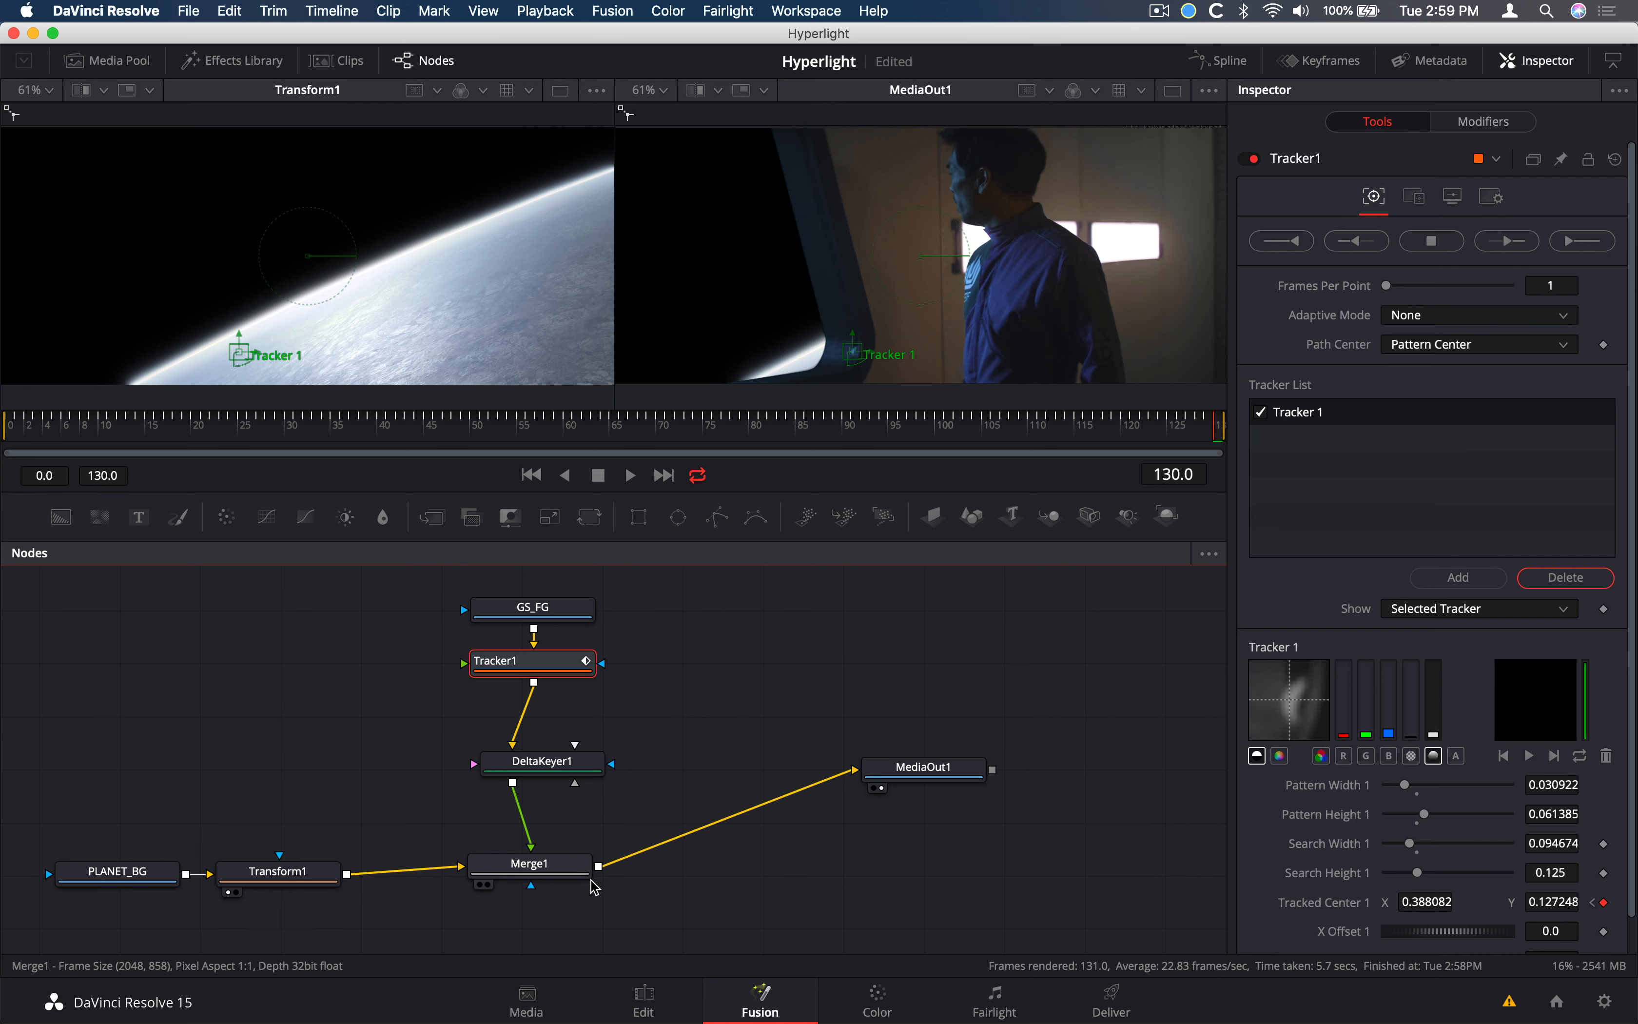
# Connect the Center of Transform1 to the Unsteady Position of Tracker1
pyautogui.click(277, 874)
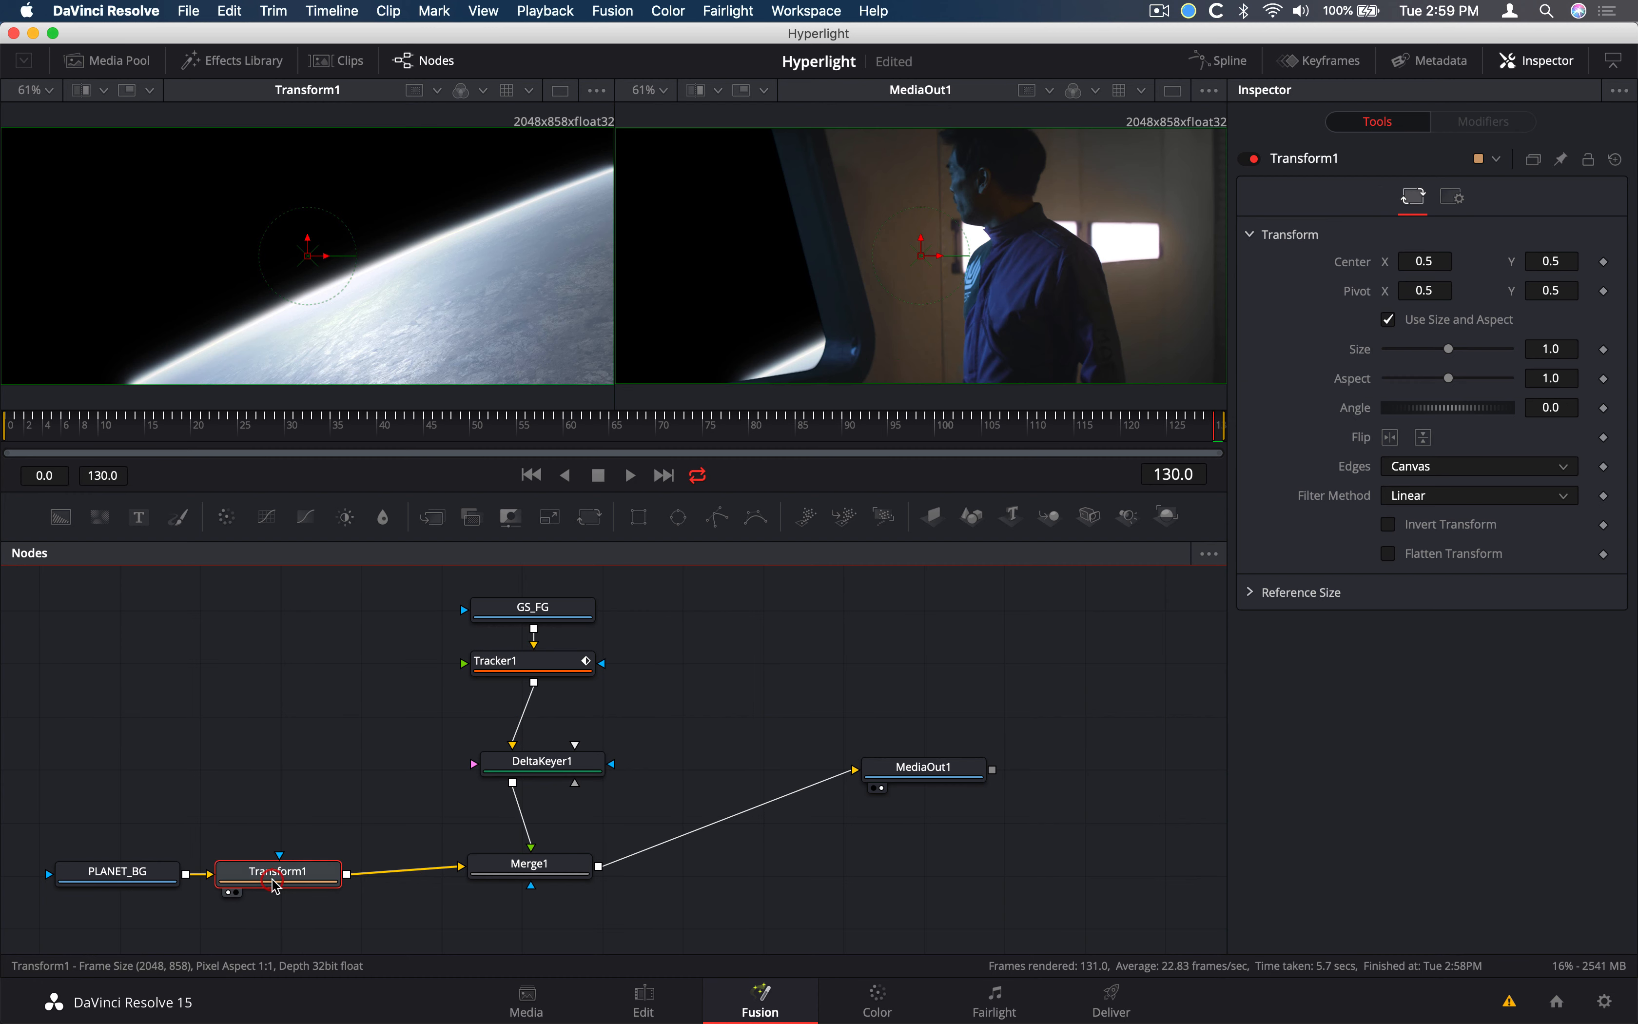
pyautogui.rightClick(310, 262)
pyautogui.moveTo(383, 593)
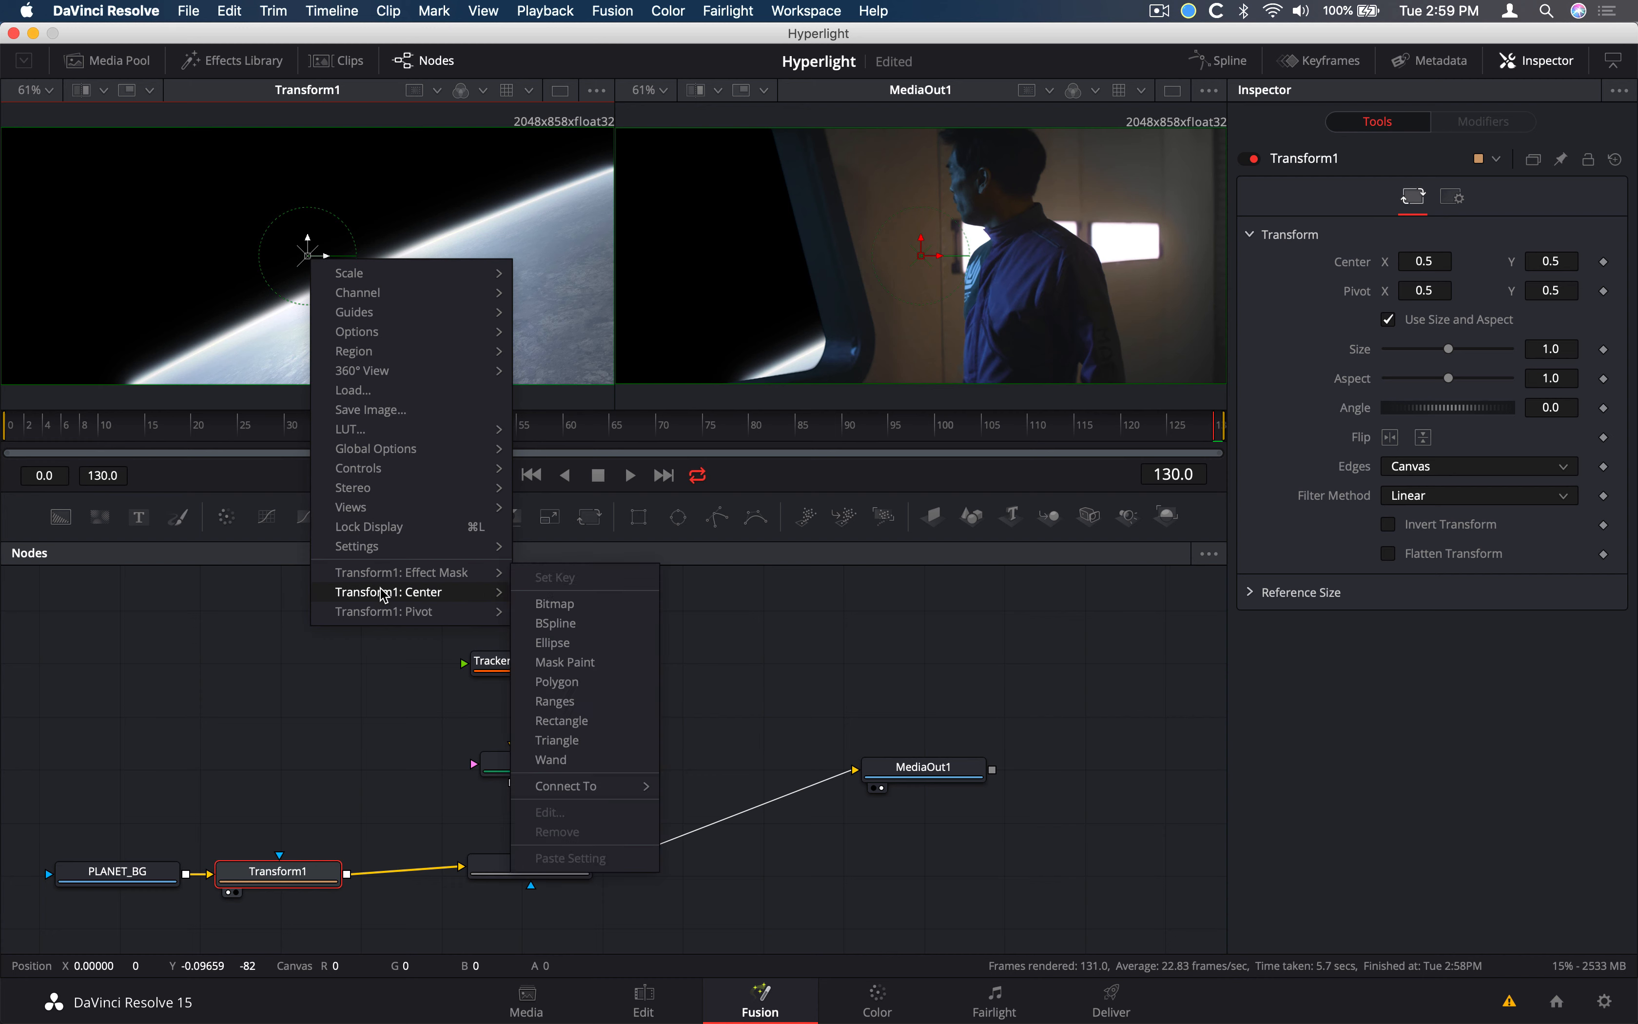
pyautogui.moveTo(577, 698)
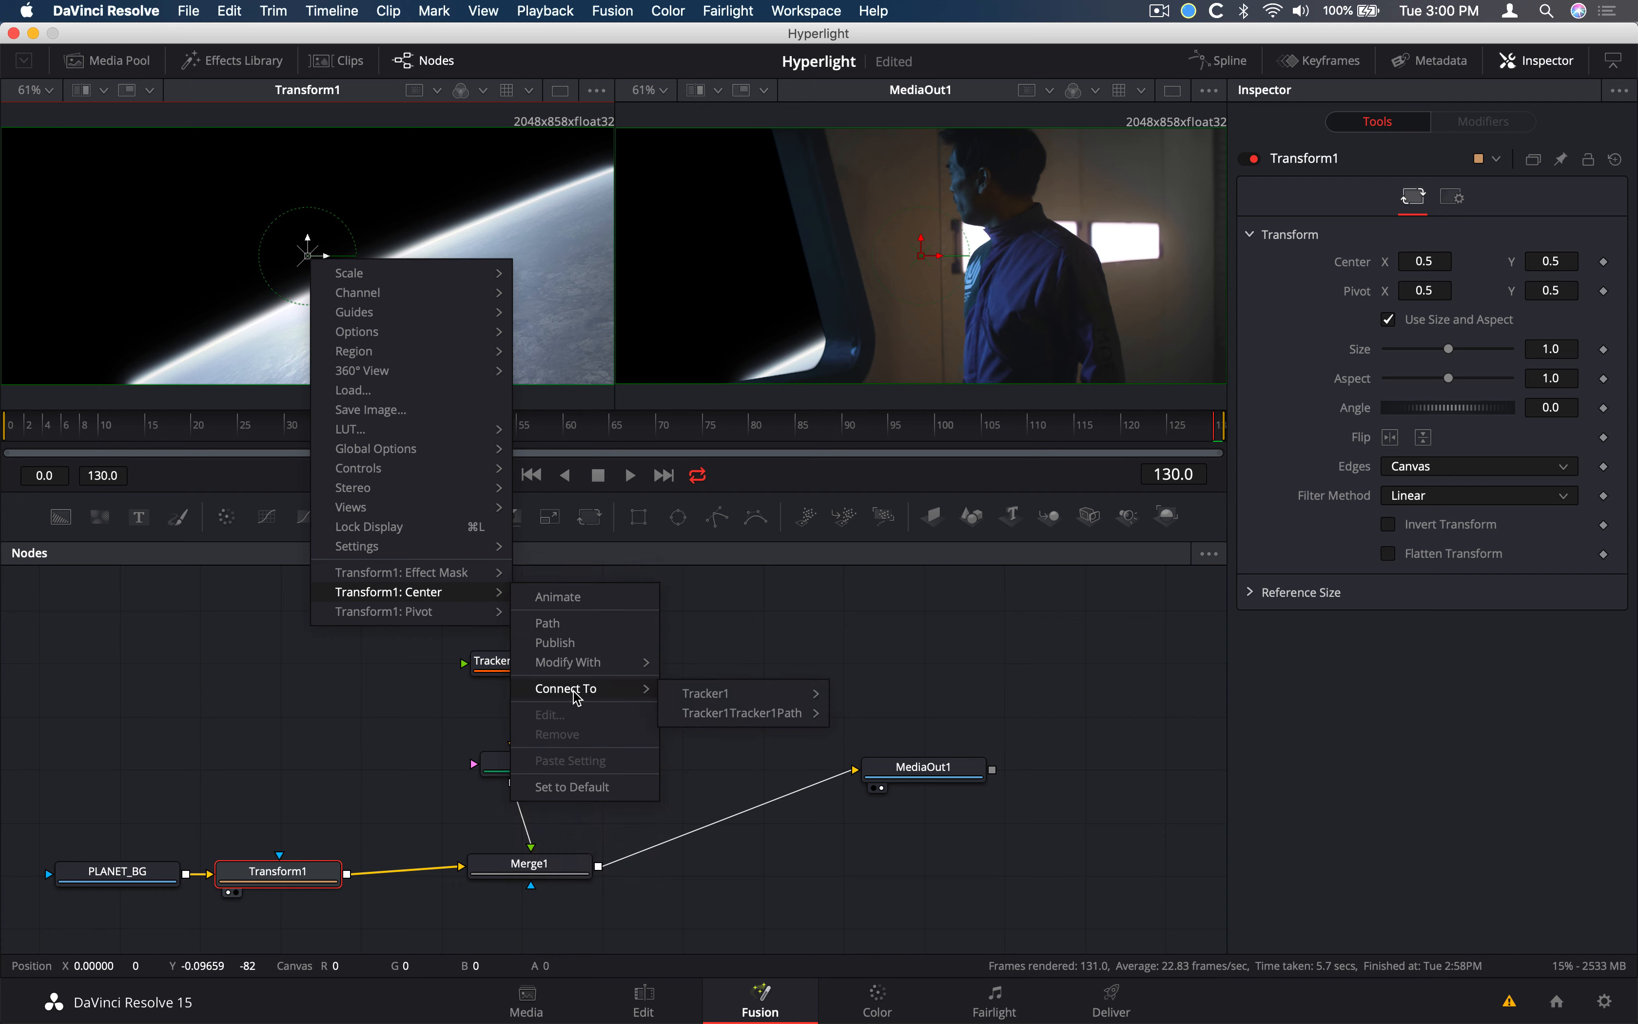
pyautogui.moveTo(711, 696)
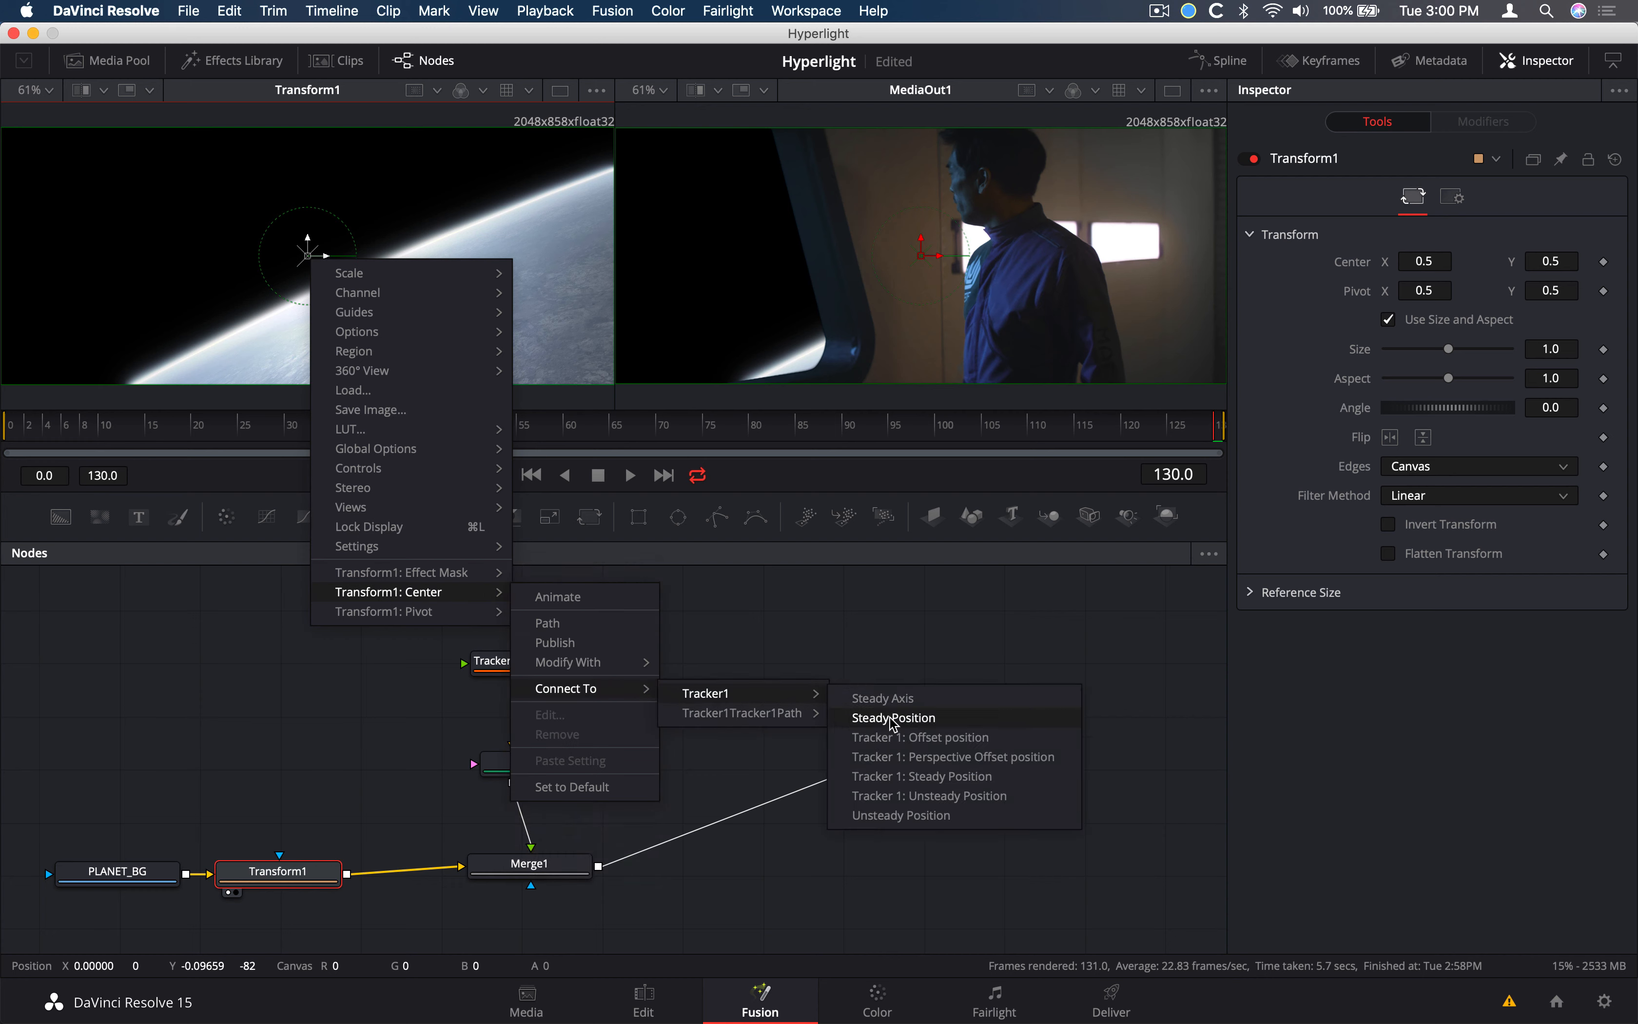
pyautogui.click(904, 817)
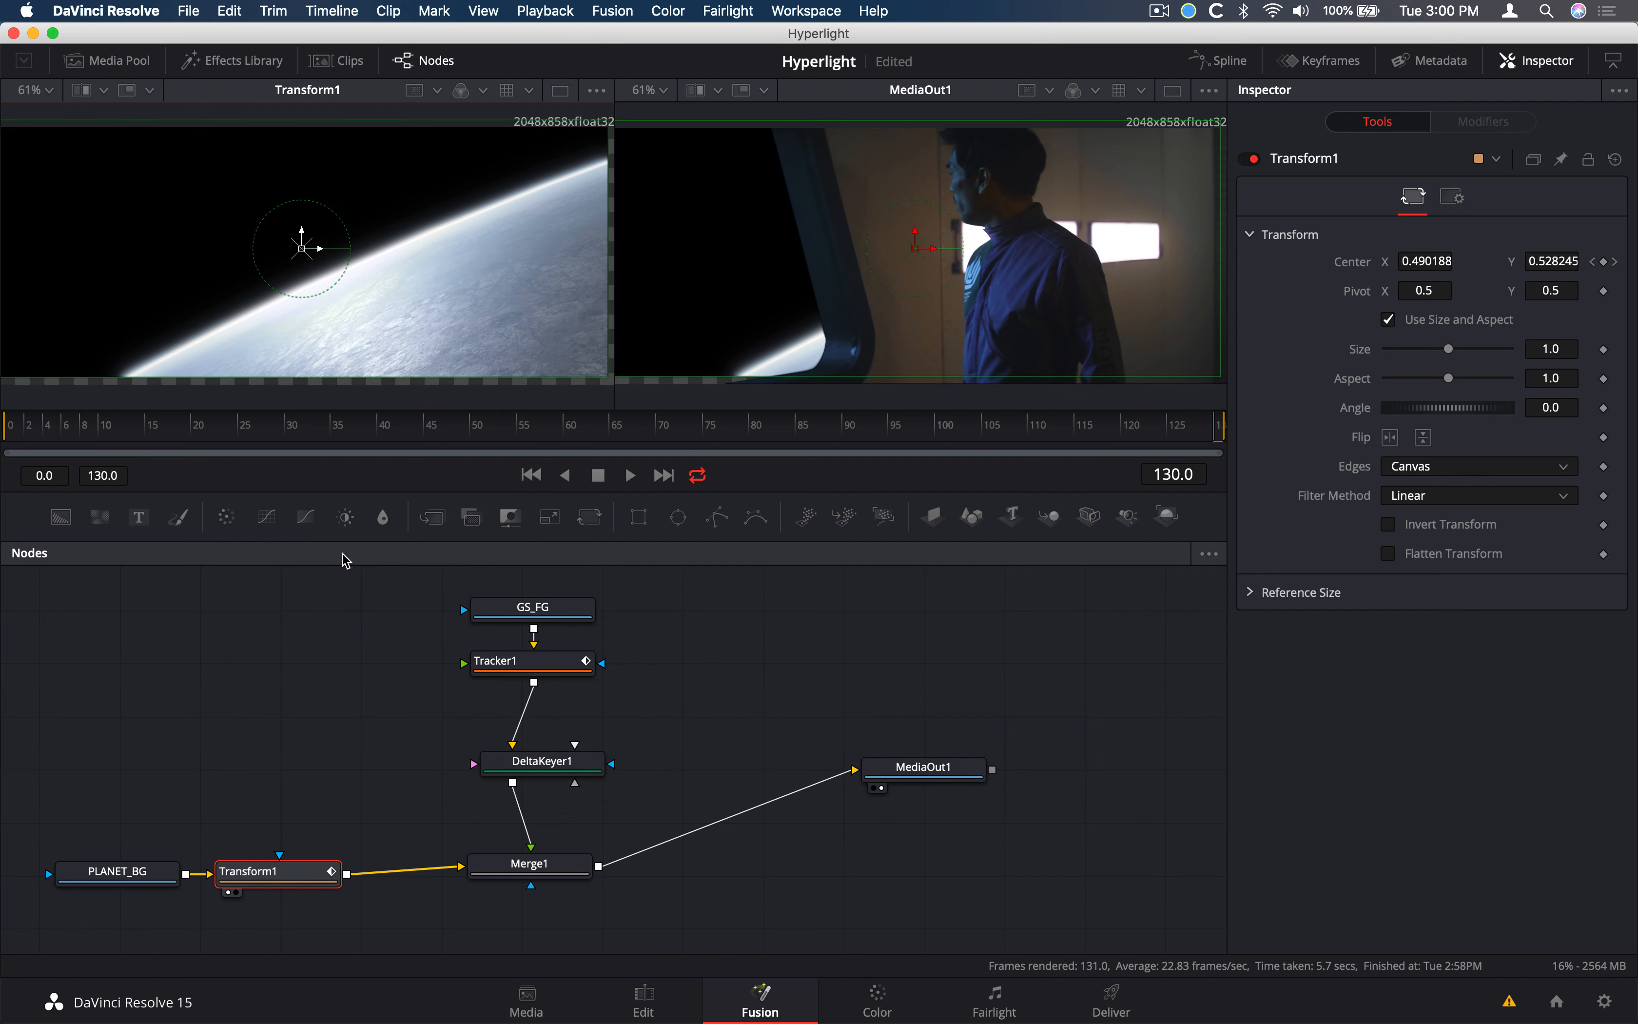
# Play the composite from the first frame to check how the planet follows the window's movement
pyautogui.press('super+Left')
pyautogui.press('space')
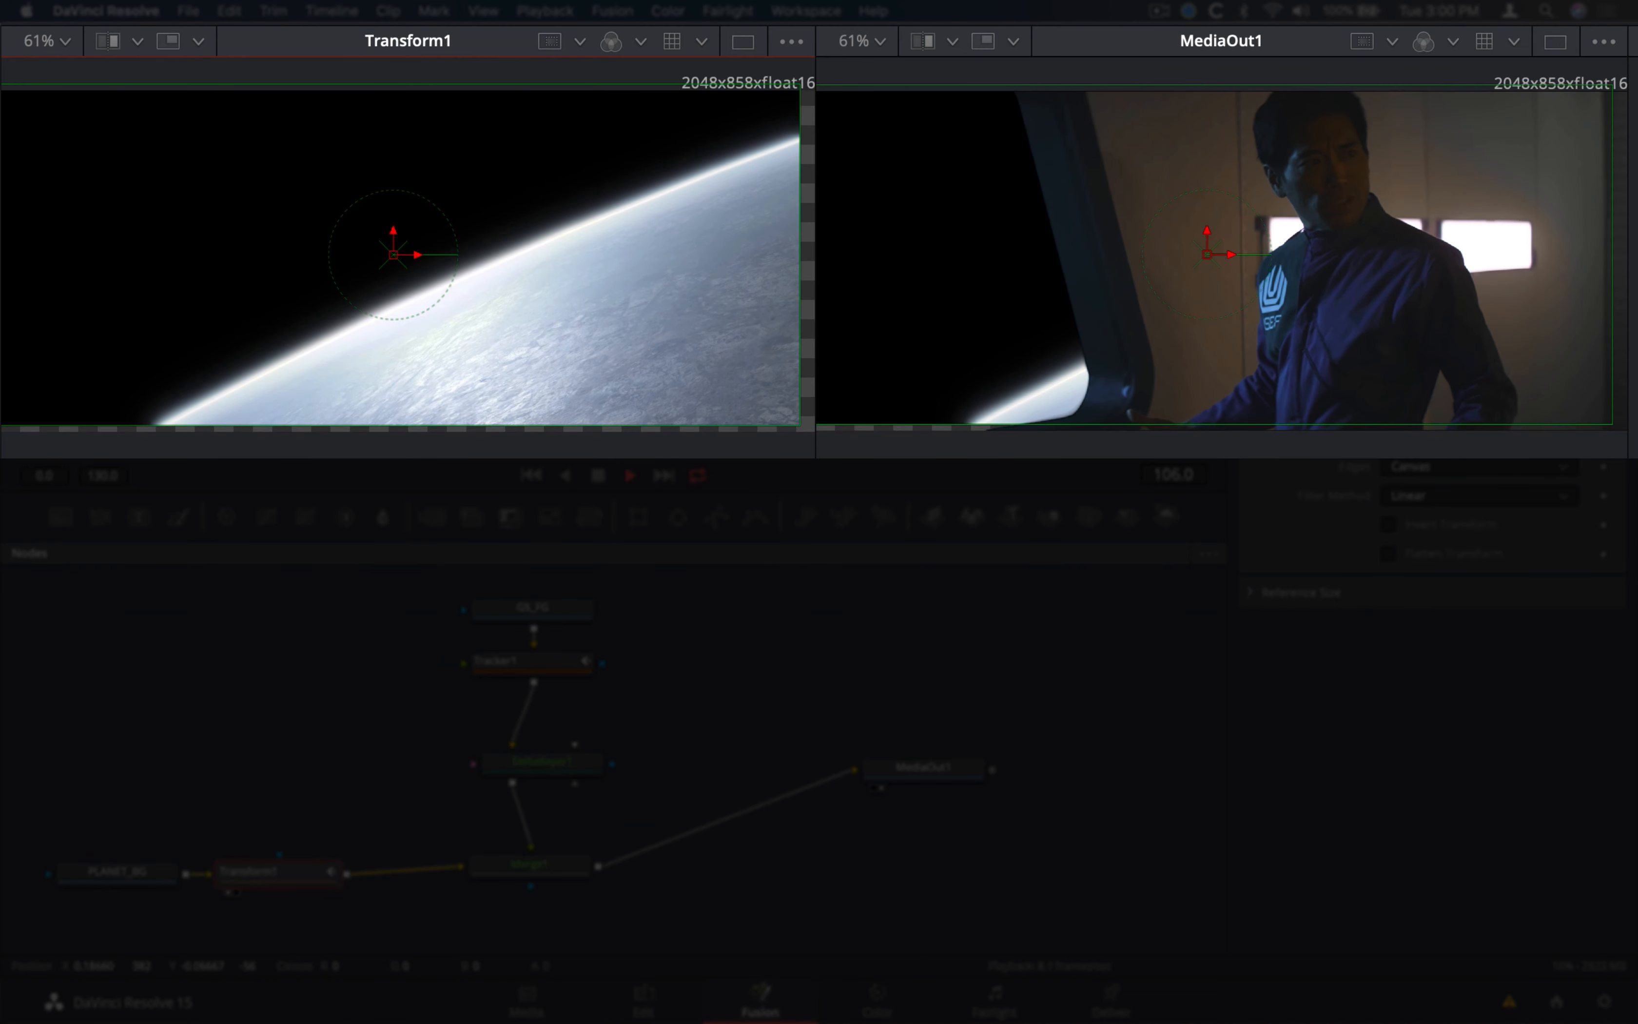
pyautogui.press('space')
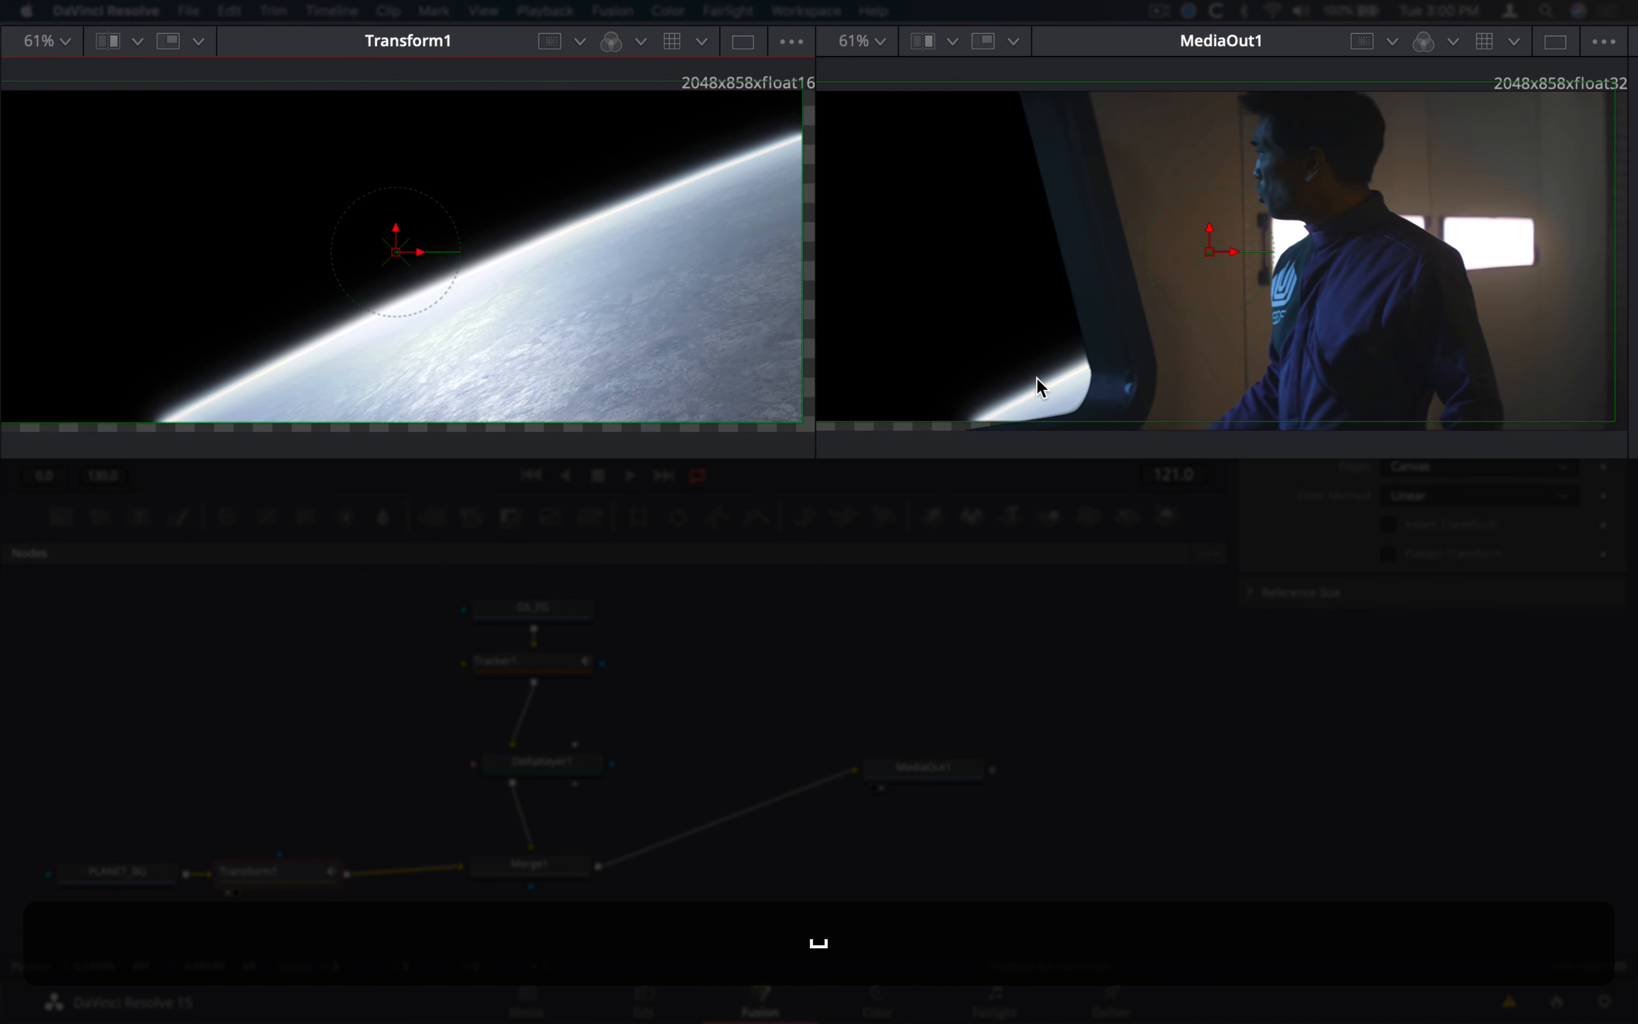
# Examine the planet's lower edge during playback in an enlarged single MediaOut1 viewer, and restore the two-viewer layout with room for the nodes
pyautogui.click(1564, 41)
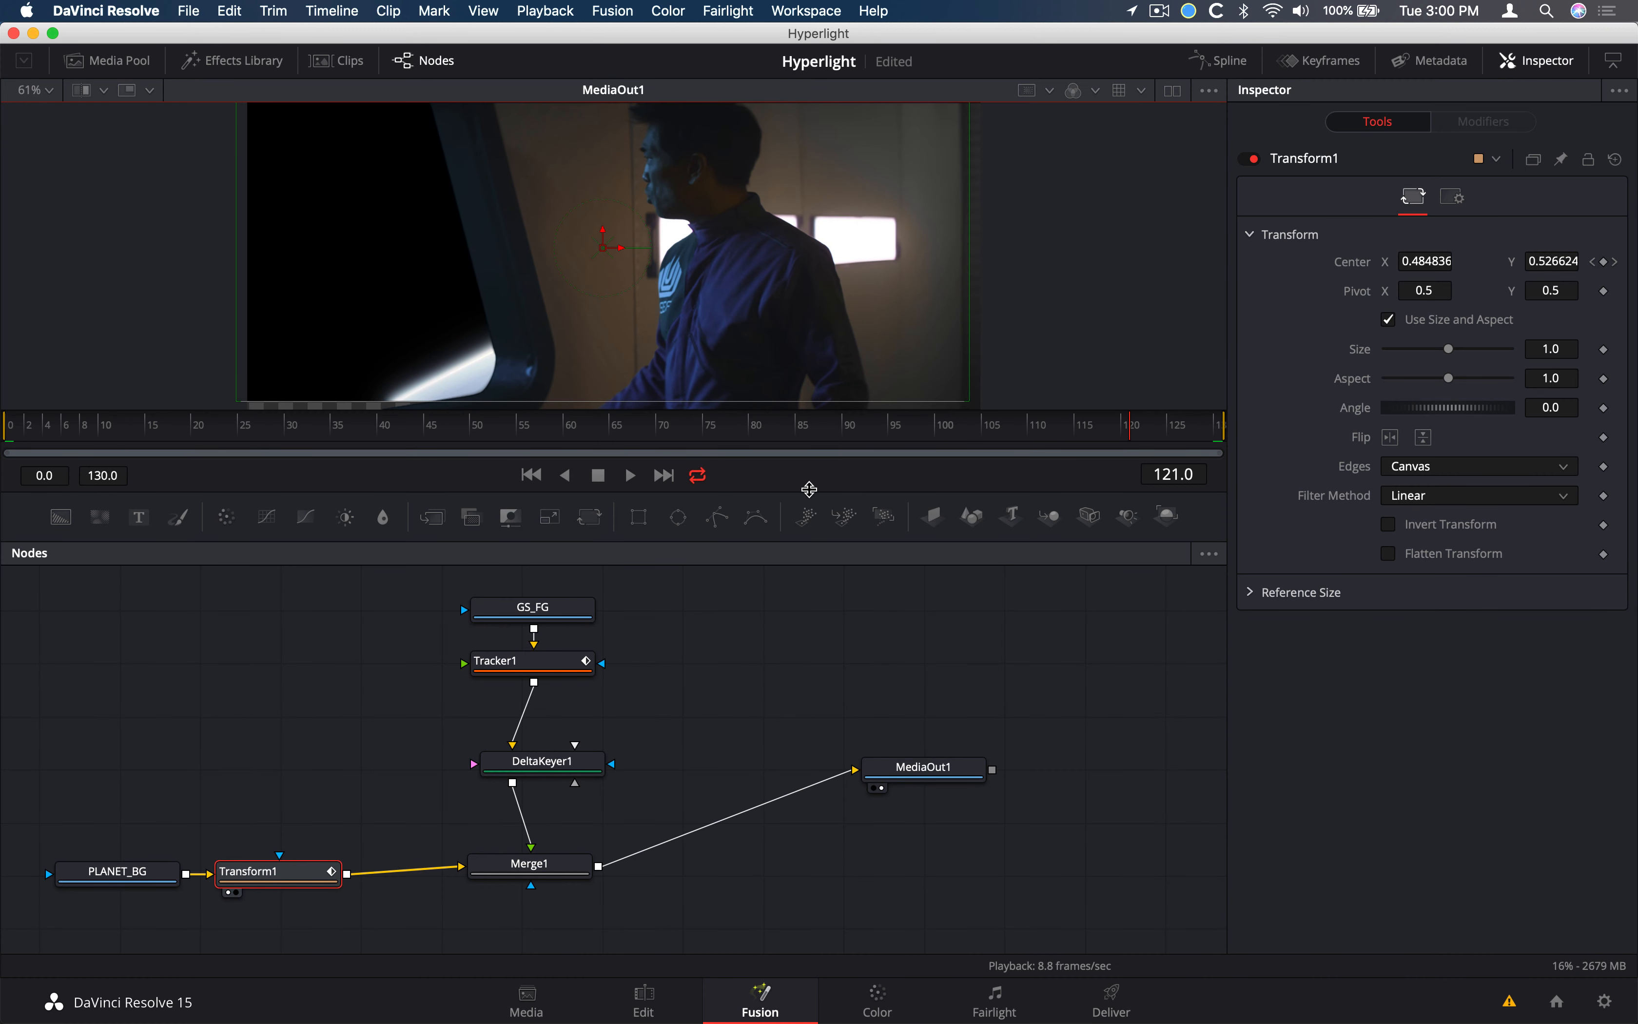
pyautogui.moveTo(809, 489); pyautogui.dragTo(805, 698)
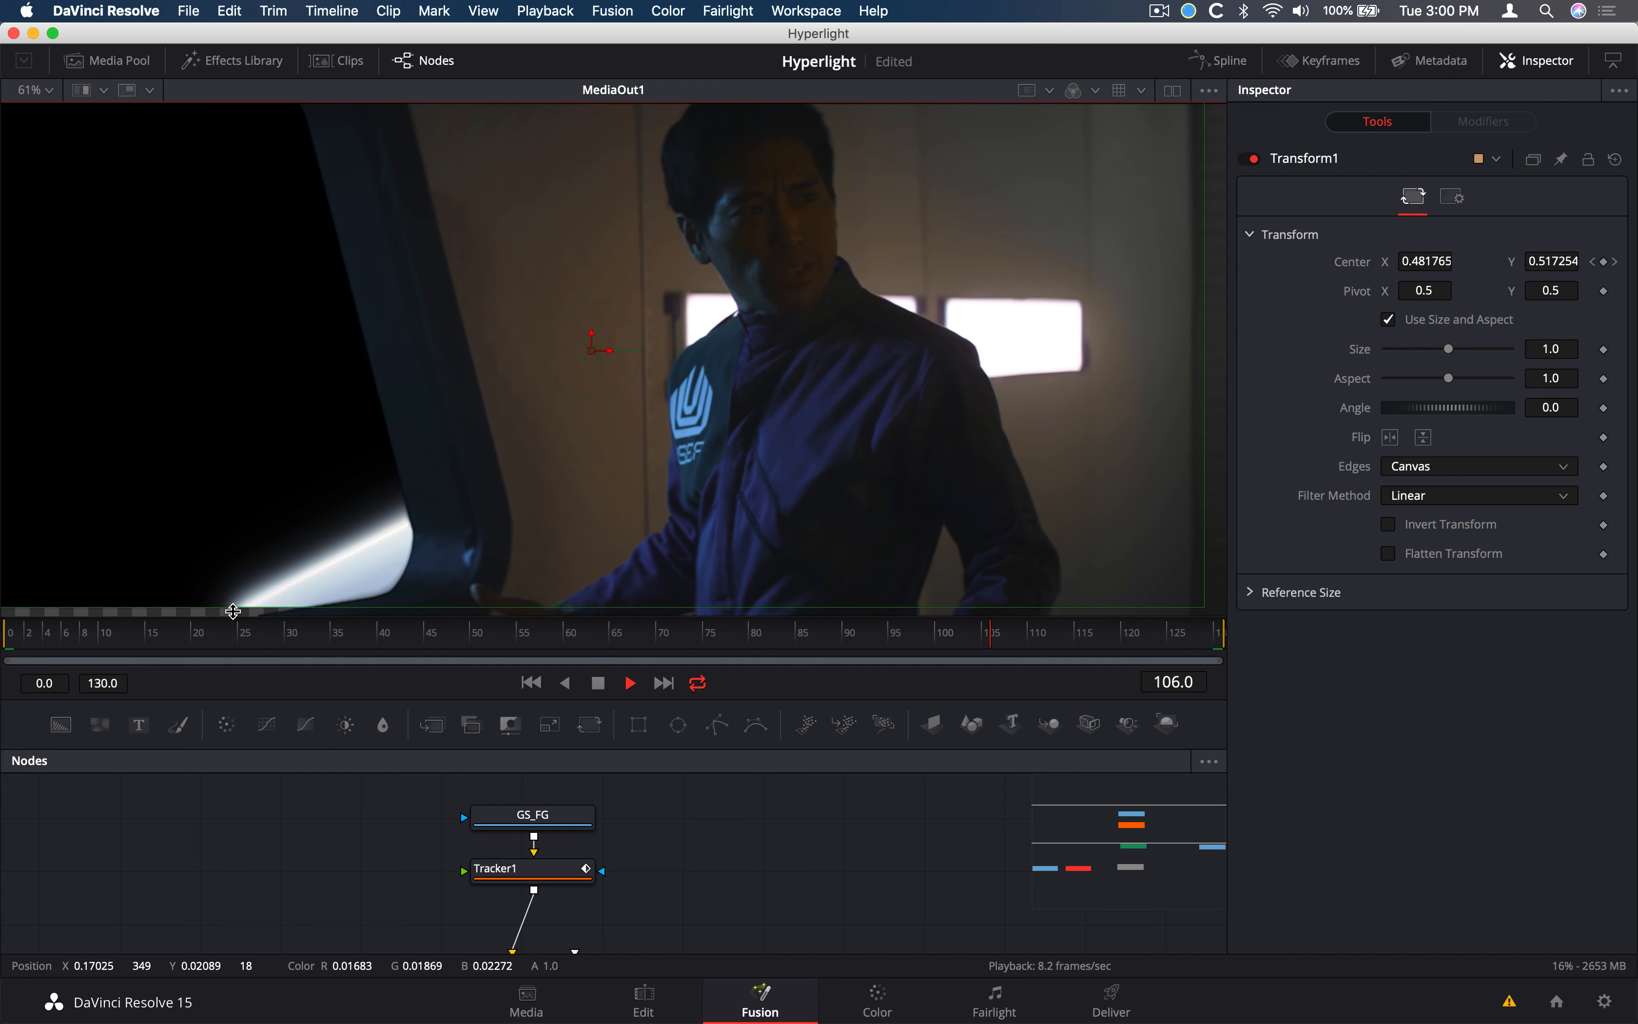
pyautogui.press('space')
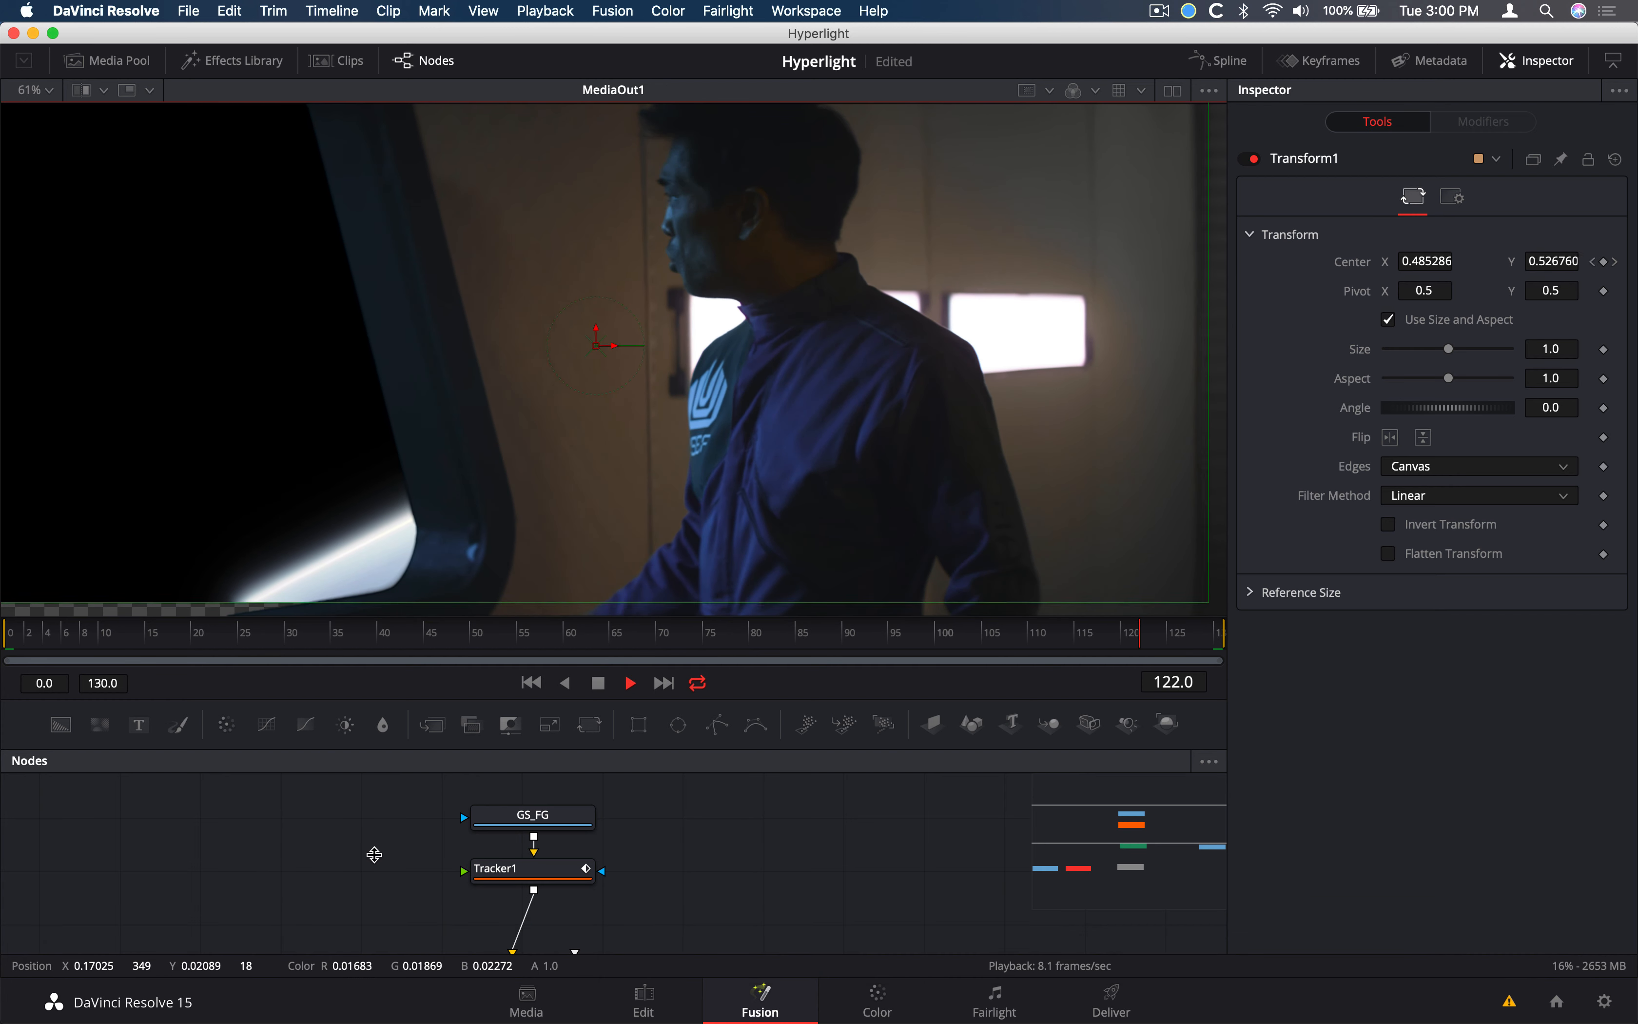
pyautogui.press('space')
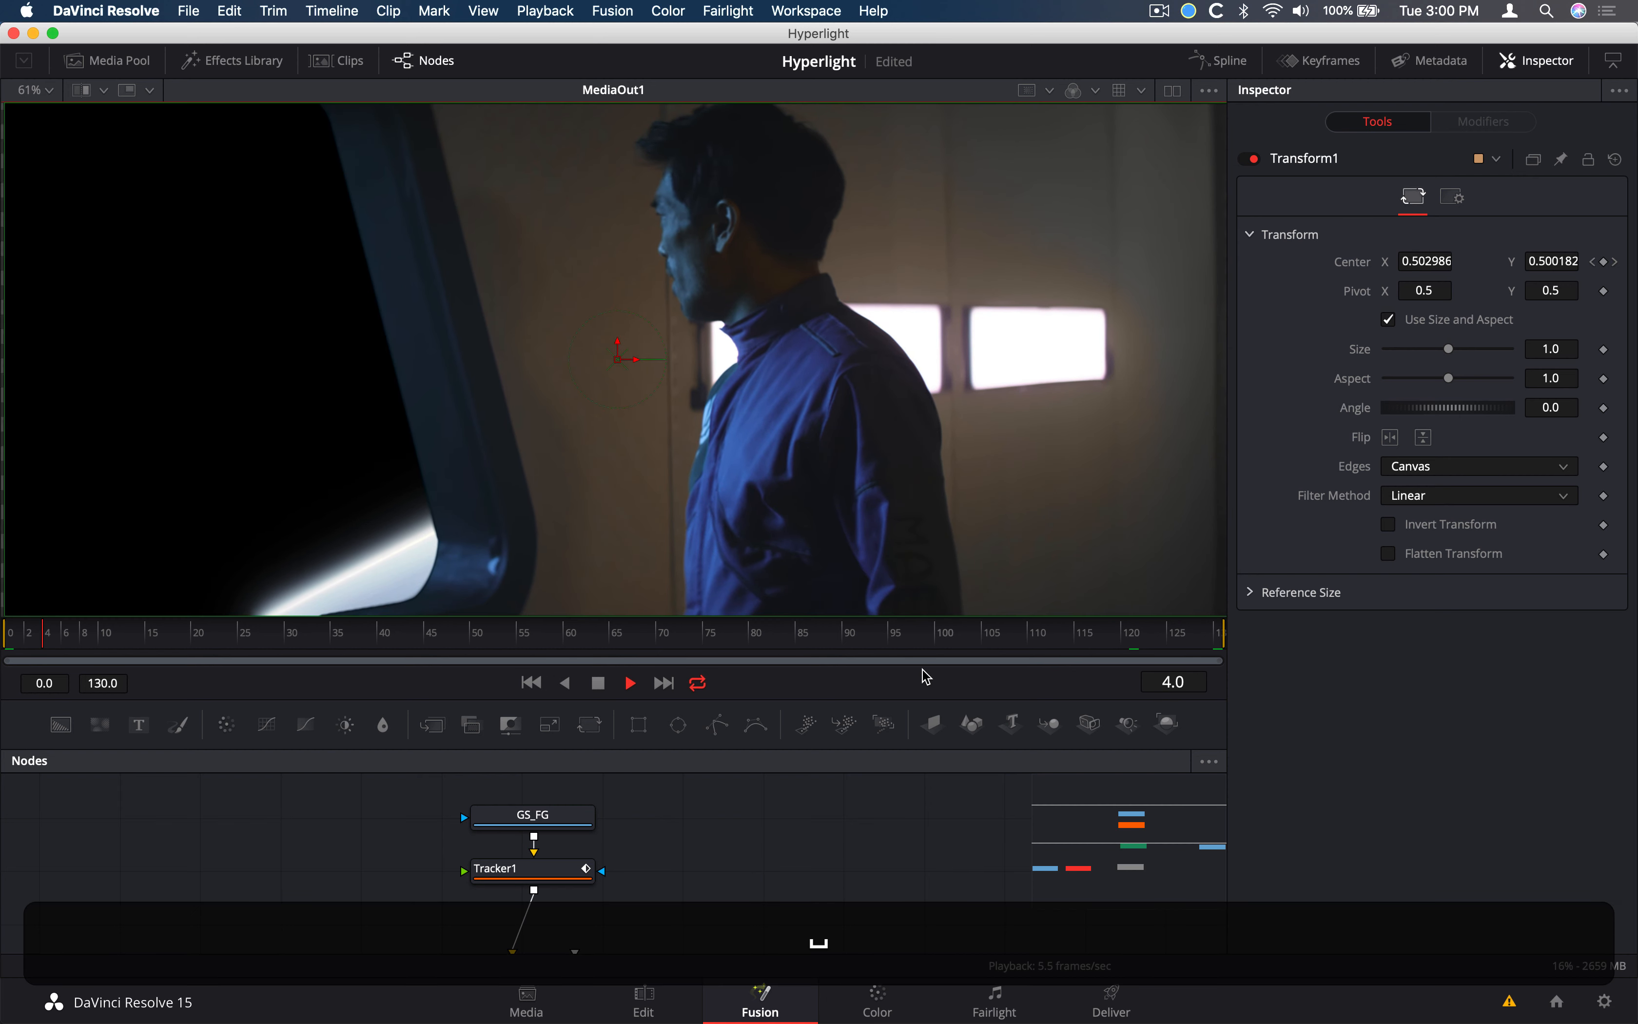
pyautogui.click(1175, 93)
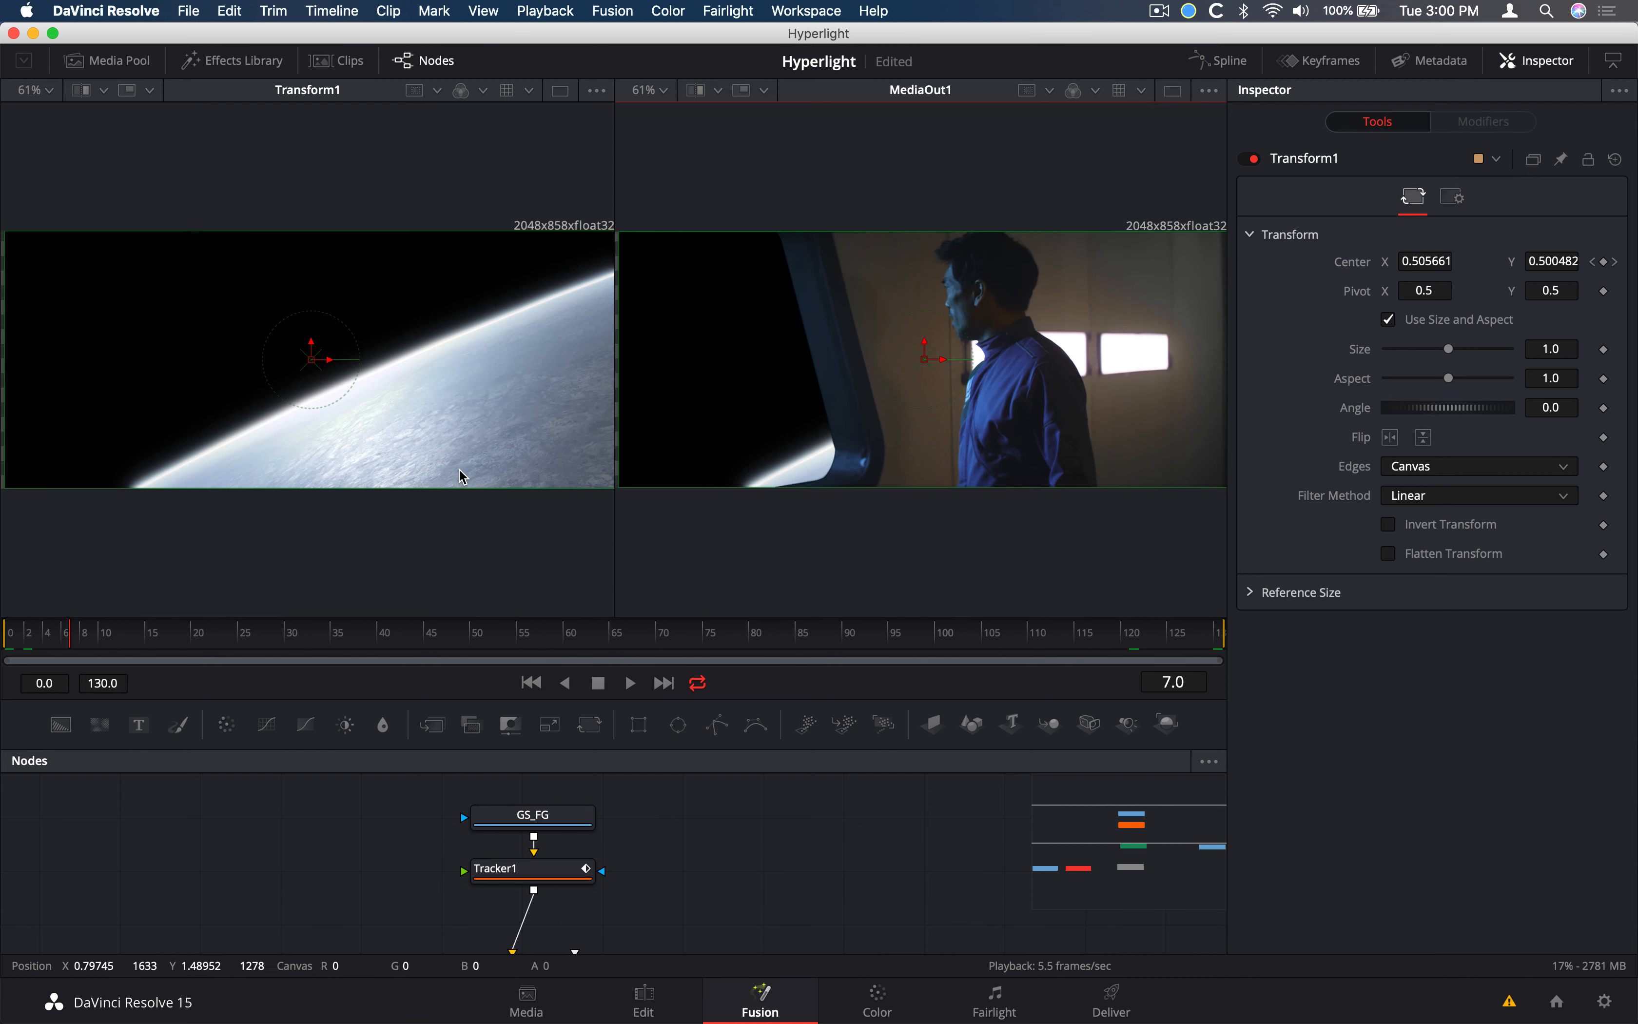
pyautogui.scroll(-4, 299, 860)
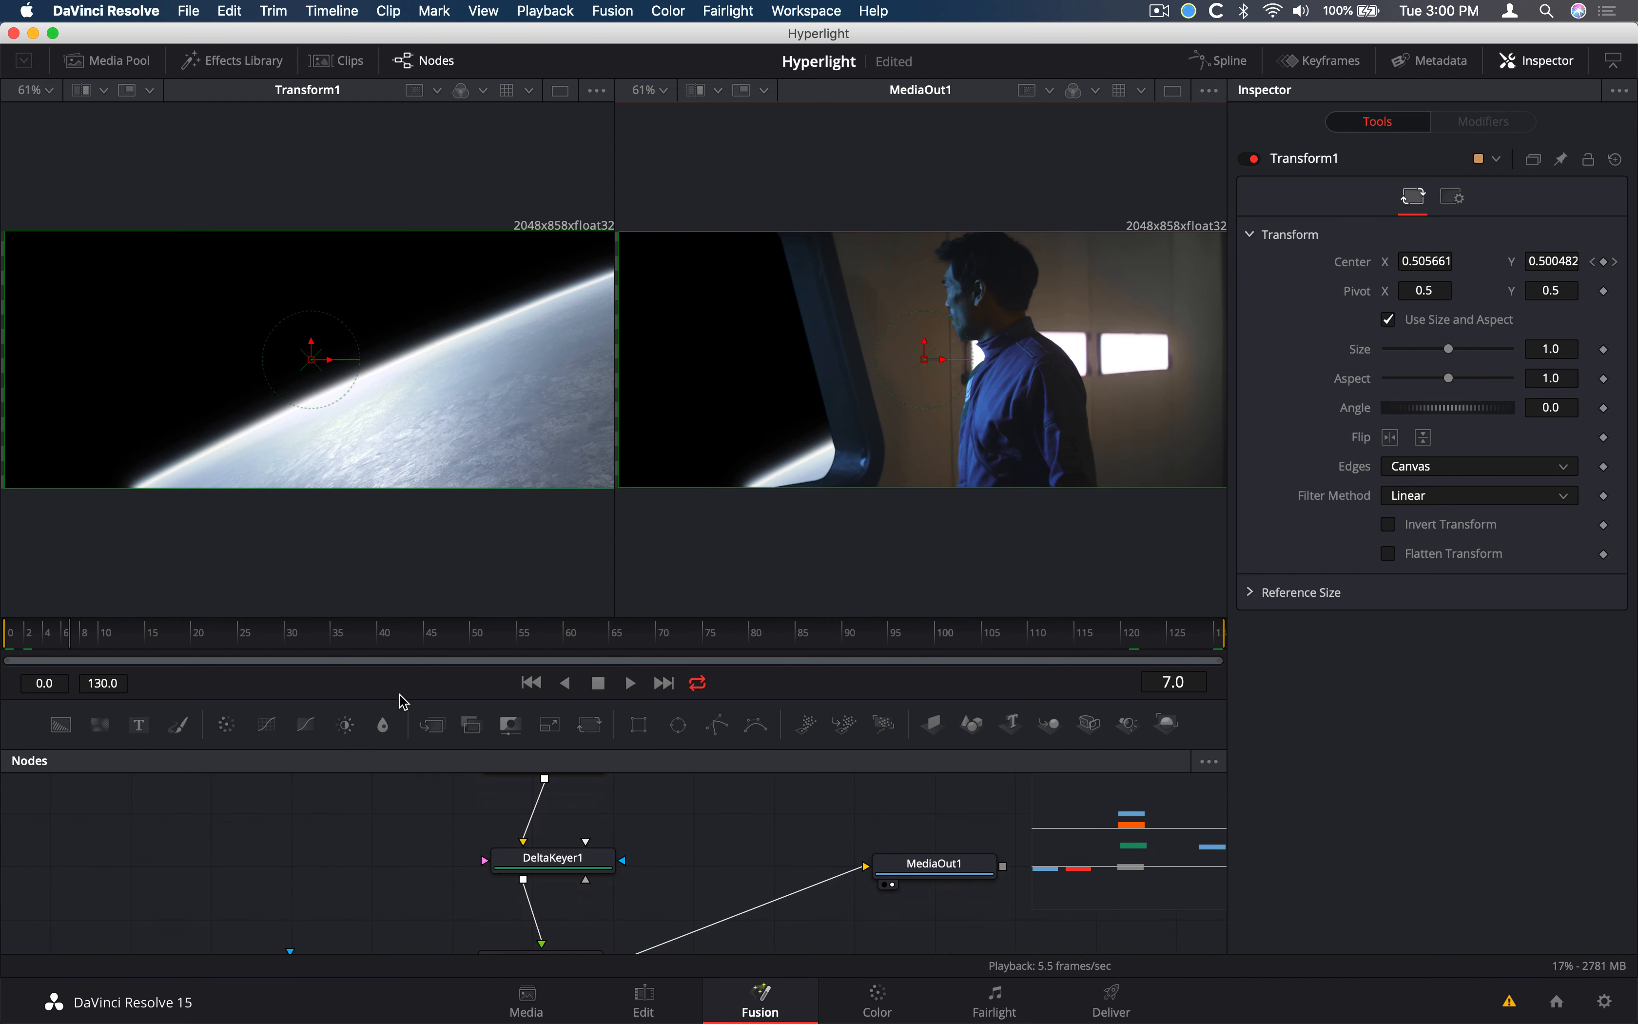
pyautogui.moveTo(425, 697); pyautogui.dragTo(416, 579)
# Enlarge the planet background at frame 57 by setting Transform1's Size to 1.086
pyautogui.click(273, 855)
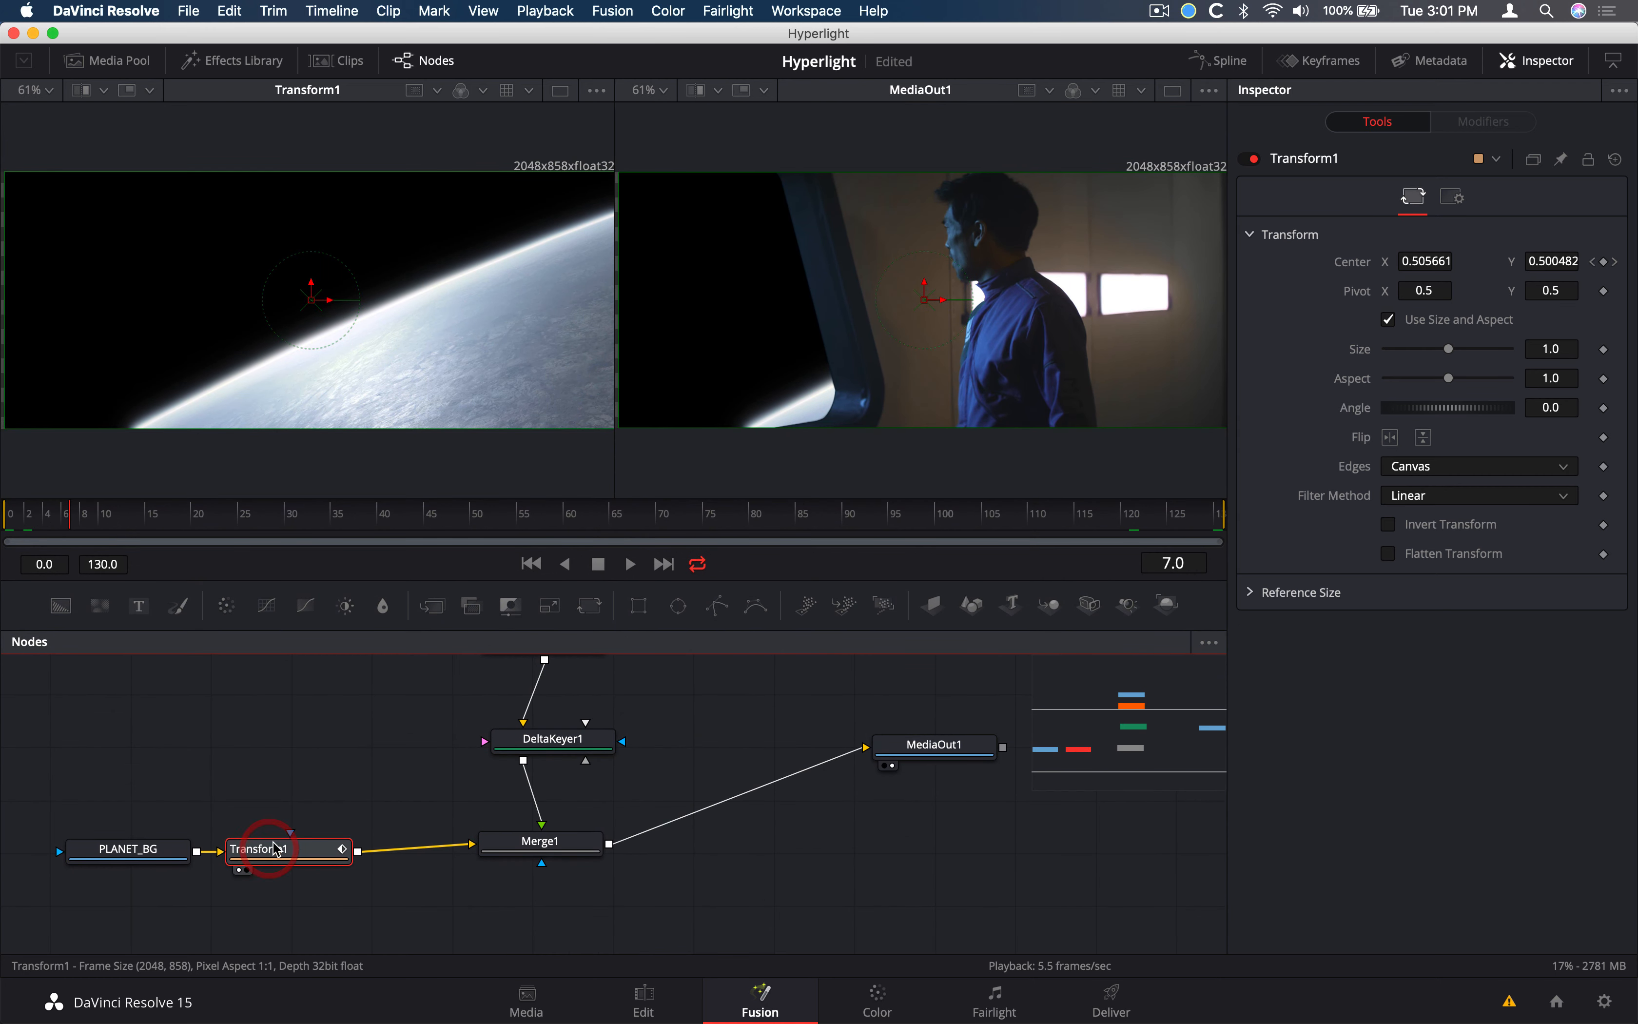
pyautogui.moveTo(599, 522); pyautogui.dragTo(537, 509)
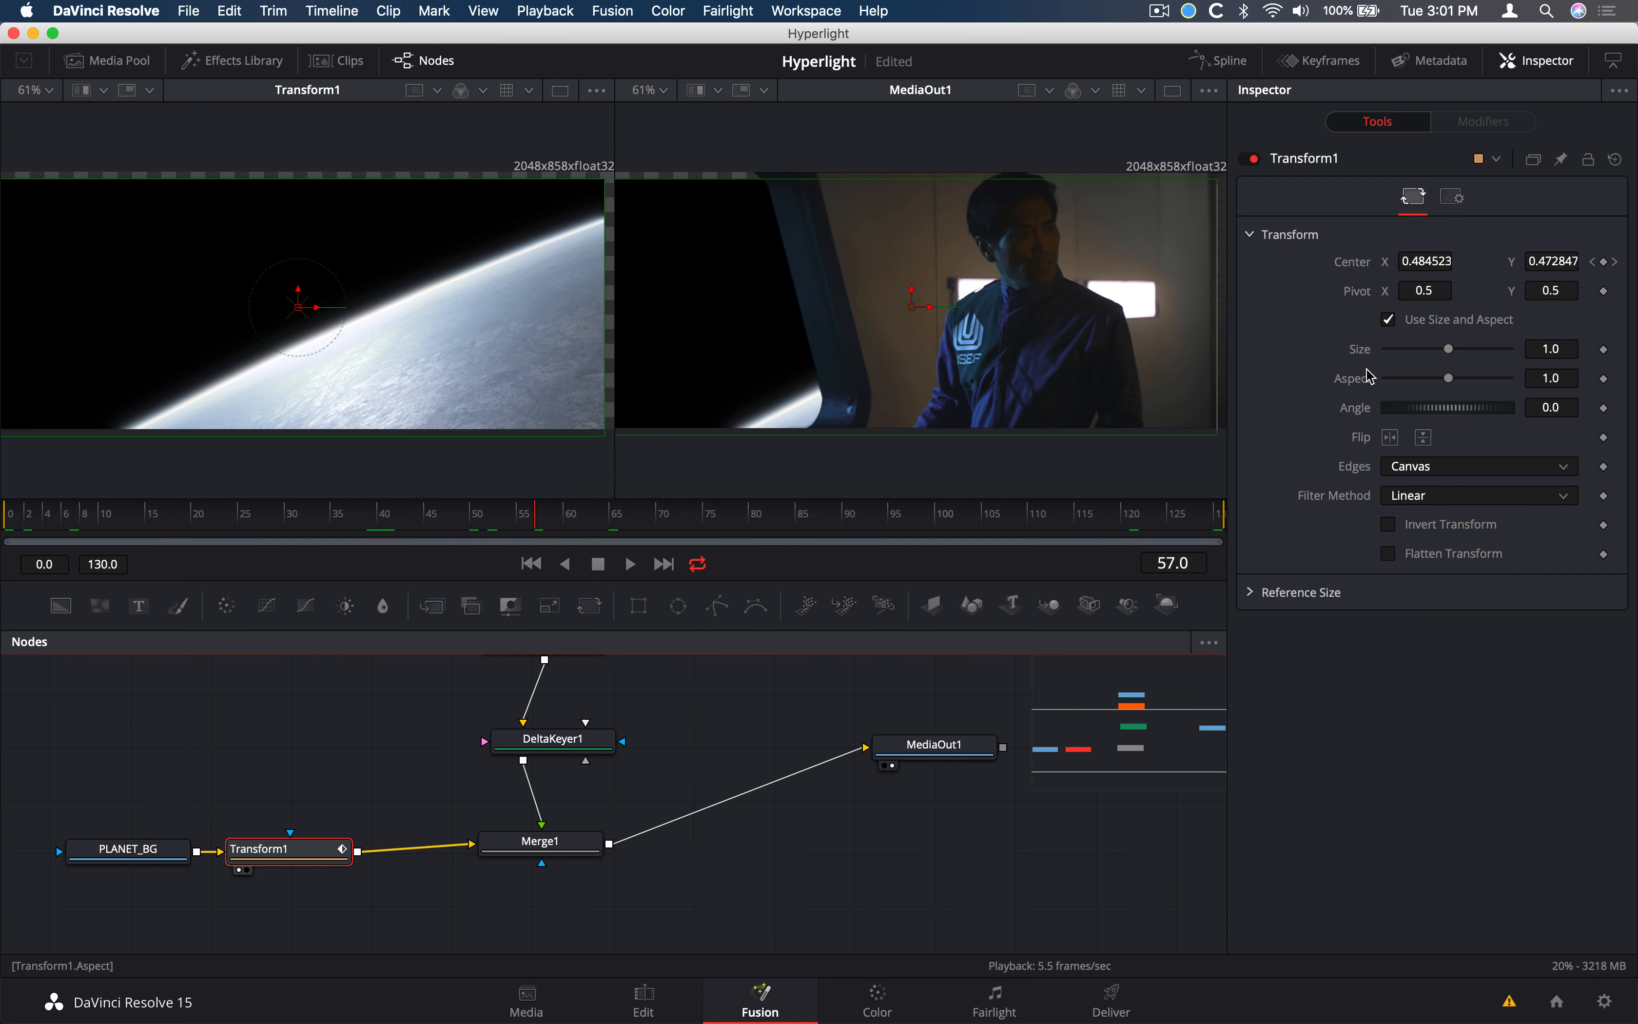
pyautogui.moveTo(1549, 348); pyautogui.dragTo(1568, 348)
pyautogui.moveTo(825, 522); pyautogui.dragTo(833, 521)
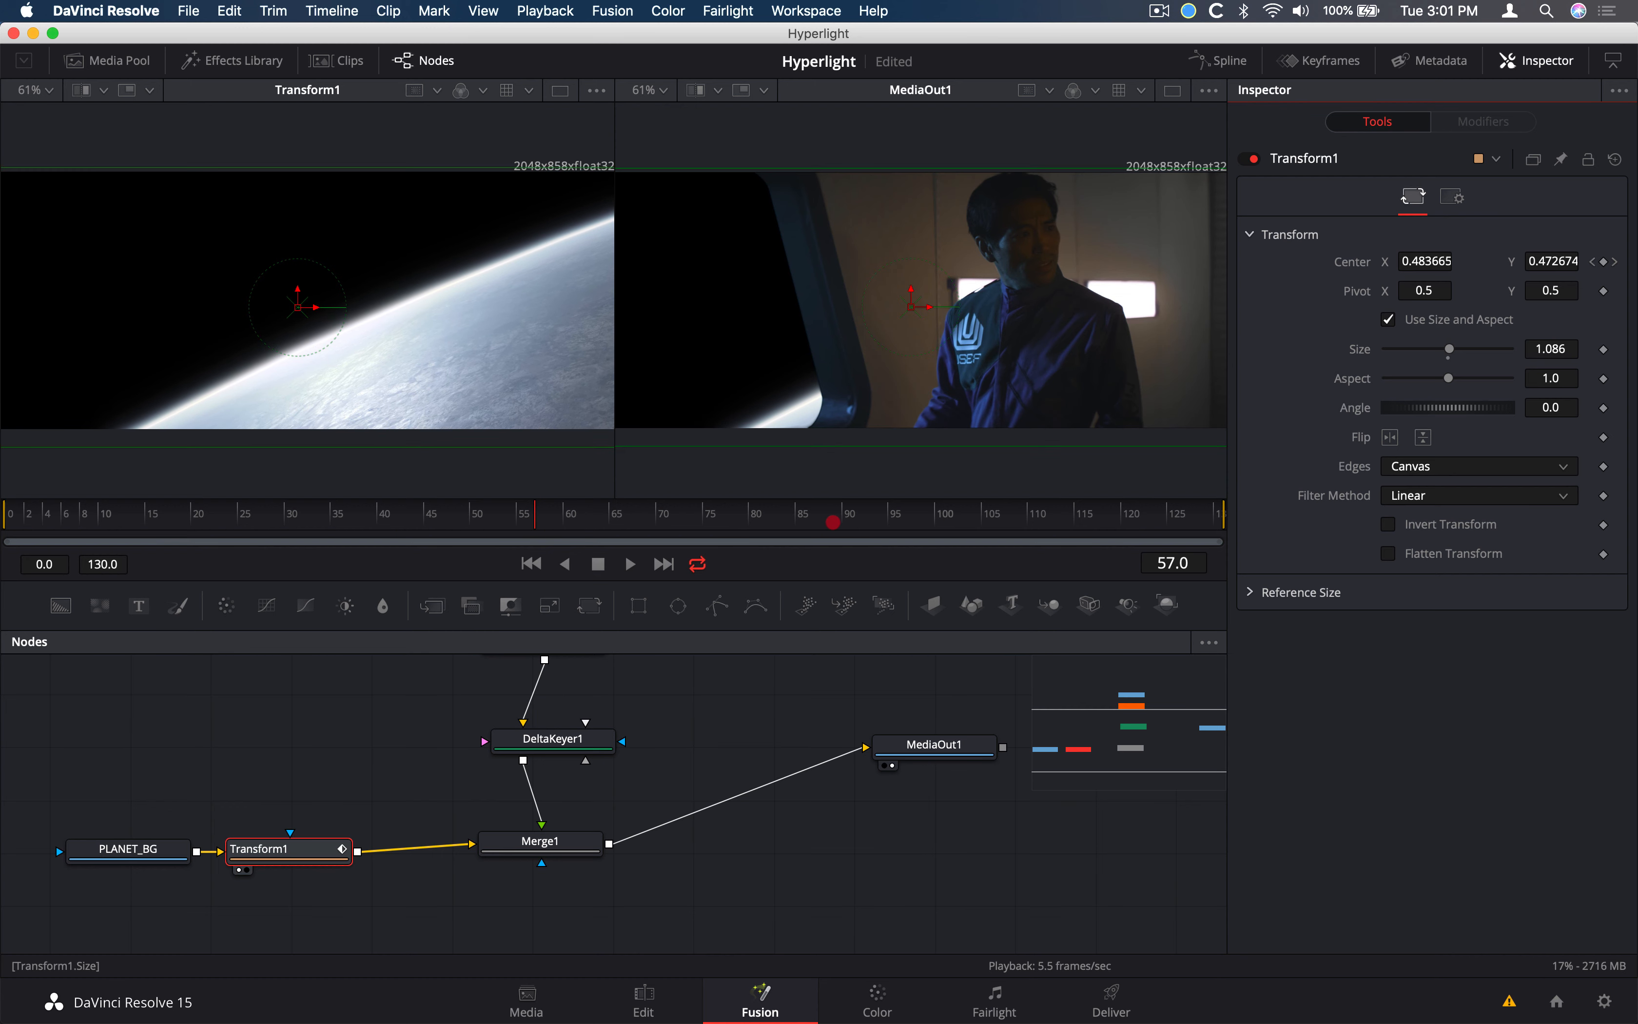
pyautogui.press('s')
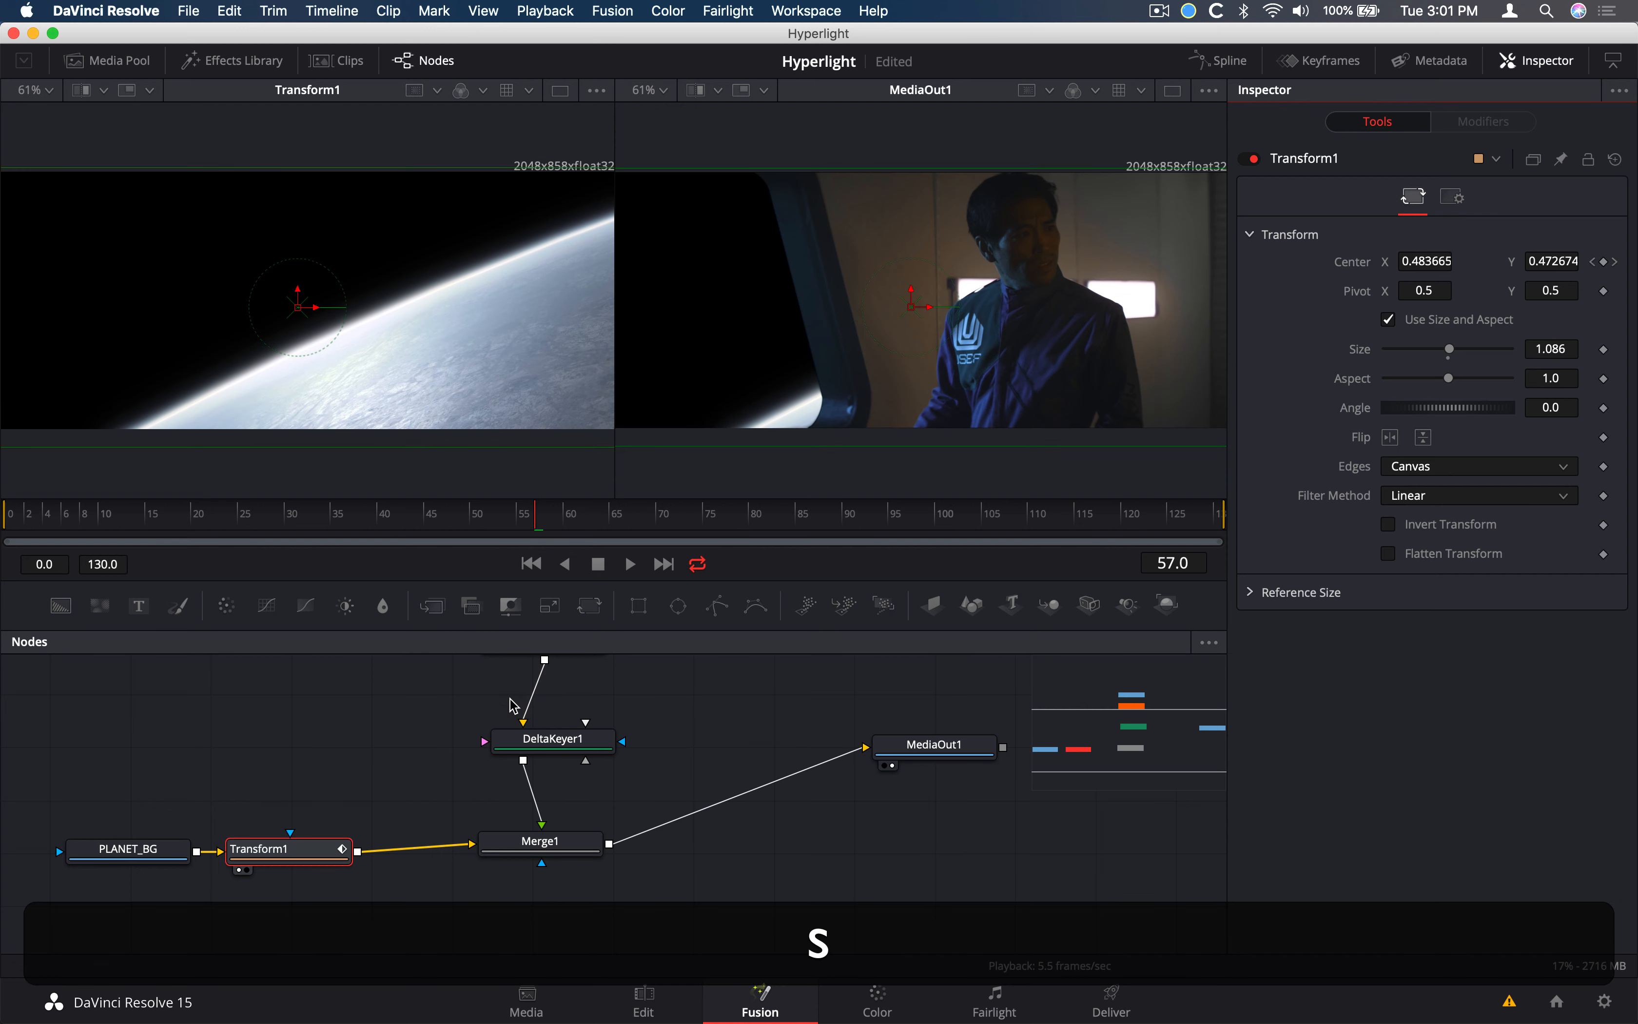
# Save the project and play the composite to check the enlarged planet background behind the window
pyautogui.press('super+s')
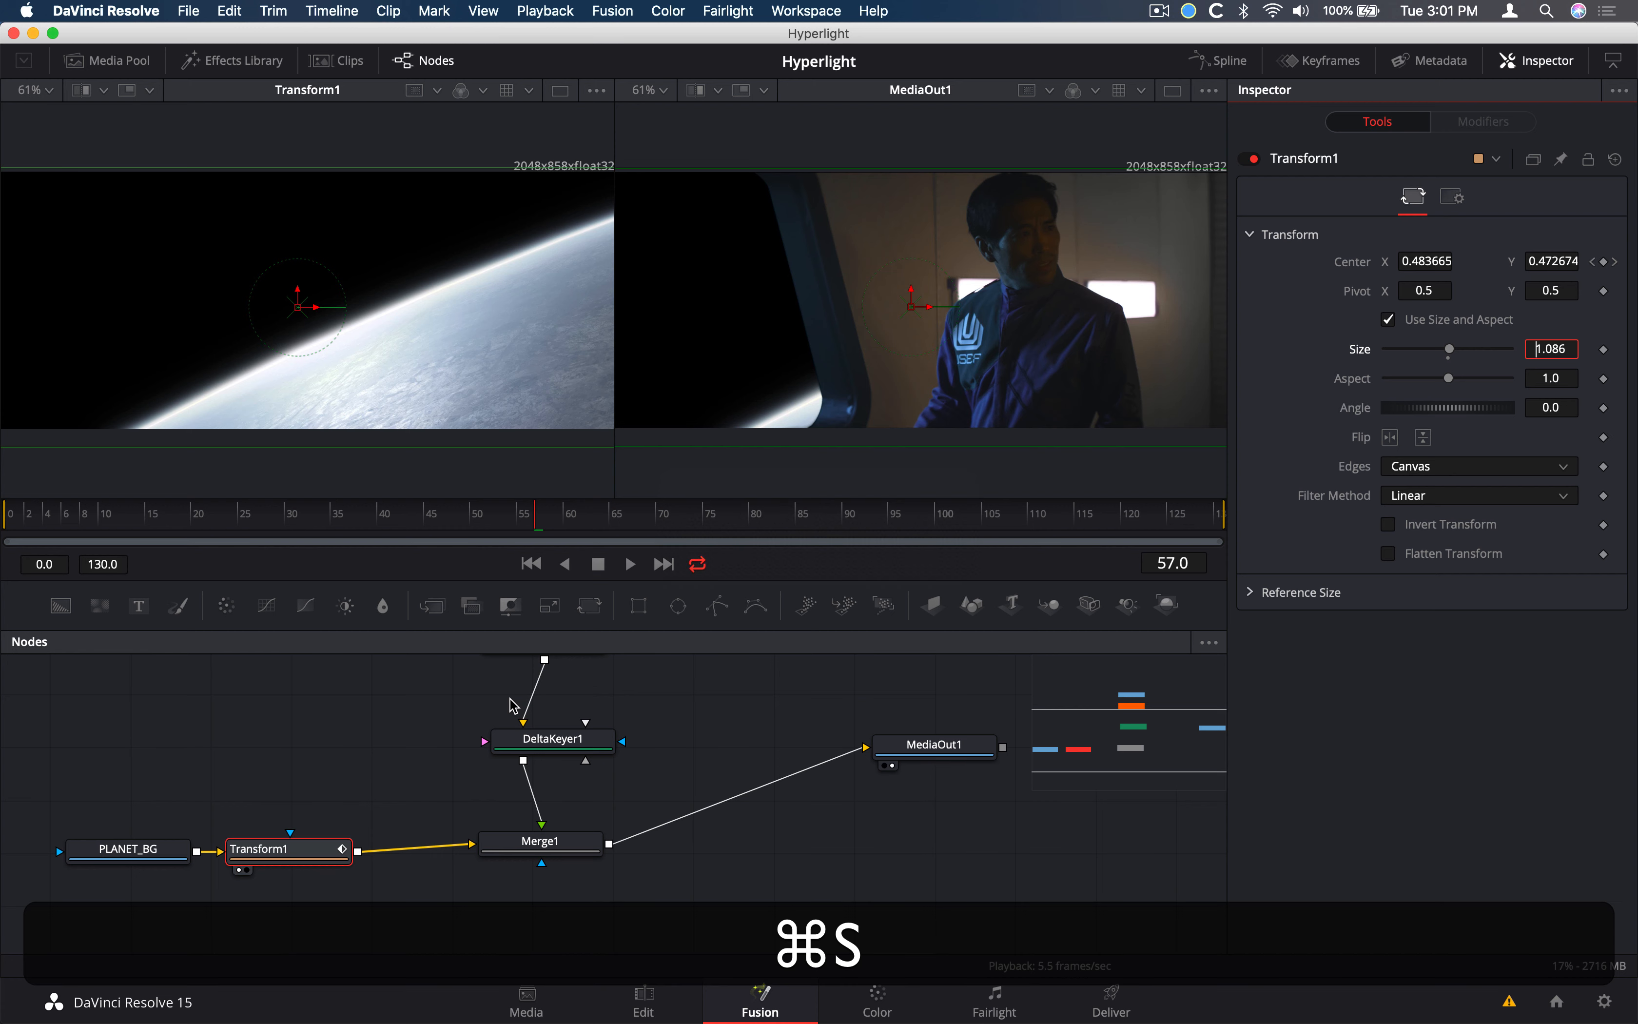
pyautogui.press('space')
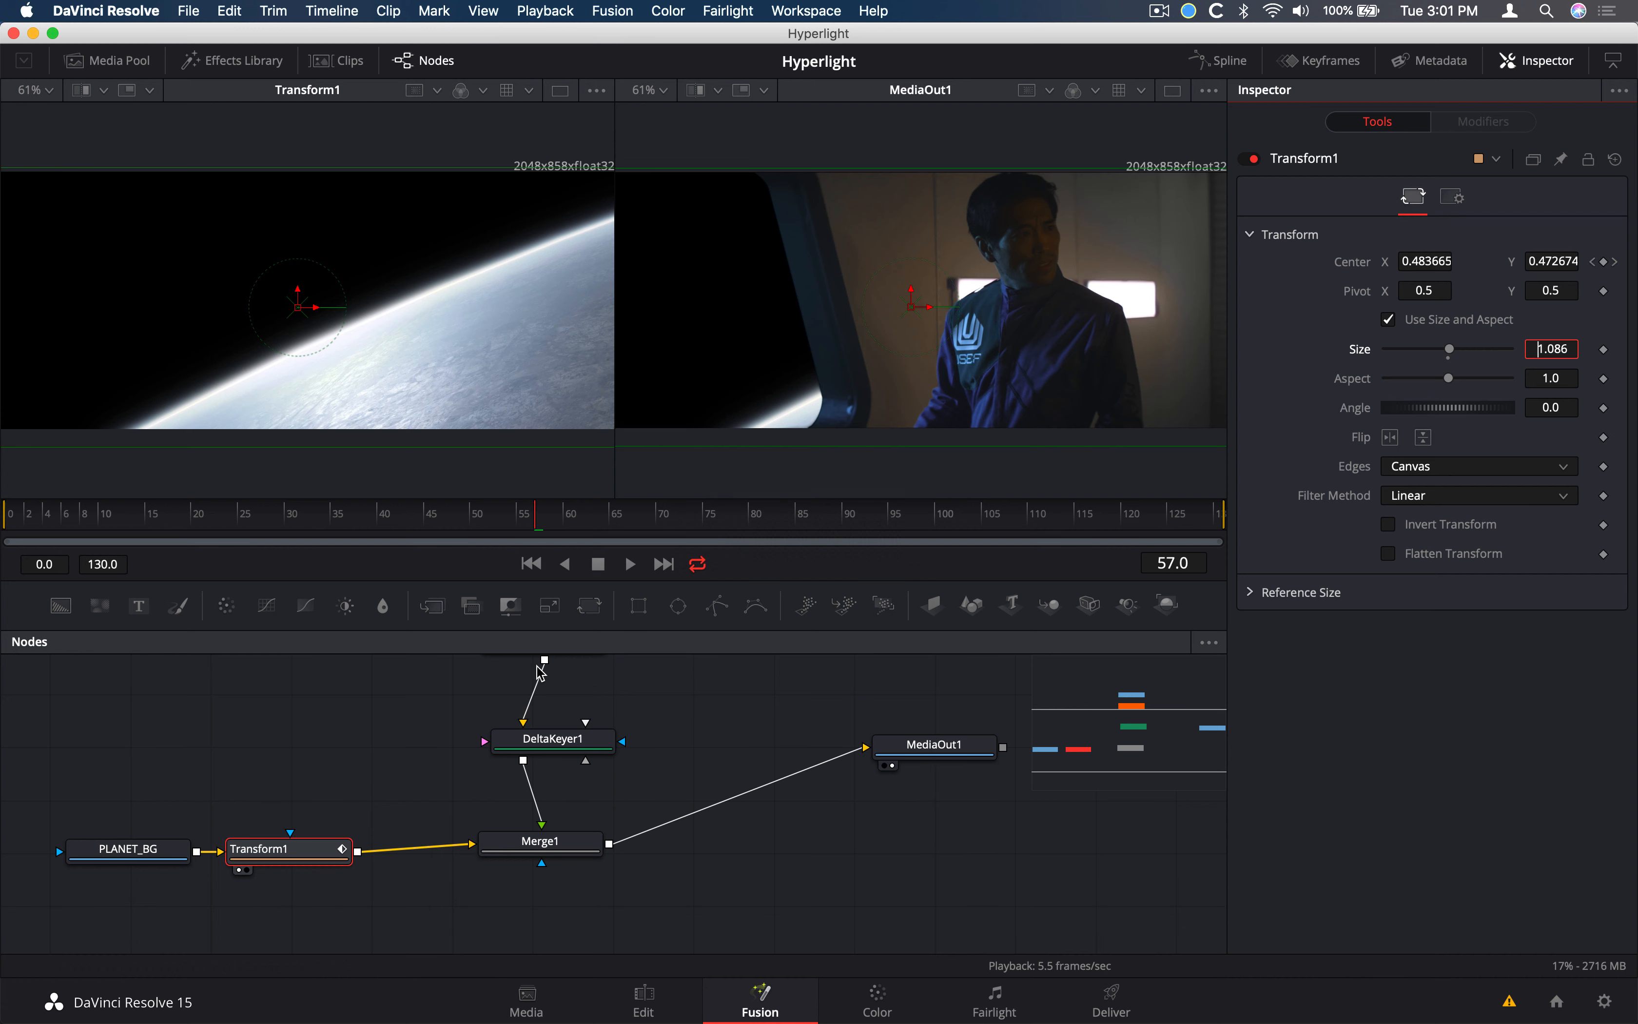
pyautogui.click(631, 564)
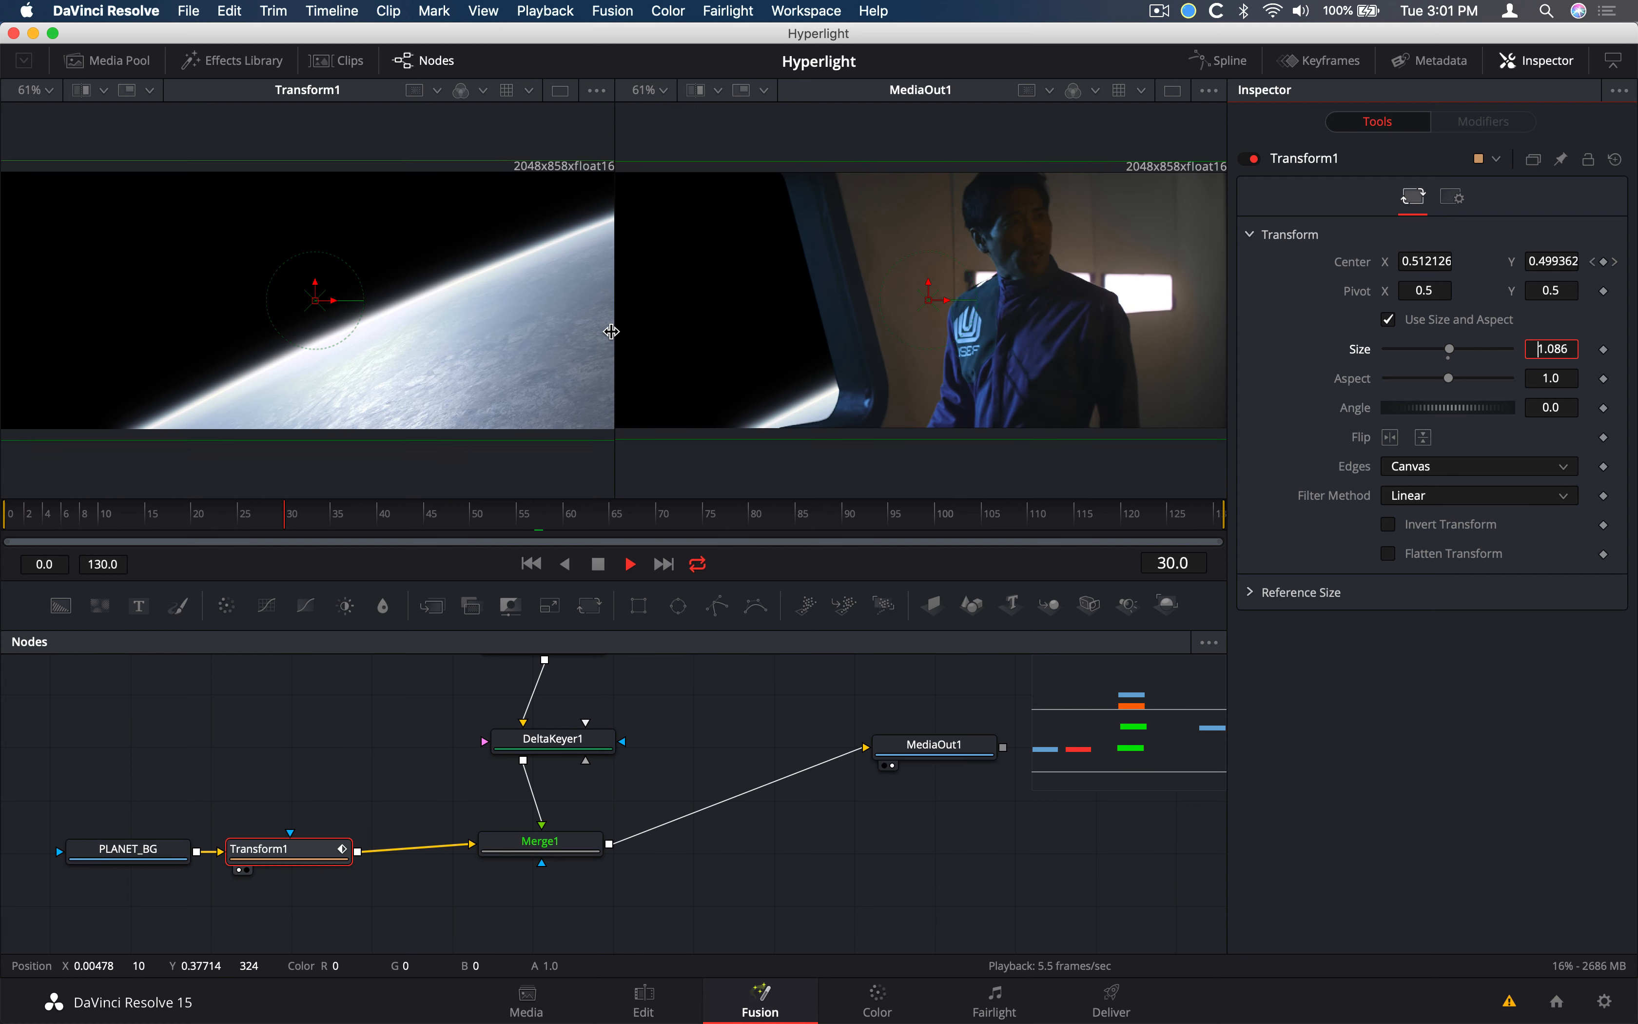
pyautogui.press('space')
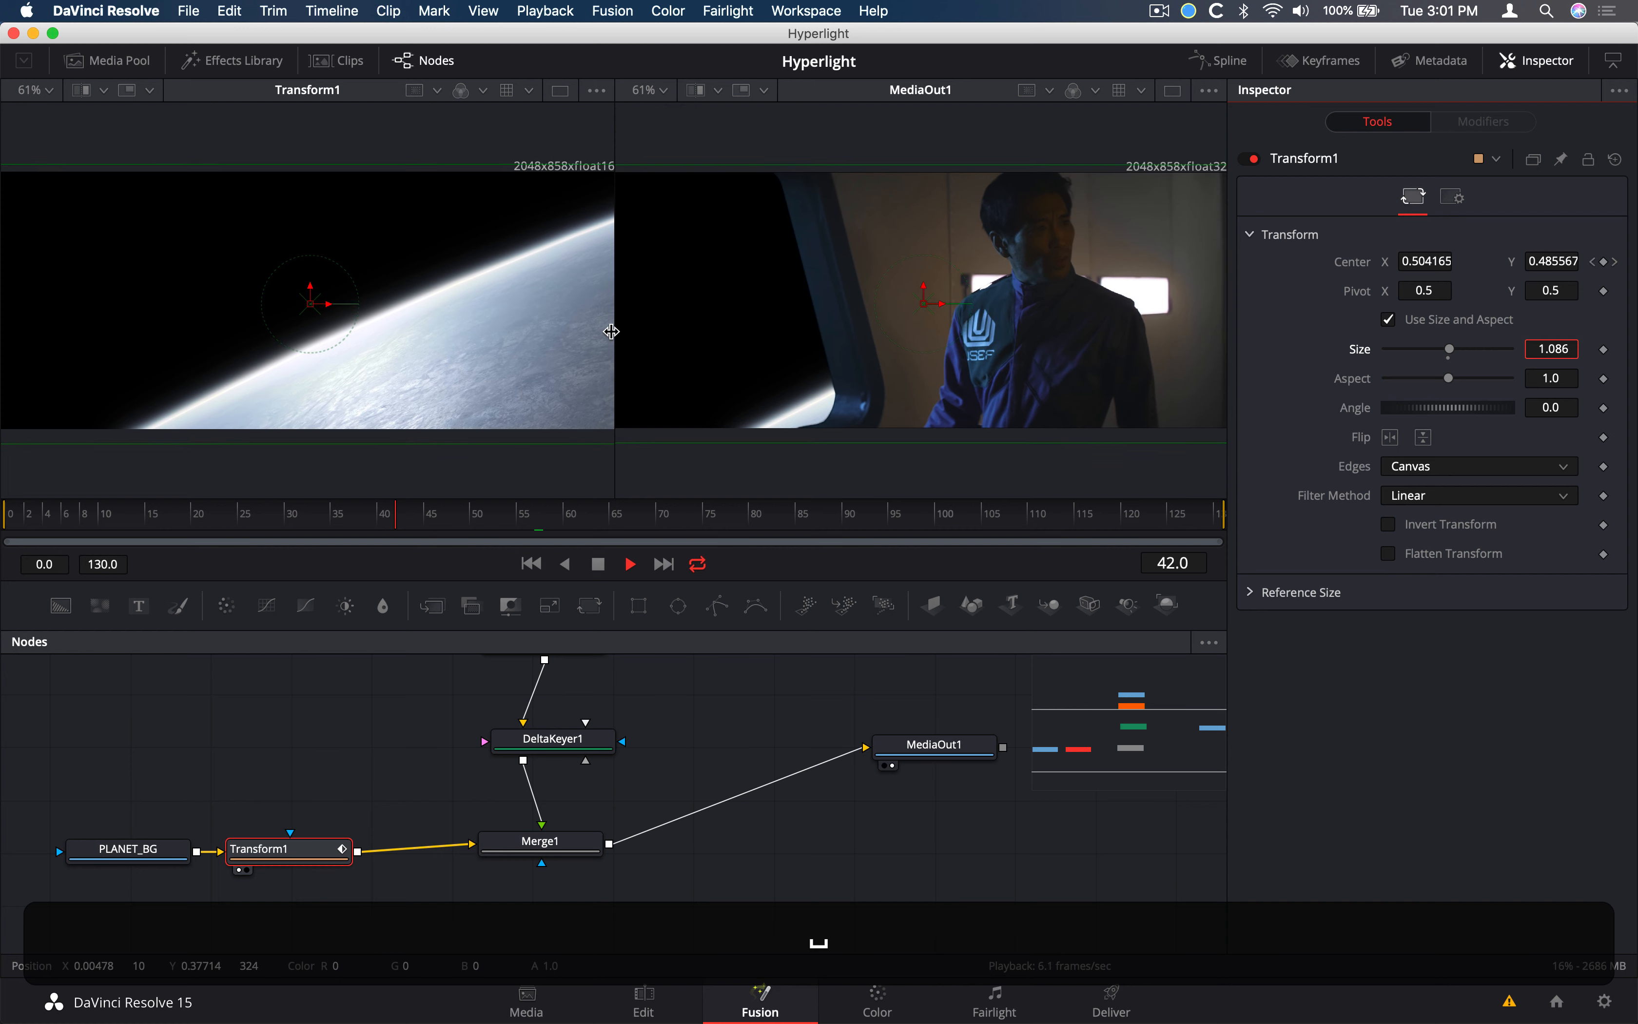
pyautogui.click(598, 567)
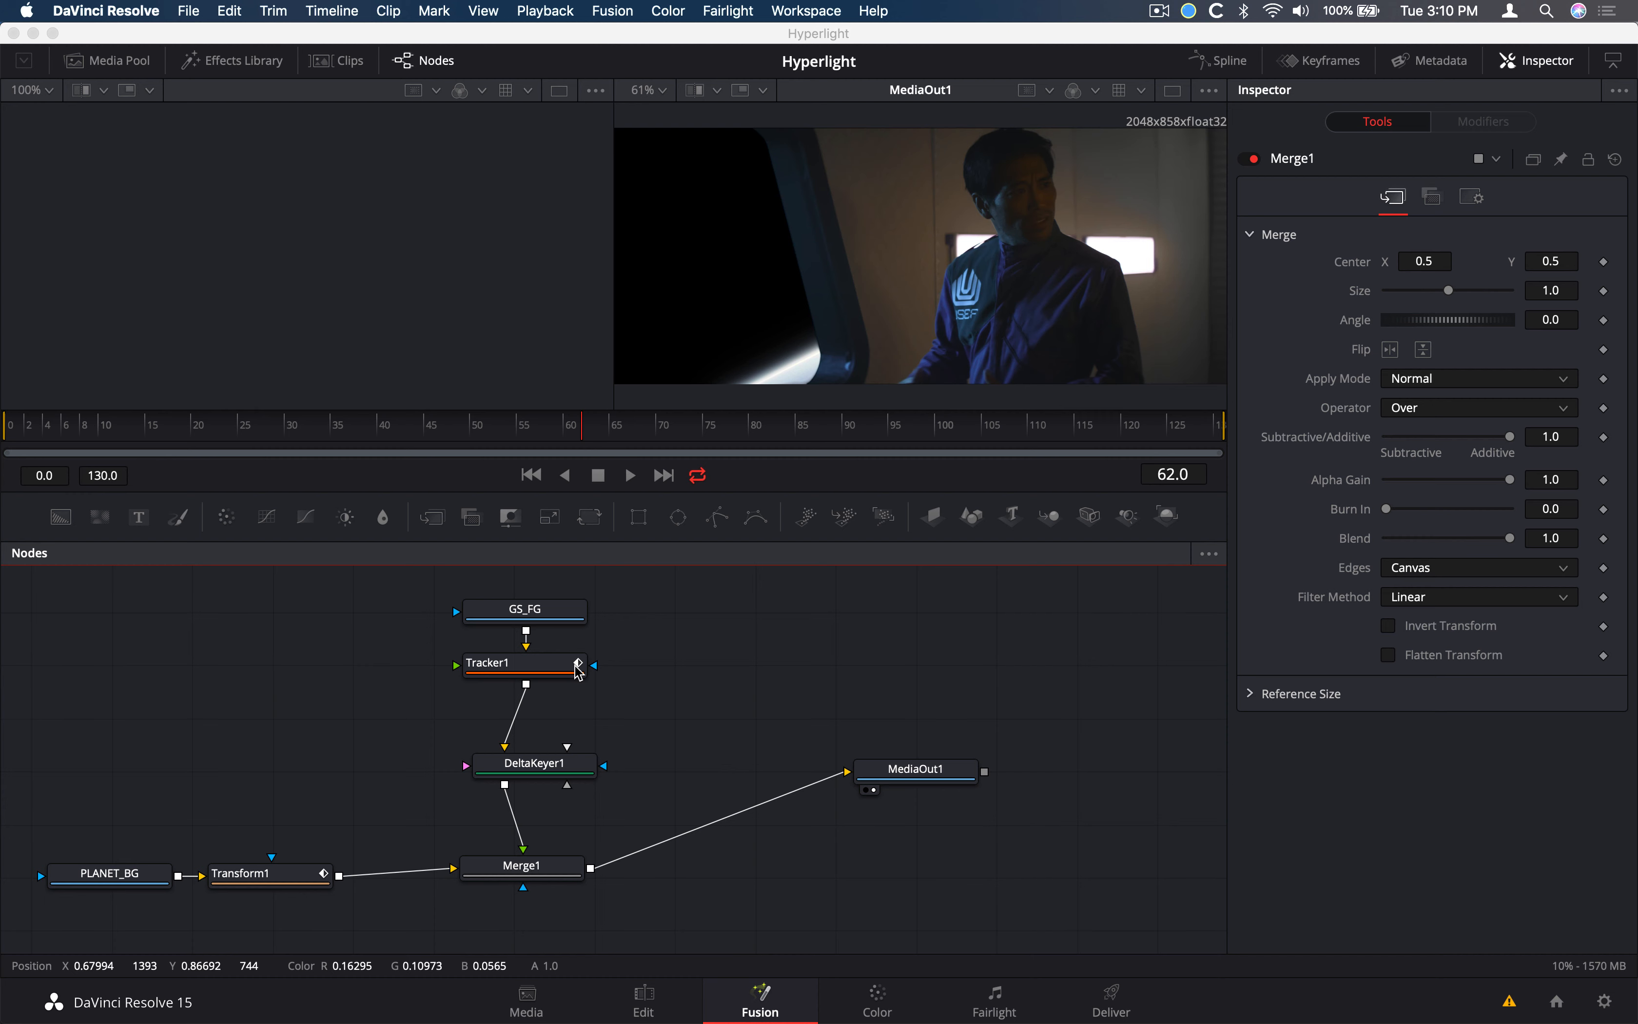
# Reposition the planet in the window by setting Tracker1's X Offset 1 to -0.258 and Y Offset 1 to 0.0652, with Tracker1 shown beside MediaOut1
pyautogui.click(524, 667)
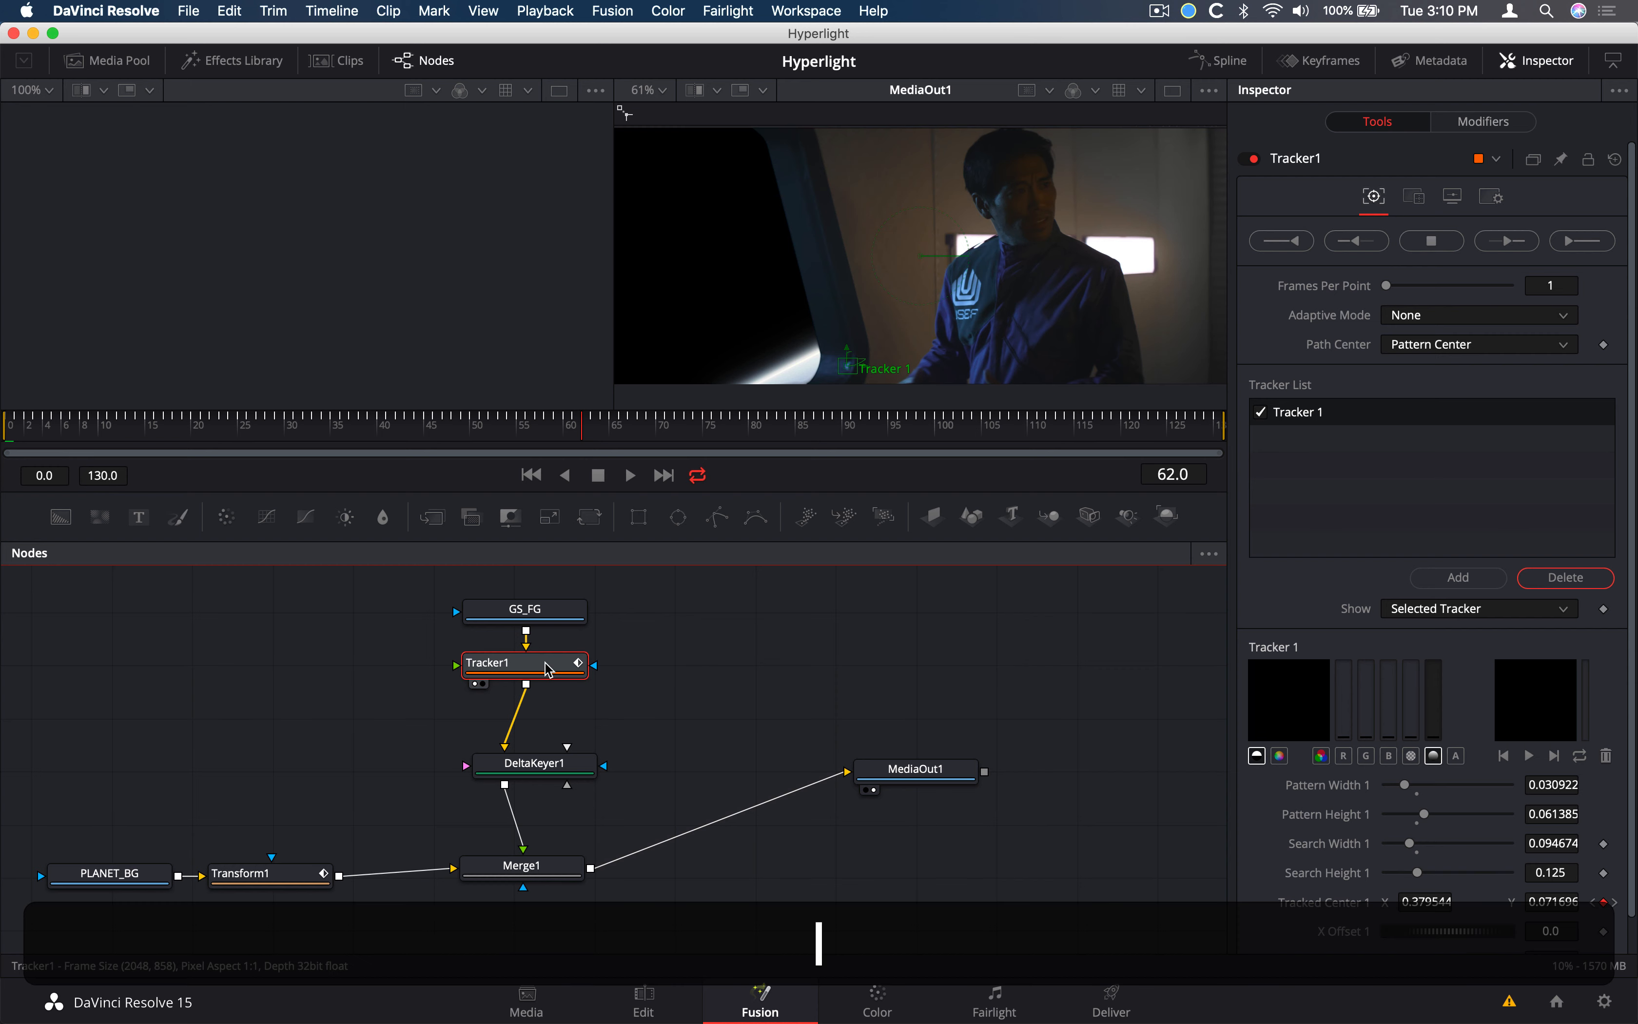
pyautogui.press('1')
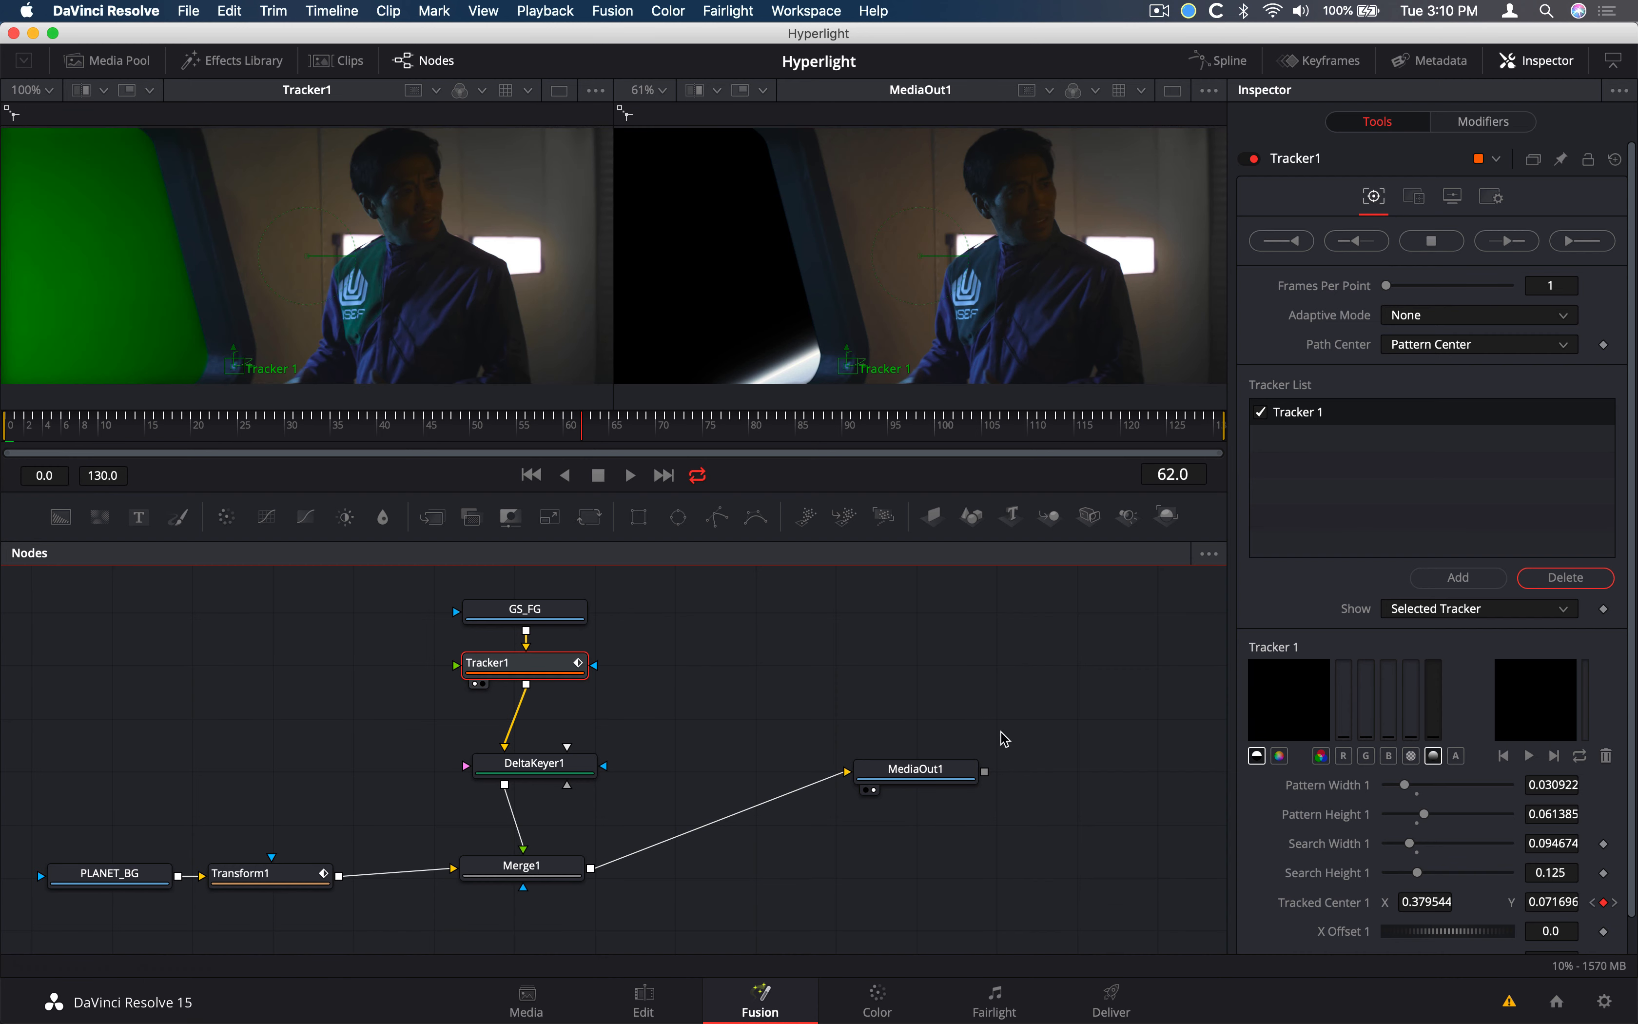
pyautogui.scroll(-1, 1342, 612)
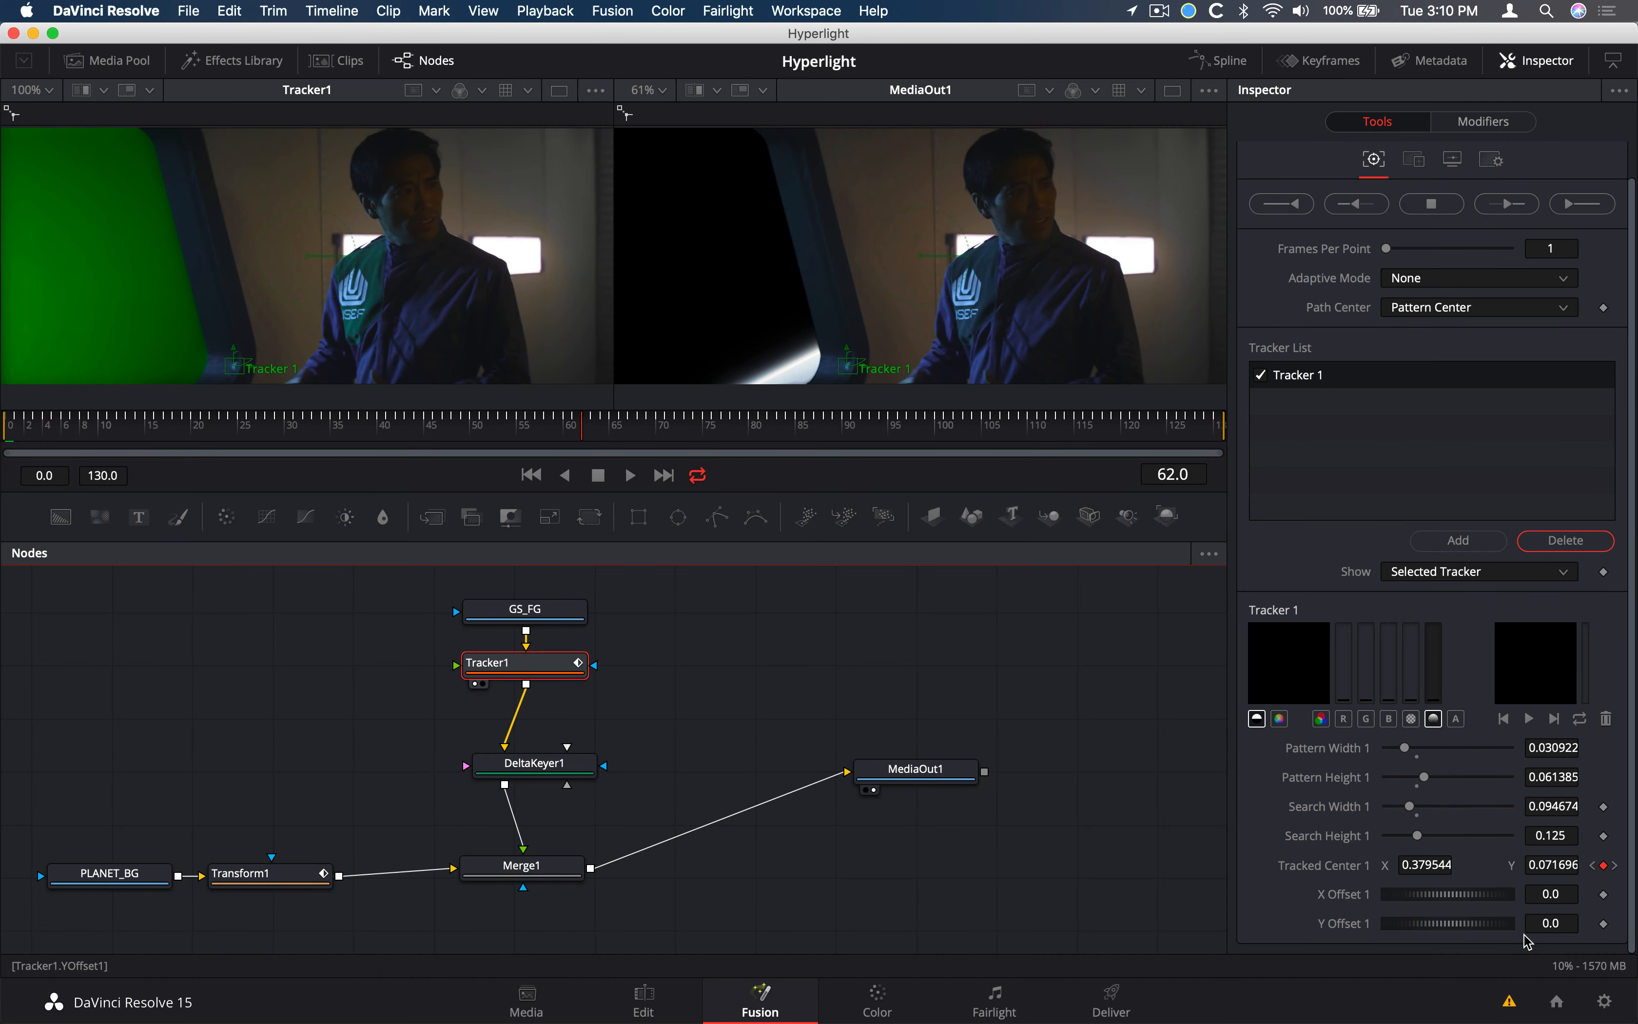
pyautogui.click(1474, 901)
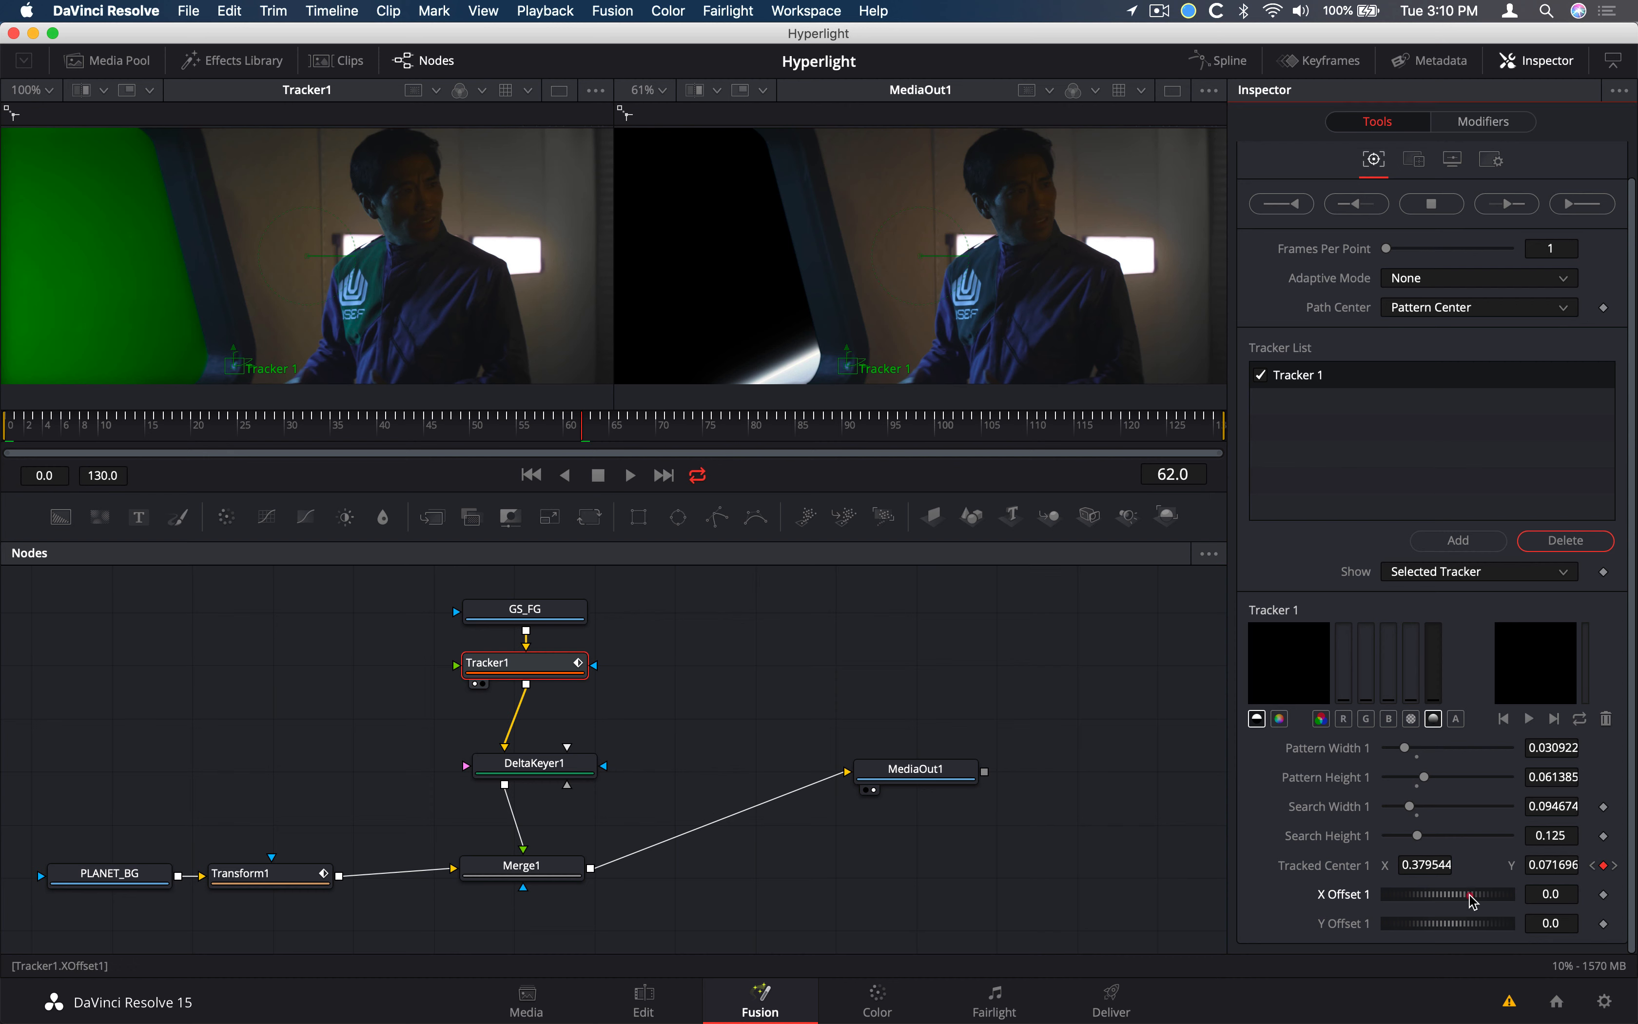
pyautogui.moveTo(1464, 900); pyautogui.dragTo(1352, 908)
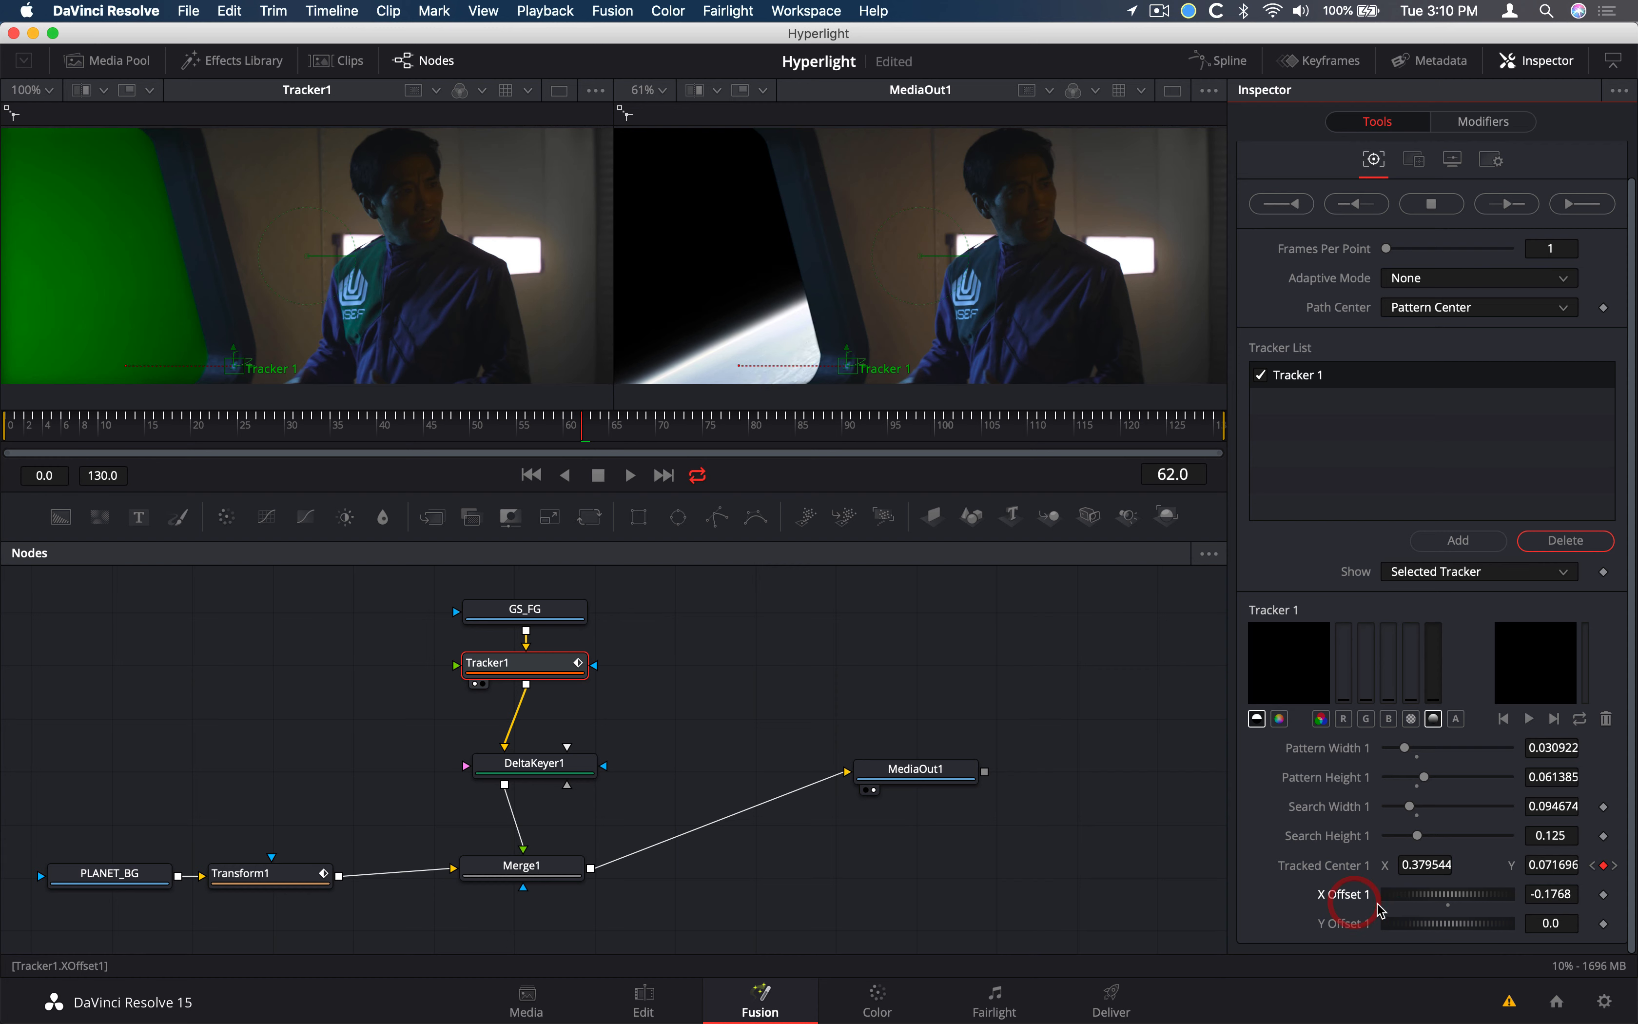
pyautogui.moveTo(1493, 931); pyautogui.dragTo(1434, 909)
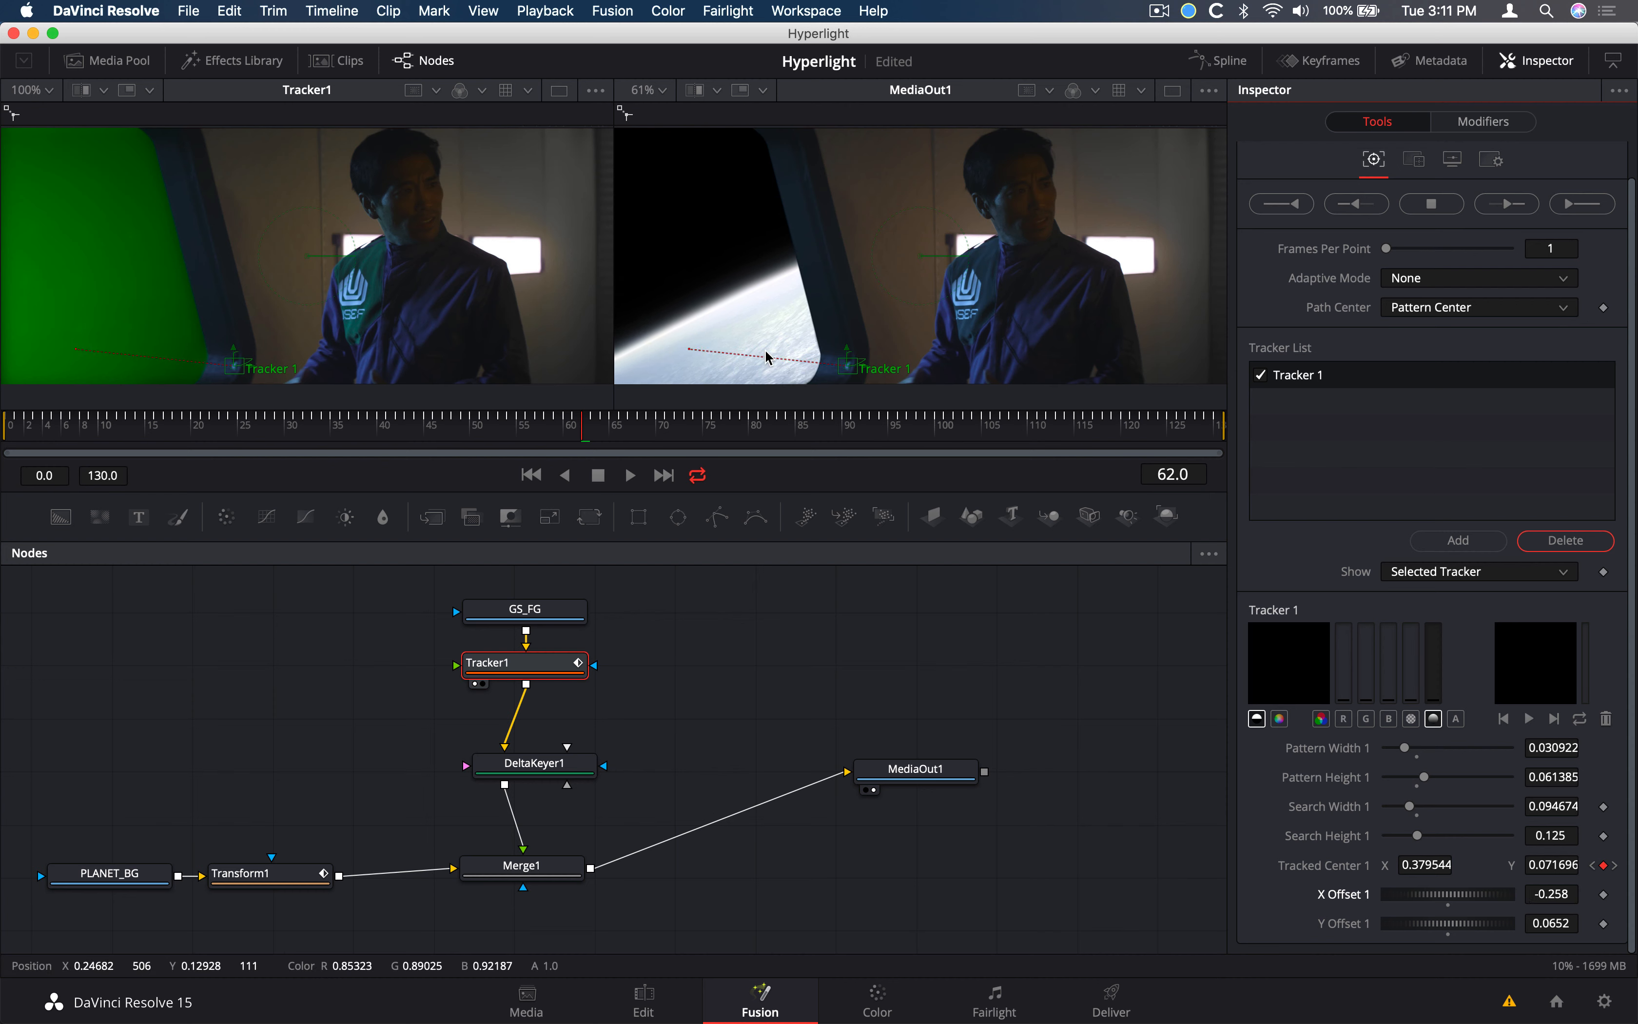
# Play the composite to check the planet's lower edge and set Tracker1's Y Offset 1 to 0.013 to cover the frame
pyautogui.press('space')
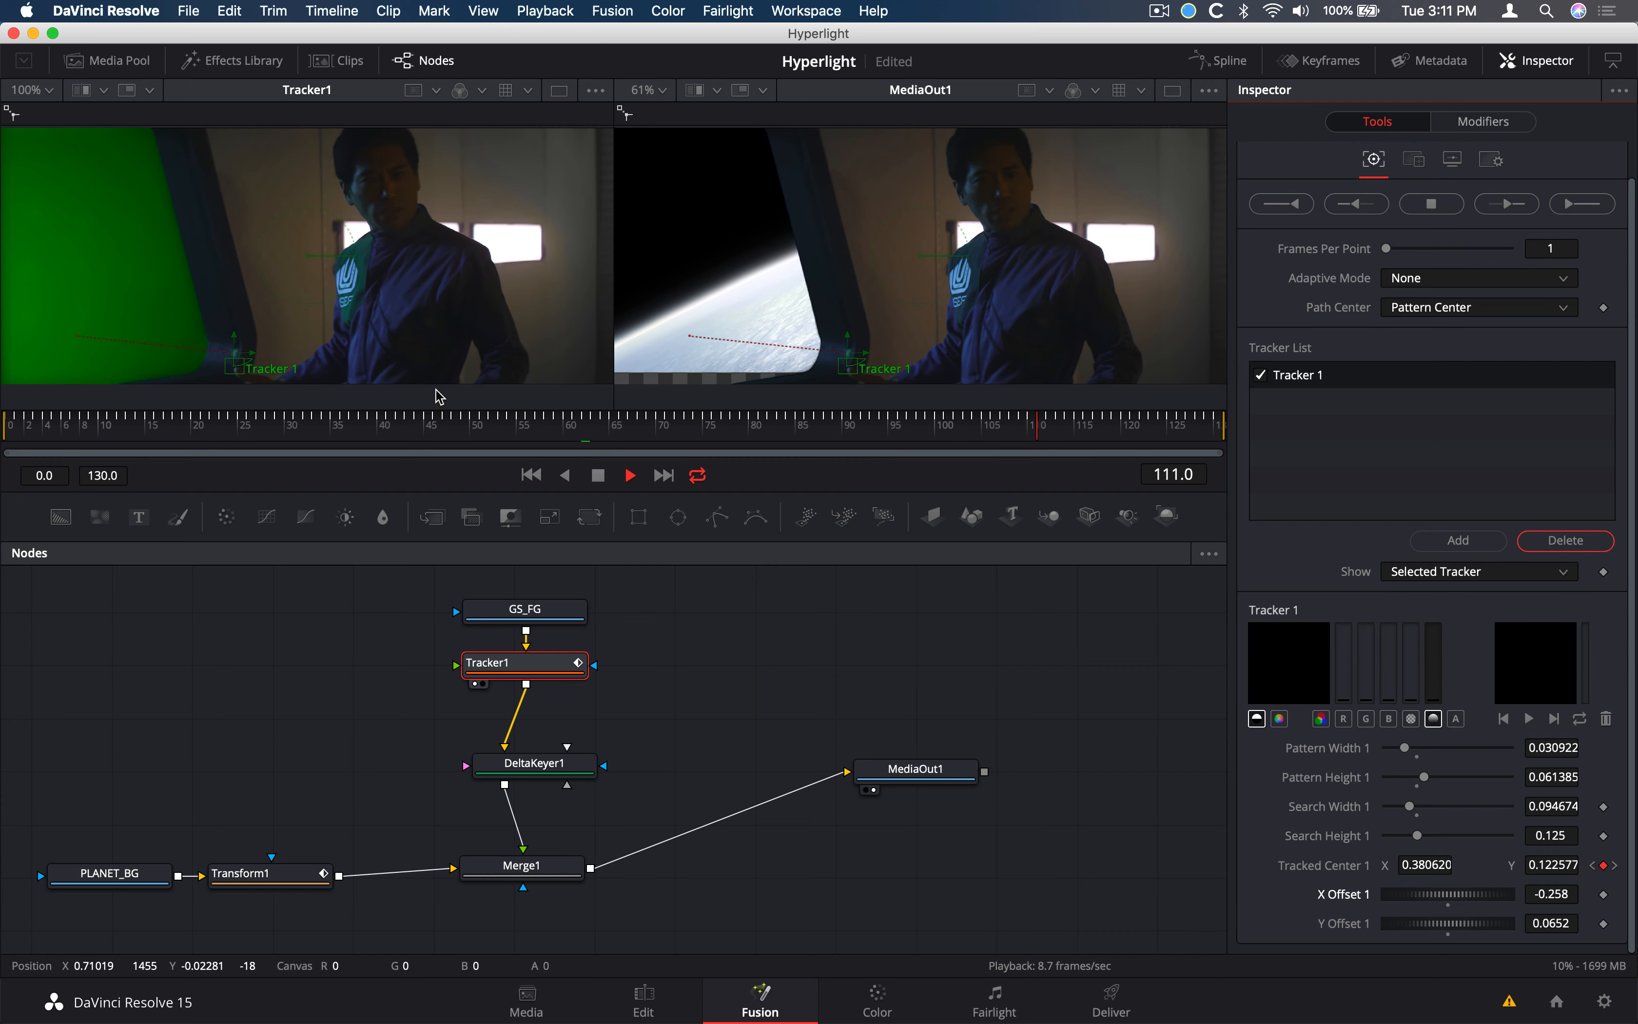
pyautogui.press('space')
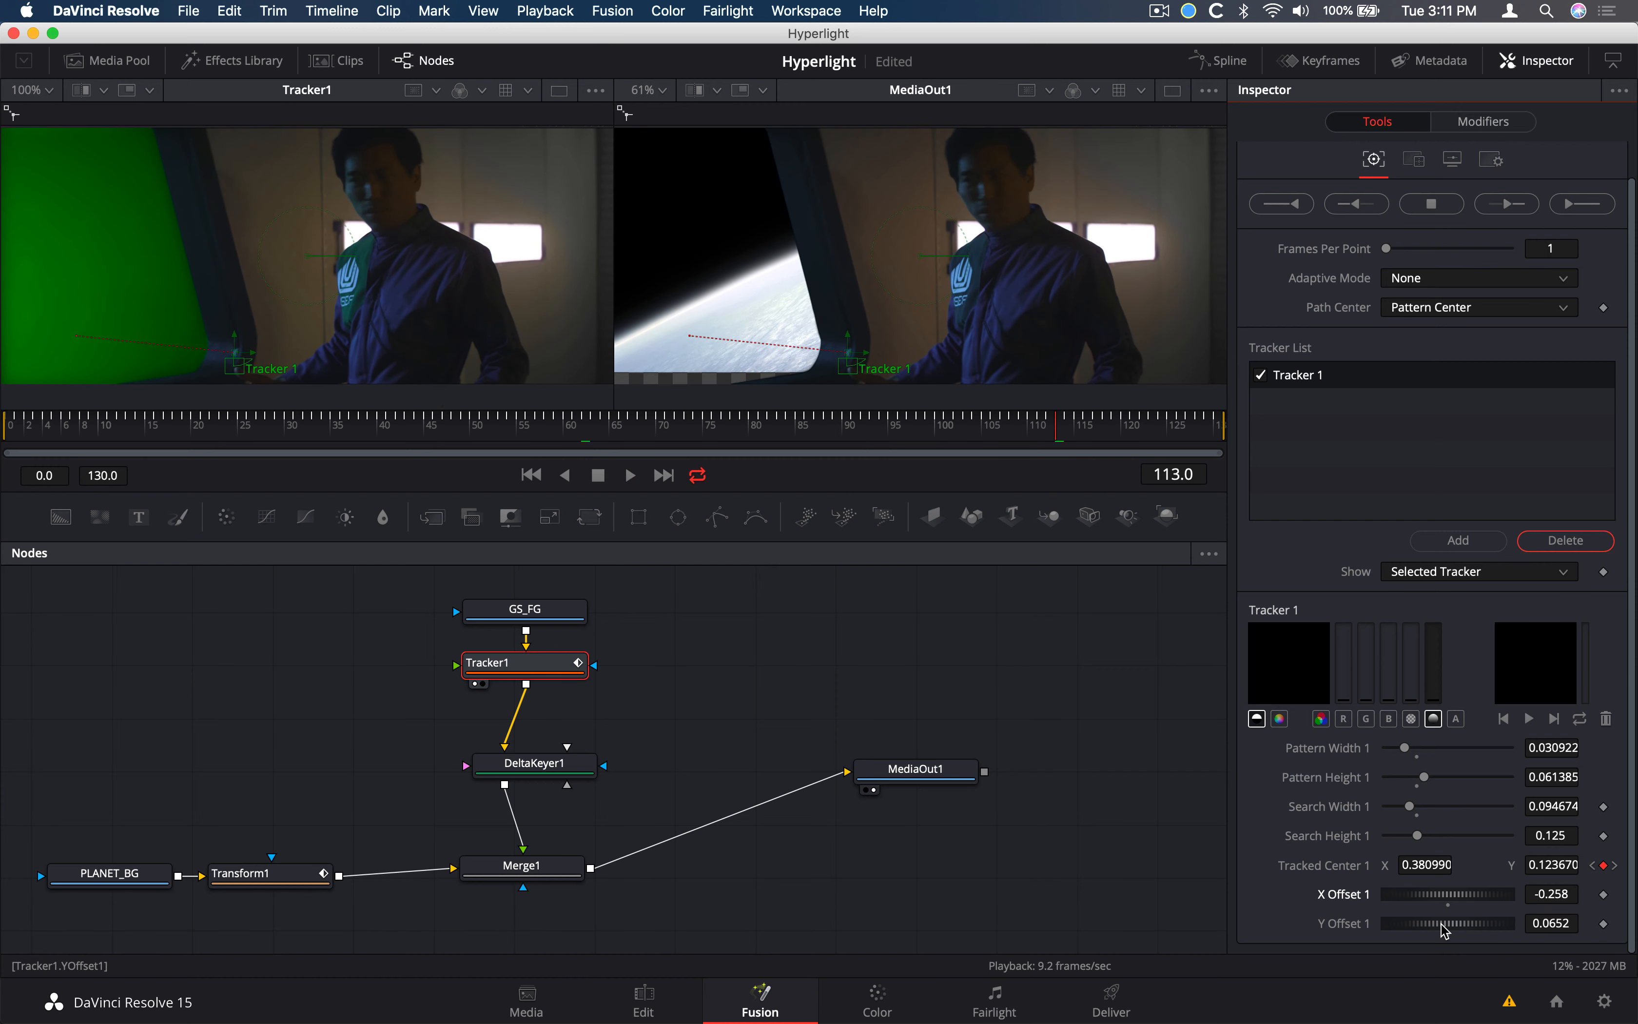
pyautogui.moveTo(1460, 931); pyautogui.dragTo(1410, 938)
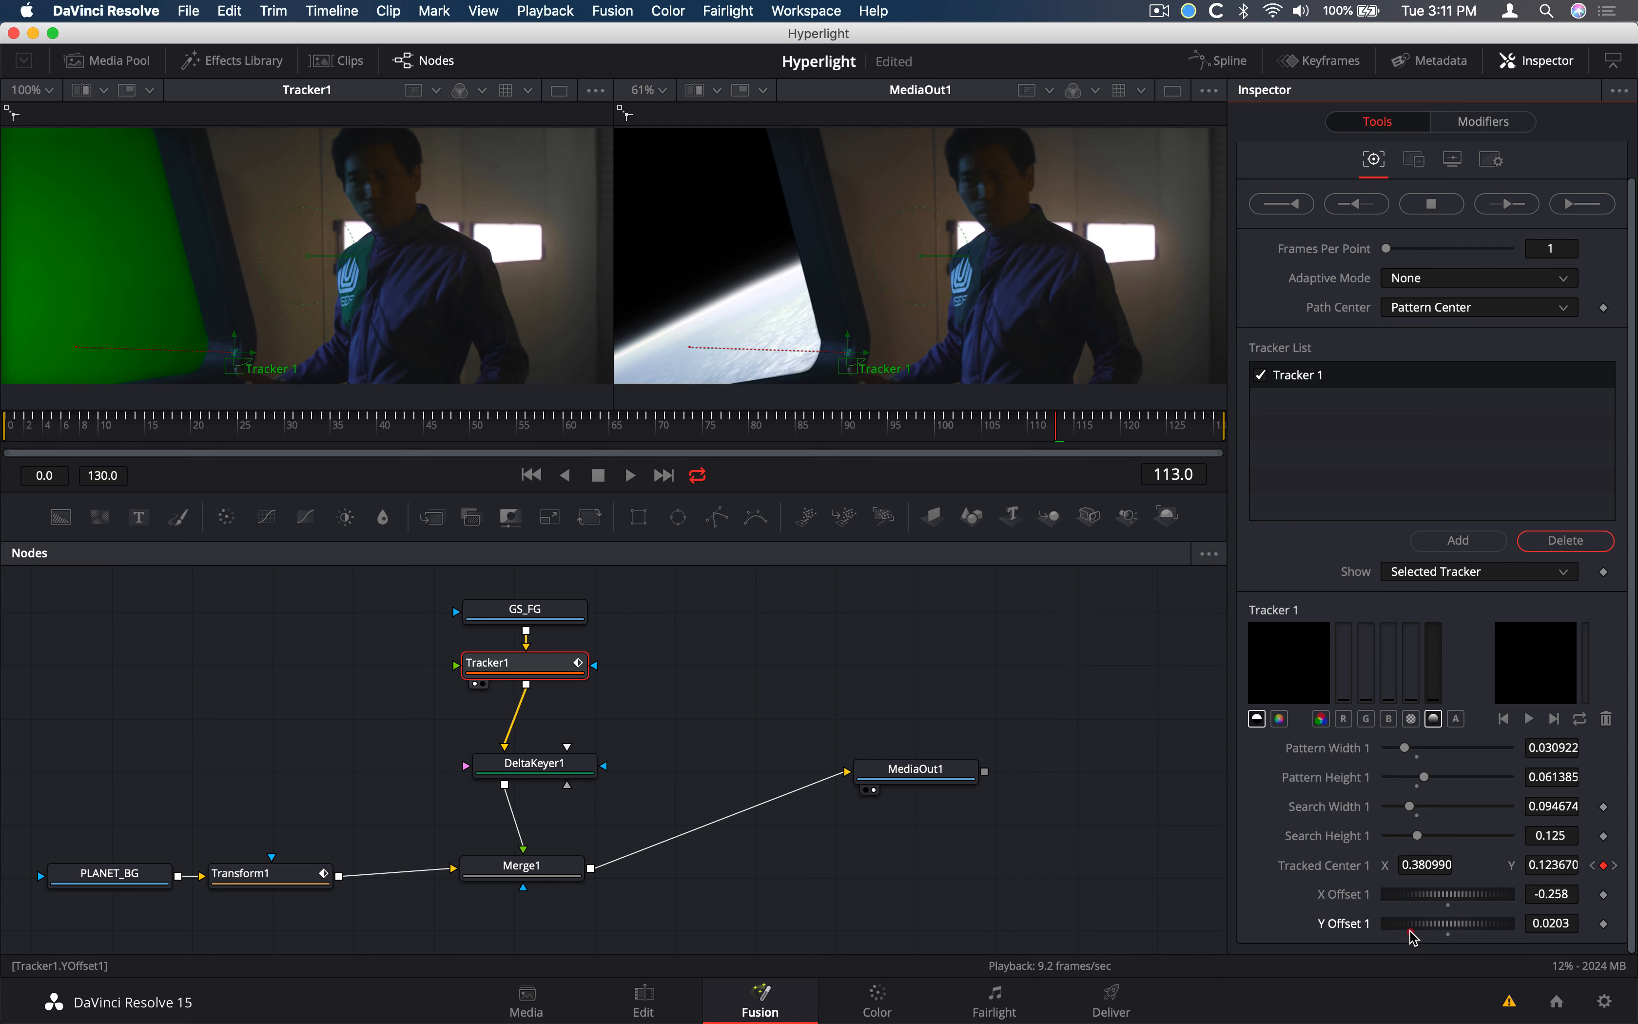
# Play the composite again to check the planet's coverage of the window, and save the project
pyautogui.press('space')
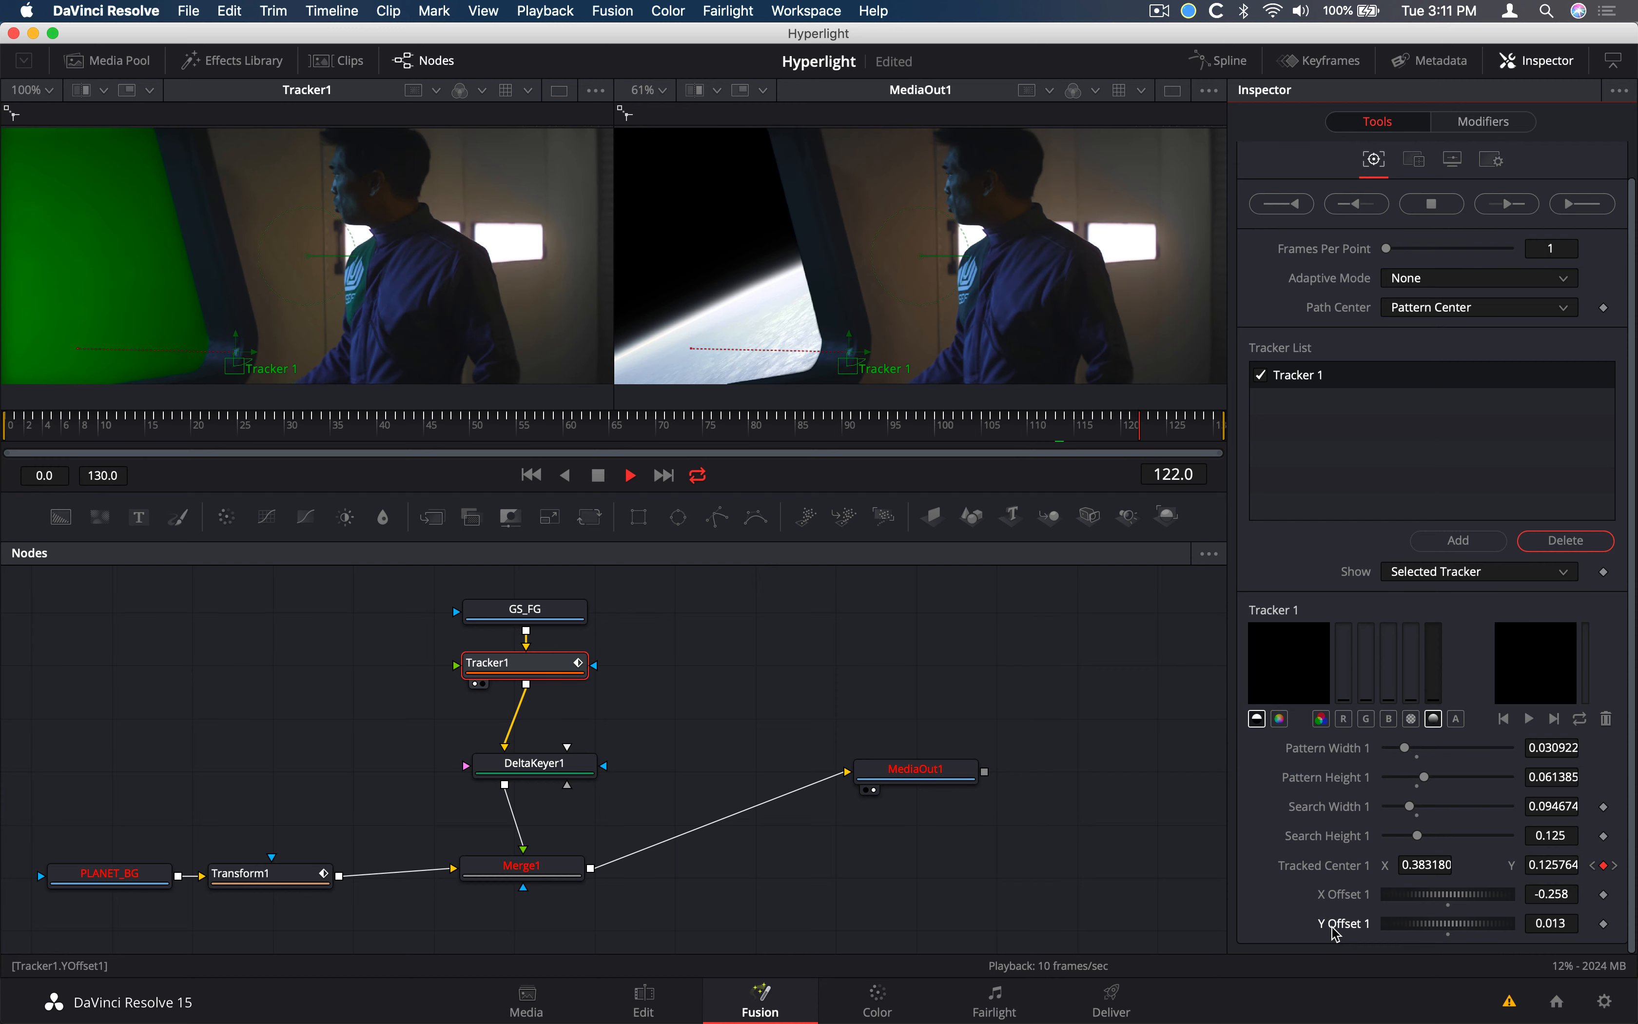
pyautogui.press('space')
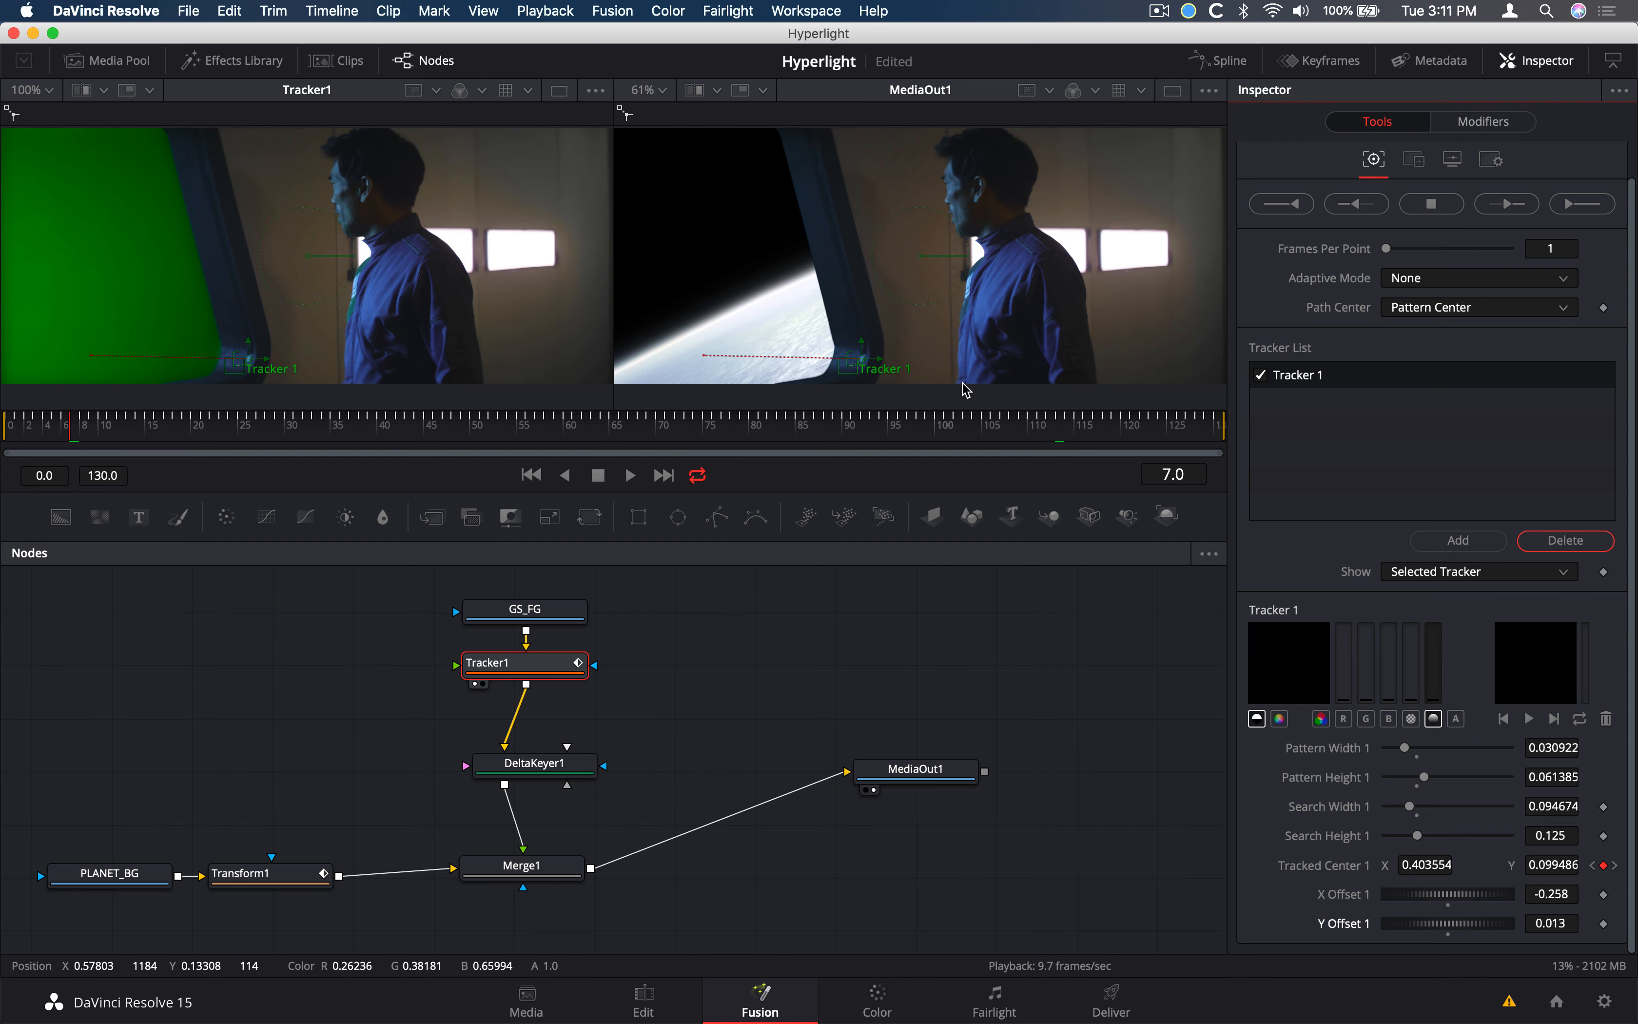
pyautogui.press('super+s')
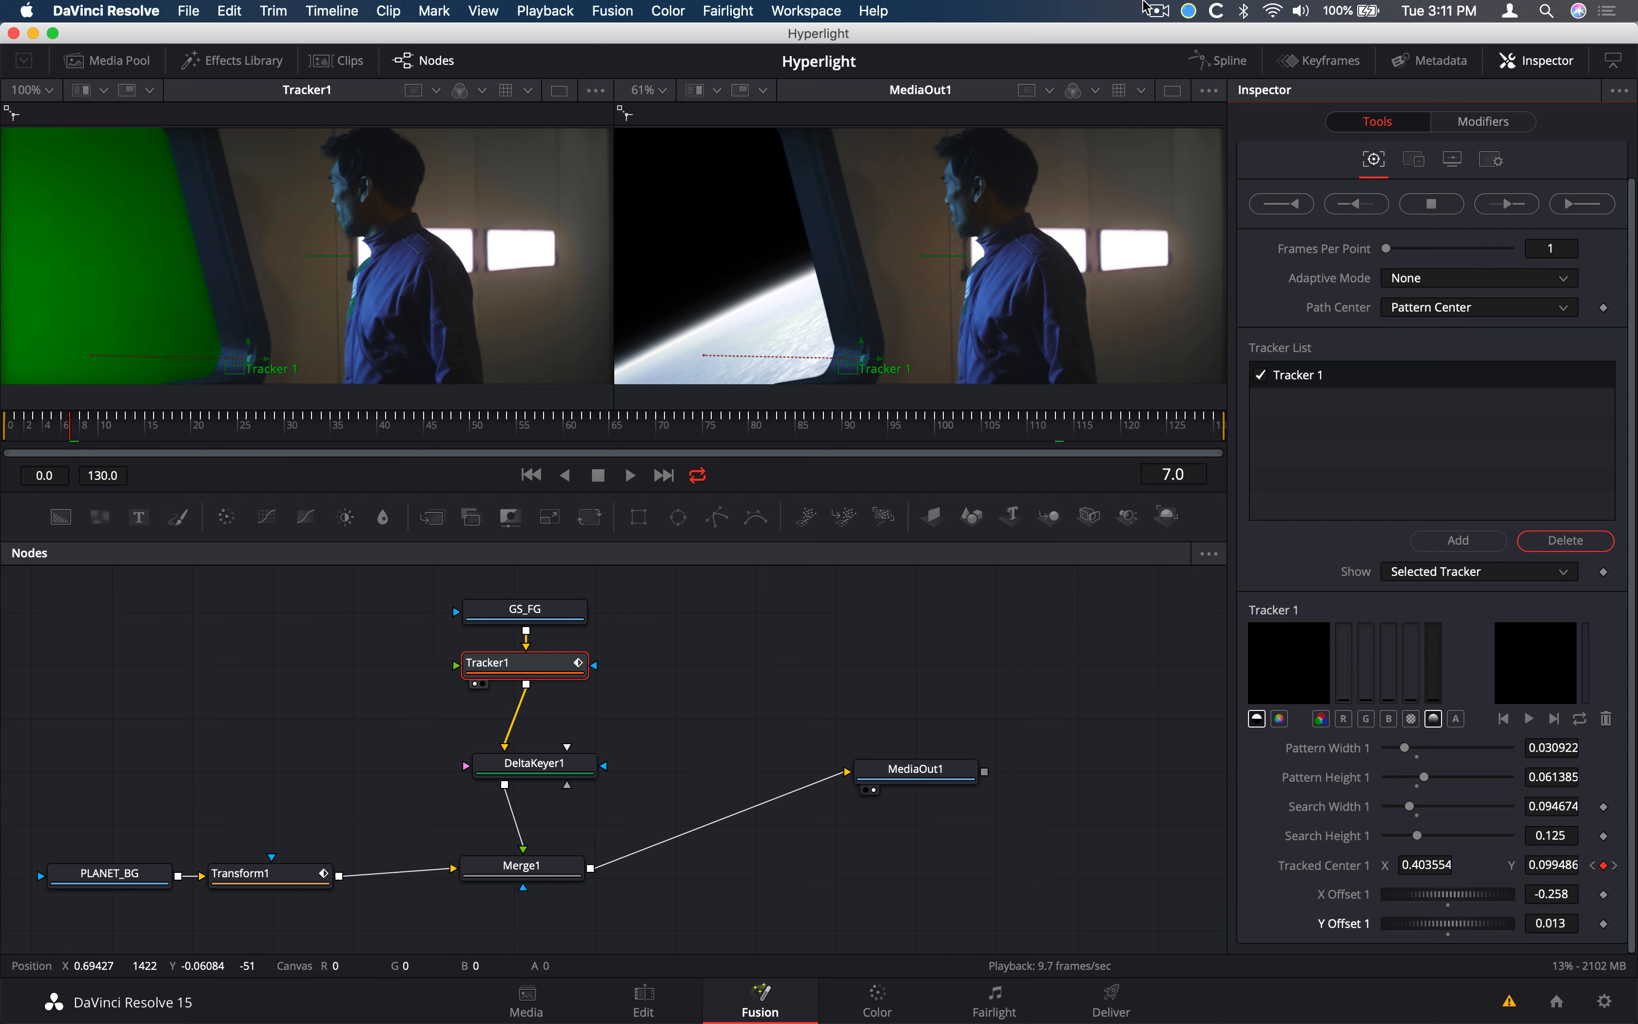
# Review Fusion Clip 2 in the edit timeline from its start, return to the beginning of the clip, and save the project
pyautogui.click(643, 994)
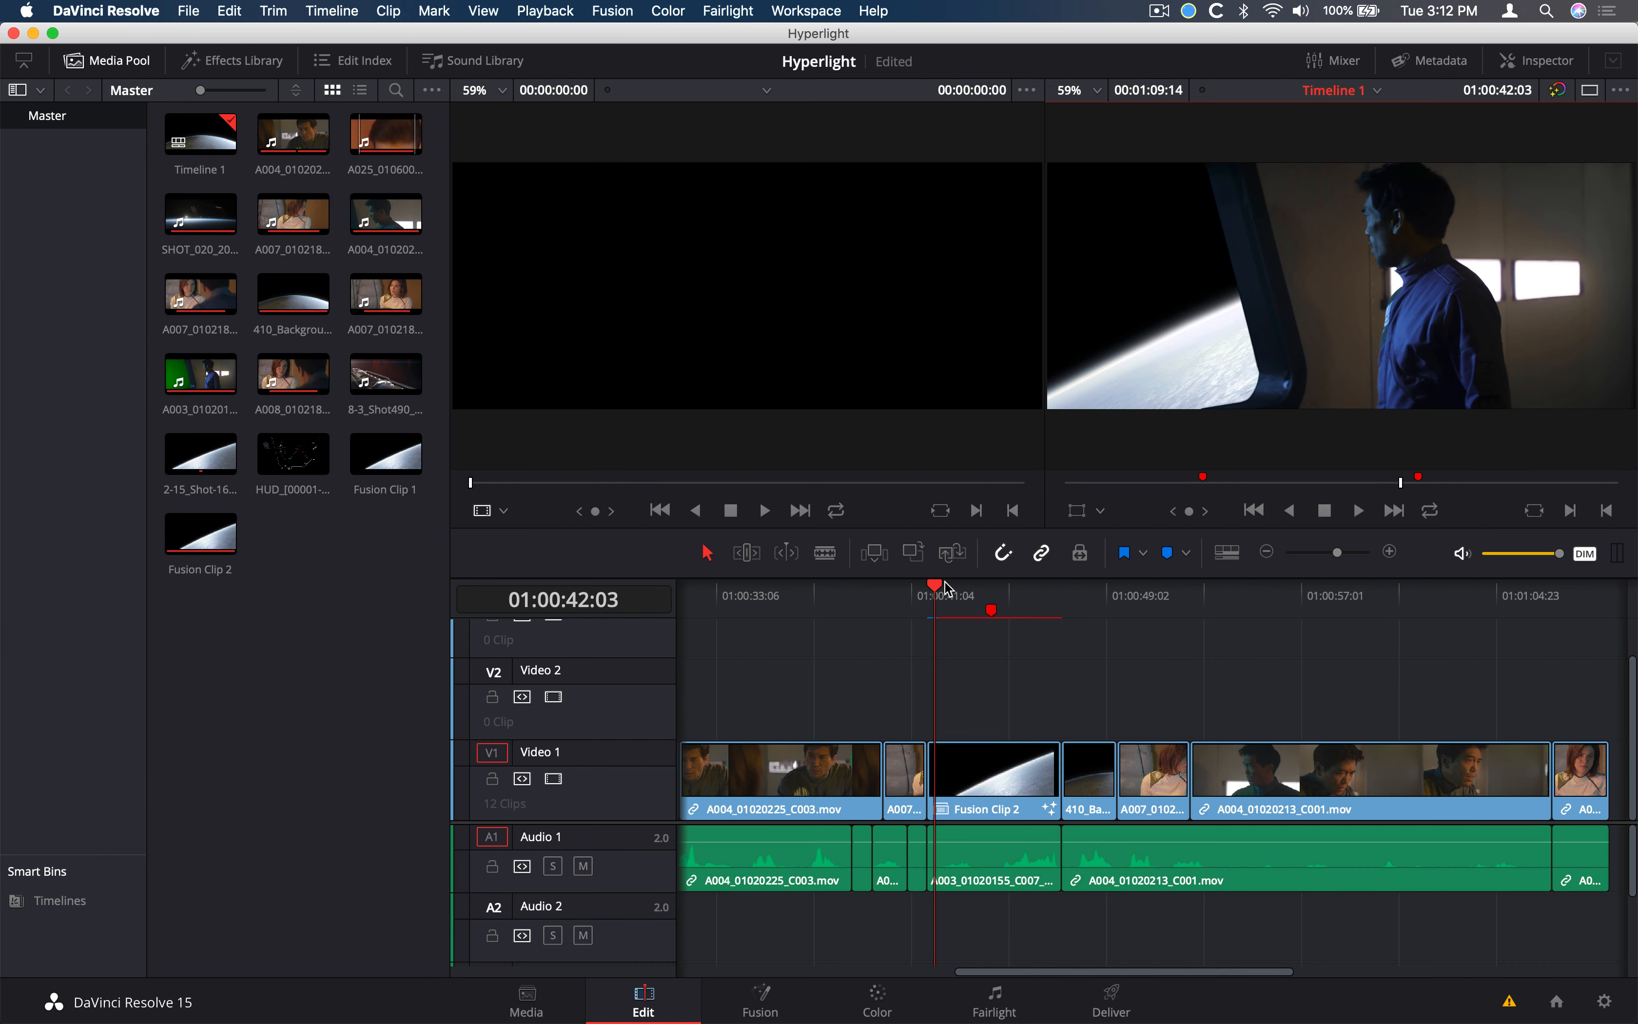
pyautogui.moveTo(941, 597)
pyautogui.mouseDown()
pyautogui.moveTo(1064, 597)
pyautogui.moveTo(944, 608)
pyautogui.mouseUp()
pyautogui.press('space')
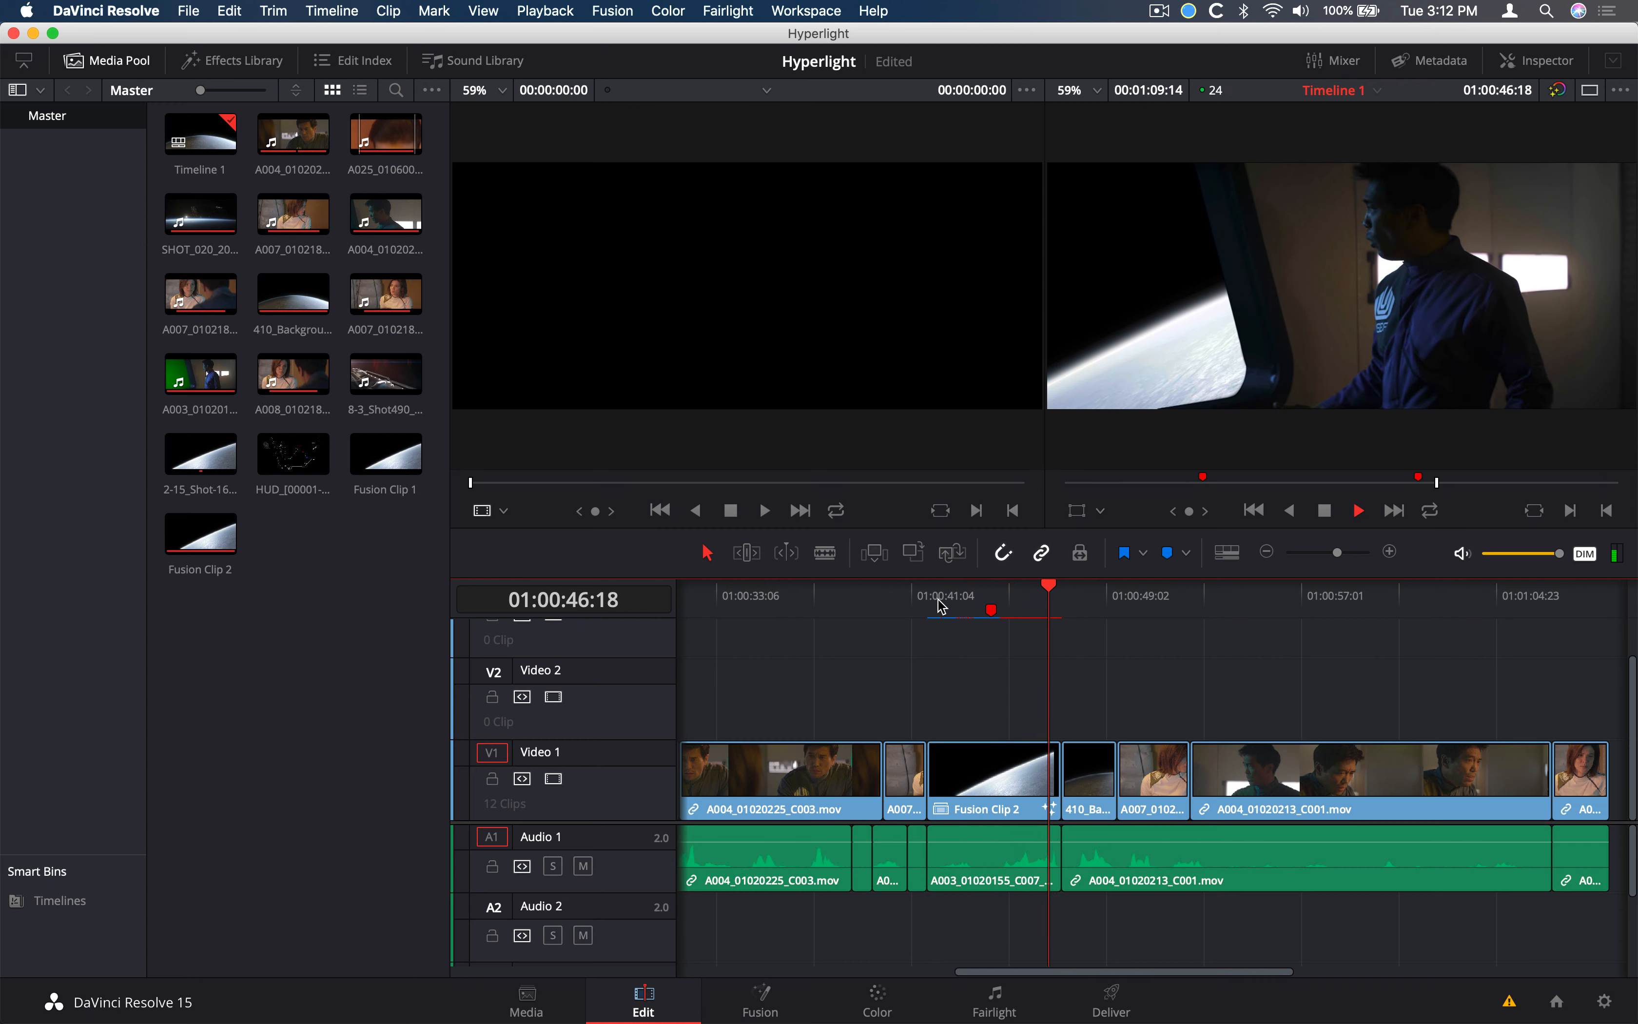
pyautogui.press('space')
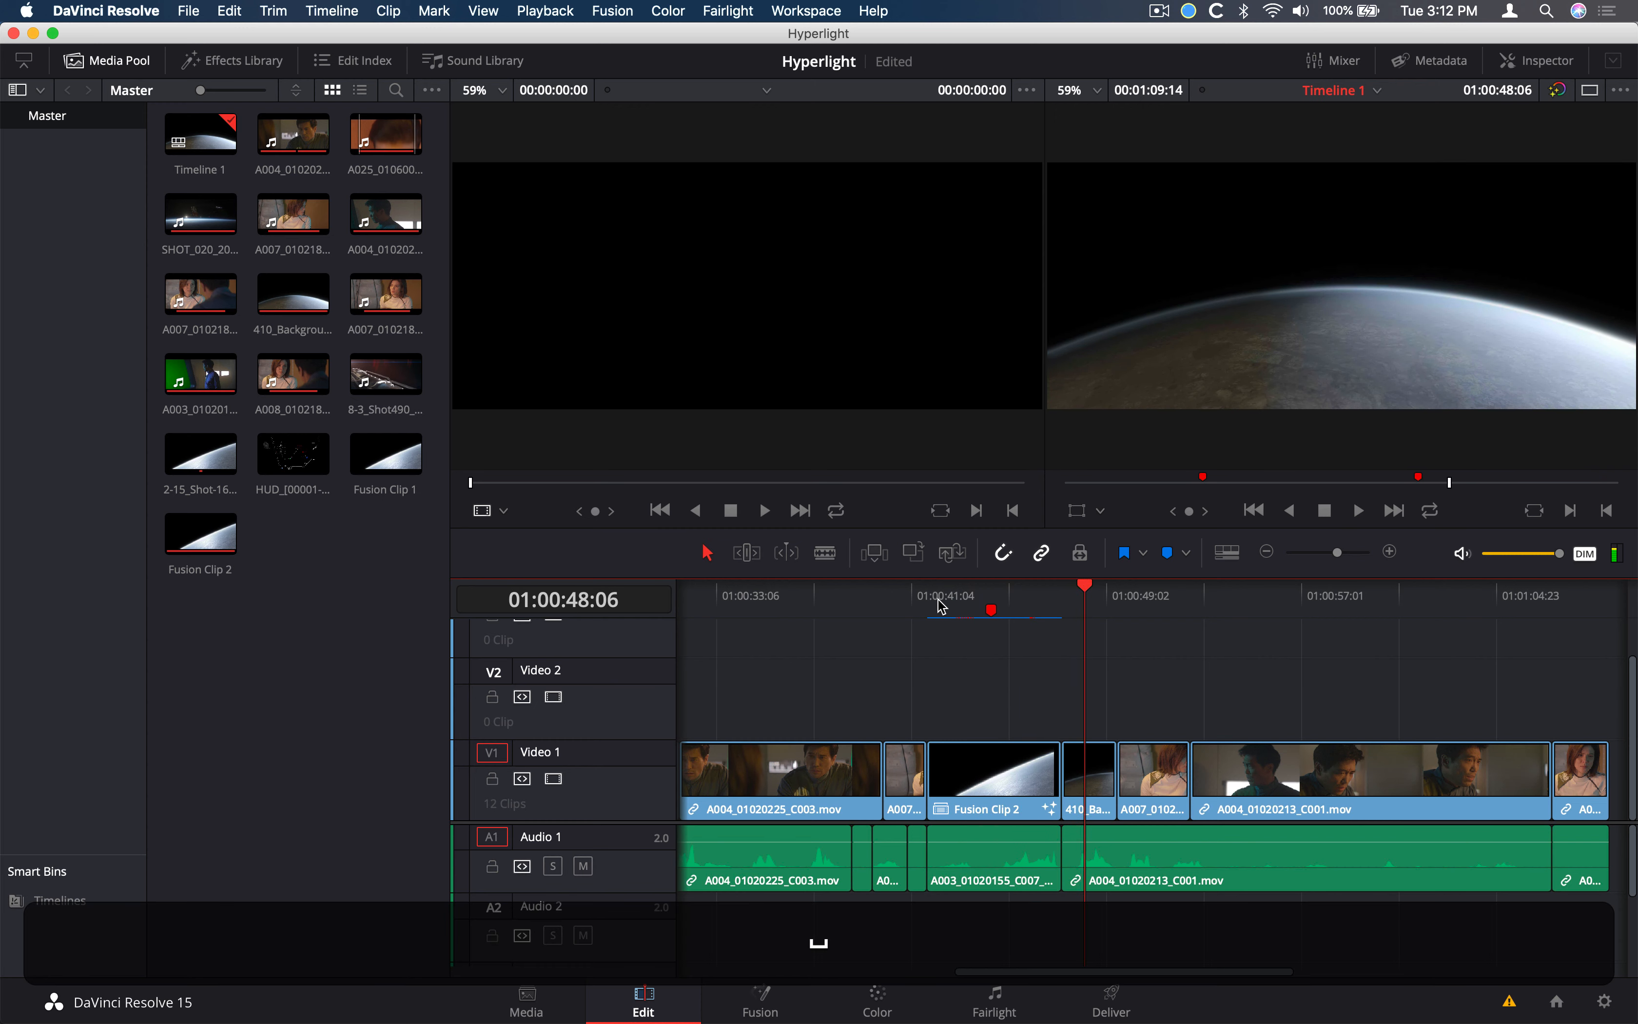
pyautogui.click(951, 604)
pyautogui.press('super+s')
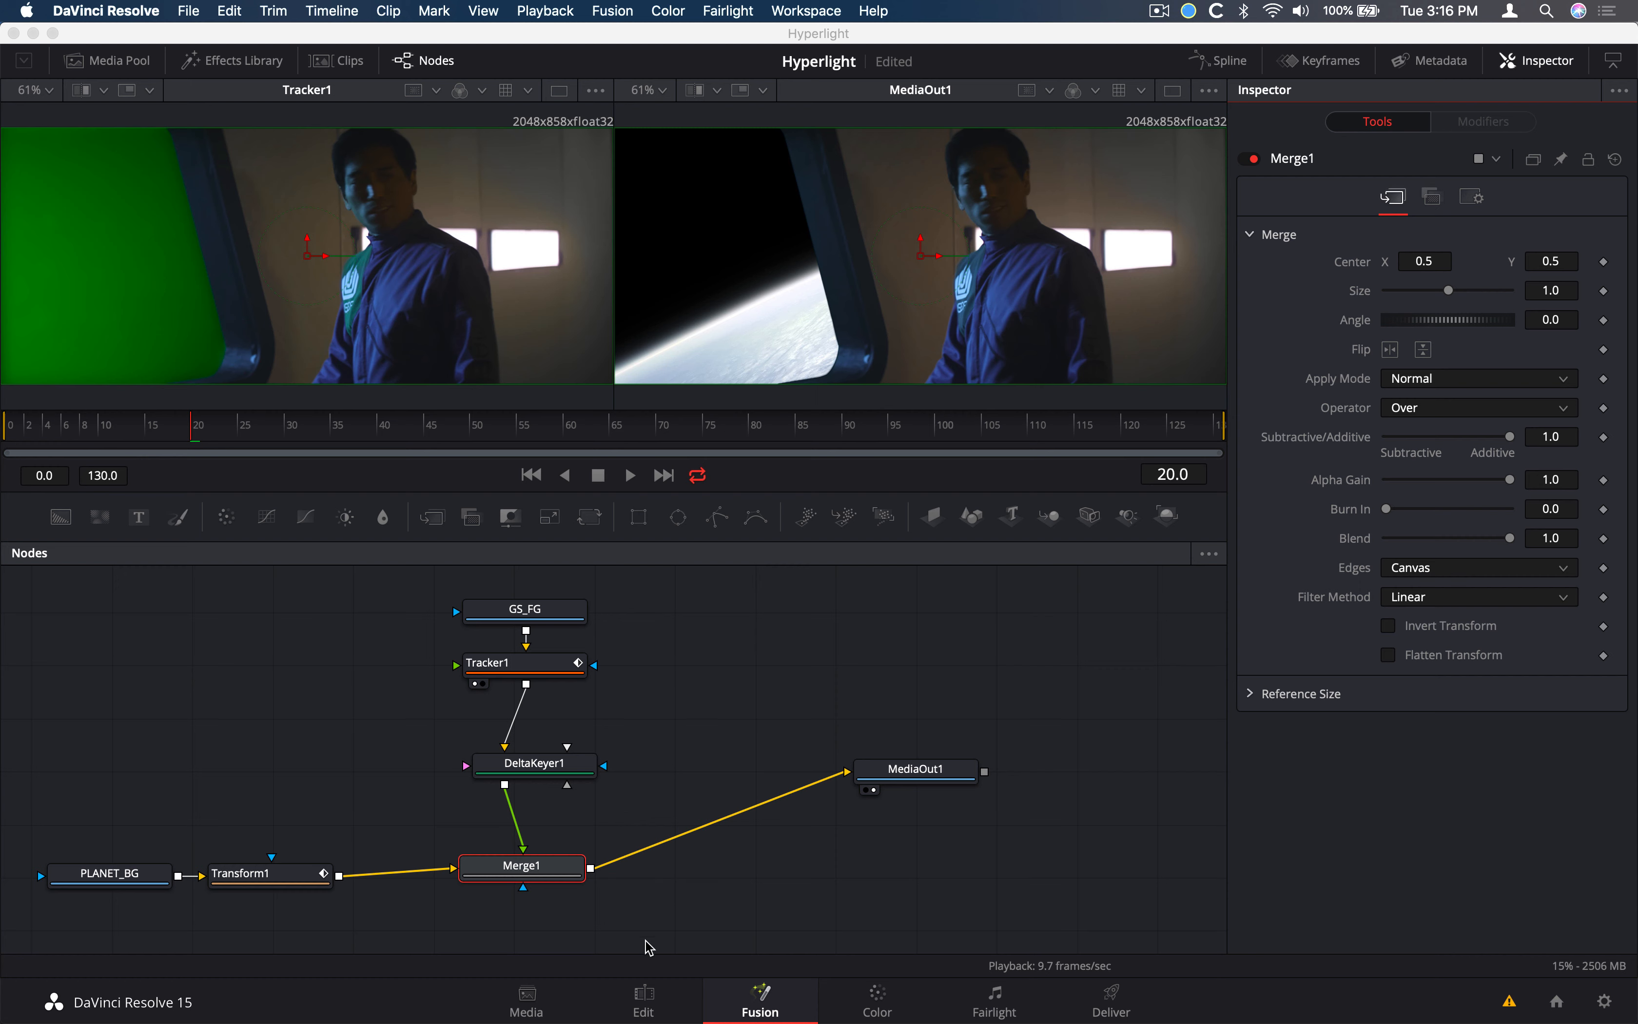
# Open clip 01, the opening planet shot, in Fusion from the timeline's clip thumbnails and hide the thumbnails
pyautogui.click(644, 995)
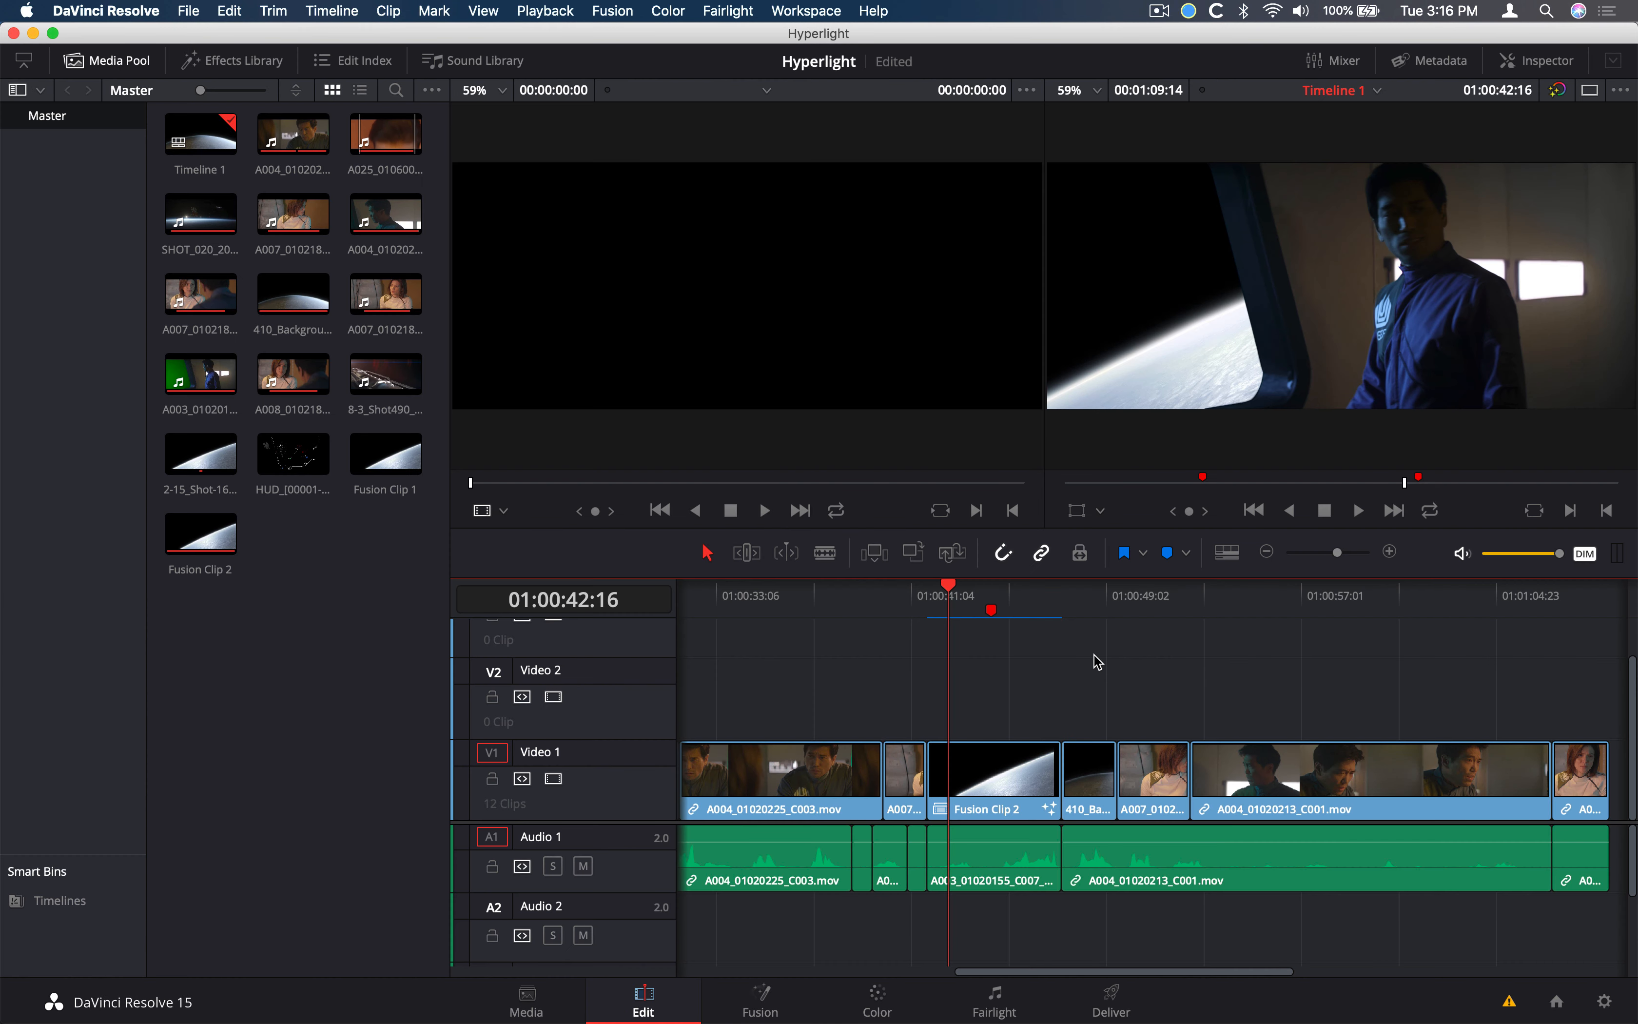
pyautogui.hscroll(5, 1165, 668)
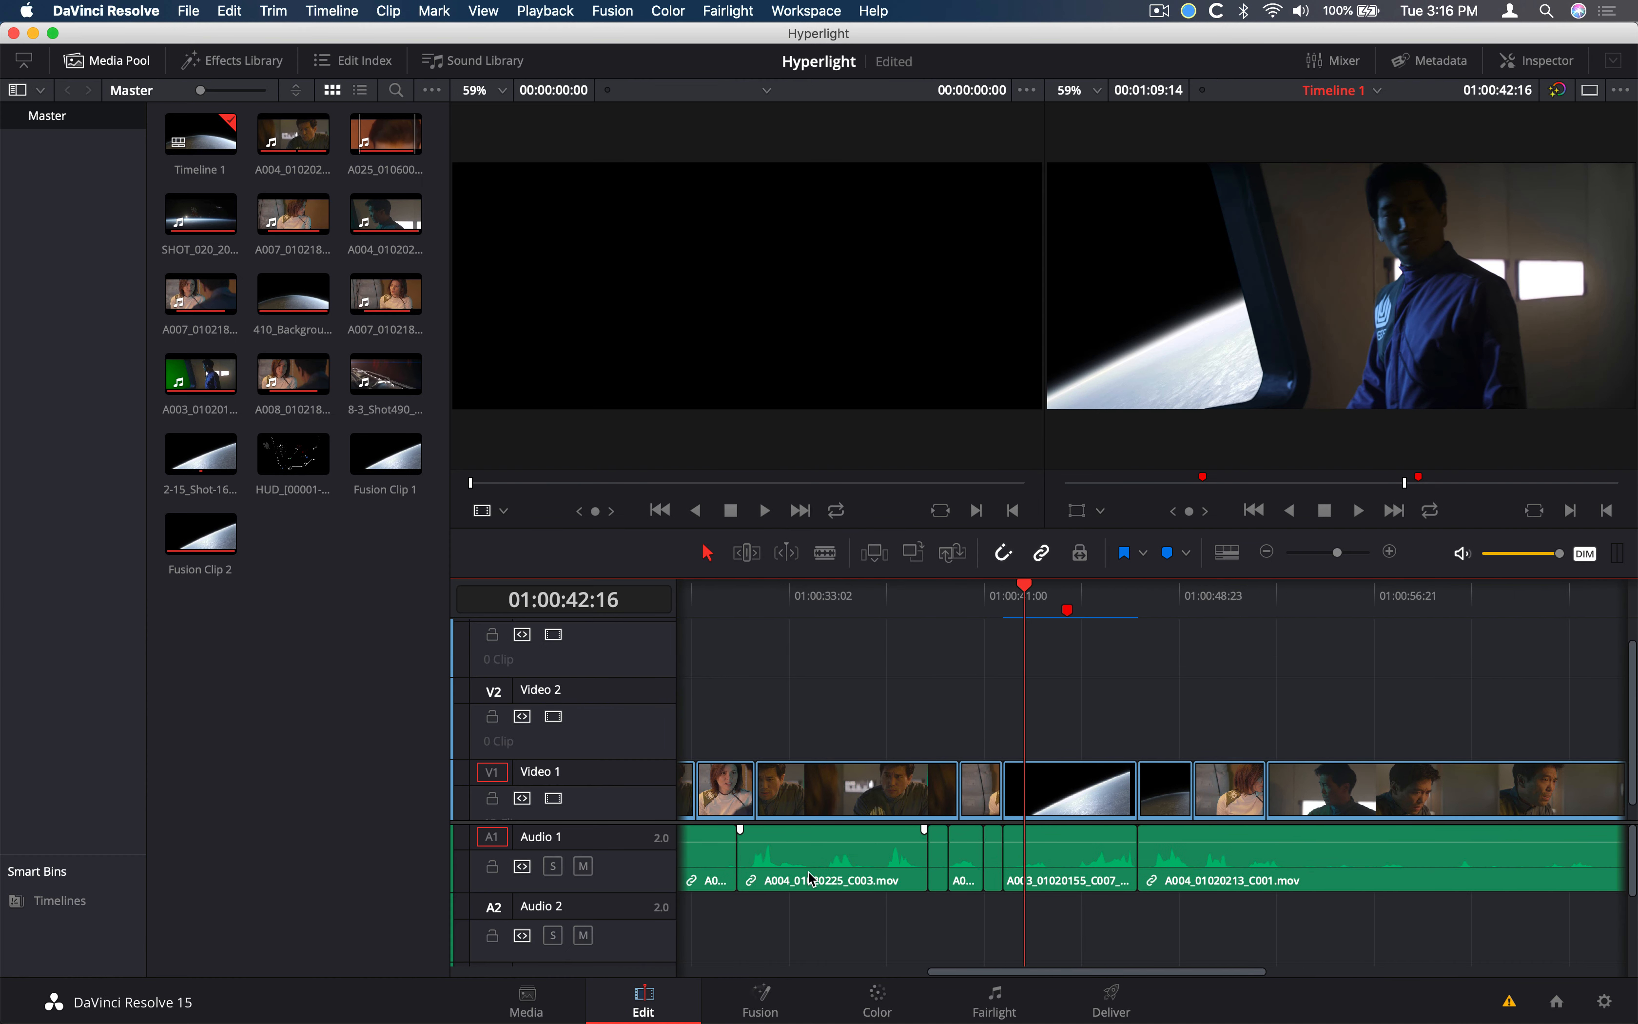
pyautogui.click(761, 1001)
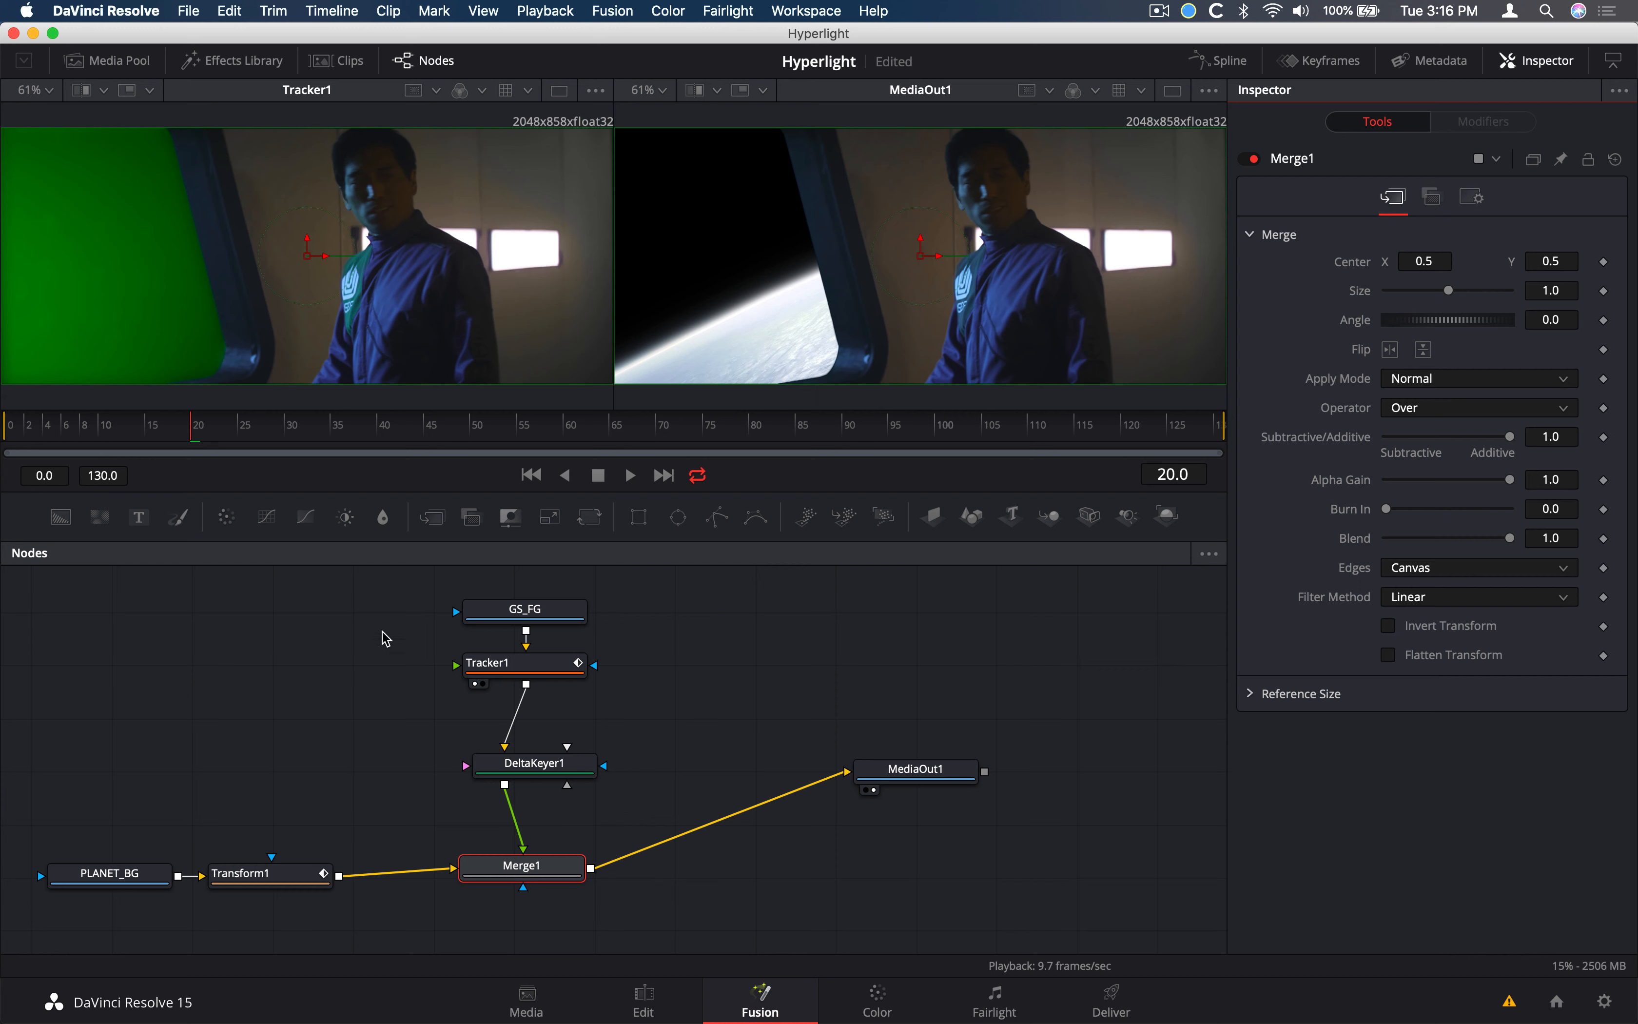
pyautogui.click(357, 69)
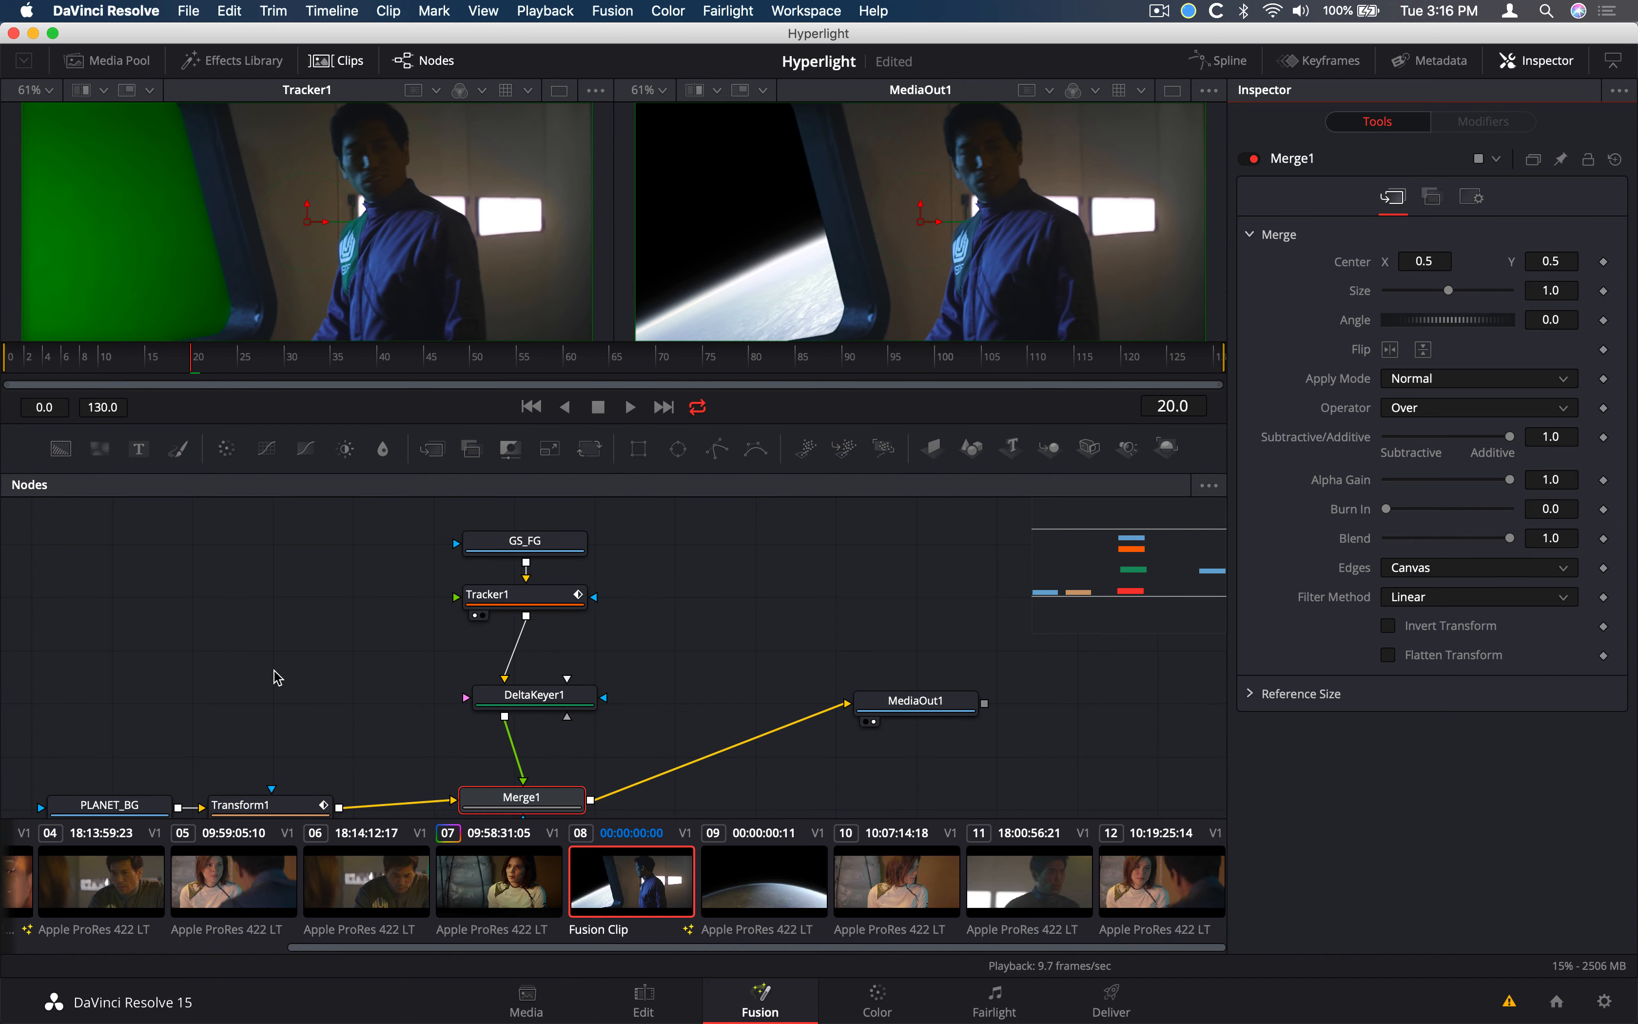
pyautogui.moveTo(304, 951); pyautogui.dragTo(209, 950)
pyautogui.moveTo(310, 949); pyautogui.dragTo(3, 941)
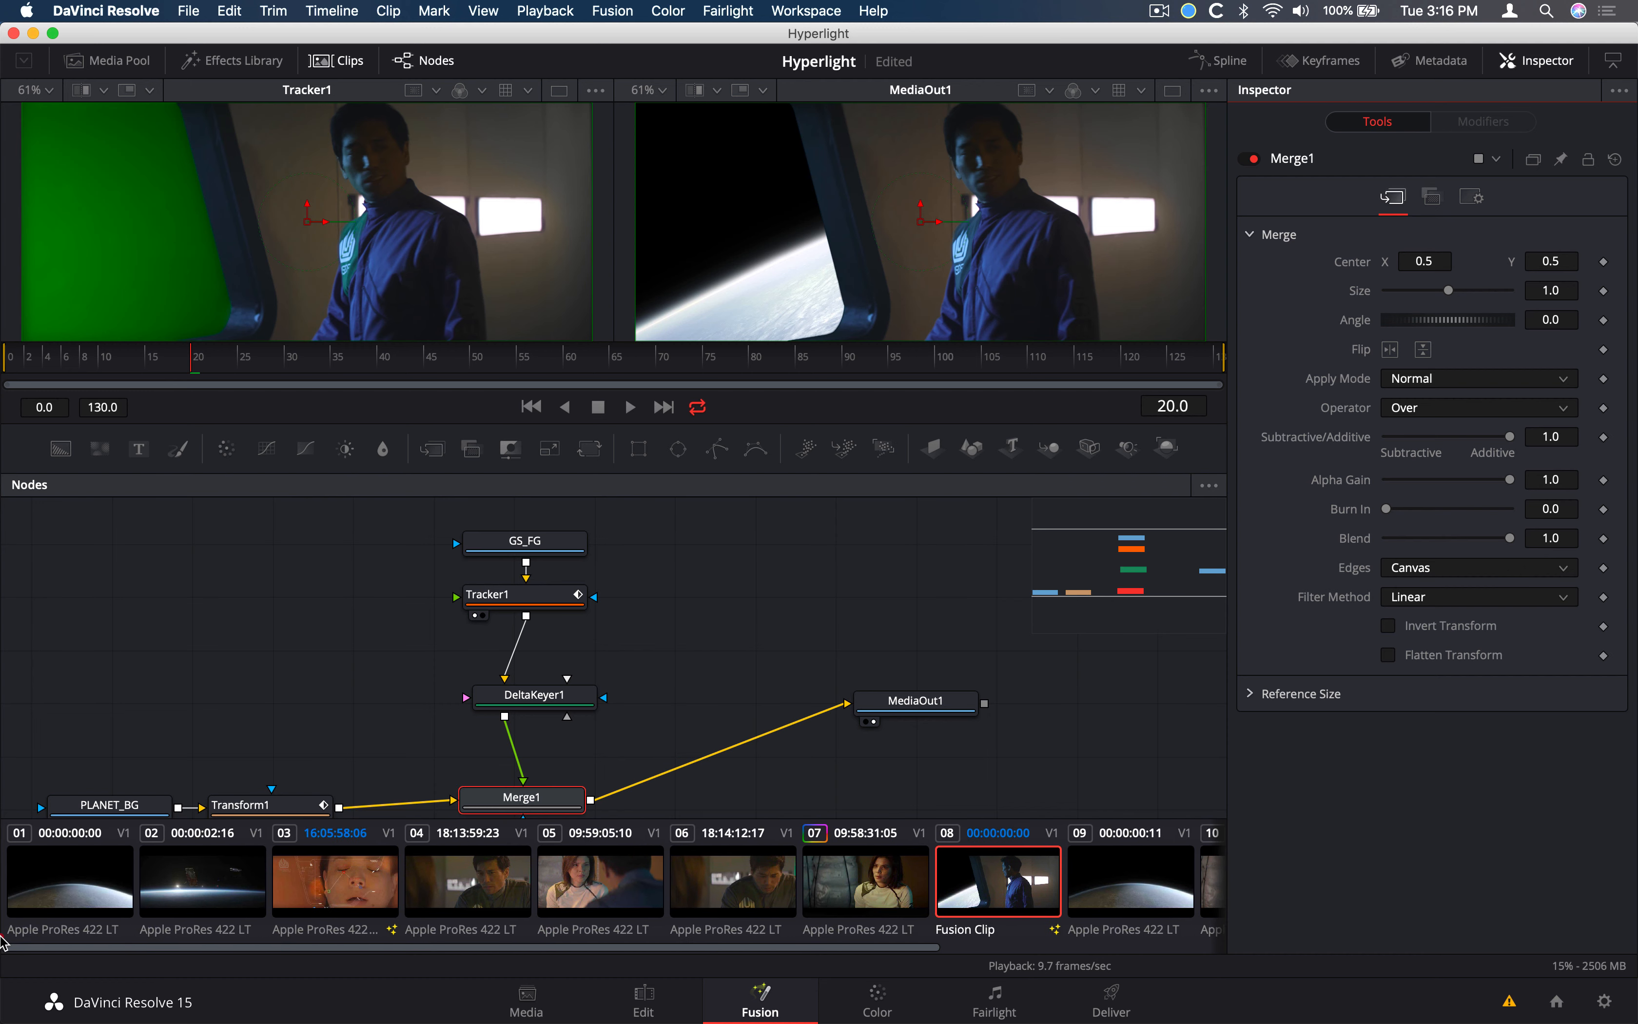
pyautogui.click(67, 889)
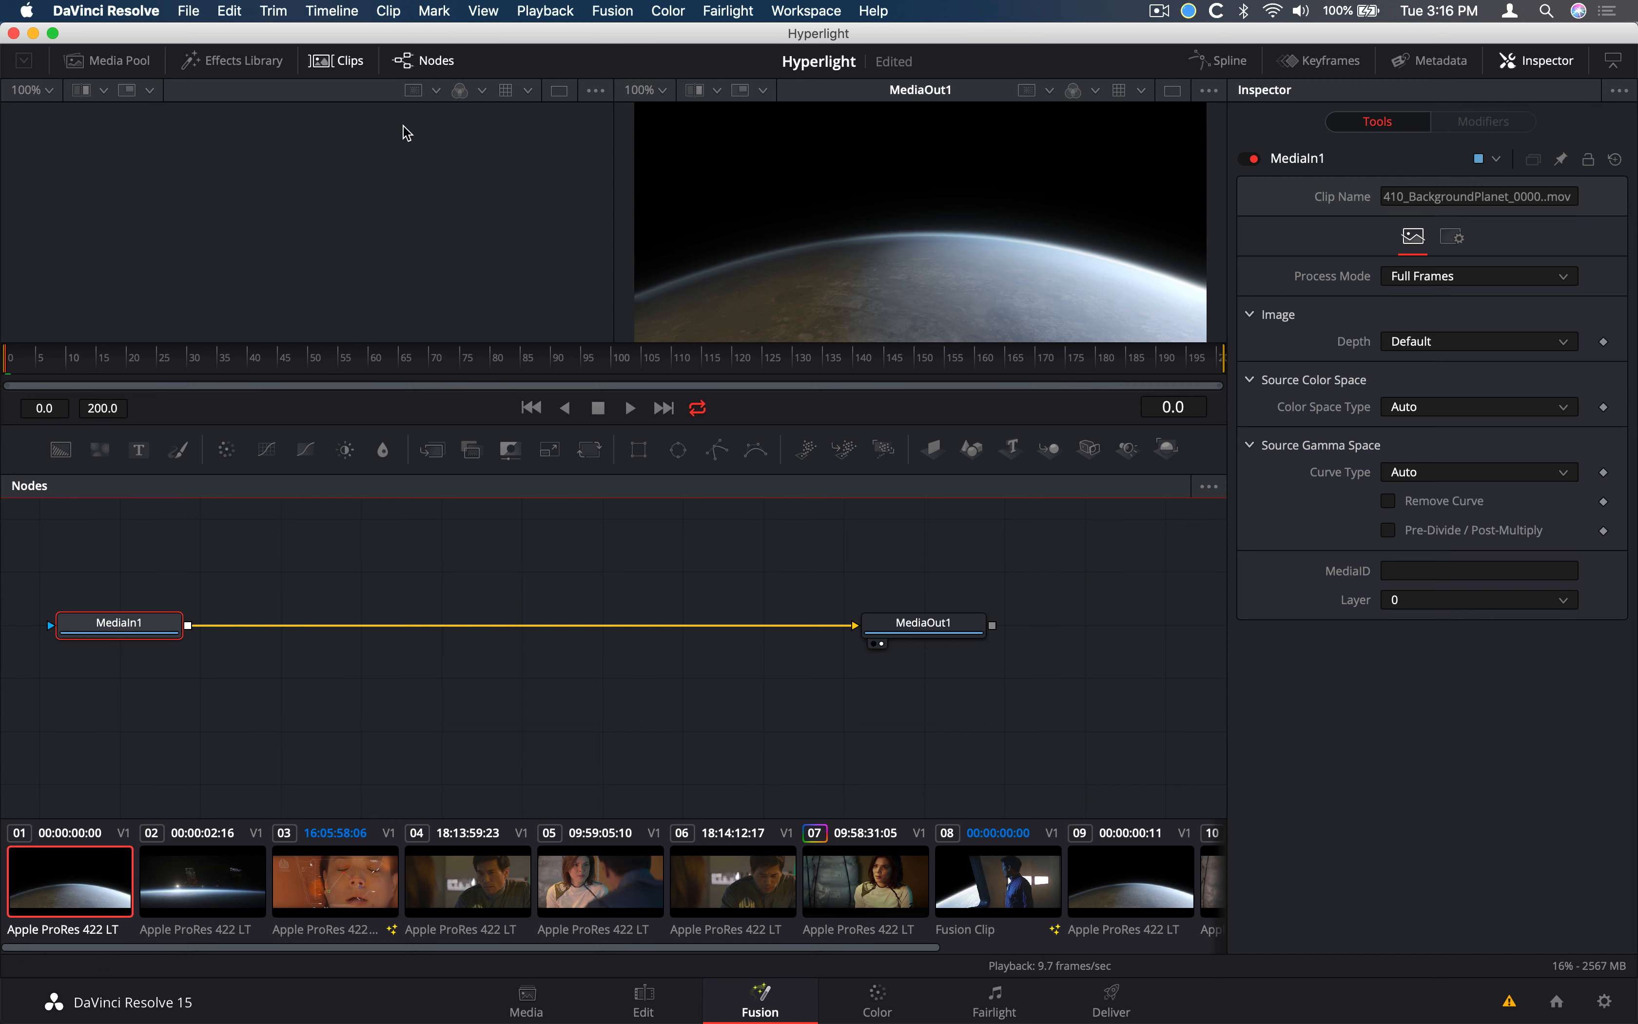
pyautogui.click(350, 64)
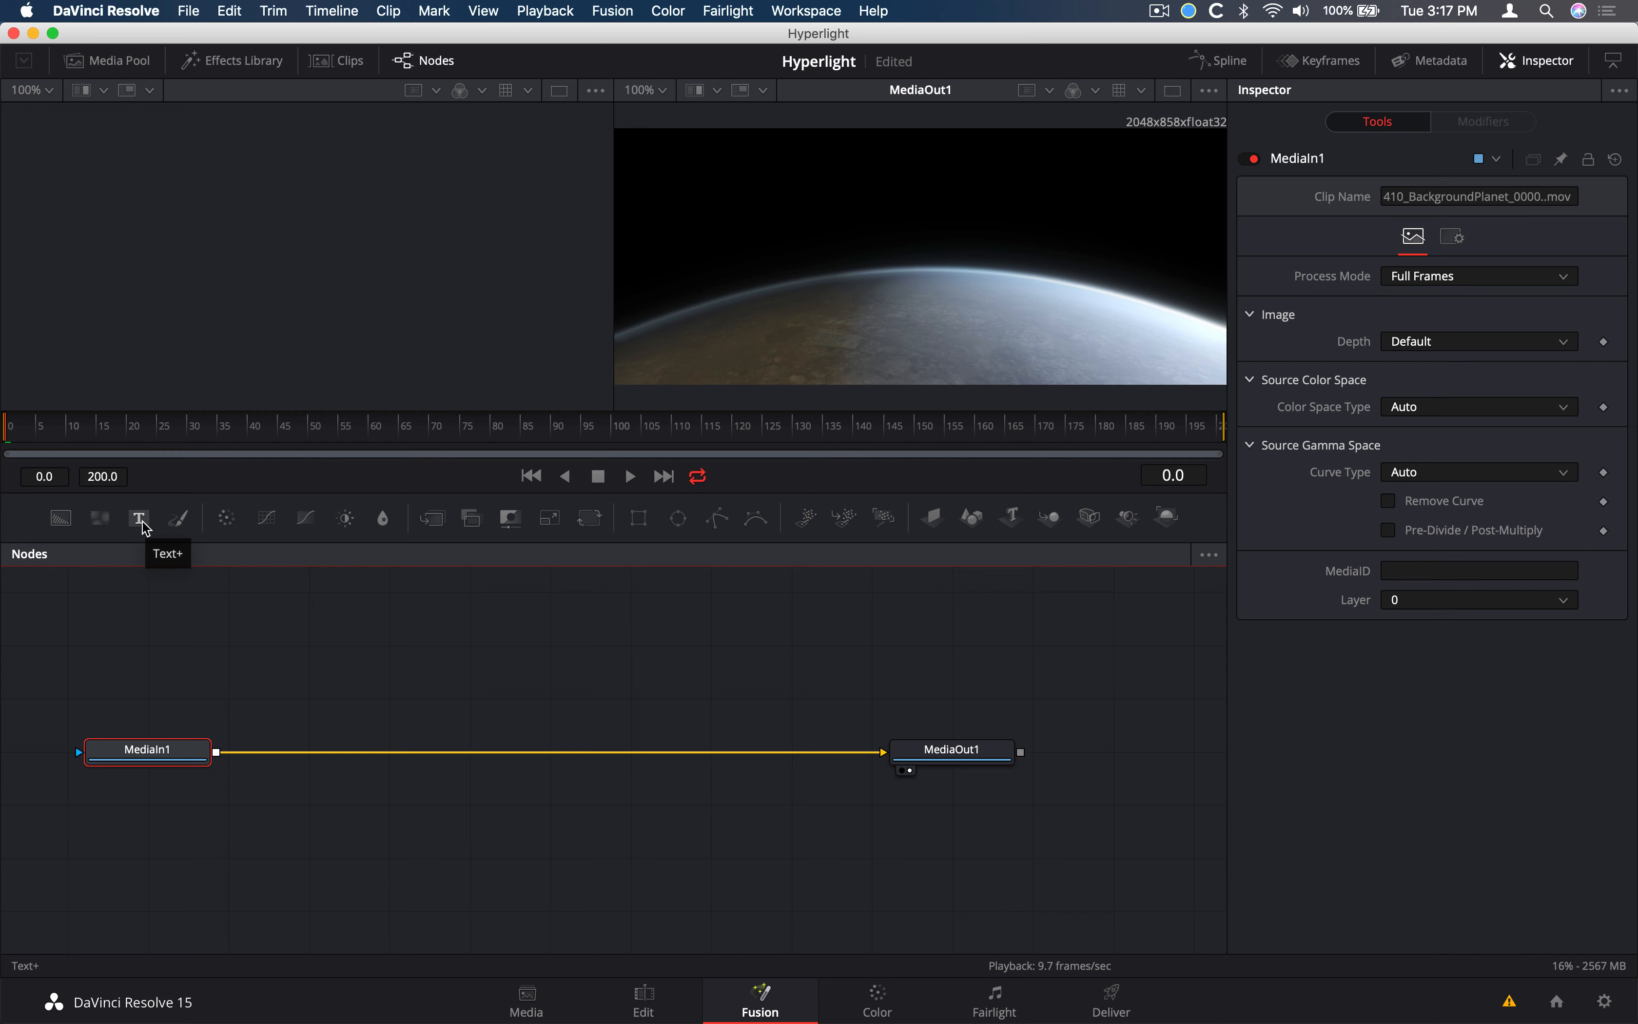
# Add an unconnected Text+ node above the link between MediaIn1 and MediaOut1 and show it in the first viewer
pyautogui.moveTo(146, 528); pyautogui.dragTo(311, 649)
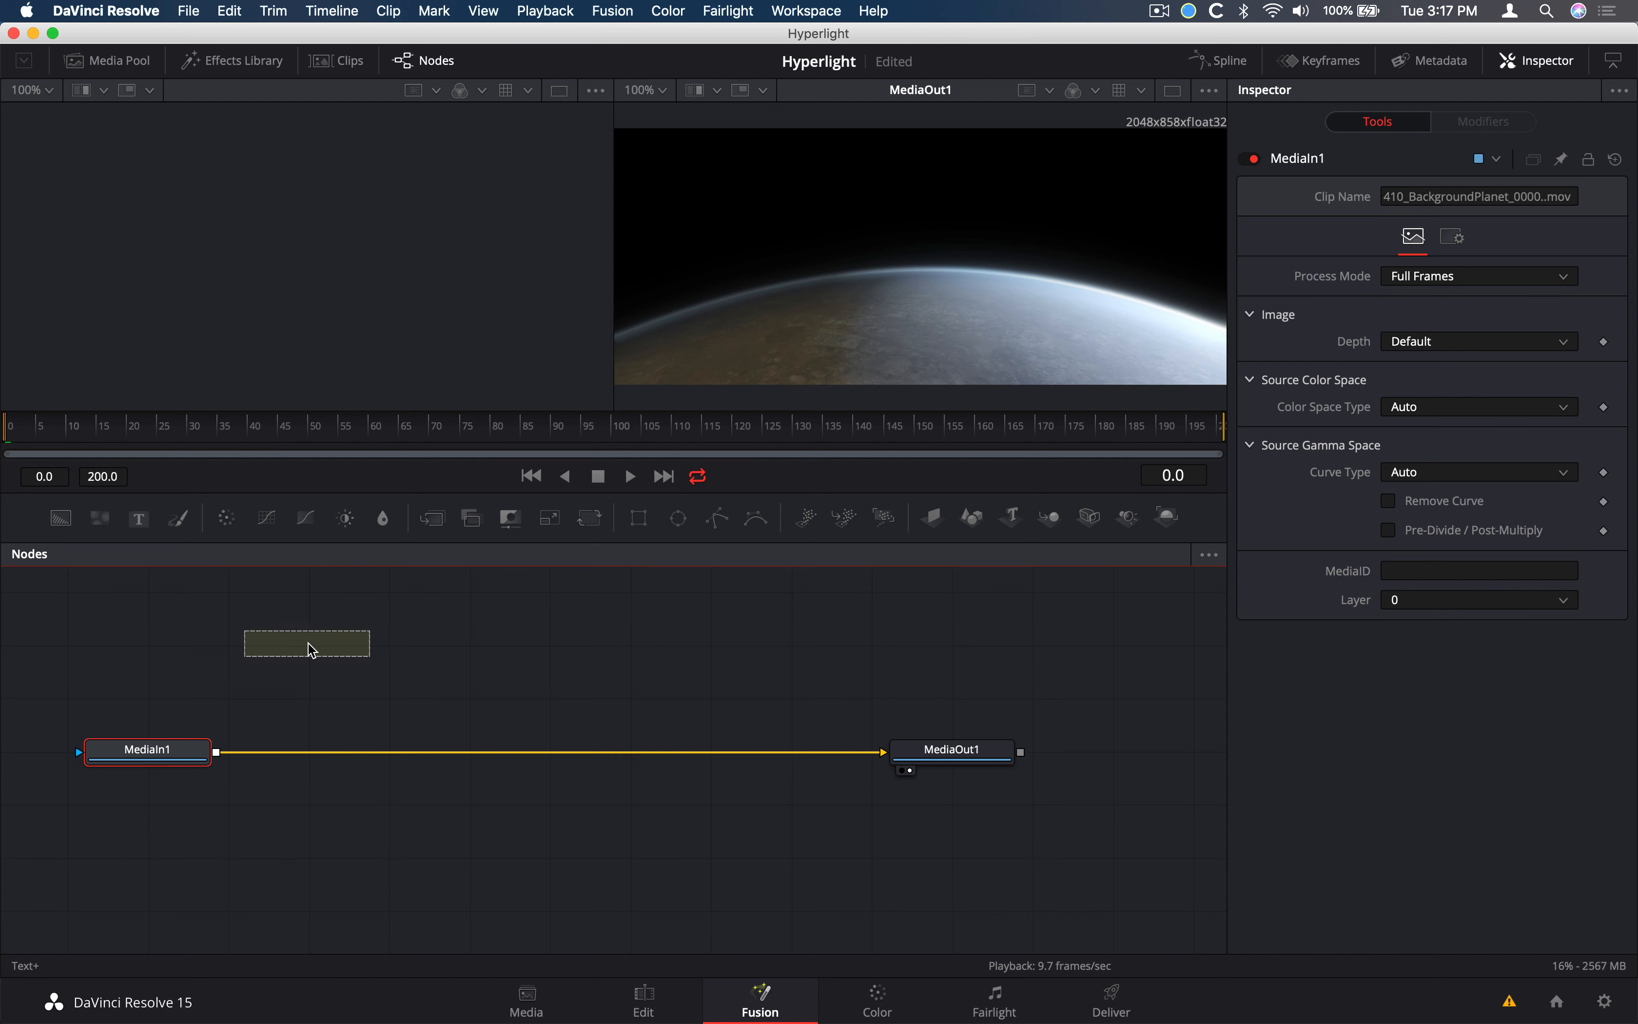
pyautogui.moveTo(308, 642); pyautogui.dragTo(309, 642)
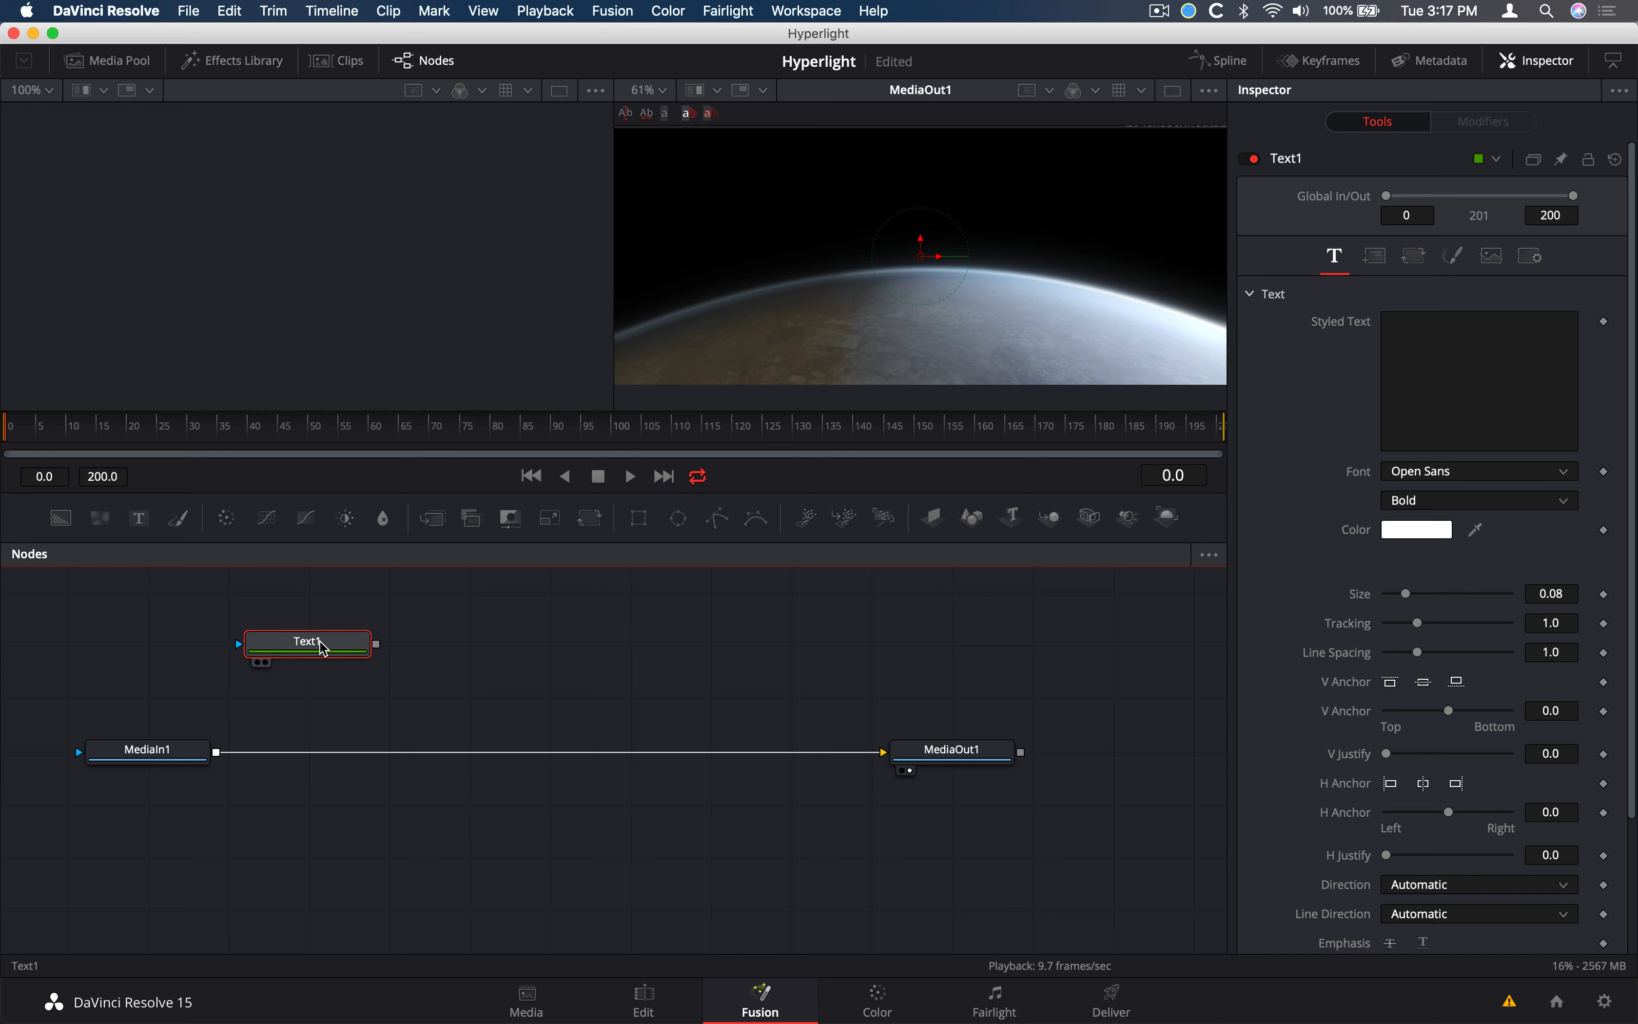
pyautogui.press('1')
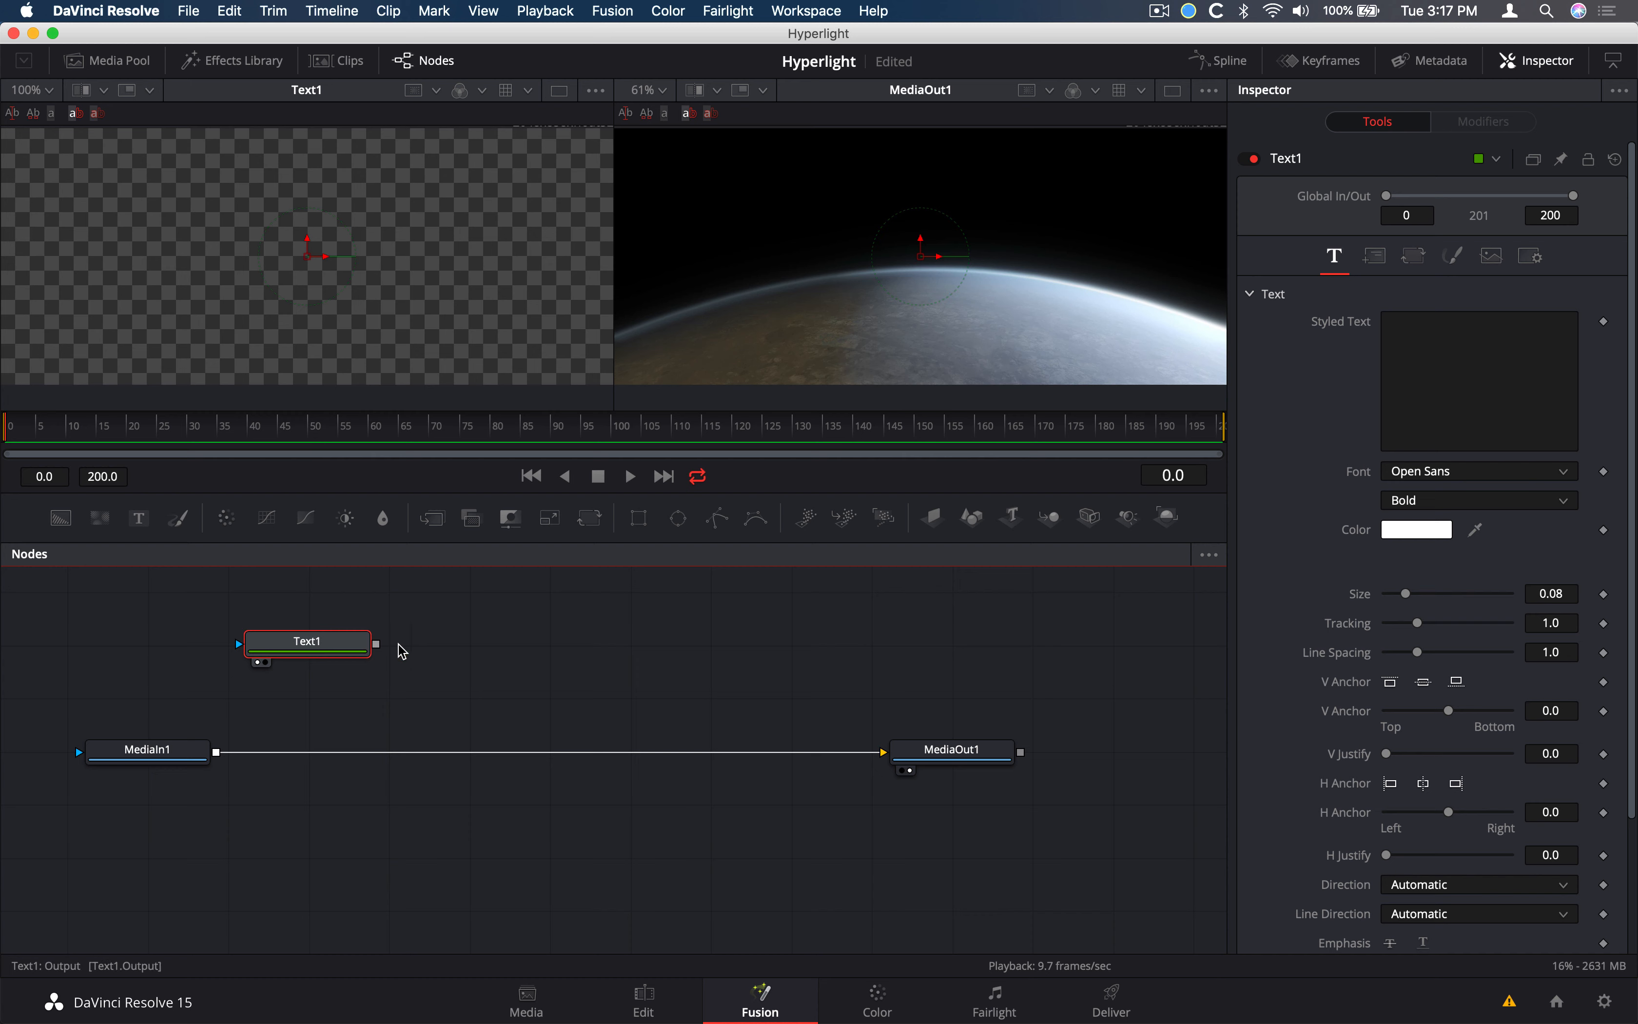
# Enter HYPERLIGHT as the styled text of Text1 and set its Open Sans font style to Light
pyautogui.click(1407, 404)
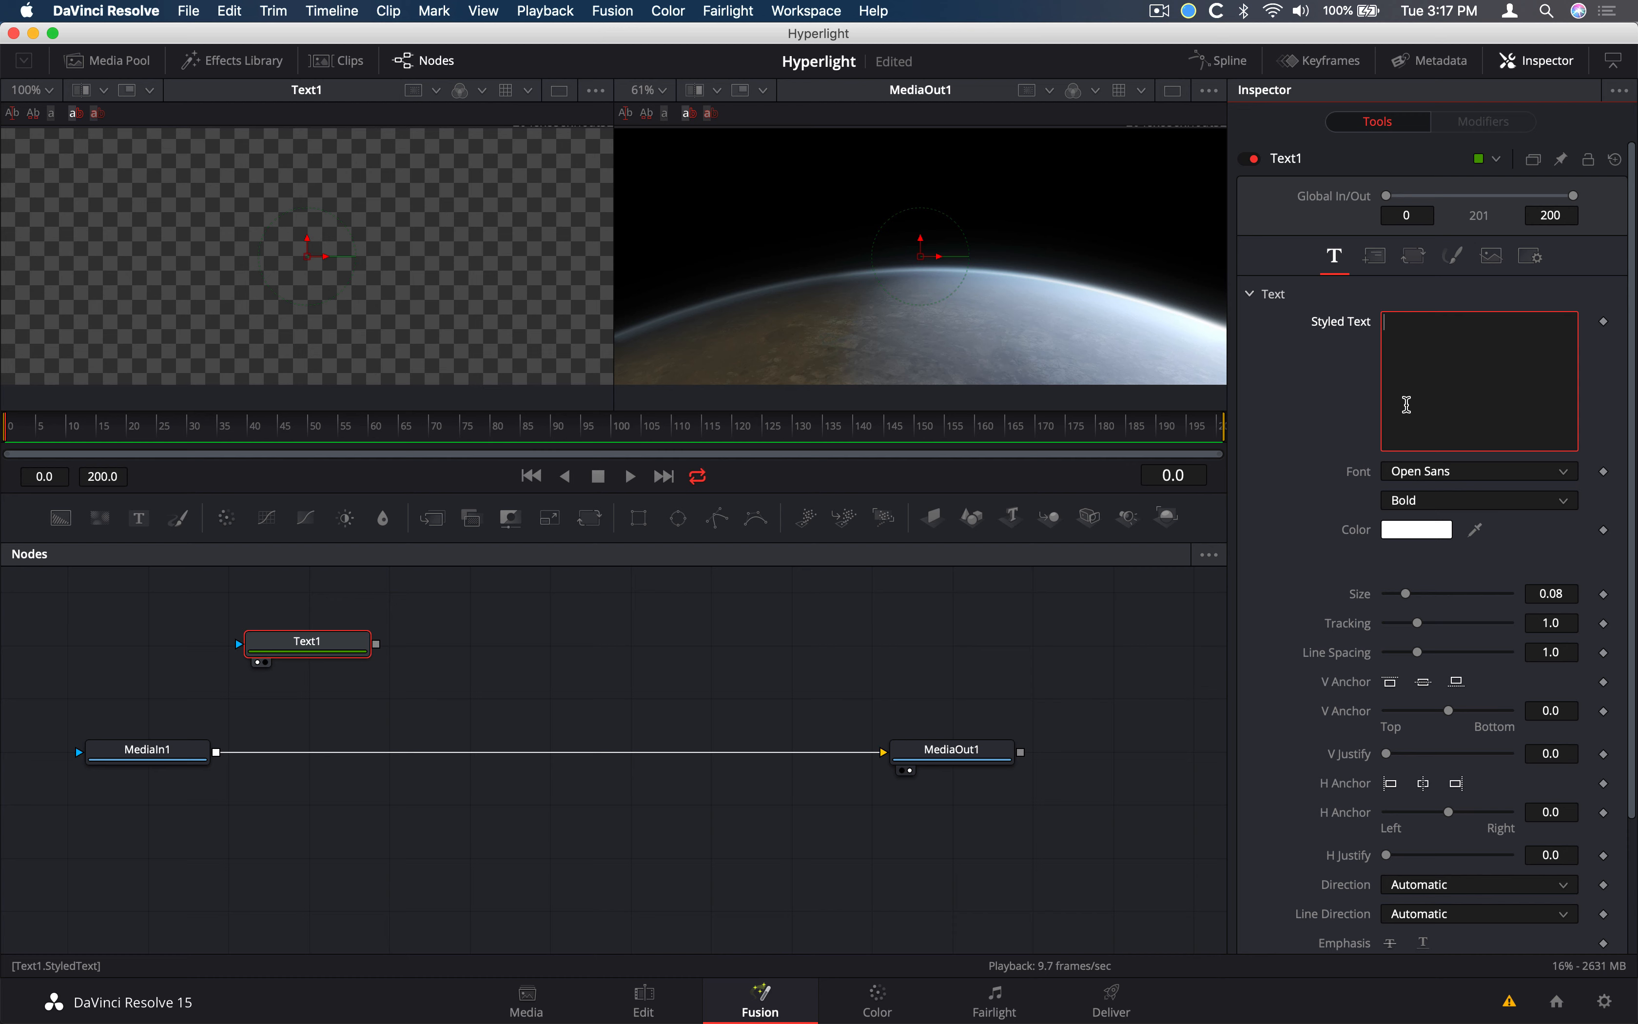
pyautogui.scroll(-3, 1312, 524)
pyautogui.scroll(3, 1312, 524)
pyautogui.click(1417, 392)
pyautogui.write('HYPER')
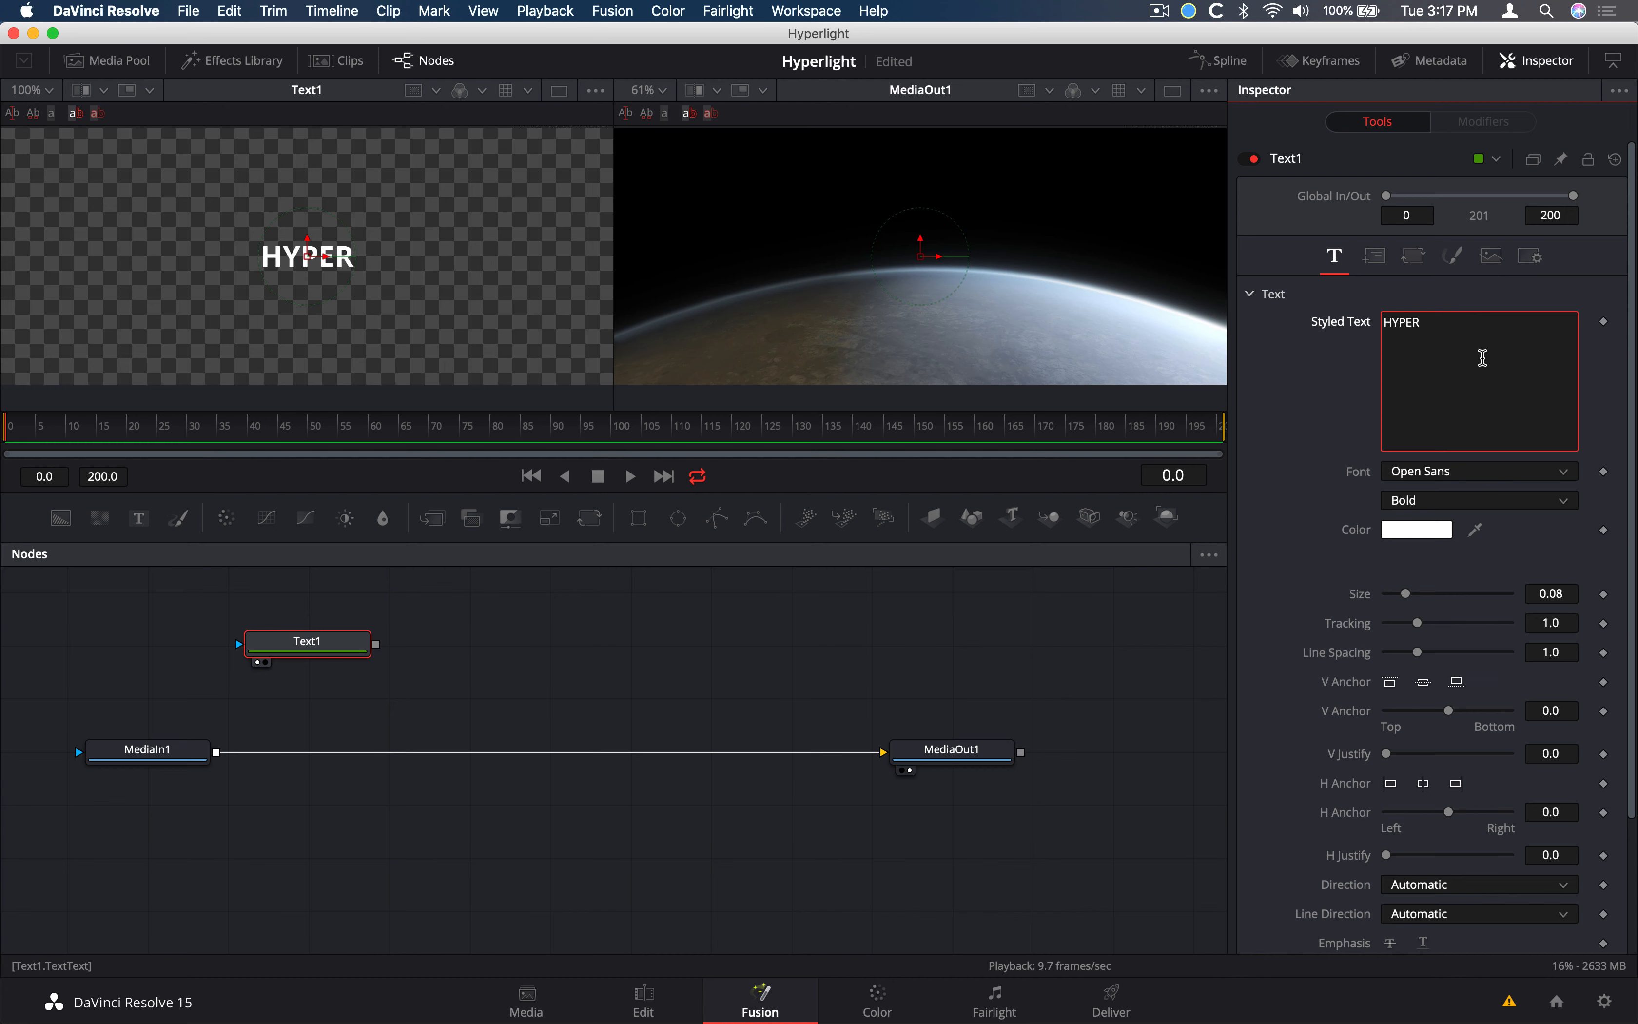
pyautogui.write('LIGHT')
pyautogui.click(1451, 508)
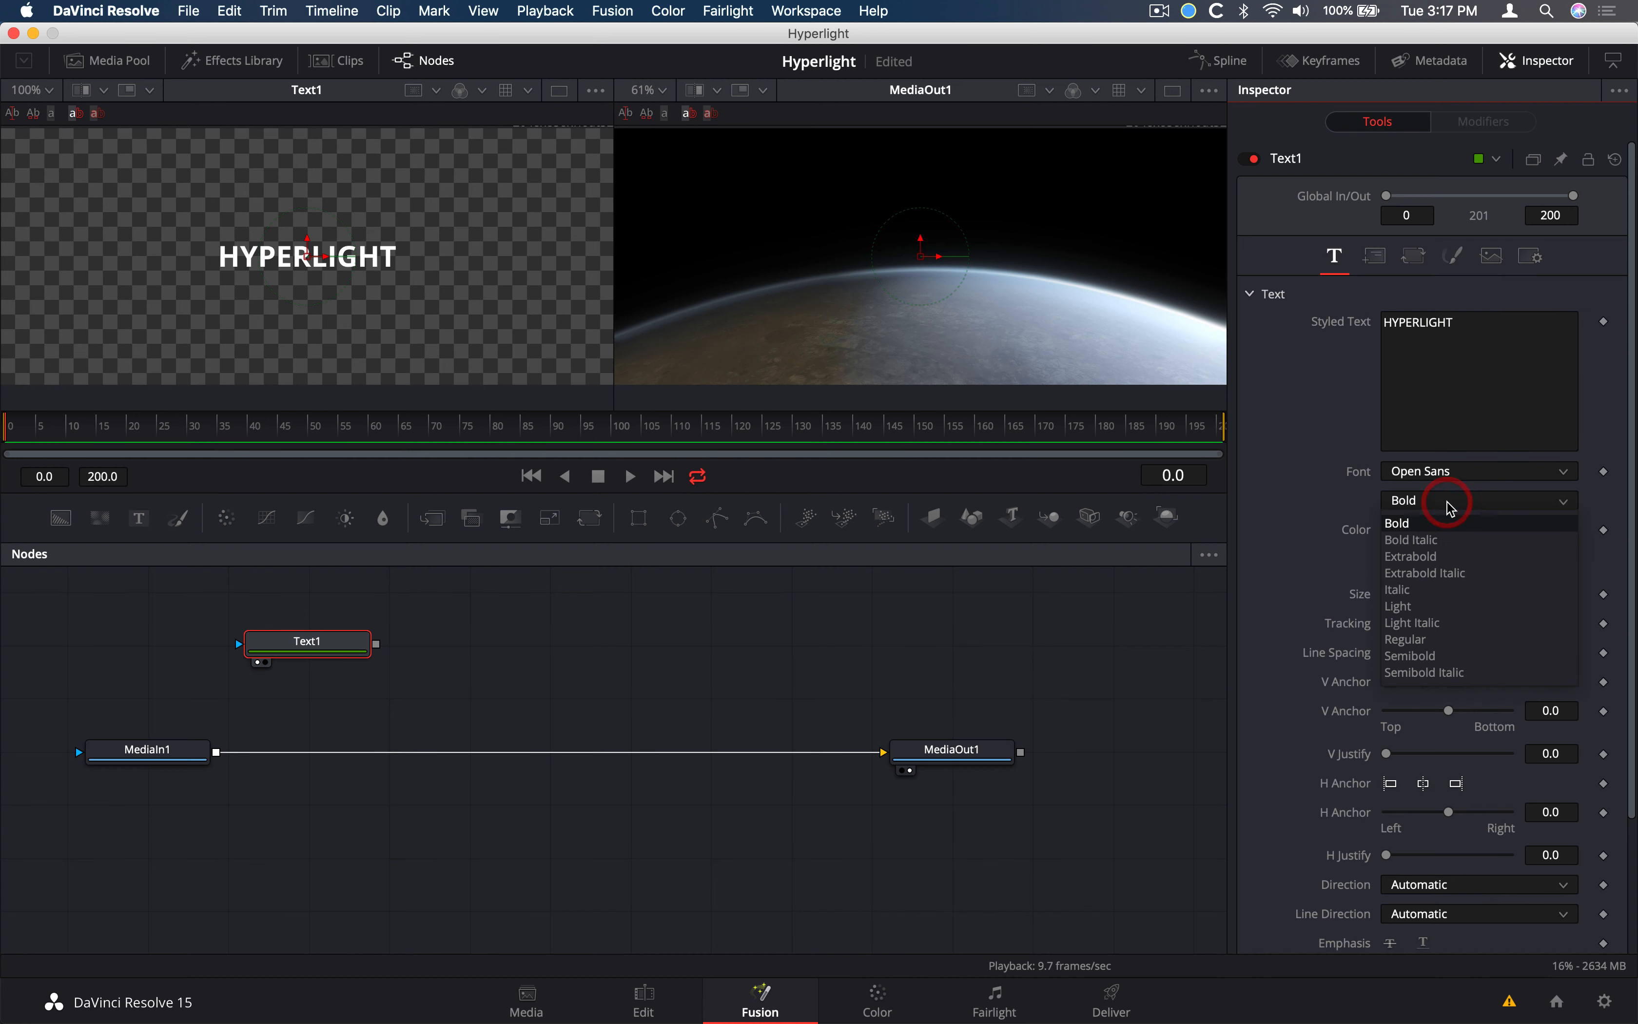
pyautogui.click(1434, 606)
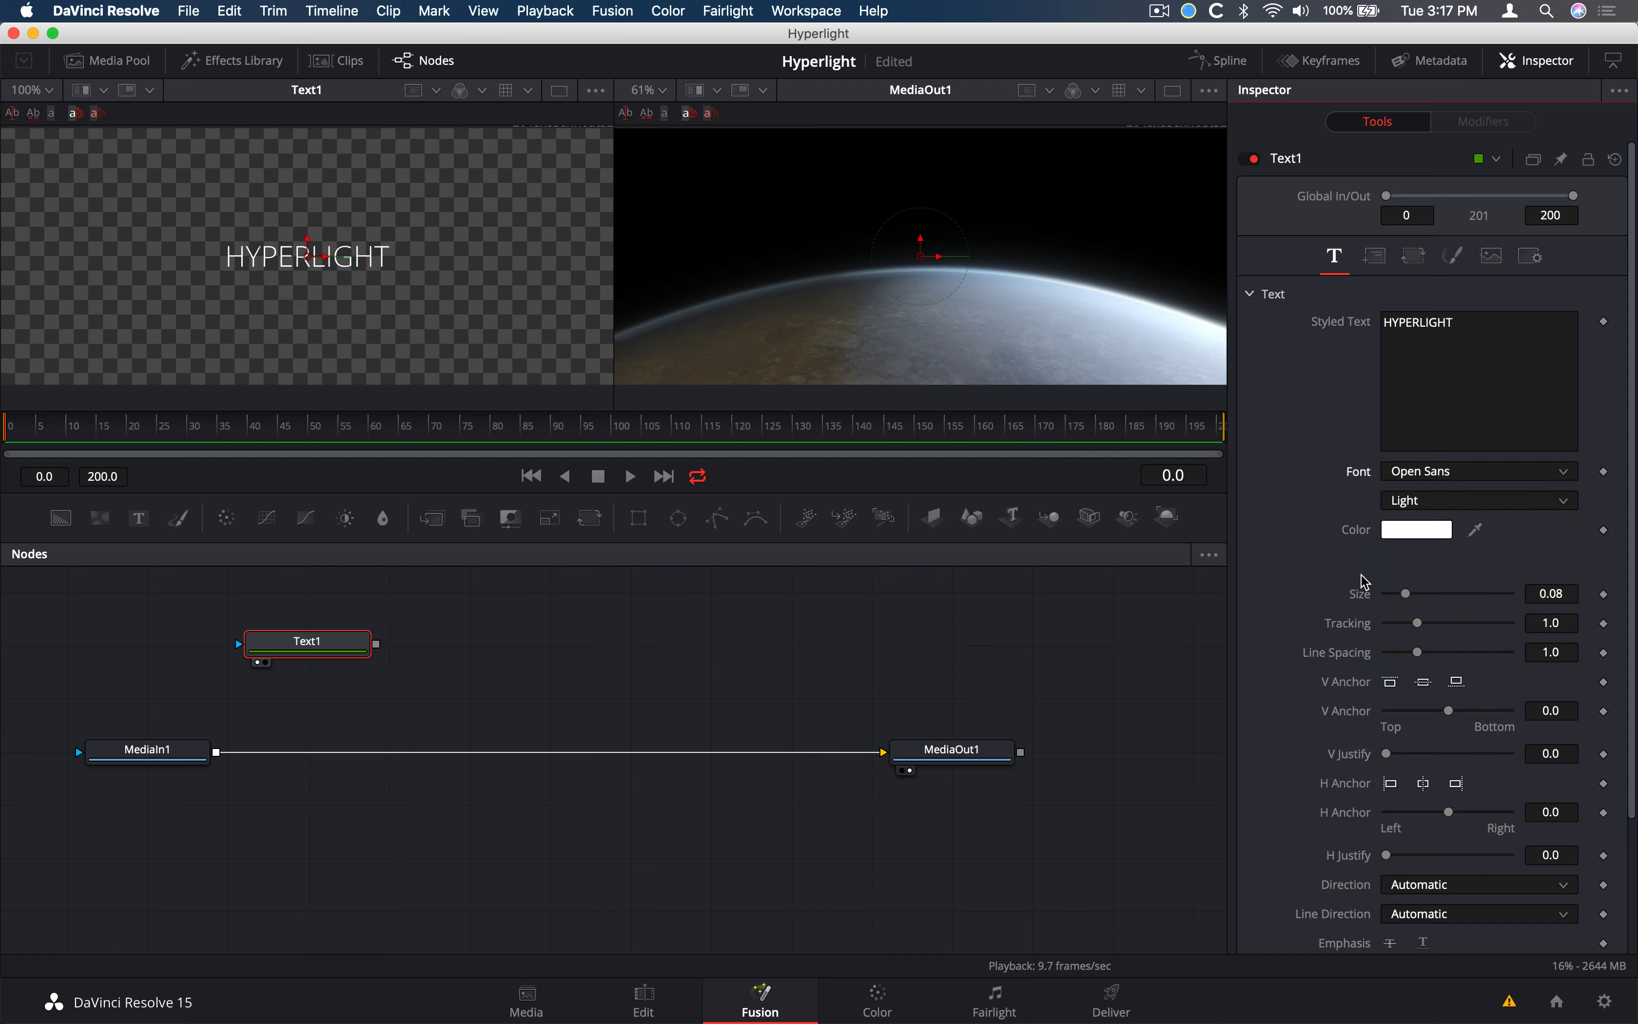
# Enlarge the HYPERLIGHT text of Text1 to a size of about 0.165 and save the project
pyautogui.moveTo(1408, 600); pyautogui.dragTo(1431, 602)
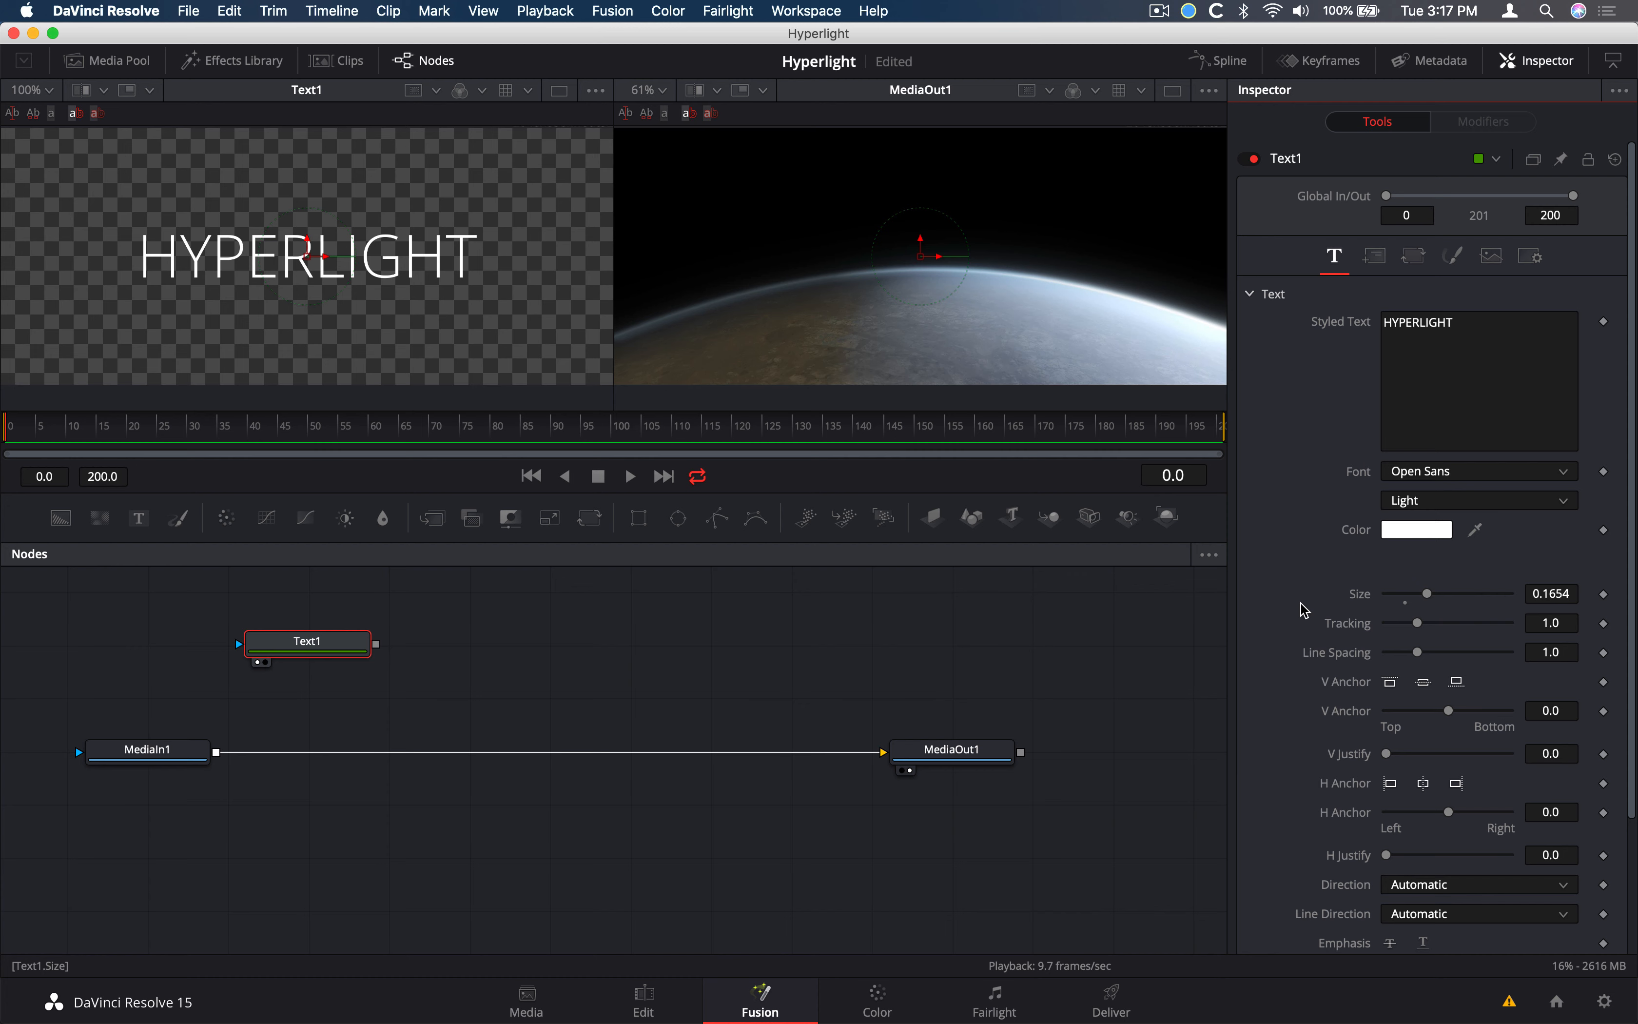
pyautogui.press('super+s')
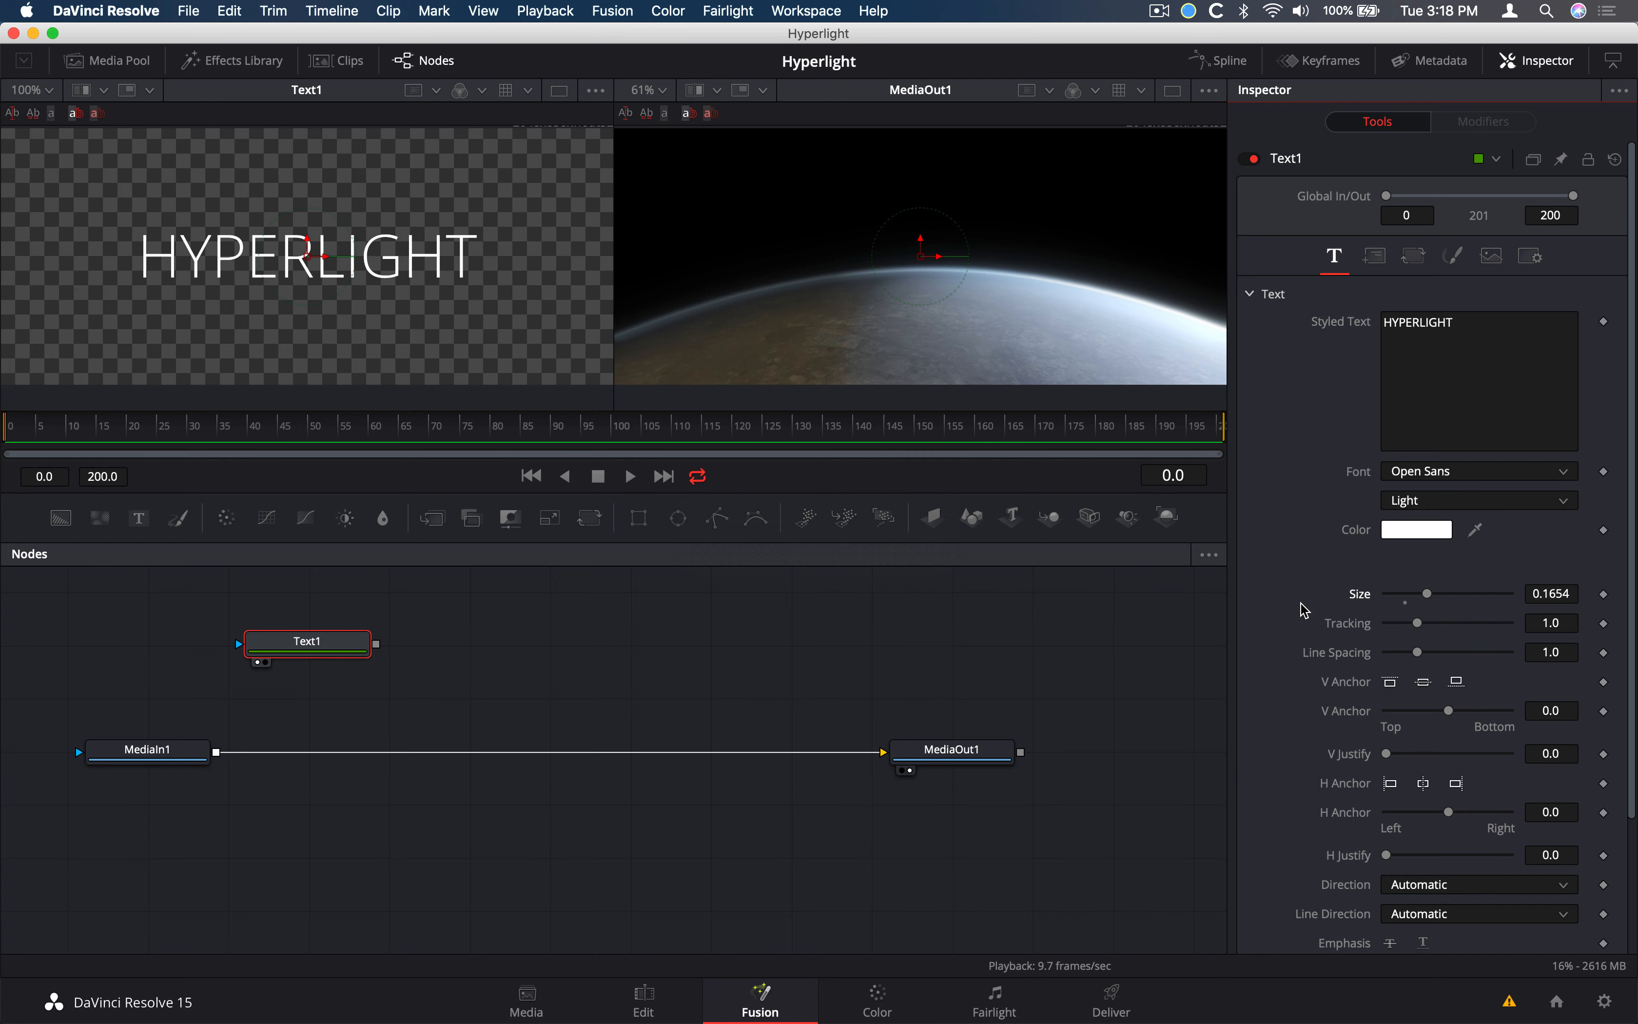
pyautogui.scroll(-4, 1301, 569)
pyautogui.scroll(4, 1303, 569)
# Change the type of Text1's first shading element to Gradient
pyautogui.click(1457, 264)
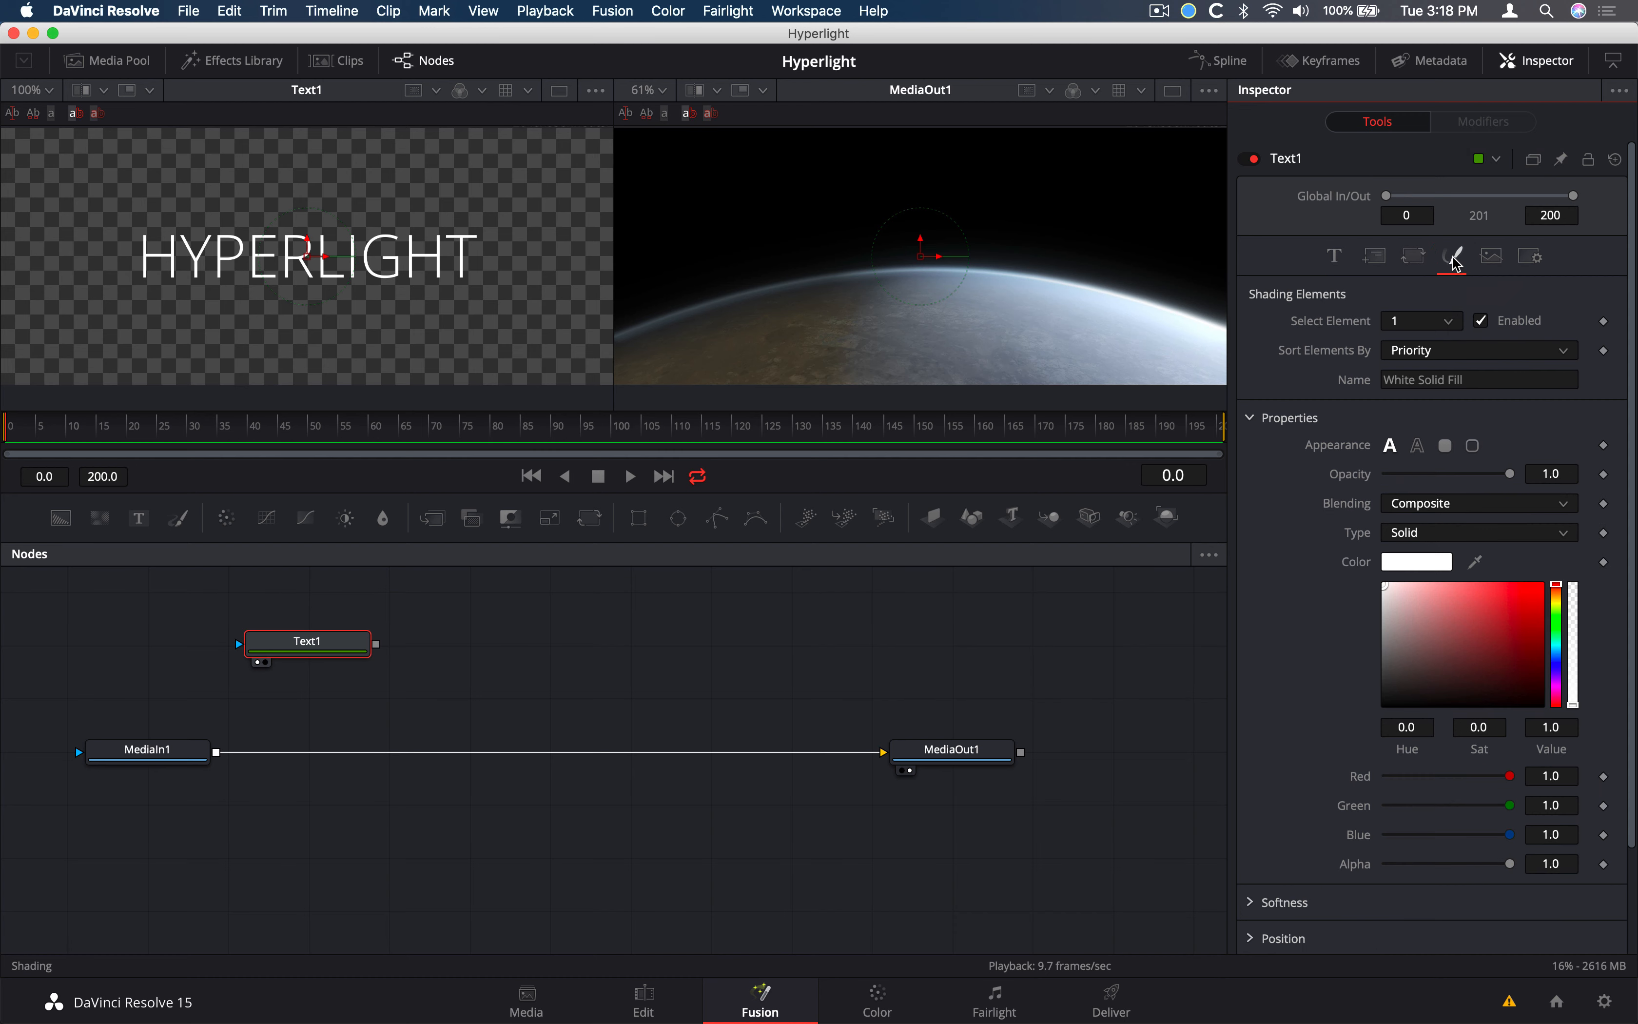
pyautogui.scroll(-5, 1320, 409)
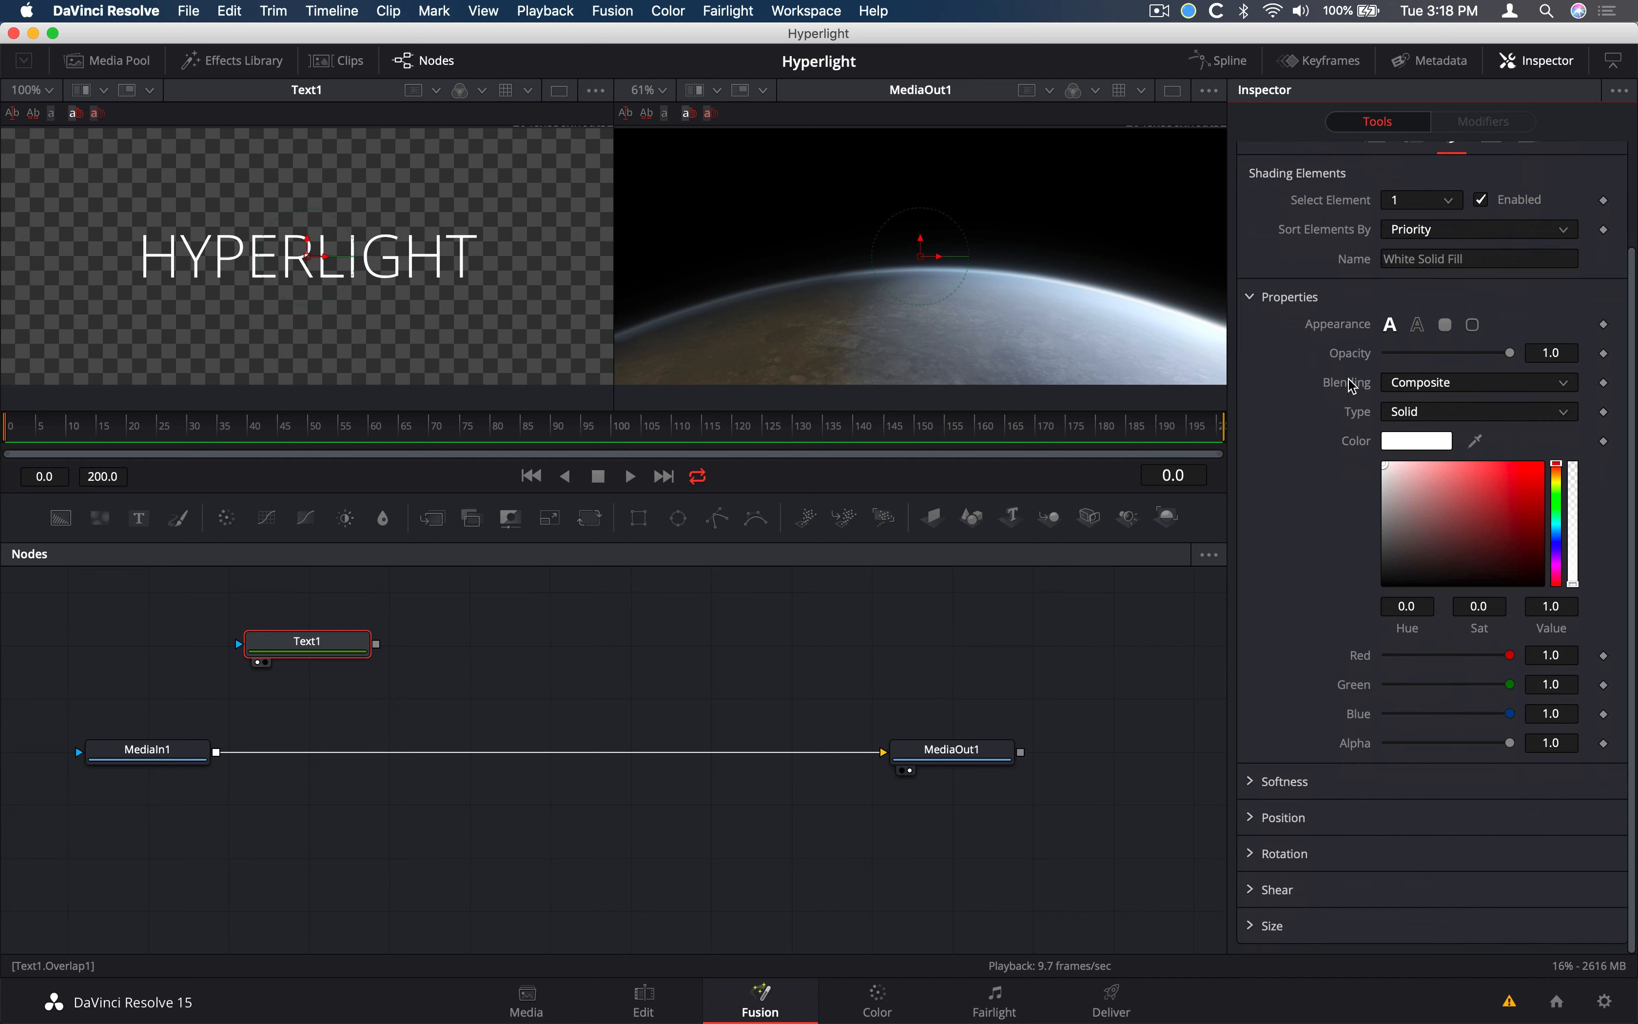
pyautogui.click(1416, 414)
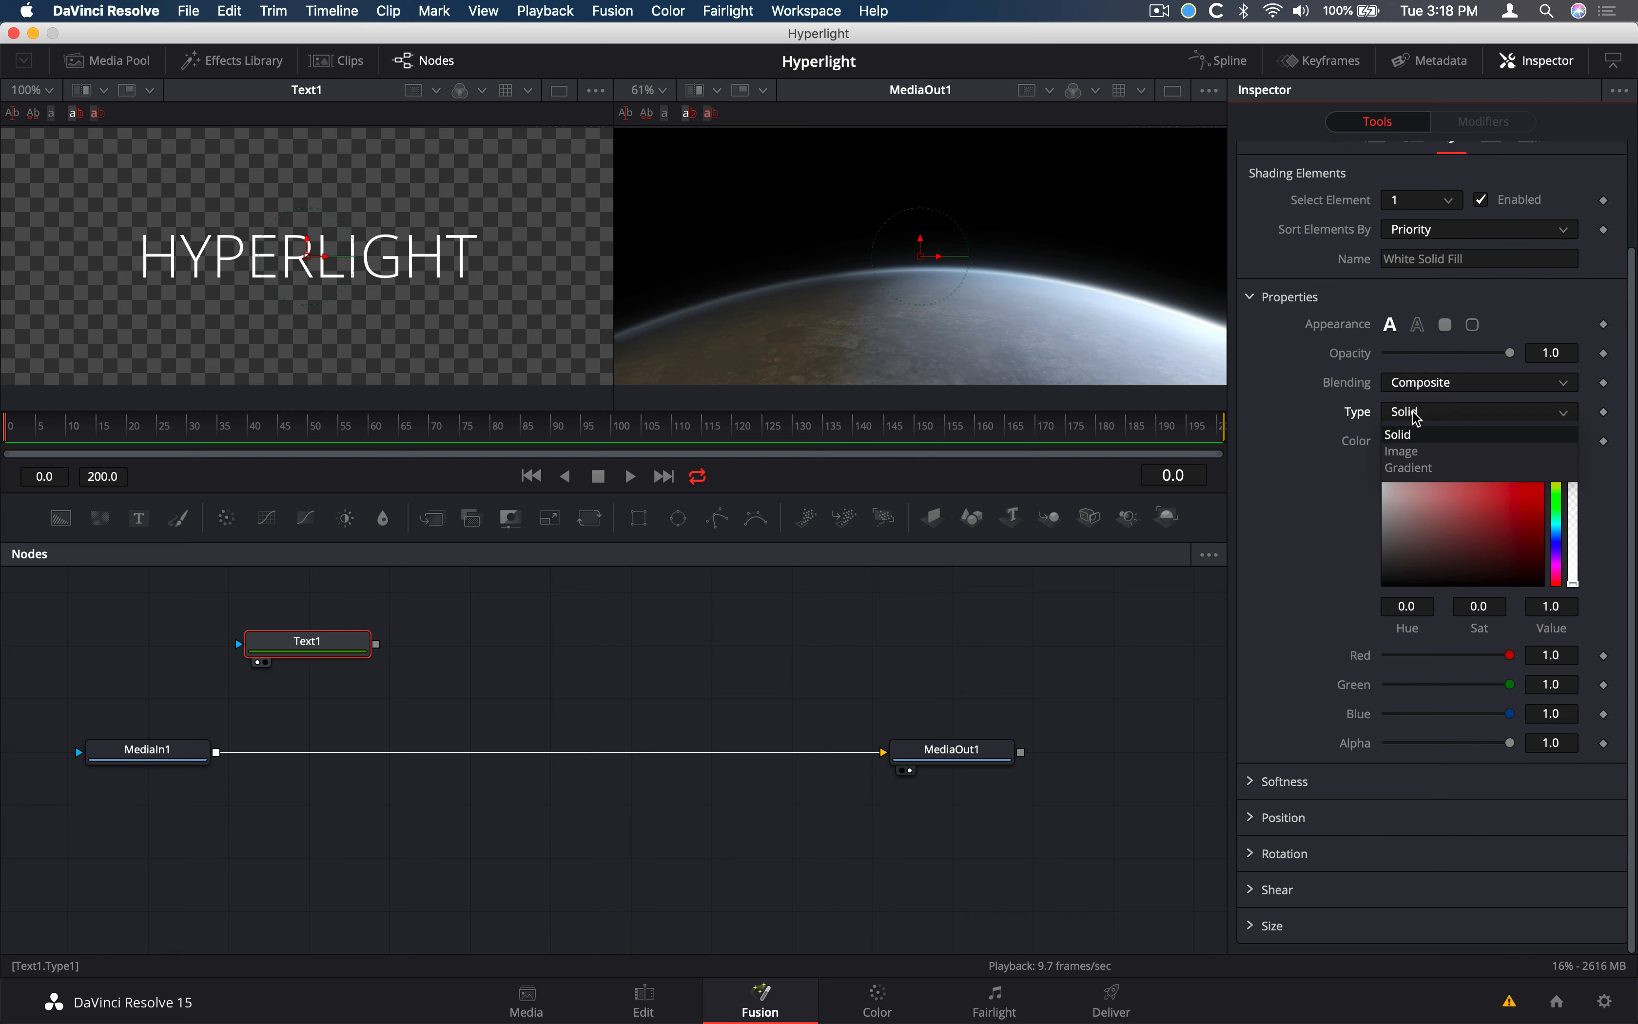
pyautogui.click(1427, 468)
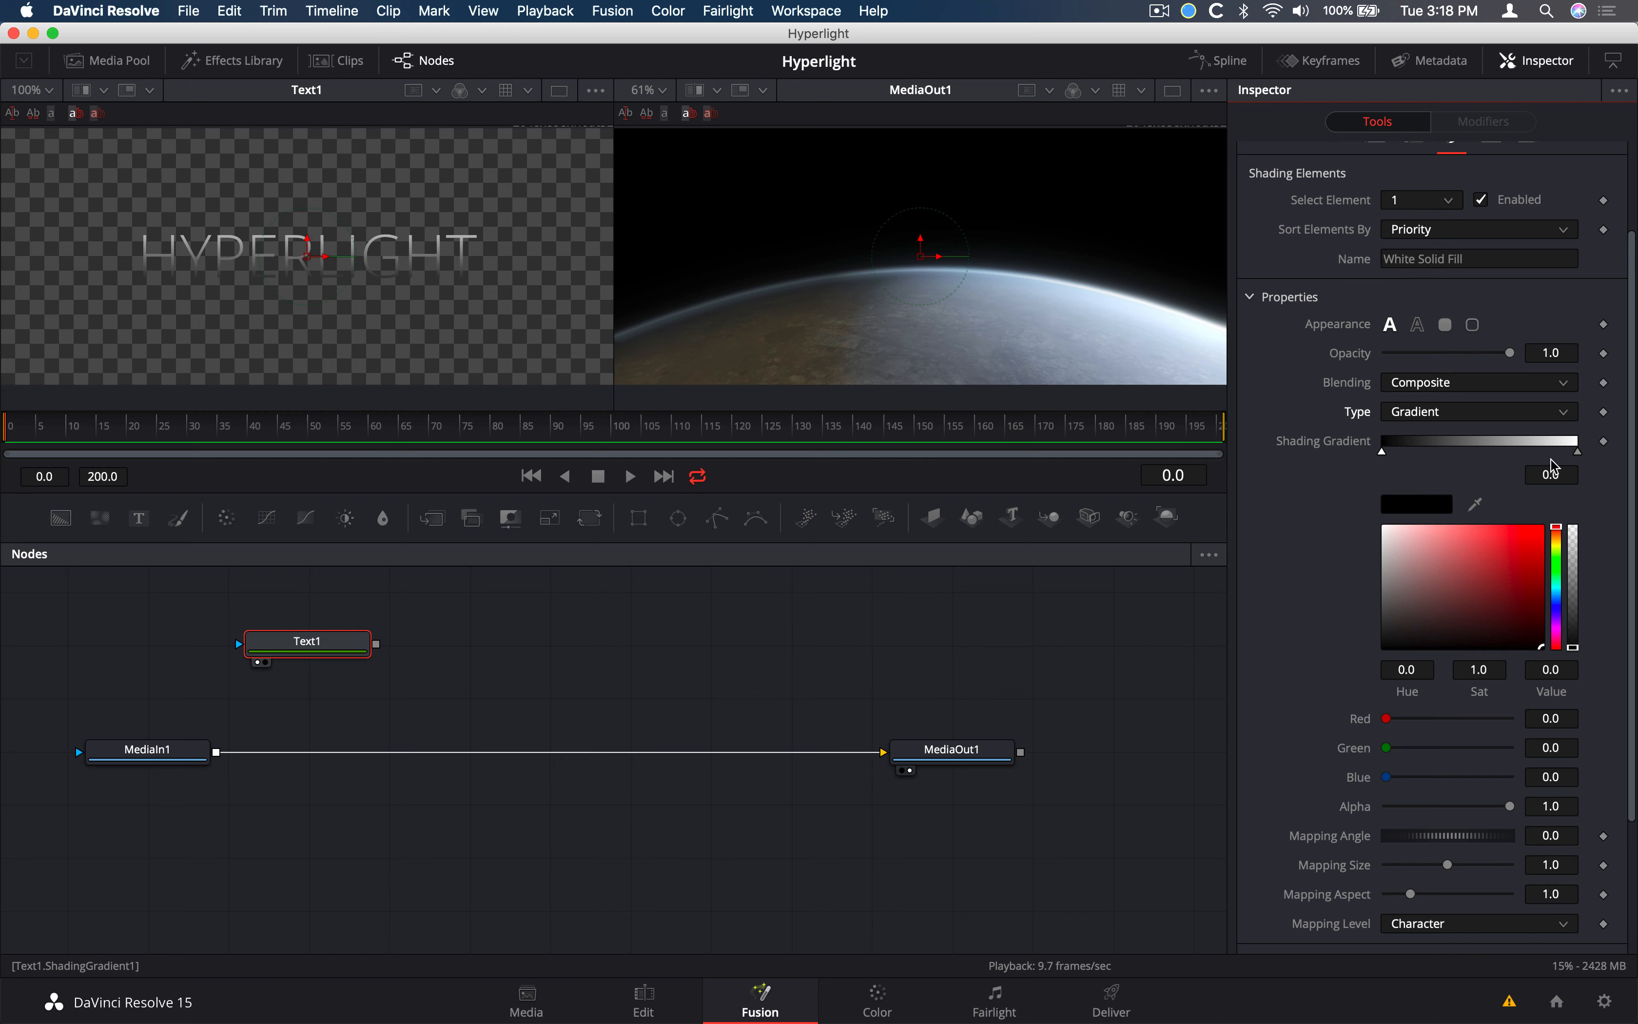
# Set the start colour of the text's shading gradient to a pale yellow-green with a hue of about 0.184
pyautogui.click(1383, 454)
pyautogui.moveTo(1565, 543); pyautogui.dragTo(1554, 542)
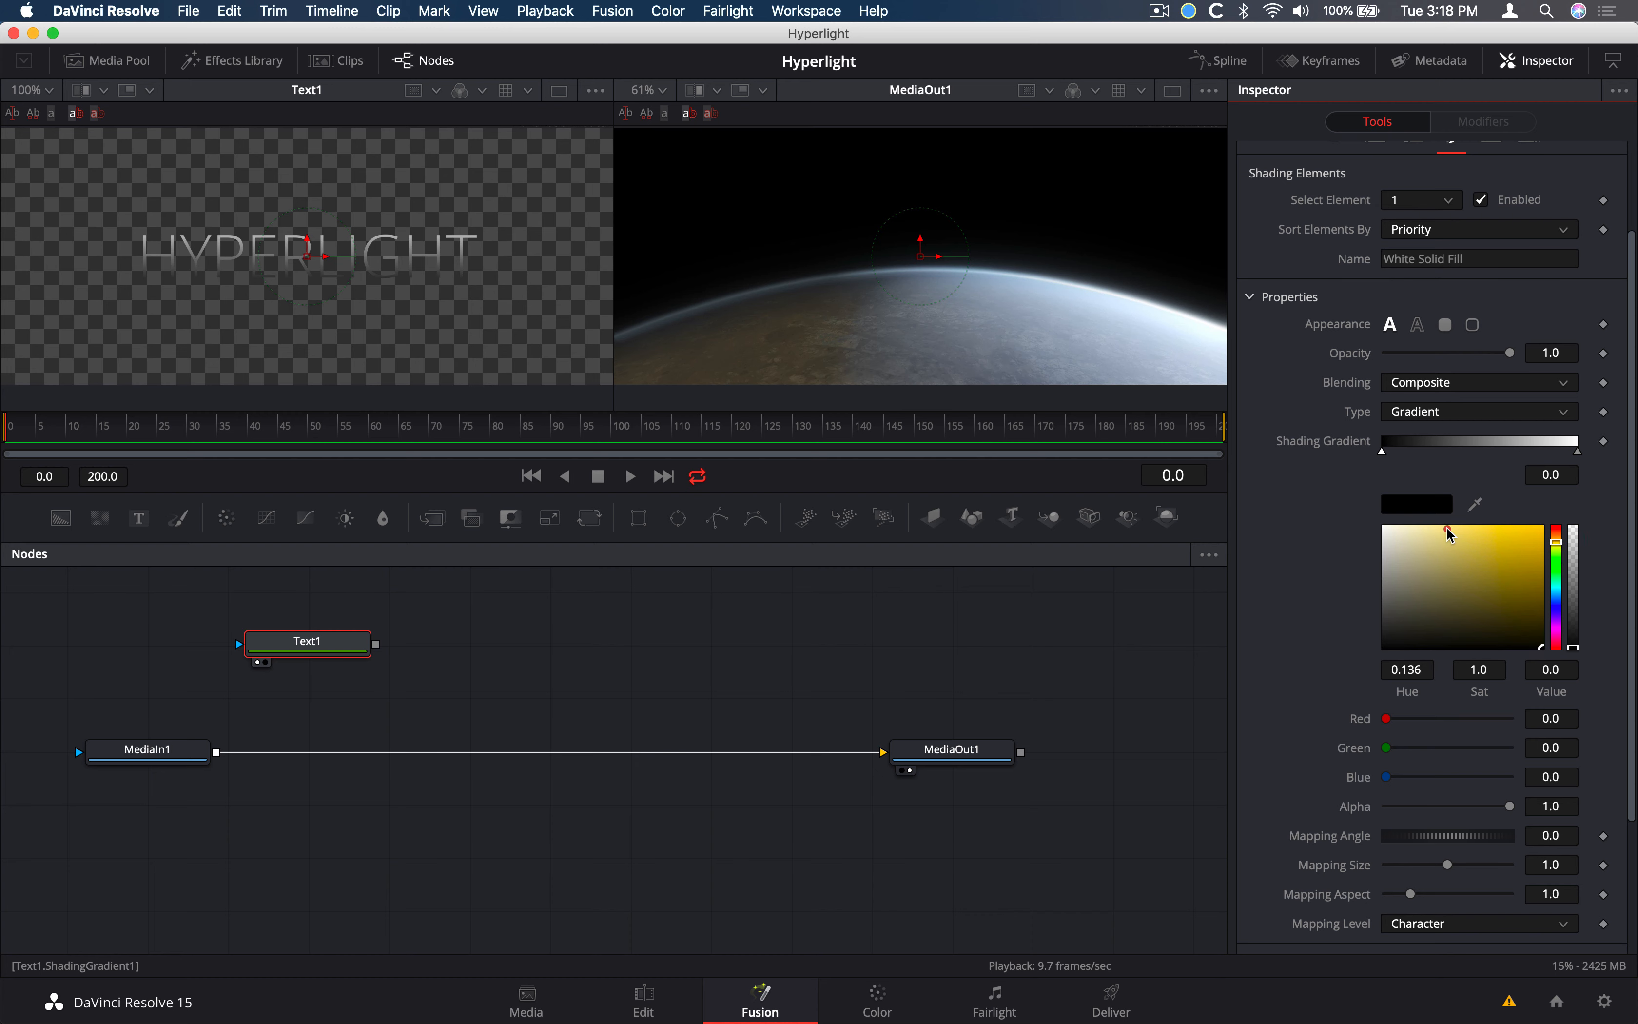
pyautogui.moveTo(1446, 532)
pyautogui.mouseDown()
pyautogui.moveTo(1461, 562)
pyautogui.moveTo(1455, 535)
pyautogui.moveTo(1558, 552)
pyautogui.mouseUp()
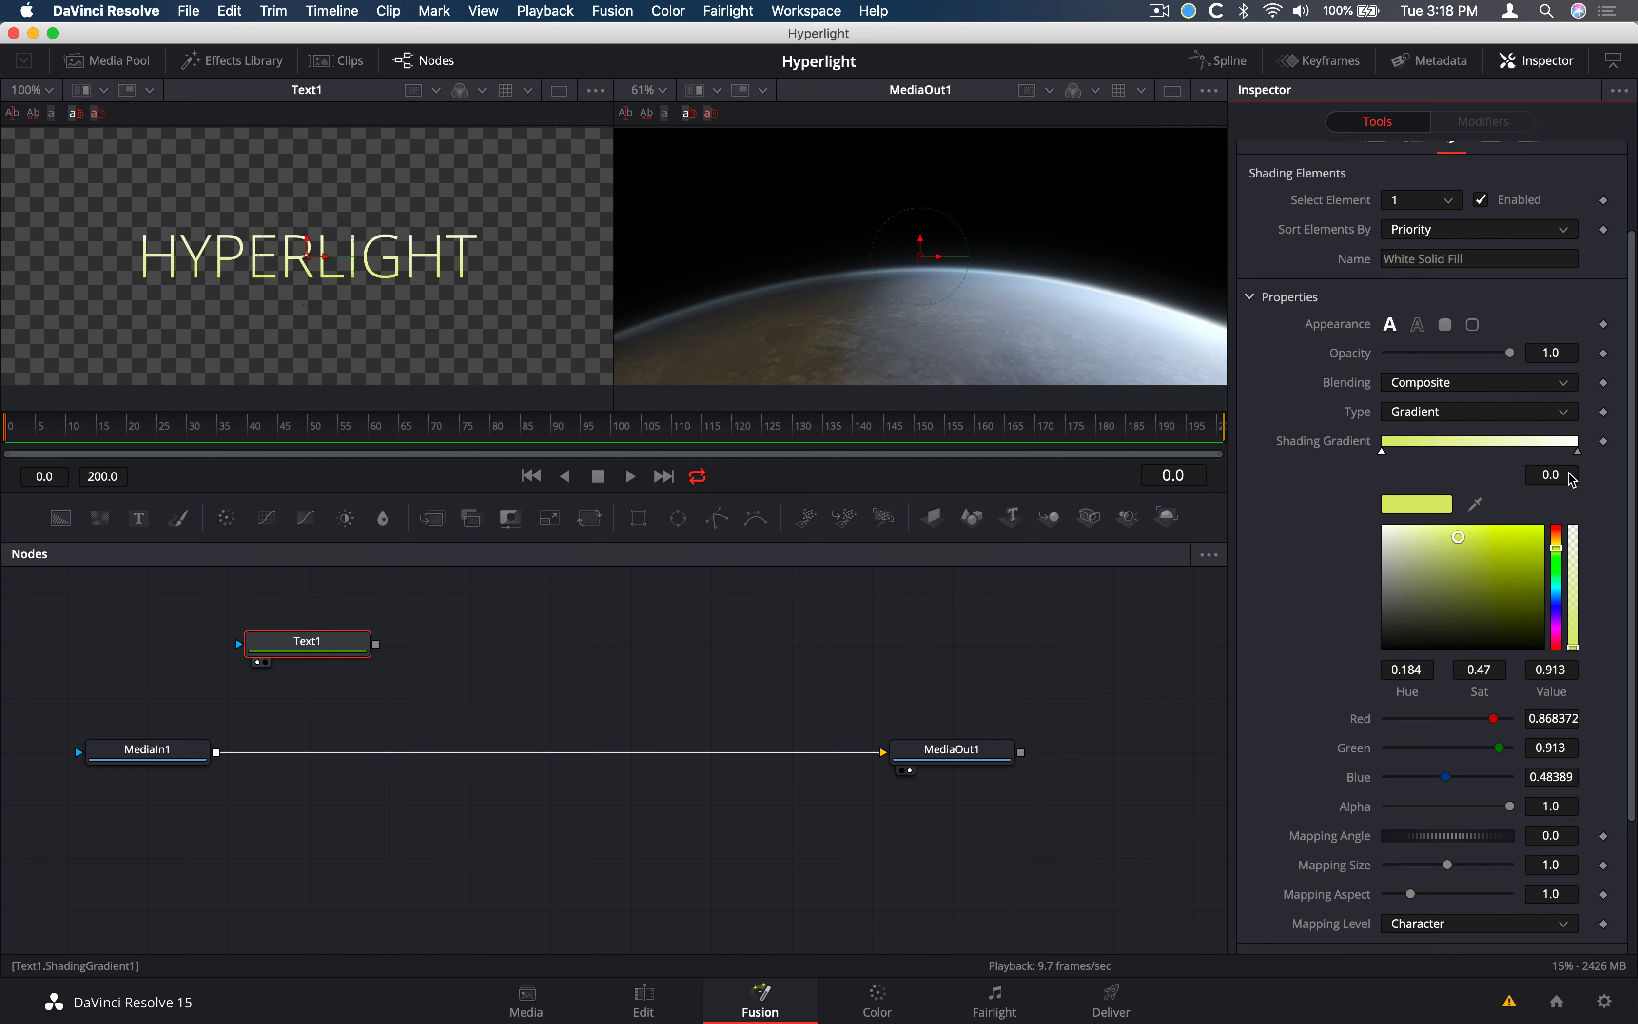
pyautogui.moveTo(1466, 529); pyautogui.dragTo(1451, 545)
# Set the end colour of the shading gradient to orange, with hue about 0.112, saturation 0.916 and value 0.961
pyautogui.click(1577, 451)
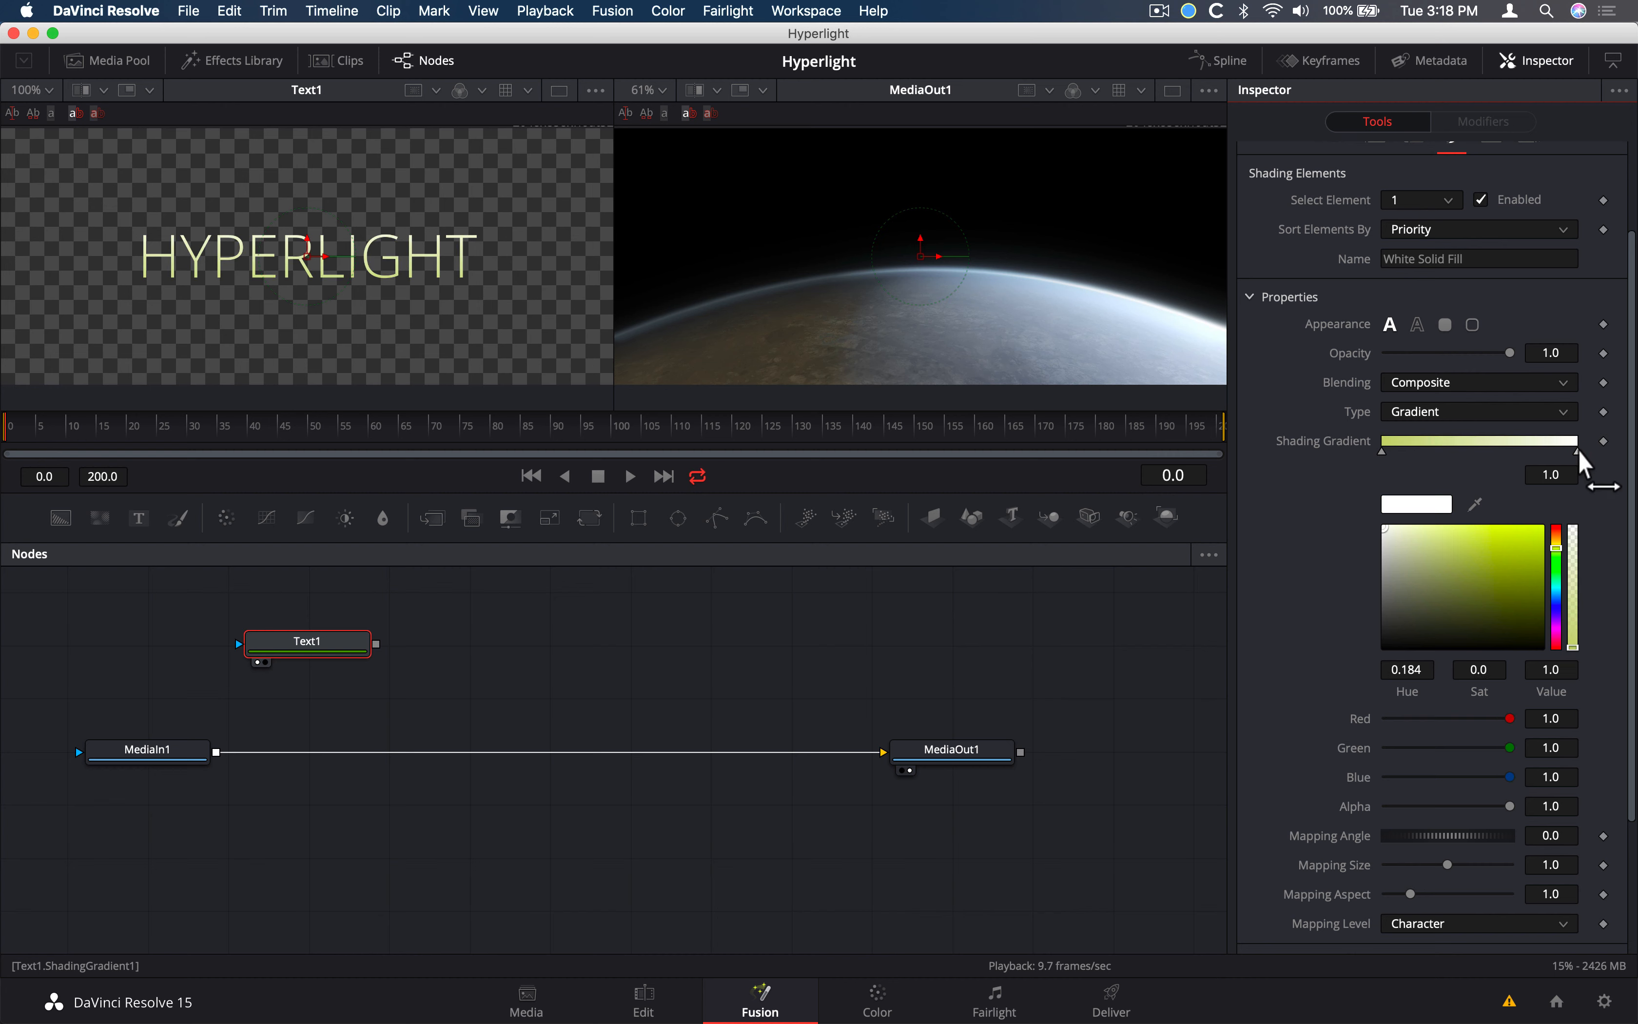
pyautogui.click(1559, 554)
pyautogui.moveTo(1556, 549); pyautogui.dragTo(1557, 541)
pyautogui.moveTo(1433, 535)
pyautogui.mouseDown()
pyautogui.moveTo(1472, 538)
pyautogui.moveTo(1491, 570)
pyautogui.moveTo(1533, 536)
pyautogui.moveTo(1560, 542)
pyautogui.mouseUp()
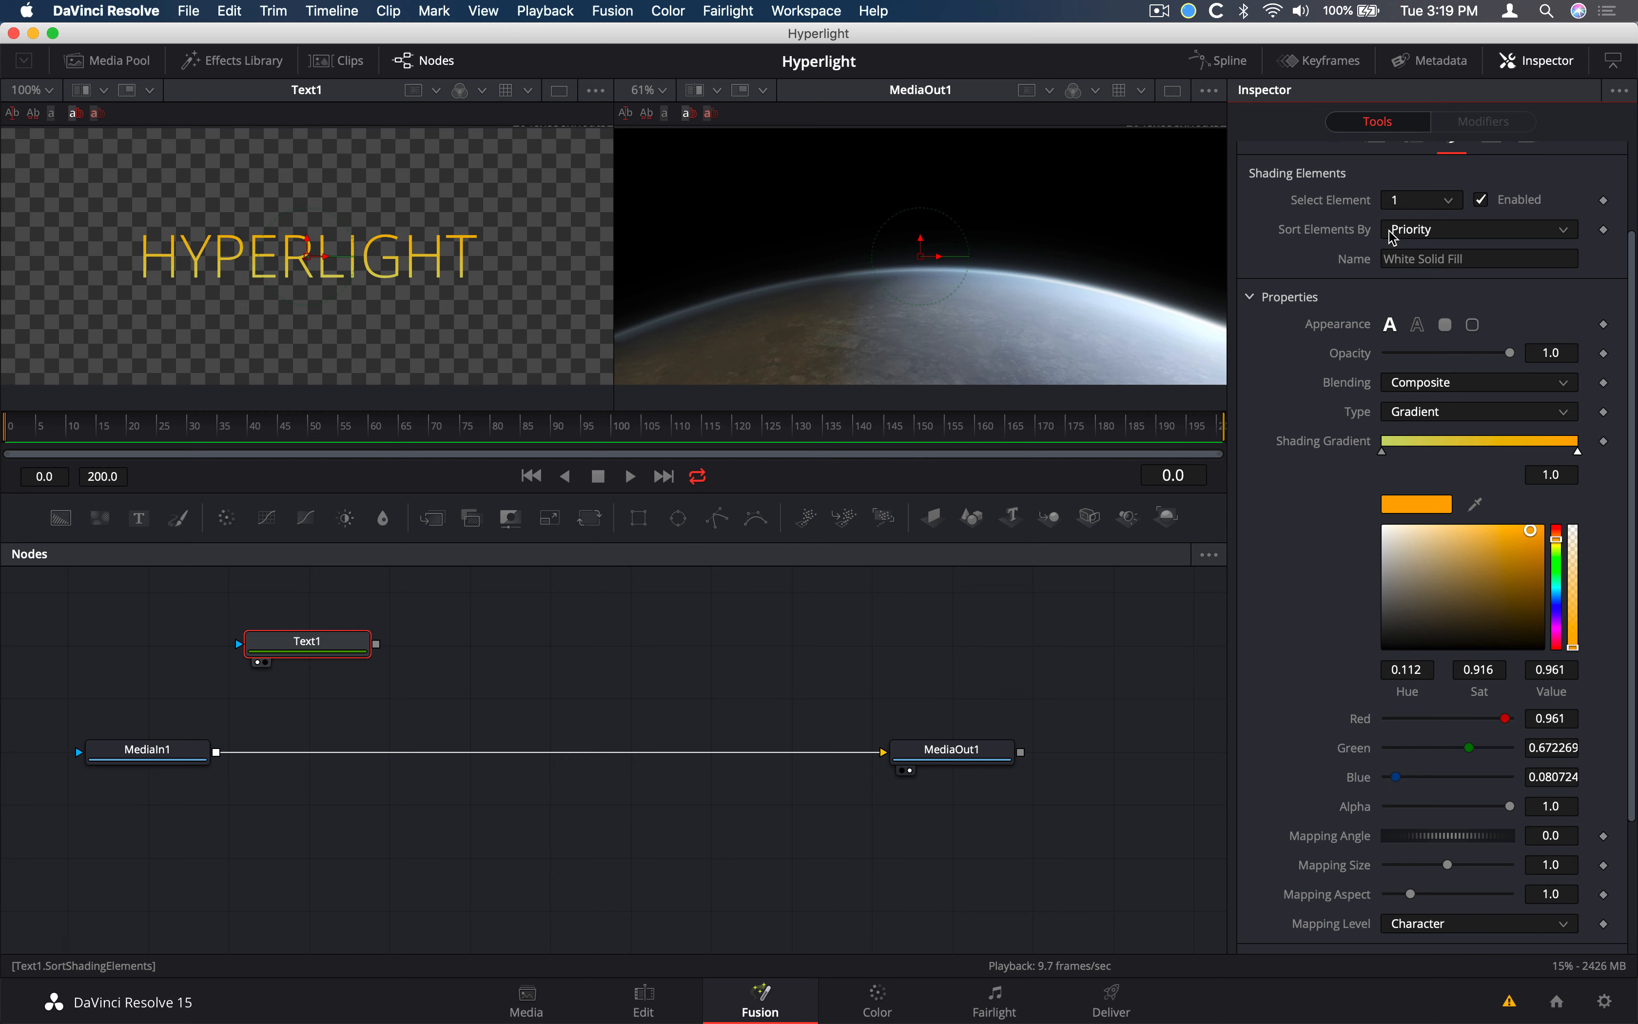
# Enable shading element 2 of Text1 and switch its appearance from outline to text fill
pyautogui.click(1424, 209)
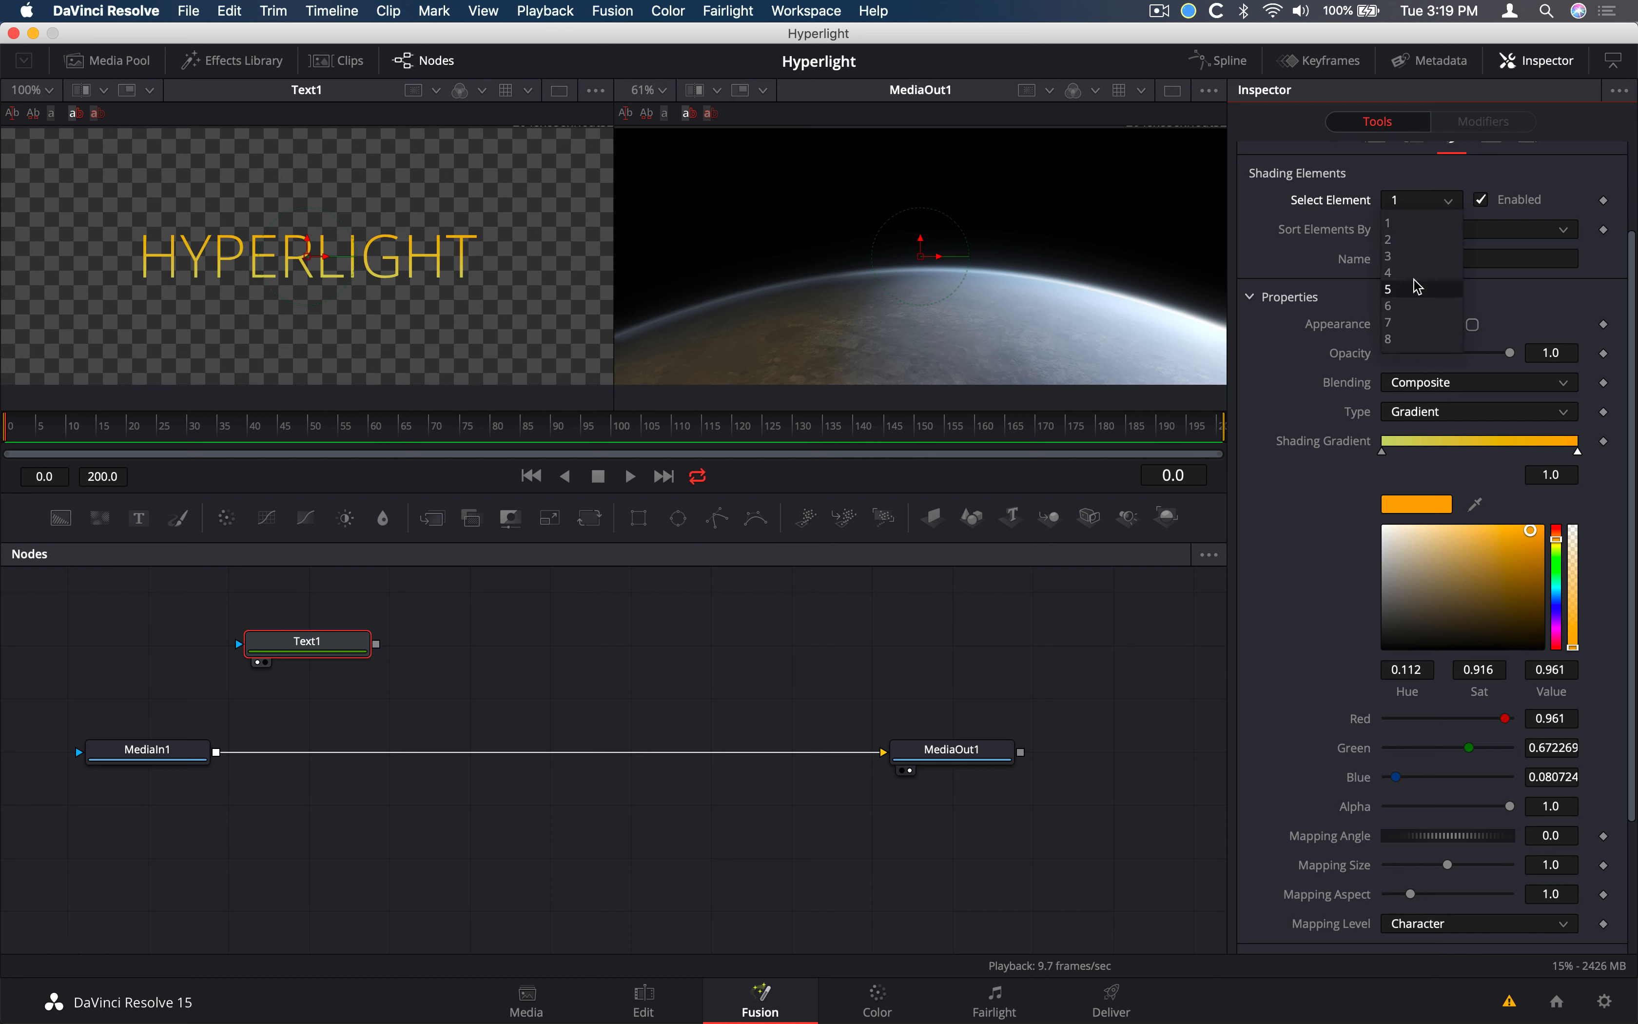
pyautogui.click(1412, 240)
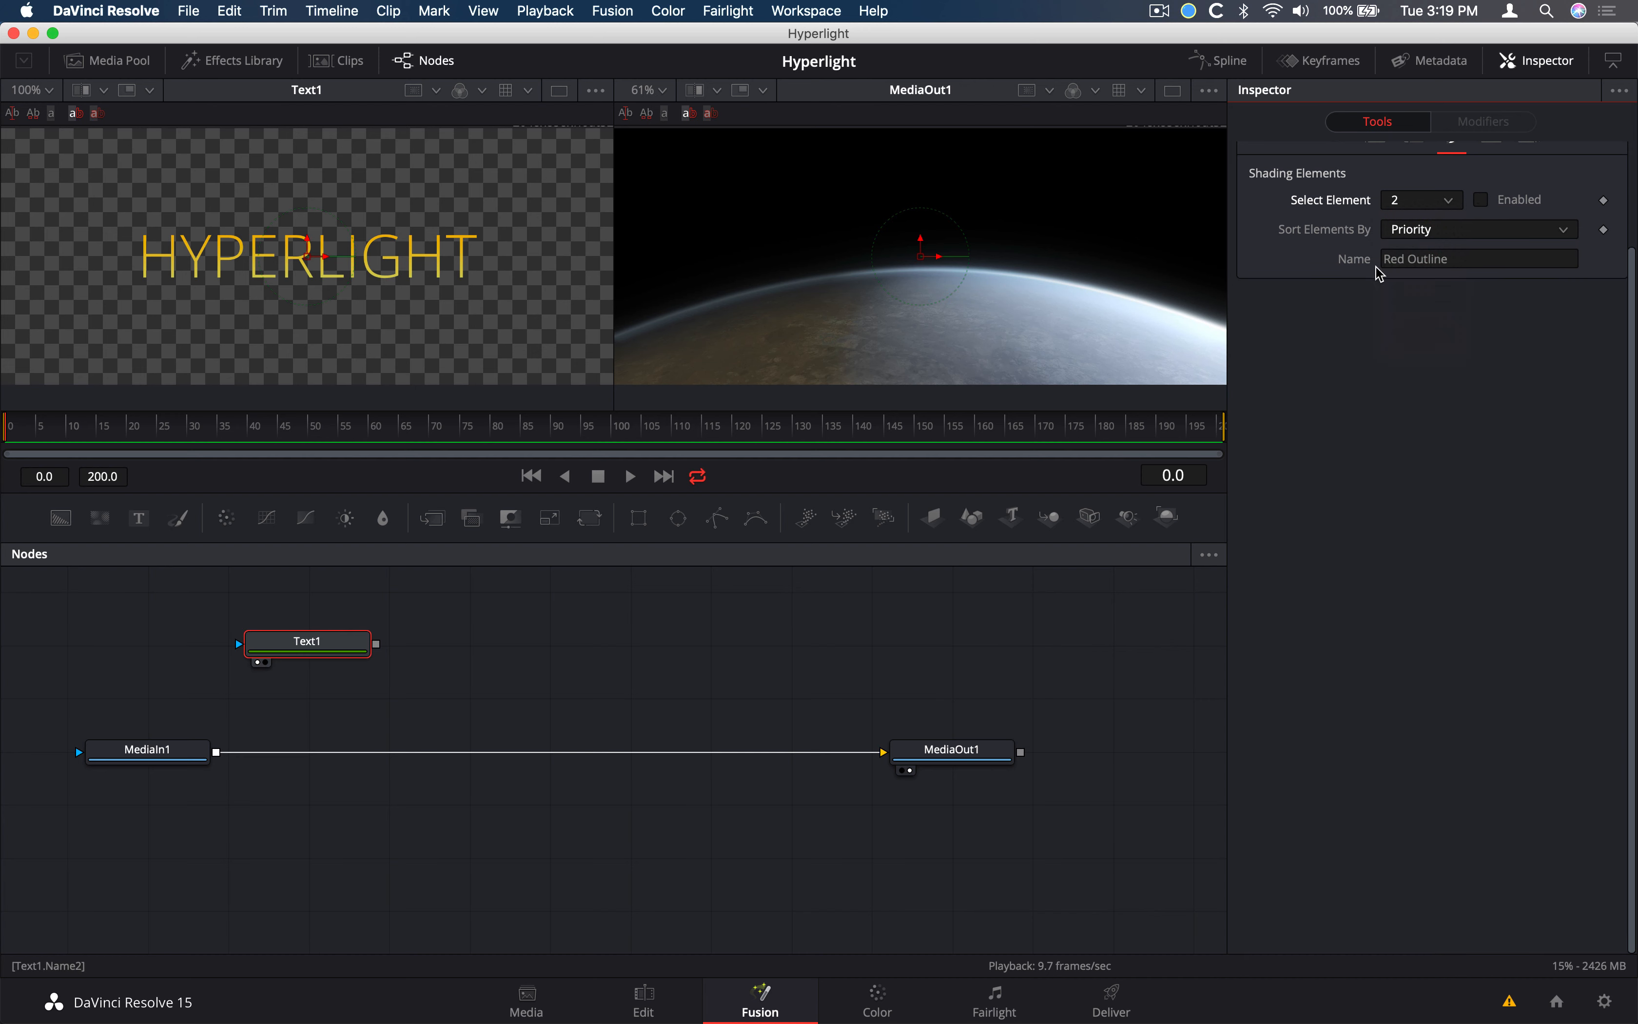
pyautogui.click(1481, 200)
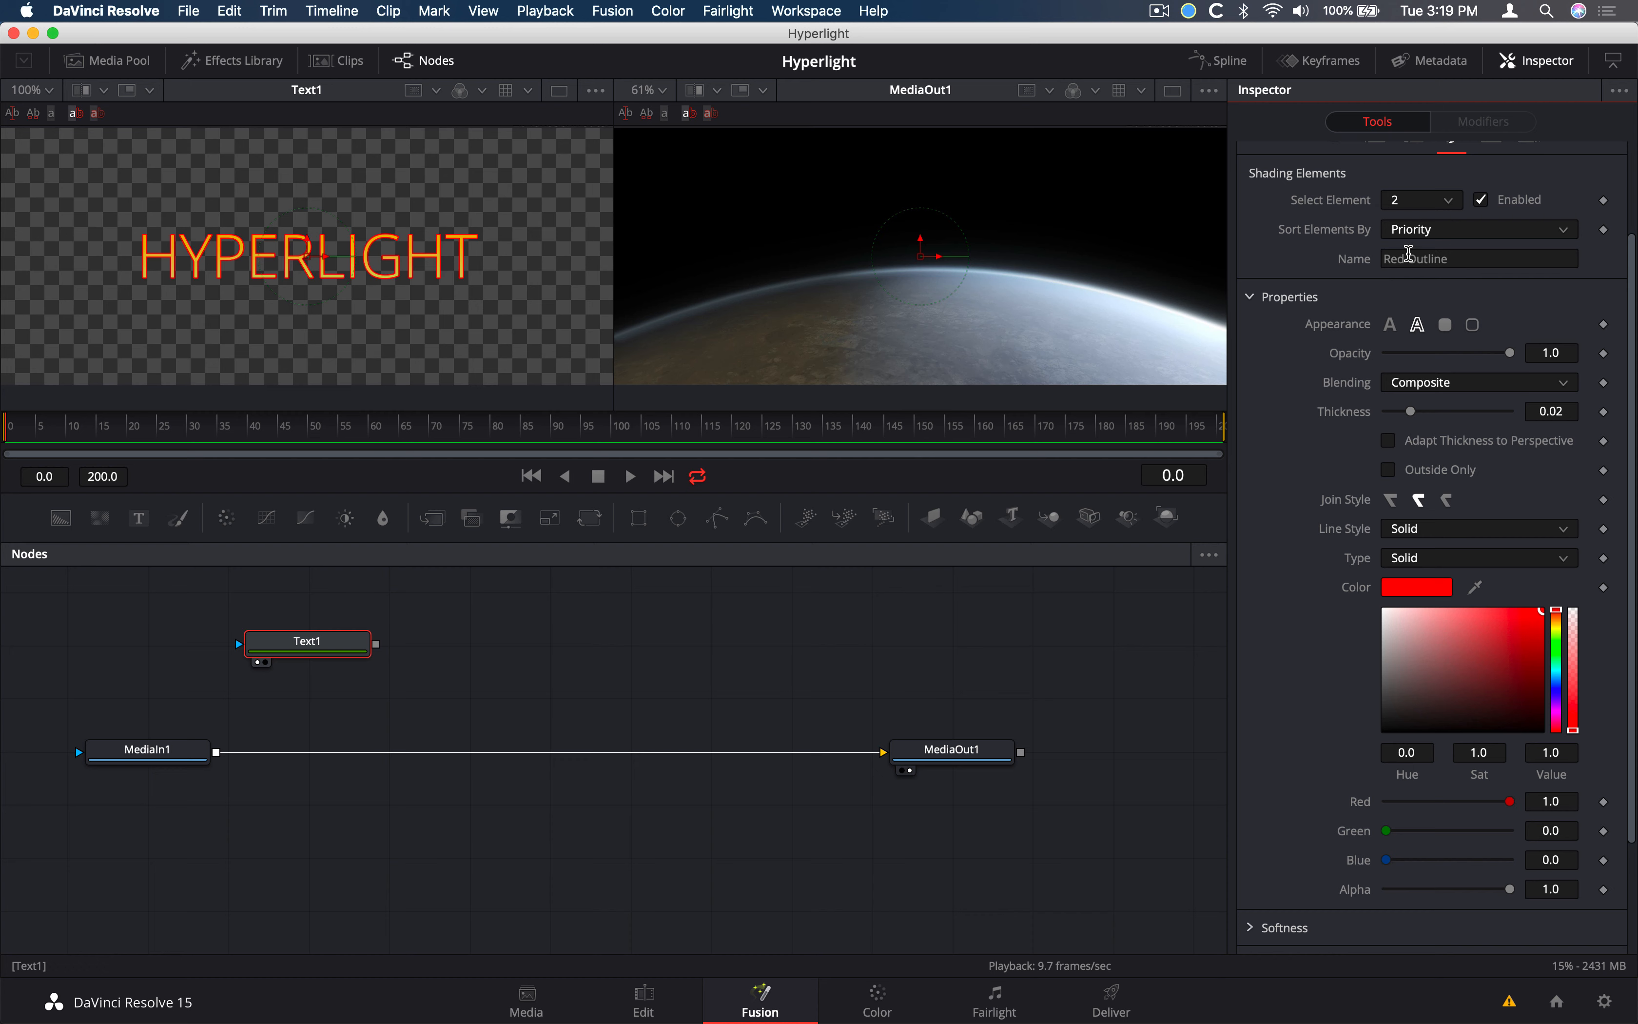
pyautogui.click(1391, 326)
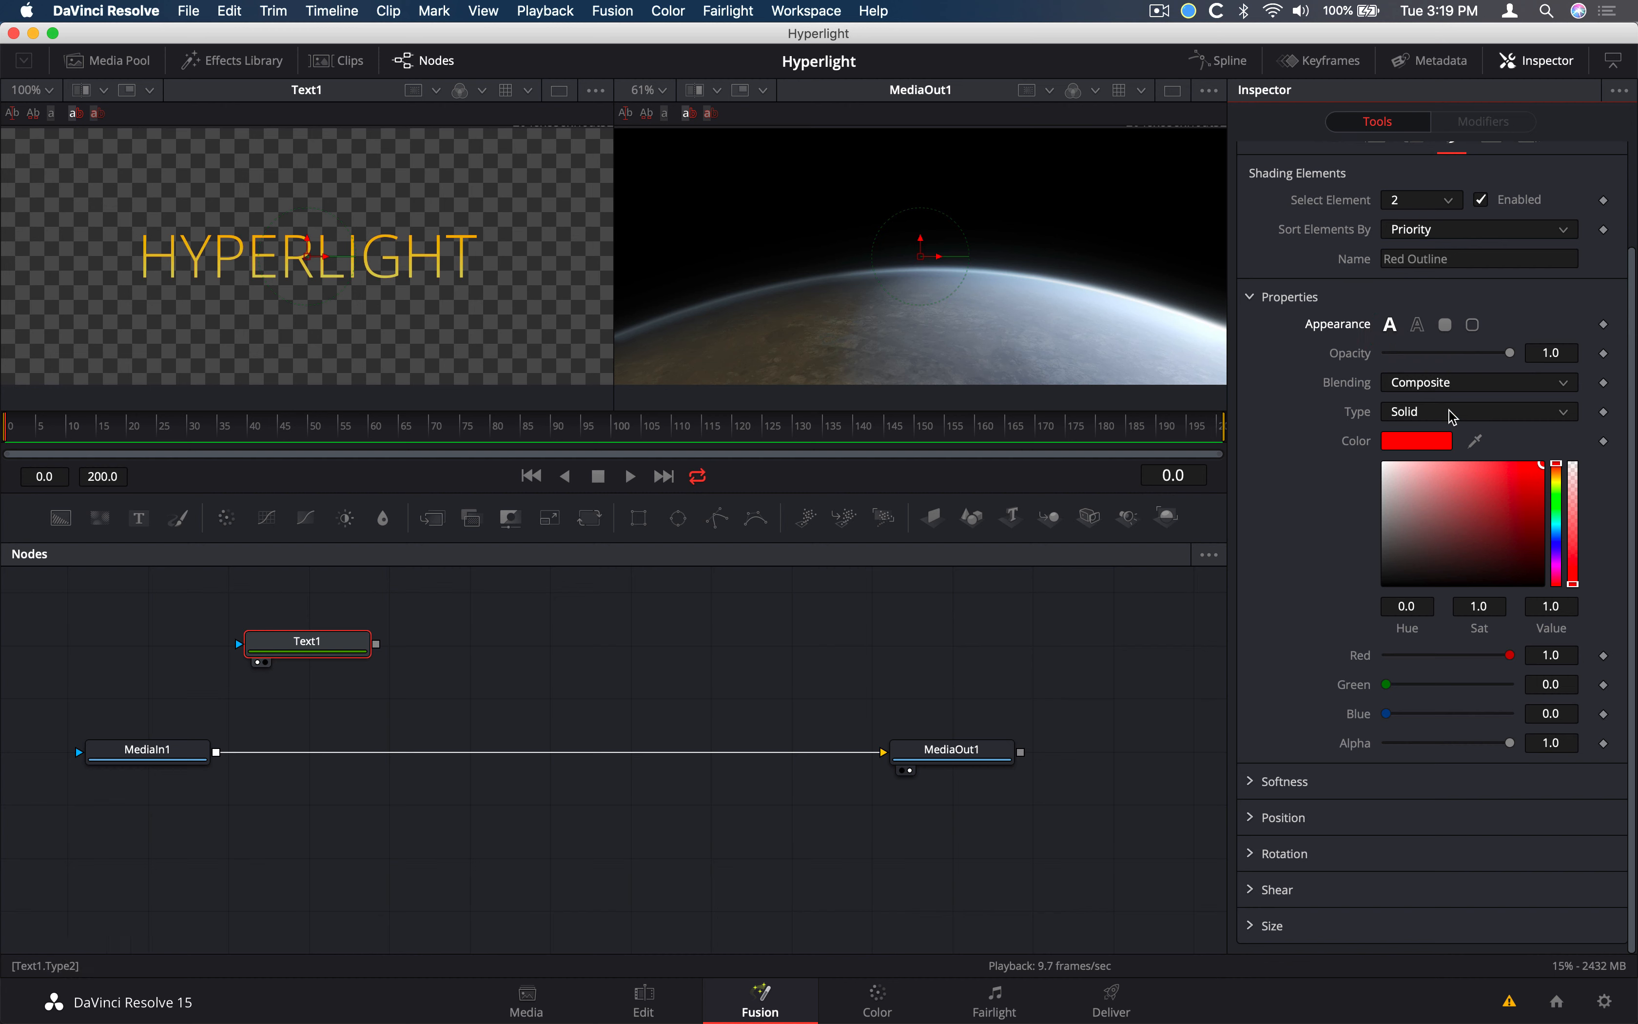
# Make the solid colour of shading element 2 black
pyautogui.click(1424, 443)
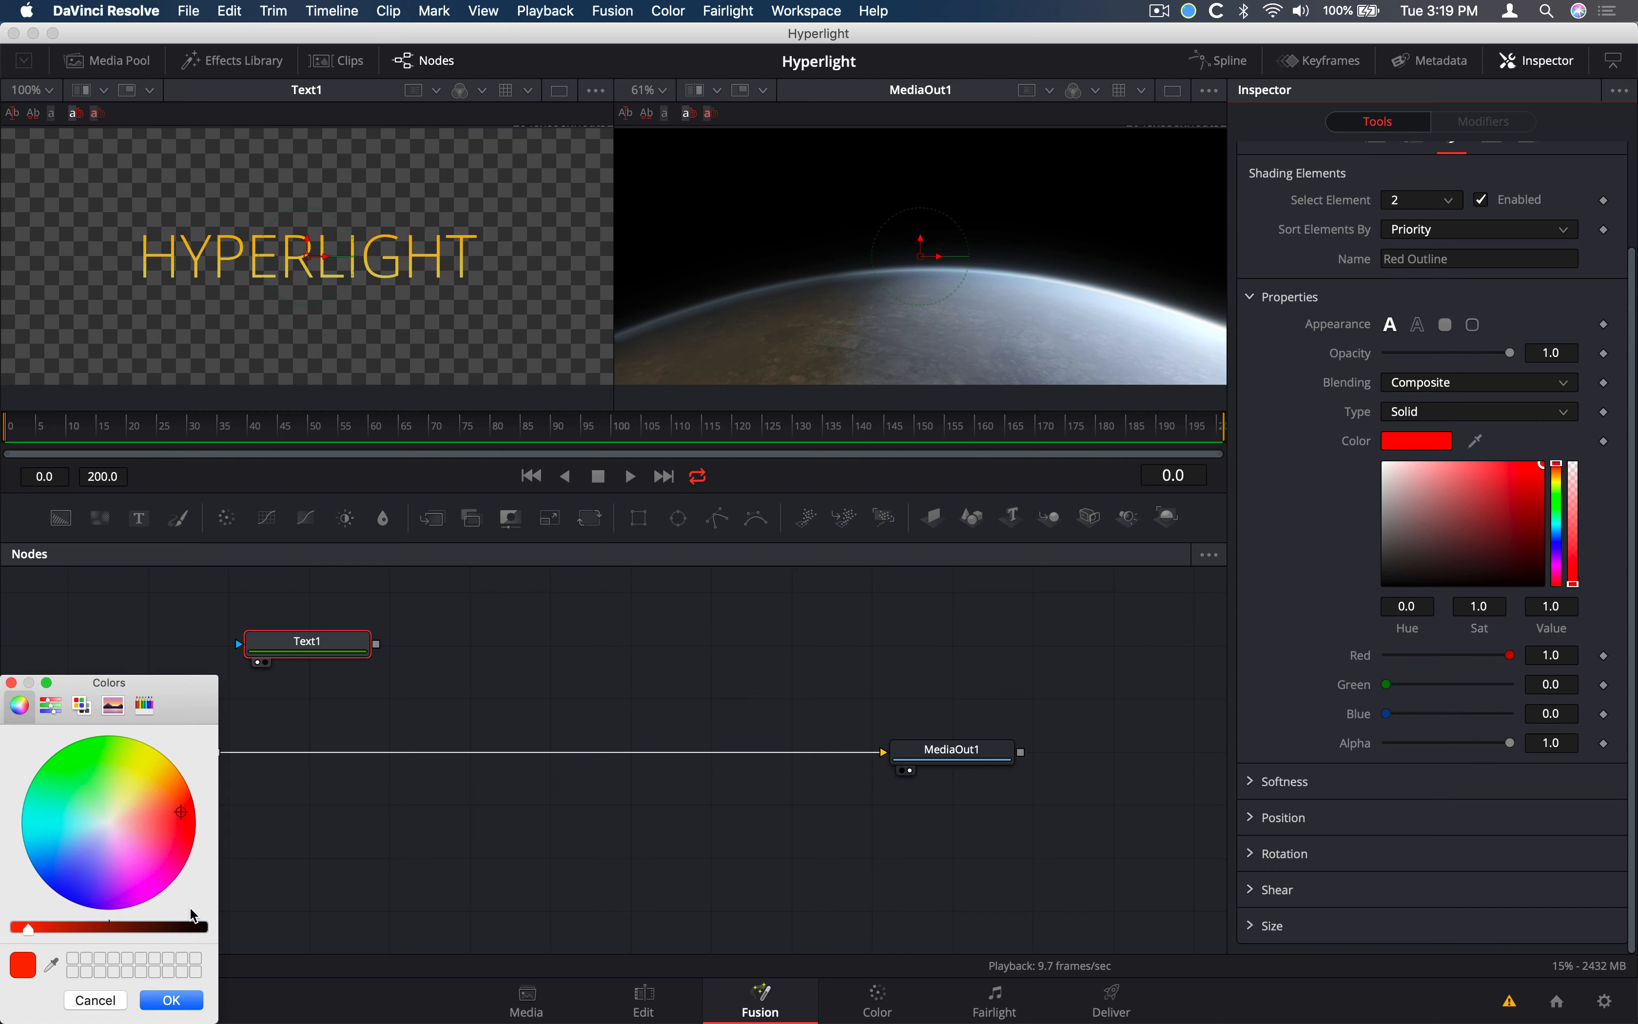
pyautogui.click(10, 683)
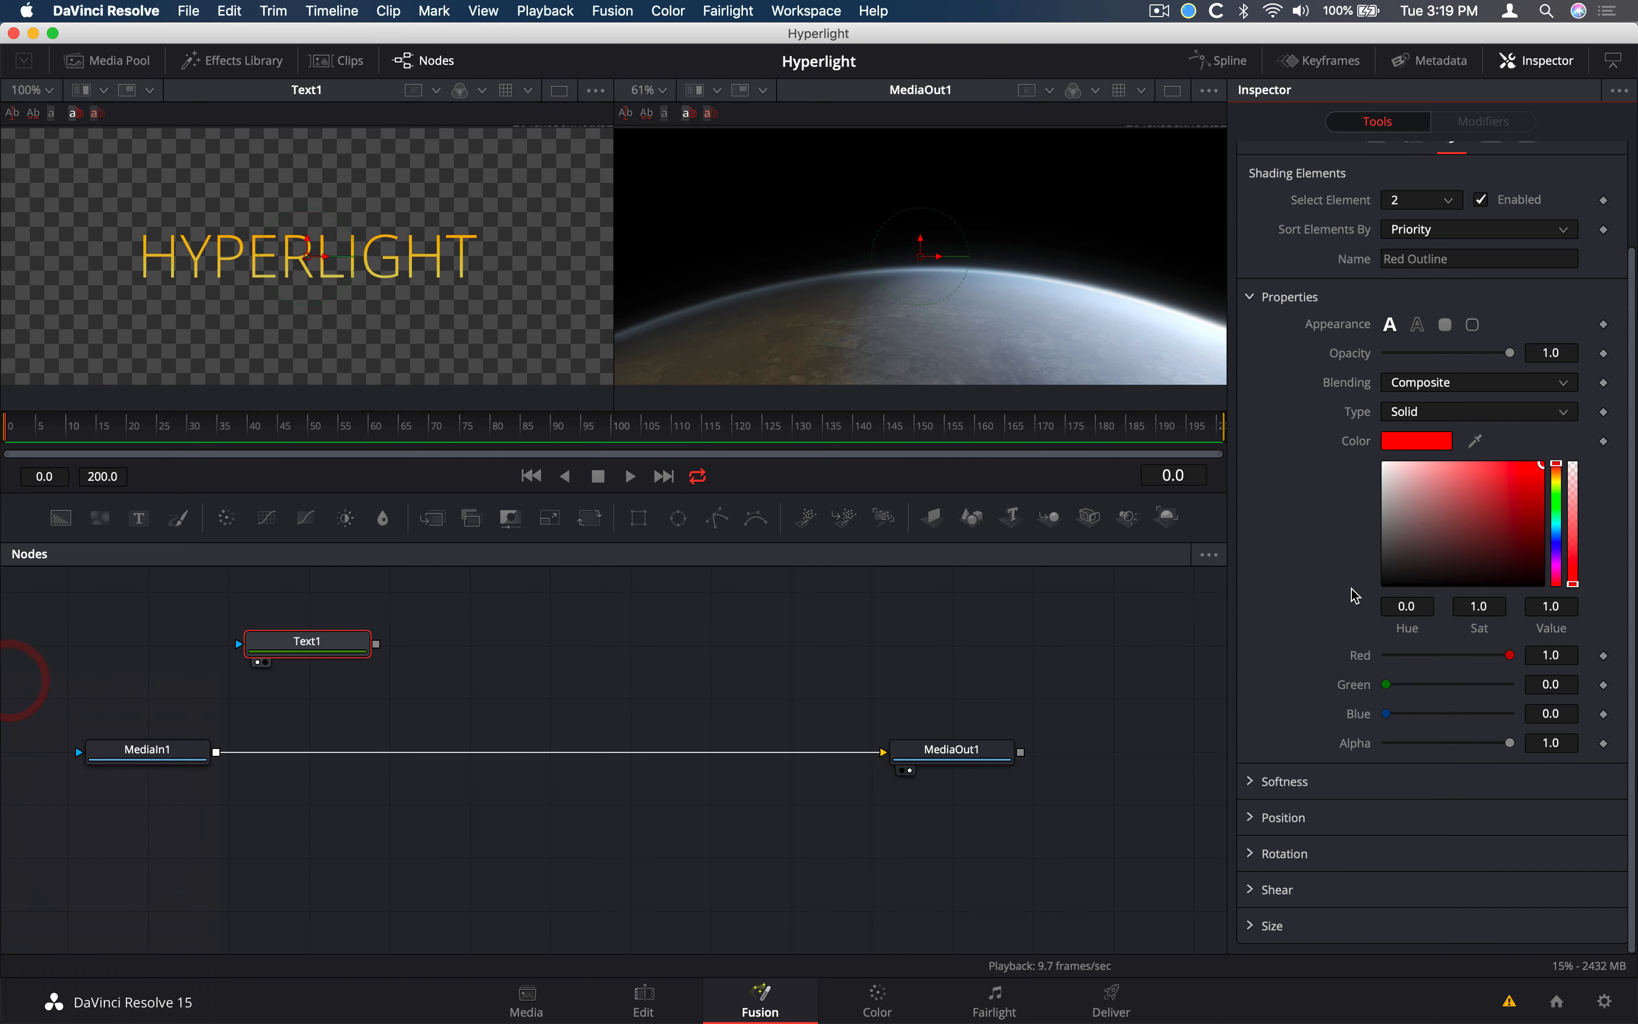
pyautogui.moveTo(1498, 484); pyautogui.dragTo(1286, 689)
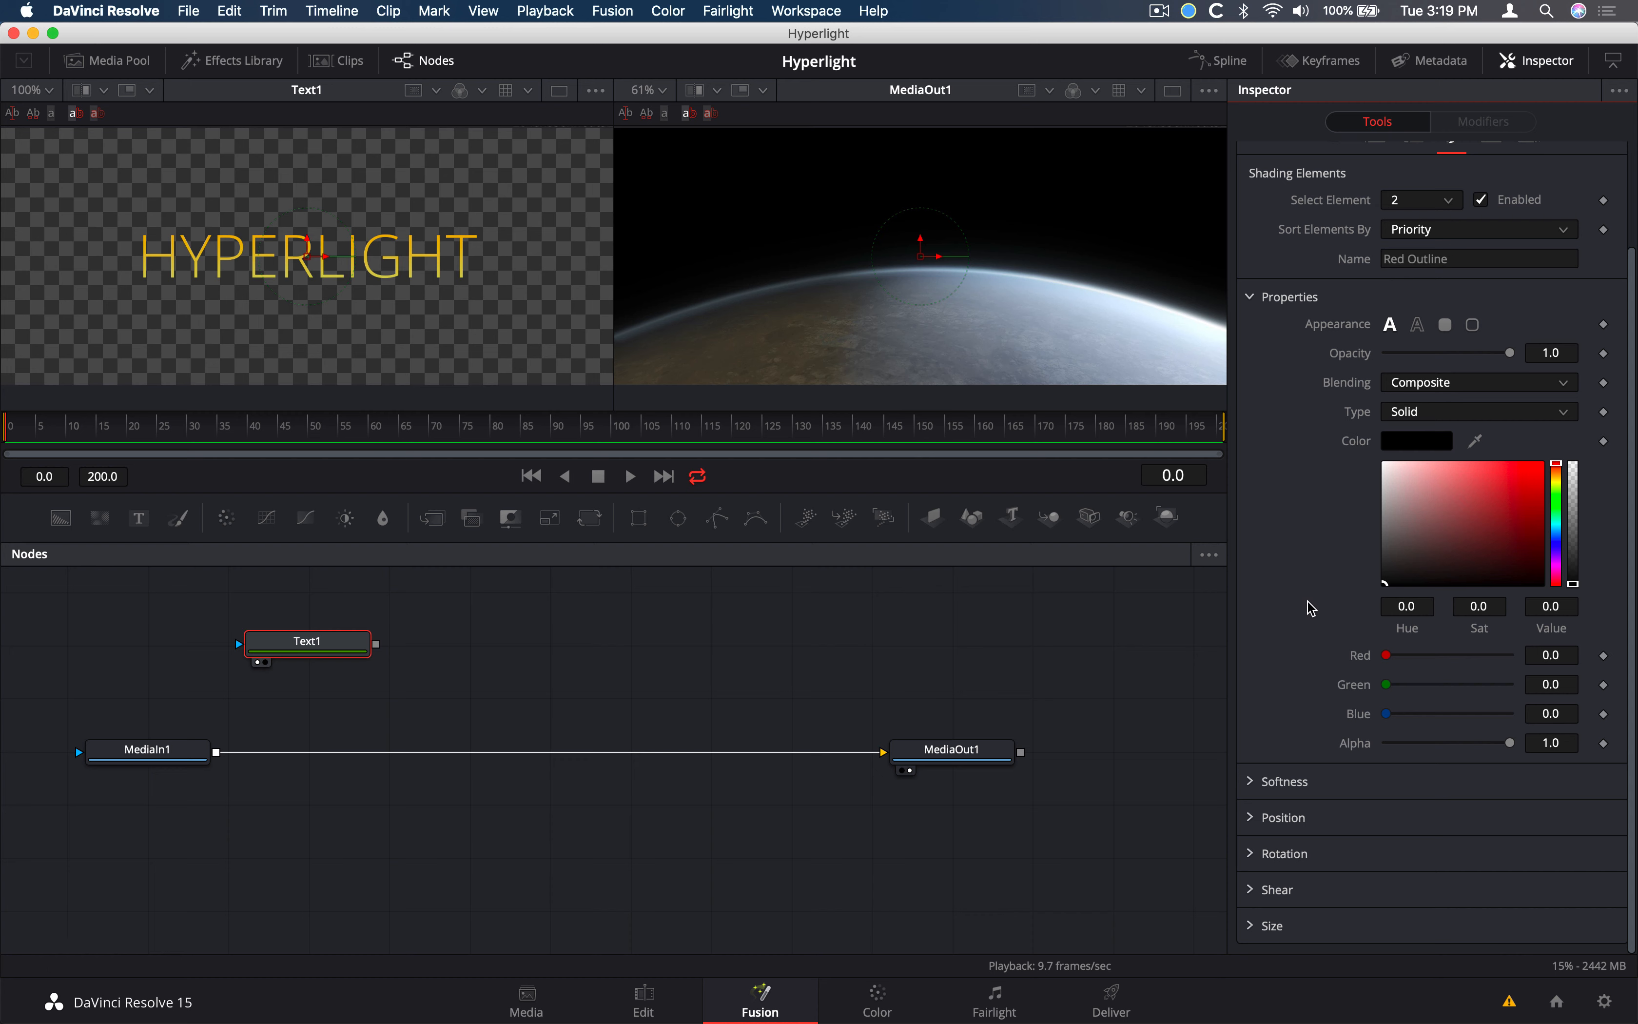
# Set Softness X and Softness Y of shading element 2 to 5
pyautogui.click(1253, 780)
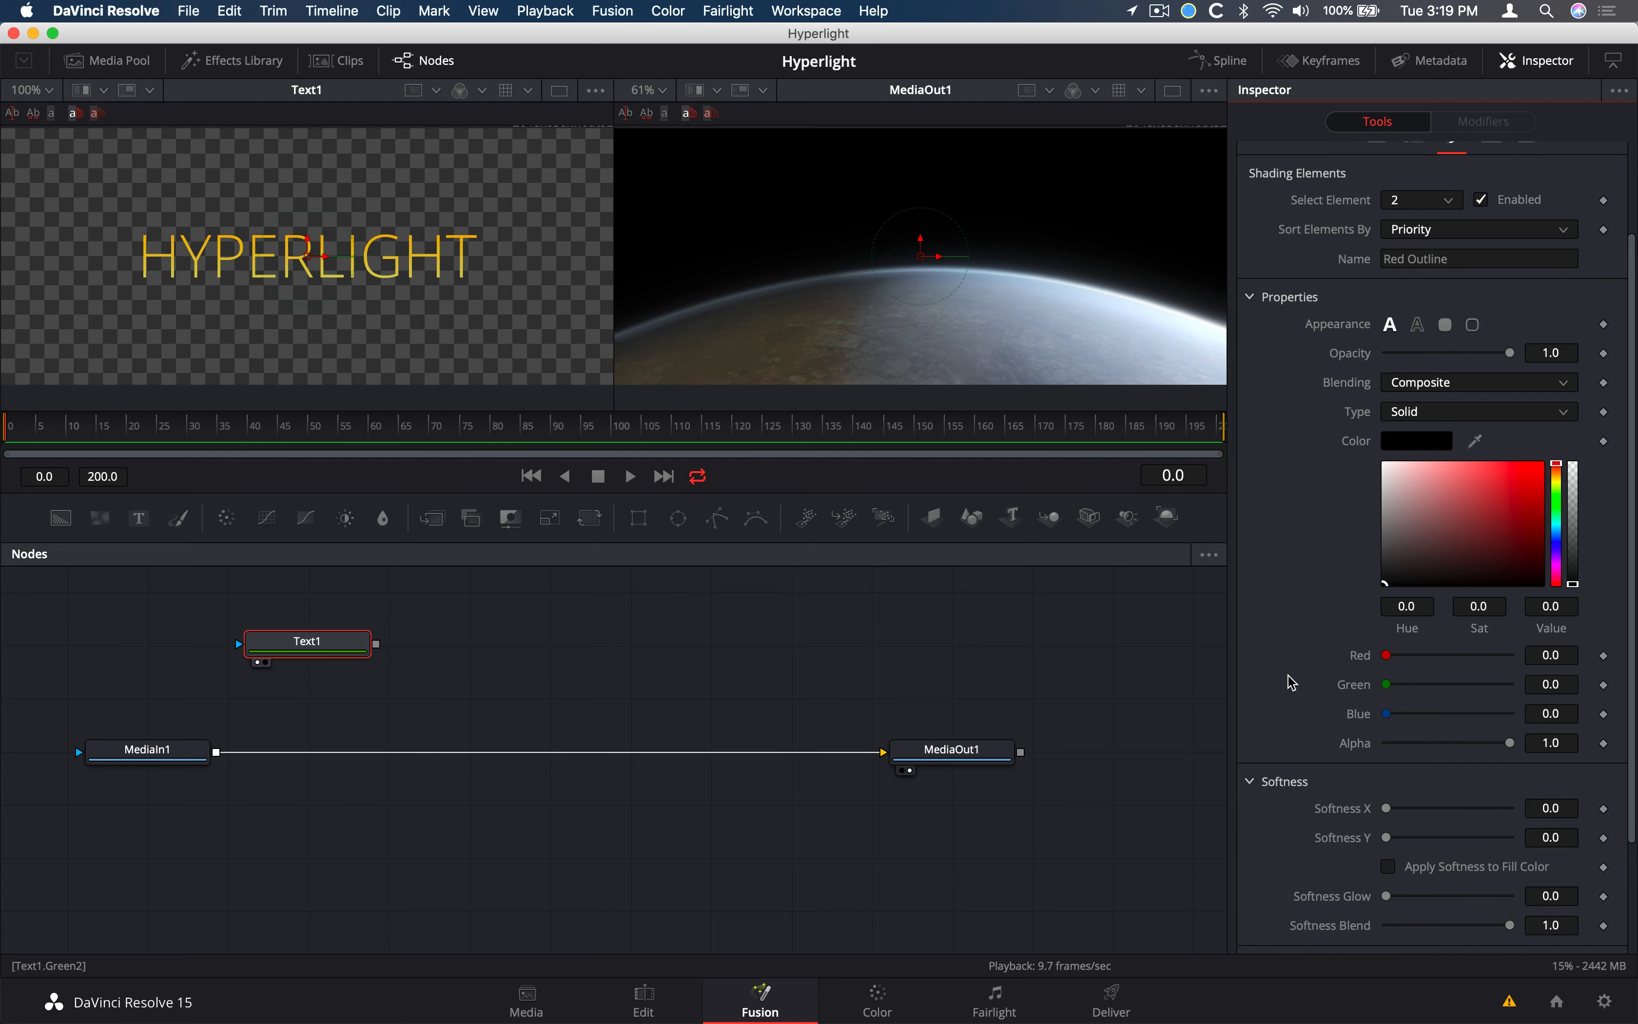
pyautogui.scroll(-5, 1291, 682)
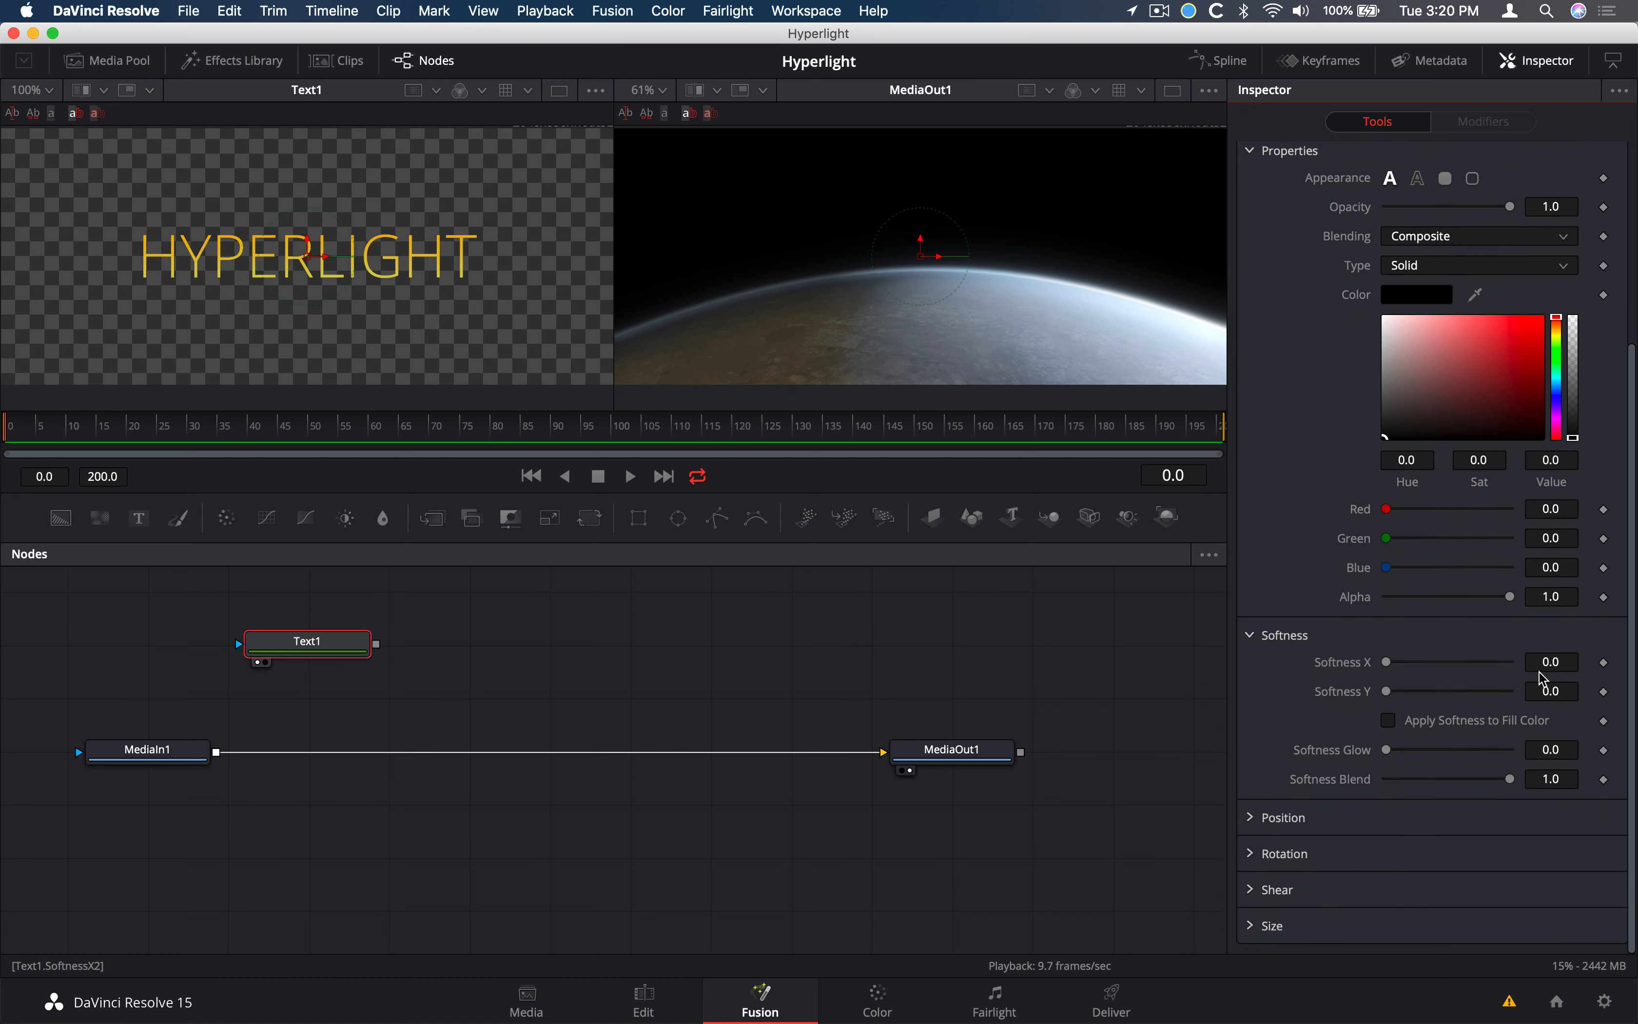
pyautogui.moveTo(1389, 663); pyautogui.dragTo(1398, 667)
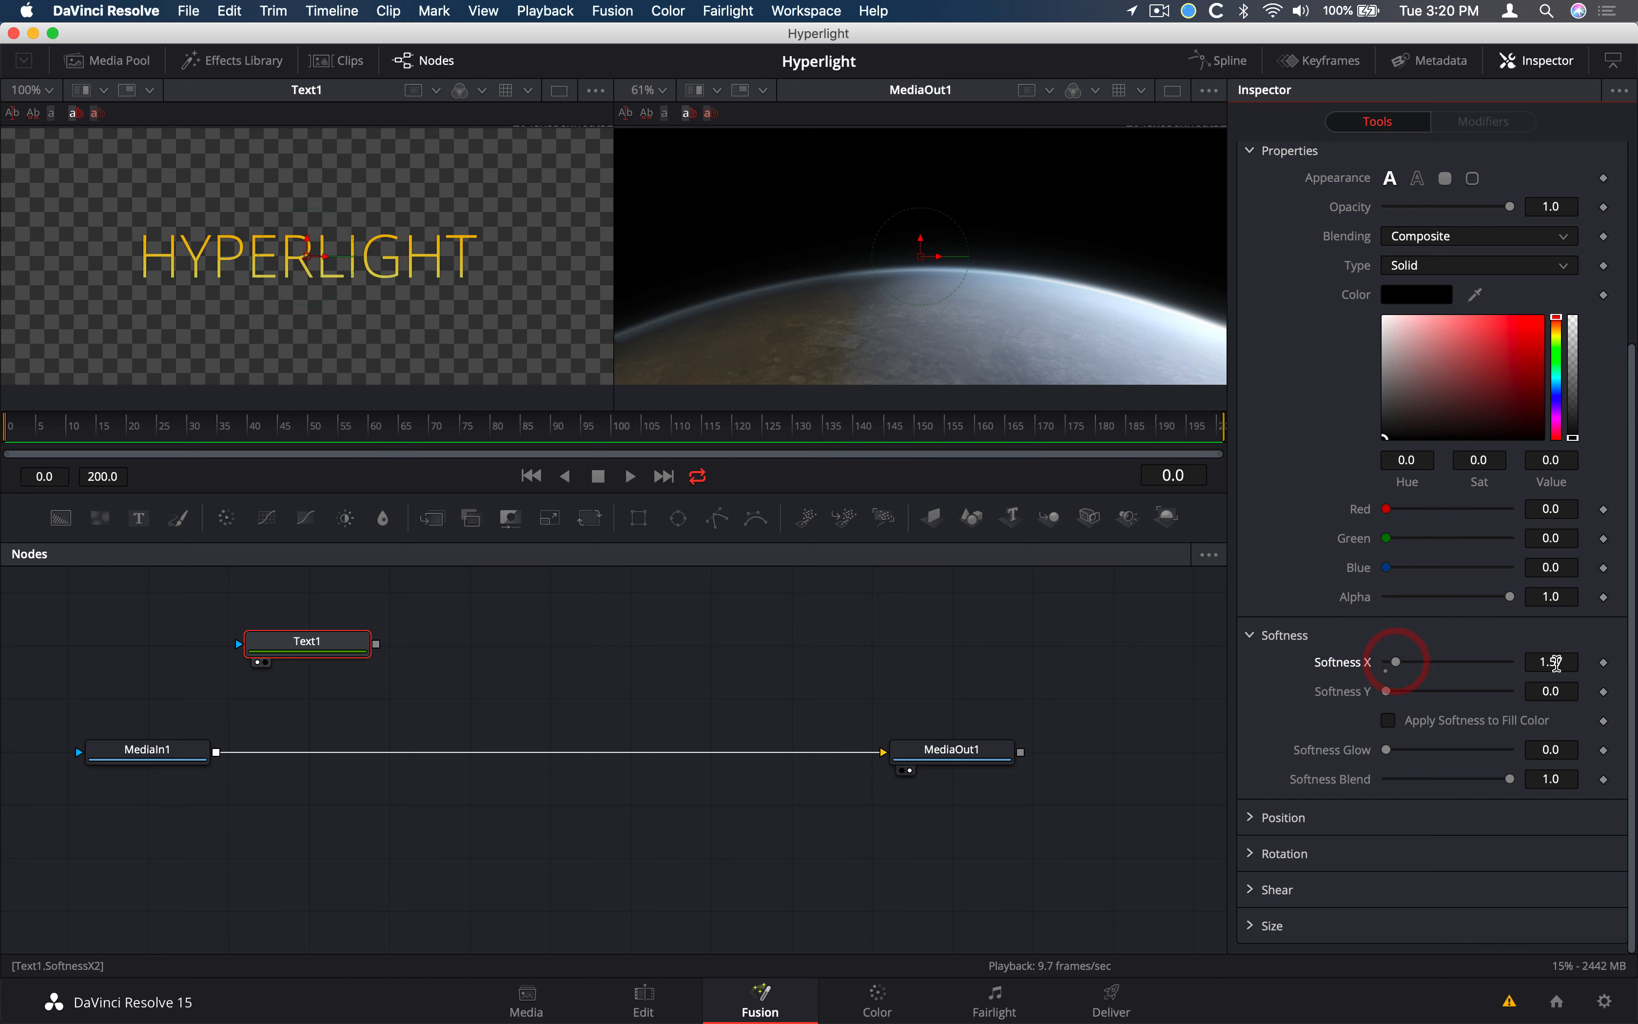
pyautogui.click(1556, 662)
pyautogui.write('5')
pyautogui.click(1557, 691)
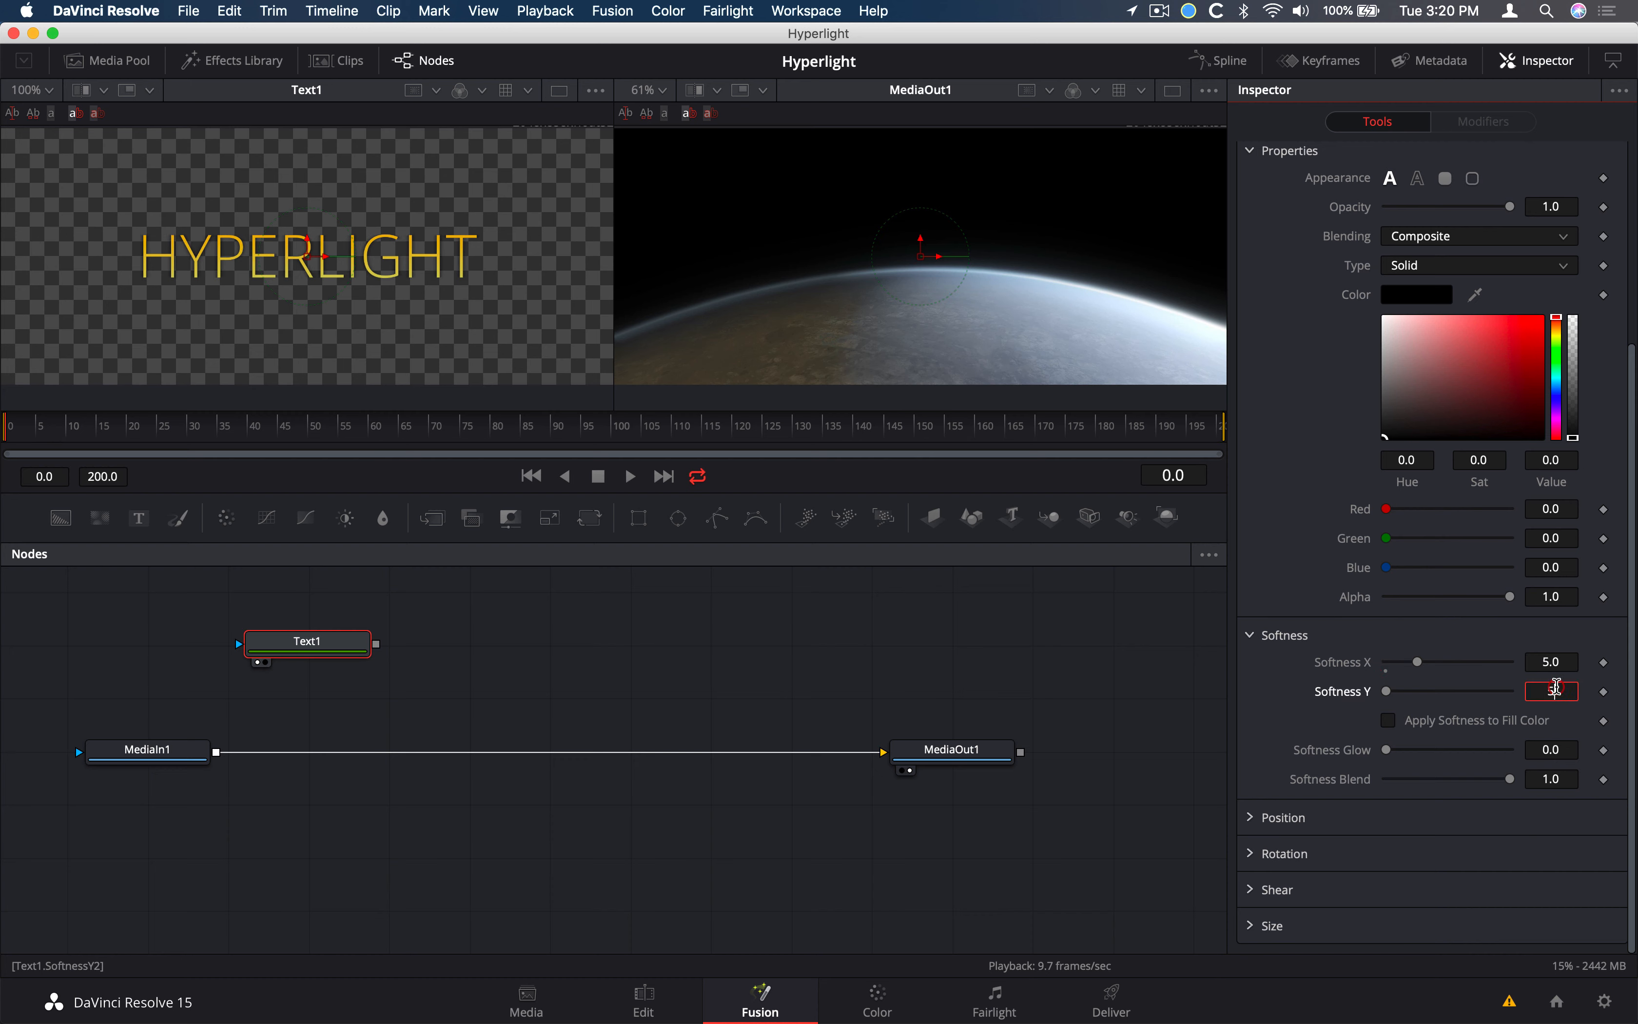
pyautogui.write('5')
pyautogui.press('Return')
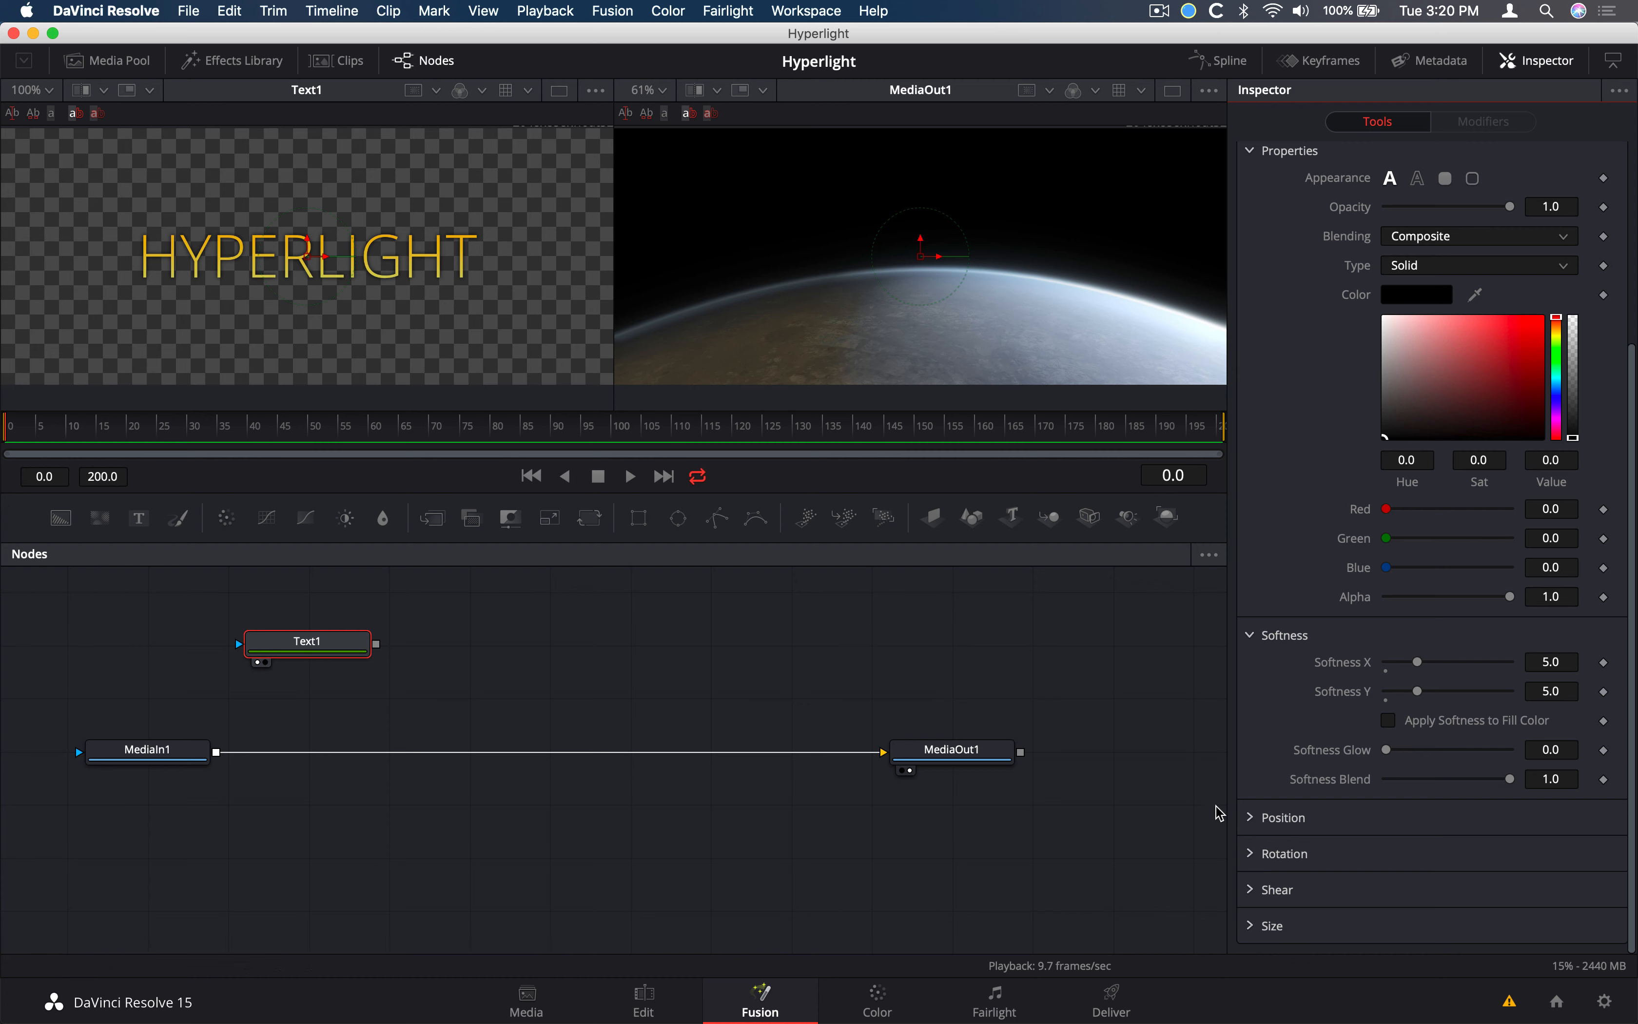
# Offset shading element 2 as a drop shadow, with X at about -0.073 and Y at about -0.047
pyautogui.click(1255, 818)
pyautogui.scroll(-4, 1330, 826)
pyautogui.moveTo(1423, 728); pyautogui.dragTo(1423, 731)
pyautogui.moveTo(1227, 710); pyautogui.dragTo(1137, 711)
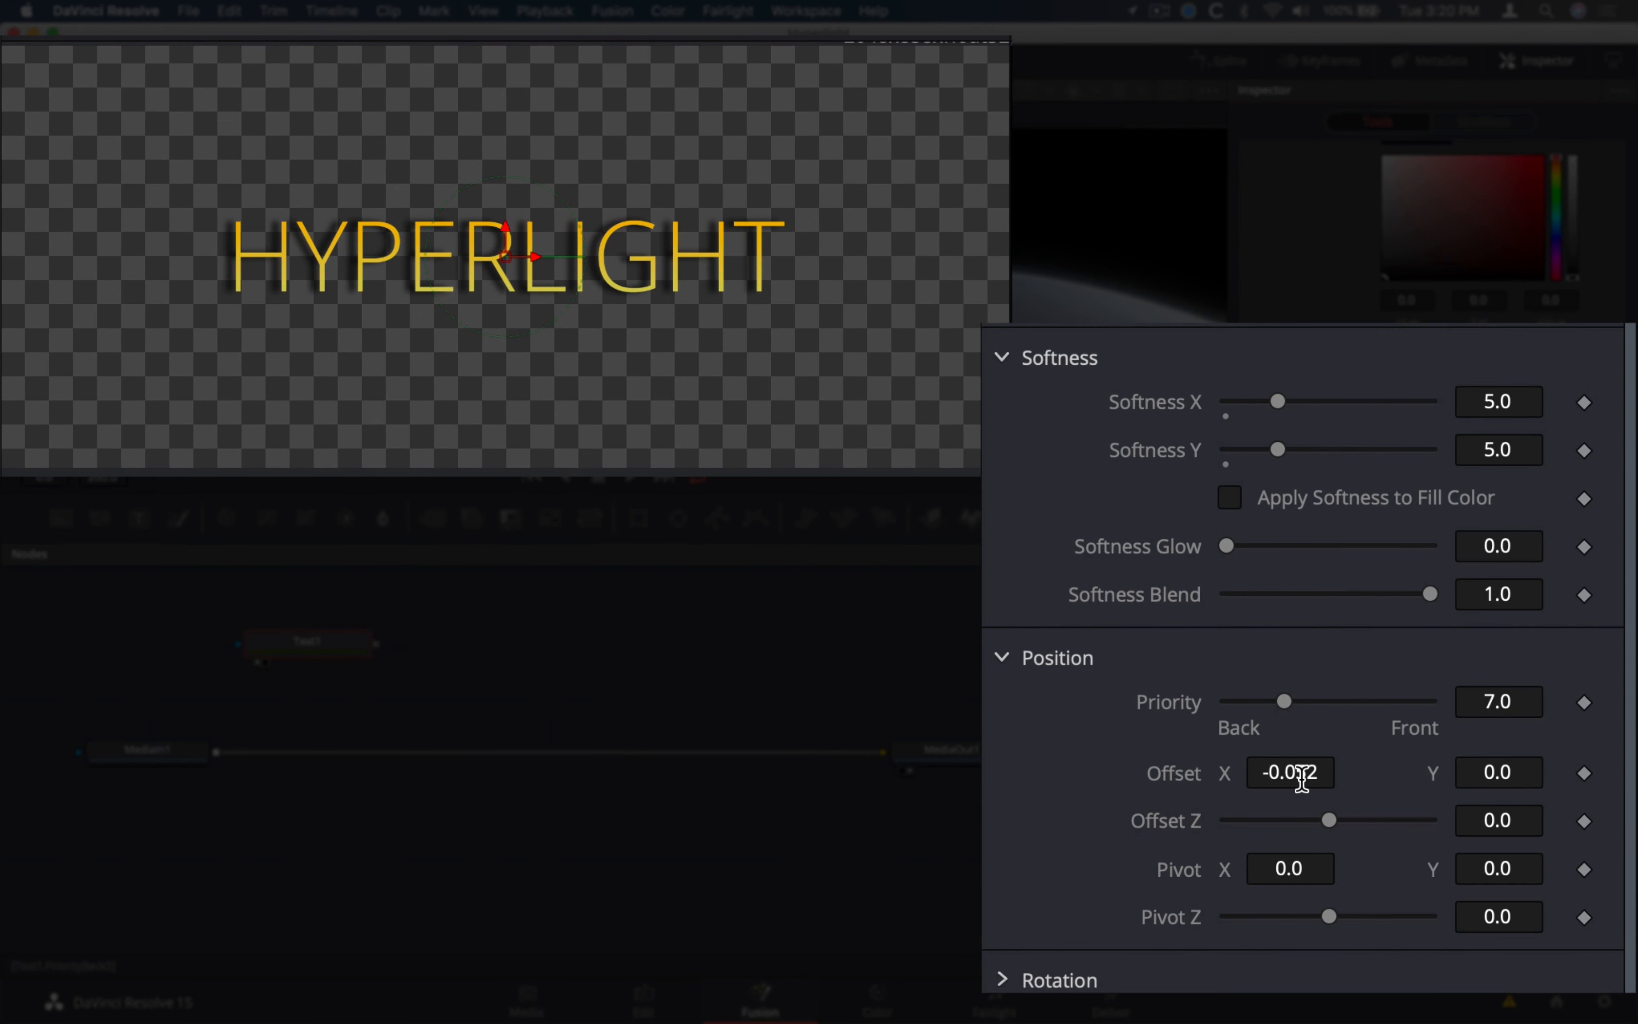
pyautogui.moveTo(1297, 772)
pyautogui.mouseDown()
pyautogui.moveTo(1255, 772)
pyautogui.moveTo(1288, 772)
pyautogui.mouseUp()
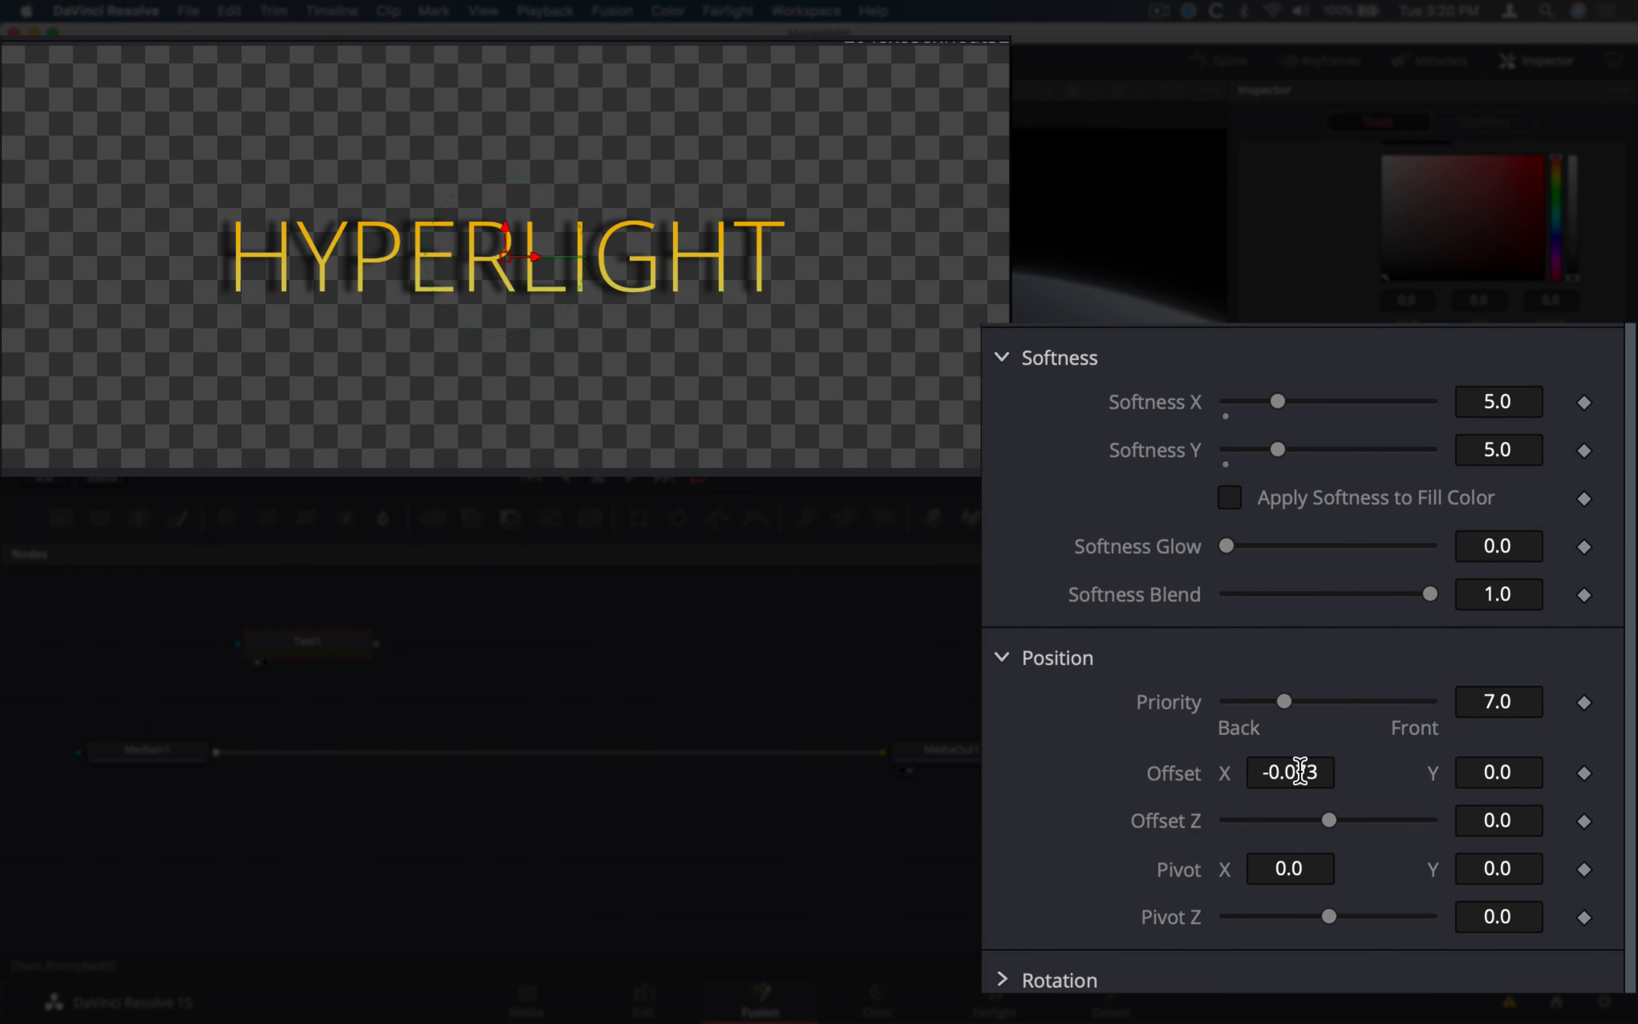
pyautogui.moveTo(1499, 772); pyautogui.dragTo(1425, 775)
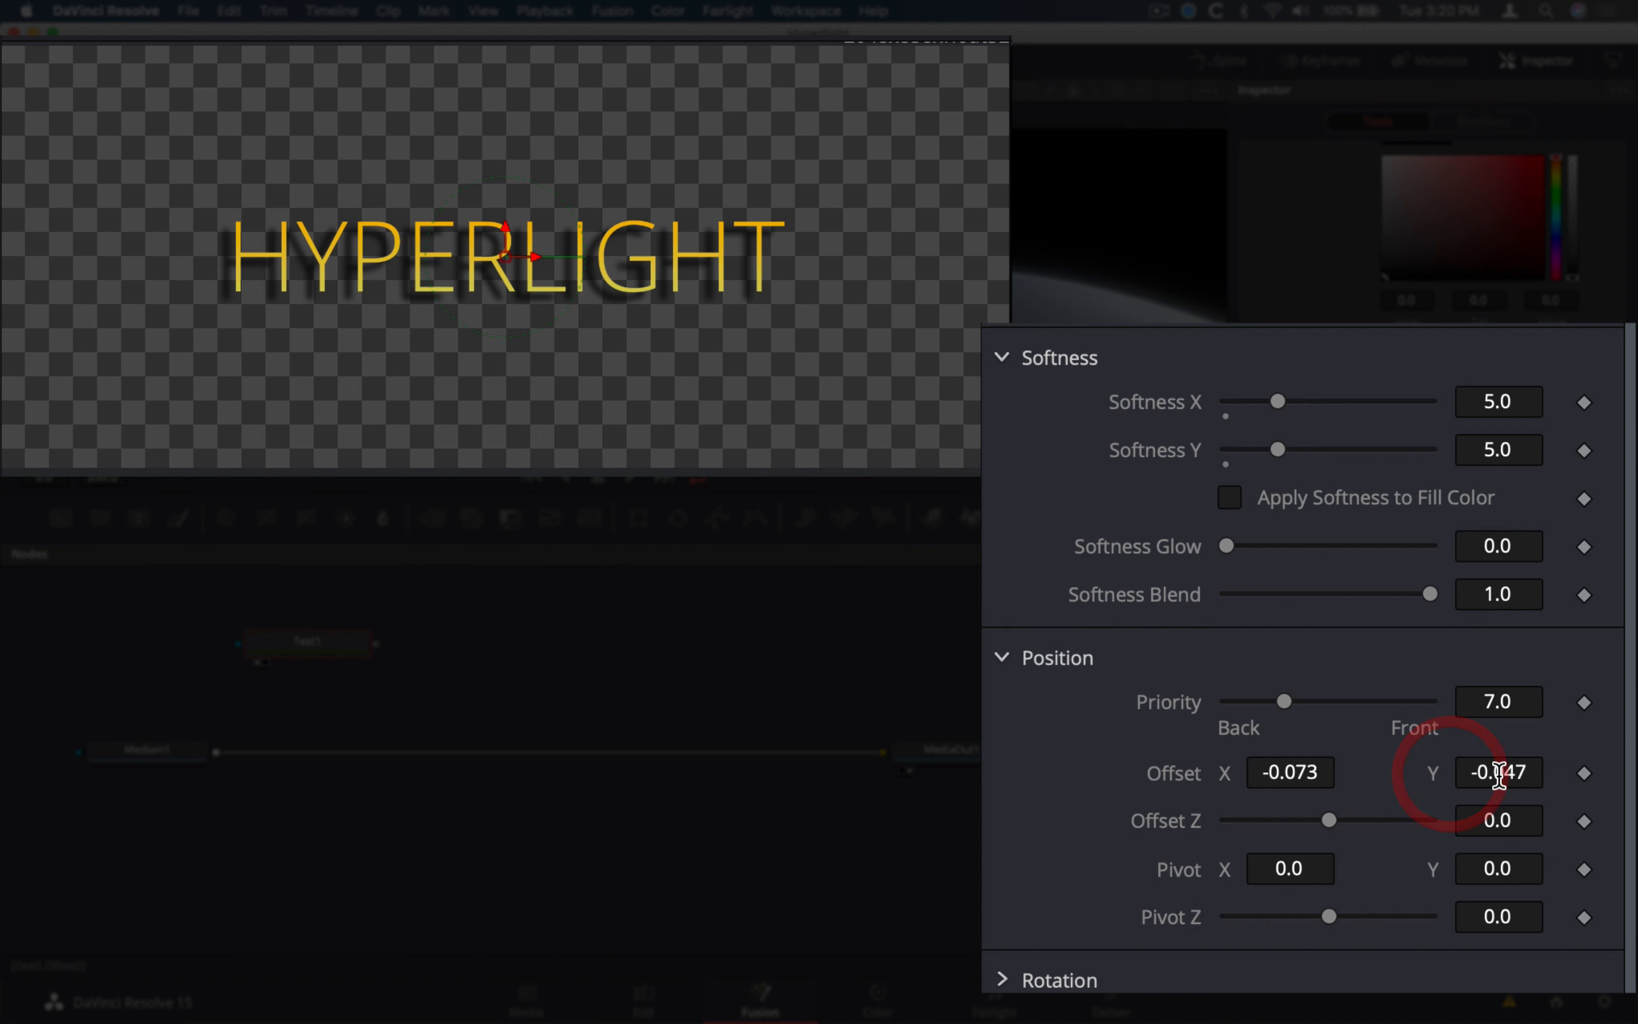
# Soften the black drop shadow by setting its Softness X and Softness Y to 10
pyautogui.click(1486, 410)
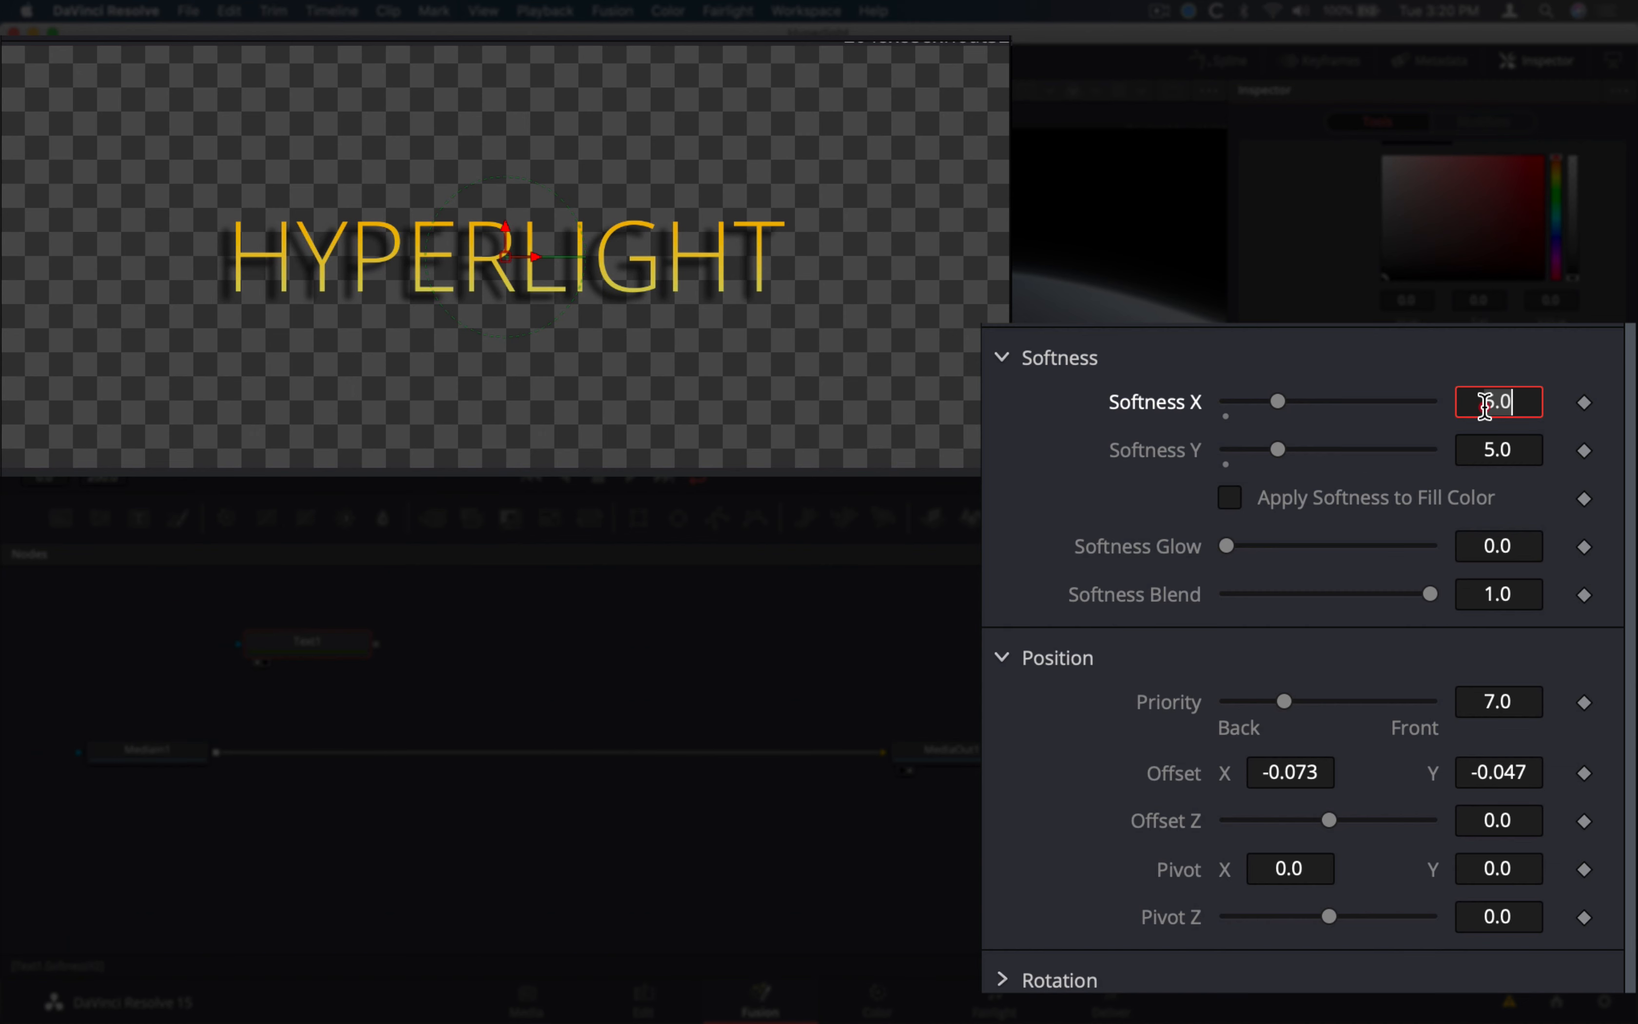
pyautogui.moveTo(1484, 408); pyautogui.dragTo(1539, 405)
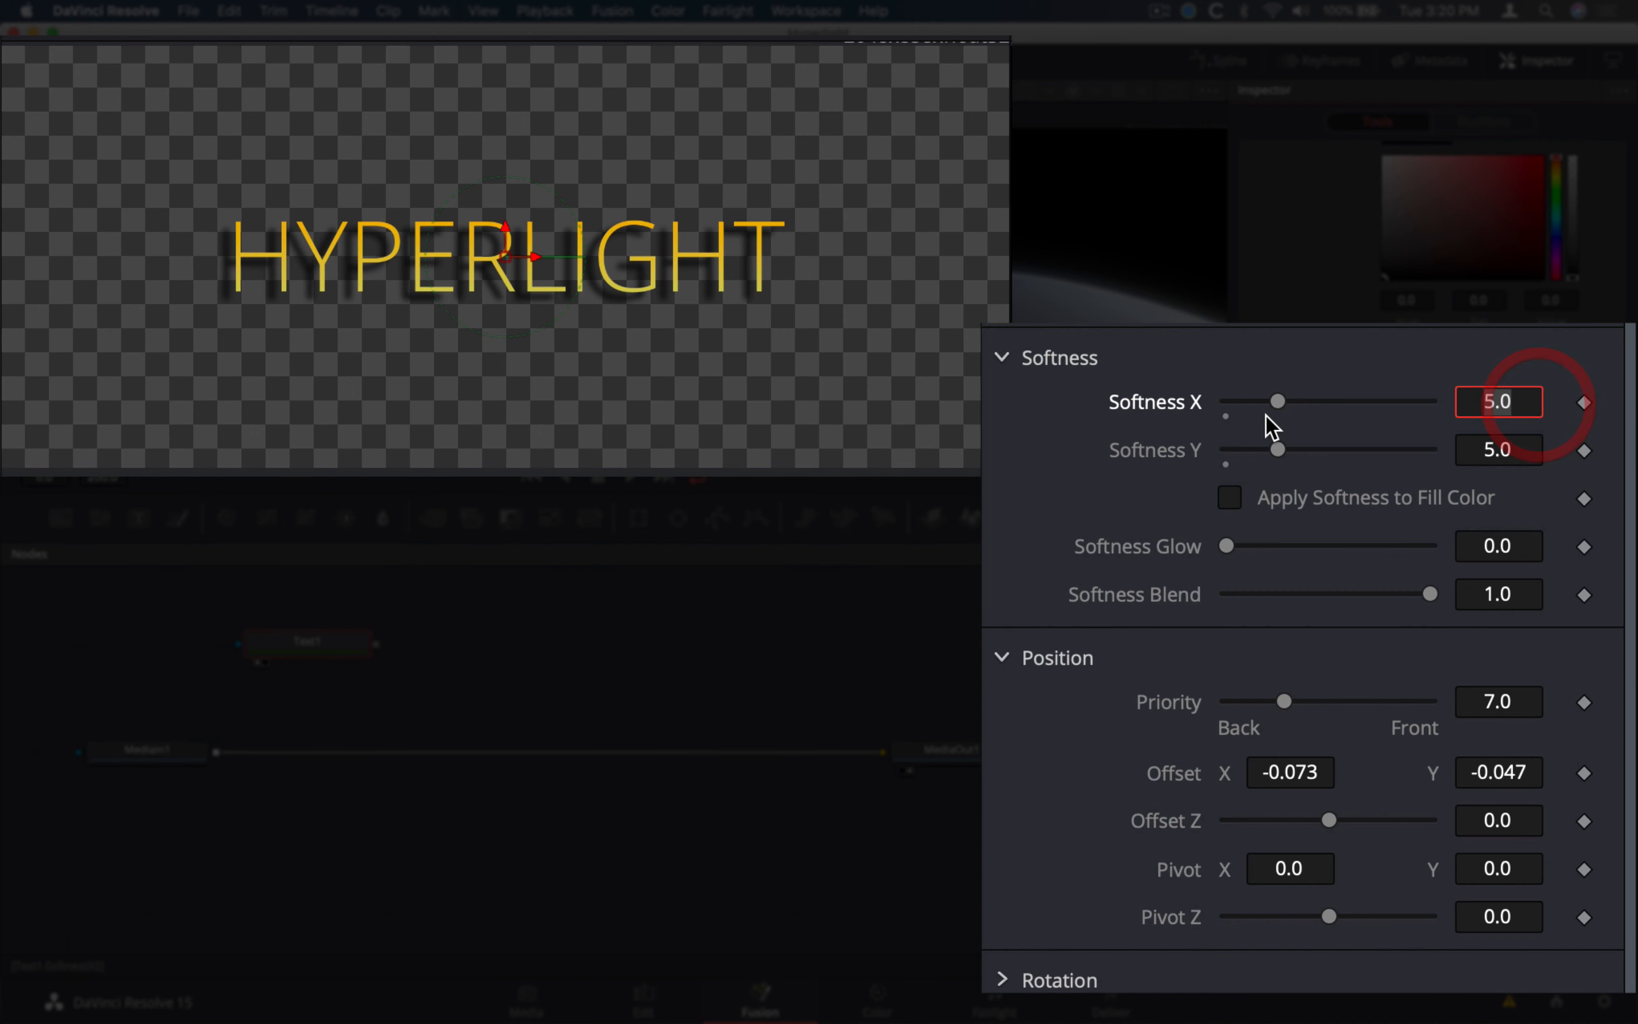
pyautogui.moveTo(1277, 401); pyautogui.dragTo(1324, 414)
pyautogui.click(1499, 408)
pyautogui.write('10')
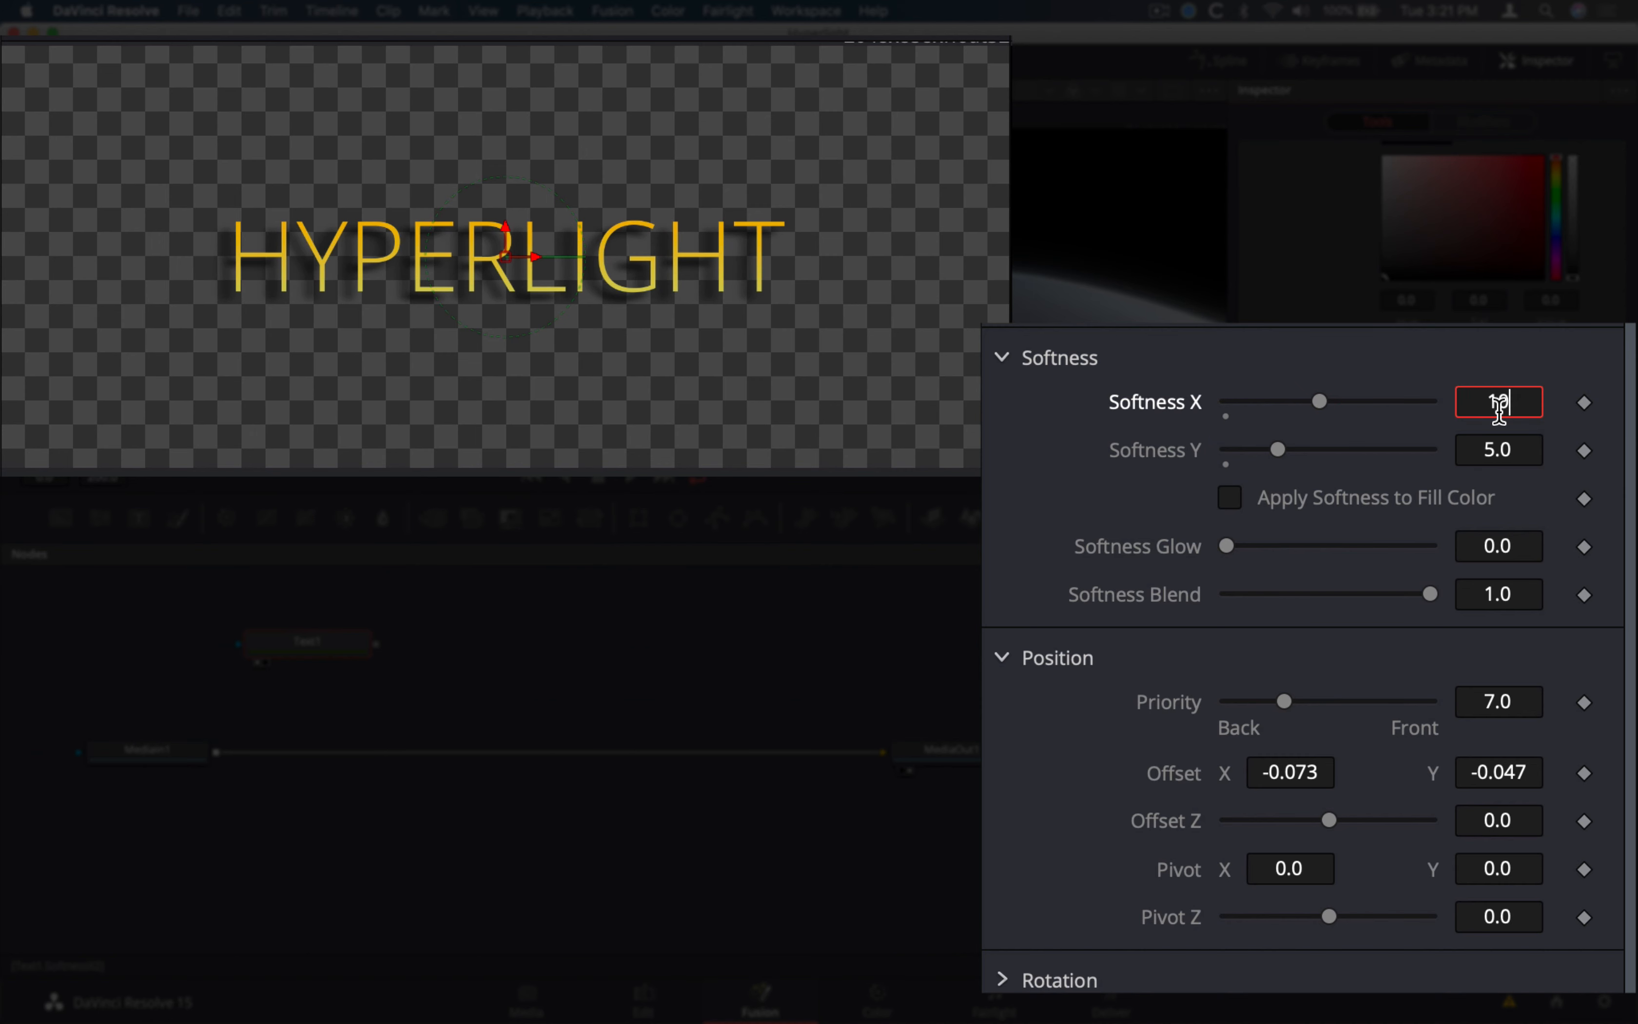
pyautogui.press('Tab')
pyautogui.write('10')
pyautogui.press('Tab')
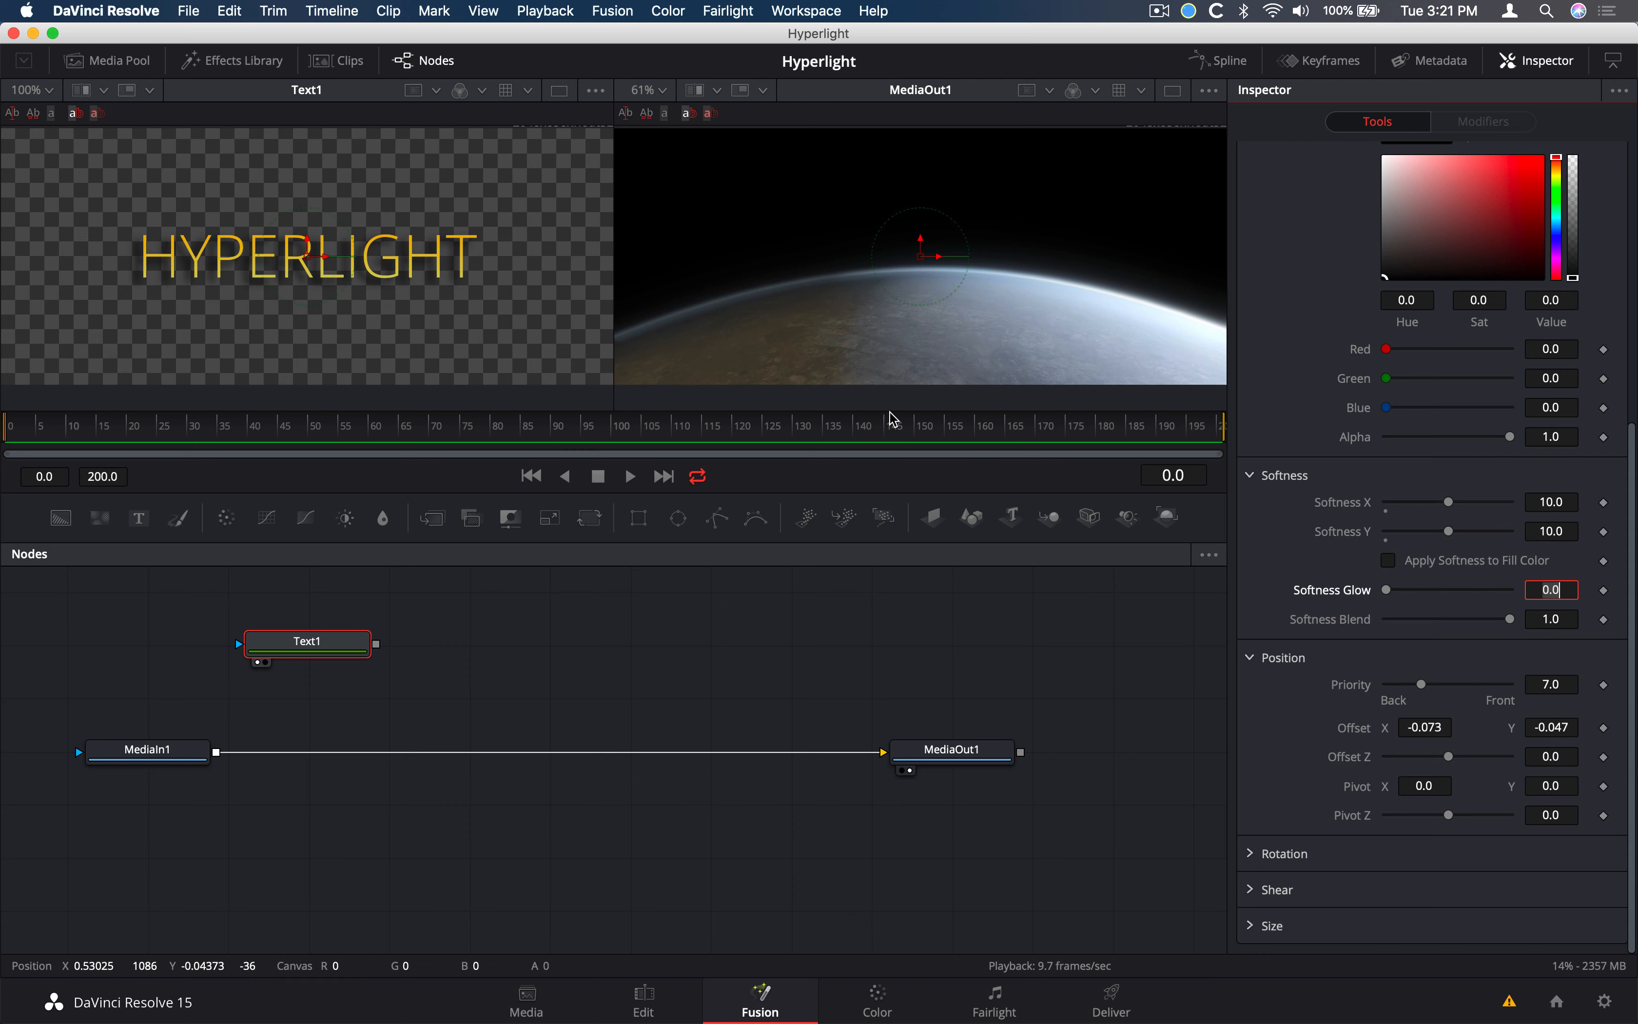
# Move the Text1 node closer above MediaIn1 and rename MediaIn1 as PLANET
pyautogui.moveTo(322, 643); pyautogui.dragTo(247, 639)
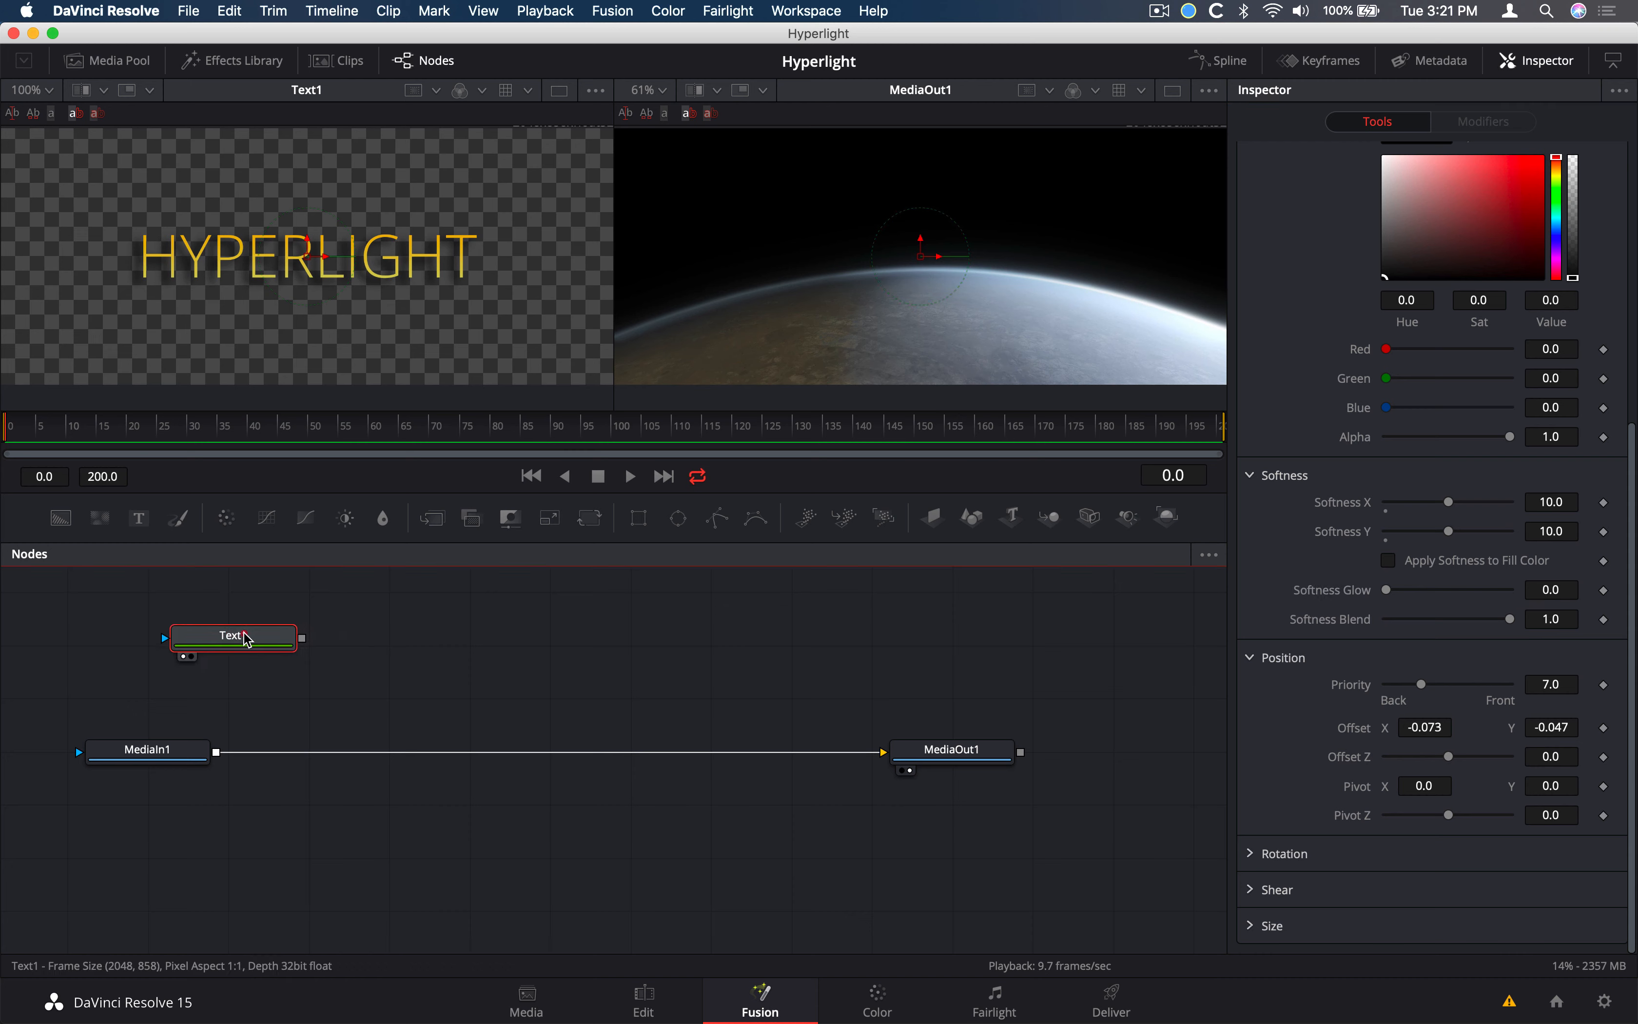
pyautogui.click(192, 751)
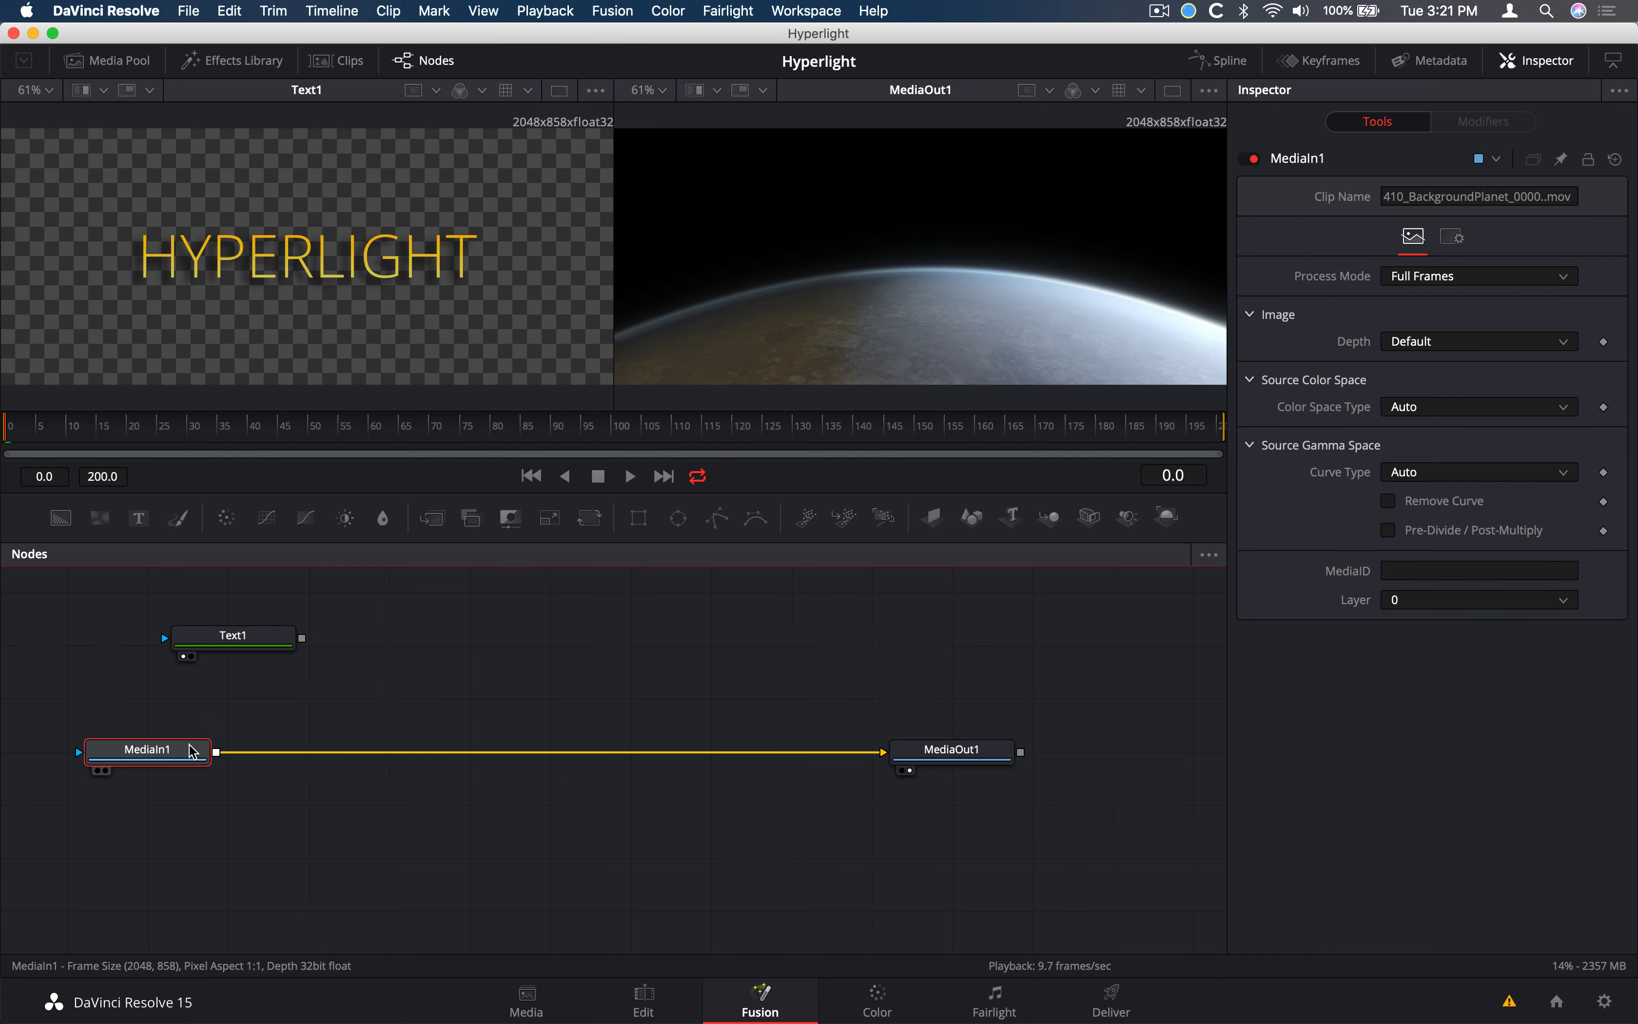
pyautogui.rightClick(192, 749)
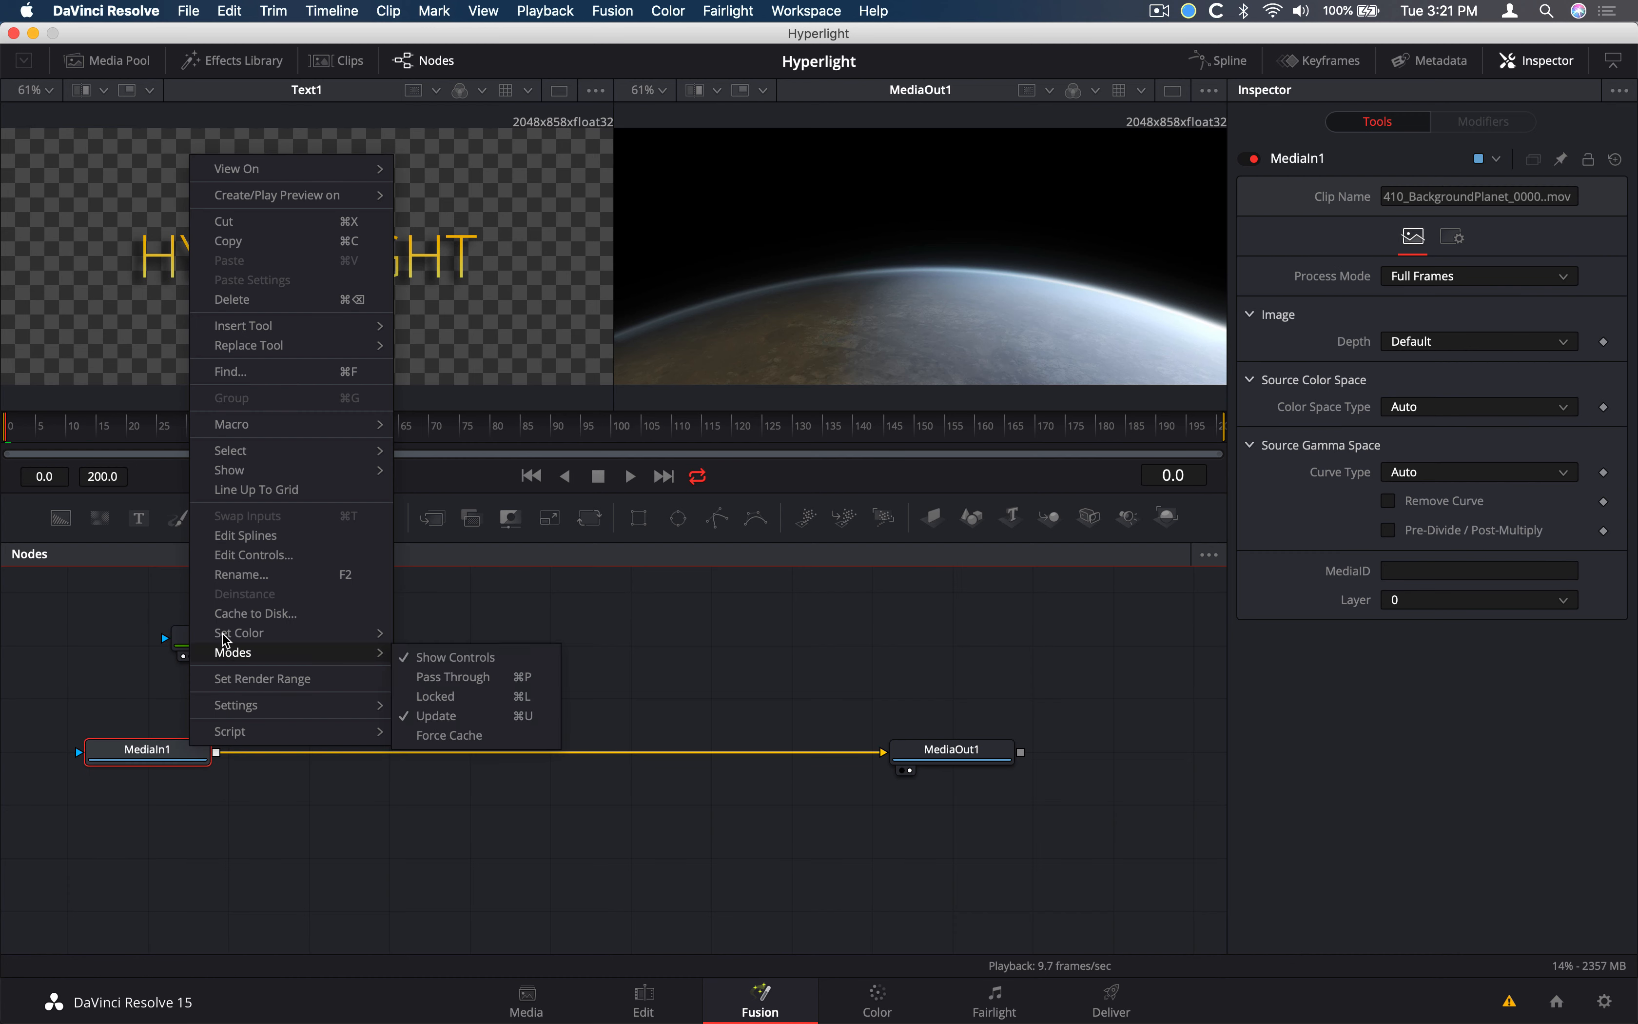
pyautogui.click(256, 579)
pyautogui.write('PLANET')
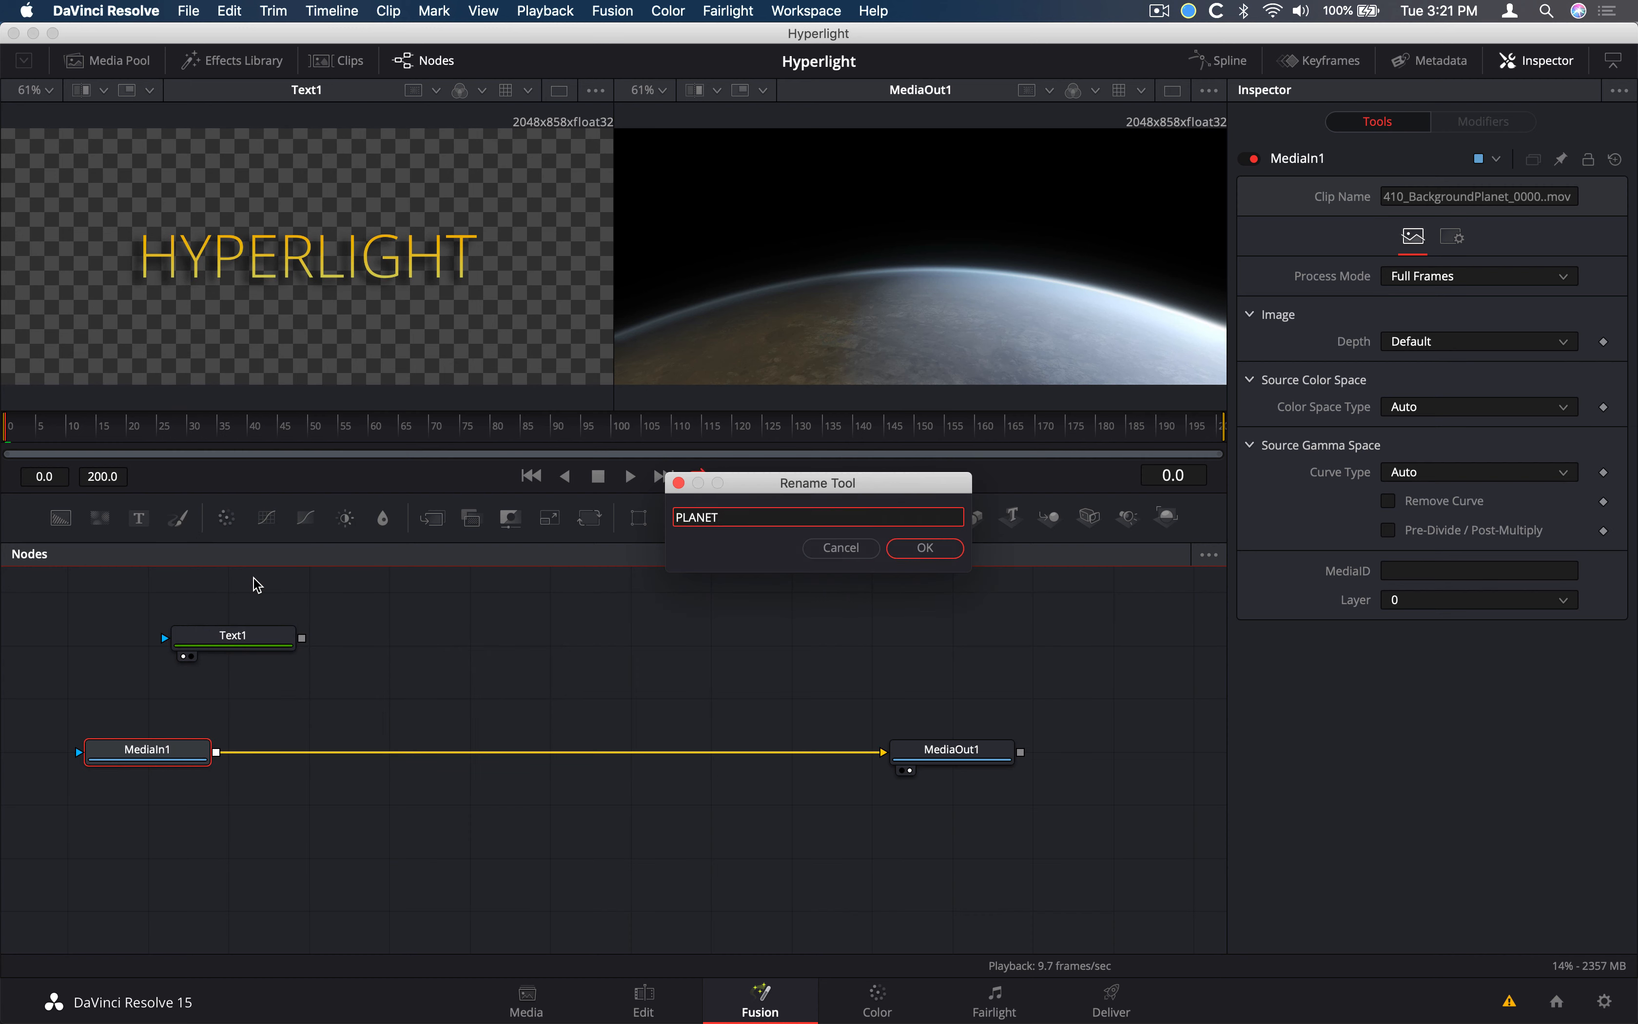
pyautogui.press('Return')
# Rename the MediaOut1 node as OUTPUT
pyautogui.click(923, 750)
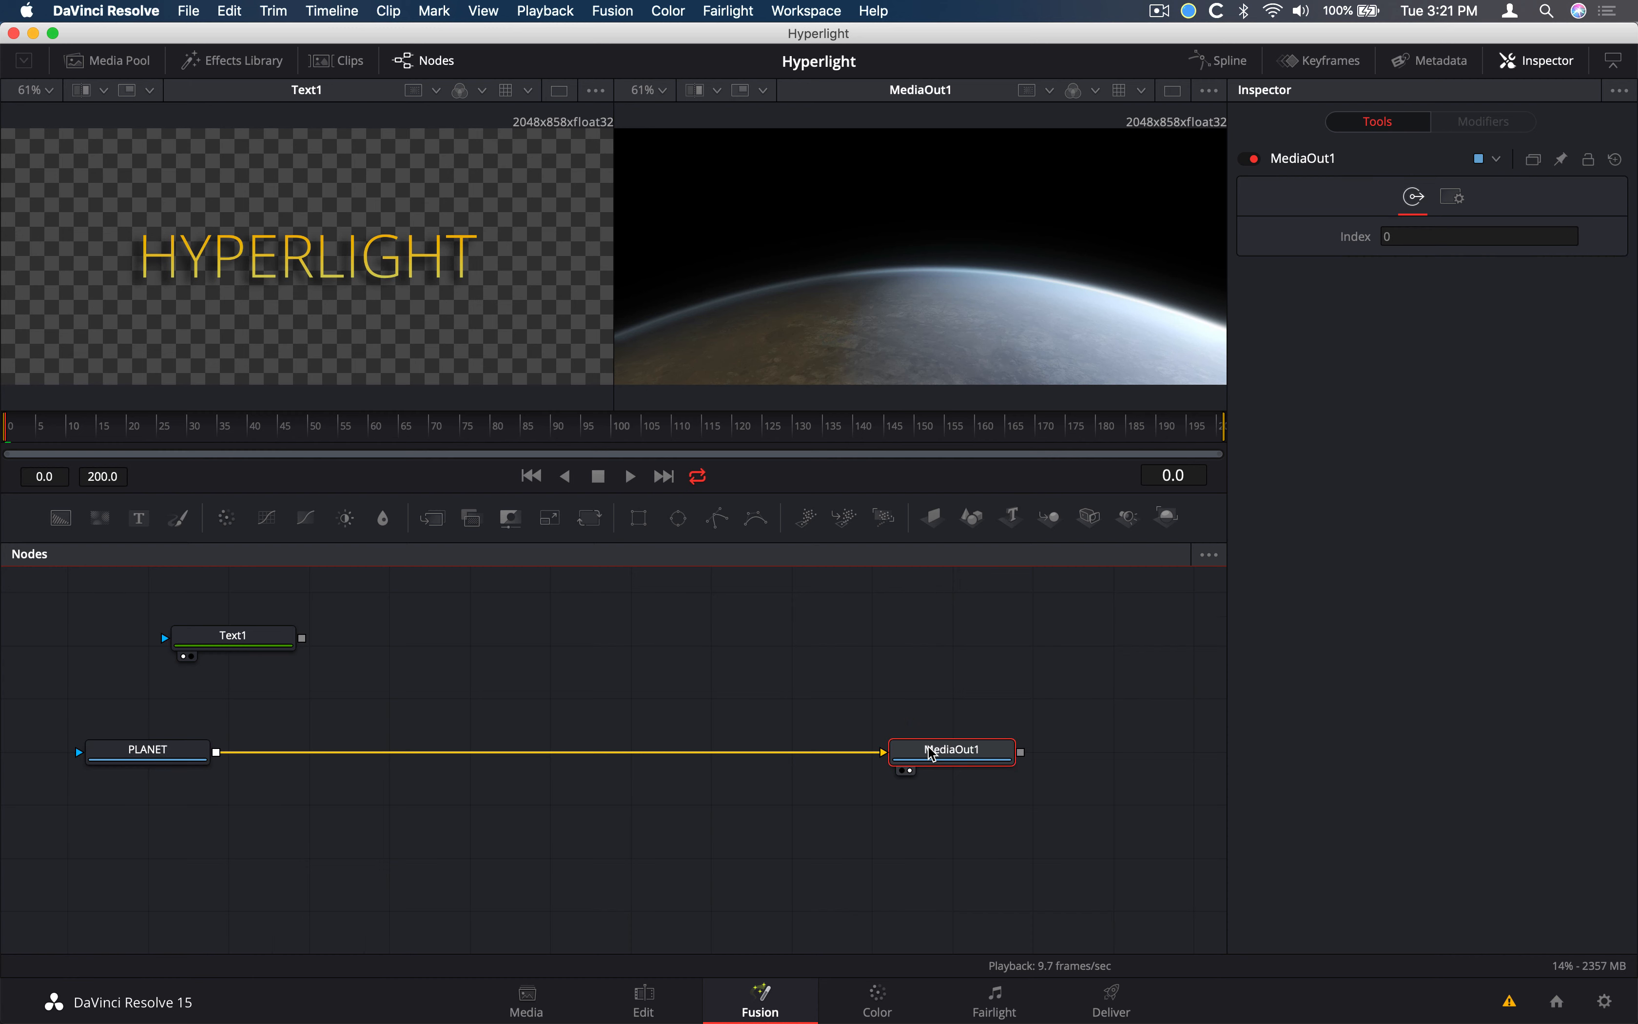
pyautogui.rightClick(931, 750)
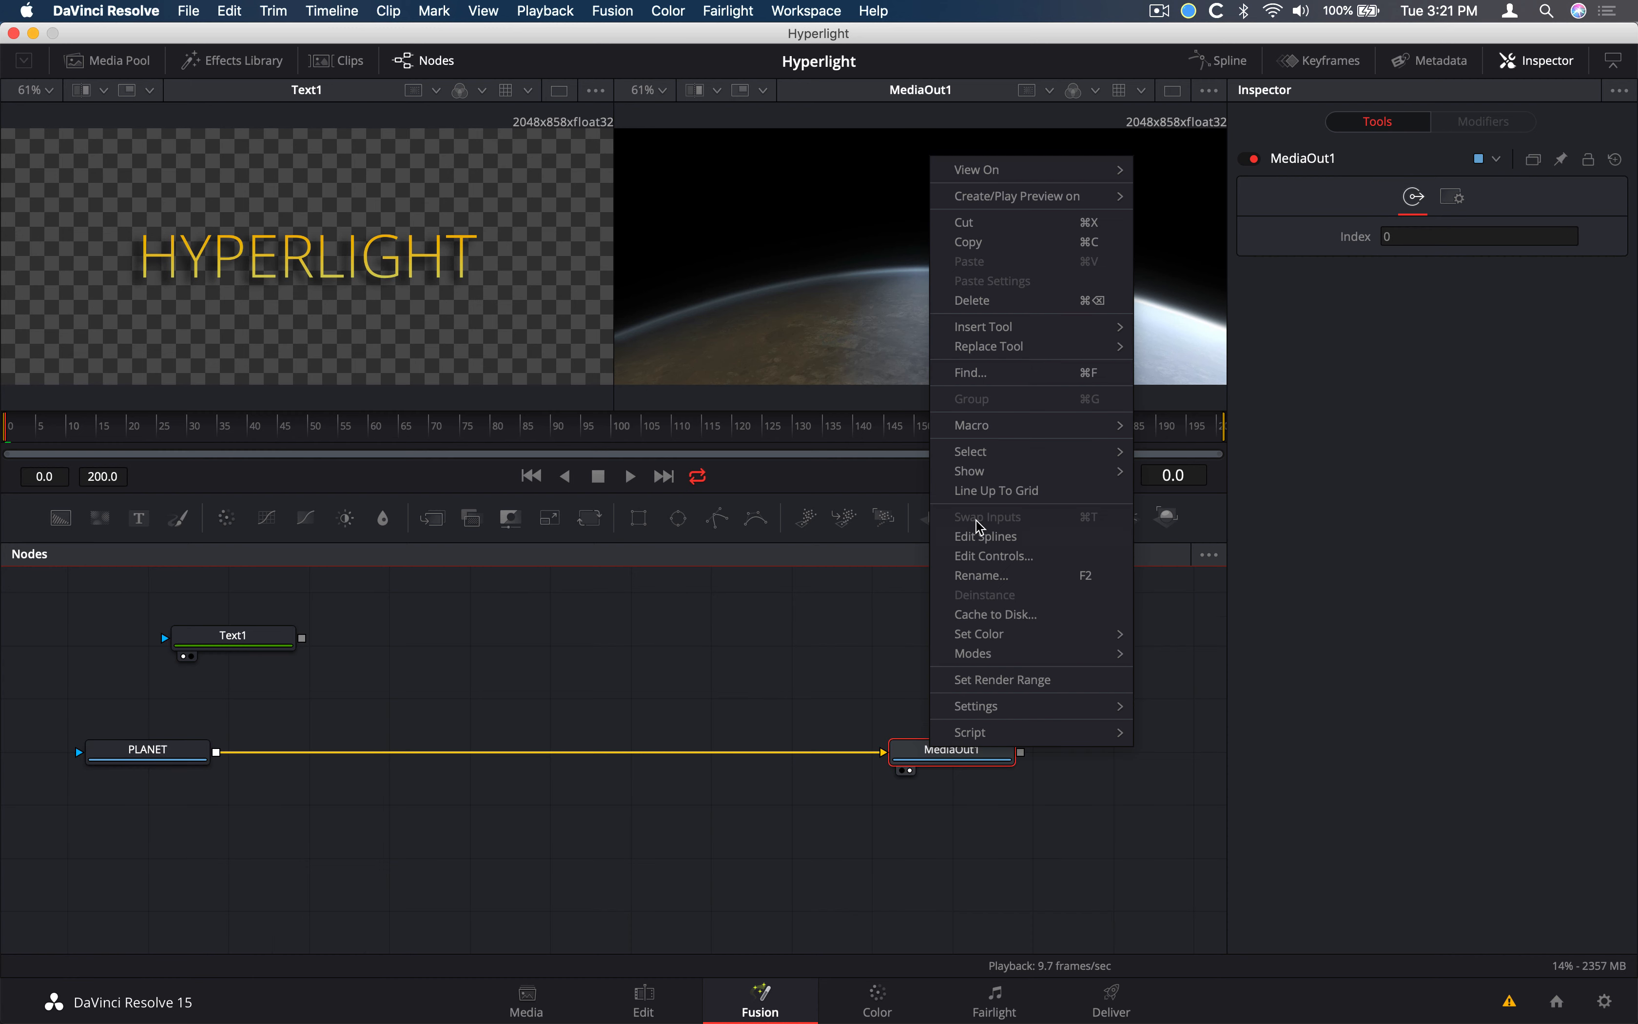
pyautogui.click(982, 575)
pyautogui.write('OUTPUT')
pyautogui.press('Return')
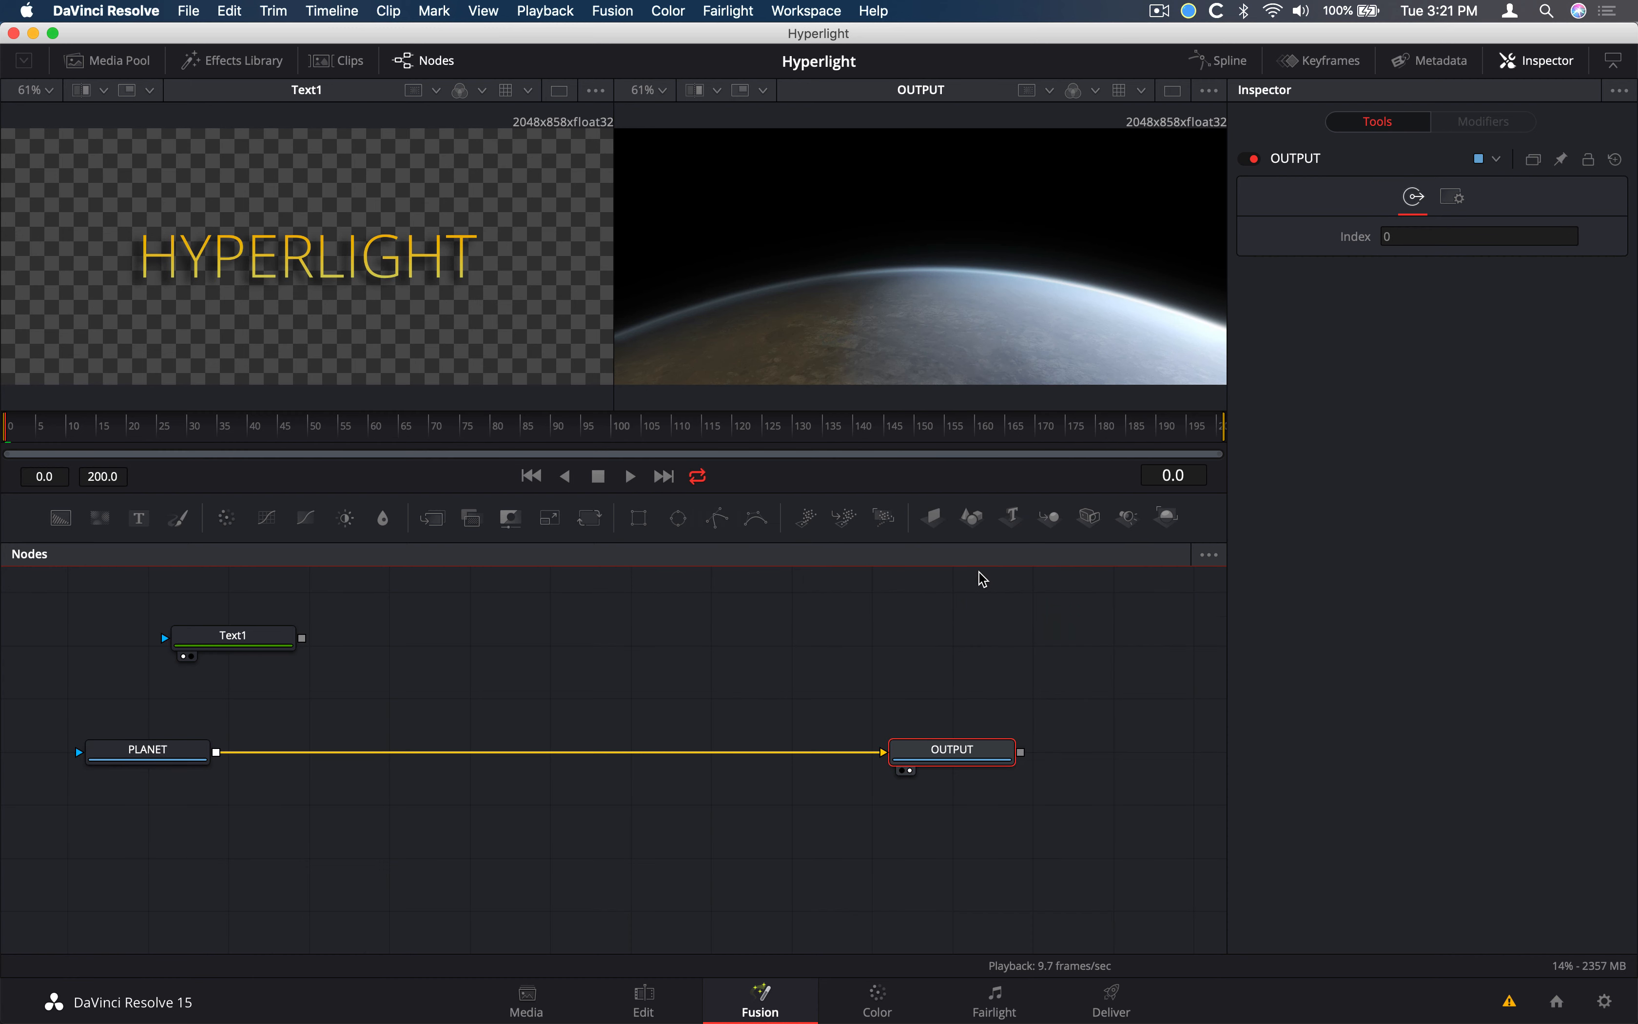
# Rename the Text1 node as HYPERLIGHT
pyautogui.click(227, 636)
pyautogui.rightClick(226, 637)
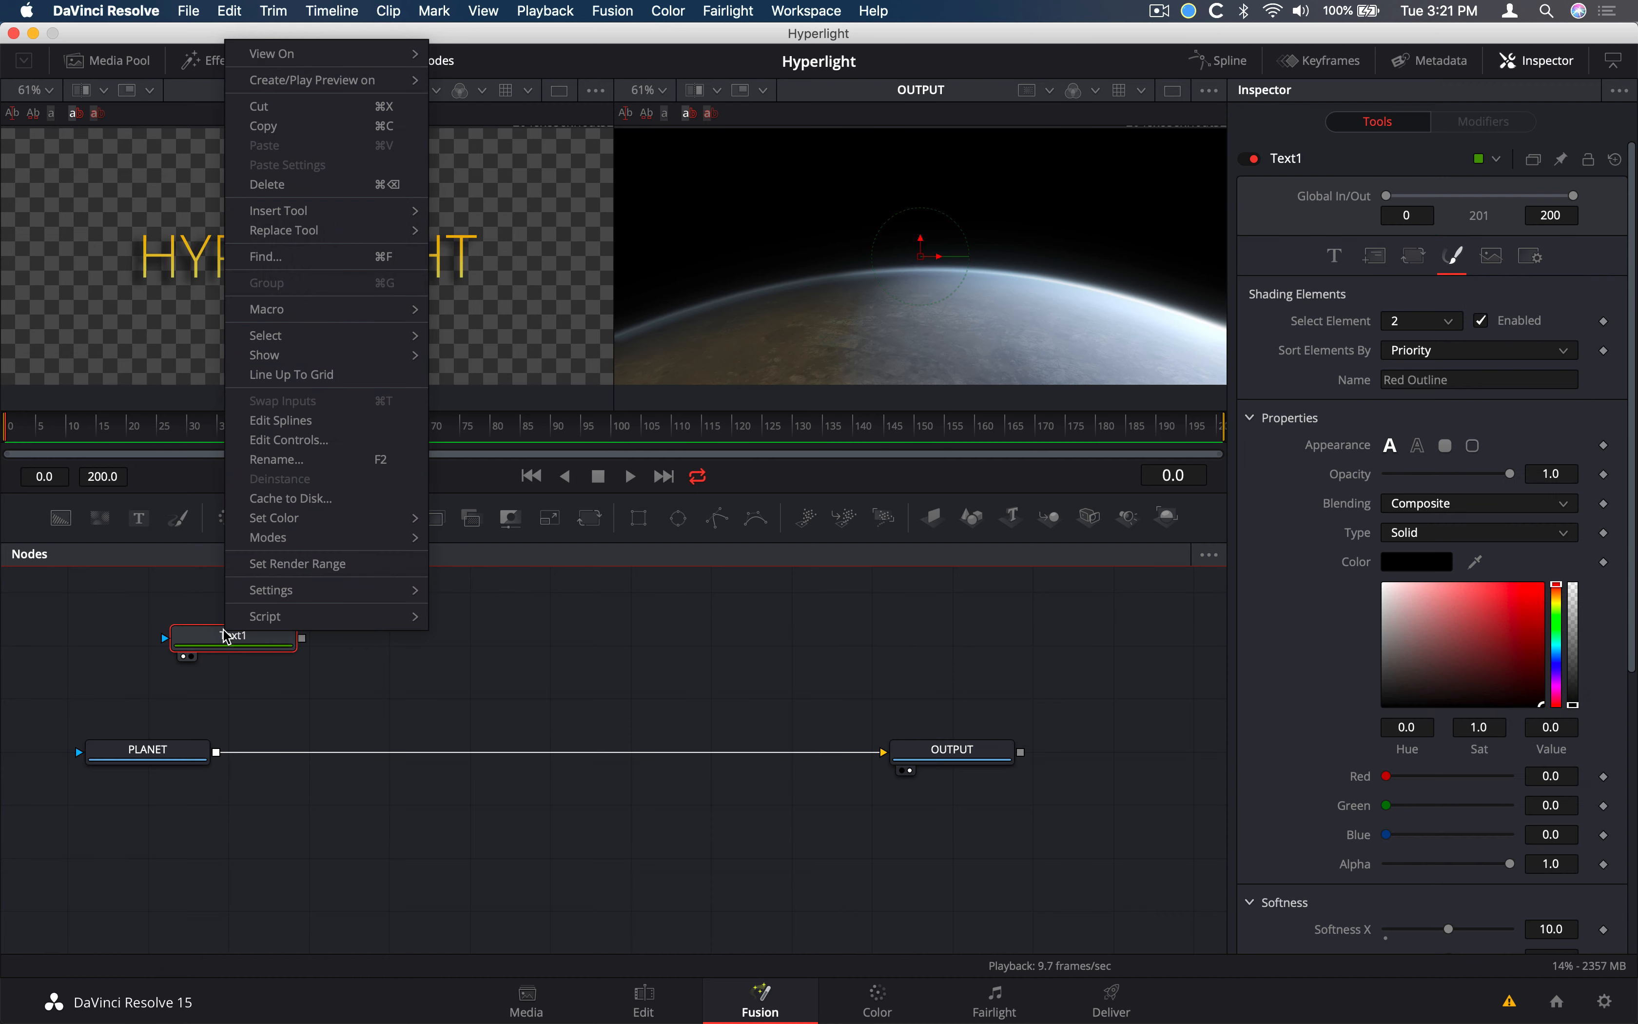
pyautogui.click(305, 461)
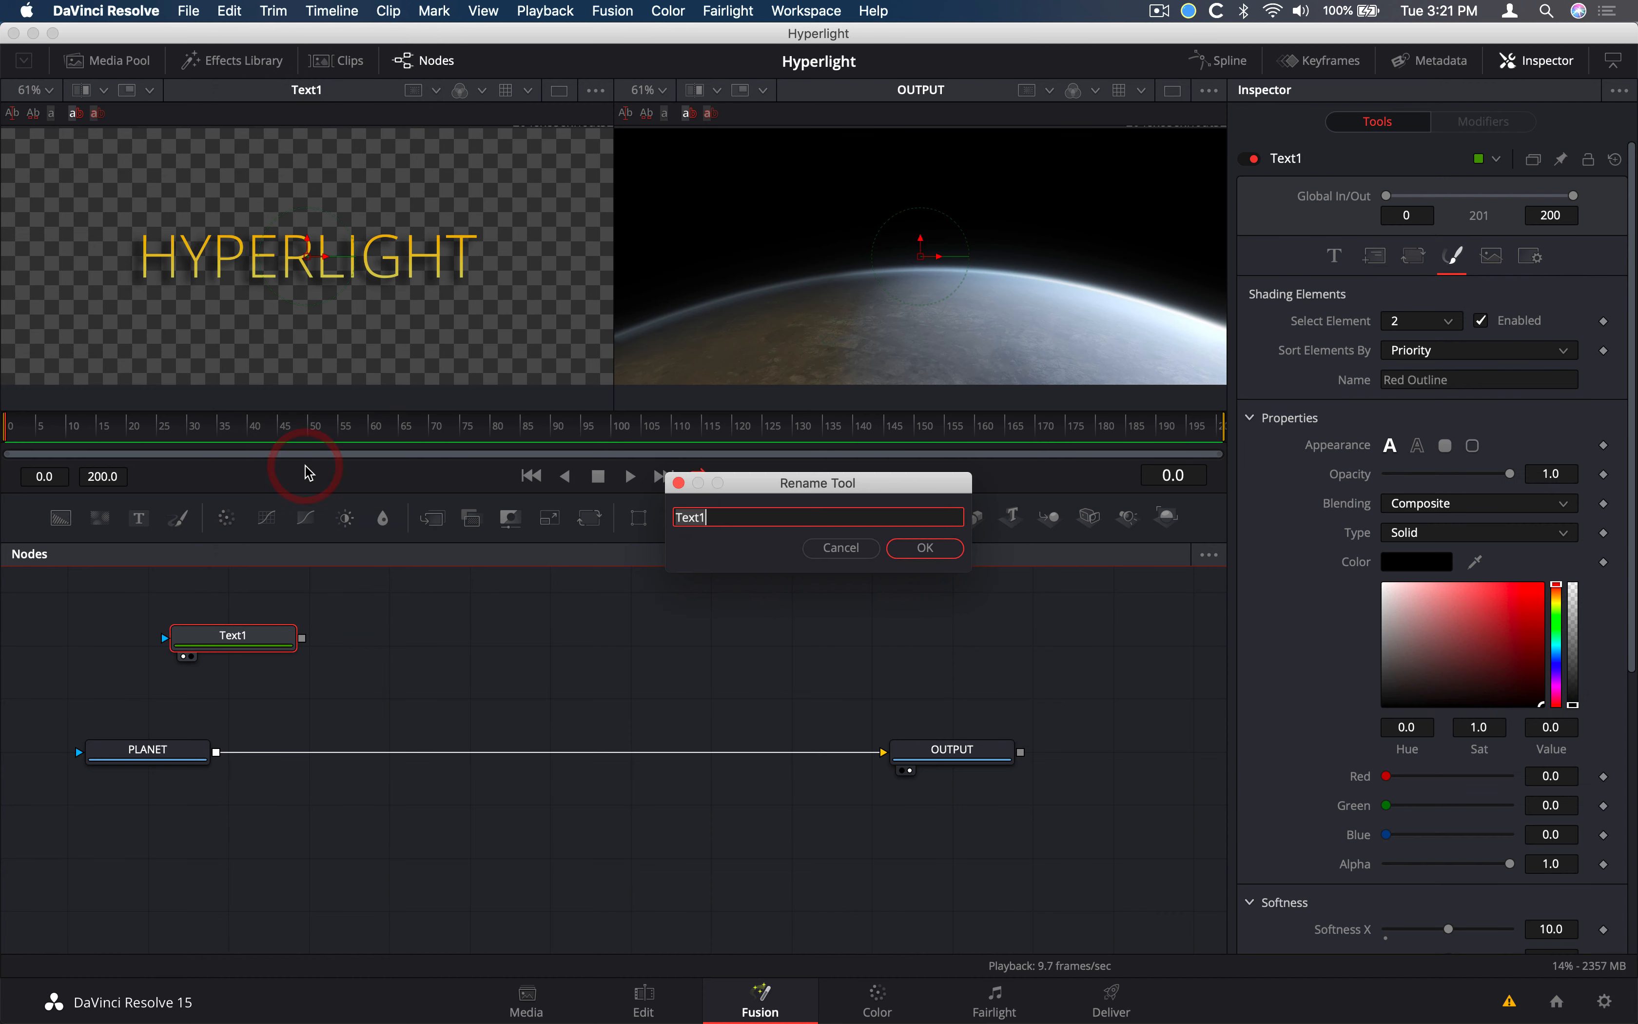
pyautogui.write('HYPERLIGHT')
pyautogui.press('Return')
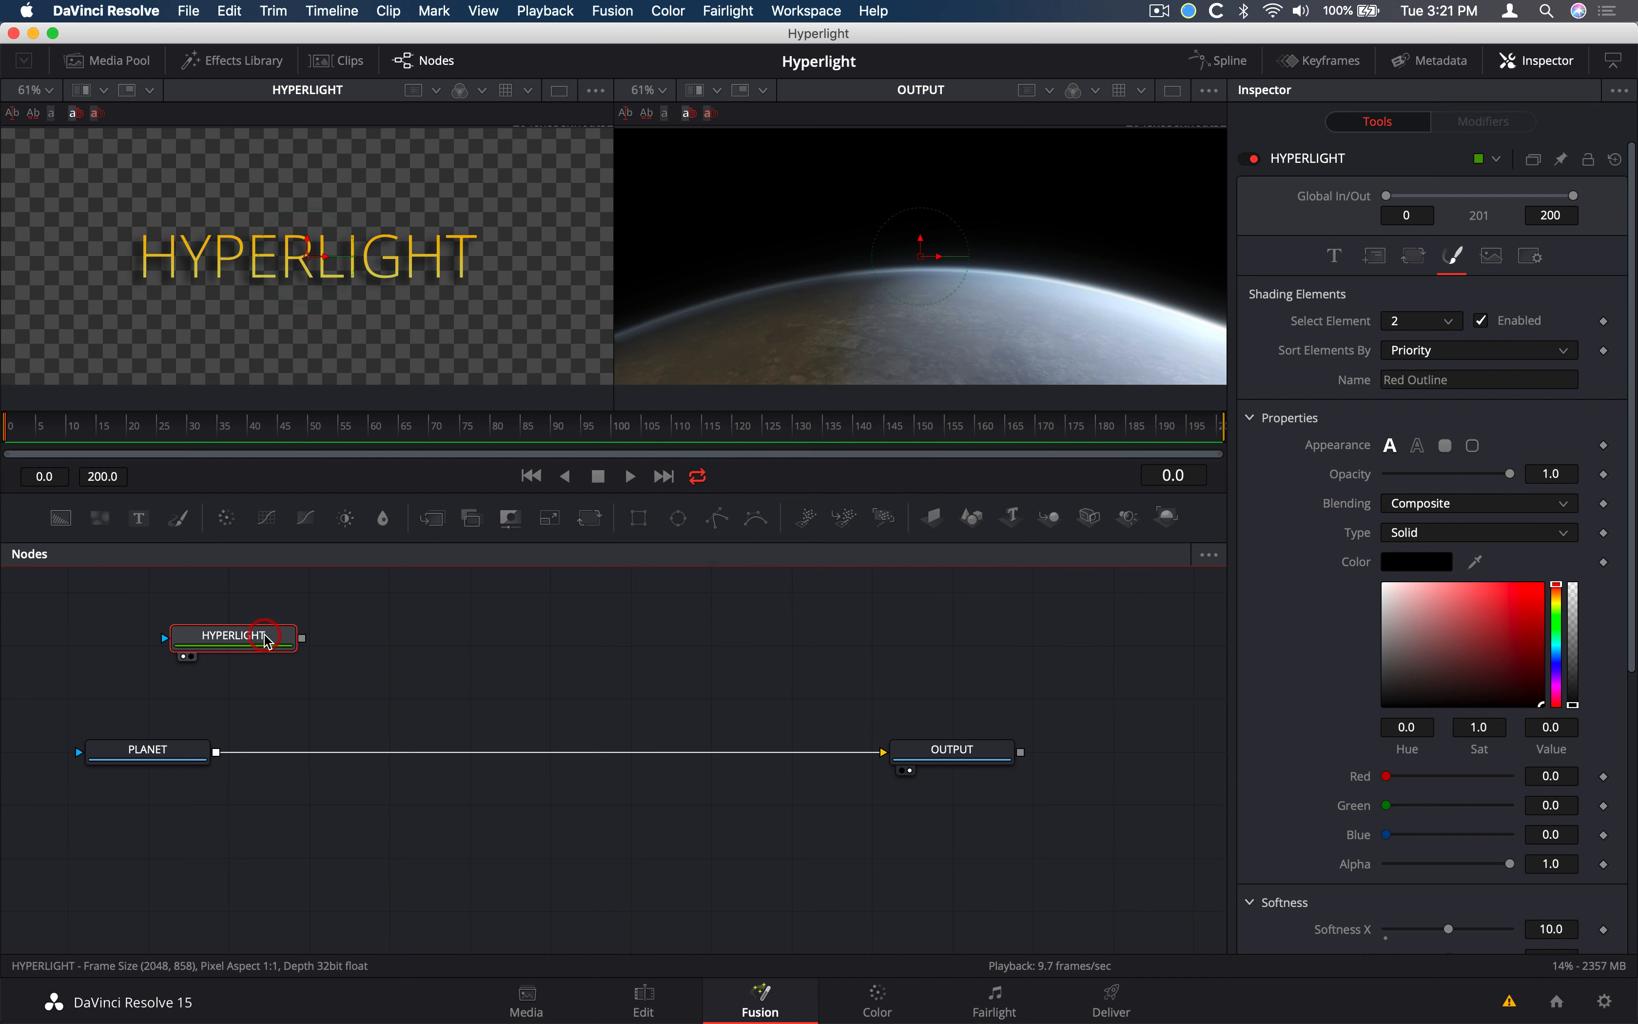
# Insert a Merge node after PLANET and connect the HYPERLIGHT title to its foreground input
pyautogui.click(157, 752)
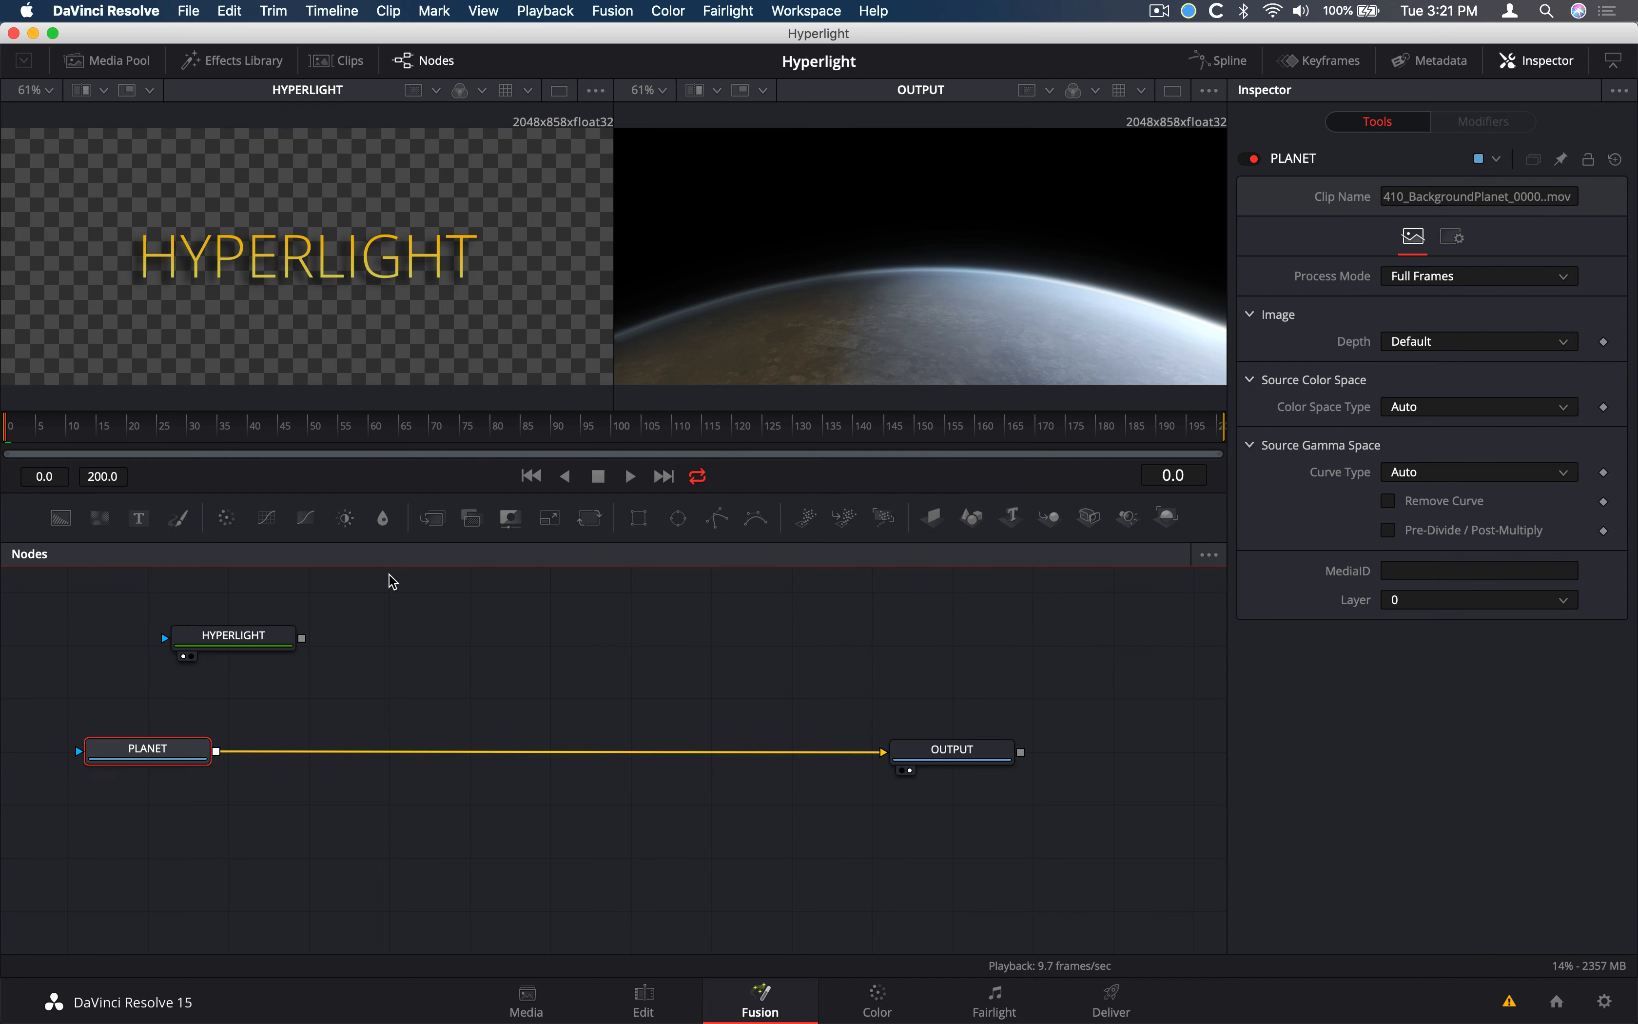
pyautogui.click(435, 530)
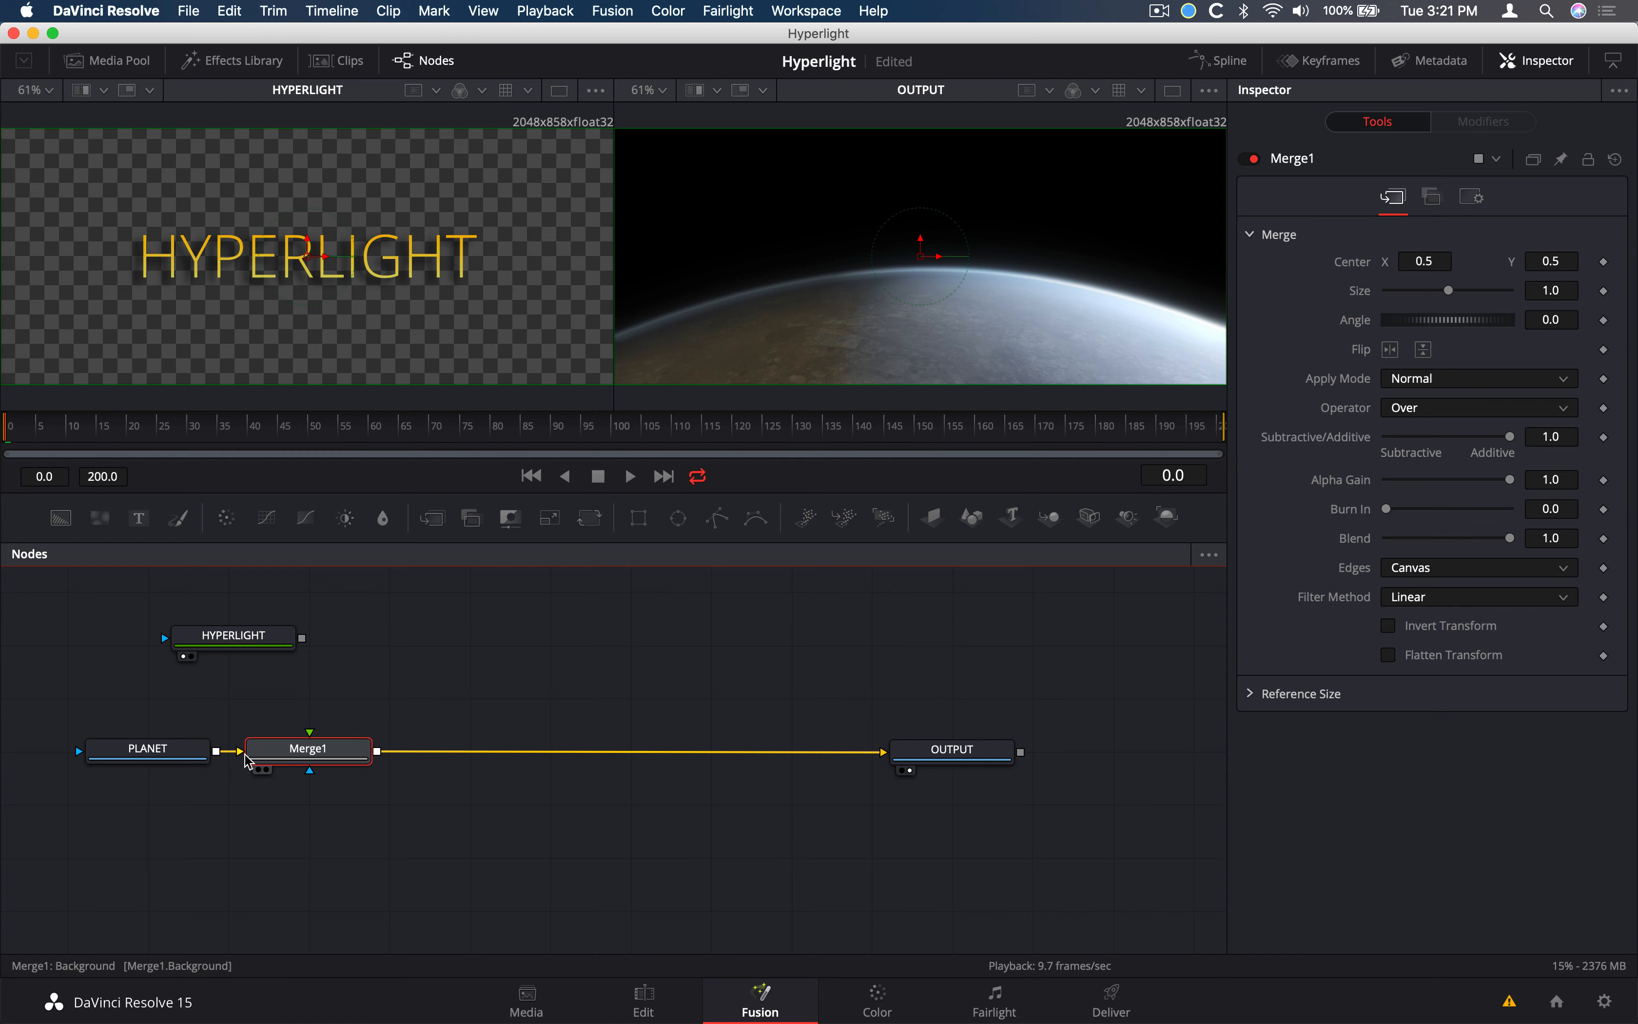
pyautogui.moveTo(303, 640); pyautogui.dragTo(350, 652)
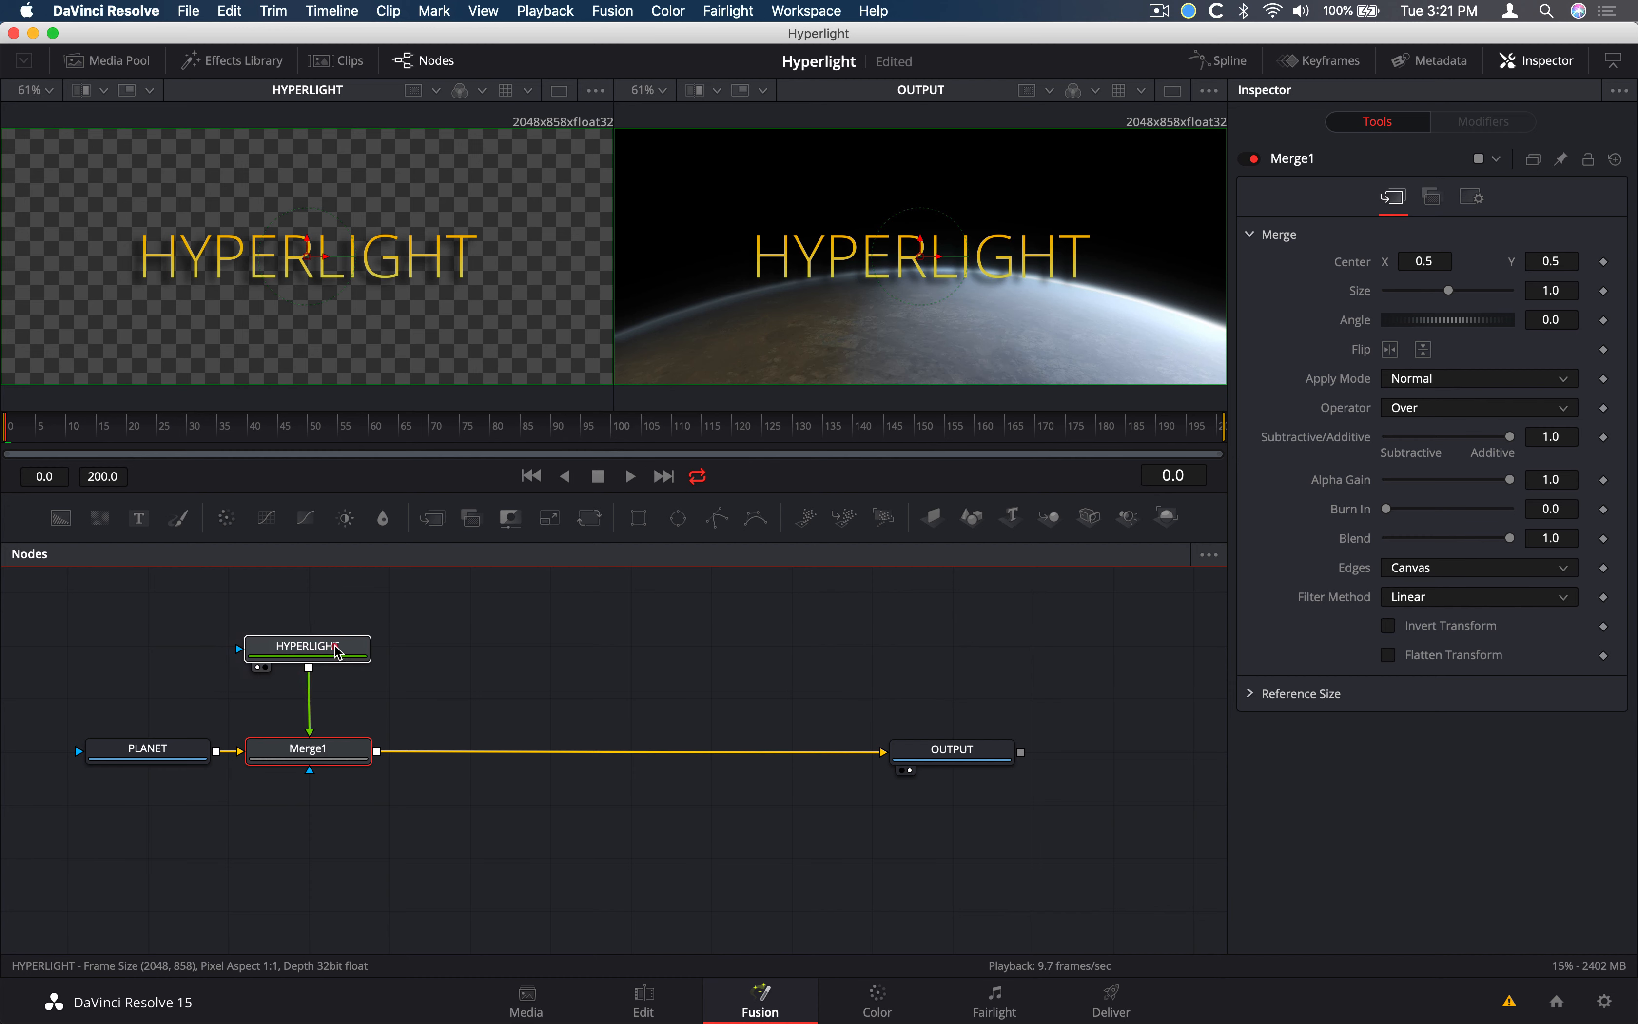
# Adjust the title's drop shadow offset at frame 100 to X about -0.045 and Y about -0.061, and save the project
pyautogui.press('space')
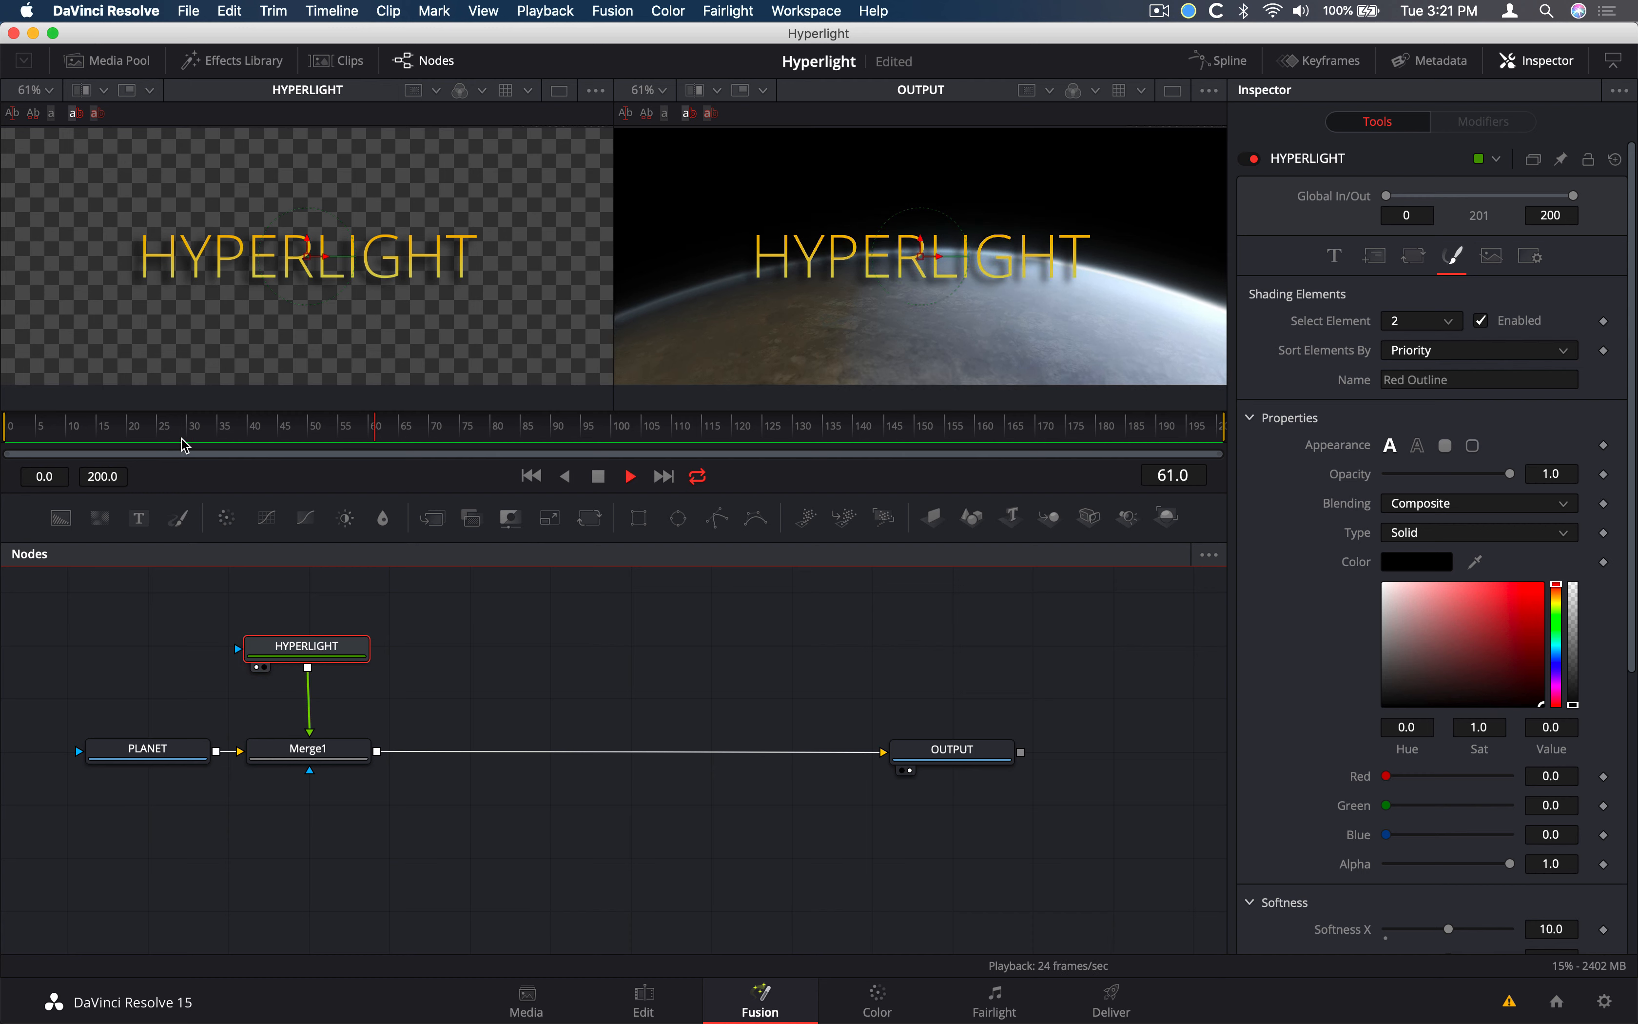
pyautogui.press('space')
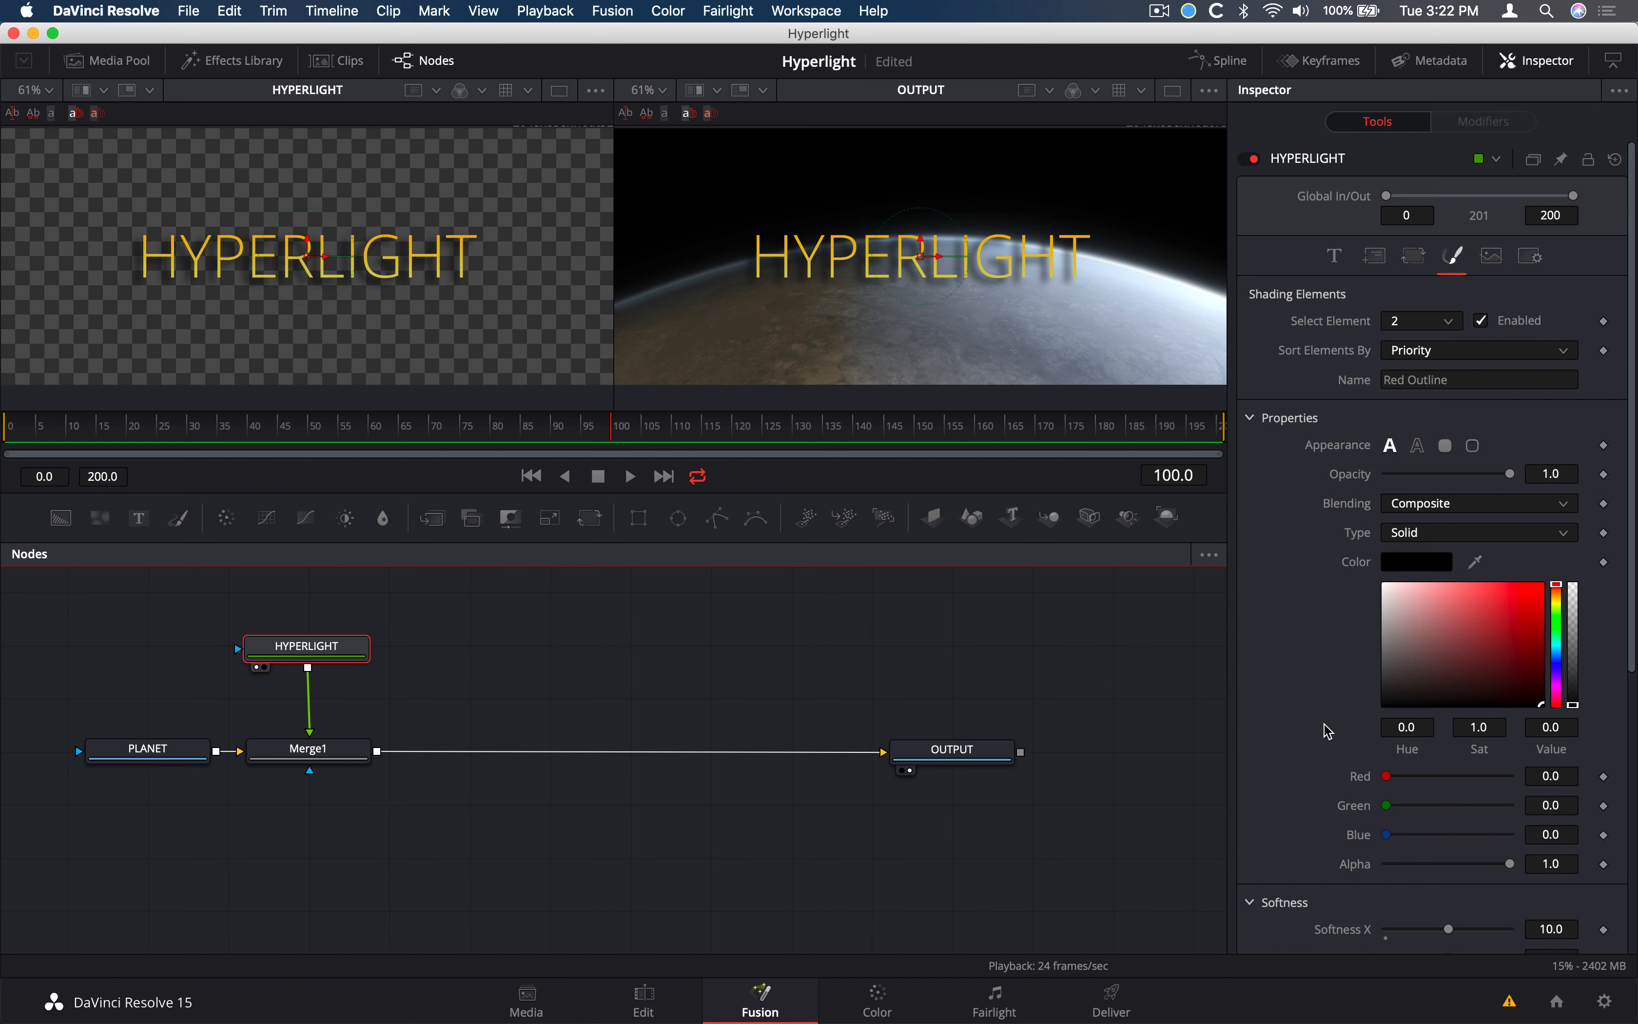
pyautogui.scroll(-10, 1326, 731)
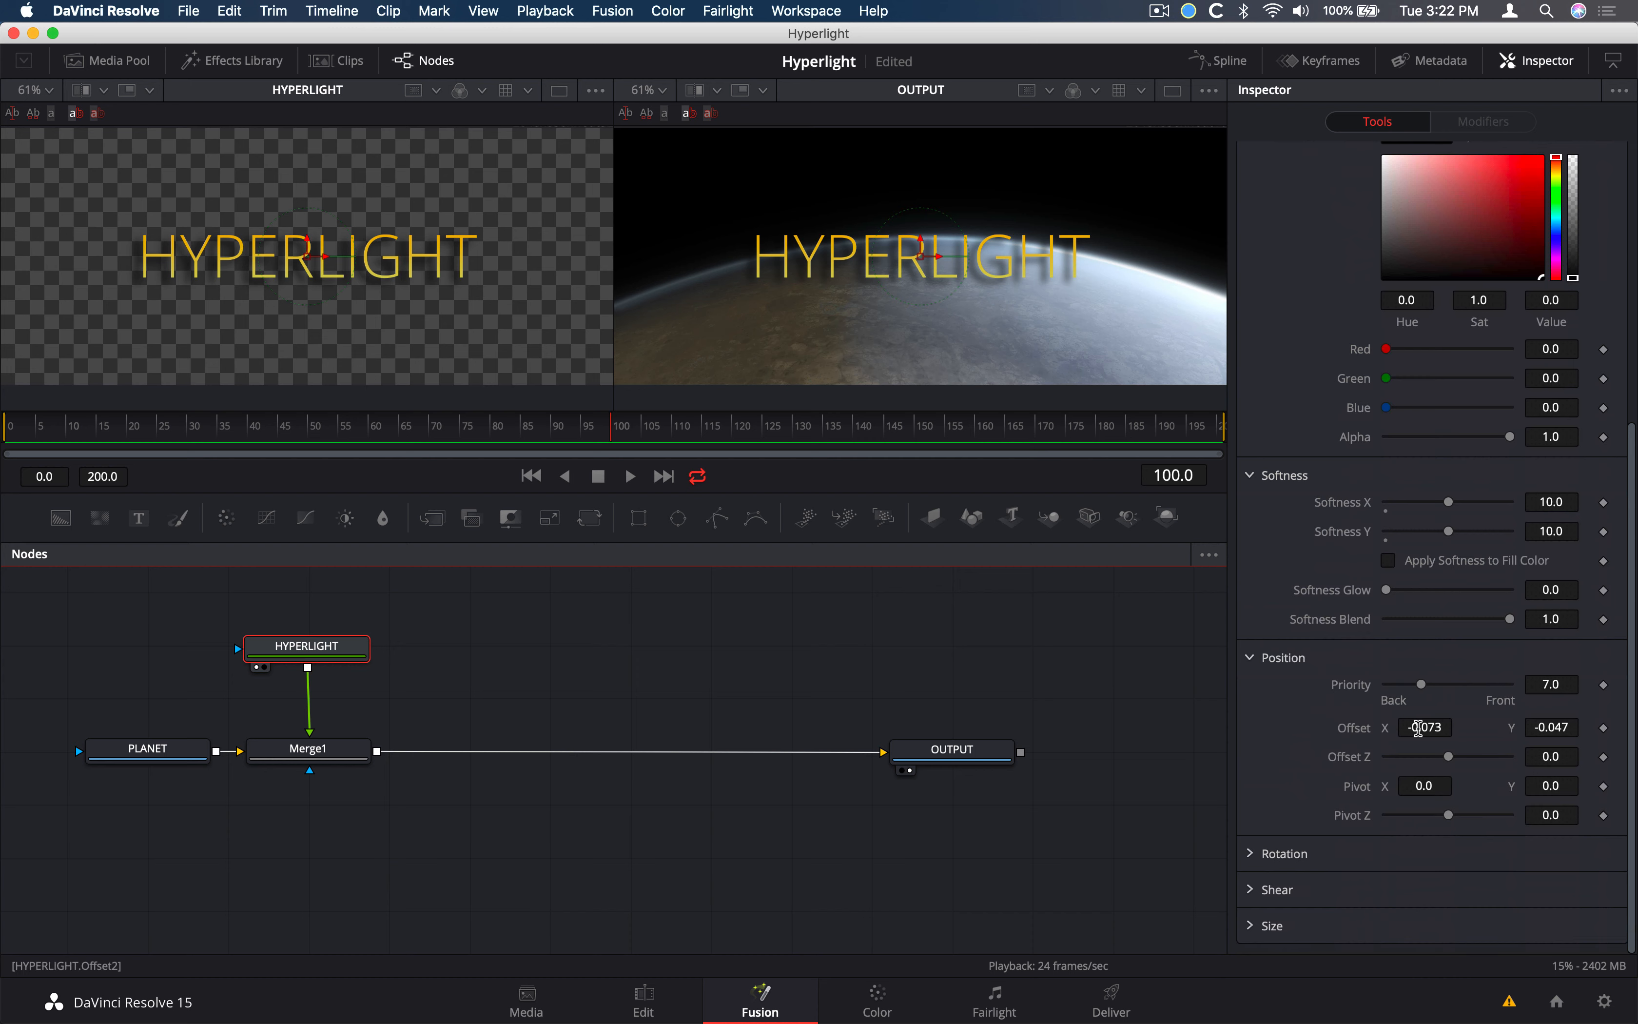
pyautogui.moveTo(1420, 728); pyautogui.dragTo(1551, 729)
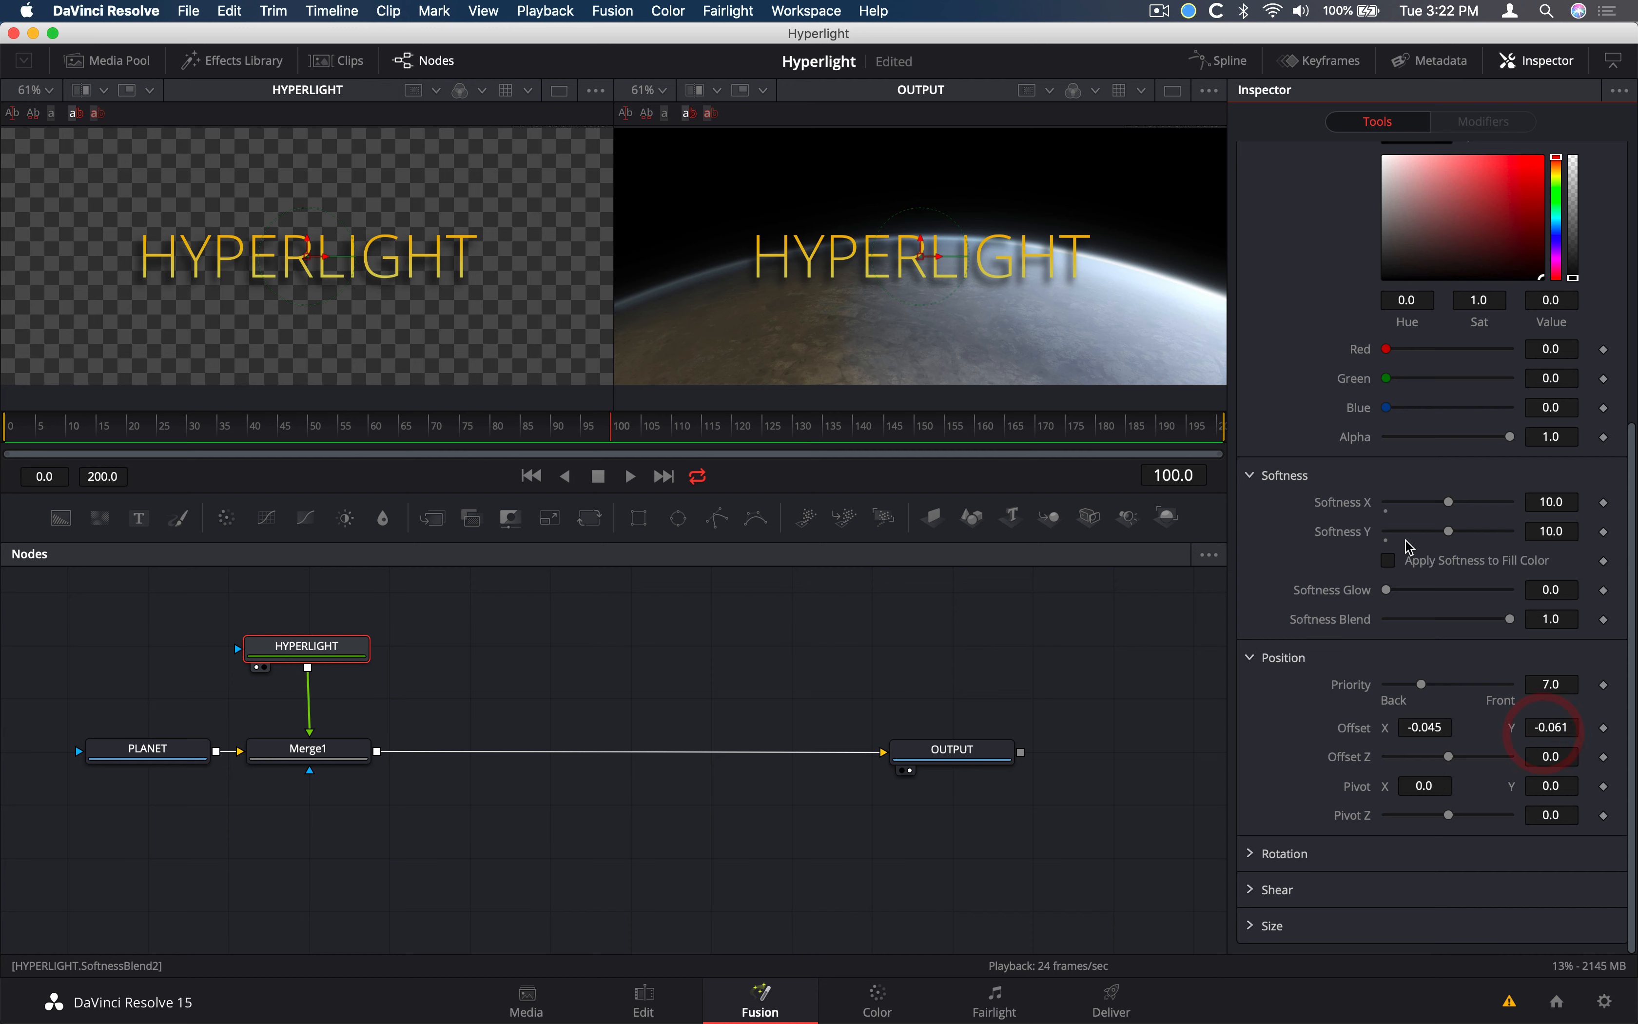
pyautogui.press('super+s')
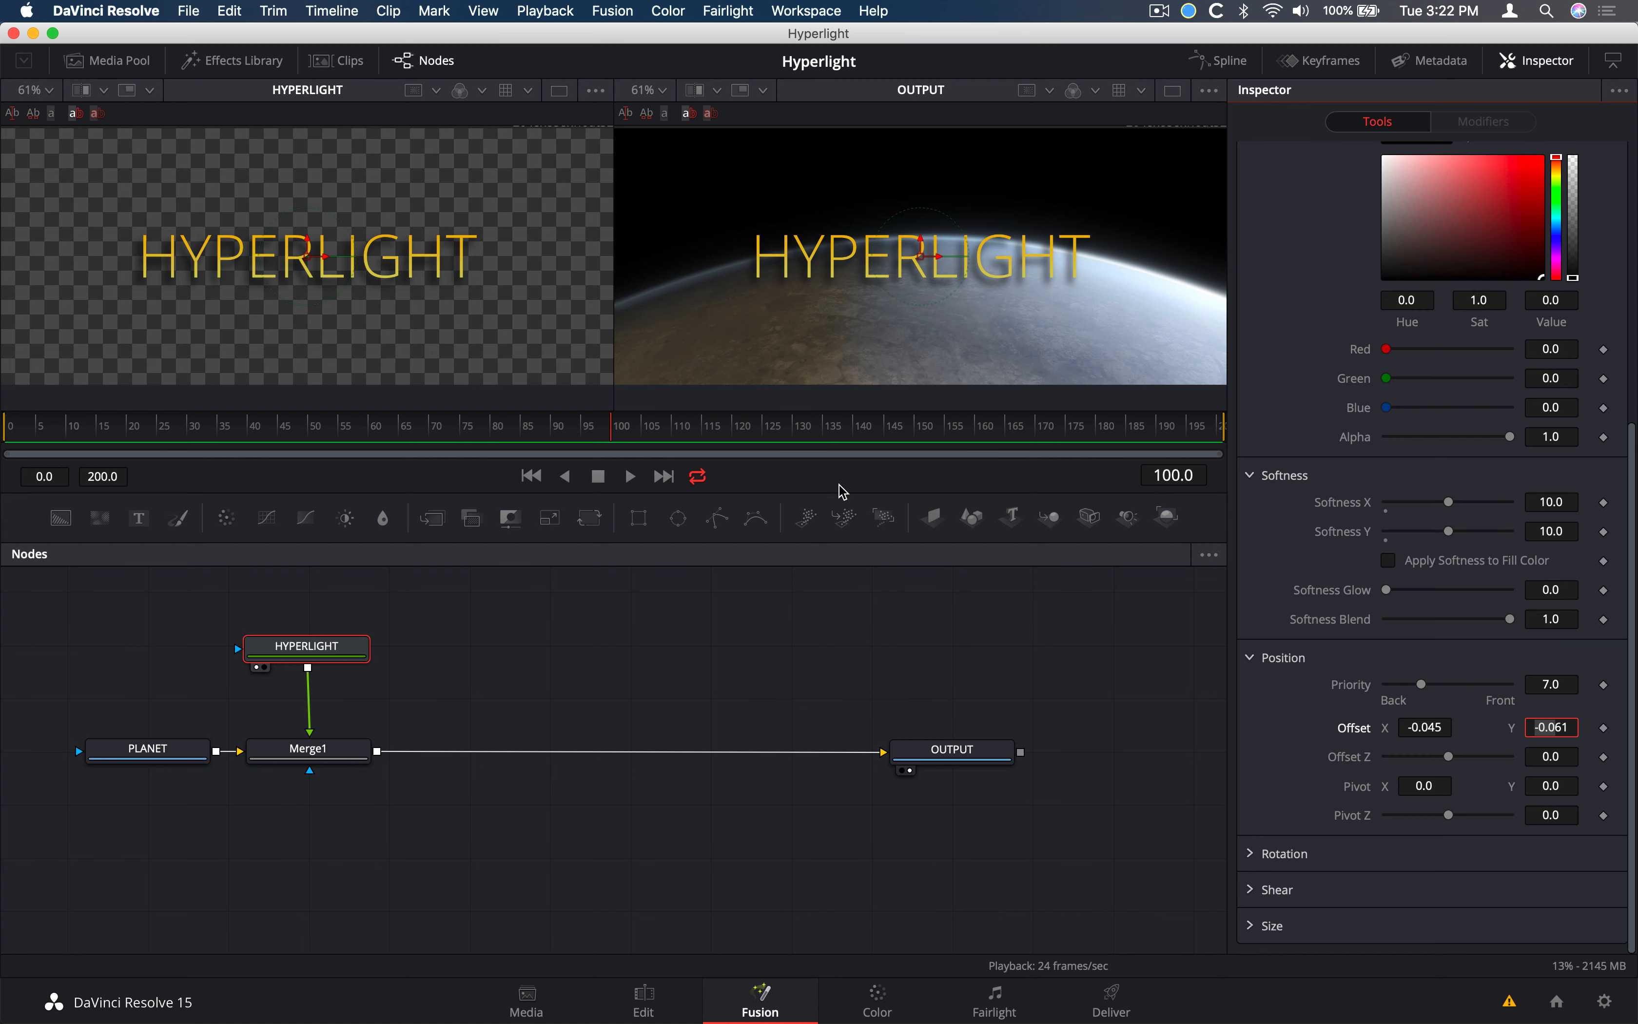
# Try the Hard Light, Multiply and Screen apply modes on Merge1, playing the composite to judge them
pyautogui.click(317, 749)
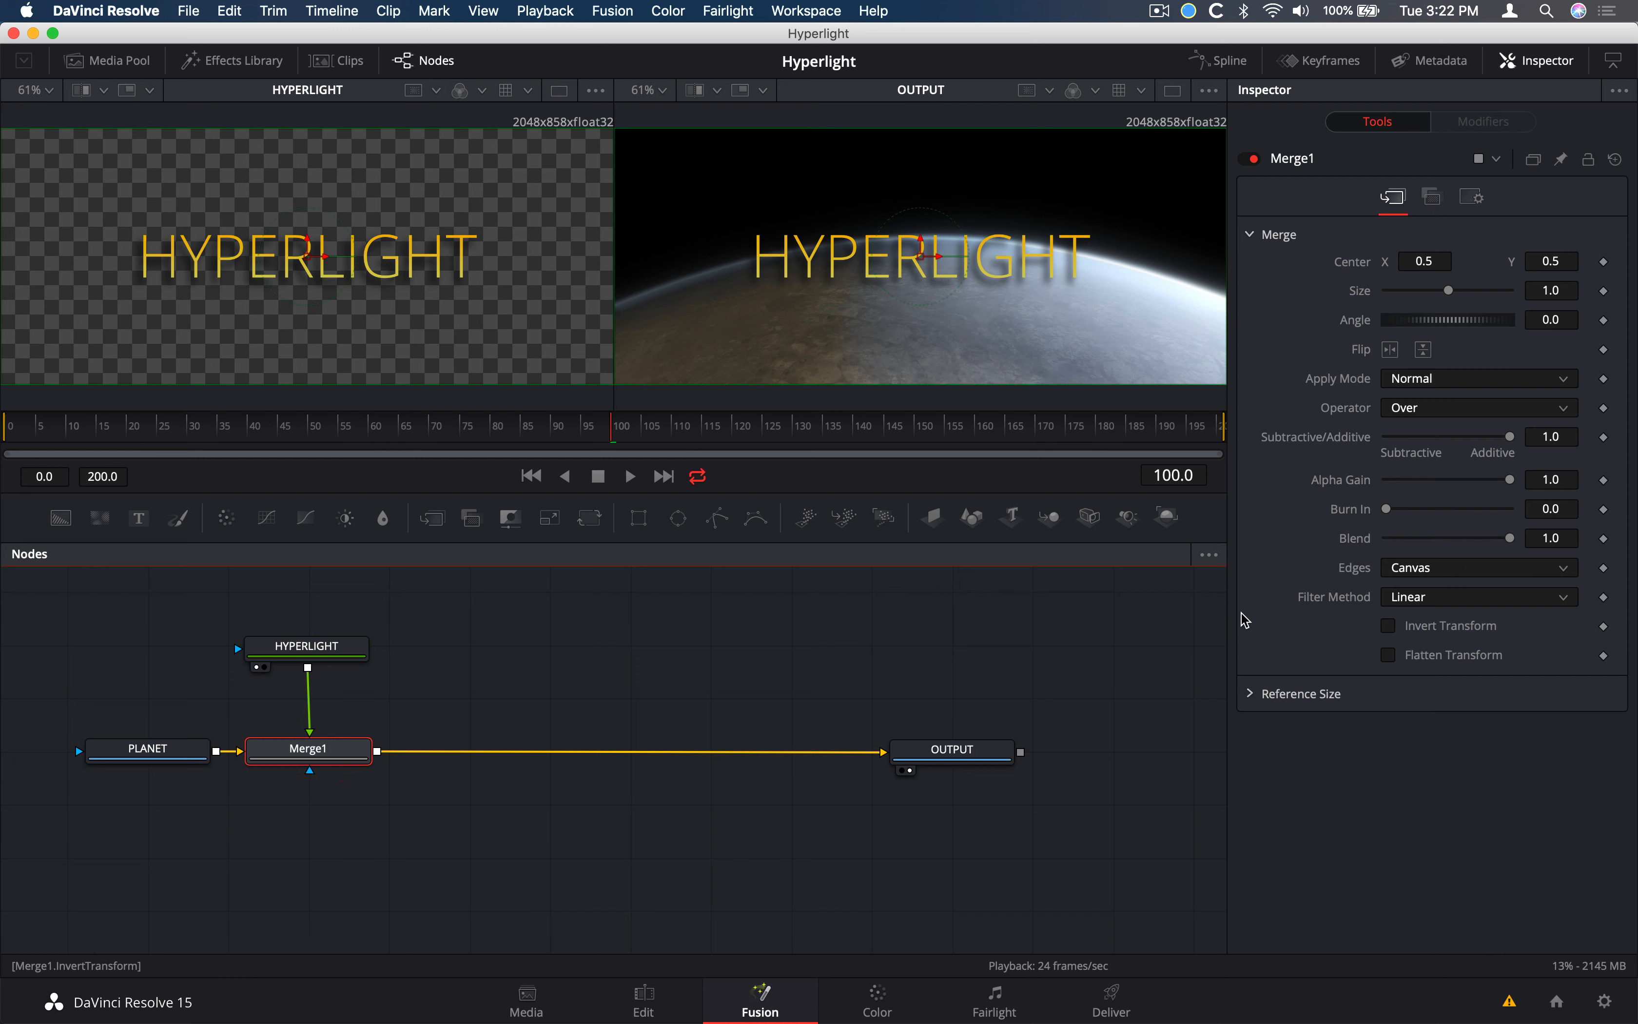
pyautogui.moveTo(1510, 538)
pyautogui.mouseDown()
pyautogui.moveTo(1342, 545)
pyautogui.moveTo(1528, 556)
pyautogui.mouseUp()
pyautogui.click(1433, 383)
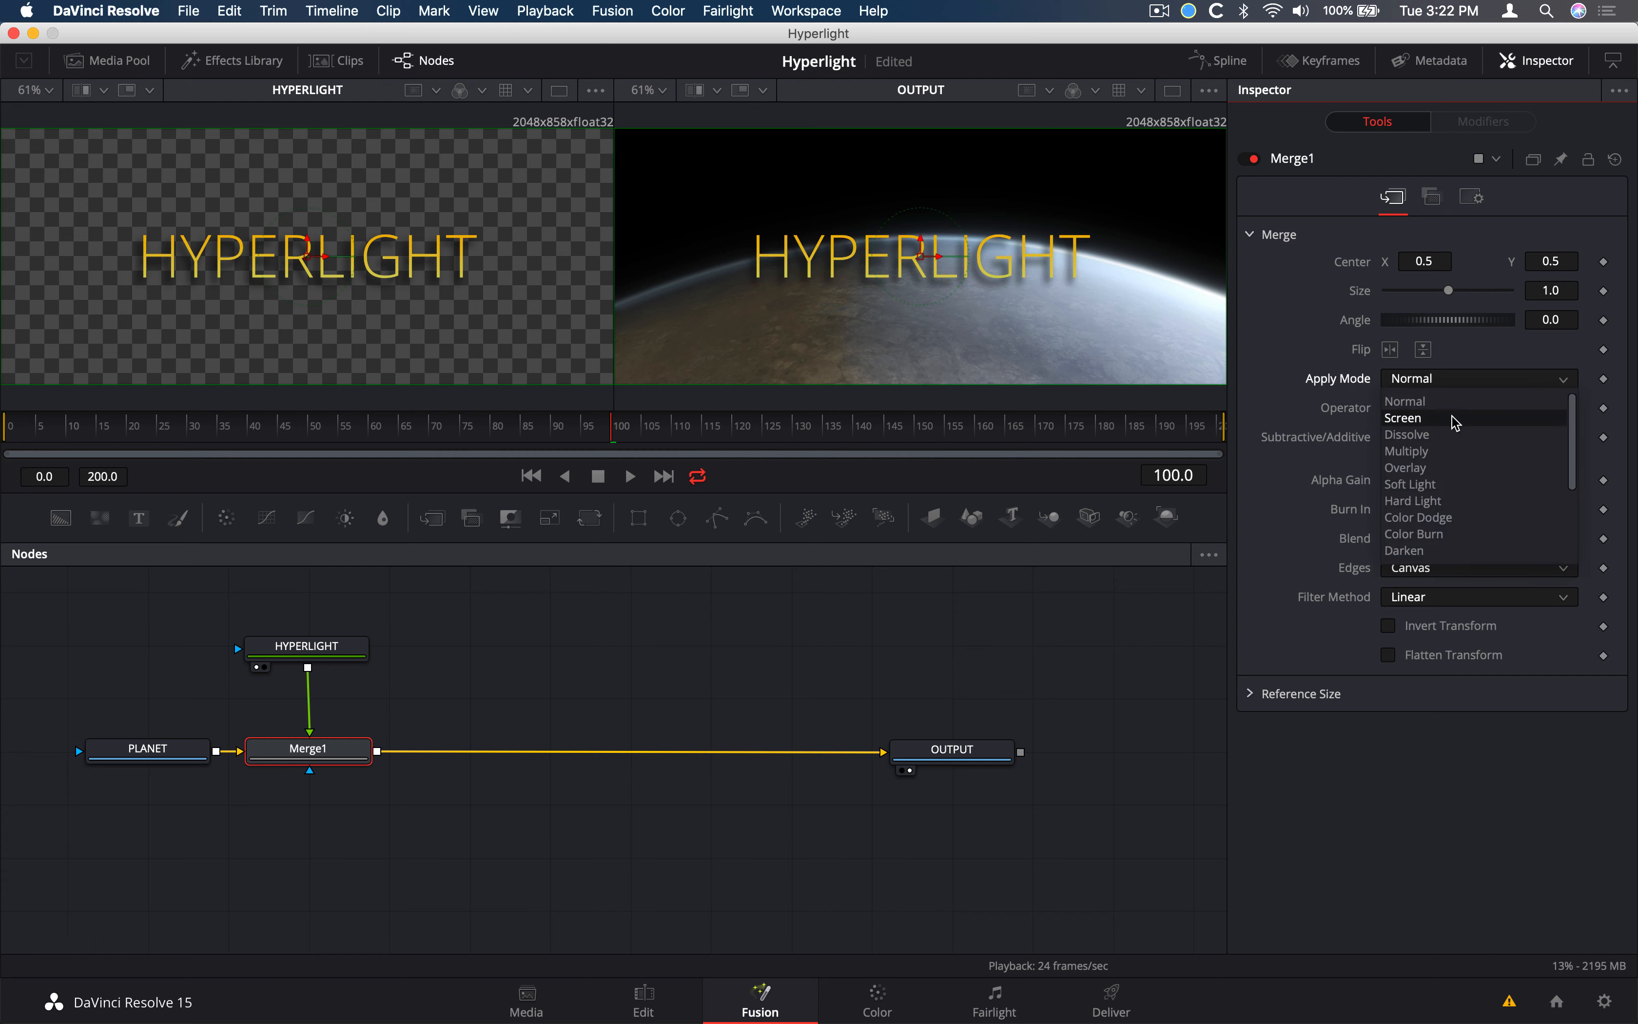
pyautogui.click(1436, 501)
pyautogui.click(1438, 378)
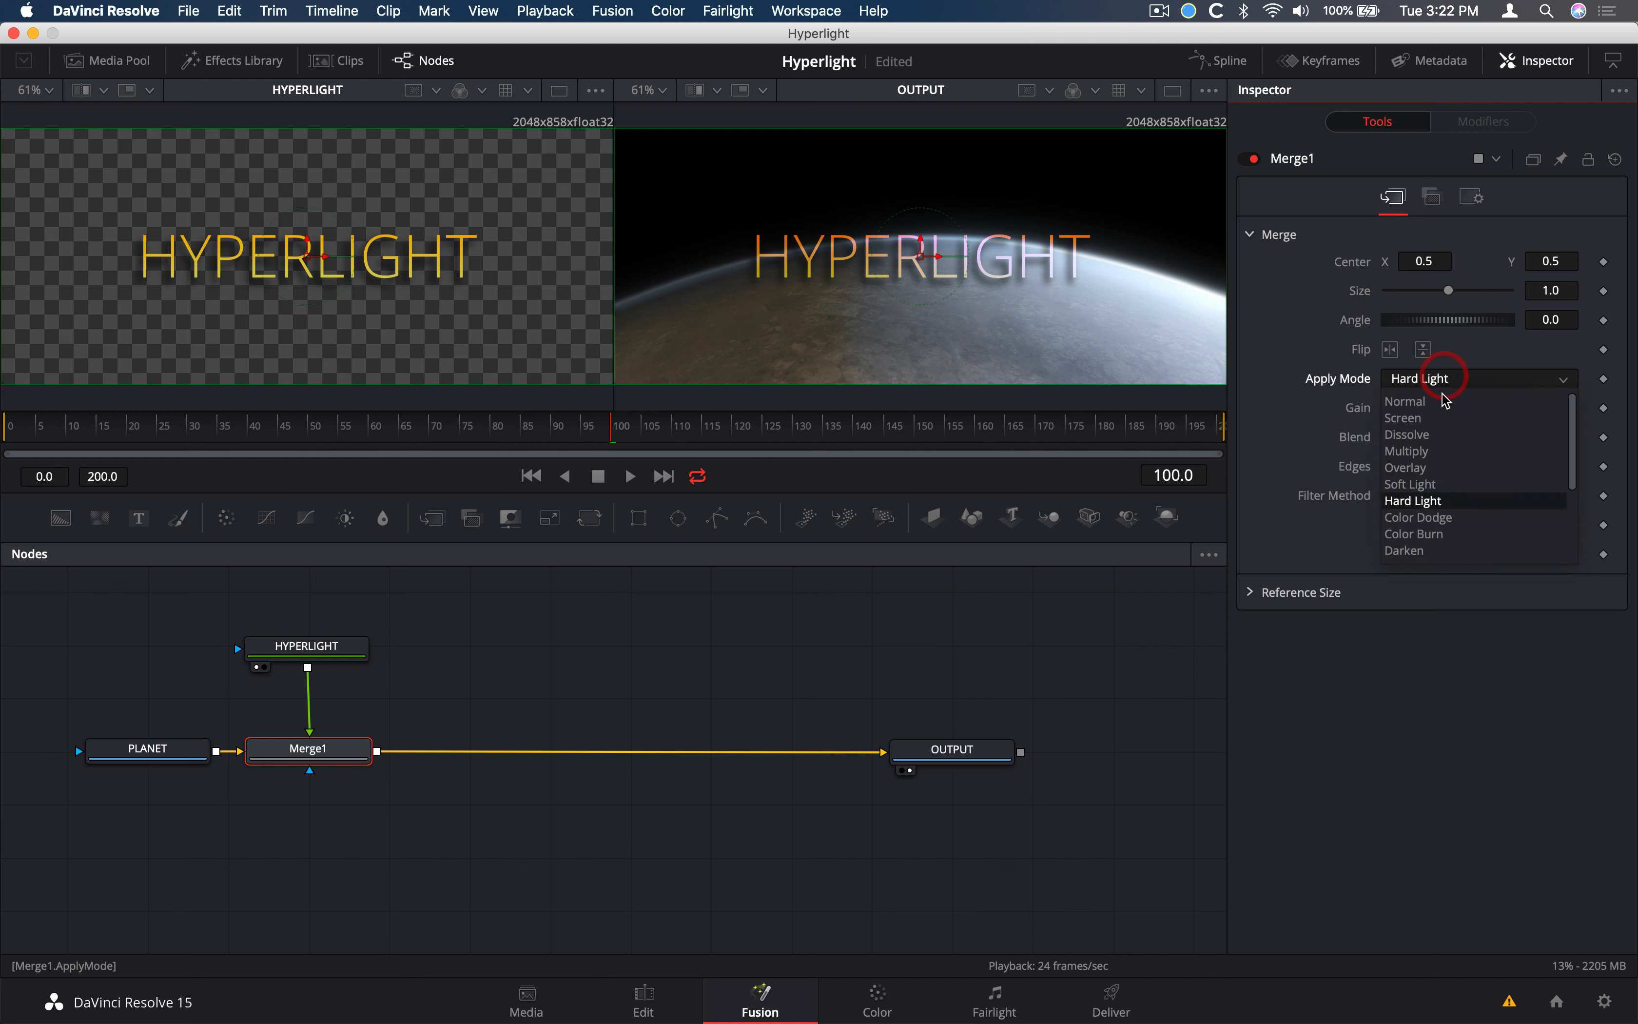
pyautogui.click(1440, 451)
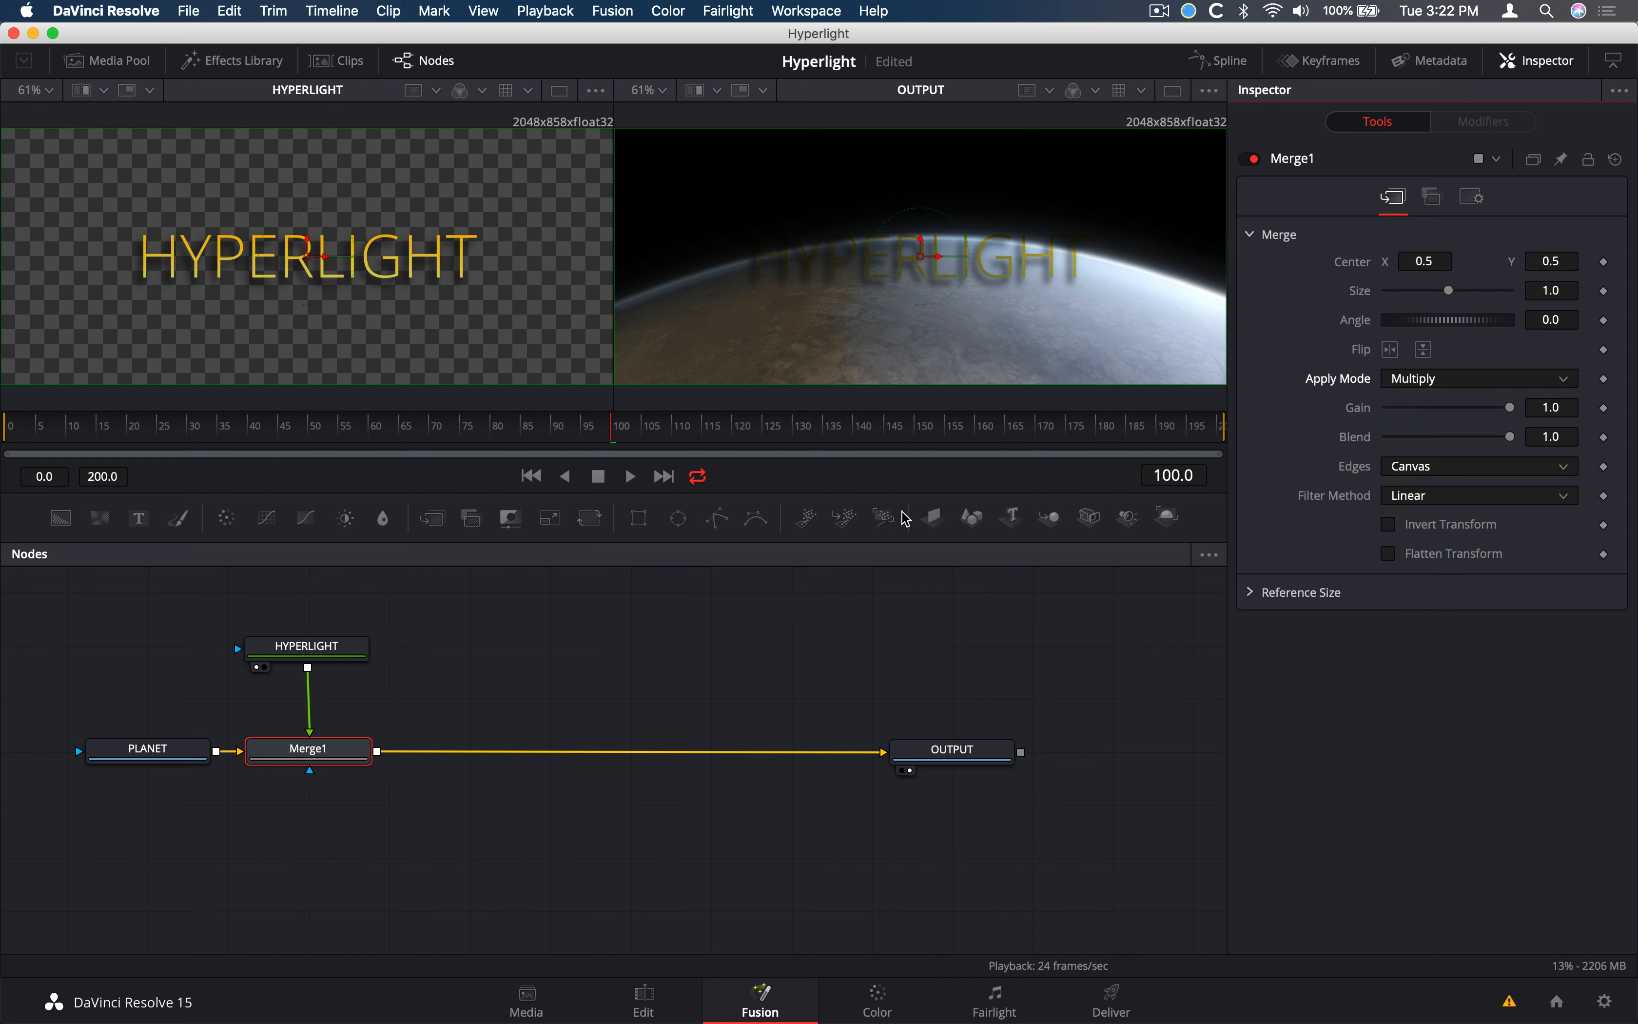
pyautogui.click(630, 476)
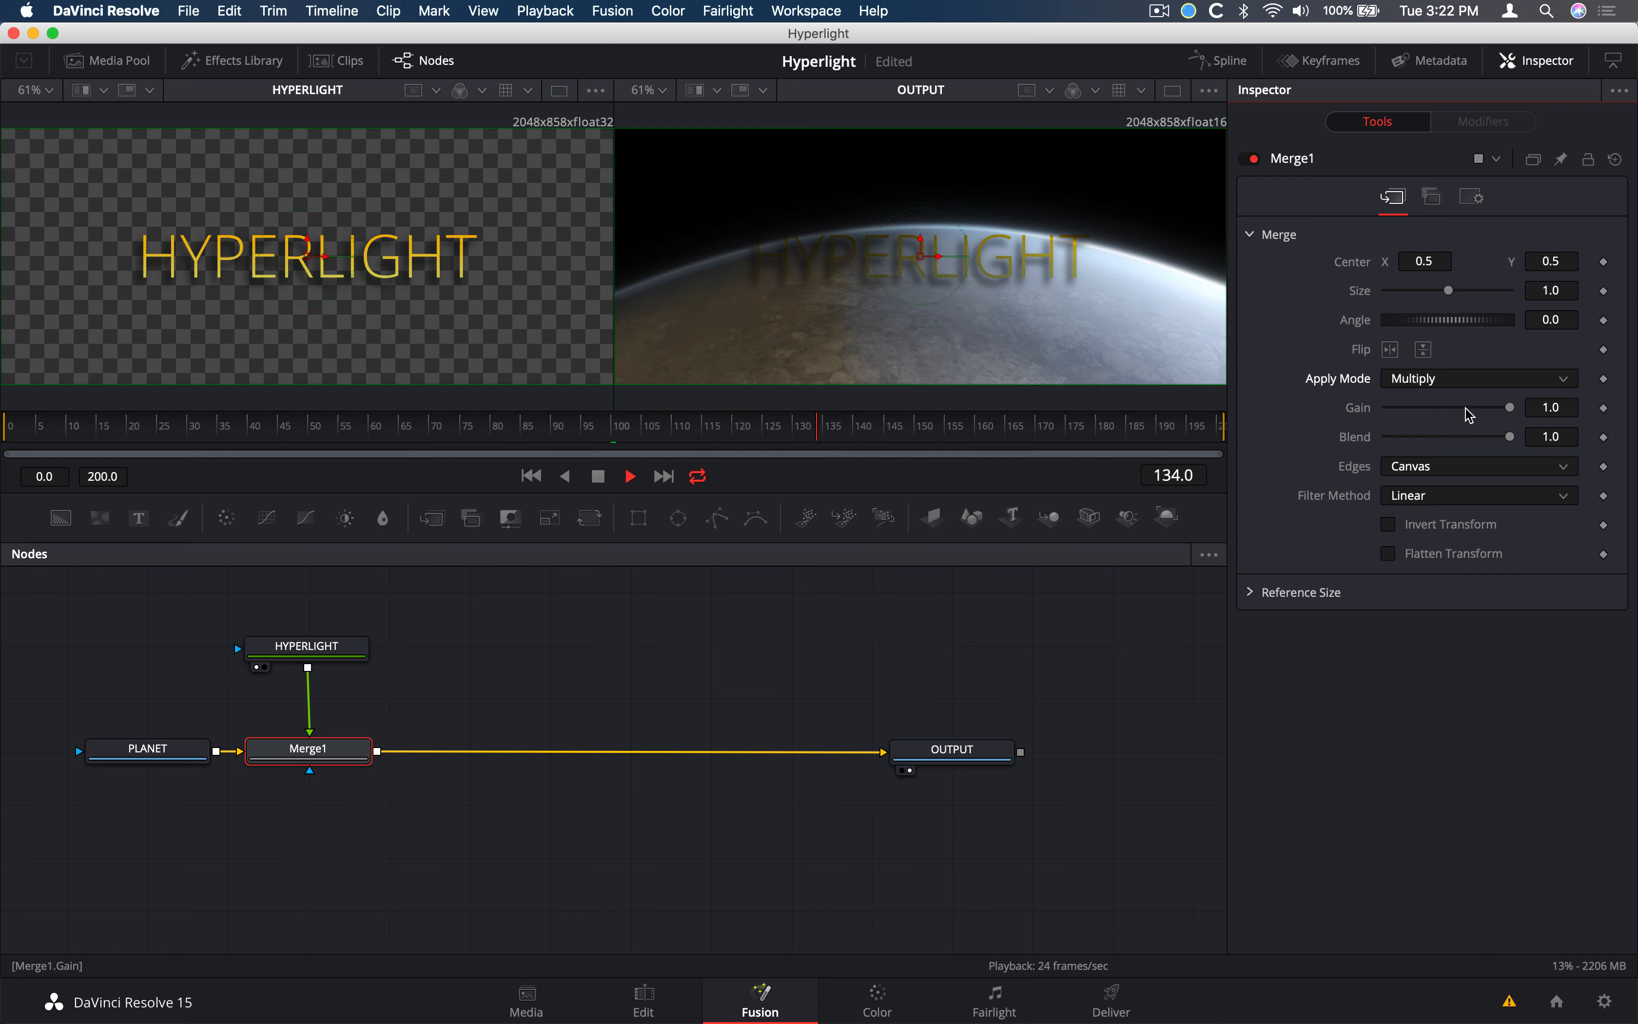
pyautogui.click(1493, 381)
pyautogui.click(1455, 418)
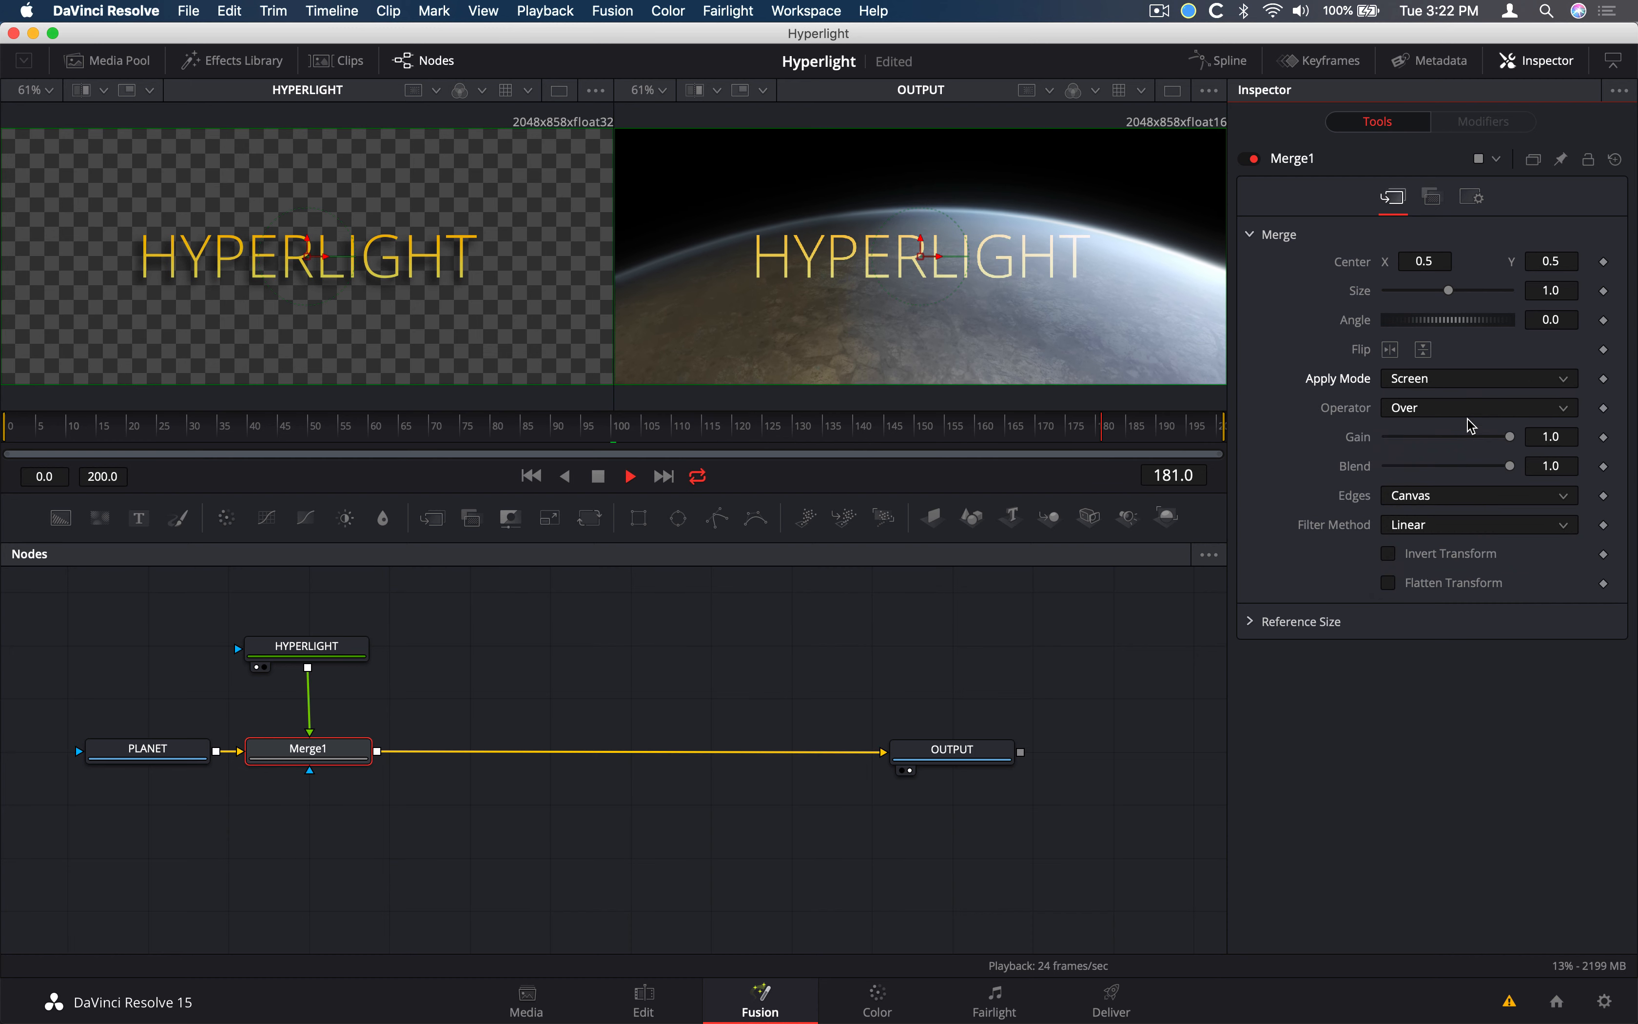
# Compare the Overlay and Soft Light apply modes on Merge1 during playback, settle on Overlay and stop playback
pyautogui.click(1456, 380)
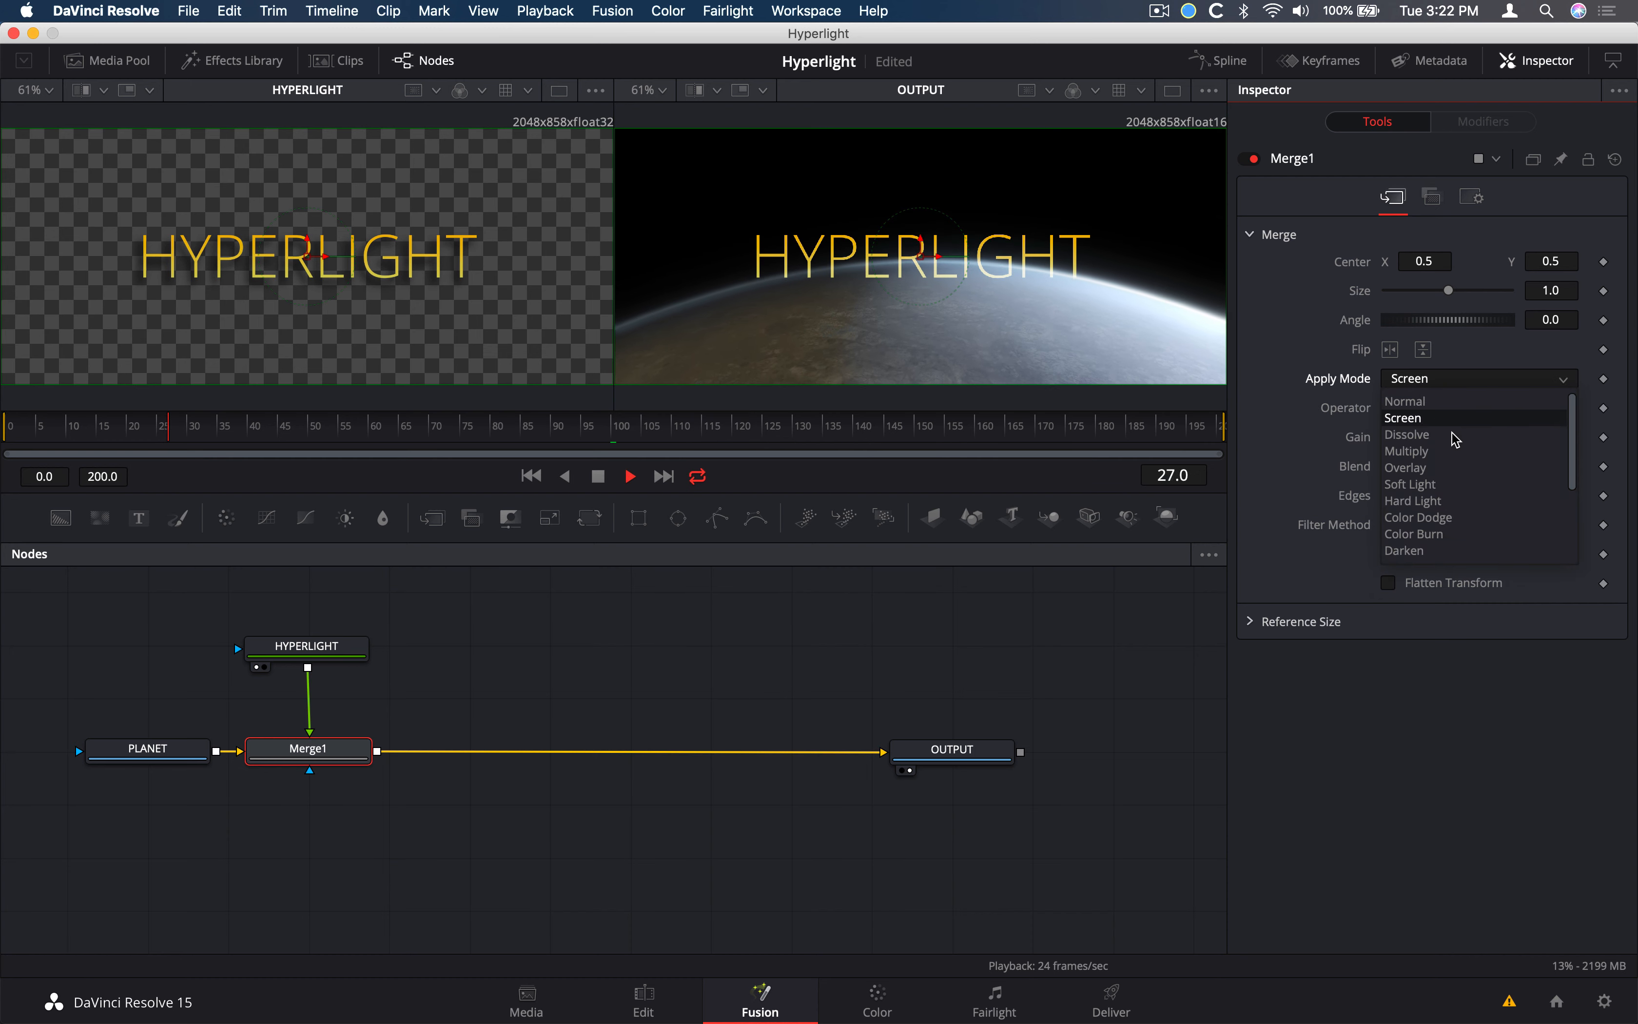
pyautogui.click(1453, 468)
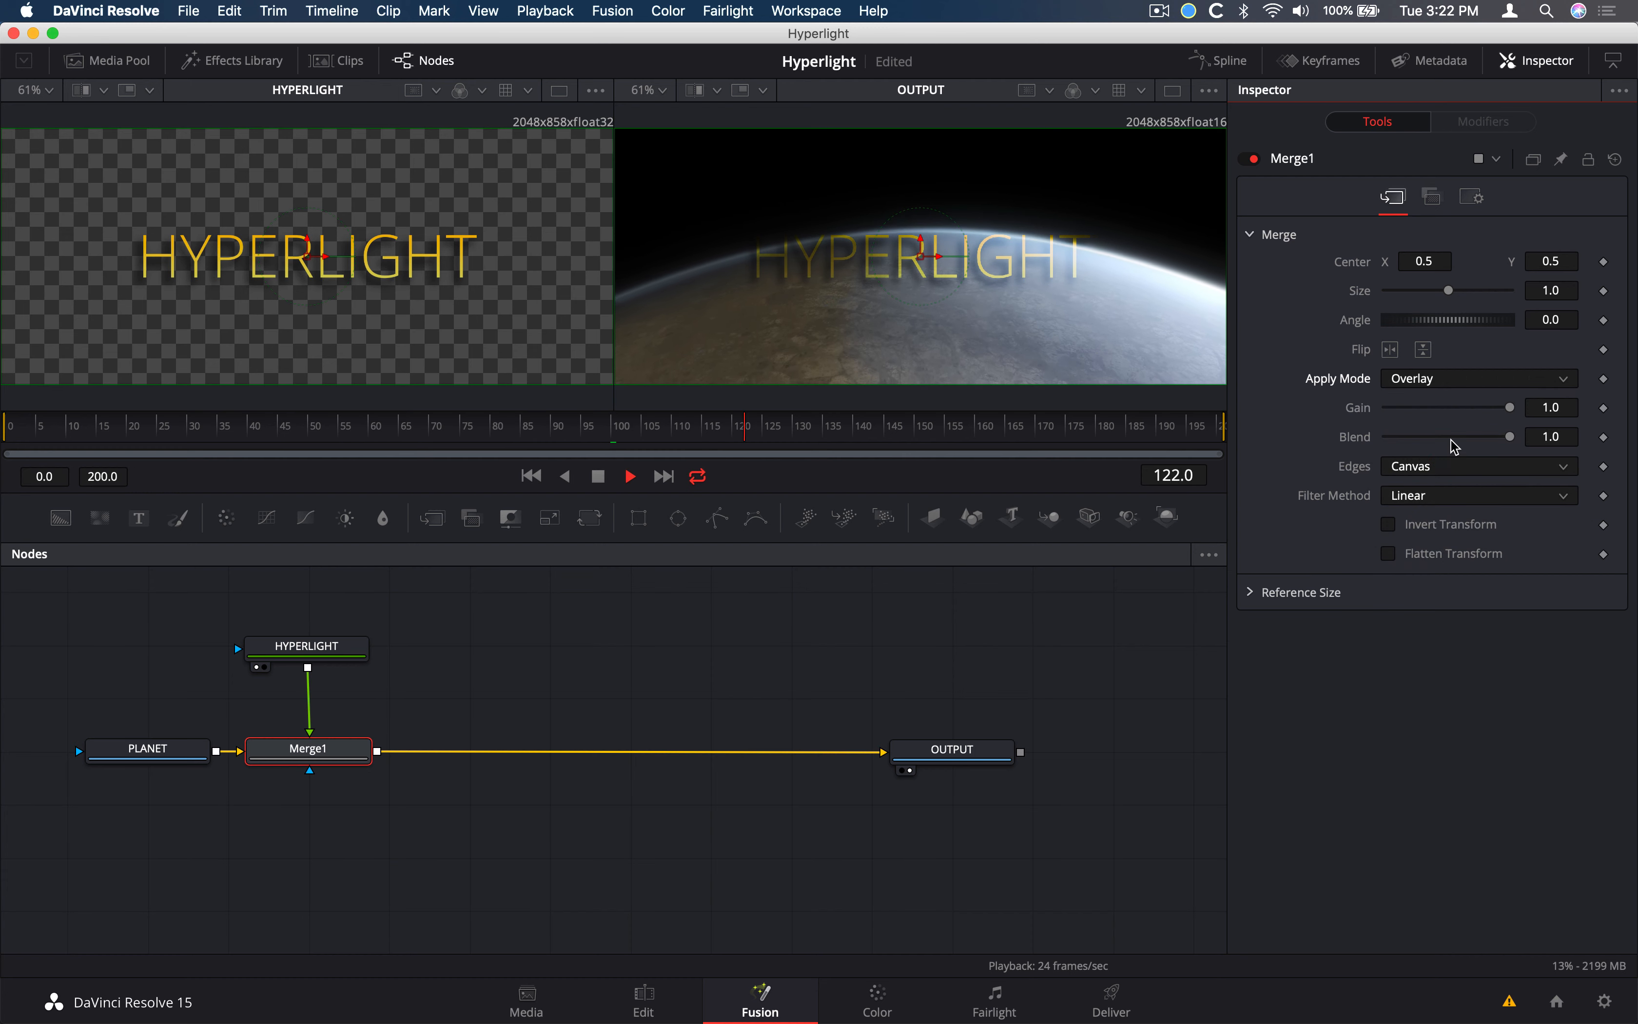
pyautogui.click(1478, 381)
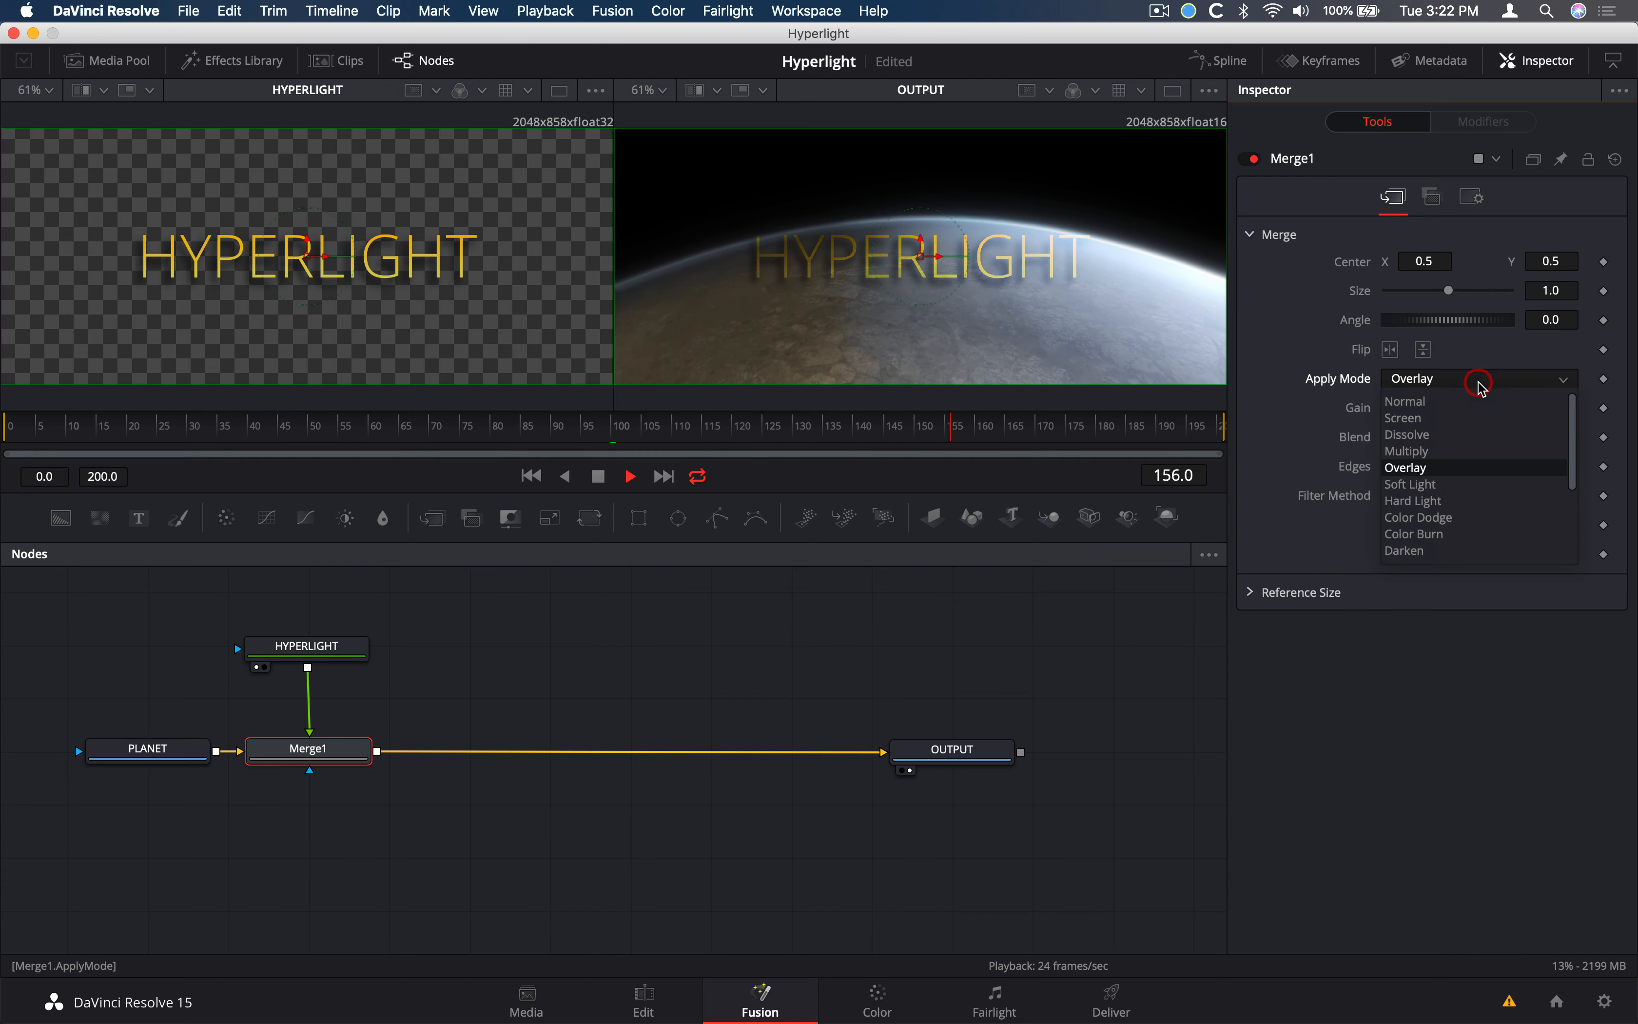
pyautogui.click(1451, 491)
pyautogui.click(1476, 377)
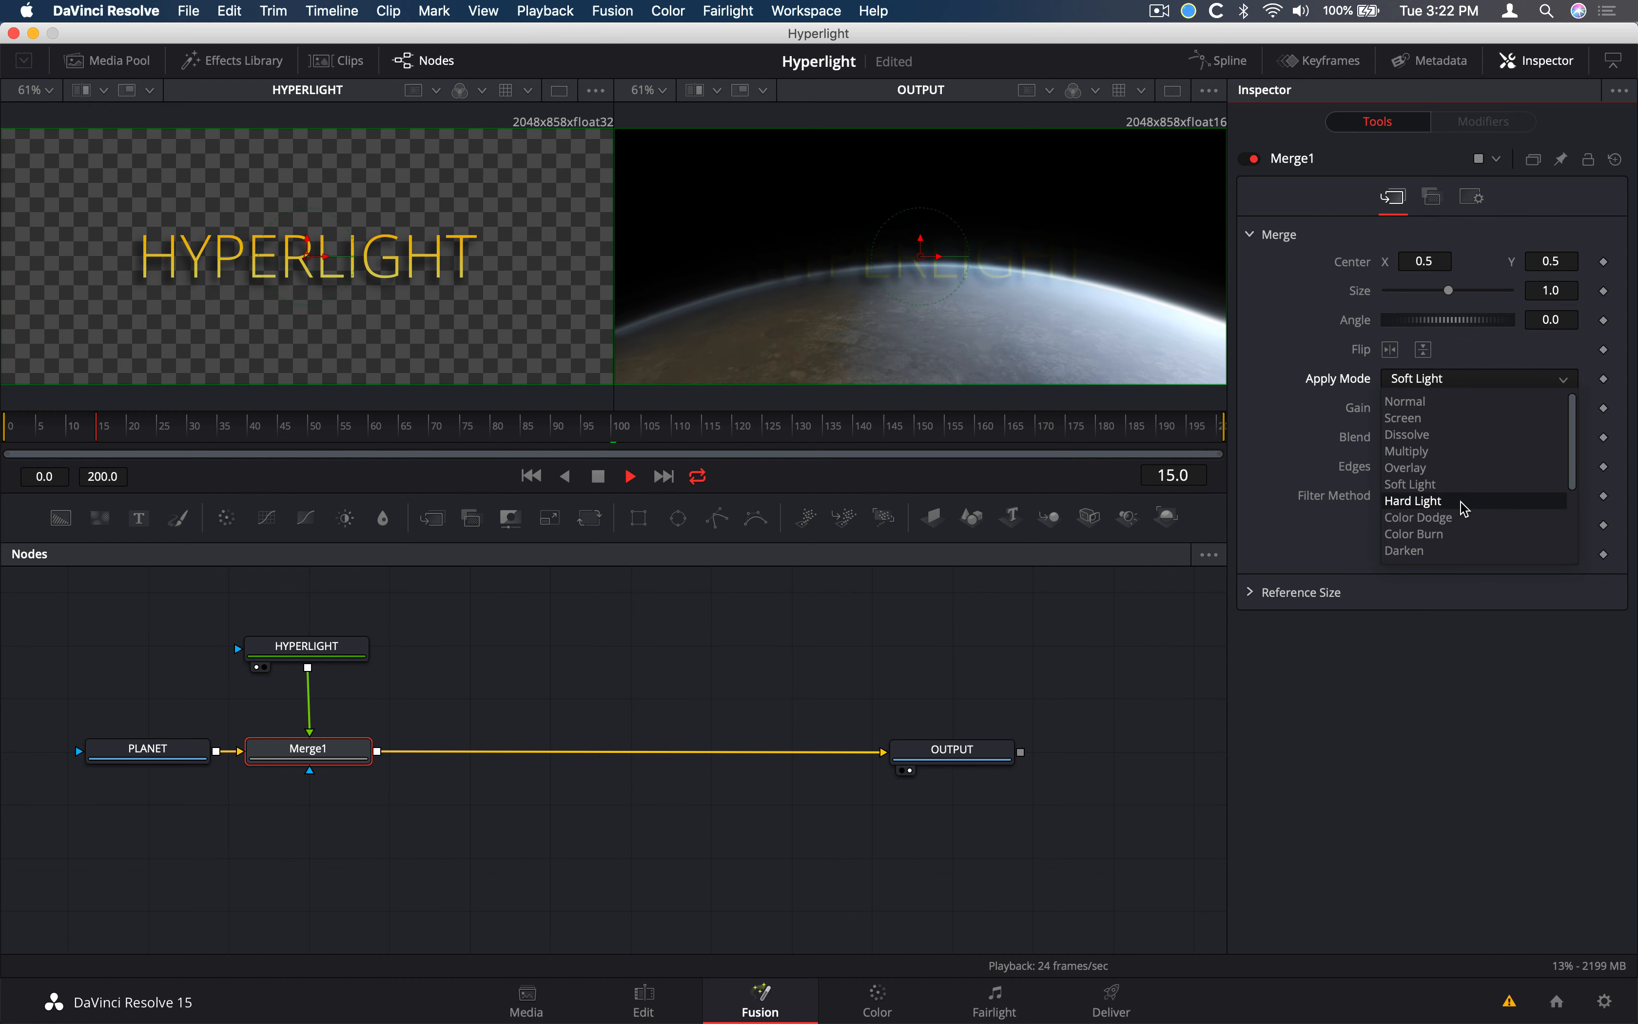
pyautogui.click(1474, 469)
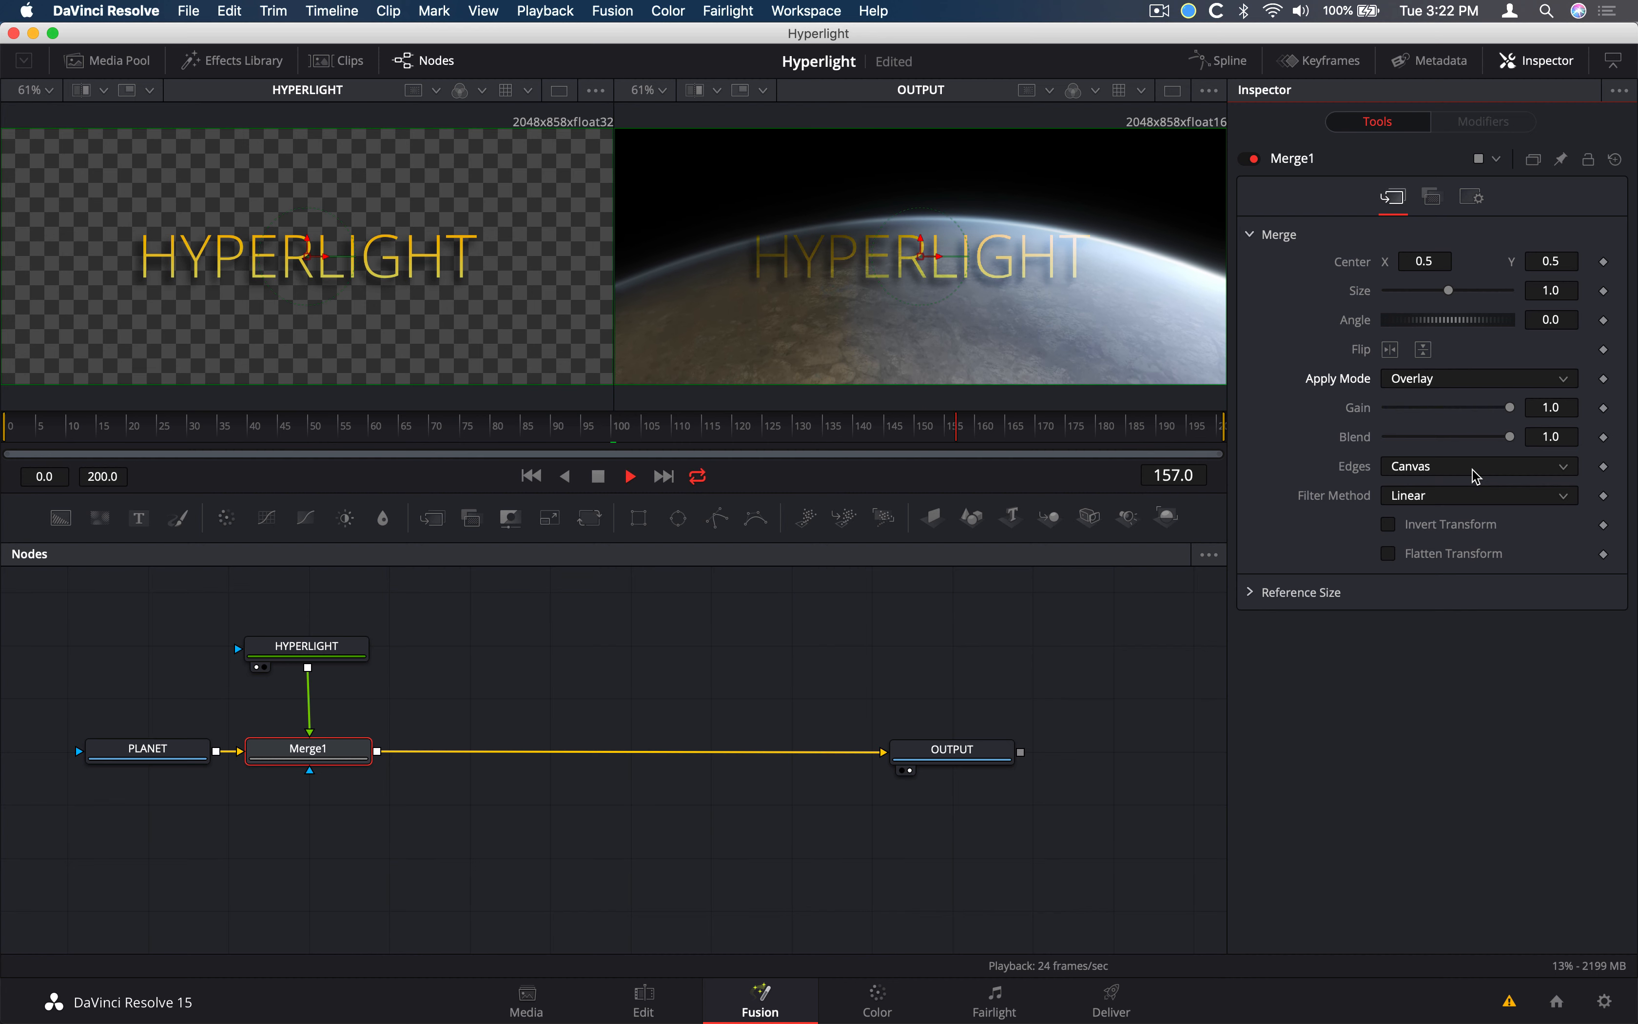
pyautogui.press('space')
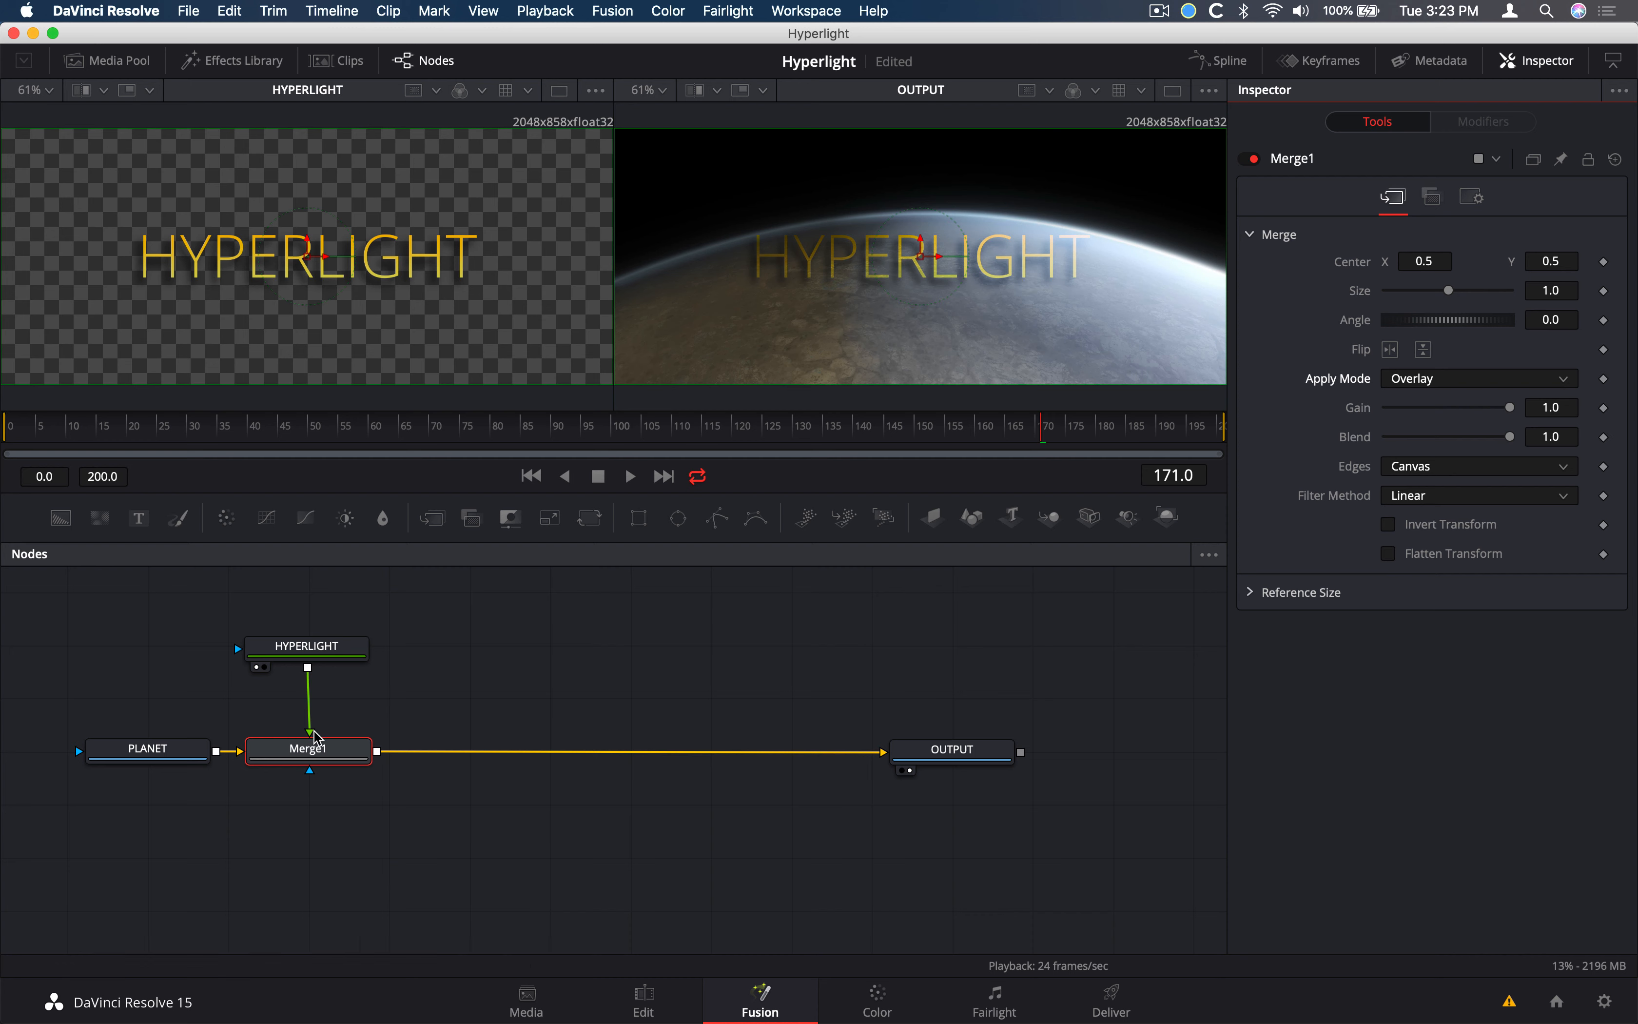
# Keyframe Merge1's Blend at 1.0 on both frame 0 and frame 24
pyautogui.click(318, 750)
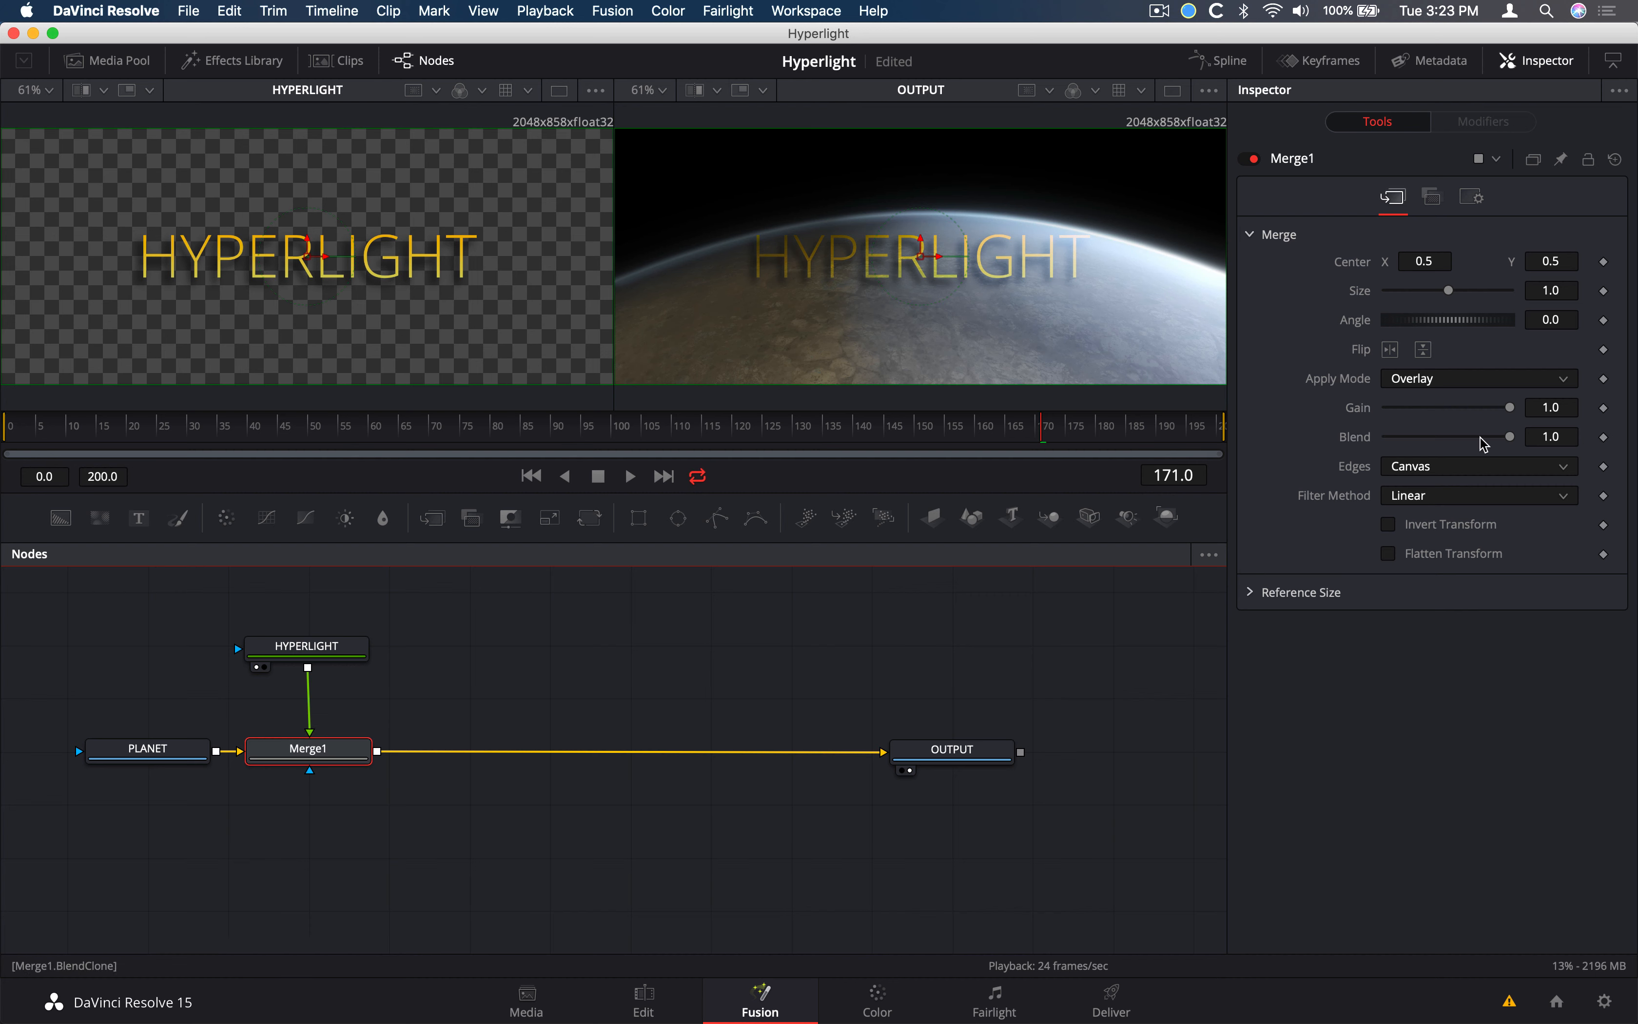
pyautogui.click(635, 425)
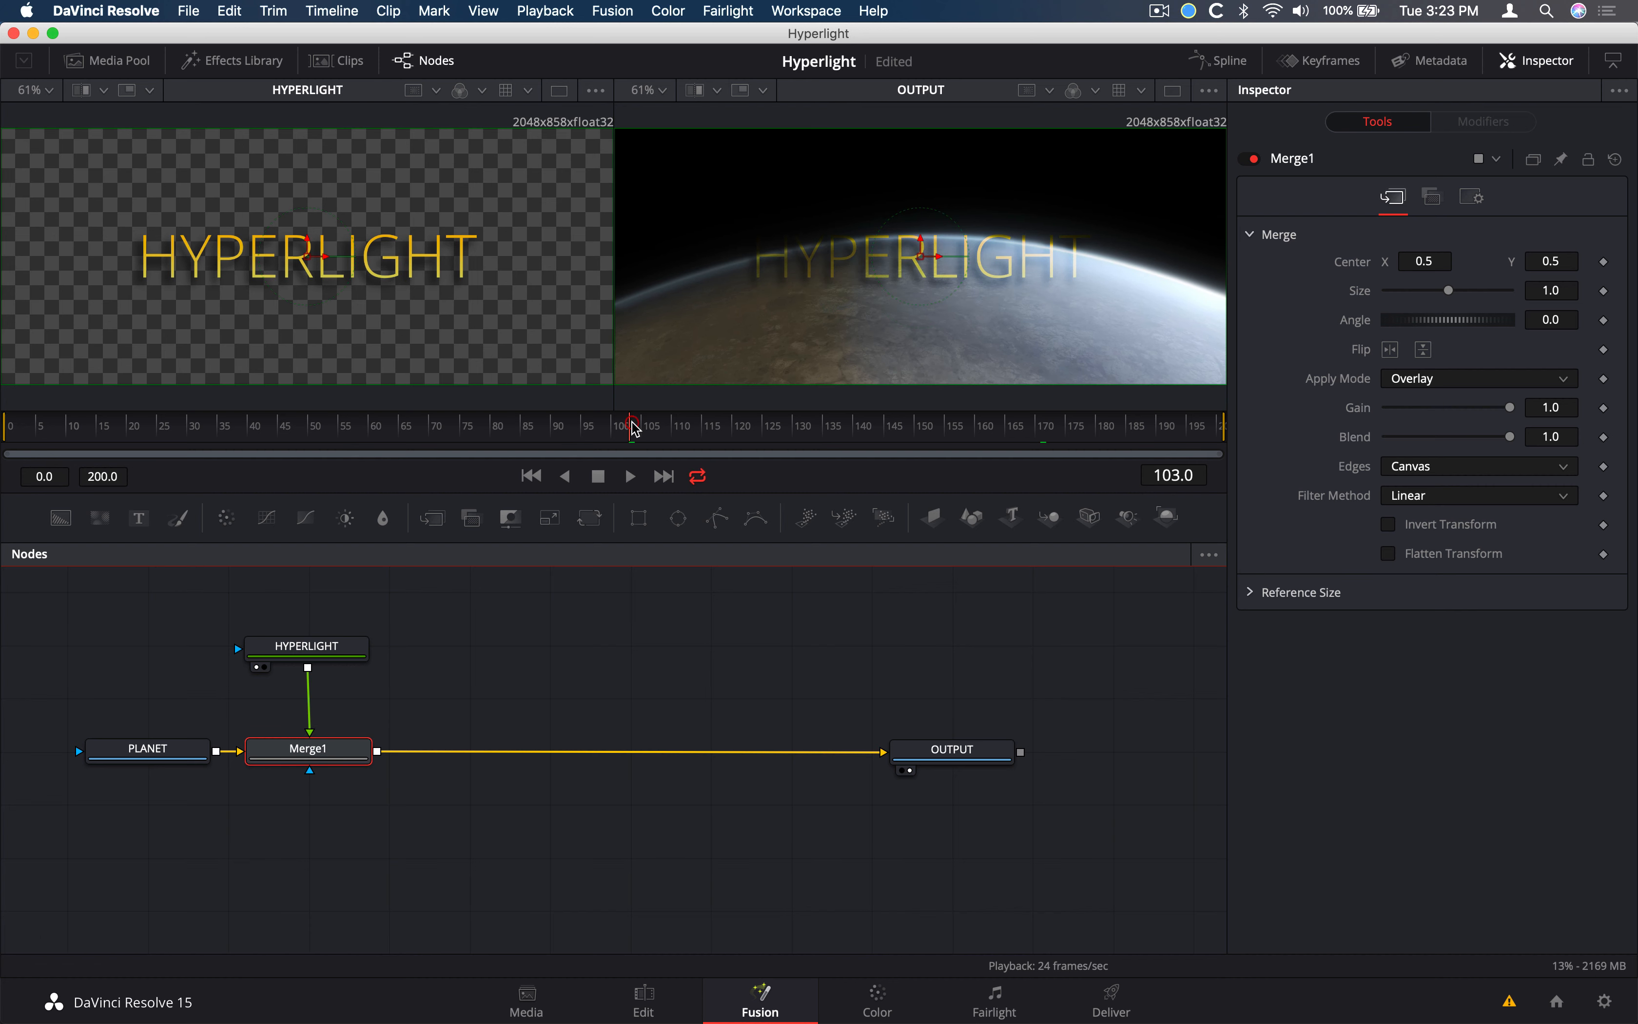
pyautogui.press('Home')
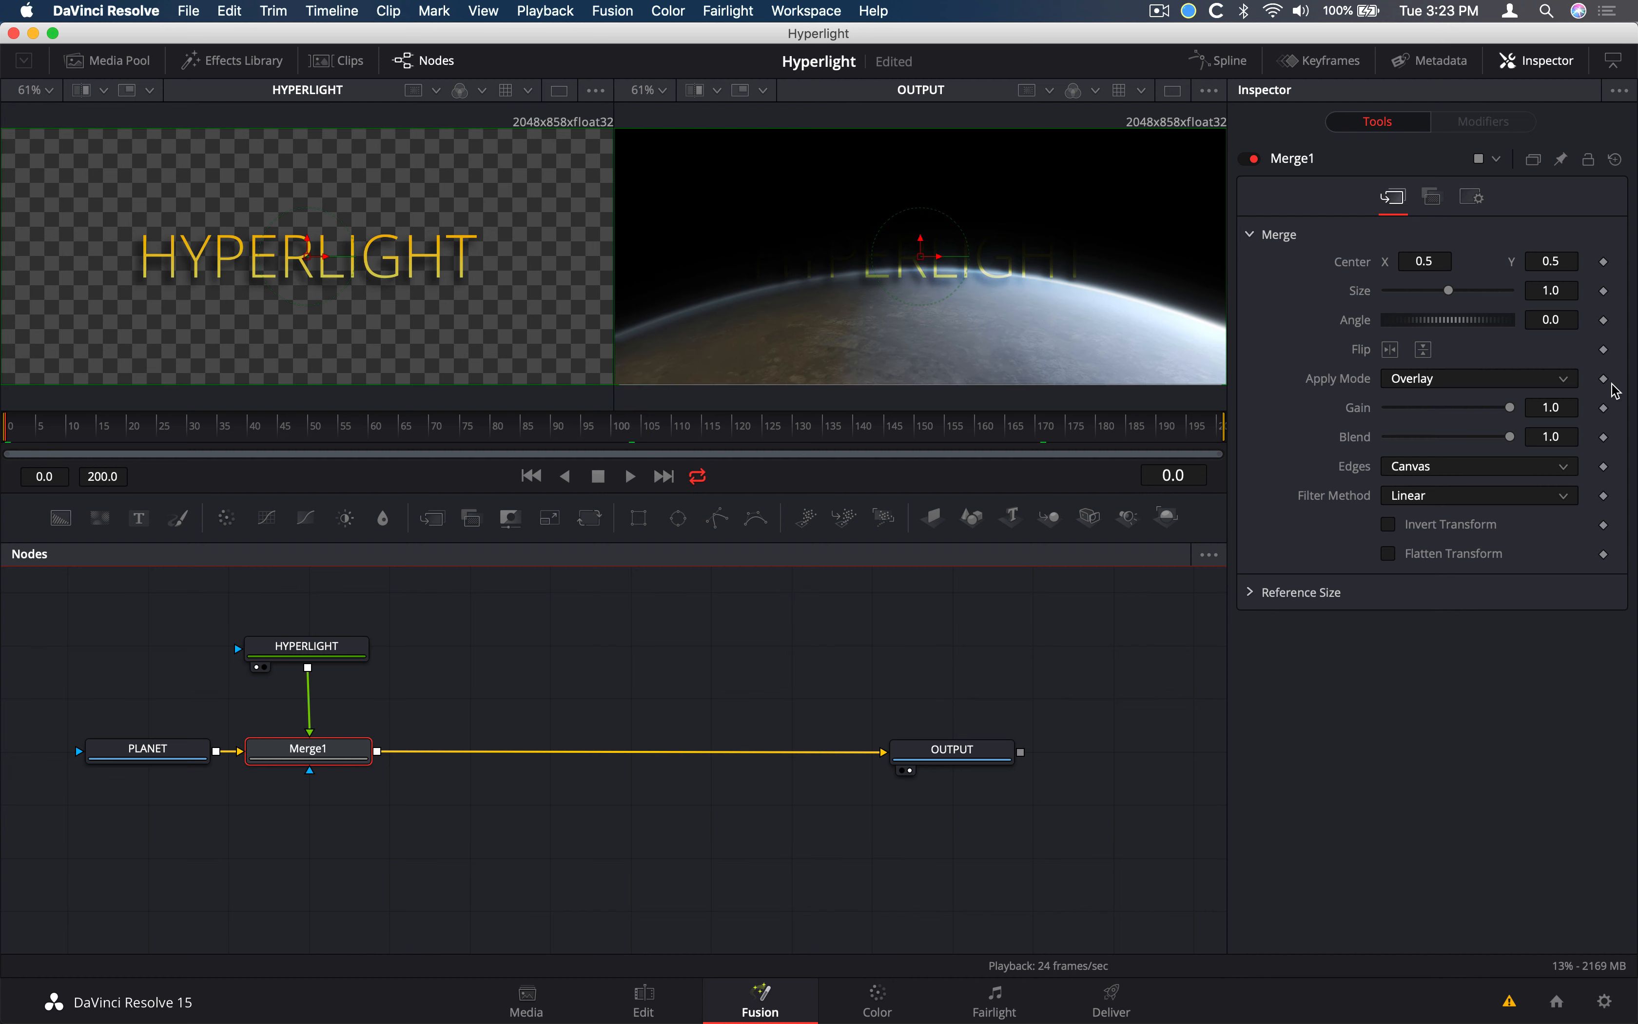
pyautogui.click(1605, 438)
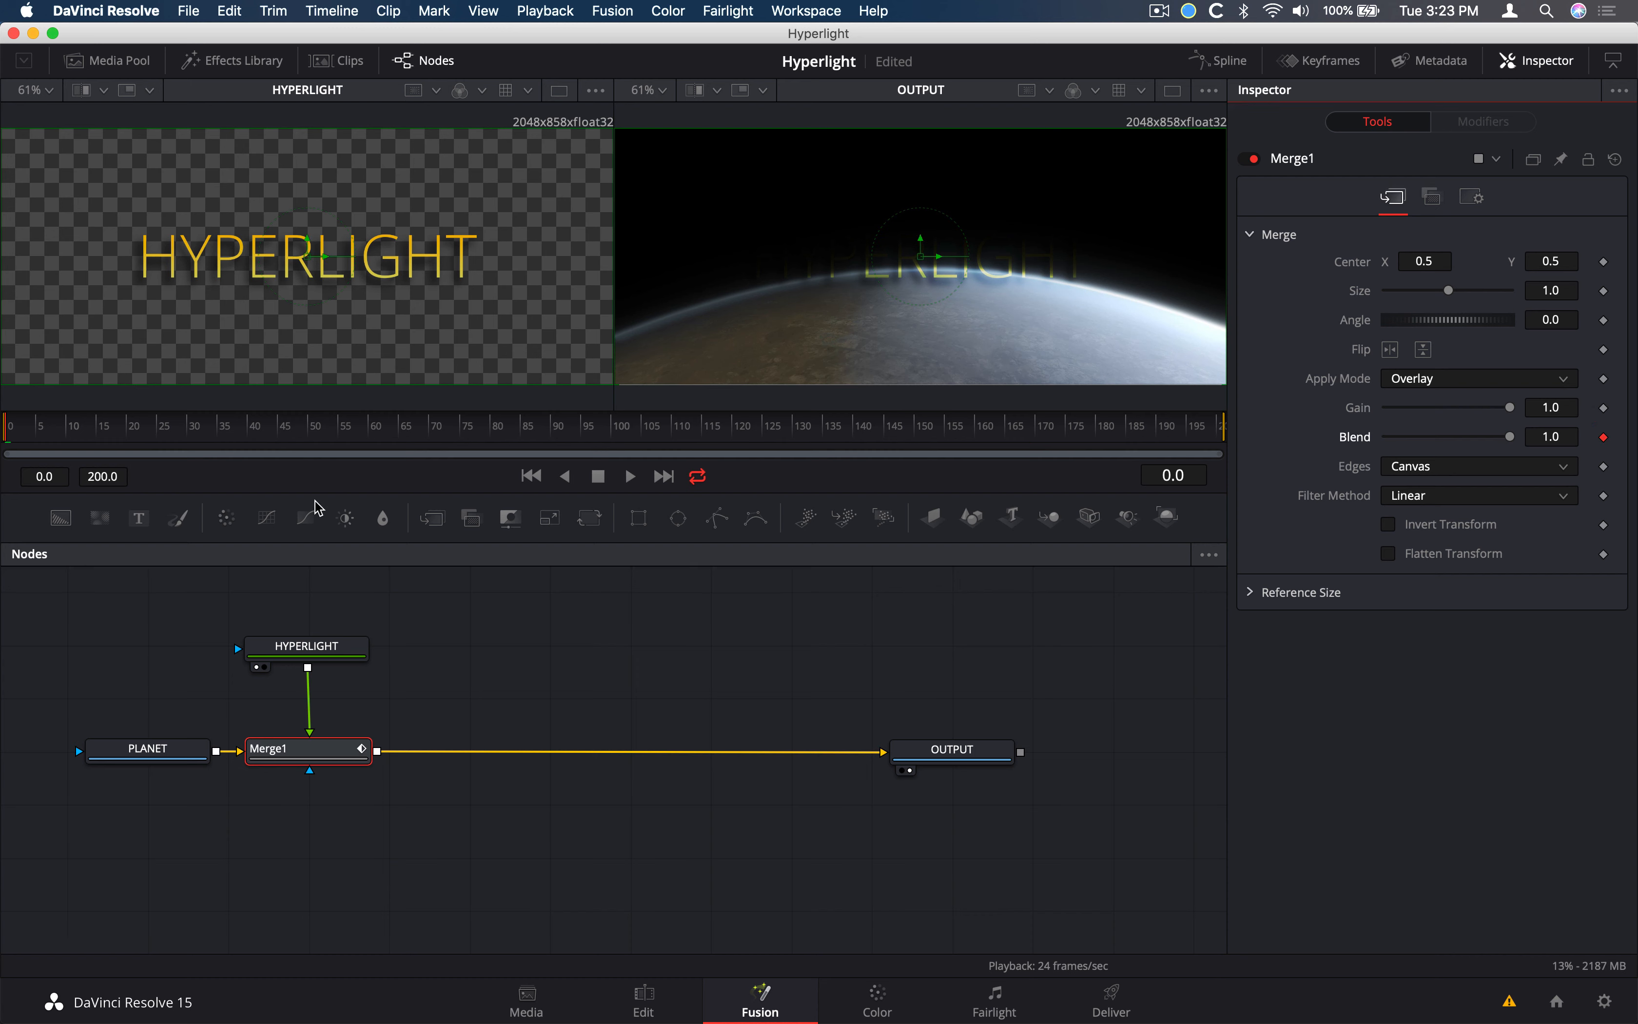
pyautogui.click(1174, 474)
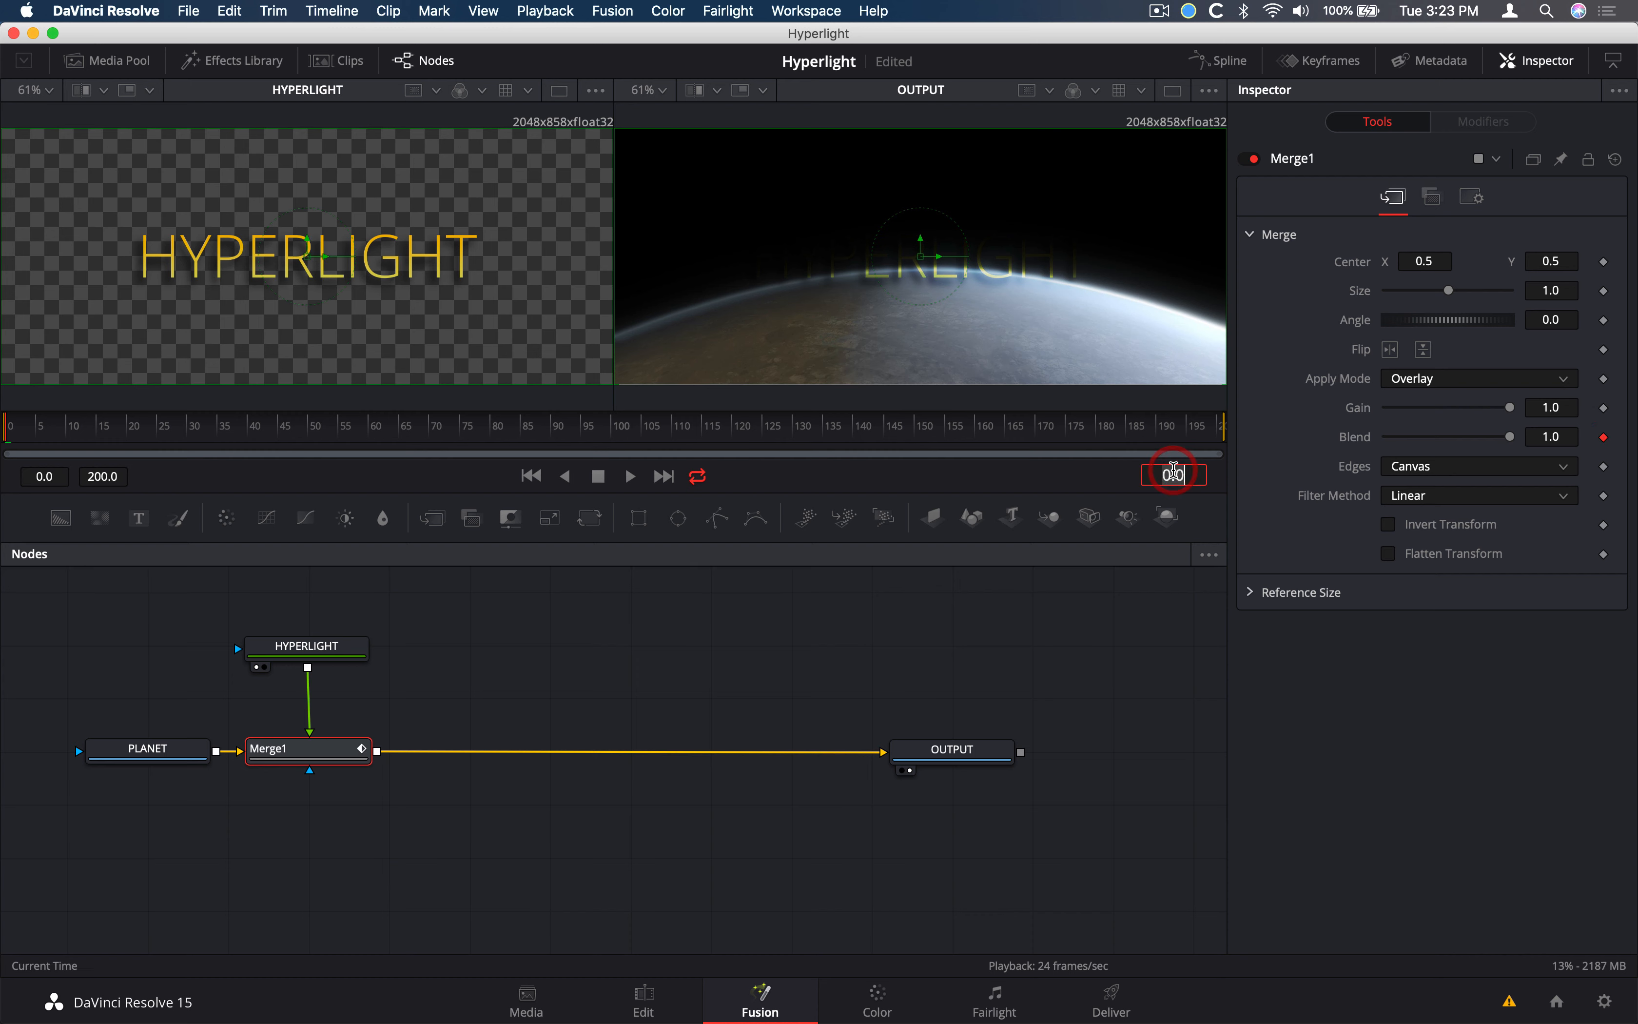
pyautogui.write('24')
pyautogui.press('Return')
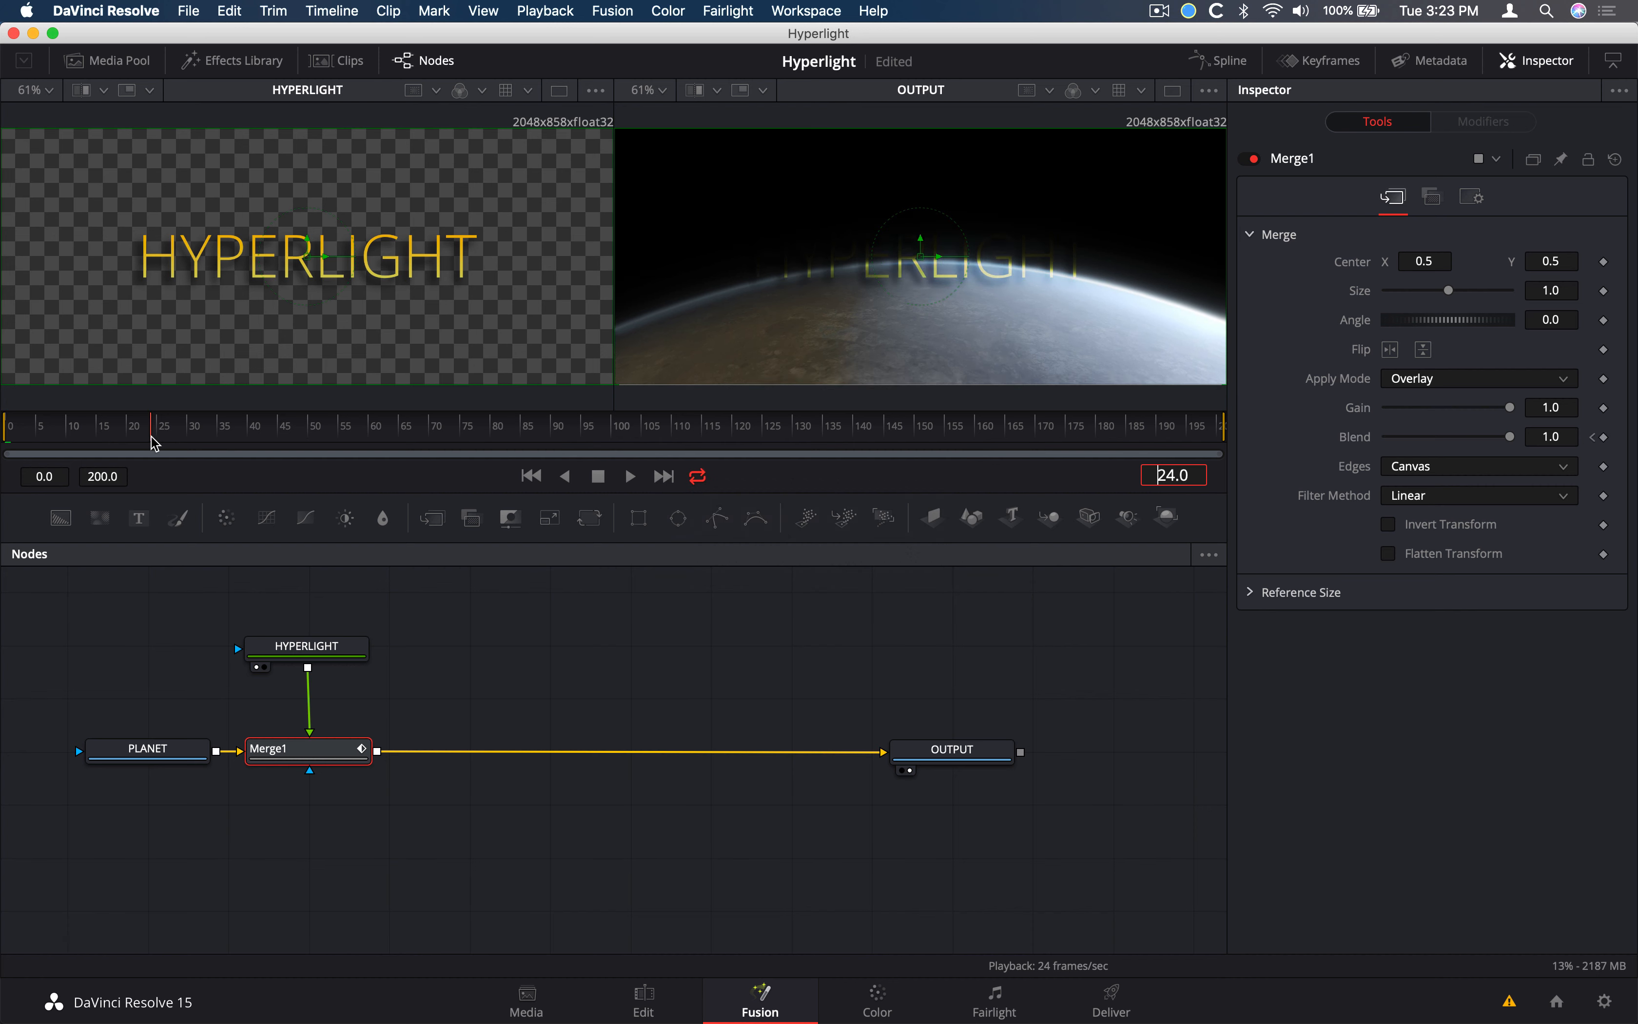
pyautogui.click(1605, 438)
# Set Merge1's Blend keyframe at frame 0 to 0.0 and go to the keyframe at frame 24
pyautogui.press('Home')
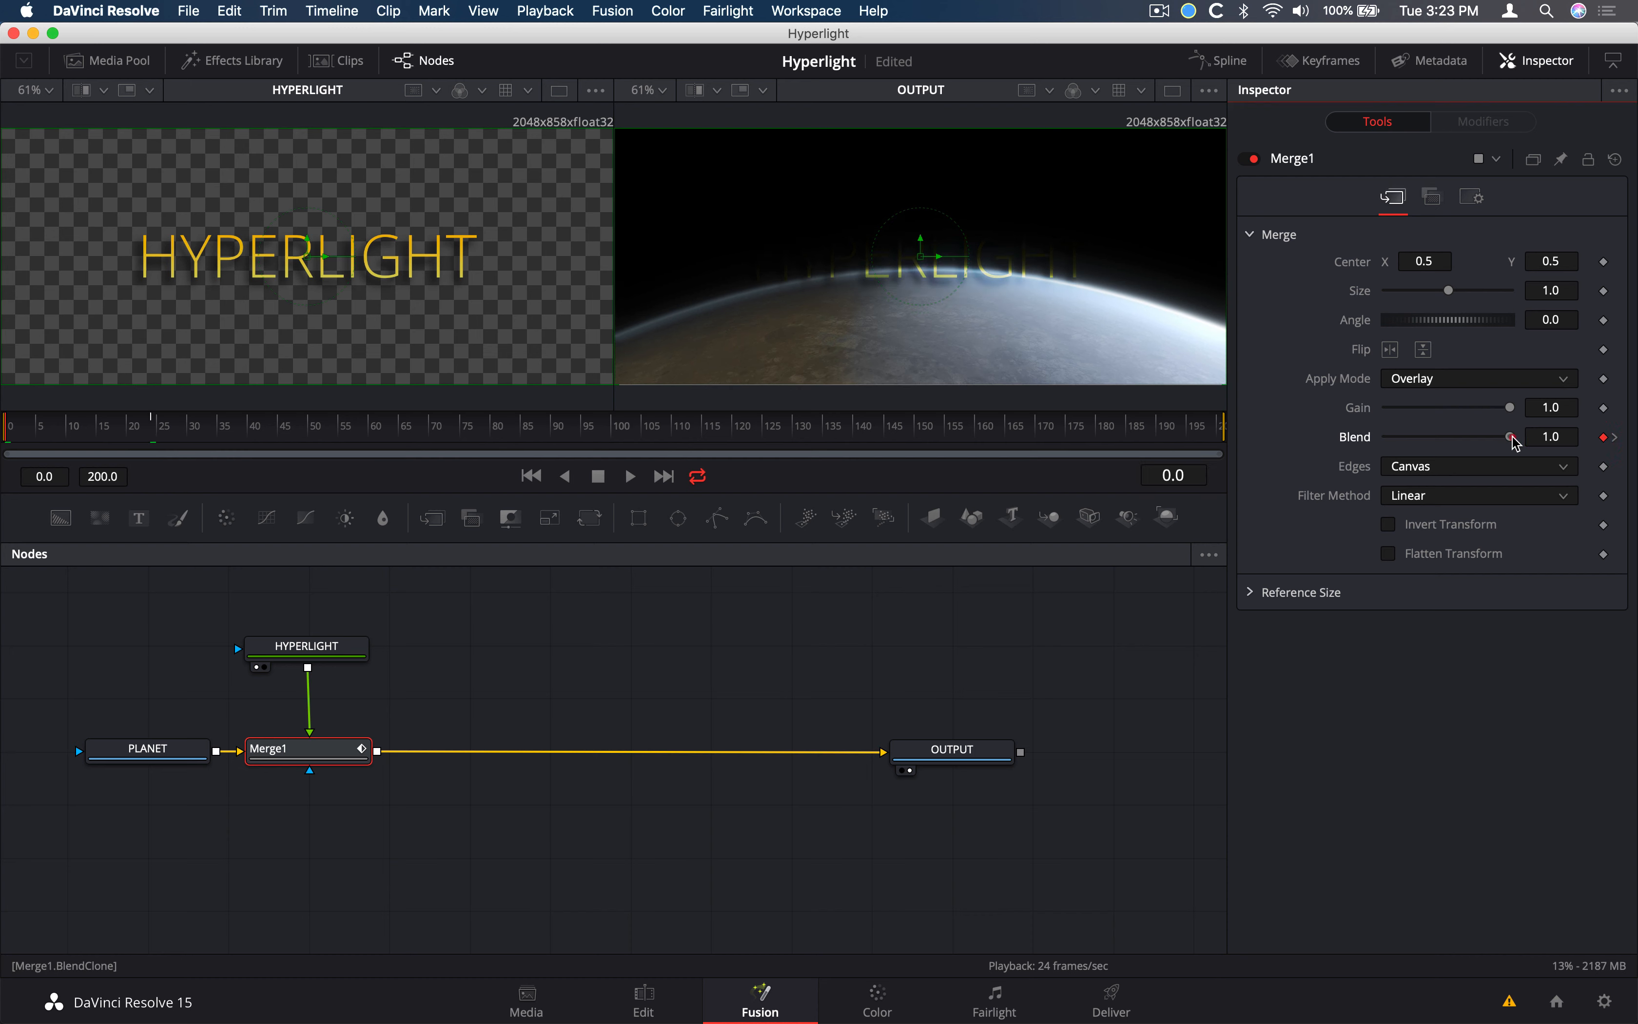
pyautogui.moveTo(1514, 439); pyautogui.dragTo(1257, 440)
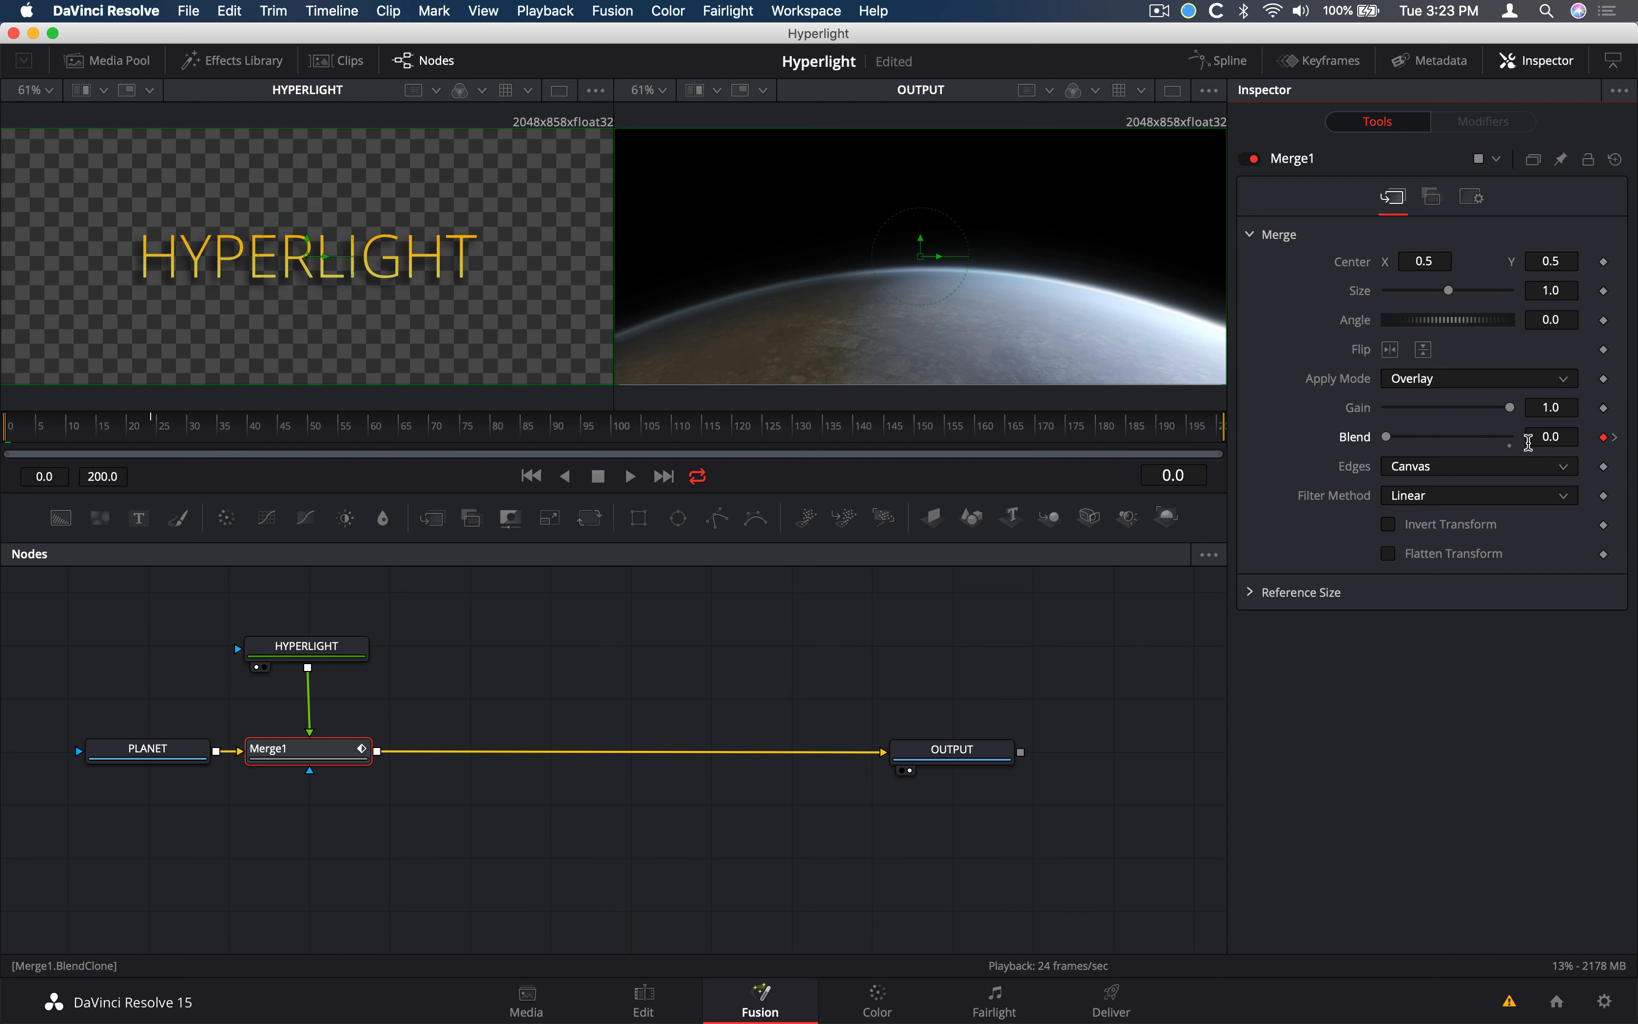
pyautogui.click(1615, 441)
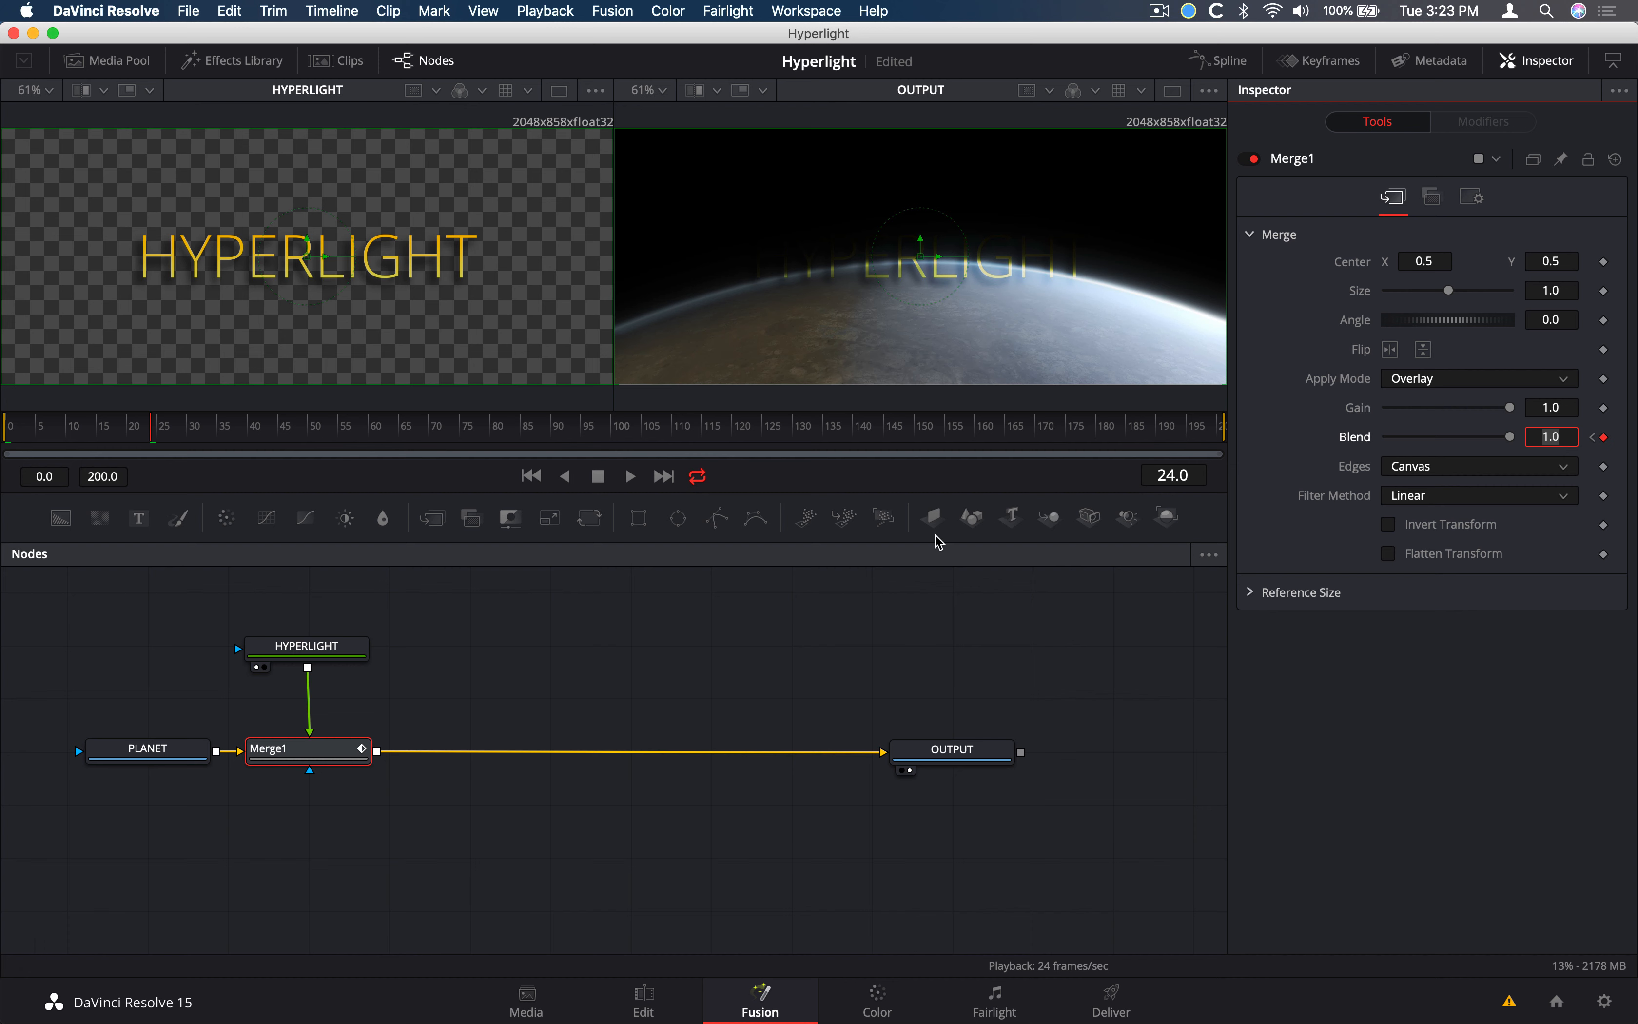
# Scrub the start of the composite and play it to check the title's fade-in
pyautogui.press('Left')
pyautogui.click(728, 434)
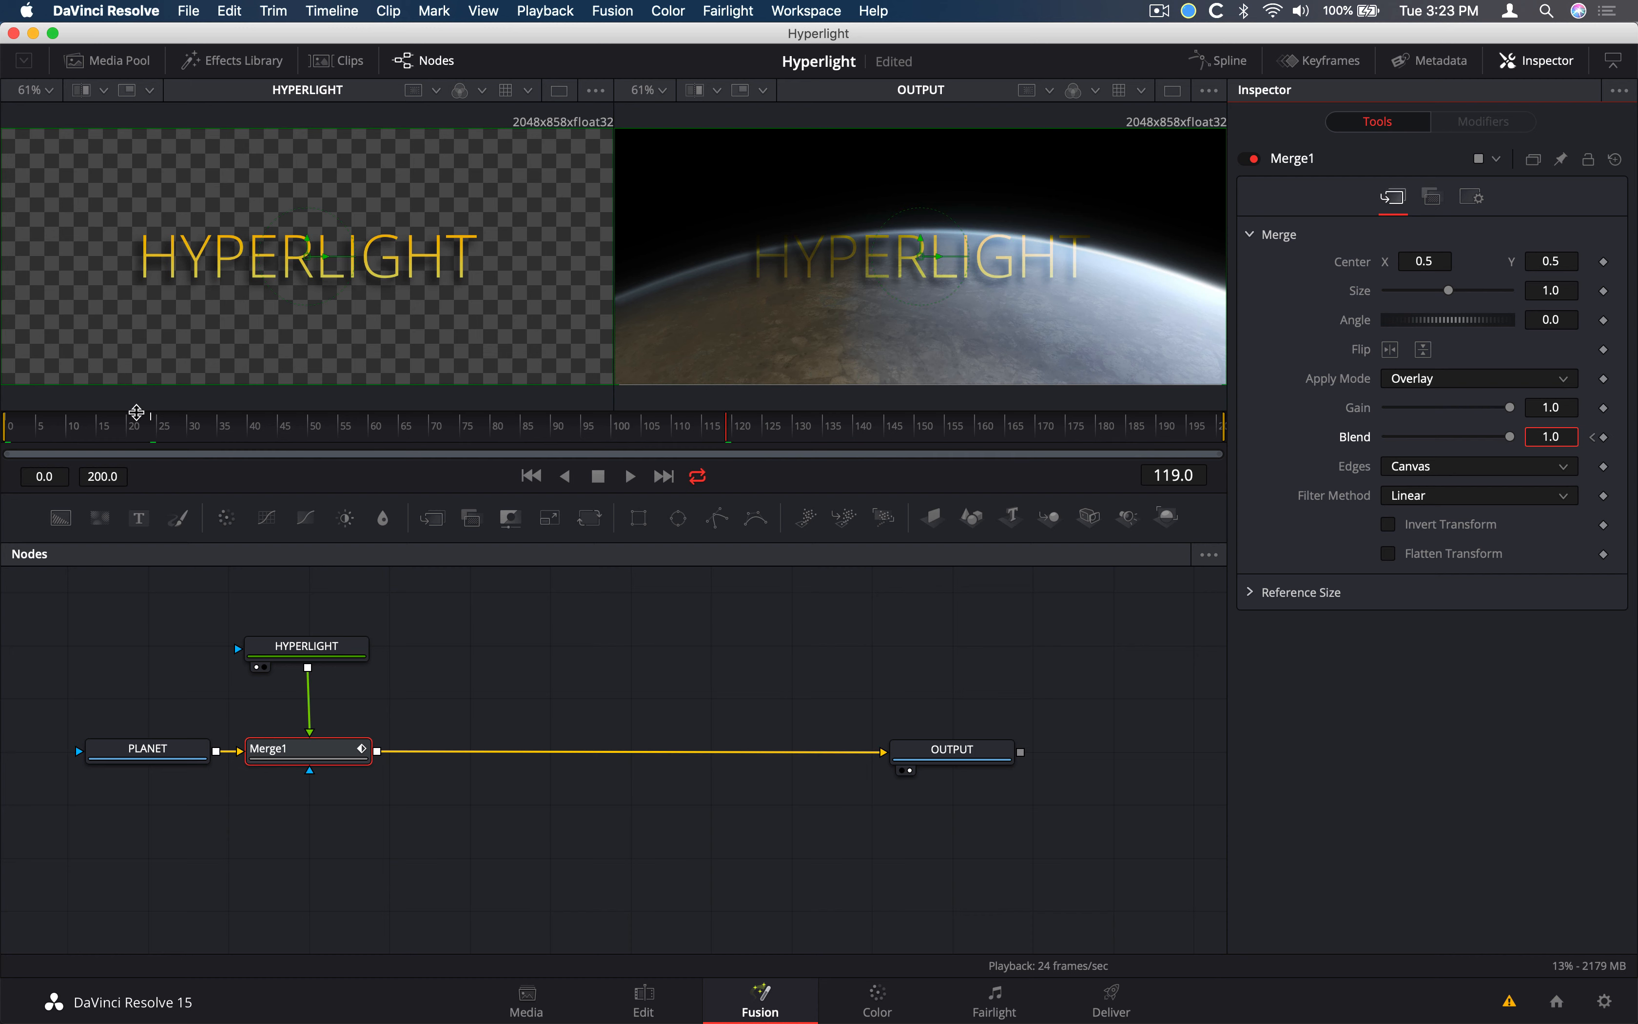
pyautogui.moveTo(95, 437); pyautogui.dragTo(4, 464)
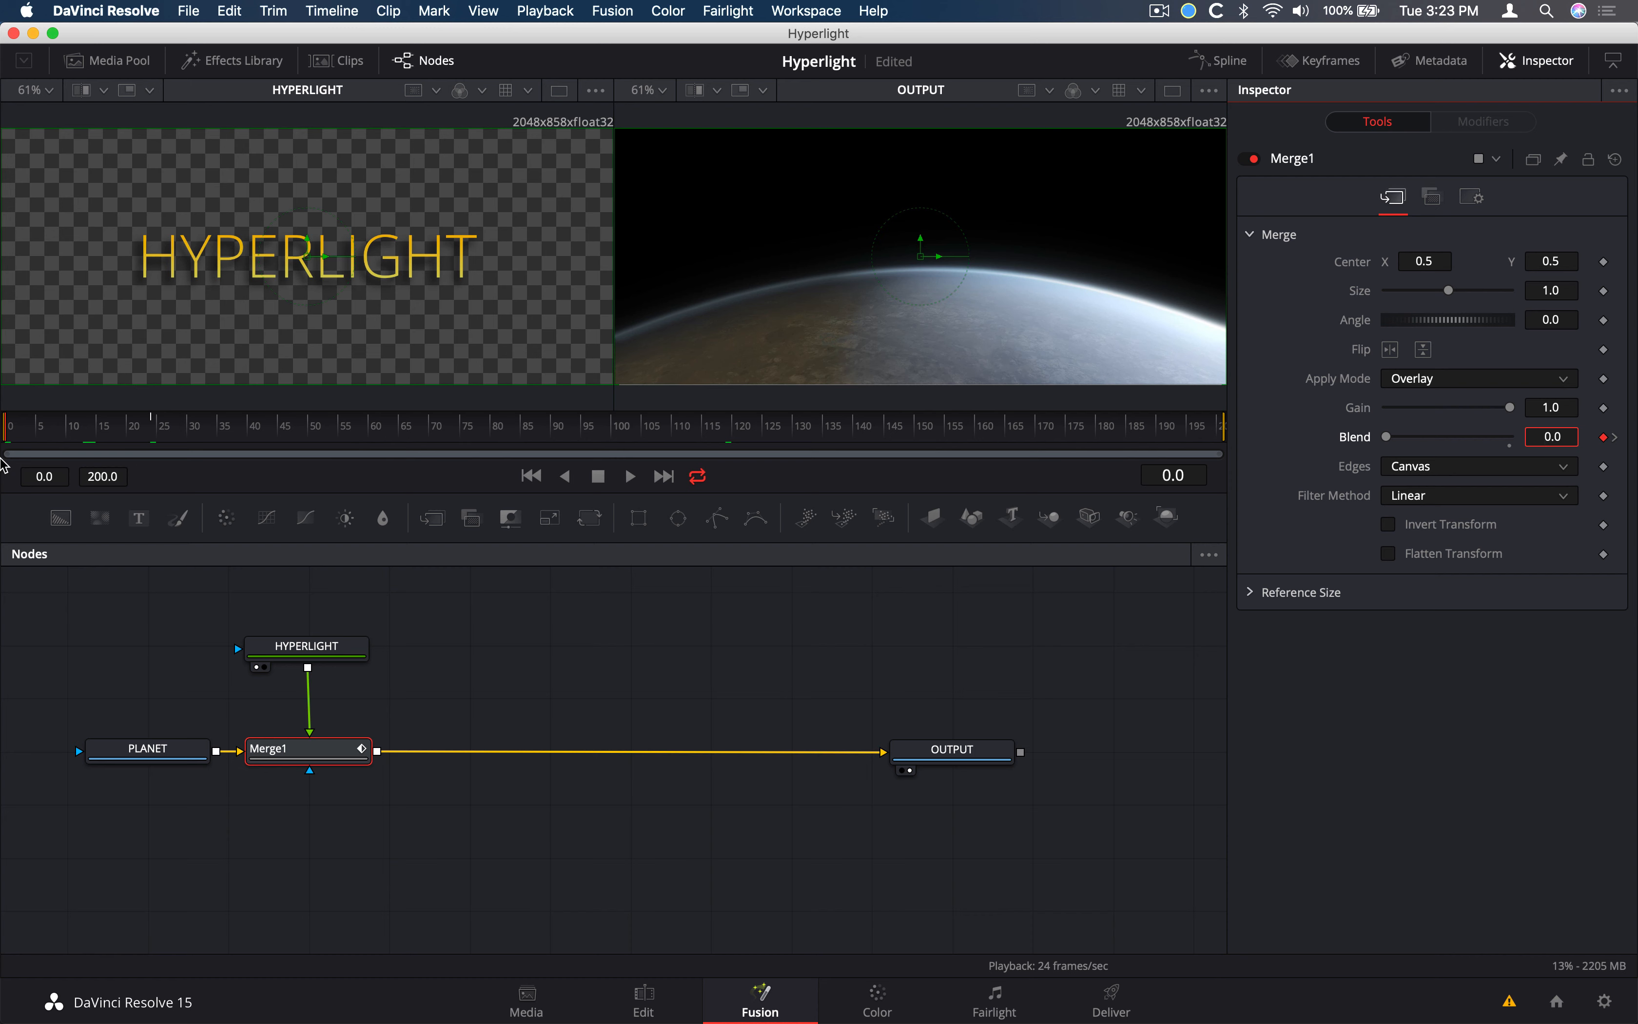
pyautogui.press('Tab')
pyautogui.click(27, 434)
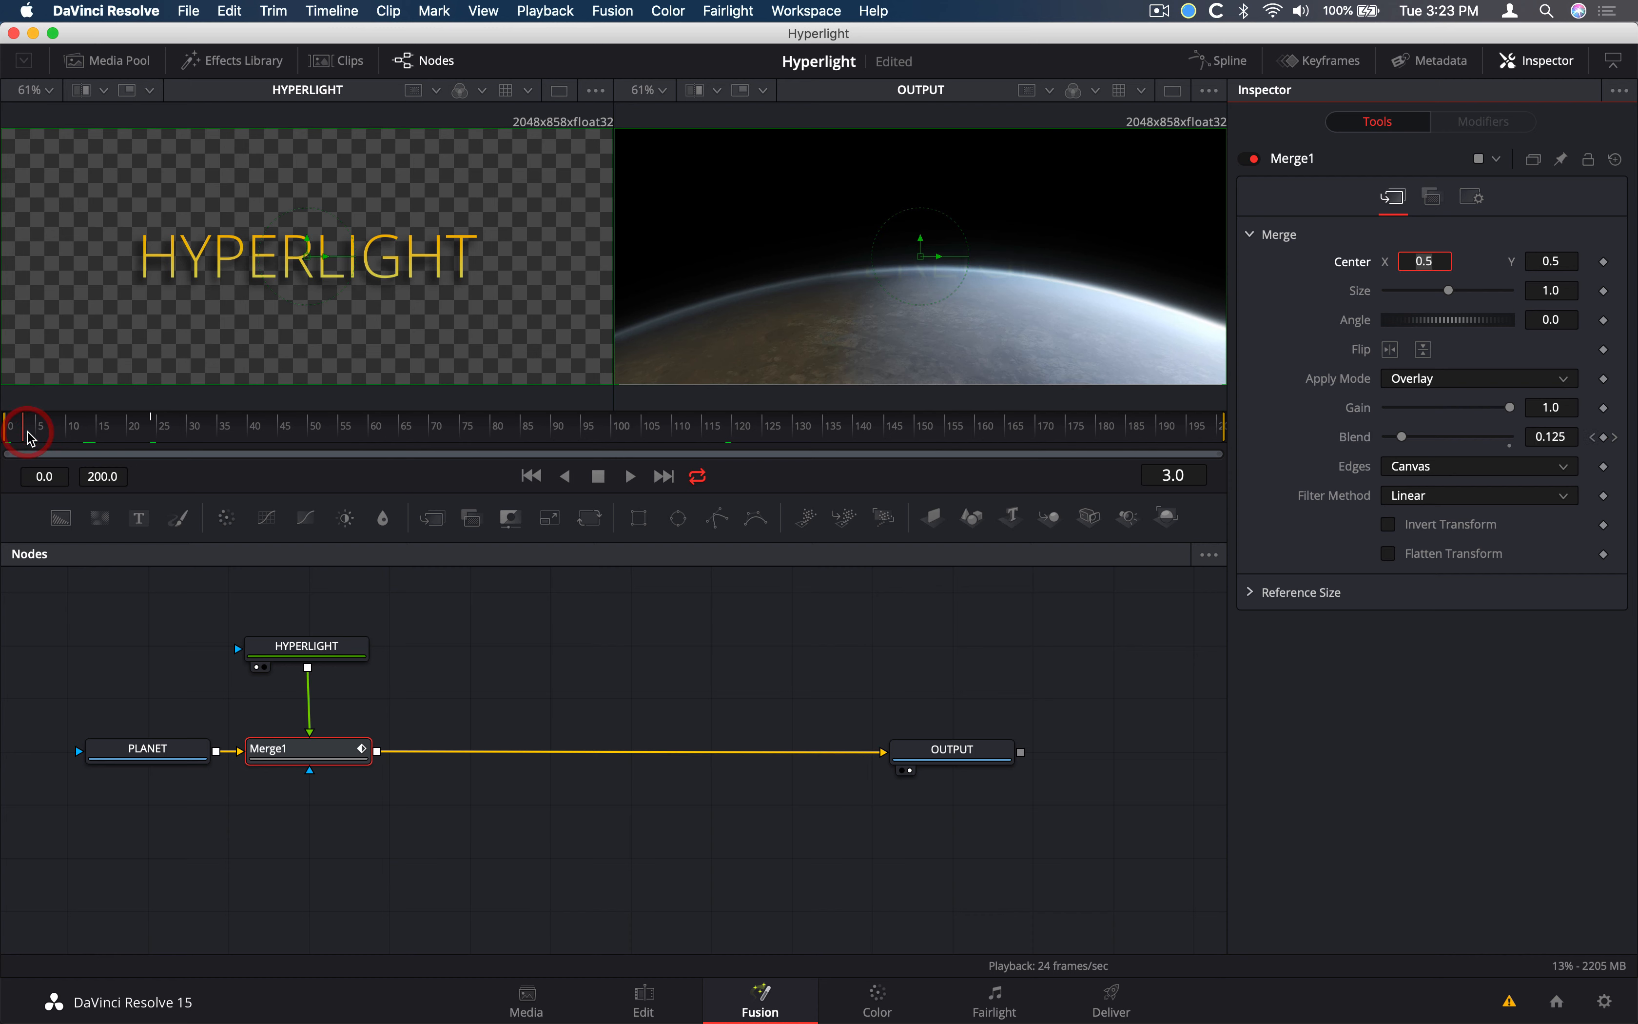
pyautogui.click(1368, 710)
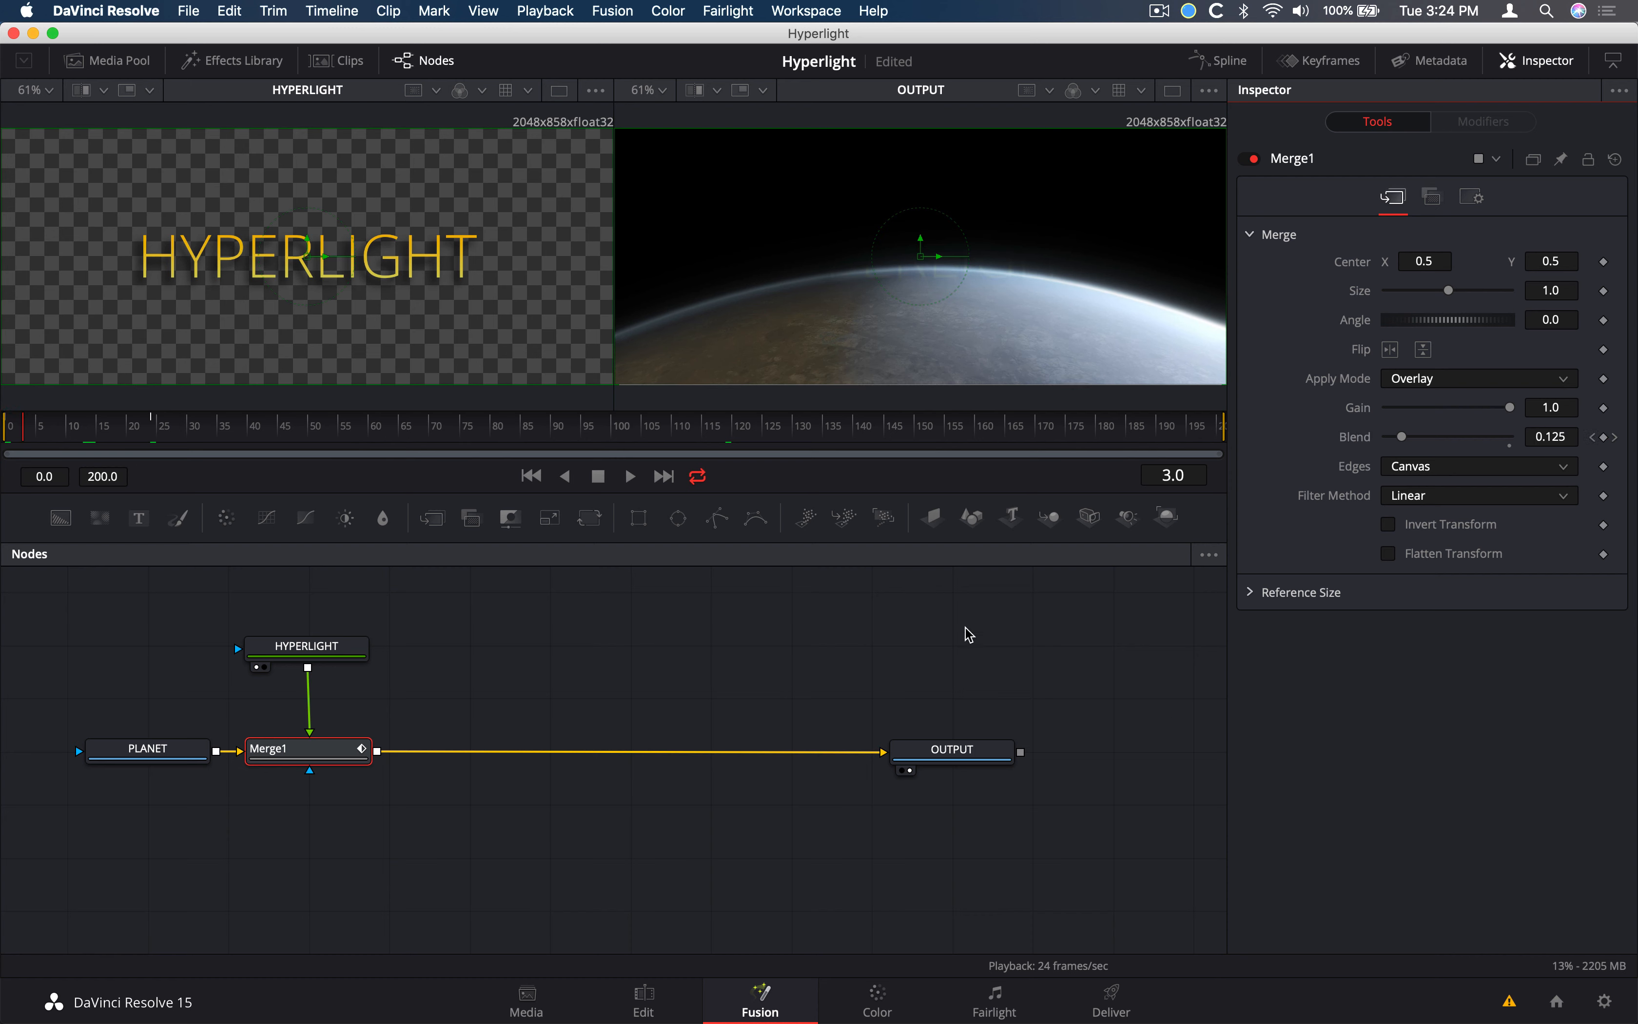
pyautogui.press('space')
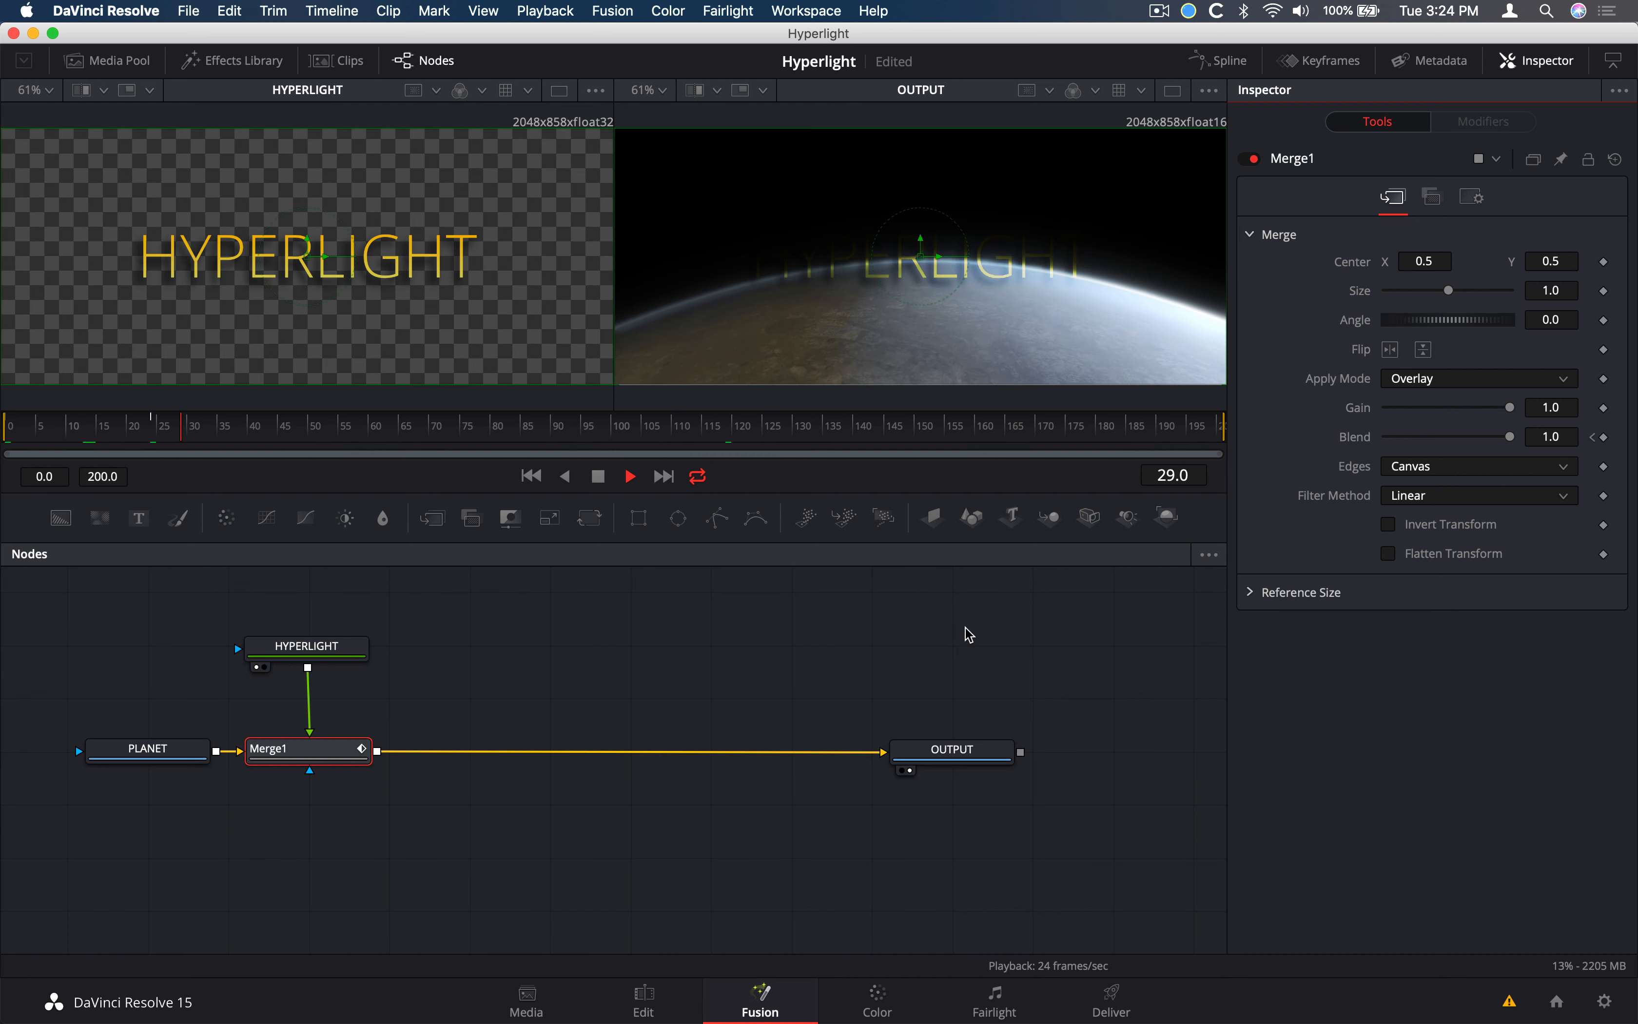
pyautogui.press('space')
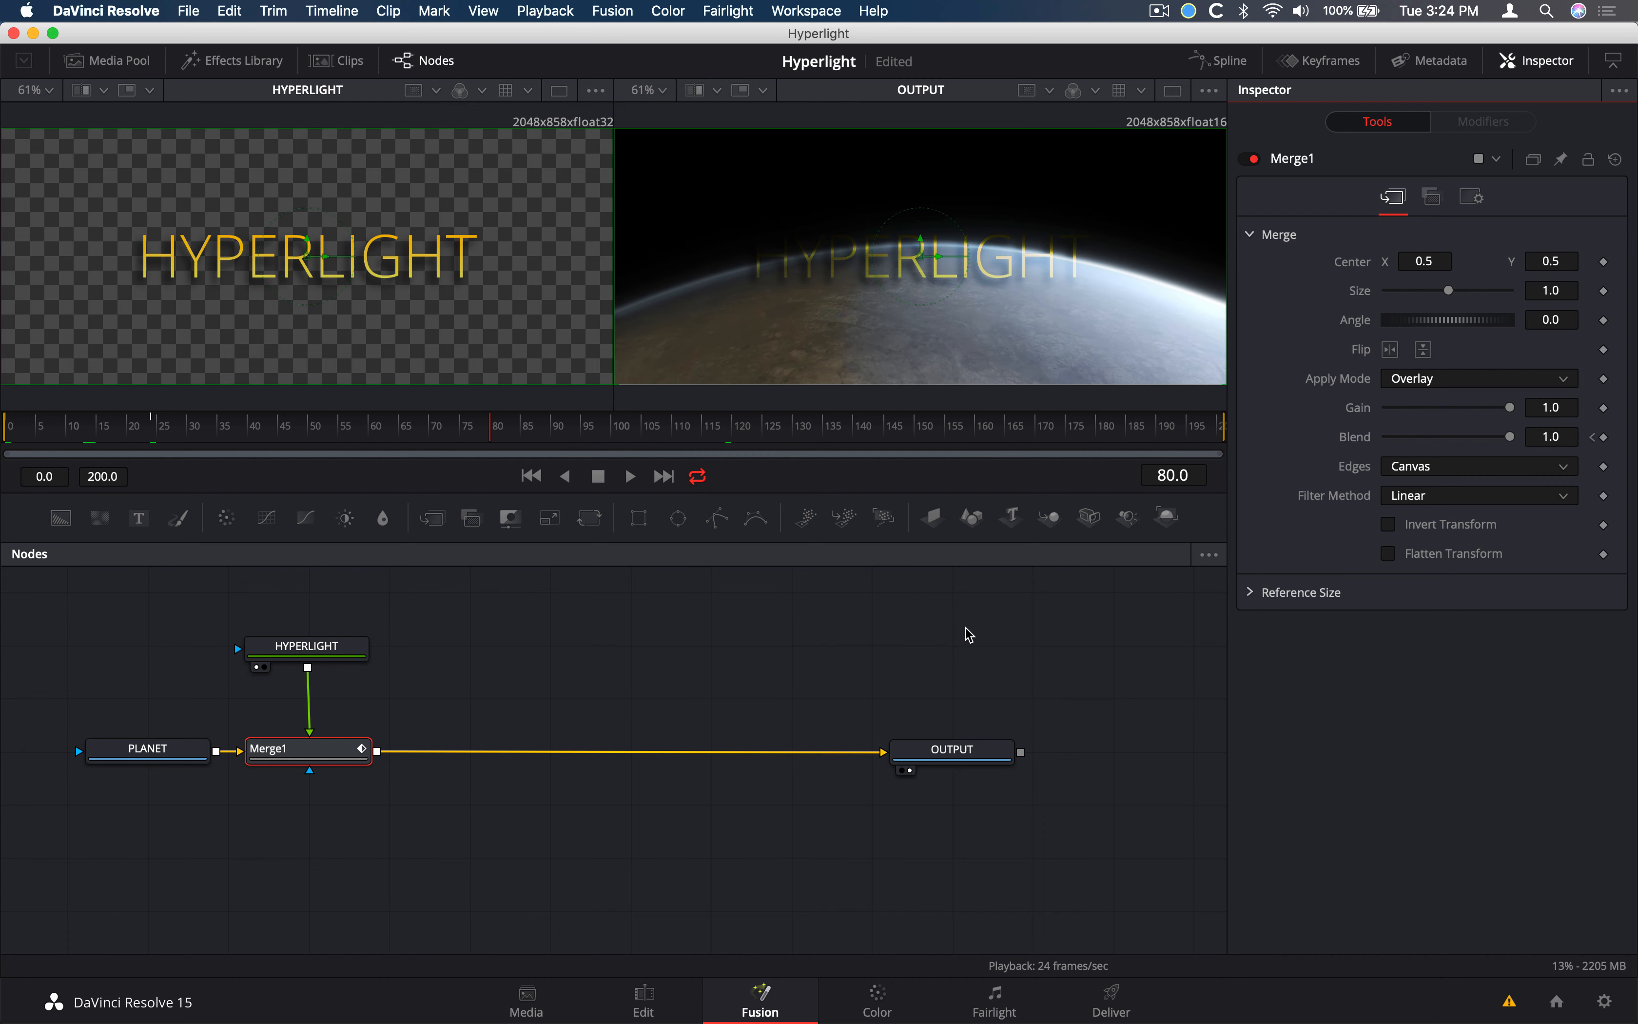
# Keyframe Merge1's Blend at 1.0 on both frame 200 and frame 176
pyautogui.press('End')
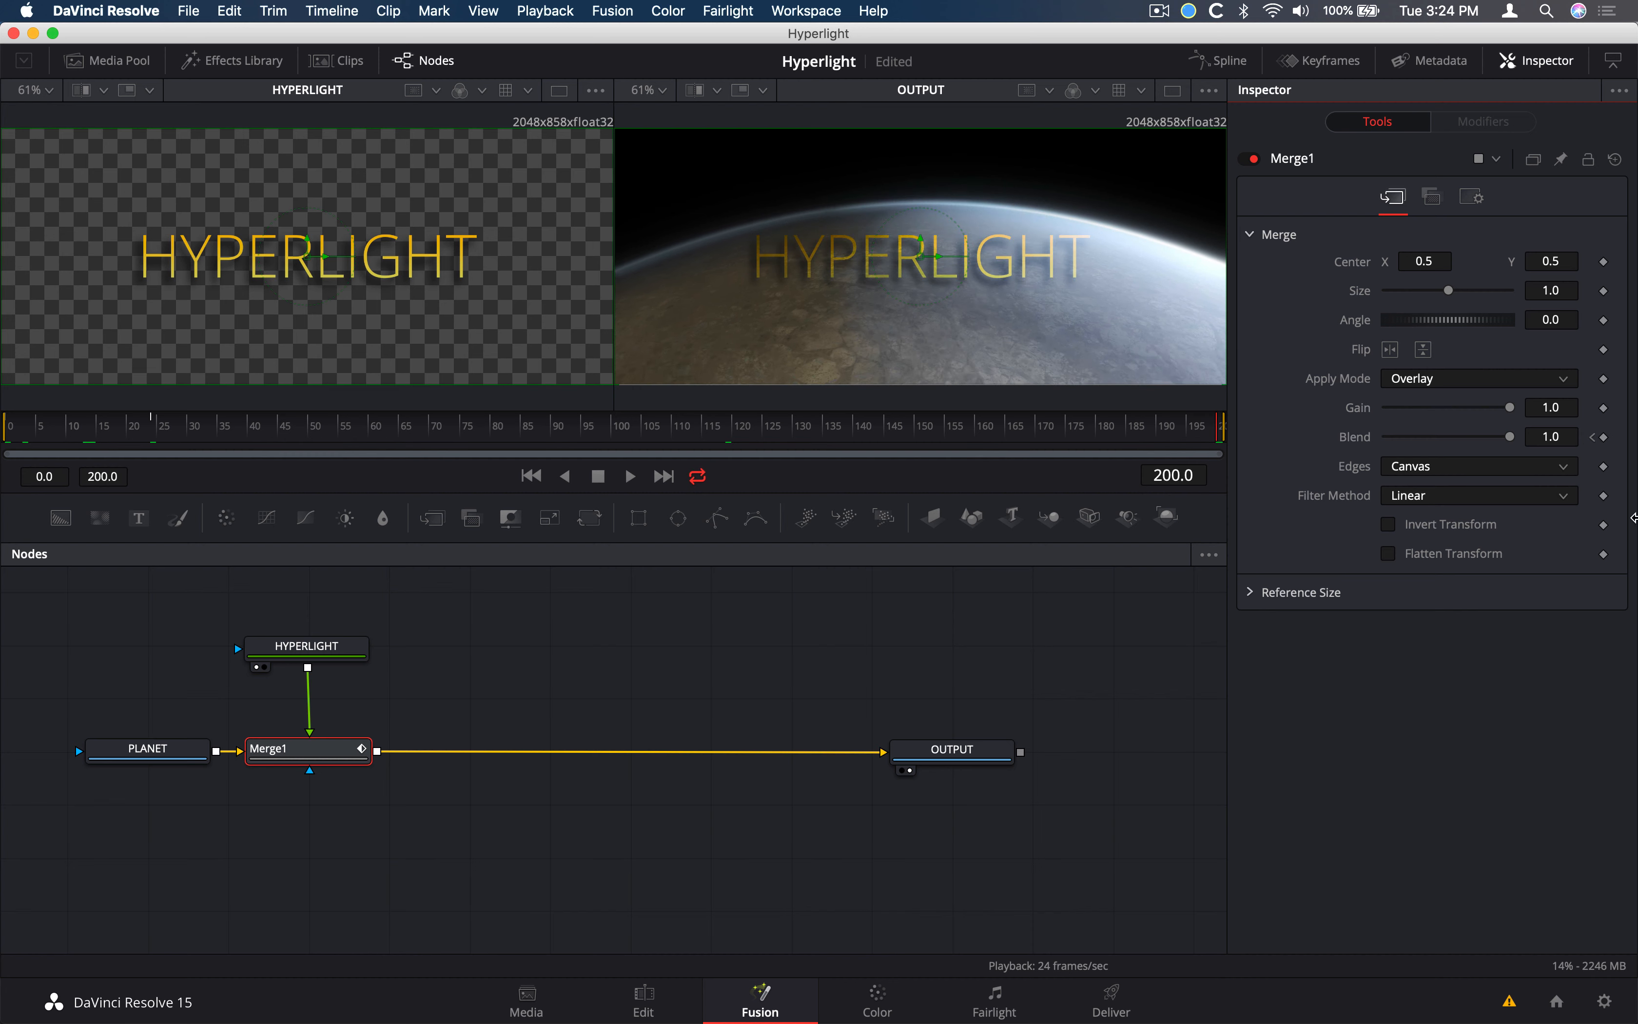
pyautogui.click(1602, 438)
pyautogui.click(1170, 475)
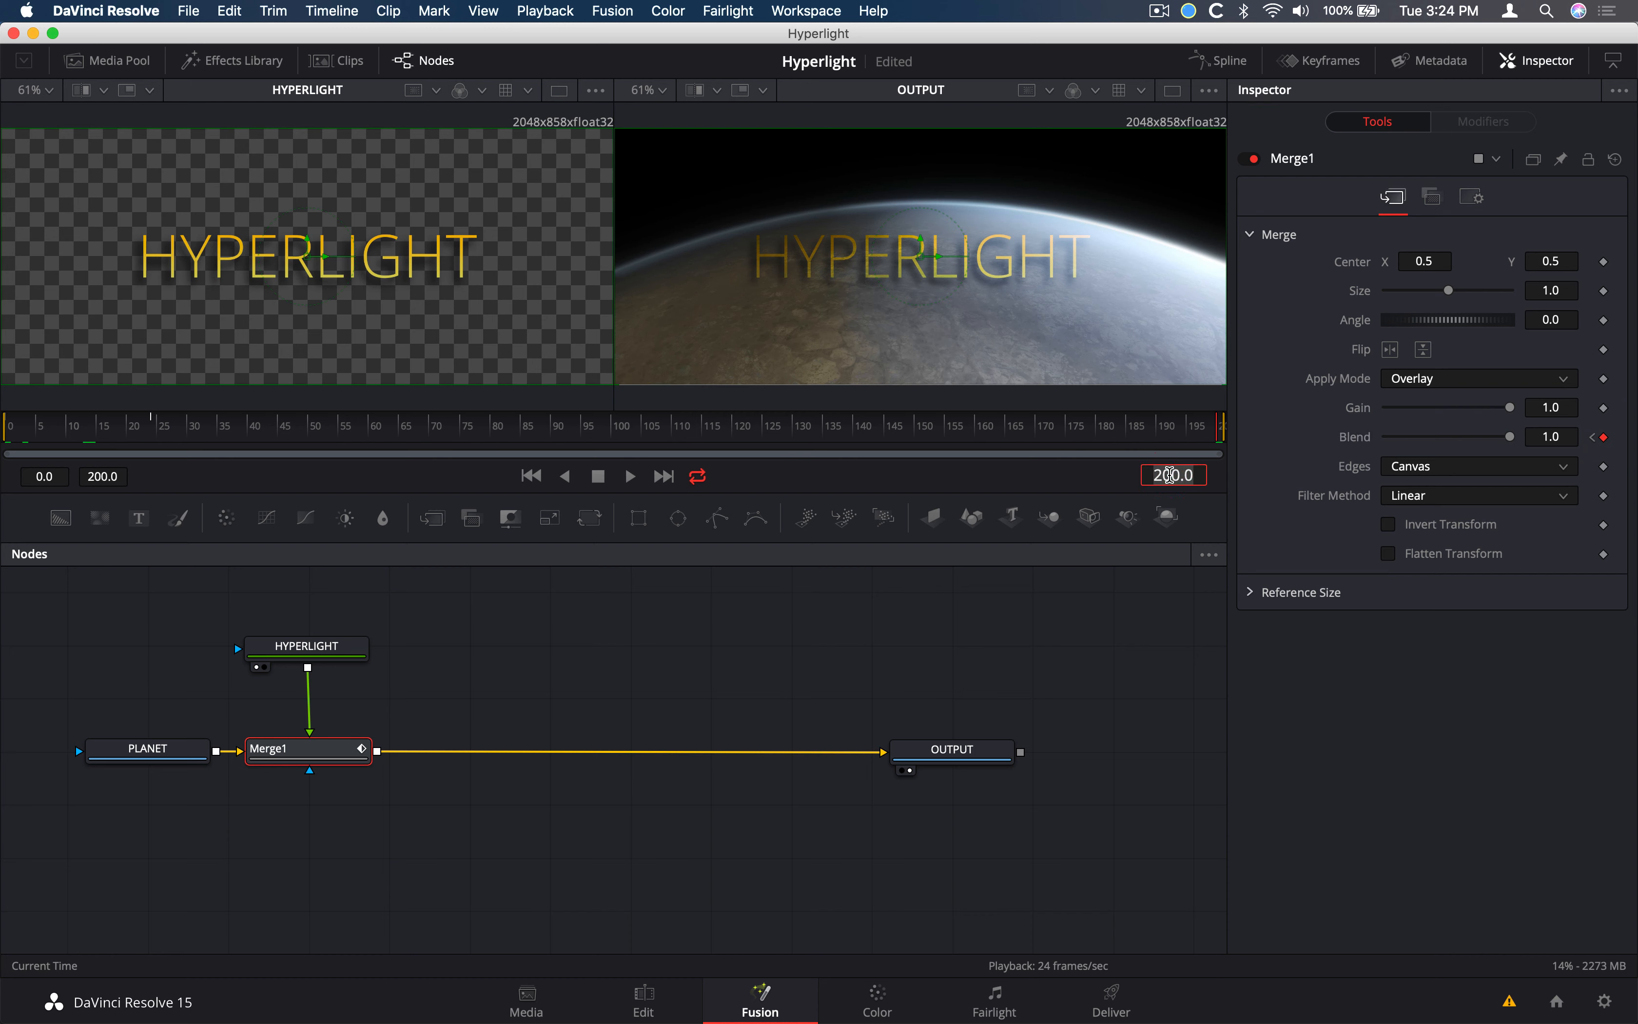
pyautogui.write('176')
pyautogui.press('Return')
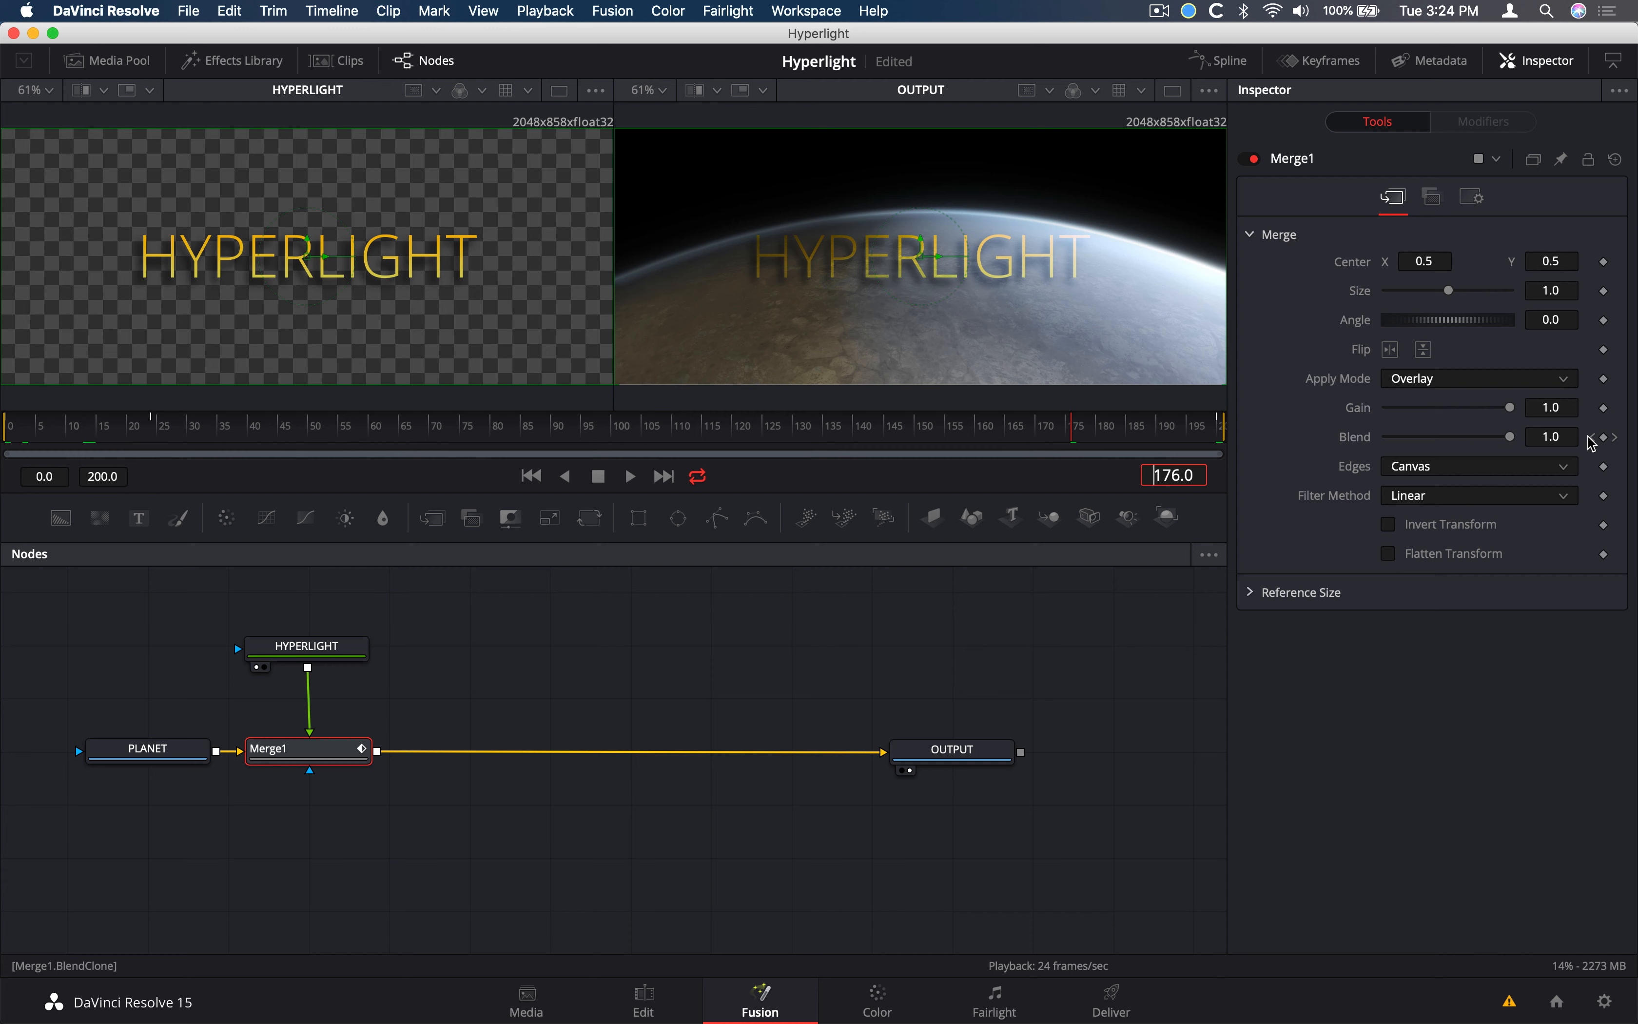
pyautogui.click(1605, 437)
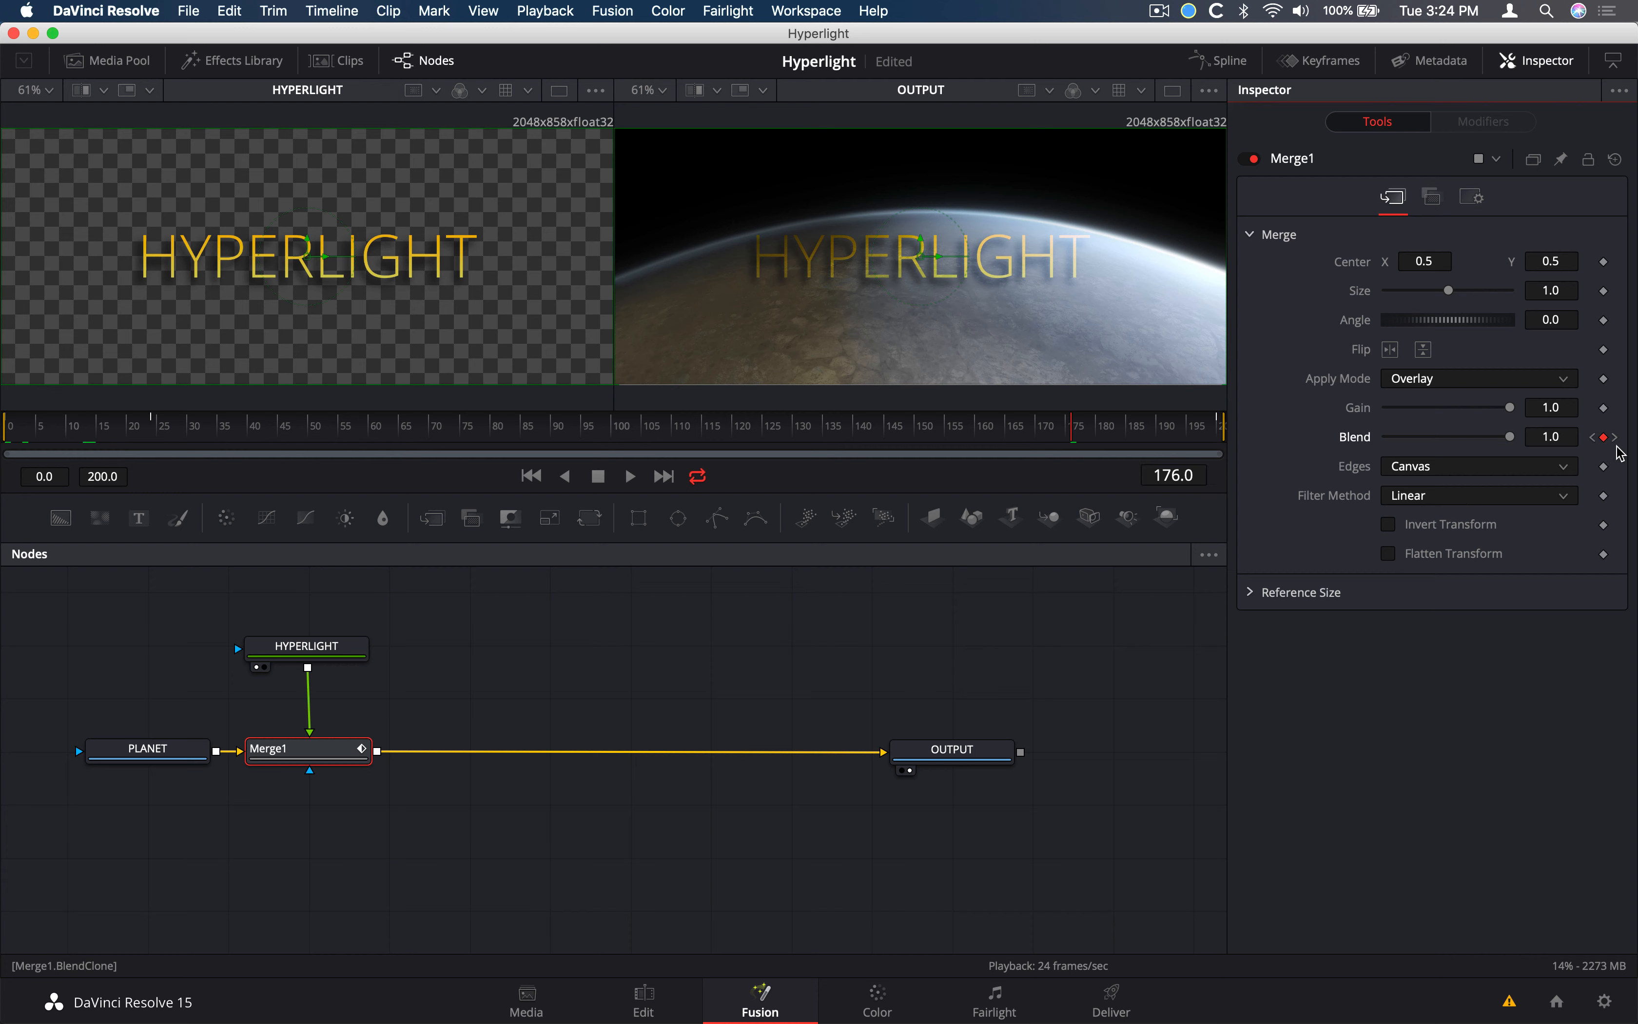
# Set Merge1's Blend keyframe at frame 200 to 0.0 to fade the title out, and save the project
pyautogui.click(1615, 438)
pyautogui.moveTo(1503, 439); pyautogui.dragTo(1327, 434)
pyautogui.press('space')
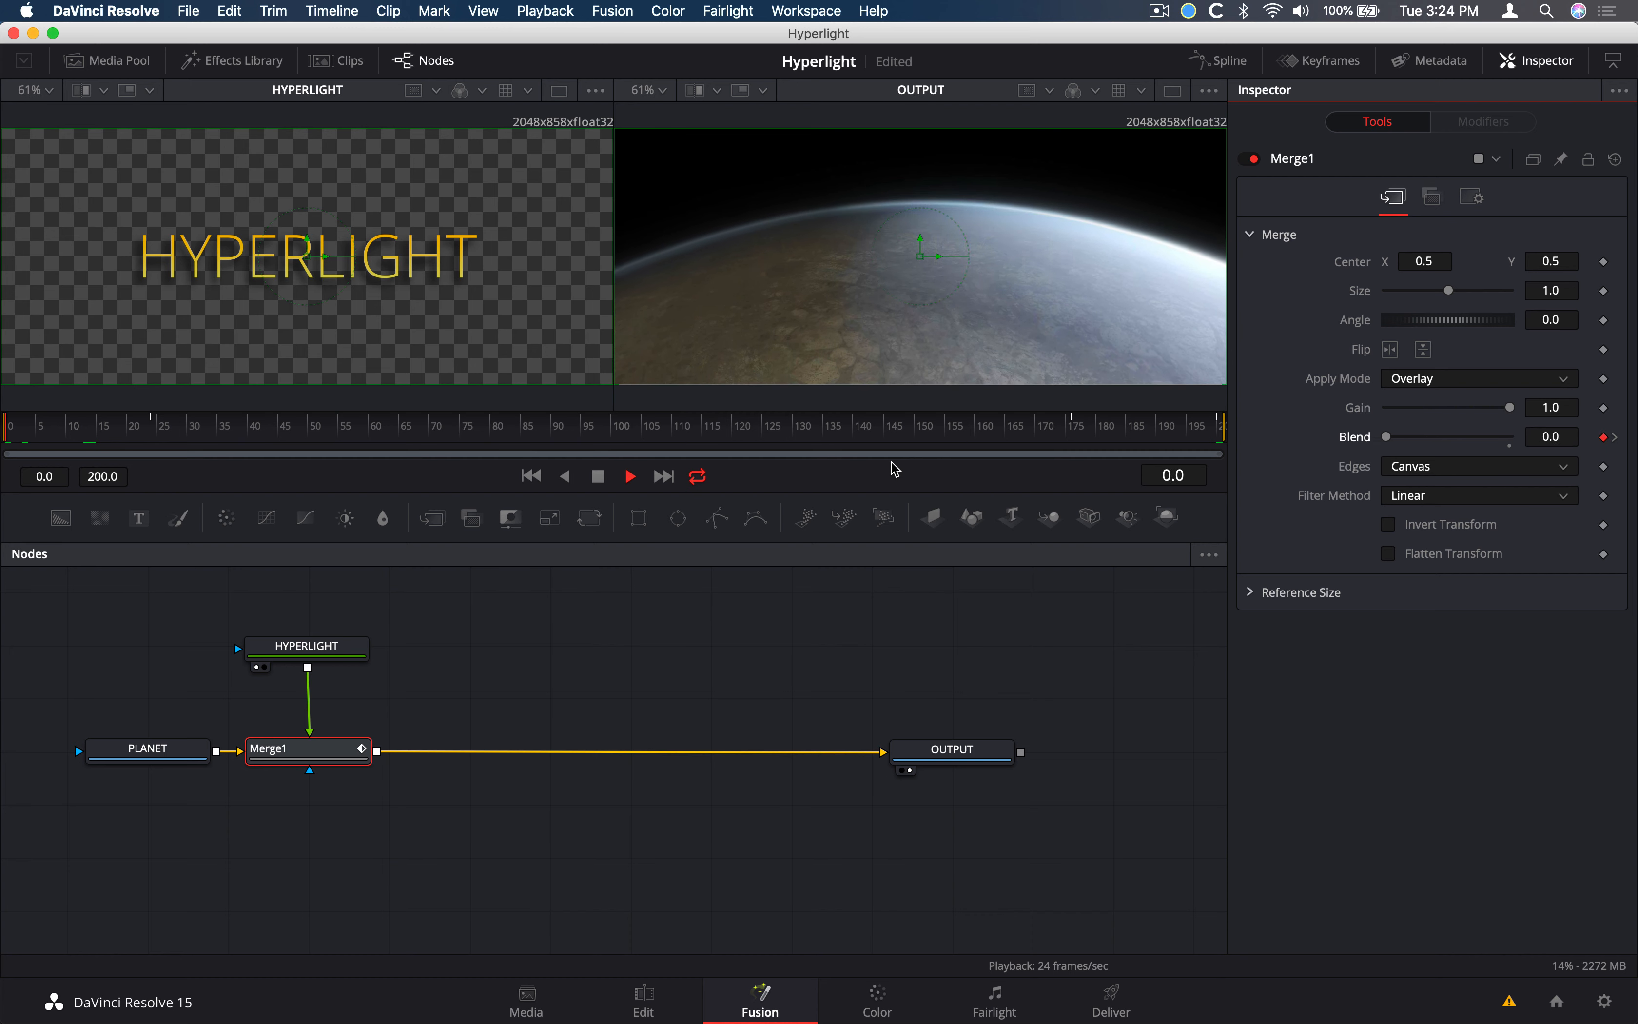
pyautogui.press('space')
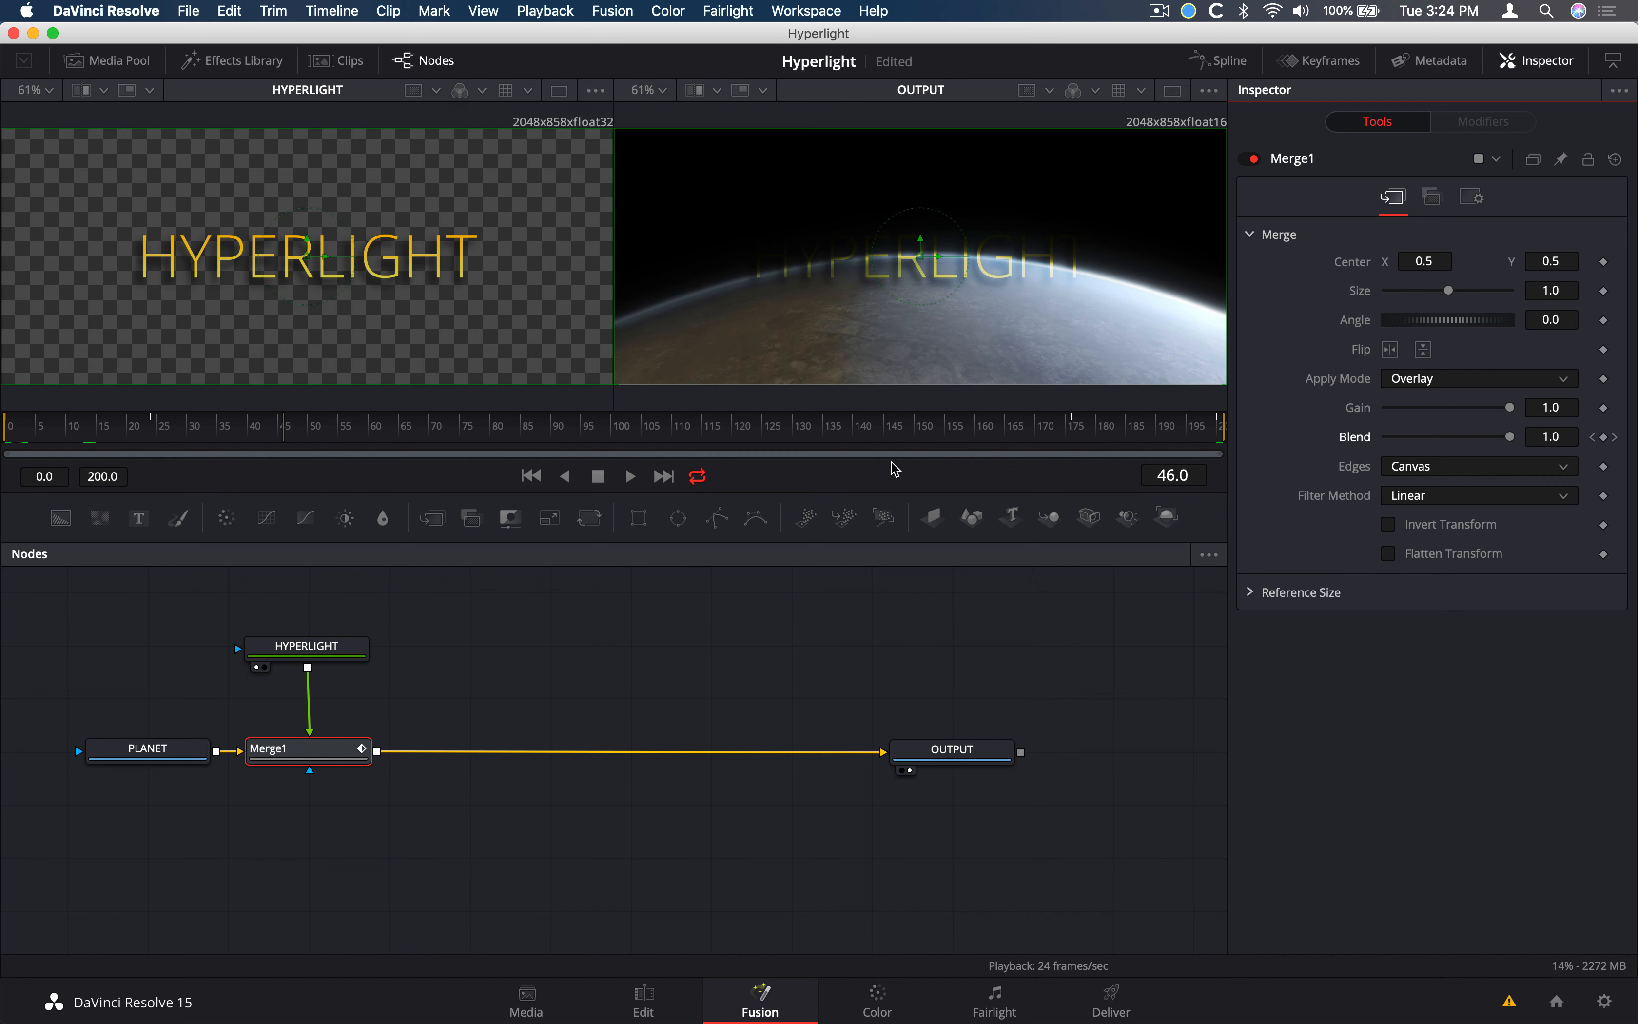
pyautogui.press('super+s')
# Add a Tracking keyframe of 1.0 to the HYPERLIGHT text at frame 35
pyautogui.click(340, 647)
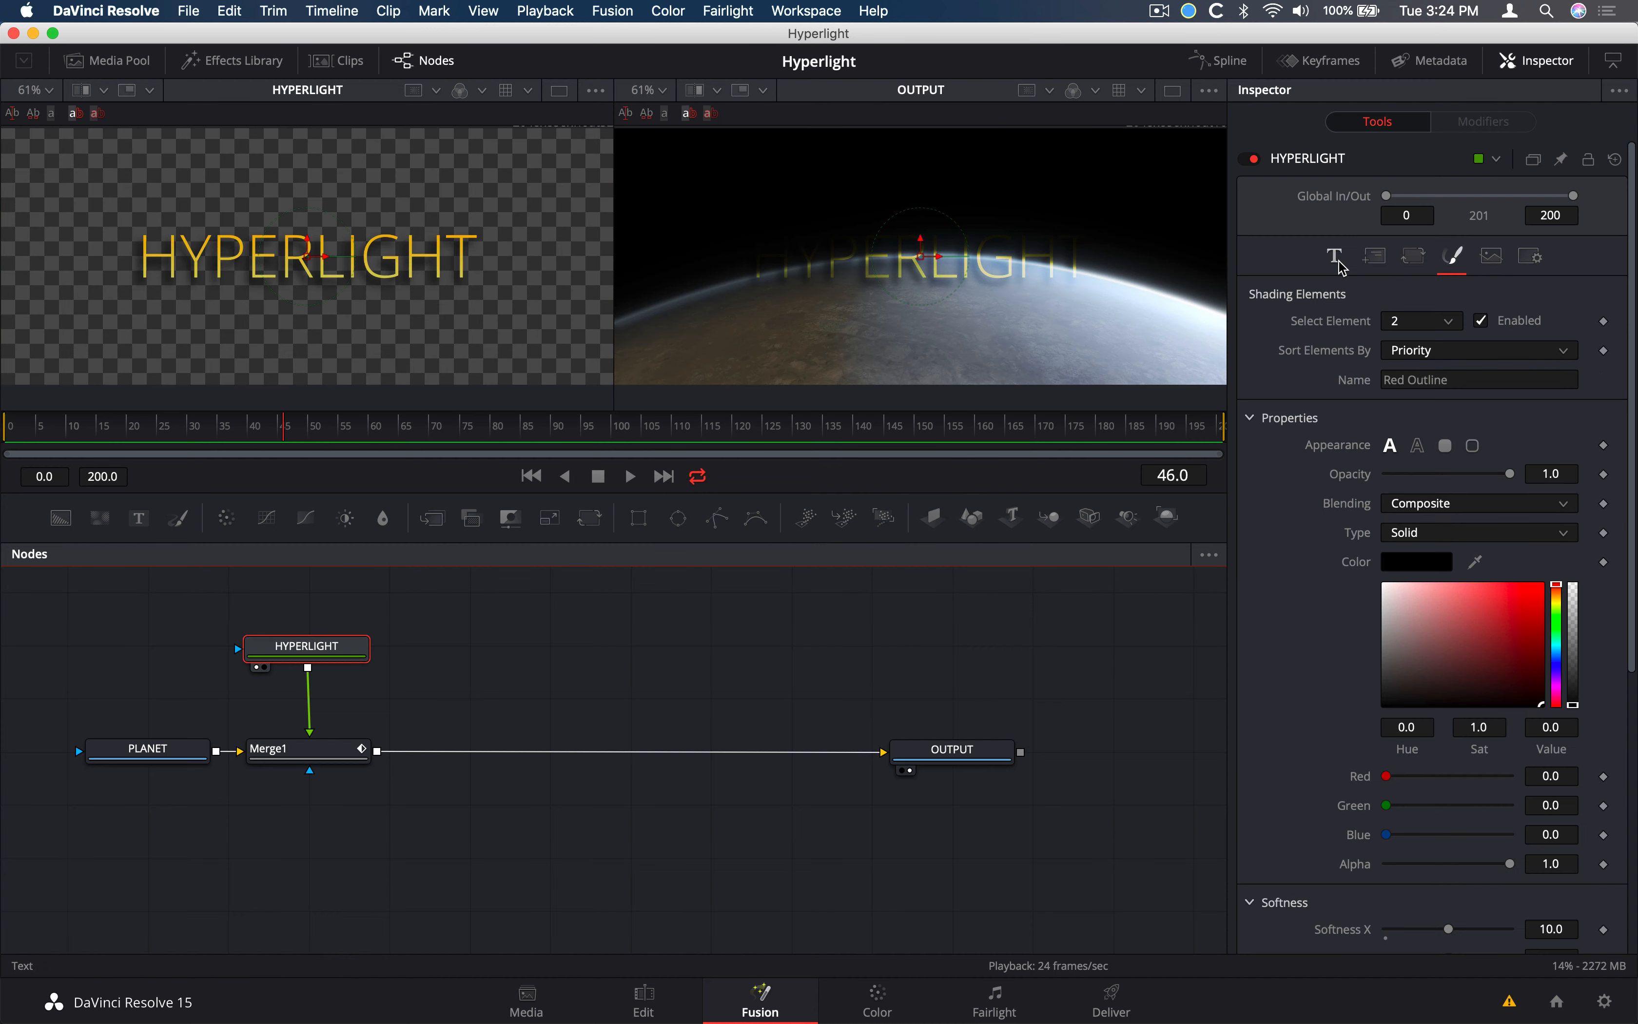
pyautogui.click(1335, 257)
pyautogui.scroll(-5, 1310, 498)
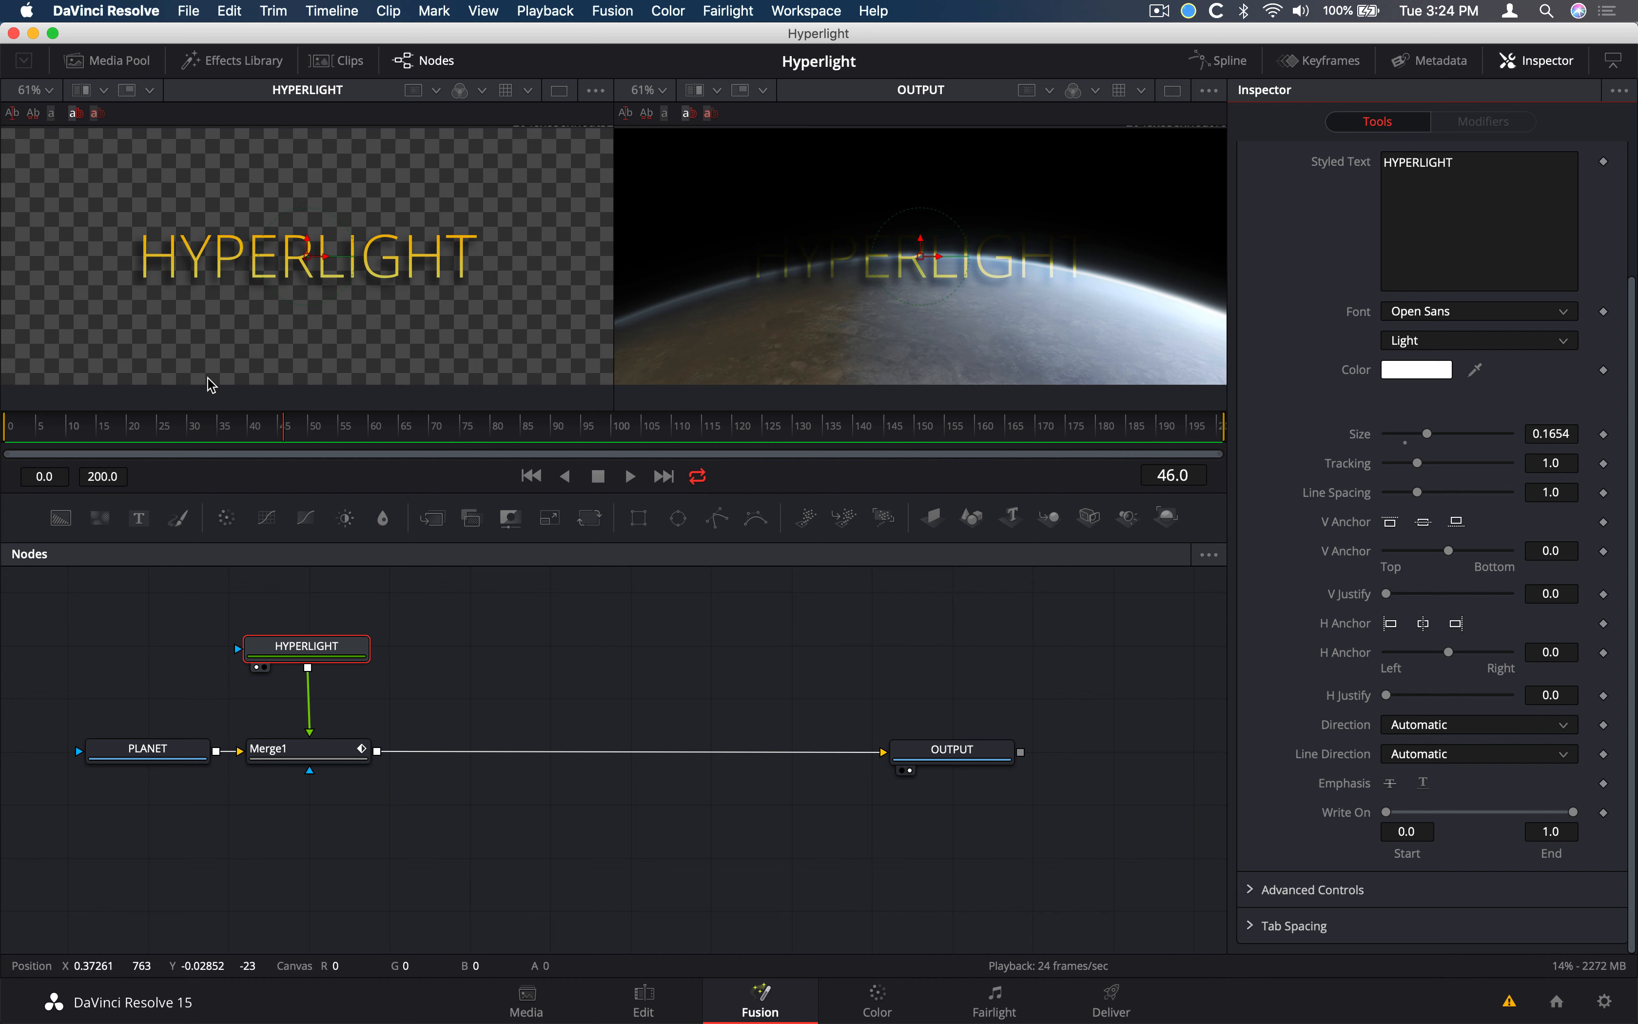
pyautogui.click(239, 434)
pyautogui.moveTo(236, 436); pyautogui.dragTo(225, 437)
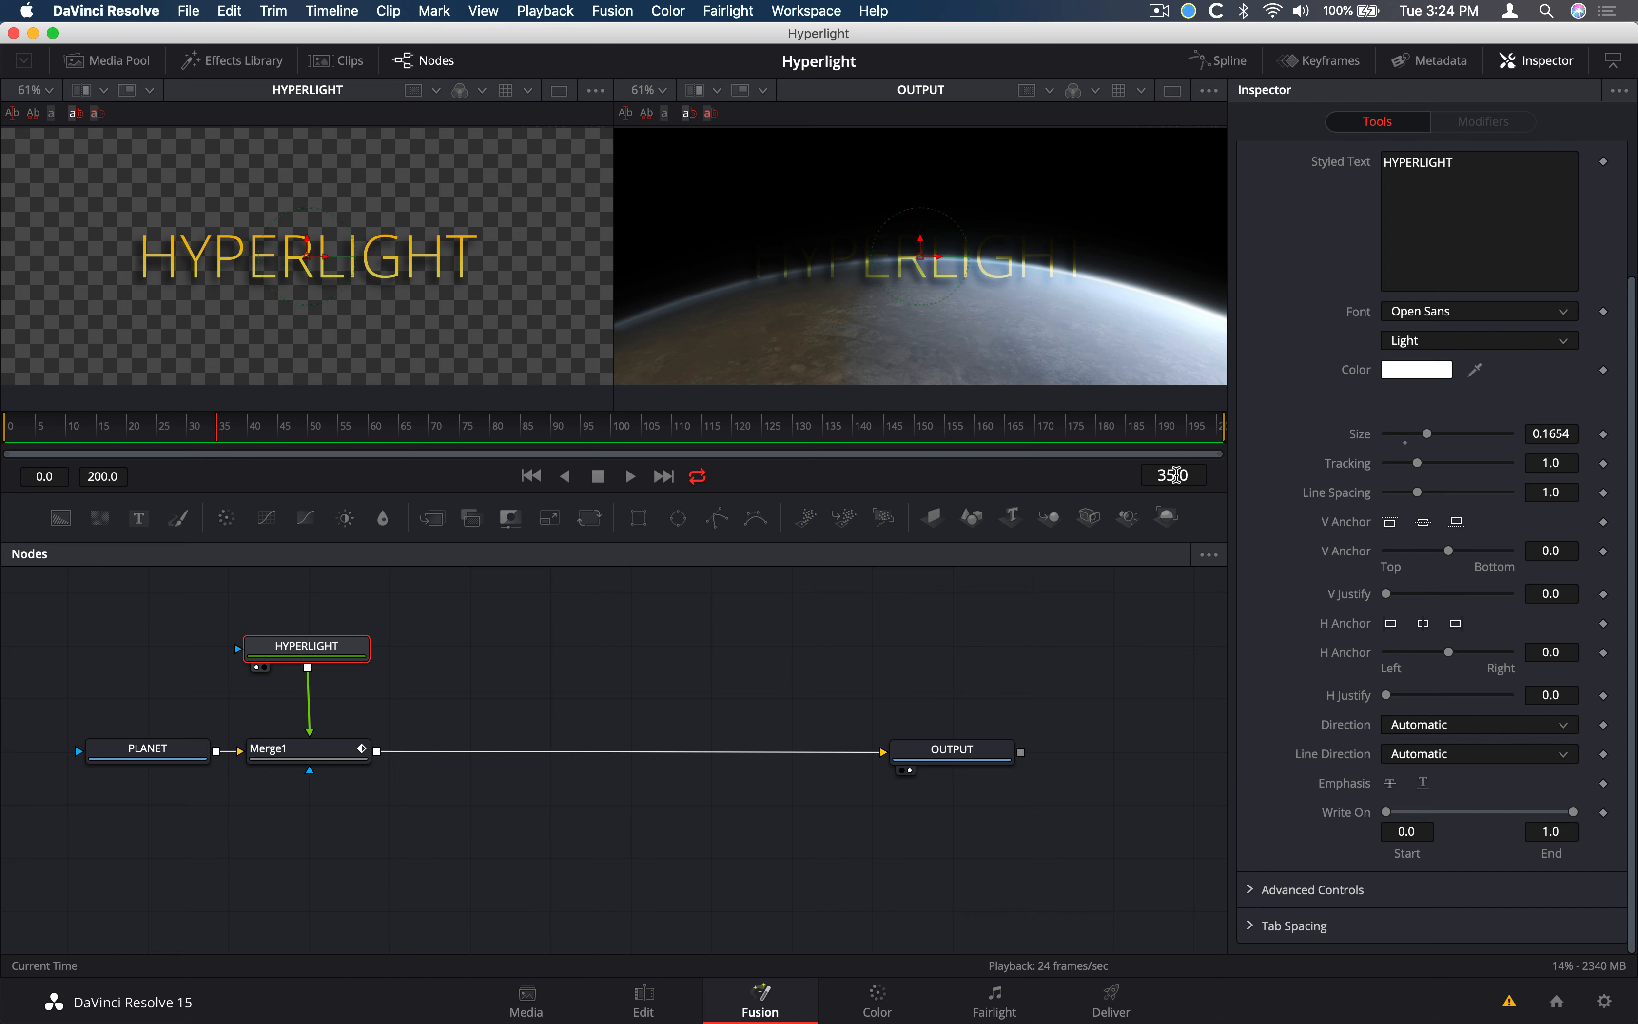
pyautogui.click(1603, 463)
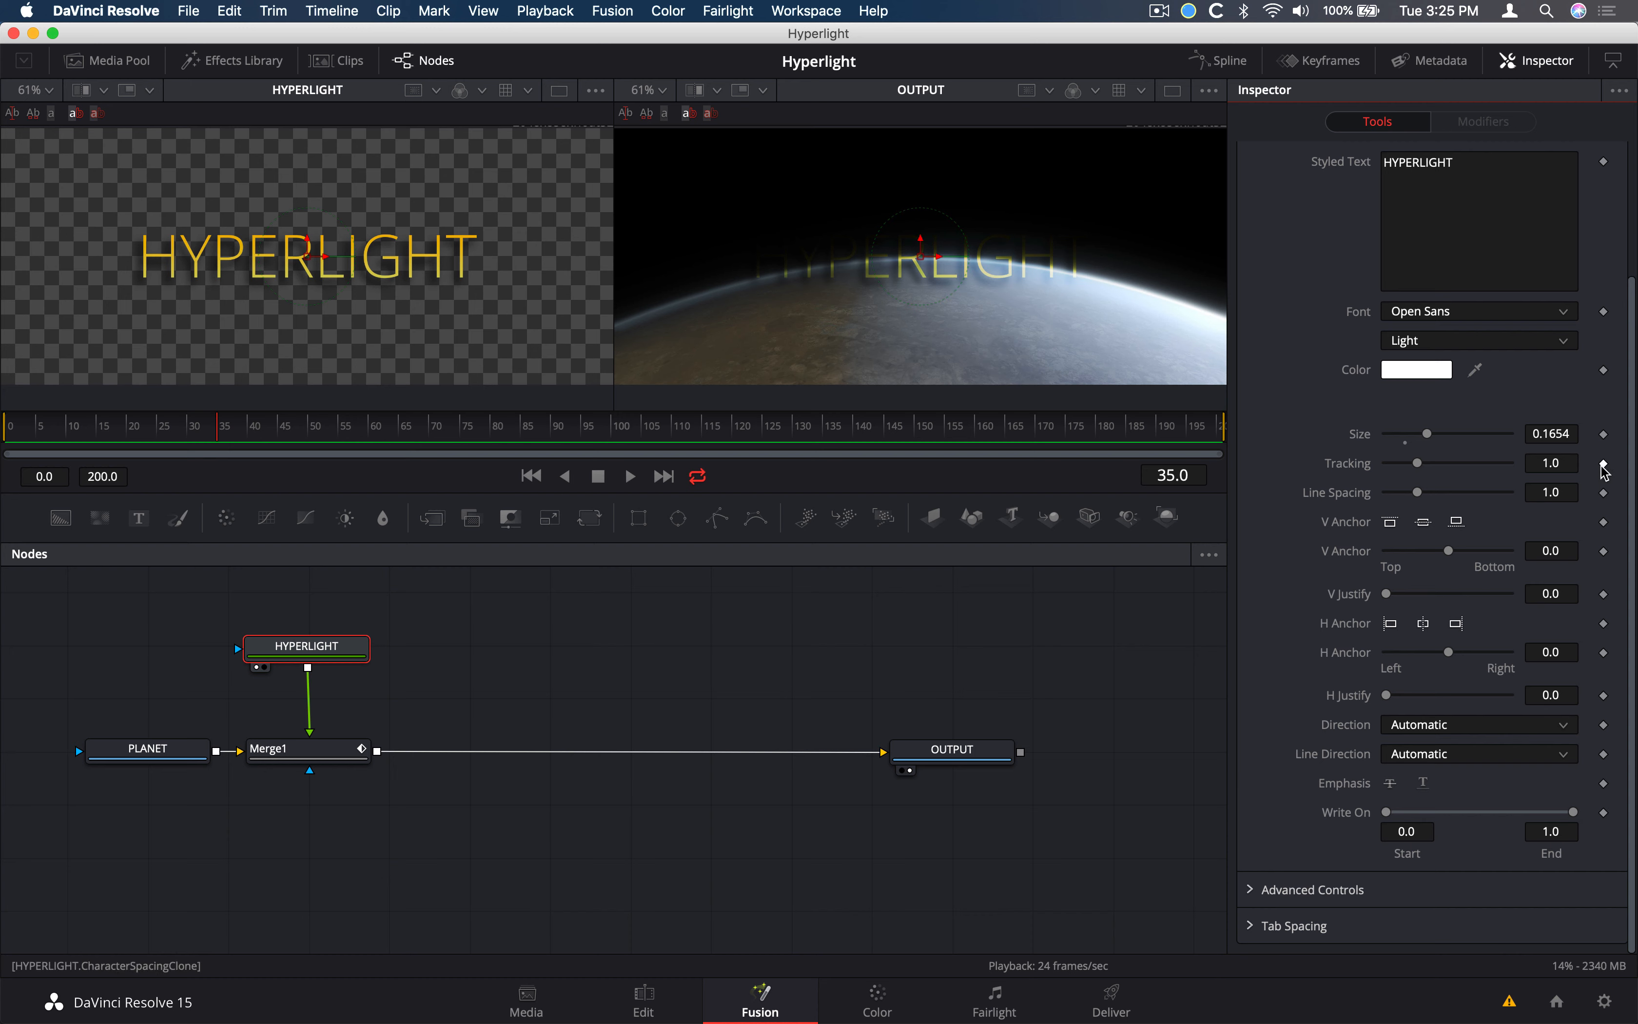
# Set the HYPERLIGHT text's Tracking to 1.199 at frame 168 and play the animation from the start
pyautogui.click(1025, 431)
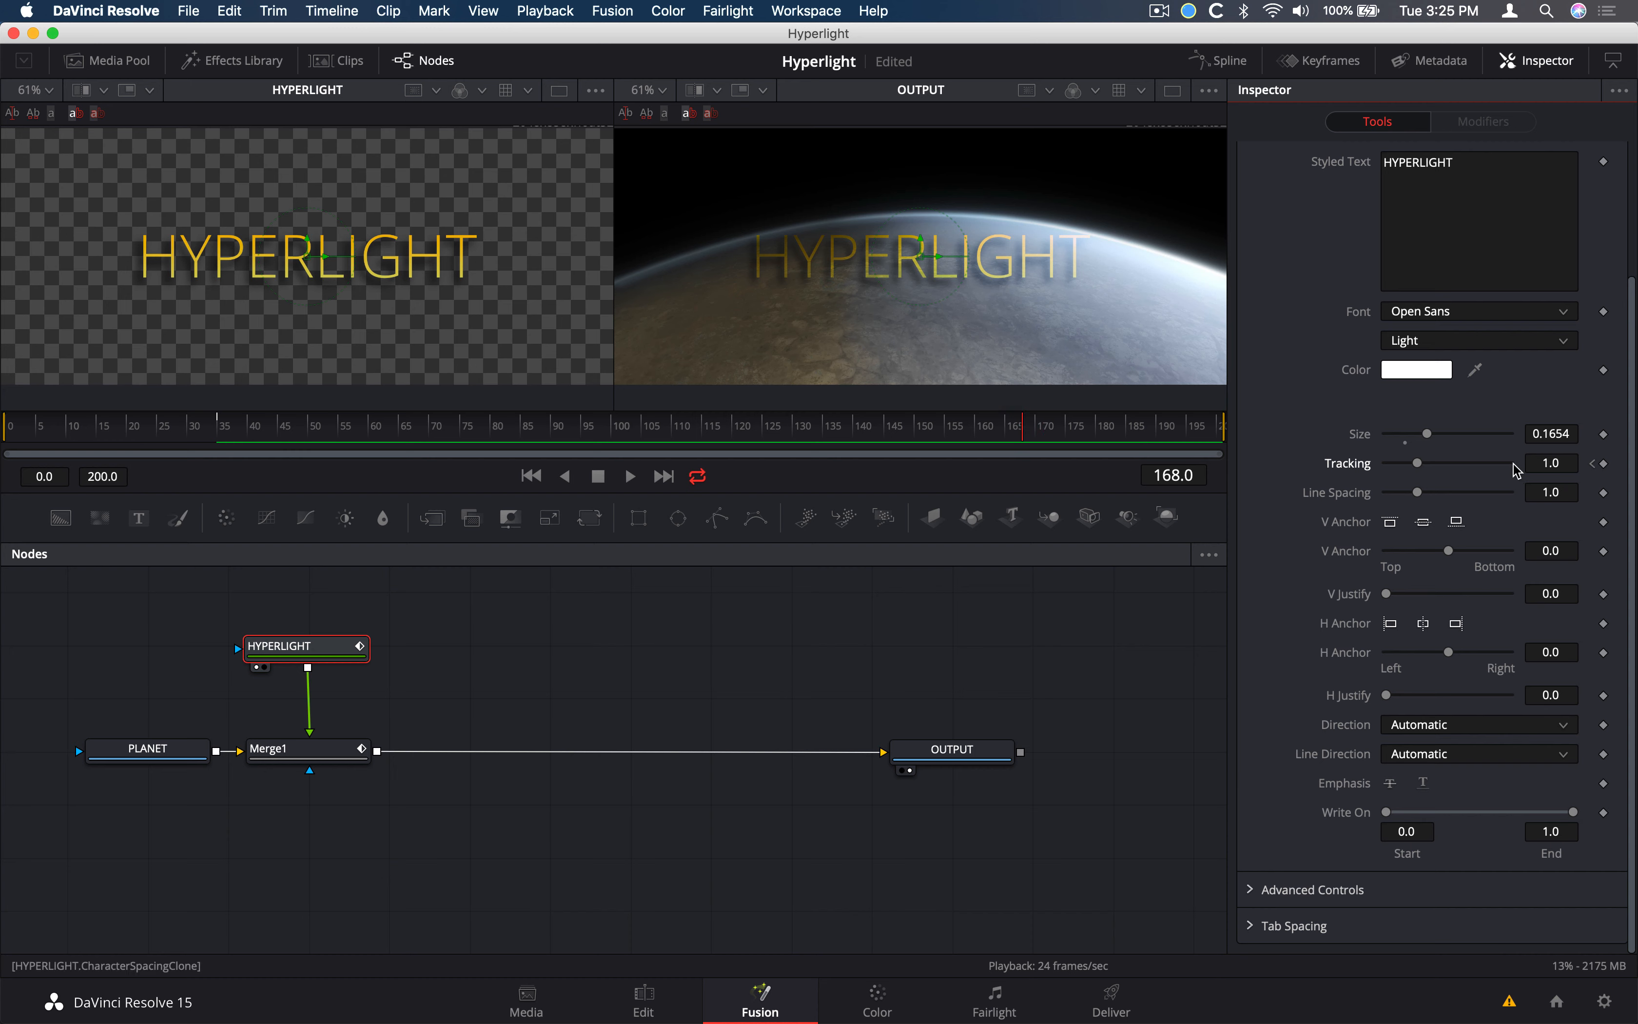
pyautogui.moveTo(1552, 463); pyautogui.dragTo(1637, 463)
pyautogui.moveTo(827, 533); pyautogui.dragTo(945, 521)
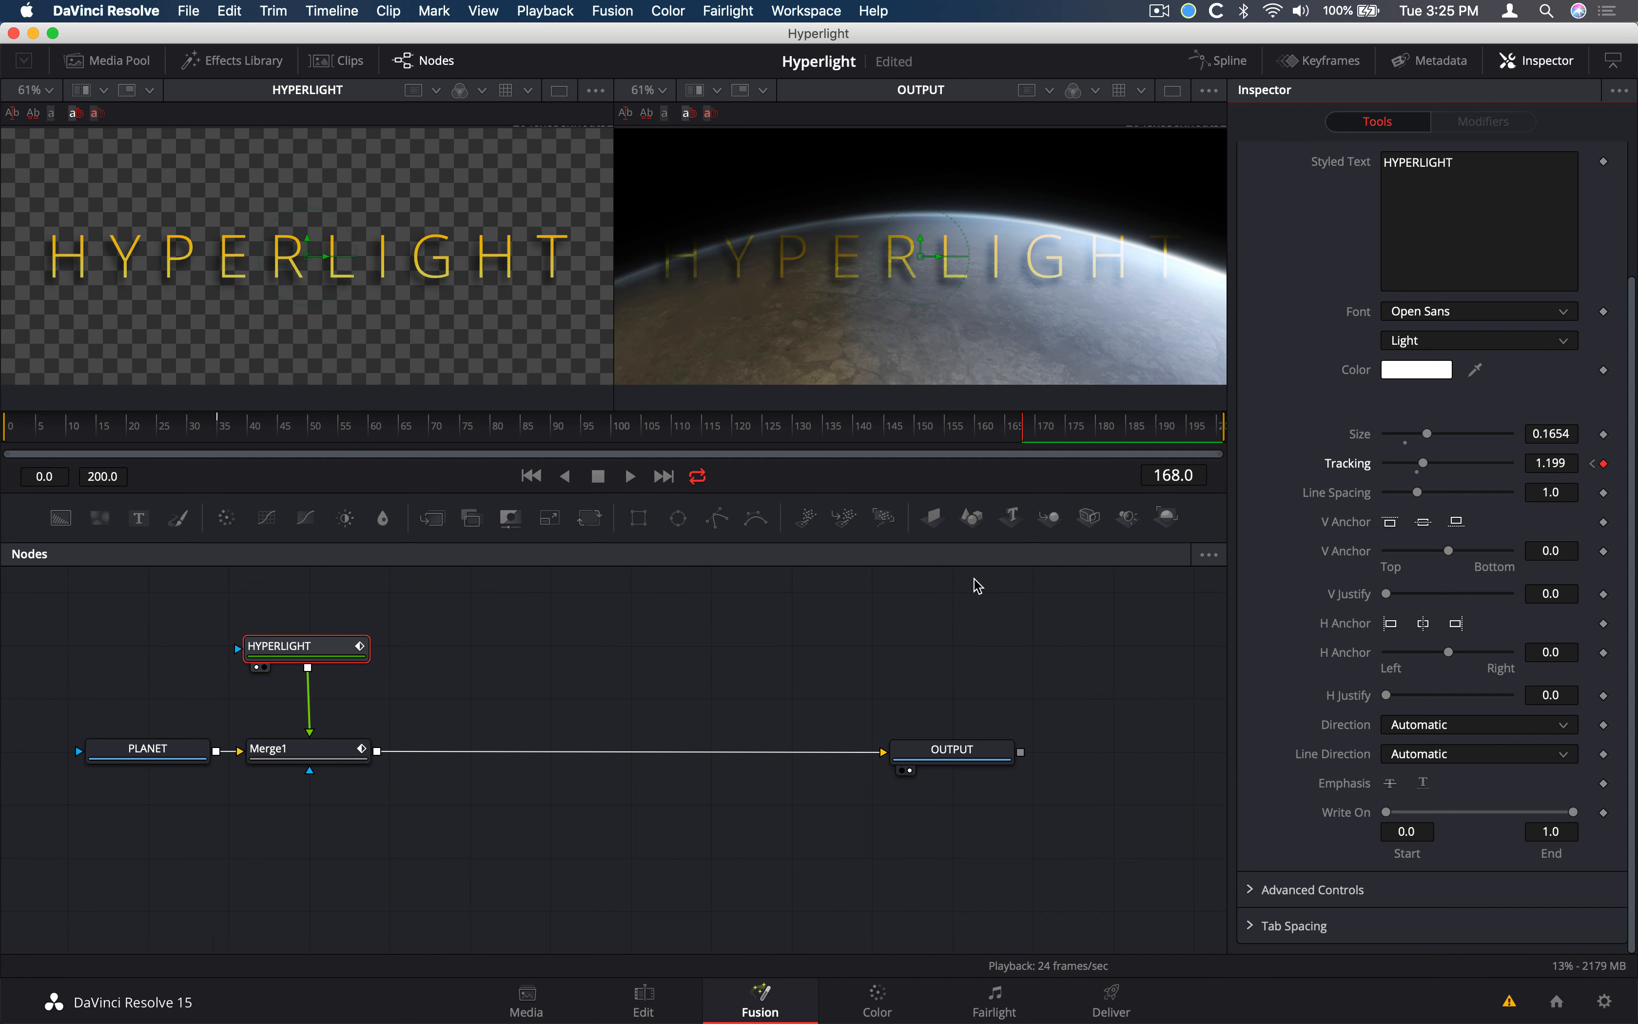
pyautogui.click(736, 630)
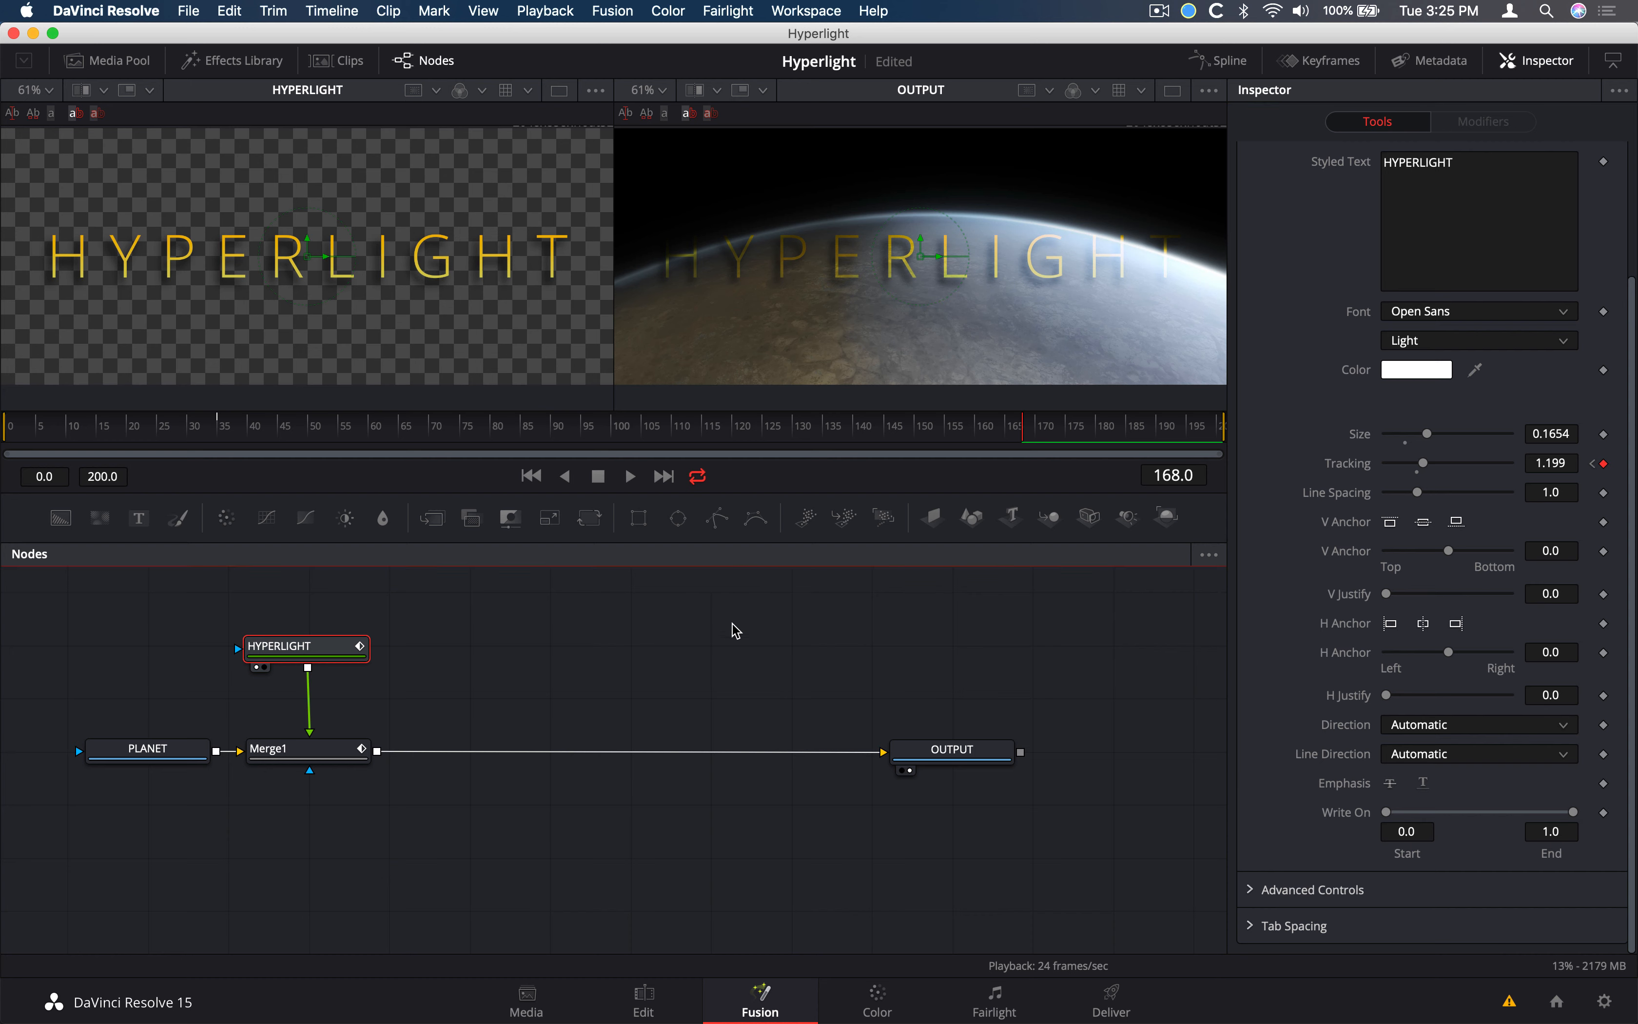
pyautogui.press('Home')
pyautogui.press('space')
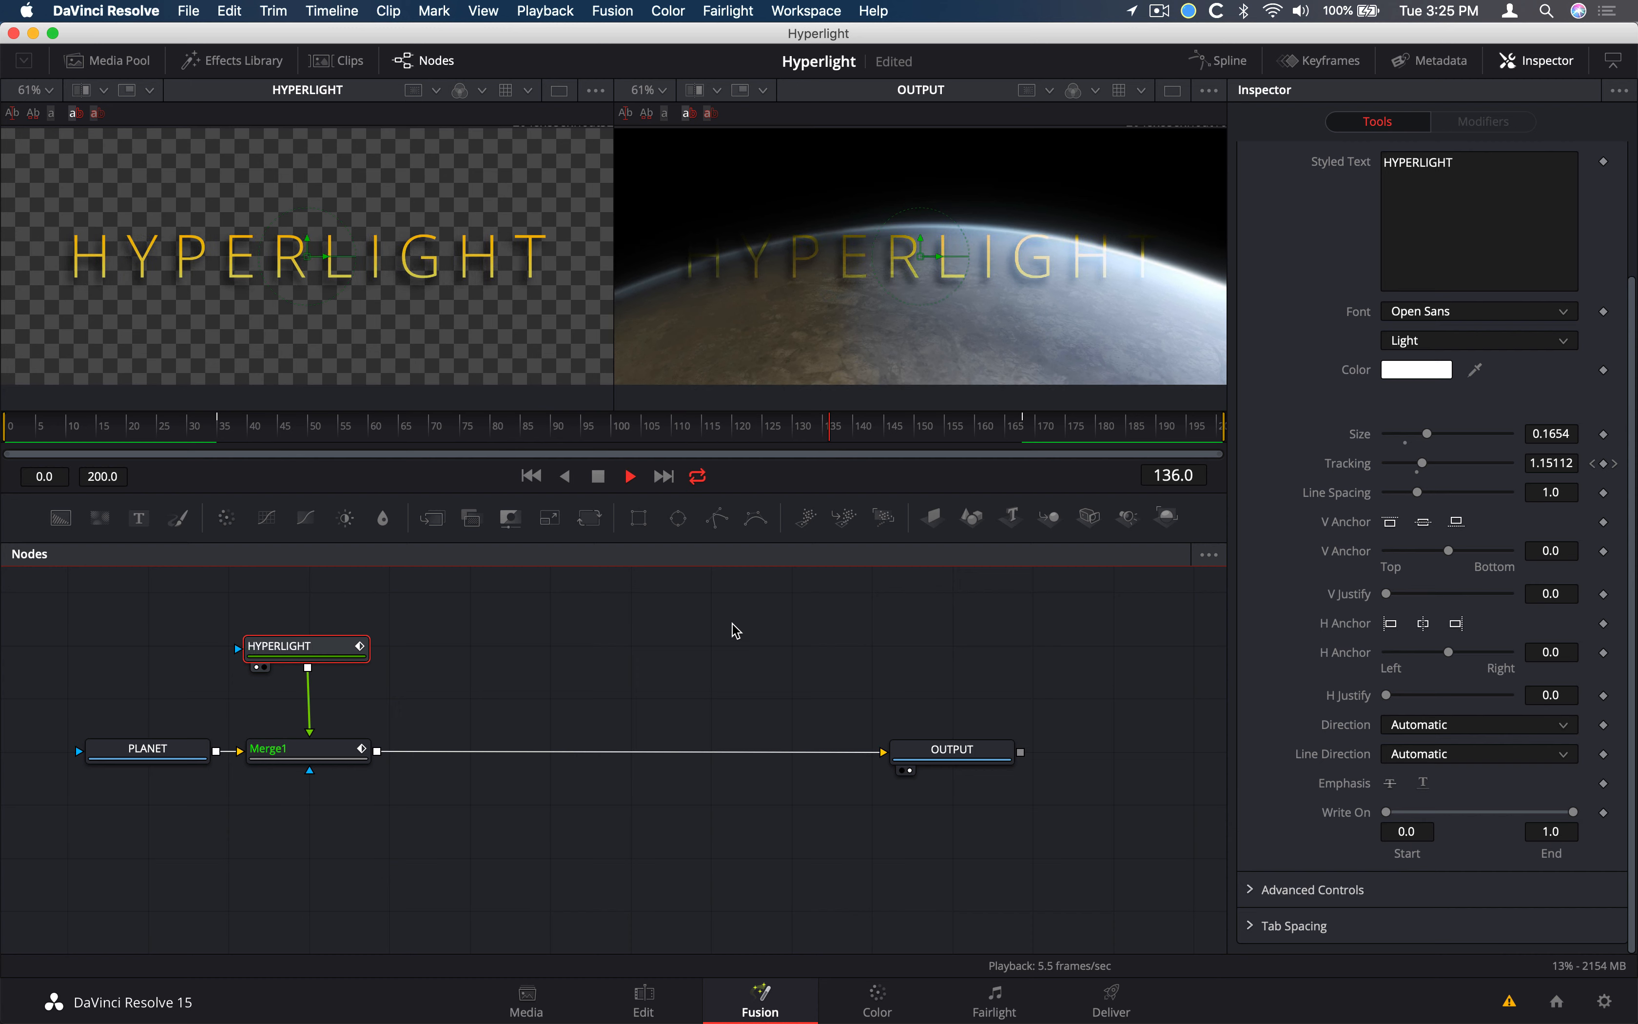
pyautogui.press('space')
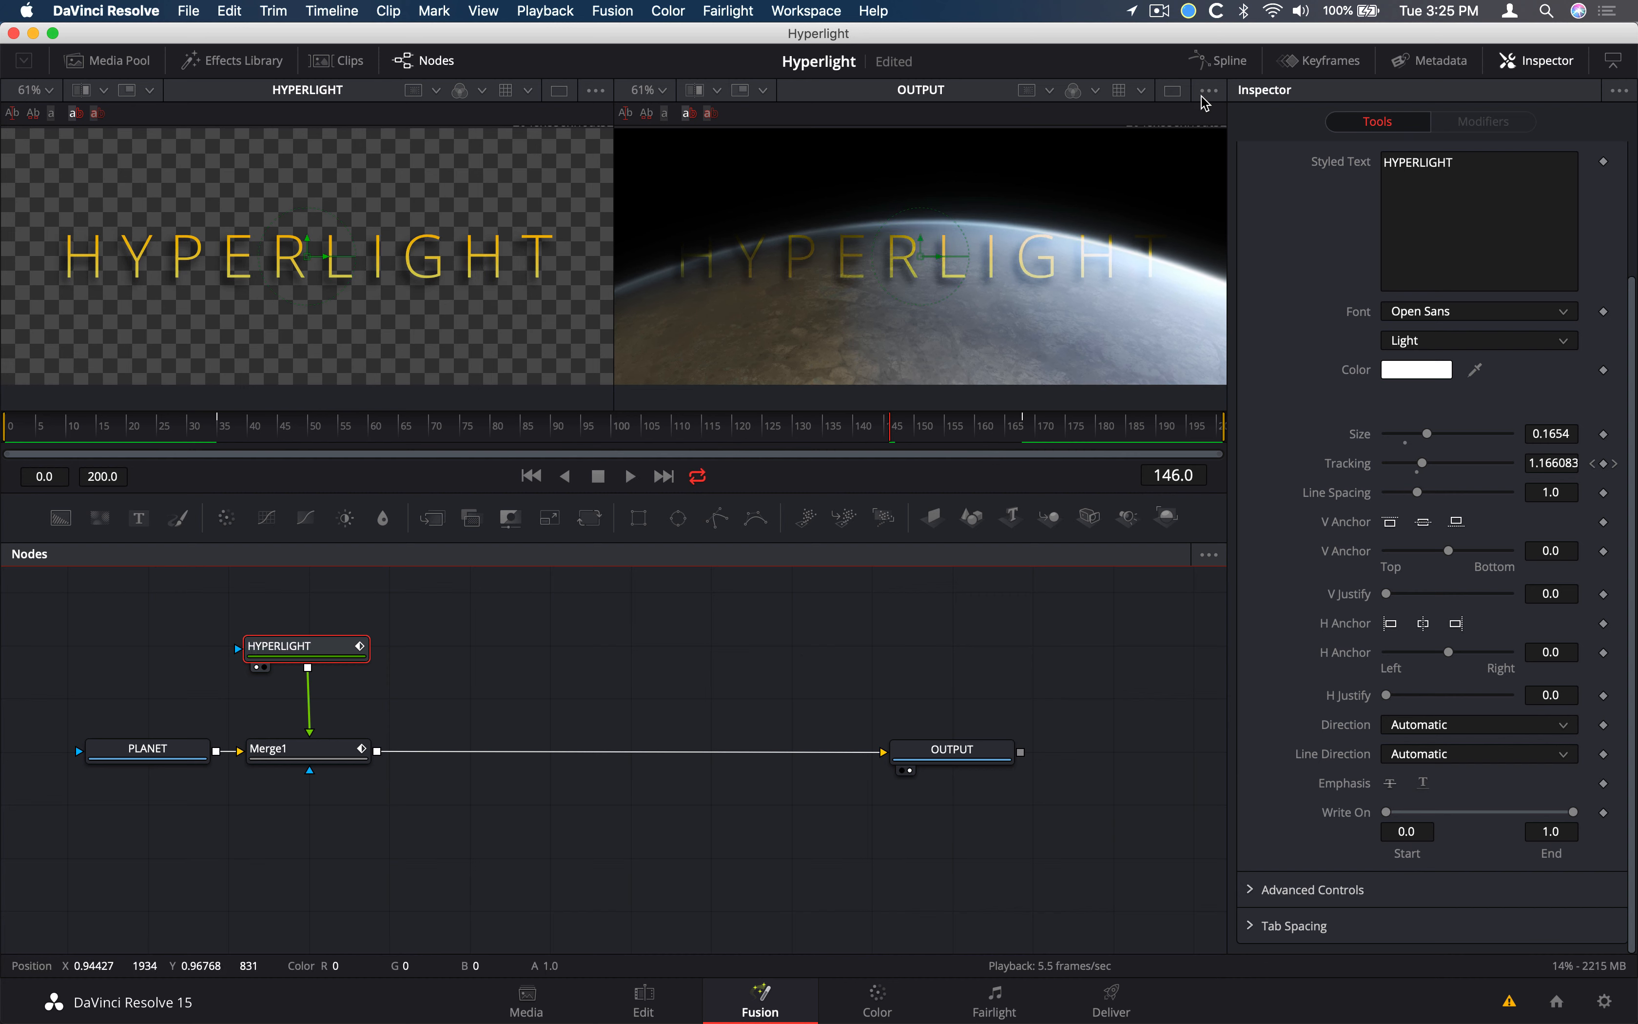
# Show the Keyframes and Spline editors in place of the Inspector and node graph, and widen the Keyframes editor
pyautogui.click(1329, 70)
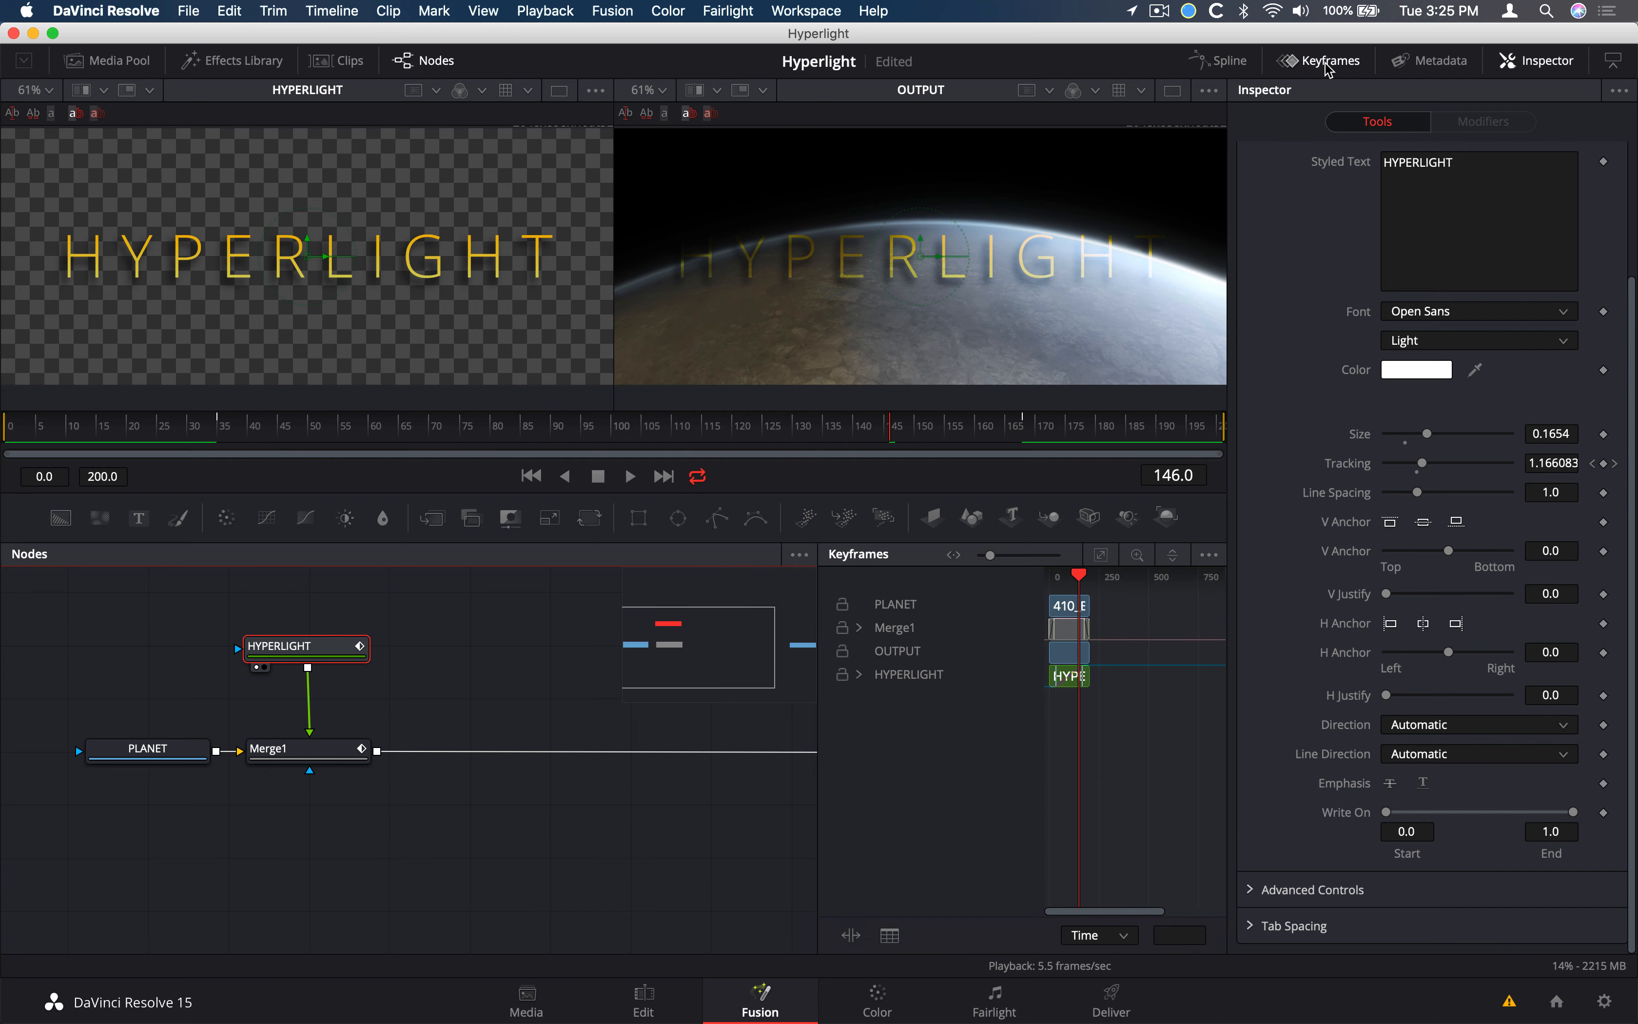
pyautogui.click(1239, 67)
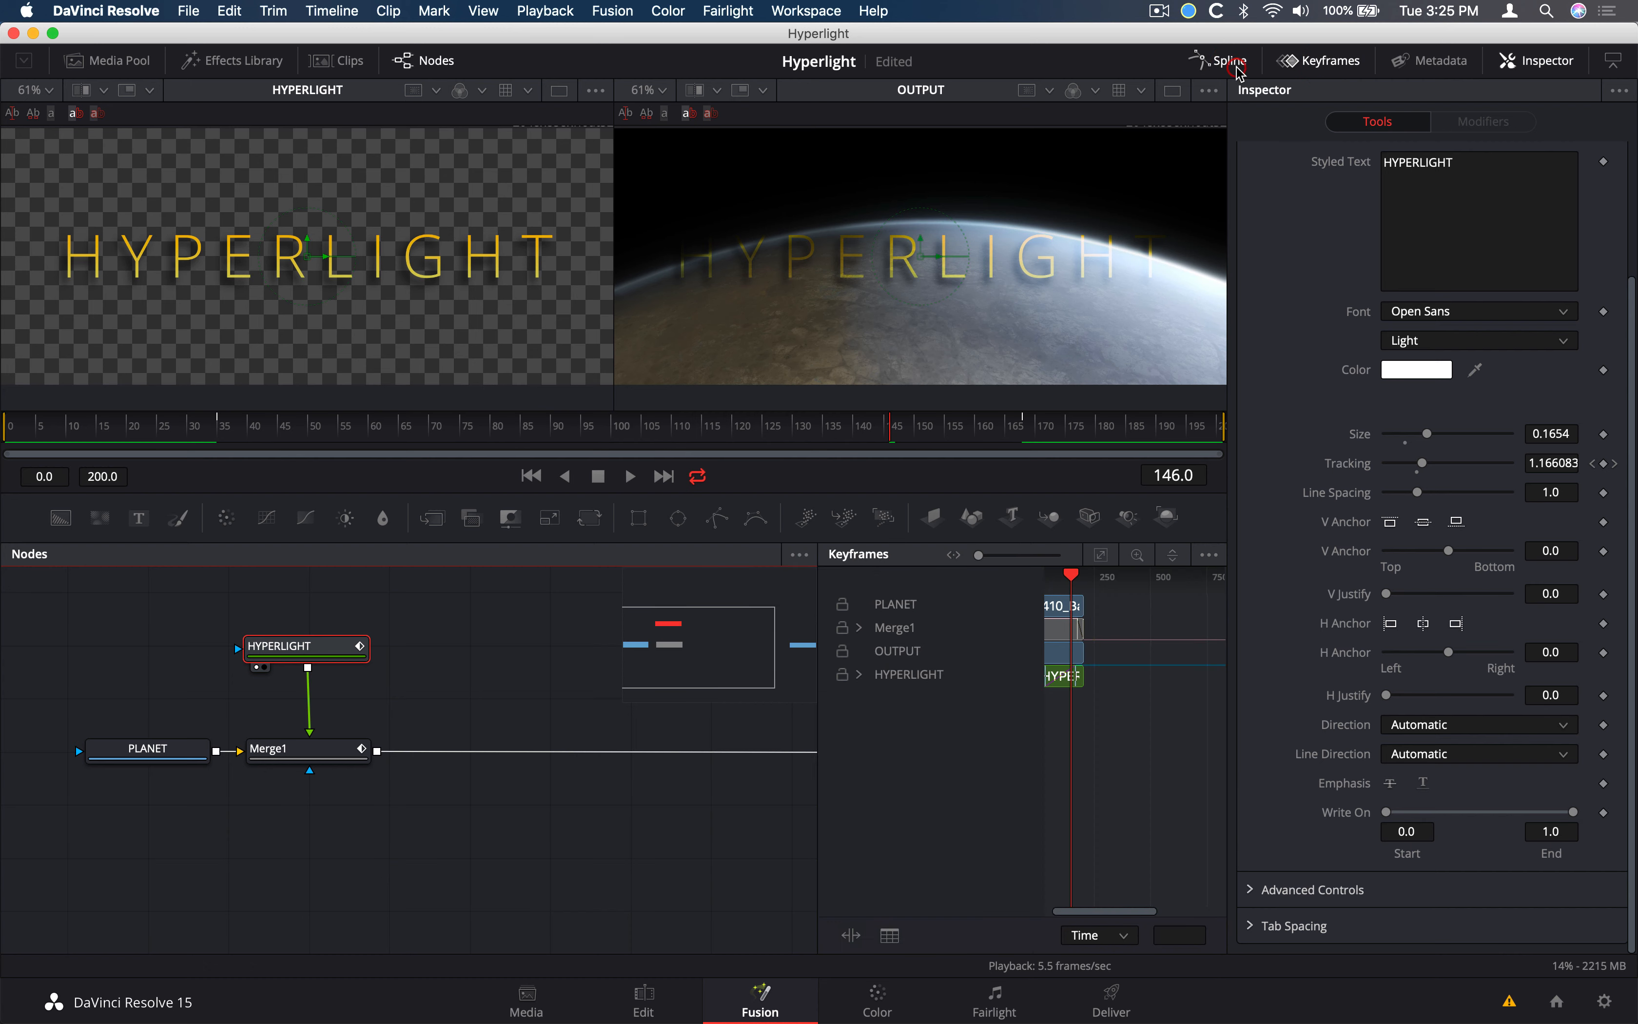
pyautogui.click(1535, 62)
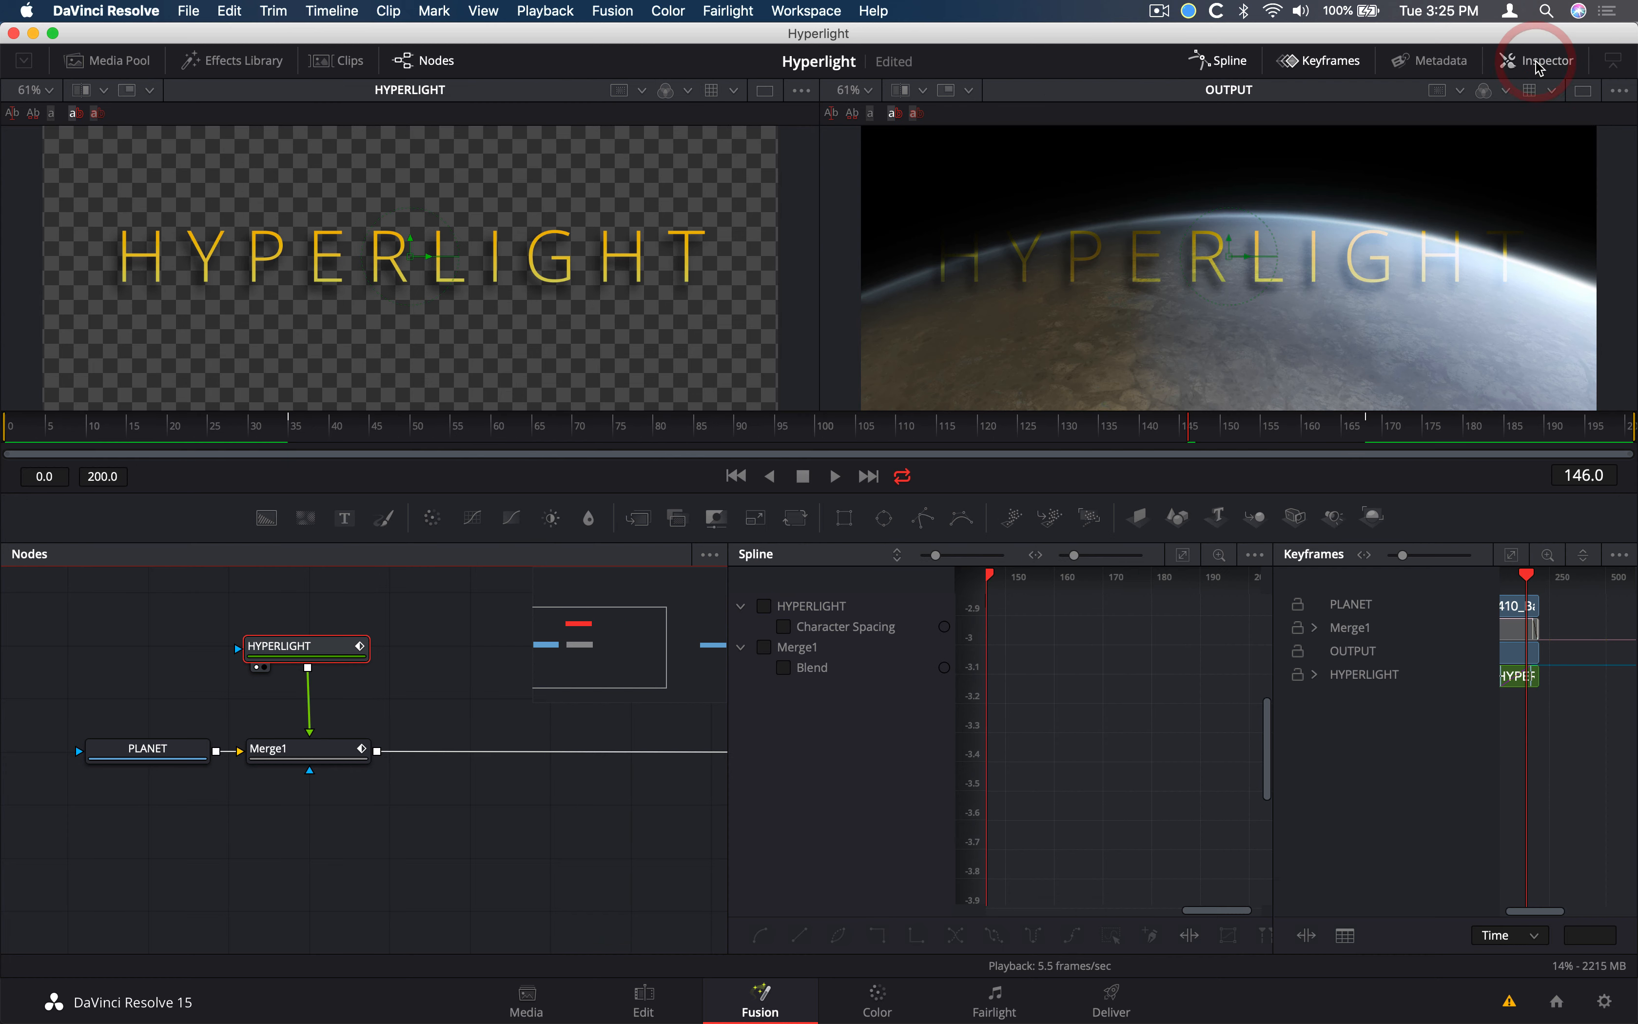
pyautogui.click(419, 61)
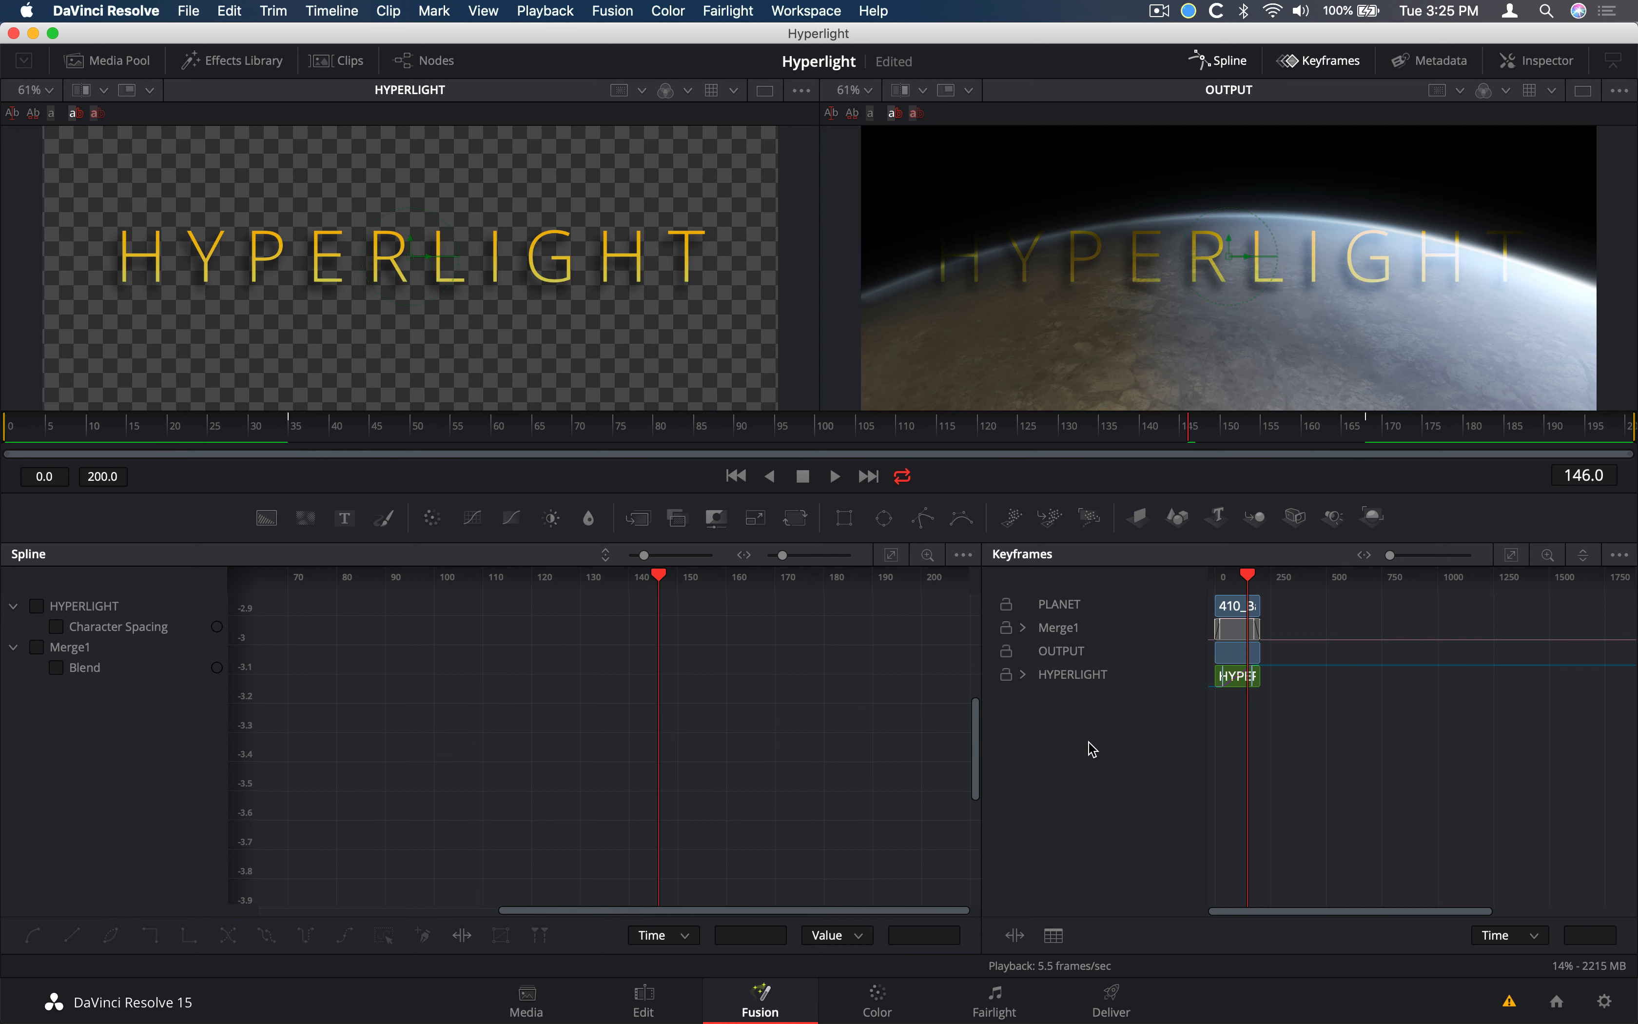
pyautogui.moveTo(983, 631); pyautogui.dragTo(505, 608)
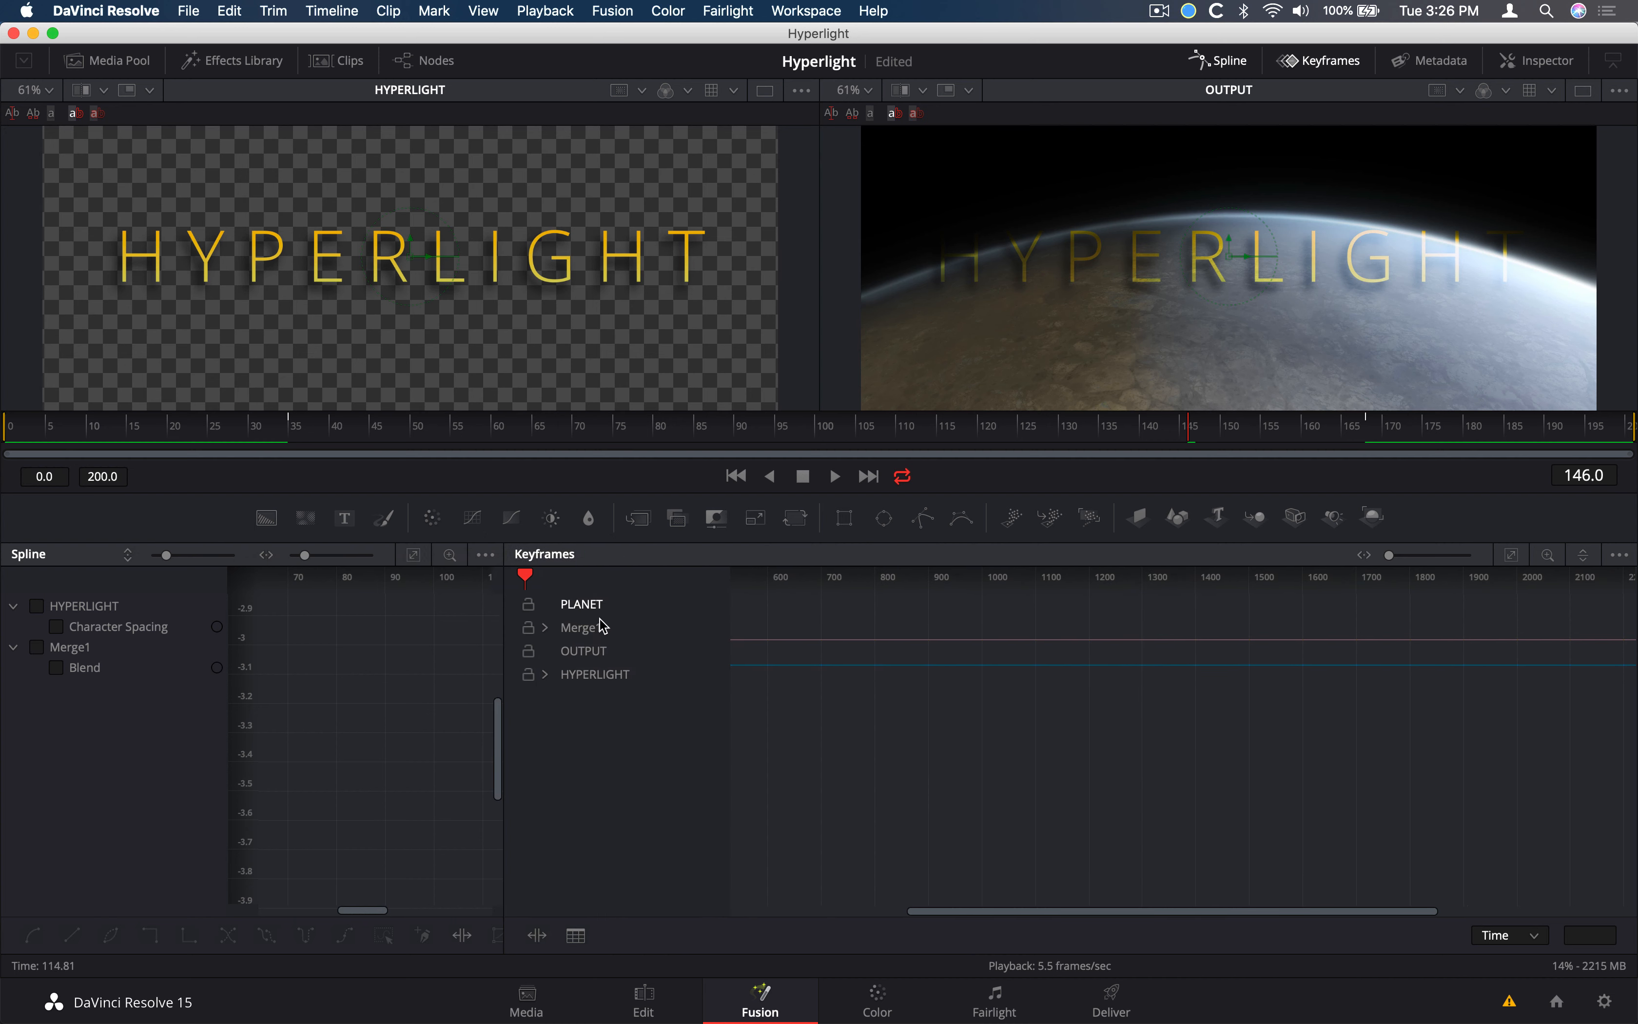
# Fit the composition's full frame range in the Keyframes editor and expand the HYPERLIGHT and Merge1 tracks
pyautogui.hscroll(-10, 860, 716)
pyautogui.hscroll(-6, 859, 716)
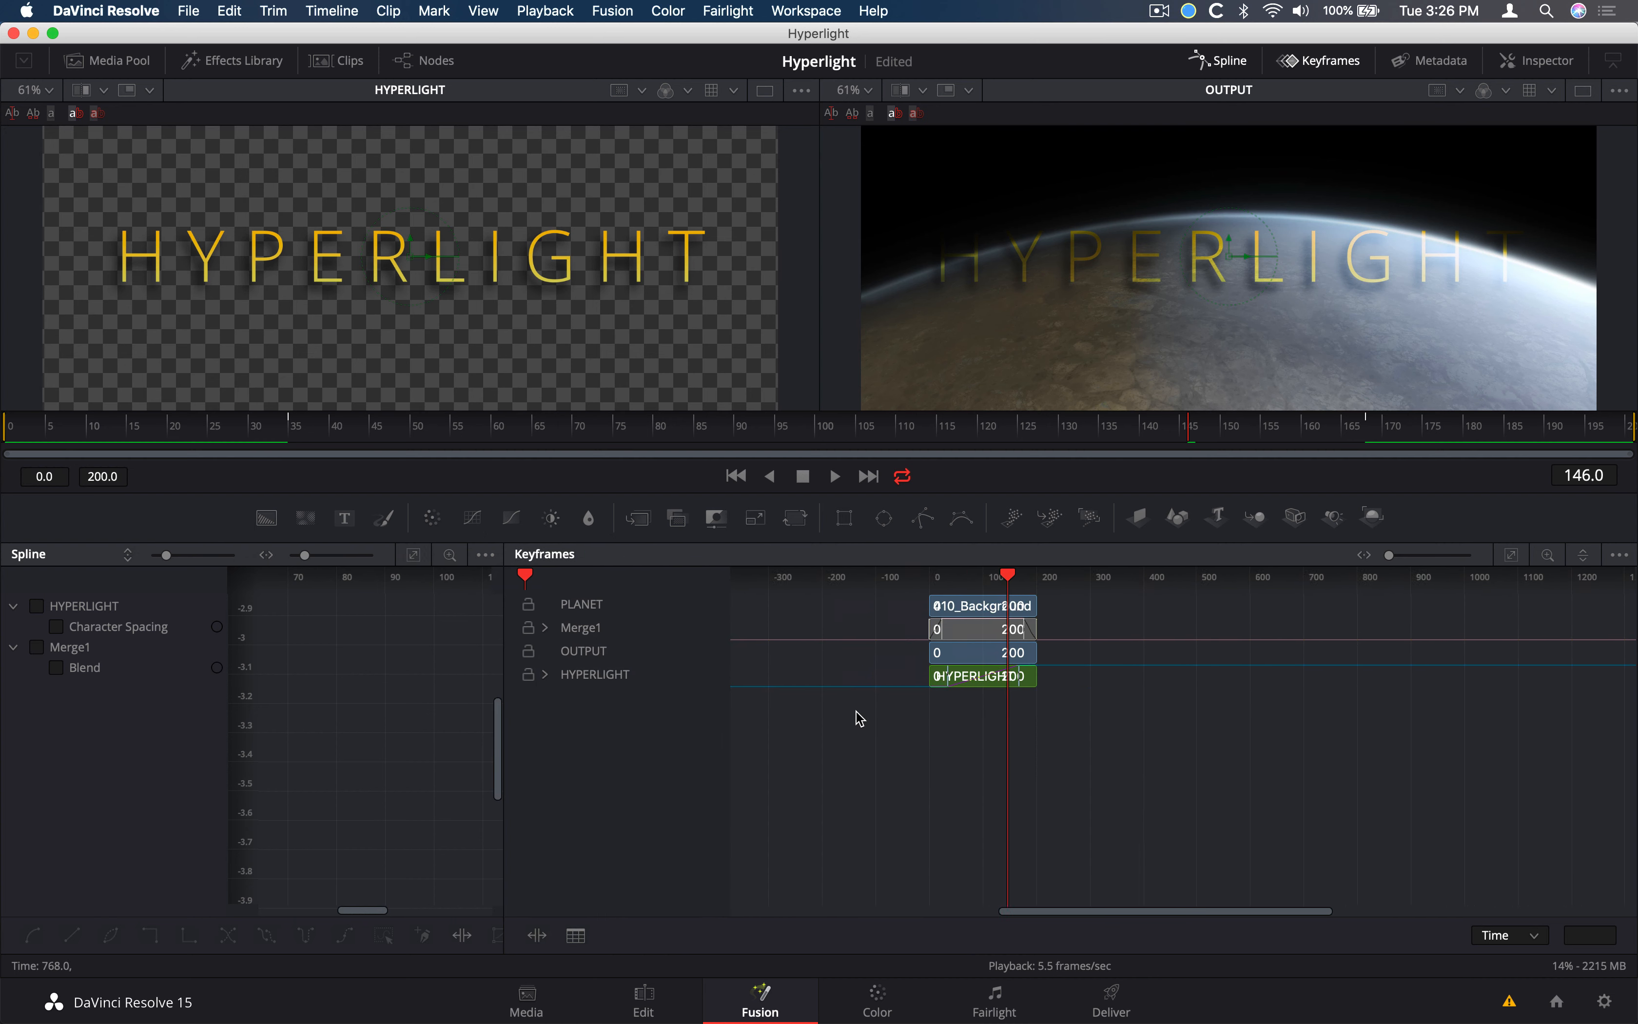
pyautogui.moveTo(1086, 582)
pyautogui.mouseDown()
pyautogui.moveTo(1020, 582)
pyautogui.moveTo(1054, 583)
pyautogui.mouseUp()
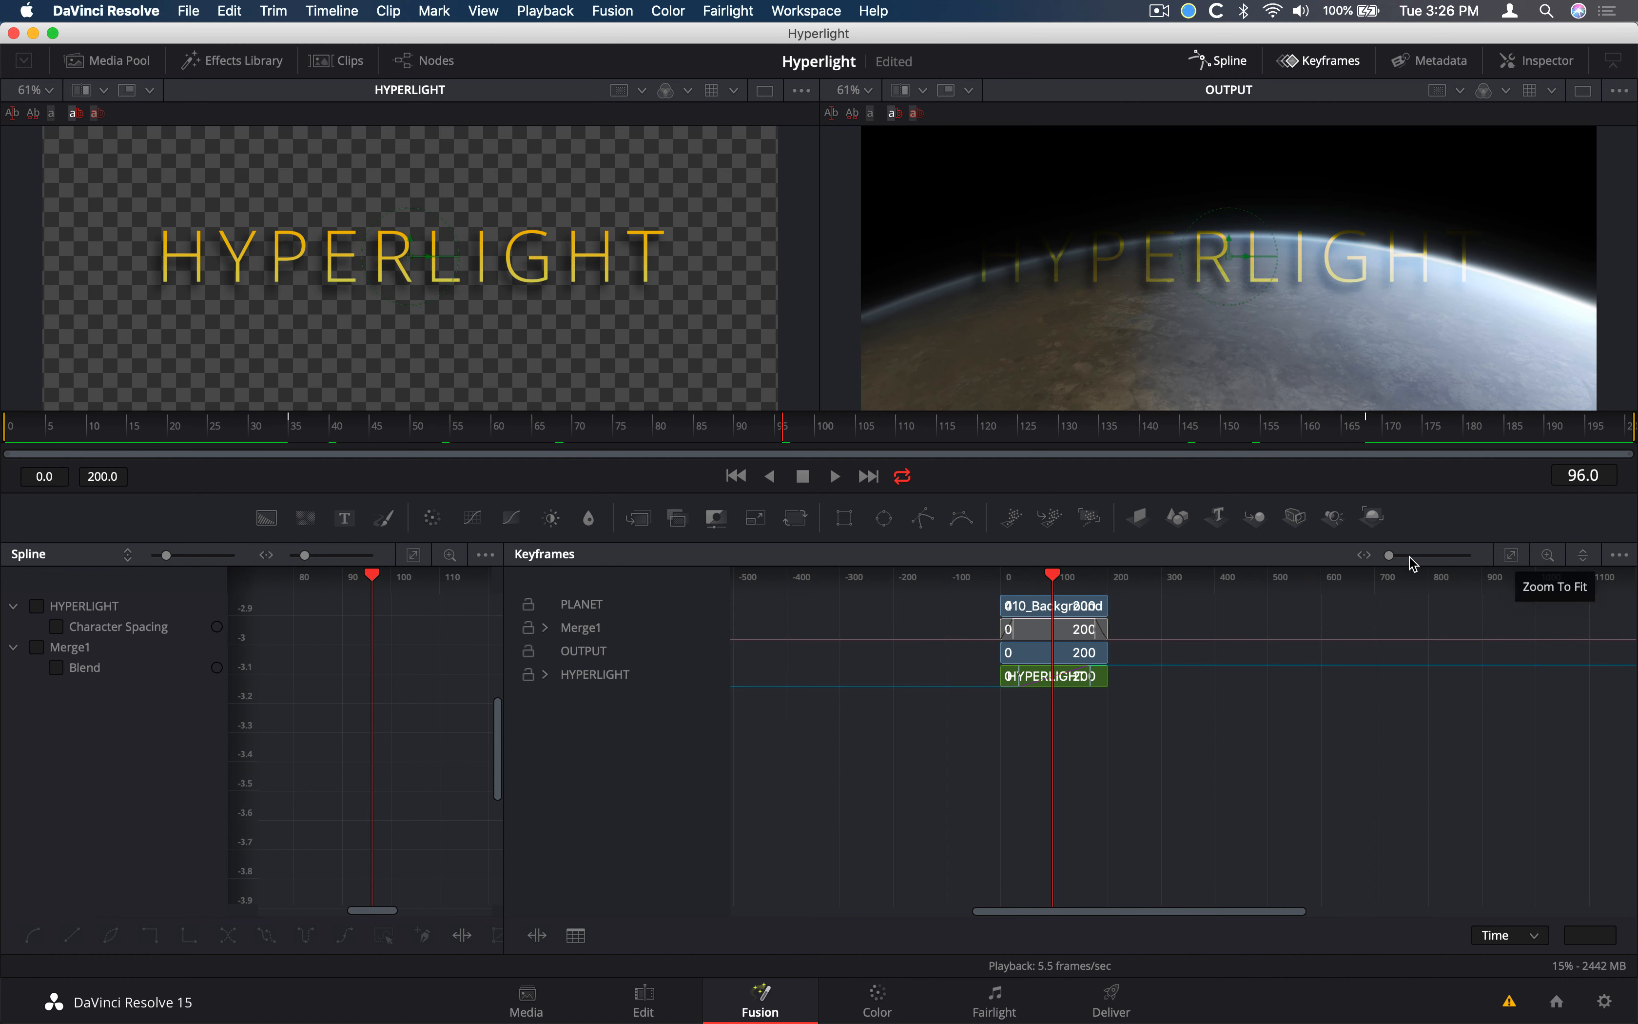
pyautogui.moveTo(1392, 556)
pyautogui.mouseDown()
pyautogui.moveTo(1433, 556)
pyautogui.moveTo(1411, 556)
pyautogui.mouseUp()
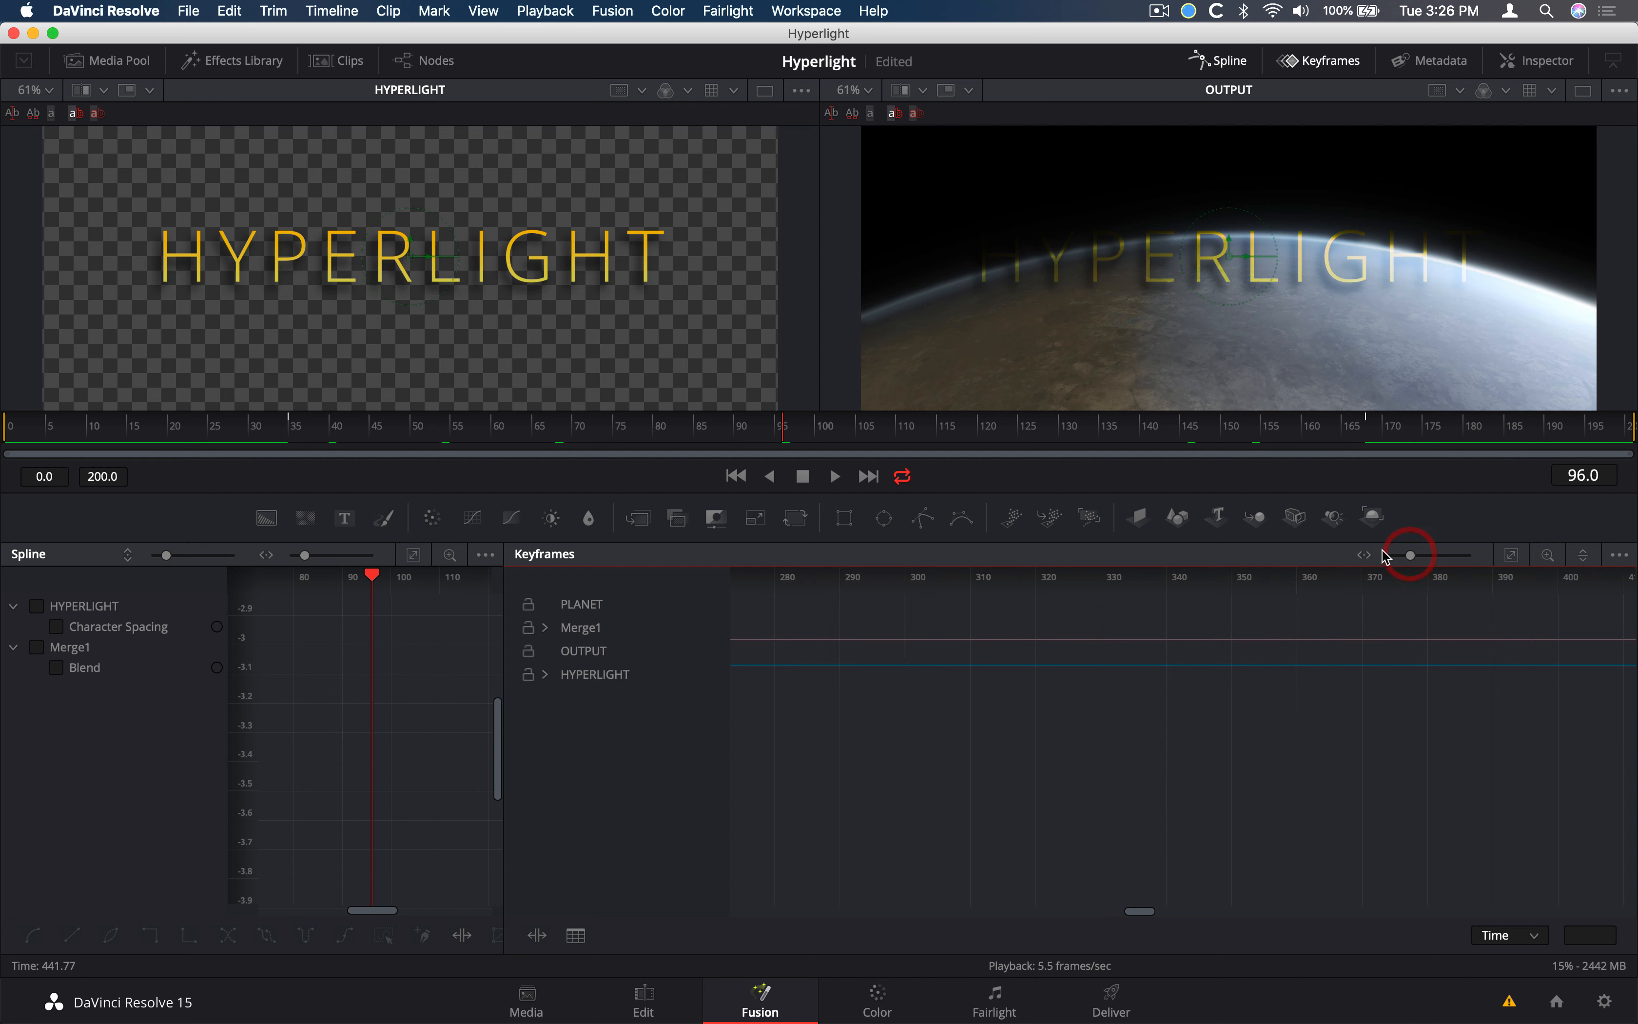
pyautogui.click(1514, 557)
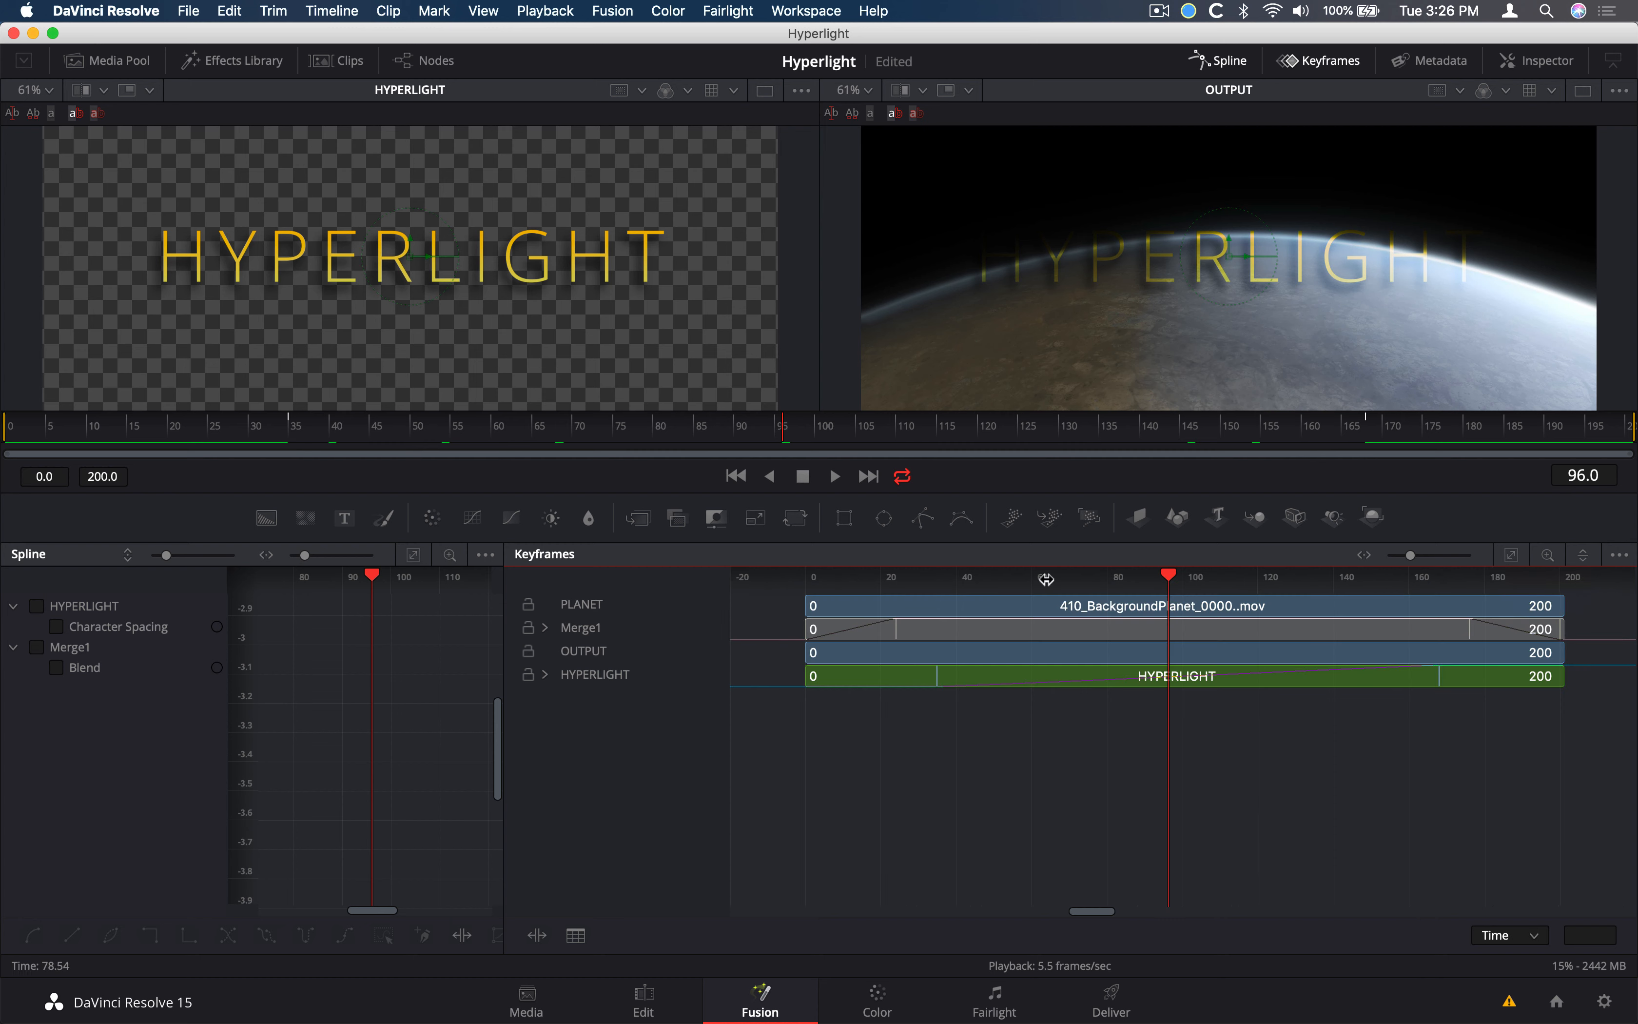
pyautogui.click(545, 675)
pyautogui.click(545, 629)
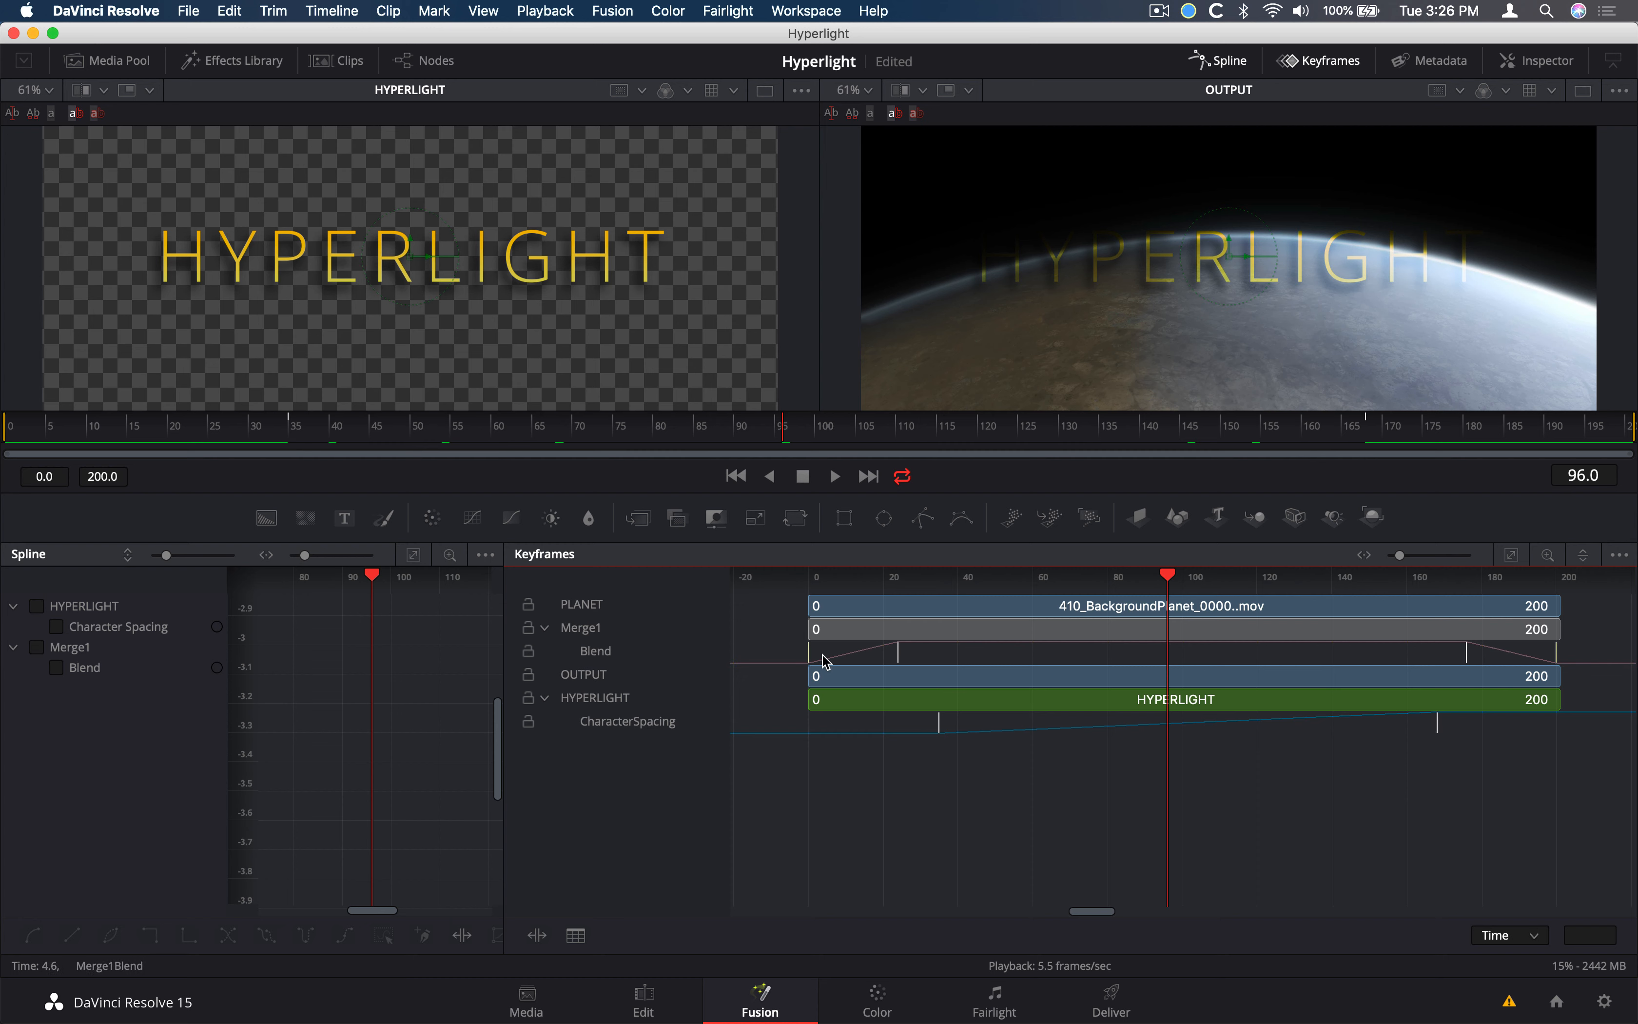
# Examine Merge1's Blend fade-in keyframes and scrub the composition back to frame 22
pyautogui.click(810, 654)
pyautogui.moveTo(830, 580); pyautogui.dragTo(833, 580)
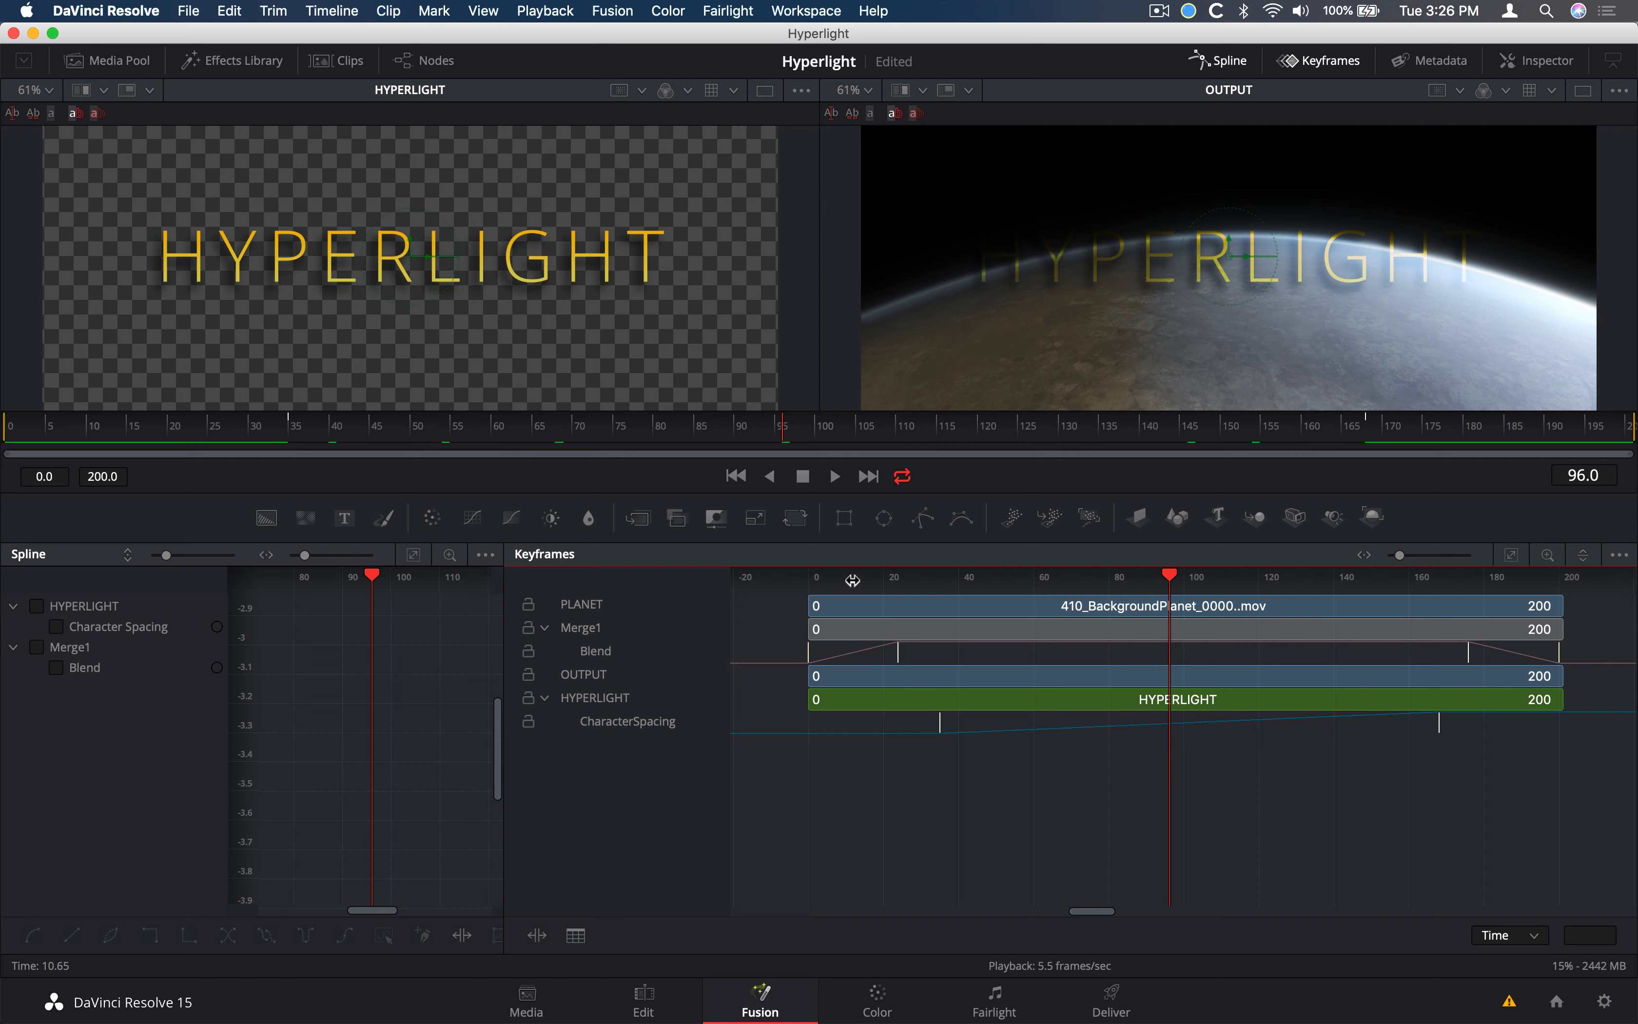
pyautogui.click(895, 617)
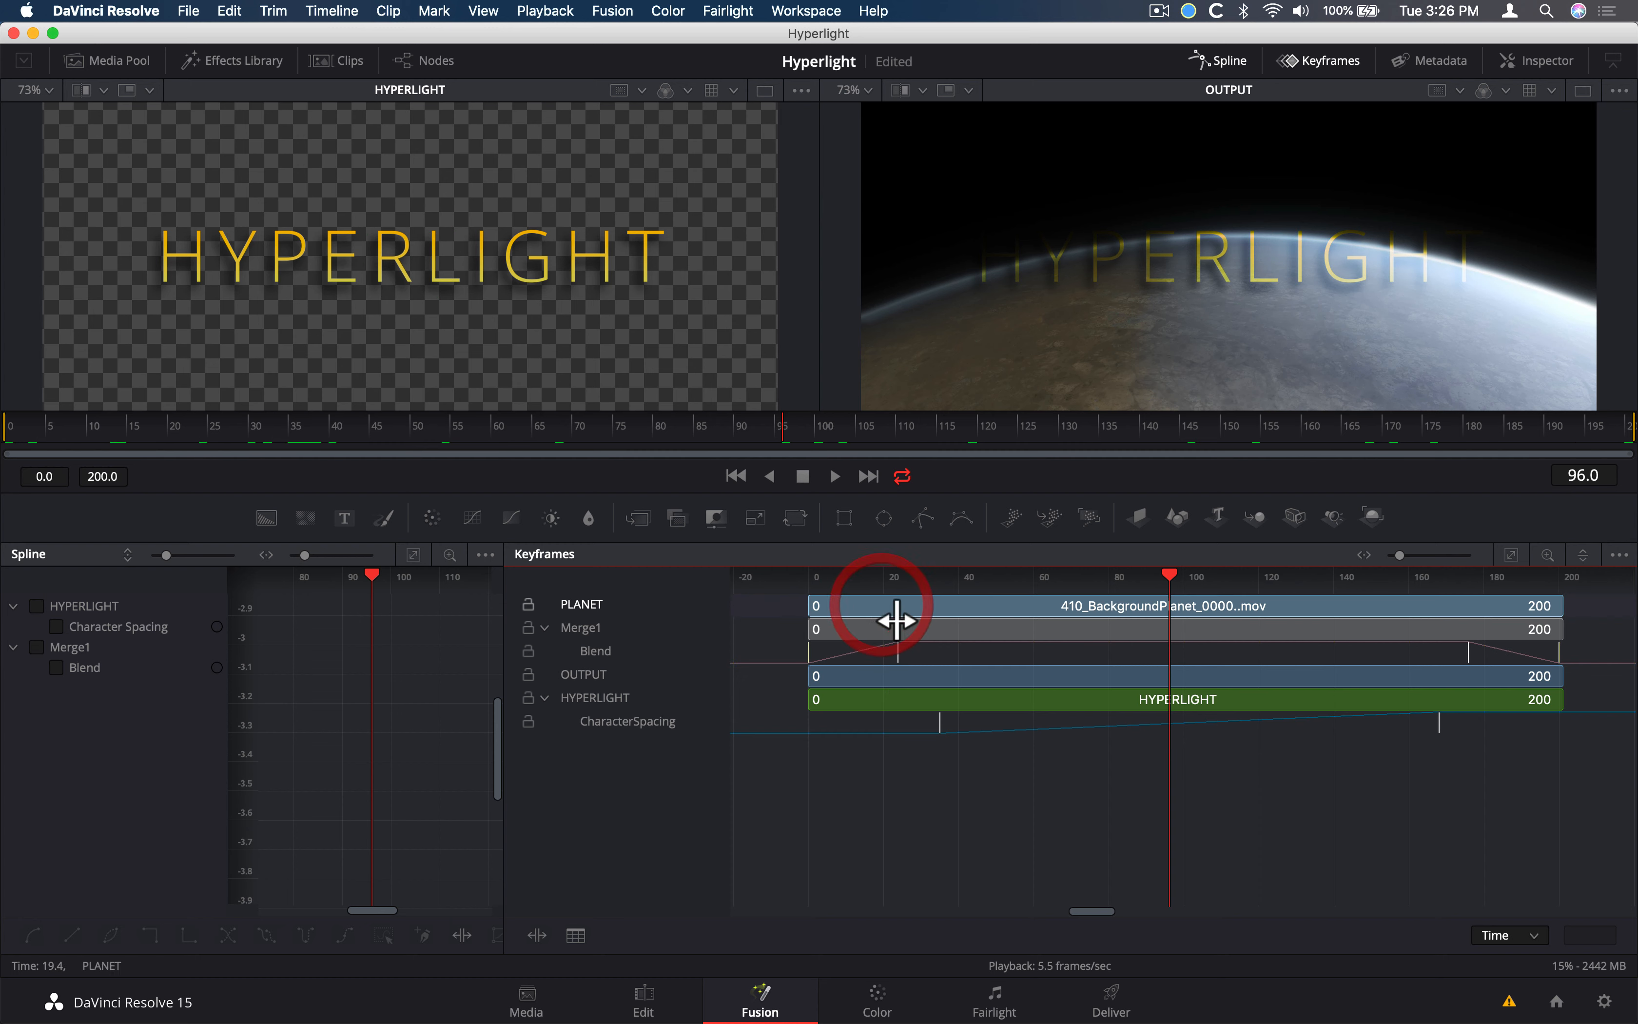
pyautogui.click(865, 895)
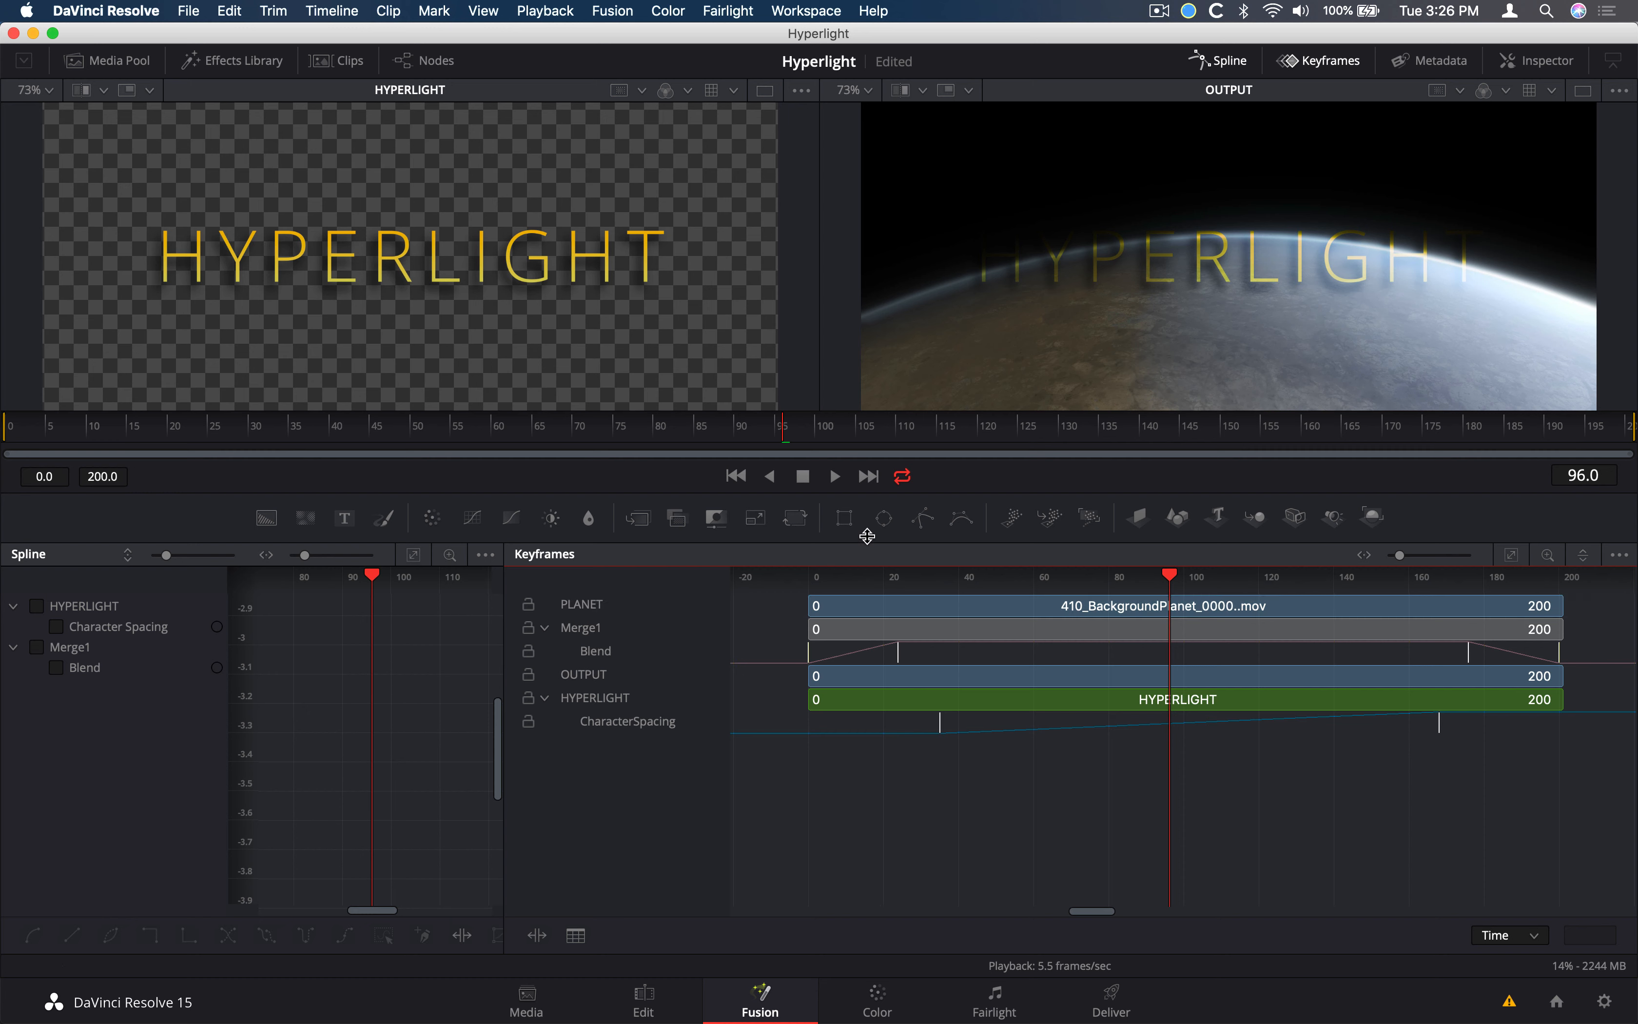
pyautogui.moveTo(863, 431); pyautogui.dragTo(131, 480)
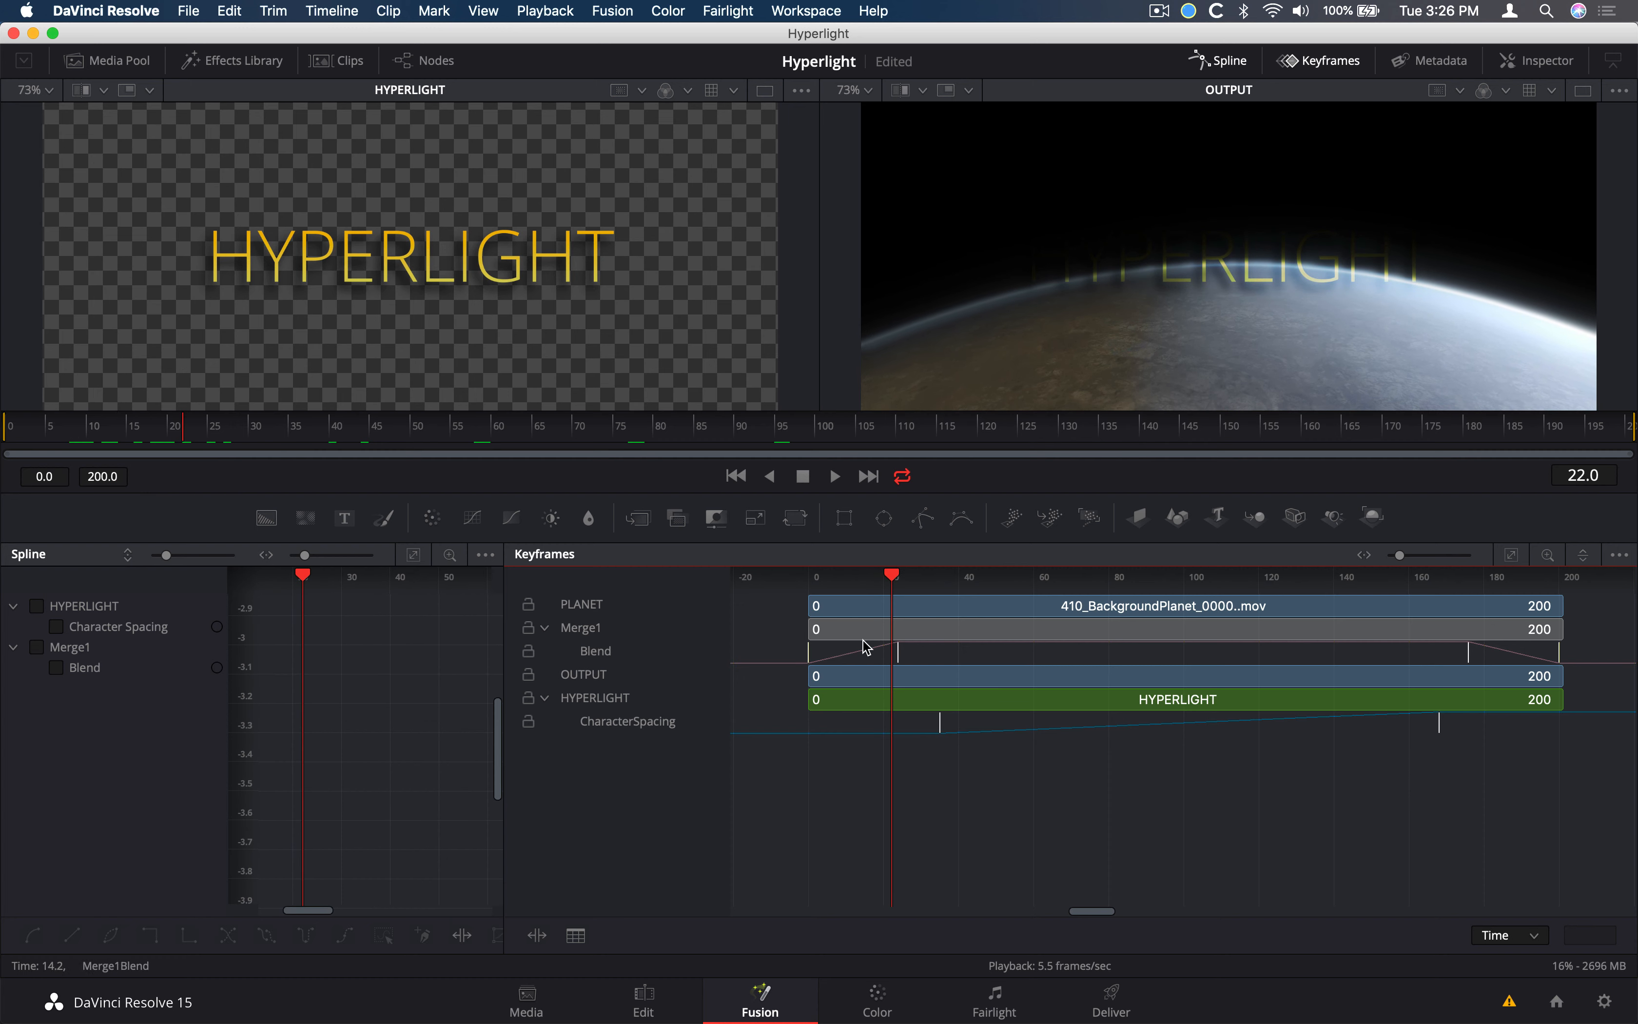
# Move Merge1's Blend fade-in end keyframe to frame 42 in the Keyframes editor and briefly play the slower fade-in
pyautogui.click(894, 649)
pyautogui.moveTo(915, 657); pyautogui.dragTo(967, 655)
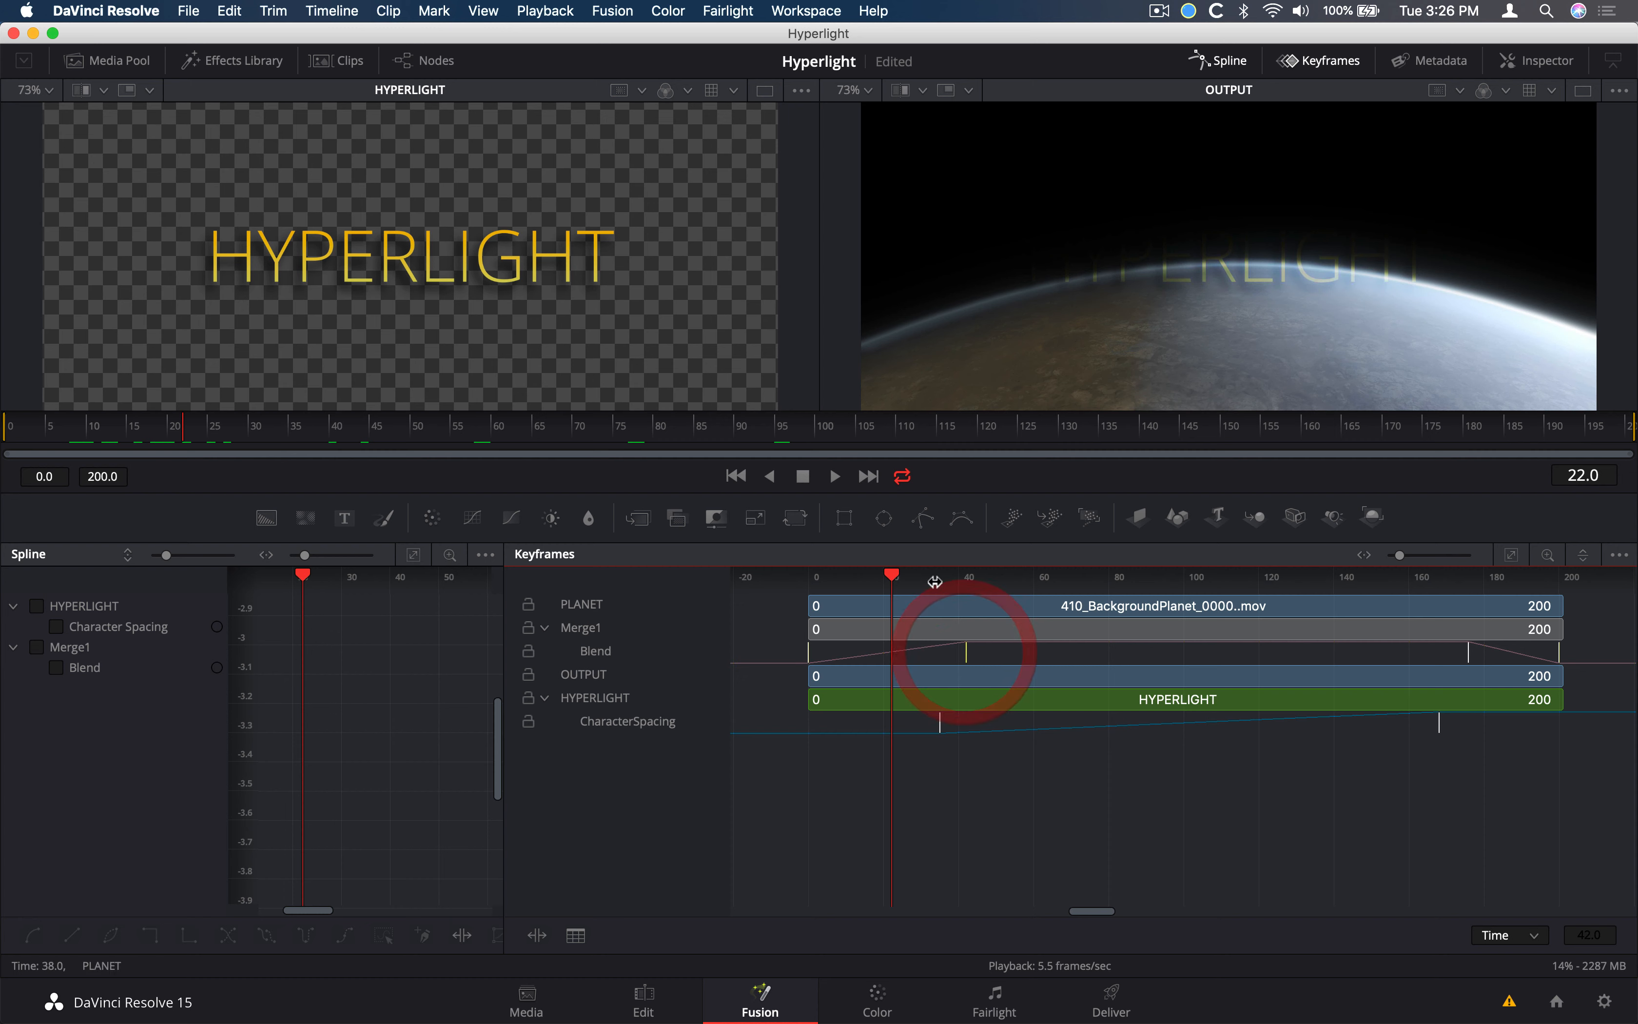
pyautogui.click(839, 480)
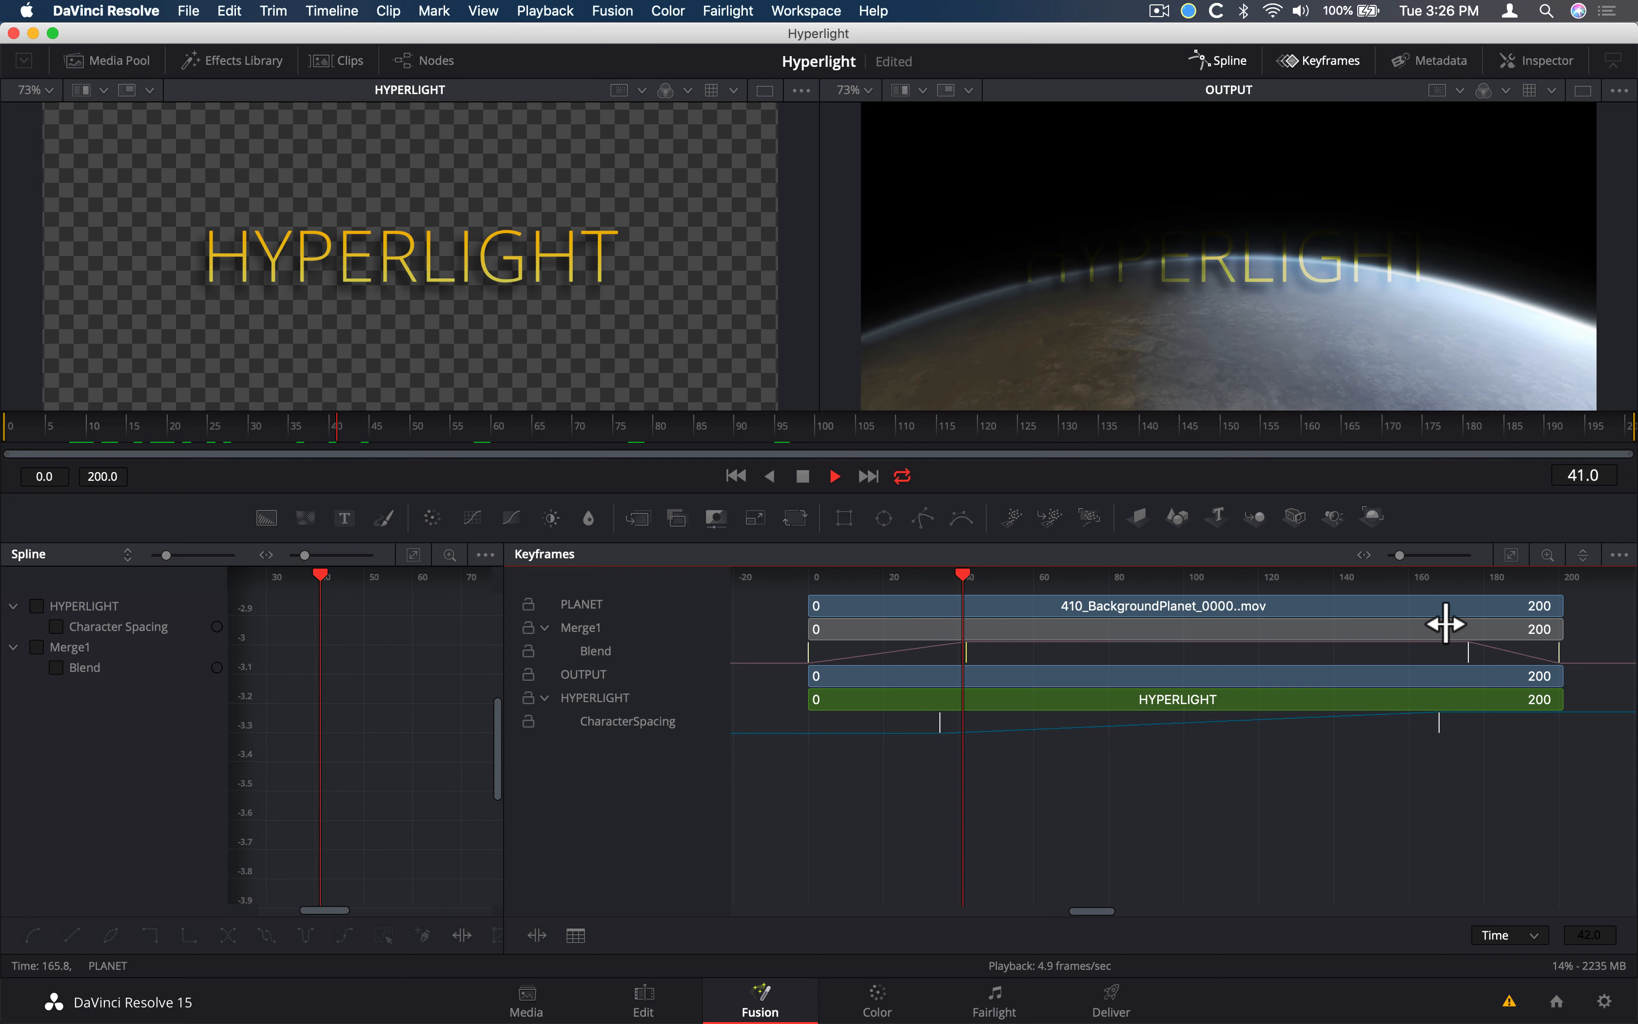
pyautogui.press('space')
# Move Merge1's Blend fade-out start keyframe to frame 162 in the Keyframes editor
pyautogui.moveTo(1396, 580); pyautogui.dragTo(1417, 580)
pyautogui.click(1428, 613)
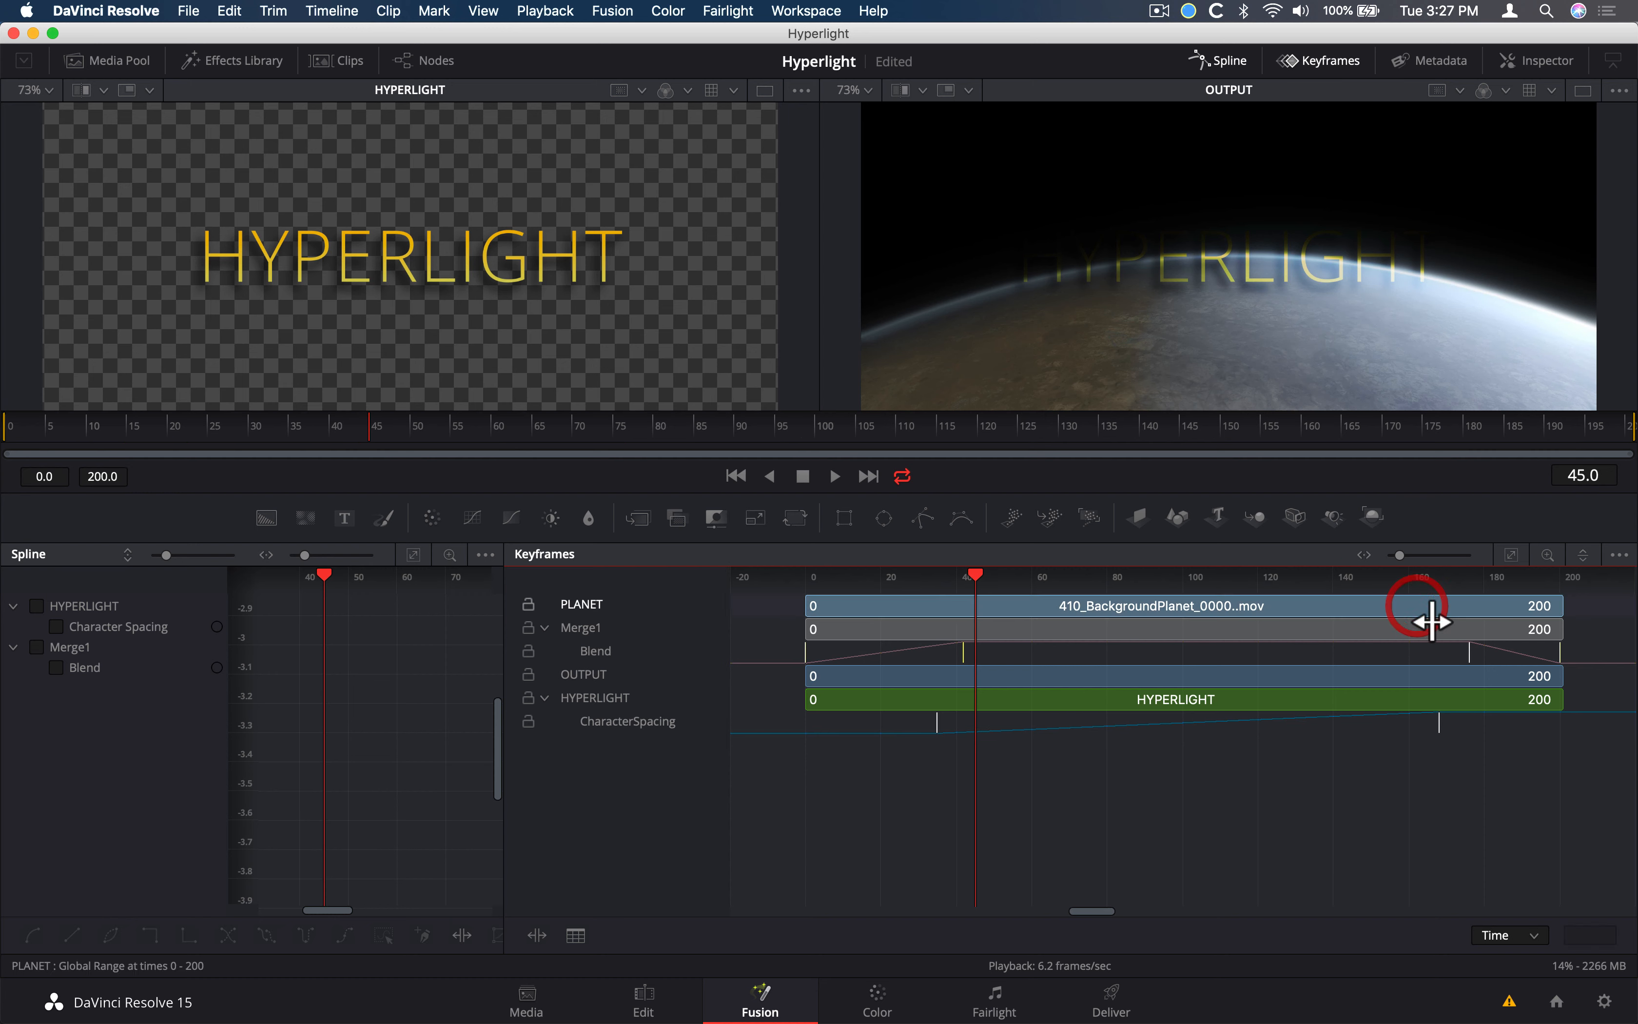
pyautogui.moveTo(1469, 654); pyautogui.dragTo(1434, 660)
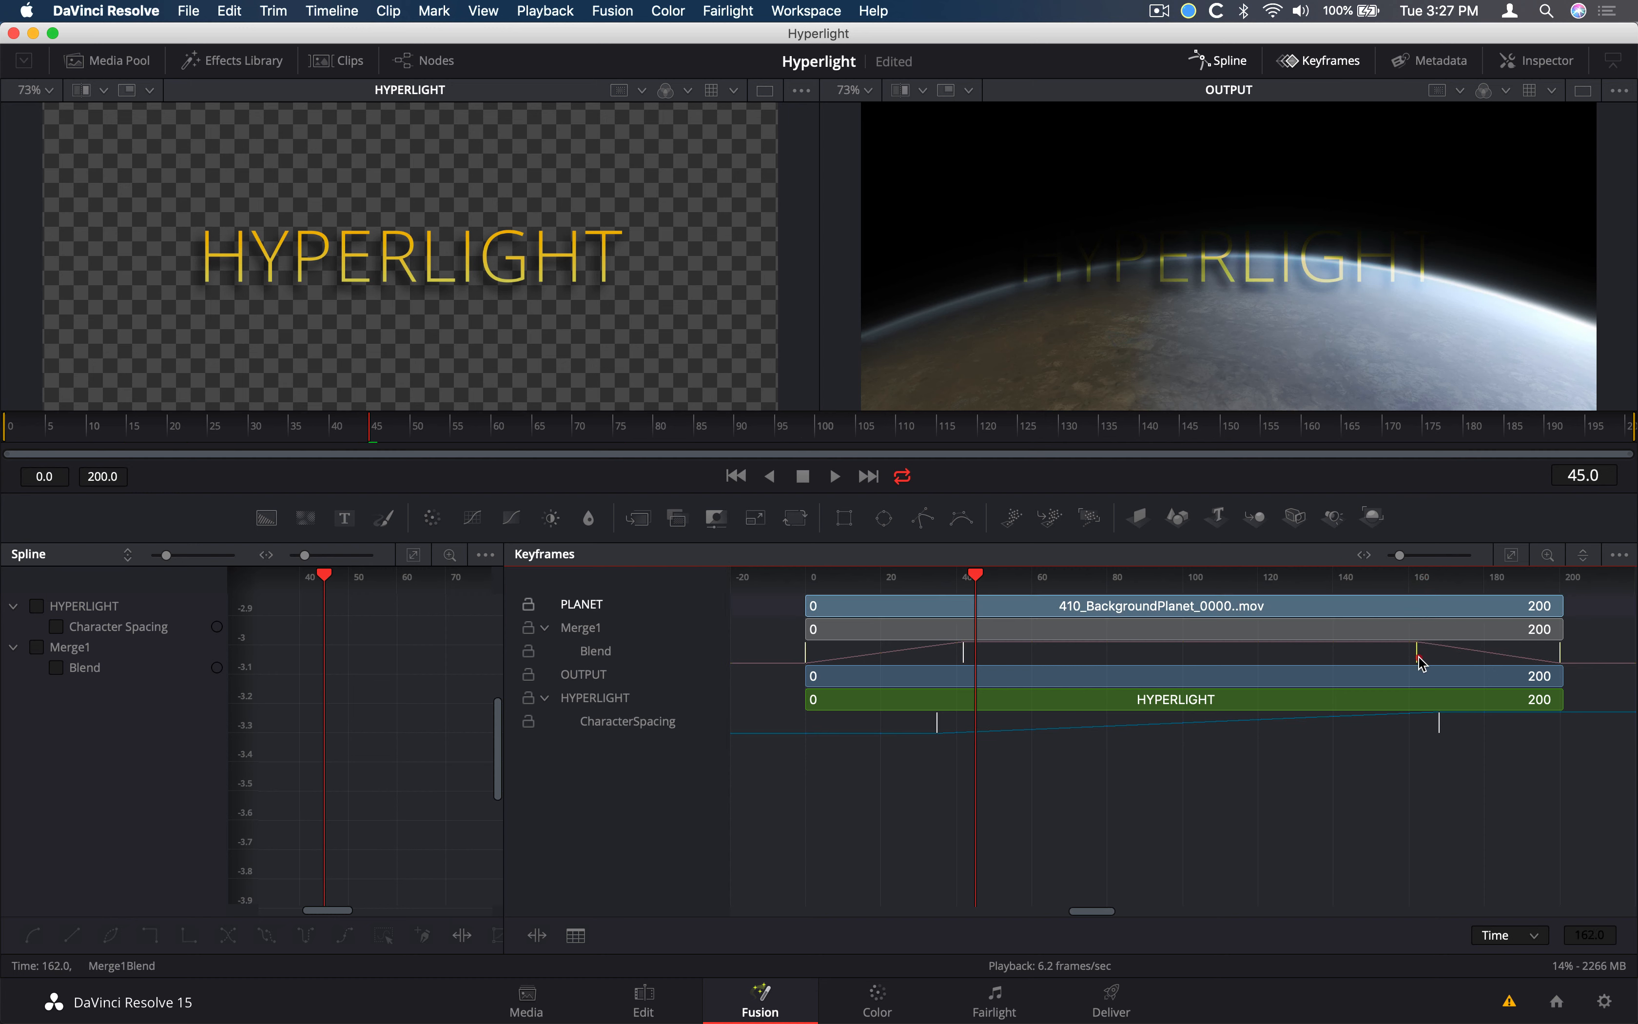
pyautogui.click(1420, 662)
# Move the HYPERLIGHT CharacterSpacing keyframes to about frame 16 and frame 192 in the Keyframes editor
pyautogui.click(937, 723)
pyautogui.moveTo(937, 723); pyautogui.dragTo(867, 723)
pyautogui.moveTo(1444, 728); pyautogui.dragTo(1530, 723)
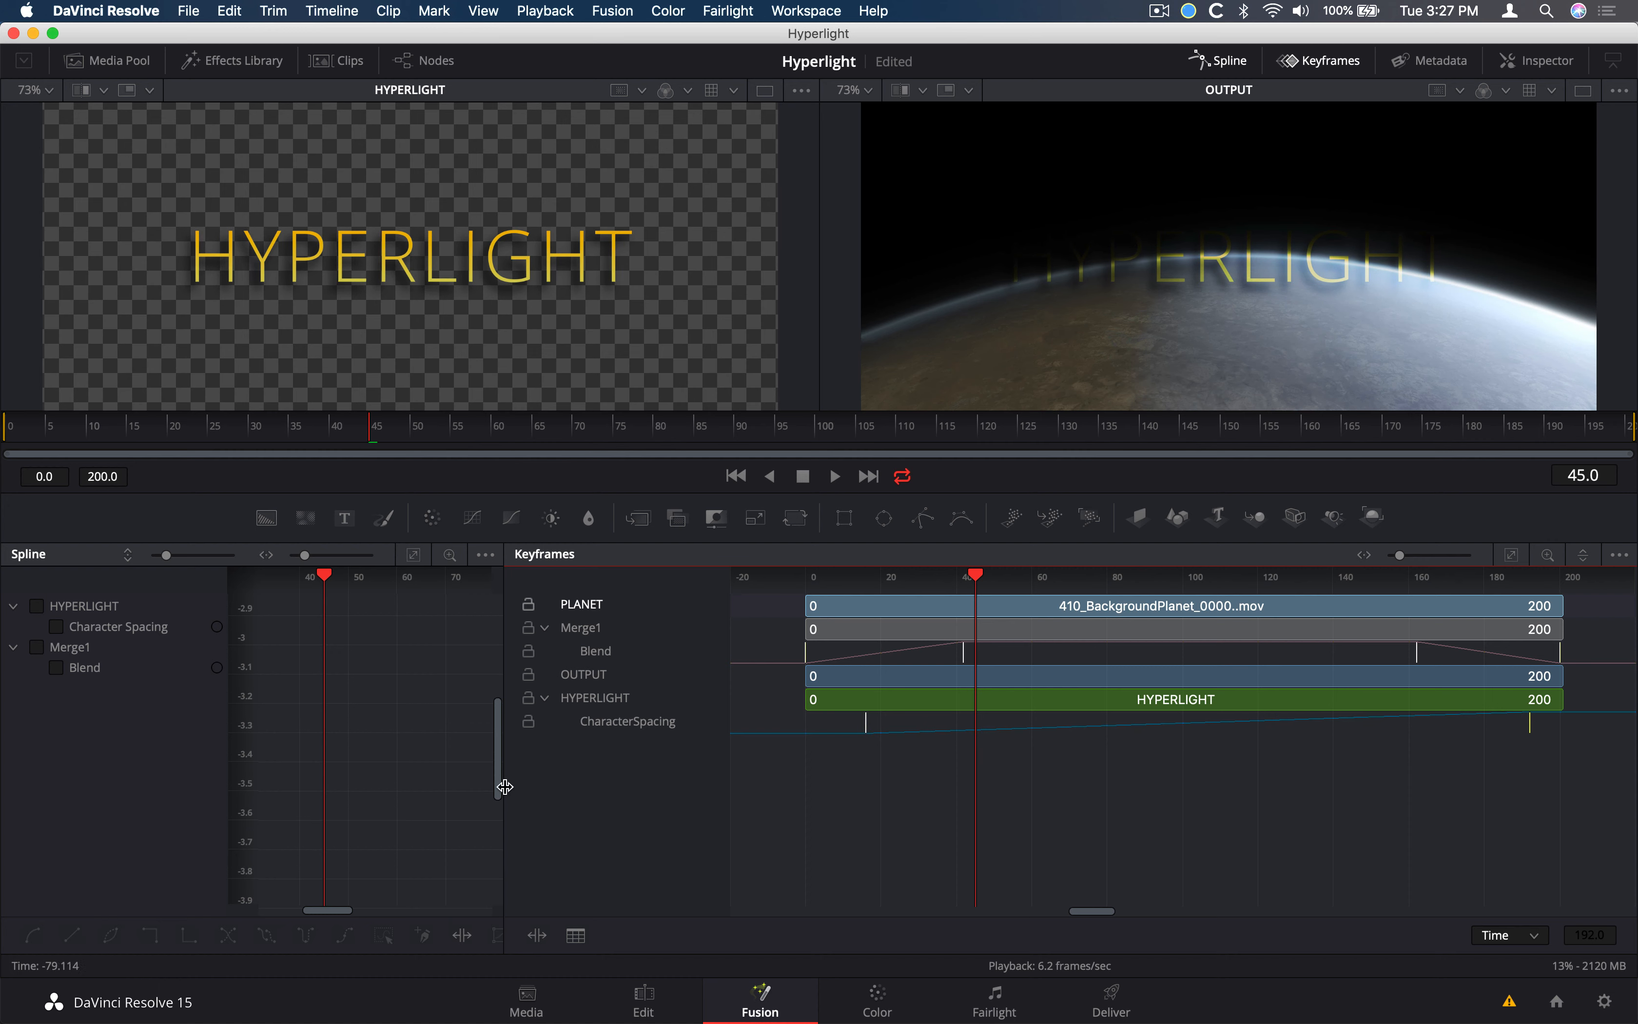
# Widen the Spline editor and play the beginning and end of the composition to check the retimed fades and tracking
pyautogui.moveTo(504, 787); pyautogui.dragTo(896, 793)
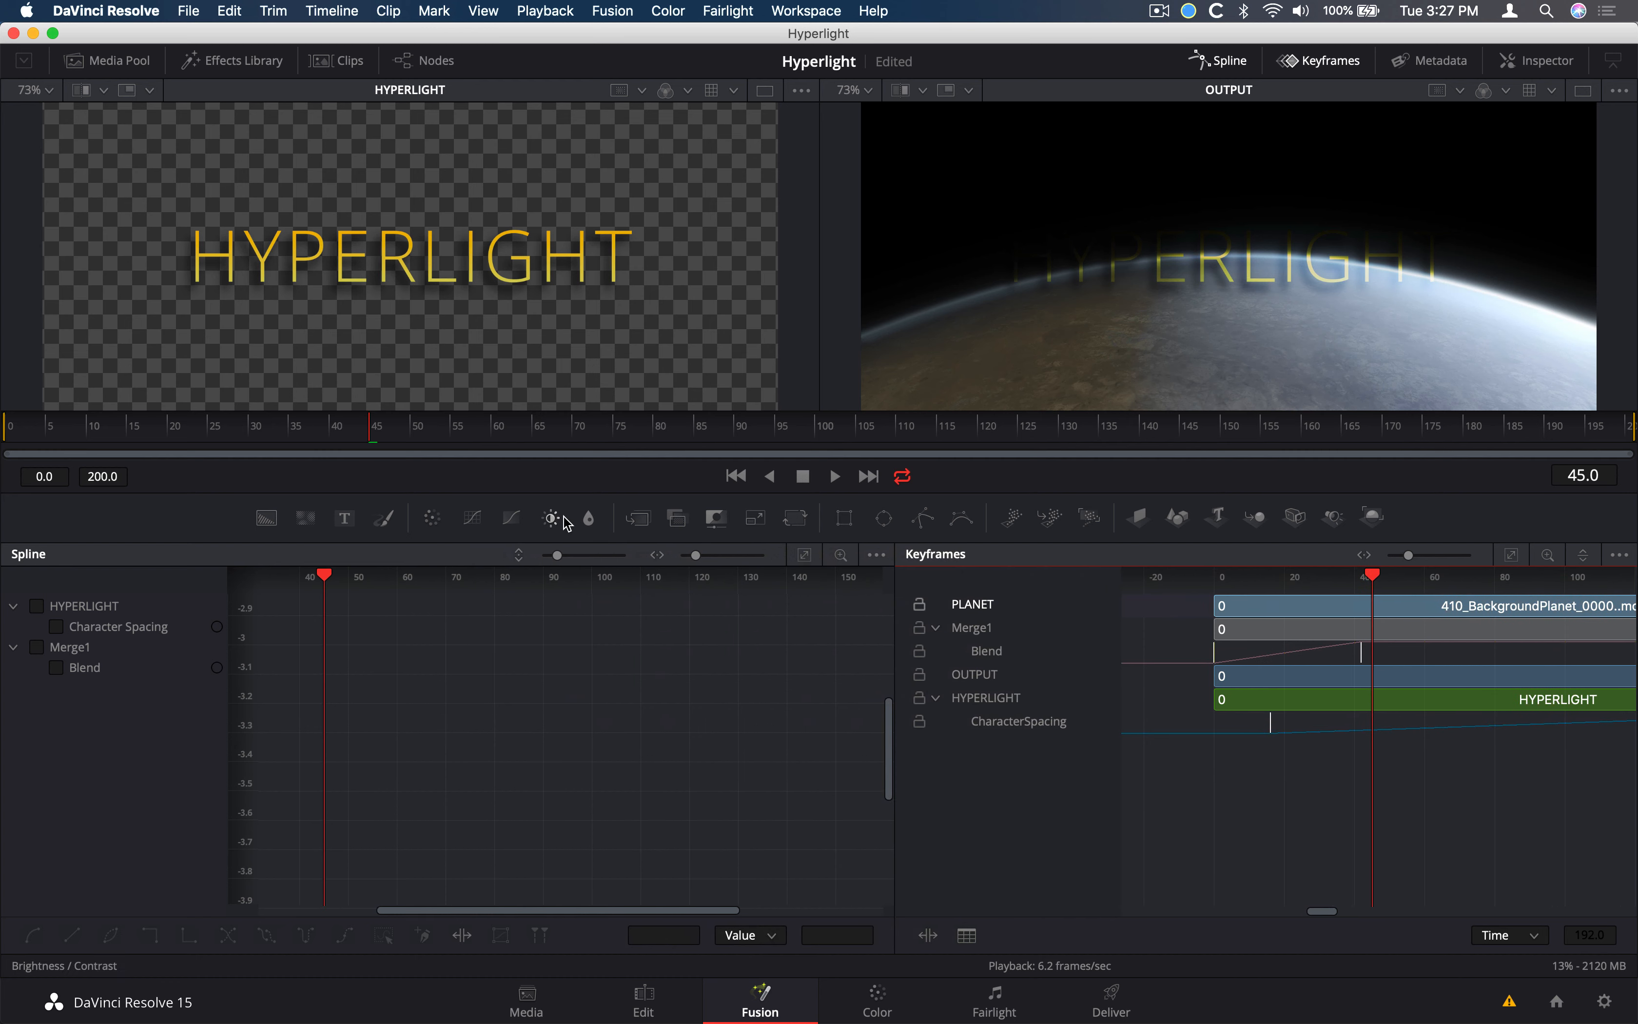
pyautogui.moveTo(351, 441); pyautogui.dragTo(119, 436)
pyautogui.press('space')
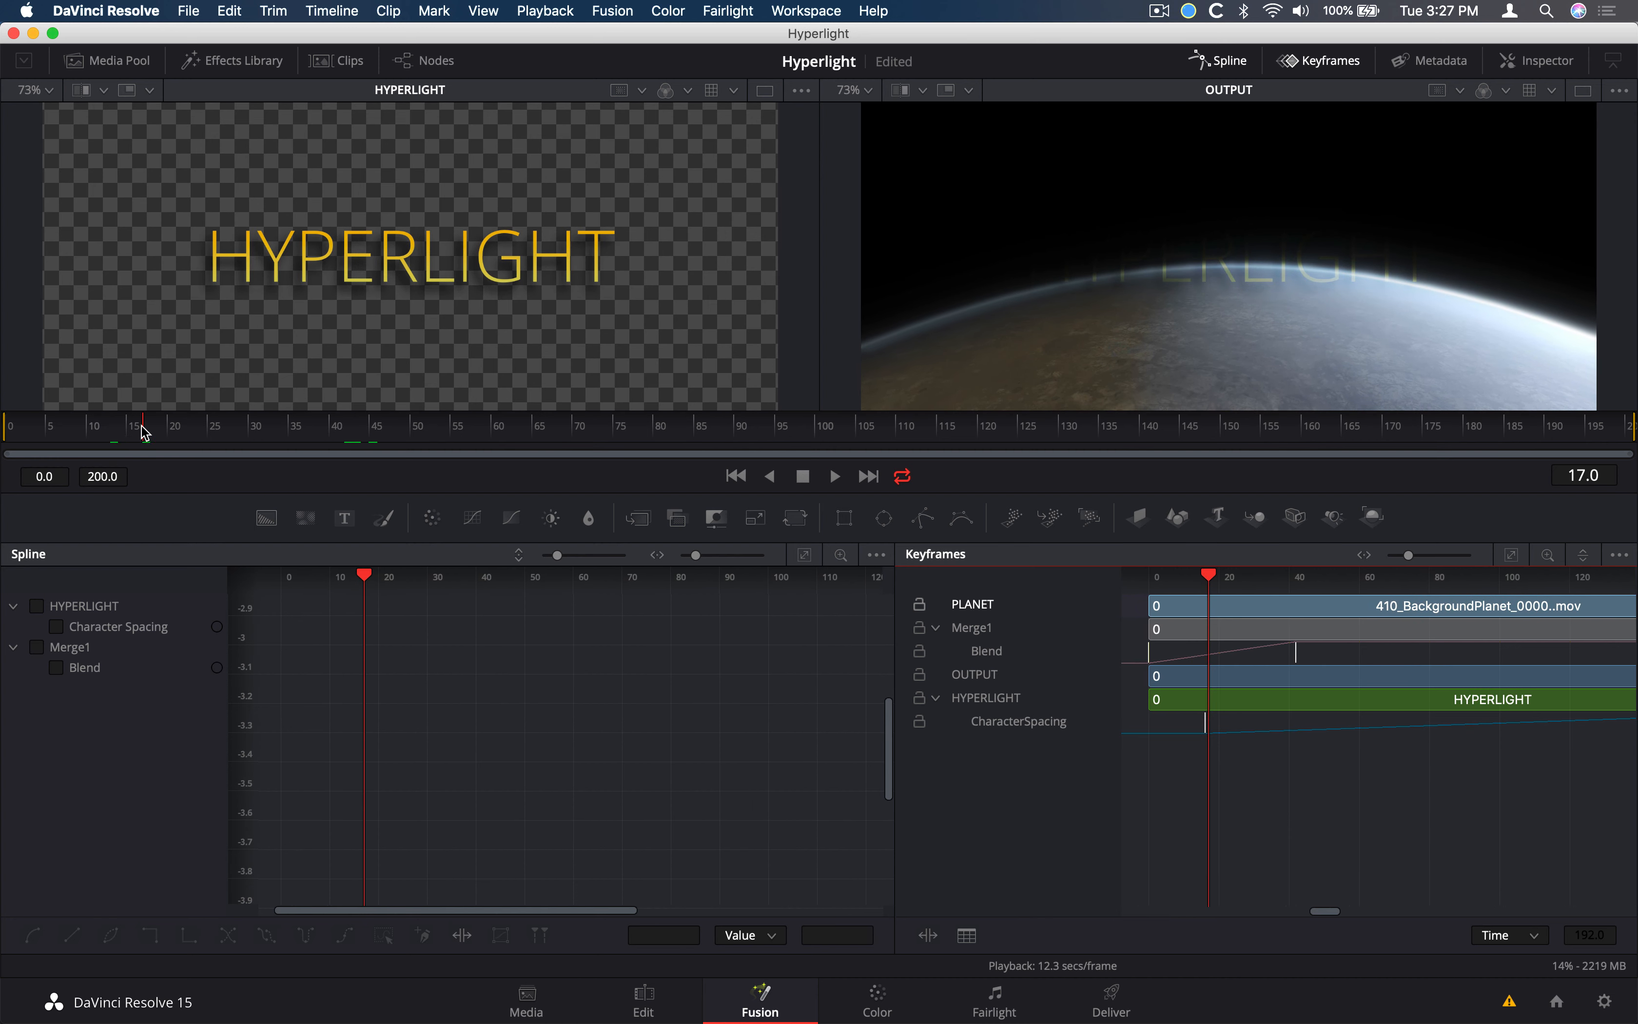
pyautogui.click(4, 428)
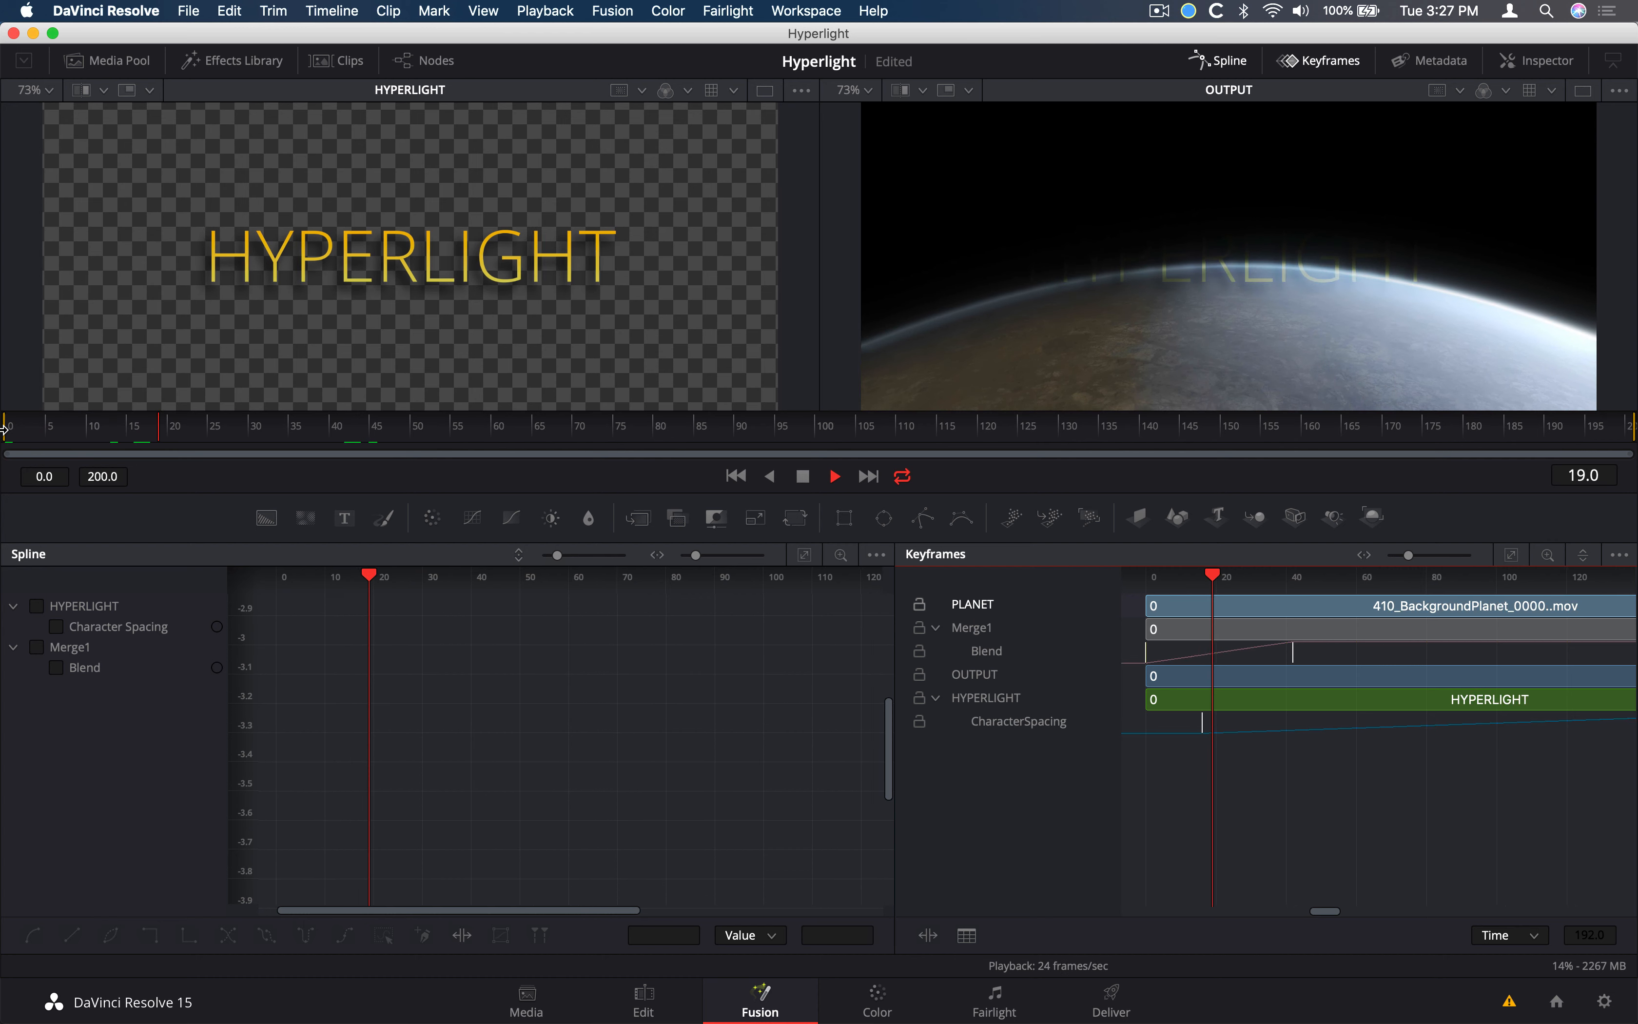
pyautogui.press('space')
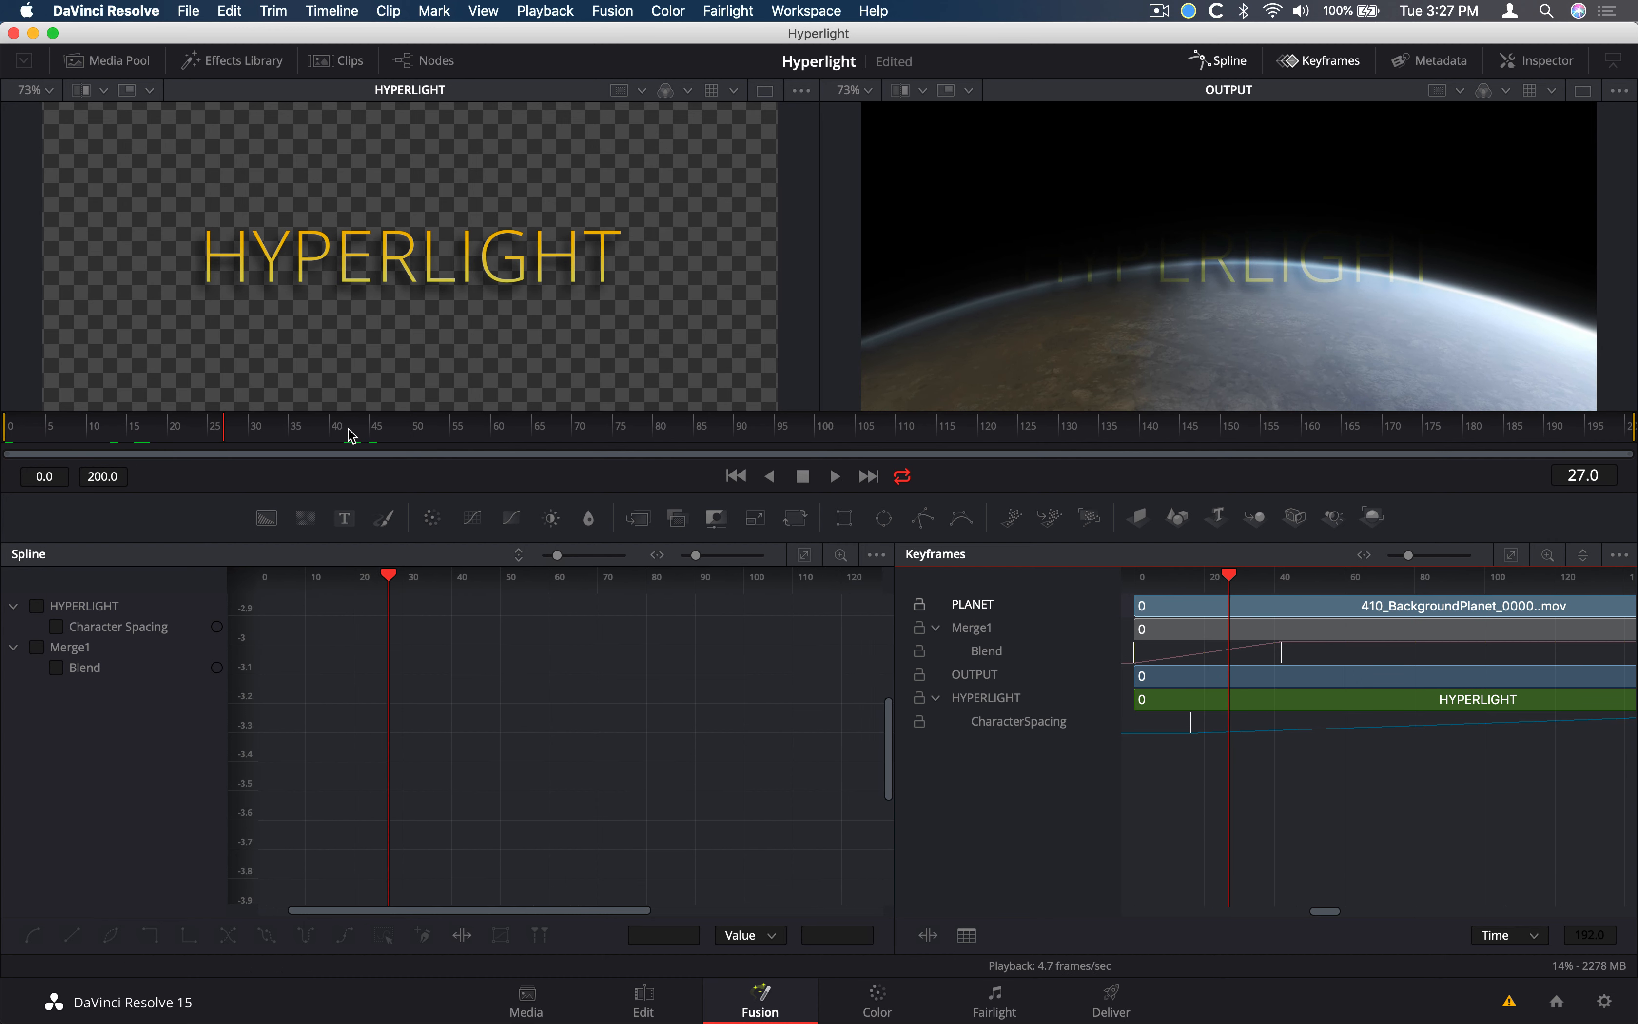
pyautogui.moveTo(351, 436); pyautogui.dragTo(1475, 409)
pyautogui.press('space')
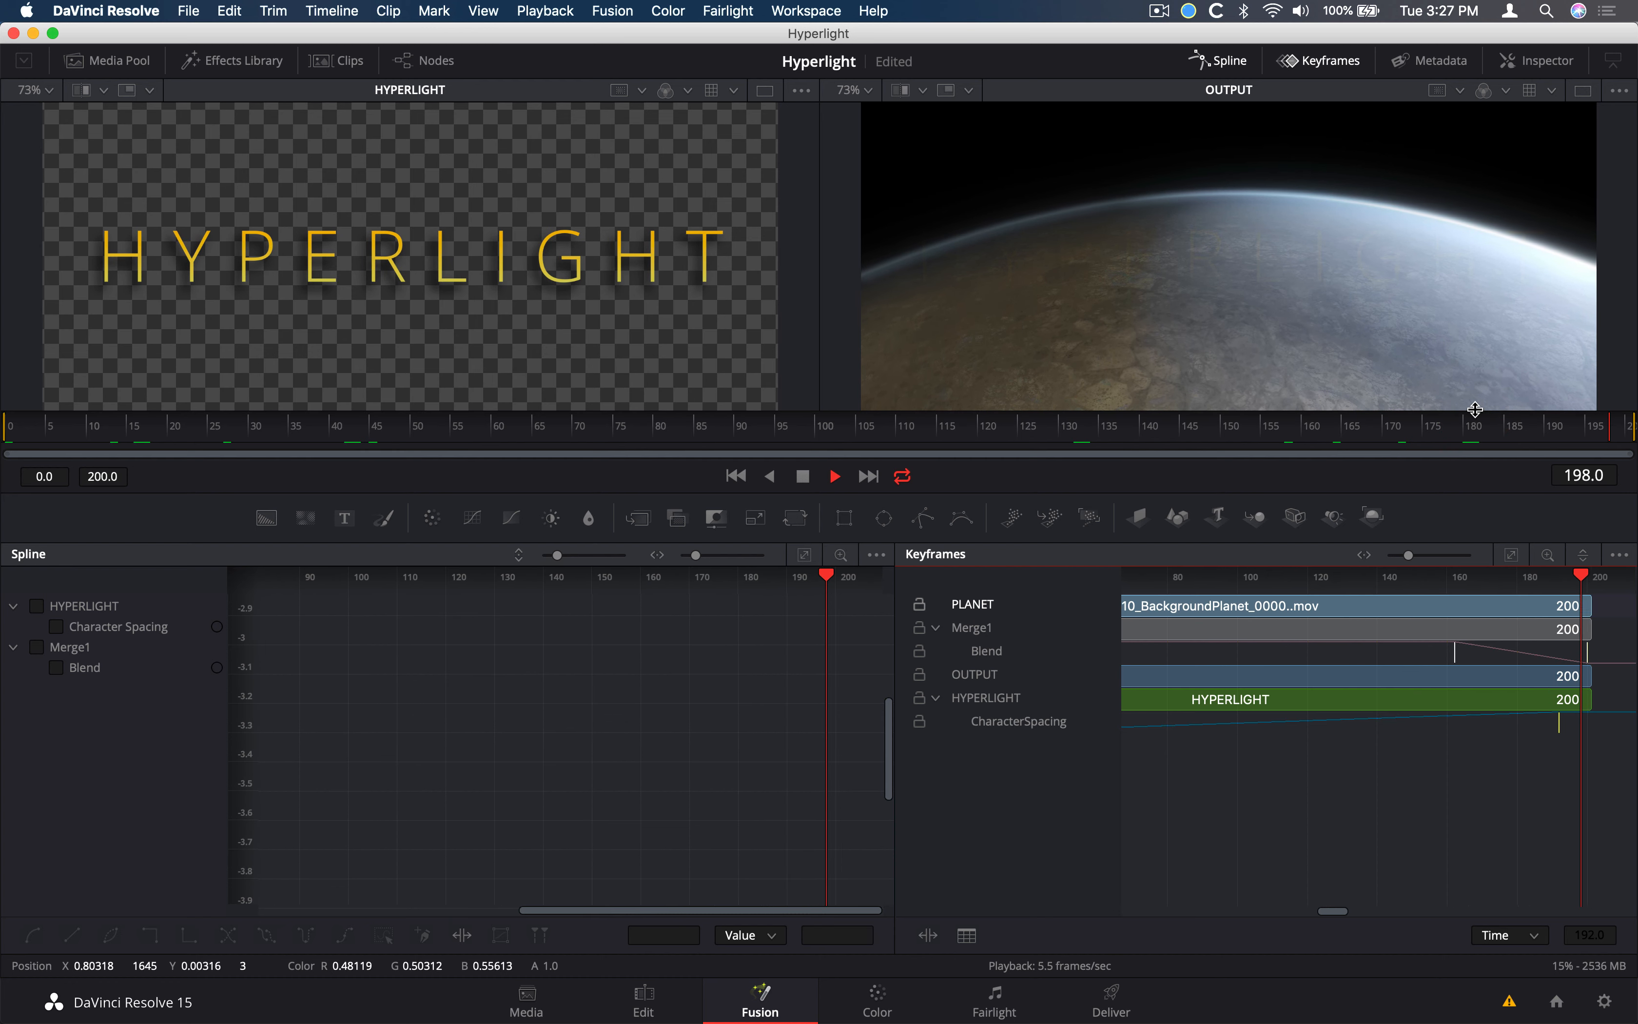
pyautogui.press('space')
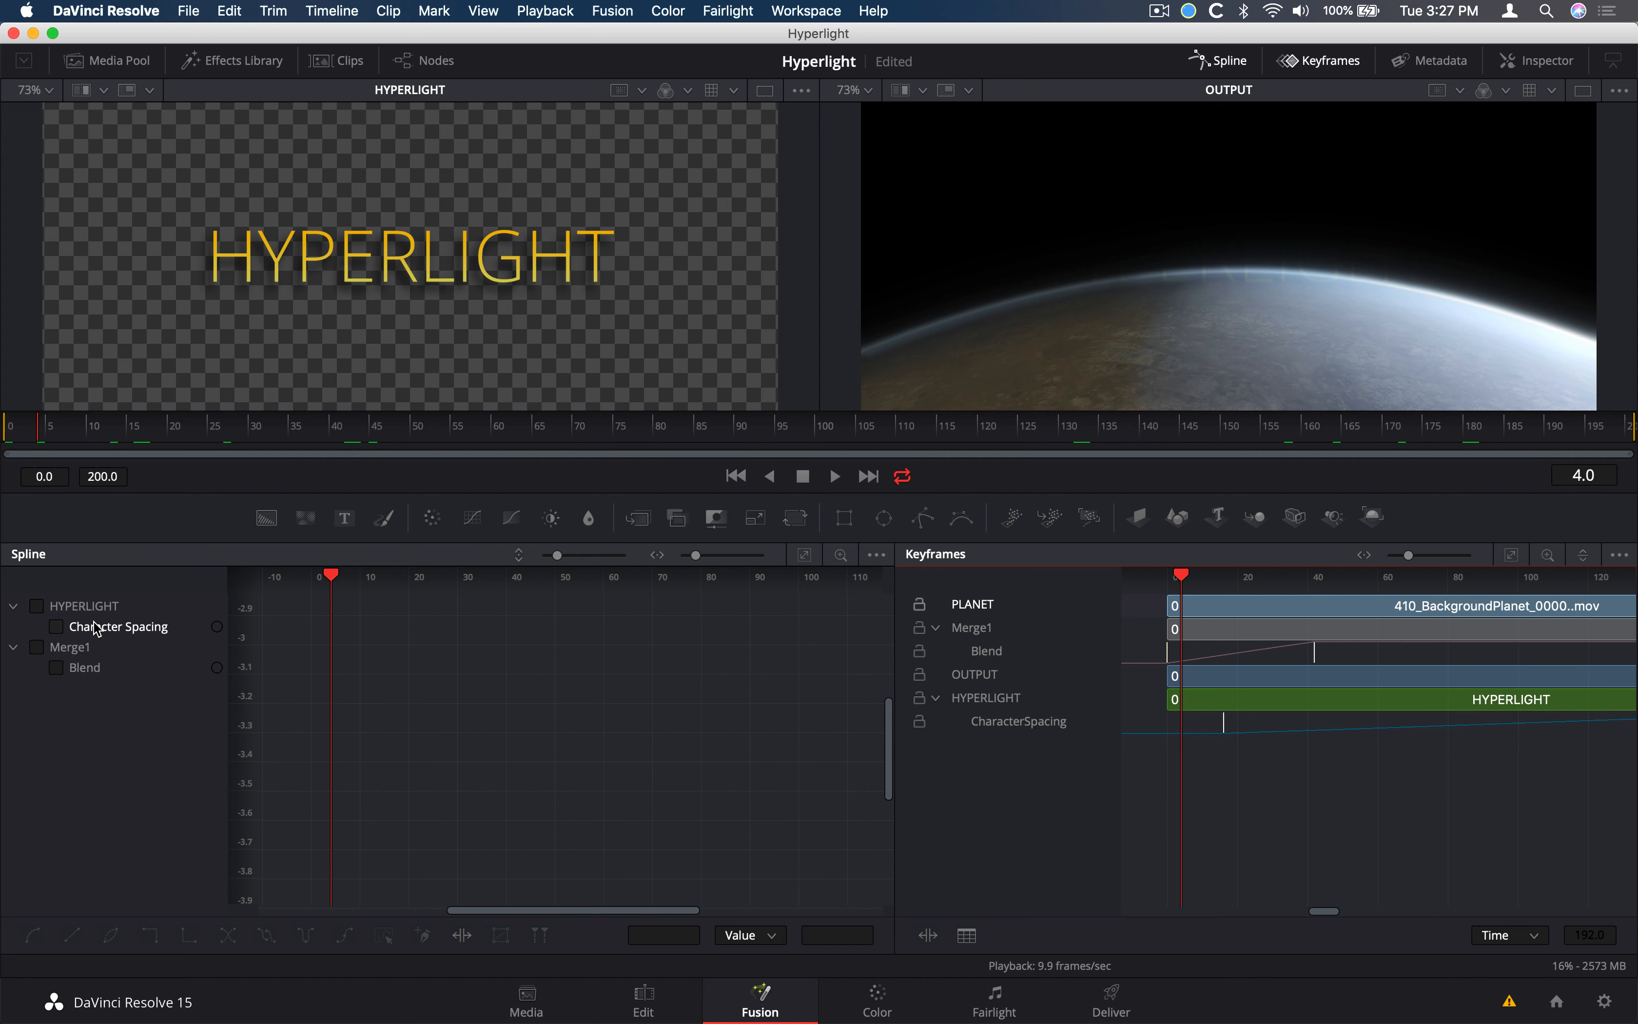
# Show HYPERLIGHT's Character Spacing curve fitted in the Spline editor, smooth both of its keyframes and save the project
pyautogui.click(58, 629)
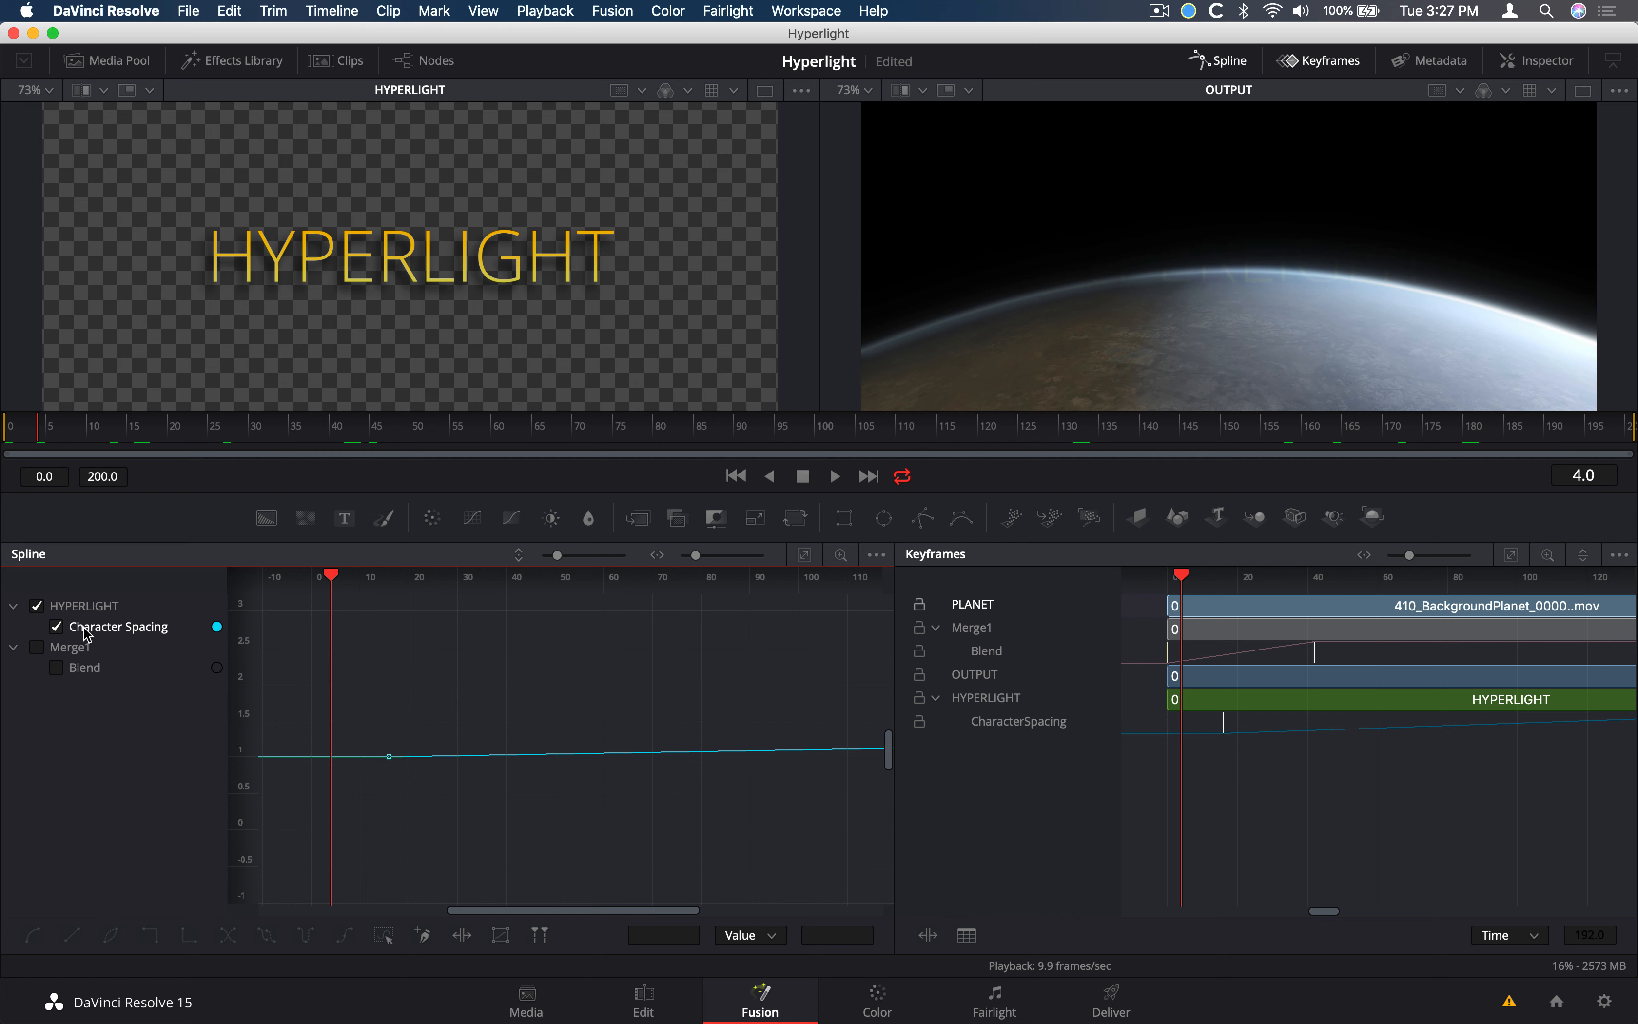
pyautogui.click(805, 556)
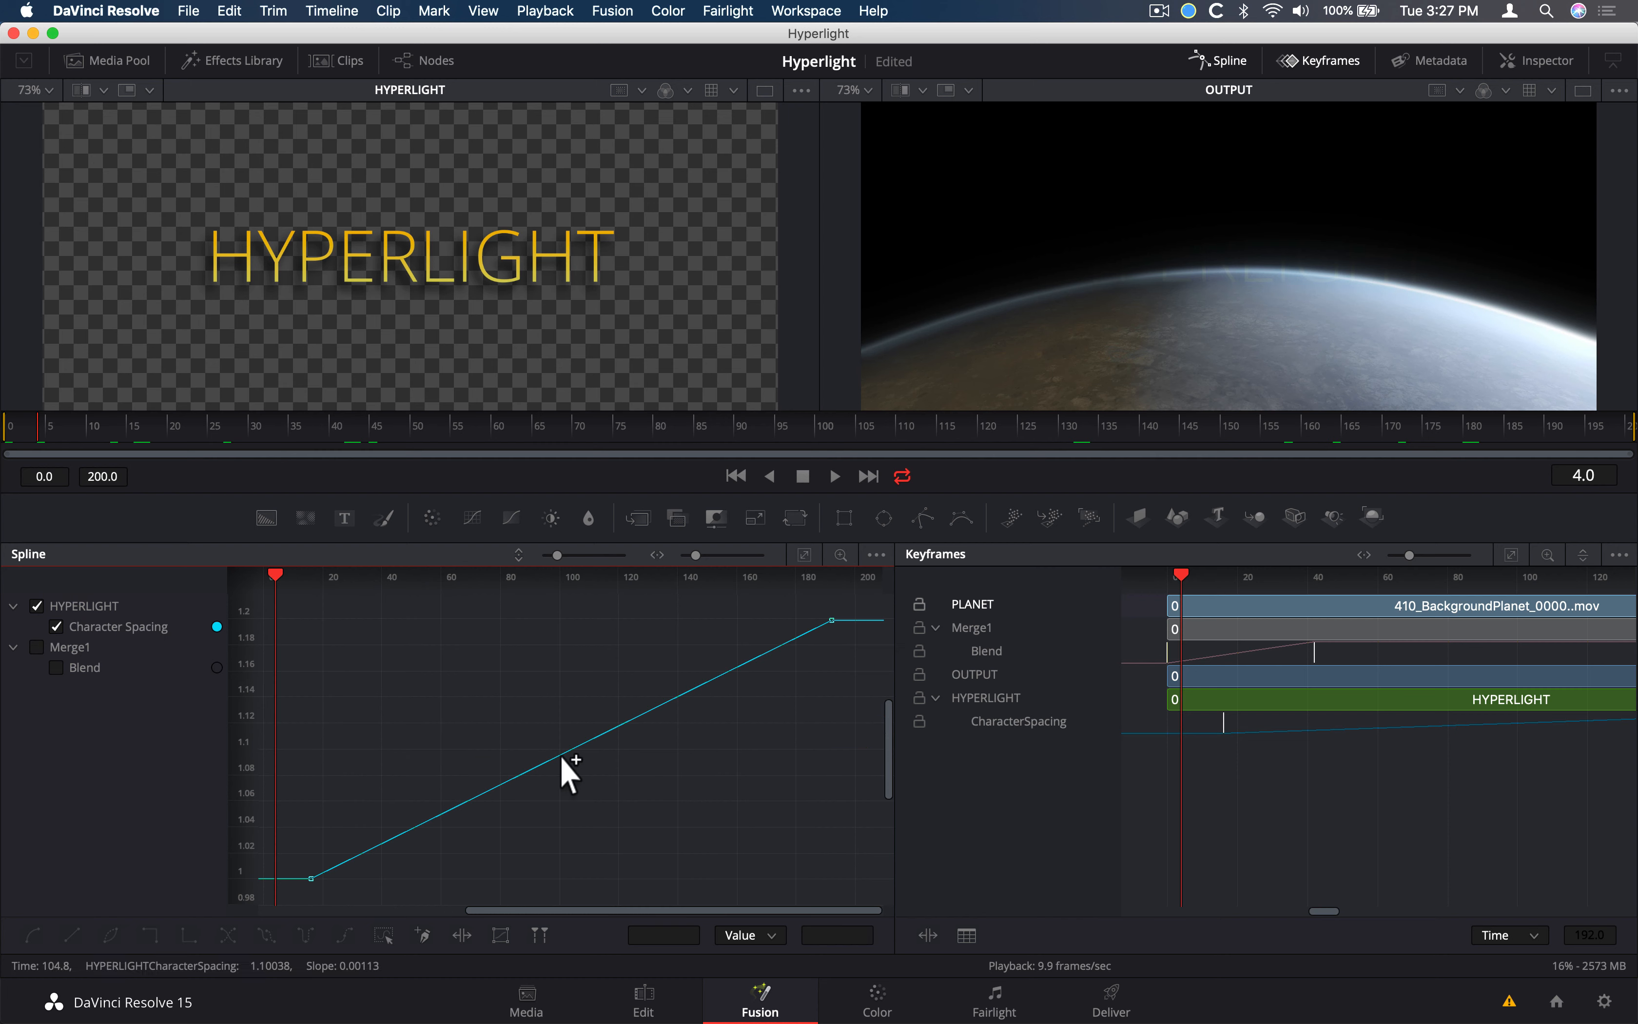
pyautogui.moveTo(292, 602); pyautogui.dragTo(849, 902)
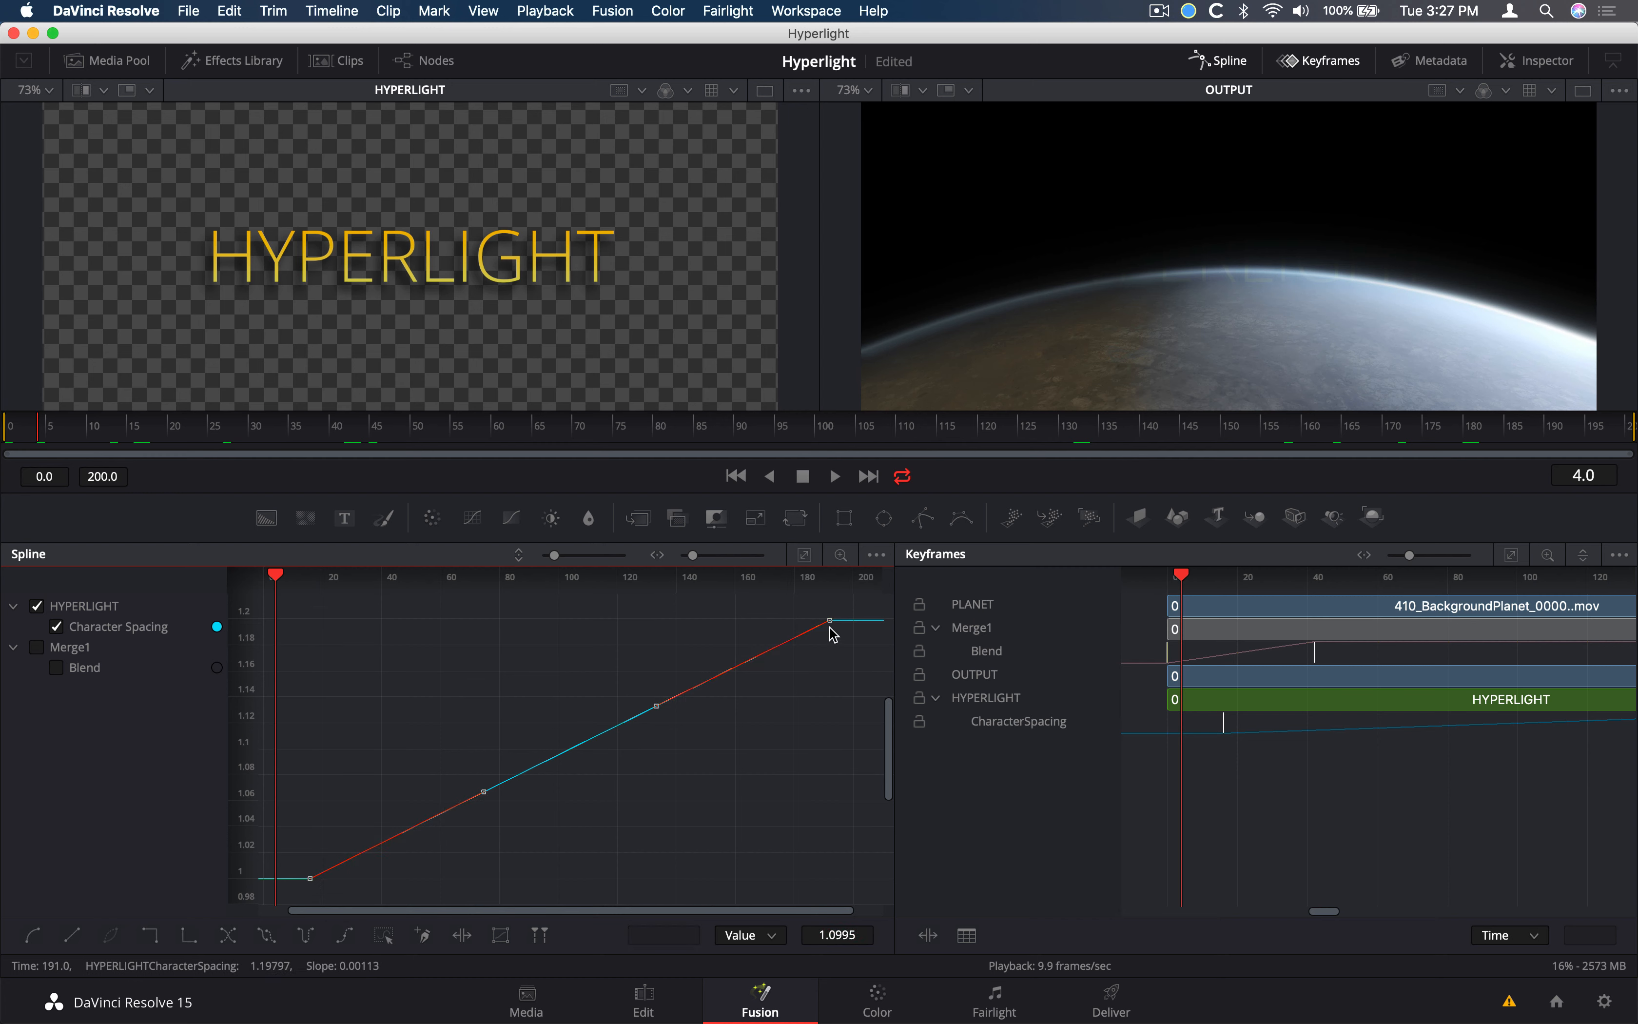
pyautogui.click(32, 939)
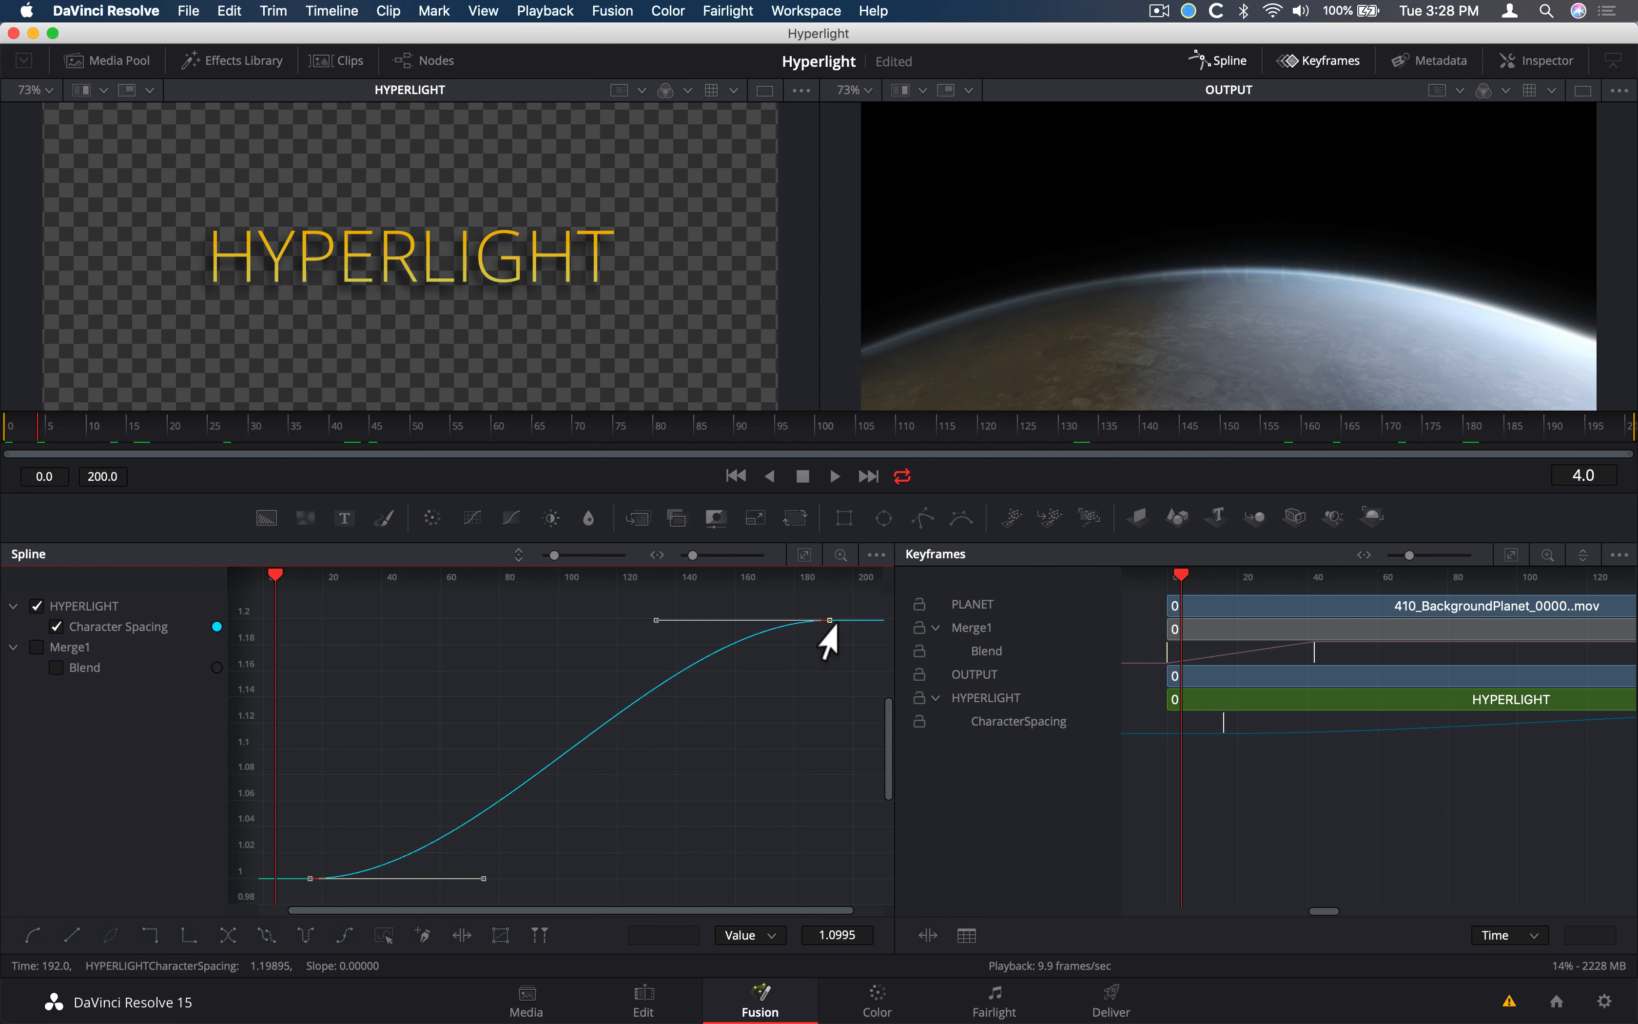
pyautogui.press('super+s')
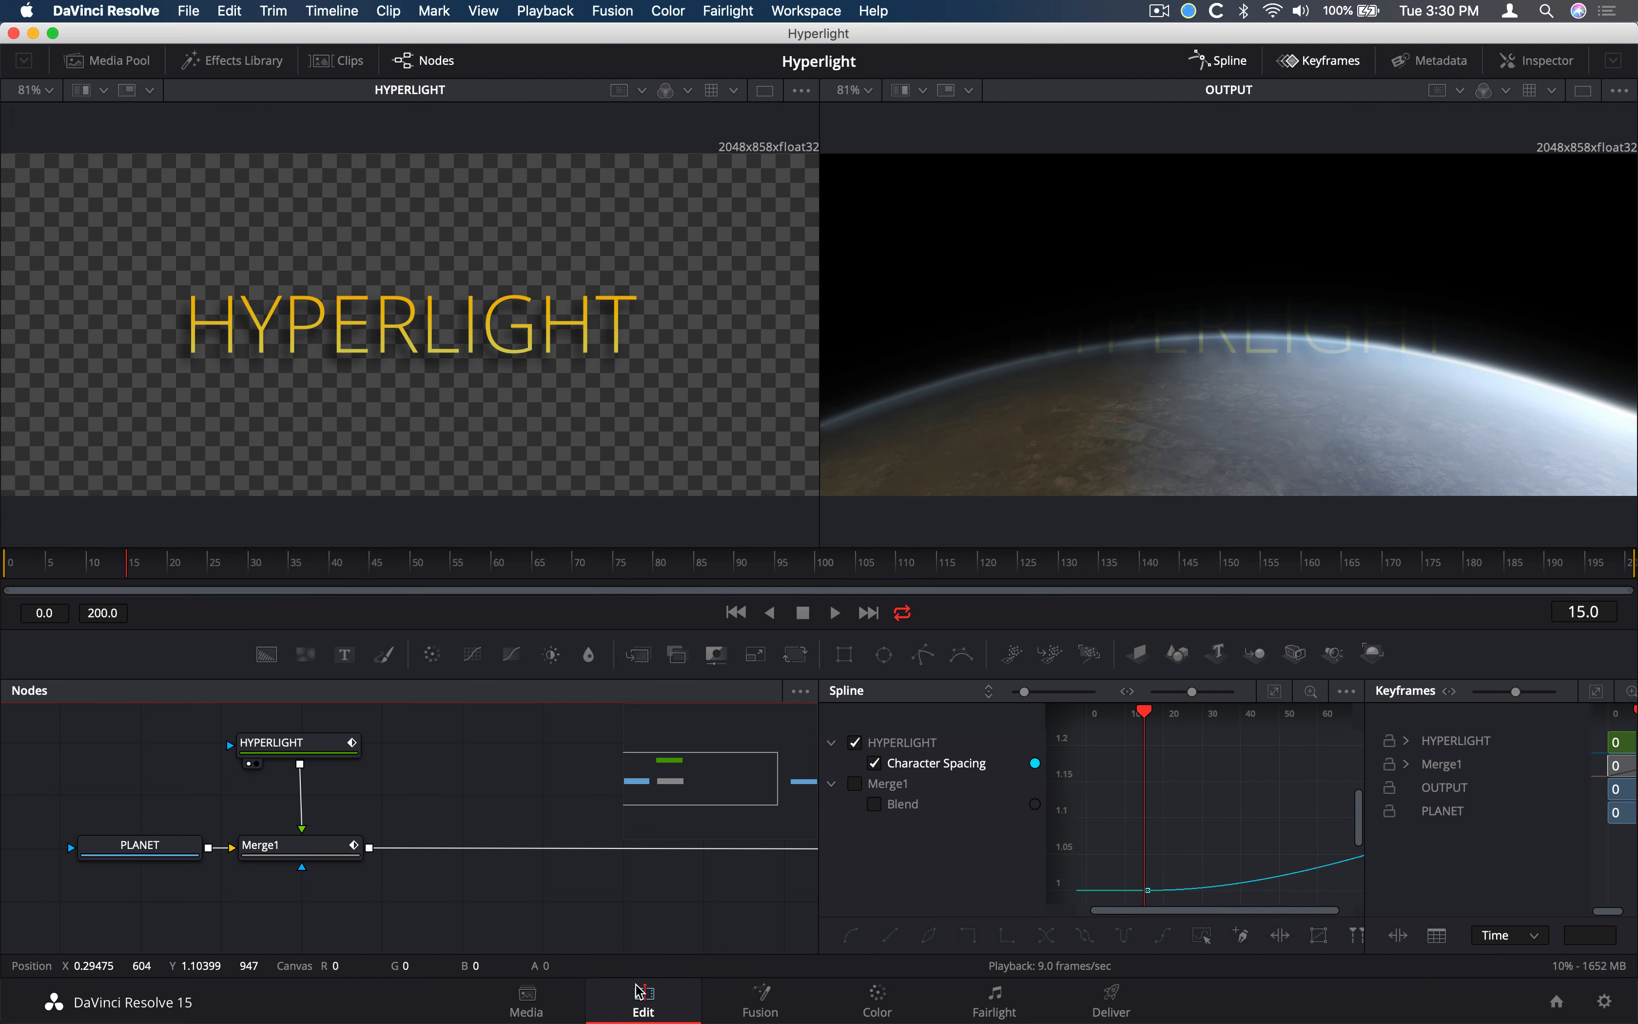
# Switch to the Edit page and play the timeline from the start to review the finished HYPERLIGHT title over the planet clip
pyautogui.click(641, 995)
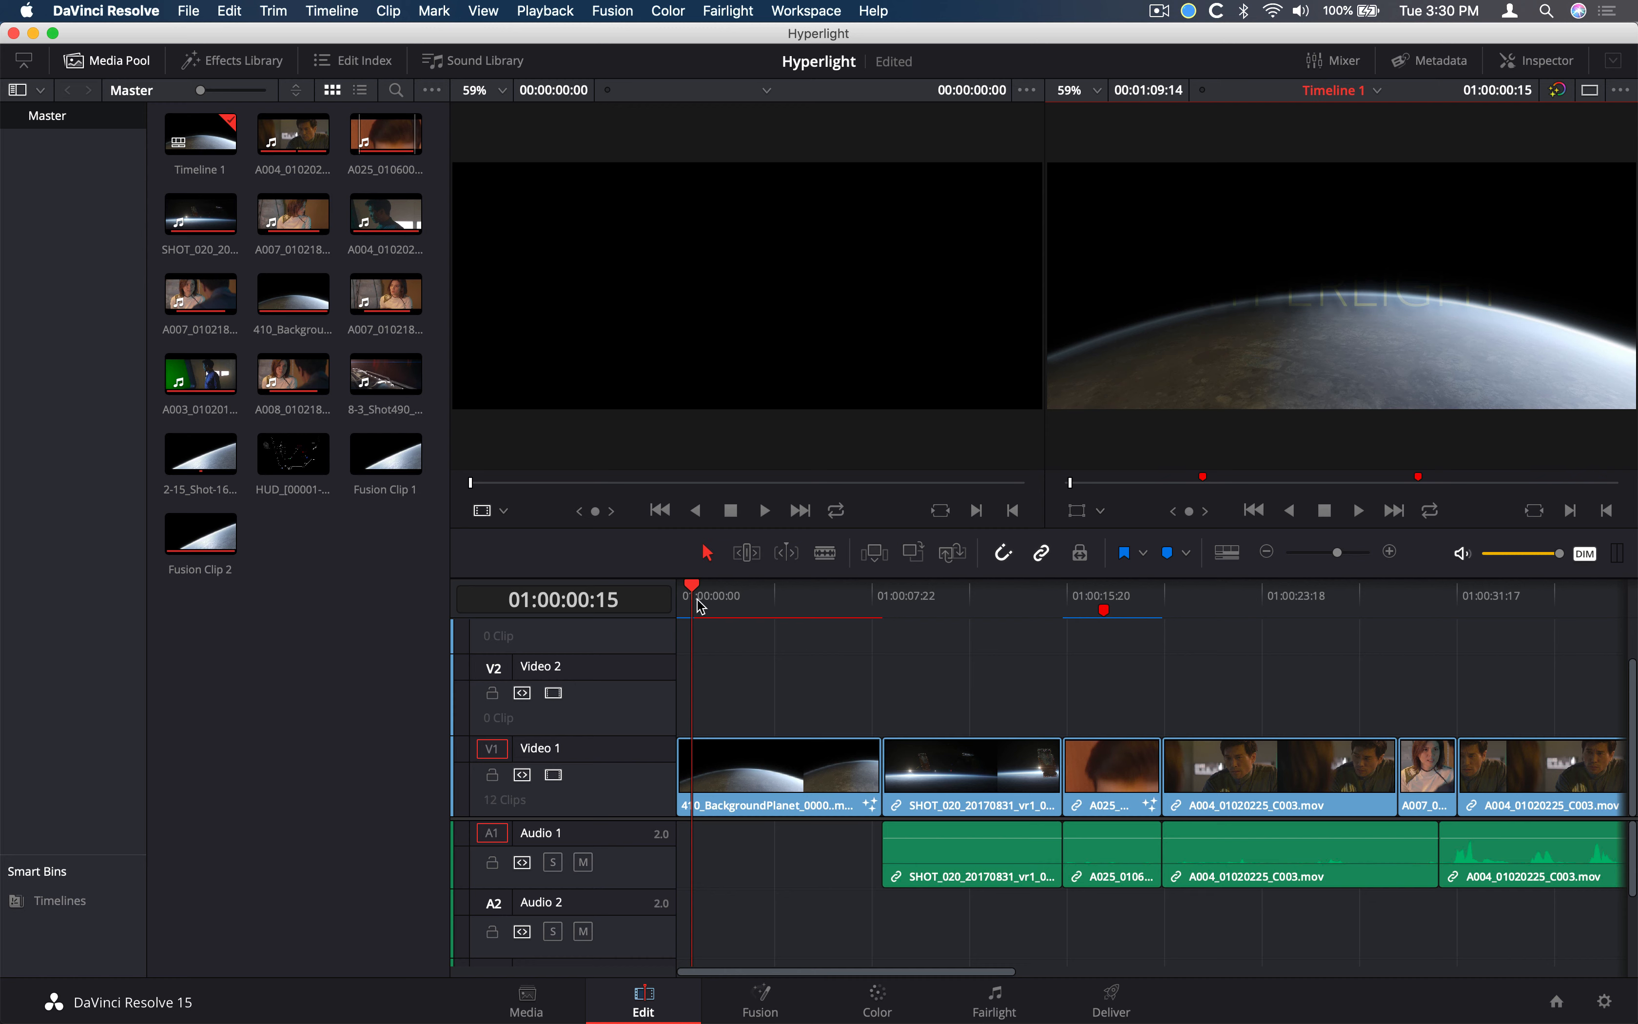
pyautogui.moveTo(702, 607); pyautogui.dragTo(670, 606)
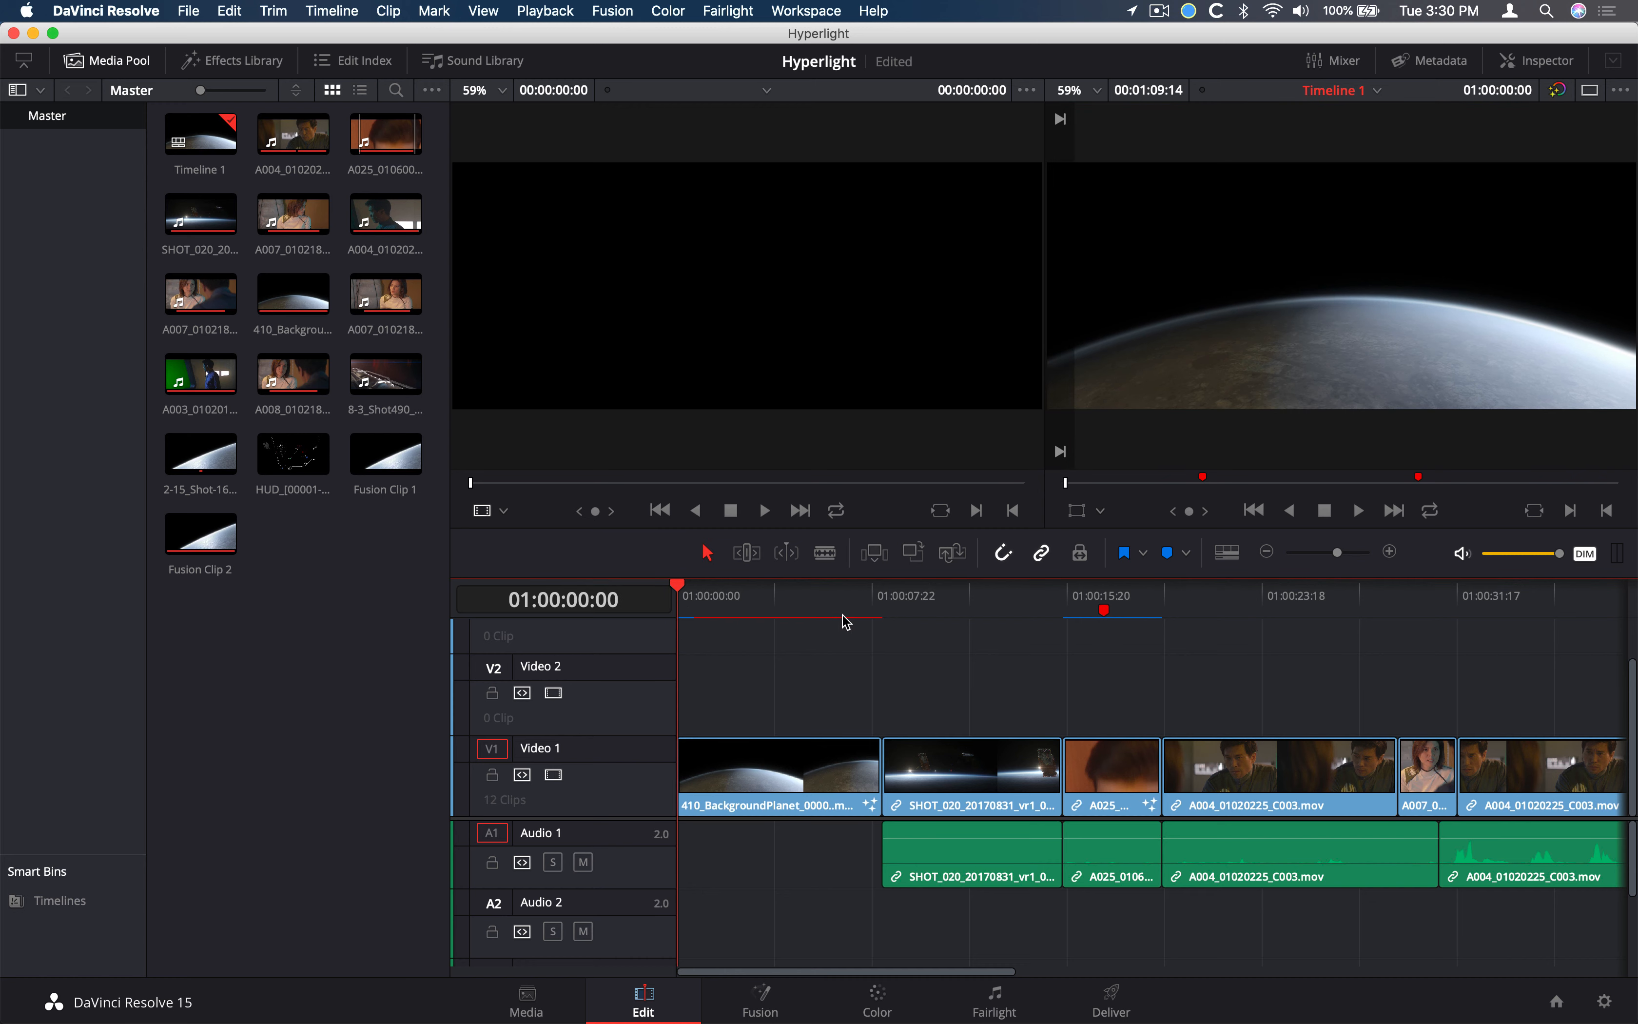
pyautogui.press('space')
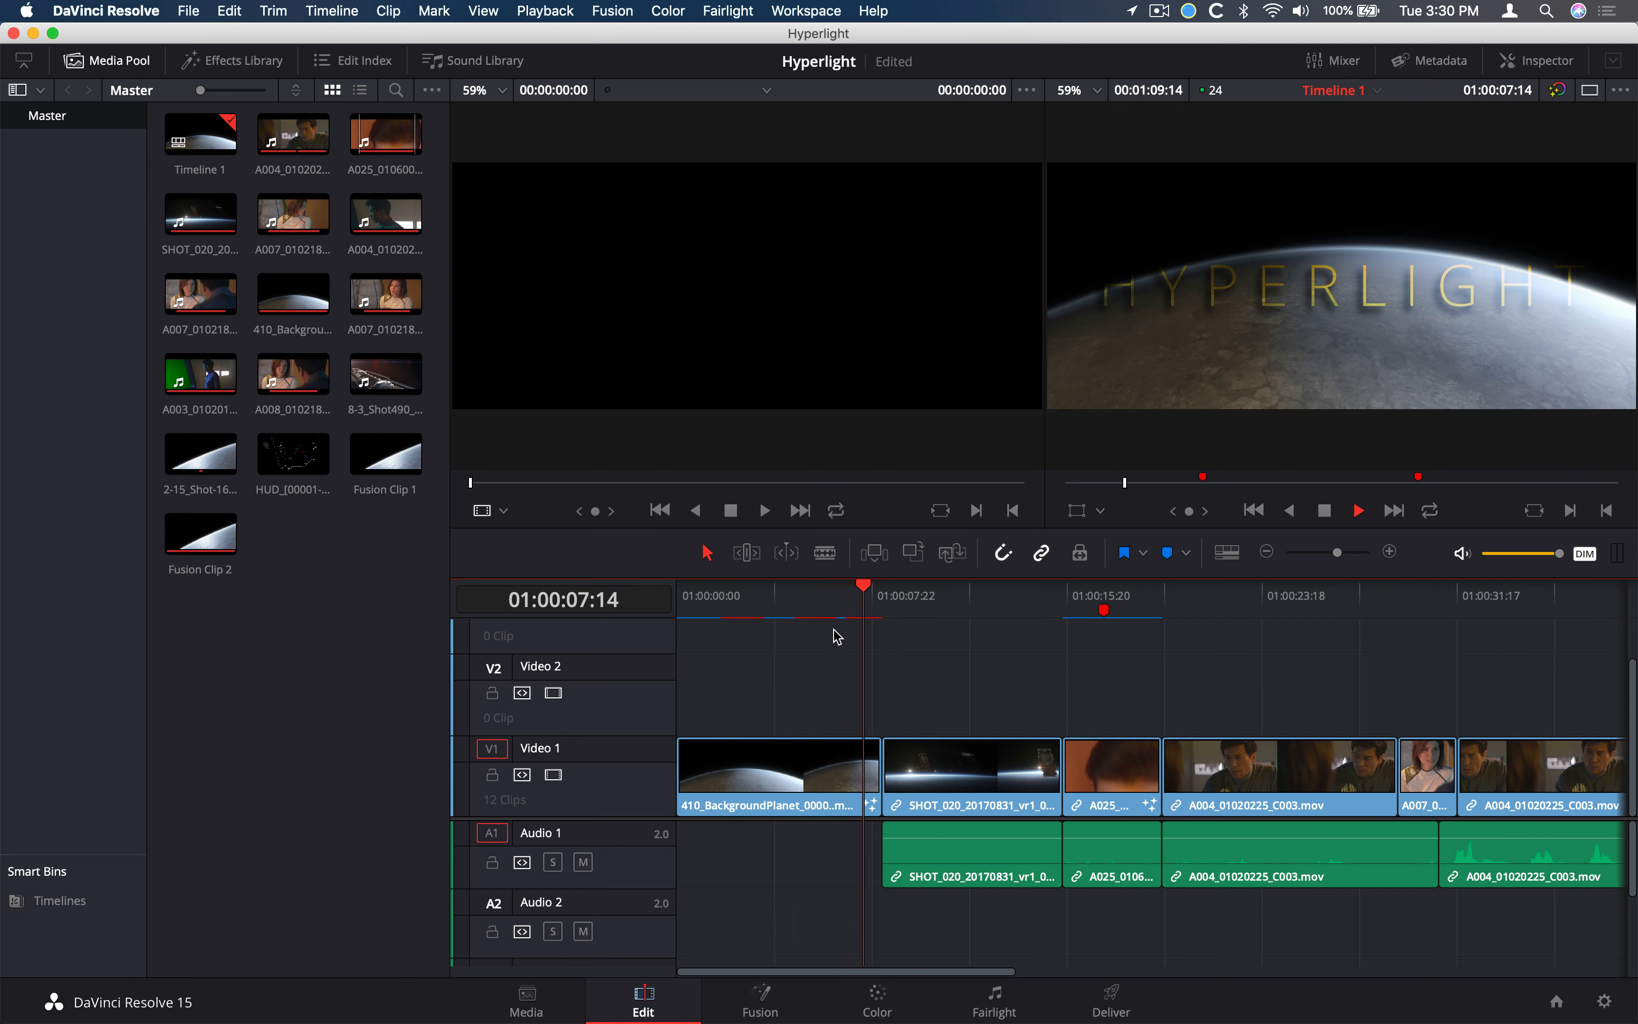
pyautogui.press('space')
pyautogui.click(711, 601)
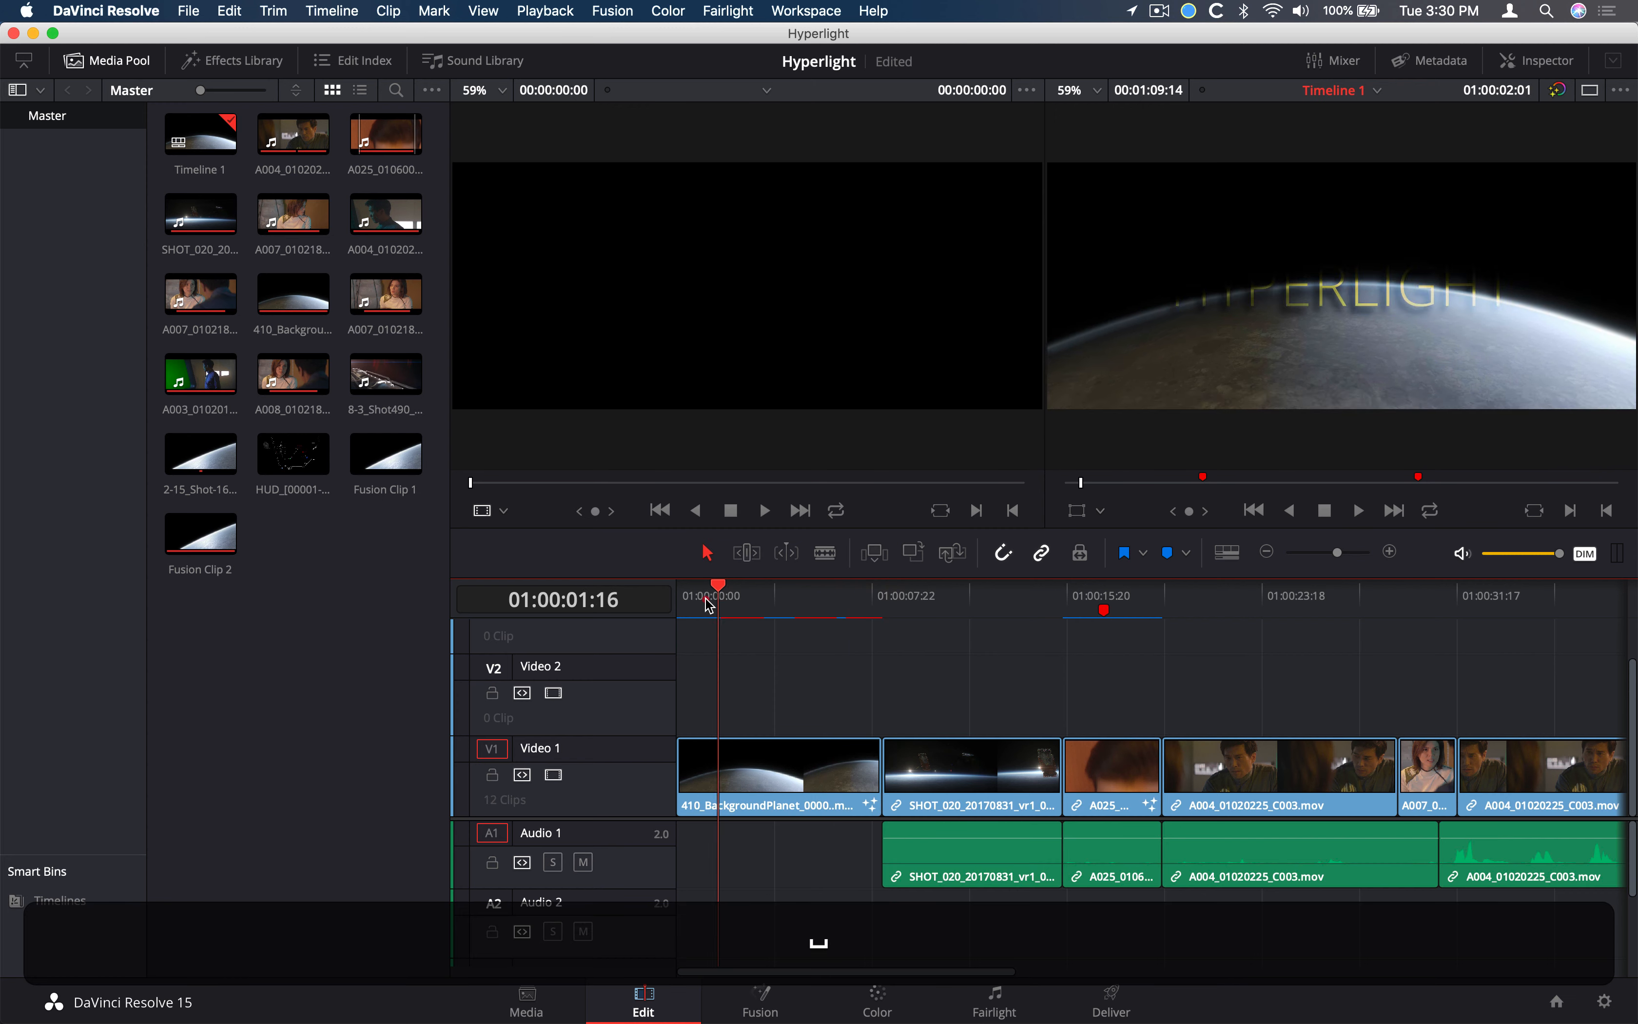
pyautogui.moveTo(705, 597); pyautogui.dragTo(672, 598)
pyautogui.press('space')
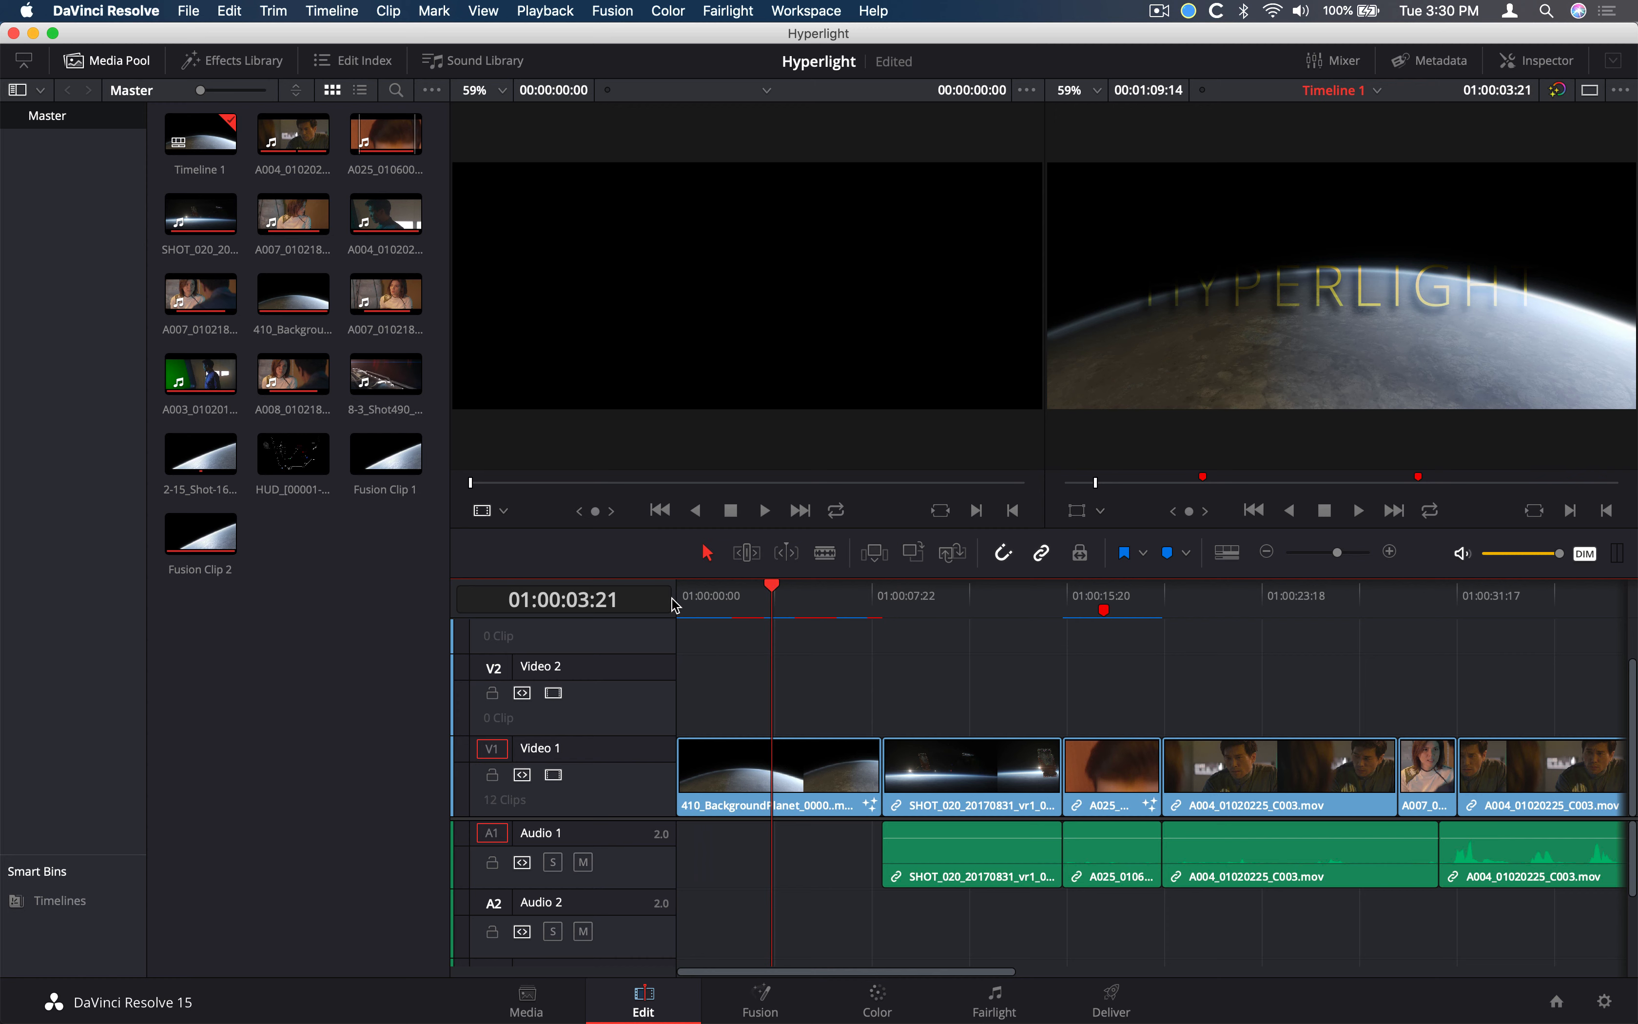